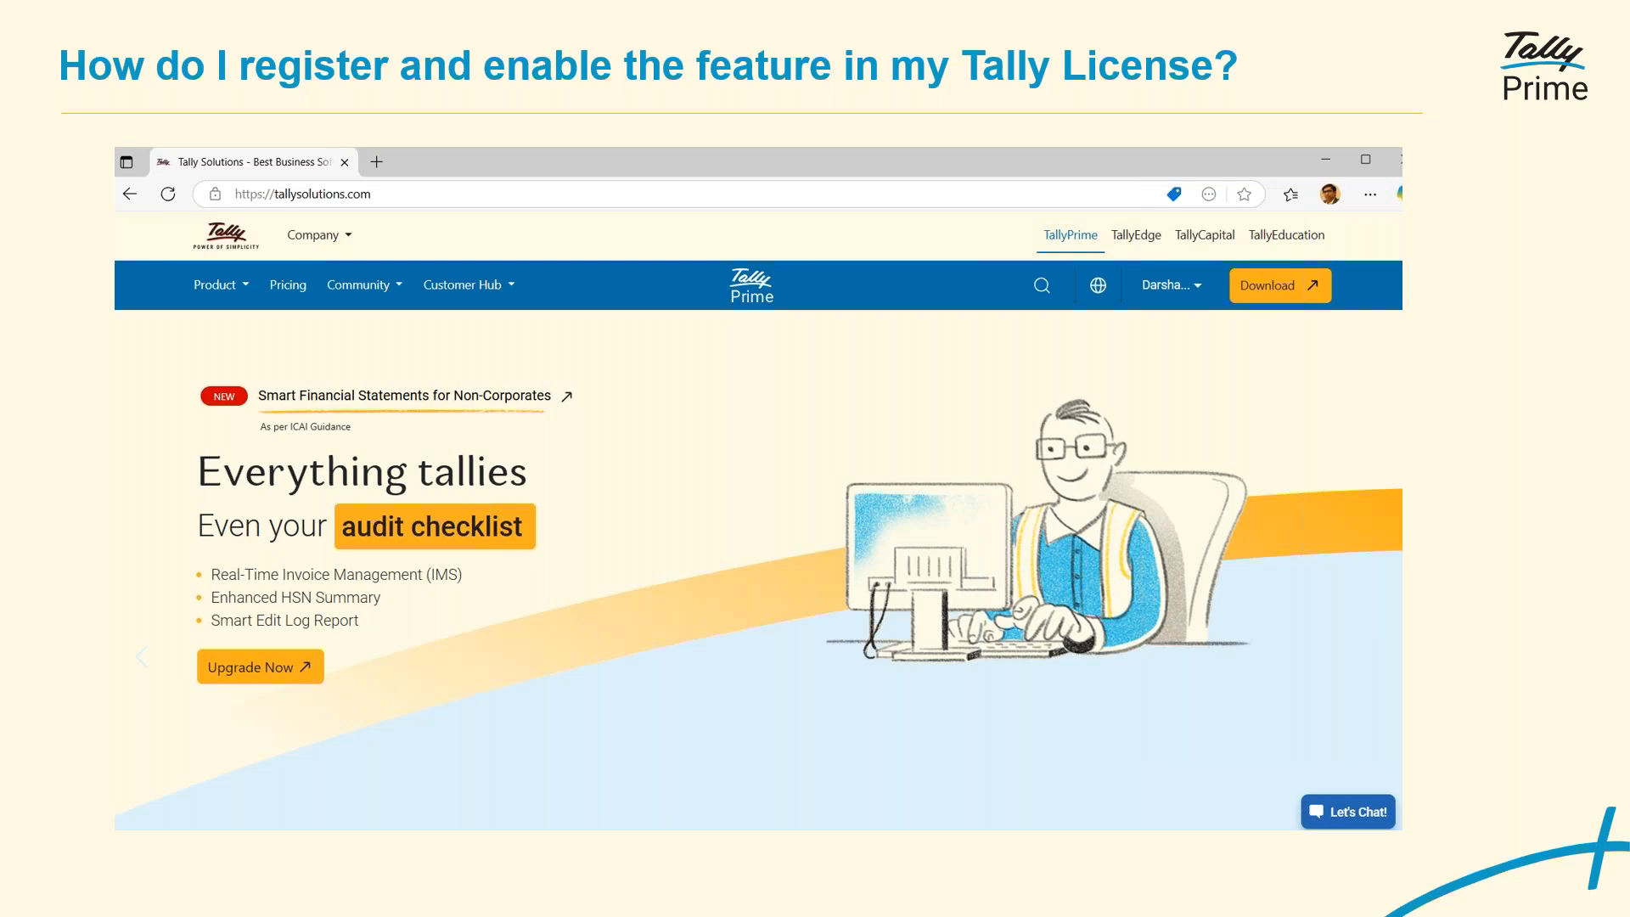
# Open the tallysolutions.com website in Chrome
pyautogui.press('super+d')
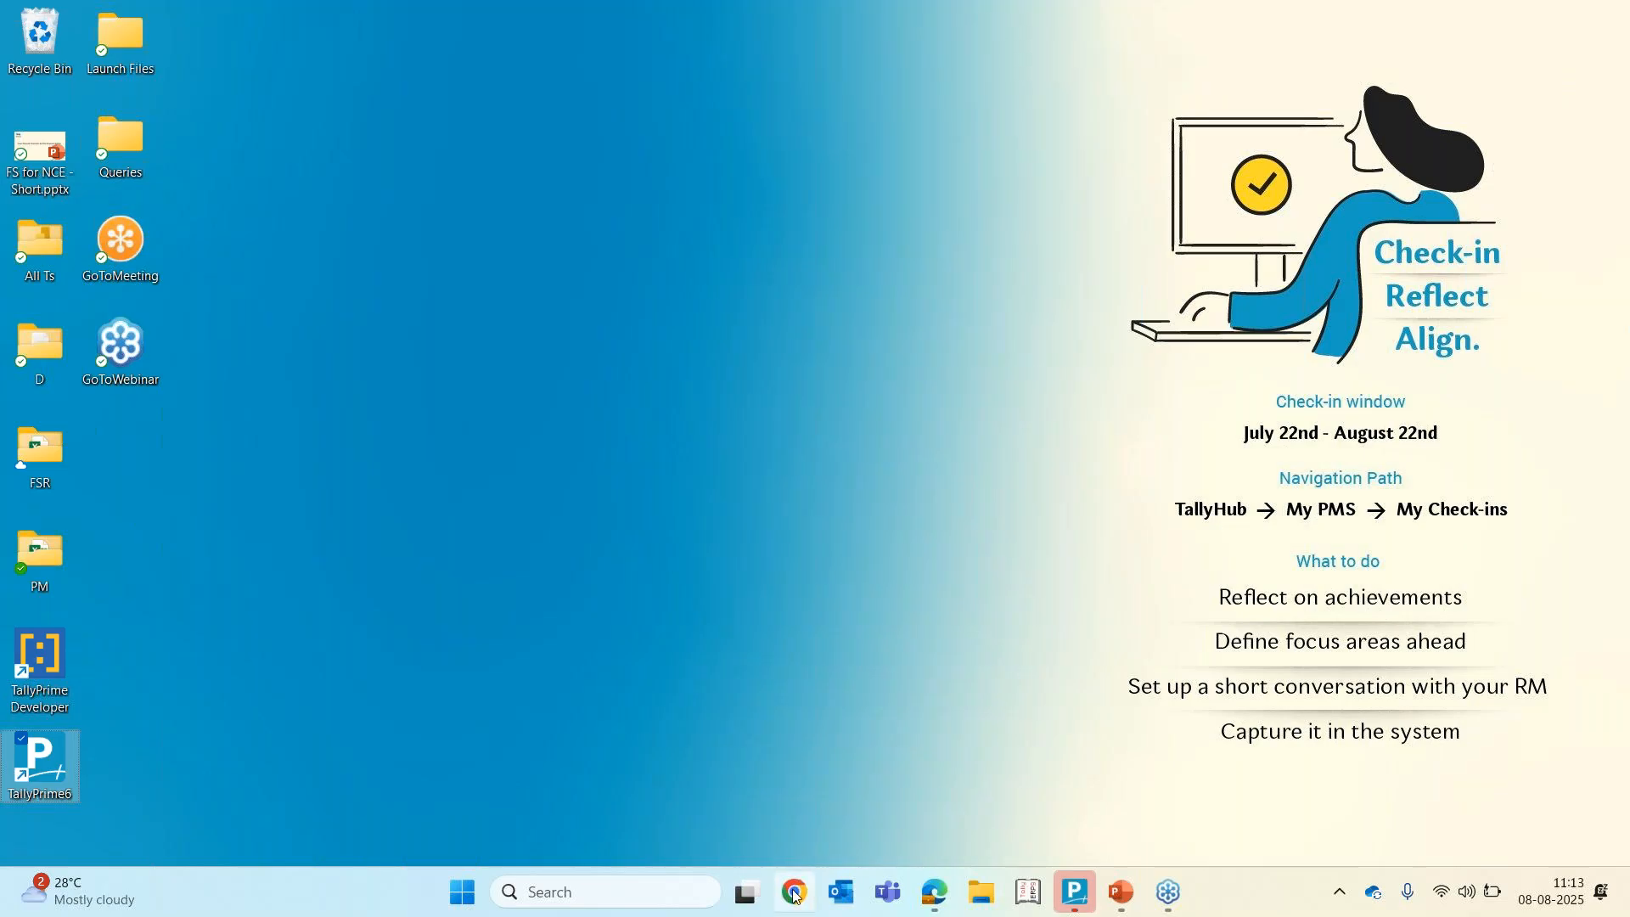
pyautogui.click(794, 896)
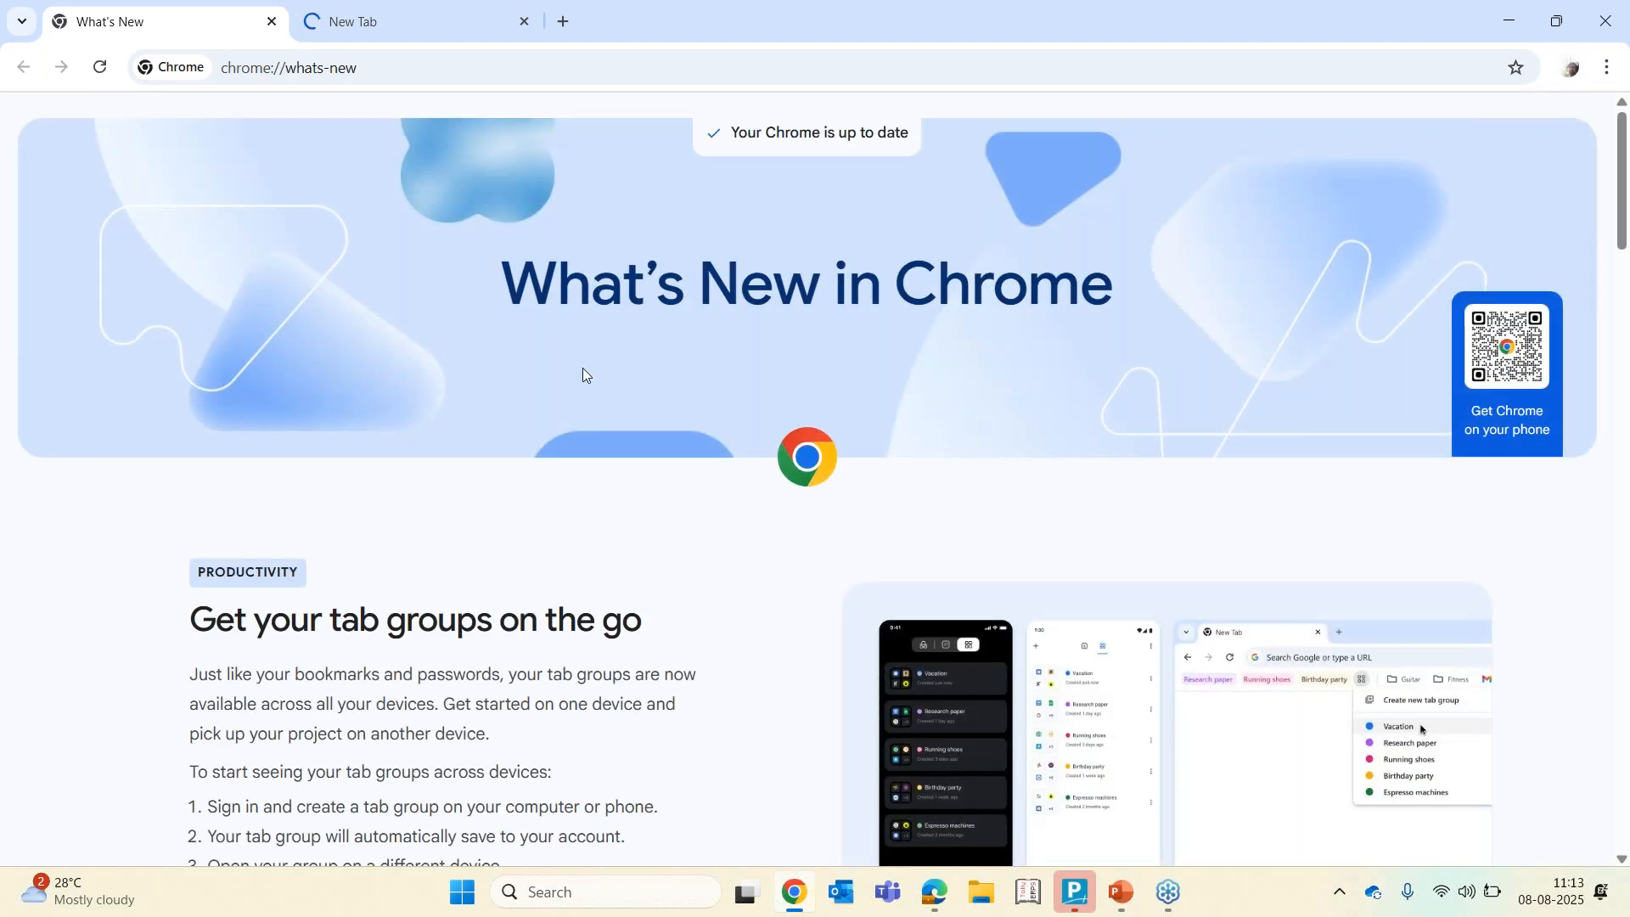
pyautogui.click(399, 64)
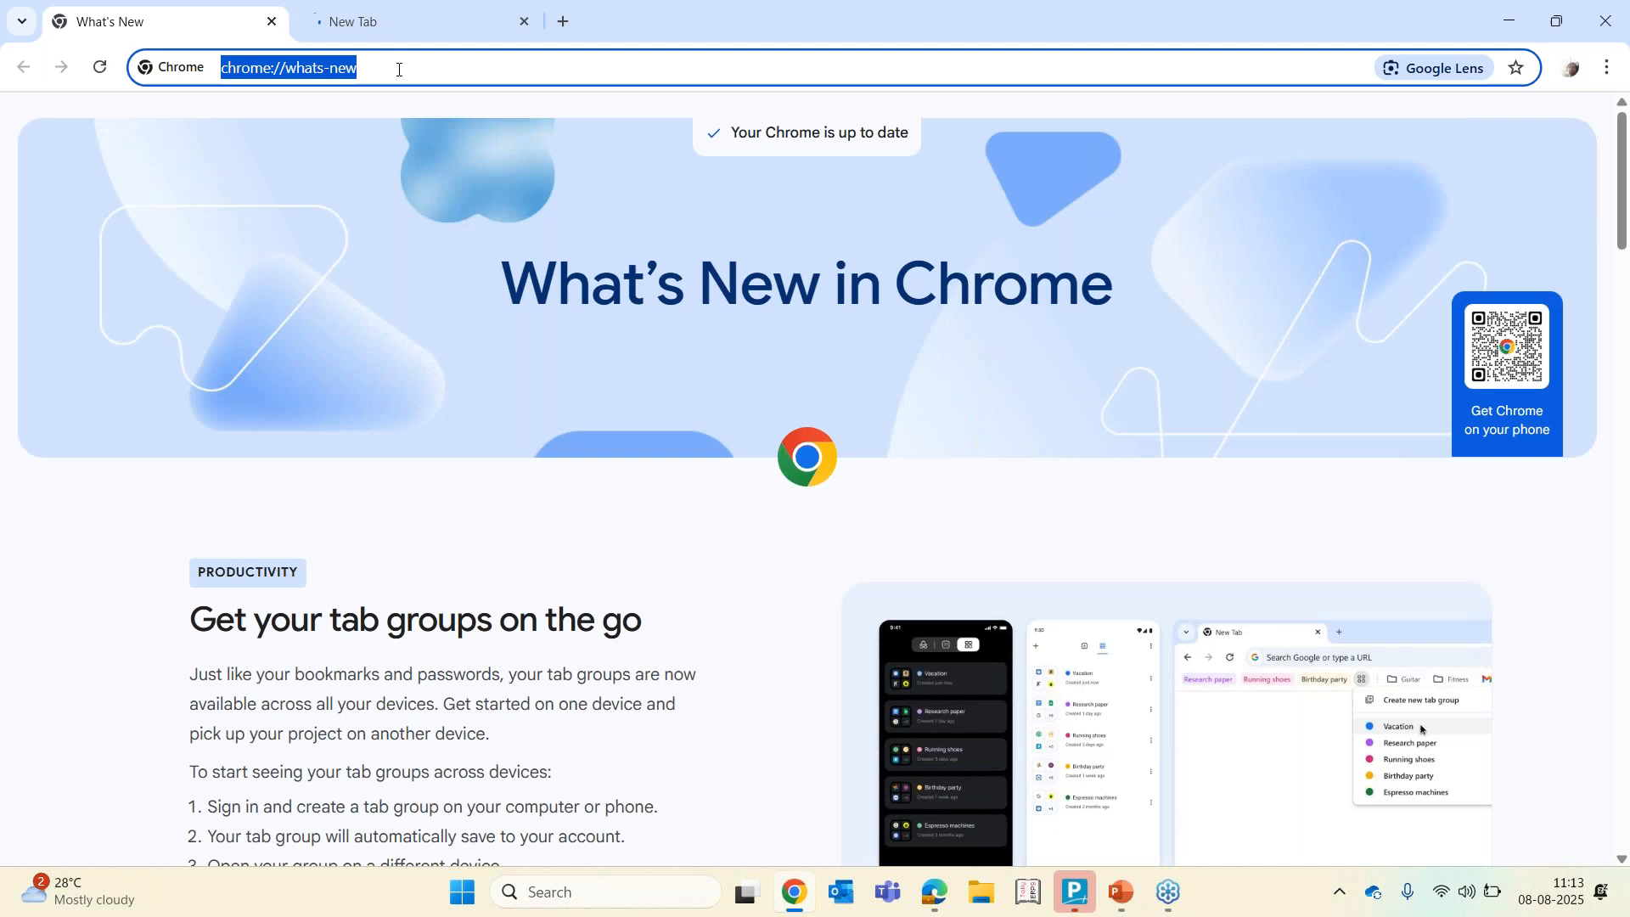
pyautogui.write('ta')
pyautogui.press('Return')
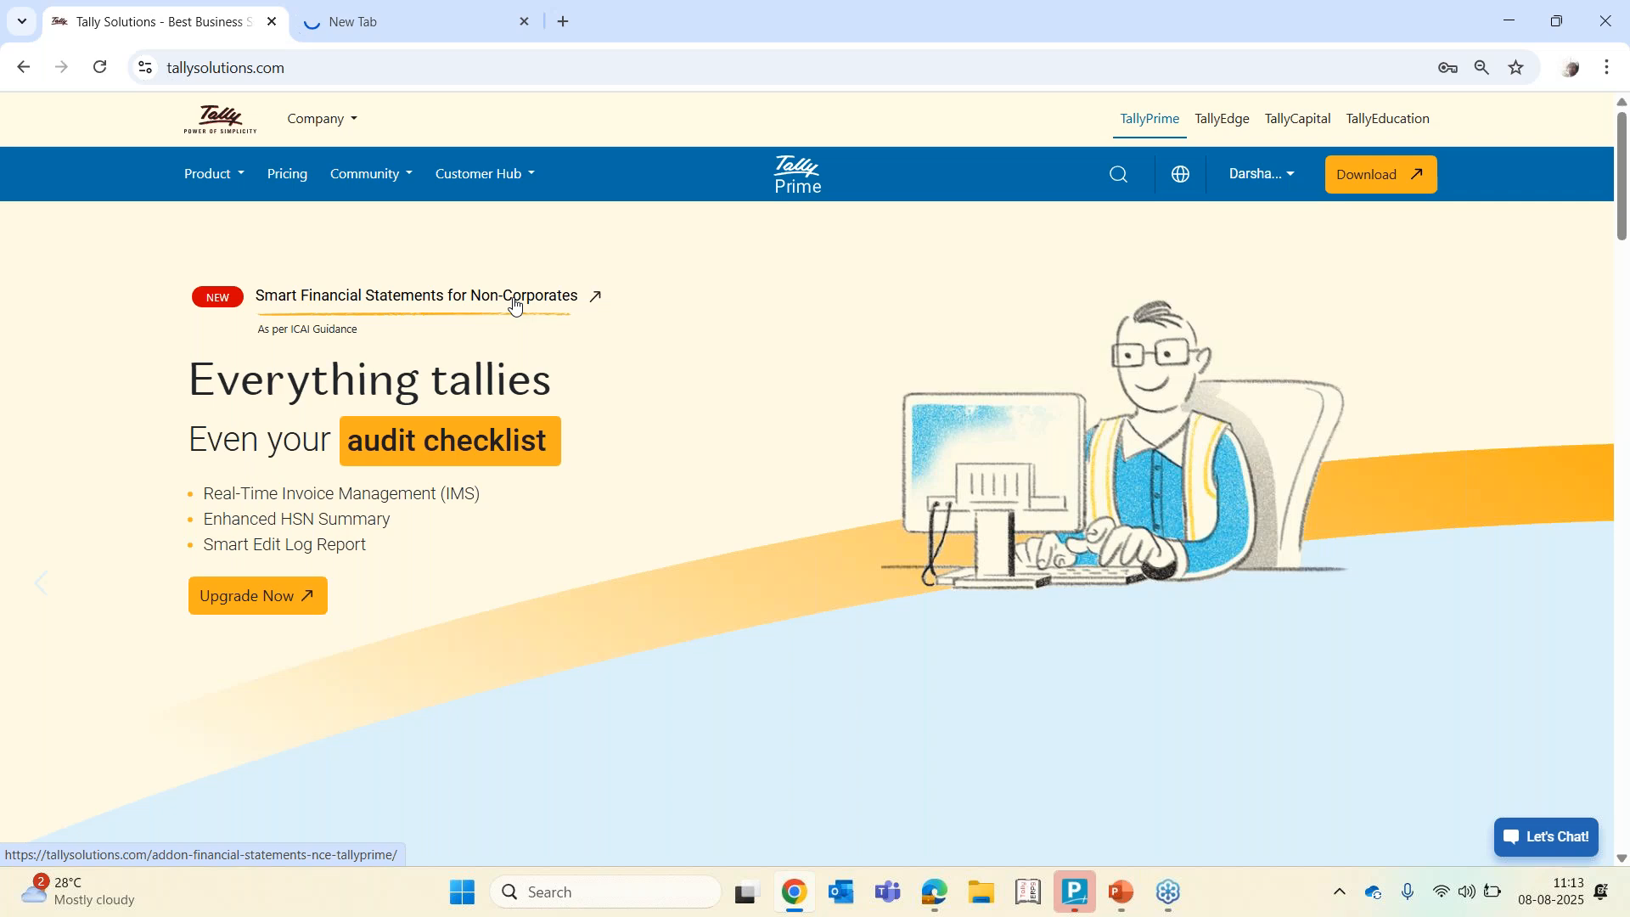
# Open the Smart Financial Statements for Non-Corporates add-on page and enter the Tally serial number for the eligibility check
pyautogui.click(450, 304)
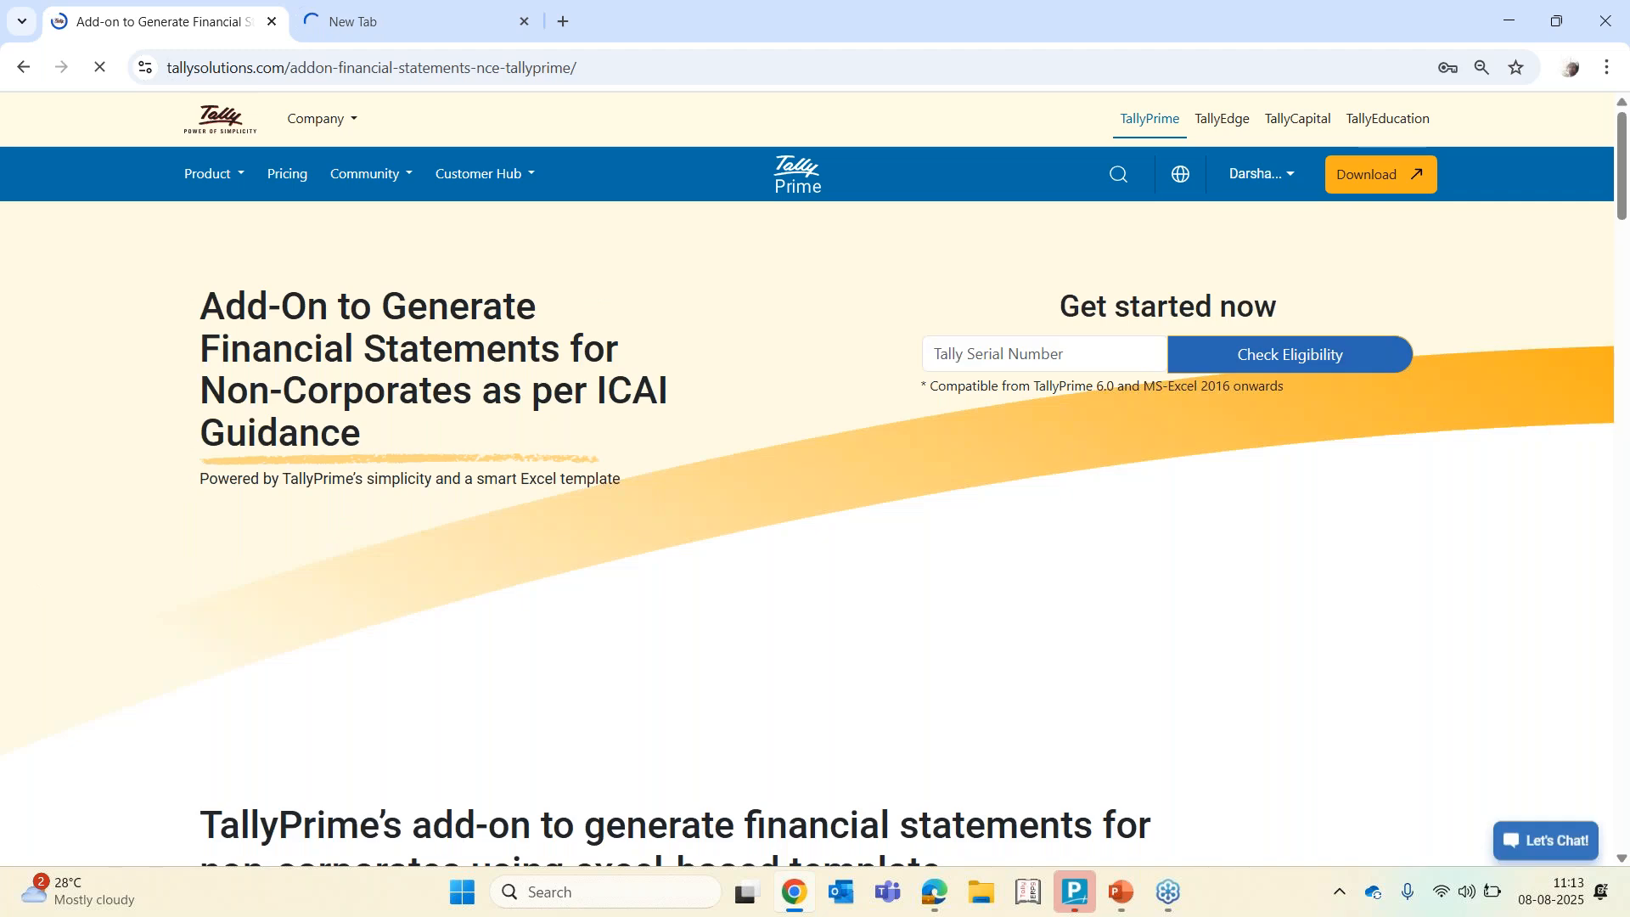
pyautogui.write('77')
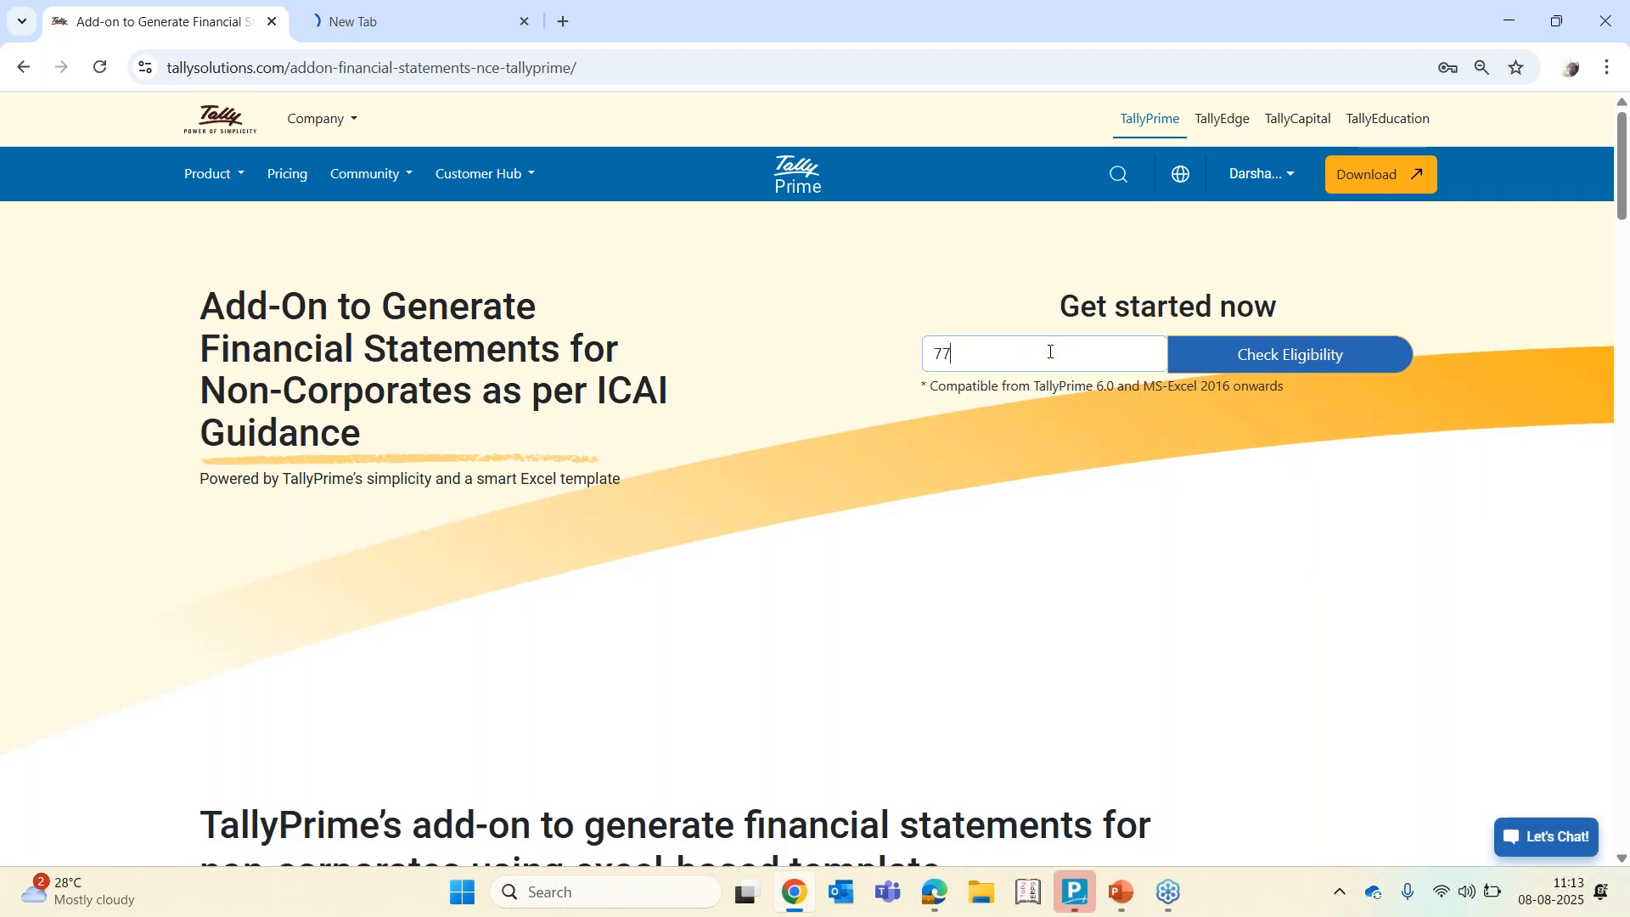
pyautogui.write('00')
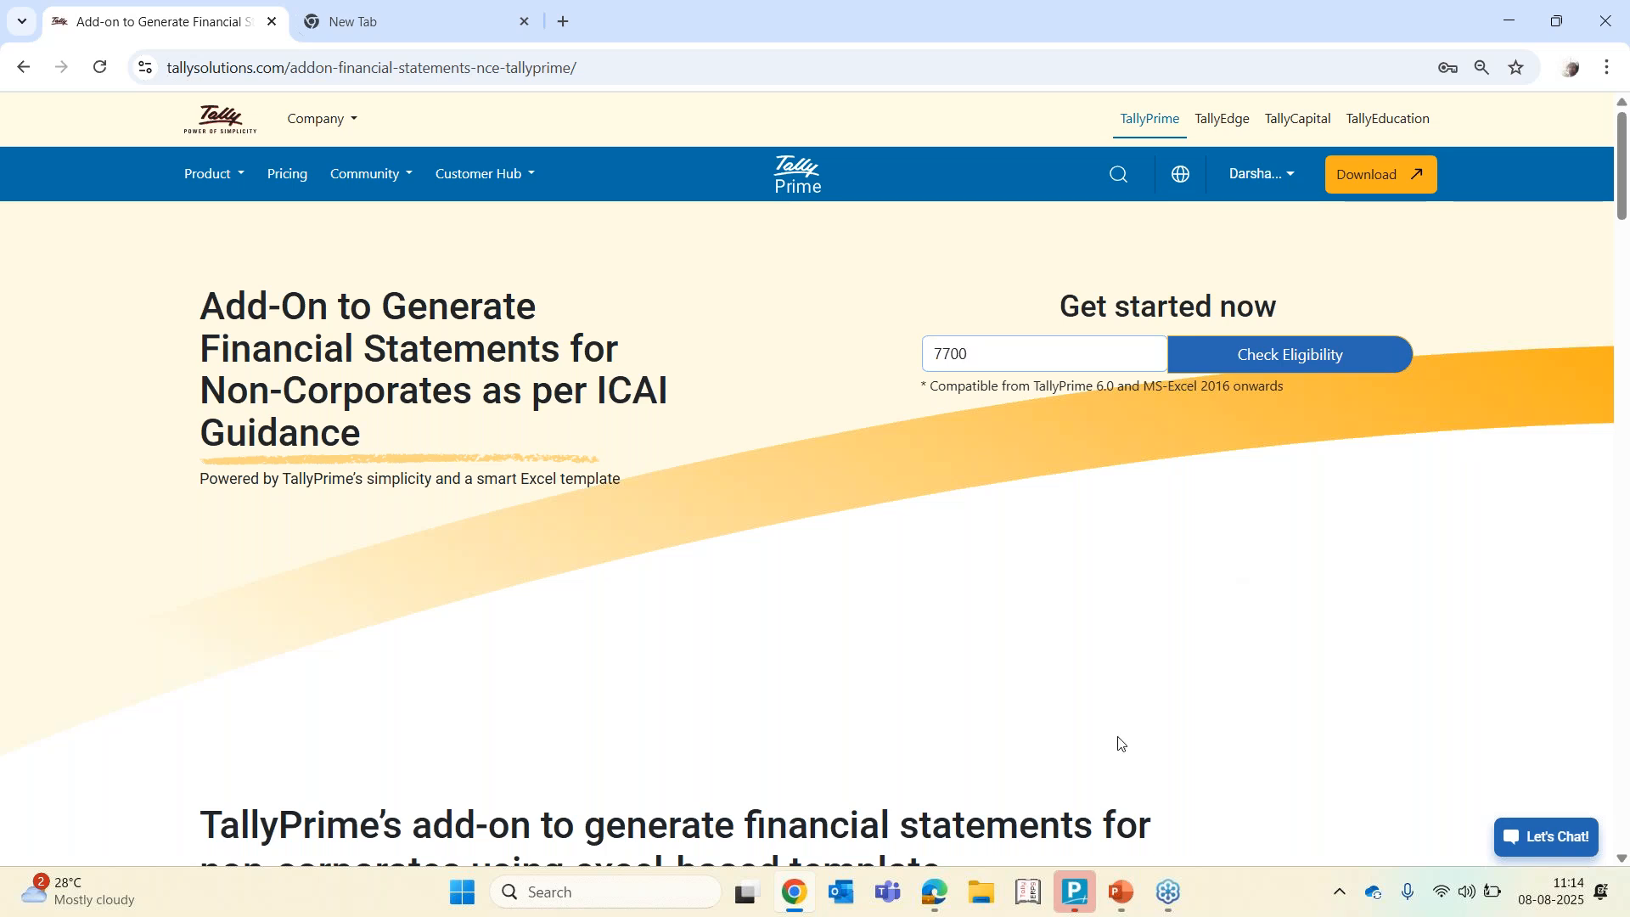
# Switch to TallyPrime, open Manage License from the Help settings and start a license Update
pyautogui.click(1068, 910)
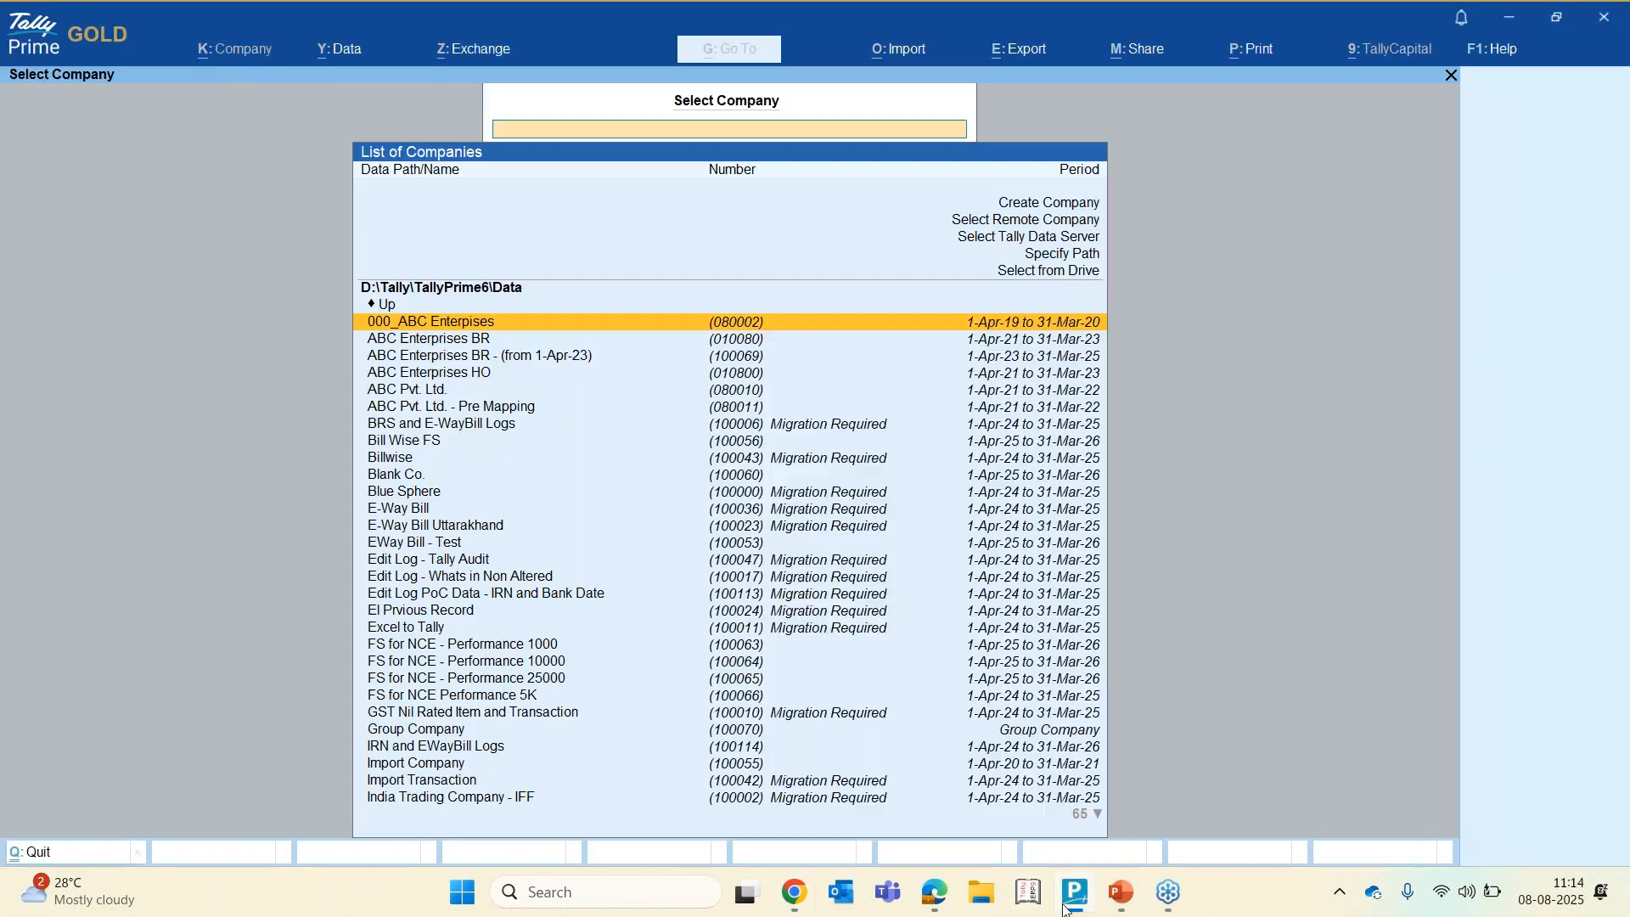
pyautogui.click(1492, 49)
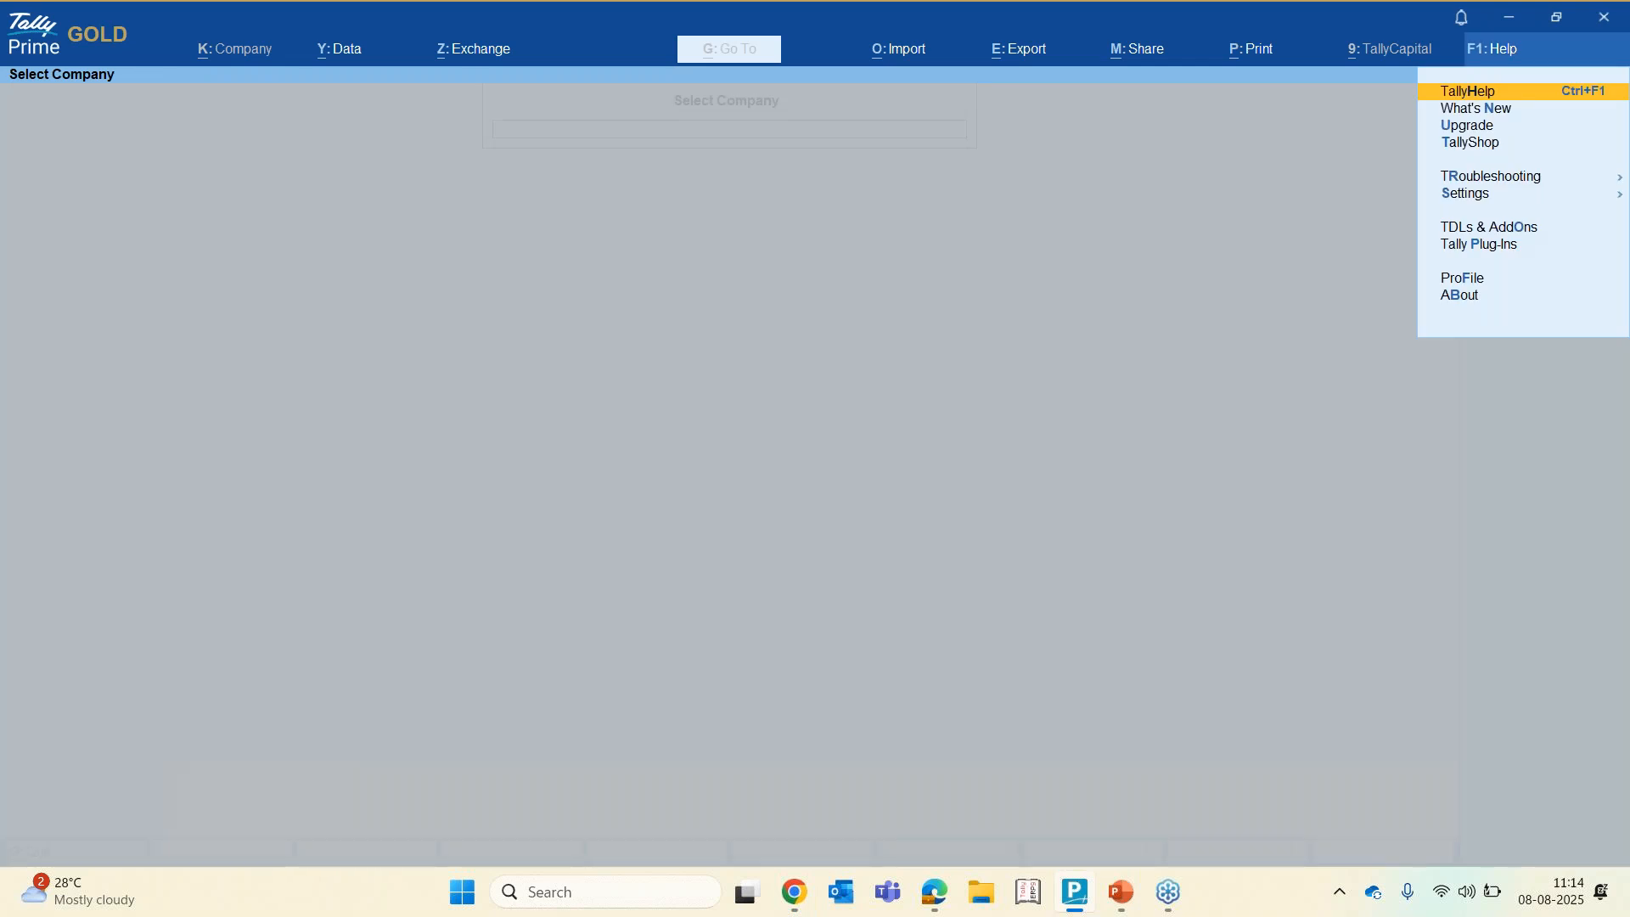
pyautogui.press('Down')
pyautogui.press('Down')
pyautogui.press('Down')
pyautogui.press('Down')
pyautogui.press('Down')
pyautogui.press('Return')
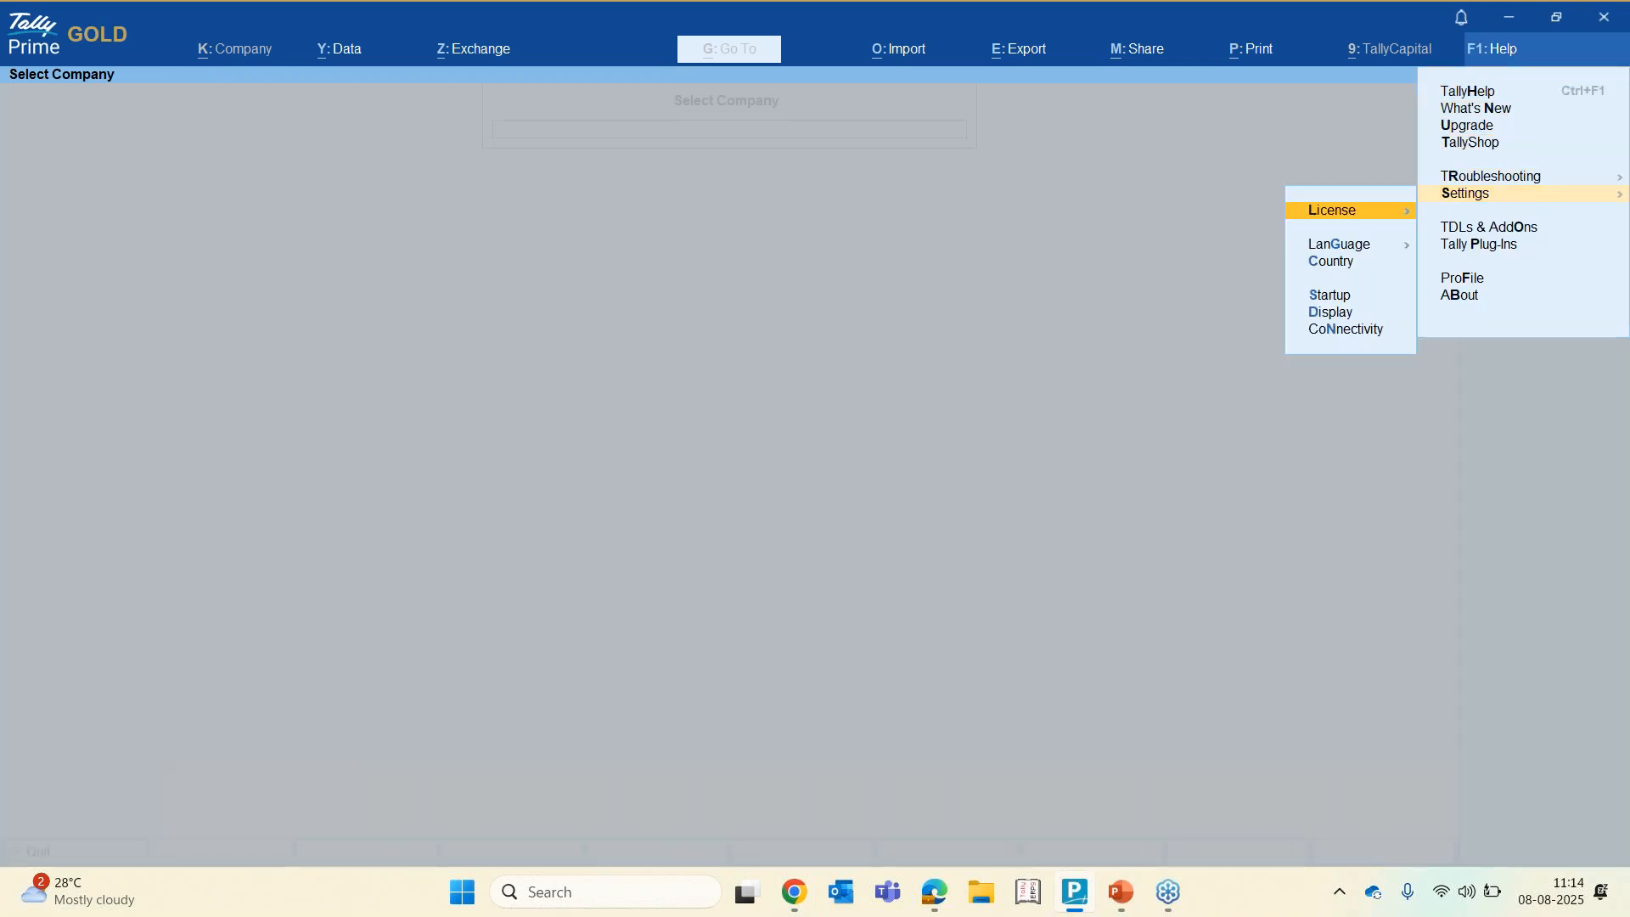
pyautogui.press('Return')
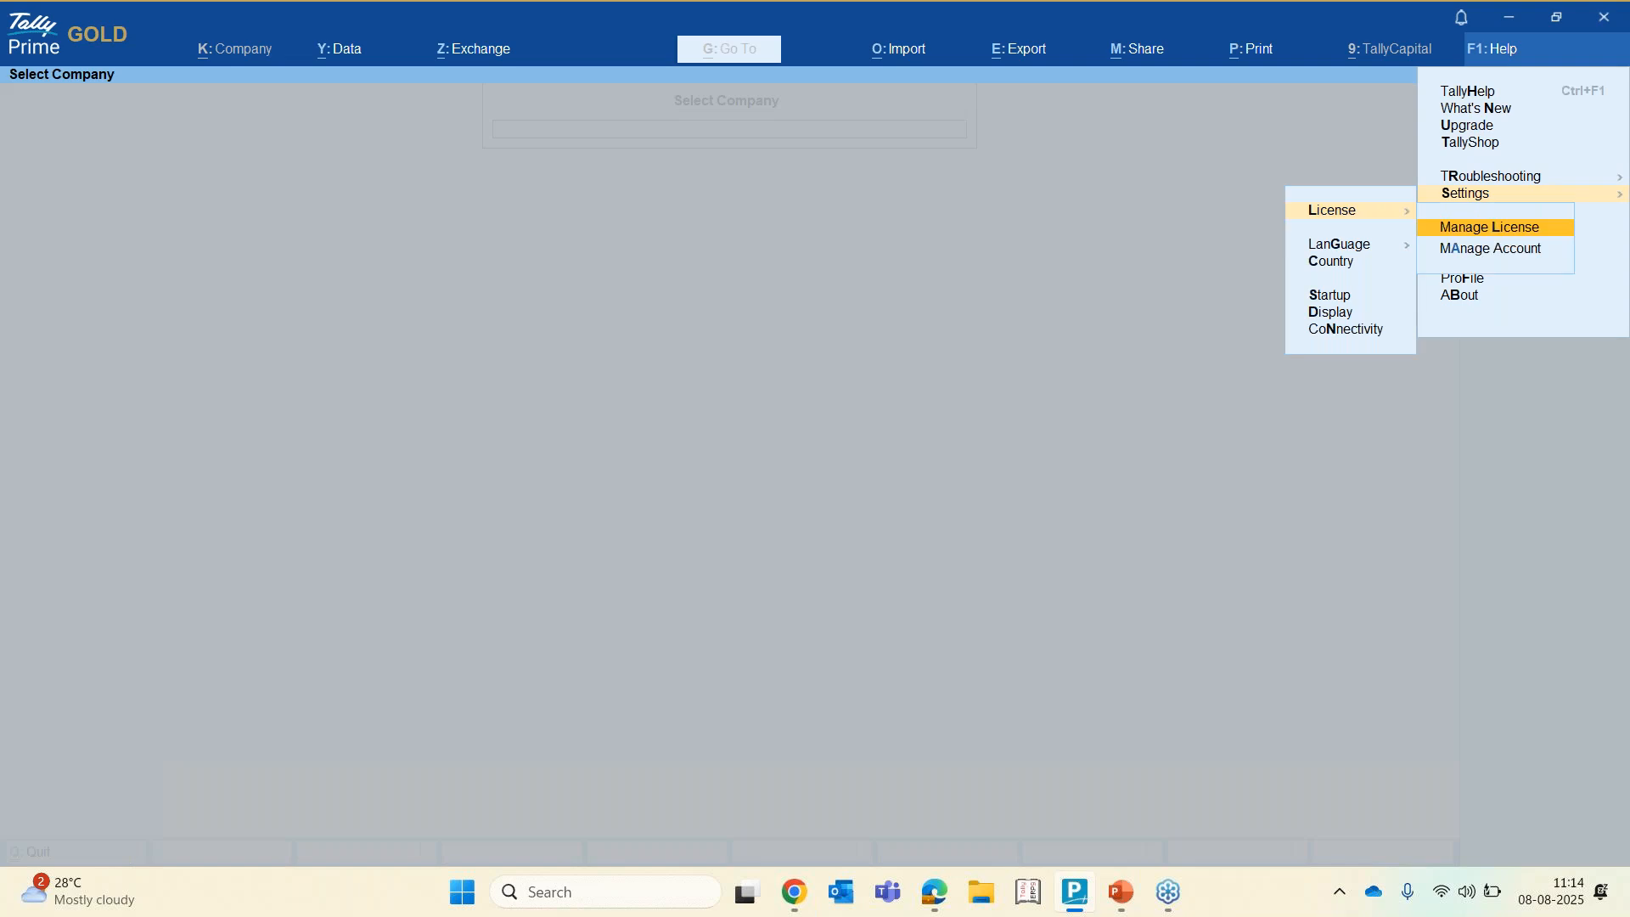
pyautogui.press('Return')
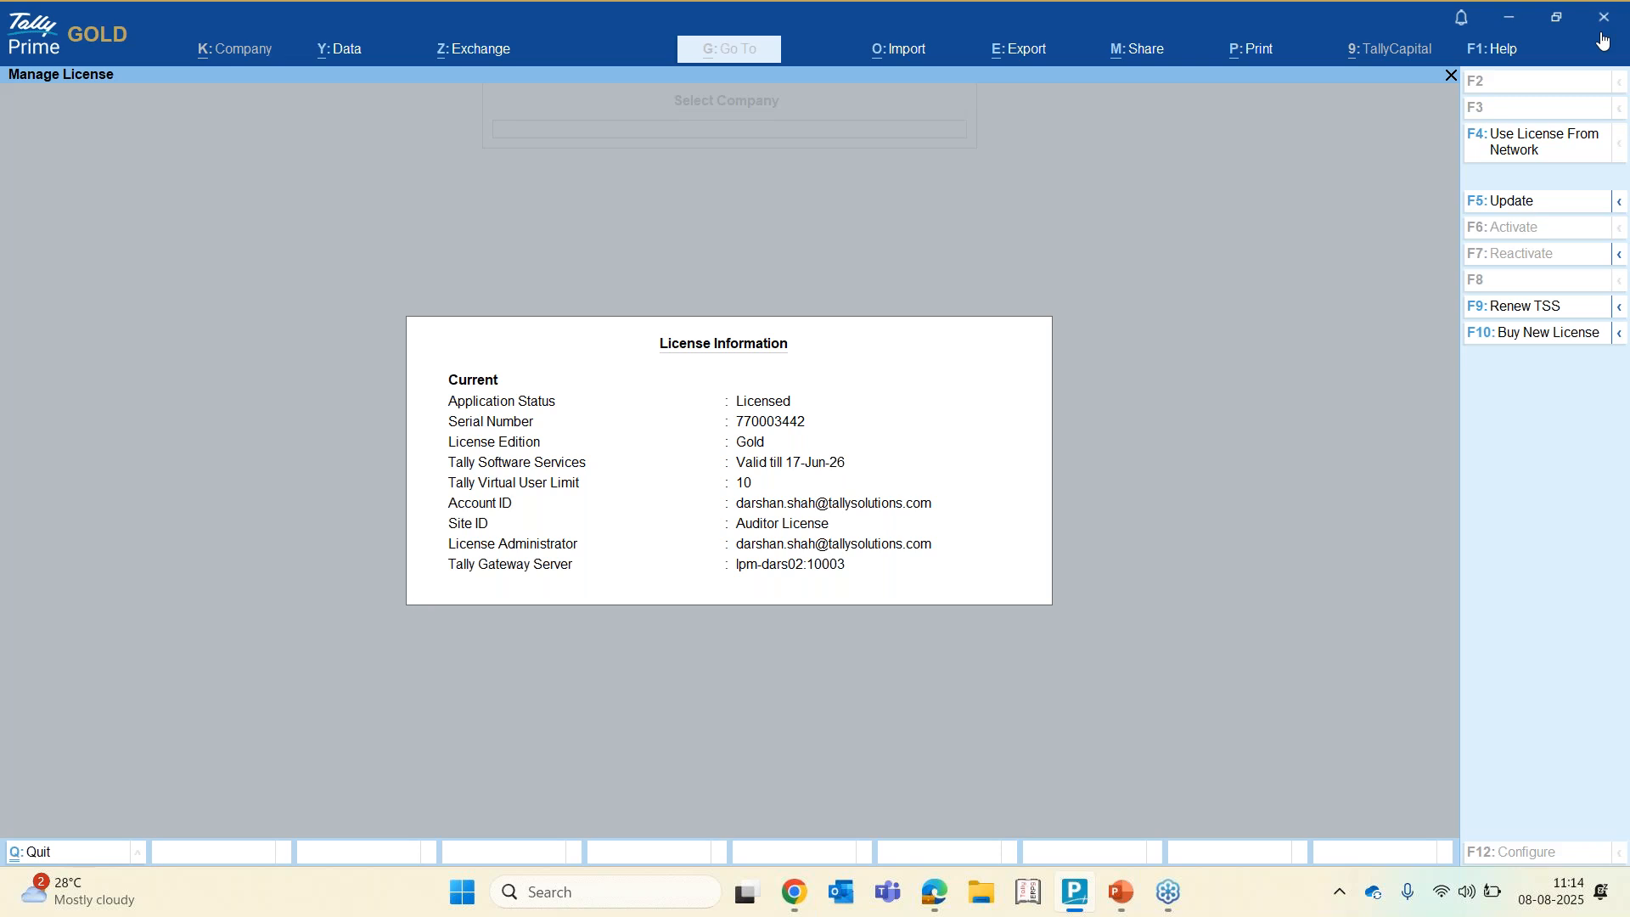
pyautogui.click(1519, 211)
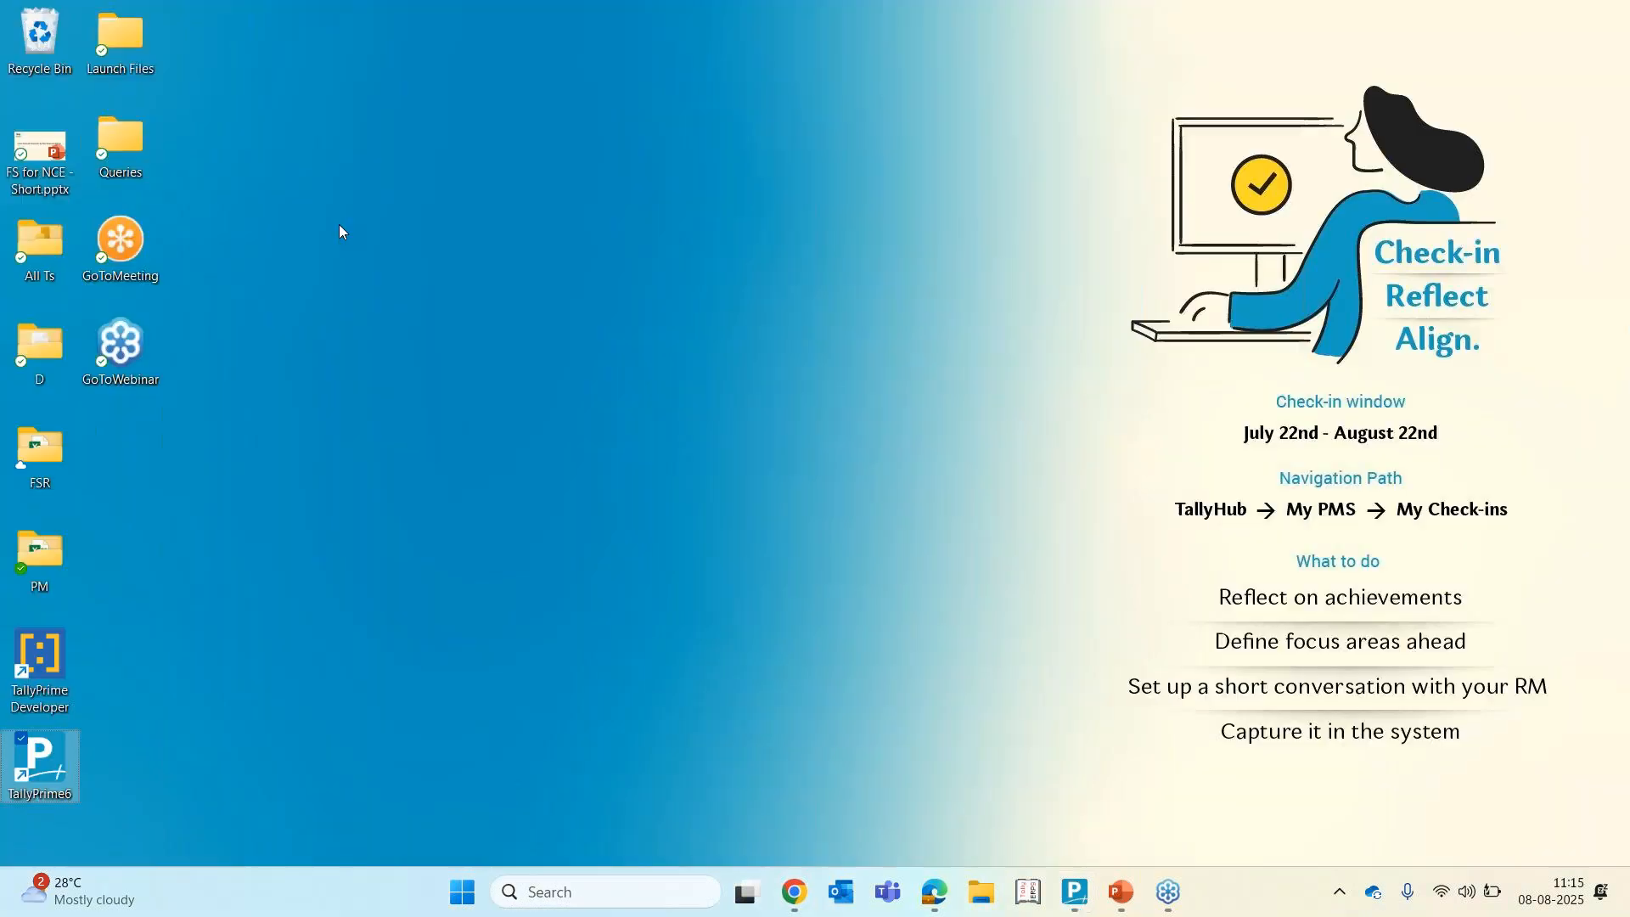
# Open the file location of the TallyPrime desktop shortcut
pyautogui.click(52, 788)
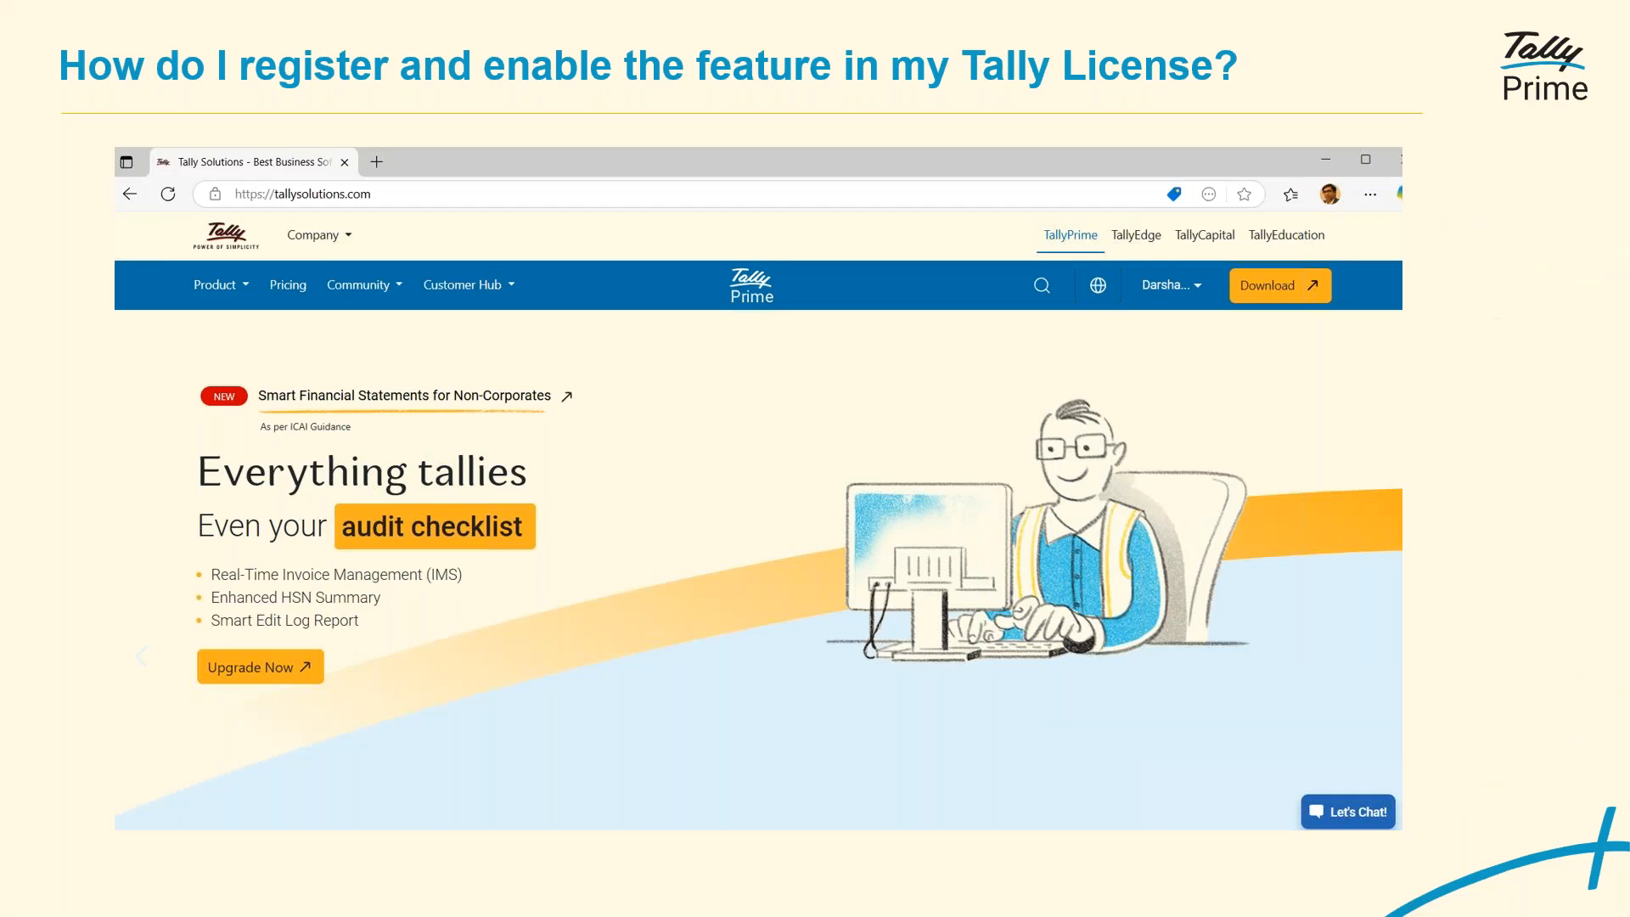
pyautogui.rightClick(42, 768)
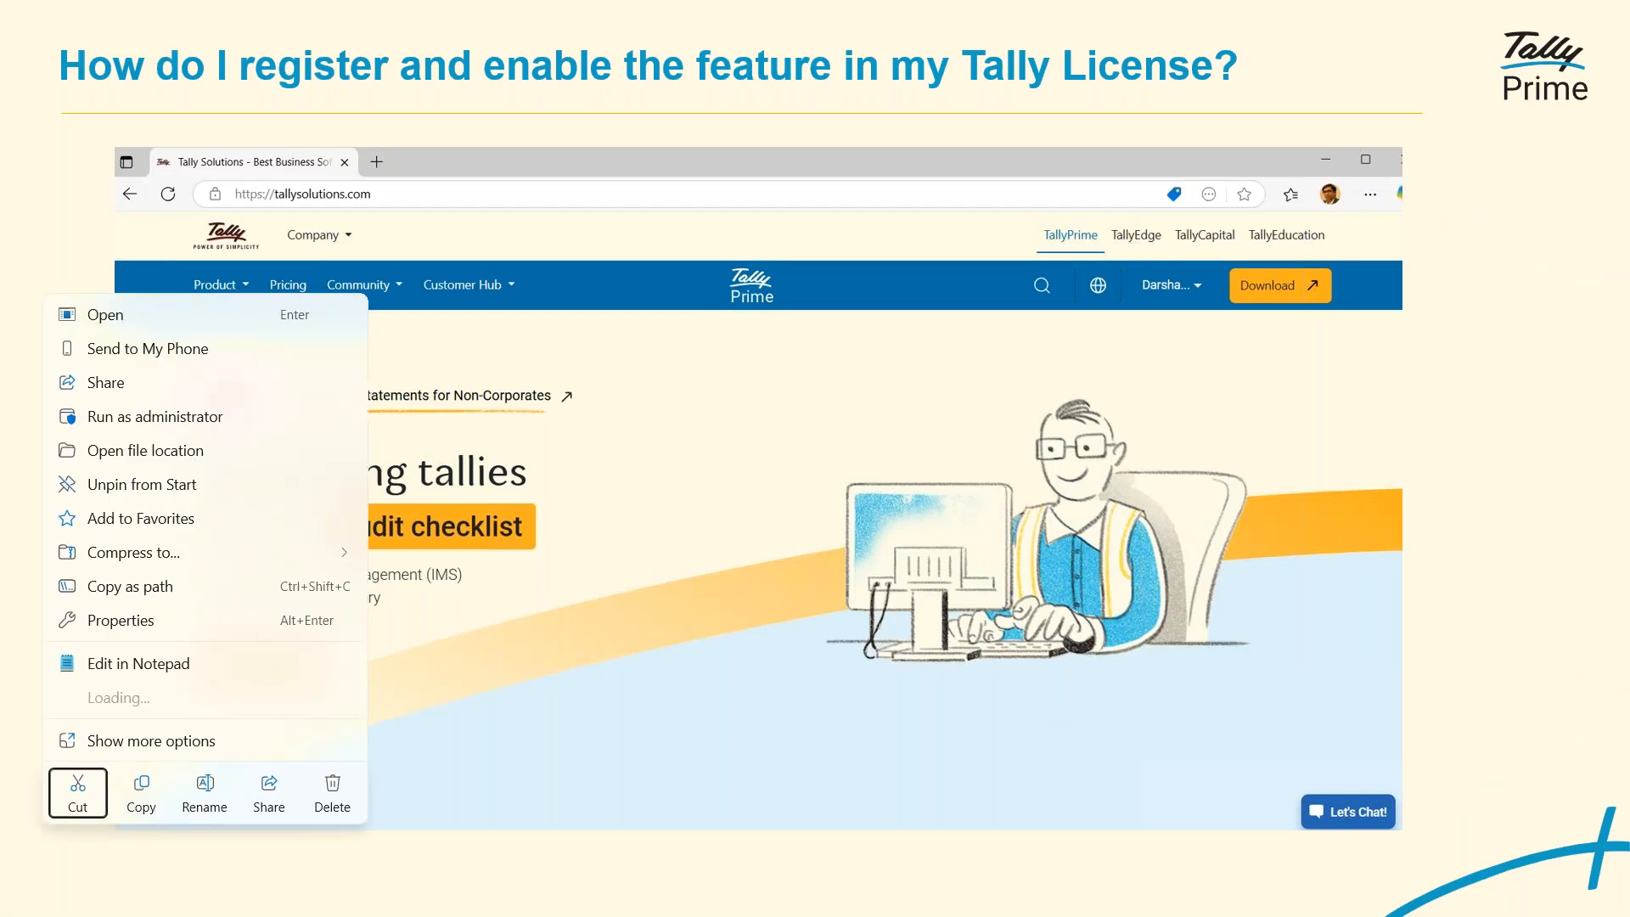
pyautogui.click(118, 453)
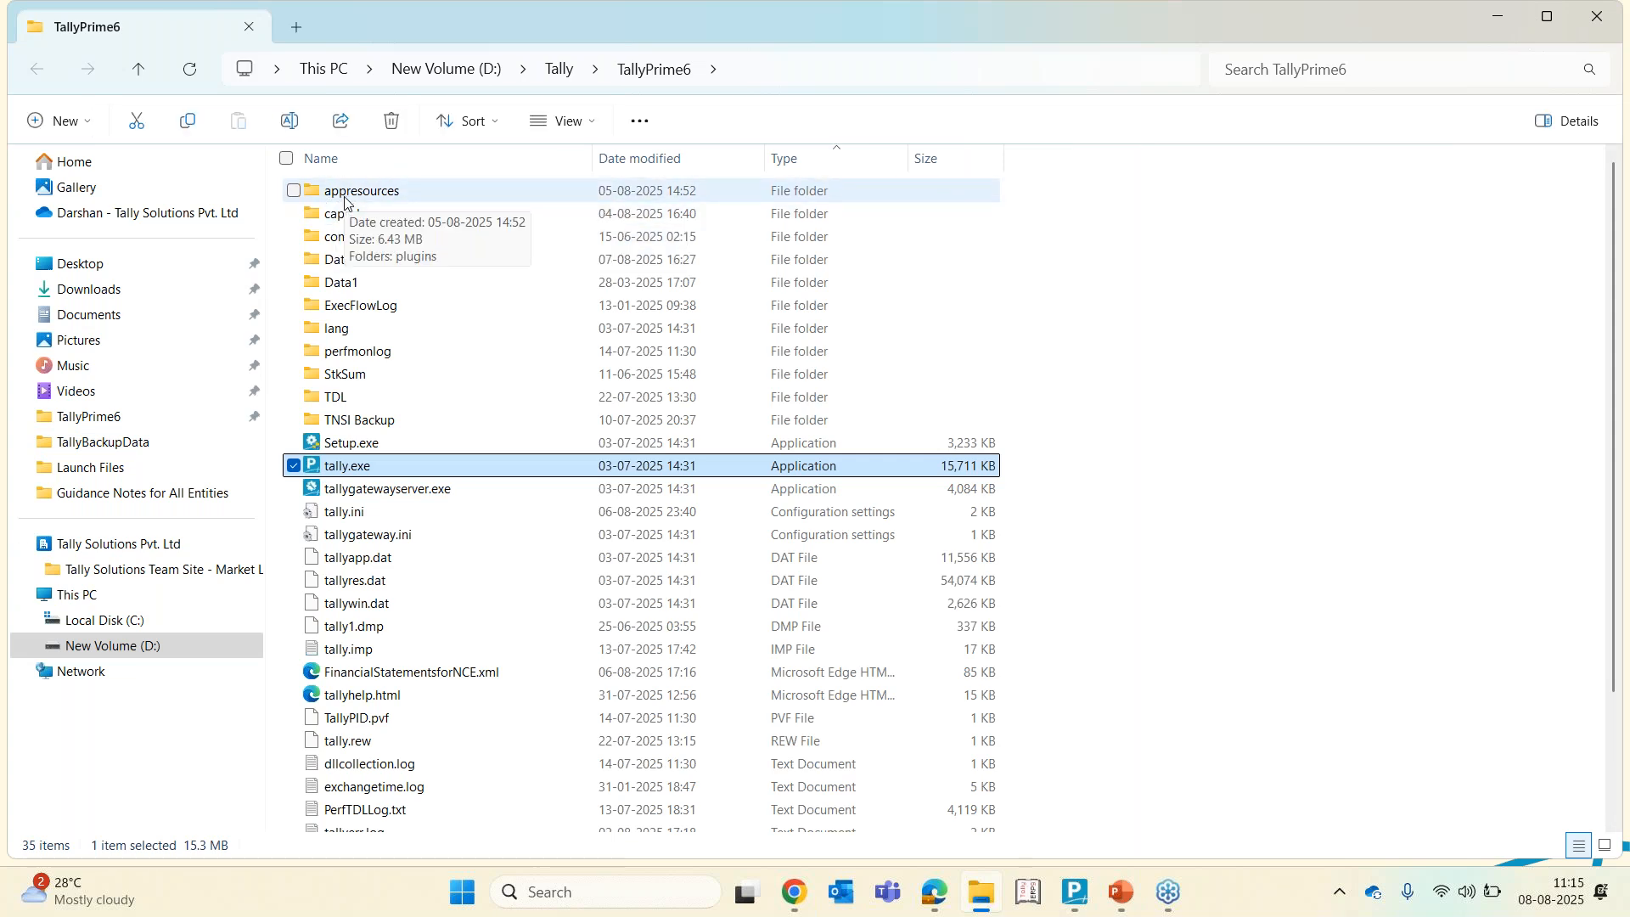
# Browse into appresources > plugins > Financial Statements for NCE and delete the FS for NCE V1.0 folder
pyautogui.doubleClick(403, 196)
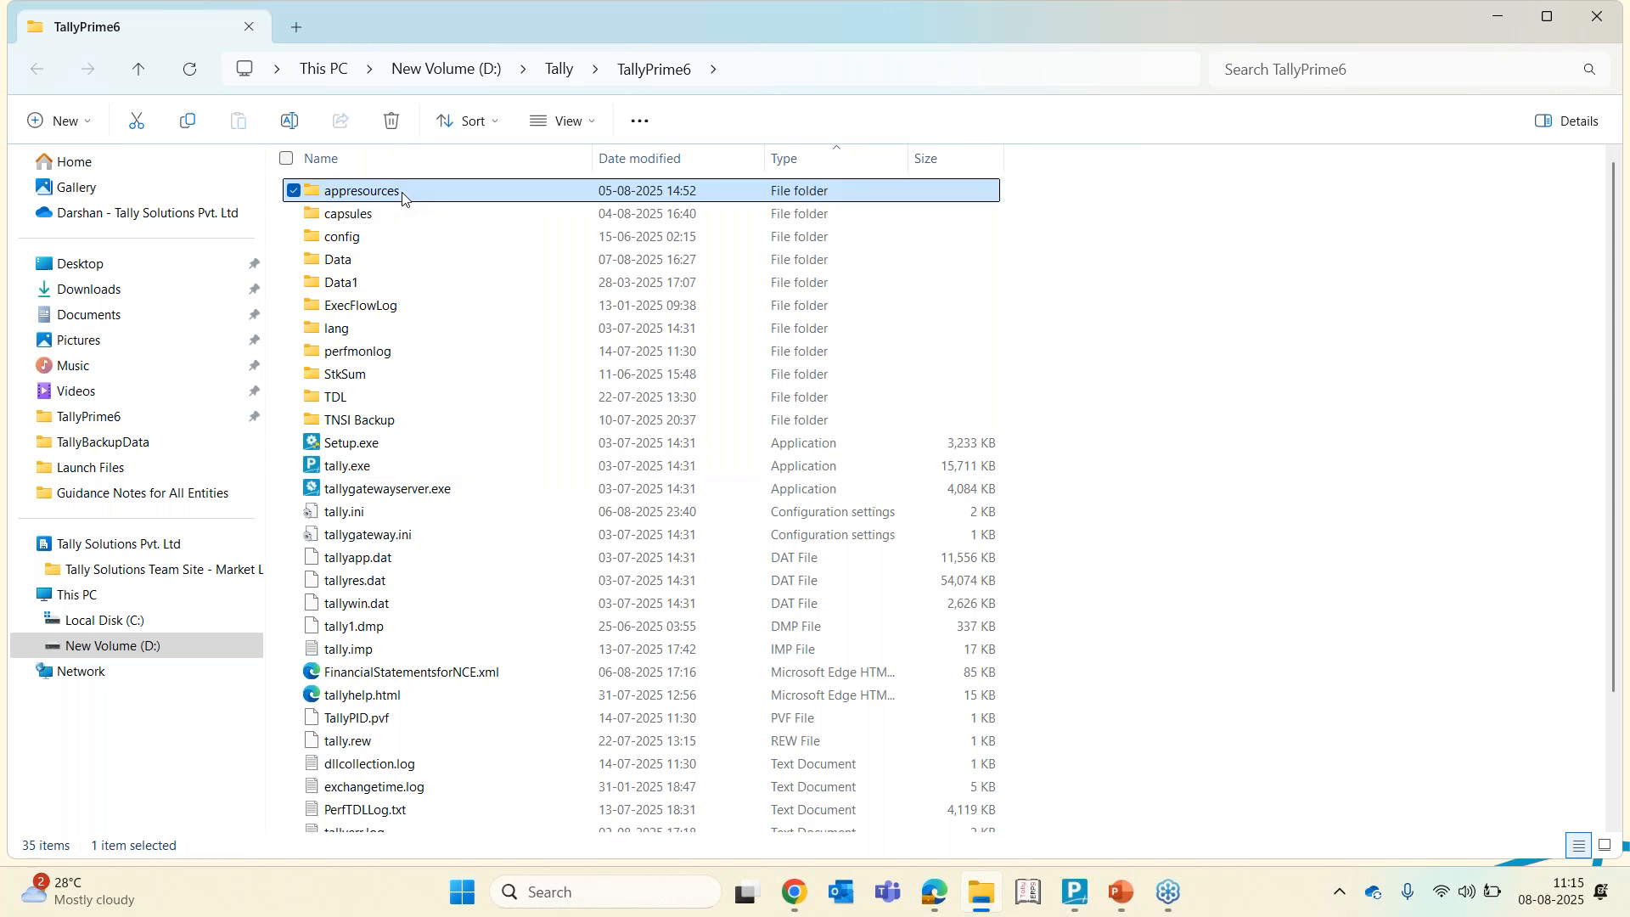
pyautogui.doubleClick(403, 193)
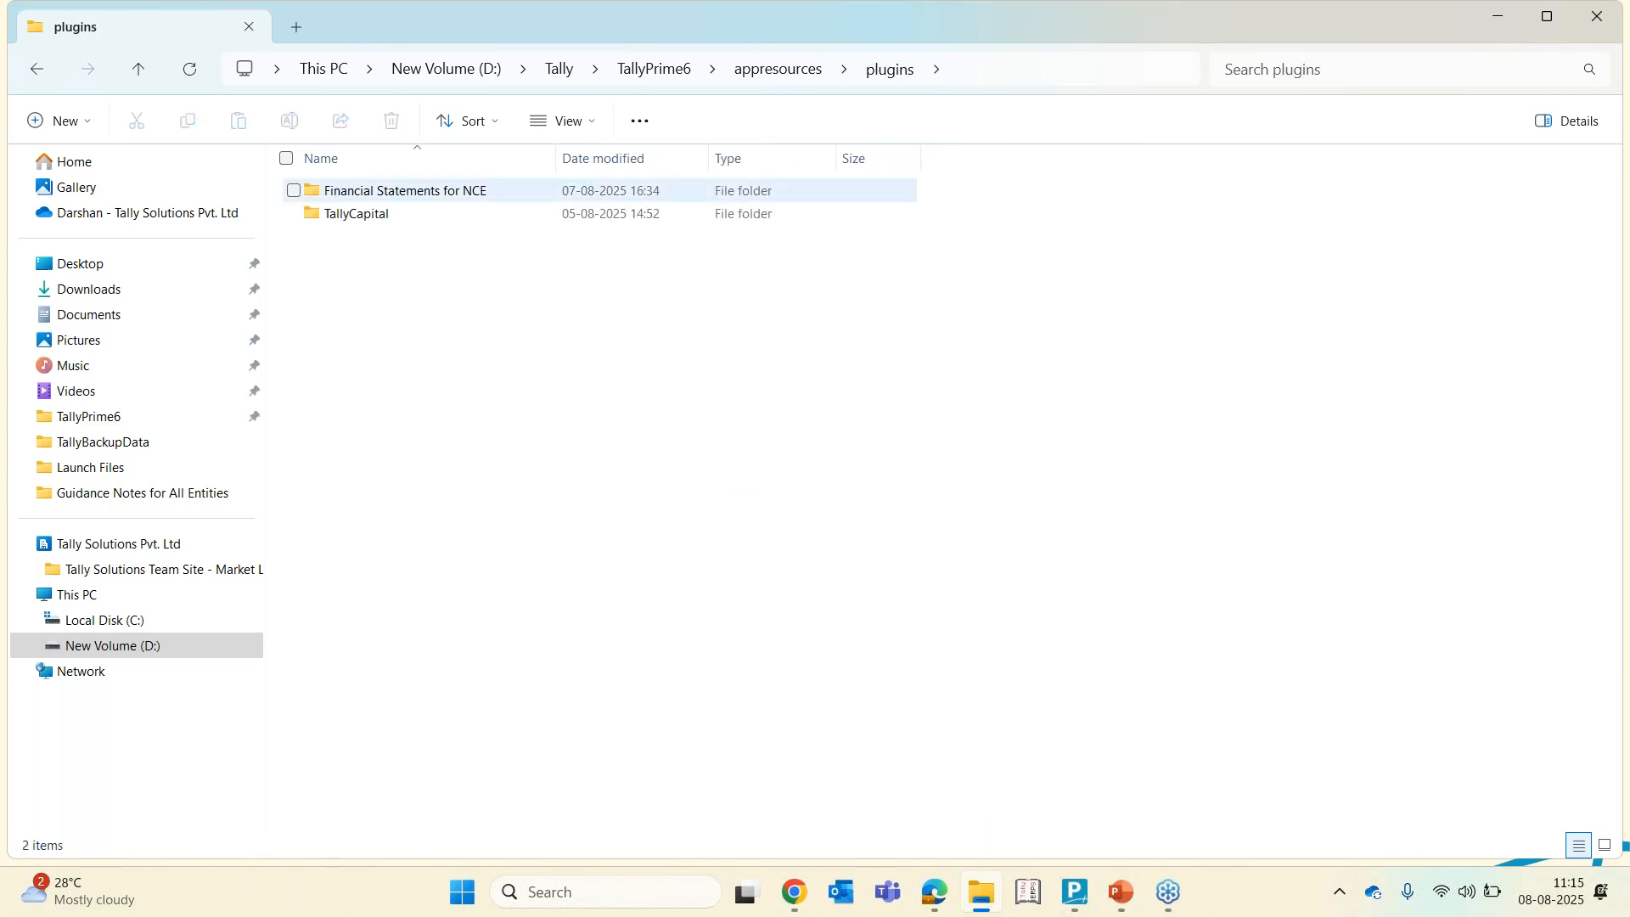
pyautogui.doubleClick(387, 196)
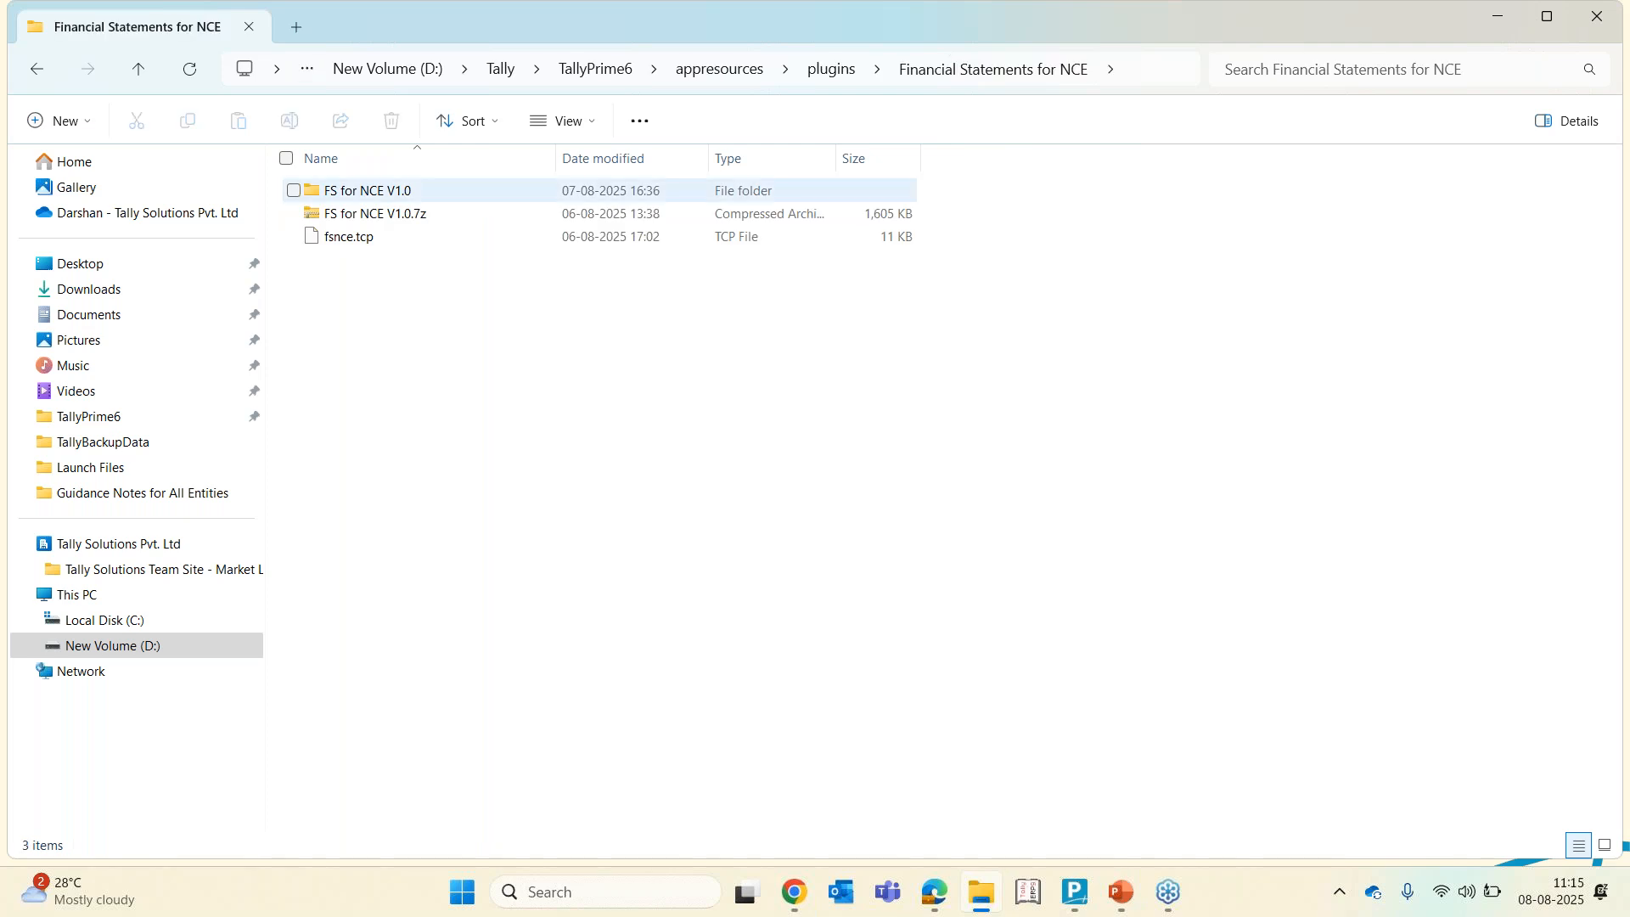
pyautogui.click(361, 197)
pyautogui.press('Delete')
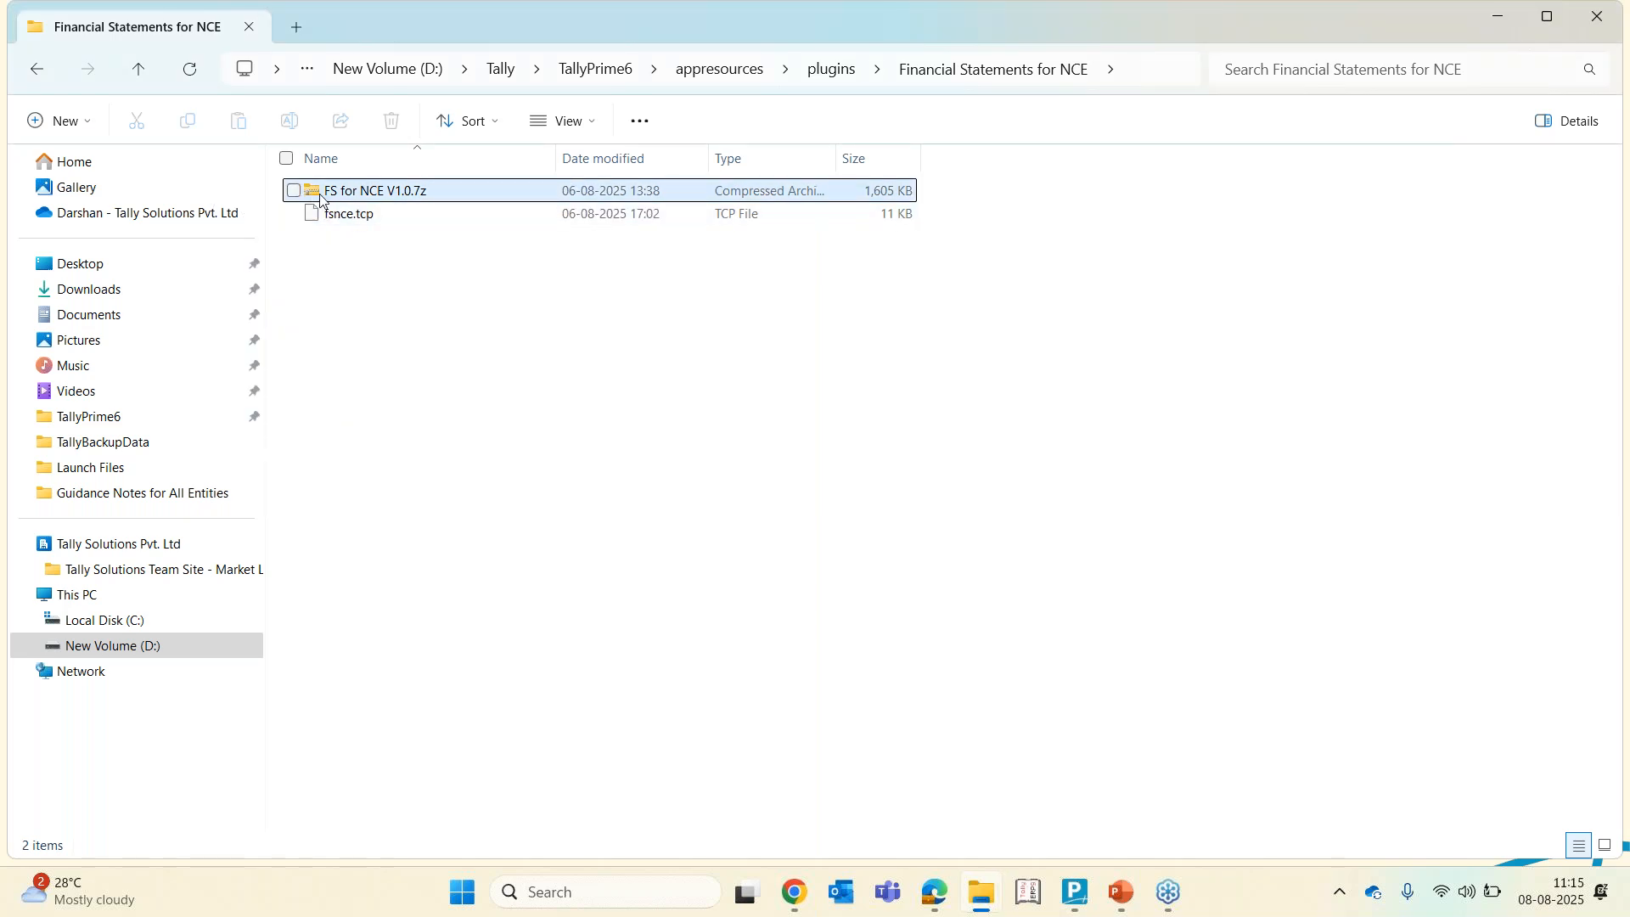
# Extract the FS for NCE V1.0.7z archive into its default destination folder
pyautogui.click(348, 197)
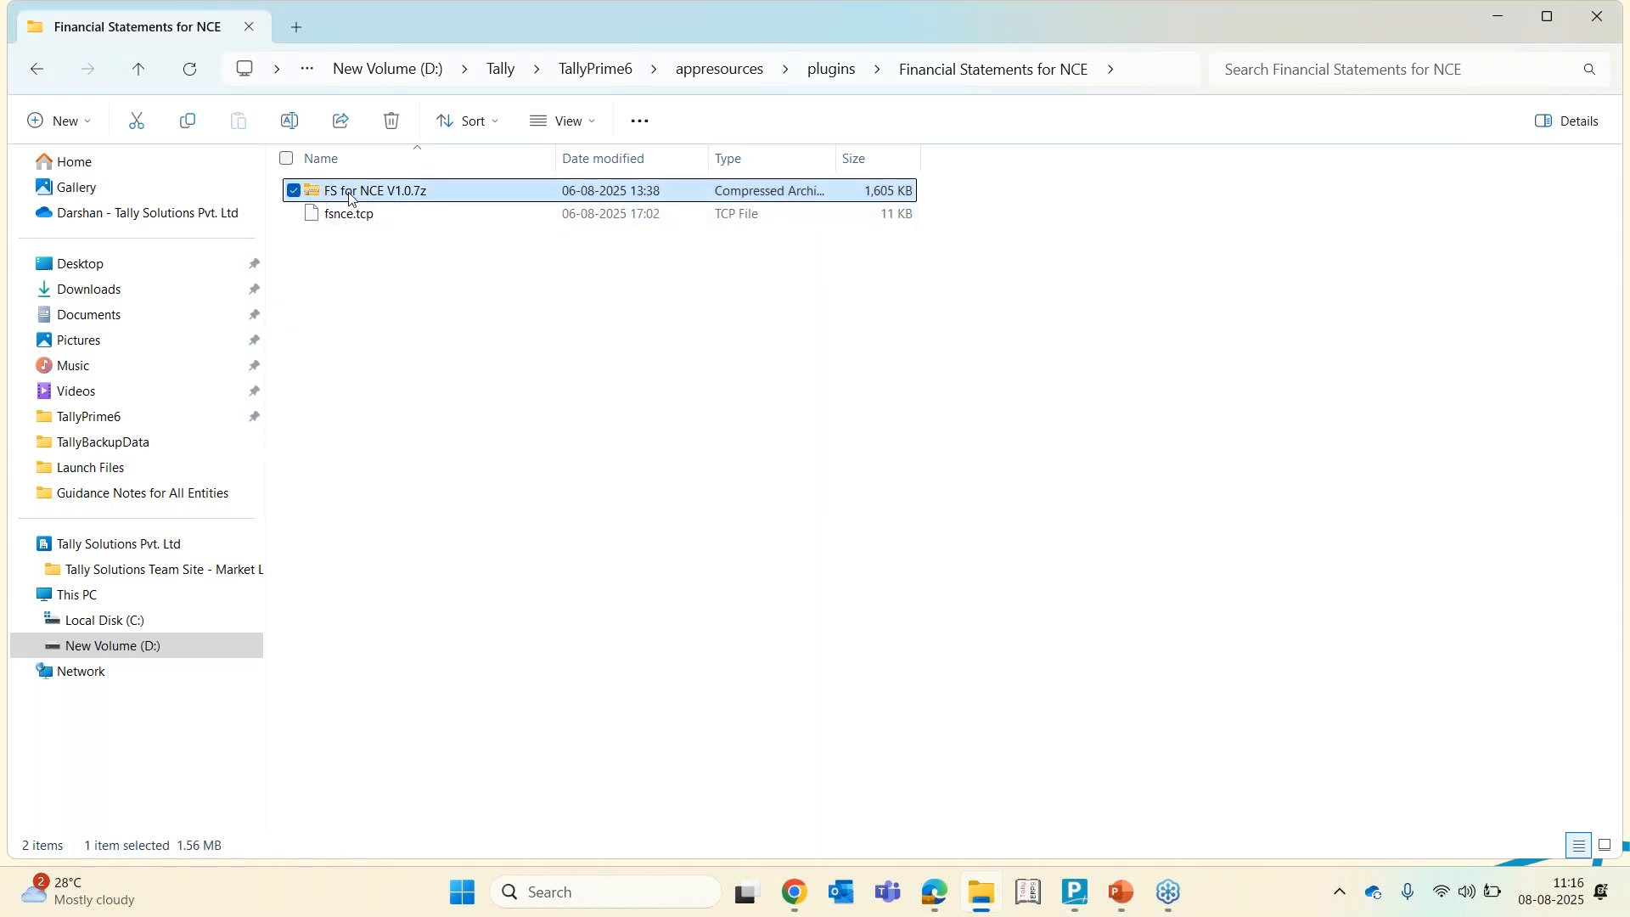
pyautogui.rightClick(350, 192)
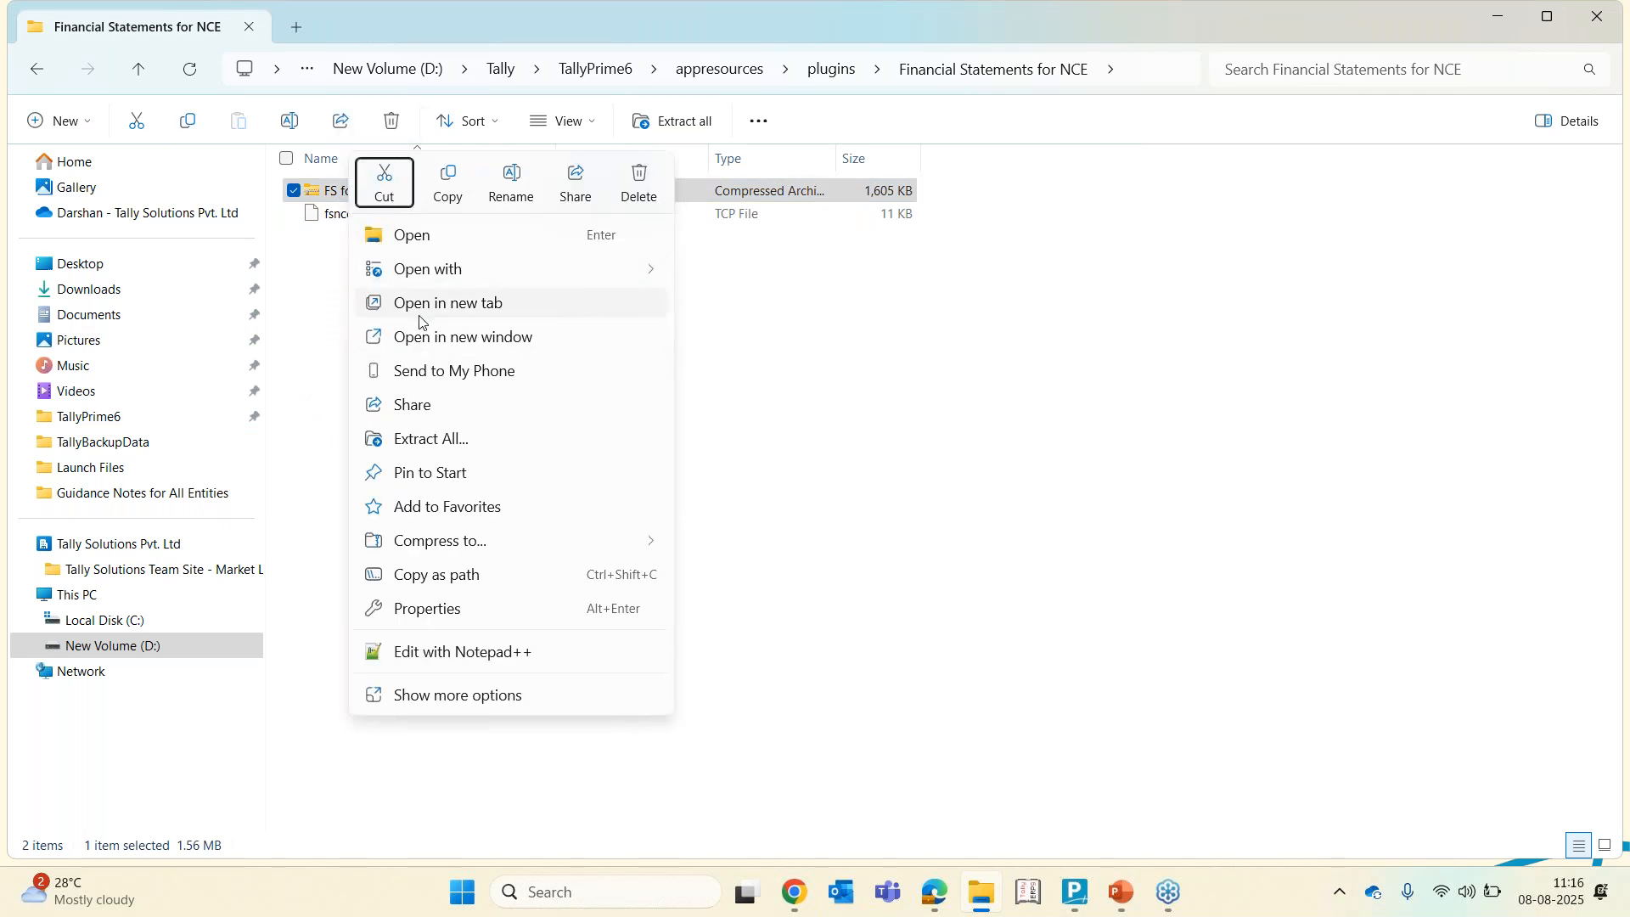
pyautogui.click(417, 440)
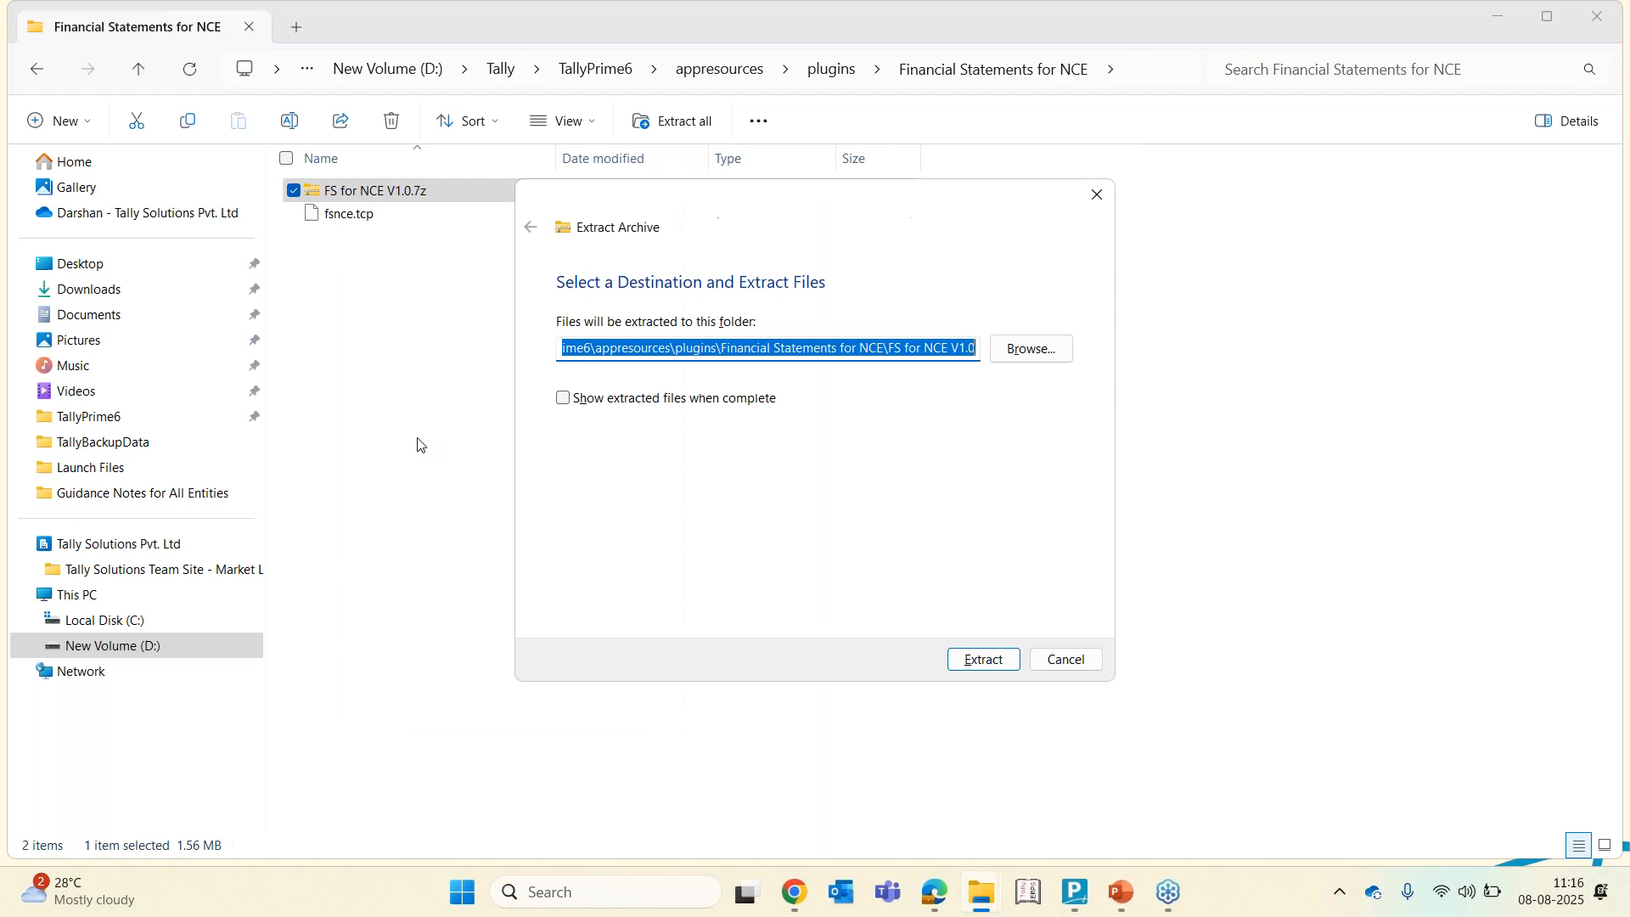
pyautogui.click(985, 659)
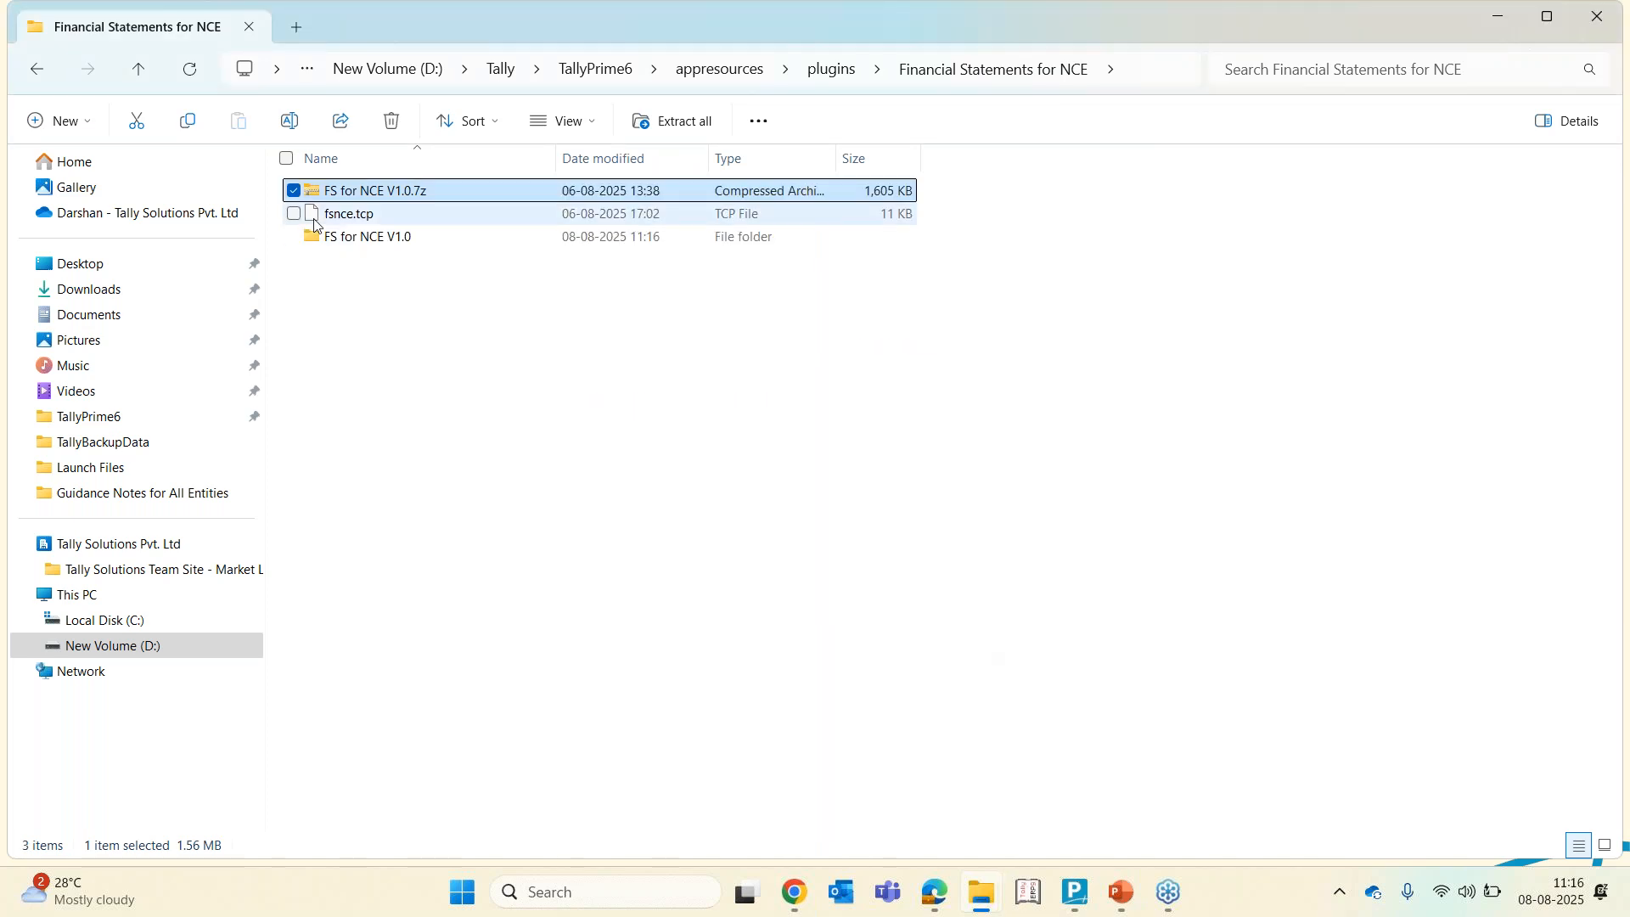
# Open FS for NCE V1.0.xlsm from the extracted folder in Excel and go to the Basic Info sheet
pyautogui.click(352, 238)
pyautogui.doubleClick(351, 239)
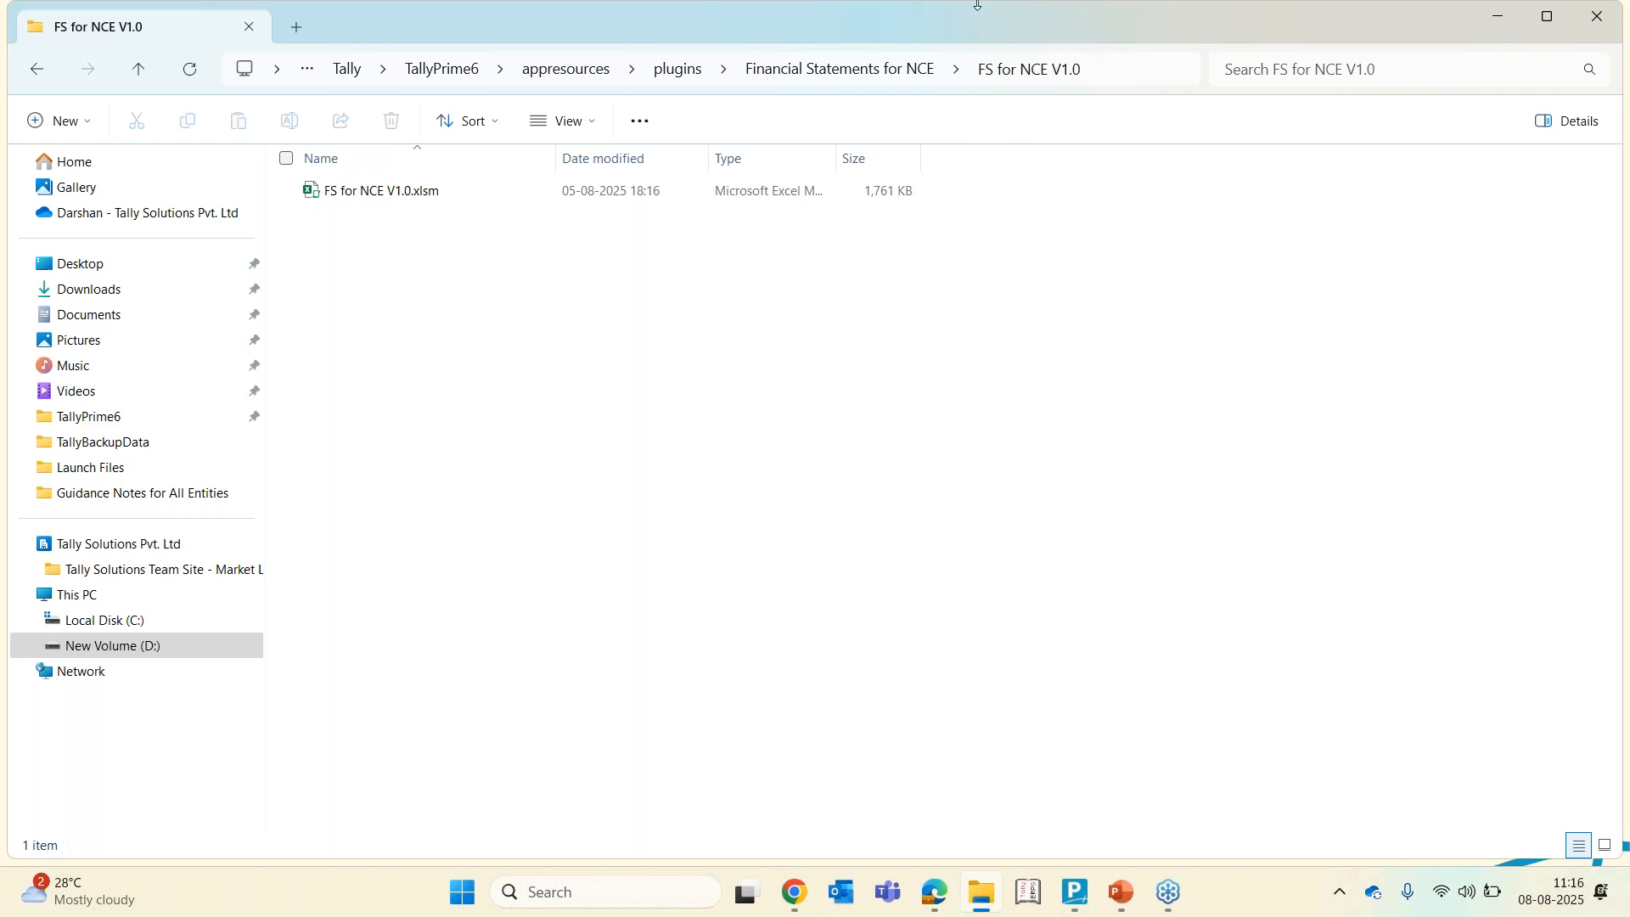
pyautogui.click(373, 198)
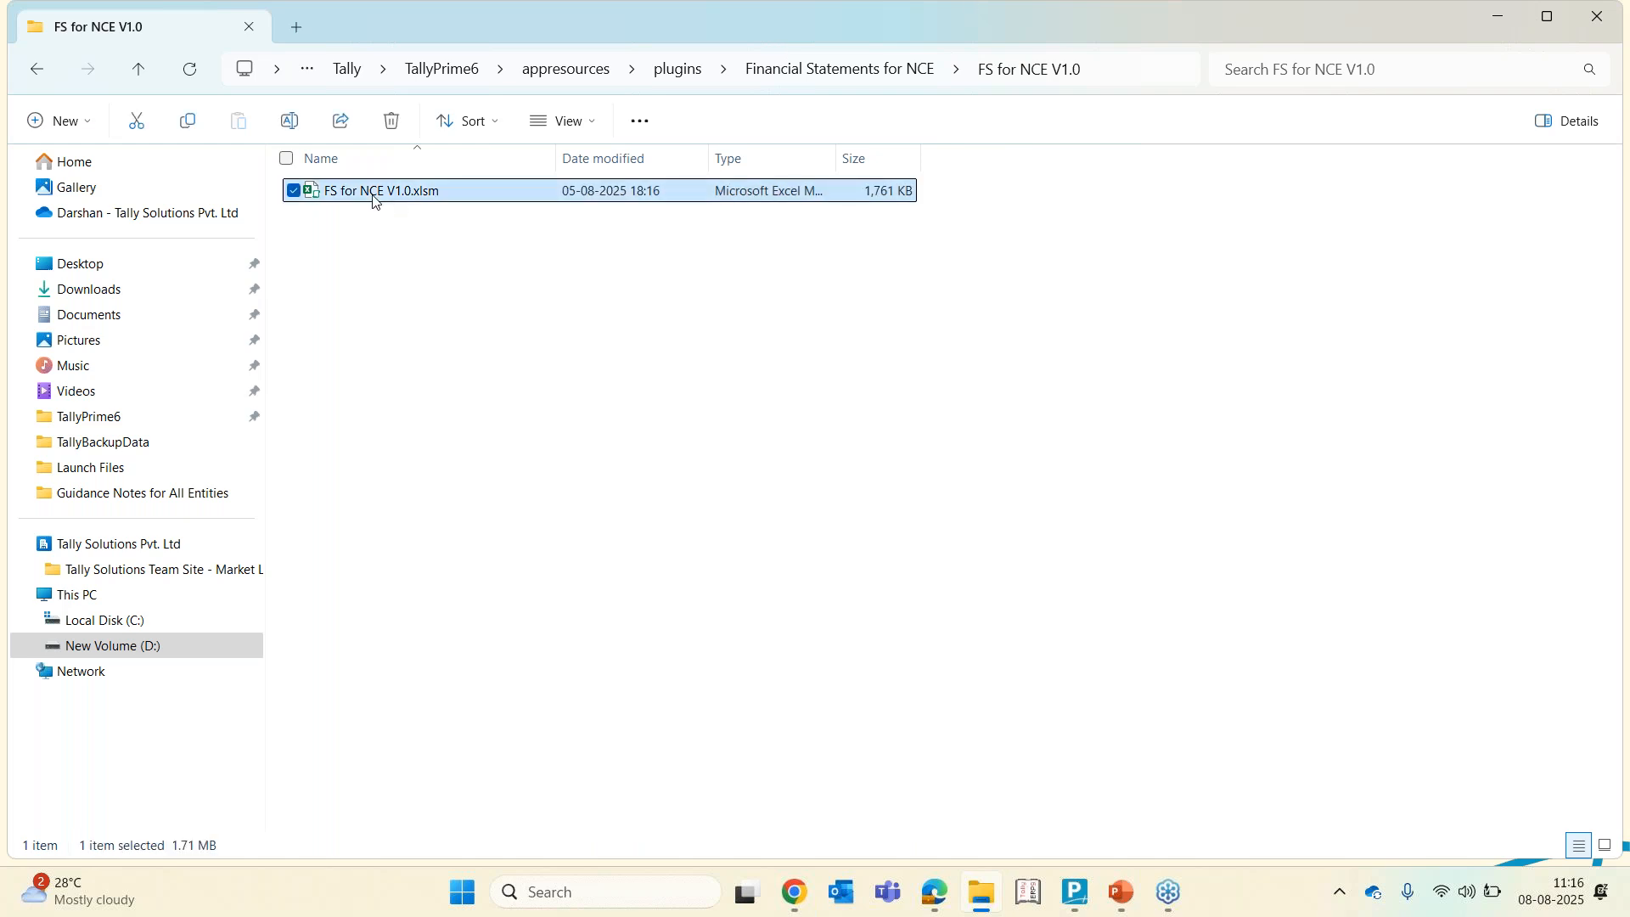
pyautogui.rightClick(374, 201)
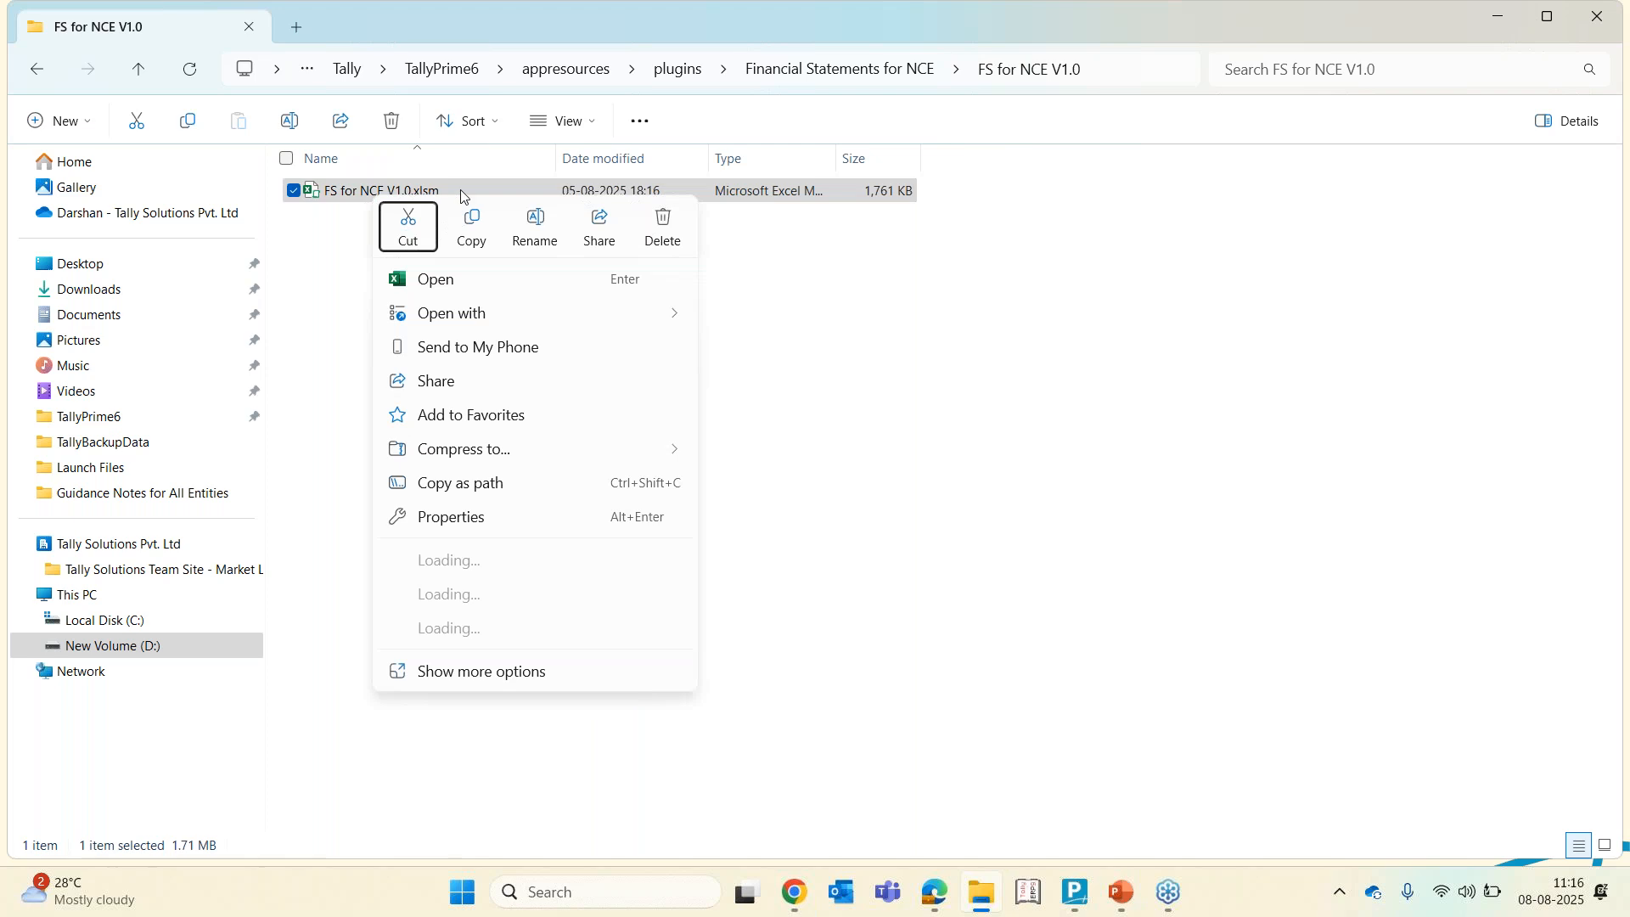
pyautogui.click(453, 287)
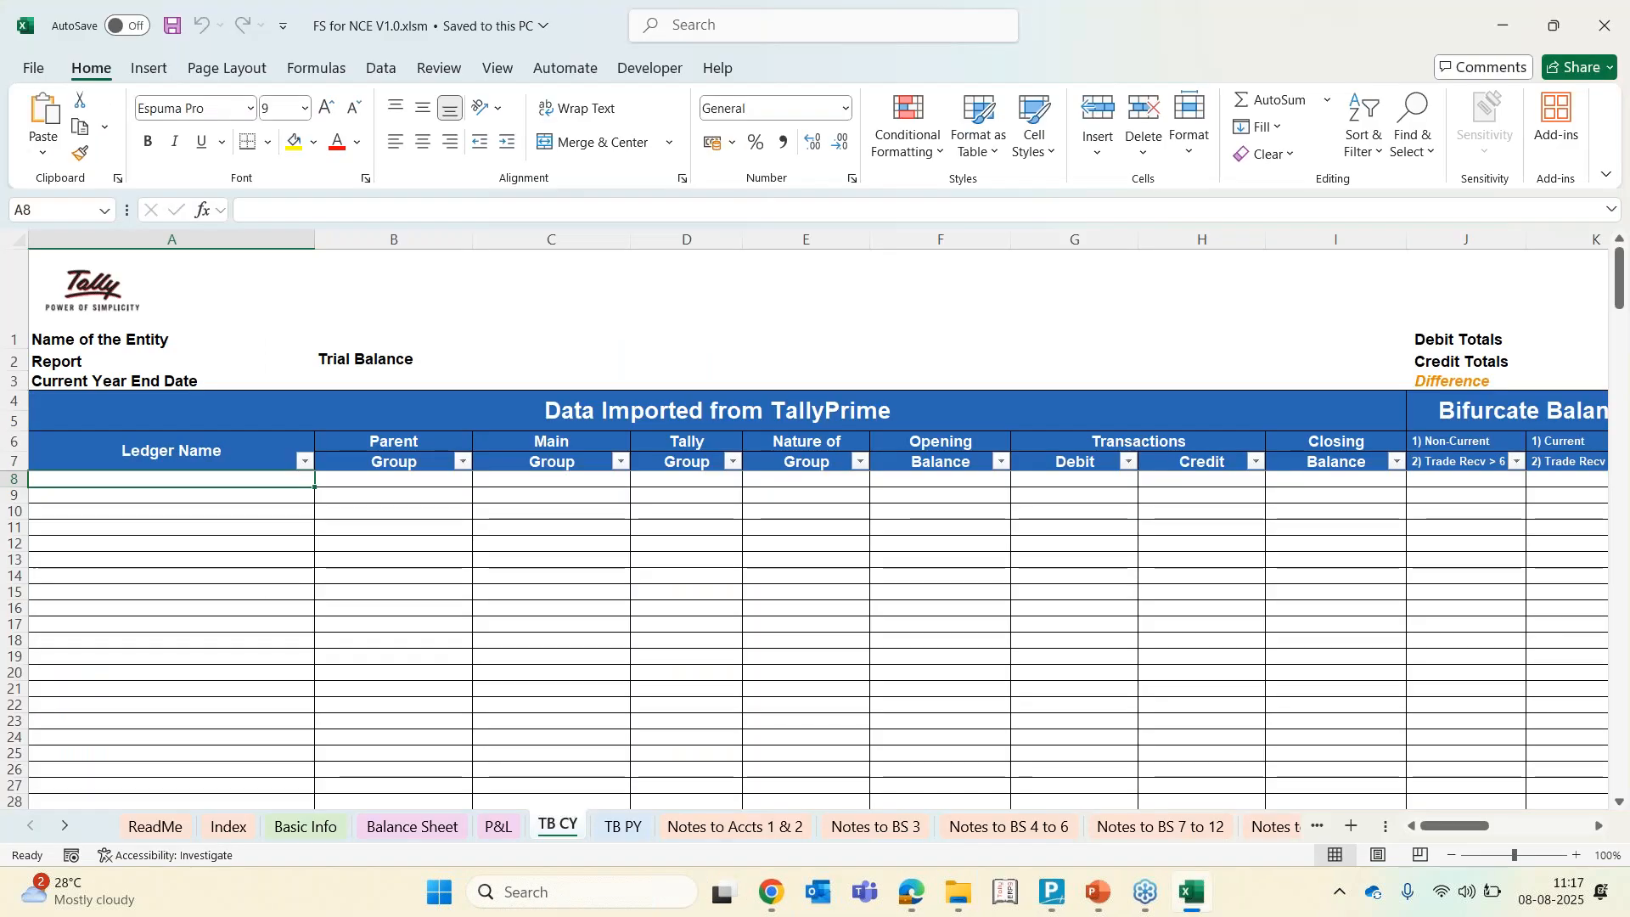
pyautogui.click(298, 827)
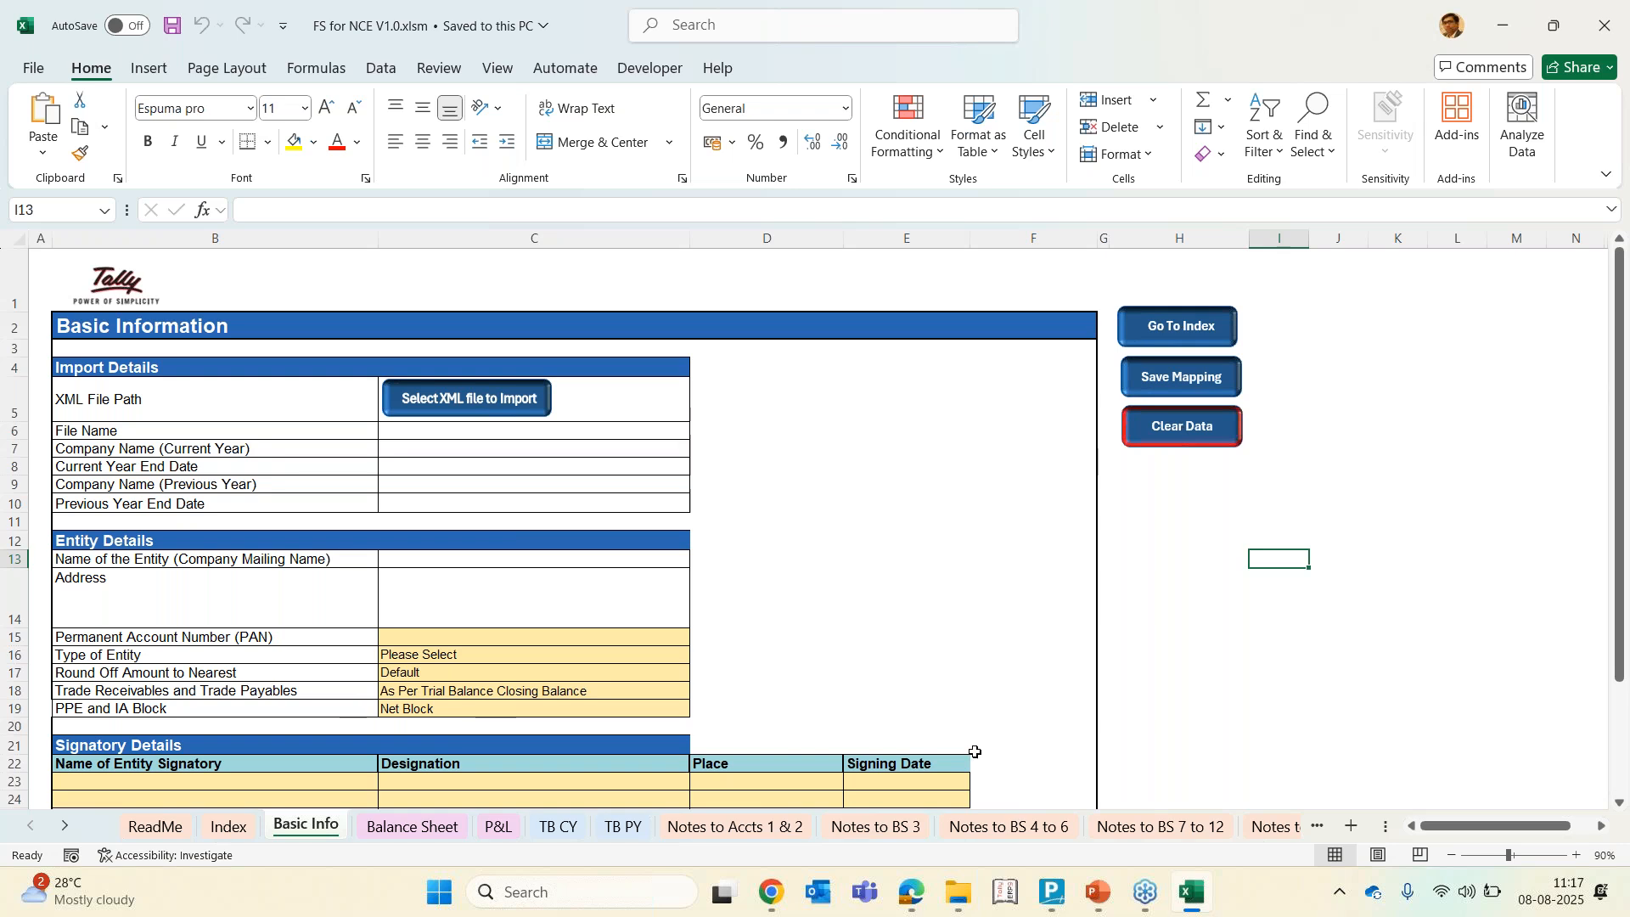
# Switch to TallyPrime and close the Update License dialog and the Manage License screen
pyautogui.click(1049, 894)
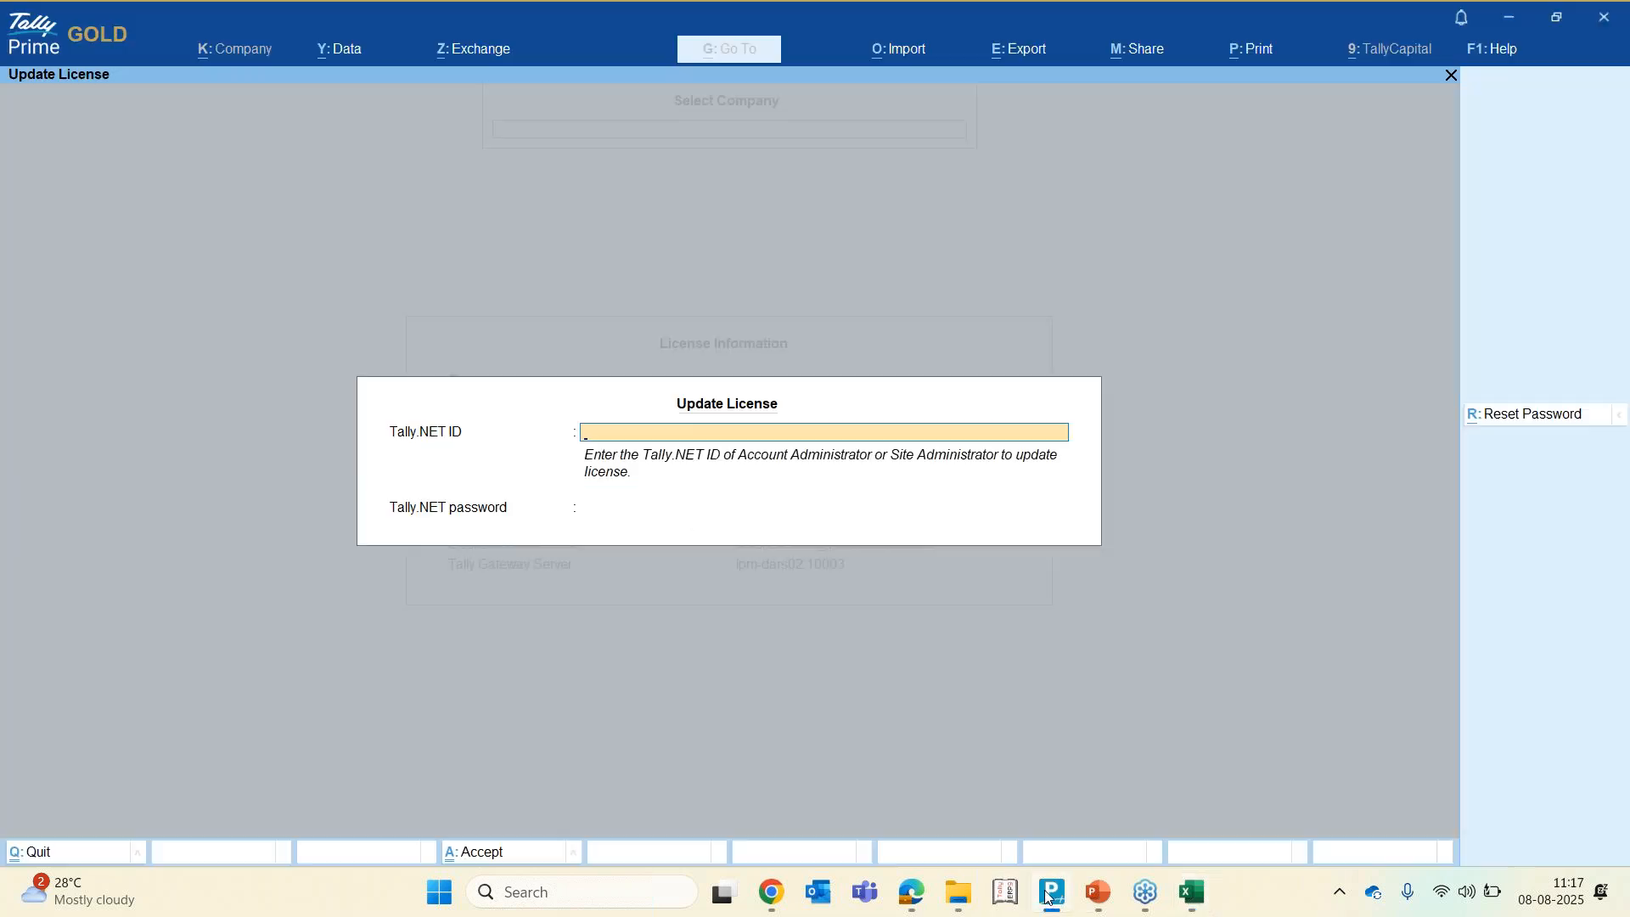
pyautogui.press('Escape')
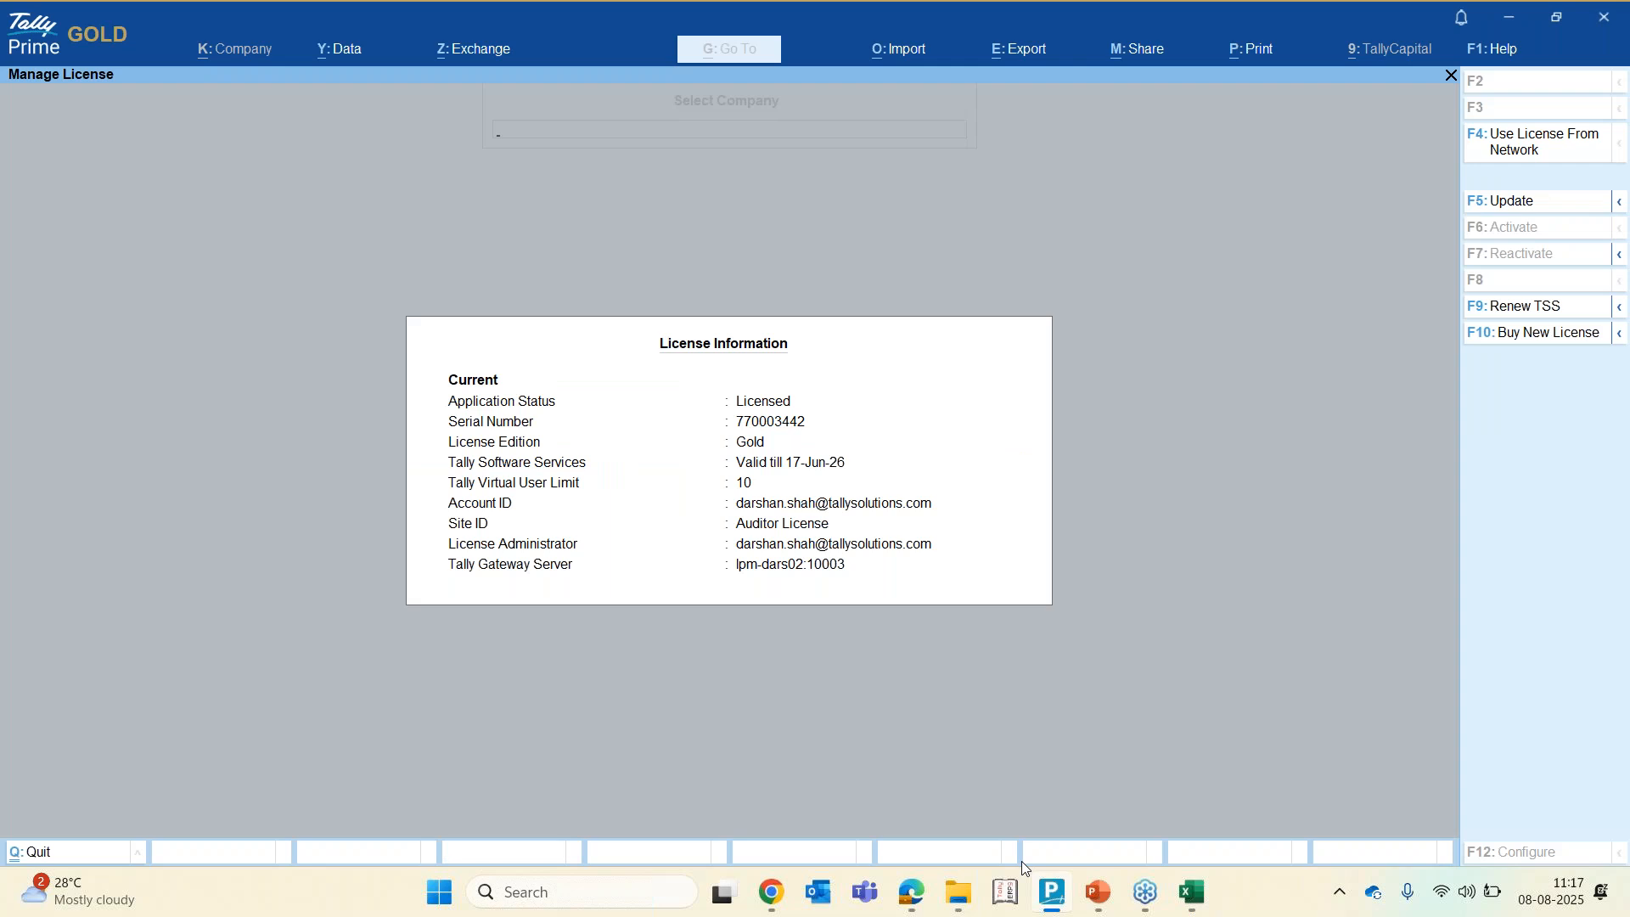
pyautogui.press('Escape')
pyautogui.press('n')
# Open the company ABC Enterprises BR - (from 1-Apr-23), entering the username and password
pyautogui.press('Down')
pyautogui.press('Down')
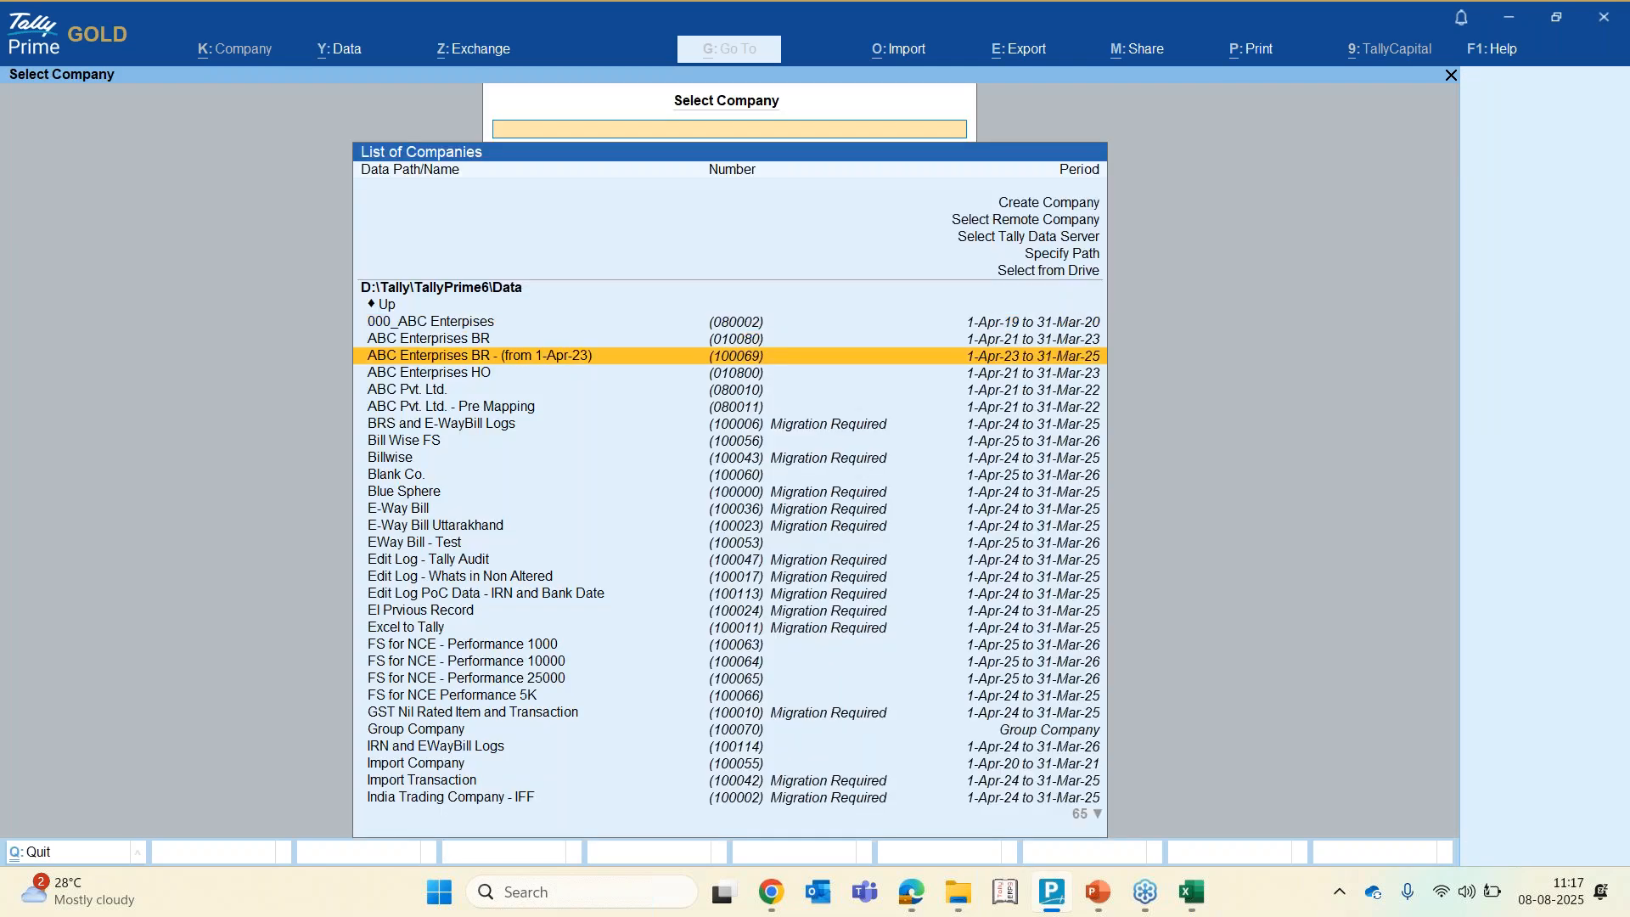
pyautogui.press('Return')
pyautogui.write('a')
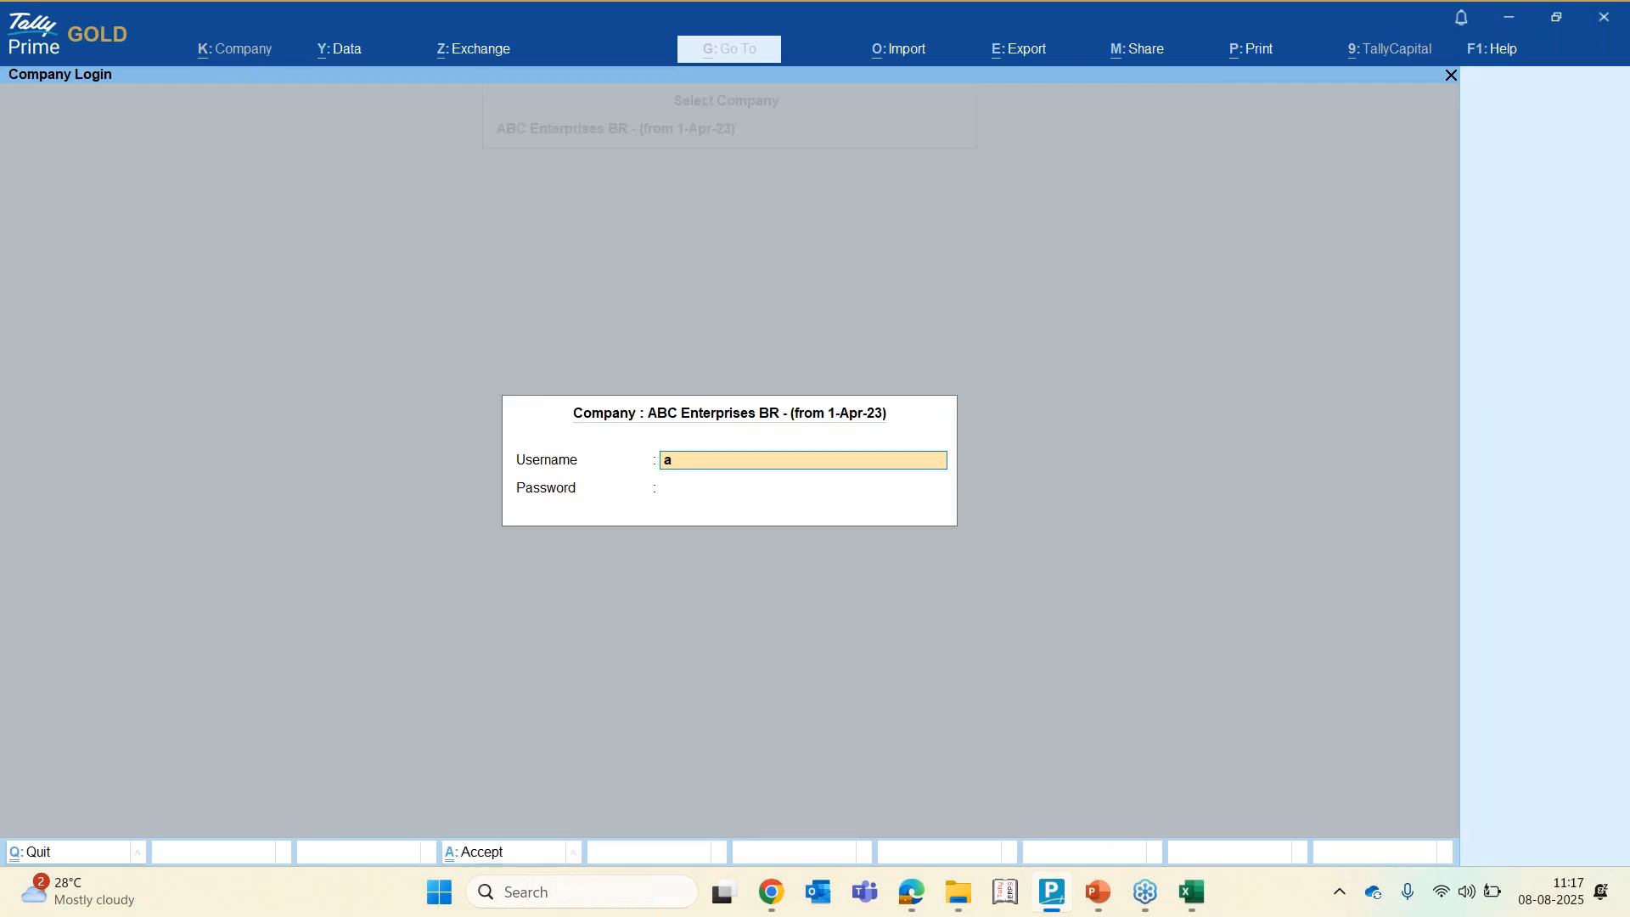
pyautogui.press('Return')
pyautogui.write('a')
pyautogui.press('Return')
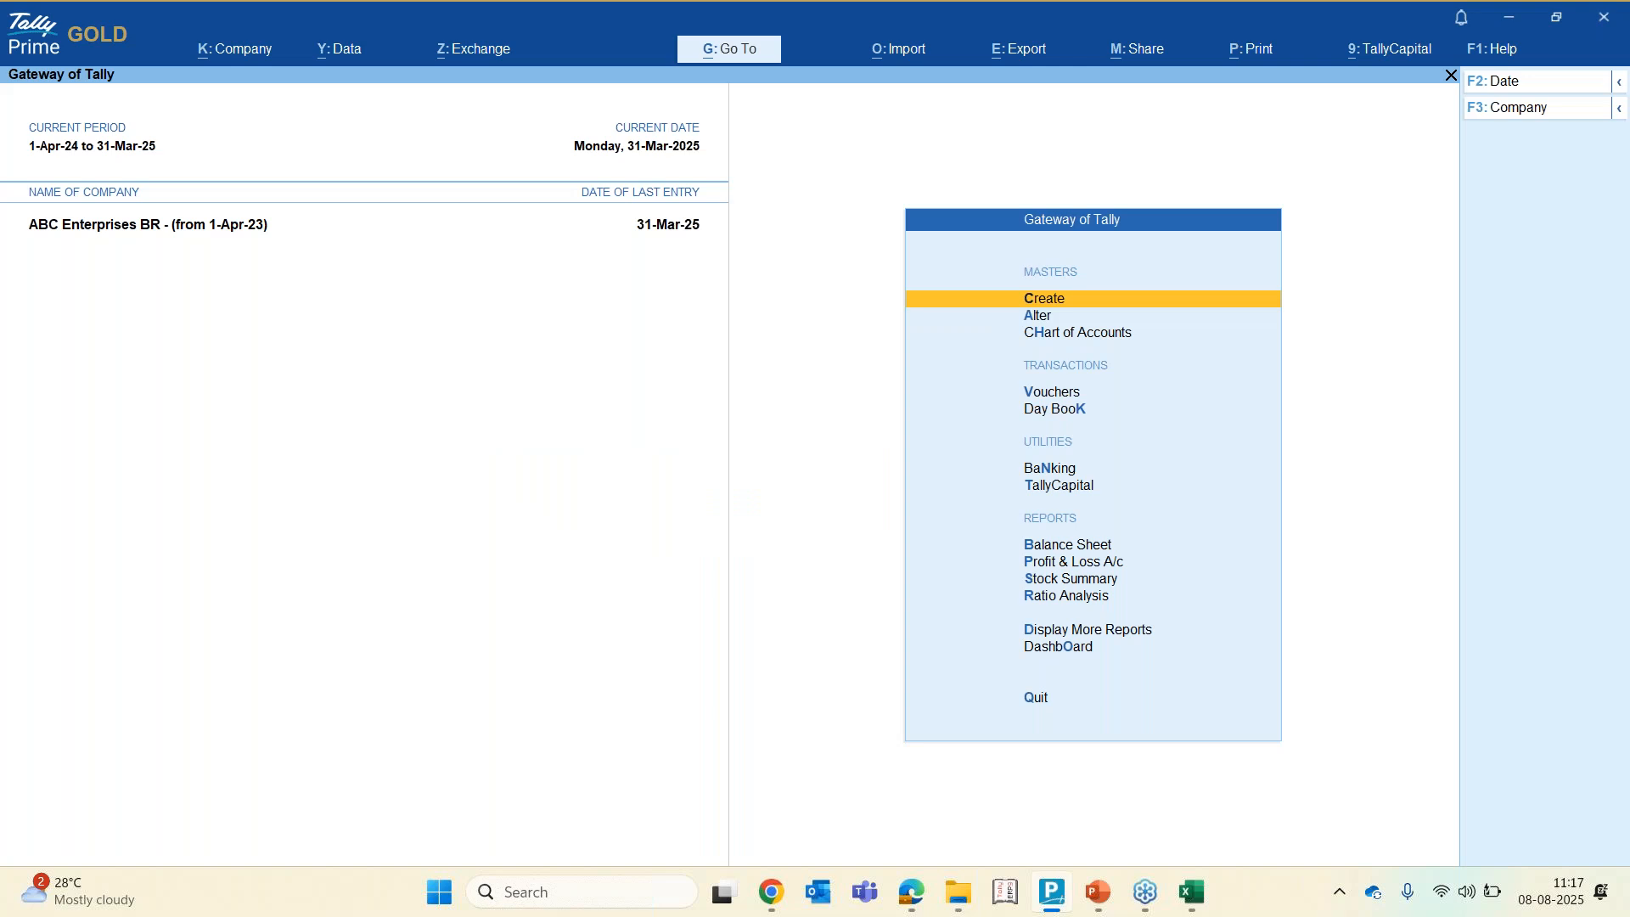
# Open the Balance Sheet report from the Gateway of Tally
pyautogui.press('Down')
pyautogui.press('Down')
pyautogui.press('Down')
pyautogui.press('Down')
pyautogui.press('Down')
pyautogui.press('Down')
pyautogui.press('Down')
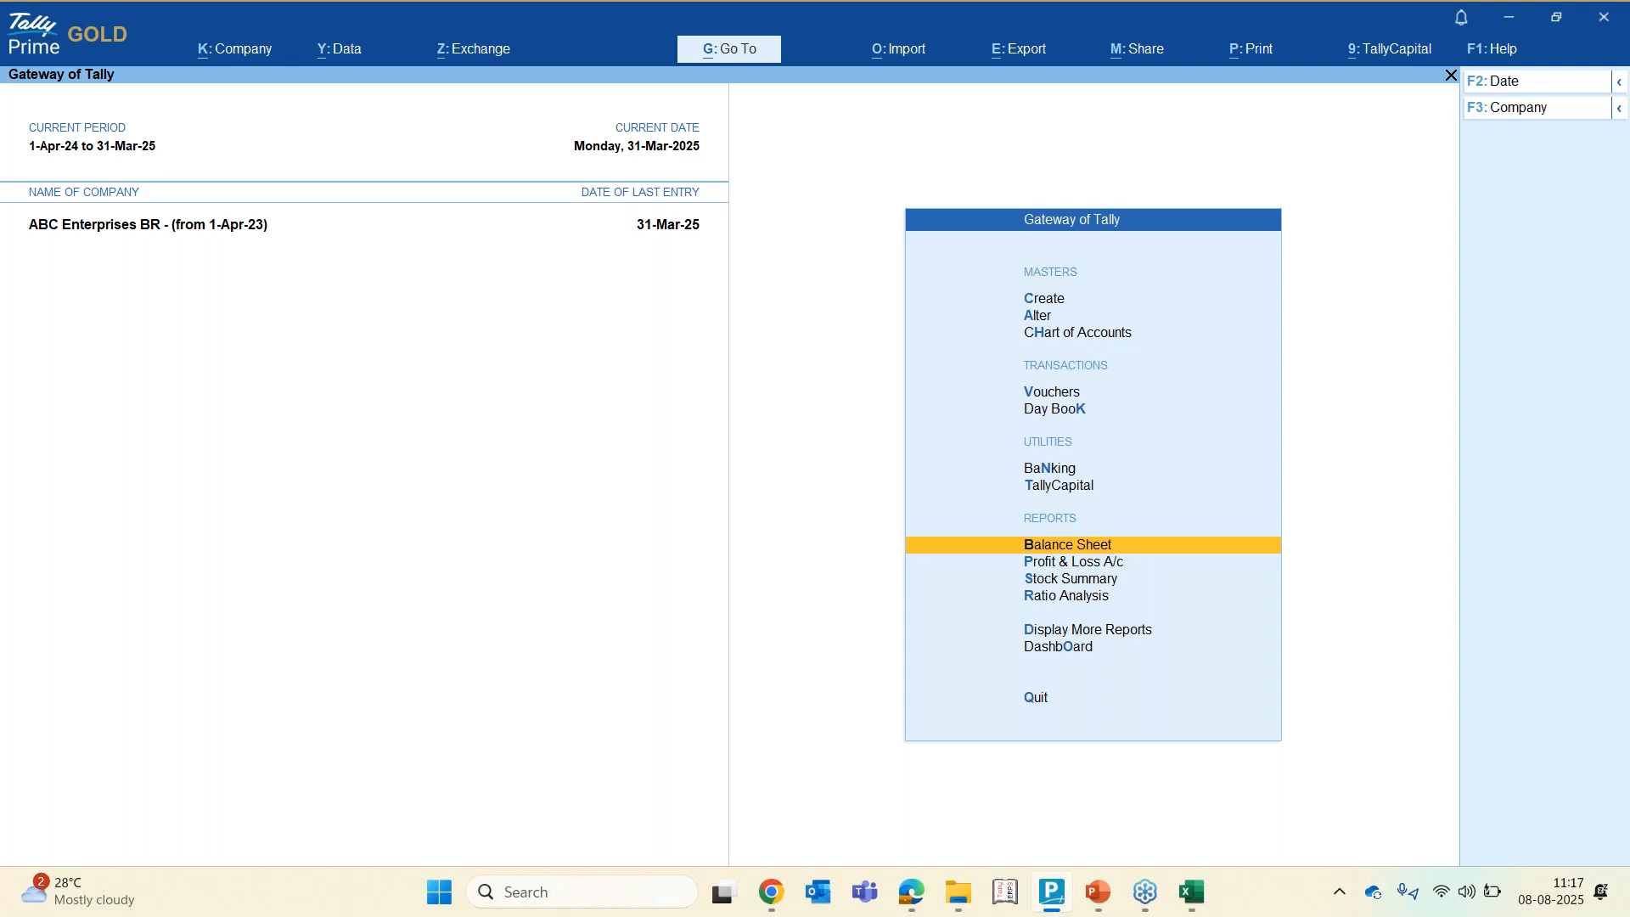
pyautogui.press('Return')
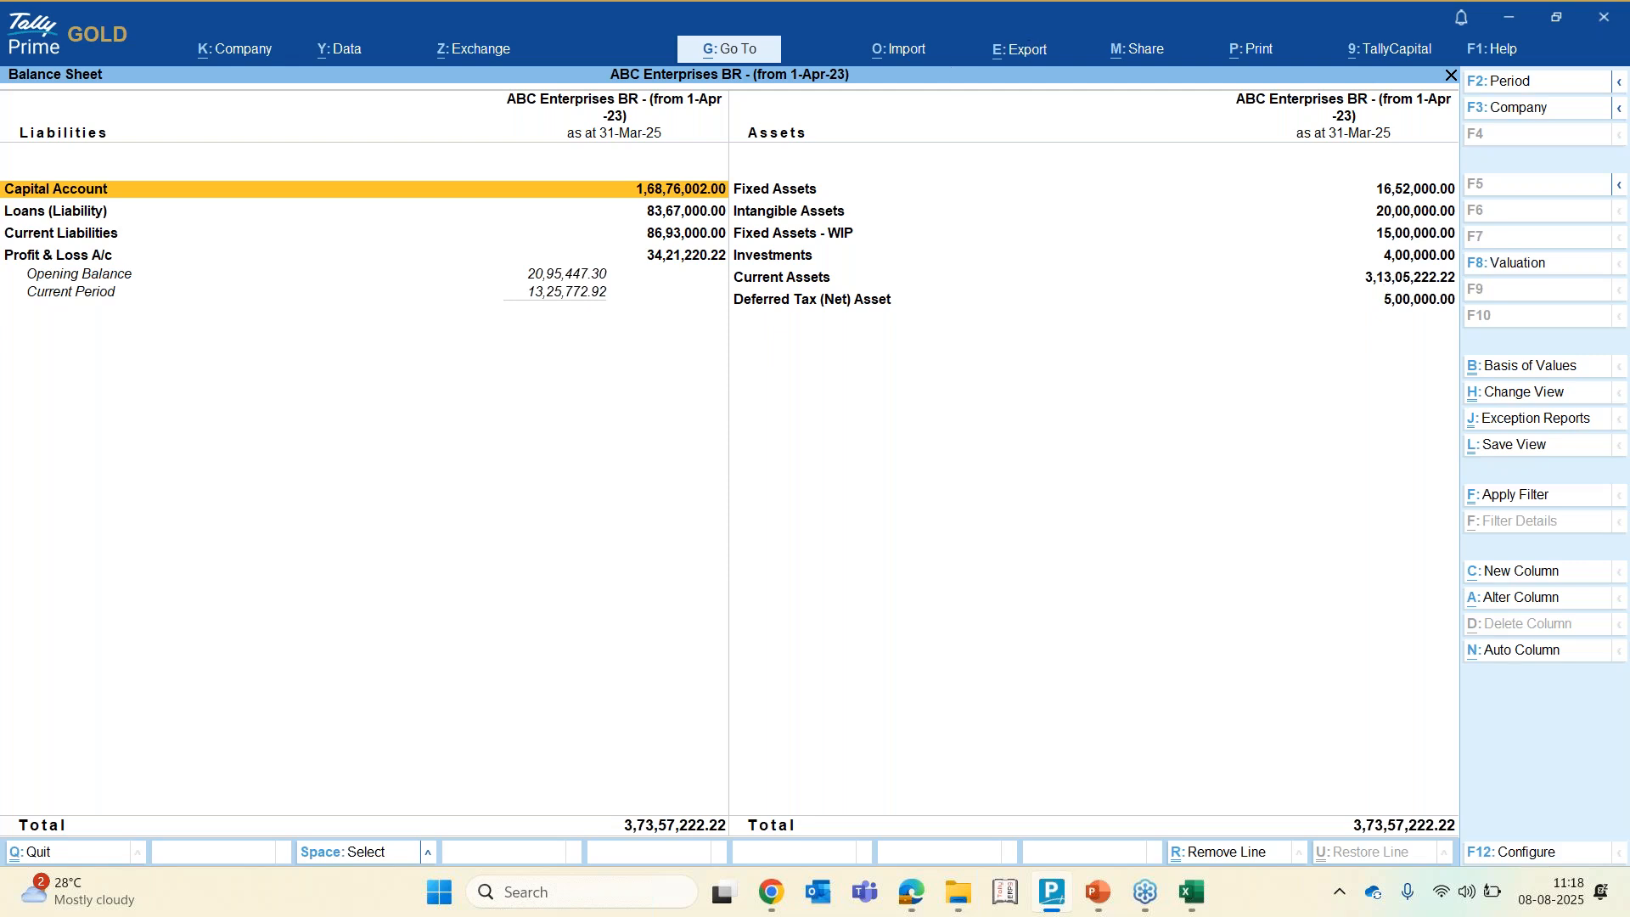
pyautogui.click(1023, 49)
pyautogui.press('Down')
pyautogui.press('Down')
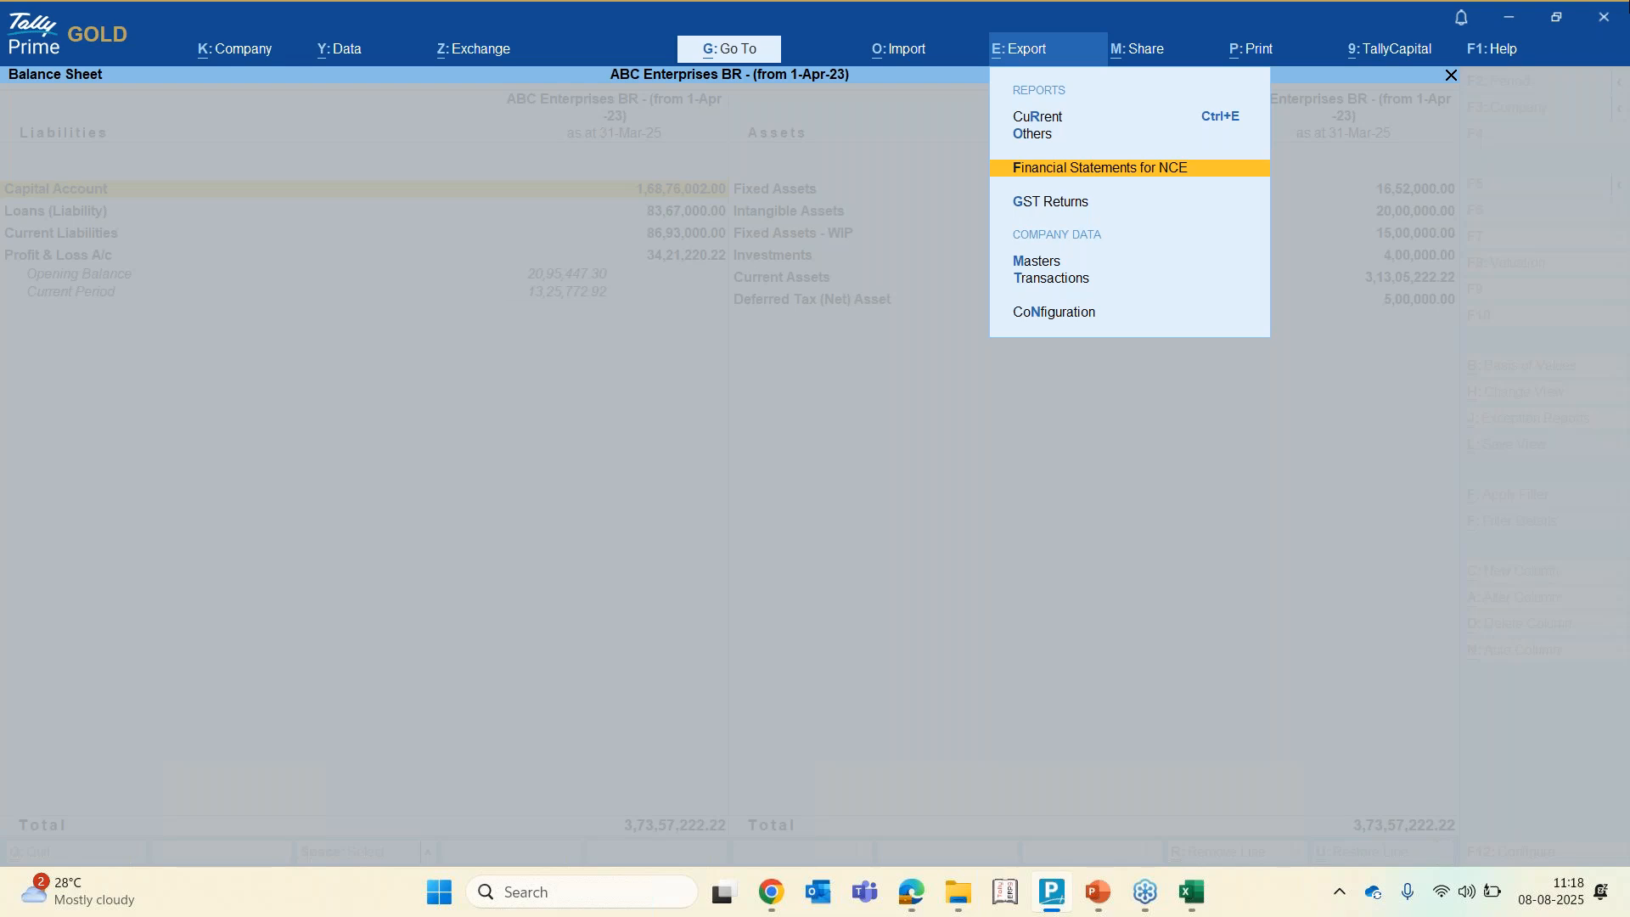
pyautogui.click(1616, 77)
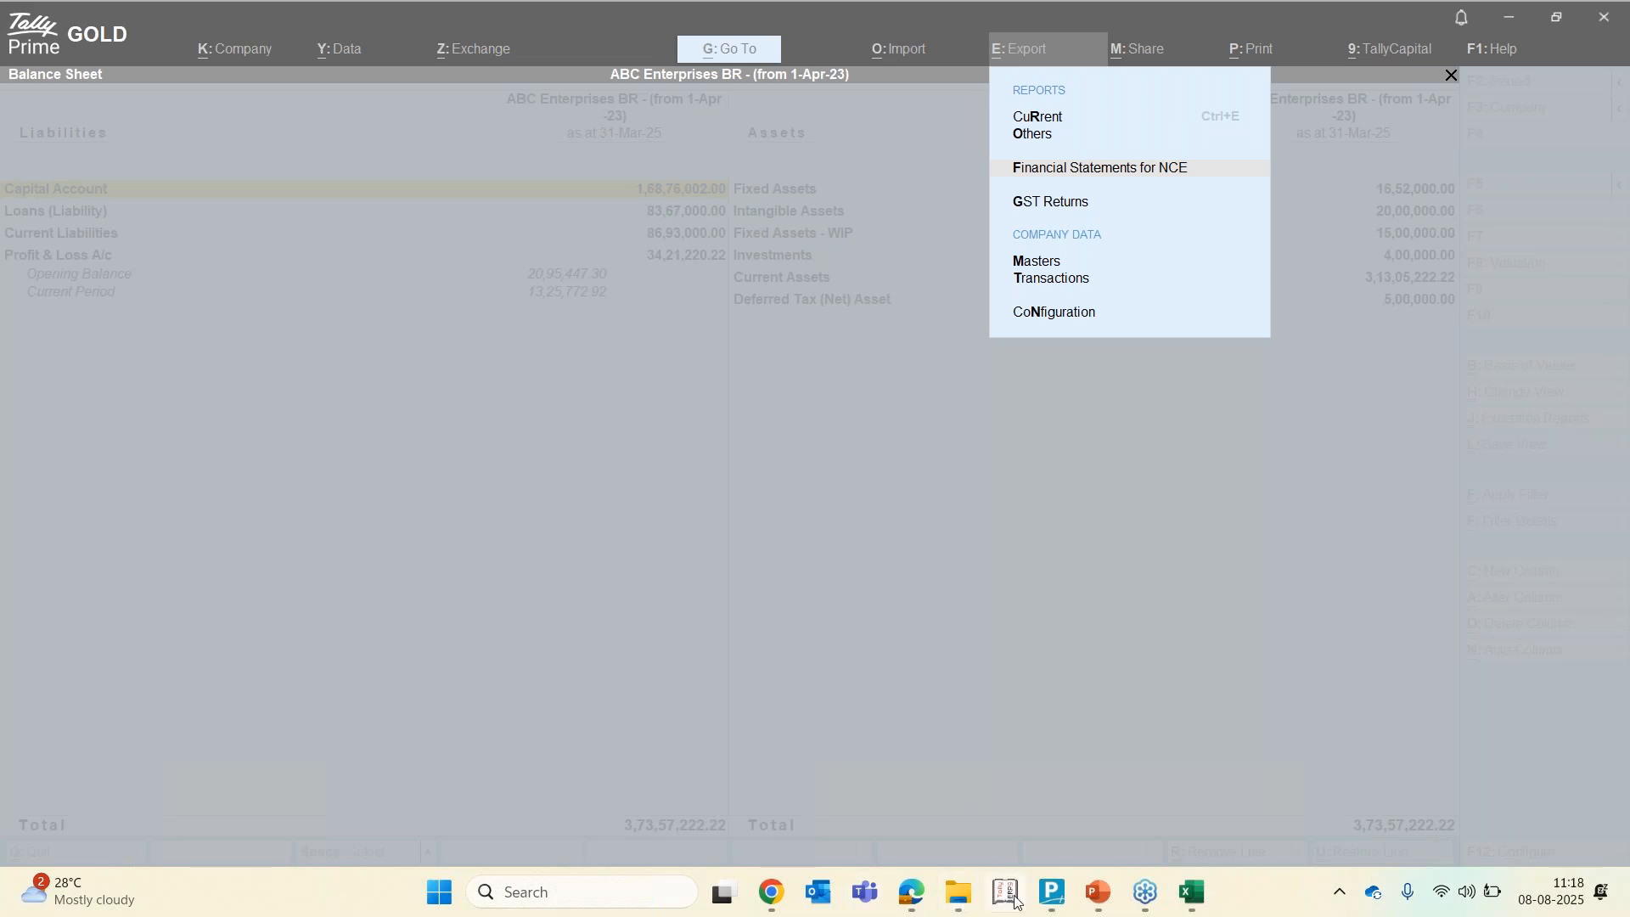
# Examine the Financial Statements for NCE plugin folder and its extracted contents in File Explorer
pyautogui.click(773, 903)
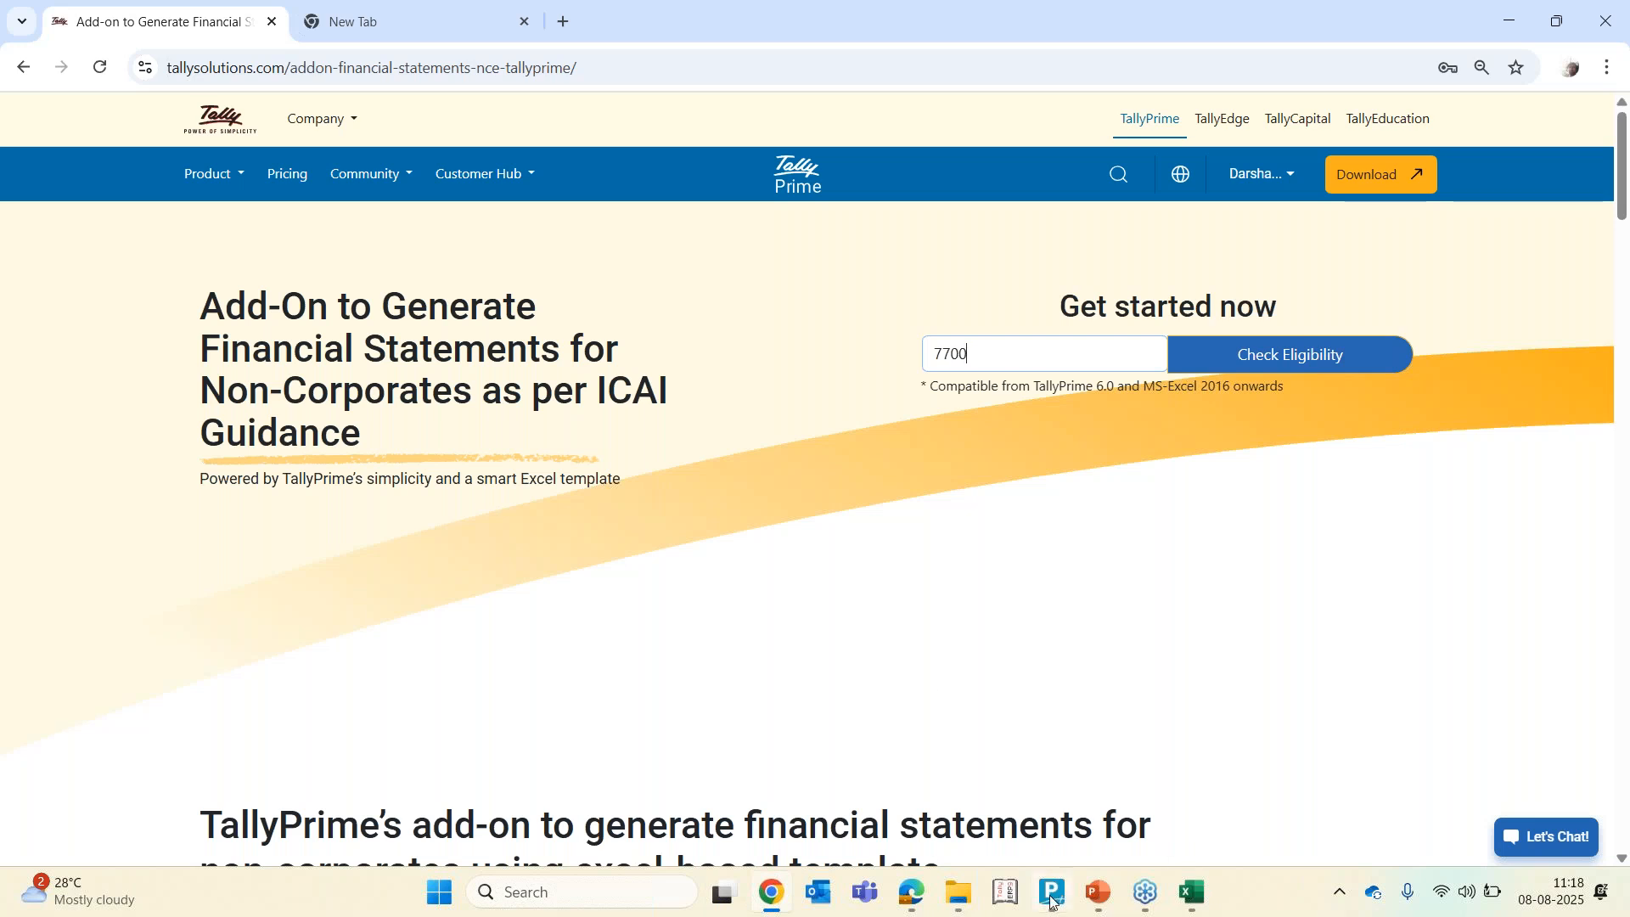
pyautogui.moveTo(1053, 892)
pyautogui.click(1045, 830)
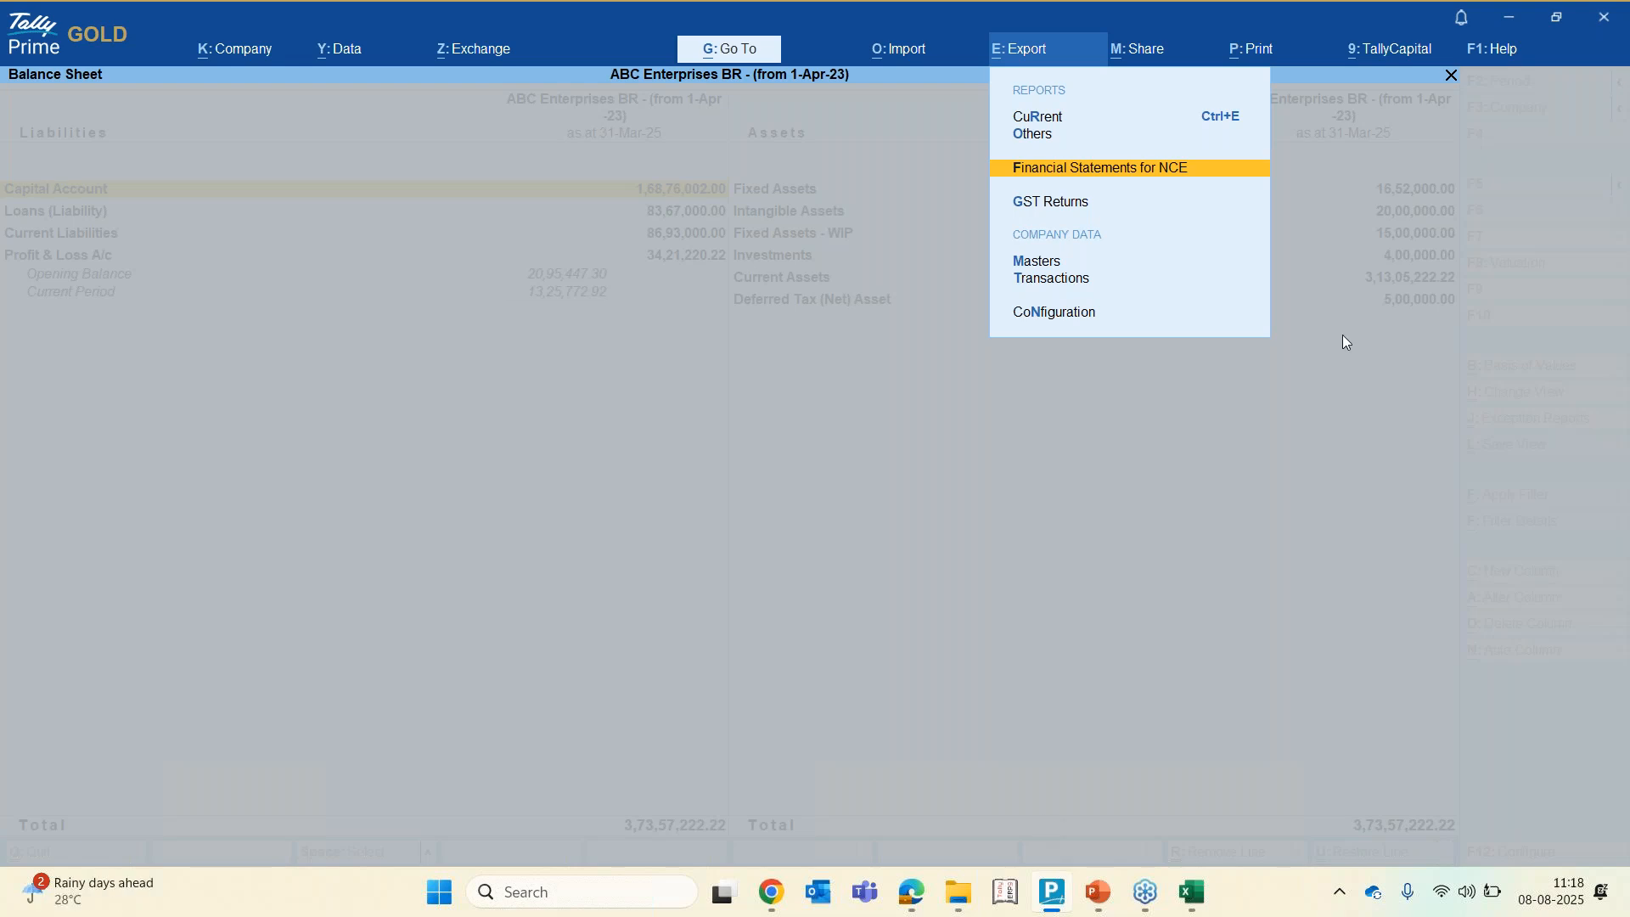
pyautogui.click(953, 903)
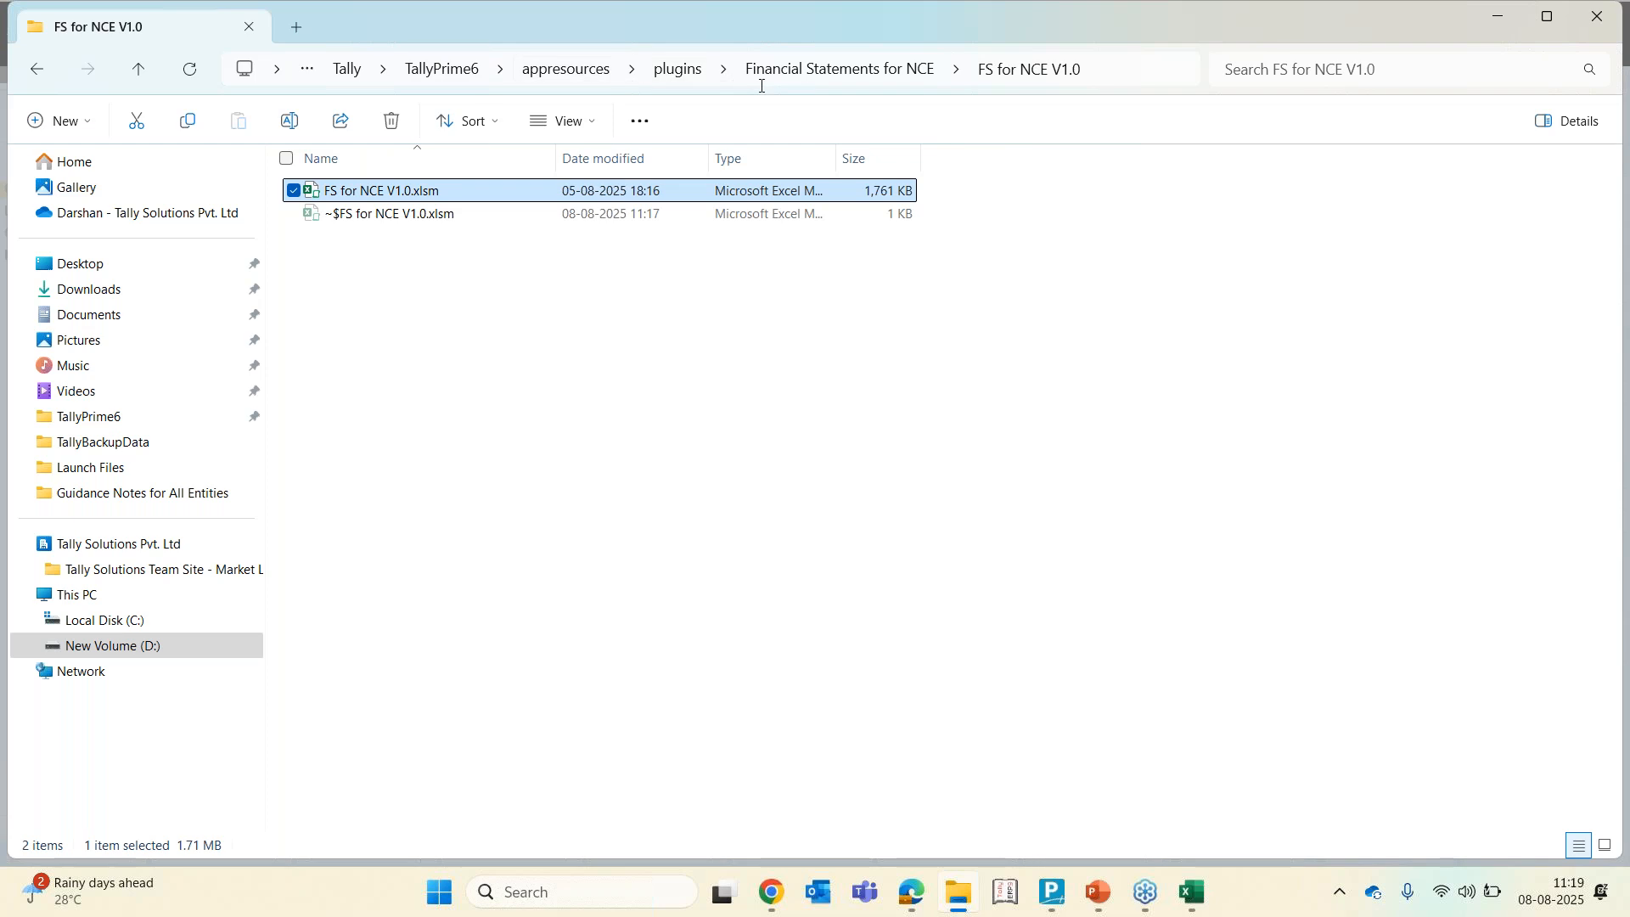
pyautogui.click(822, 70)
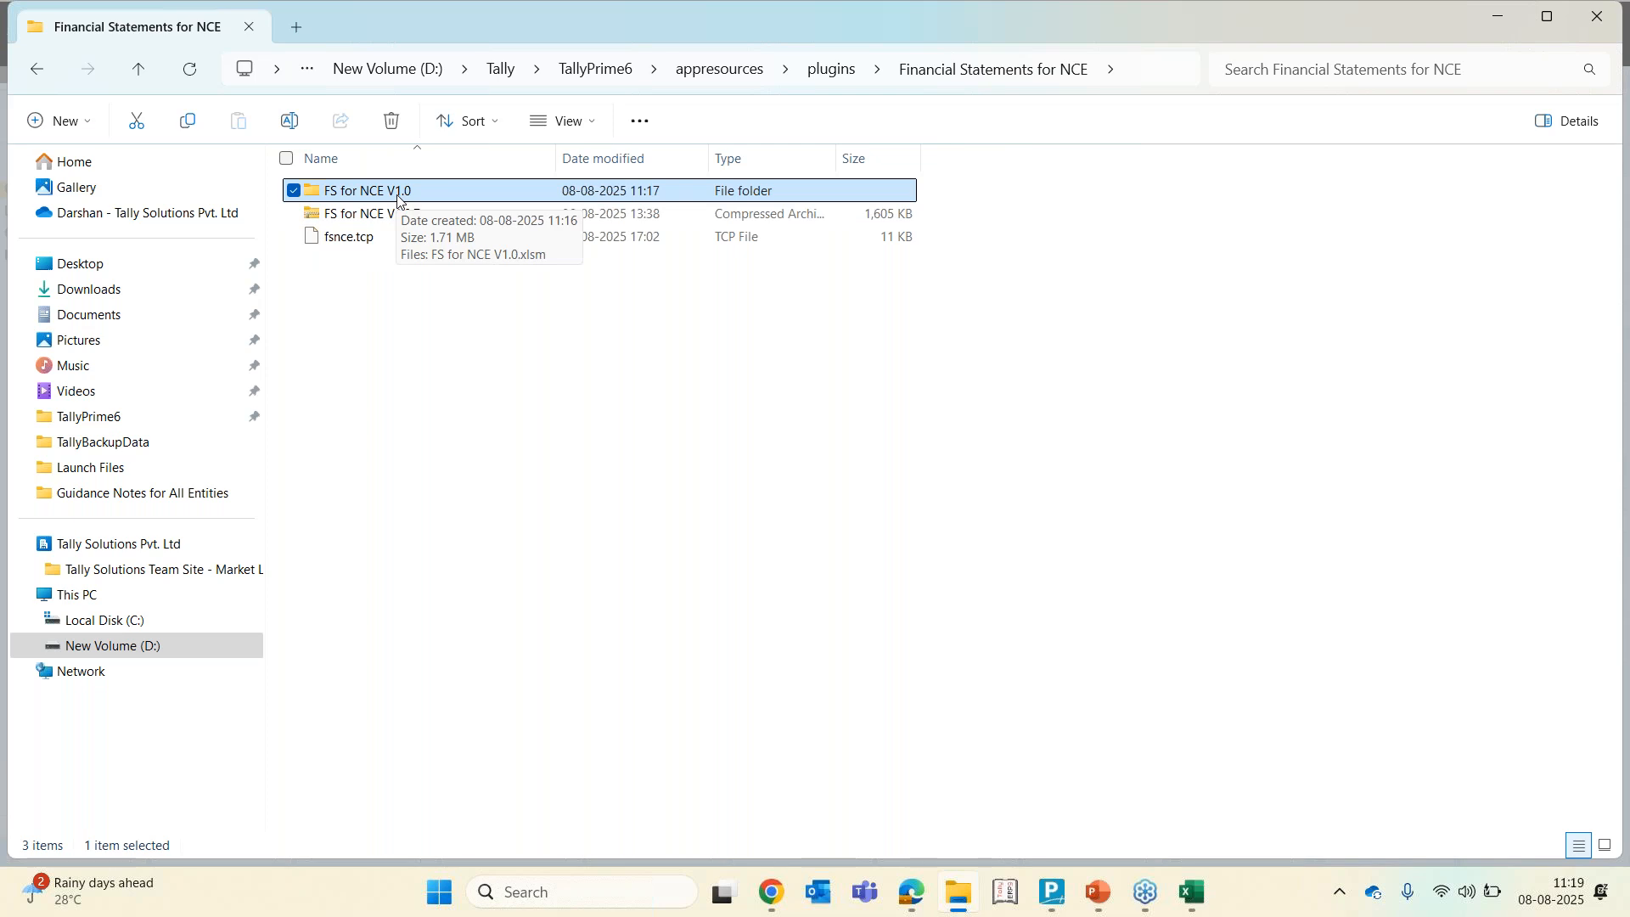
pyautogui.click(403, 224)
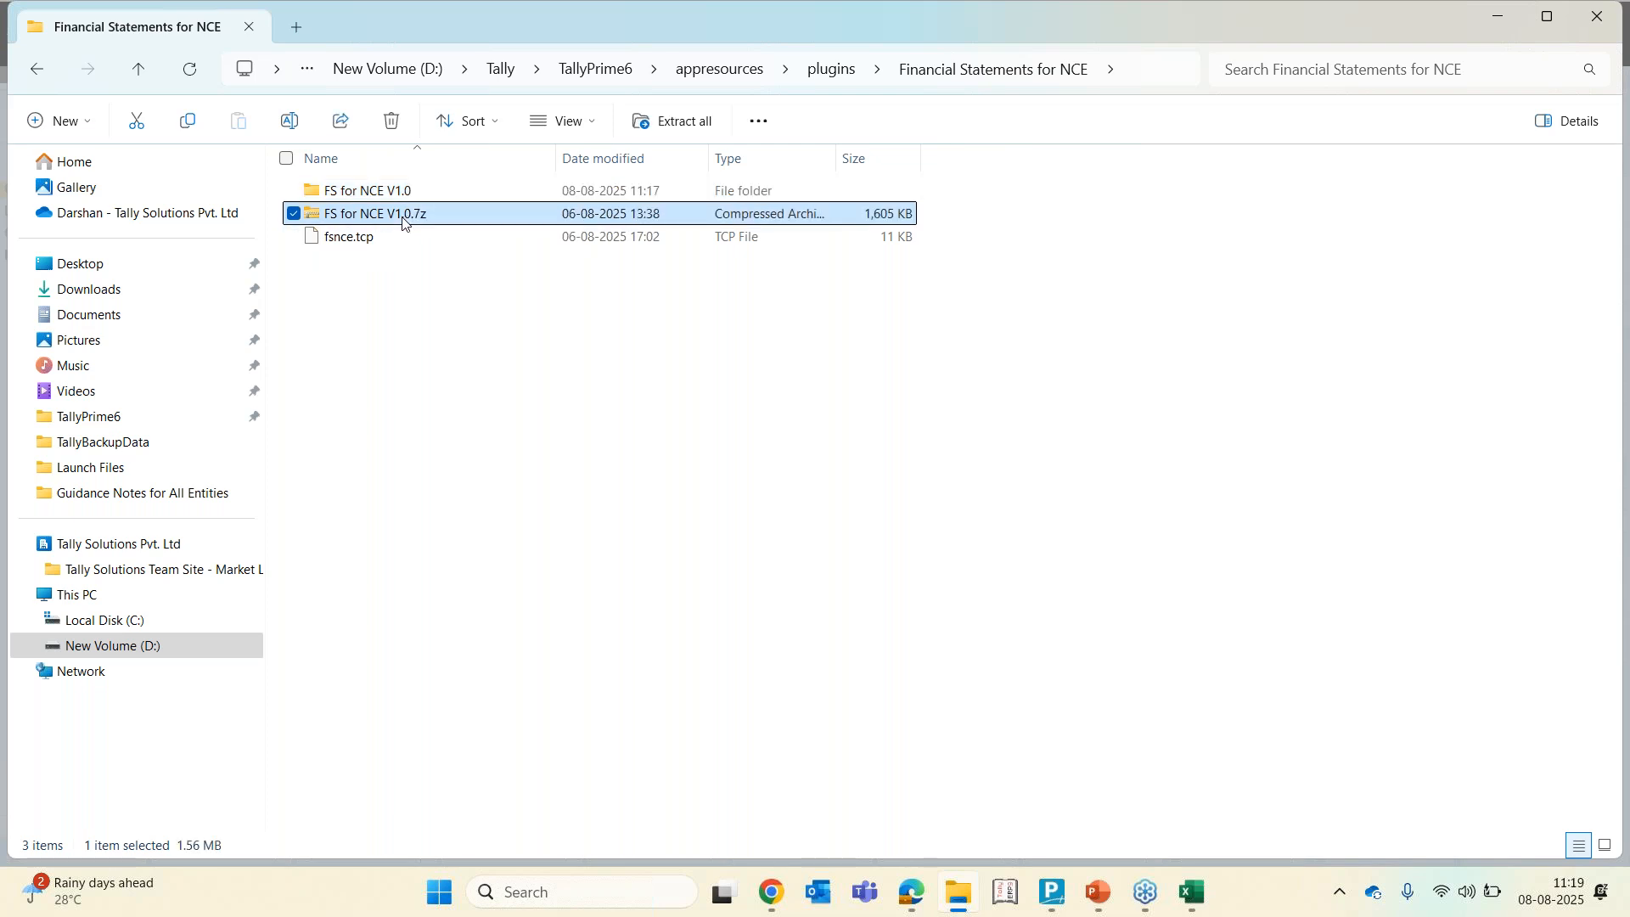
pyautogui.click(363, 196)
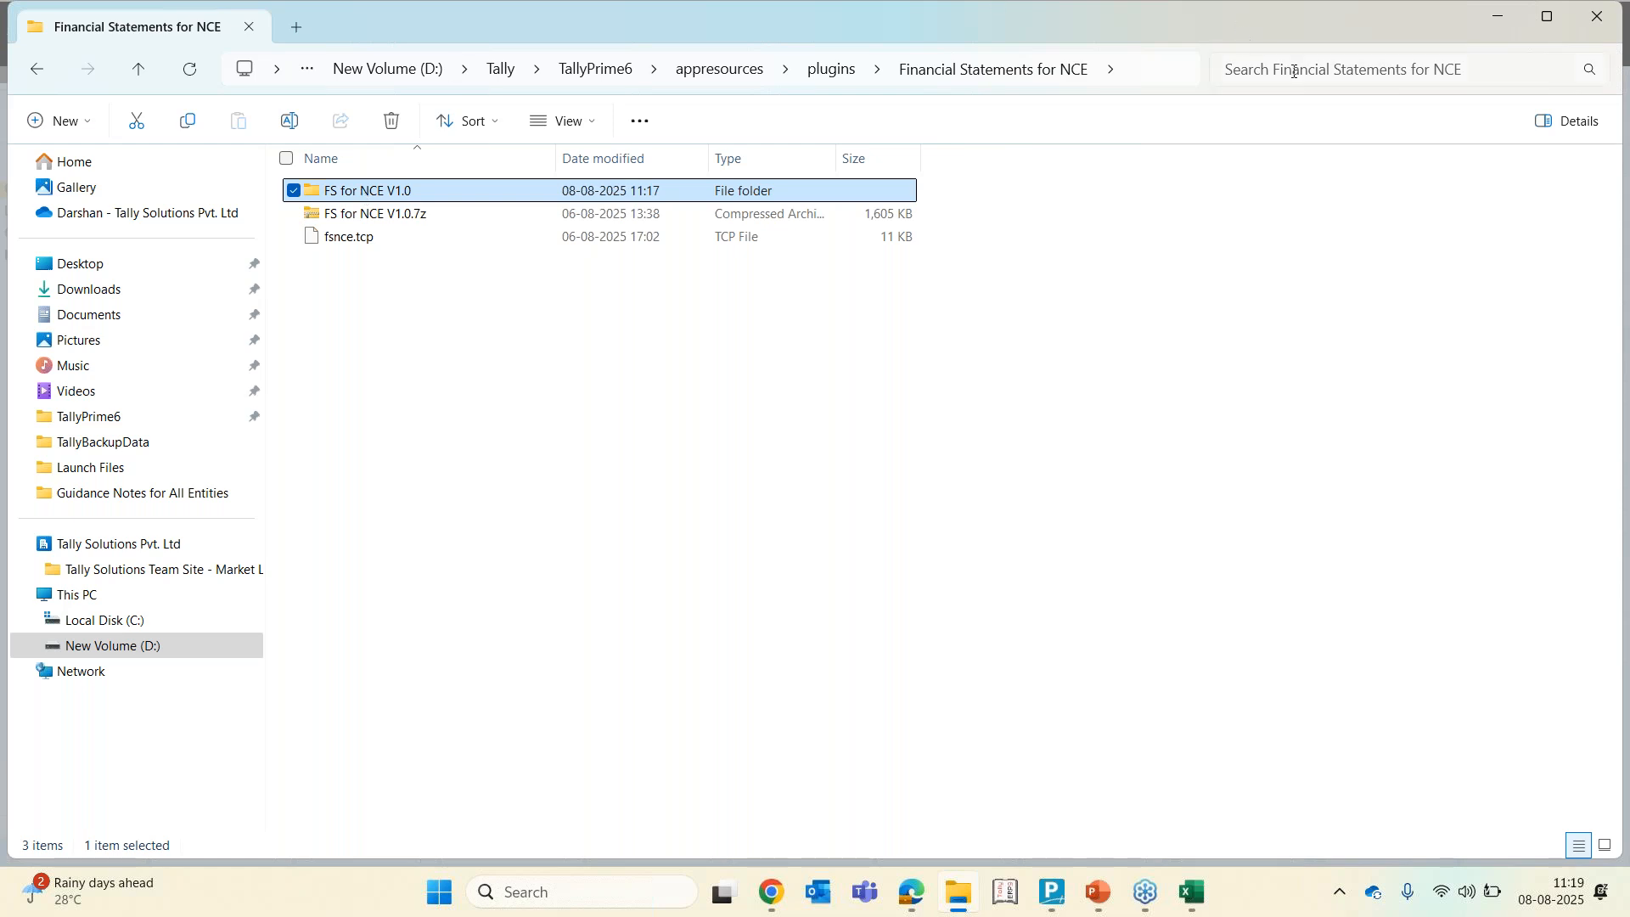
pyautogui.click(1320, 79)
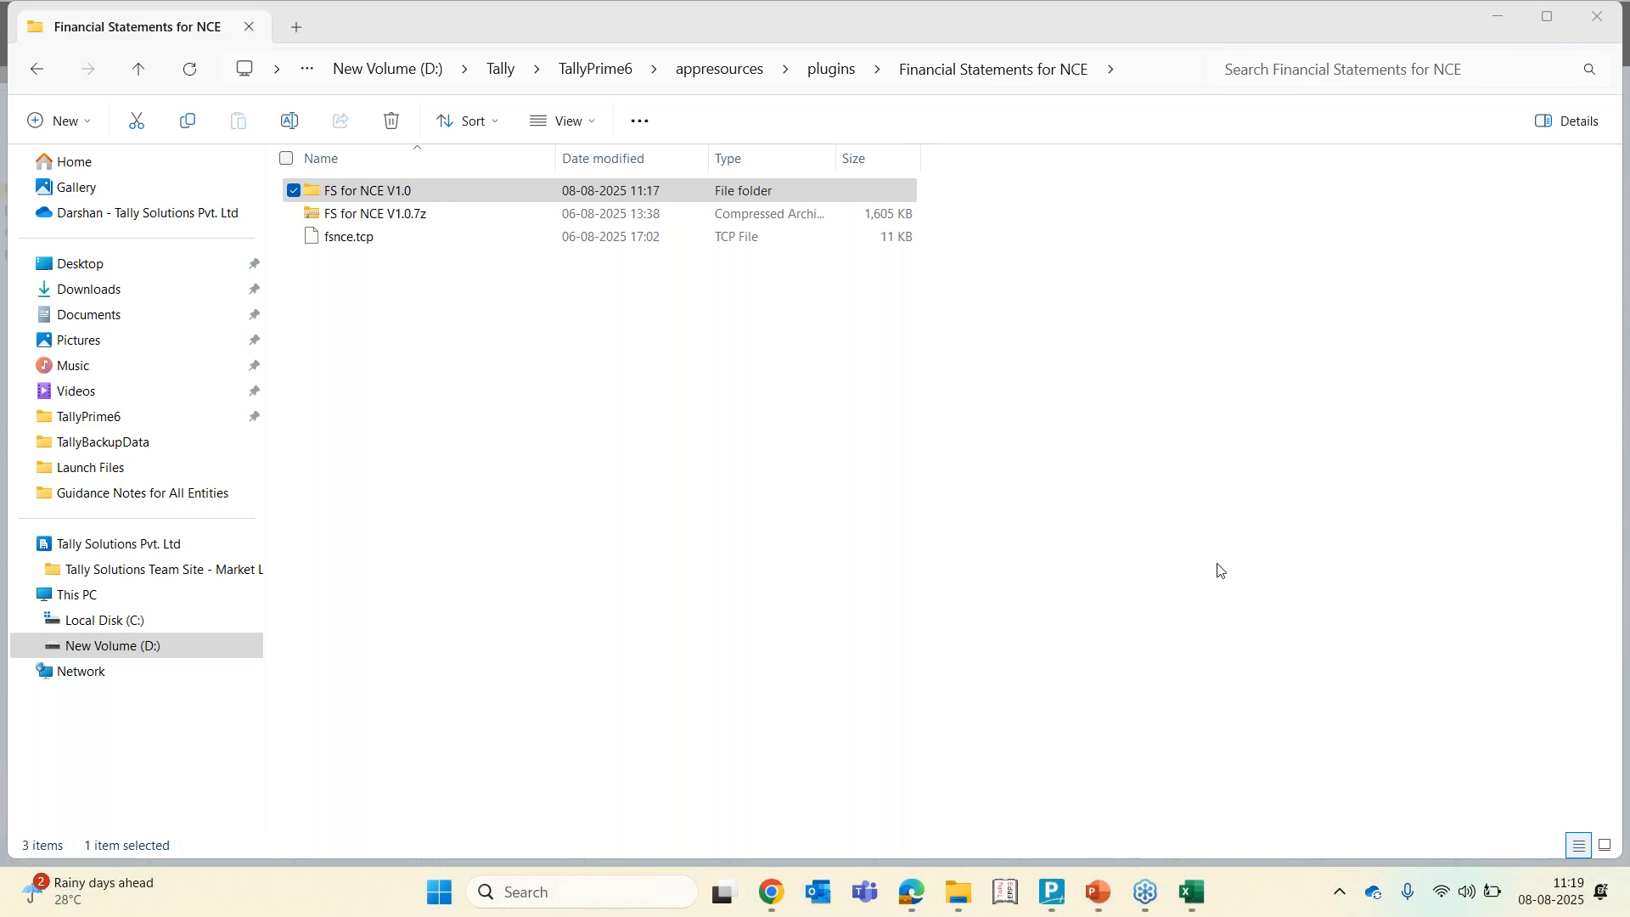
pyautogui.click(1053, 896)
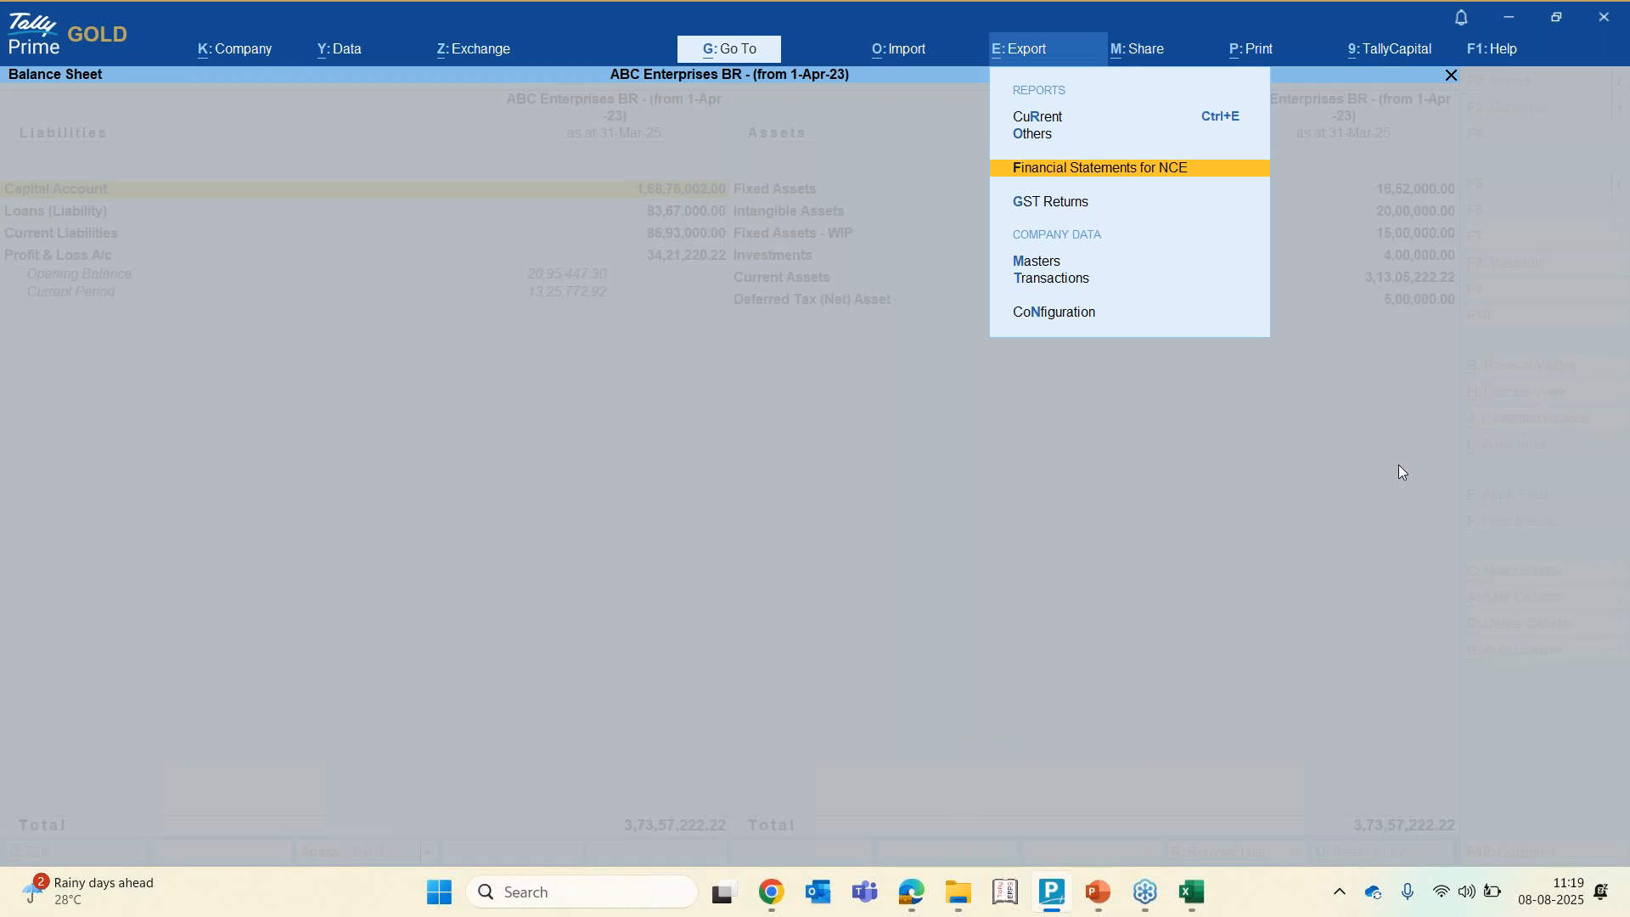
pyautogui.click(1611, 68)
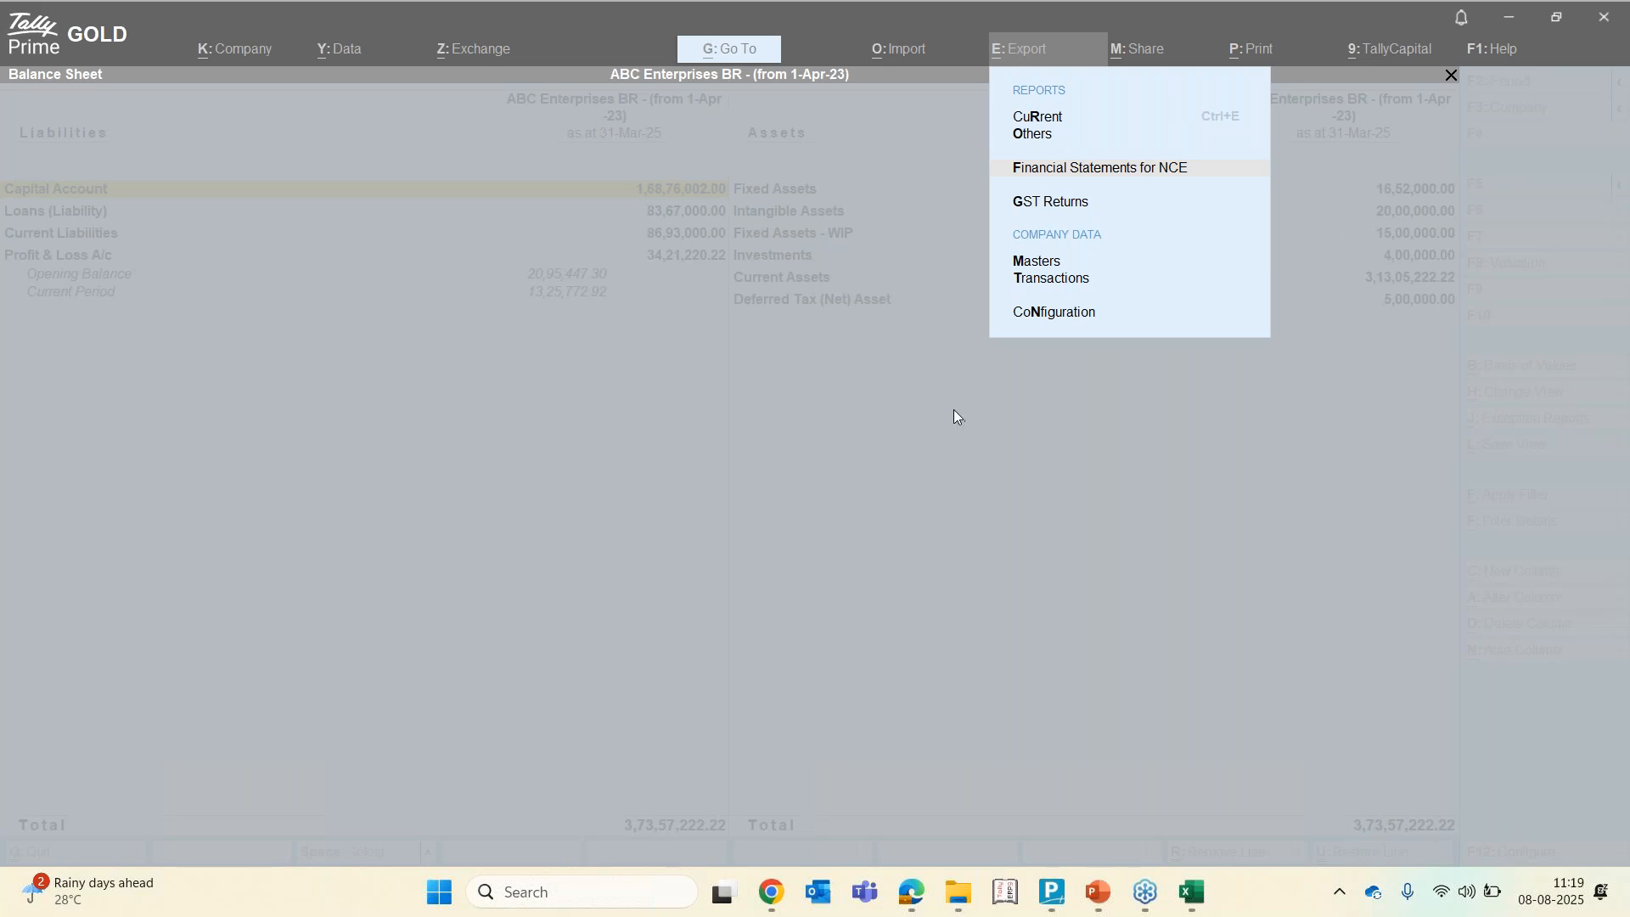
pyautogui.click(783, 431)
pyautogui.press('Escape')
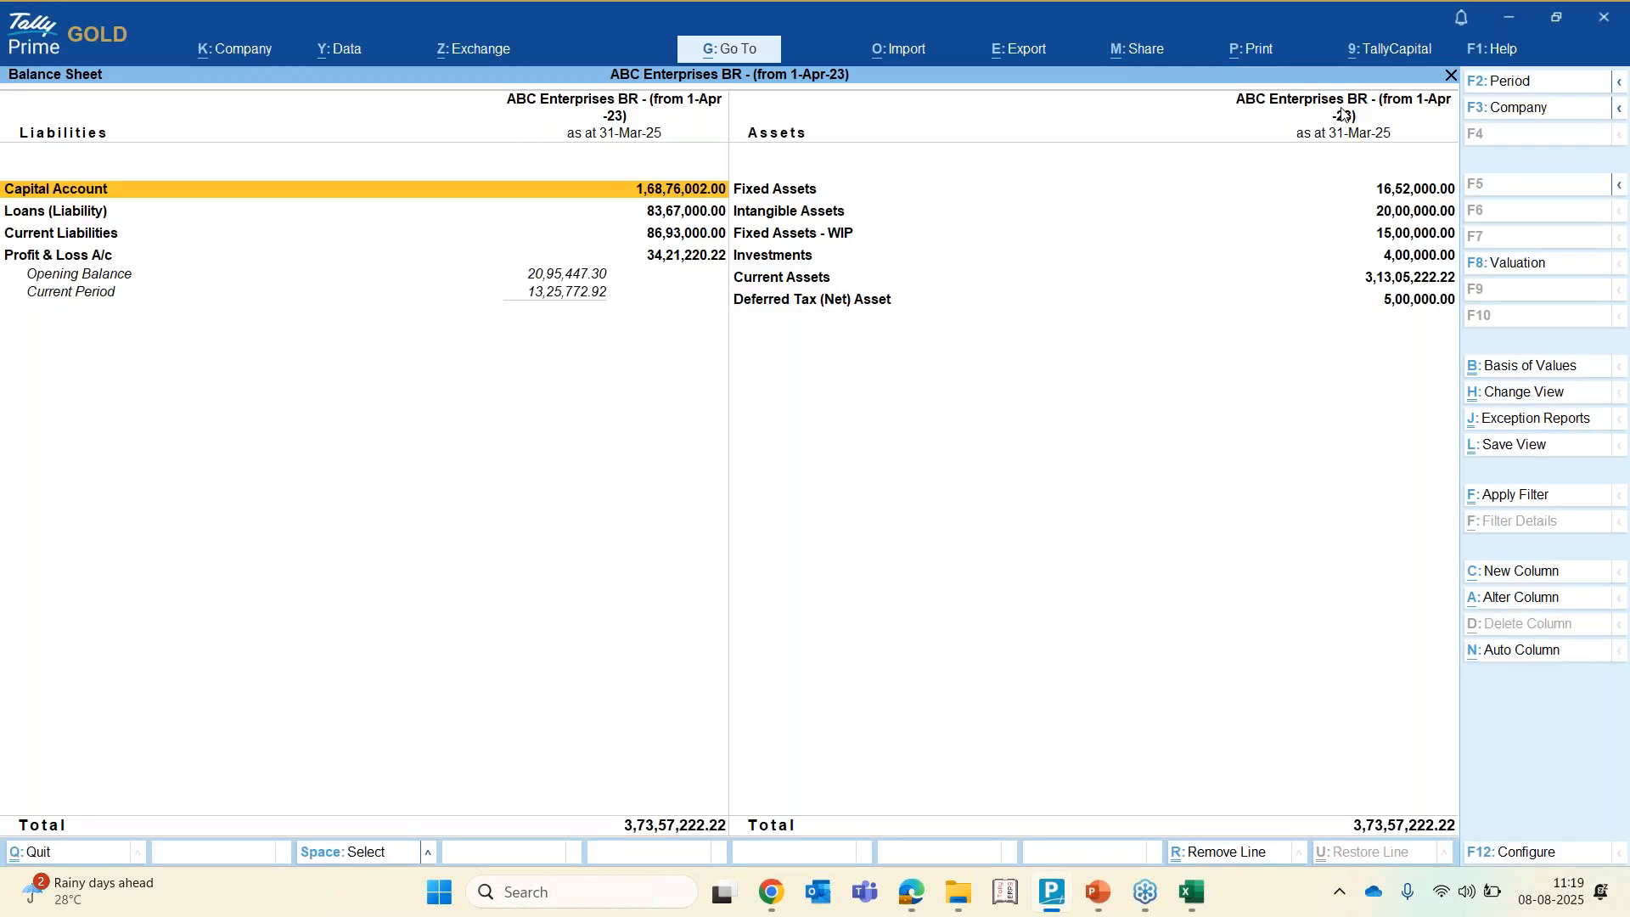
pyautogui.click(1318, 69)
pyautogui.click(900, 400)
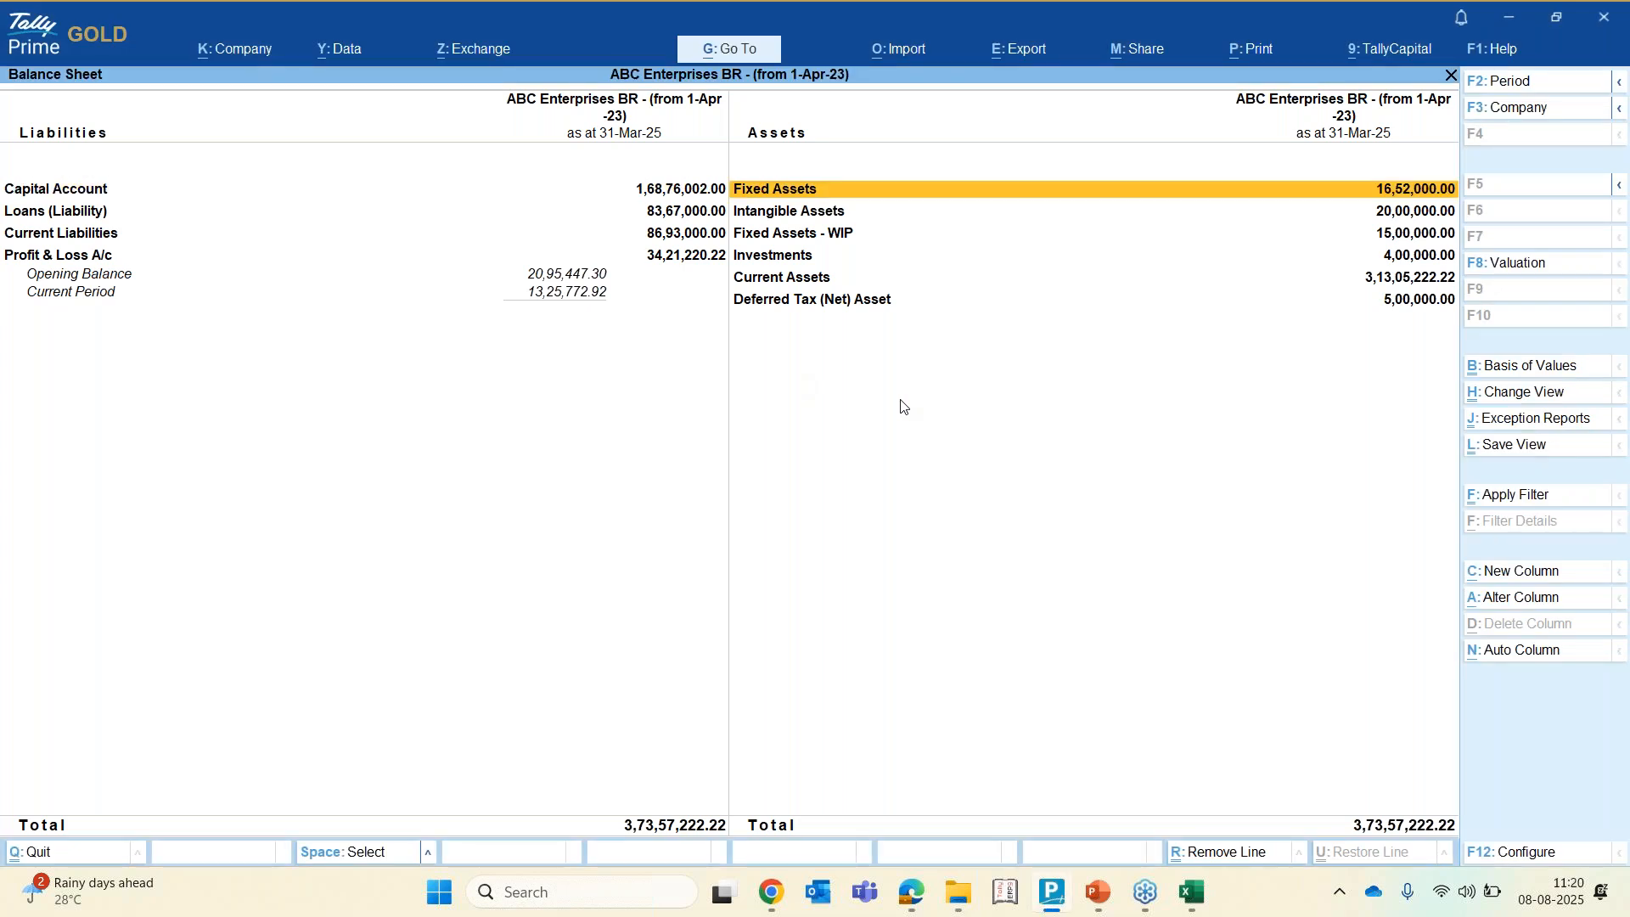
# Open the Financial Statements for NCE export report
pyautogui.press('alt')
pyautogui.hotkey('alt', 'e')
pyautogui.press('Down')
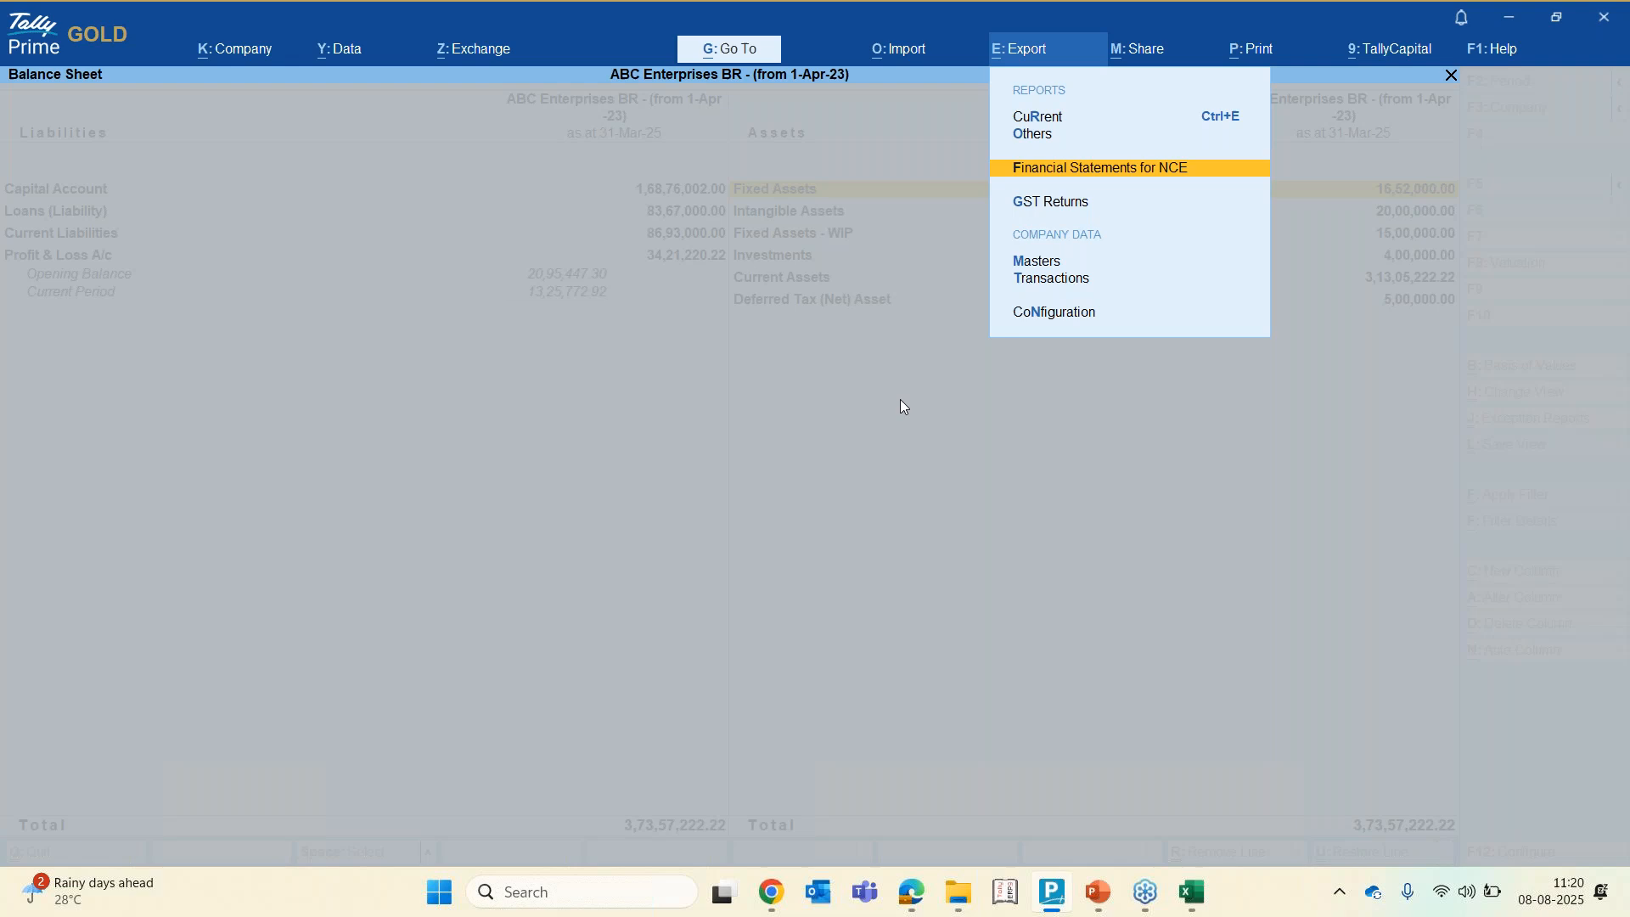
pyautogui.press('Return')
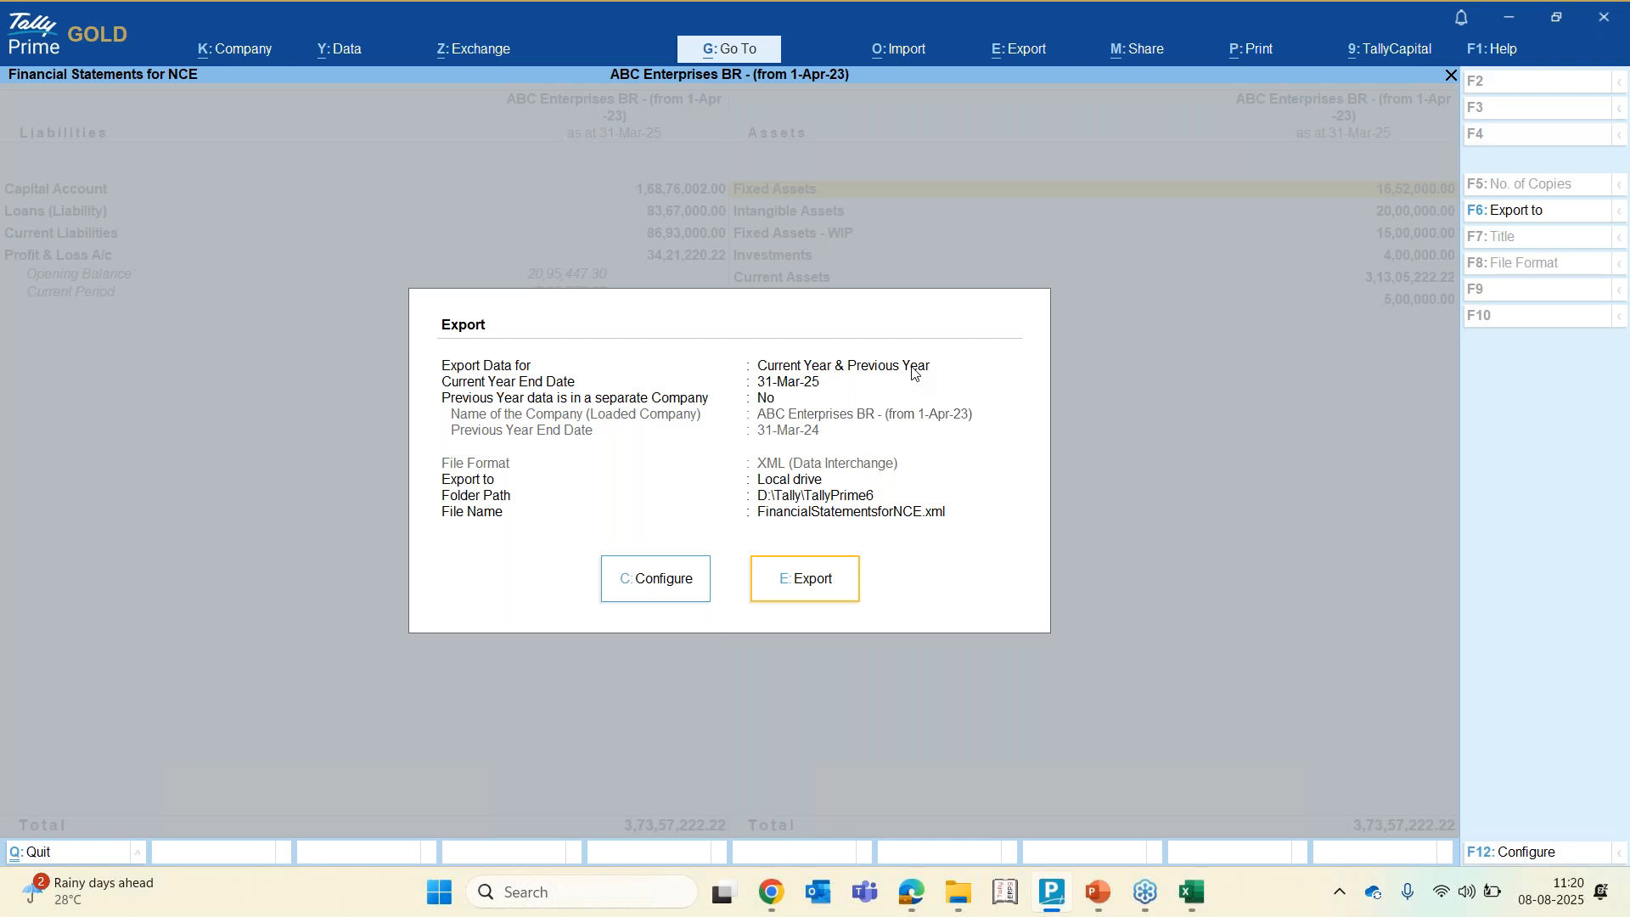
# Configure previous year data as being in a separate company, ABC Enterprises BR - (from 1-Apr-23), then leave the export screen
pyautogui.click(665, 578)
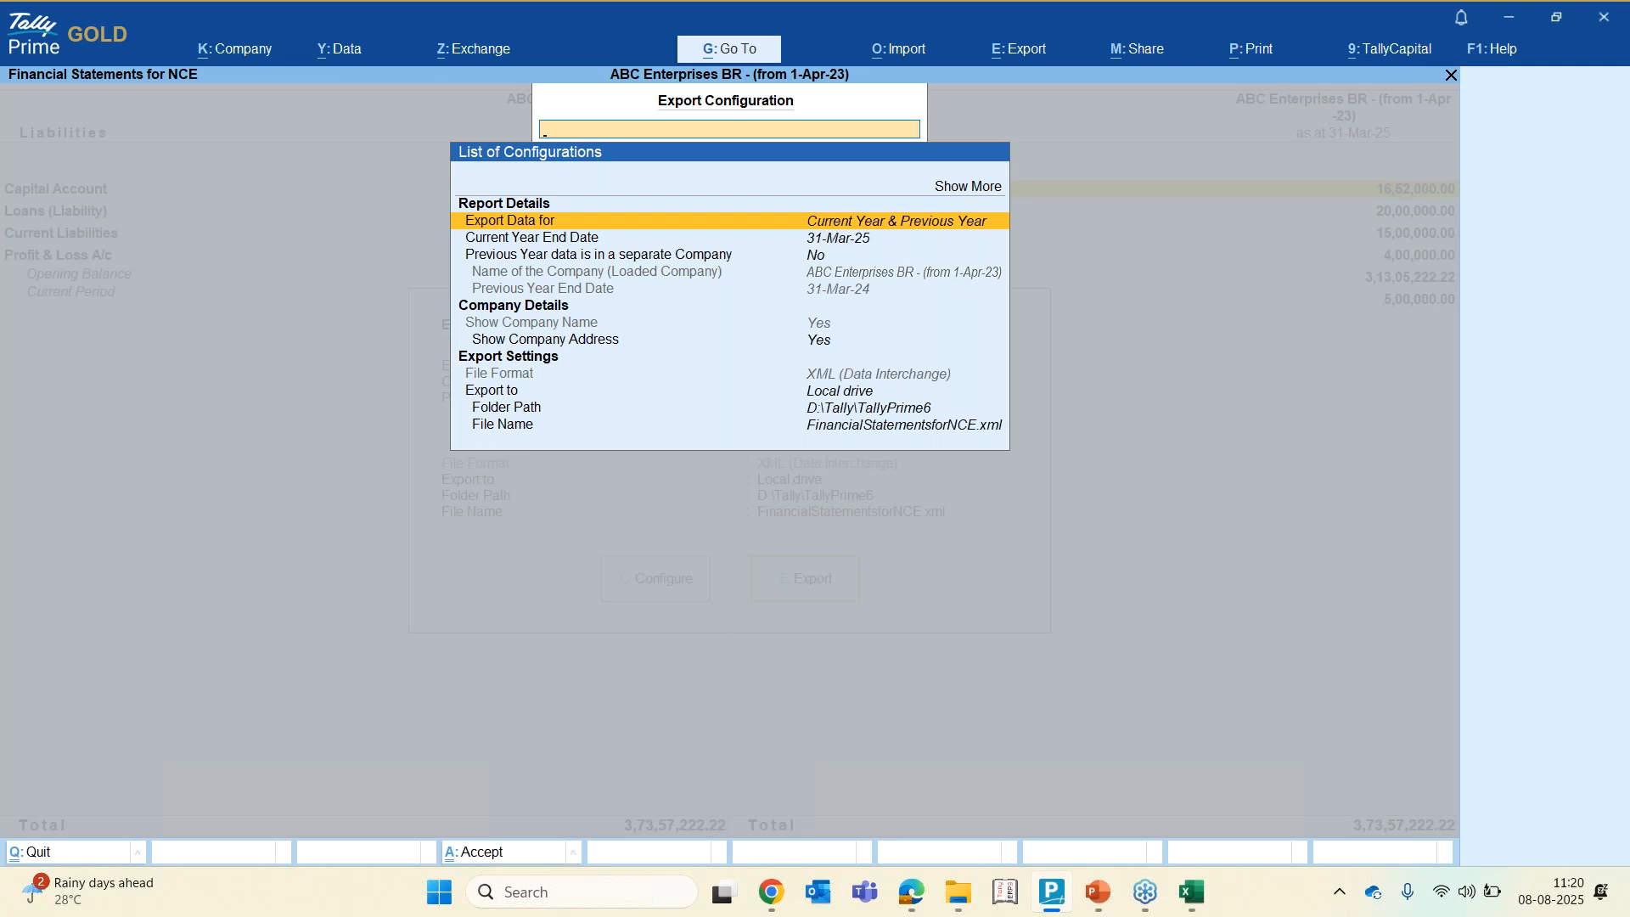
pyautogui.click(523, 257)
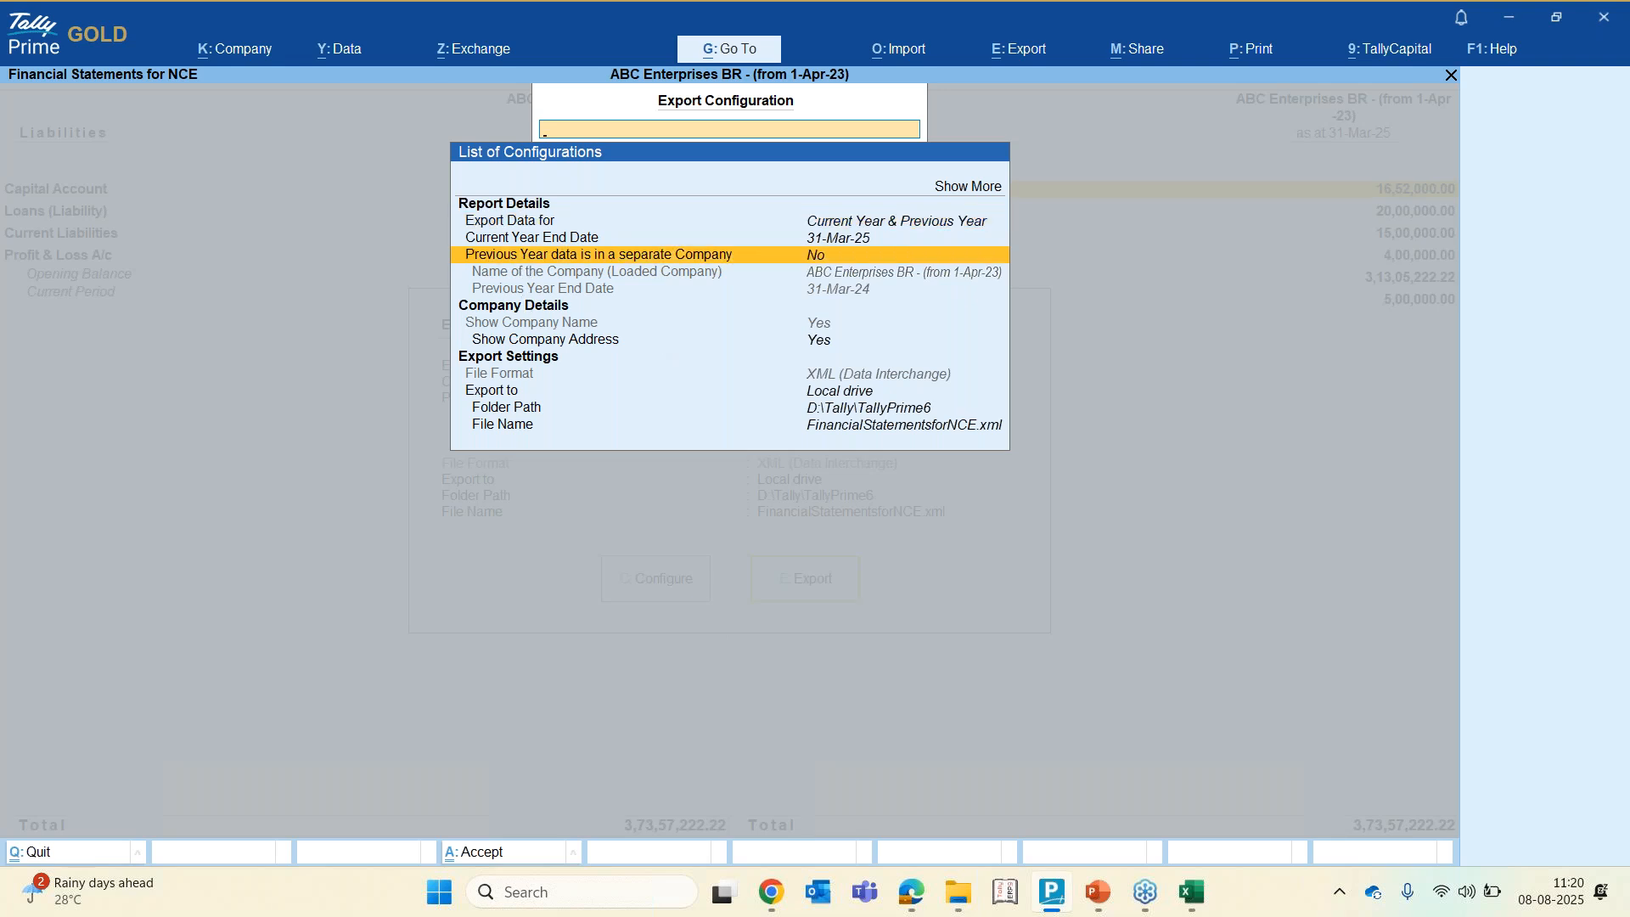
pyautogui.click(612, 259)
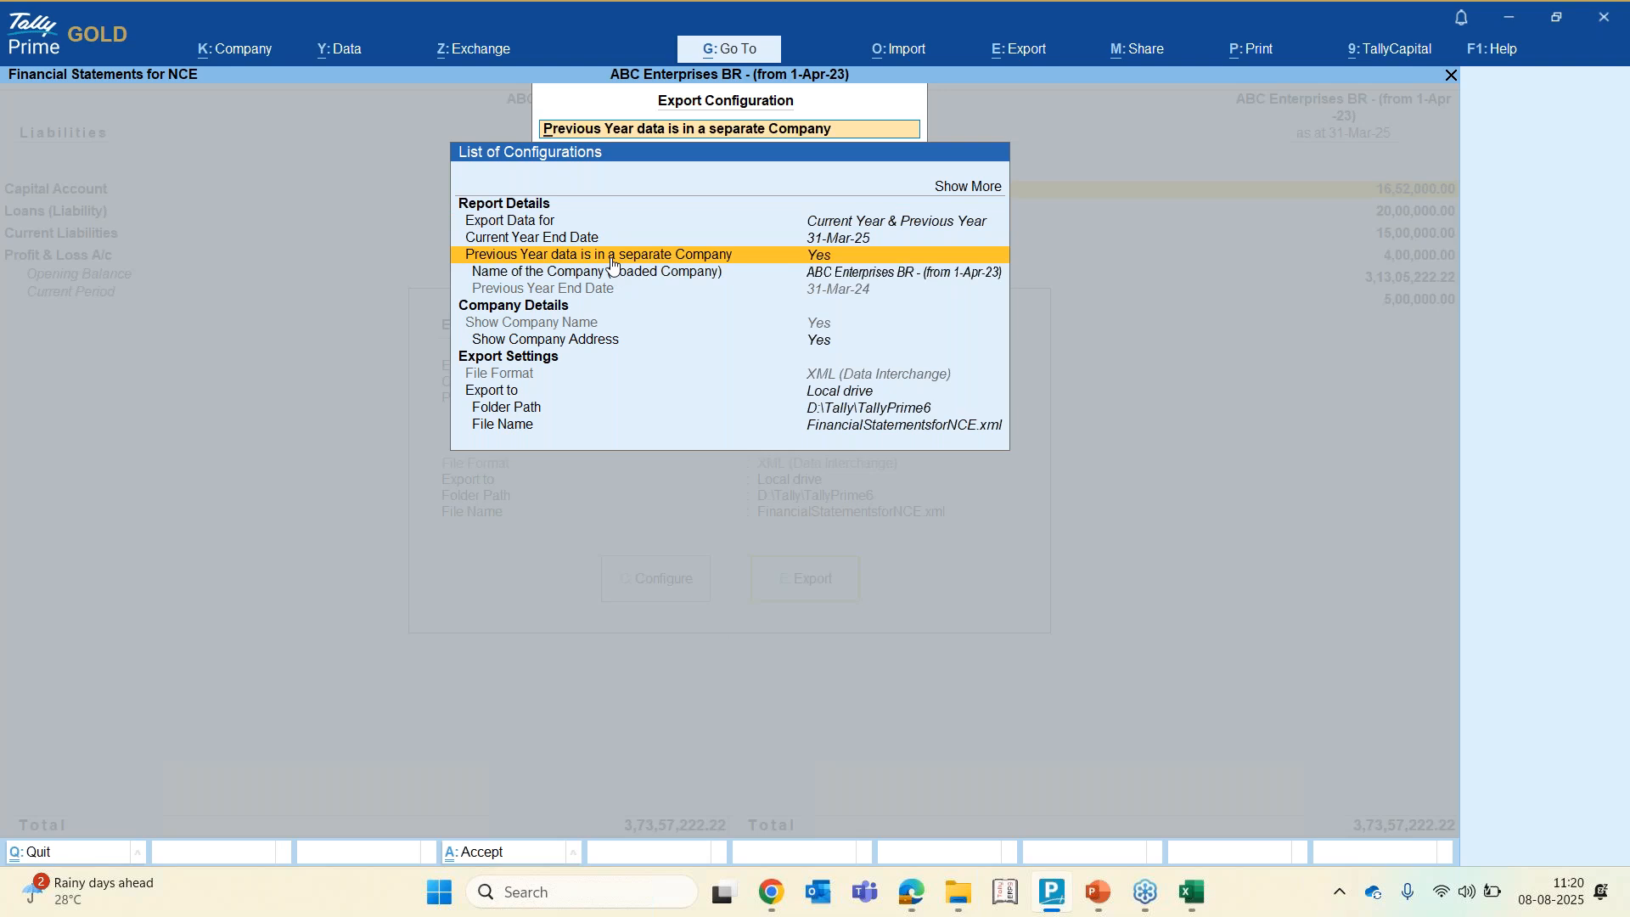
pyautogui.press('Down')
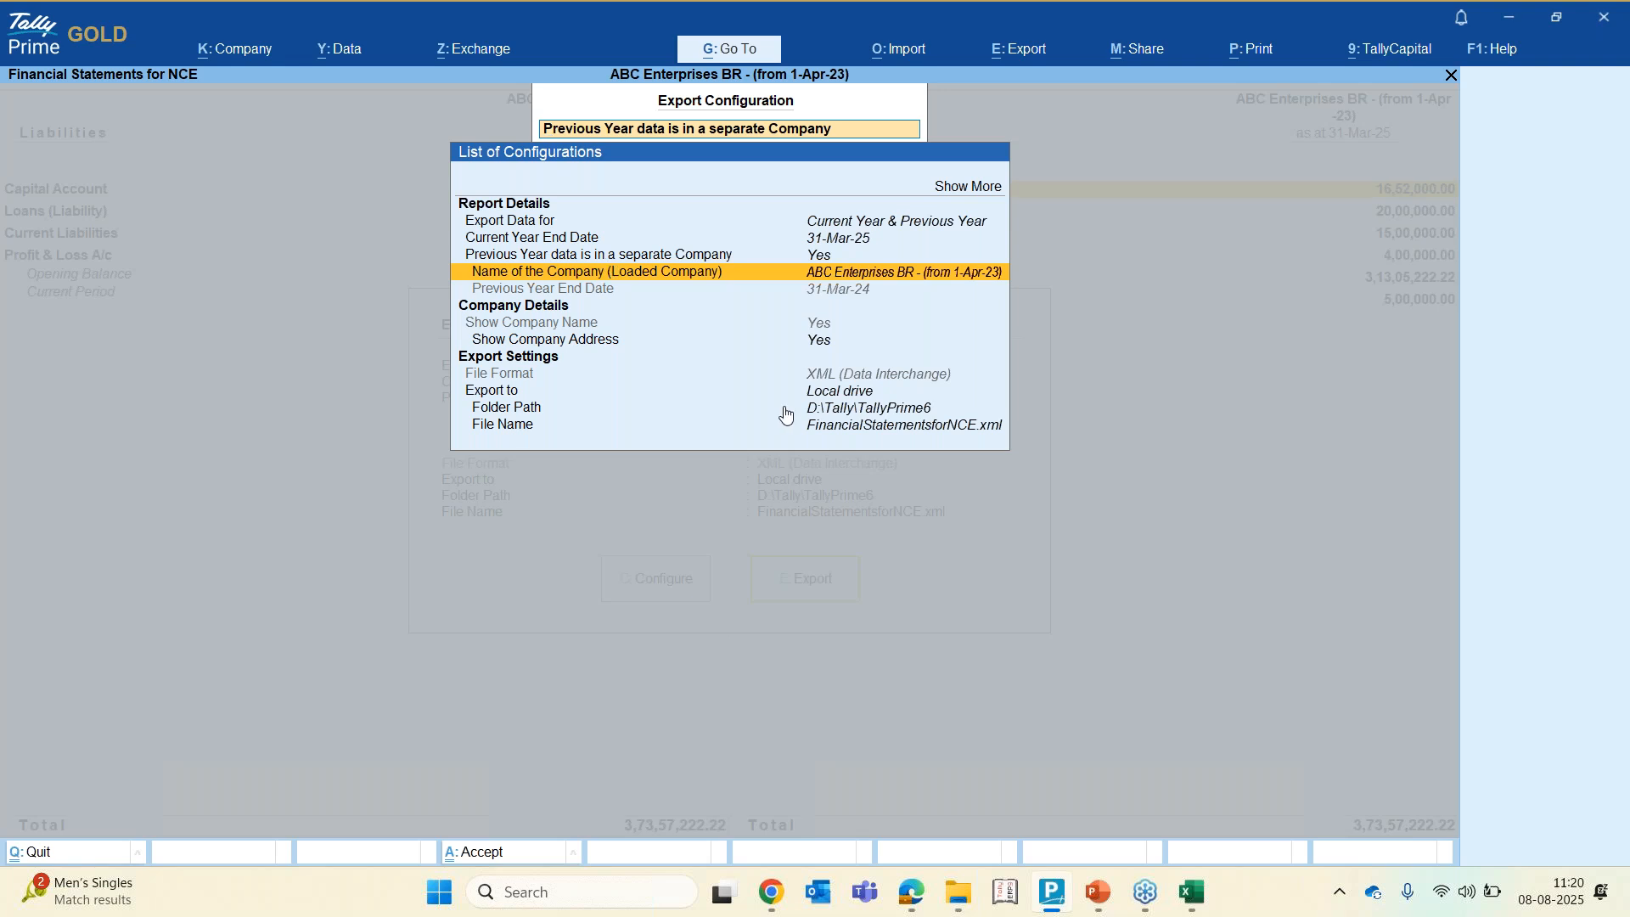
pyautogui.click(760, 273)
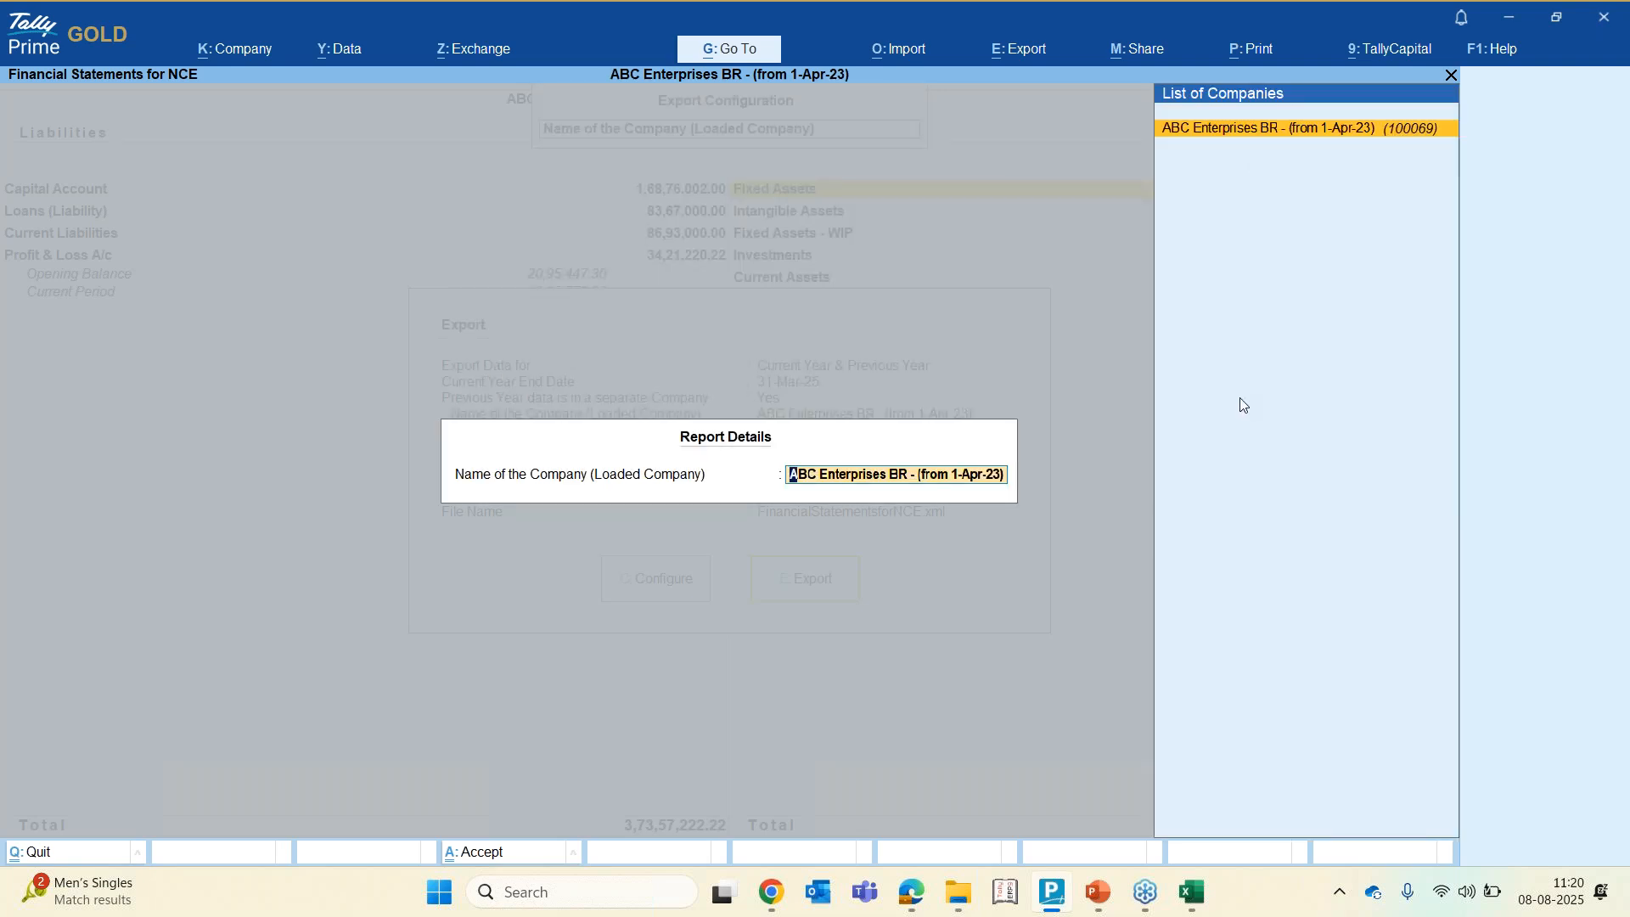
pyautogui.press('Return')
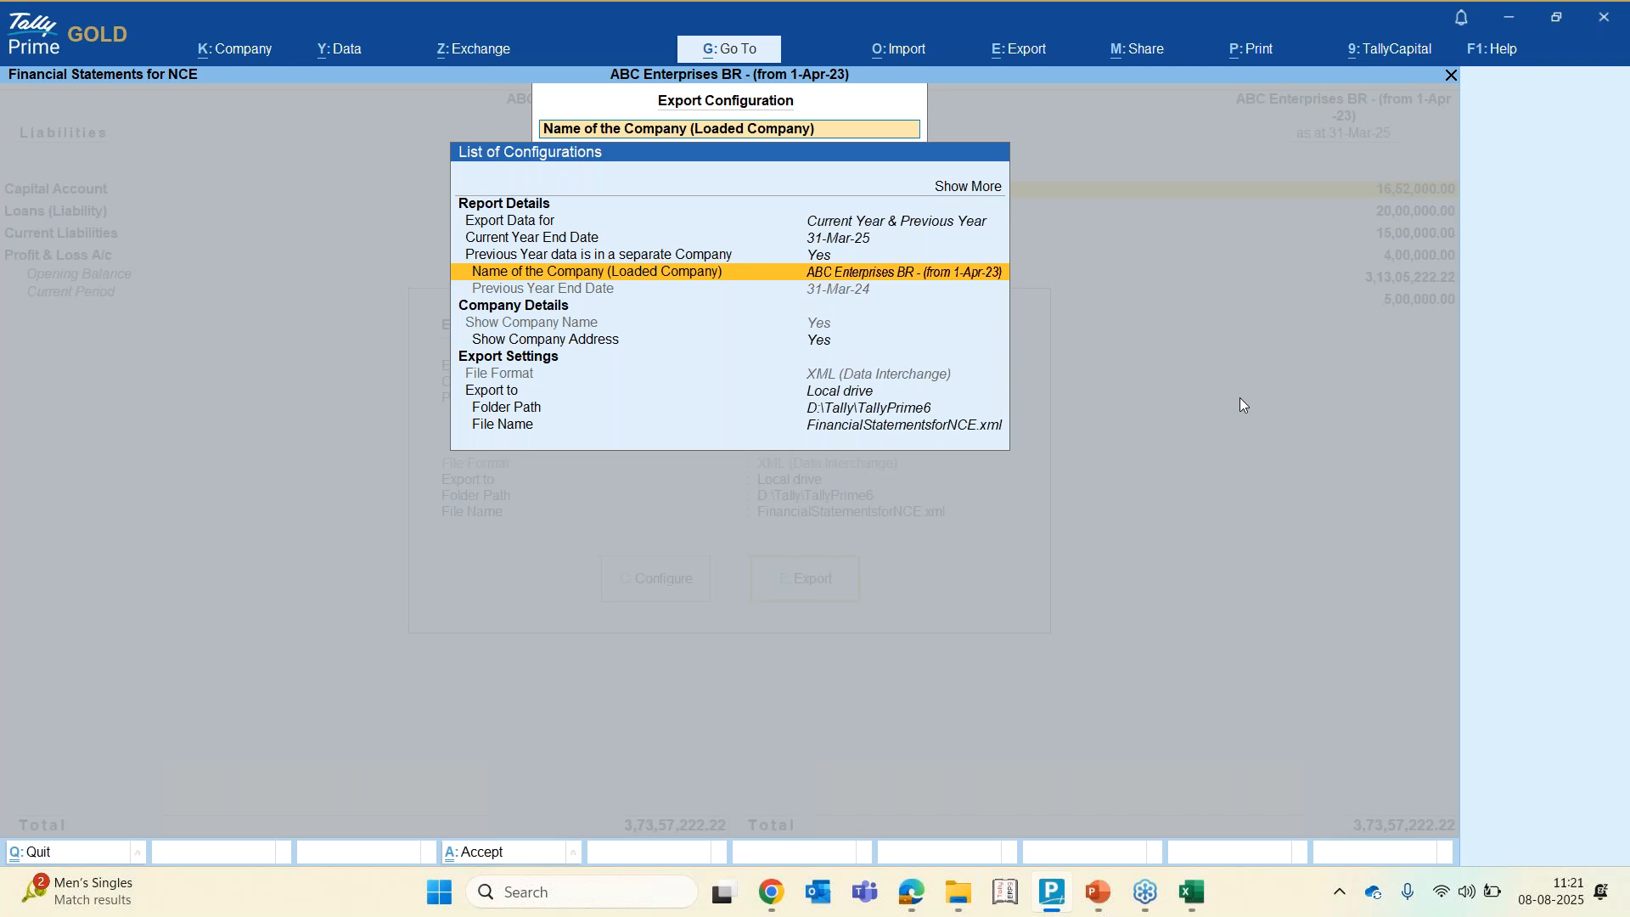
pyautogui.press('Down')
pyautogui.press('Down')
pyautogui.press('Down')
pyautogui.press('Down')
pyautogui.press('Down')
pyautogui.press('Down')
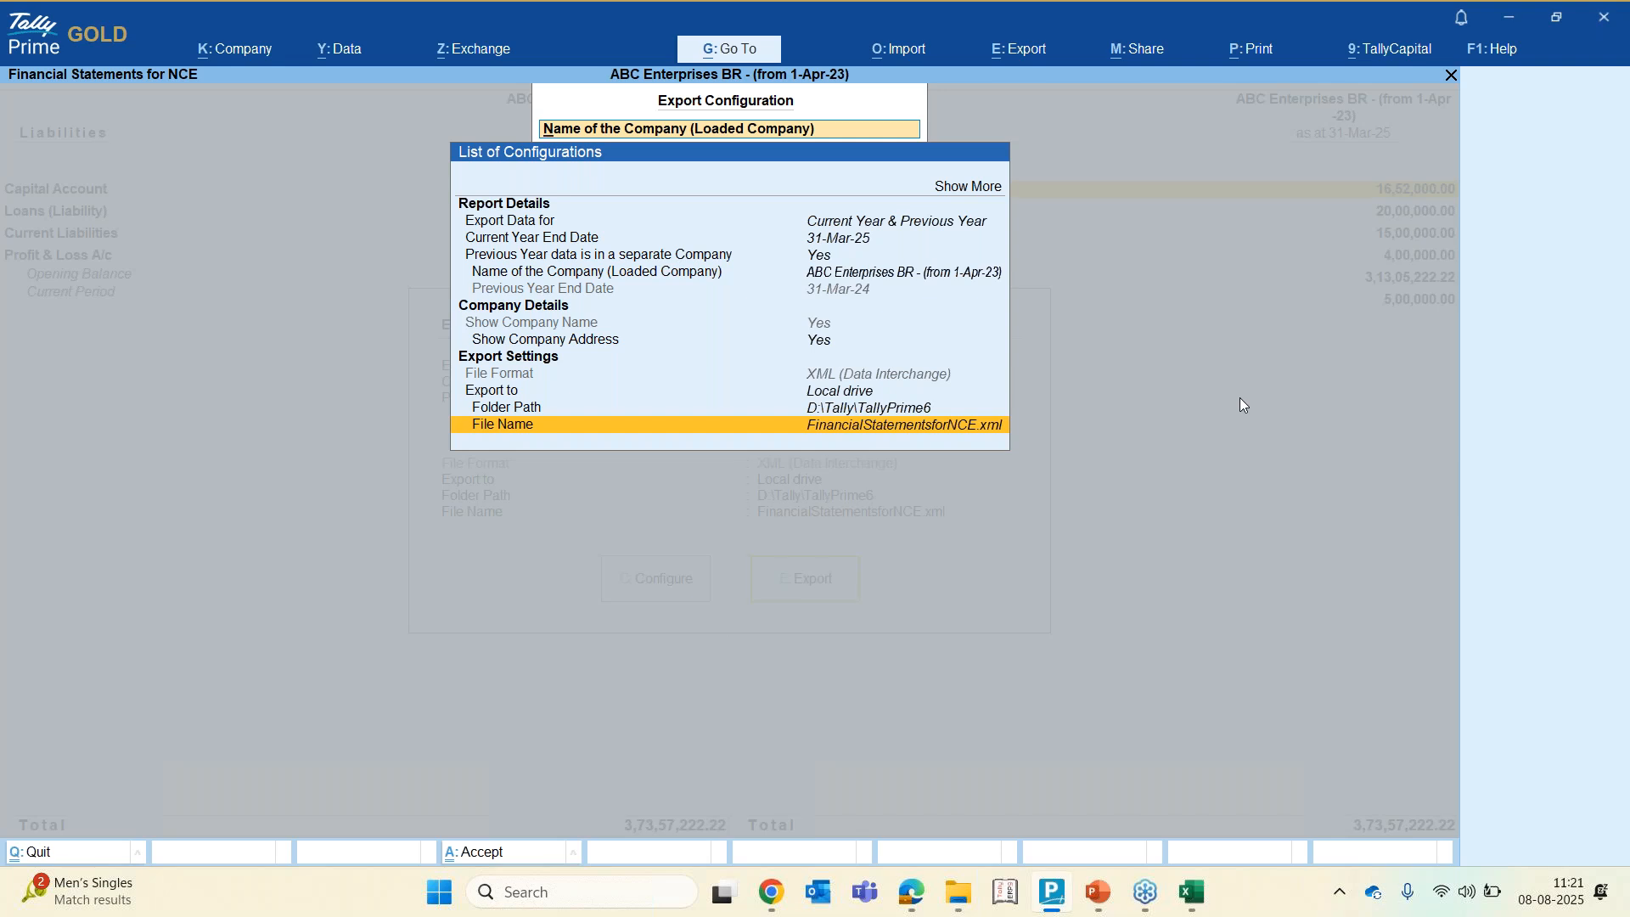
pyautogui.press('Escape')
pyautogui.press('Escape')
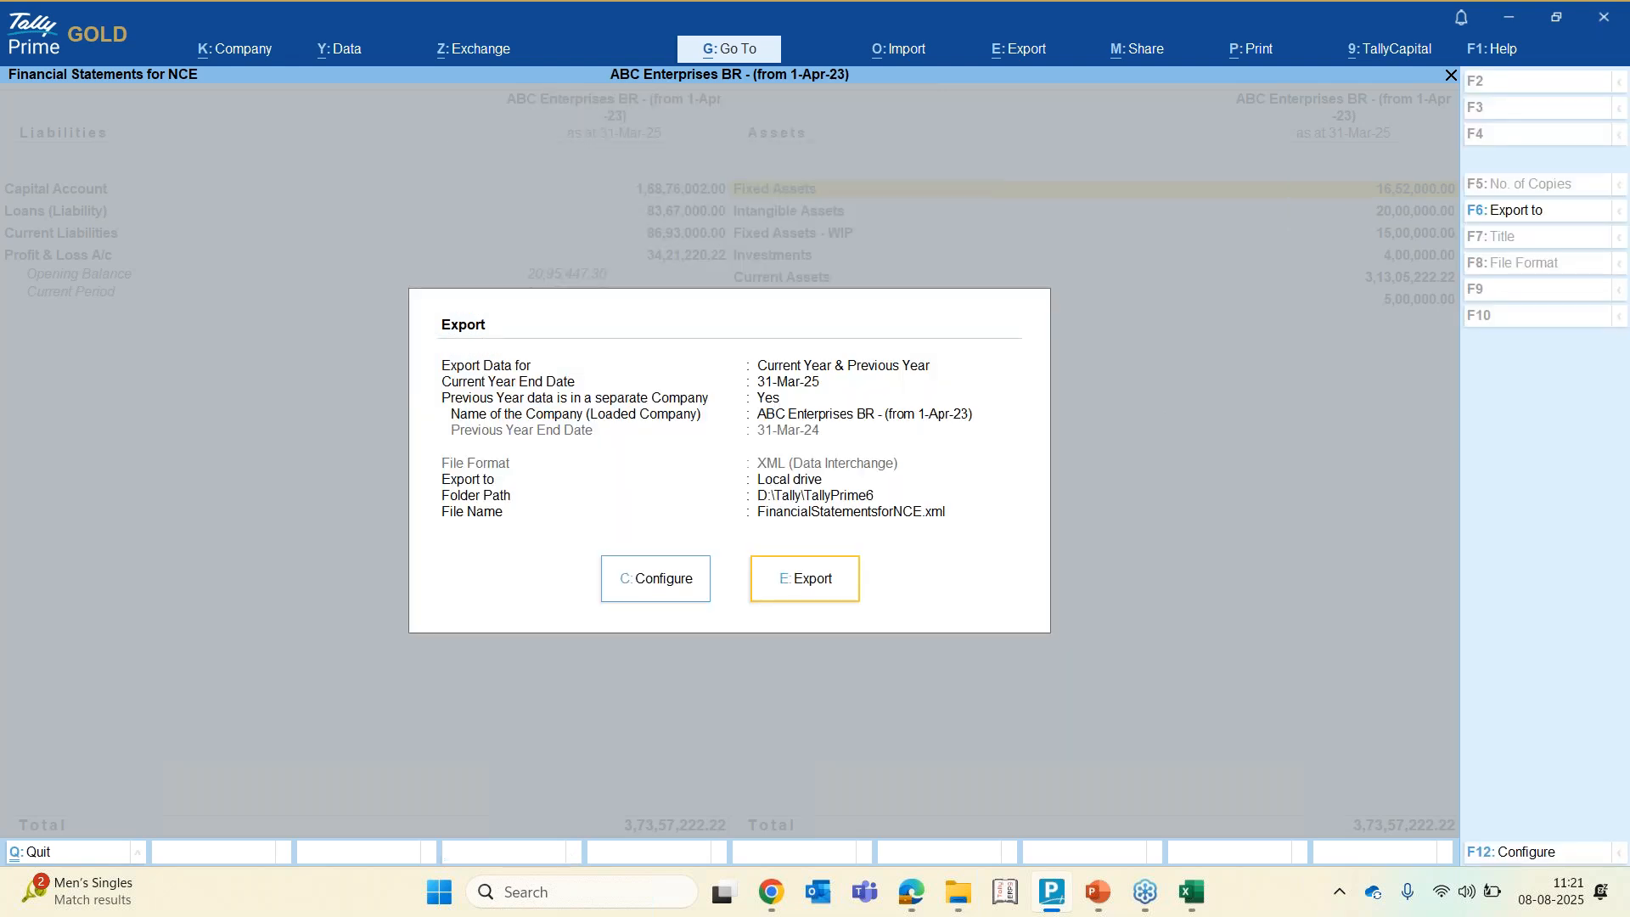
pyautogui.press('Escape')
# Export the Financial Statements for NCE data to FinancialStatementsforNCE.xml, overwriting the existing file
pyautogui.hotkey('alt', 'e')
pyautogui.press('Down')
pyautogui.press('Down')
pyautogui.press('Return')
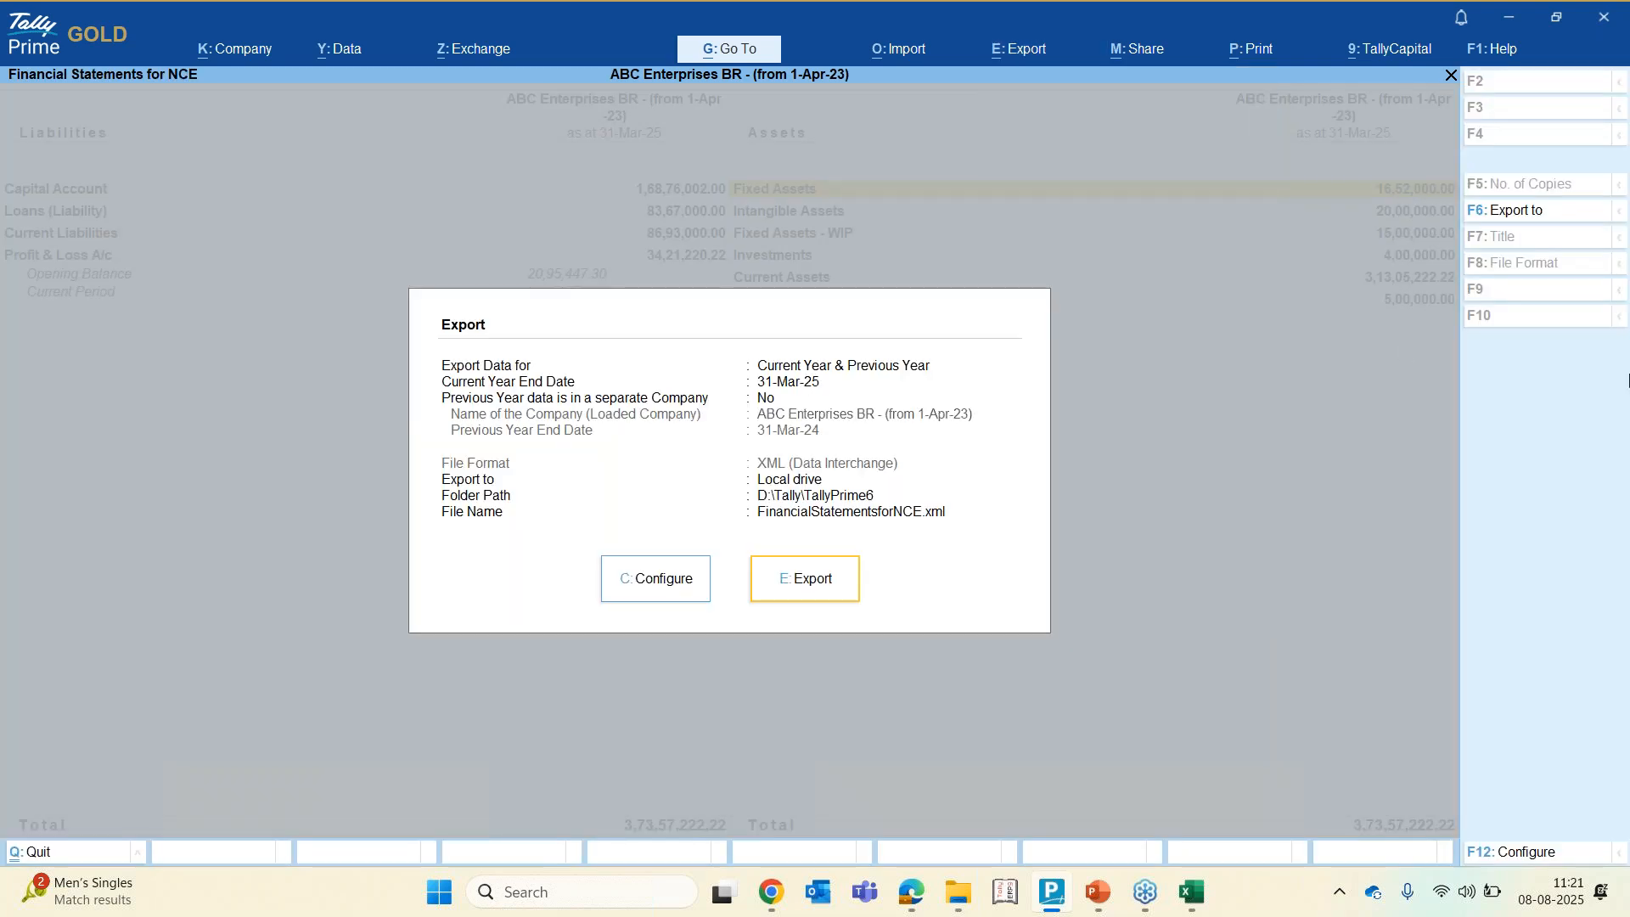
pyautogui.click(800, 596)
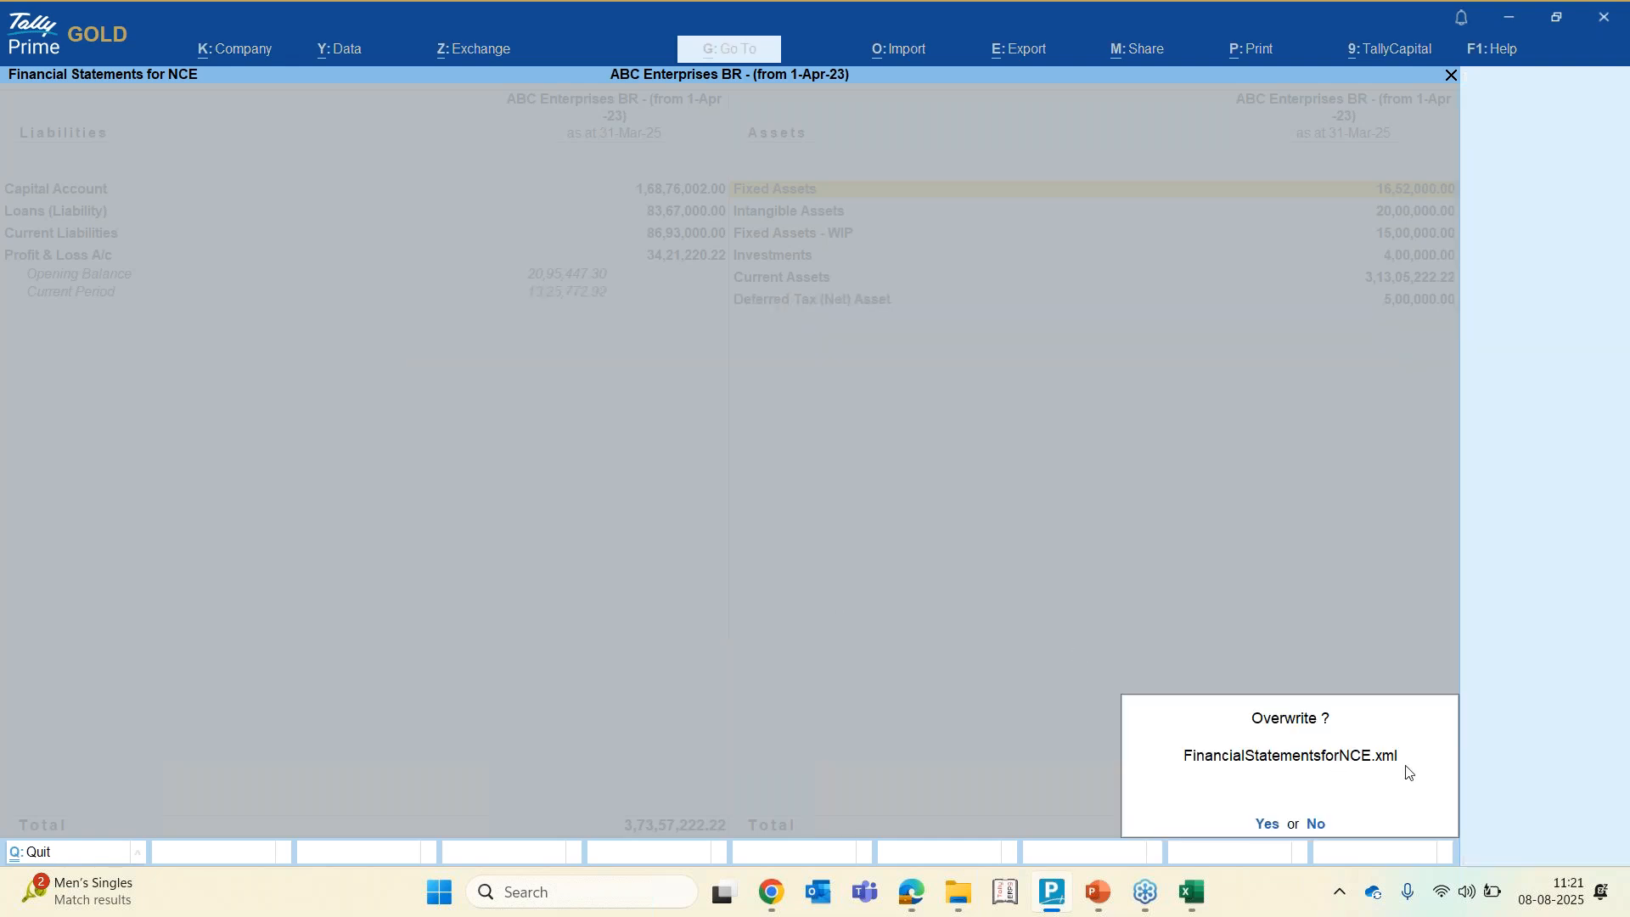
pyautogui.click(1268, 825)
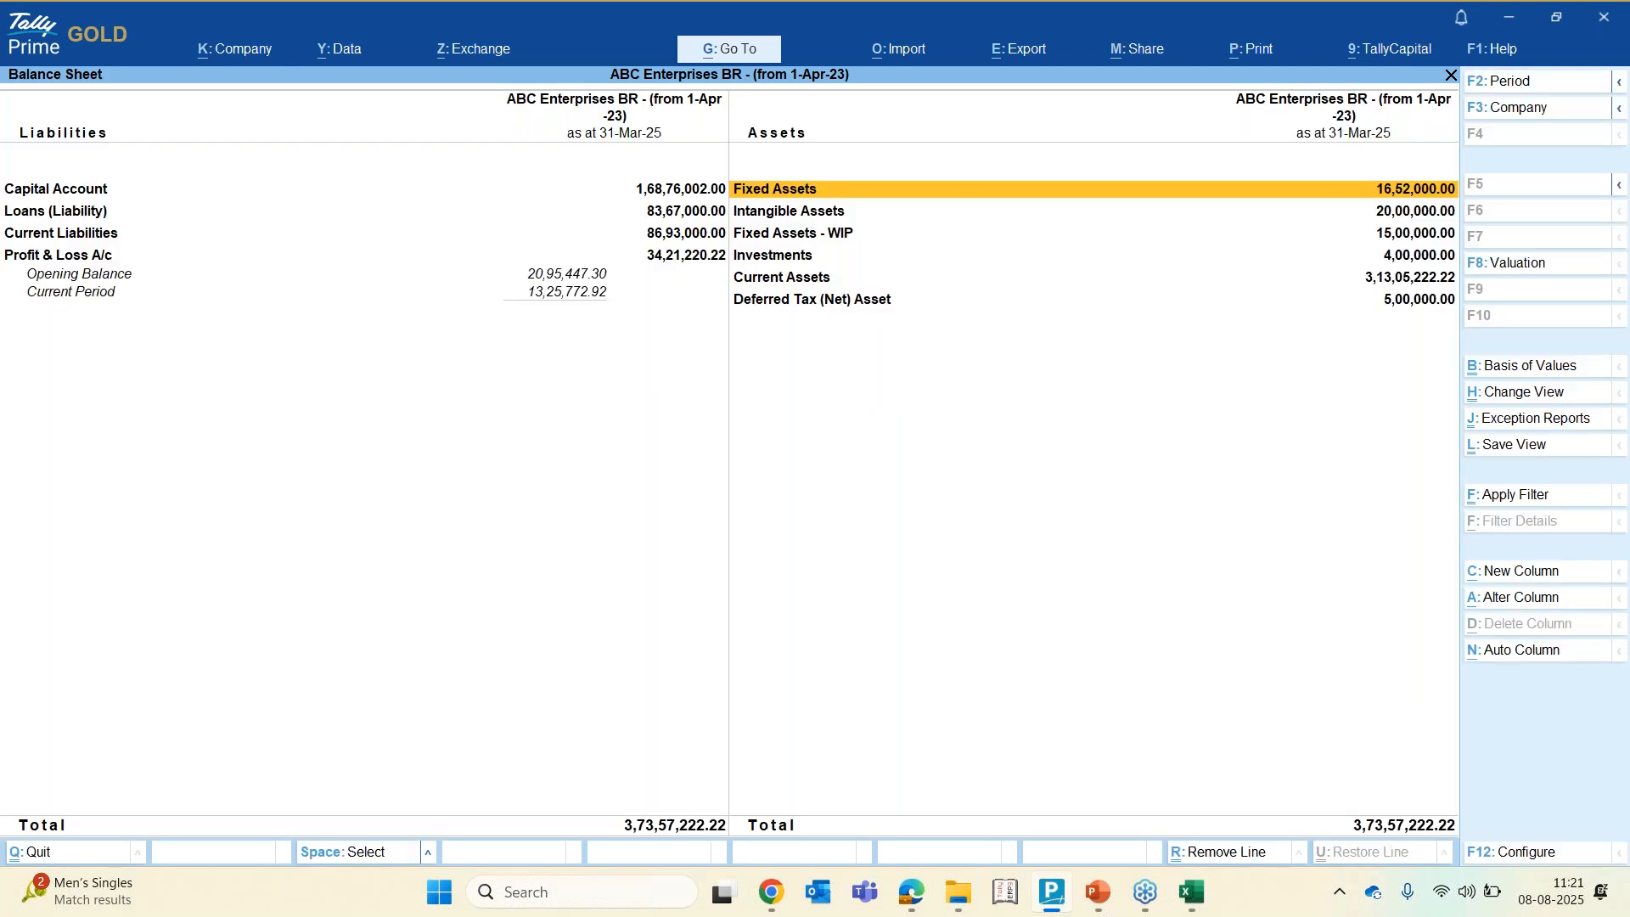
# Import FinancialStatementsforNCE.xml from the TallyPrime6 folder into the workbook's Basic Info sheet
pyautogui.click(968, 892)
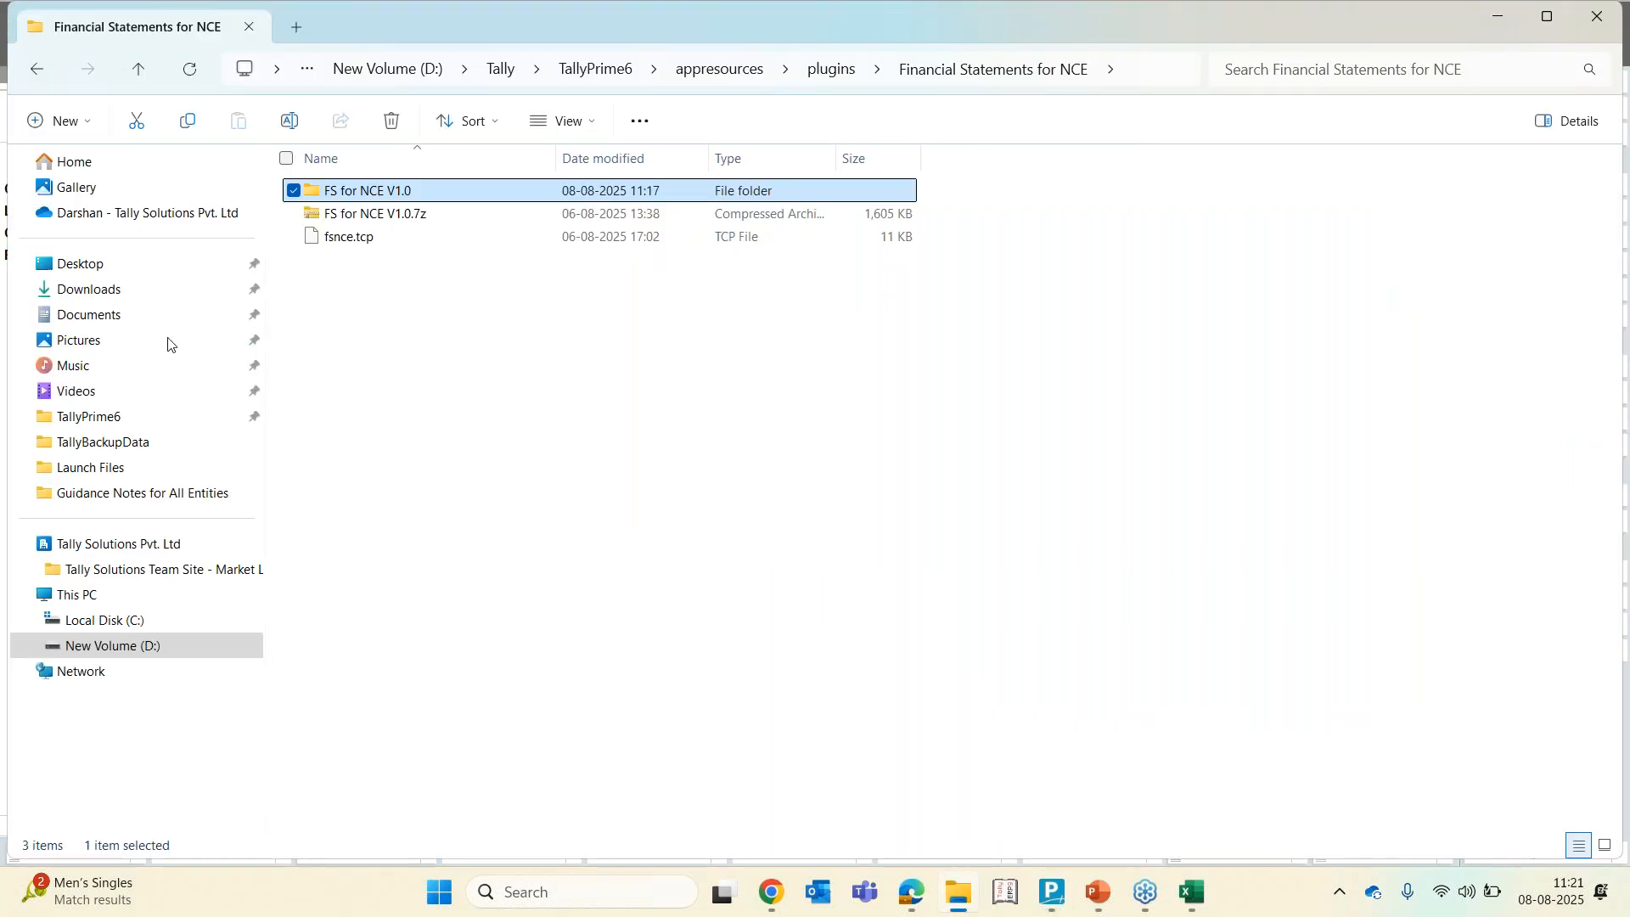
pyautogui.click(69, 425)
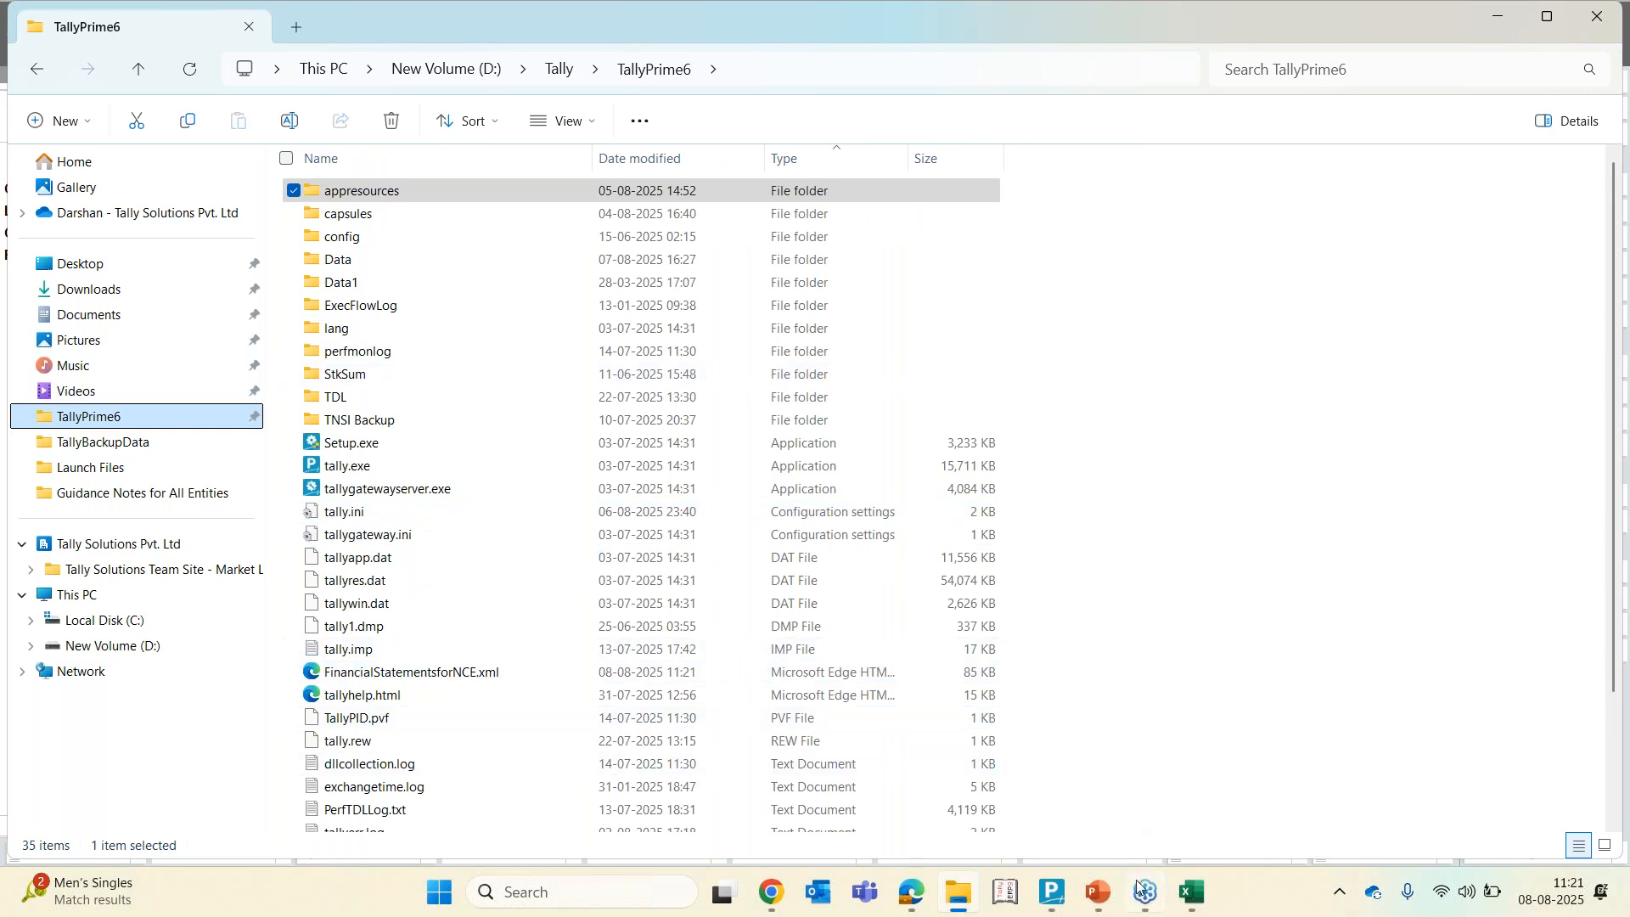
pyautogui.moveTo(1193, 889)
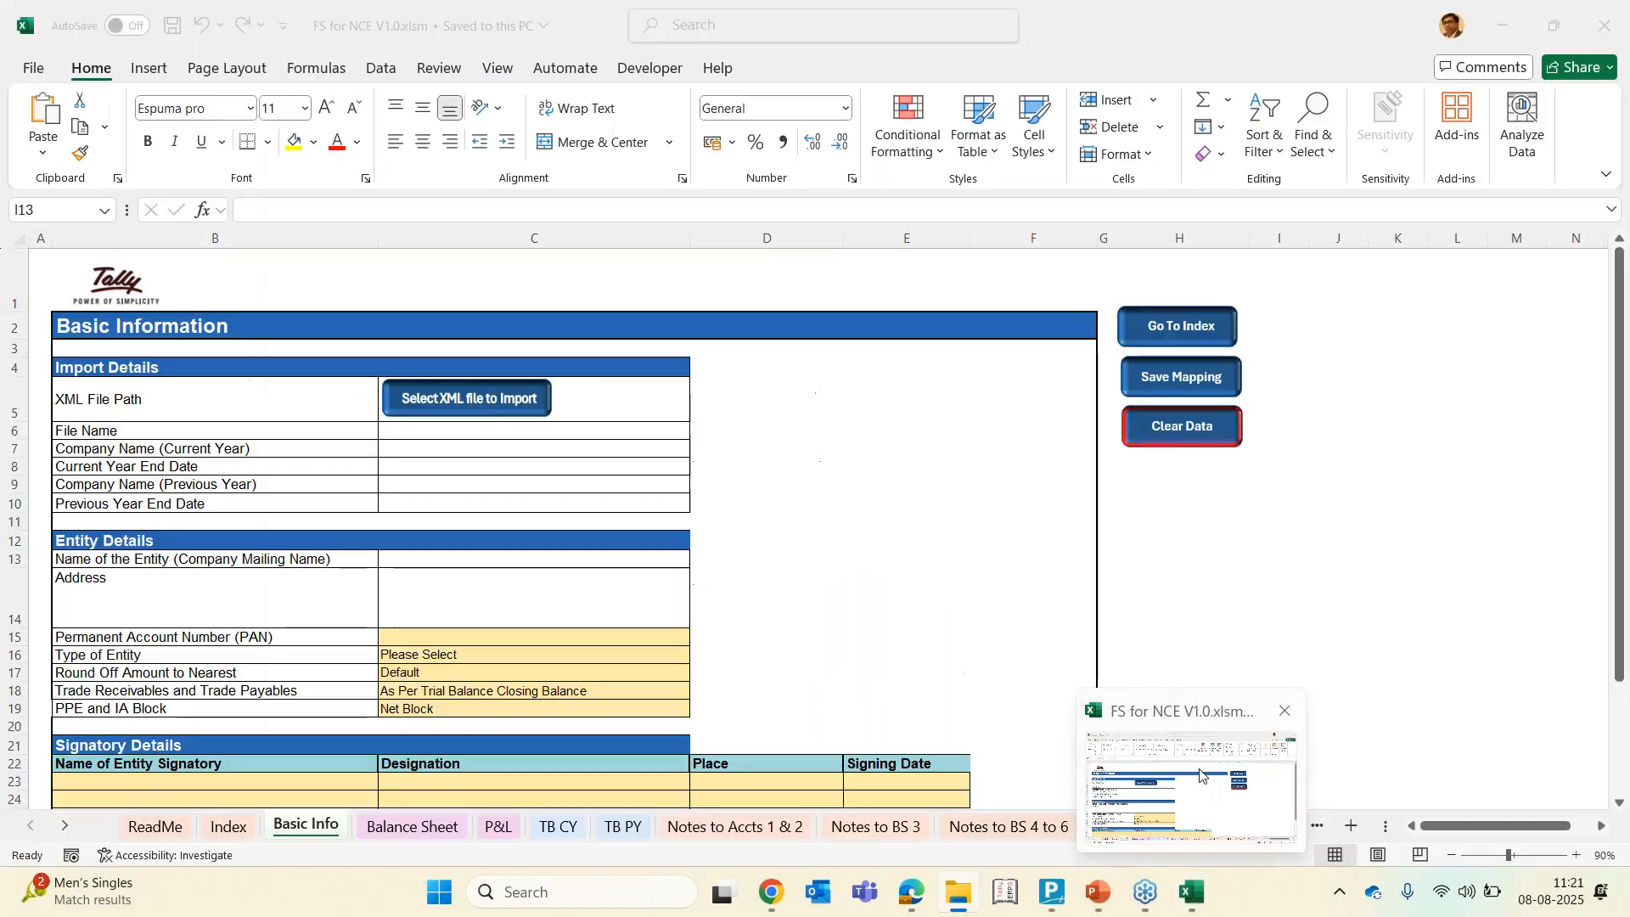
pyautogui.click(1200, 775)
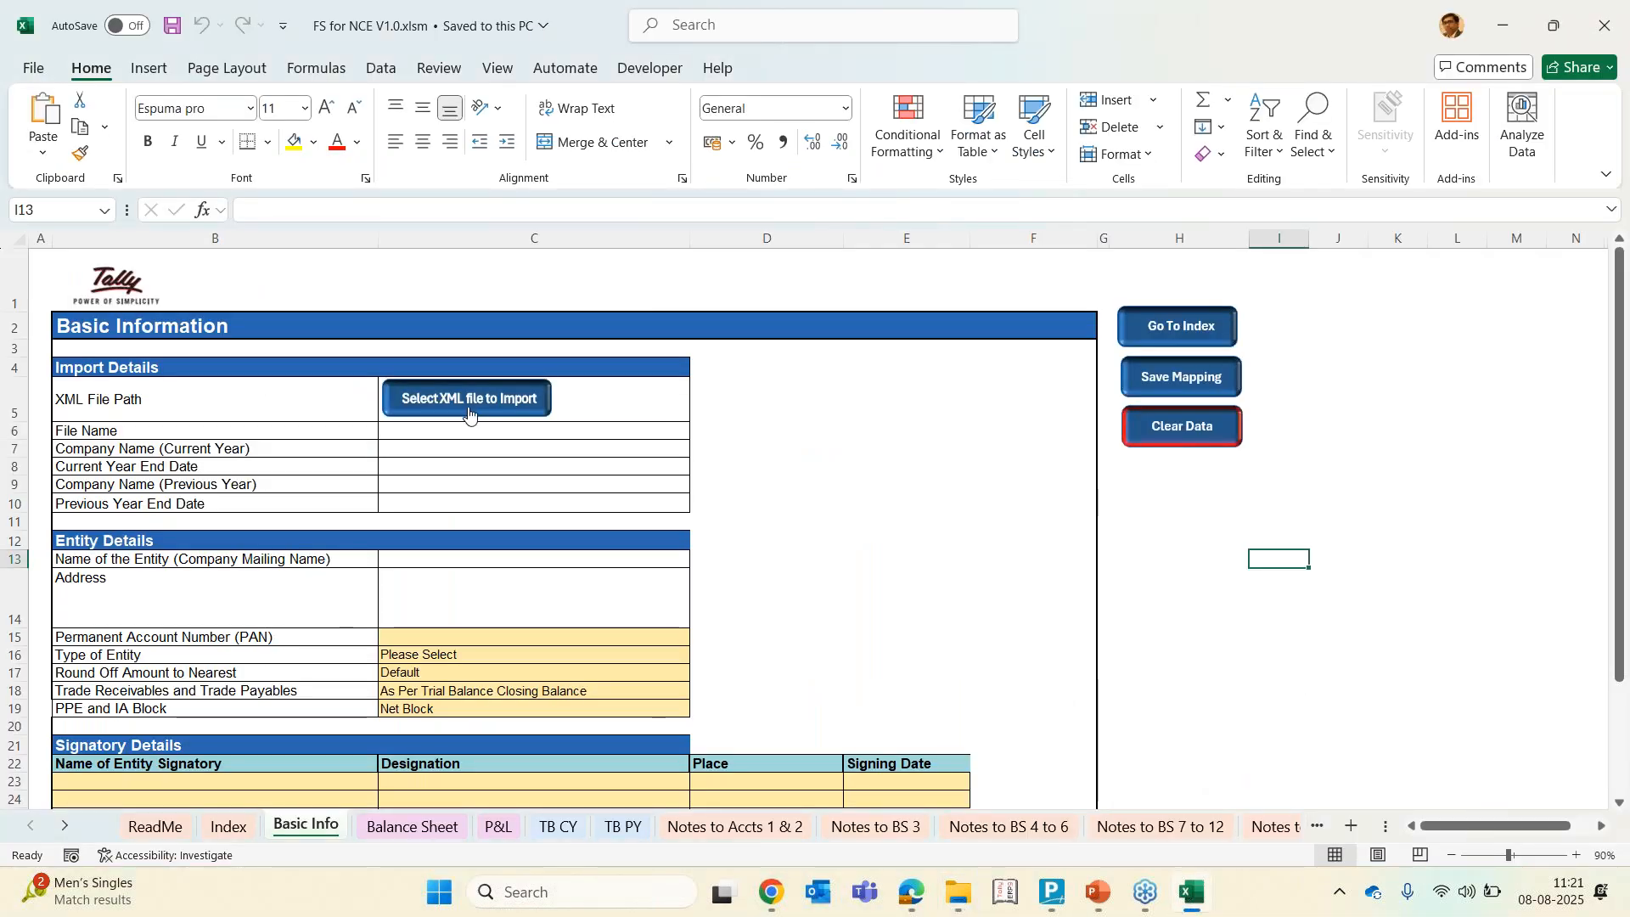
pyautogui.click(466, 411)
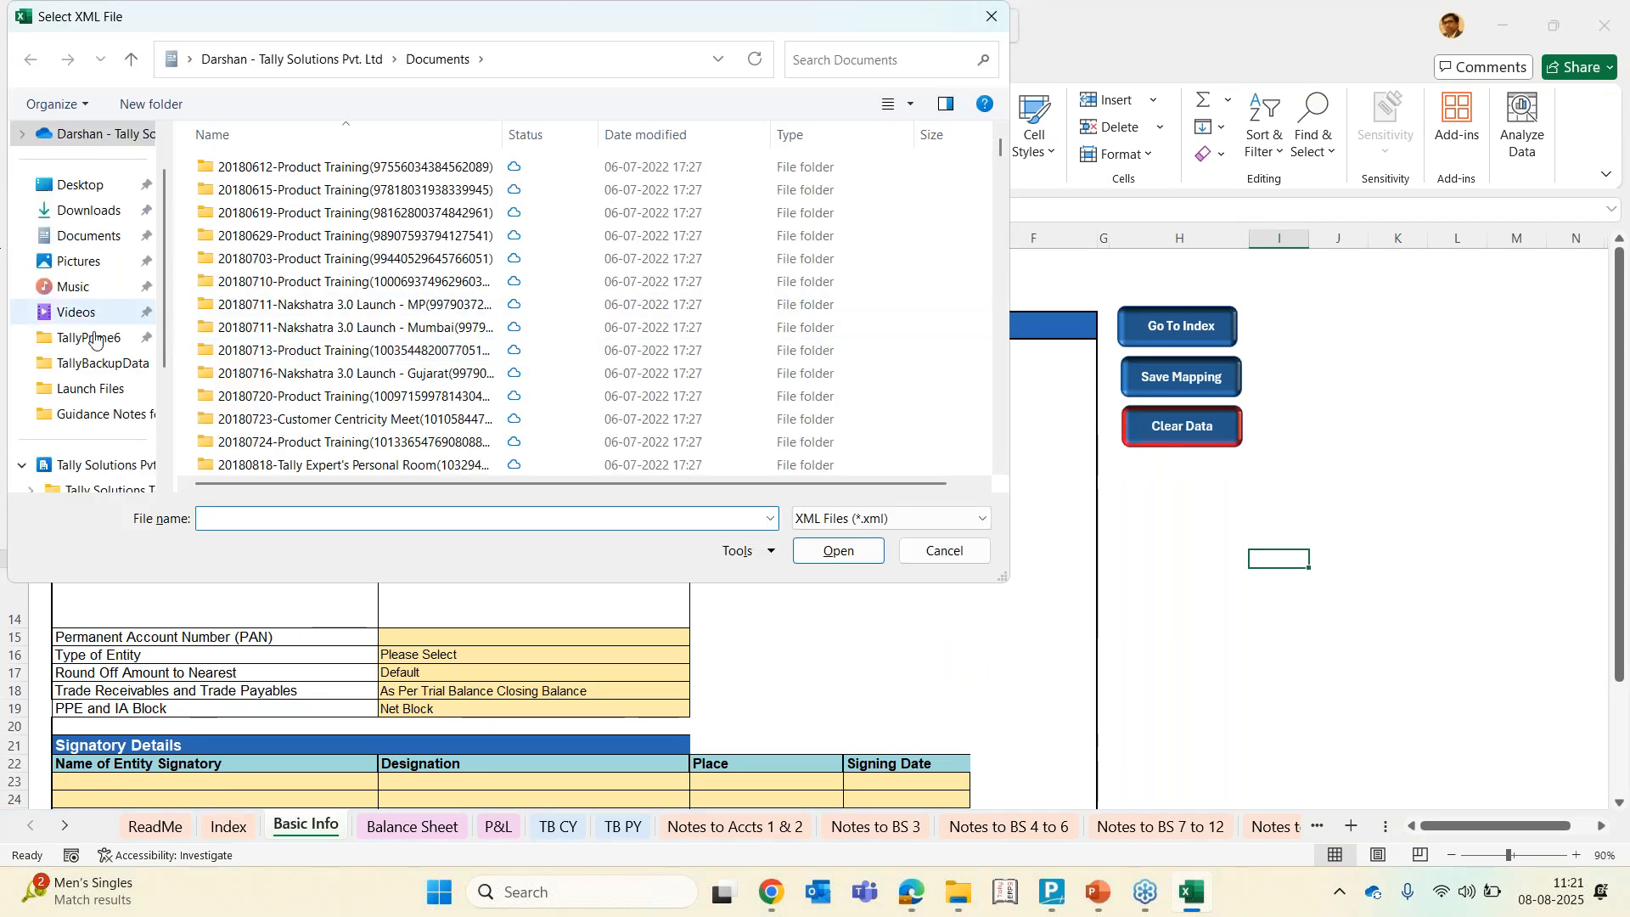
pyautogui.click(93, 348)
pyautogui.click(233, 430)
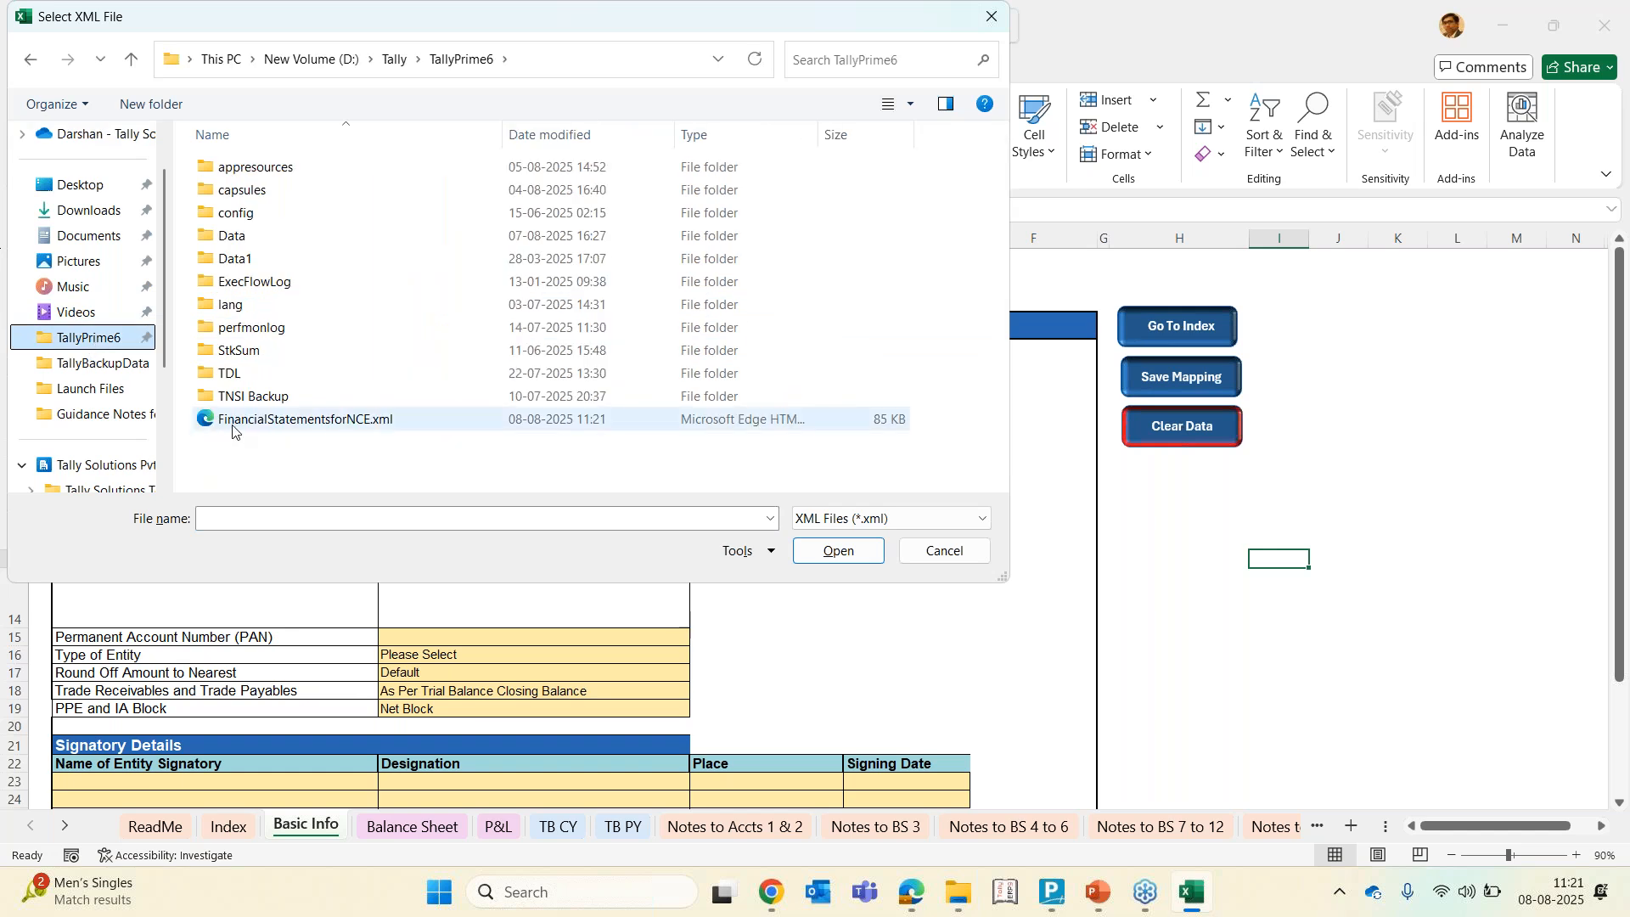
pyautogui.click(853, 559)
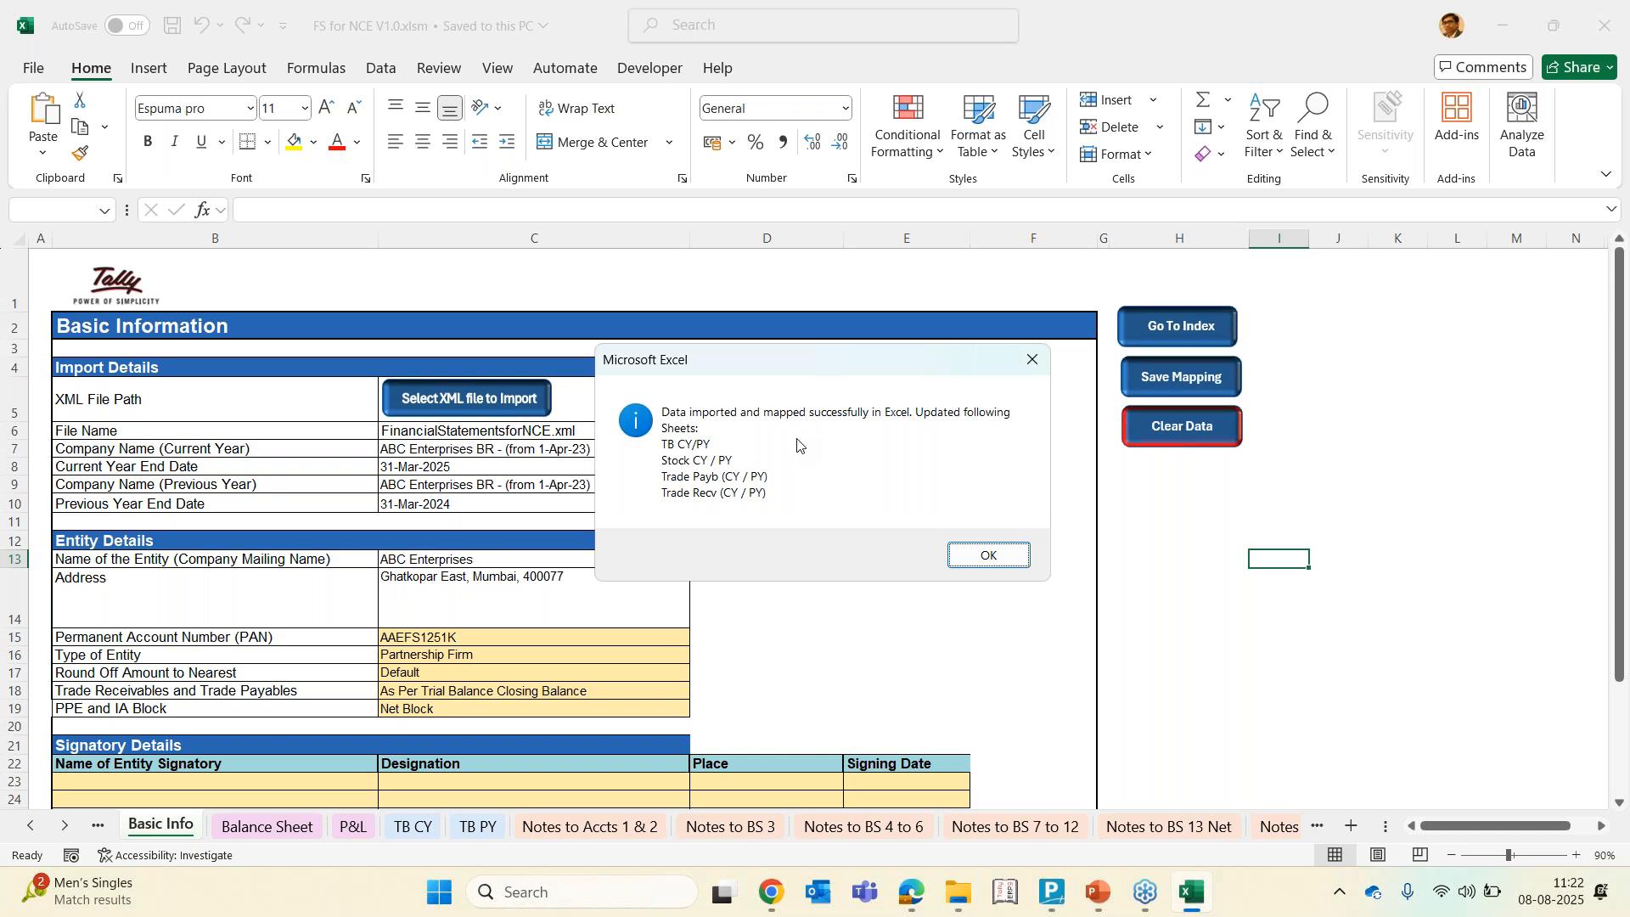
# Dismiss the import message and review the generated Balance Sheet from liabilities down to the signature block
pyautogui.click(989, 556)
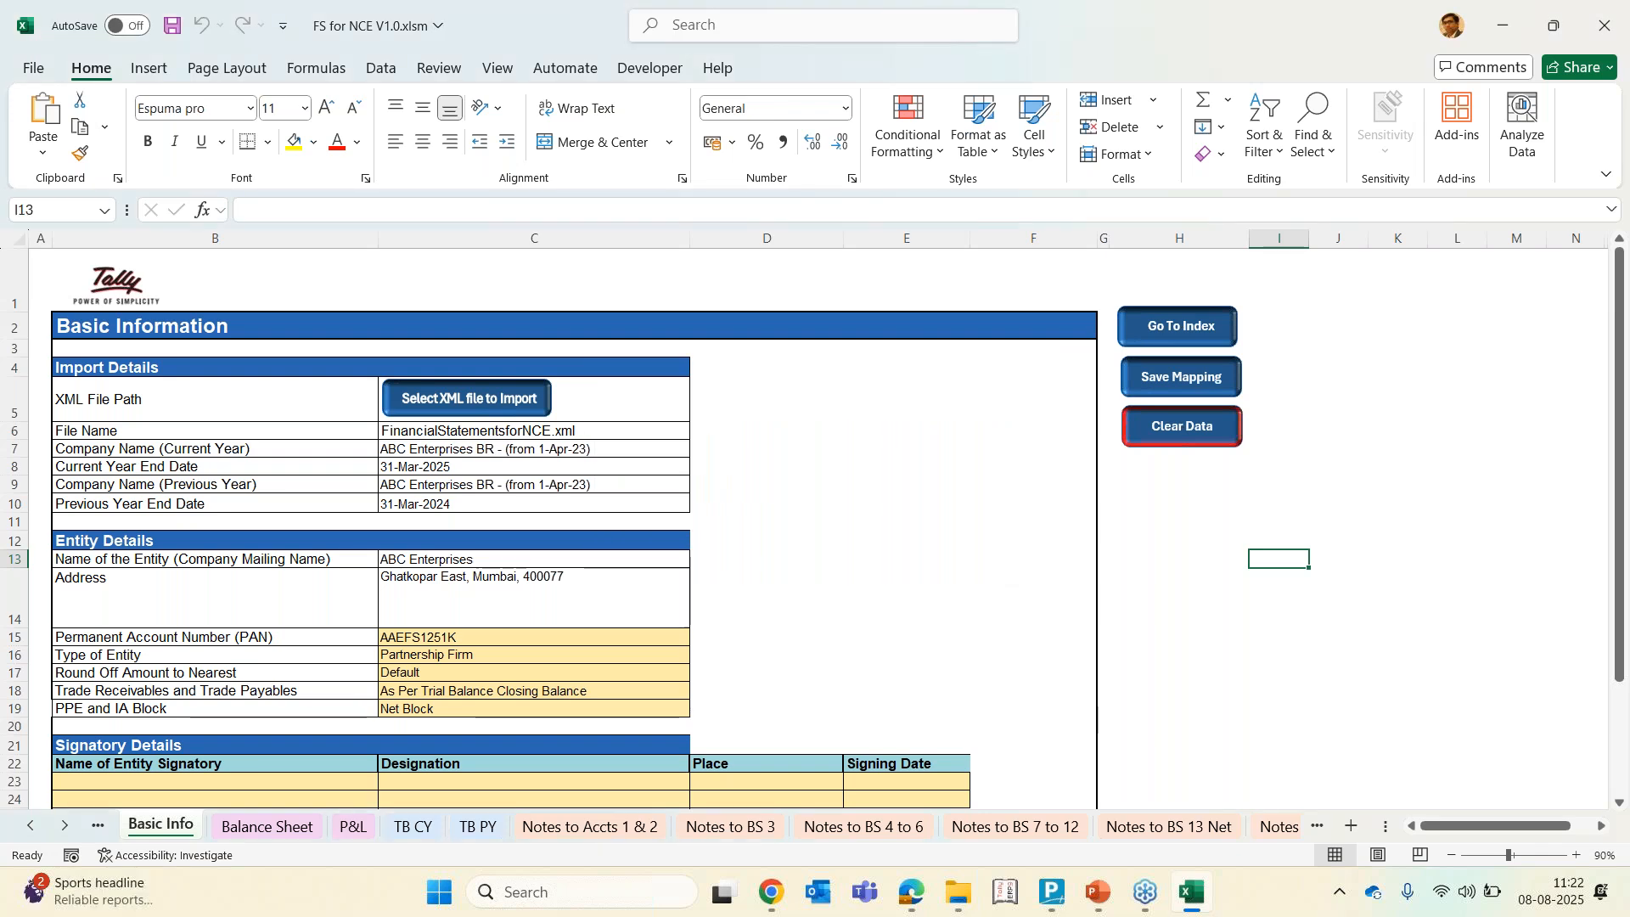
pyautogui.click(276, 827)
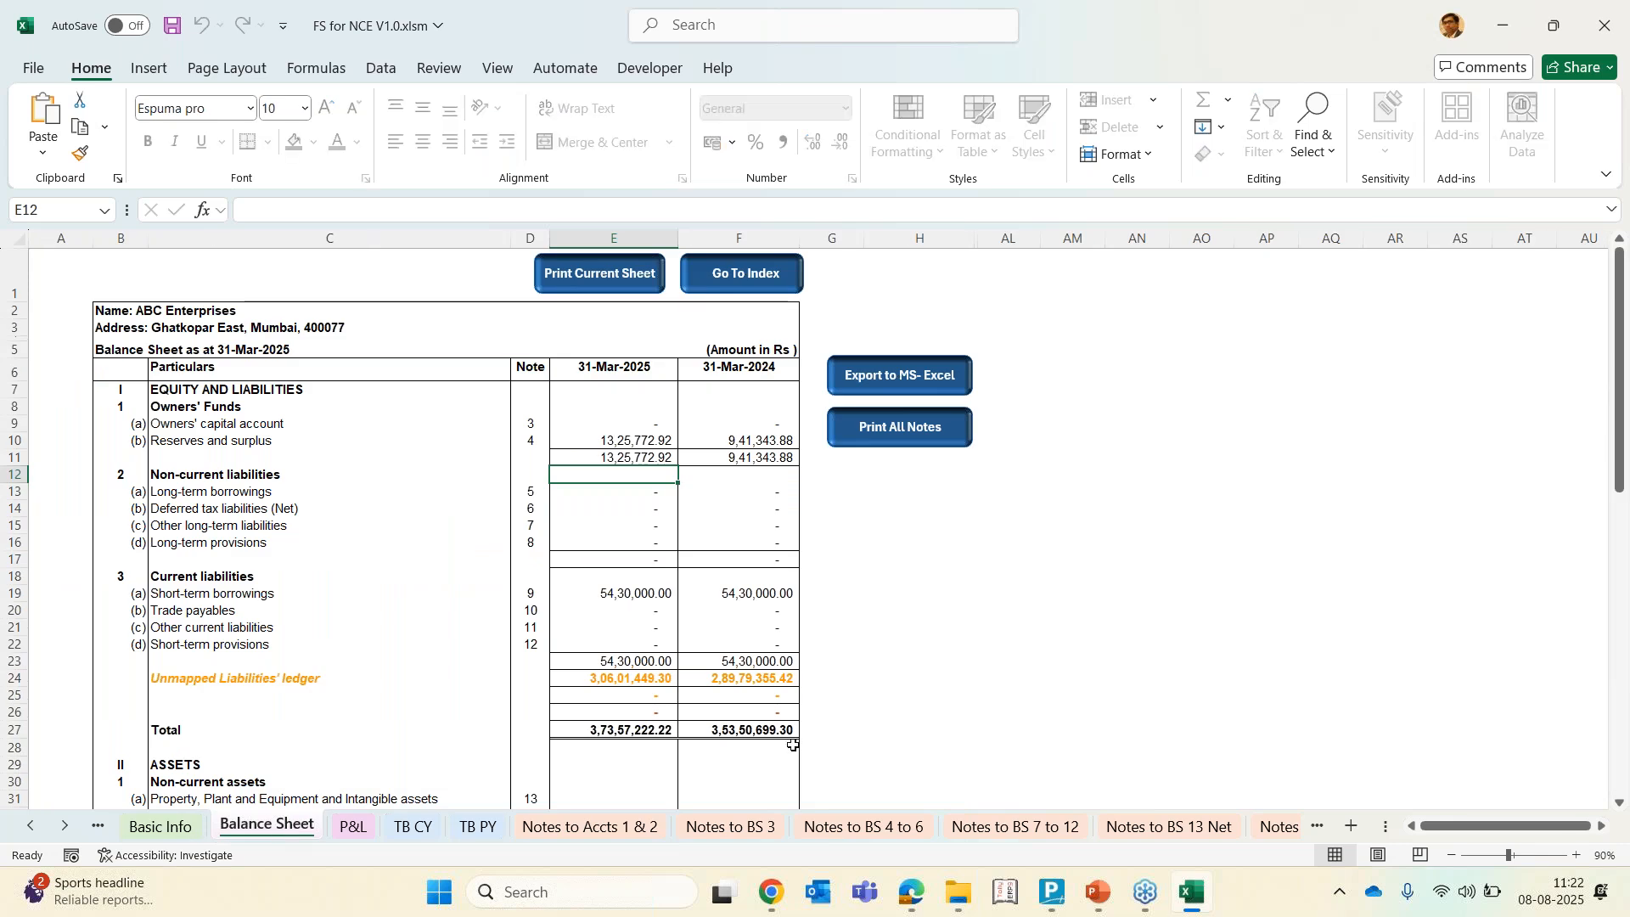
pyautogui.scroll(-1, 794, 746)
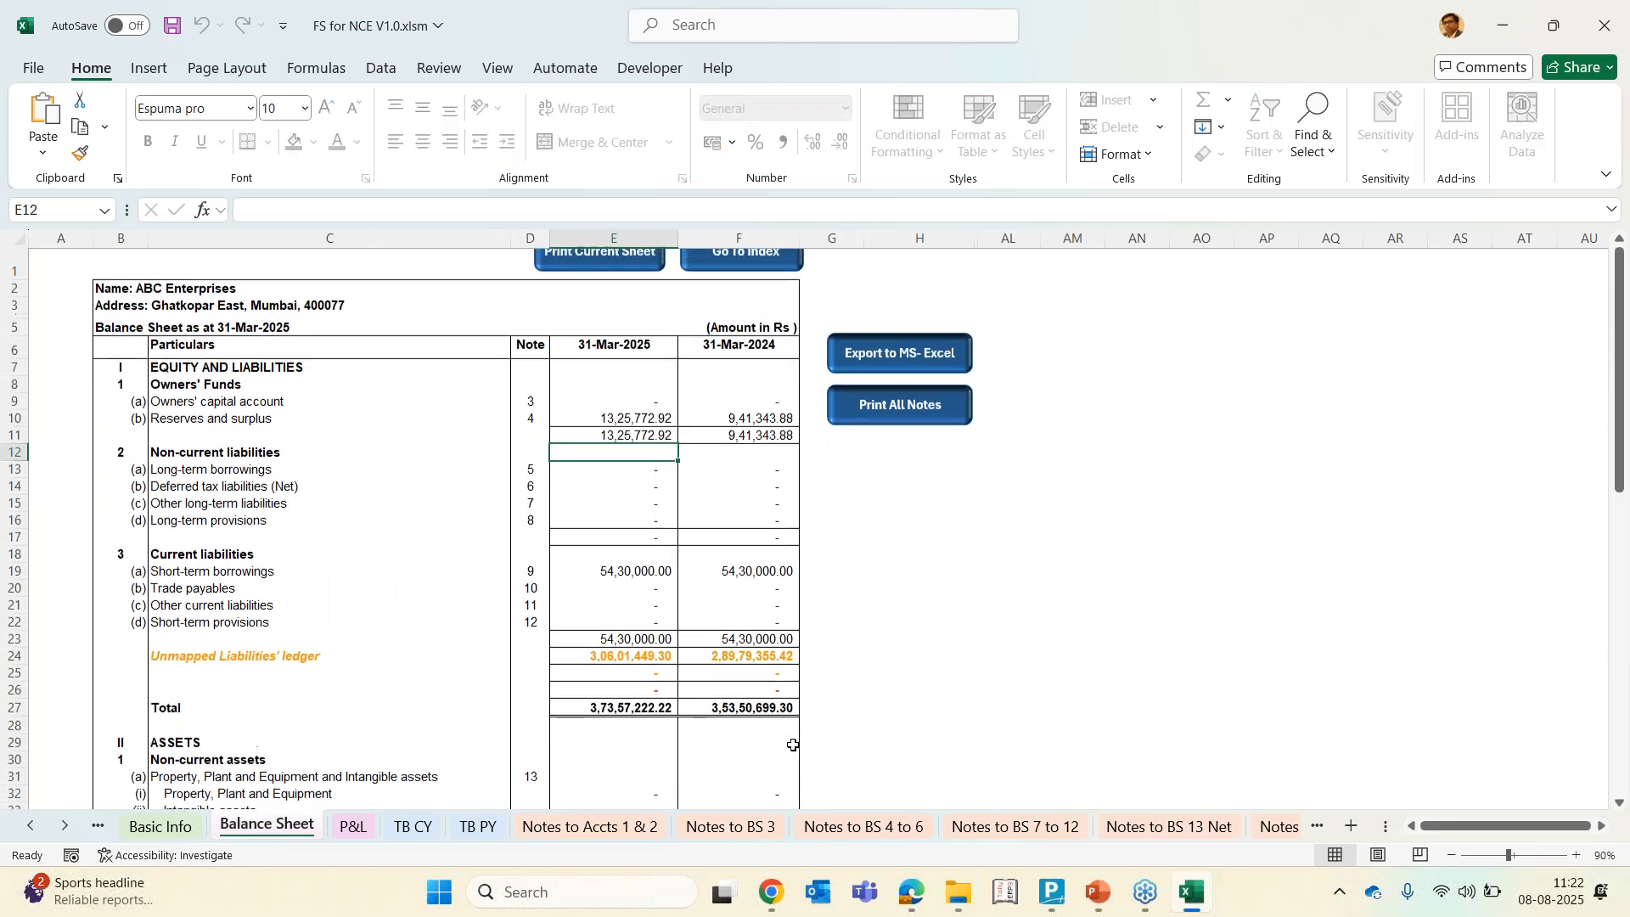
pyautogui.scroll(1, 793, 745)
pyautogui.scroll(-6, 310, 504)
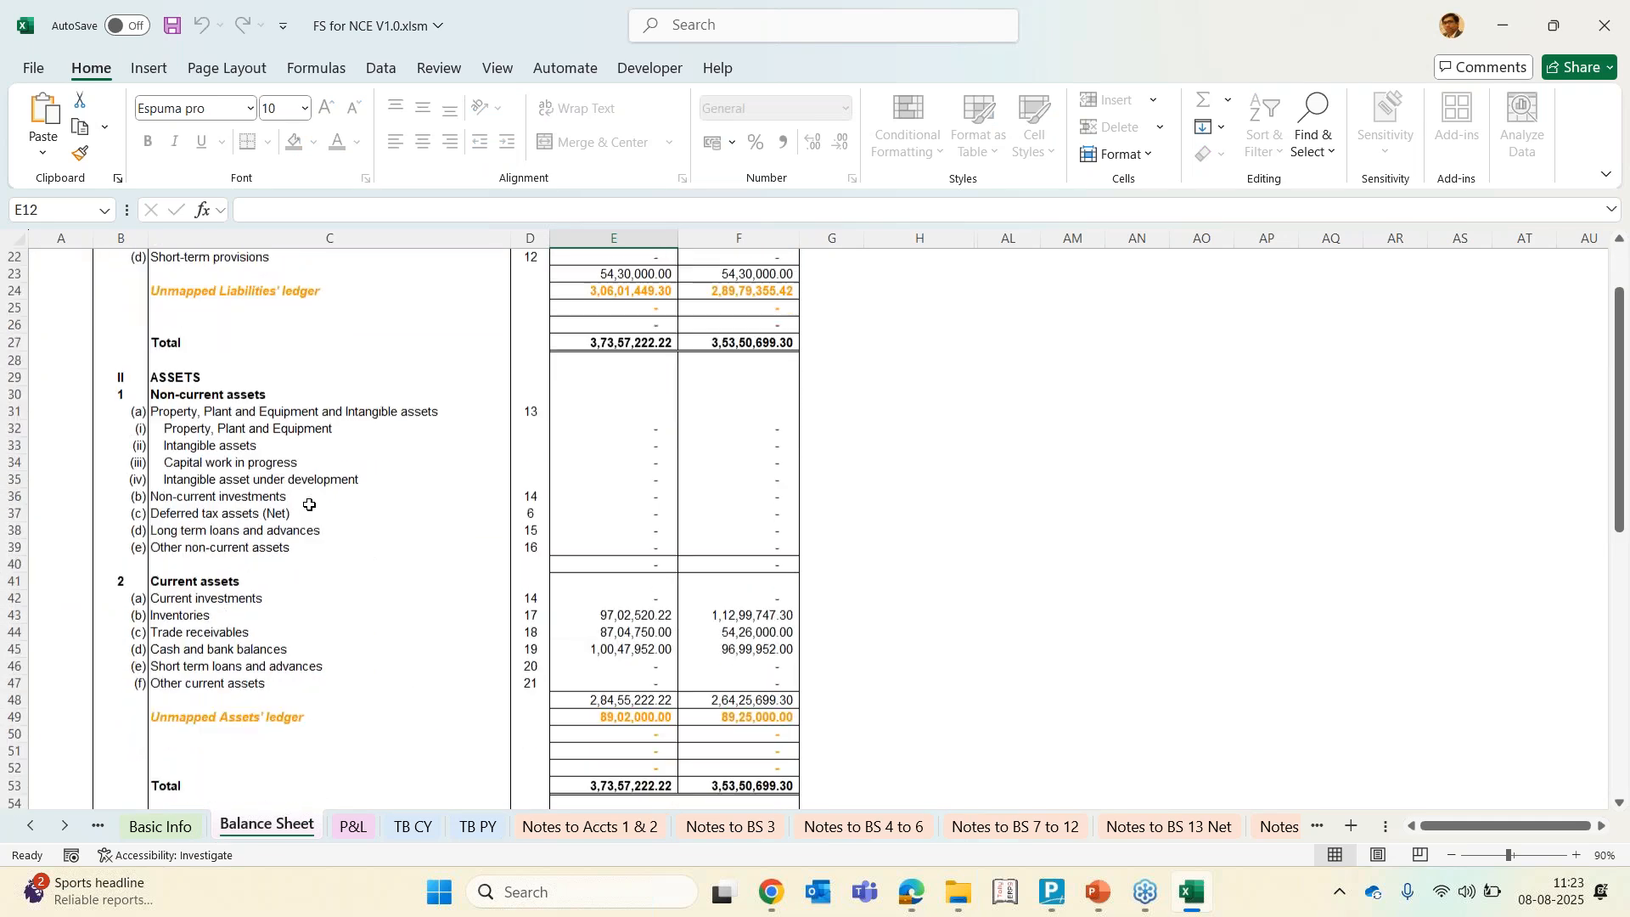
pyautogui.scroll(-3, 309, 505)
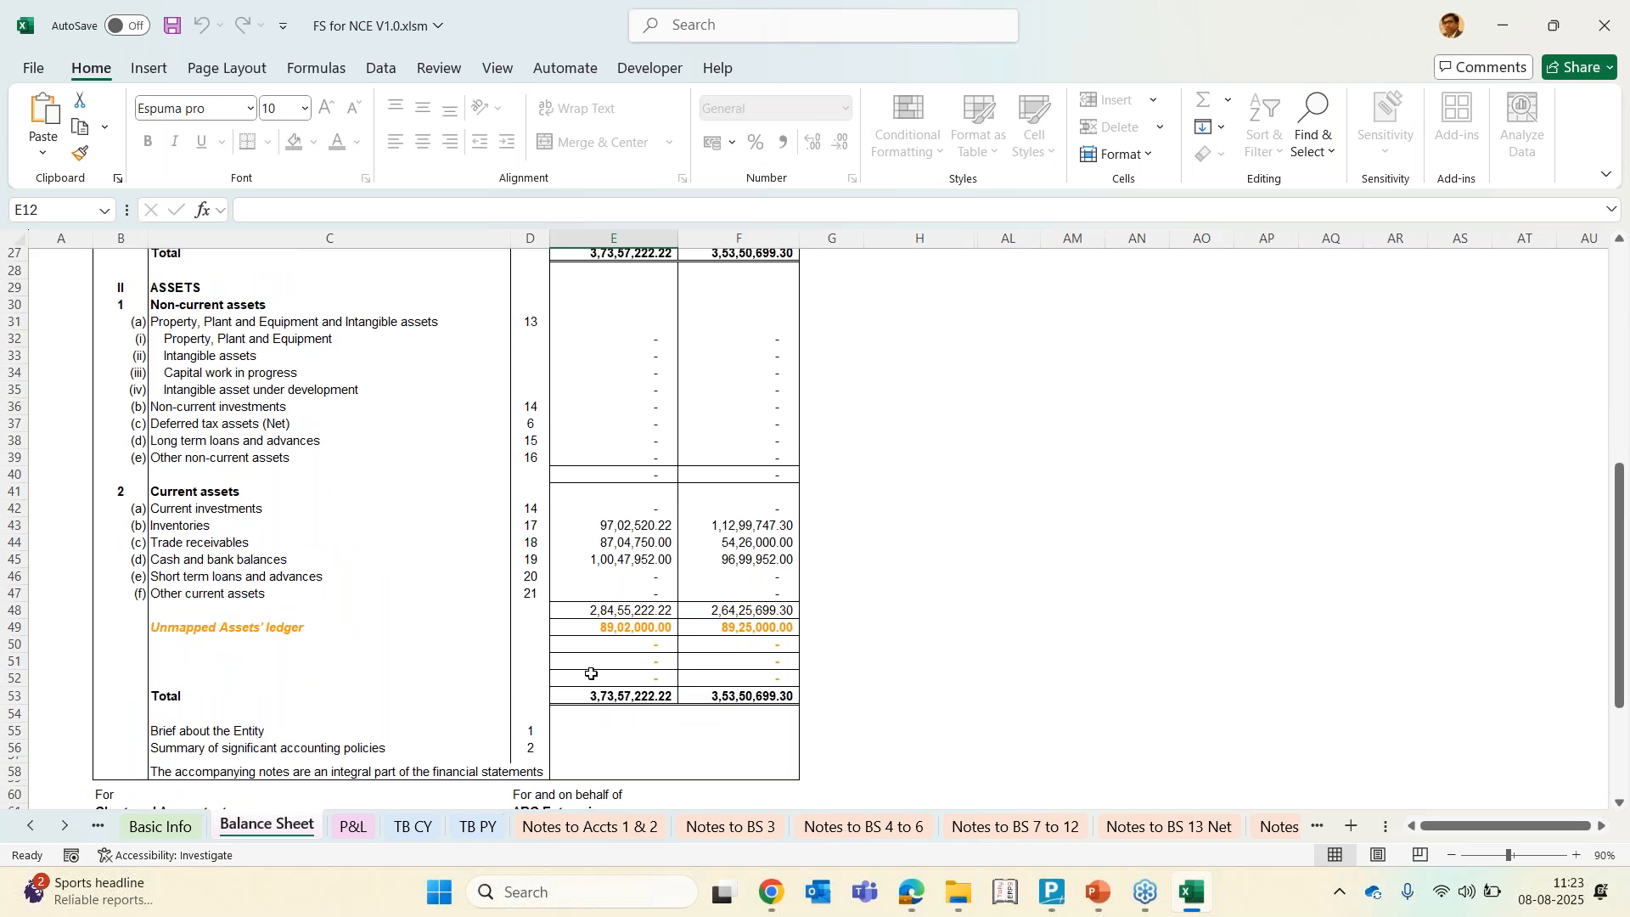
pyautogui.scroll(-7, 592, 673)
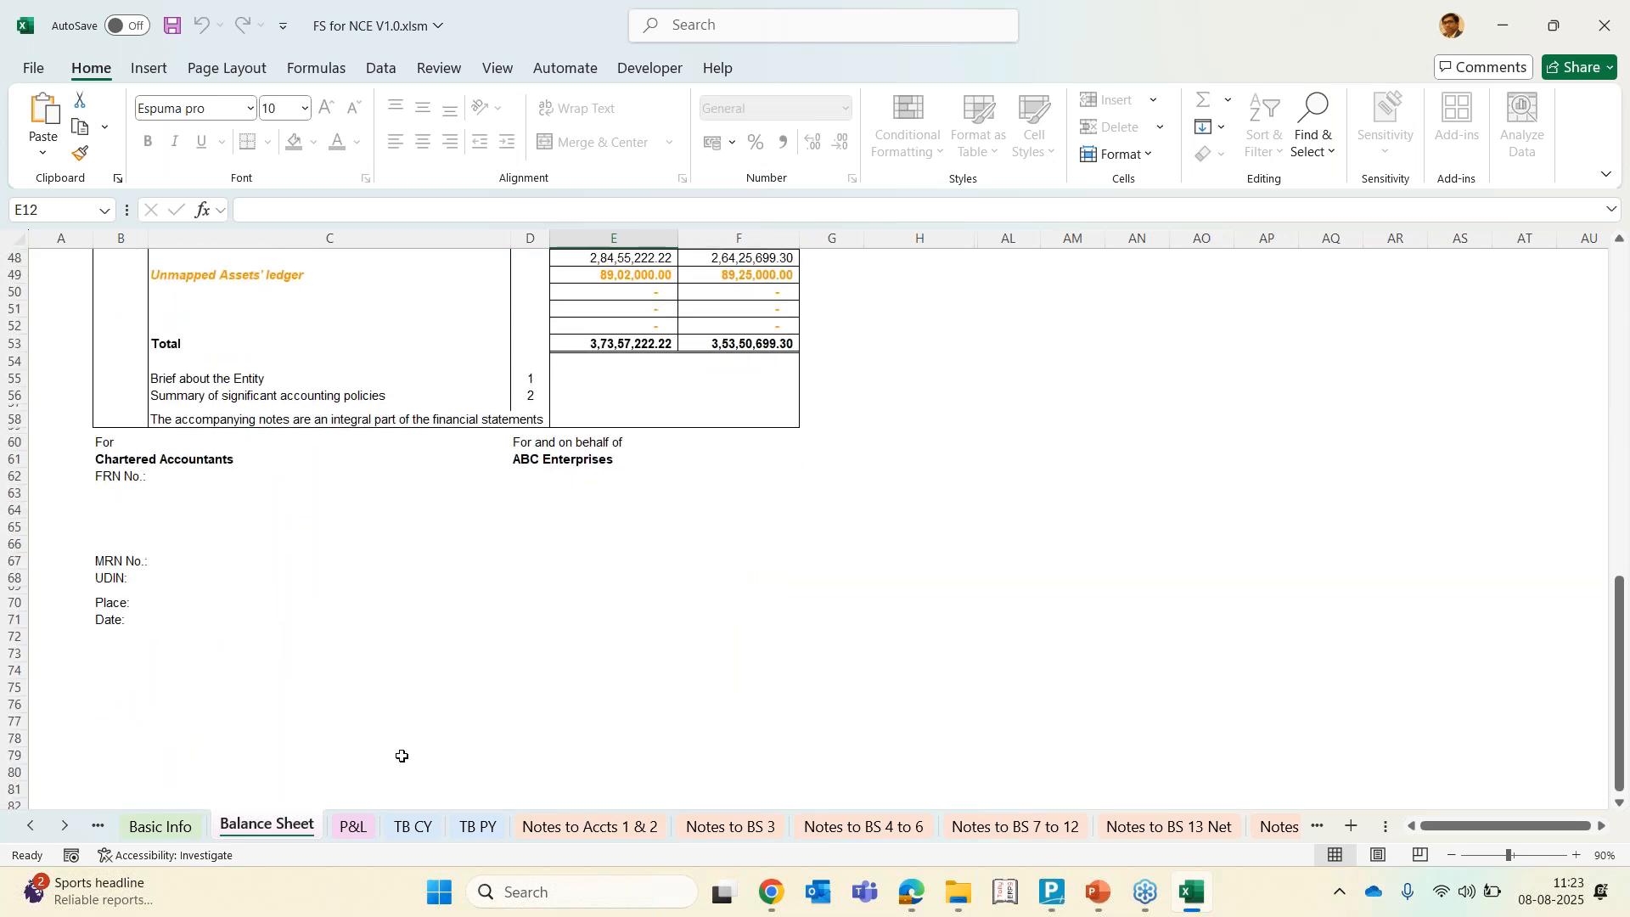
# Review the signatory and audit firm details section of the Basic Info sheet
pyautogui.click(161, 827)
pyautogui.scroll(-4, 423, 723)
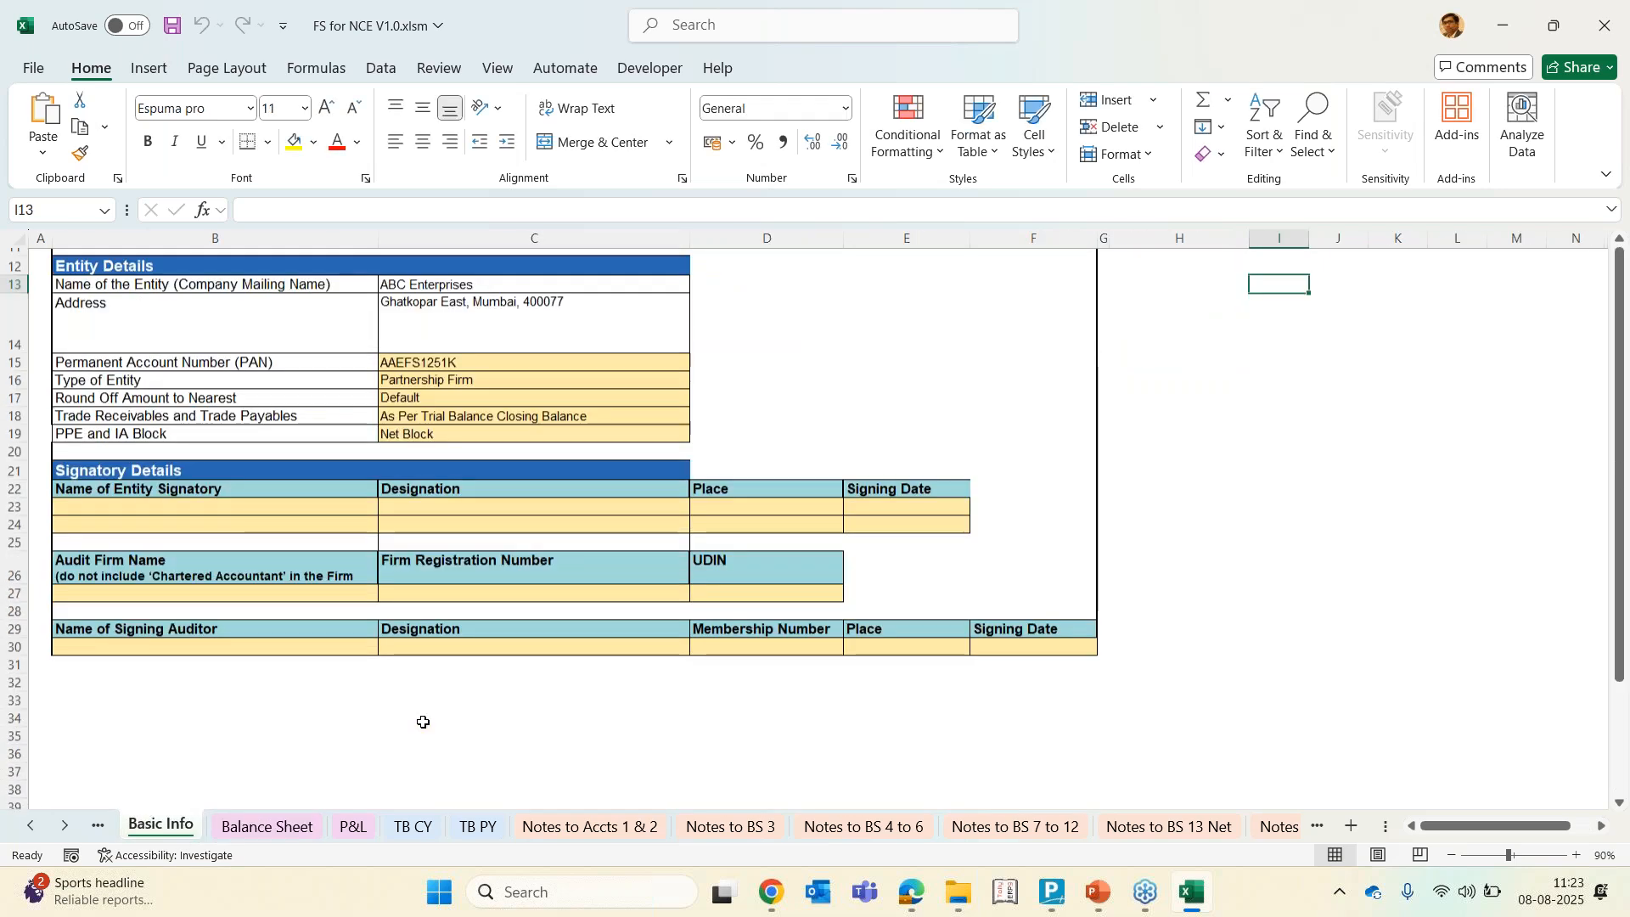
pyautogui.click(83, 432)
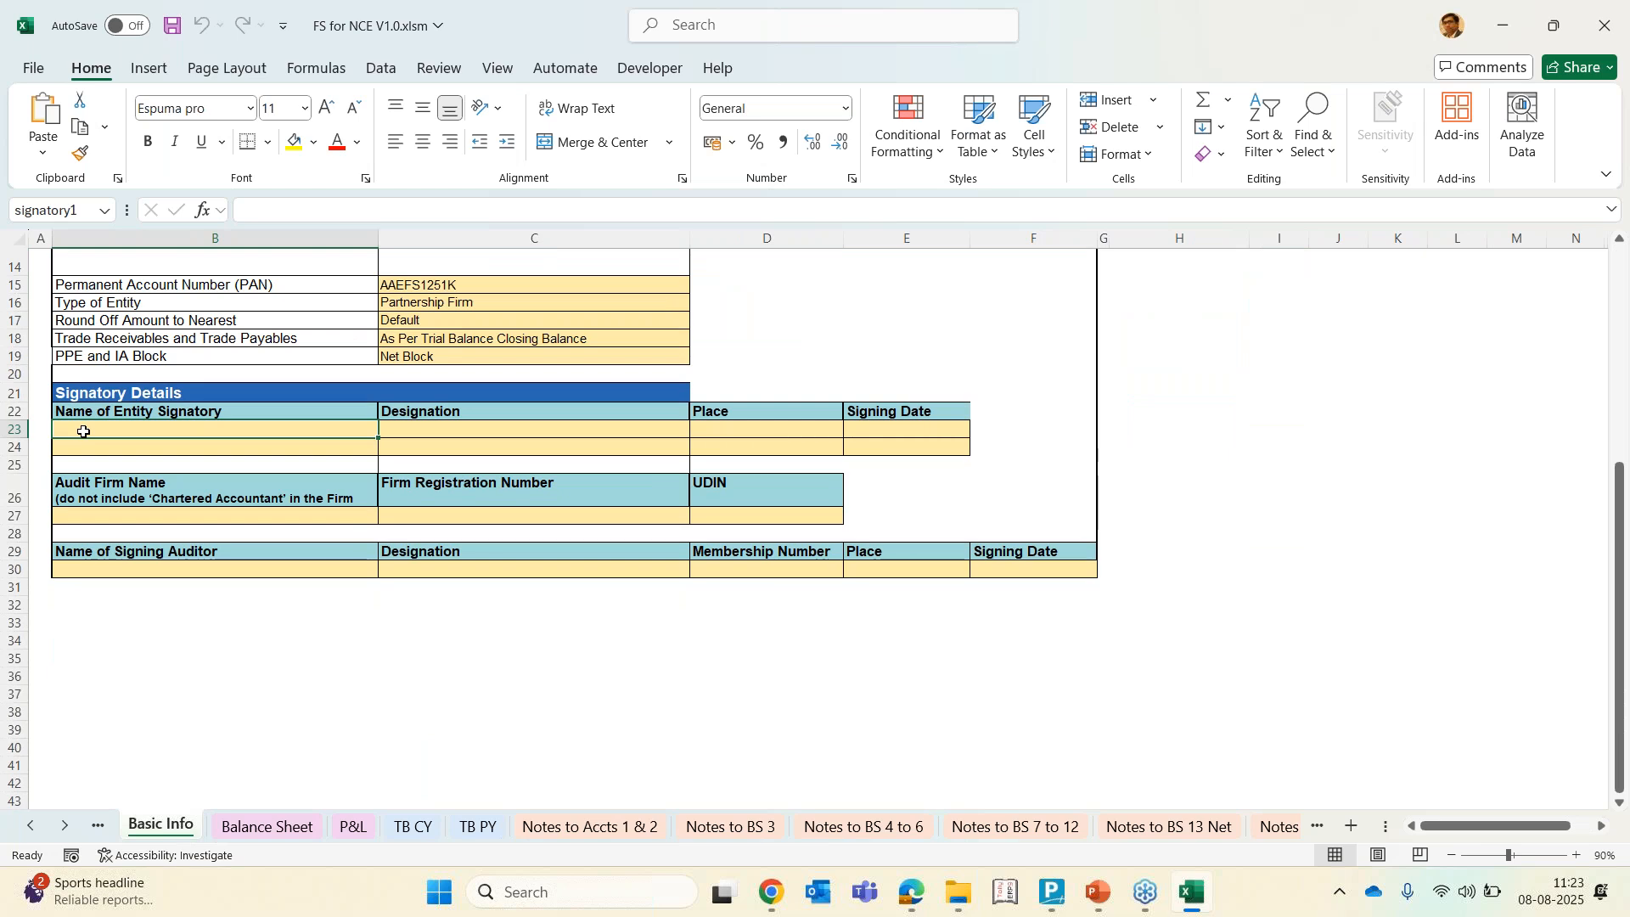
# Review the Statement of Profit and Loss down to the profit for the year
pyautogui.click(271, 828)
pyautogui.scroll(10, 473, 510)
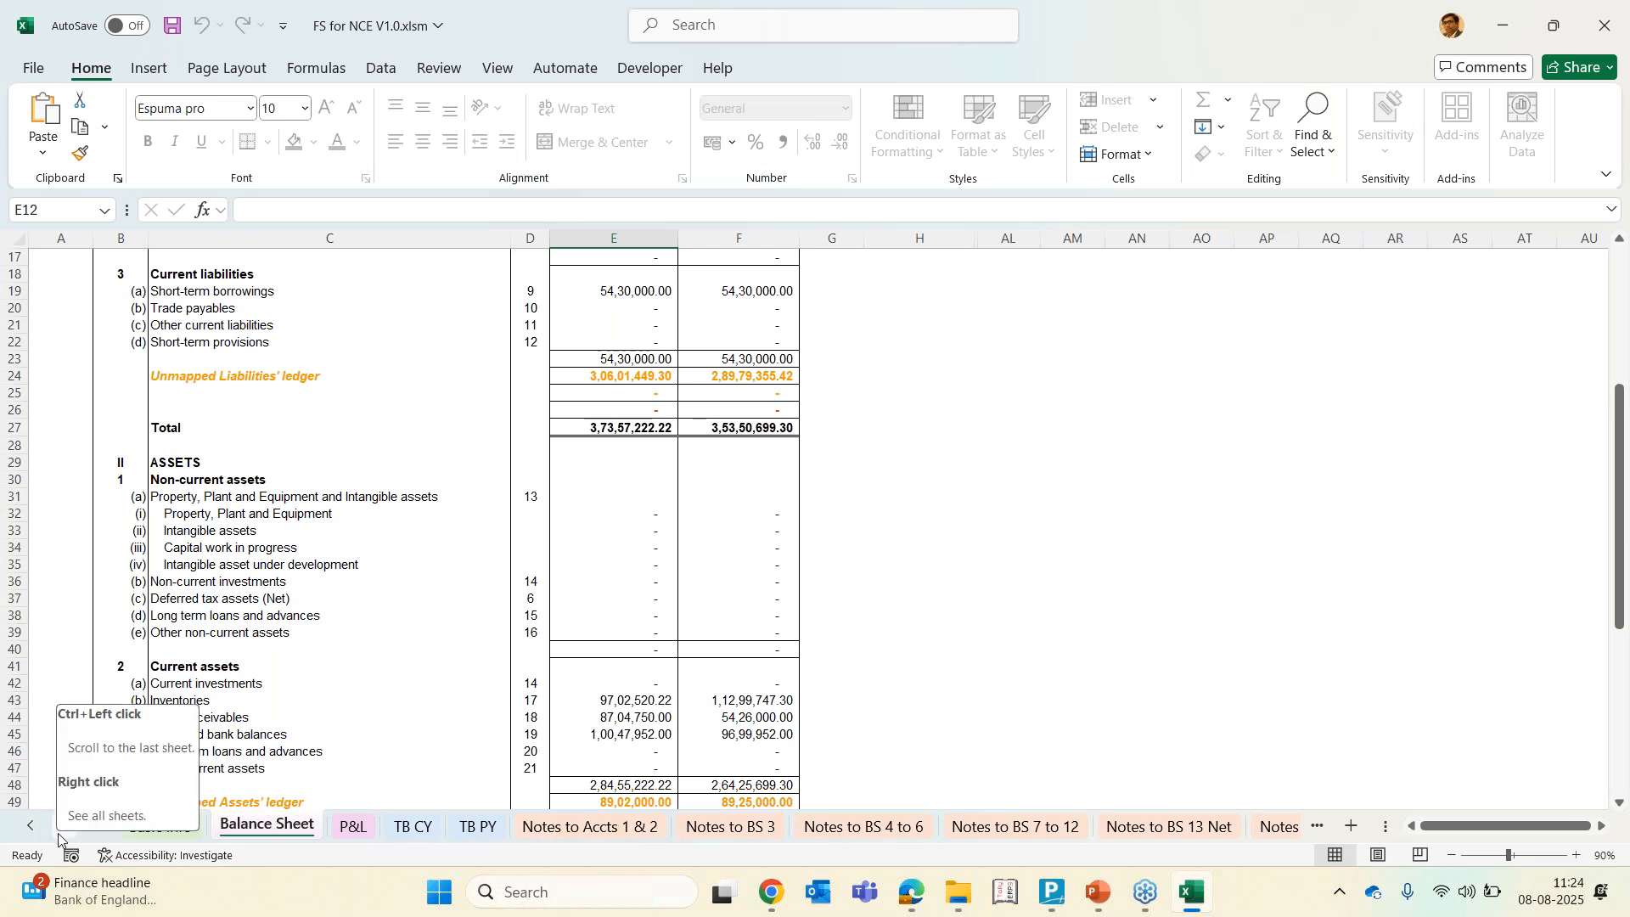
pyautogui.moveTo(57, 839); pyautogui.dragTo(33, 837)
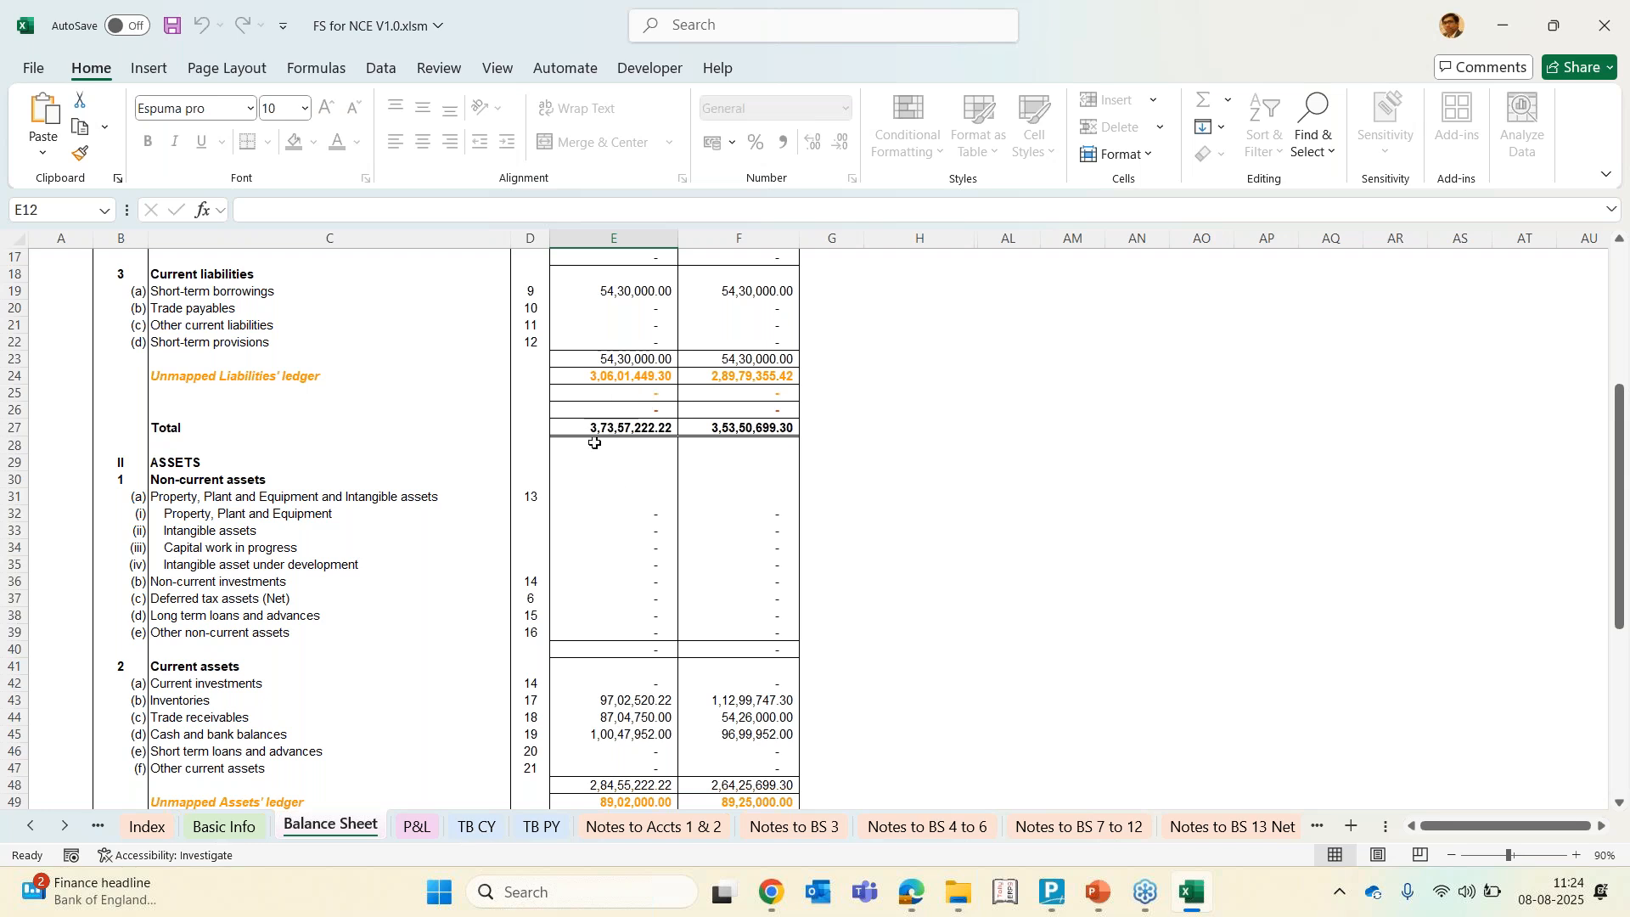
pyautogui.click(419, 828)
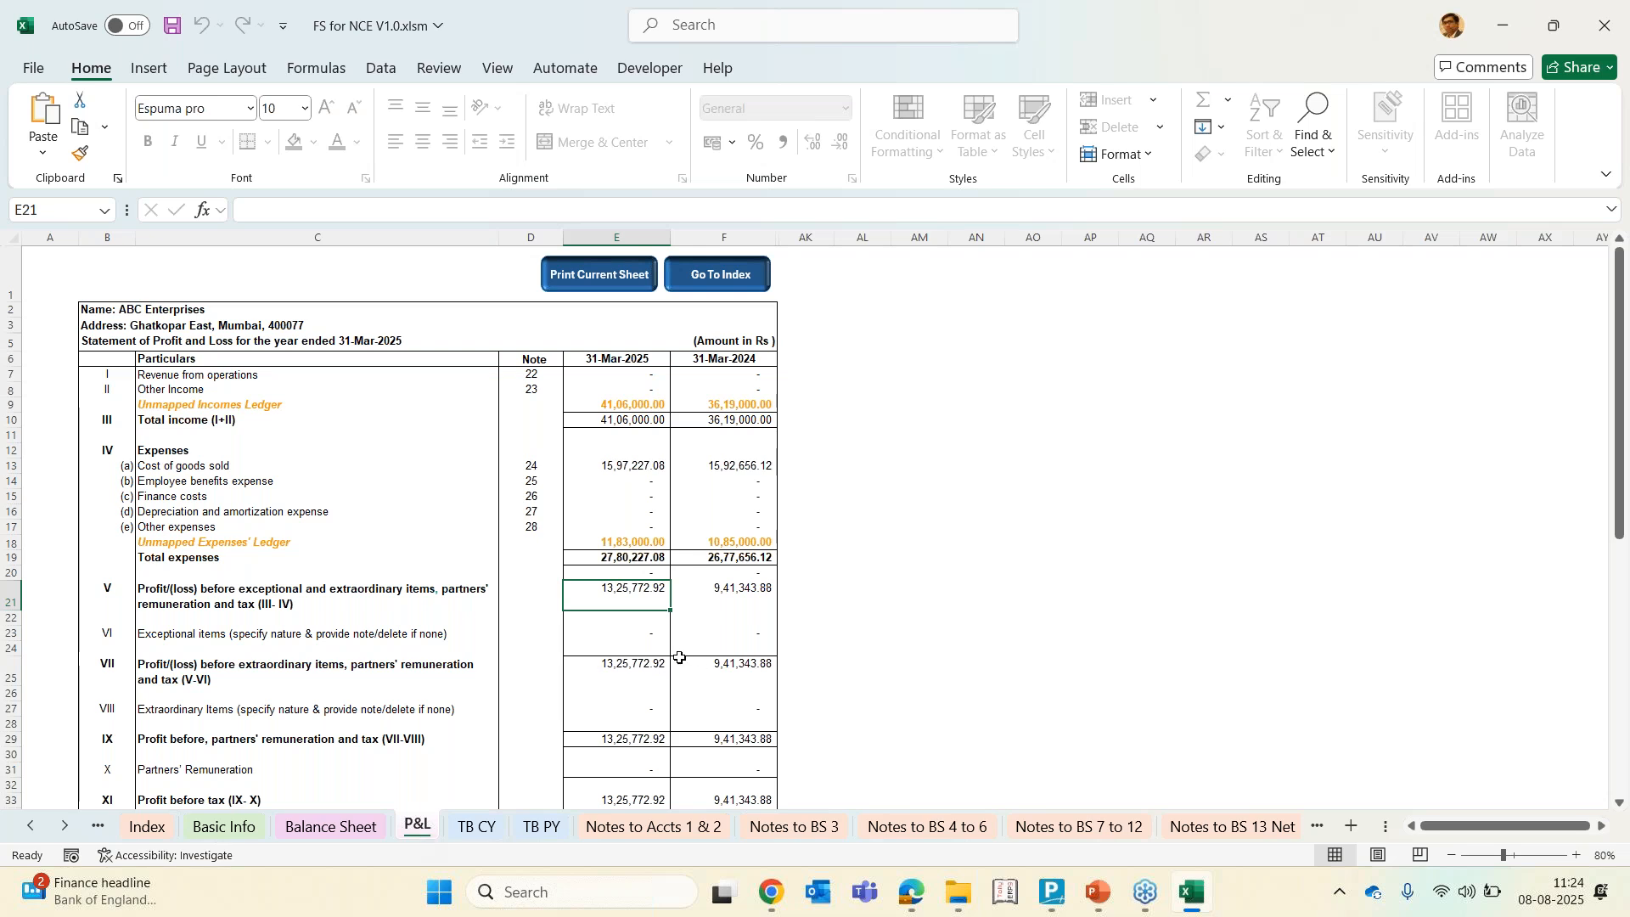
pyautogui.scroll(-8, 679, 656)
pyautogui.click(615, 569)
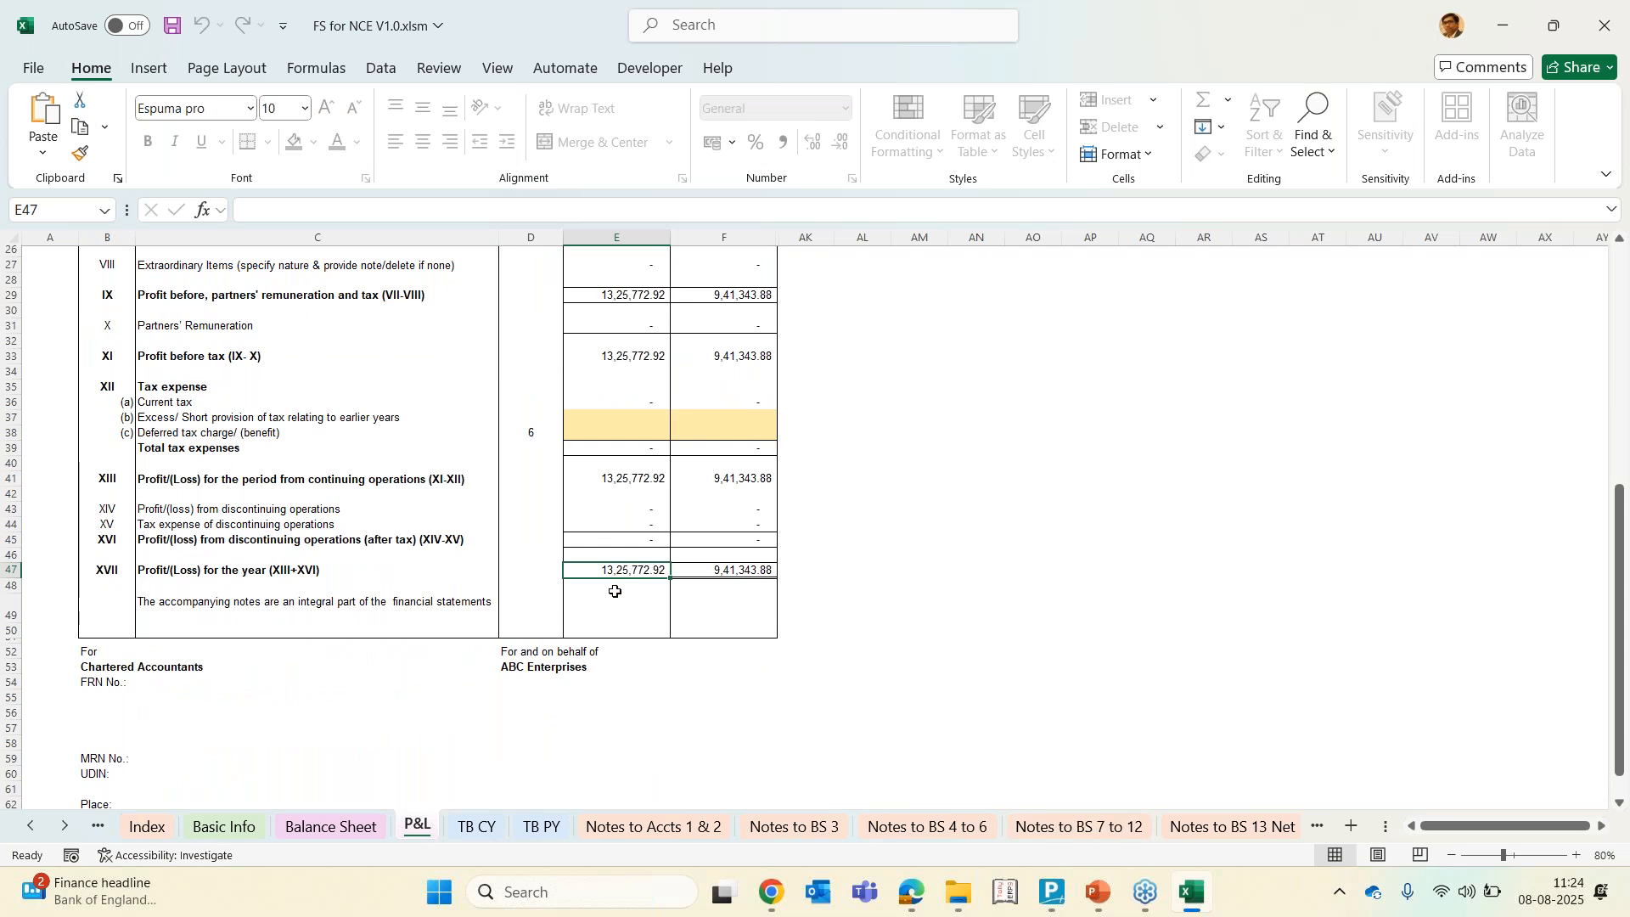
# Switch to TallyPrime to check the Profit & Loss A/c figures from its Balance Sheet, then return to the workbook
pyautogui.click(1058, 912)
pyautogui.press('Down')
pyautogui.press('Left')
pyautogui.press('Down')
pyautogui.press('Down')
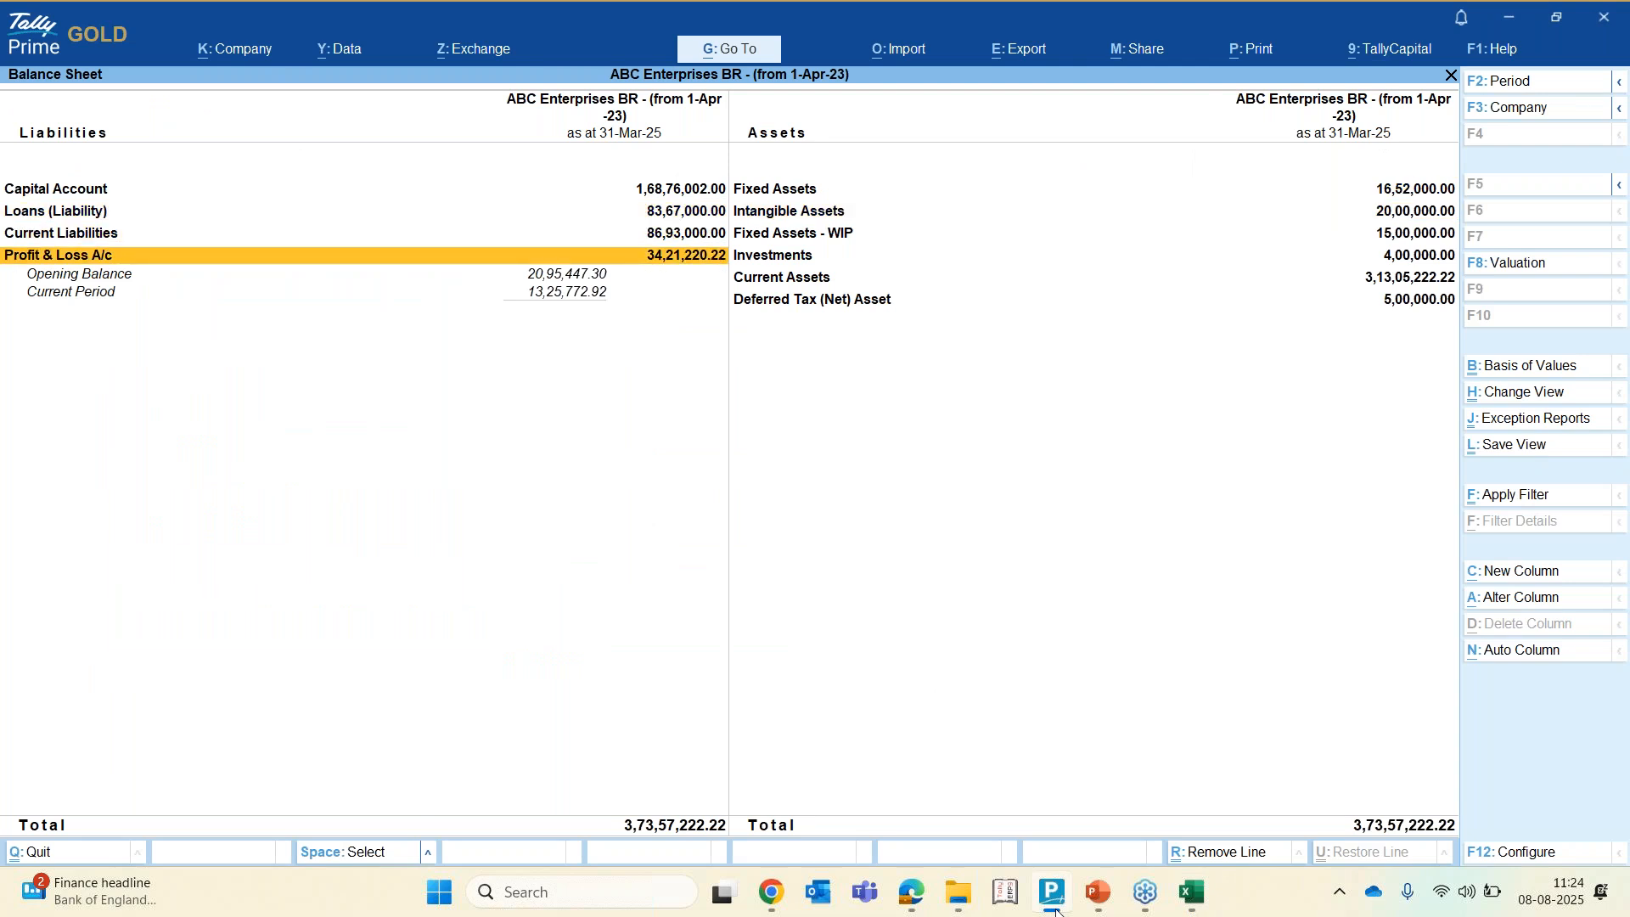
pyautogui.press('Return')
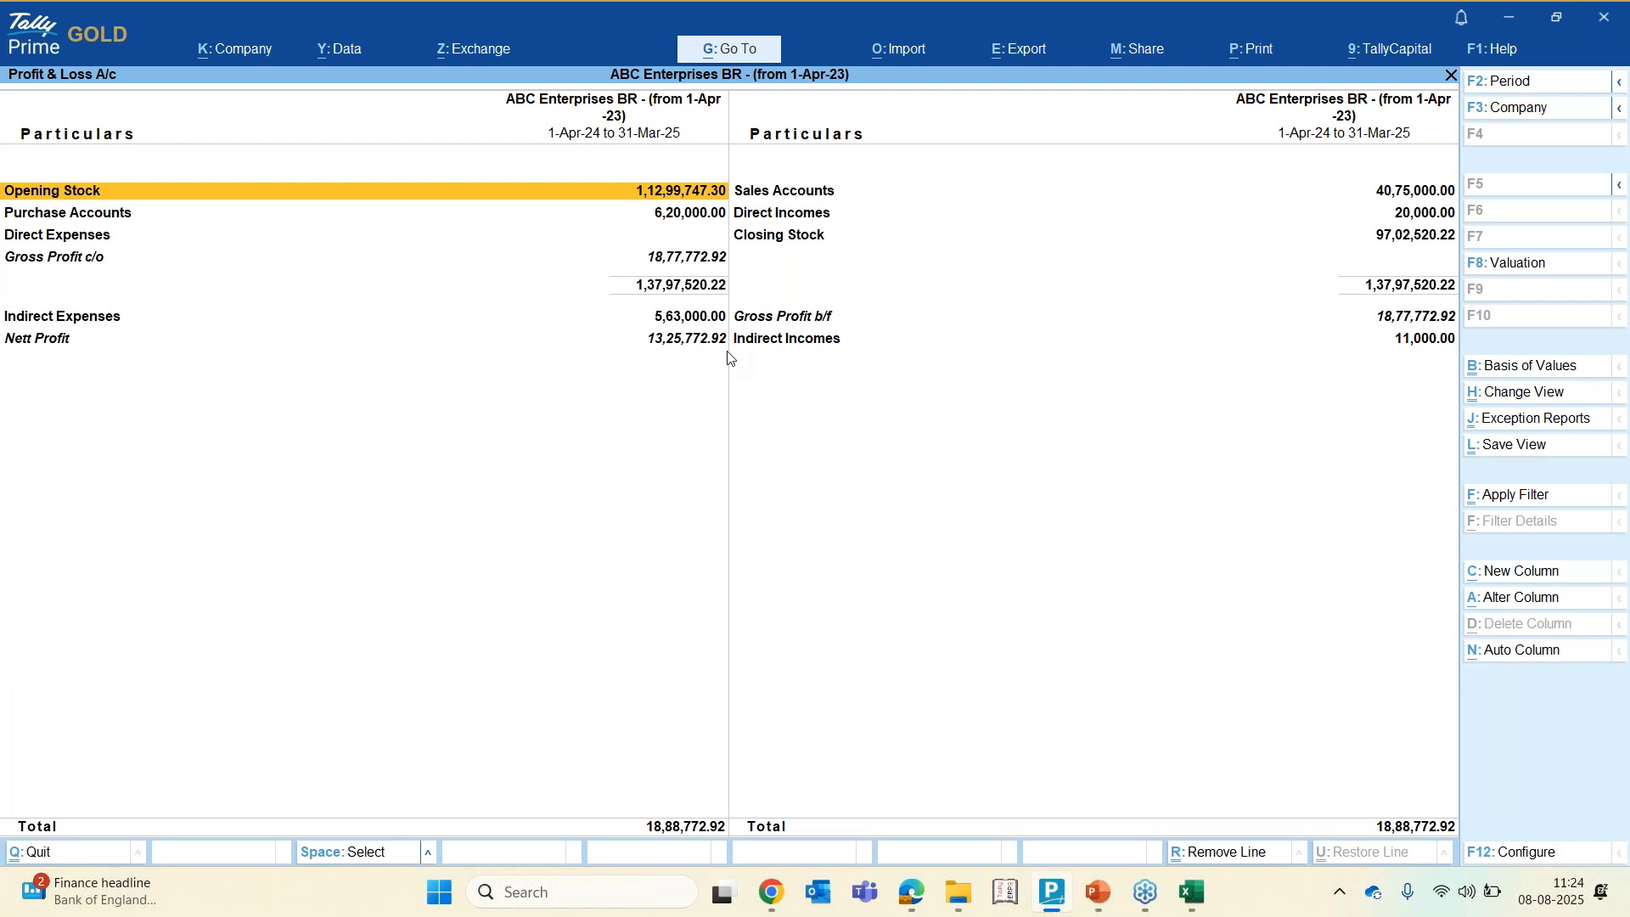
pyautogui.press('Escape')
pyautogui.hotkey('alt', 'Tab')
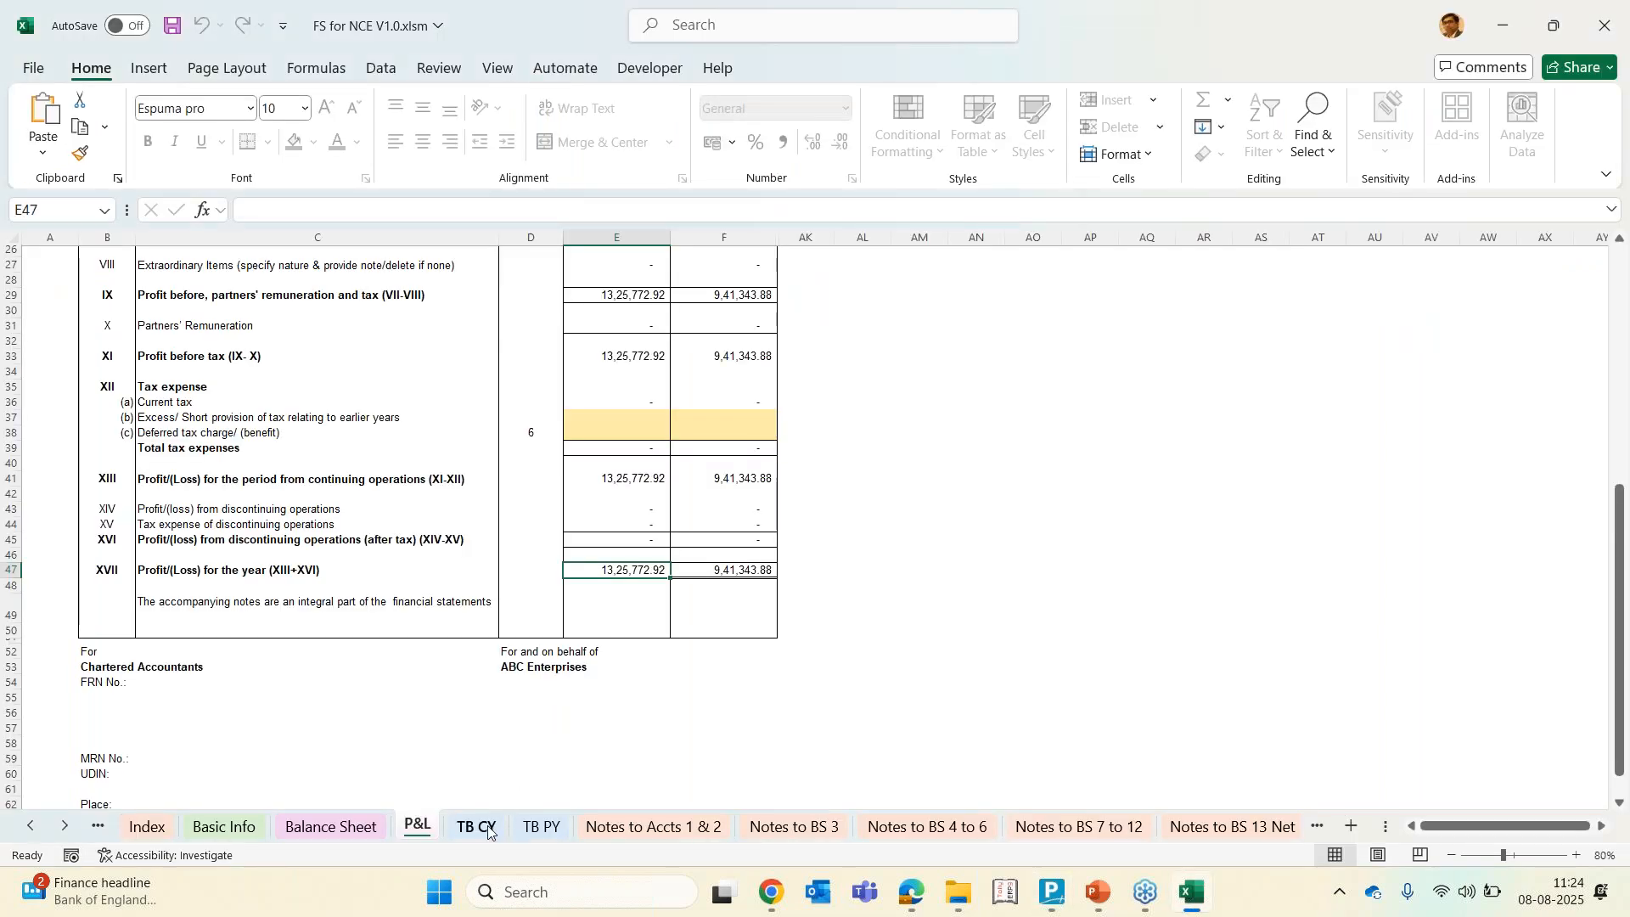
# Examine the TB CY sheet's debit and credit totals, difference cell and Non-Current bifurcation filter
pyautogui.click(489, 831)
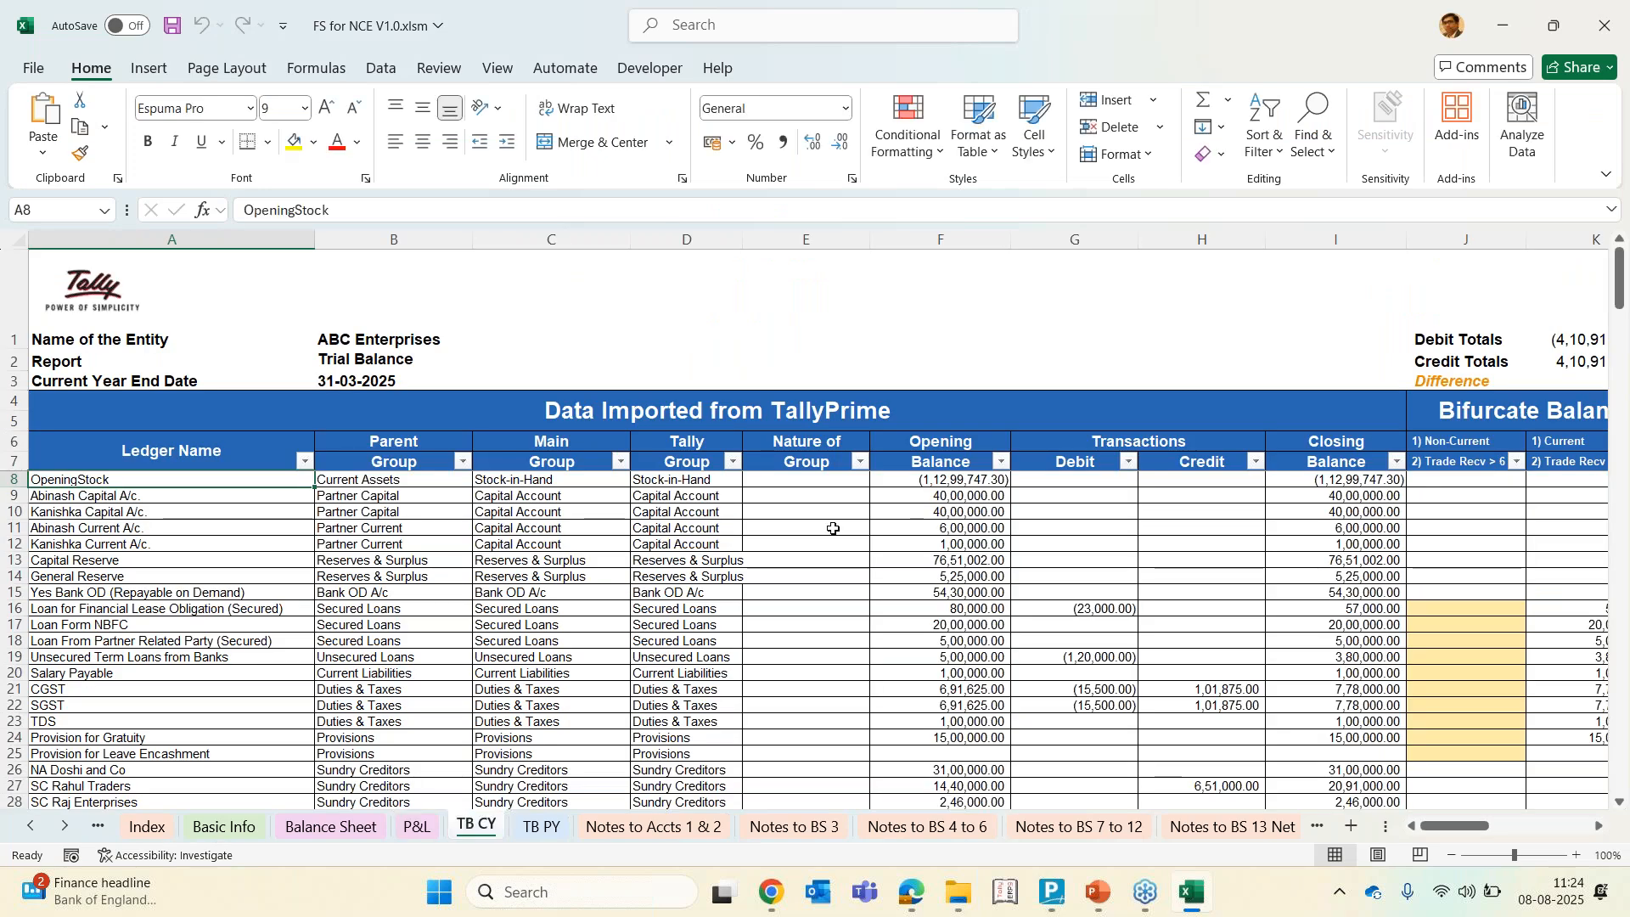
pyautogui.hscroll(5, 833, 528)
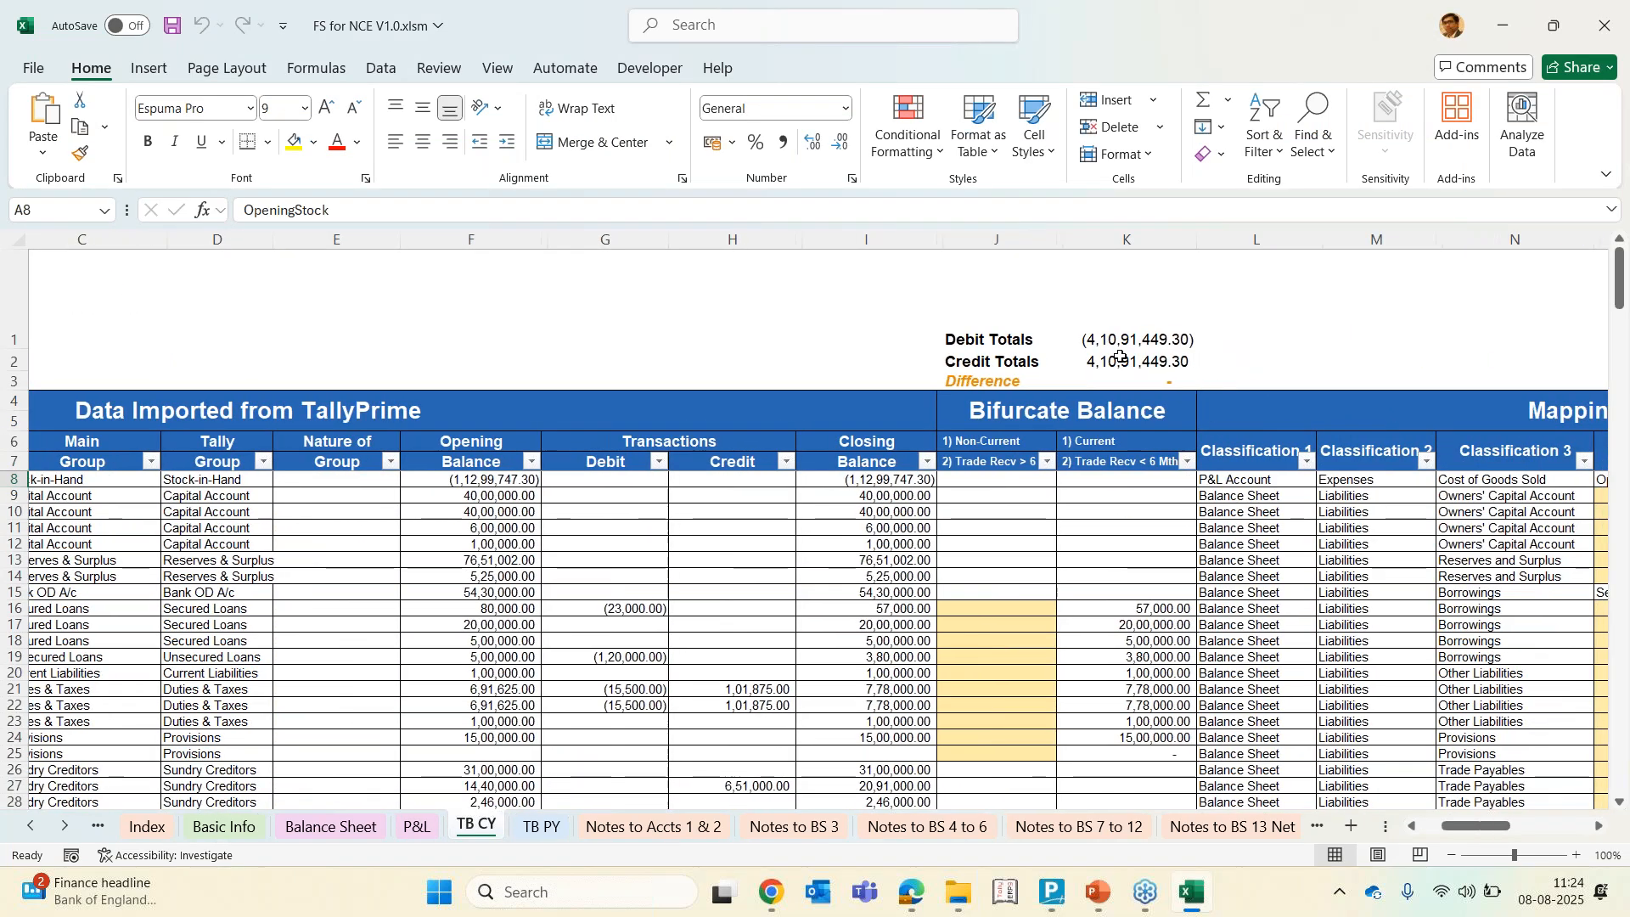
pyautogui.click(1037, 383)
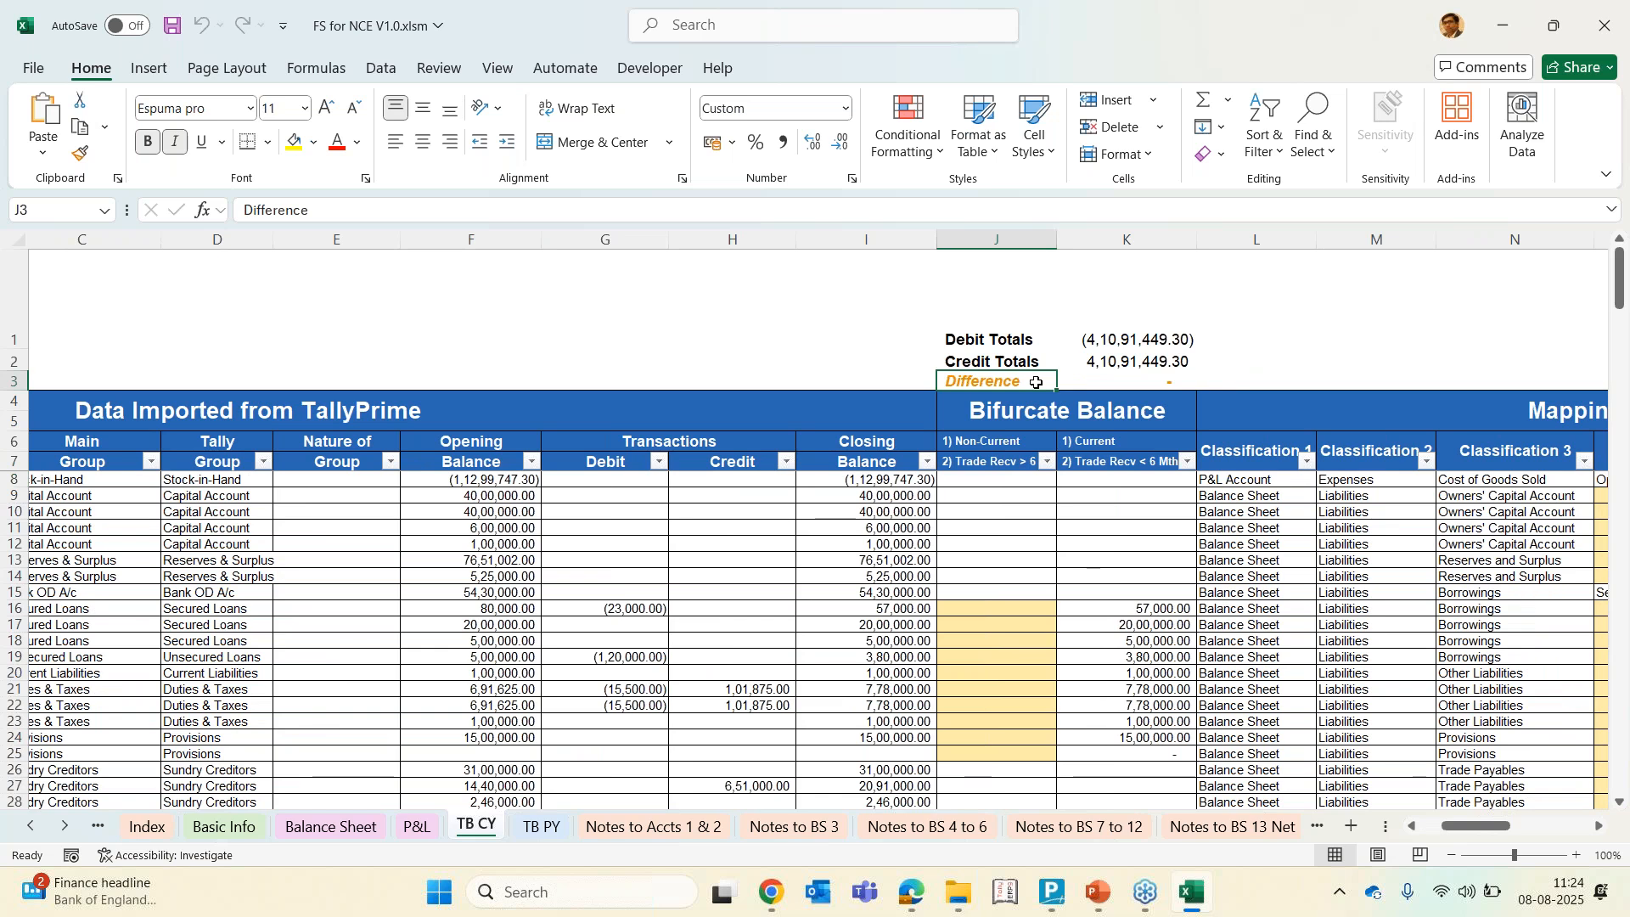
pyautogui.press('Right')
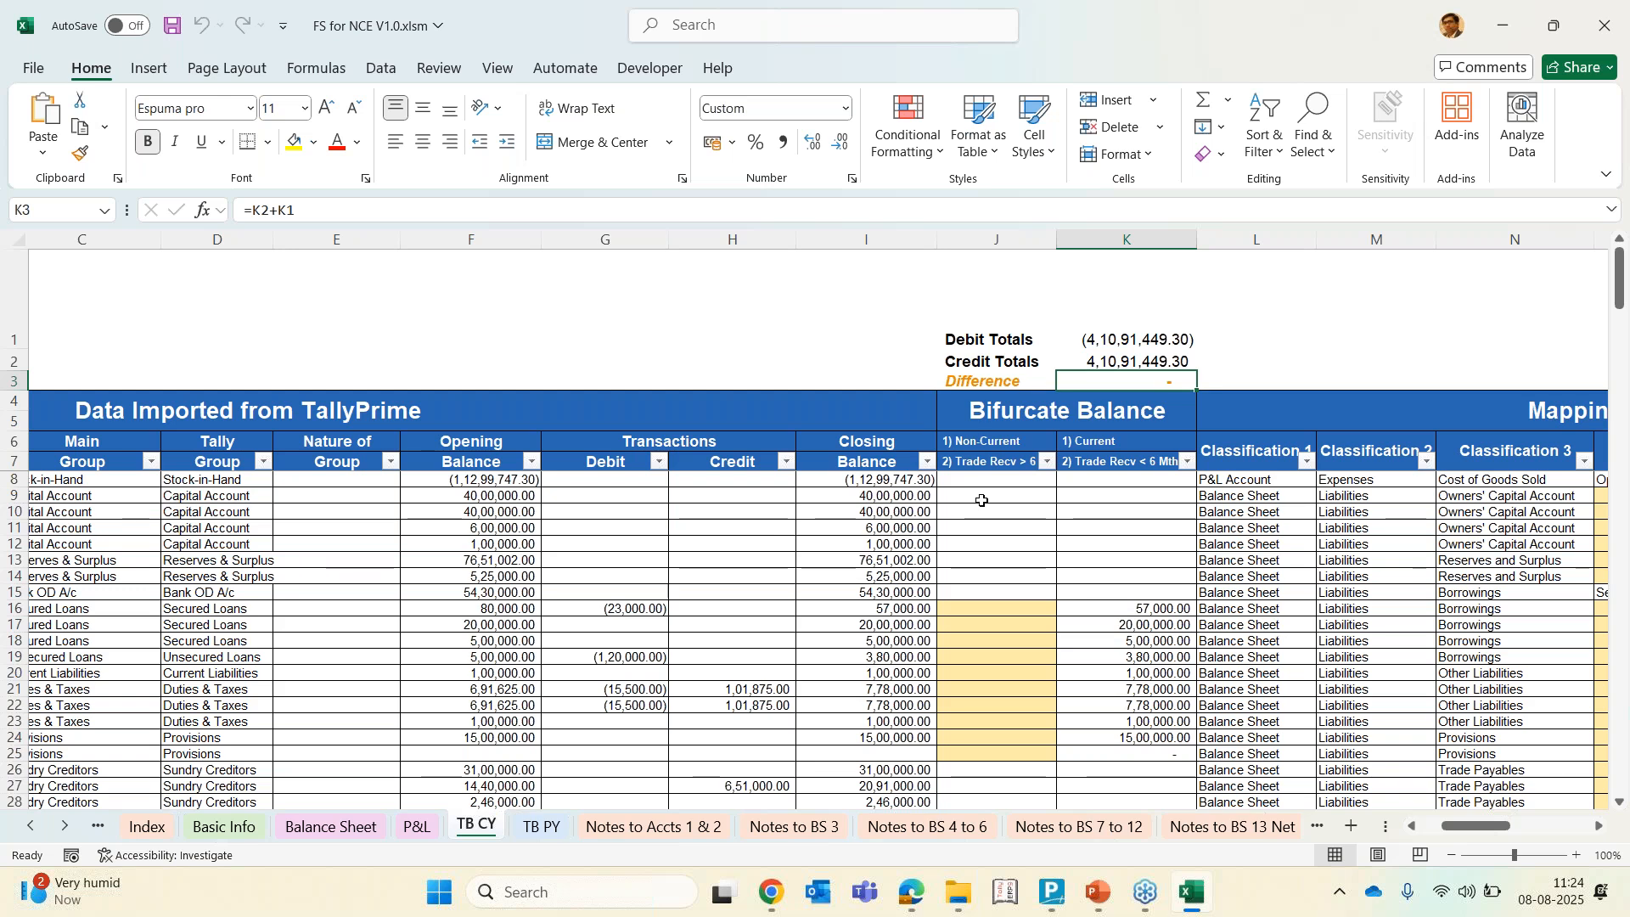
pyautogui.click(1047, 462)
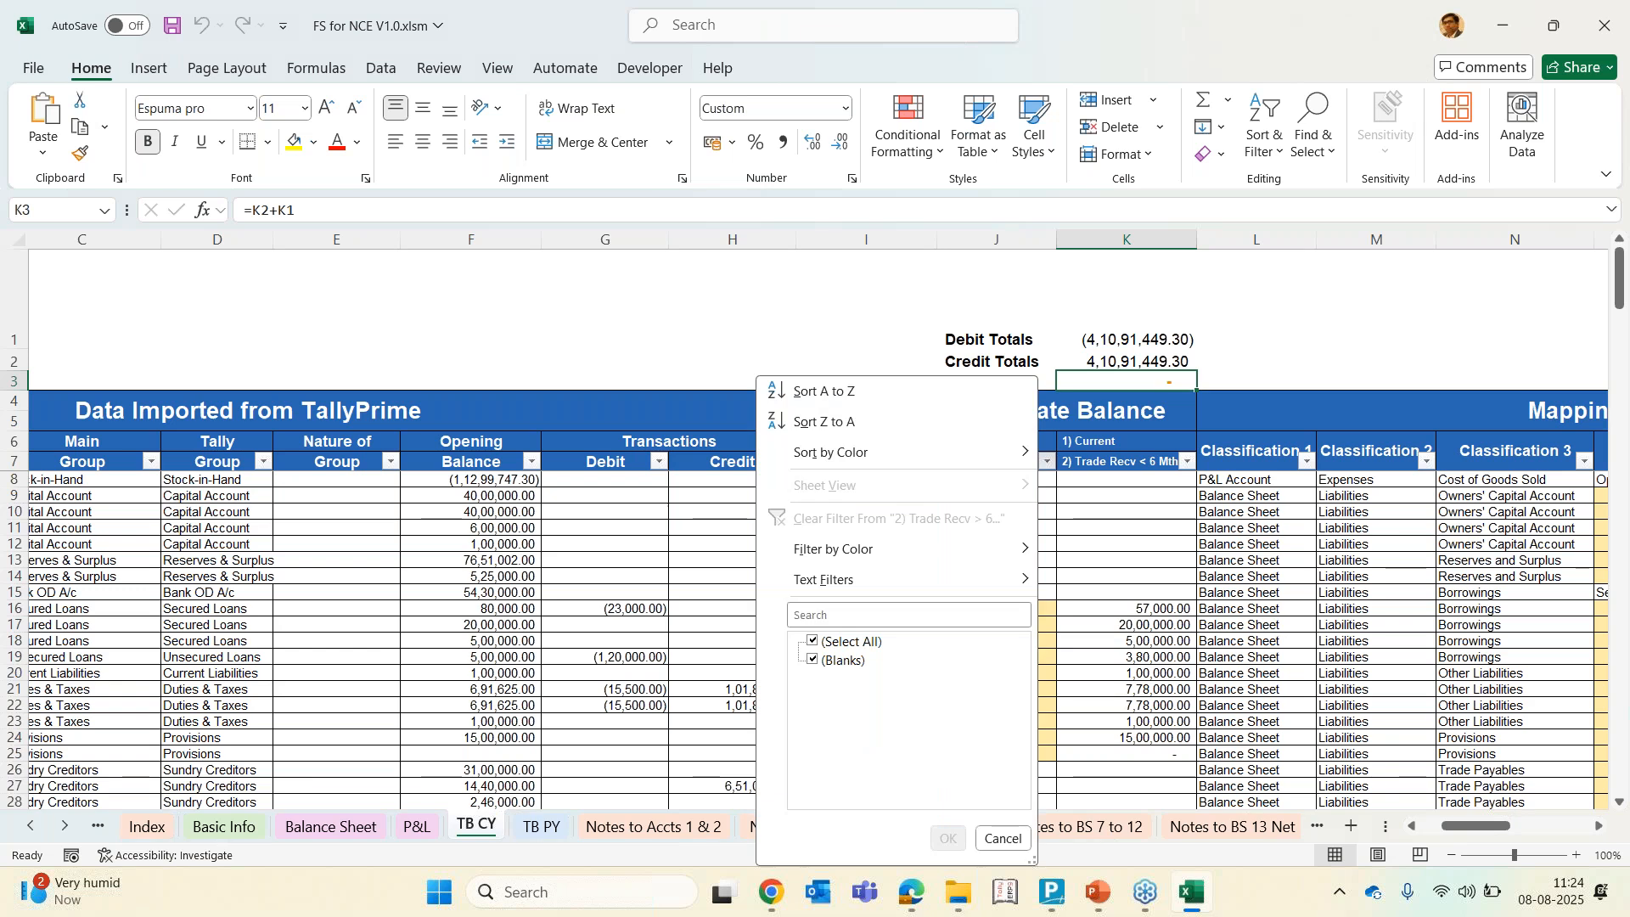
pyautogui.press('Escape')
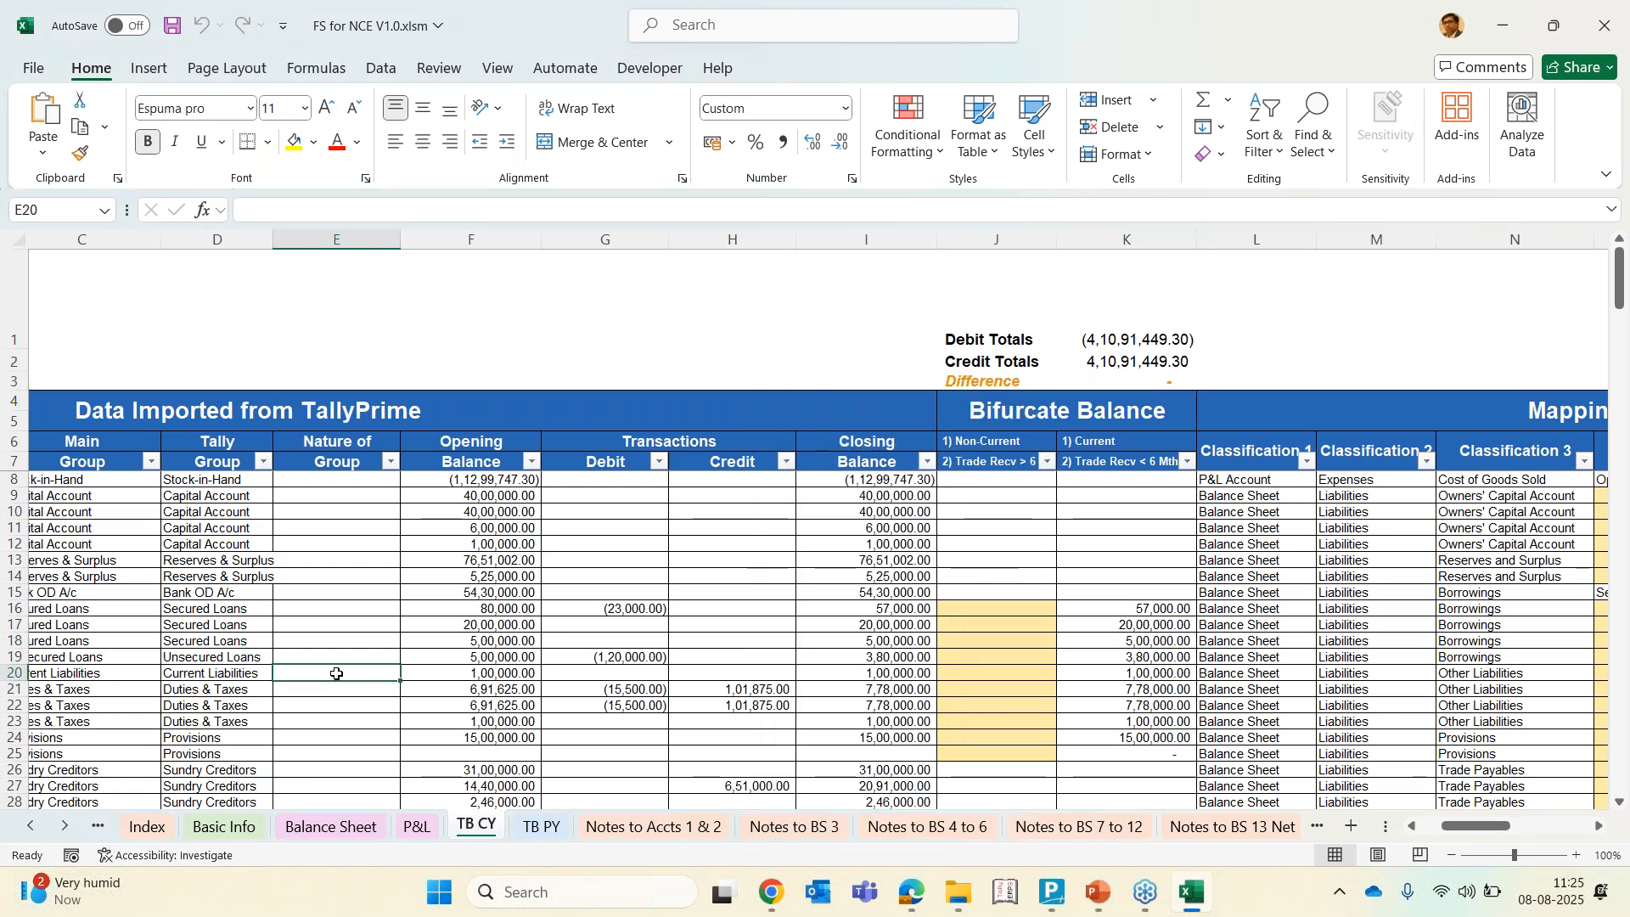
# Scroll through the TB CY ledger rows to the end of the imported list
pyautogui.click(336, 673)
pyautogui.scroll(-8, 336, 673)
pyautogui.scroll(-12, 336, 673)
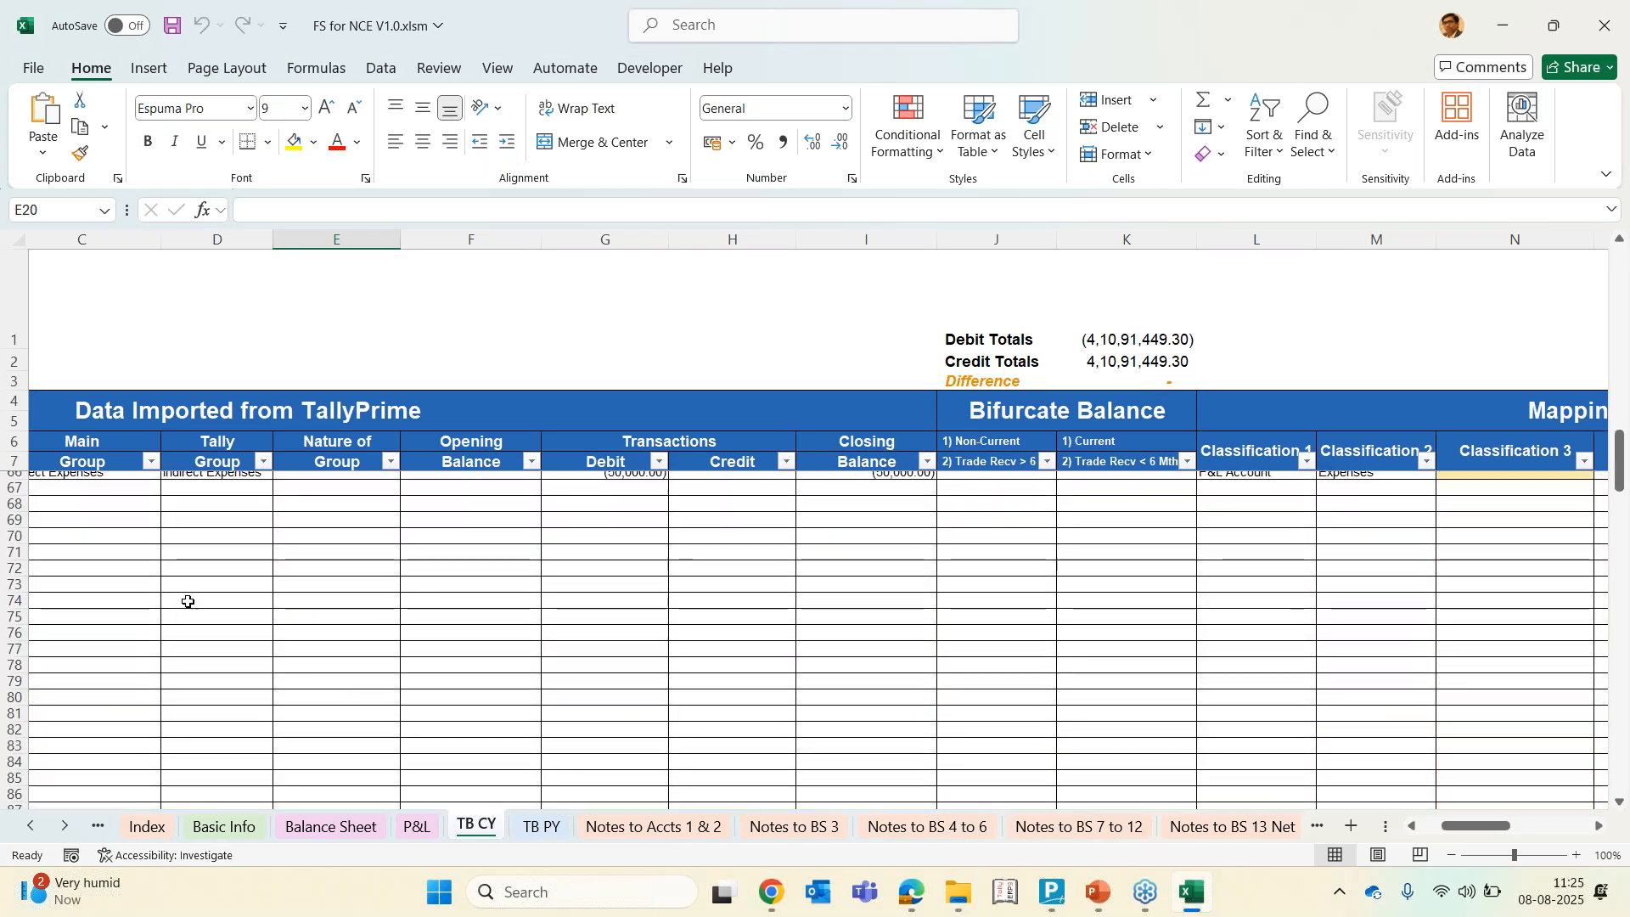
pyautogui.scroll(3, 188, 601)
pyautogui.click(65, 647)
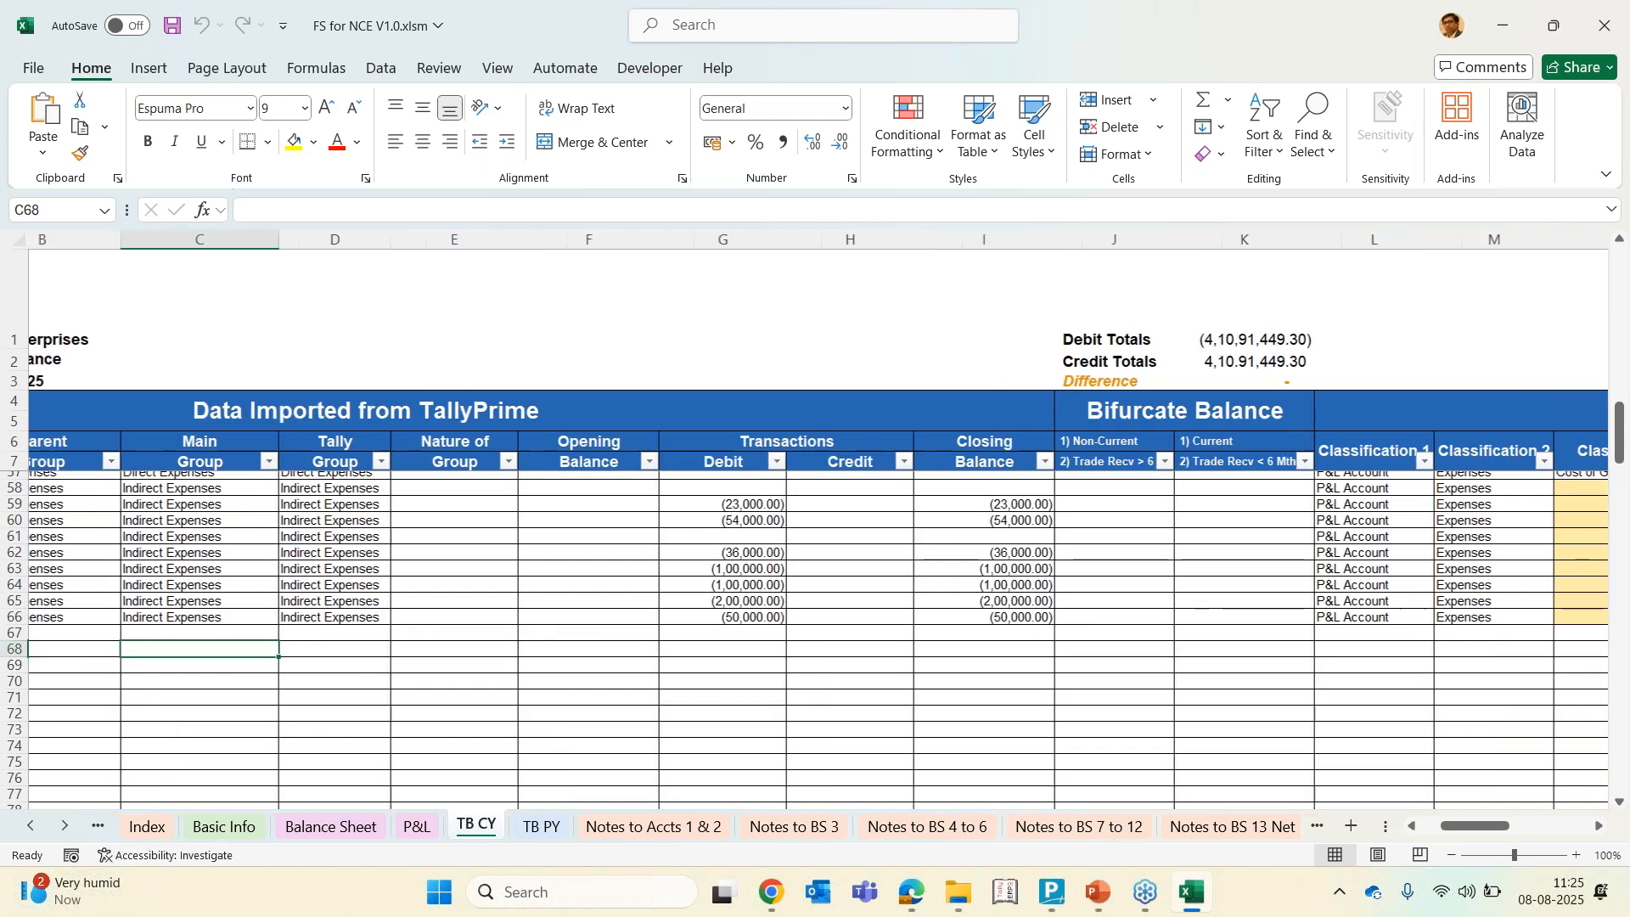
pyautogui.hscroll(-3, 818, 526)
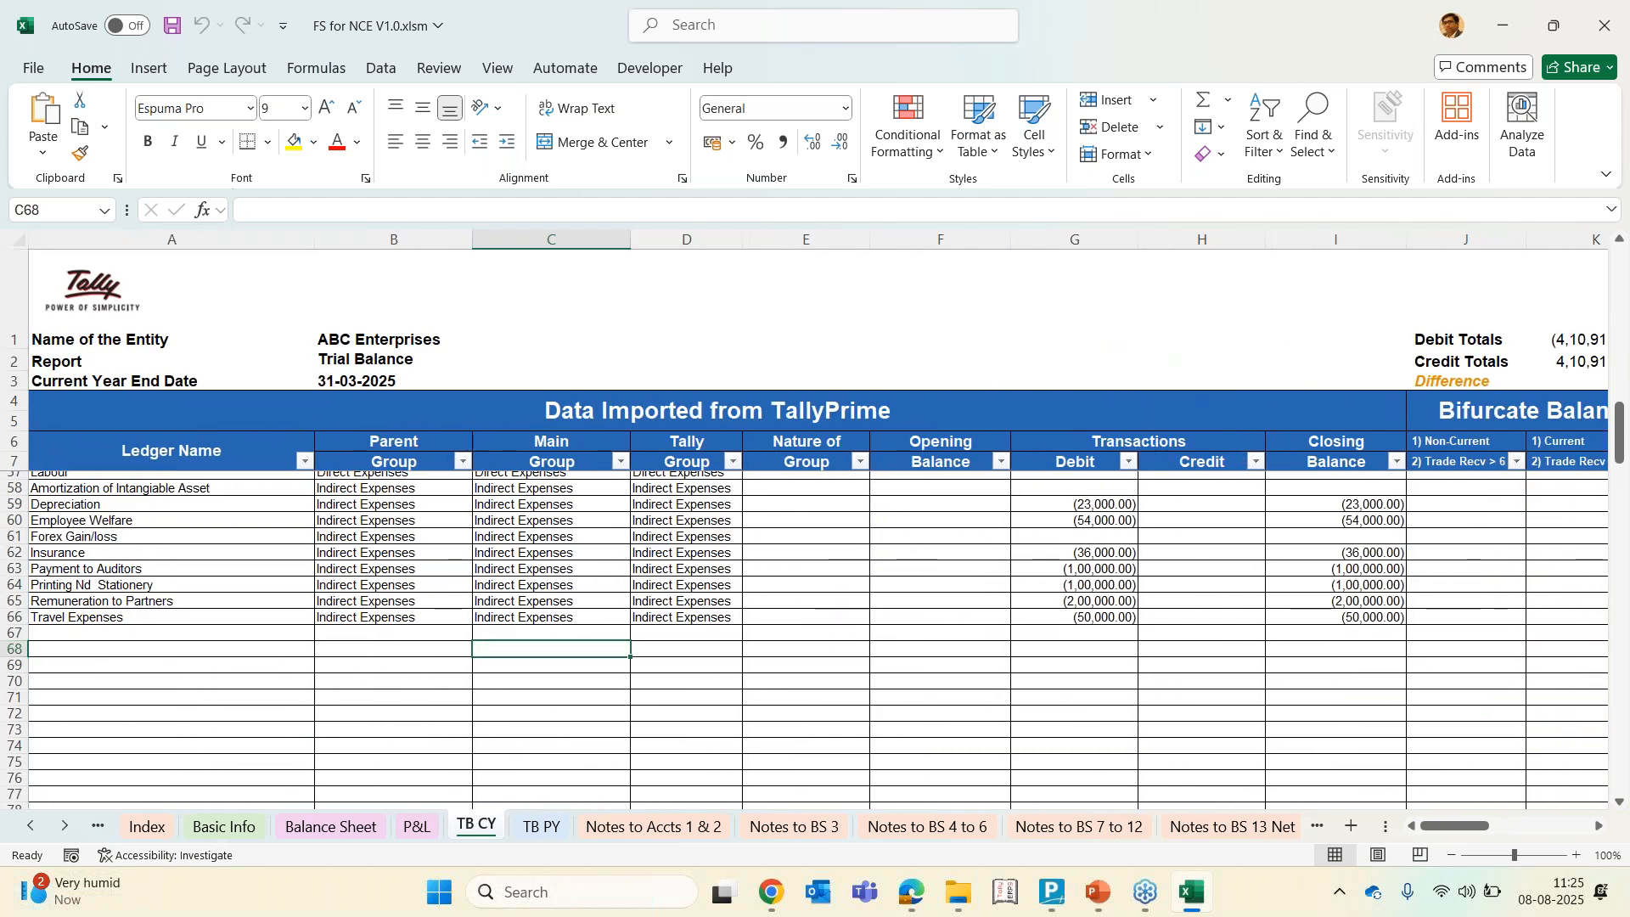
pyautogui.scroll(7, 151, 466)
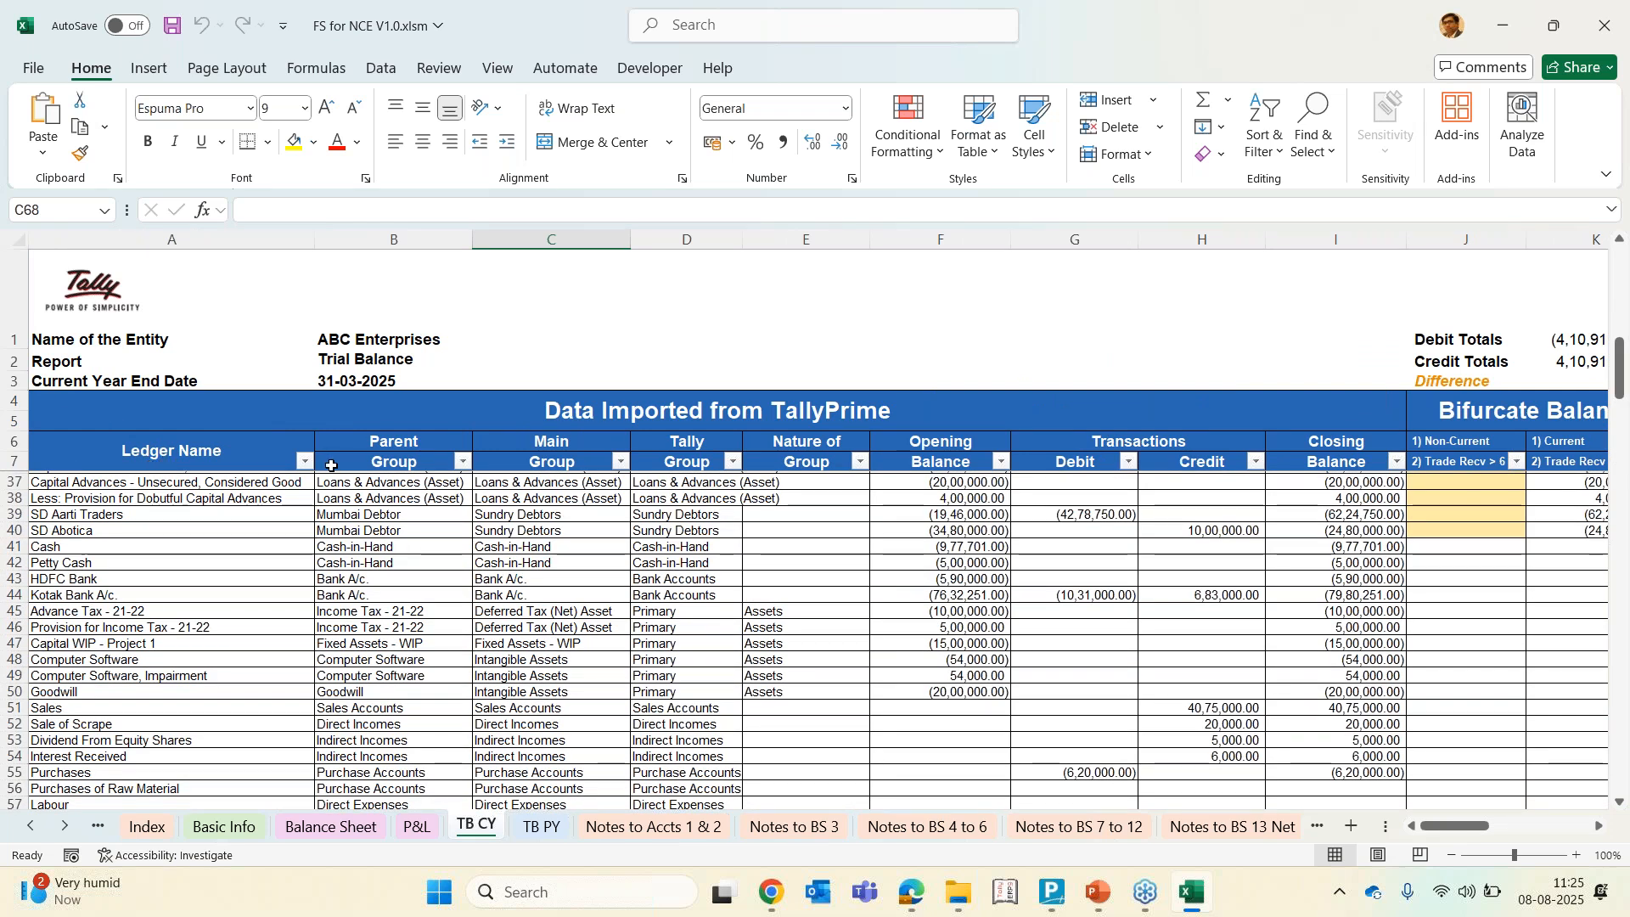
# Inspect the Main Group and Tally Group entries of the TB CY ledgers from loans and advances to indirect incomes
pyautogui.click(555, 484)
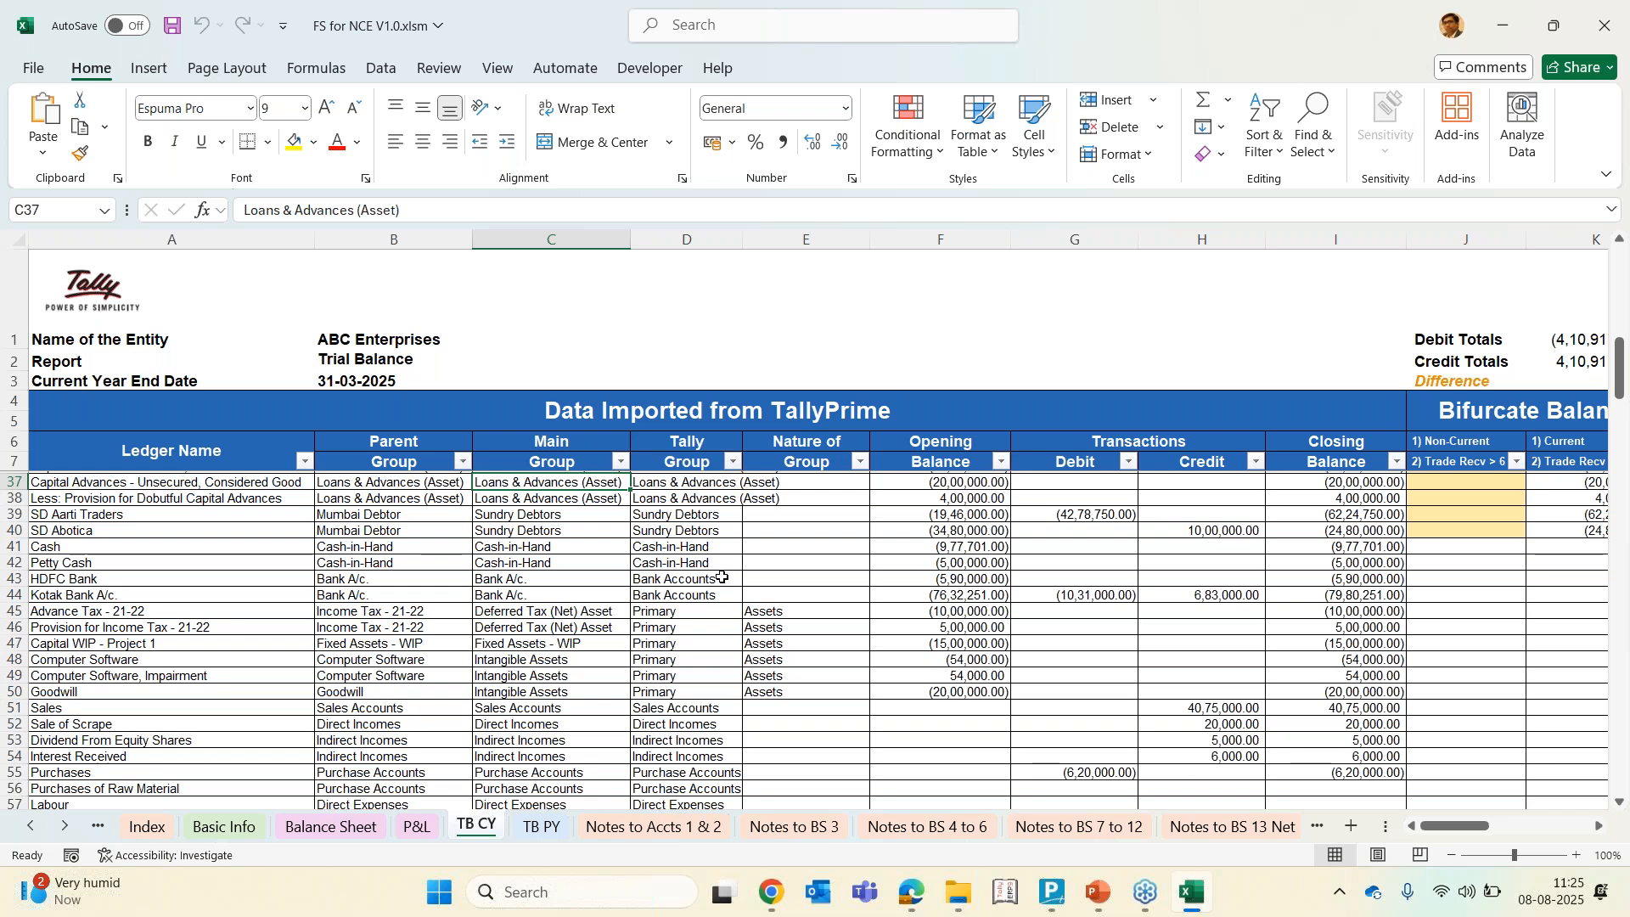
pyautogui.click(707, 486)
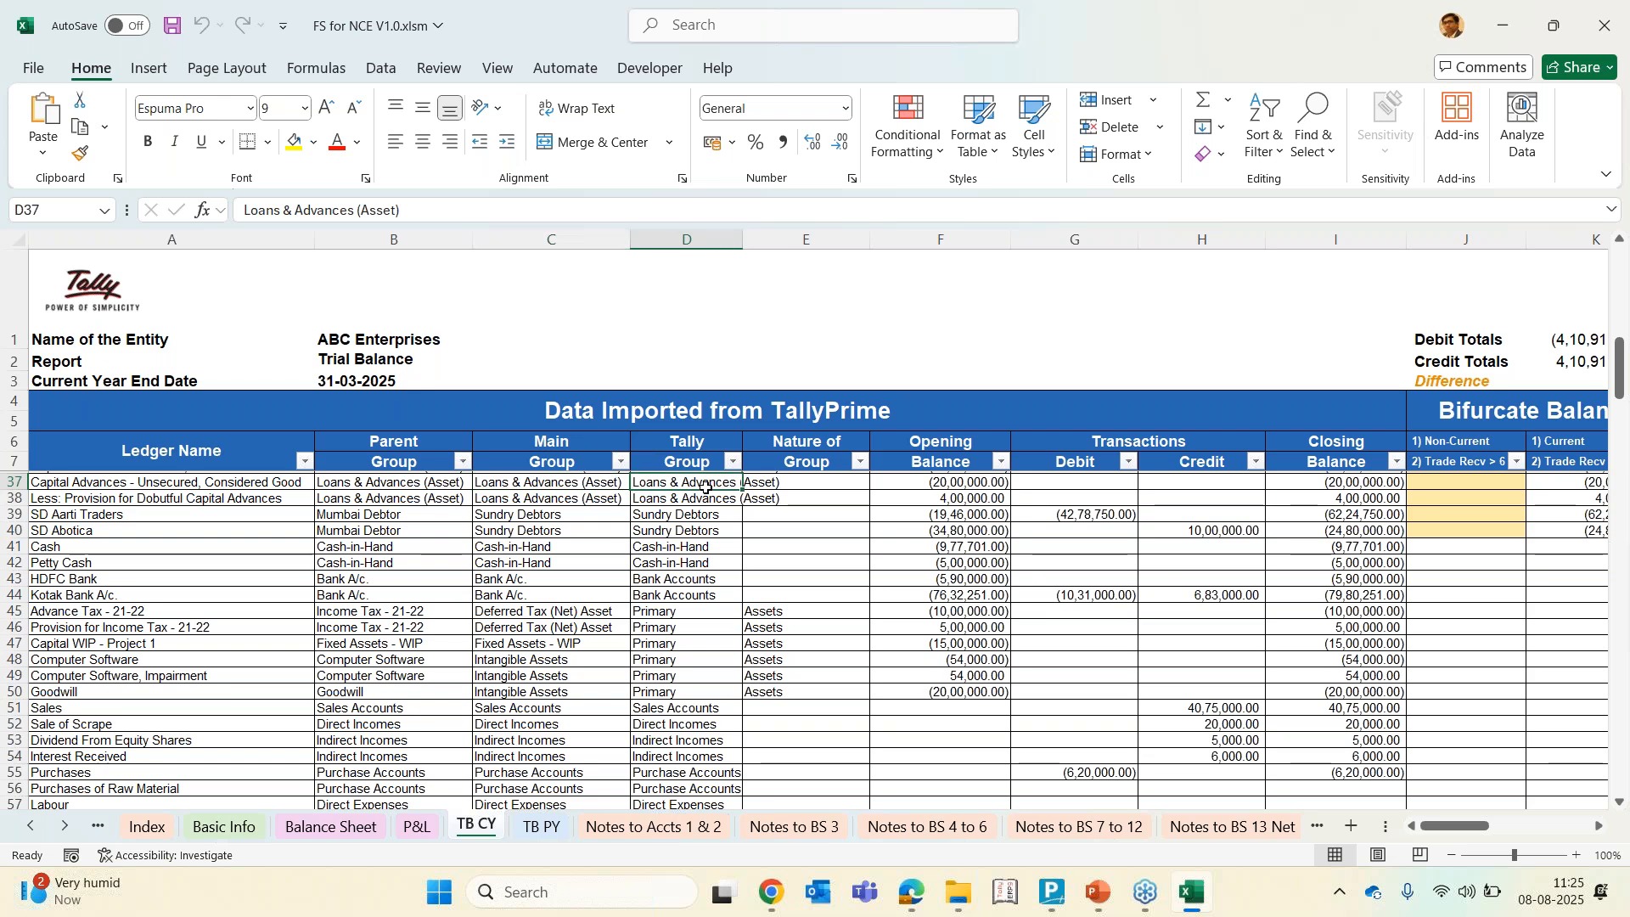
pyautogui.click(677, 528)
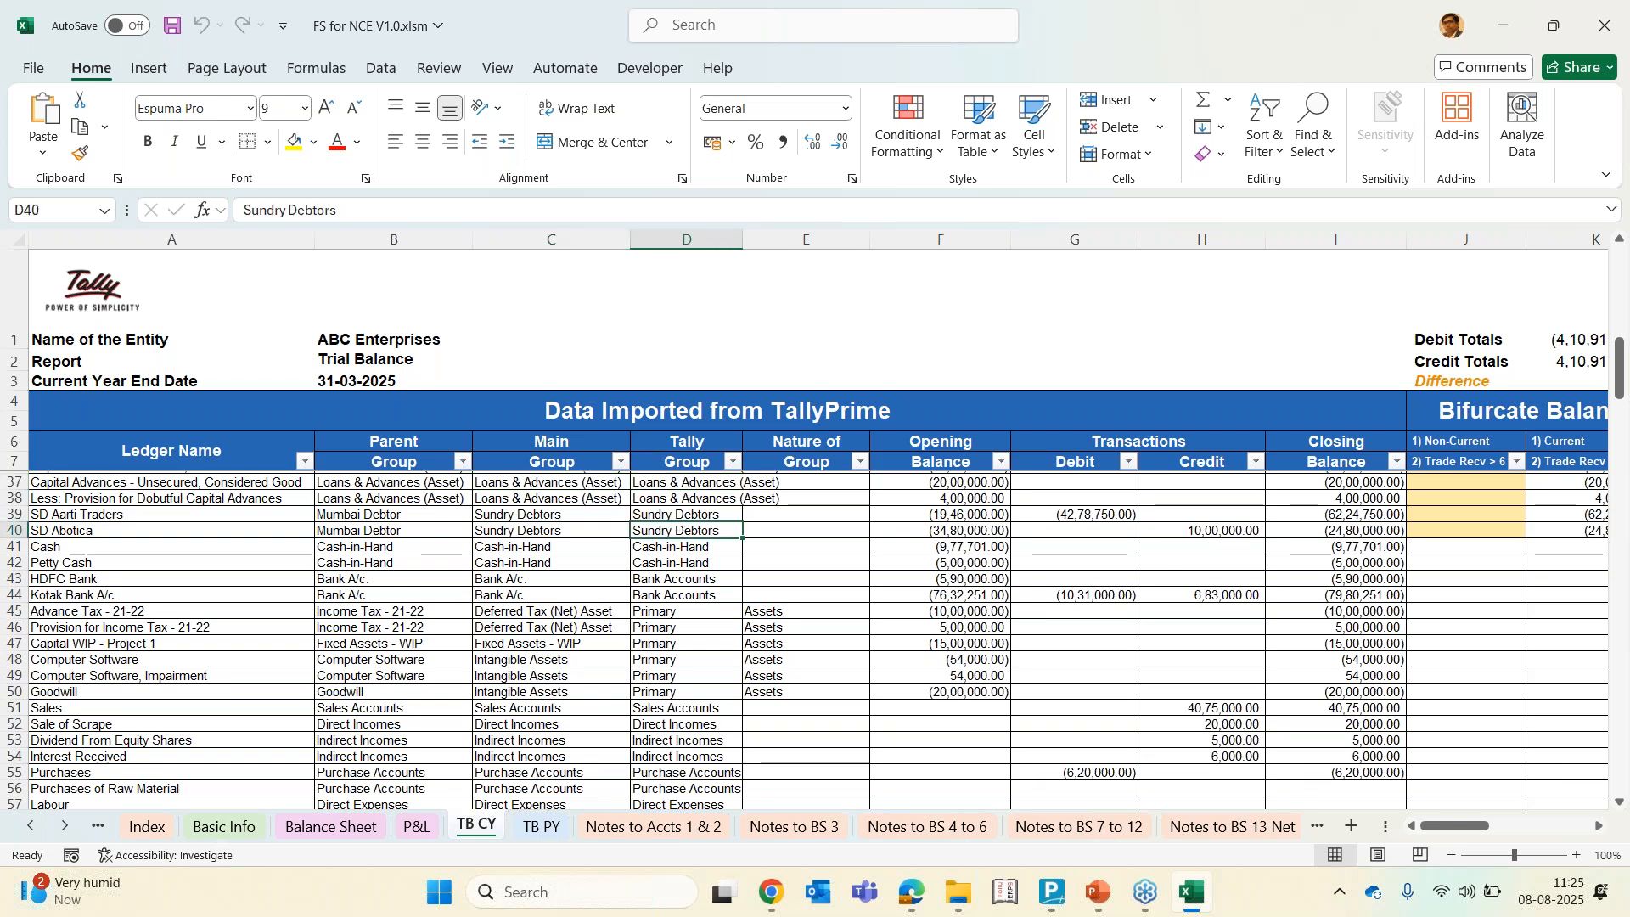
pyautogui.press('Down')
pyautogui.press('Down')
pyautogui.press('Down')
pyautogui.press('Down')
pyautogui.press('Down')
pyautogui.press('Down')
pyautogui.press('Down')
pyautogui.press('Down')
pyautogui.press('Down')
pyautogui.press('Down')
pyautogui.press('Down')
pyautogui.press('Down')
pyautogui.press('Down')
pyautogui.press('Down')
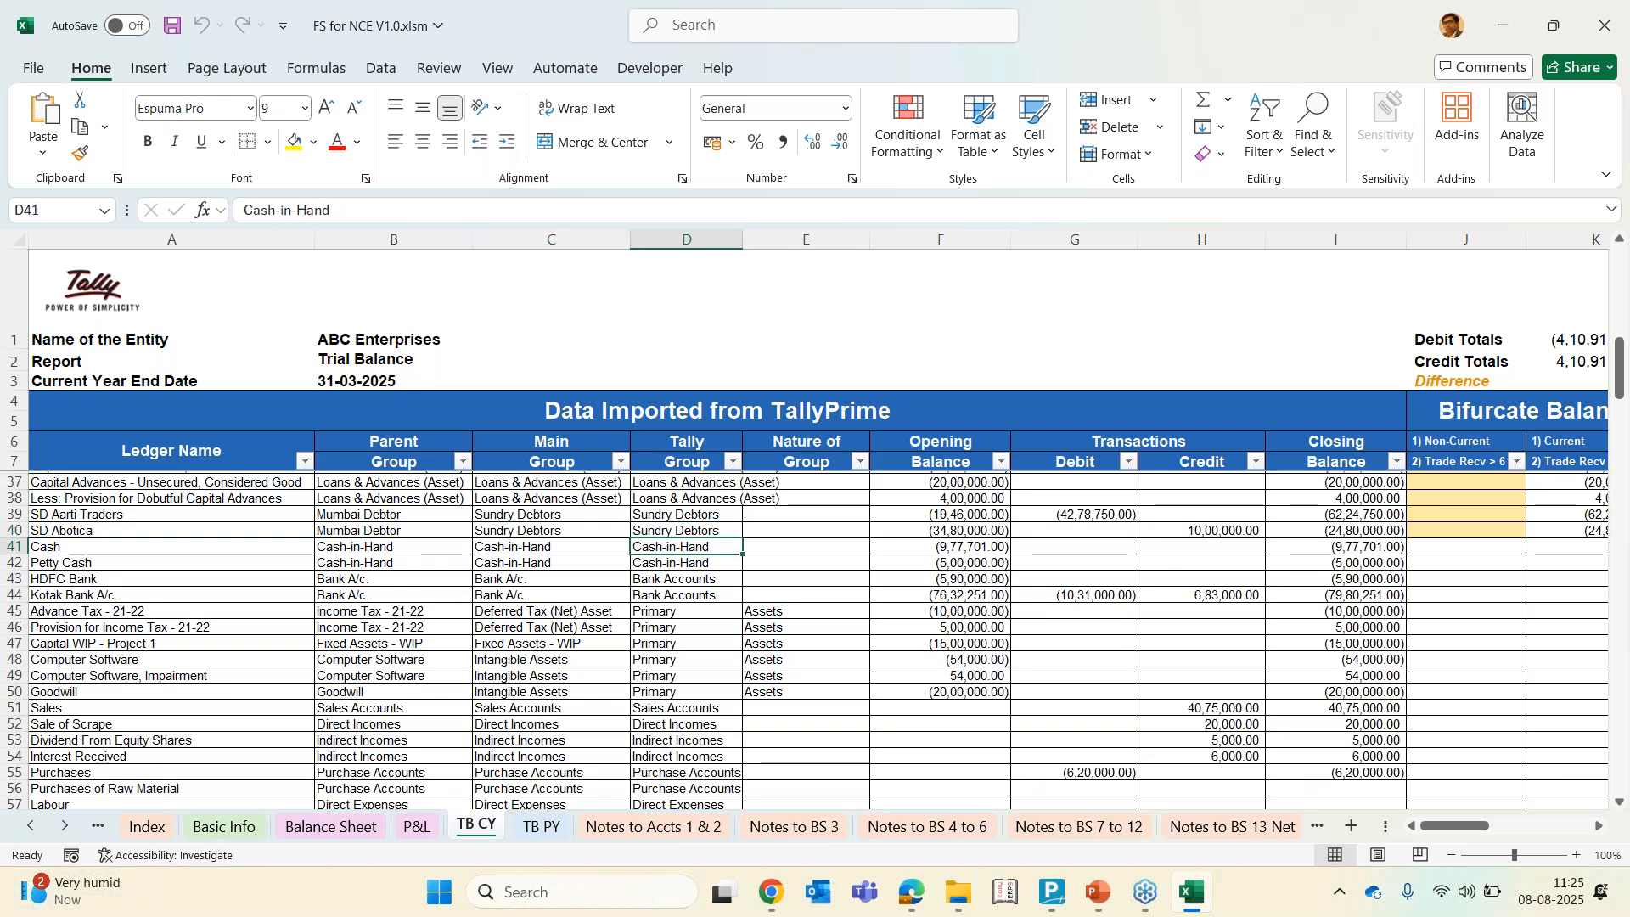
pyautogui.press('Down')
pyautogui.press('Down')
pyautogui.press('Down')
pyautogui.press('Down')
pyautogui.press('Up')
pyautogui.press('Up')
pyautogui.press('Up')
pyautogui.press('Up')
pyautogui.press('Up')
pyautogui.press('Up')
pyautogui.press('Up')
pyautogui.press('Up')
pyautogui.press('Up')
pyautogui.press('Up')
pyautogui.press('Up')
pyautogui.press('Up')
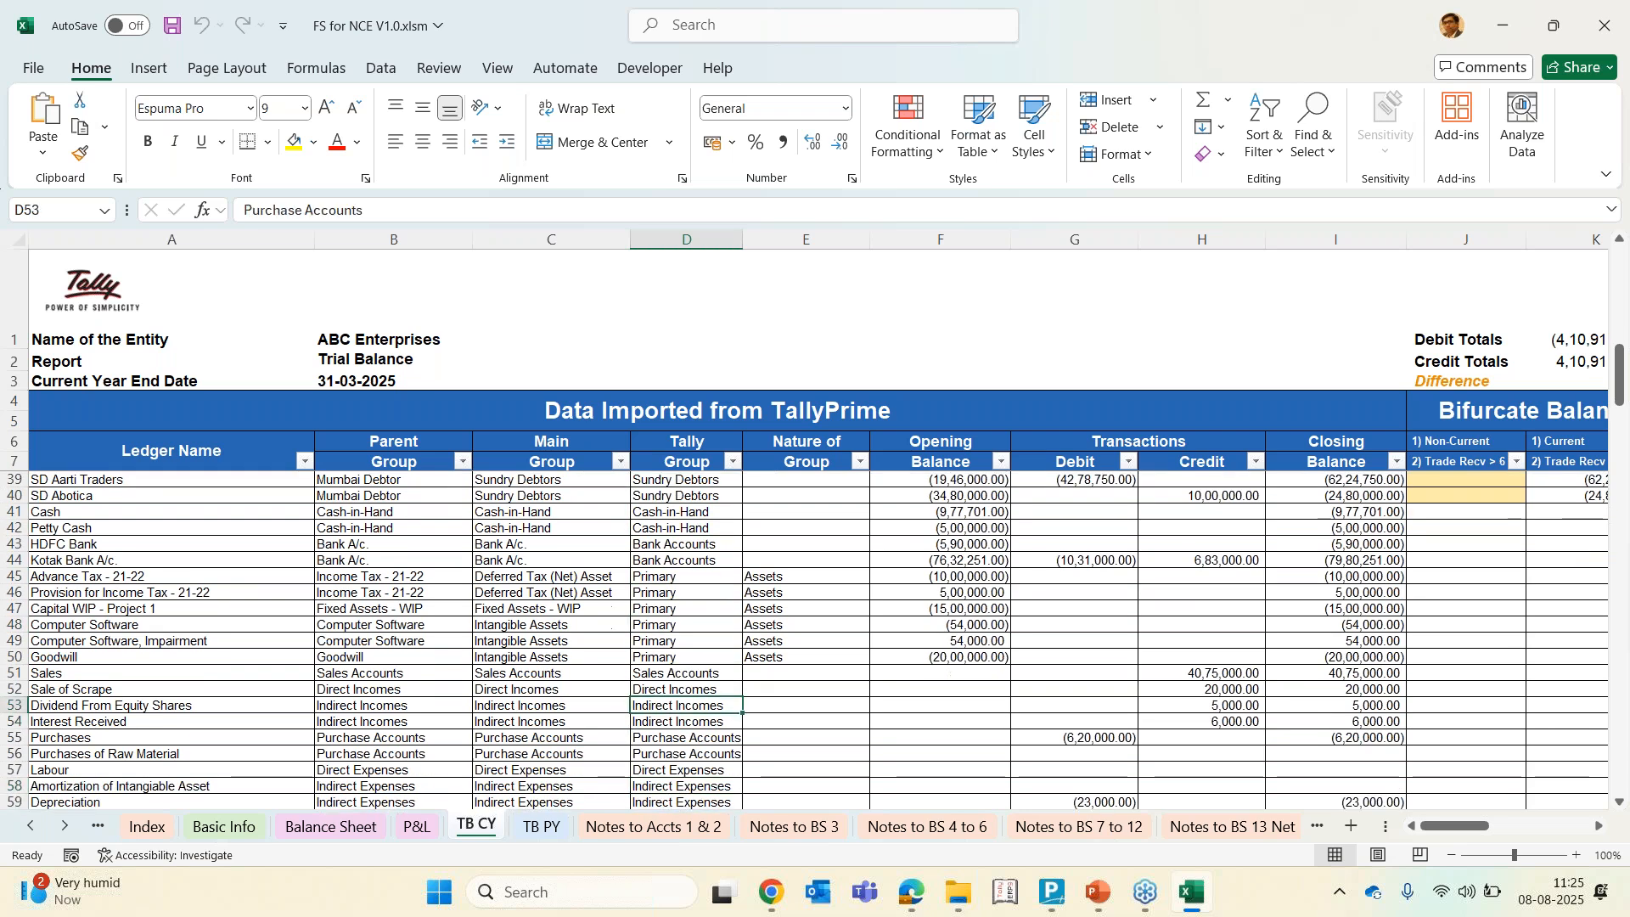
pyautogui.press('Up')
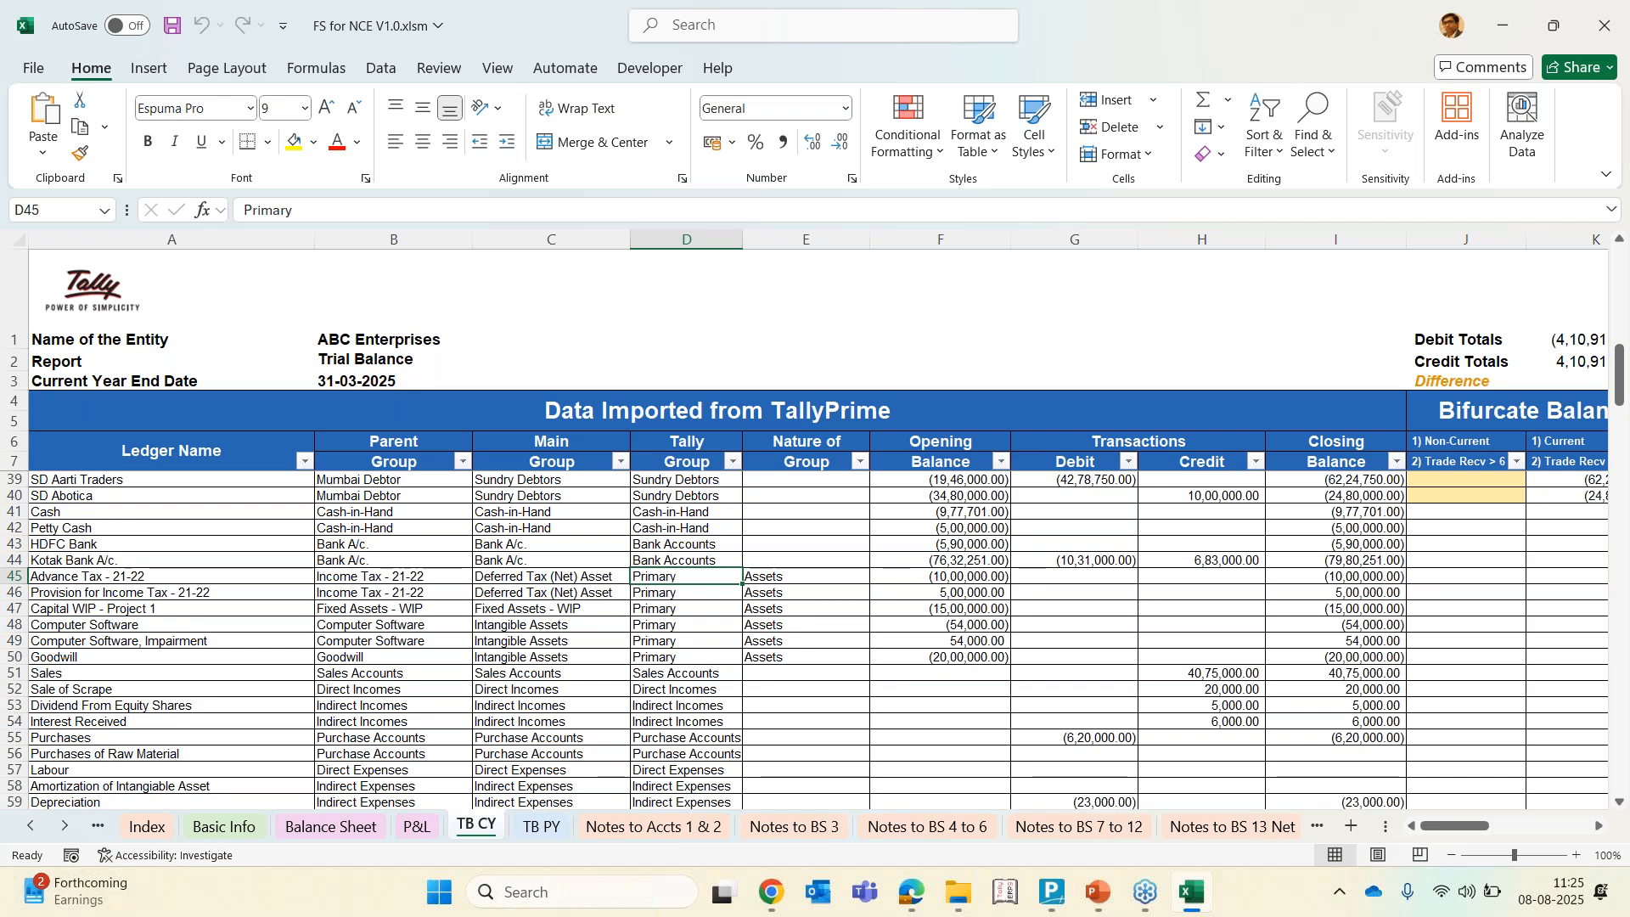
# Inspect the Nature of Group, balances and Current bifurcation formulas for the asset and debtor rows
pyautogui.click(806, 576)
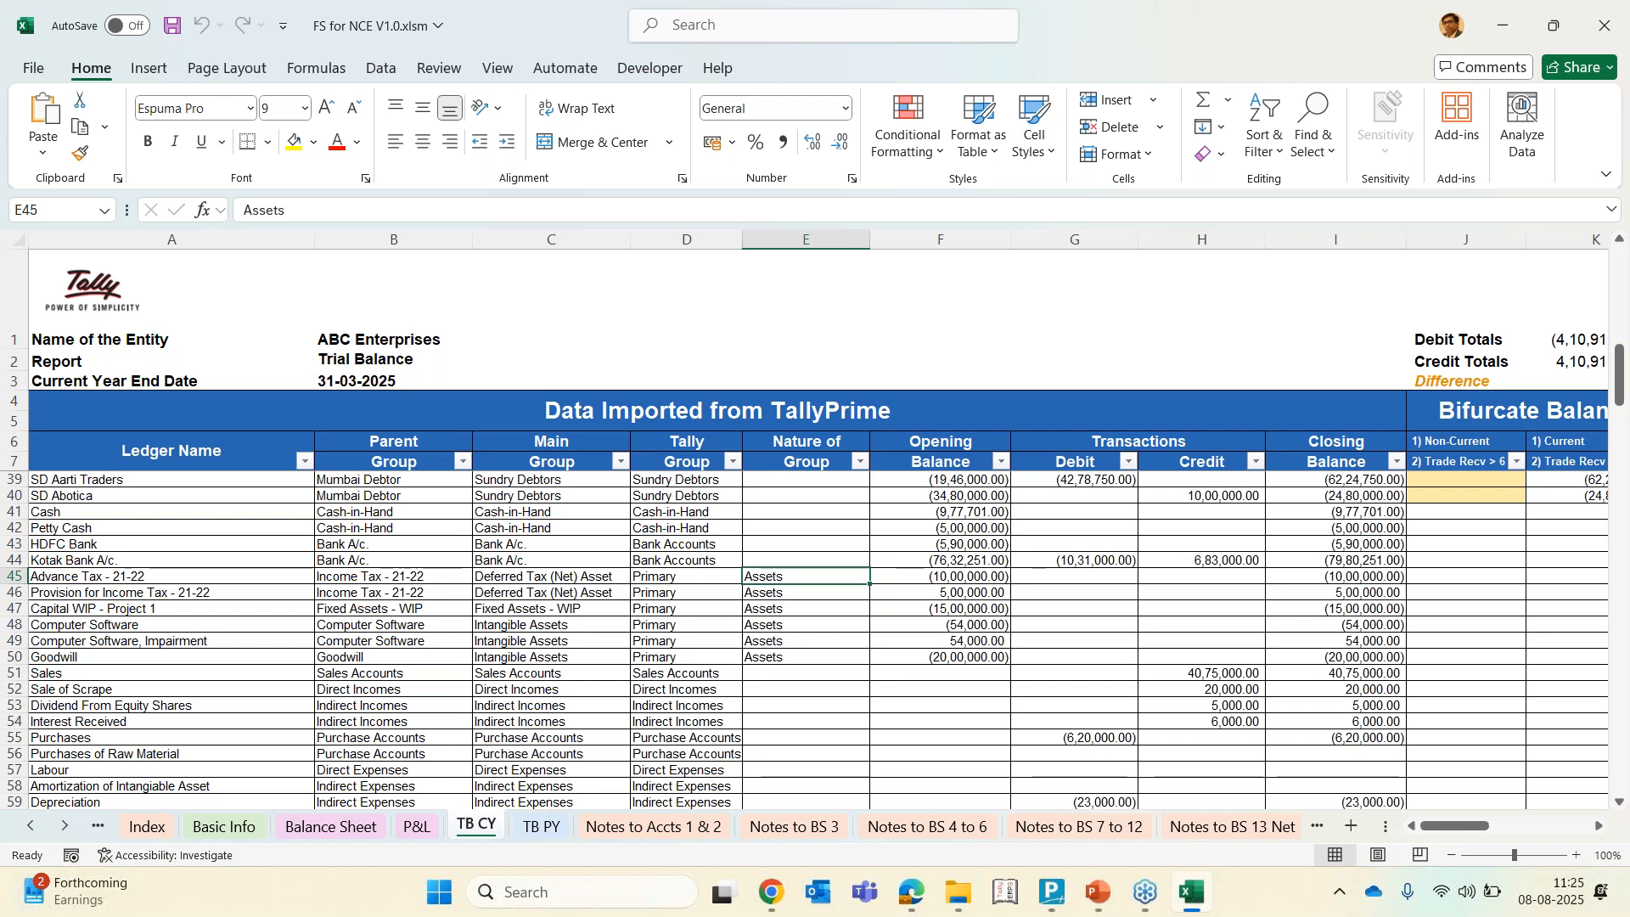
pyautogui.click(940, 576)
pyautogui.click(1074, 576)
pyautogui.press('Right')
pyautogui.press('Right')
pyautogui.press('Right')
pyautogui.press('Right')
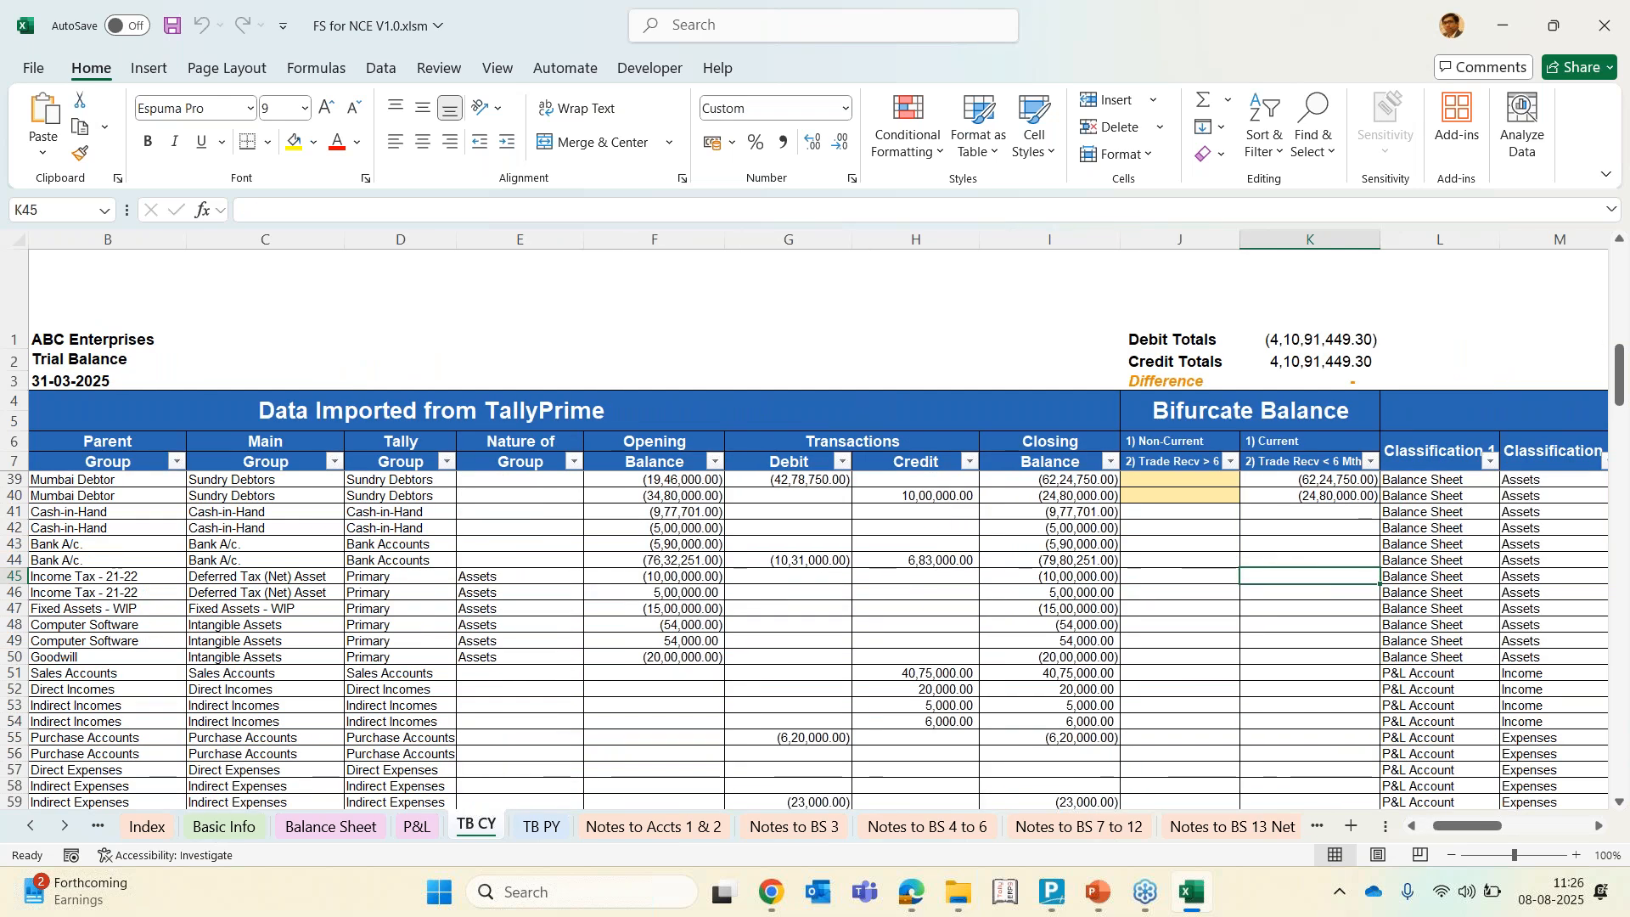
pyautogui.press('Up')
pyautogui.press('Up')
pyautogui.press('Up')
pyautogui.press('Up')
pyautogui.press('Up')
pyautogui.press('Up')
pyautogui.press('Up')
pyautogui.press('Up')
pyautogui.press('Up')
pyautogui.press('Up')
pyautogui.press('Up')
pyautogui.press('Up')
pyautogui.press('Up')
pyautogui.press('Up')
pyautogui.press('Up')
pyautogui.press('Up')
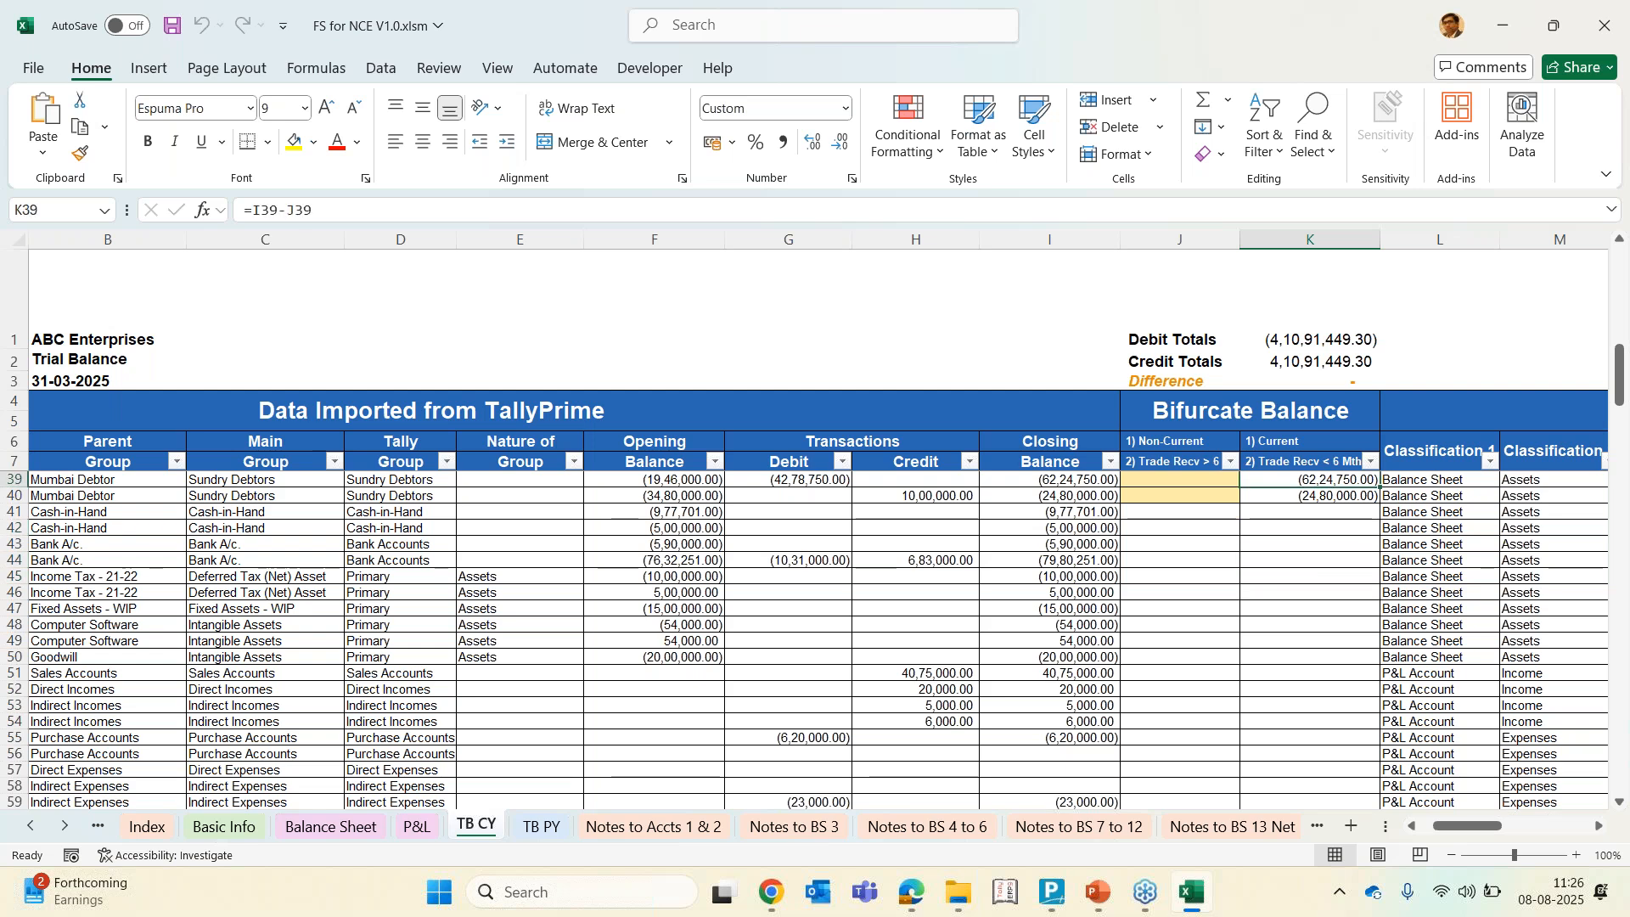
pyautogui.press('Up')
pyautogui.press('Up')
pyautogui.press('Up')
pyautogui.press('Up')
pyautogui.press('Up')
pyautogui.press('Up')
pyautogui.press('Up')
pyautogui.press('Up')
pyautogui.press('Up')
pyautogui.press('Up')
pyautogui.press('Up')
pyautogui.press('Up')
pyautogui.press('Up')
pyautogui.press('Up')
pyautogui.press('Up')
pyautogui.press('Up')
pyautogui.press('Up')
pyautogui.press('Up')
pyautogui.press('Up')
pyautogui.press('Up')
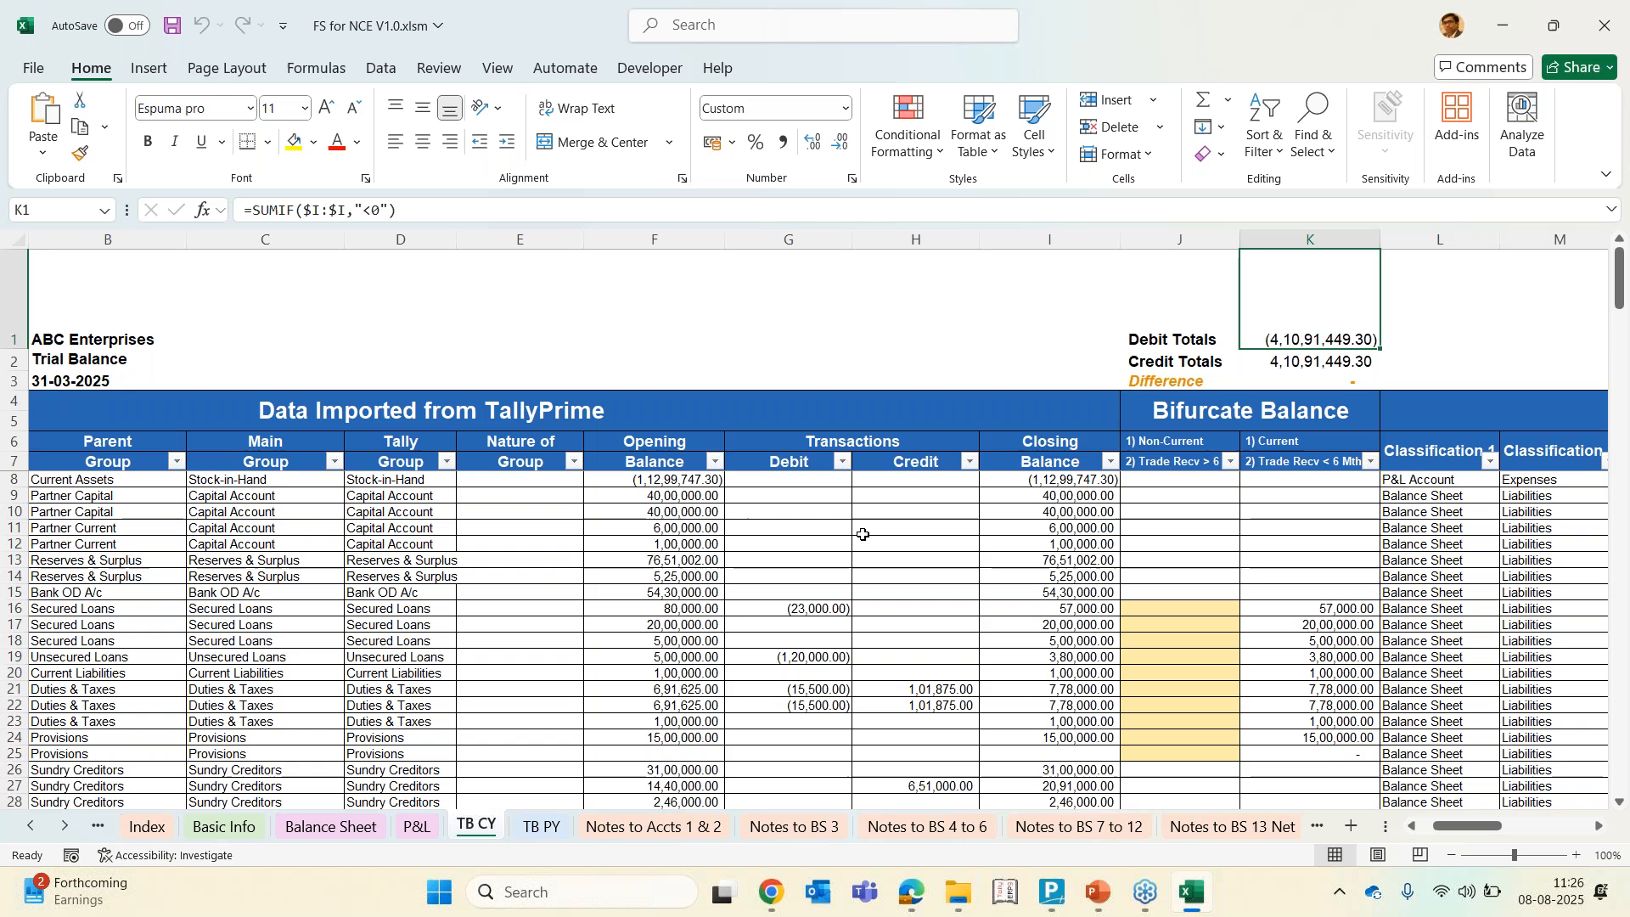
# Examine the debit and credit total cells and scroll across to the Mapping Details section of TB CY
pyautogui.click(809, 608)
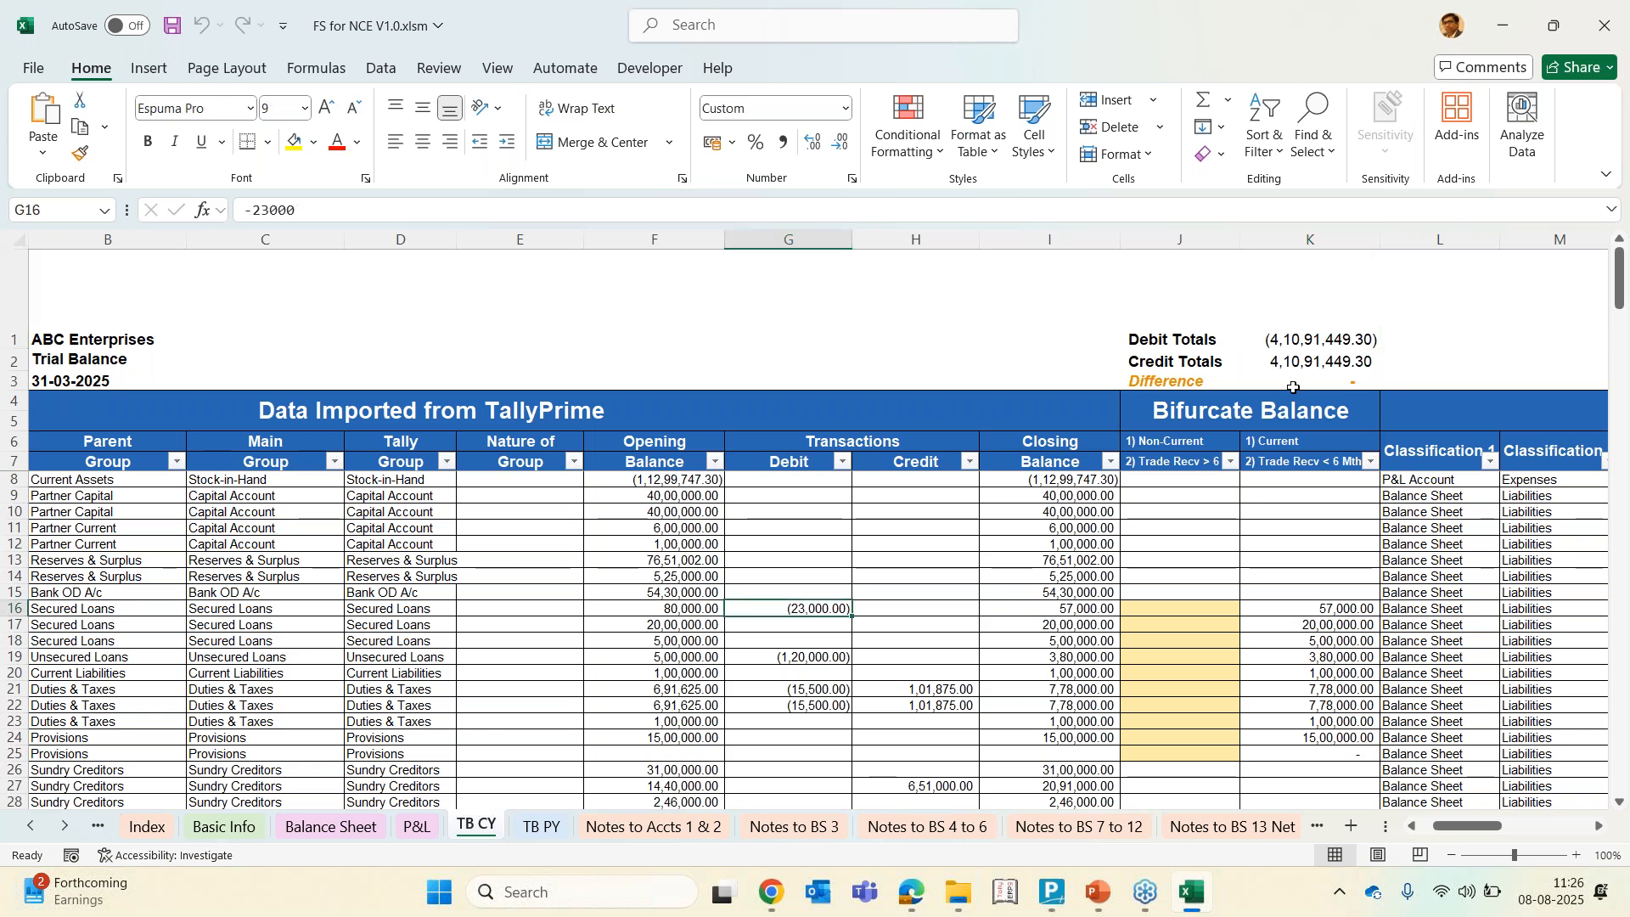
pyautogui.click(1293, 334)
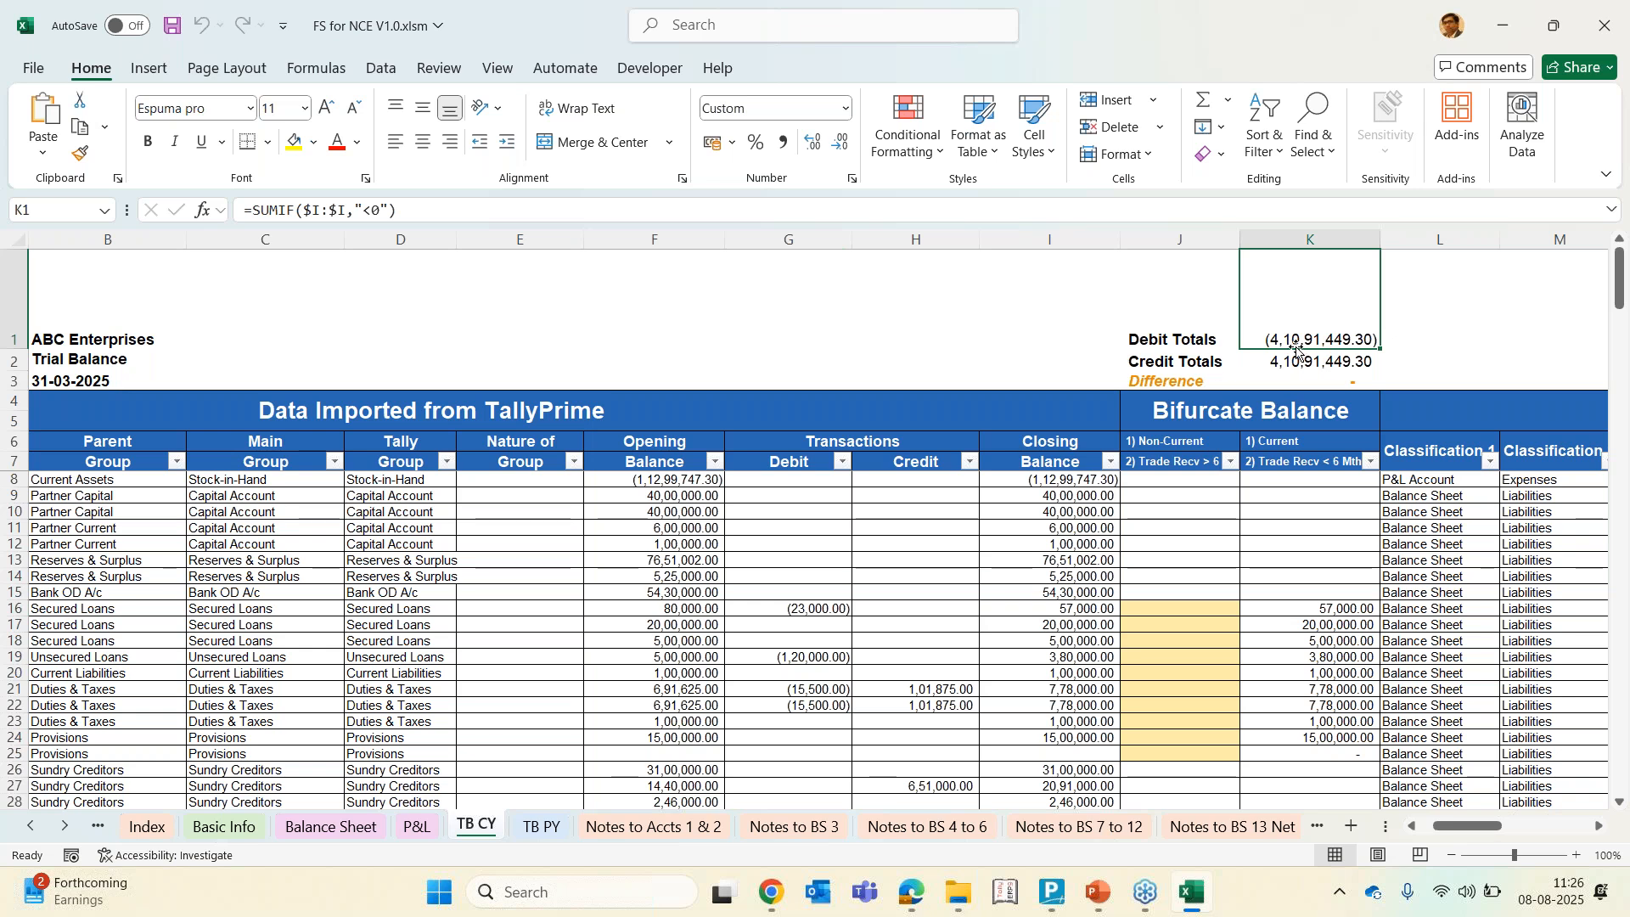
pyautogui.click(1182, 368)
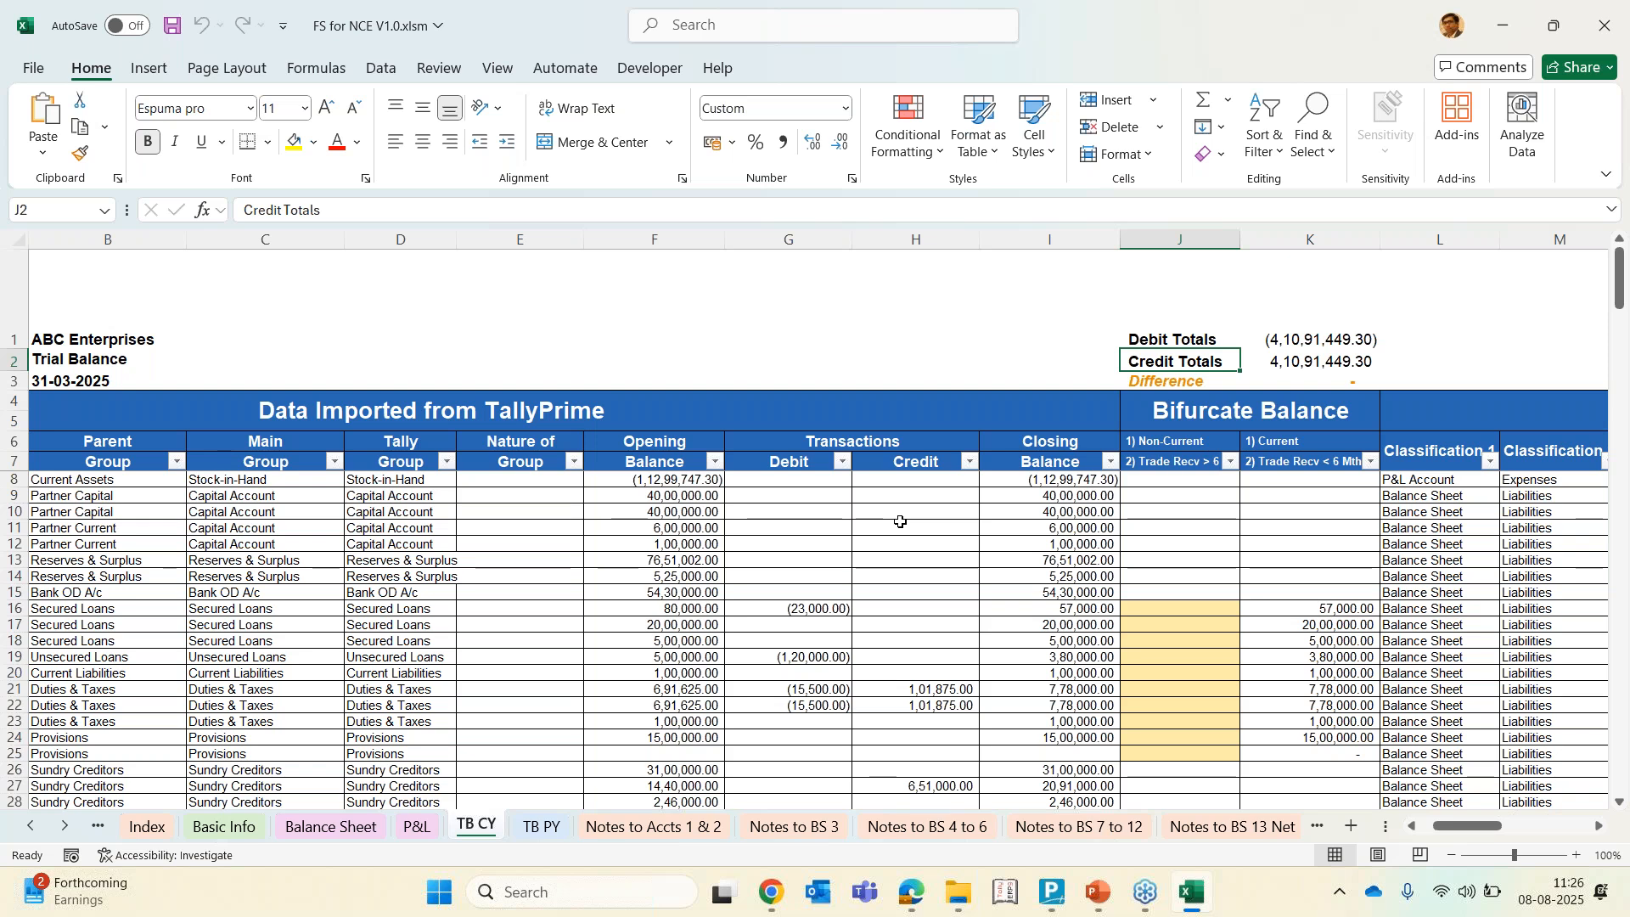
pyautogui.press('Right')
pyautogui.press('Right')
pyautogui.press('Right')
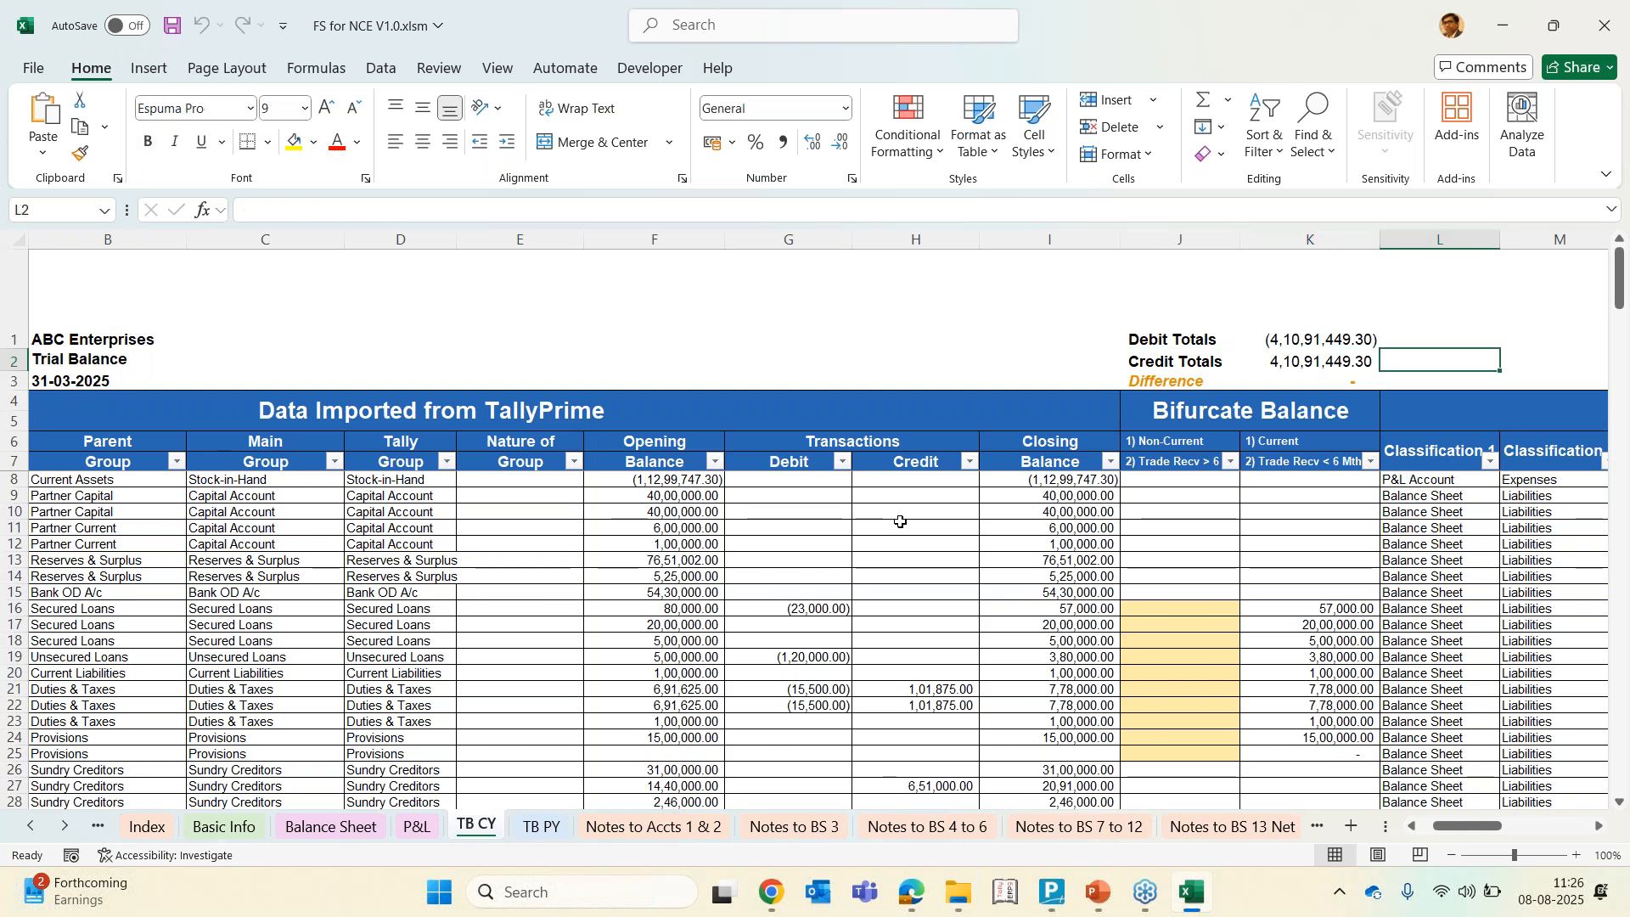
pyautogui.press('Right')
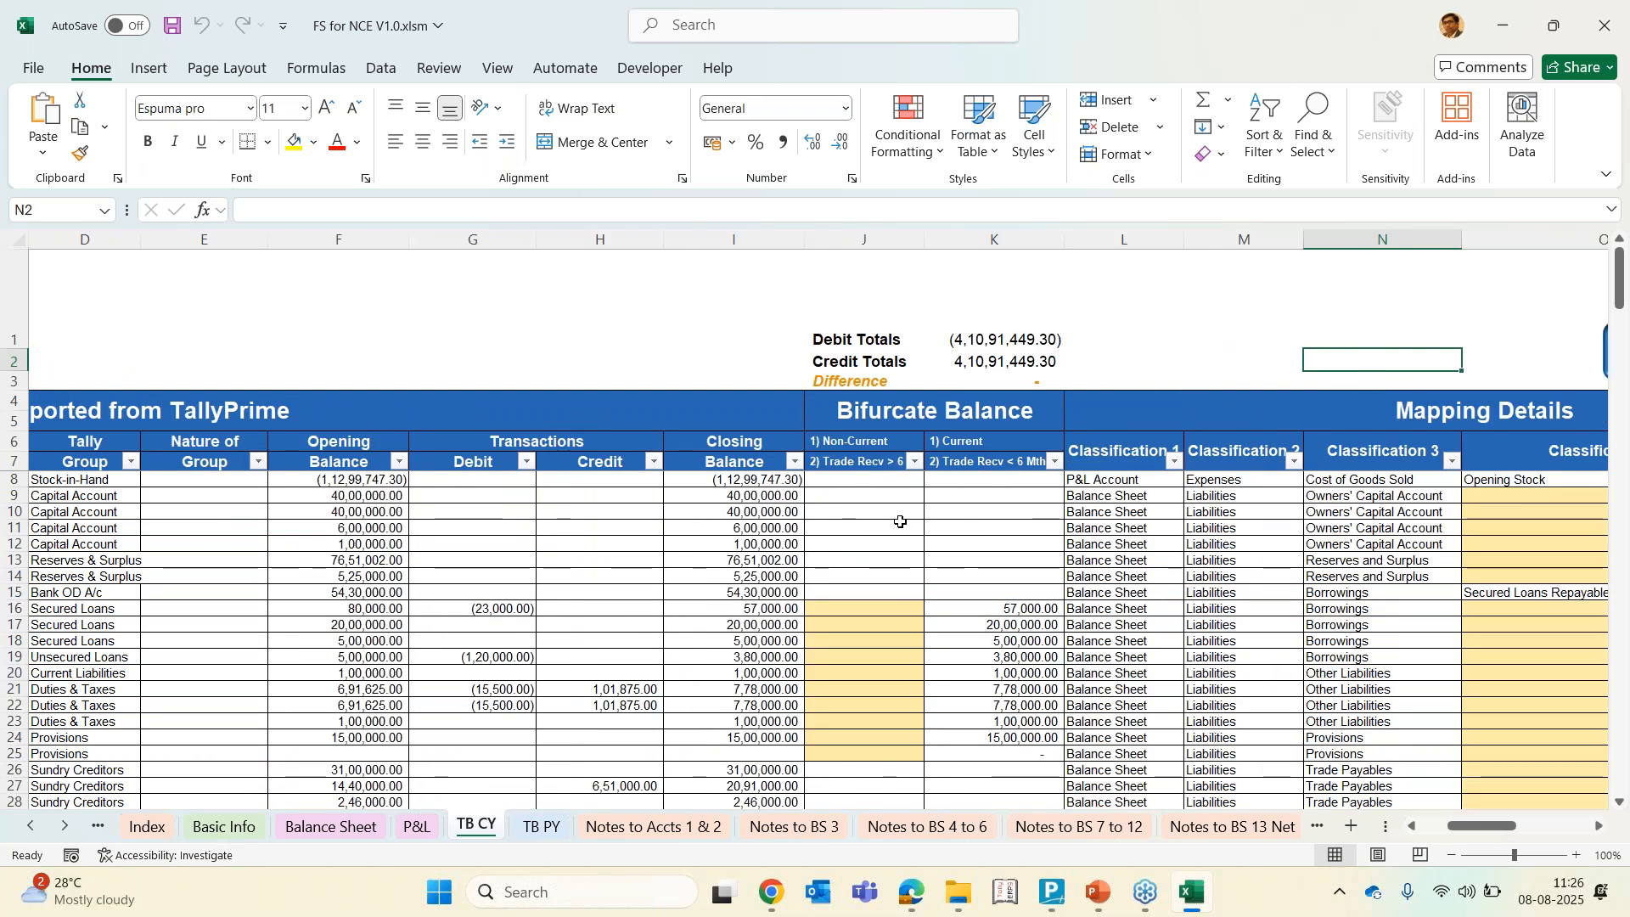
pyautogui.hscroll(3, 901, 521)
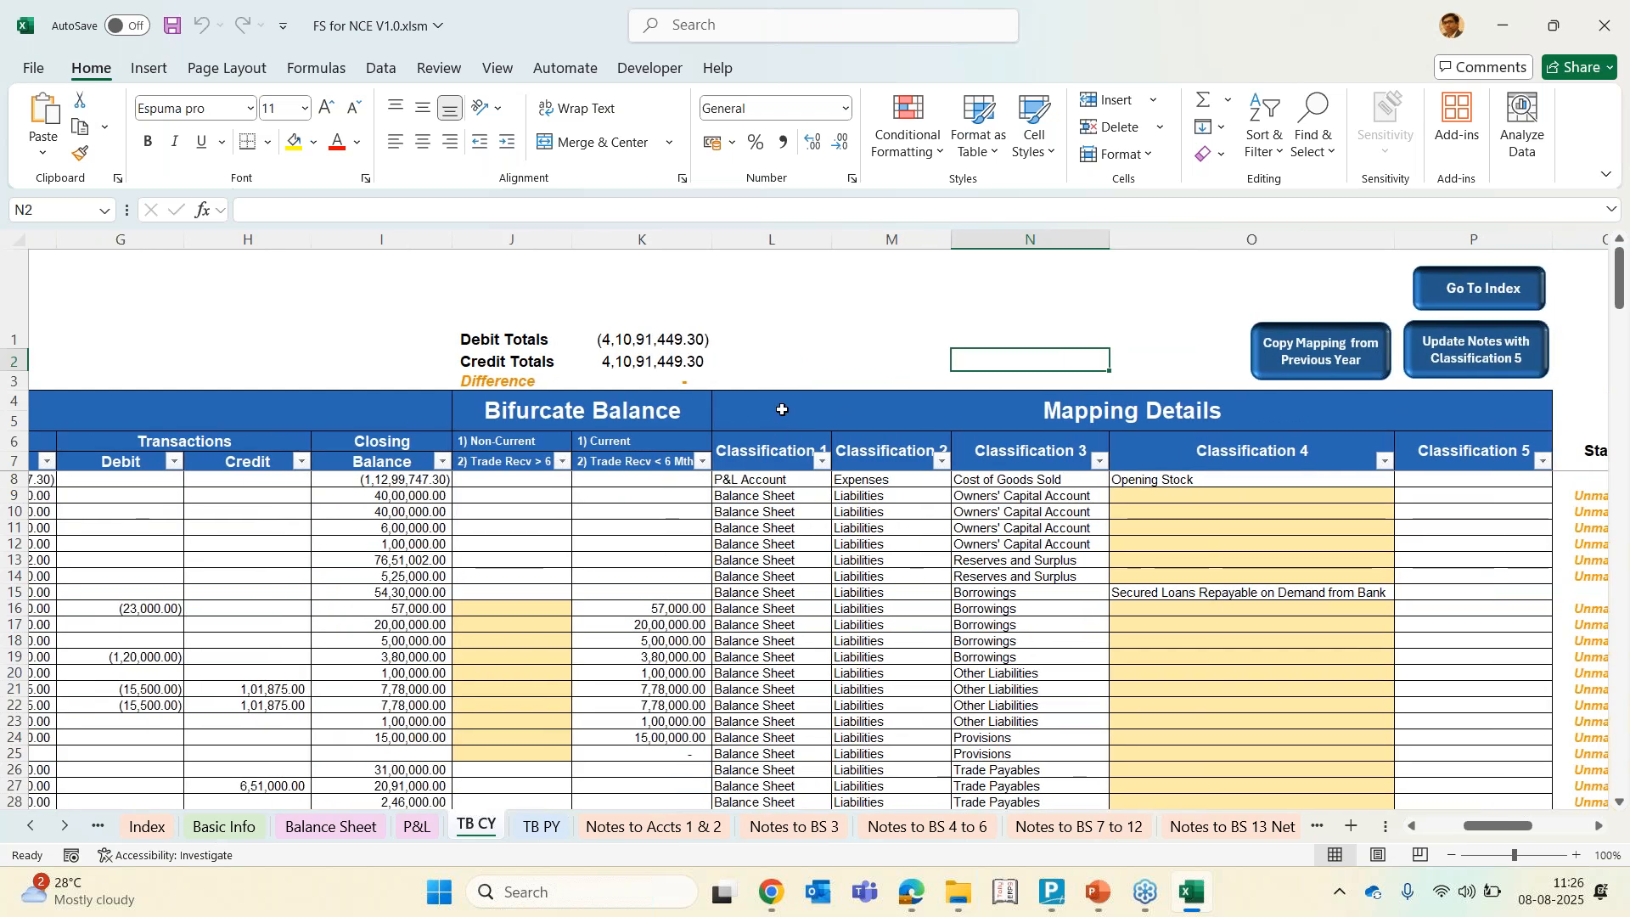
pyautogui.hscroll(2, 822, 535)
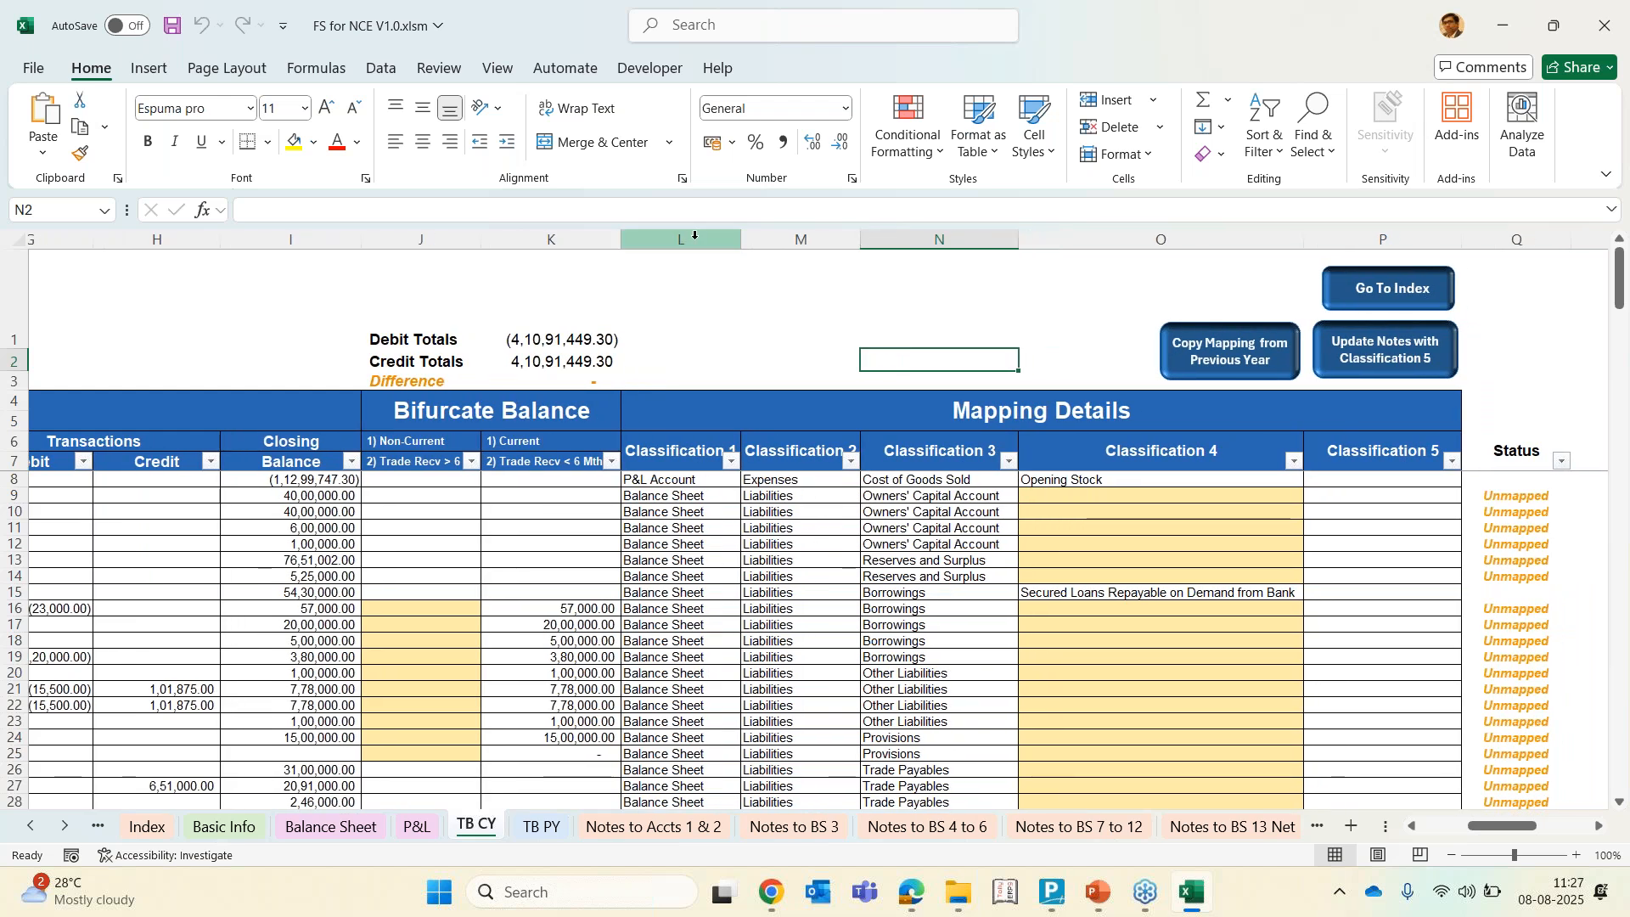
# Inspect the Classification 1 to 5 mapping columns and the Classification 4 option list for the ledger rows
pyautogui.click(695, 235)
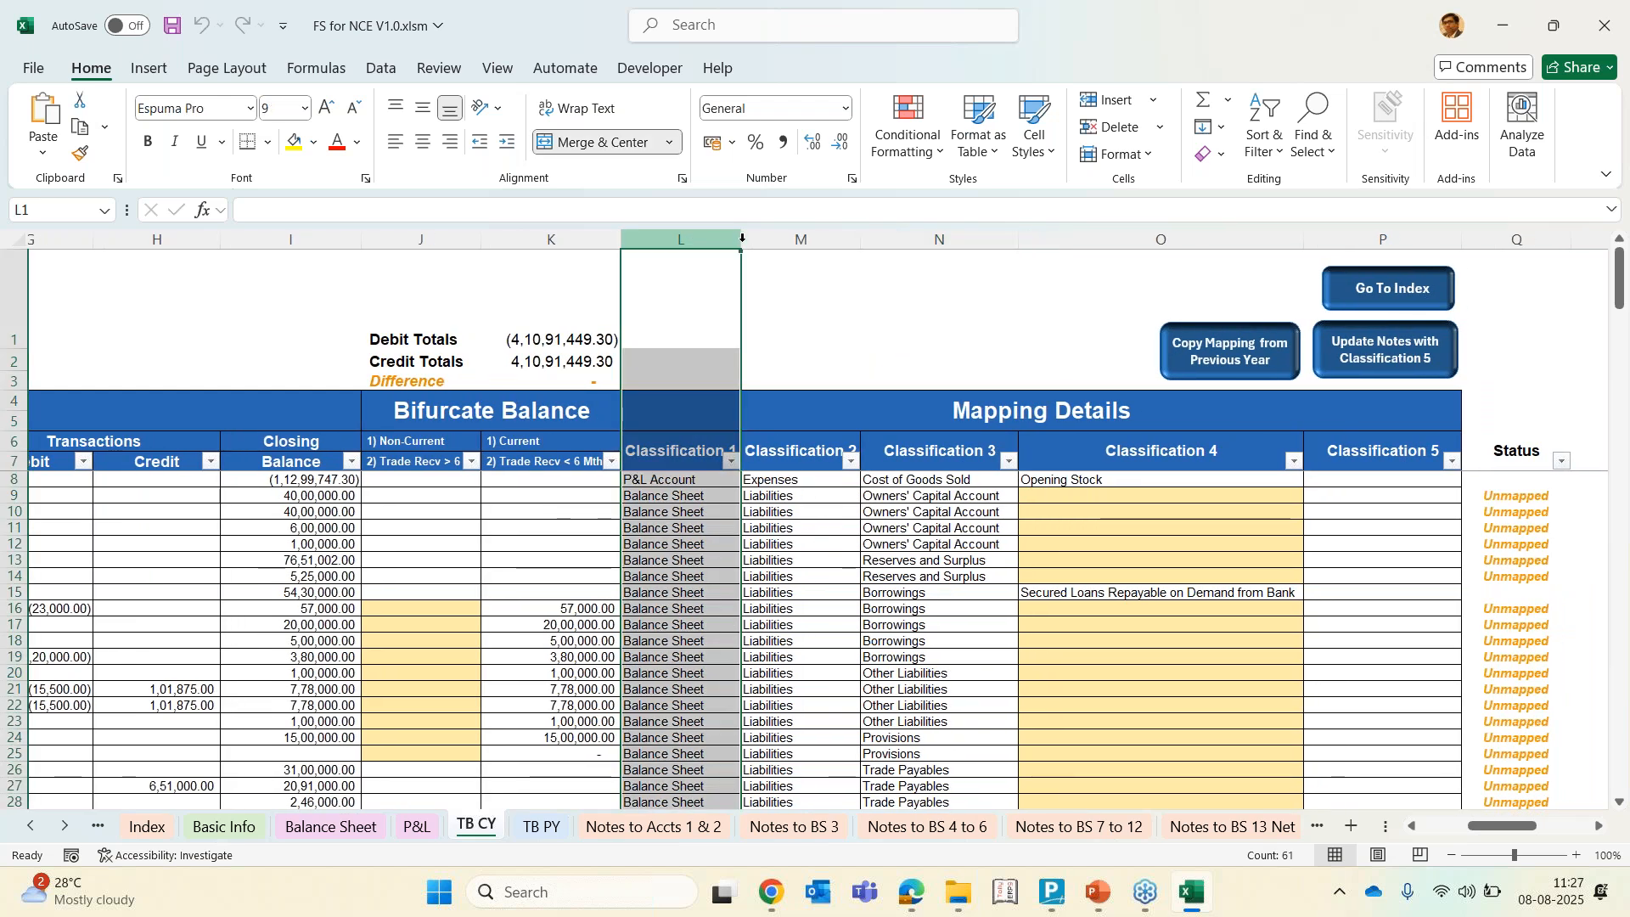
pyautogui.click(836, 237)
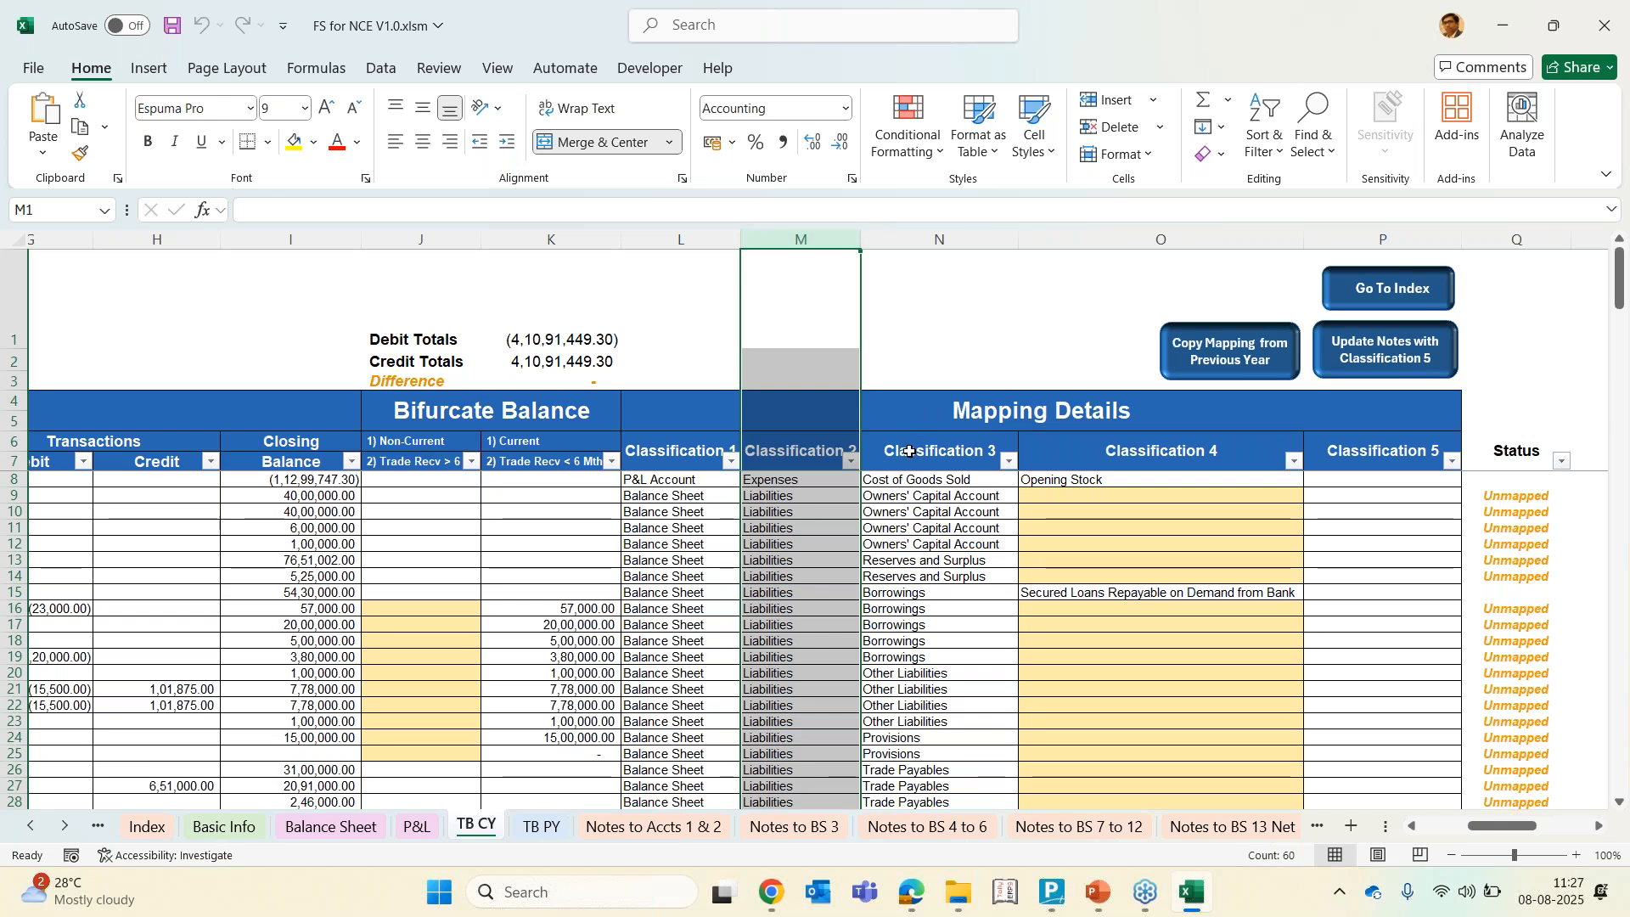
pyautogui.click(886, 494)
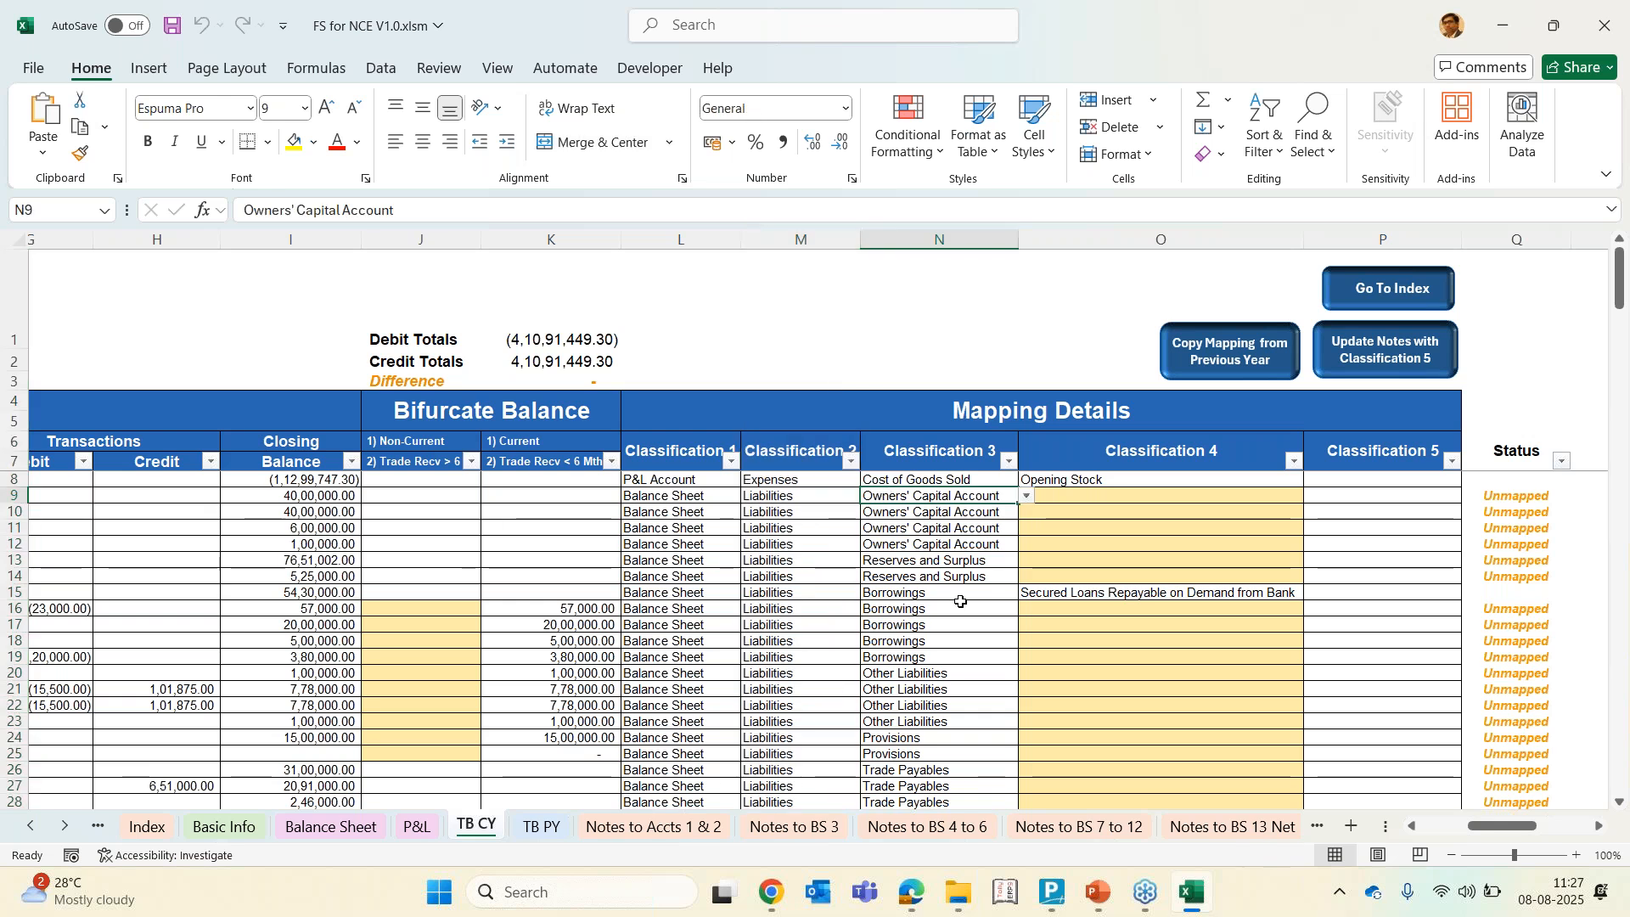
pyautogui.click(966, 525)
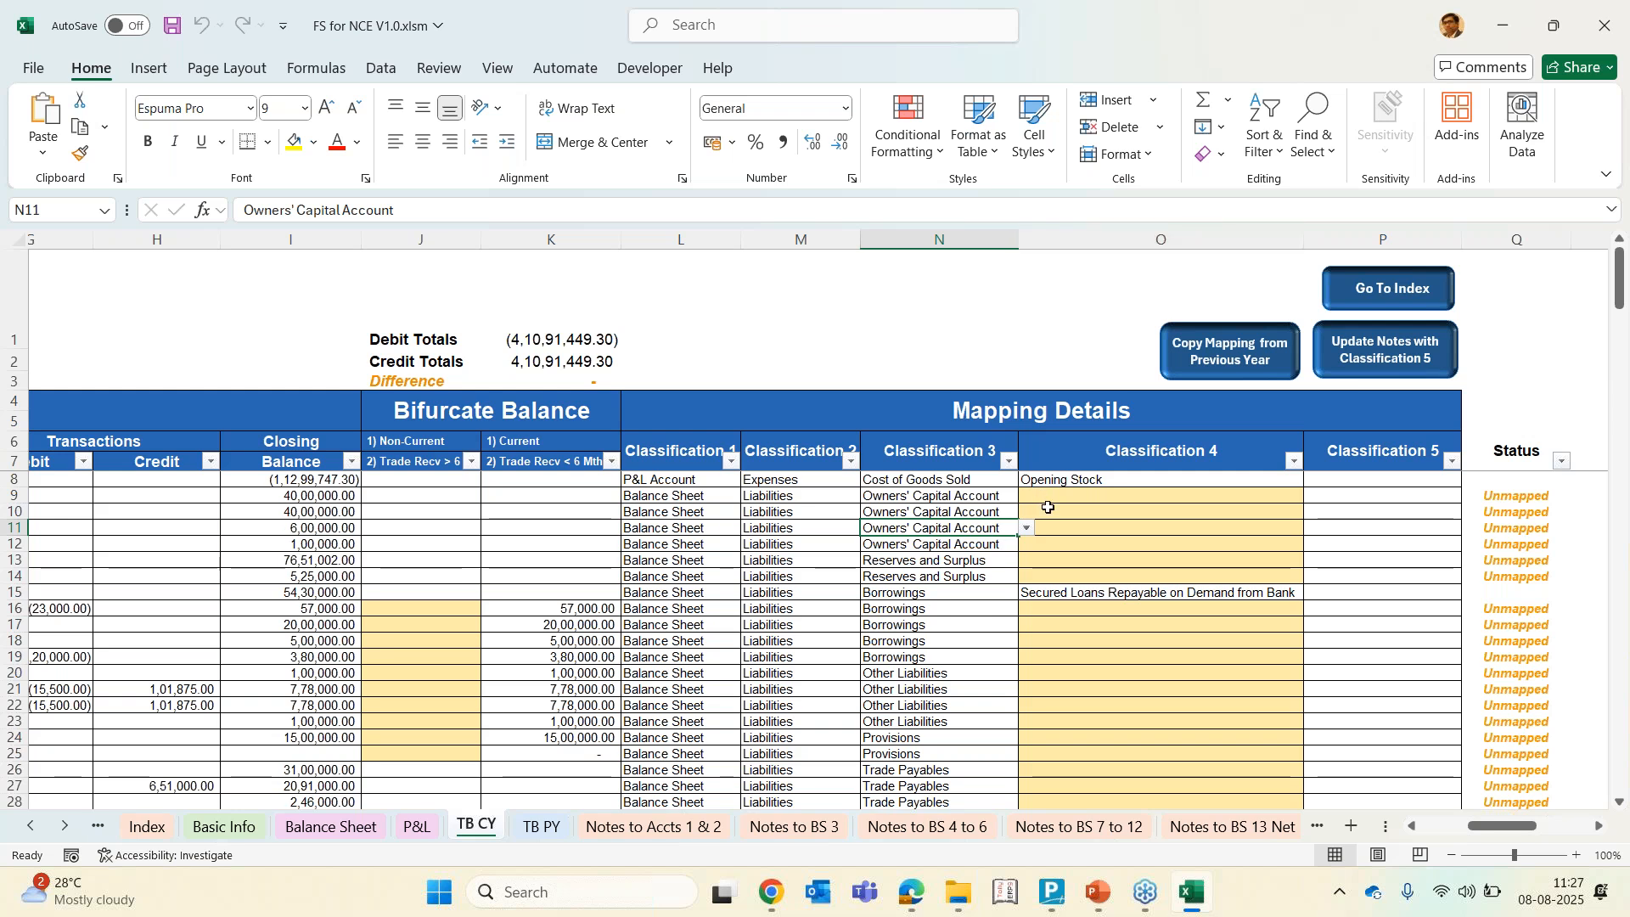
pyautogui.click(1095, 531)
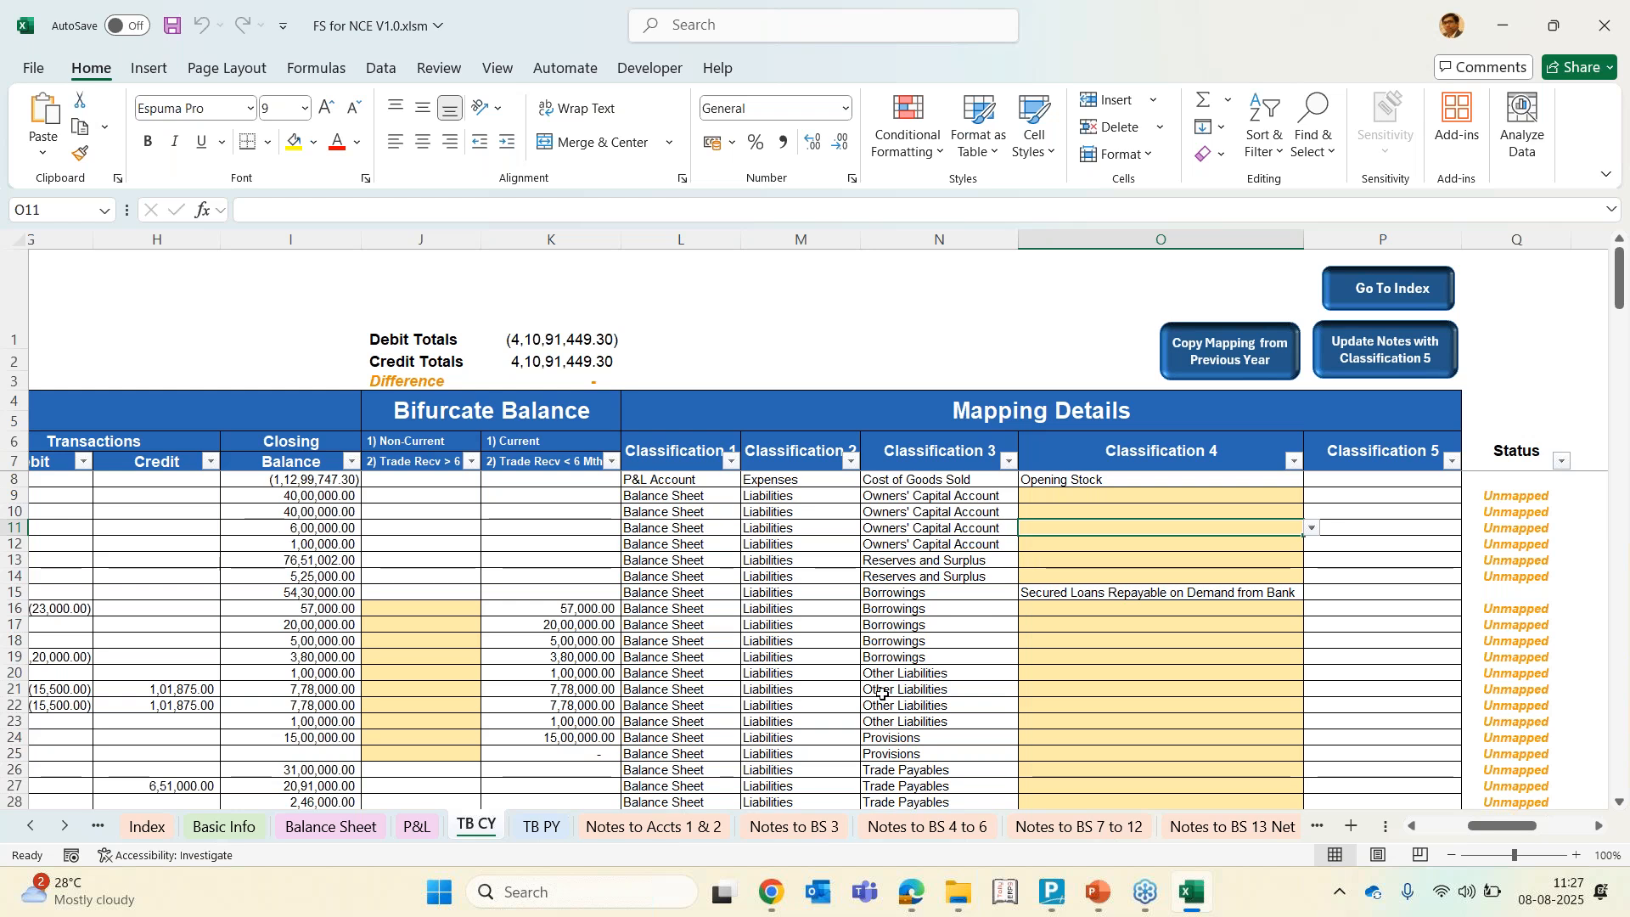
pyautogui.click(963, 629)
pyautogui.click(1059, 636)
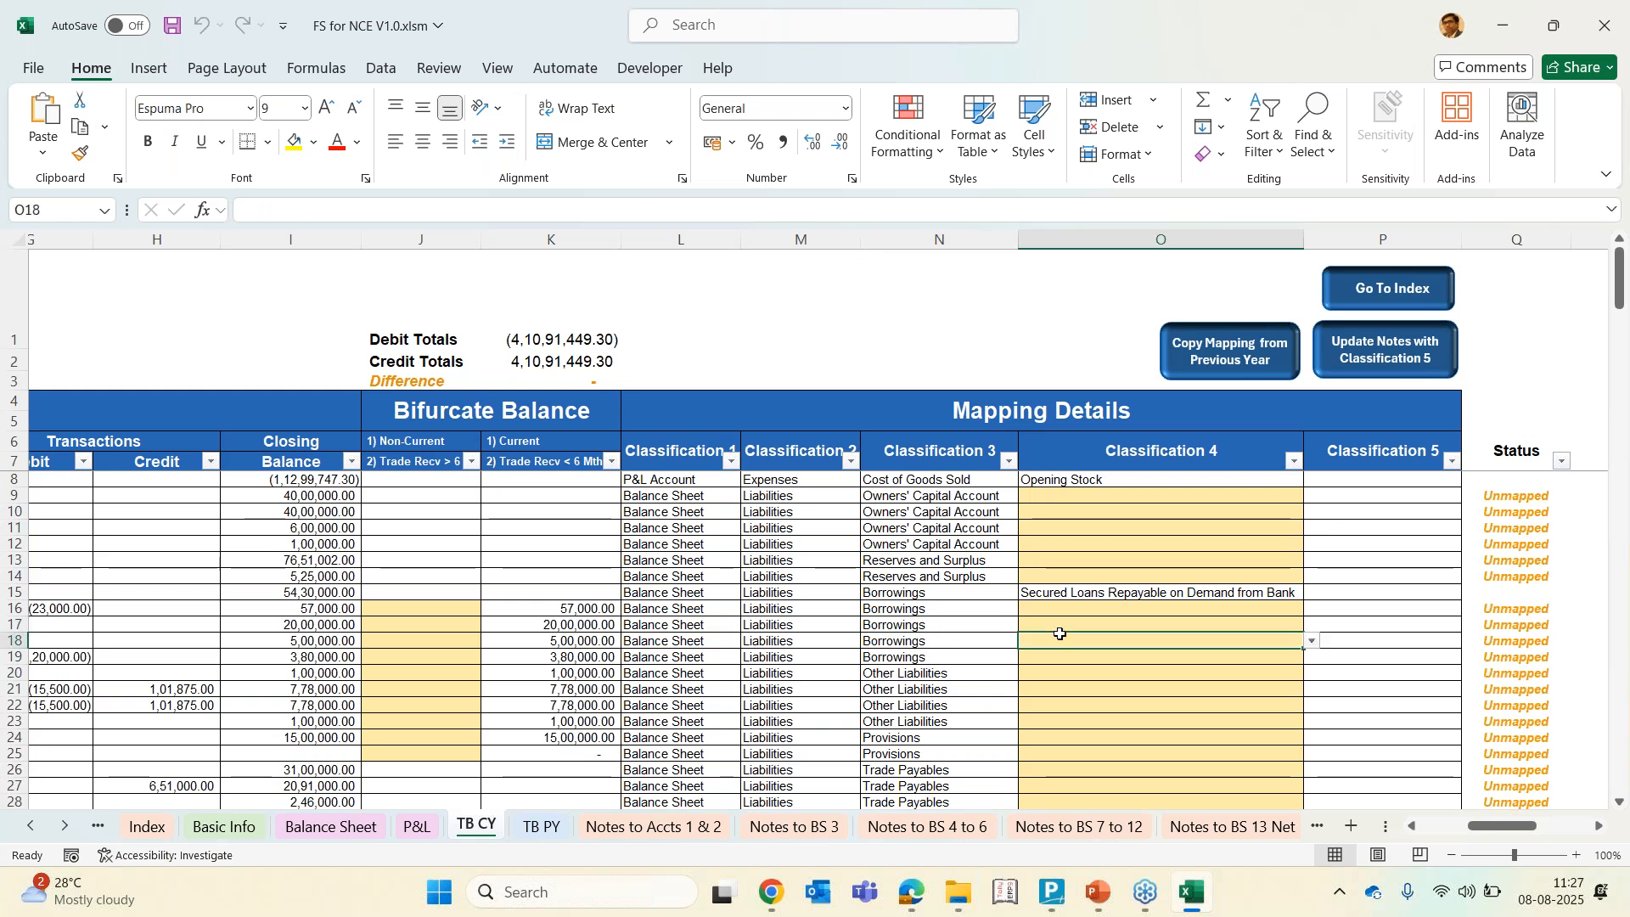
pyautogui.click(1314, 642)
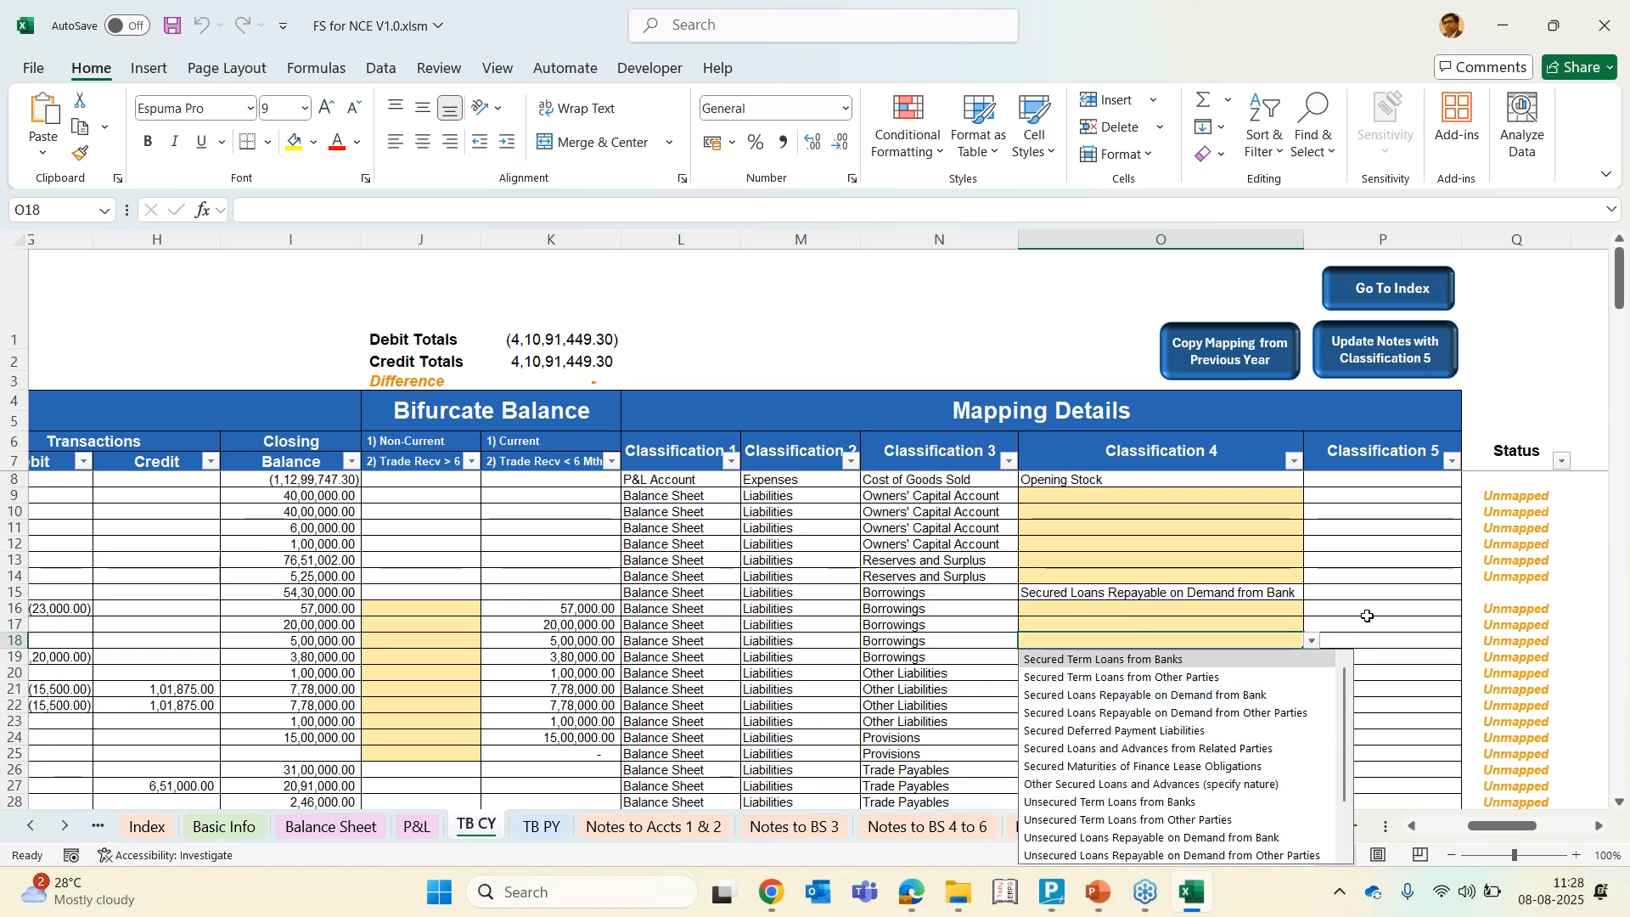
pyautogui.click(1391, 509)
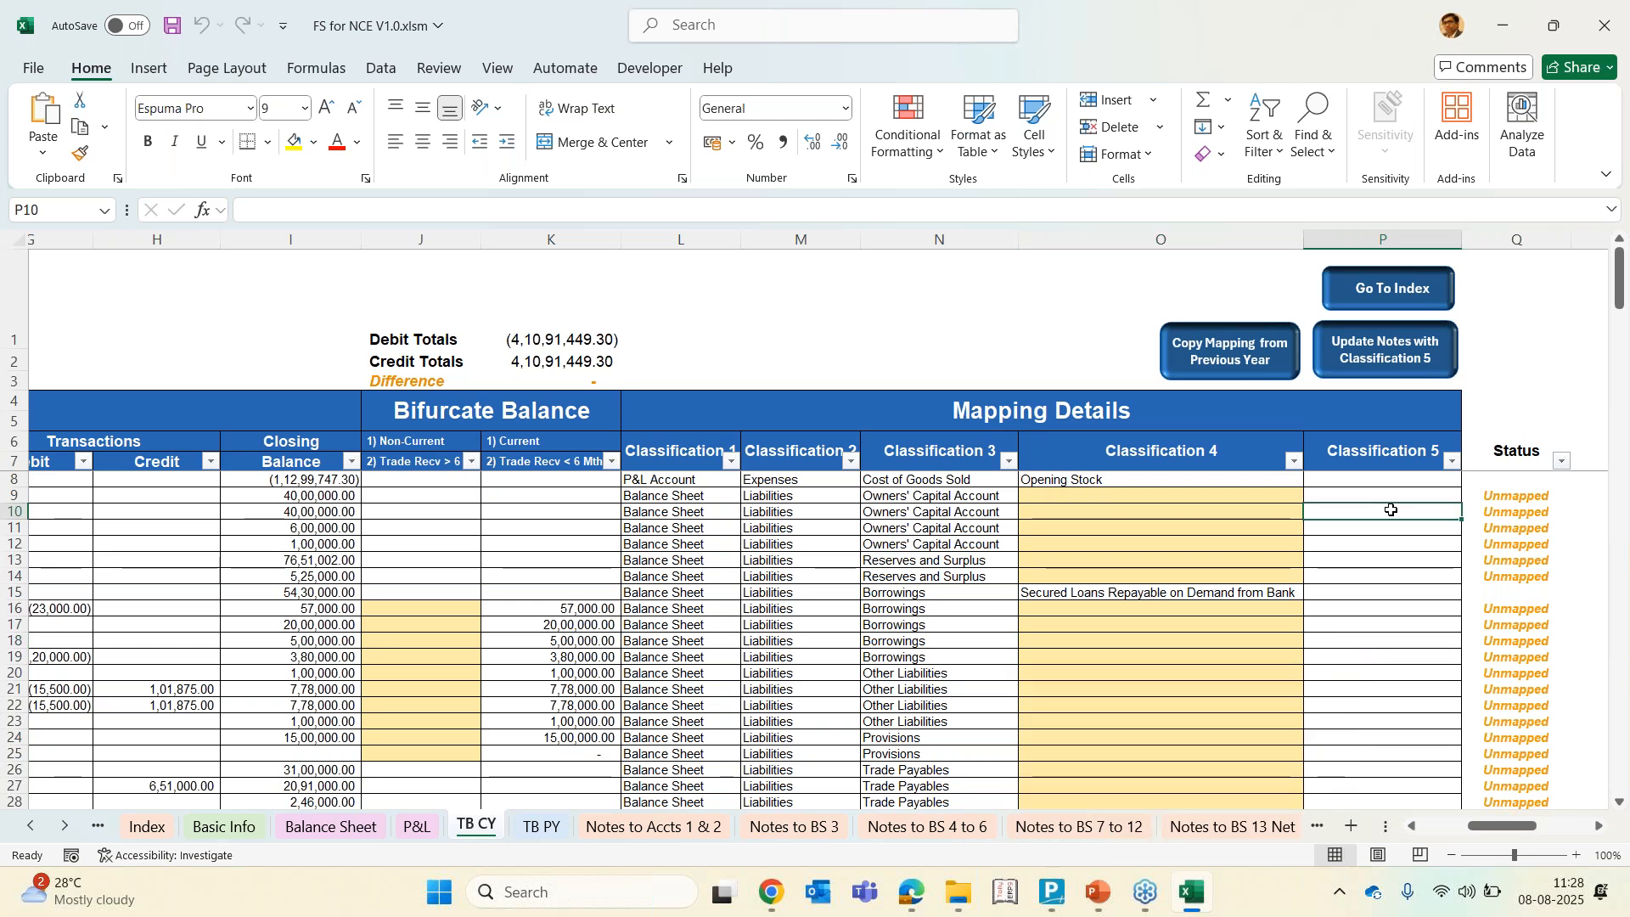
pyautogui.click(1073, 522)
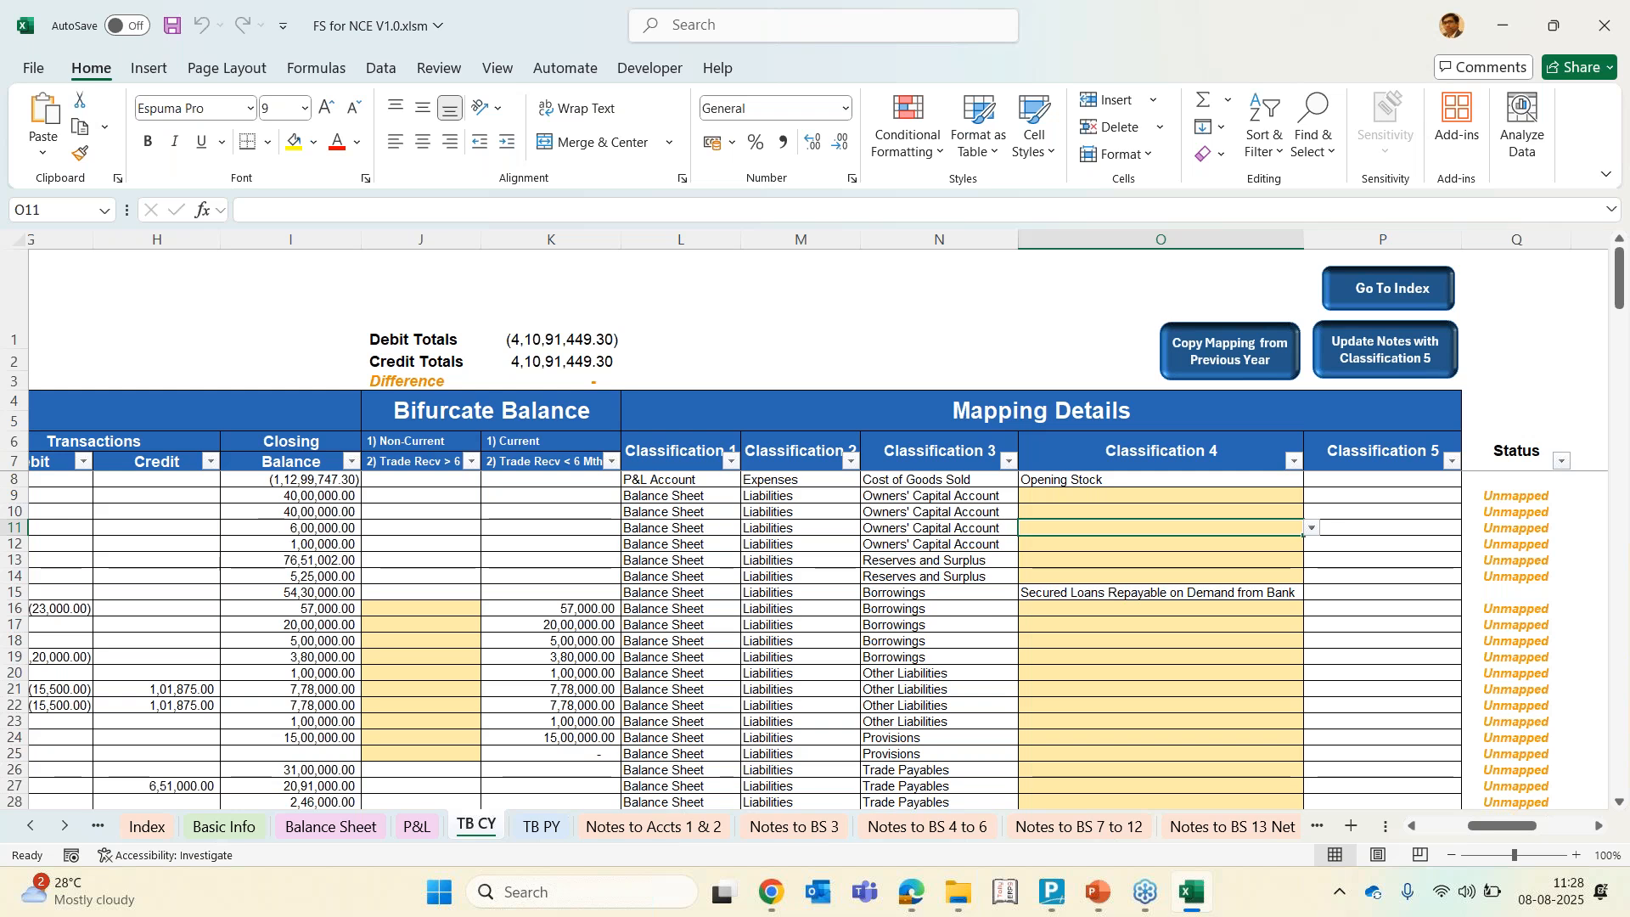
pyautogui.press('Up')
pyautogui.press('Up')
pyautogui.press('Left')
pyautogui.press('Left')
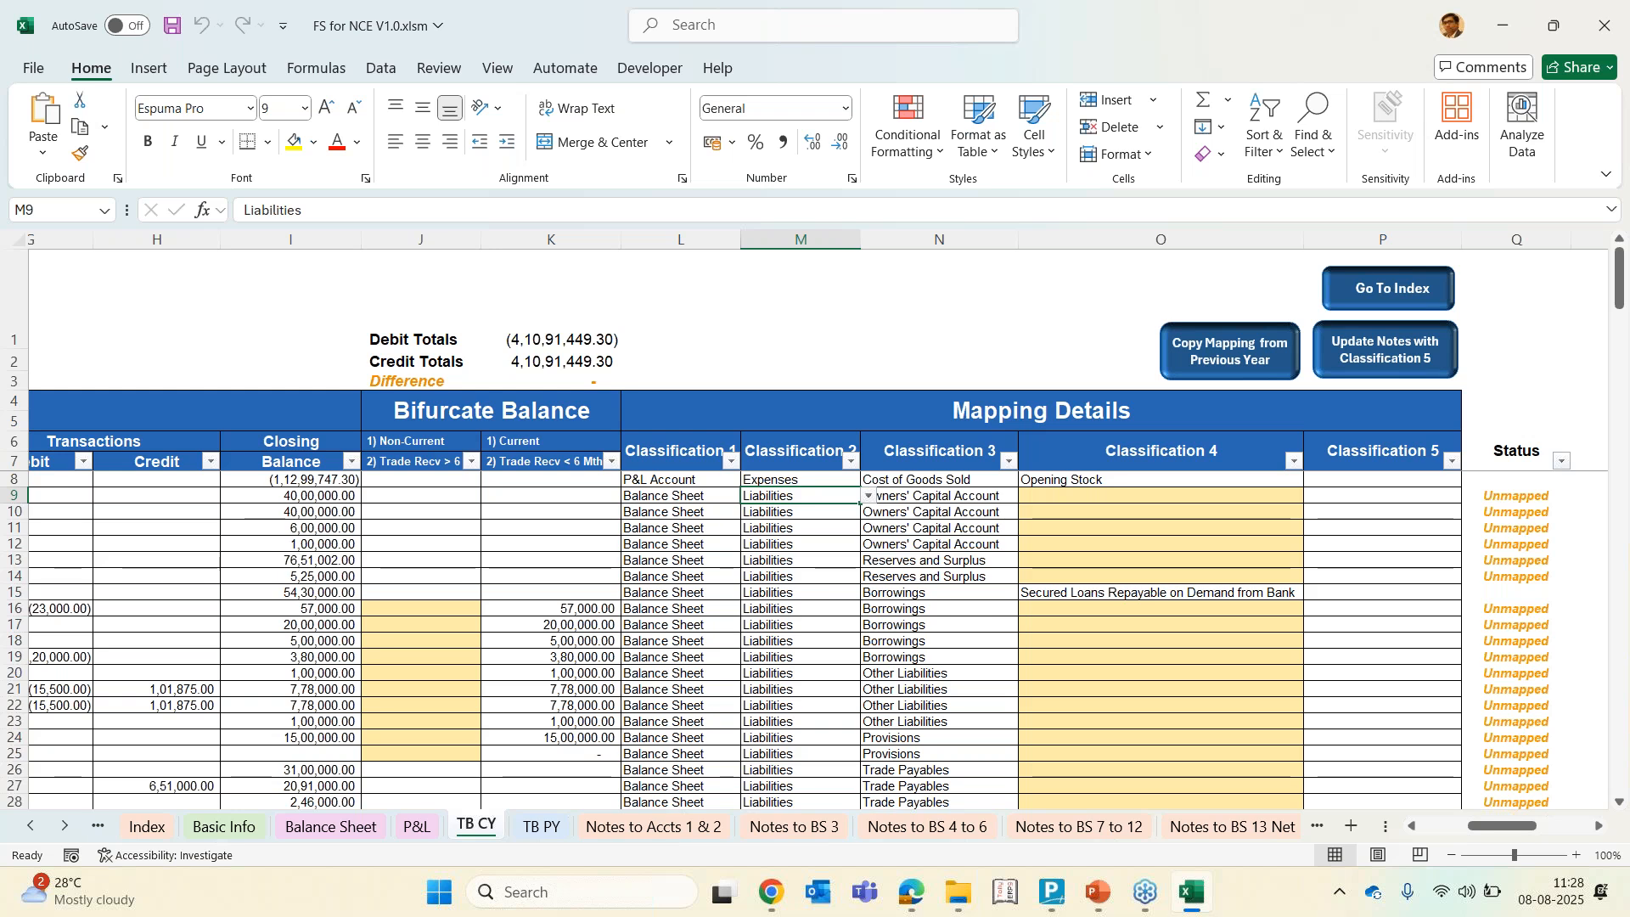
pyautogui.hscroll(-10, 818, 526)
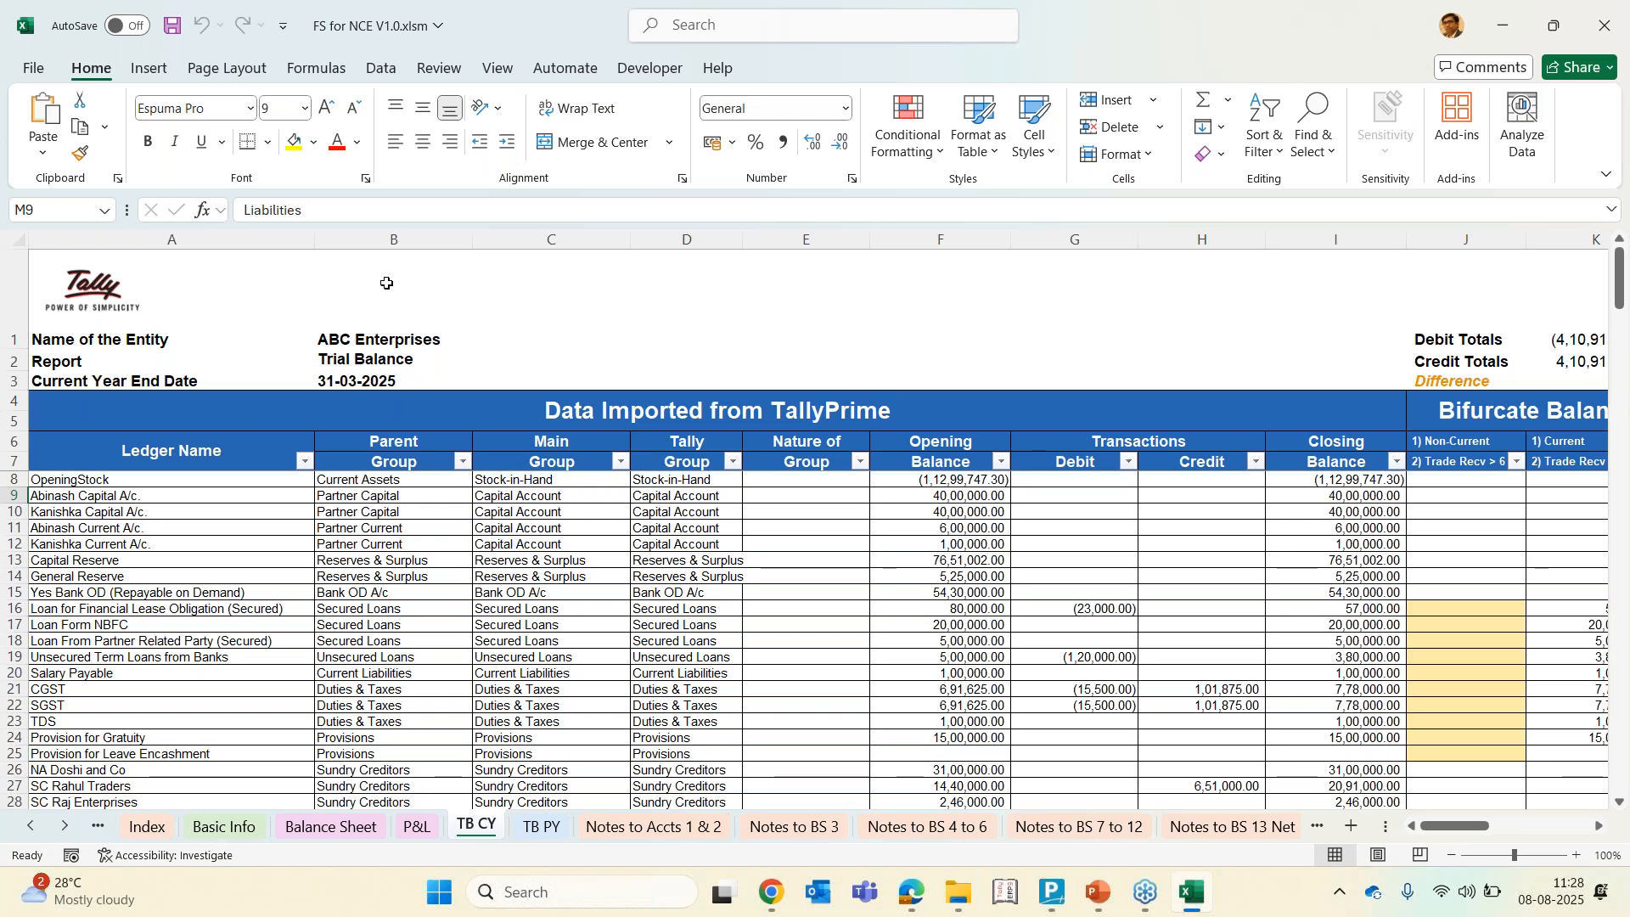
# Hide columns B through H, from Parent Group to Credit, on the TB CY sheet
pyautogui.moveTo(423, 238); pyautogui.dragTo(1467, 238)
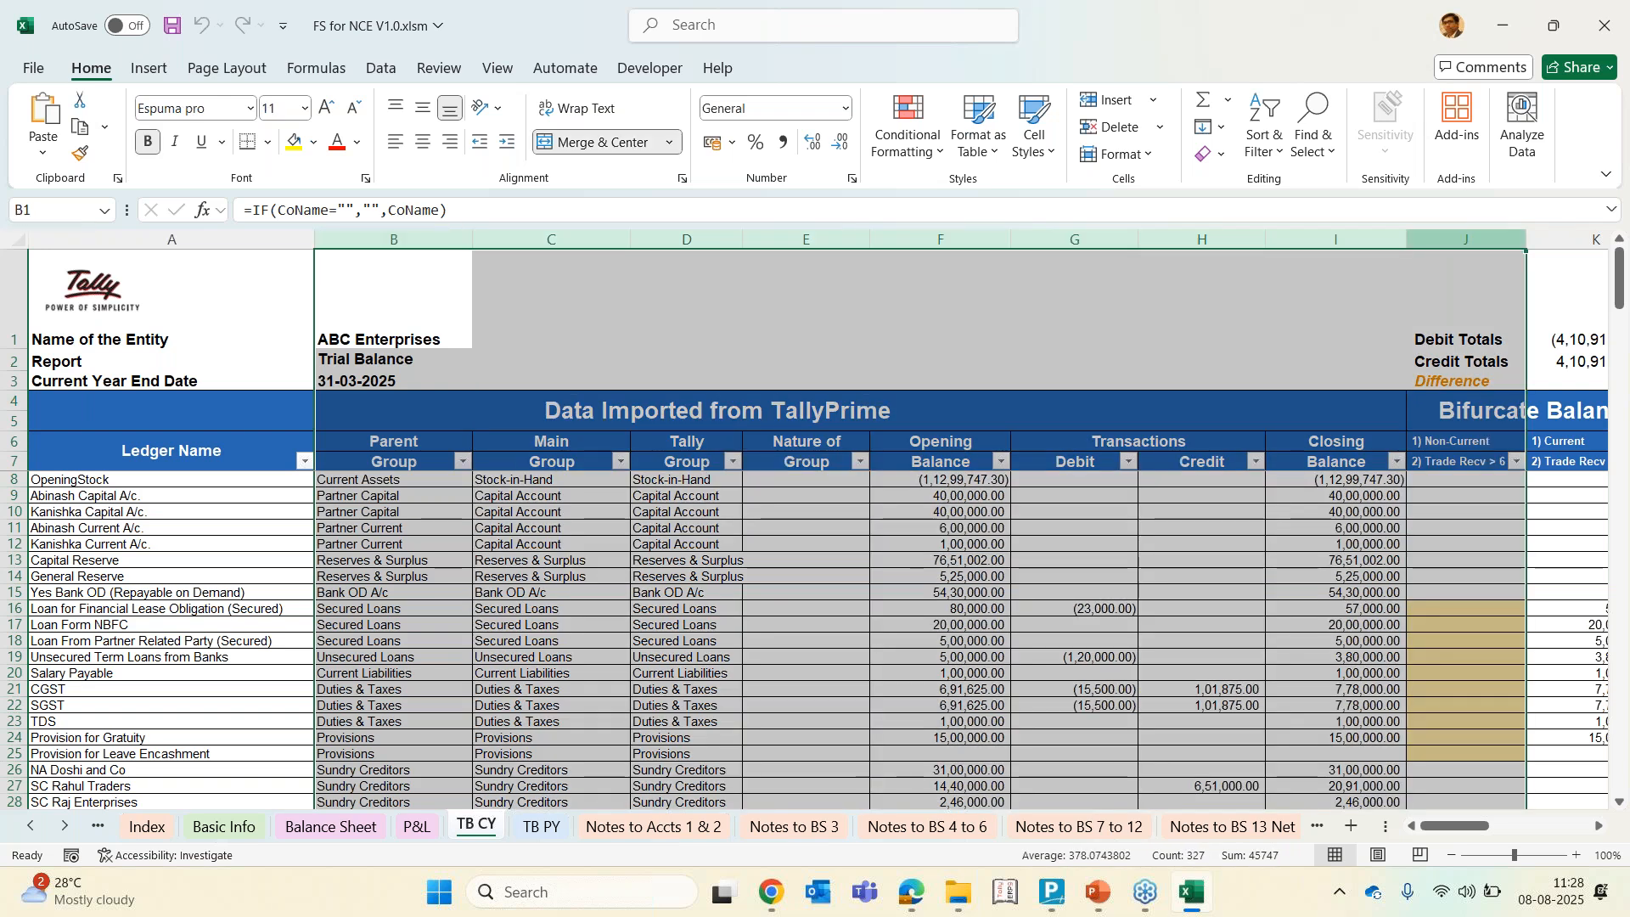
pyautogui.click(1120, 531)
pyautogui.moveTo(412, 242); pyautogui.dragTo(1151, 294)
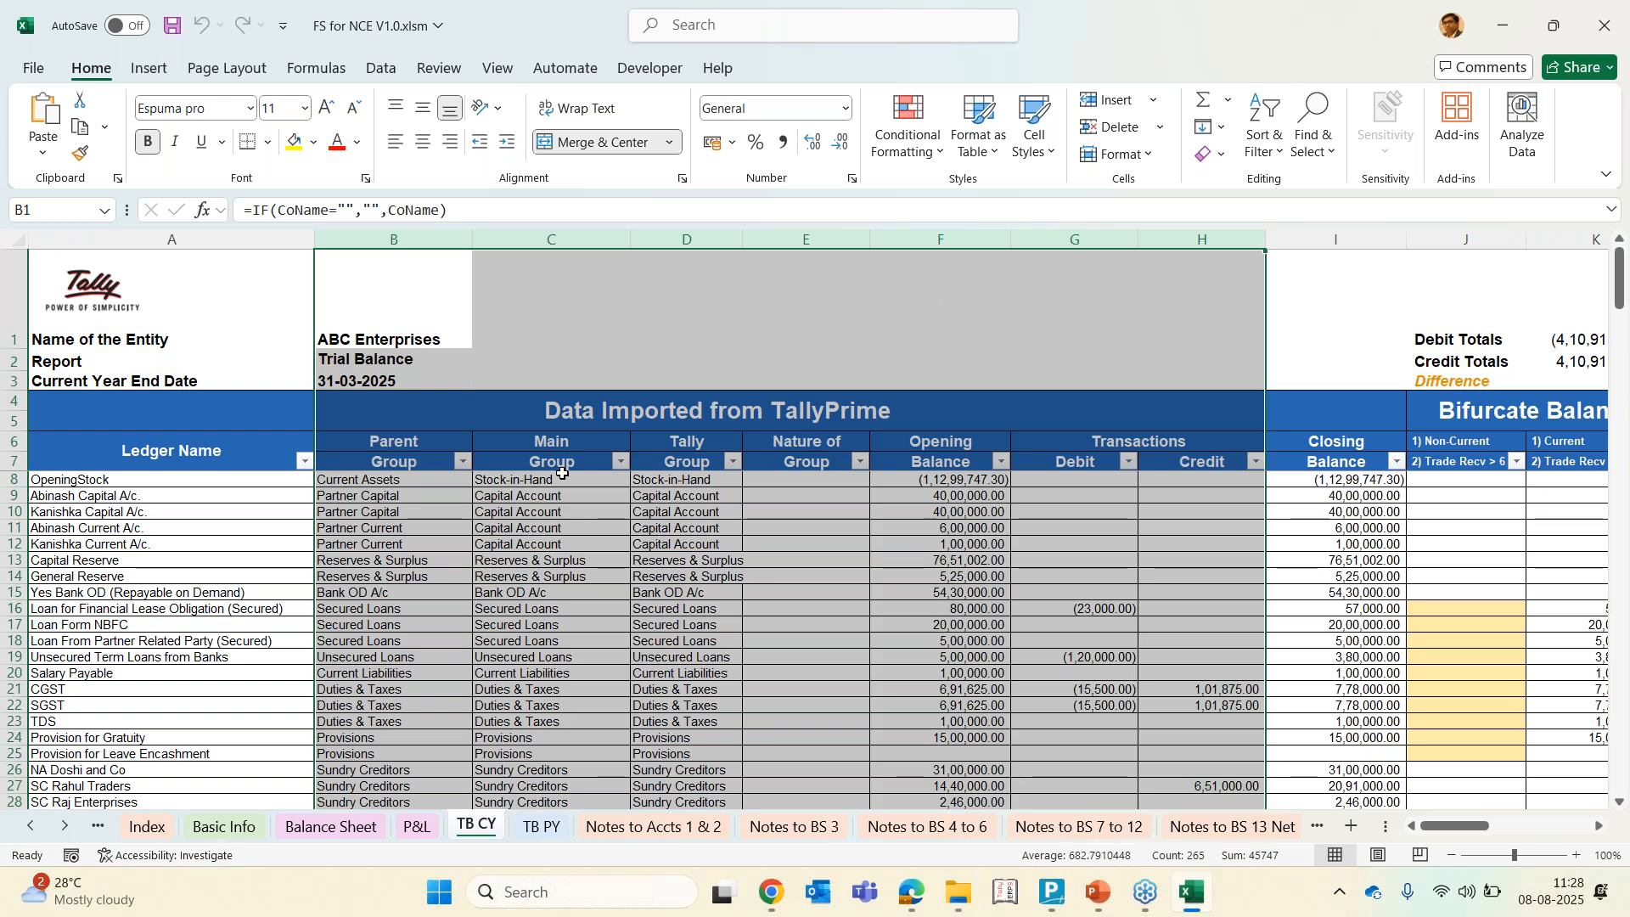
pyautogui.click(543, 480)
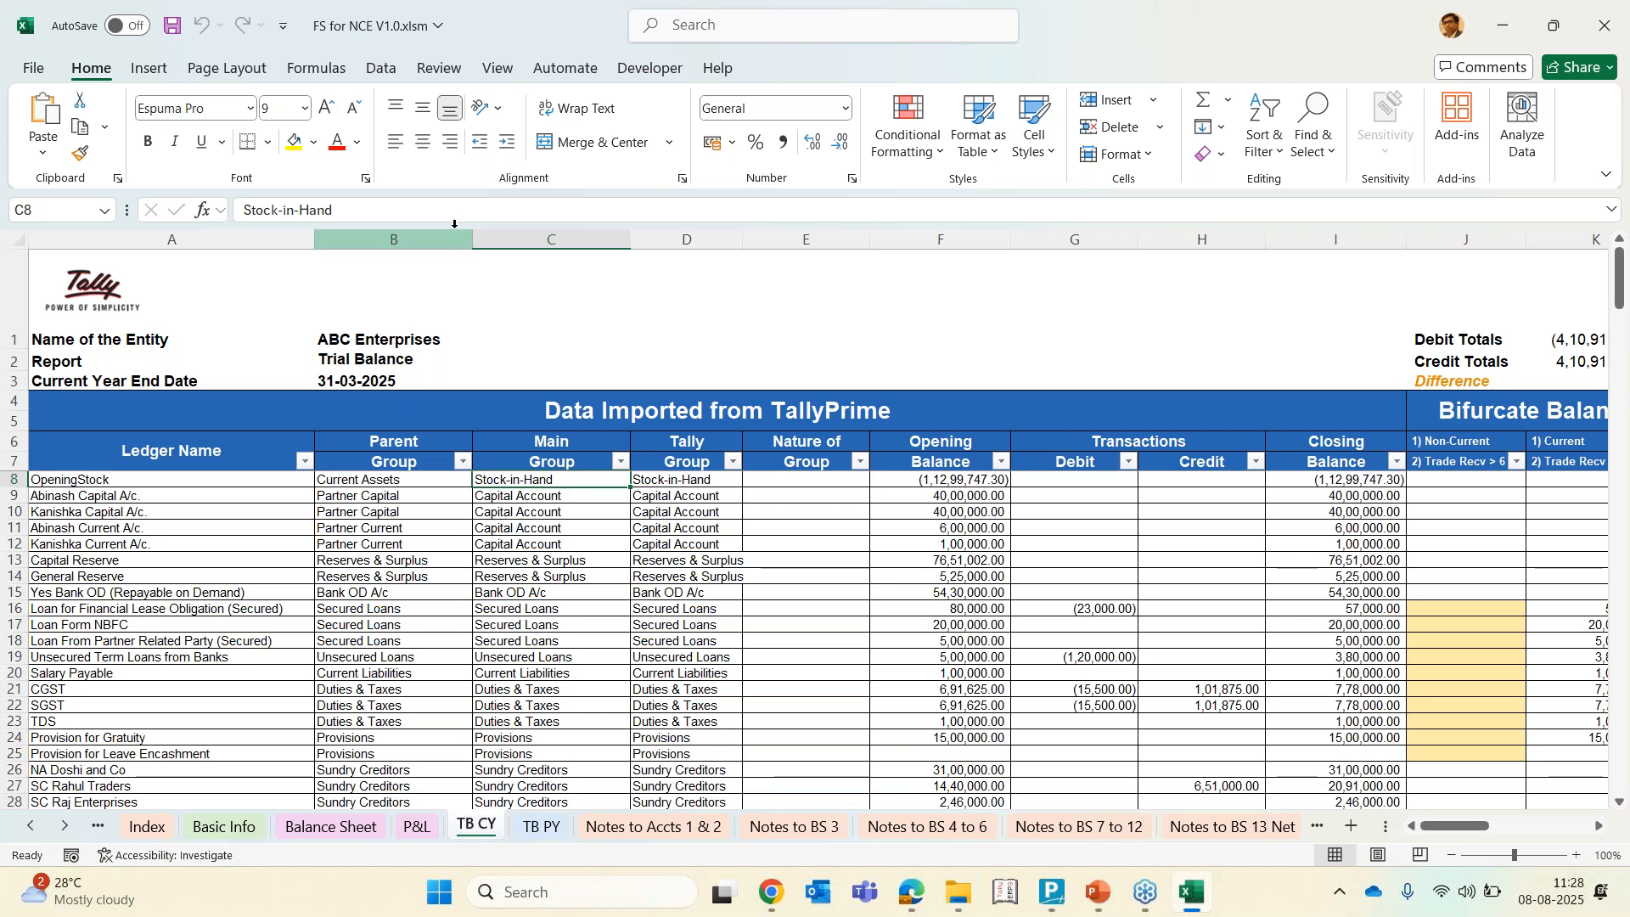
pyautogui.moveTo(455, 231); pyautogui.dragTo(1187, 237)
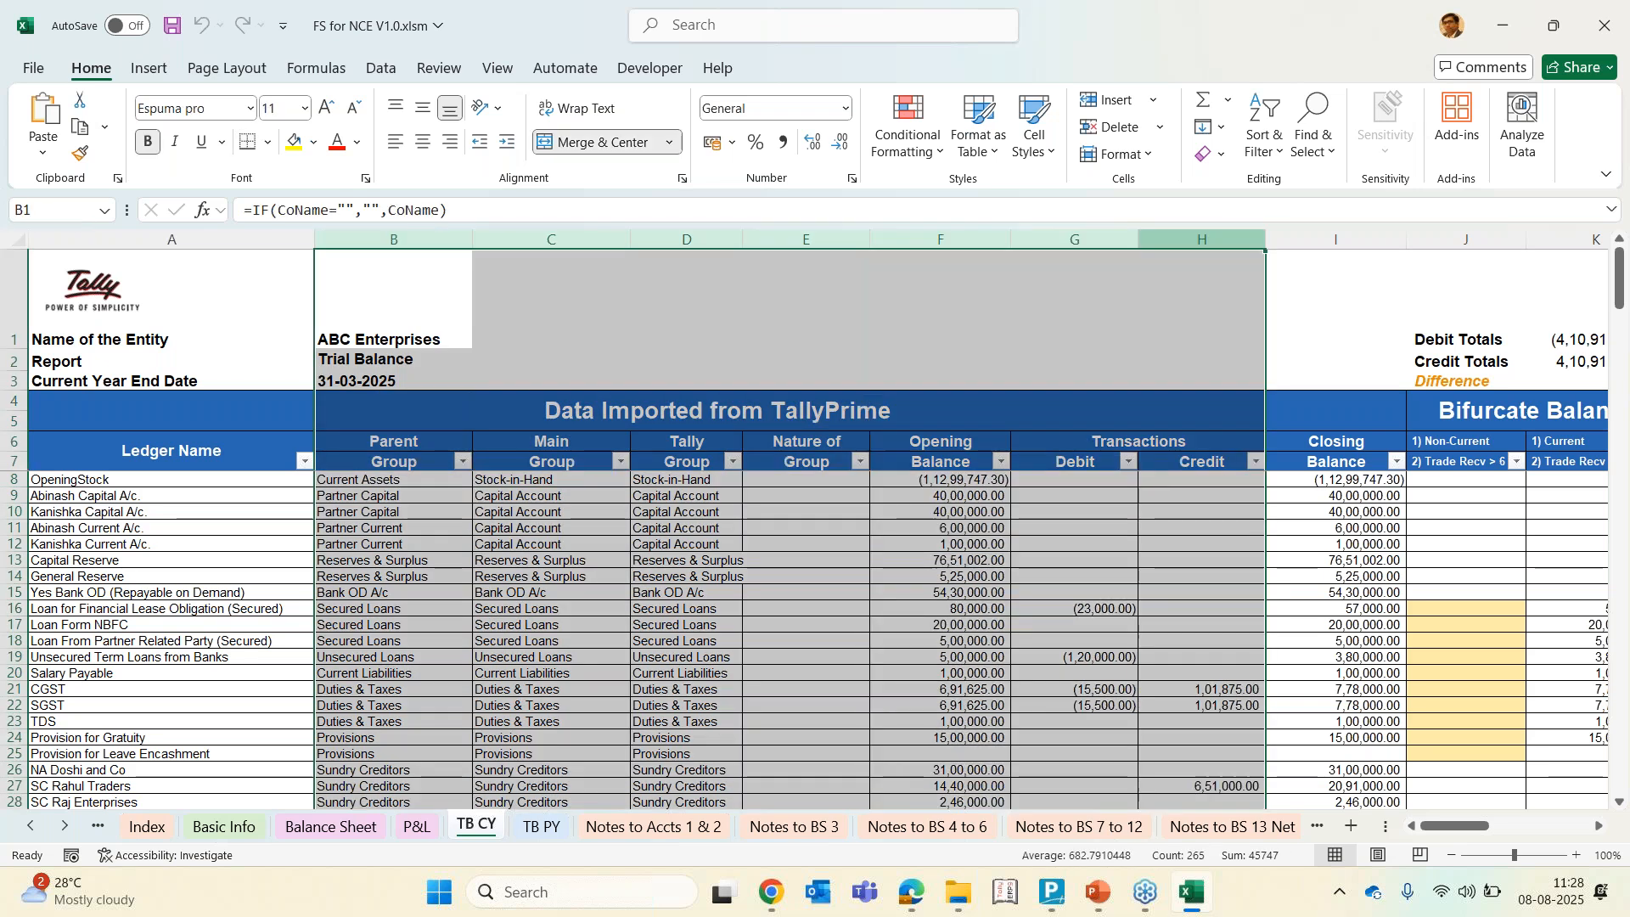
pyautogui.rightClick(1193, 242)
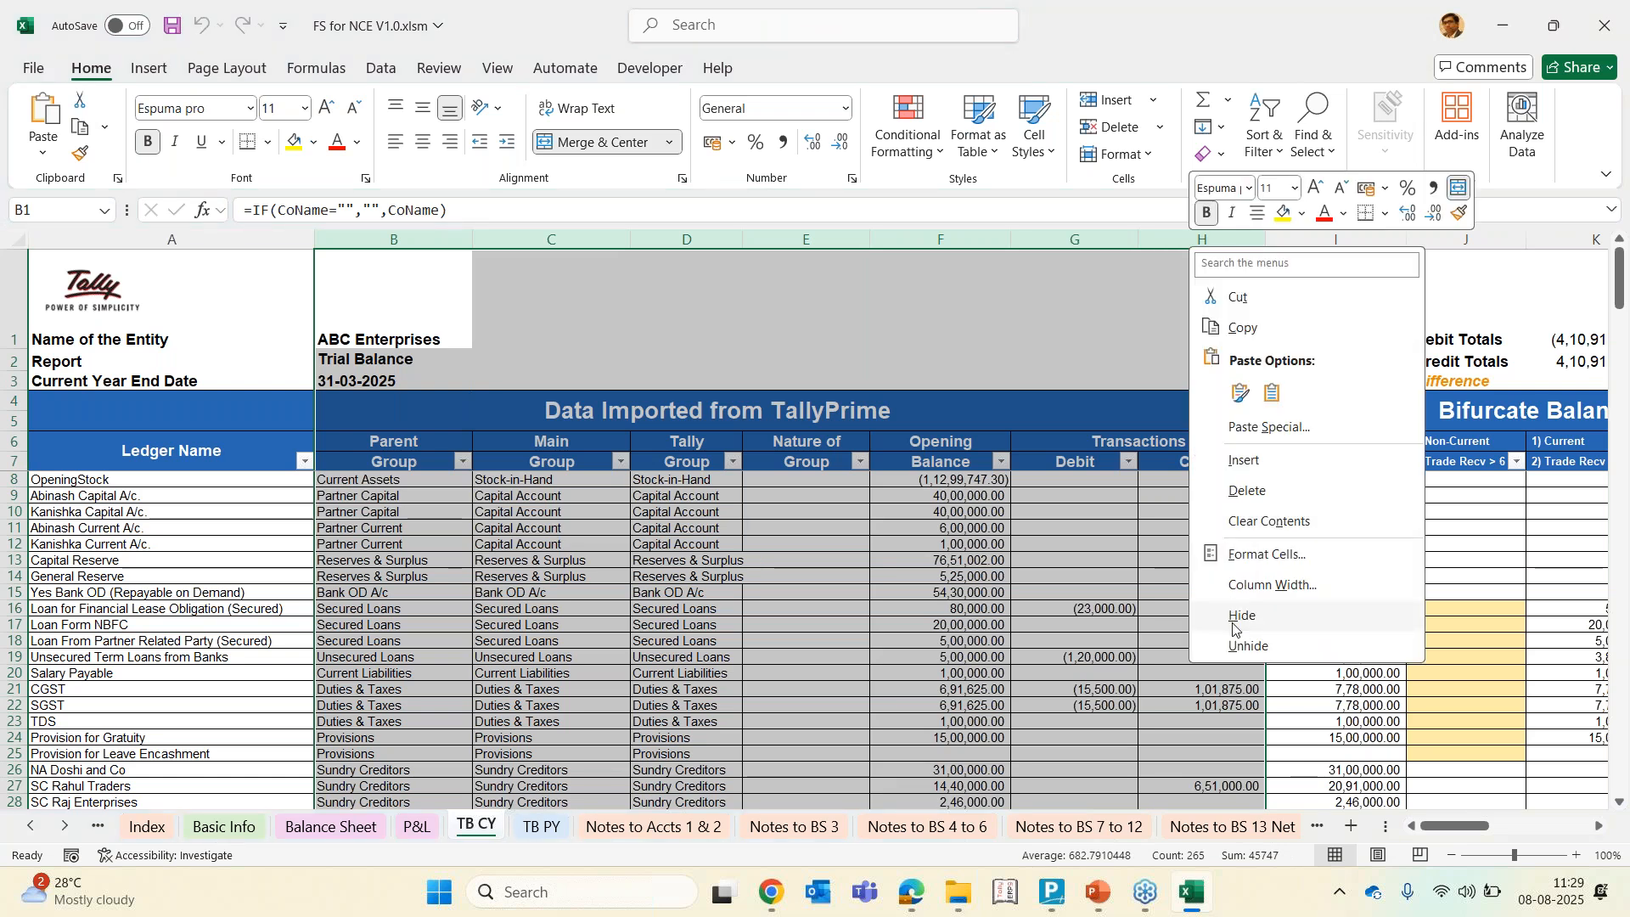
pyautogui.click(1242, 615)
# Hide the Bifurcate Balance columns J and K
pyautogui.click(437, 592)
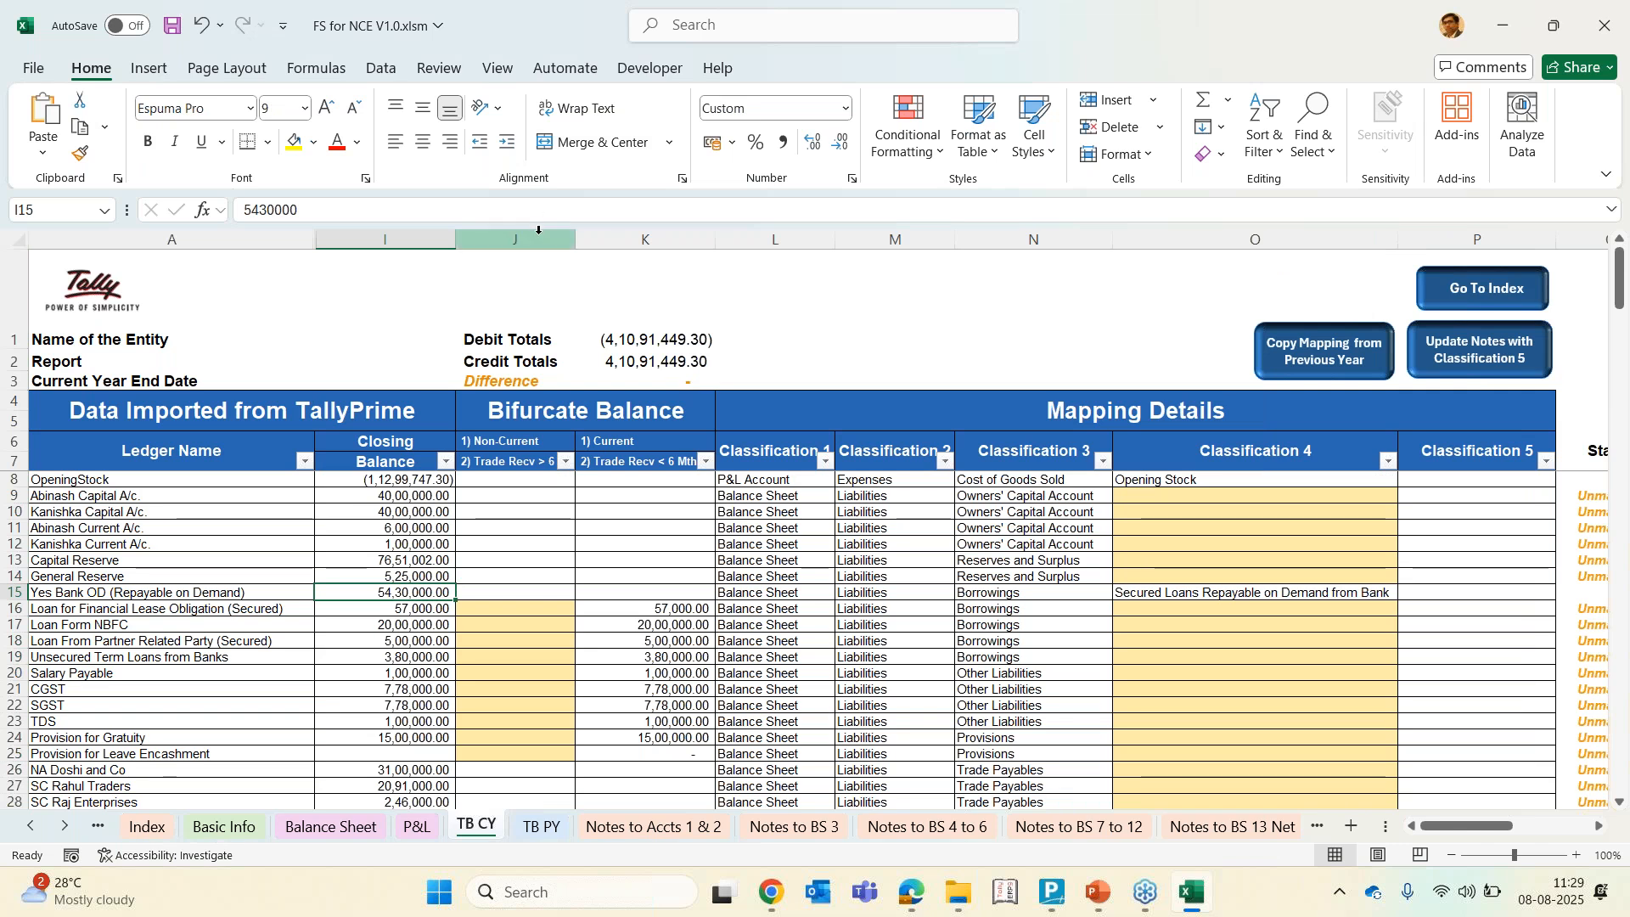
pyautogui.moveTo(537, 239); pyautogui.dragTo(654, 238)
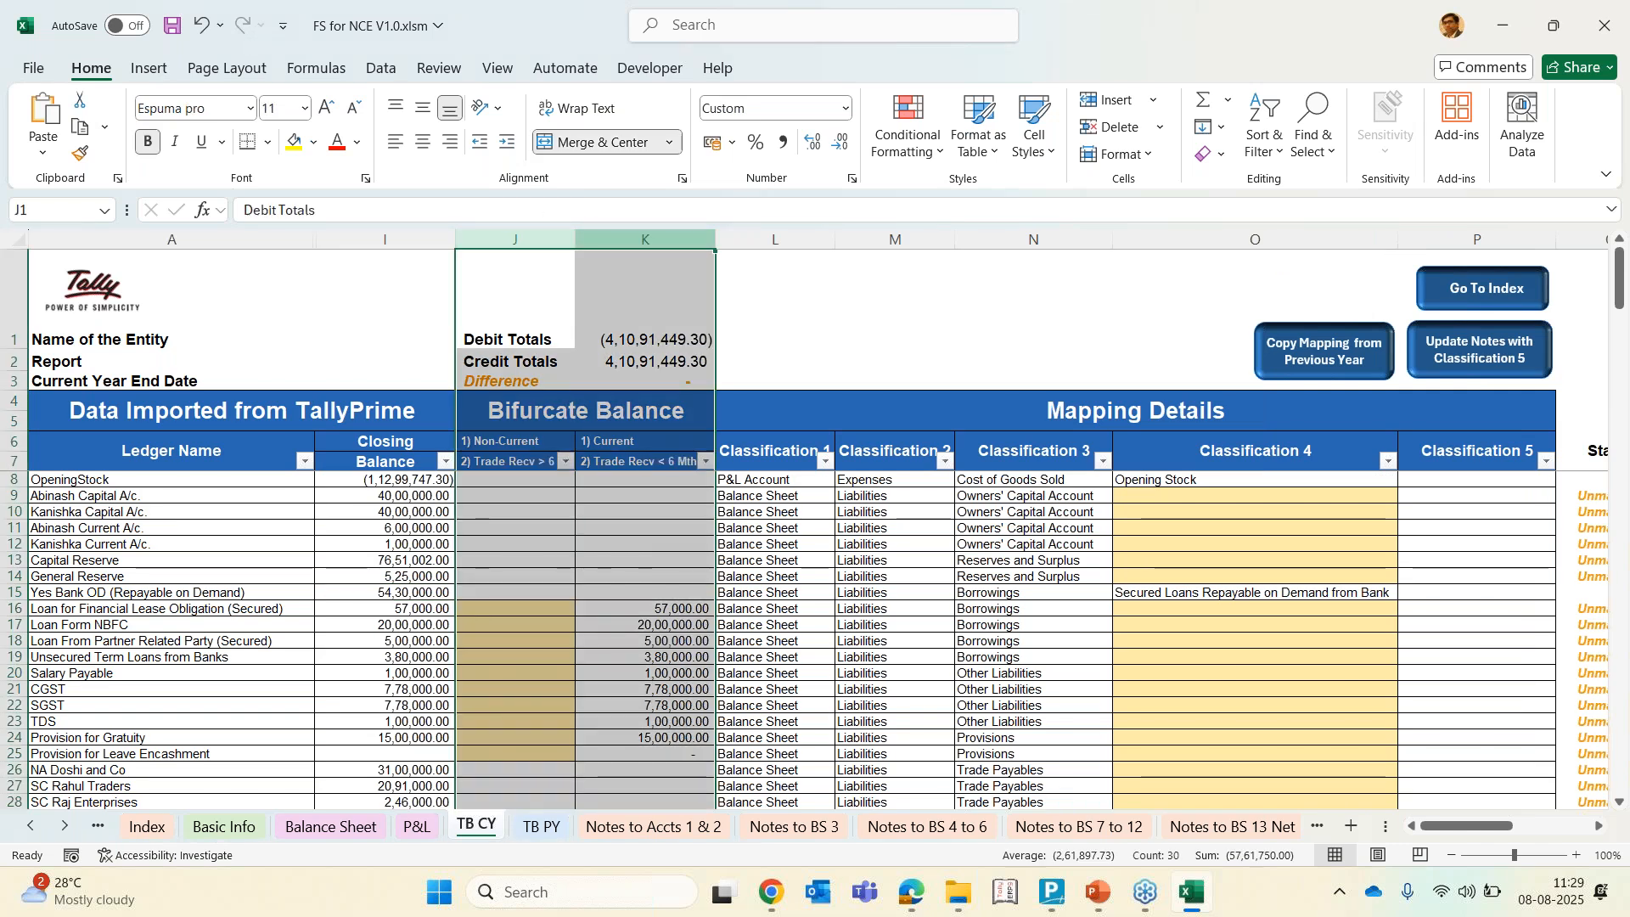
pyautogui.rightClick(608, 241)
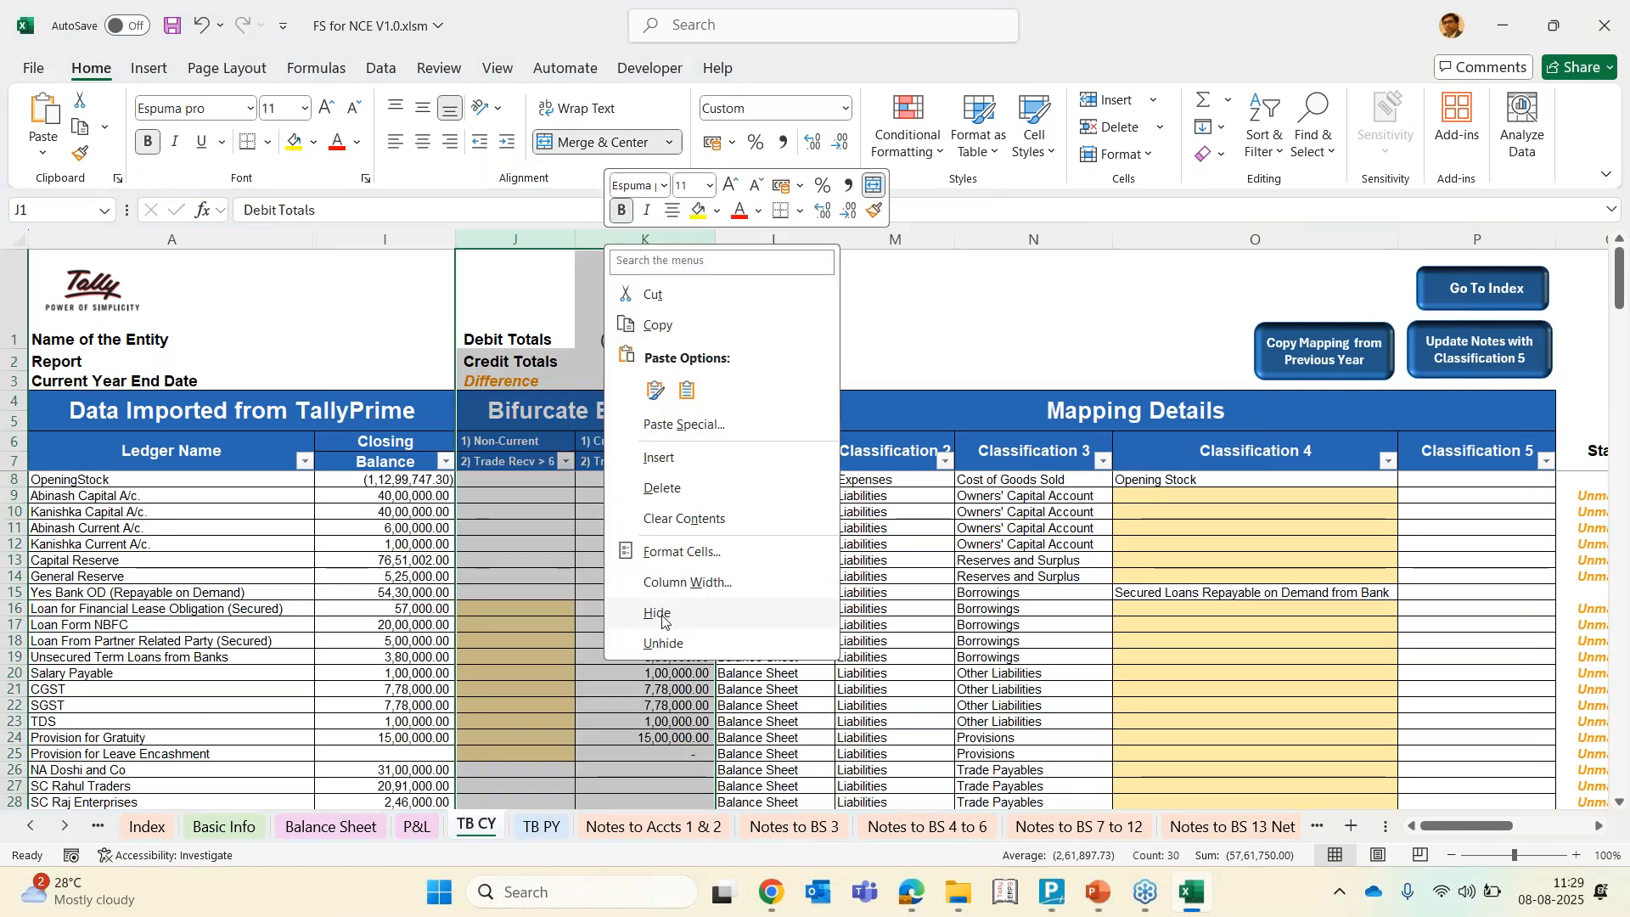
pyautogui.click(662, 613)
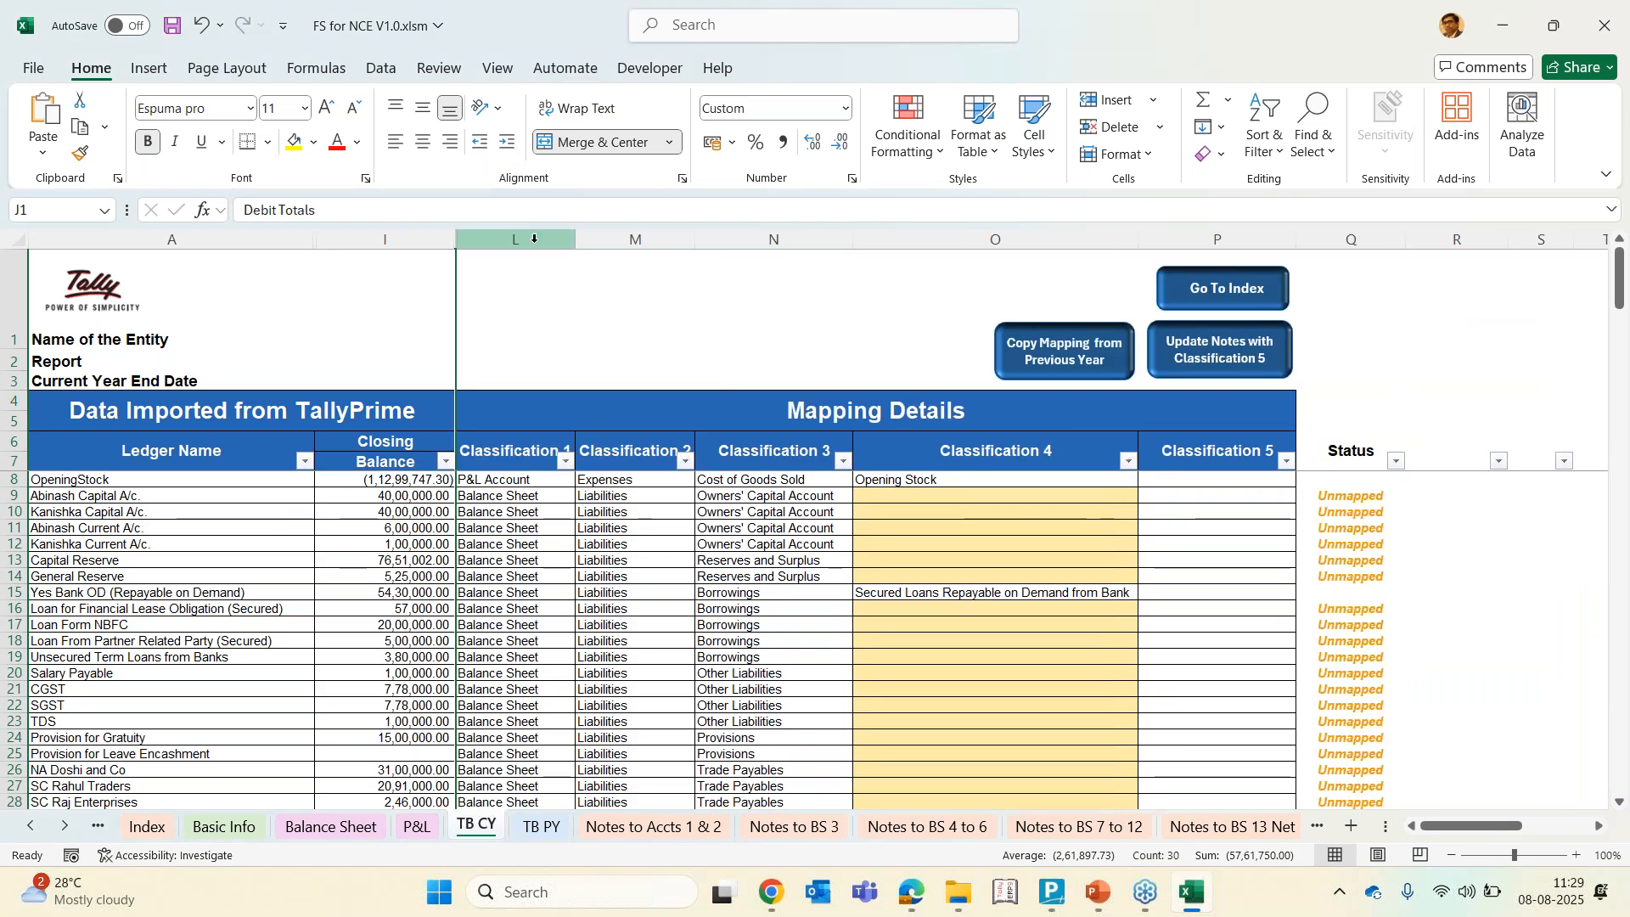
# Hide the Classification 1 column L
pyautogui.click(534, 239)
pyautogui.rightClick(535, 241)
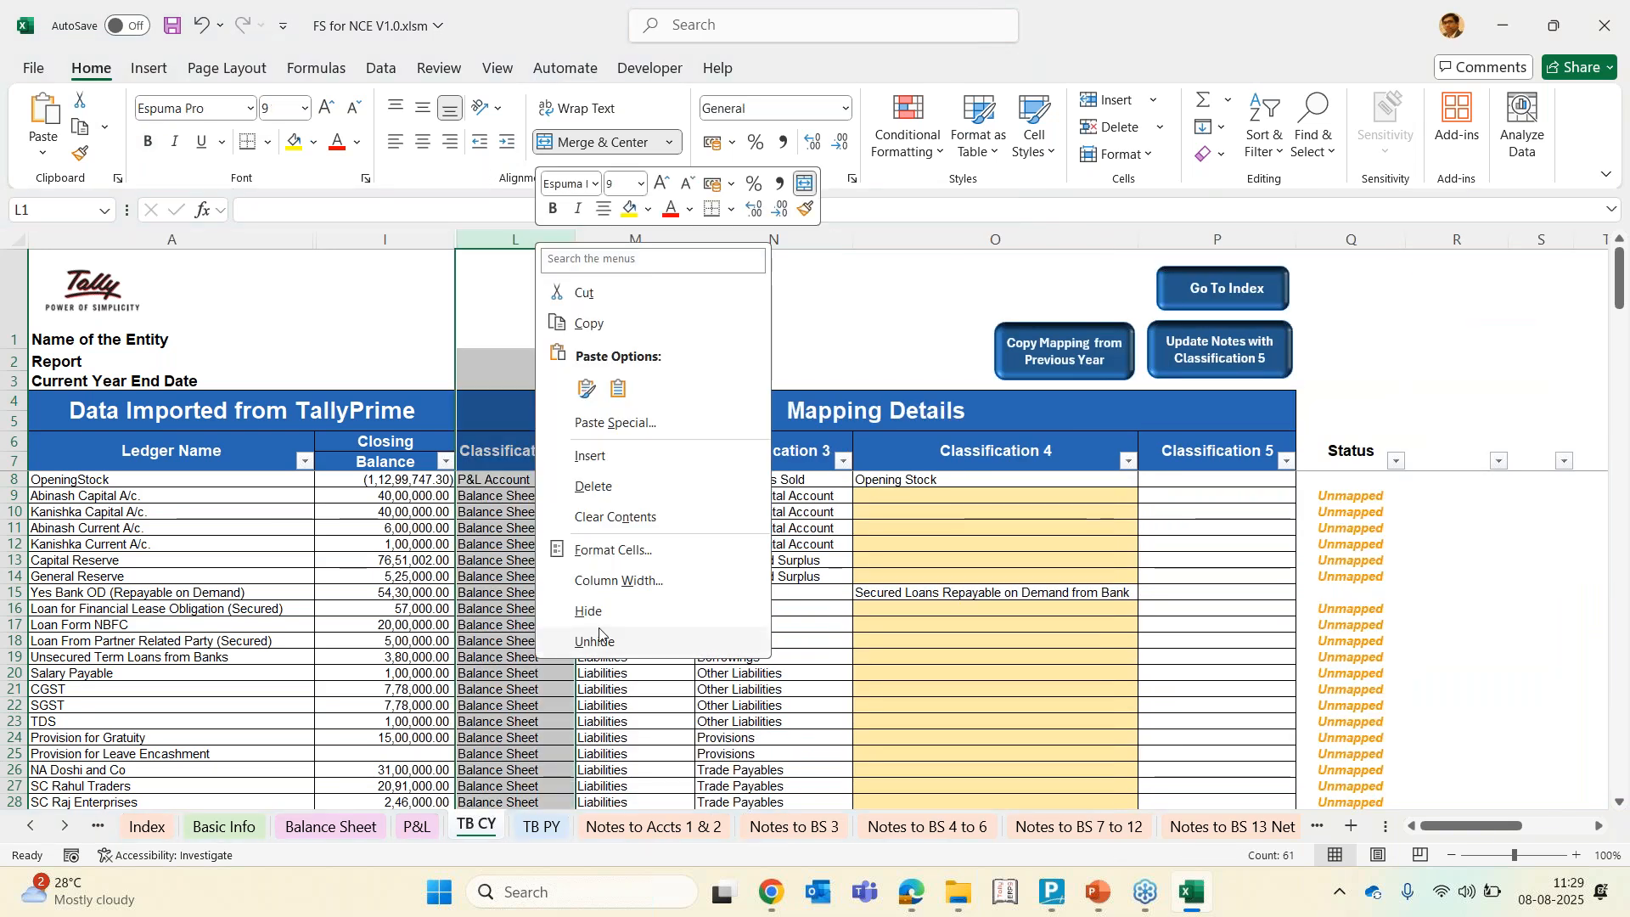
pyautogui.click(597, 641)
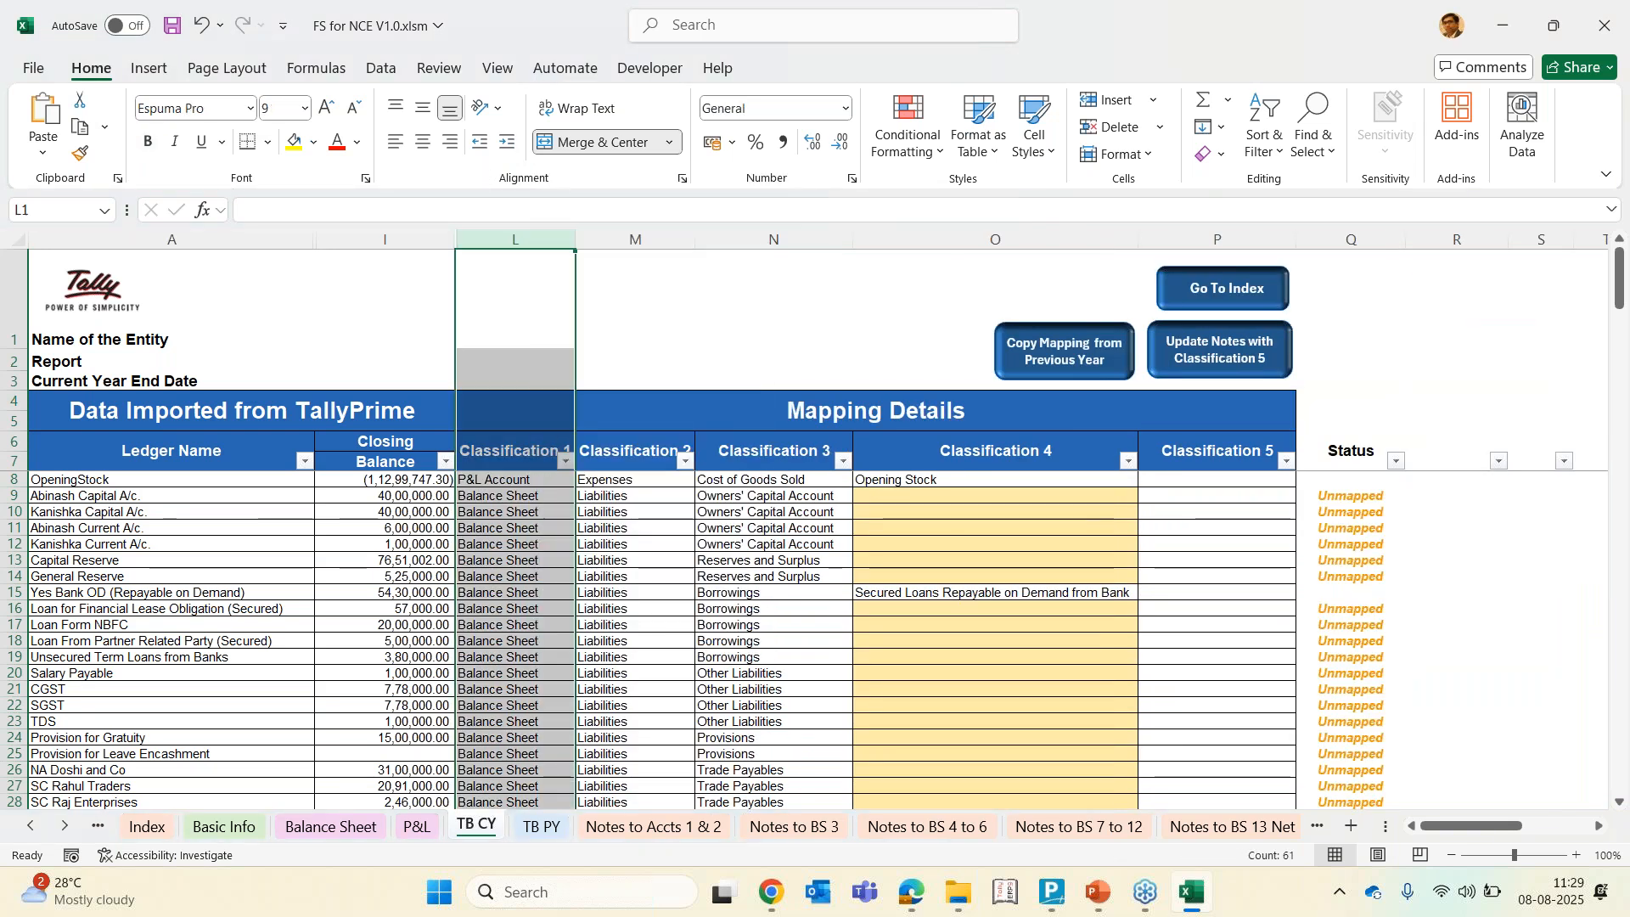
pyautogui.rightClick(520, 239)
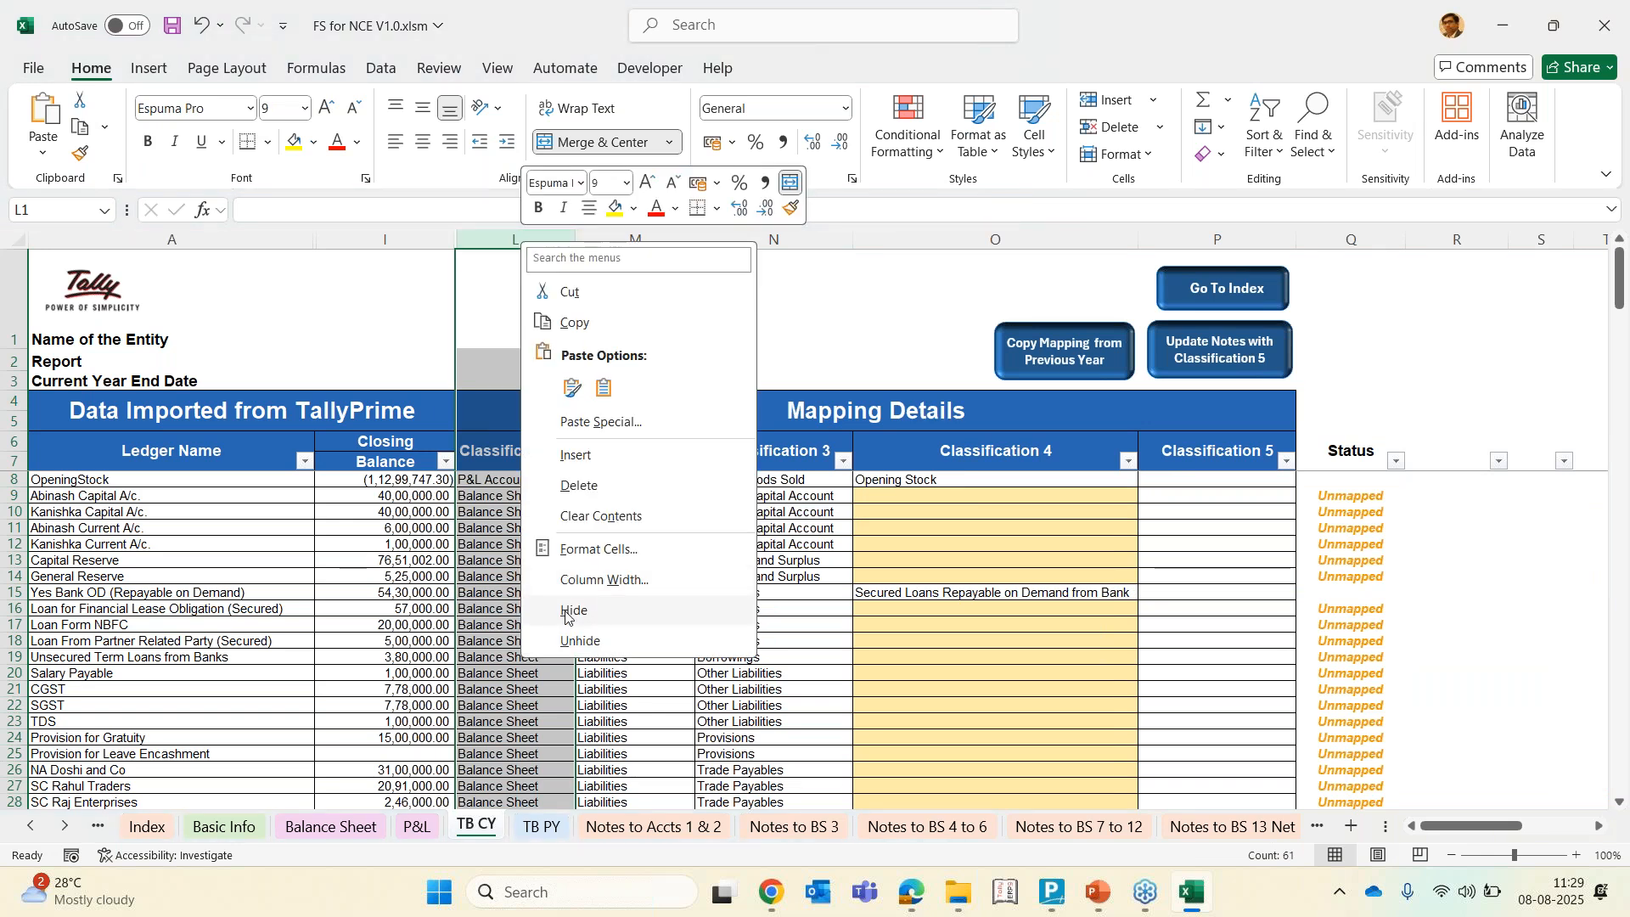
pyautogui.click(564, 612)
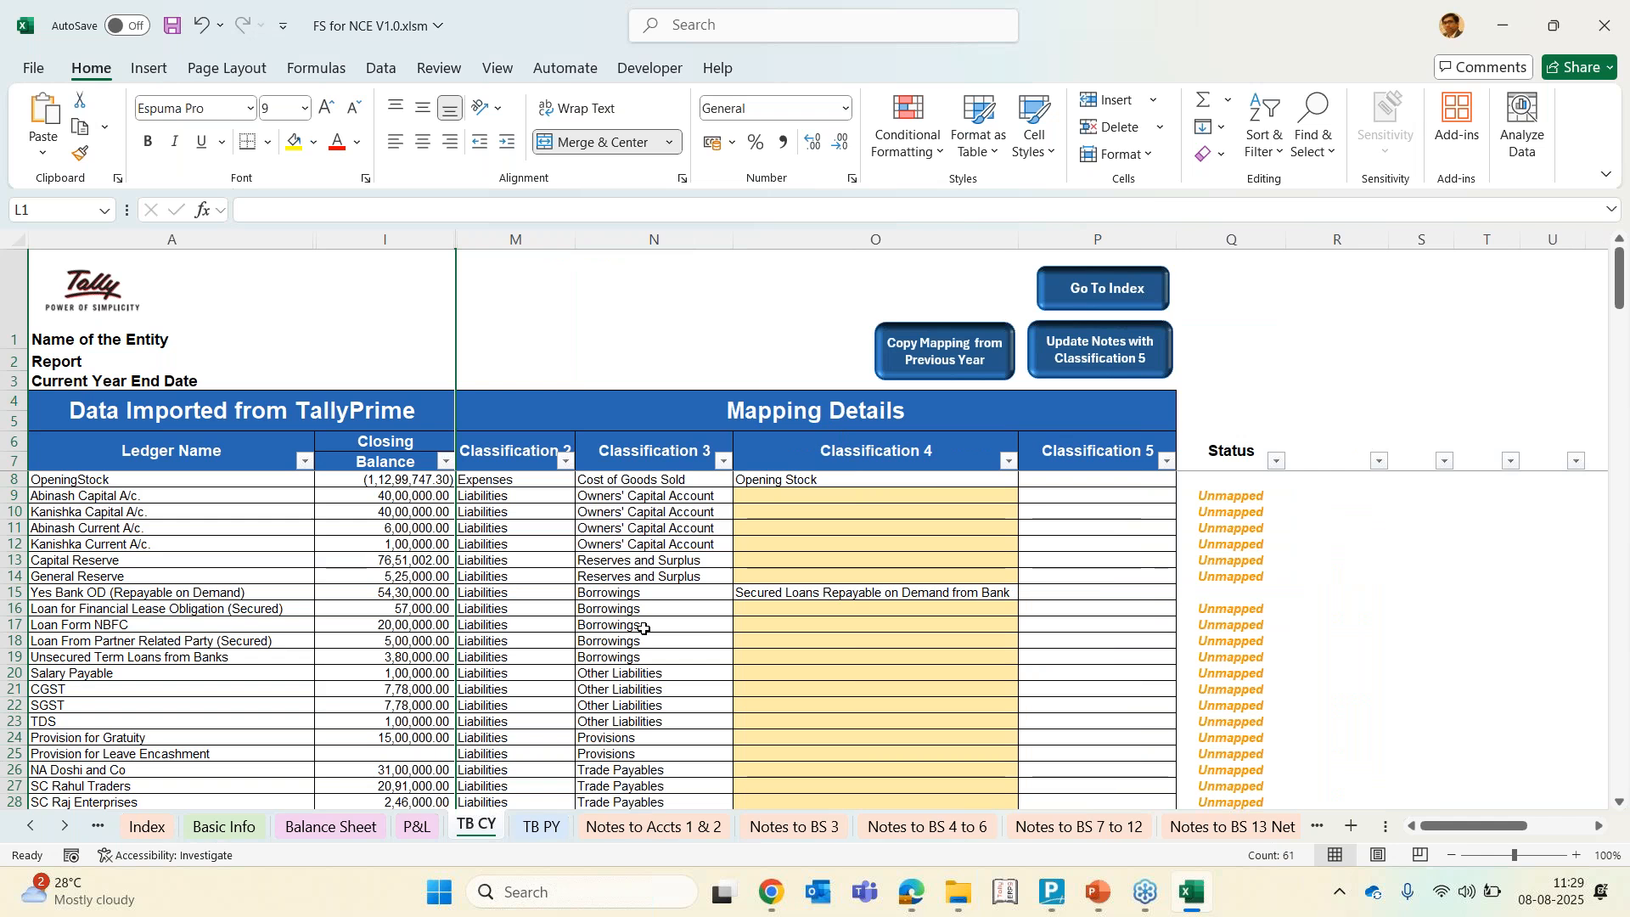
# Review the ledger names against their Classification 2 to 5 mappings and status
pyautogui.click(643, 635)
pyautogui.press('Right')
pyautogui.press('Up')
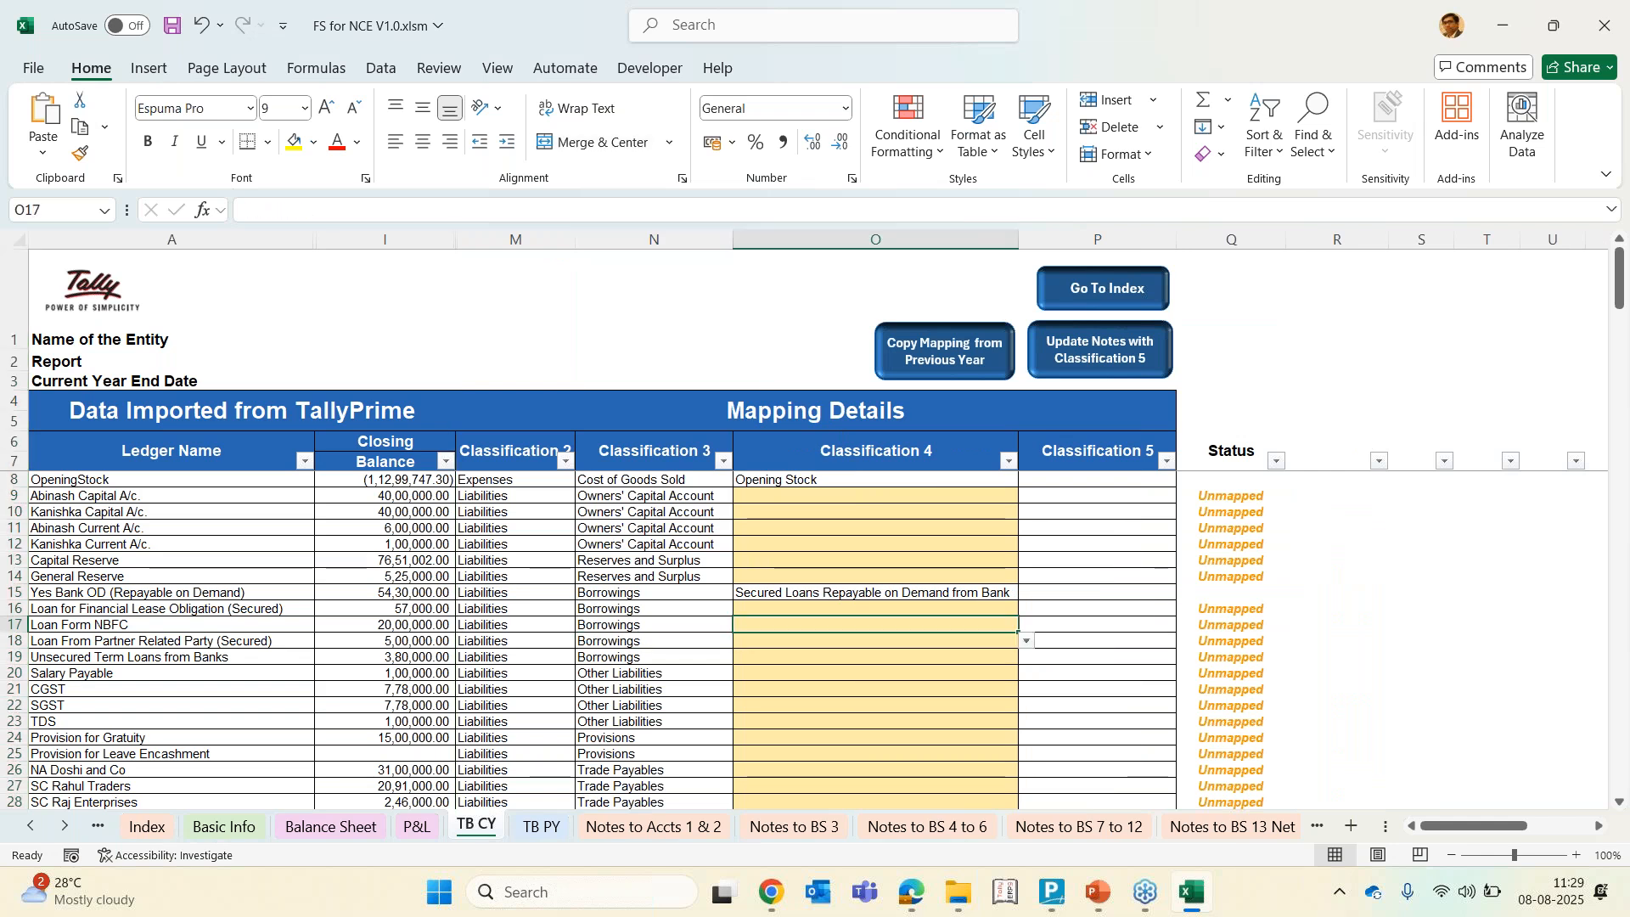
pyautogui.press('Left')
pyautogui.press('Up')
pyautogui.press('Up')
pyautogui.press('Up')
pyautogui.press('Left')
pyautogui.press('Left')
pyautogui.press('Left')
pyautogui.press('Up')
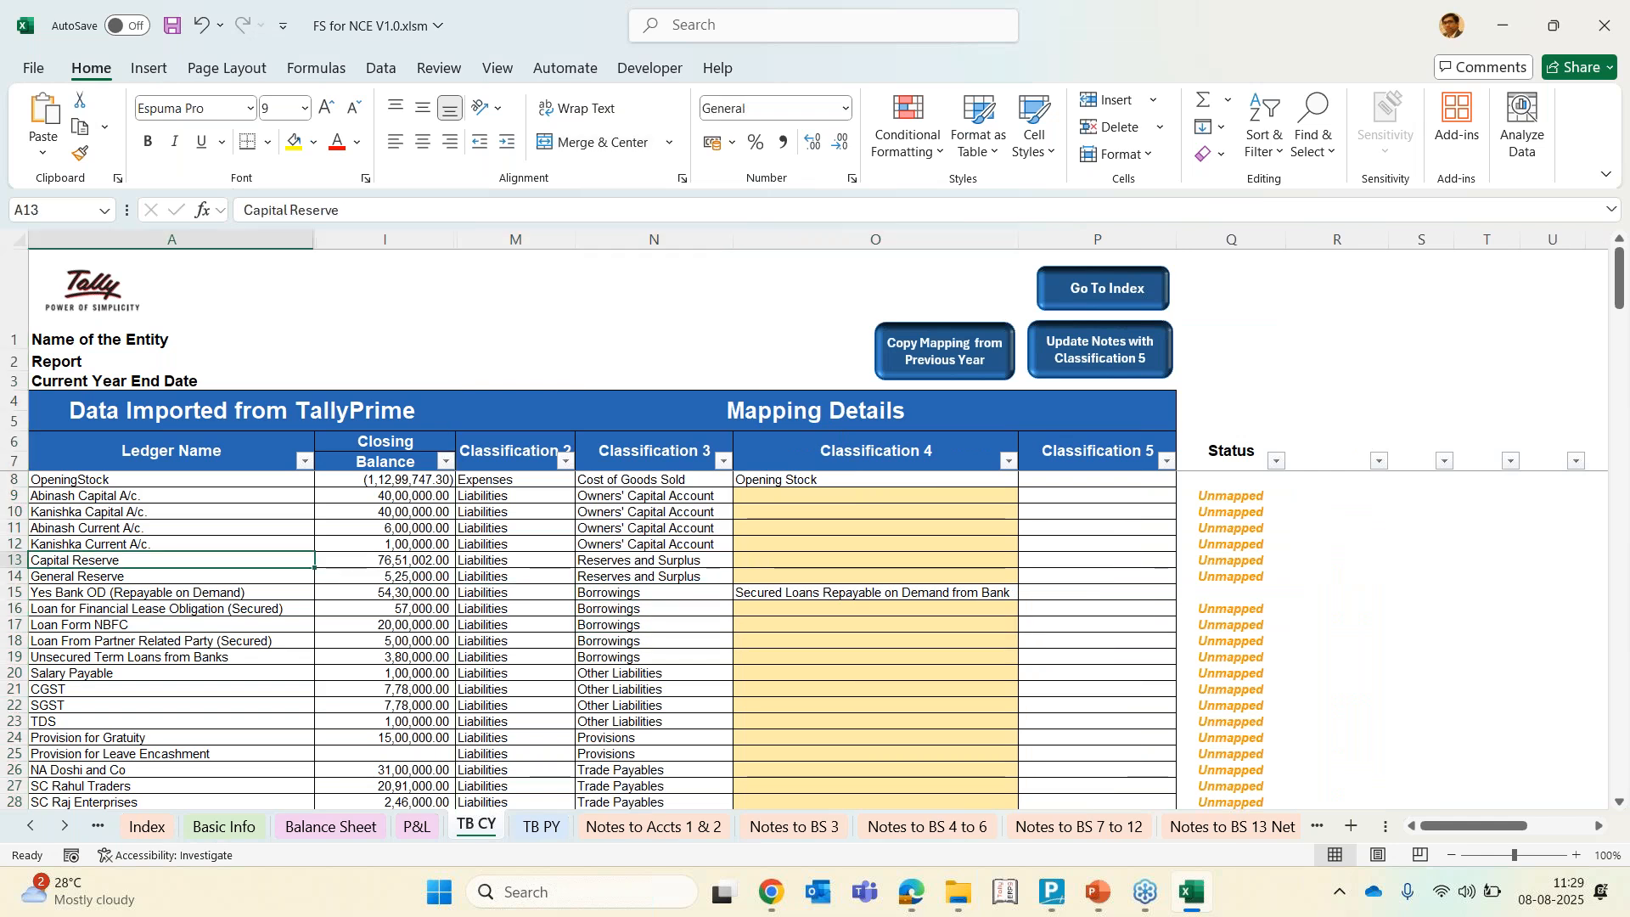
pyautogui.scroll(2, 815, 526)
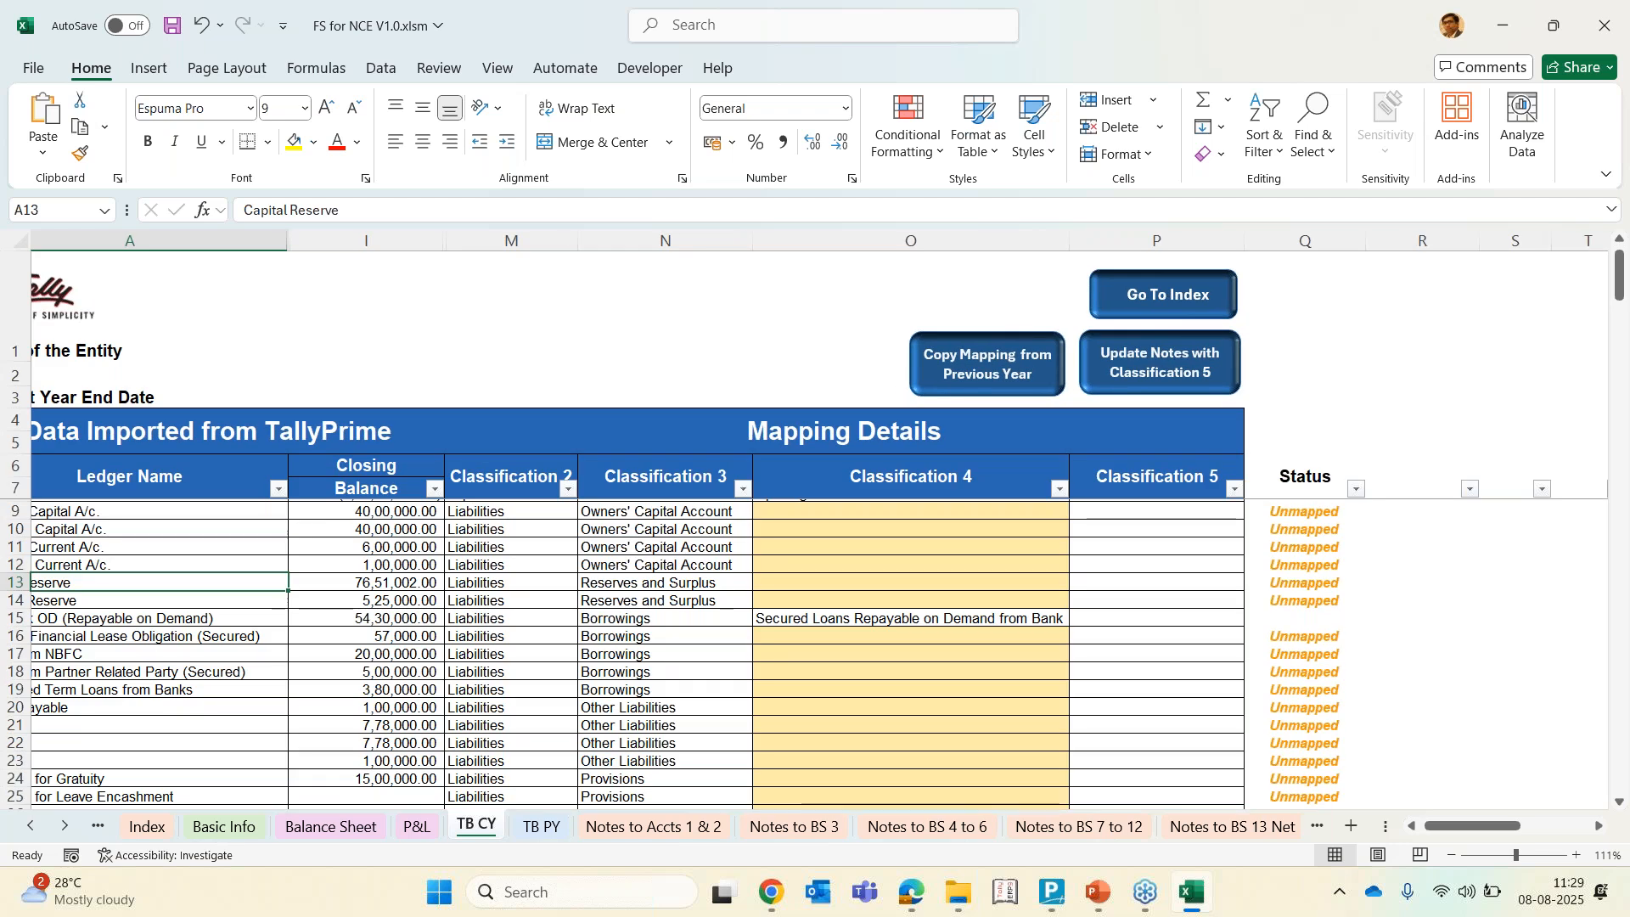
pyautogui.scroll(2, 643, 652)
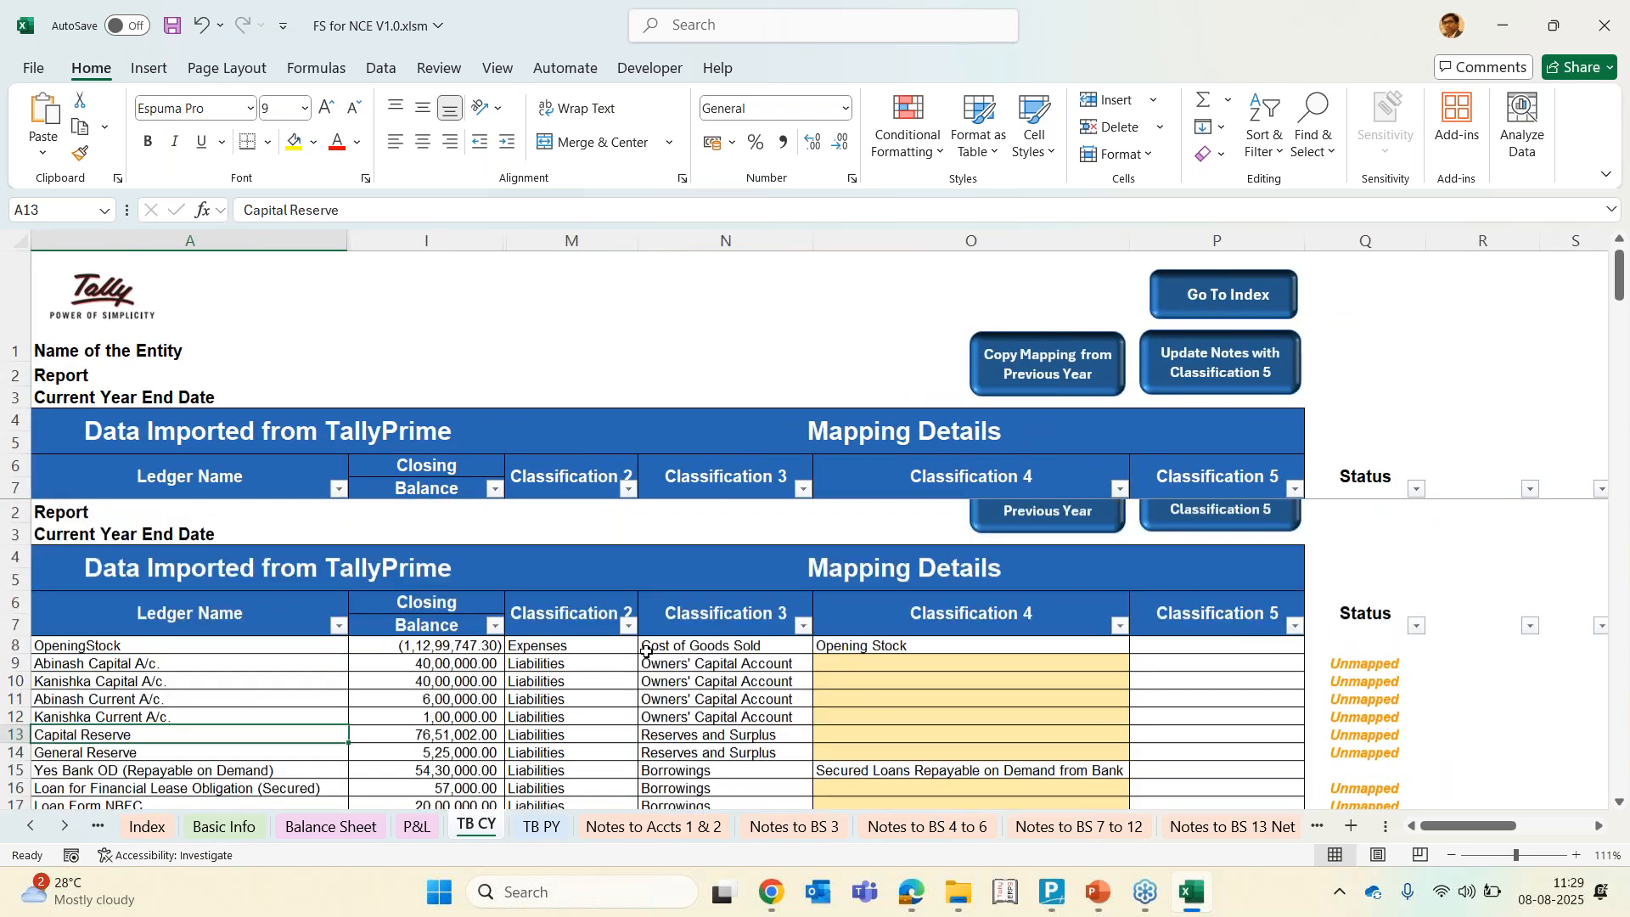
# Browse the TB CY mapping rows, scrolling through the ledger list from the first to the last entries
pyautogui.click(188, 506)
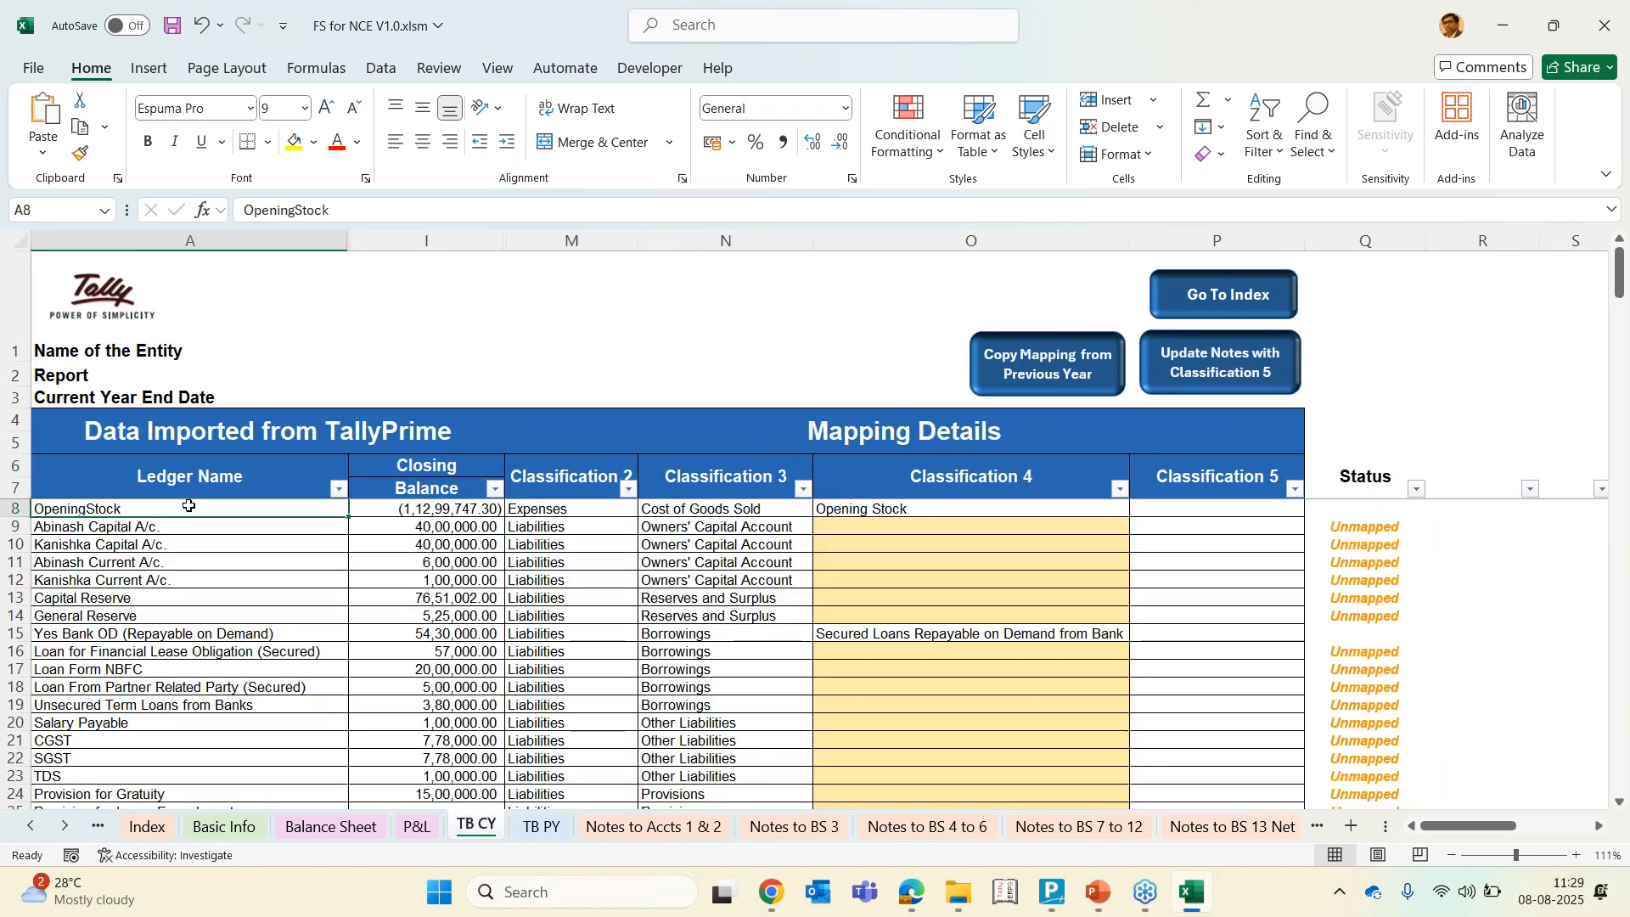
pyautogui.press('Right')
pyautogui.press('Right')
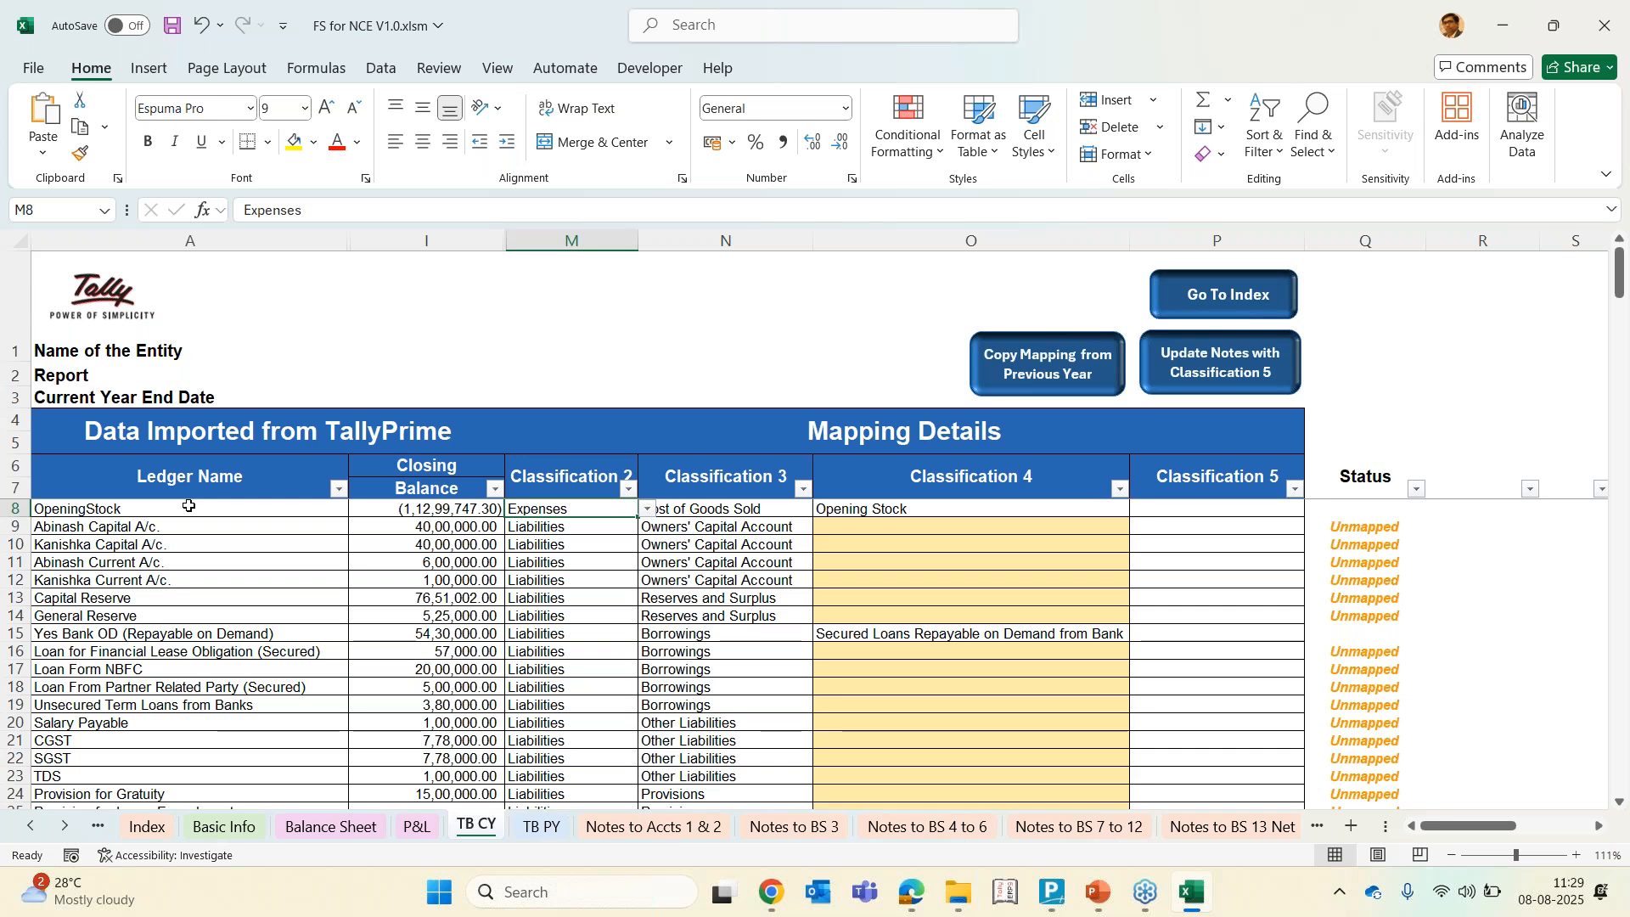
pyautogui.press('Left')
pyautogui.press('Left')
pyautogui.press('Down')
pyautogui.press('Down')
pyautogui.press('Up')
pyautogui.press('Right')
pyautogui.press('Right')
pyautogui.press('Right')
pyautogui.press('Right')
pyautogui.press('Right')
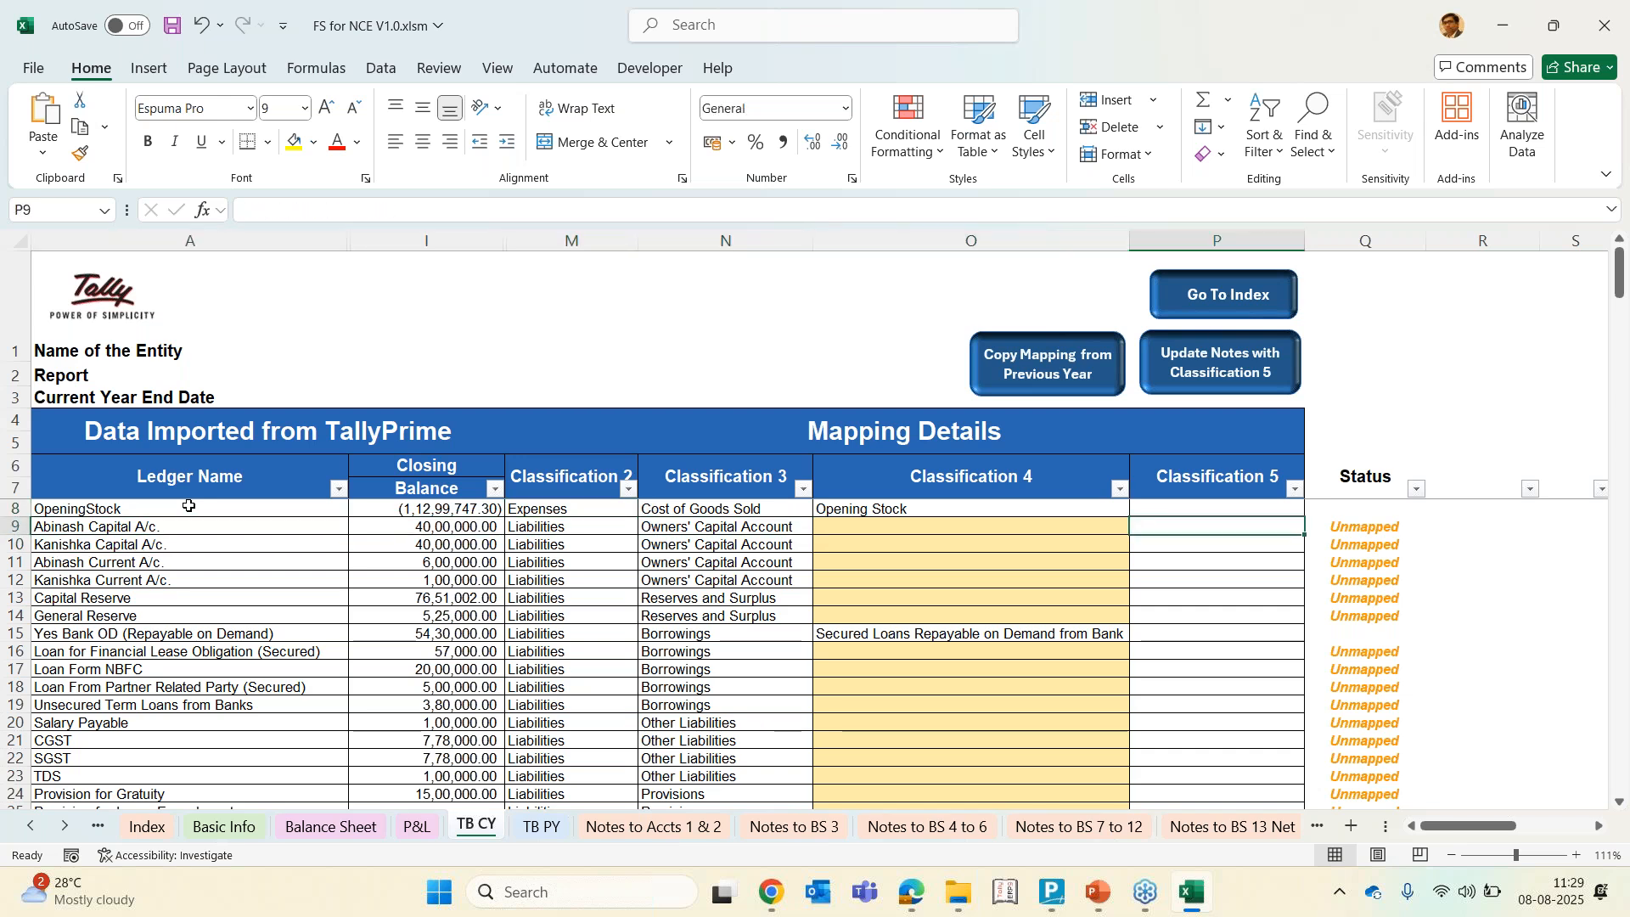
pyautogui.scroll(-15, 189, 505)
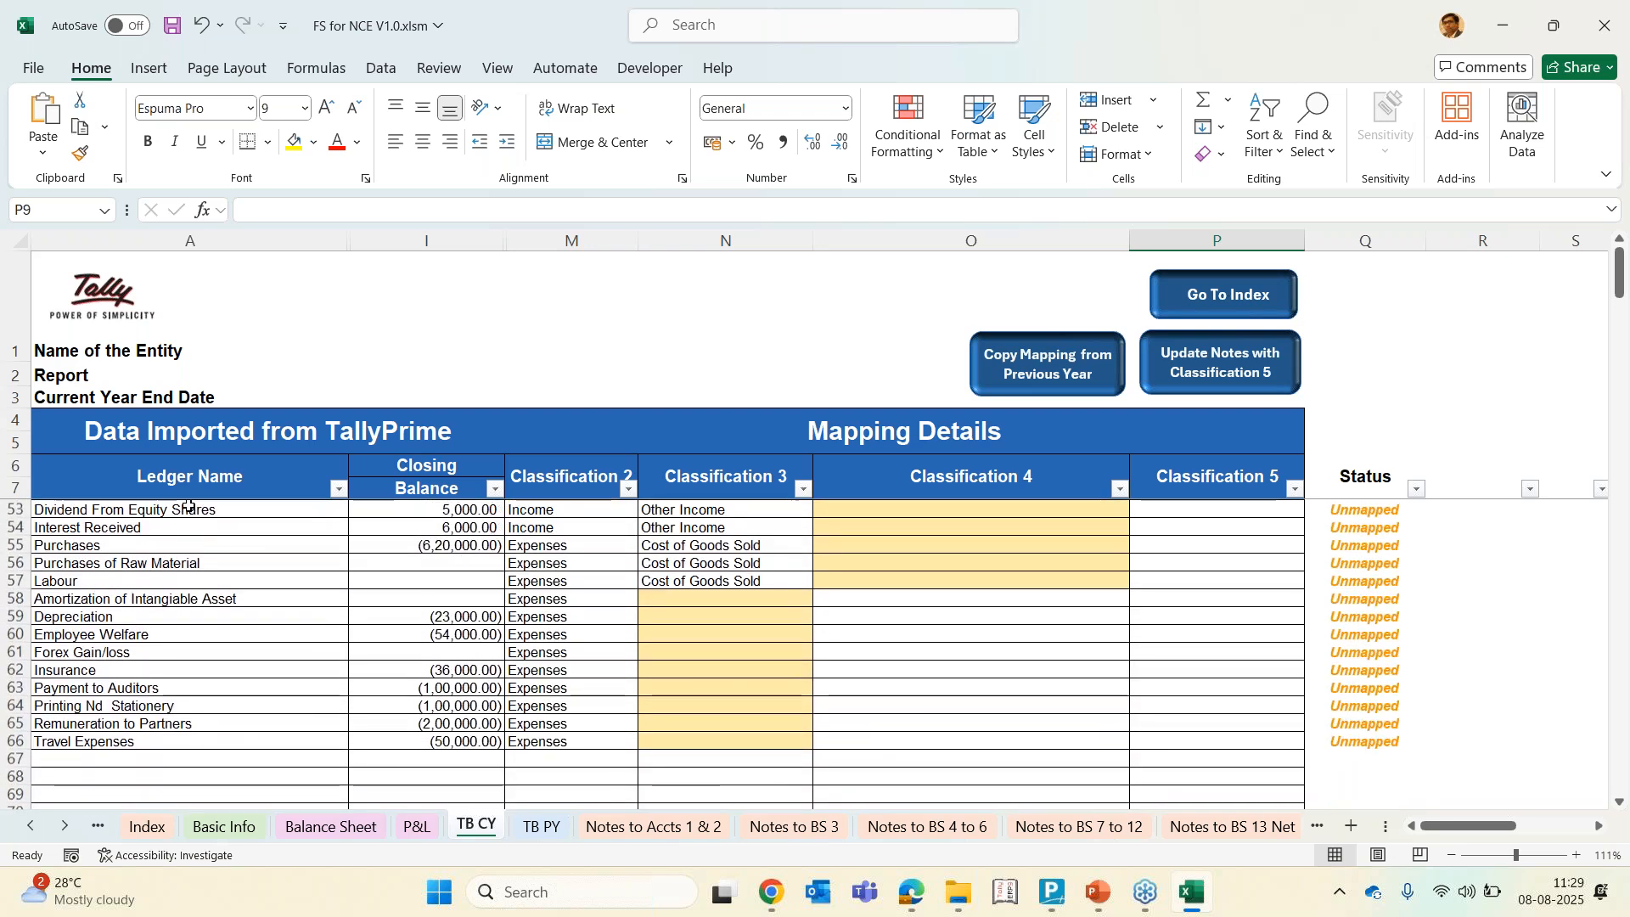
pyautogui.scroll(15, 188, 505)
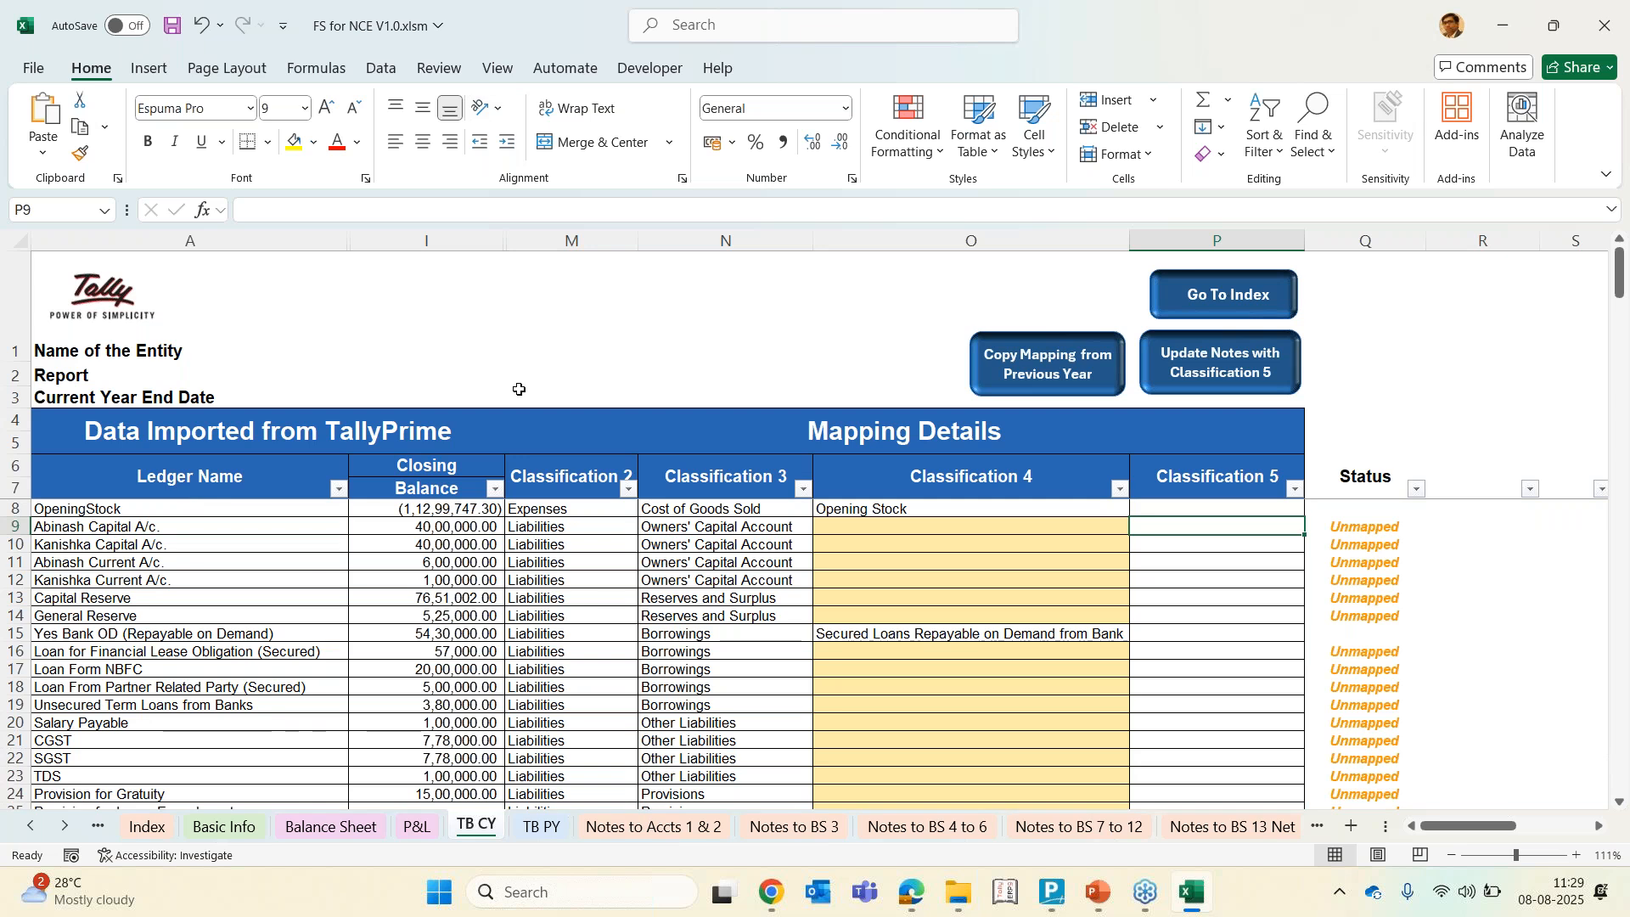
# Map the partners' capital and current accounts in Classification 4 as Capital A/c 1, Capital A/c 2, Current A/c 1 and Current A/c 2
pyautogui.click(859, 538)
pyautogui.press('Up')
pyautogui.hotkey('alt', 'Down')
pyautogui.press('Down')
pyautogui.press('Return')
pyautogui.press('Down')
pyautogui.hotkey('alt', 'Down')
pyautogui.press('Down')
pyautogui.press('Down')
pyautogui.press('Down')
pyautogui.hotkey('alt', 'Down')
pyautogui.press('Down')
pyautogui.press('Down')
pyautogui.press('Down')
pyautogui.press('Down')
pyautogui.press('Down')
pyautogui.press('Return')
pyautogui.press('Down')
pyautogui.hotkey('alt', 'Down')
pyautogui.press('Down')
pyautogui.press('Down')
pyautogui.press('Down')
pyautogui.press('Down')
pyautogui.press('Down')
pyautogui.press('Down')
pyautogui.press('Return')
pyautogui.press('Down')
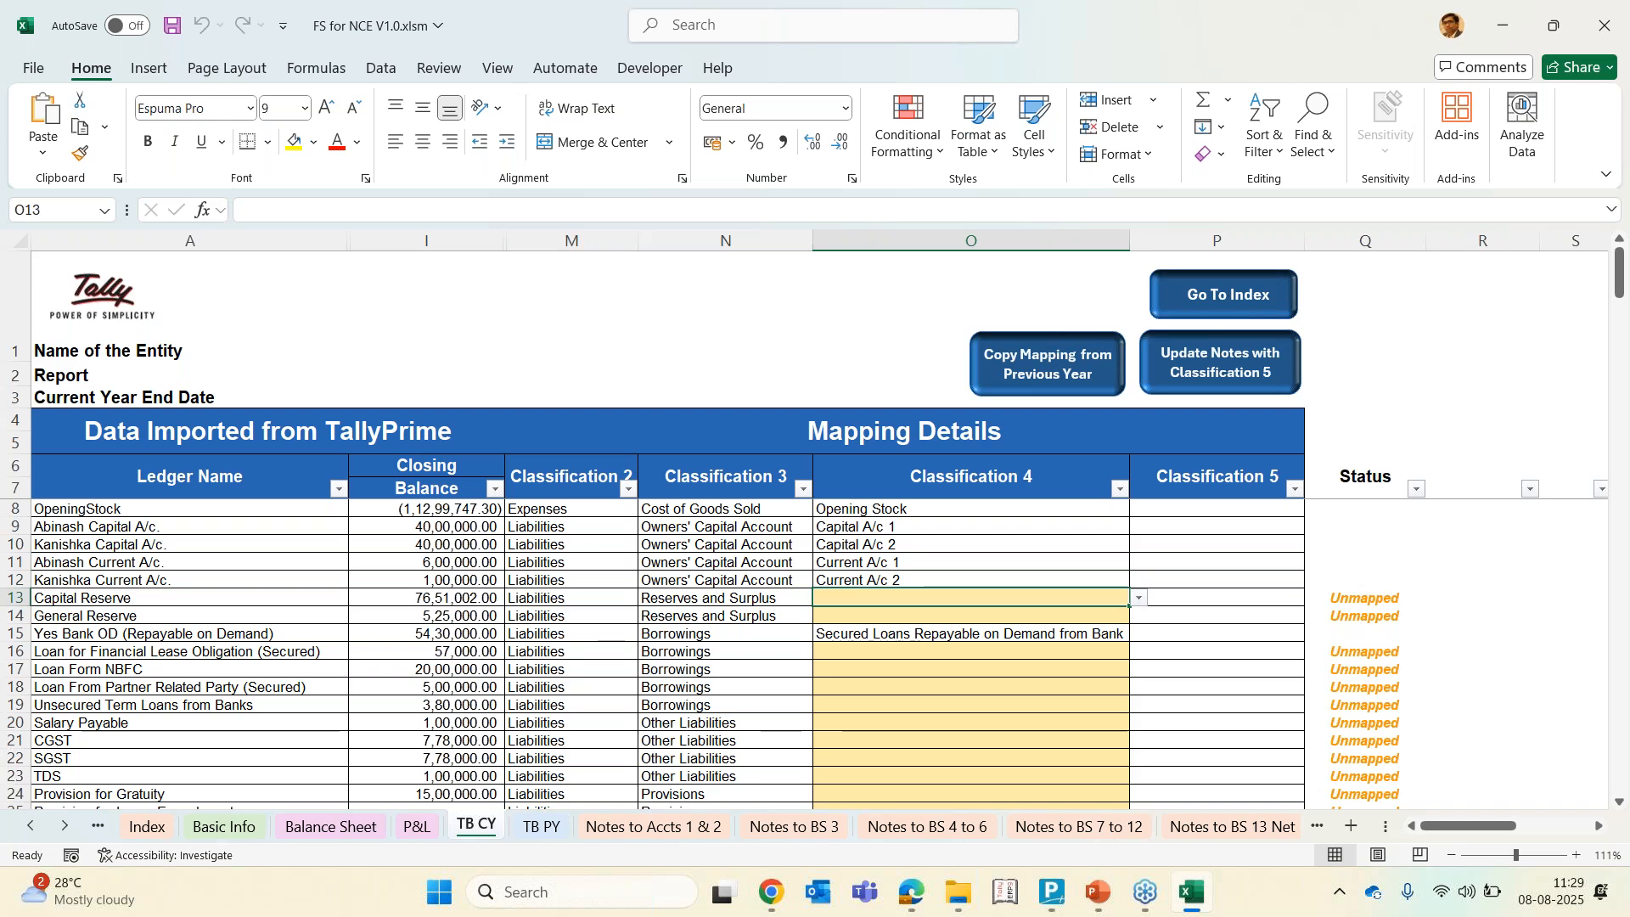
# Set the Capital Reserve ledger's Classification 4 to Capital Reserve
pyautogui.hotkey('alt', 'Down')
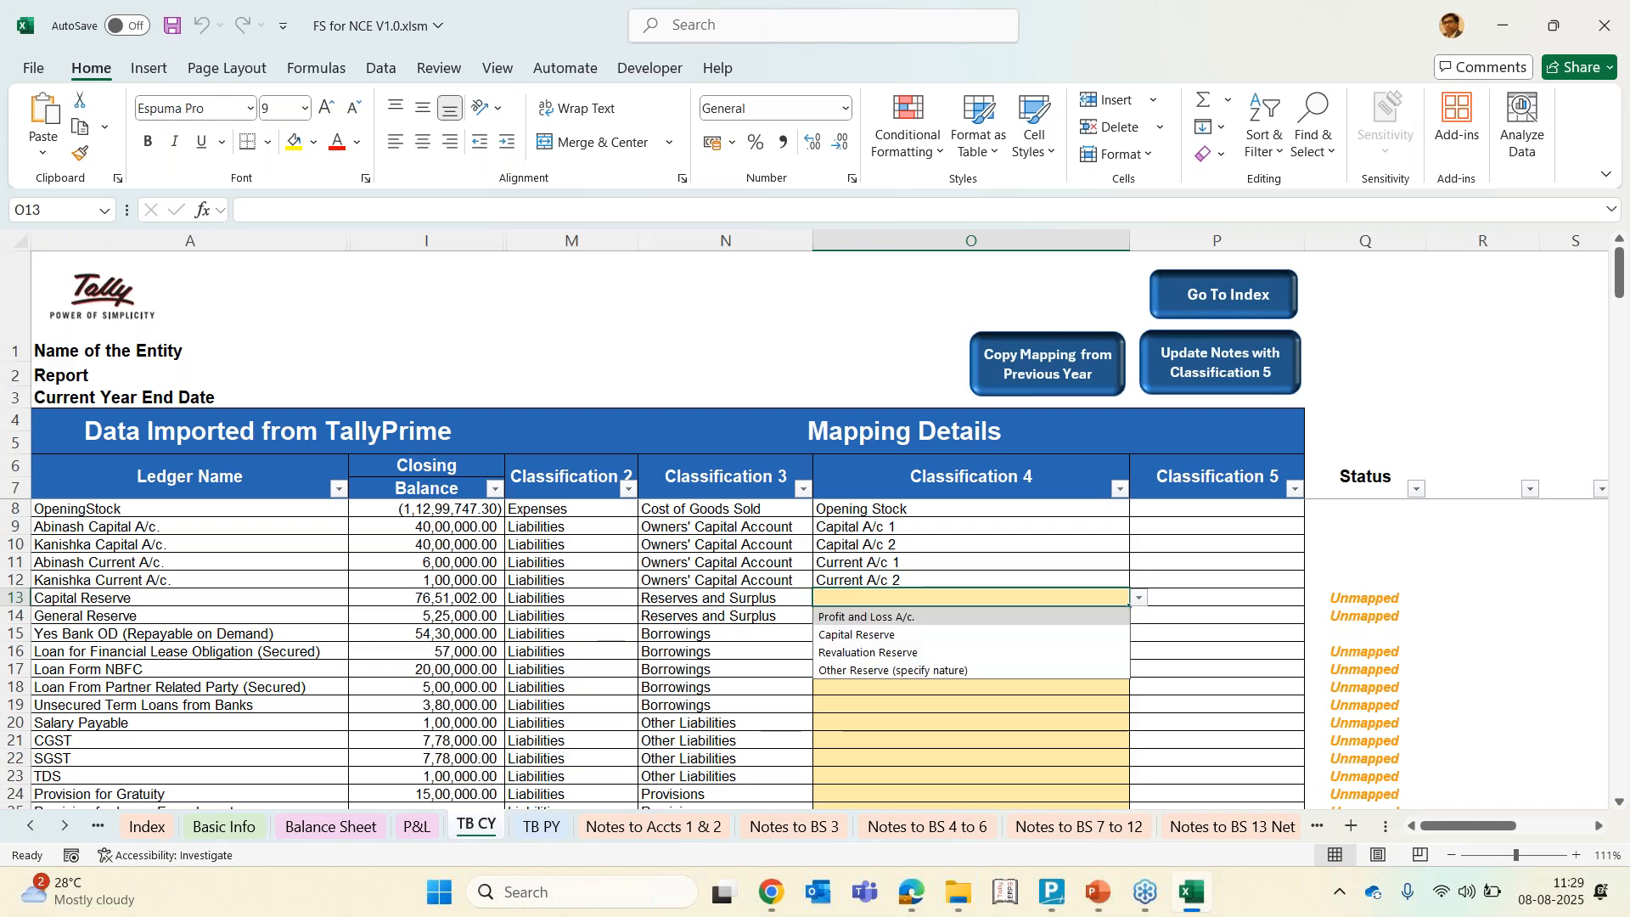
pyautogui.press('Down')
pyautogui.press('Return')
pyautogui.press('Down')
pyautogui.press('Left')
pyautogui.press('Left')
pyautogui.press('Left')
pyautogui.press('Left')
pyautogui.press('Right')
pyautogui.press('Right')
pyautogui.press('Right')
pyautogui.press('Right')
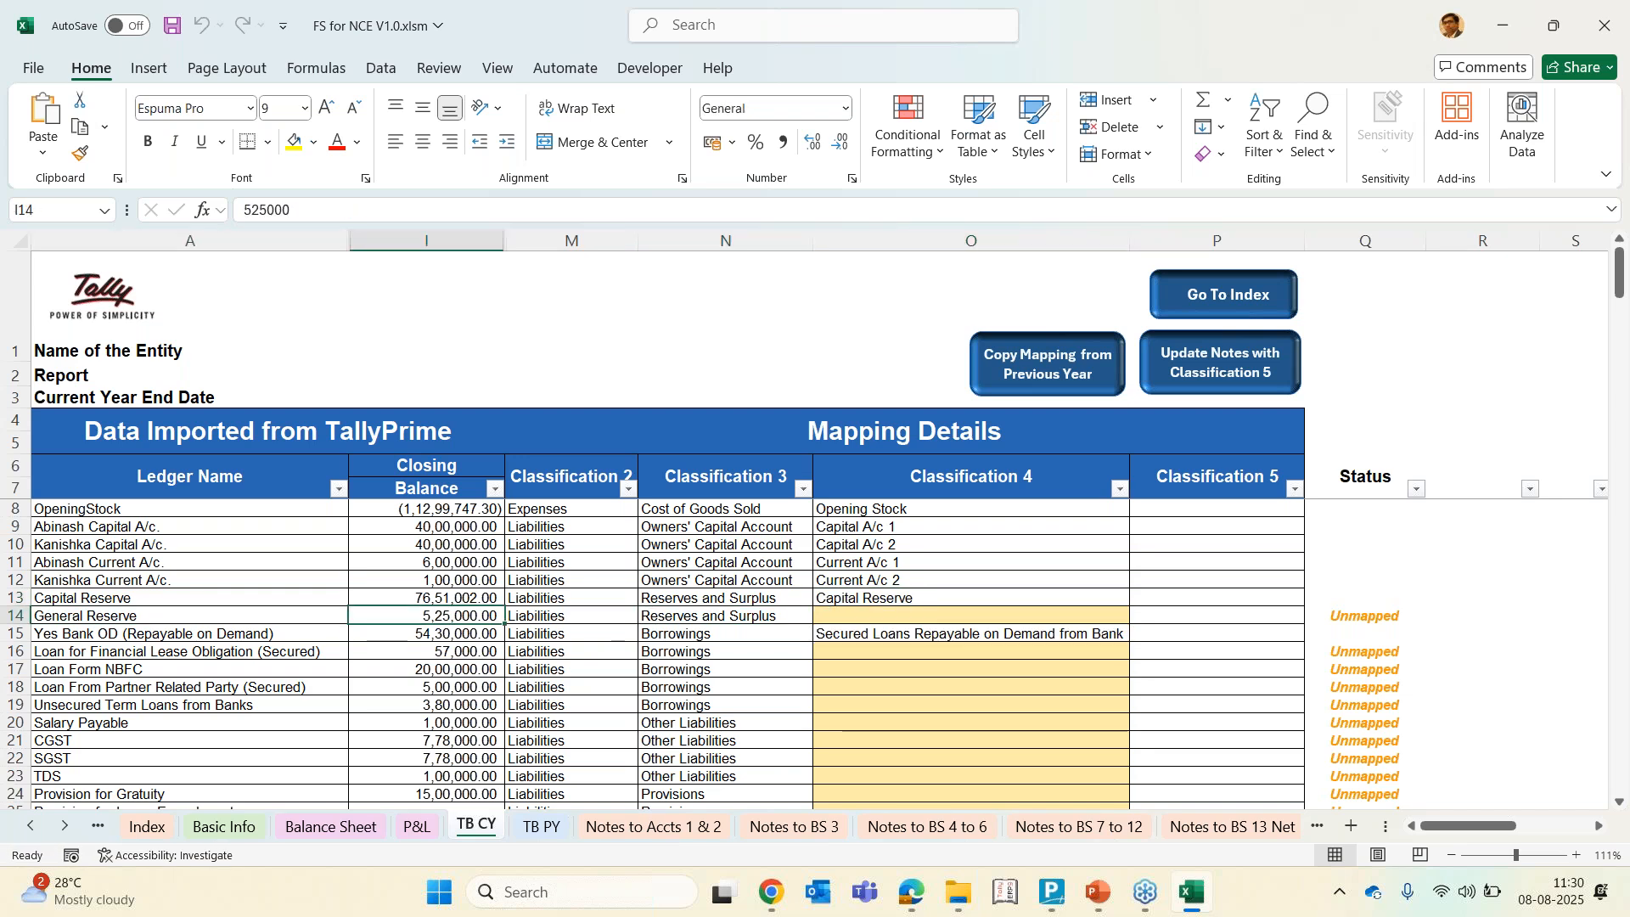
# Map General Reserve to Other Reserve (specify nature) and enter Gen reserve as its Classification 5
pyautogui.hotkey('alt', 'Down')
pyautogui.press('Down')
pyautogui.press('Down')
pyautogui.press('Down')
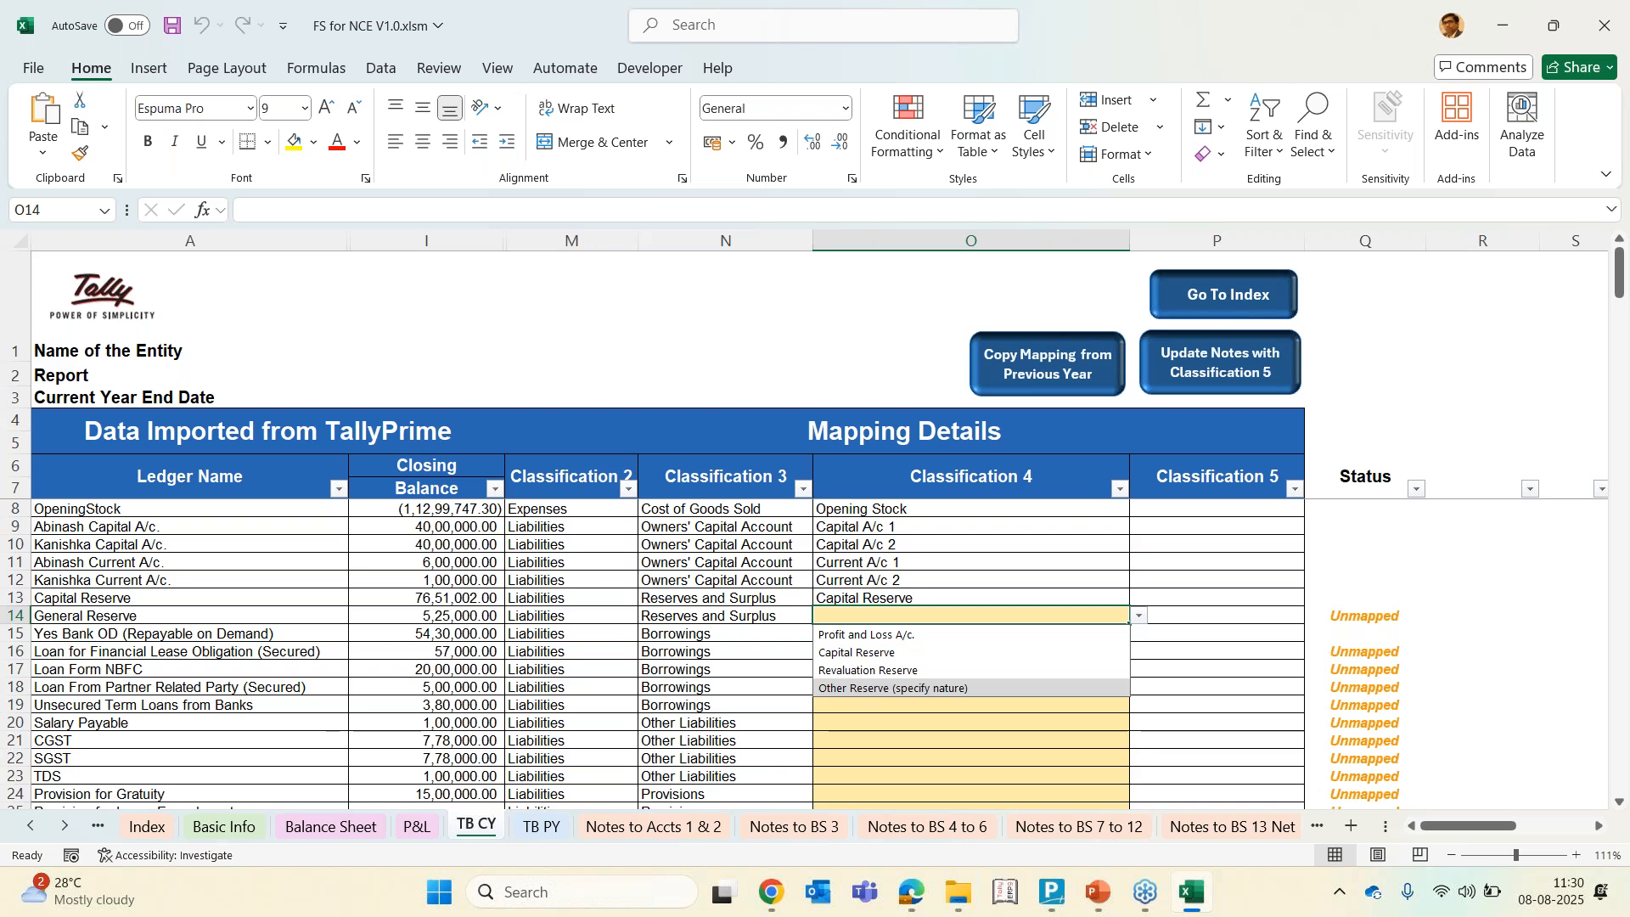
pyautogui.click(893, 689)
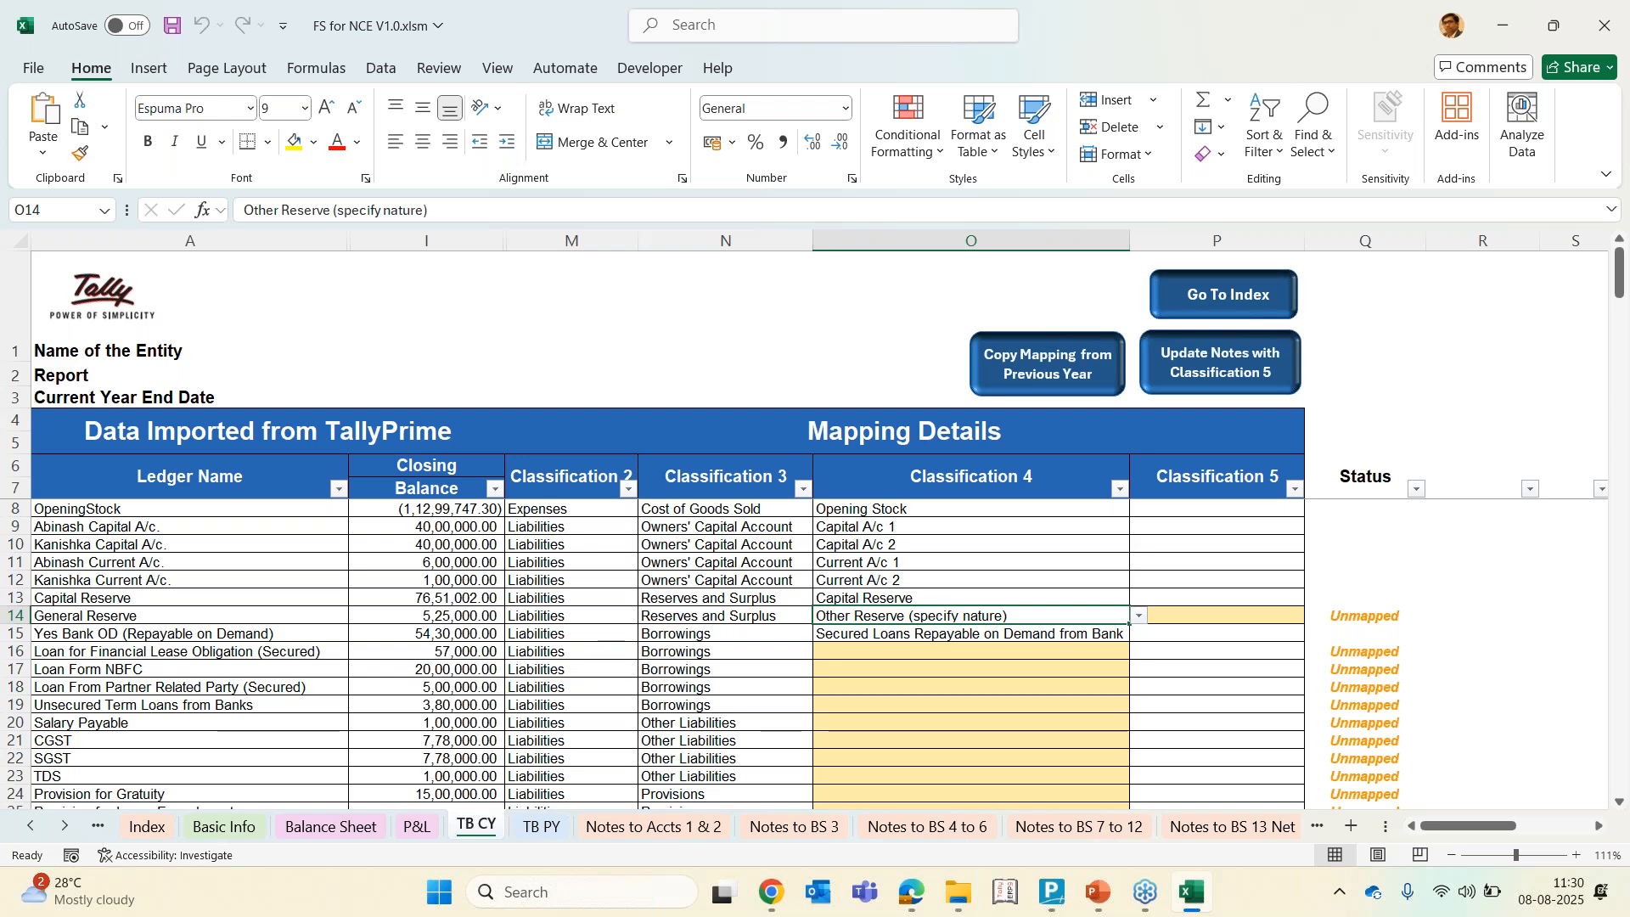
pyautogui.click(1217, 615)
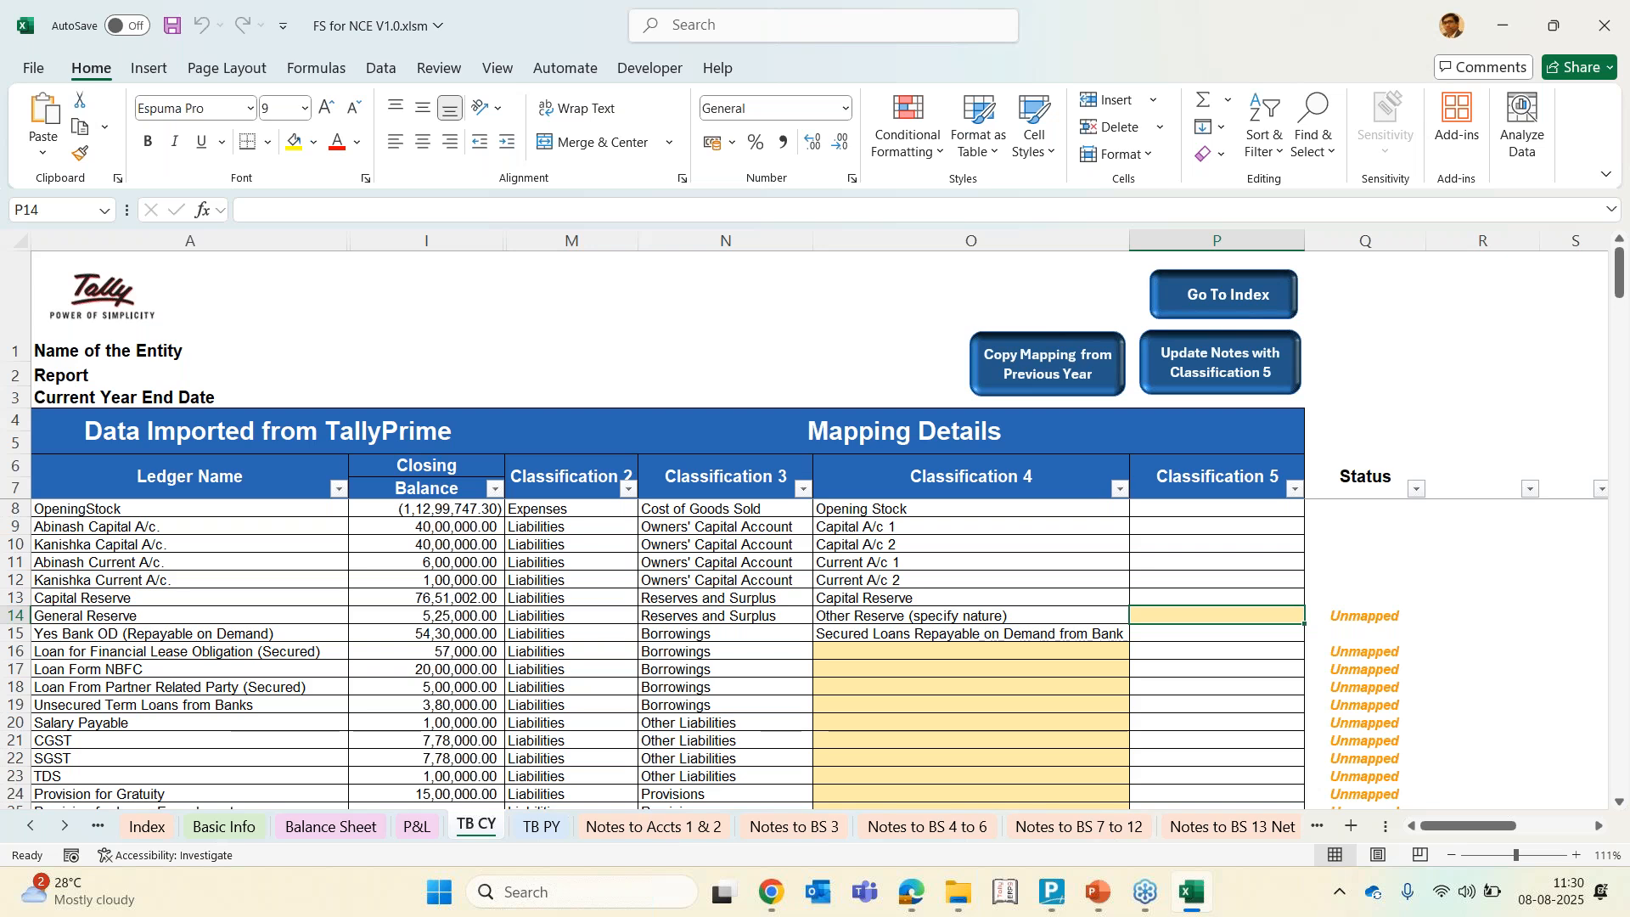
pyautogui.press('Right')
pyautogui.press('Left')
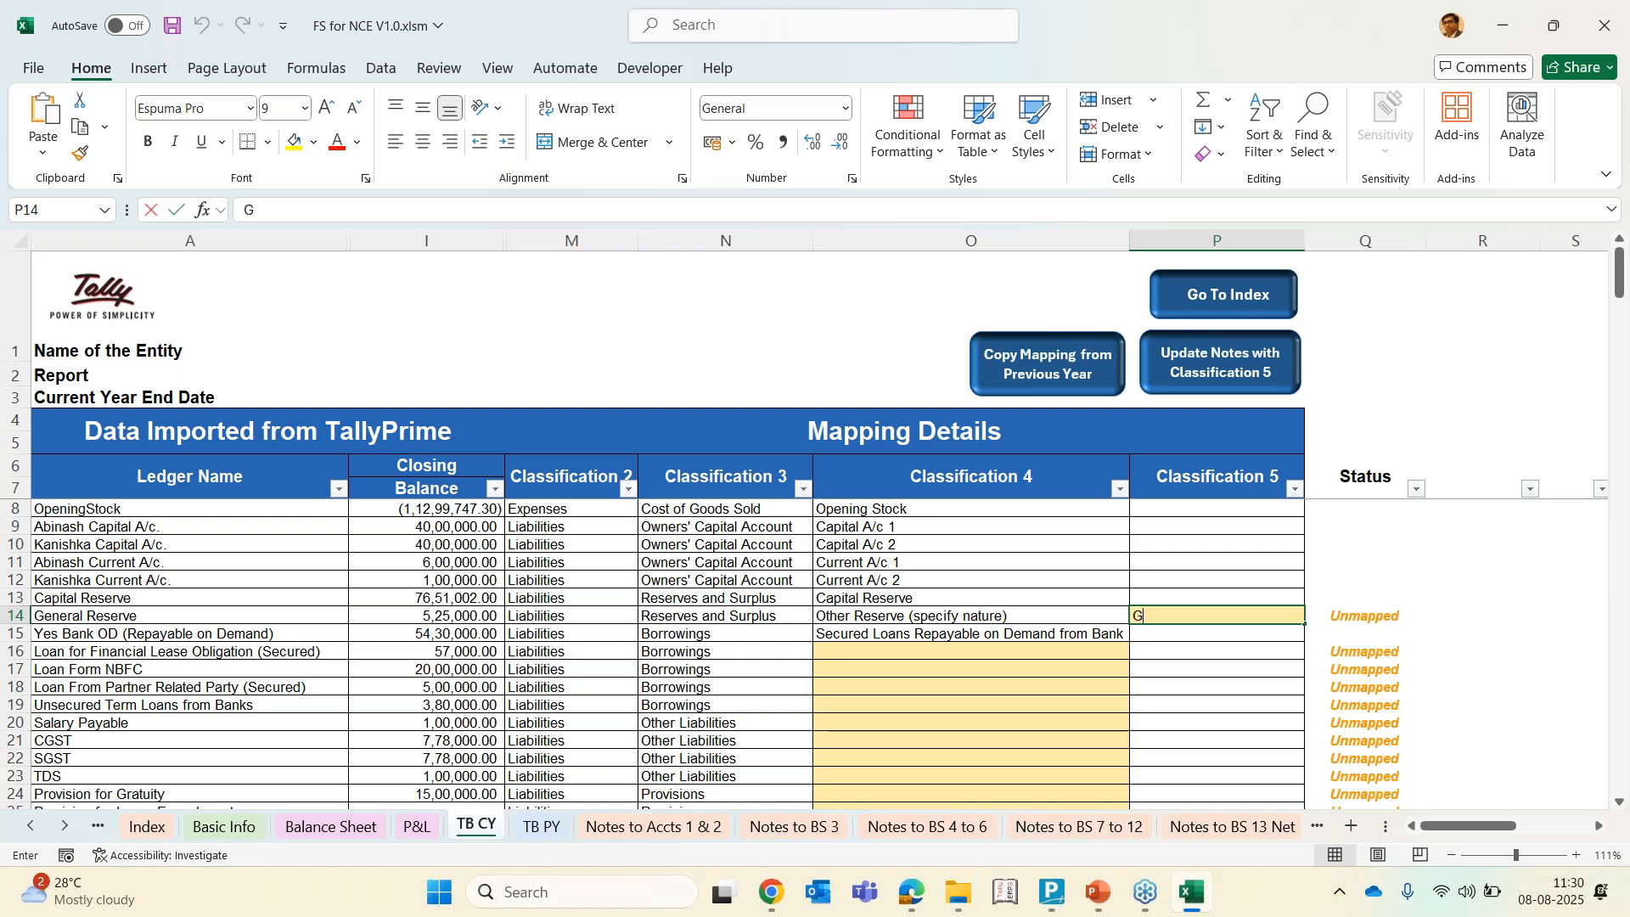
pyautogui.write('Gen reserve')
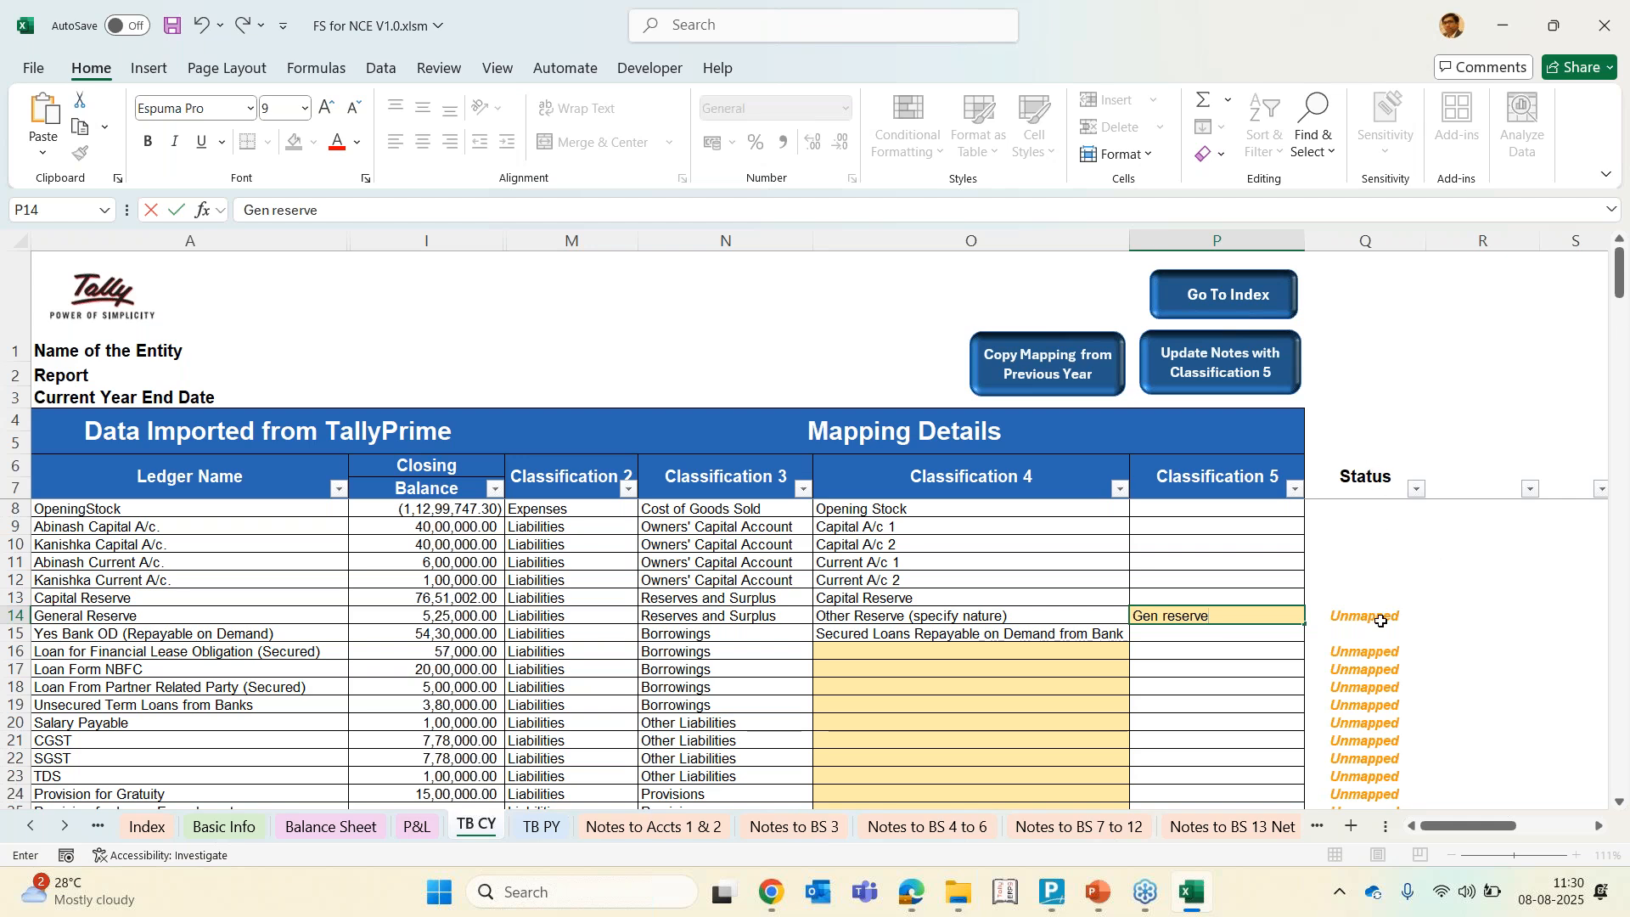
pyautogui.press('Return')
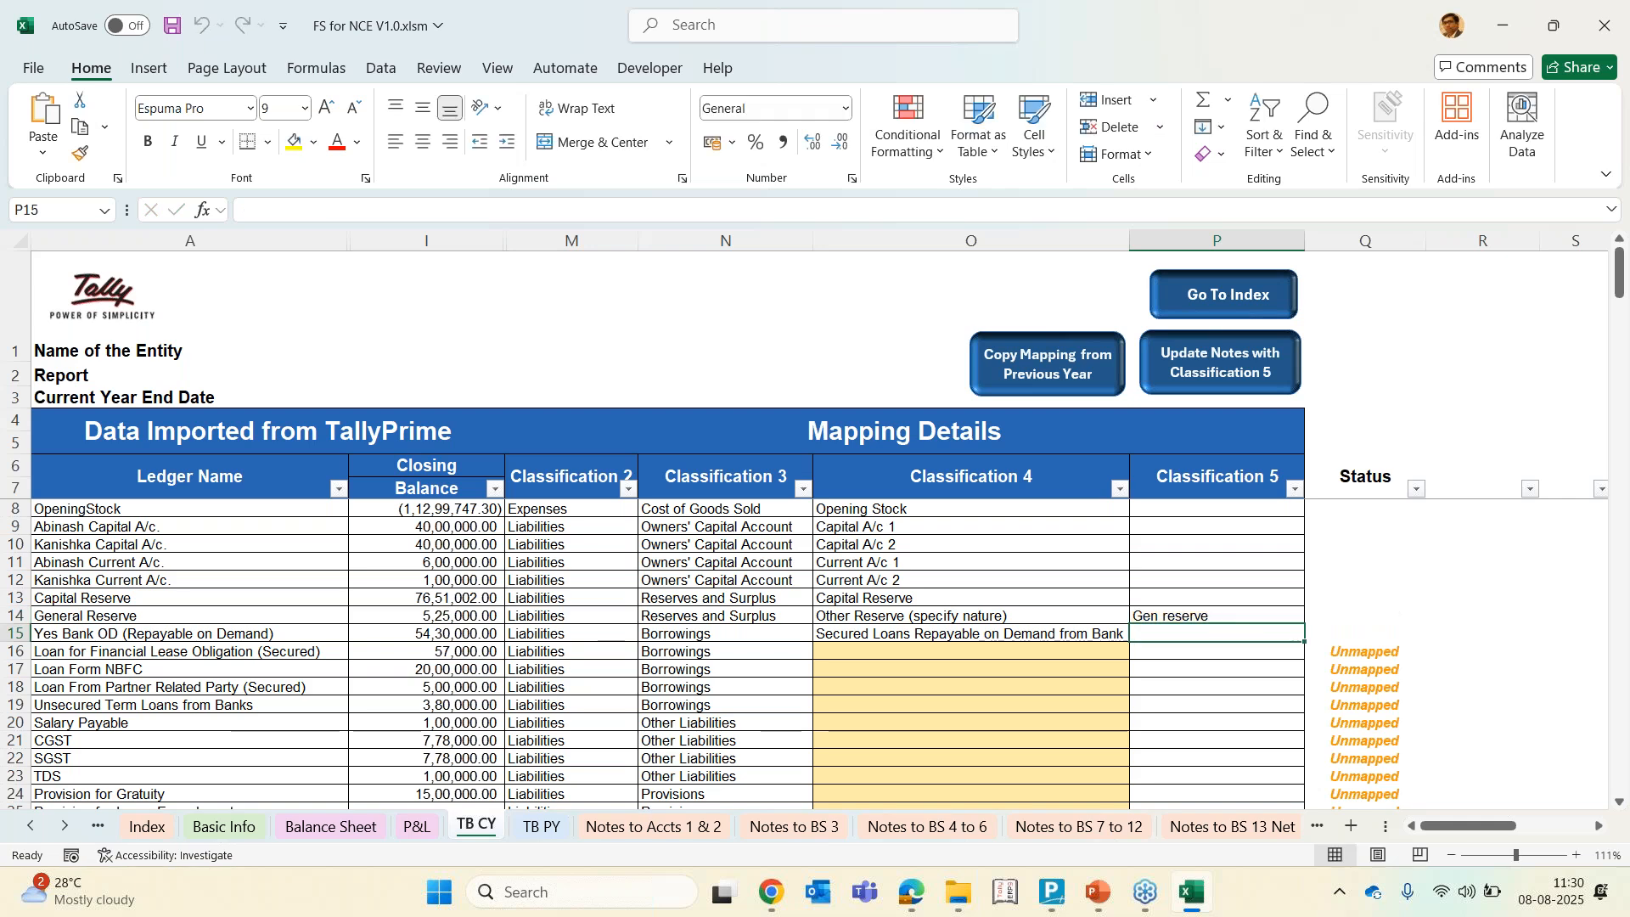
# Map the finance lease loan to Secured Maturities of Finance Lease Obligations and the NBFC loan to Secured Term Loans from Other Parties
pyautogui.click(1126, 651)
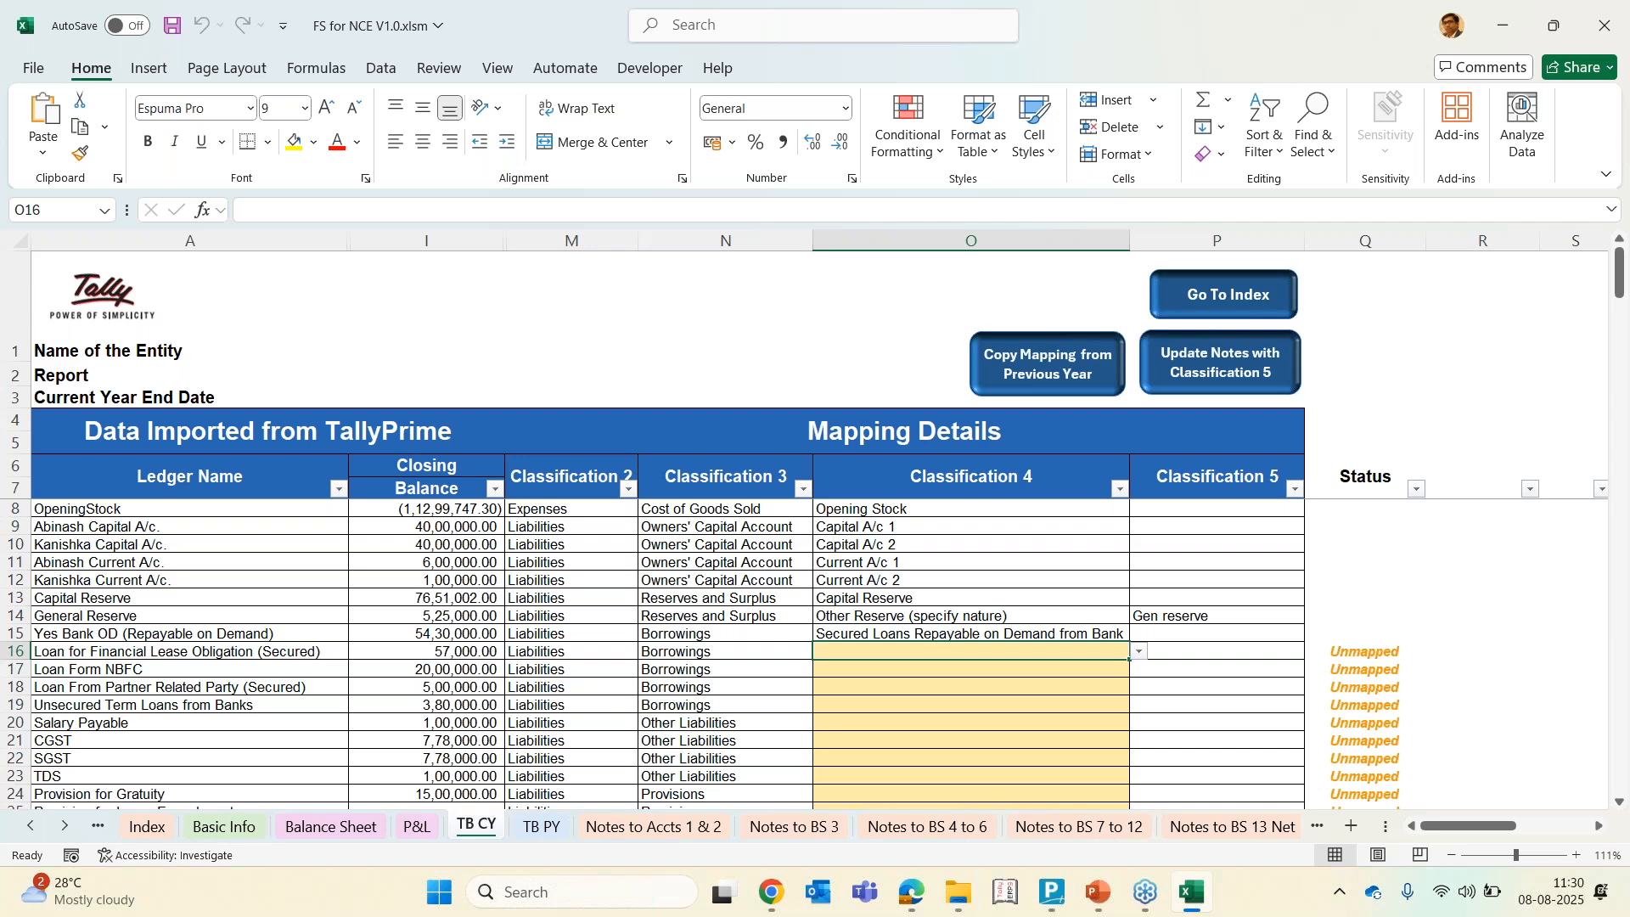
pyautogui.write('ob')
pyautogui.press('Return')
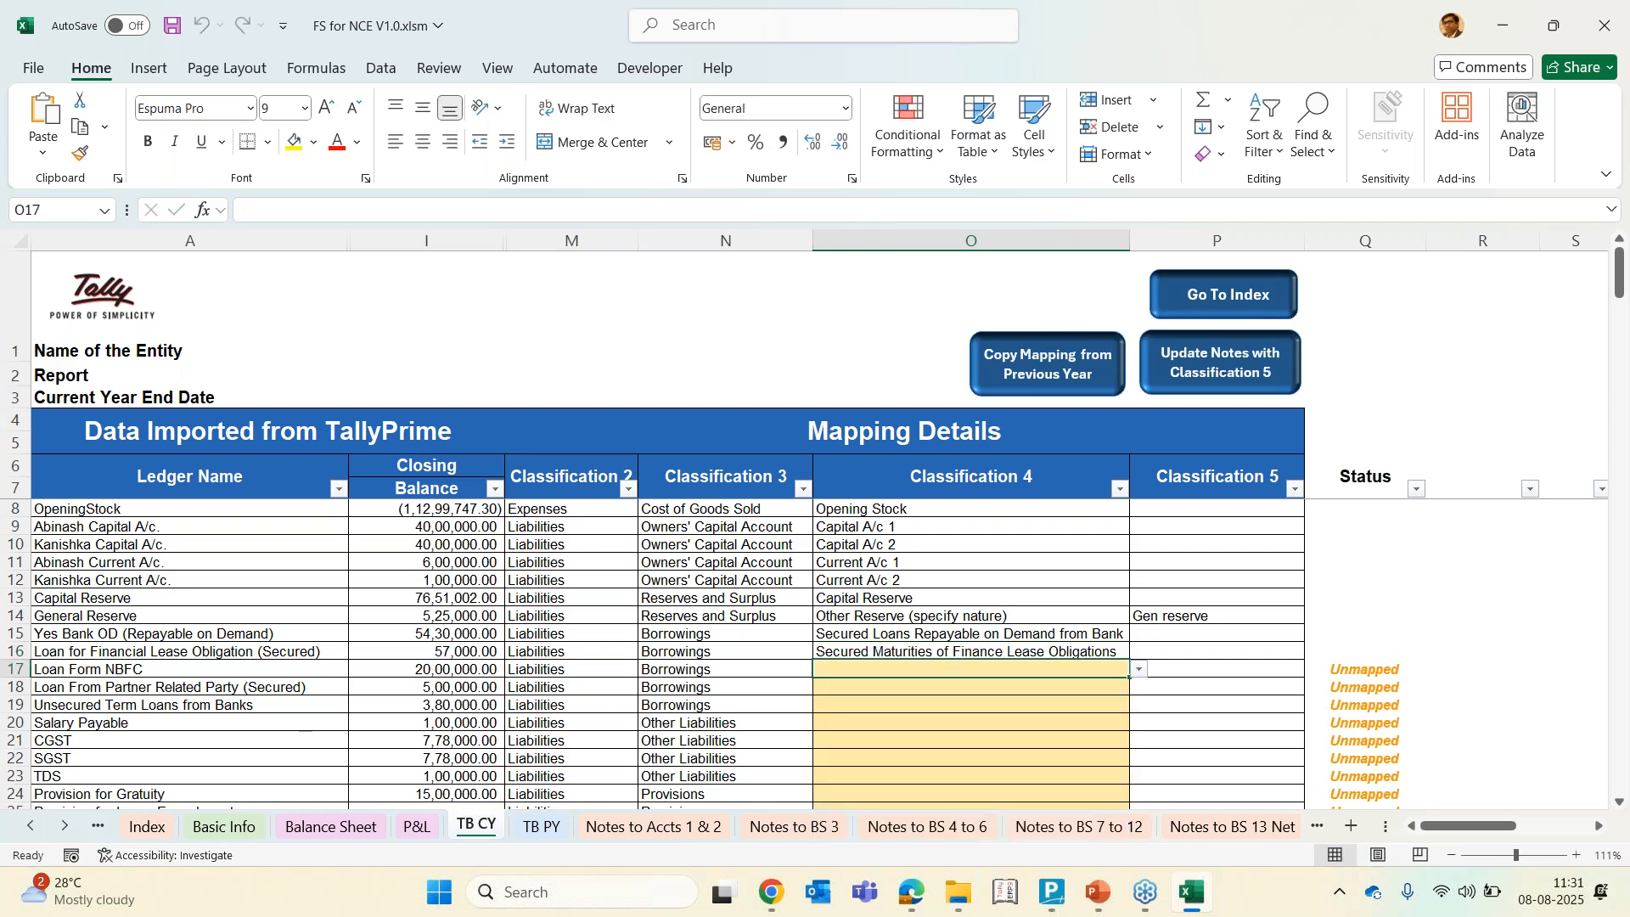
pyautogui.hotkey('alt', 'Down')
pyautogui.press('Down')
pyautogui.press('Down')
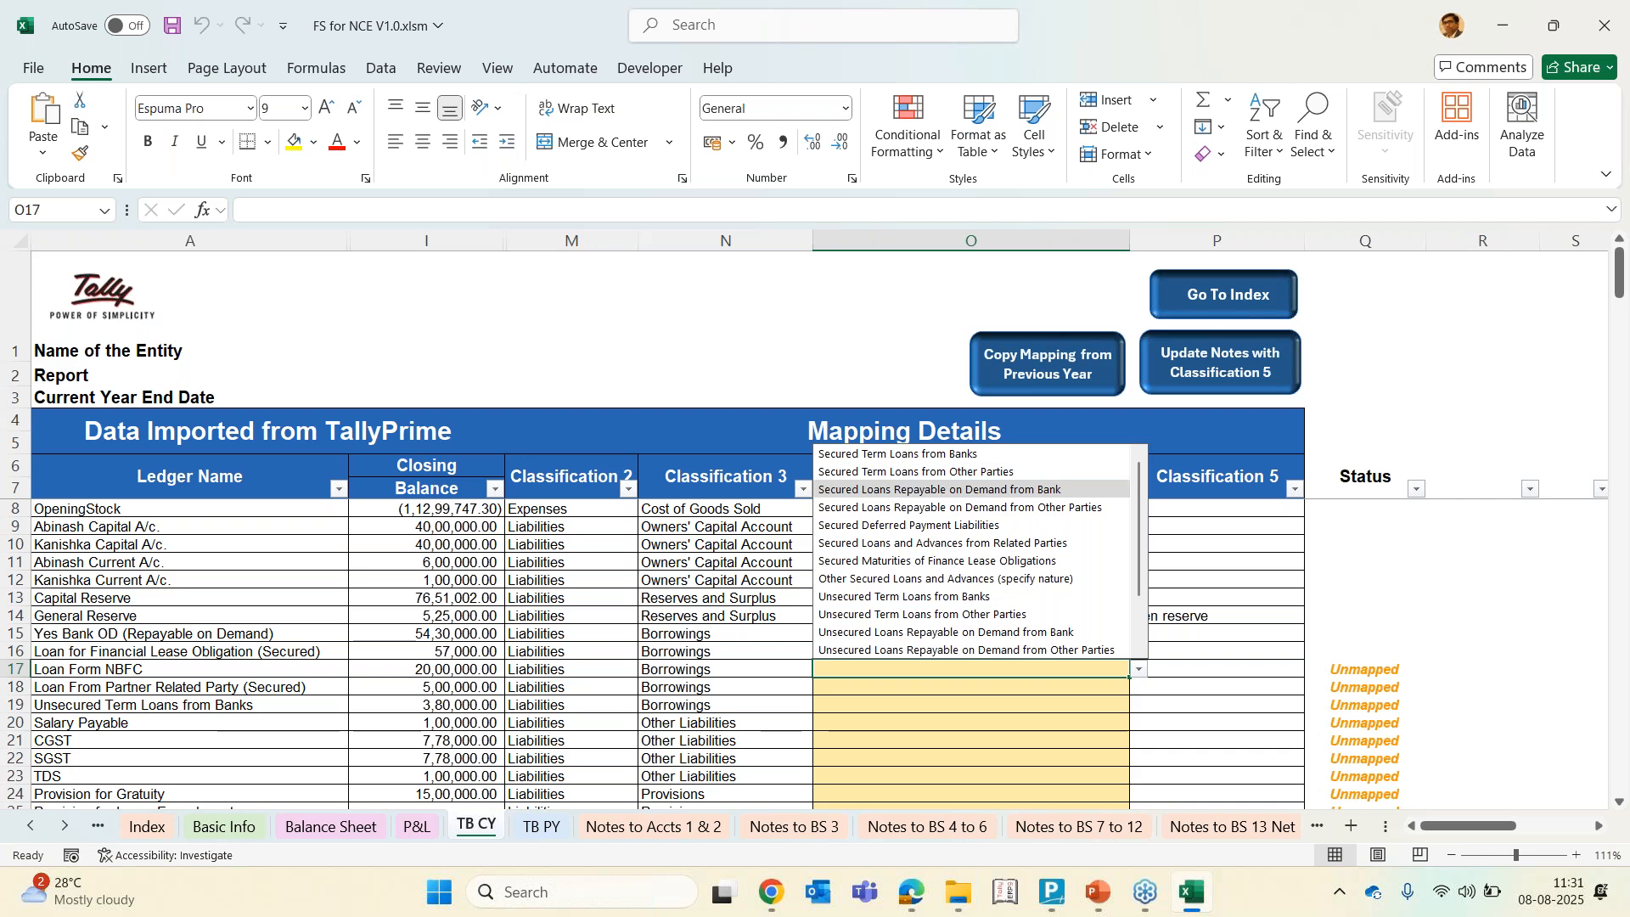
pyautogui.press('Up')
pyautogui.press('Return')
pyautogui.press('Return')
# Map the loan from partner related party to Secured Loans and Advances from Related Parties
pyautogui.hotkey('alt', 'Down')
pyautogui.write('r')
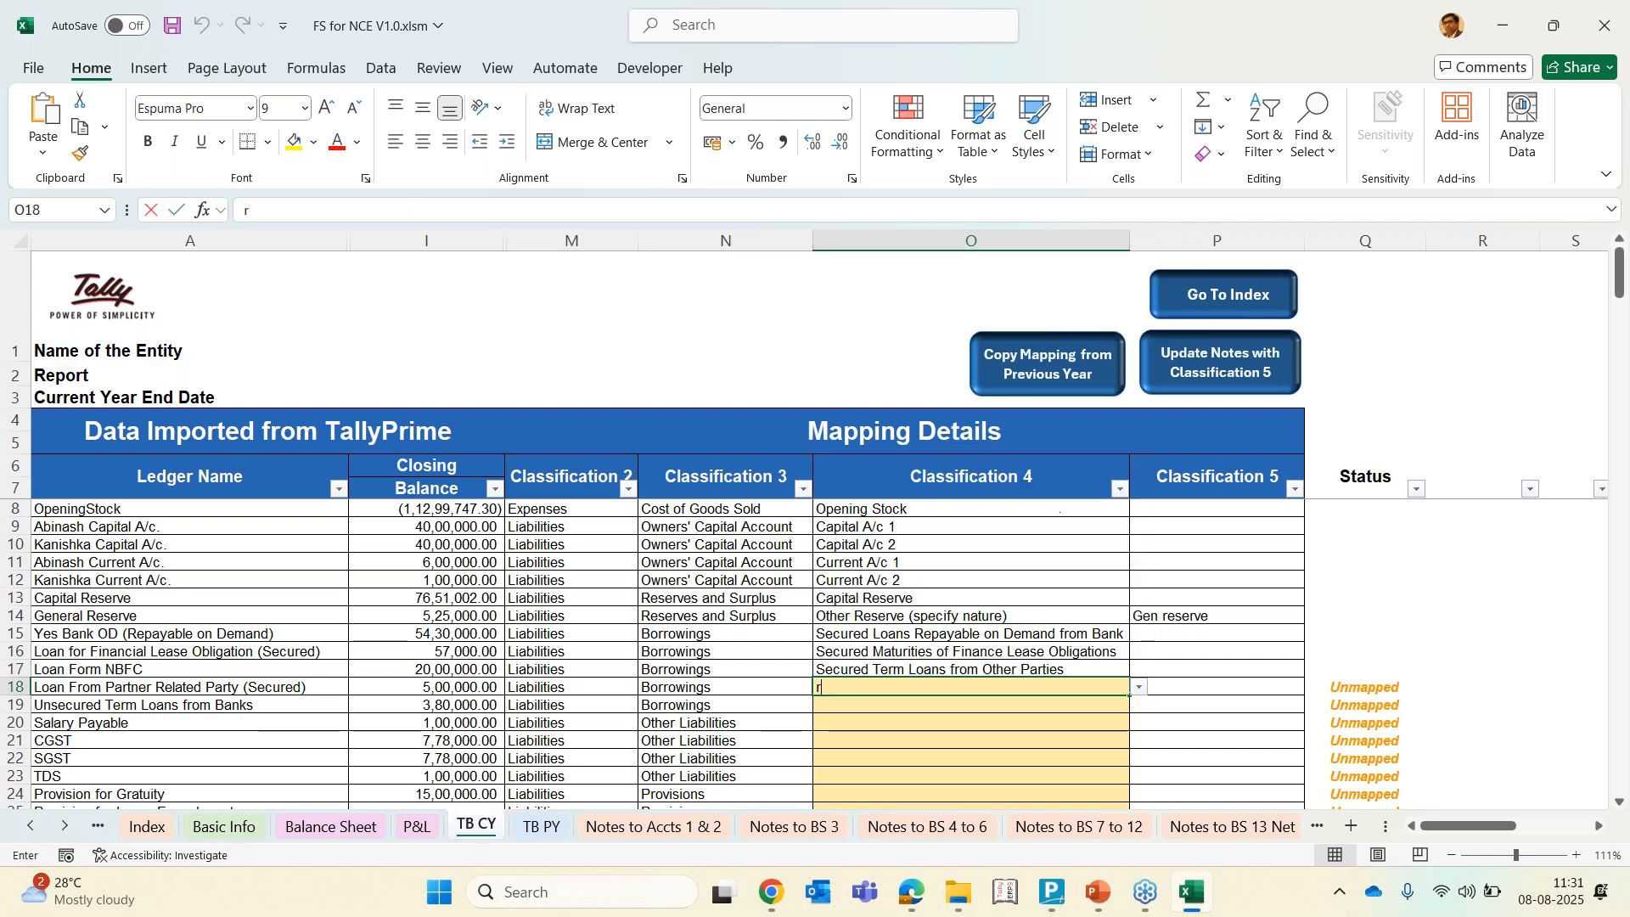
pyautogui.write('ela')
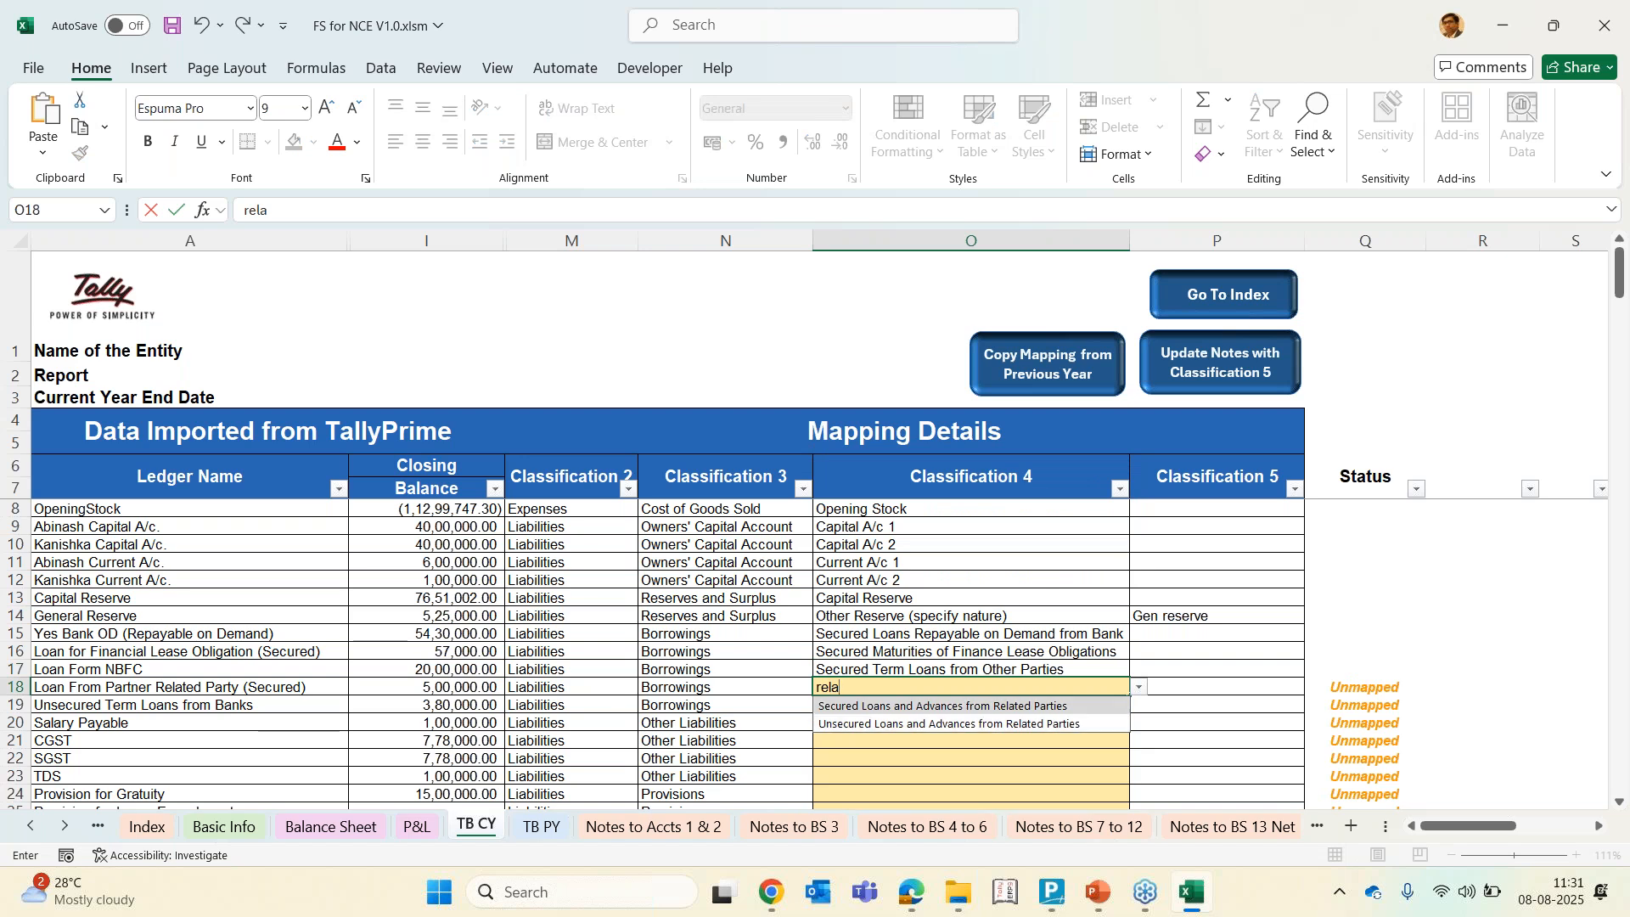
pyautogui.press('Return')
pyautogui.press('Return')
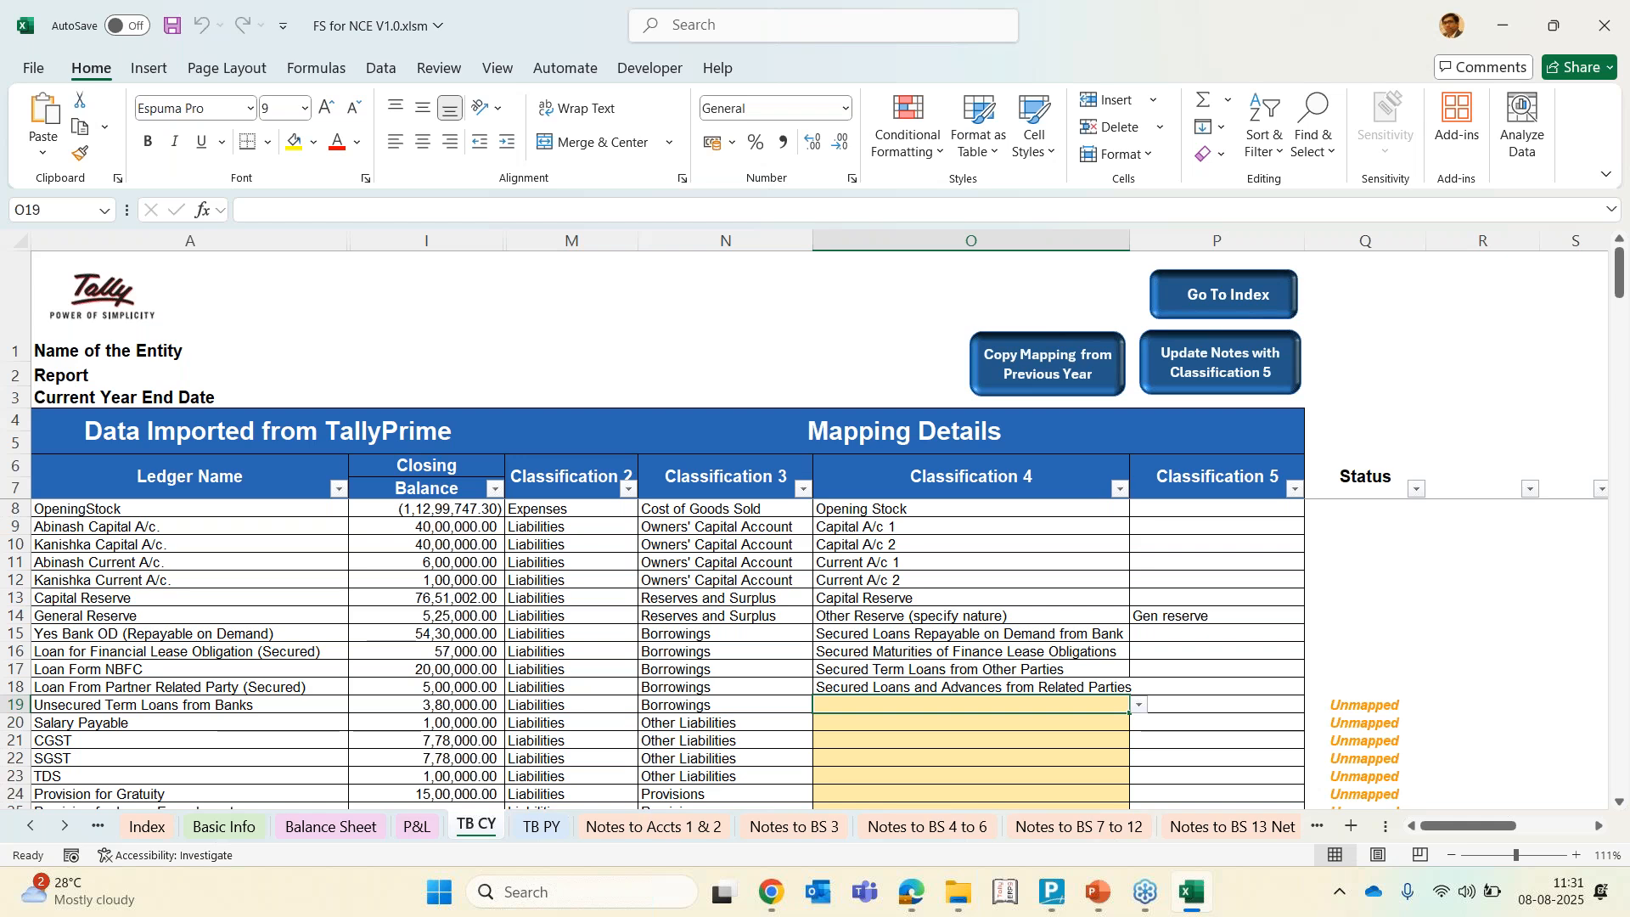
# Map Unsecured Term Loans from Banks ledger to the Unsecured Term Loans from Banks classification
pyautogui.press('Left')
pyautogui.press('Left')
pyautogui.press('Left')
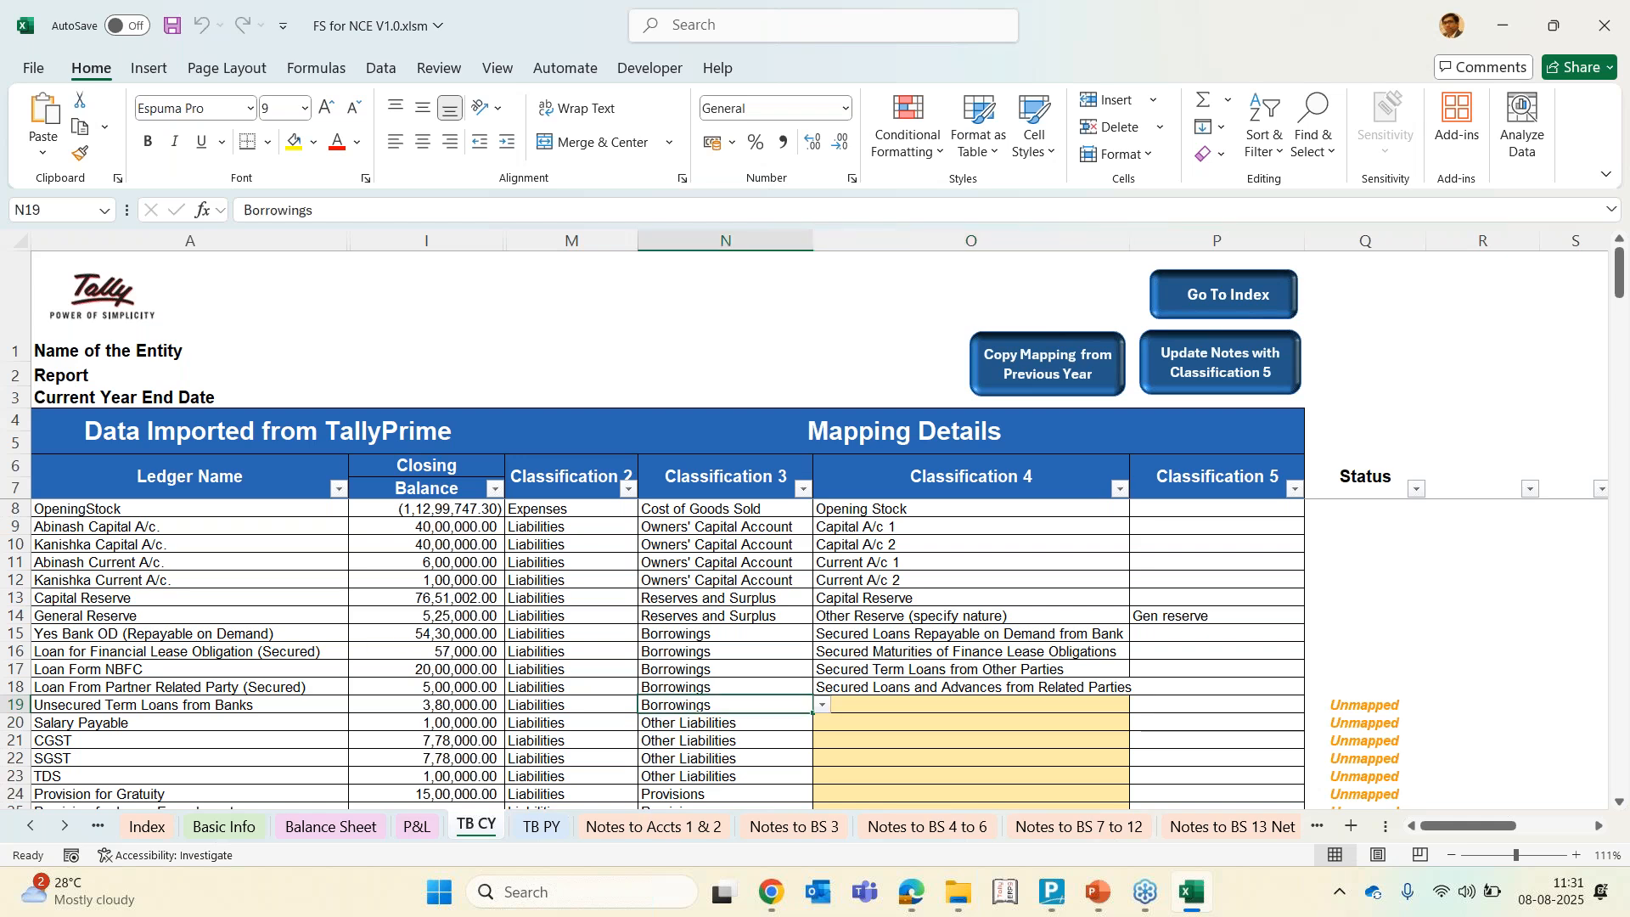
pyautogui.press('Left')
pyautogui.press('Right')
pyautogui.press('Right')
pyautogui.press('Right')
pyautogui.press('Right')
pyautogui.hotkey('alt', 'Down')
pyautogui.press('Down')
pyautogui.press('Down')
pyautogui.press('Down')
pyautogui.press('Down')
pyautogui.press('Down')
pyautogui.press('Down')
pyautogui.press('Down')
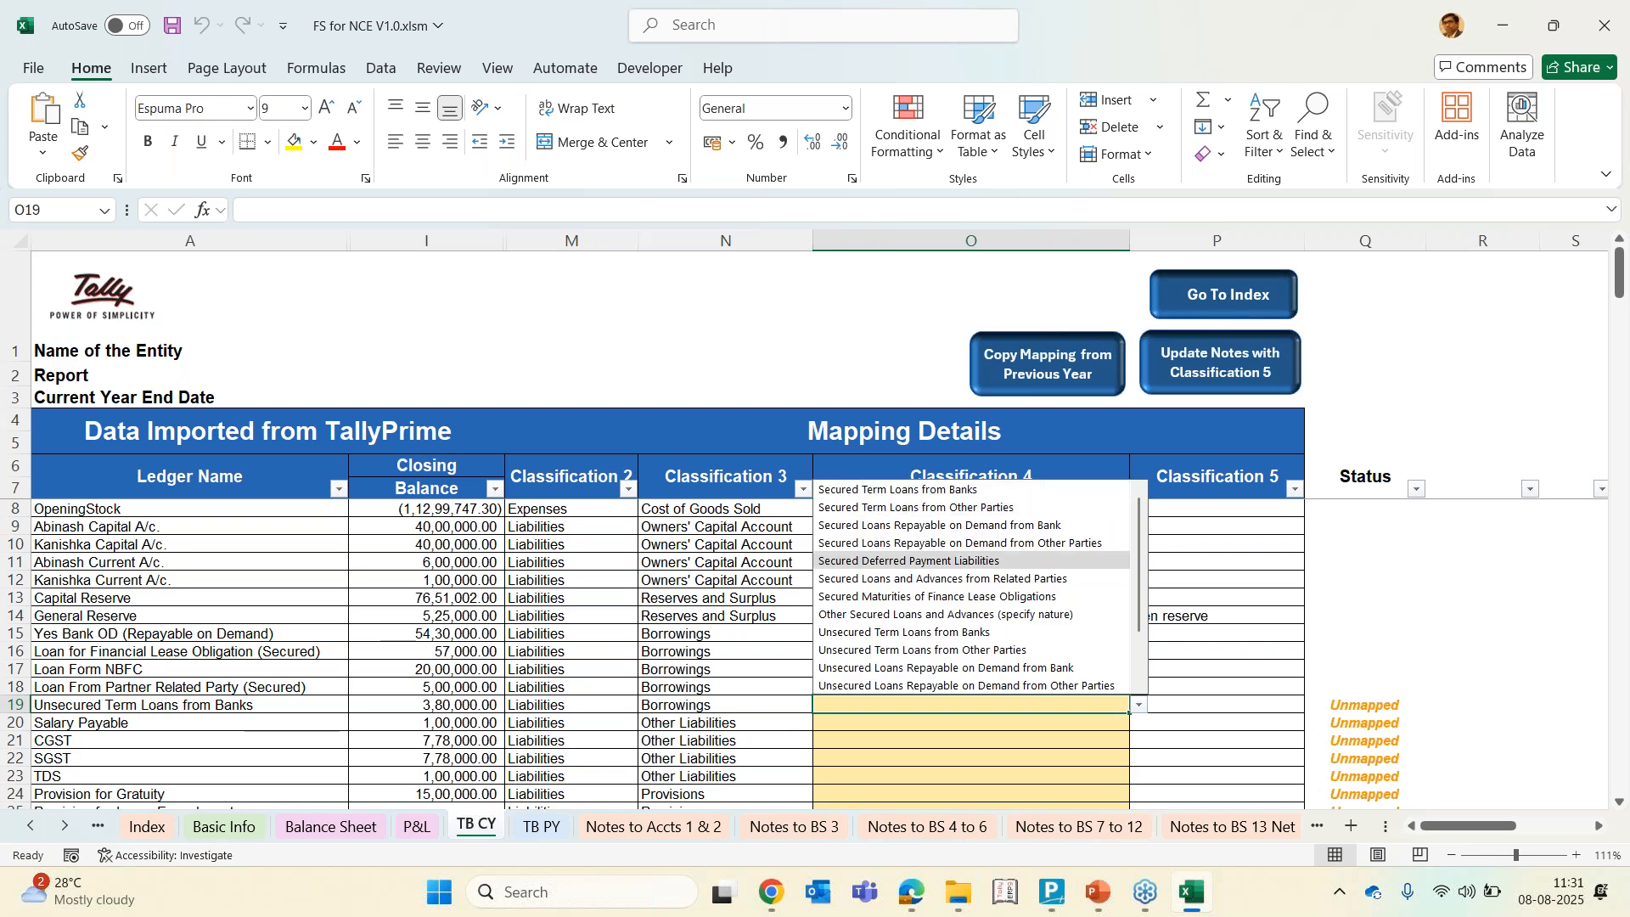
pyautogui.press('Return')
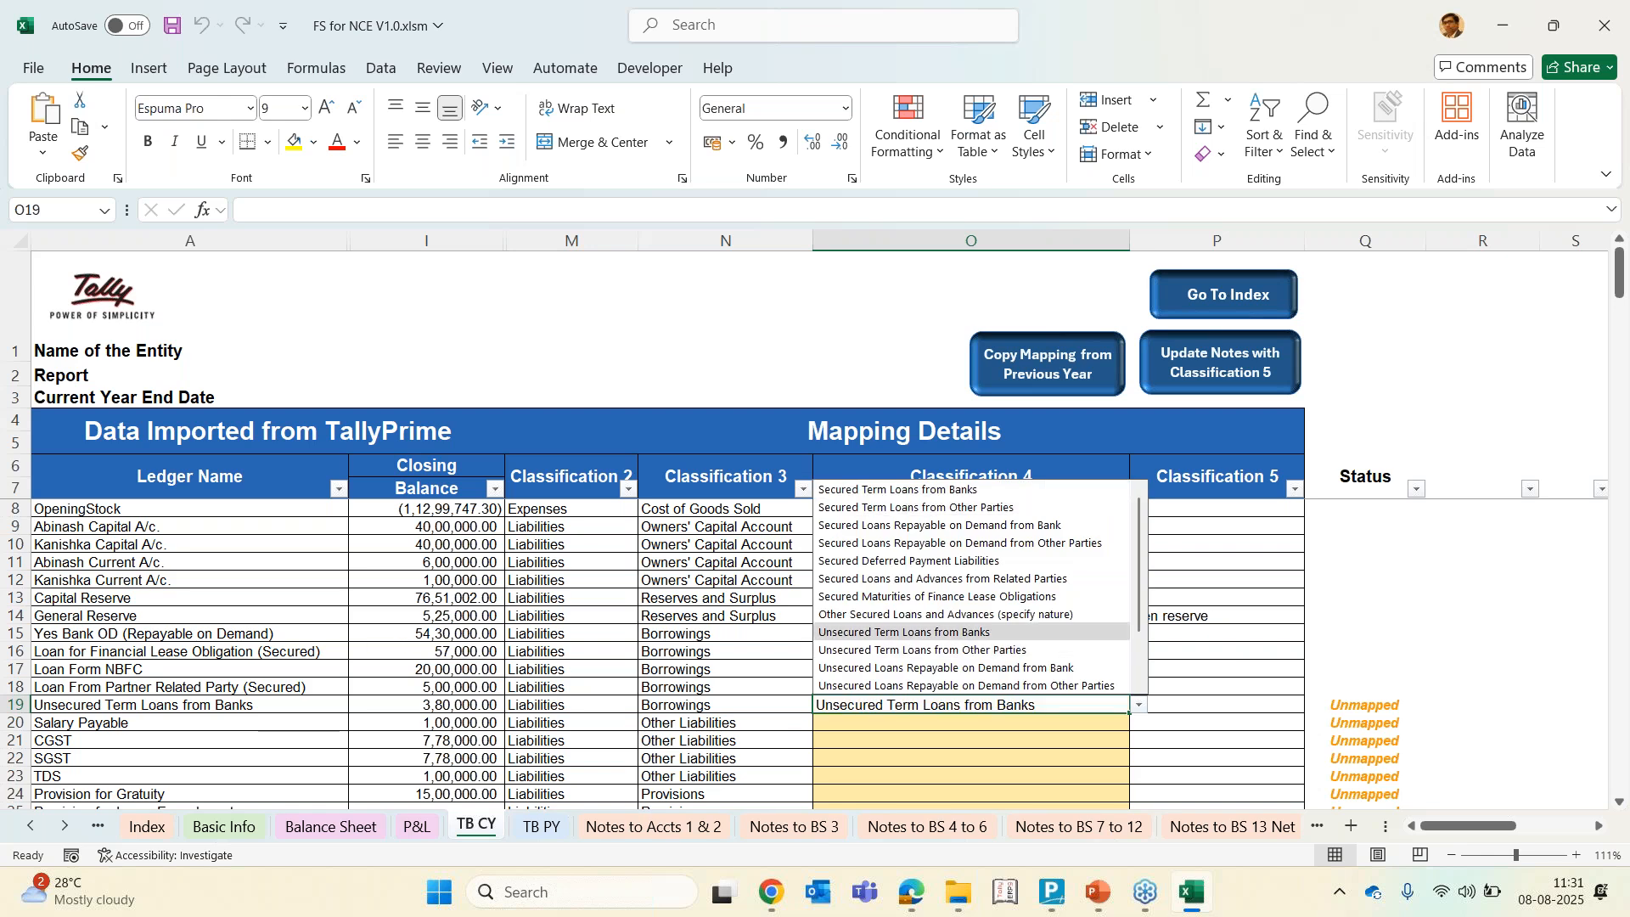
pyautogui.press('Down')
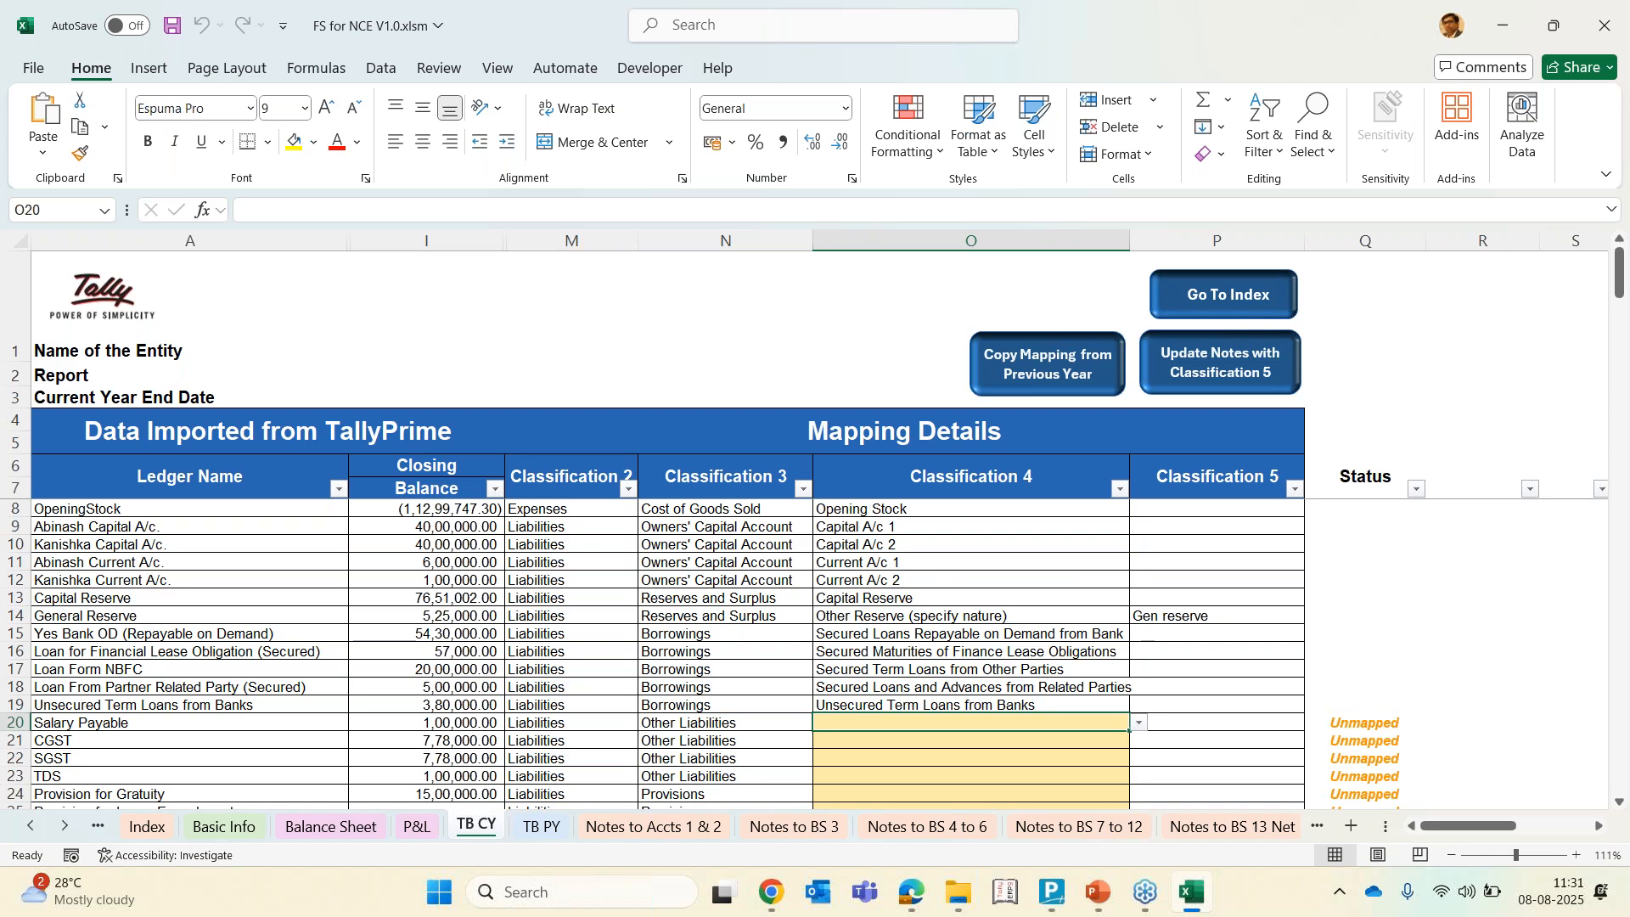
# Map Salary Payable to Salaries Payables in Classification 4
pyautogui.hotkey('alt', 'Down')
pyautogui.press('Down')
pyautogui.press('Up')
pyautogui.press('Return')
pyautogui.press('Down')
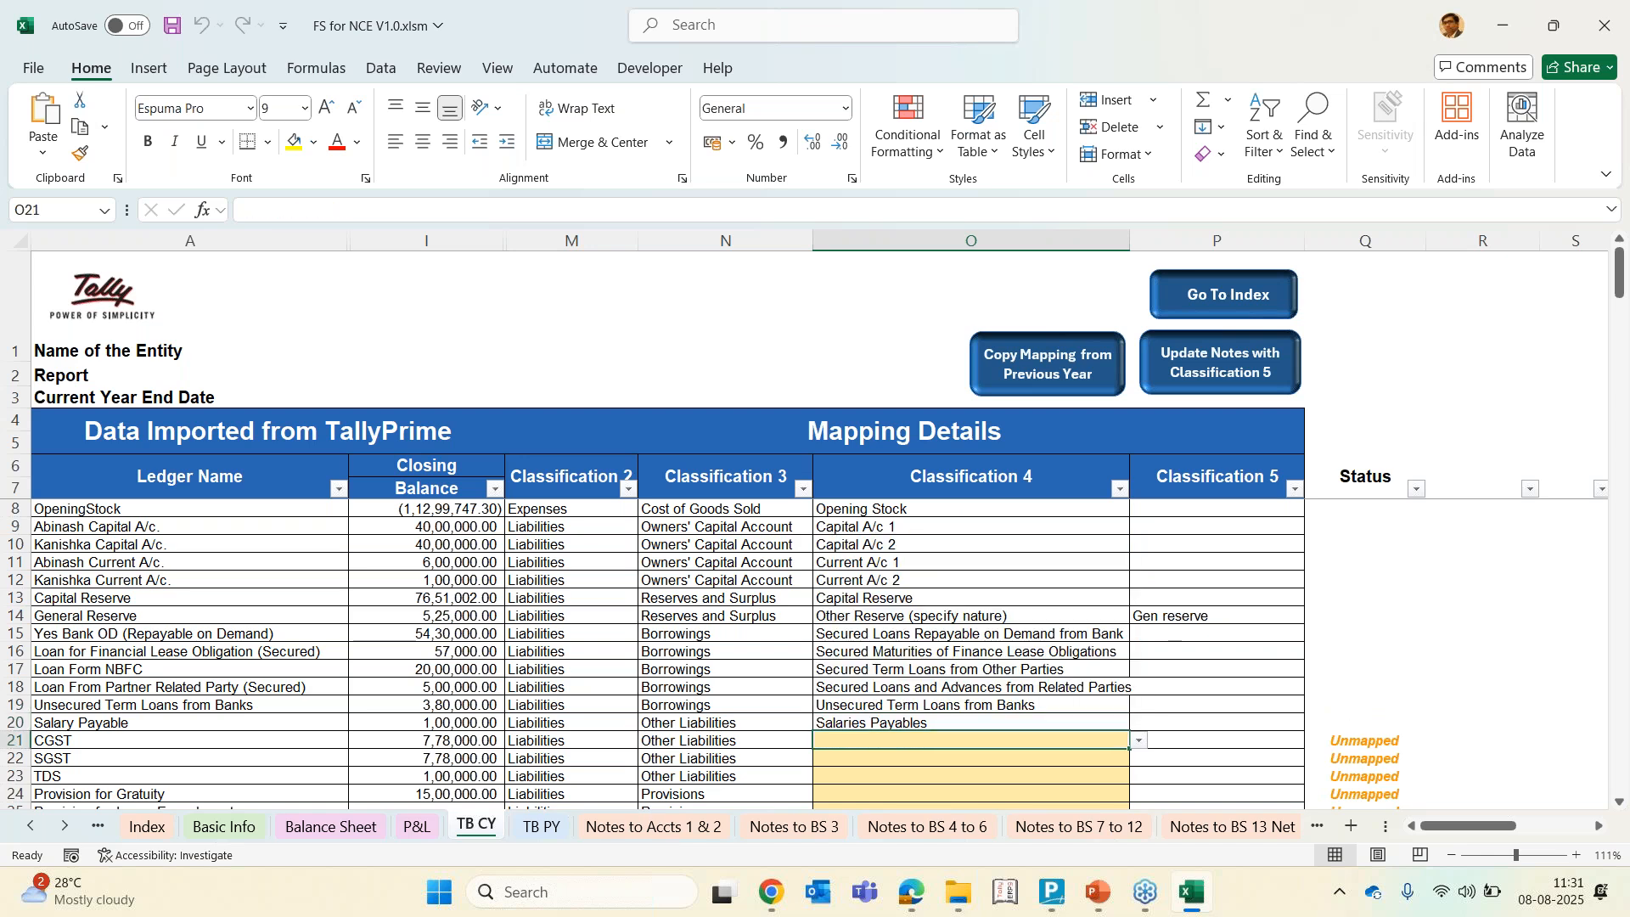
# Map both CGST and SGST ledgers to GST Payable
pyautogui.hotkey('alt', 'Down')
pyautogui.press('Escape')
pyautogui.hotkey('alt', 'Down')
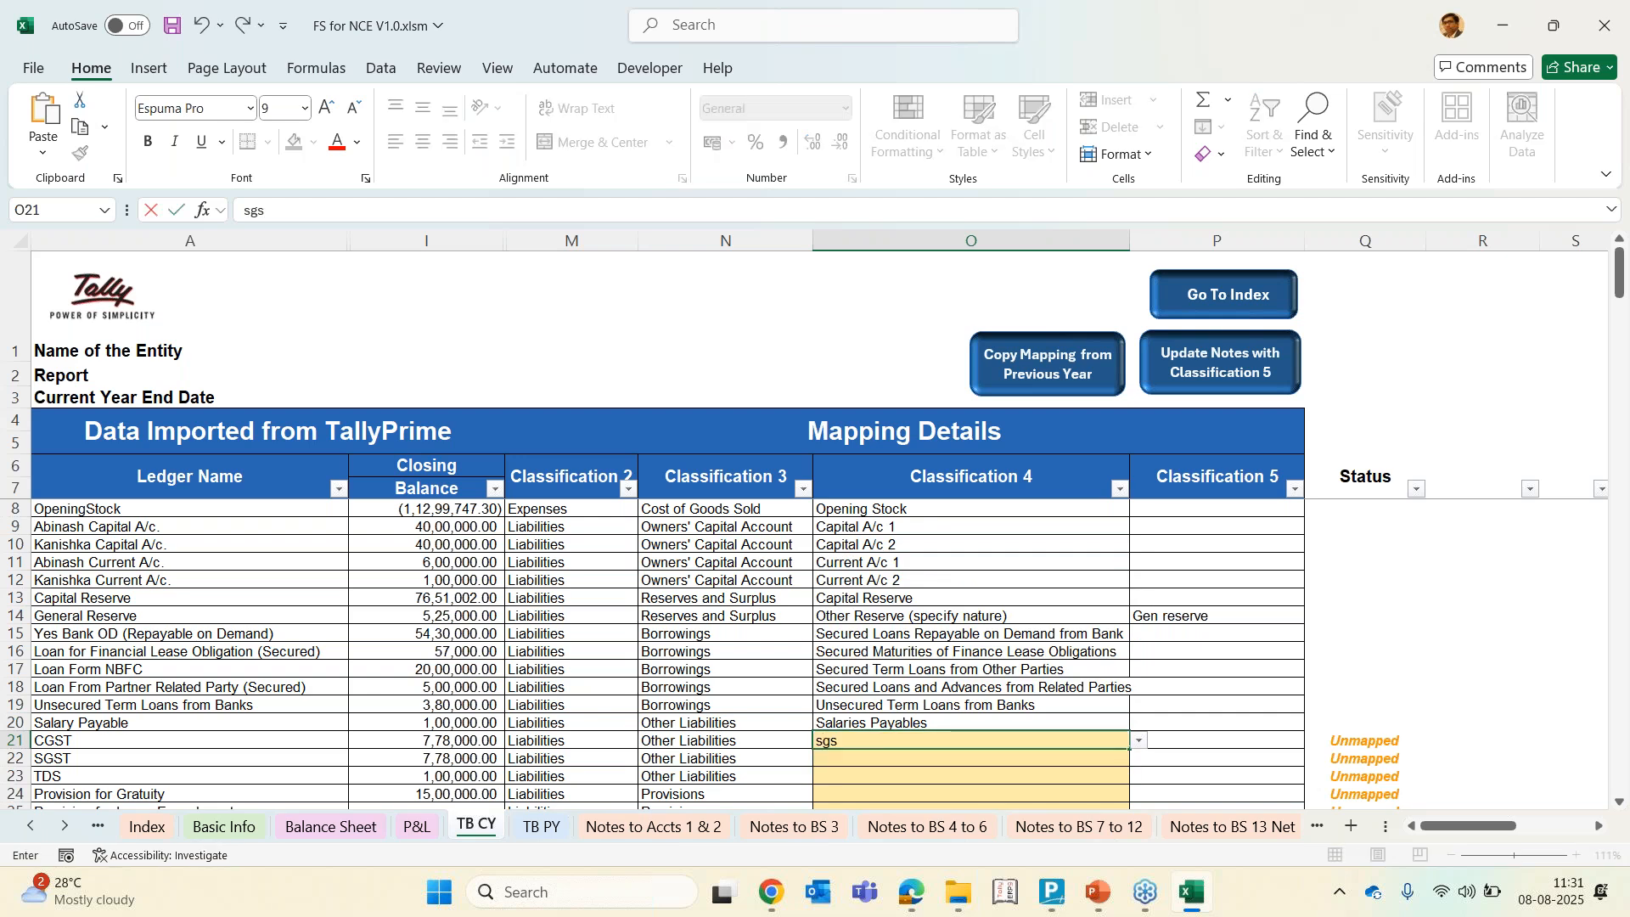
pyautogui.write('gst')
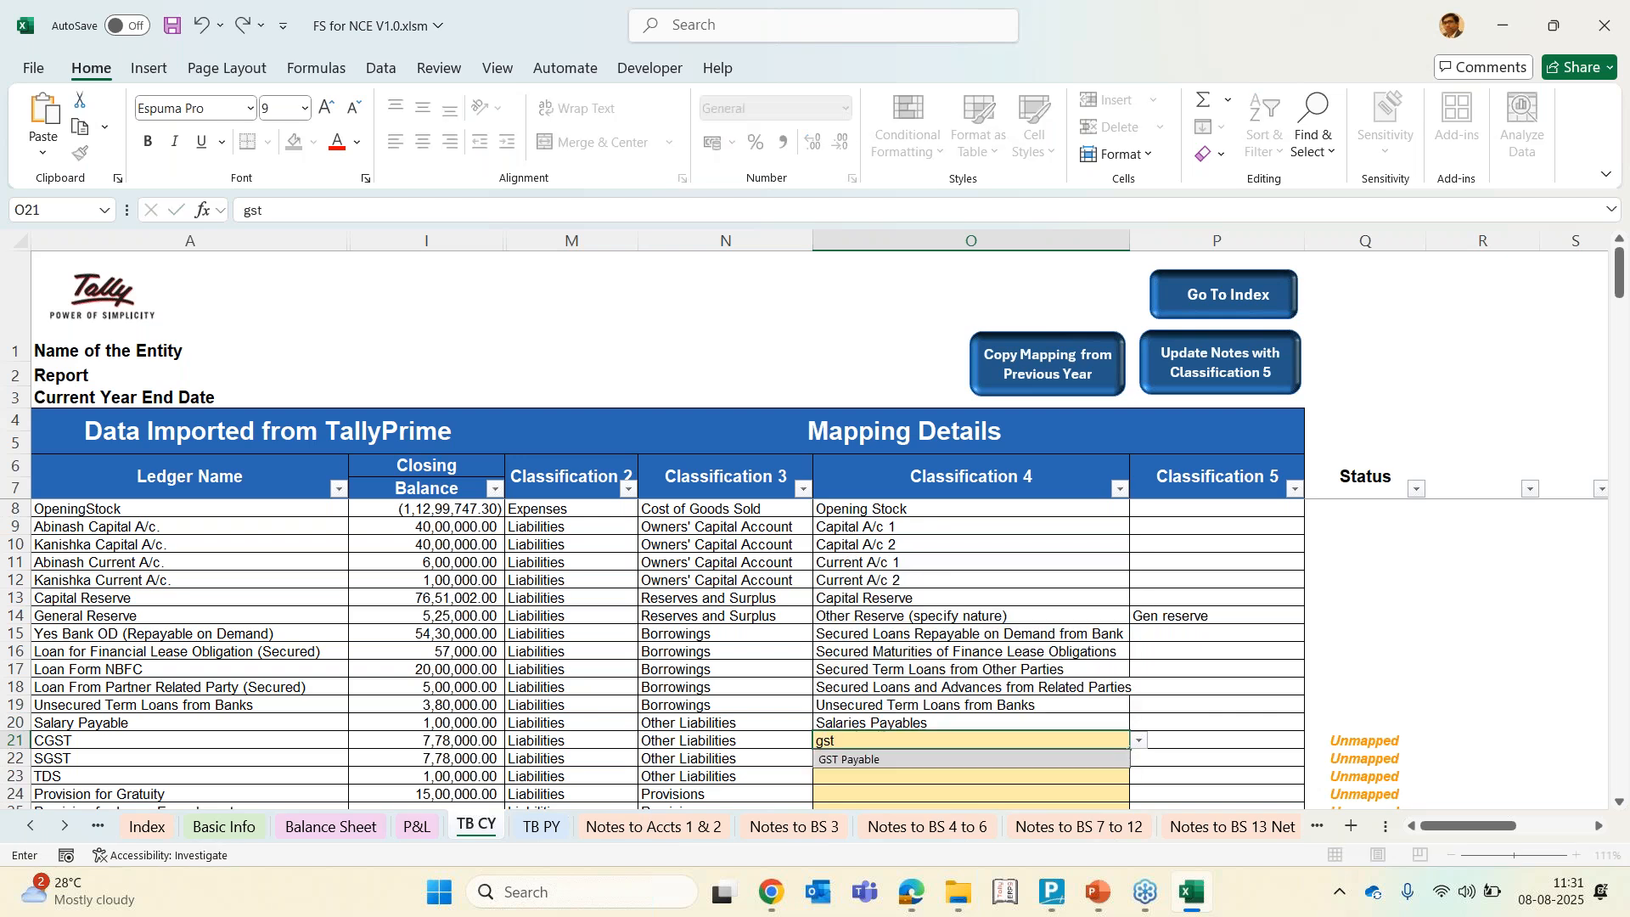
pyautogui.press('Return')
pyautogui.write('gst')
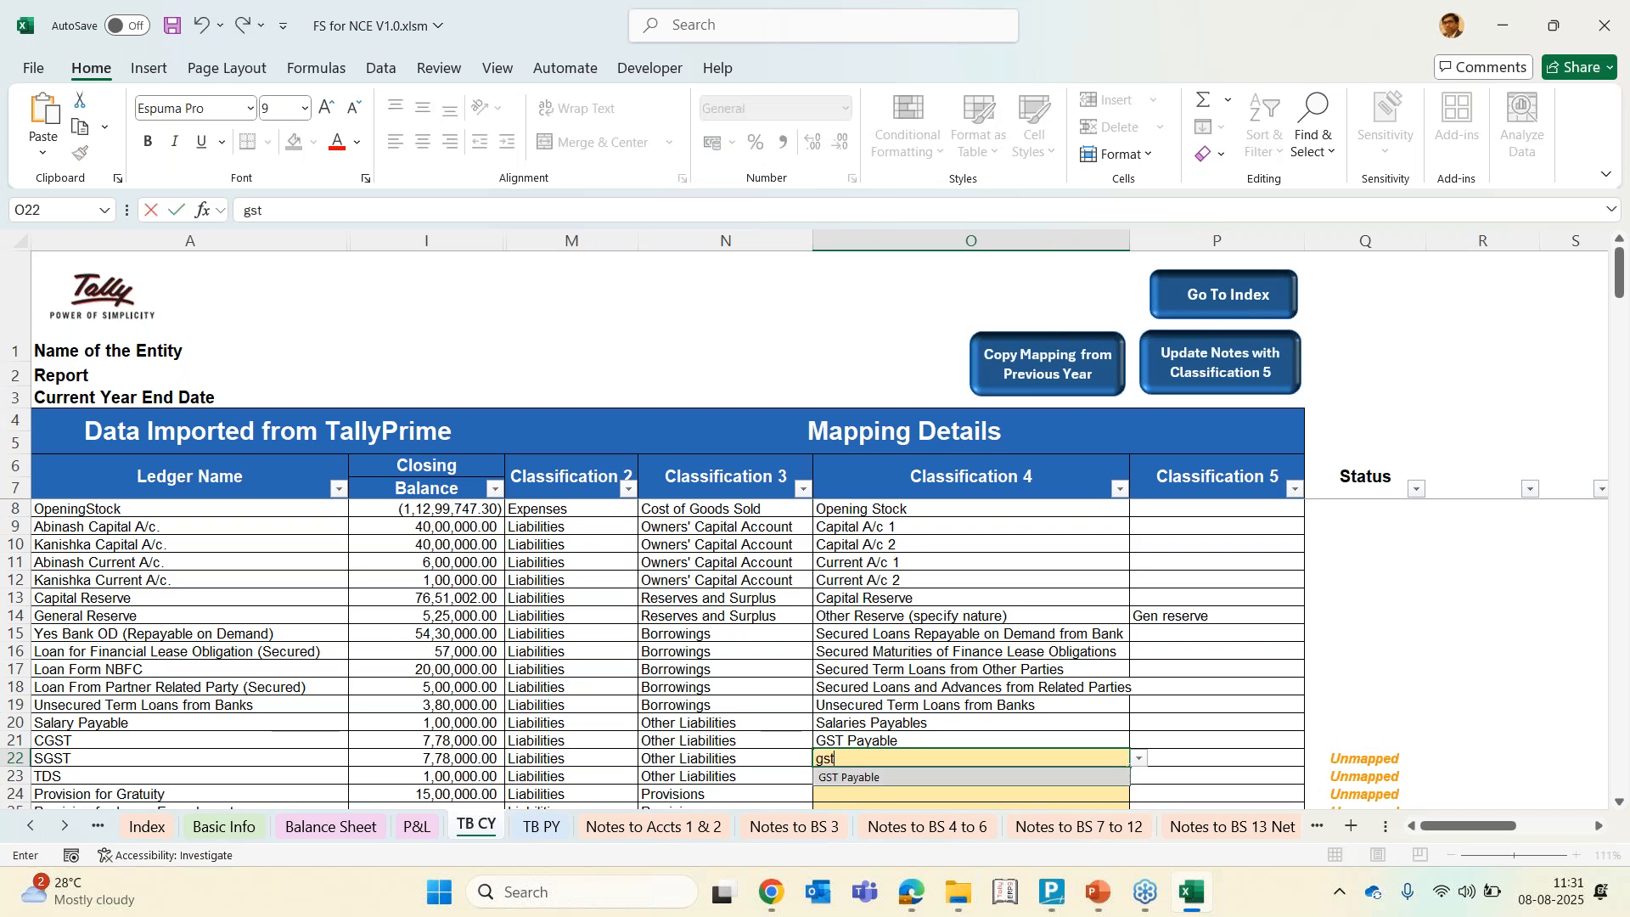
pyautogui.press('Return')
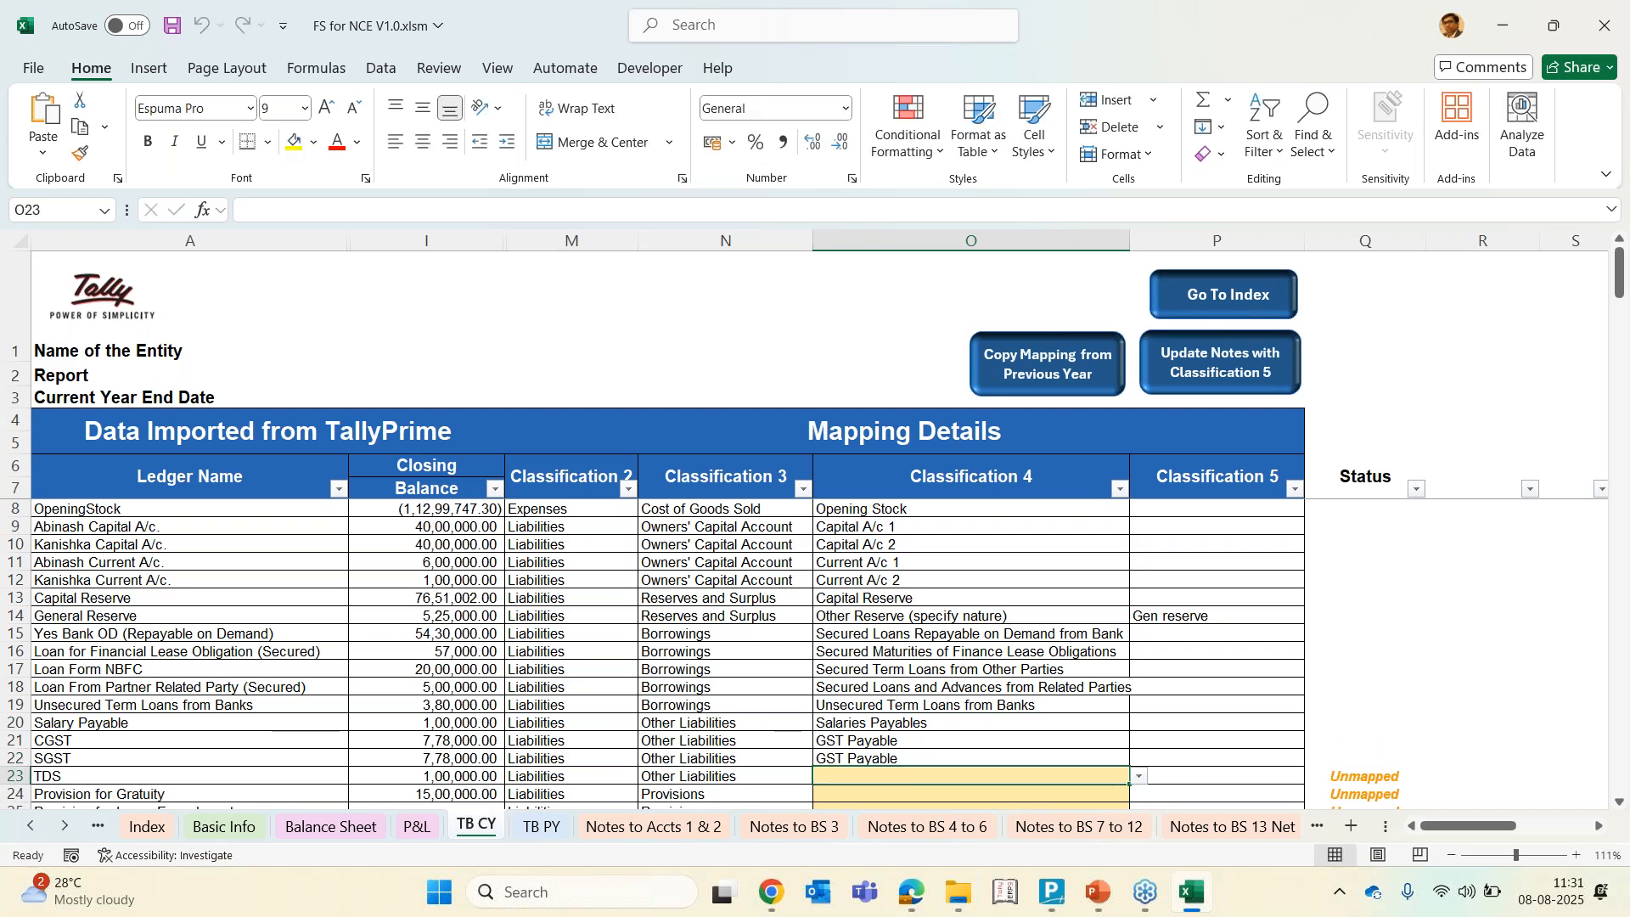
# Map TDS to TDS/TCS Payable and Provision for Gratuity to Provision for Gratuity
pyautogui.write('tds')
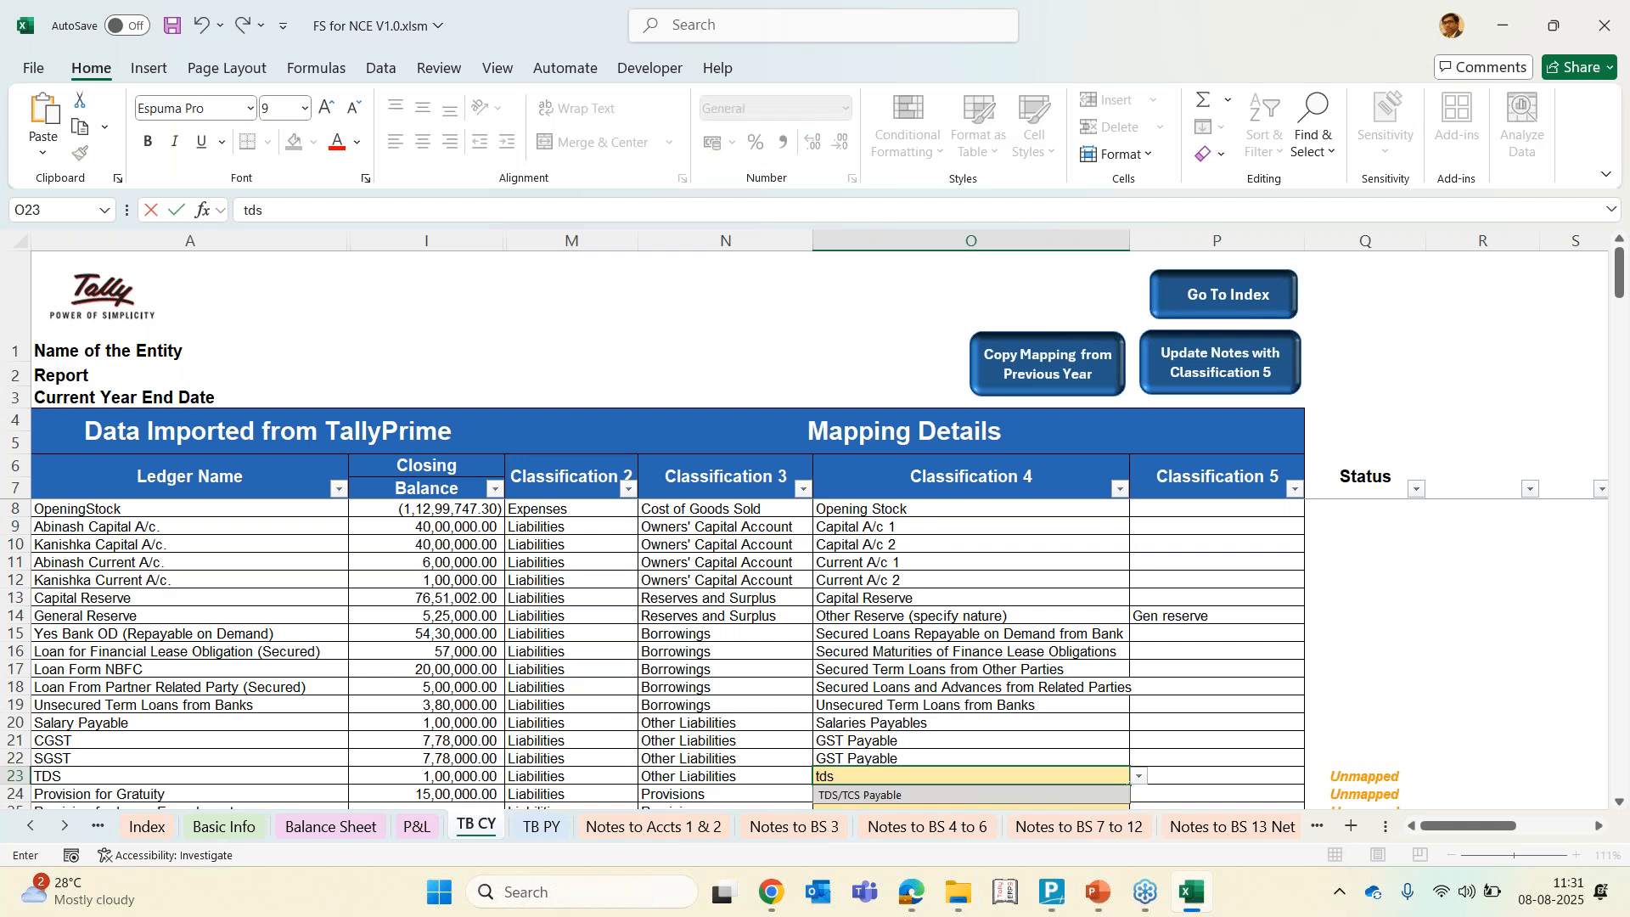
pyautogui.press('Return')
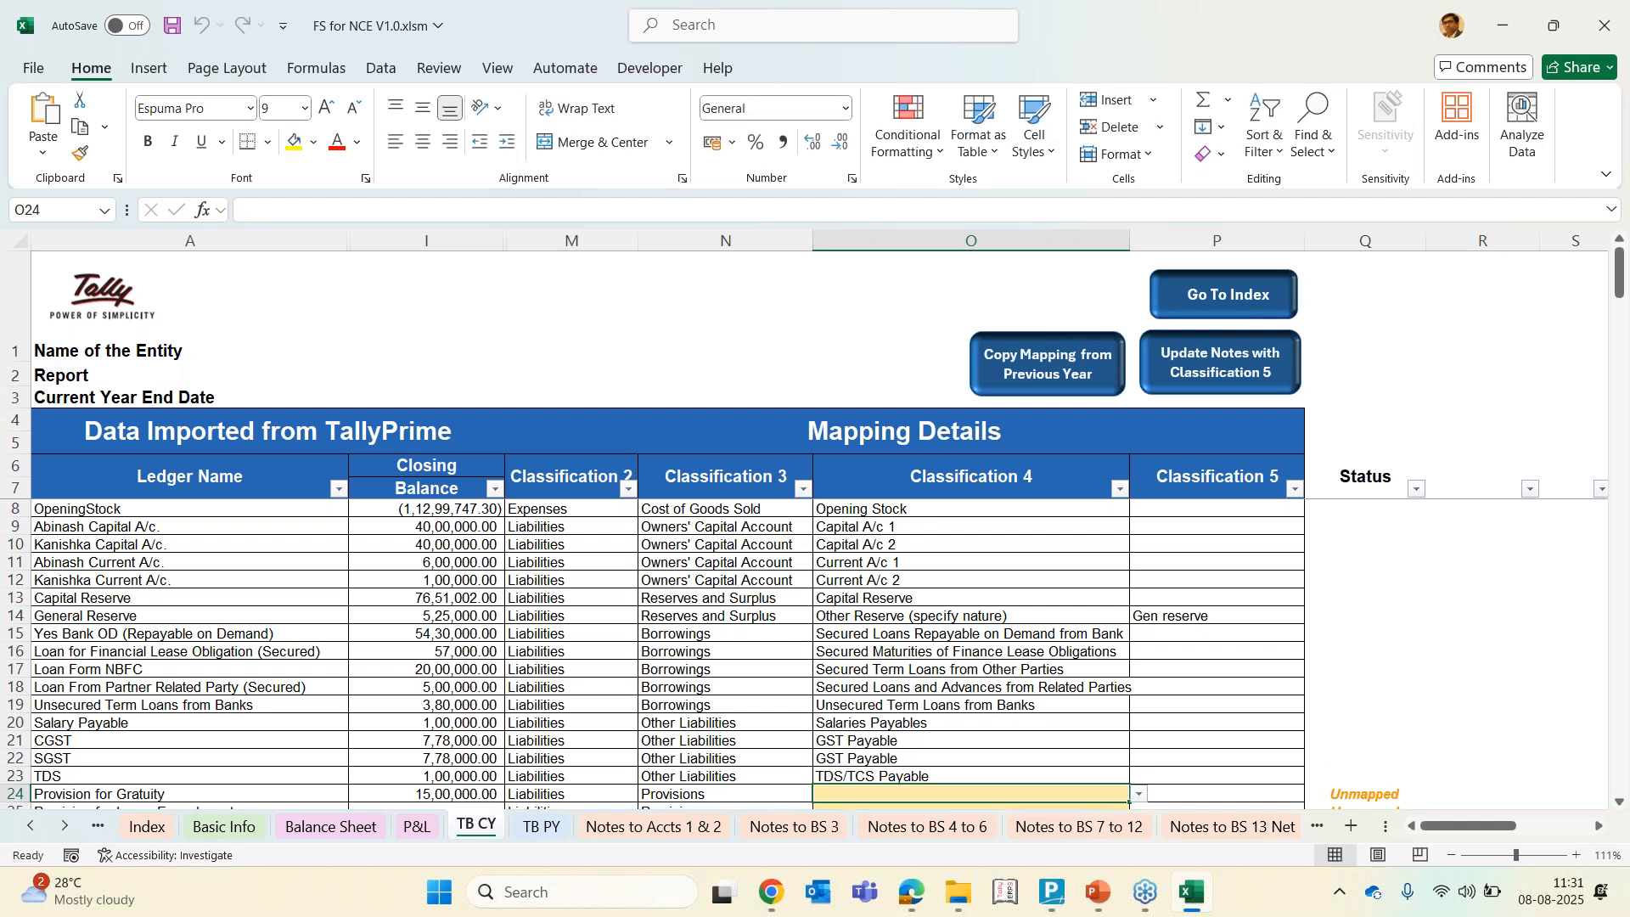
pyautogui.write('gra')
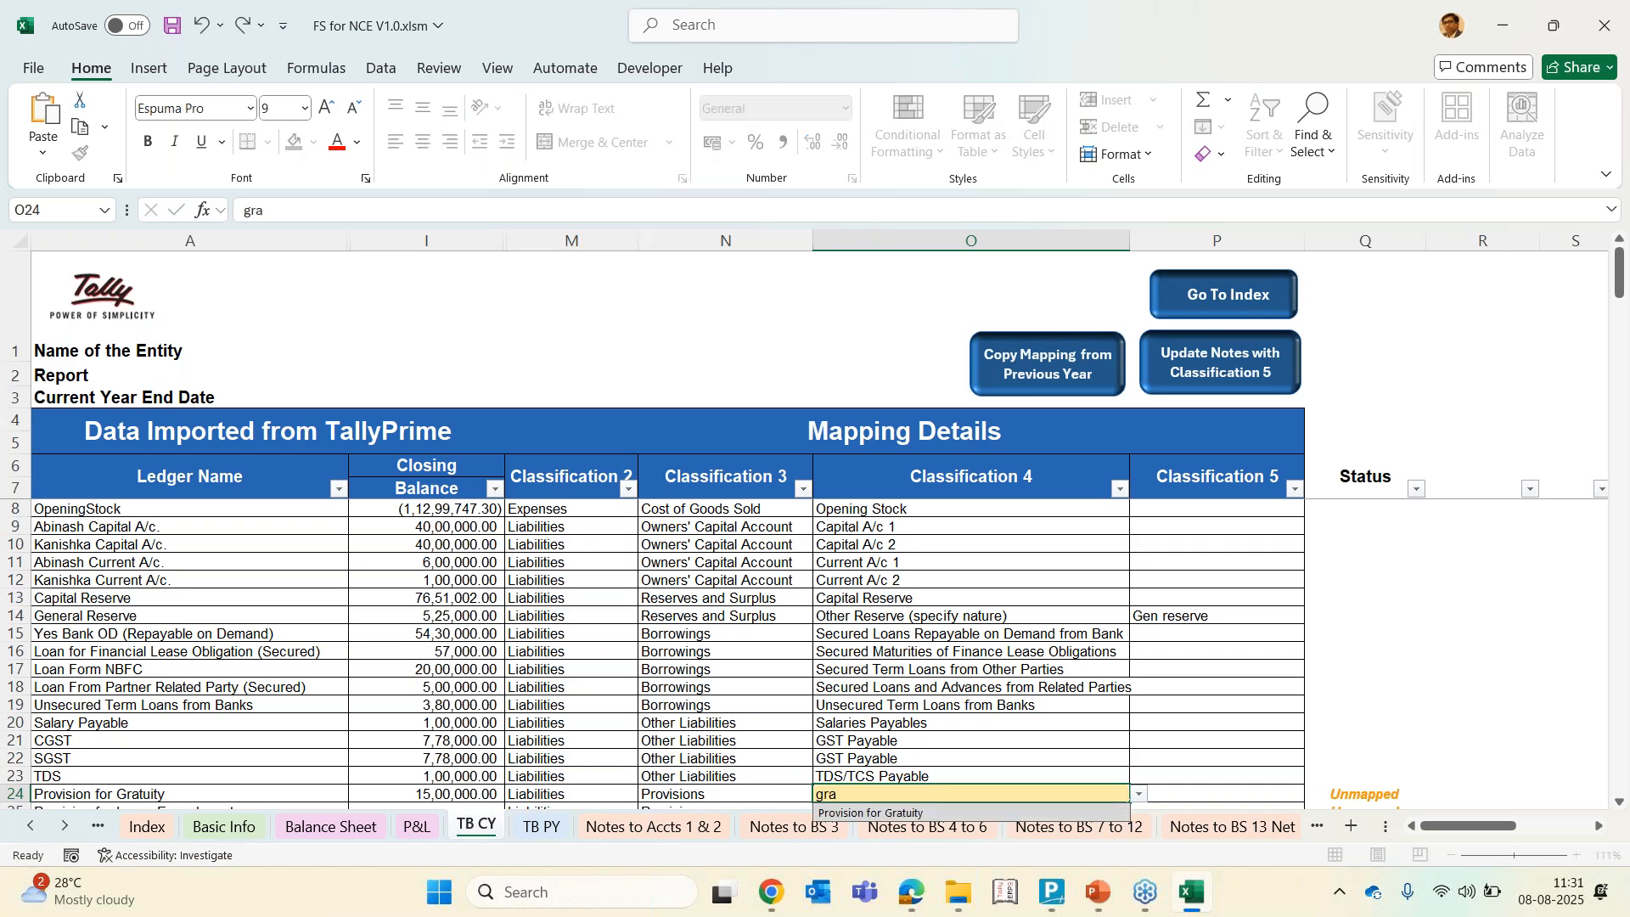
pyautogui.press('Return')
# Map Provision for Leave Encashment to Provision for Leave Encashment in Classification 4
pyautogui.hotkey('alt', 'Down')
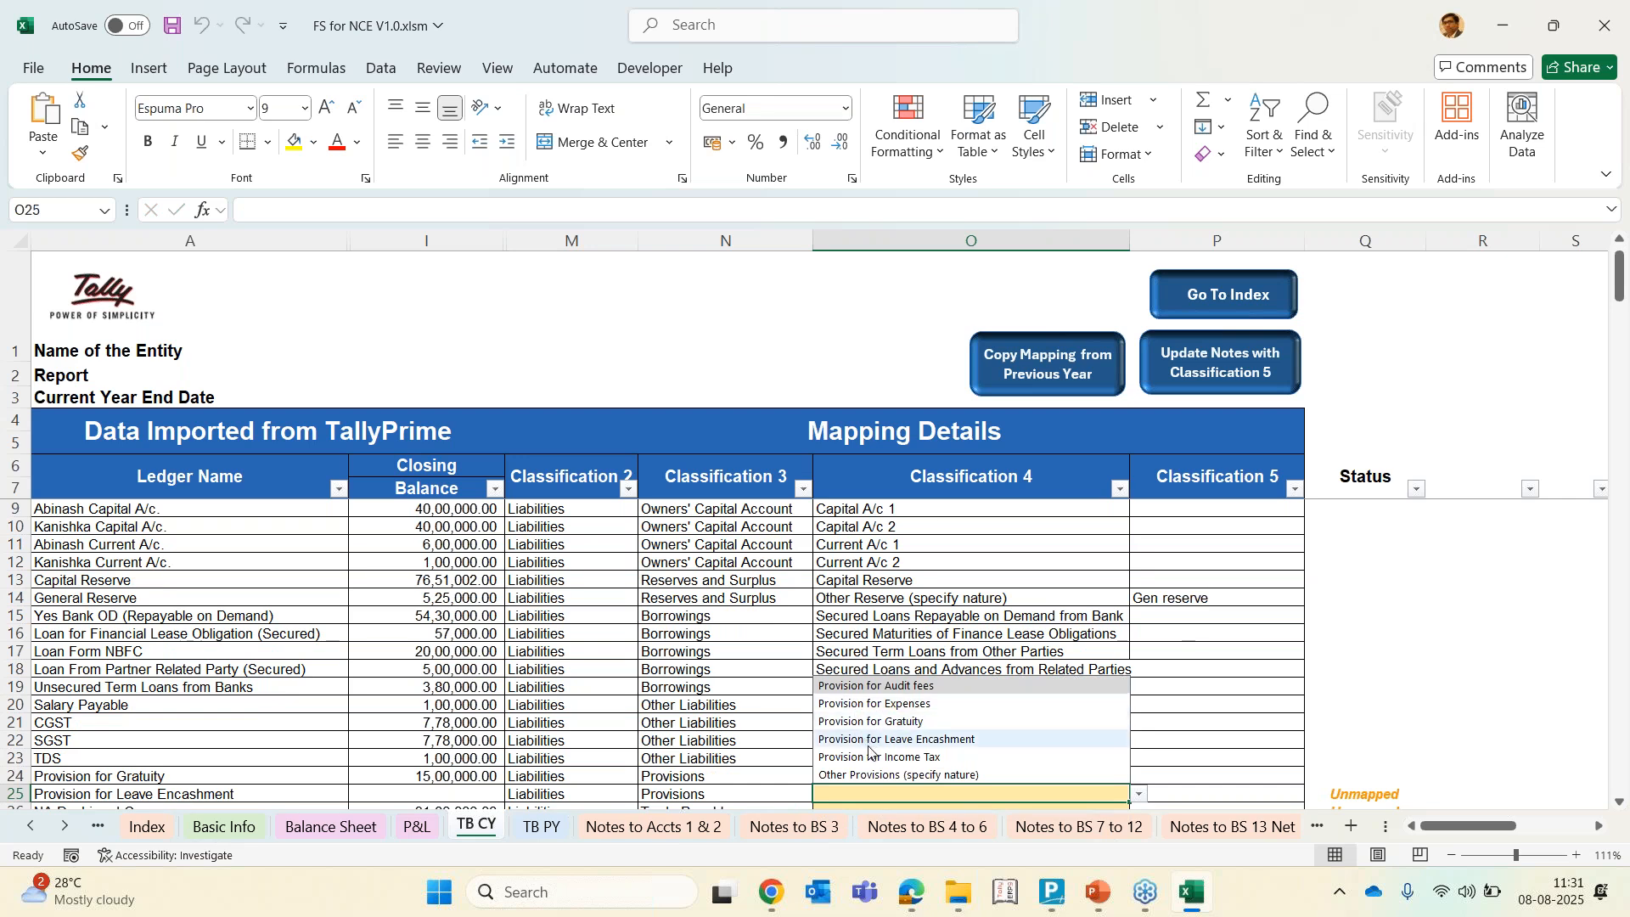
pyautogui.press('Escape')
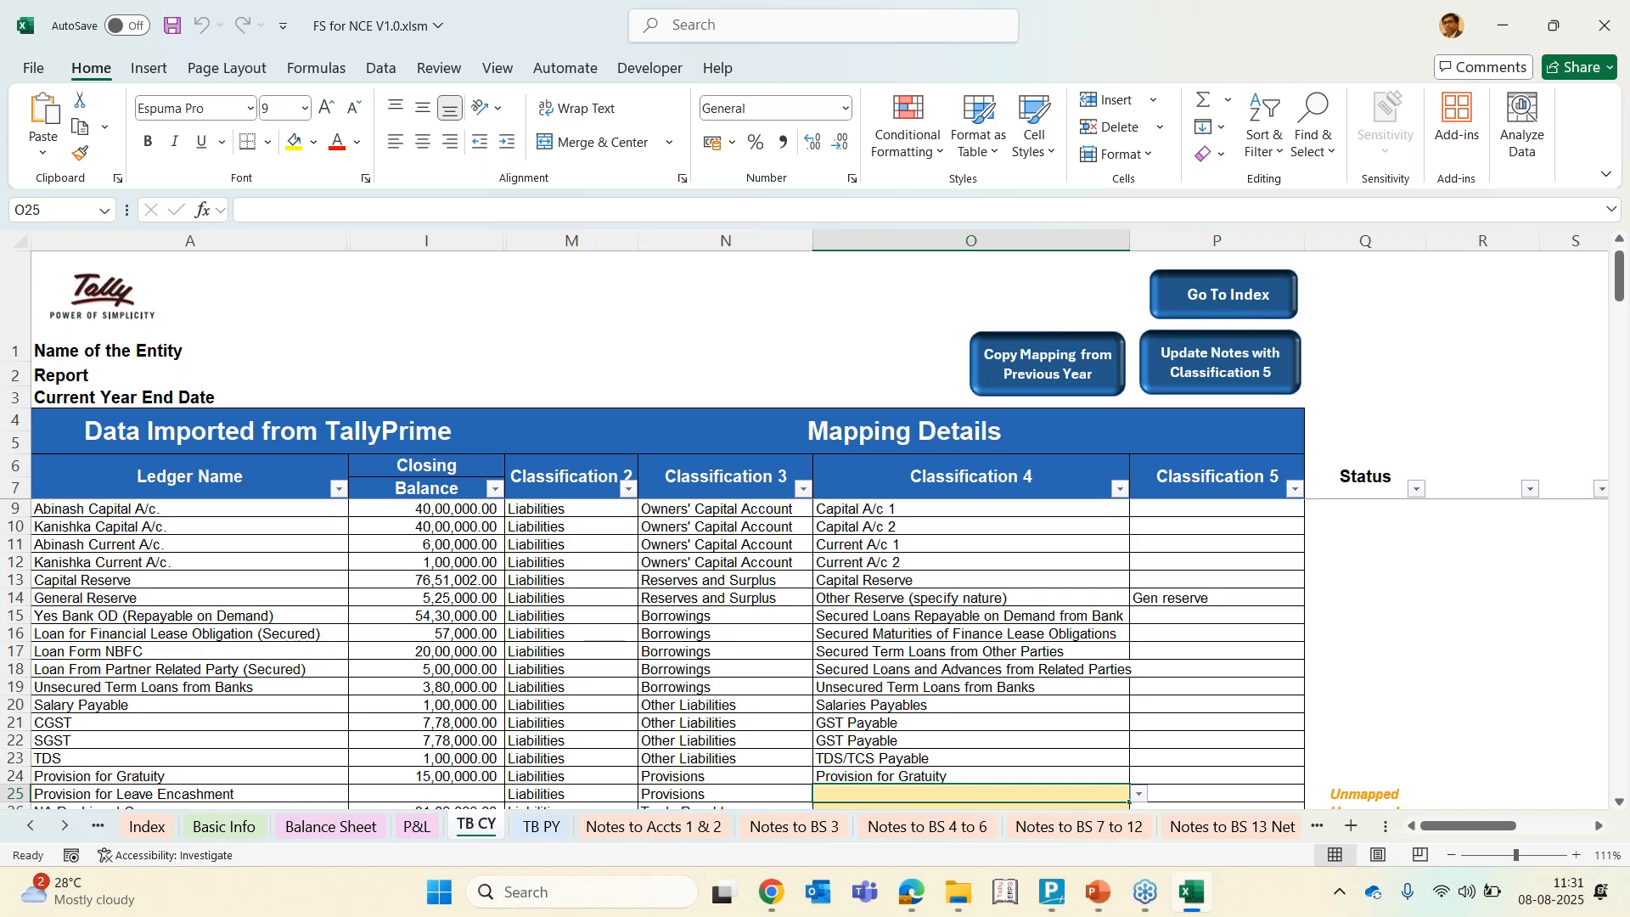
pyautogui.write('leav')
pyautogui.press('Return')
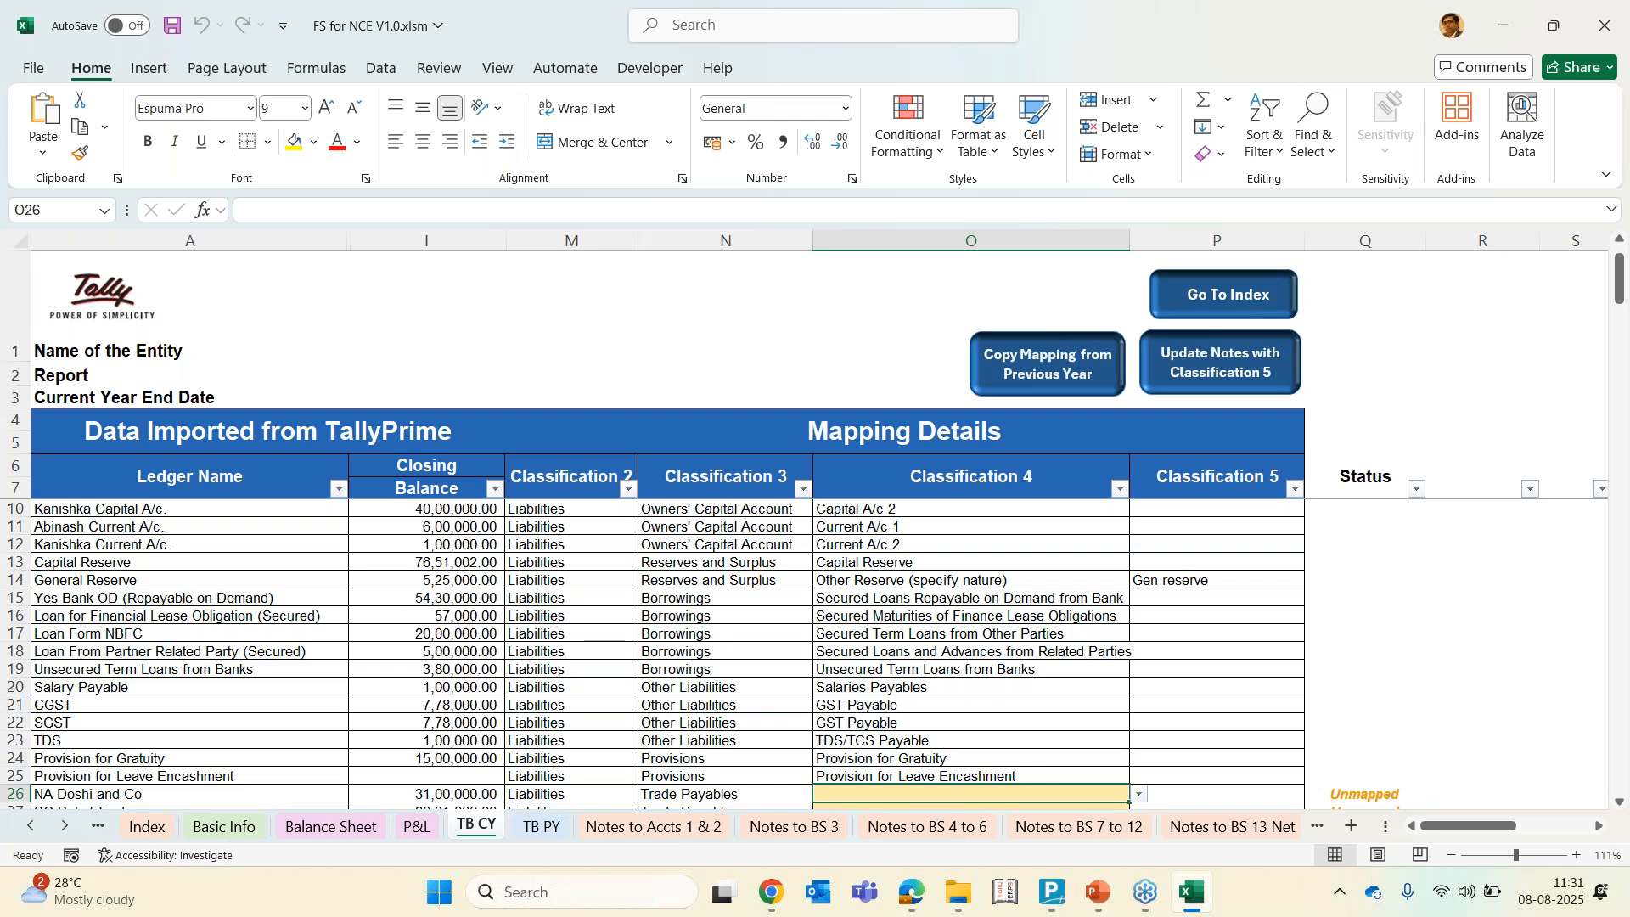
# Map NA Doshi and Co to Non-MSME in Classification 4 and copy it to SC Rahul Traders and SC Raj Enterprises
pyautogui.scroll(-3, 741, 621)
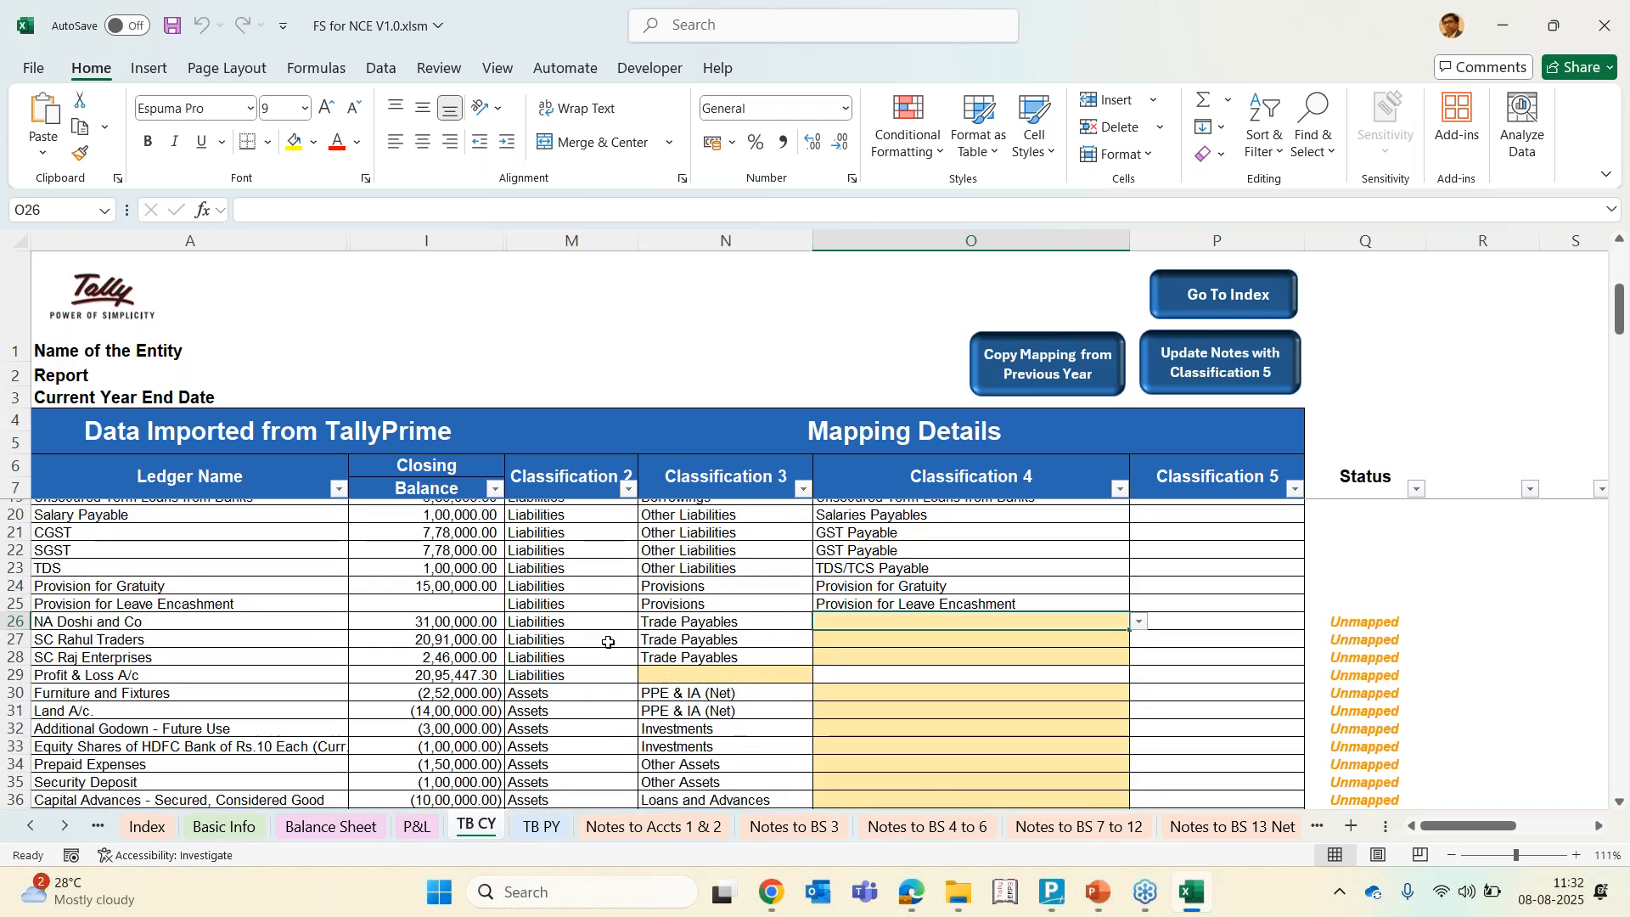
pyautogui.click(690, 625)
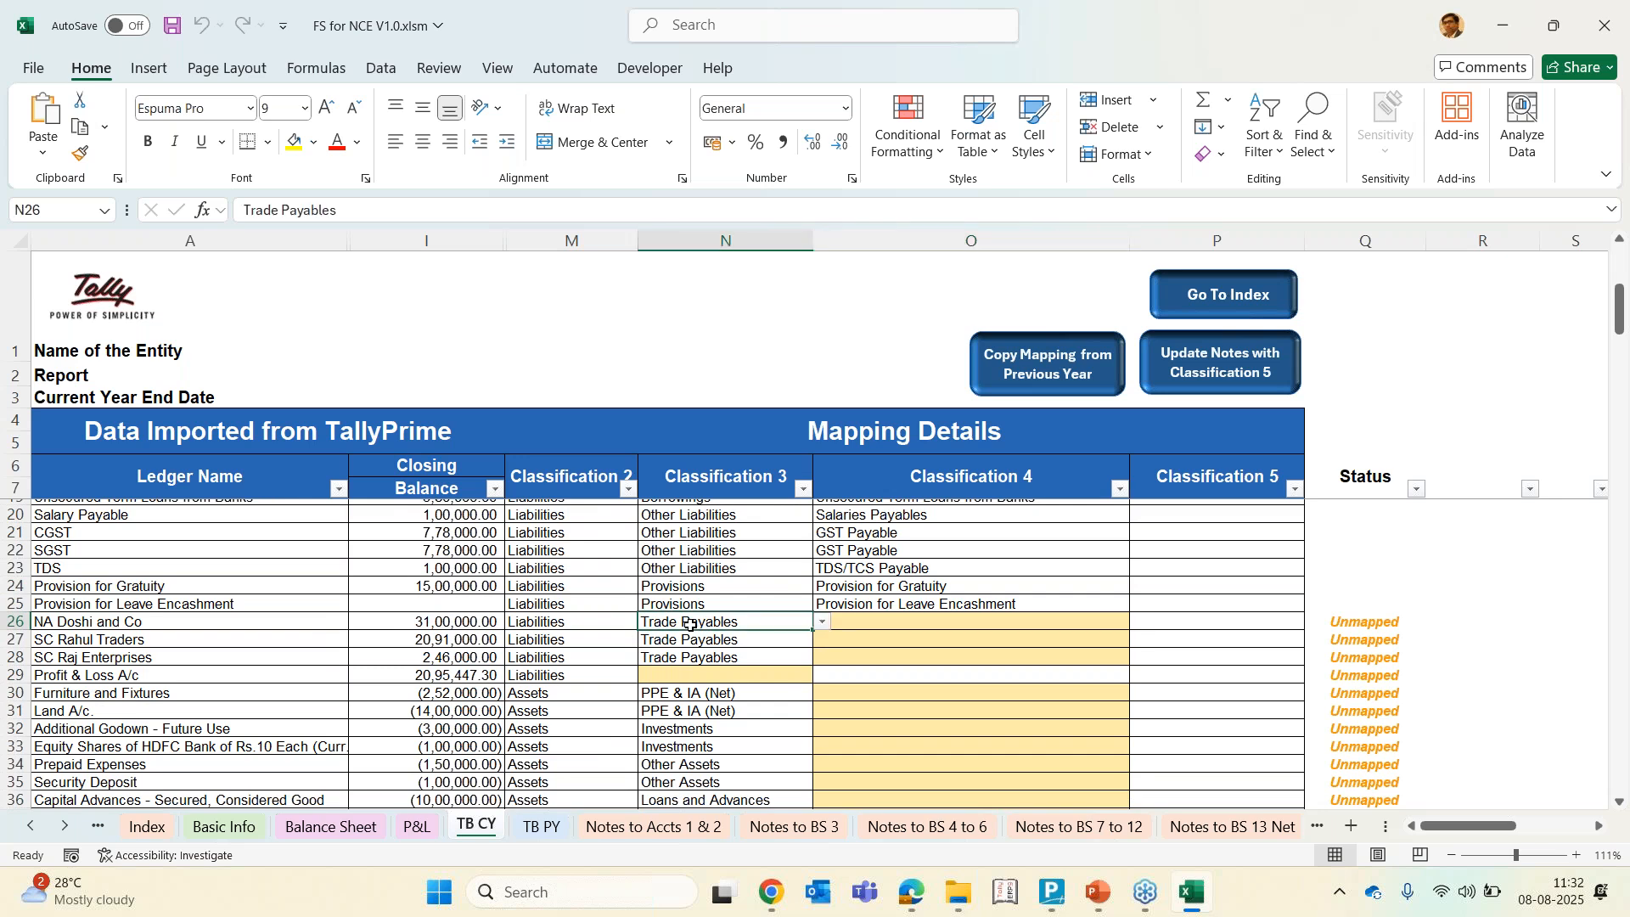
pyautogui.press('Right')
pyautogui.hotkey('alt', 'Down')
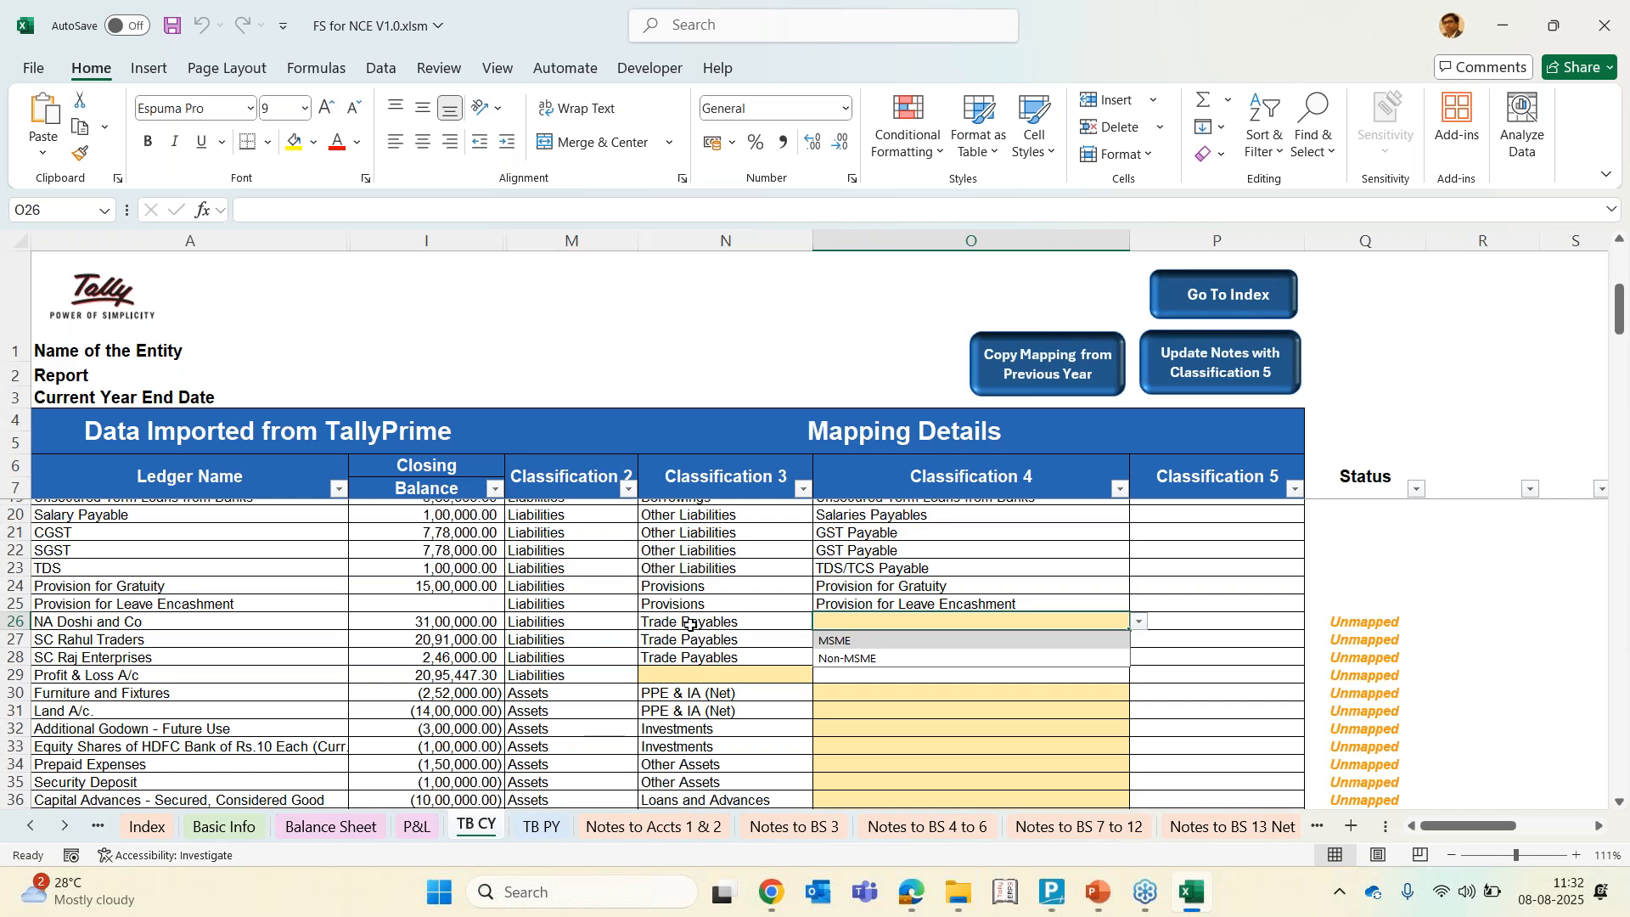
pyautogui.press('Escape')
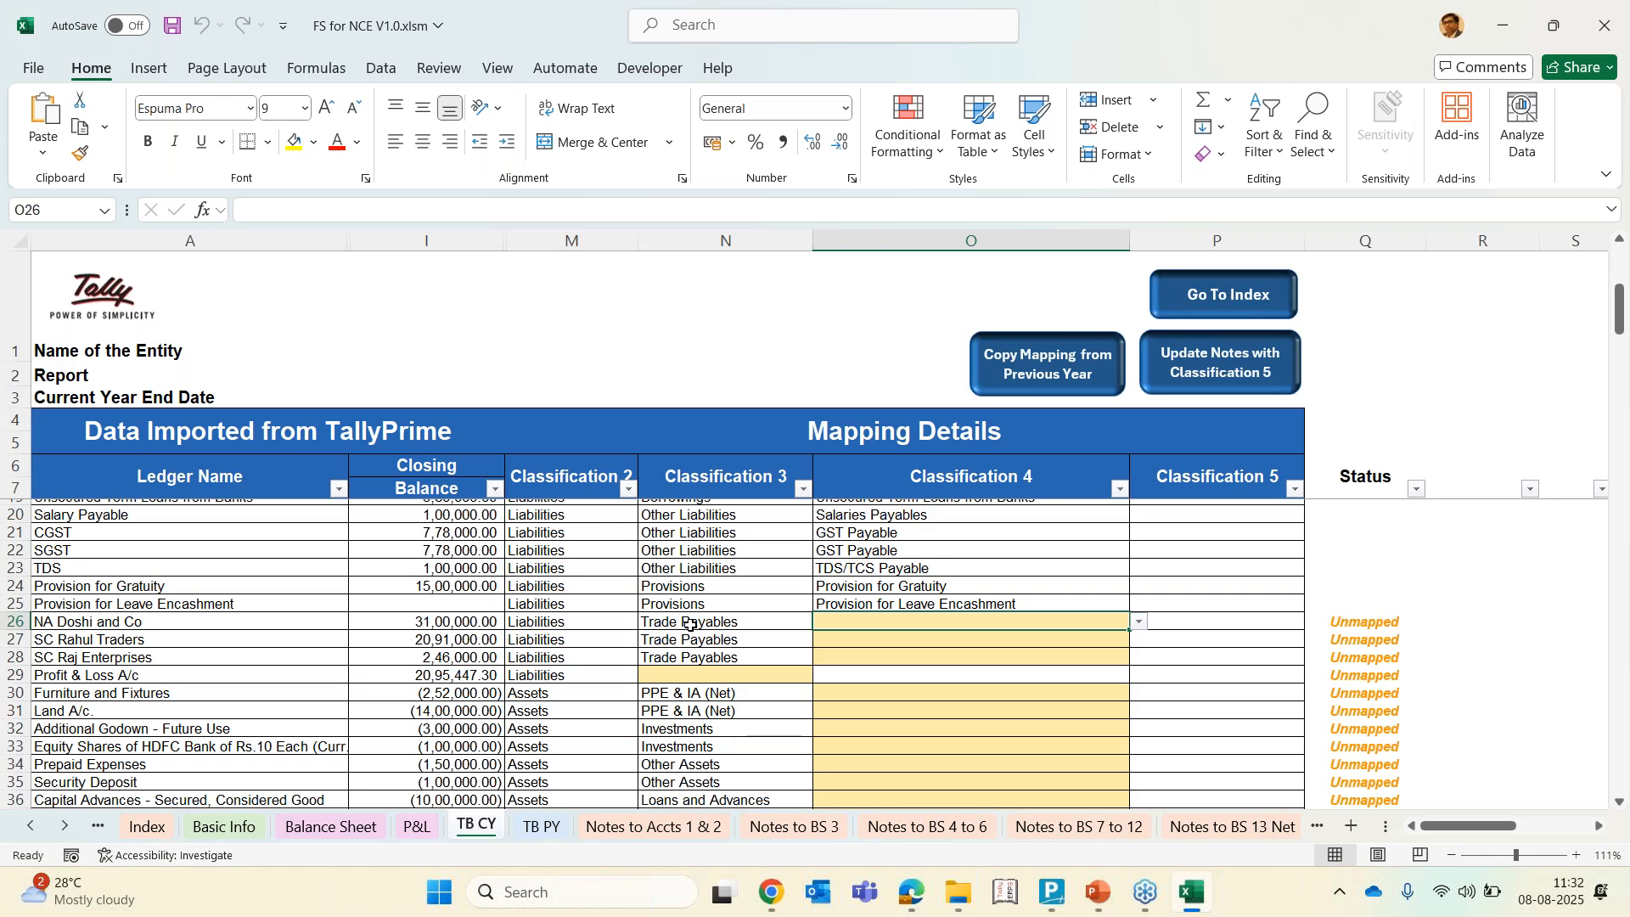
pyautogui.click(690, 626)
pyautogui.press('Right')
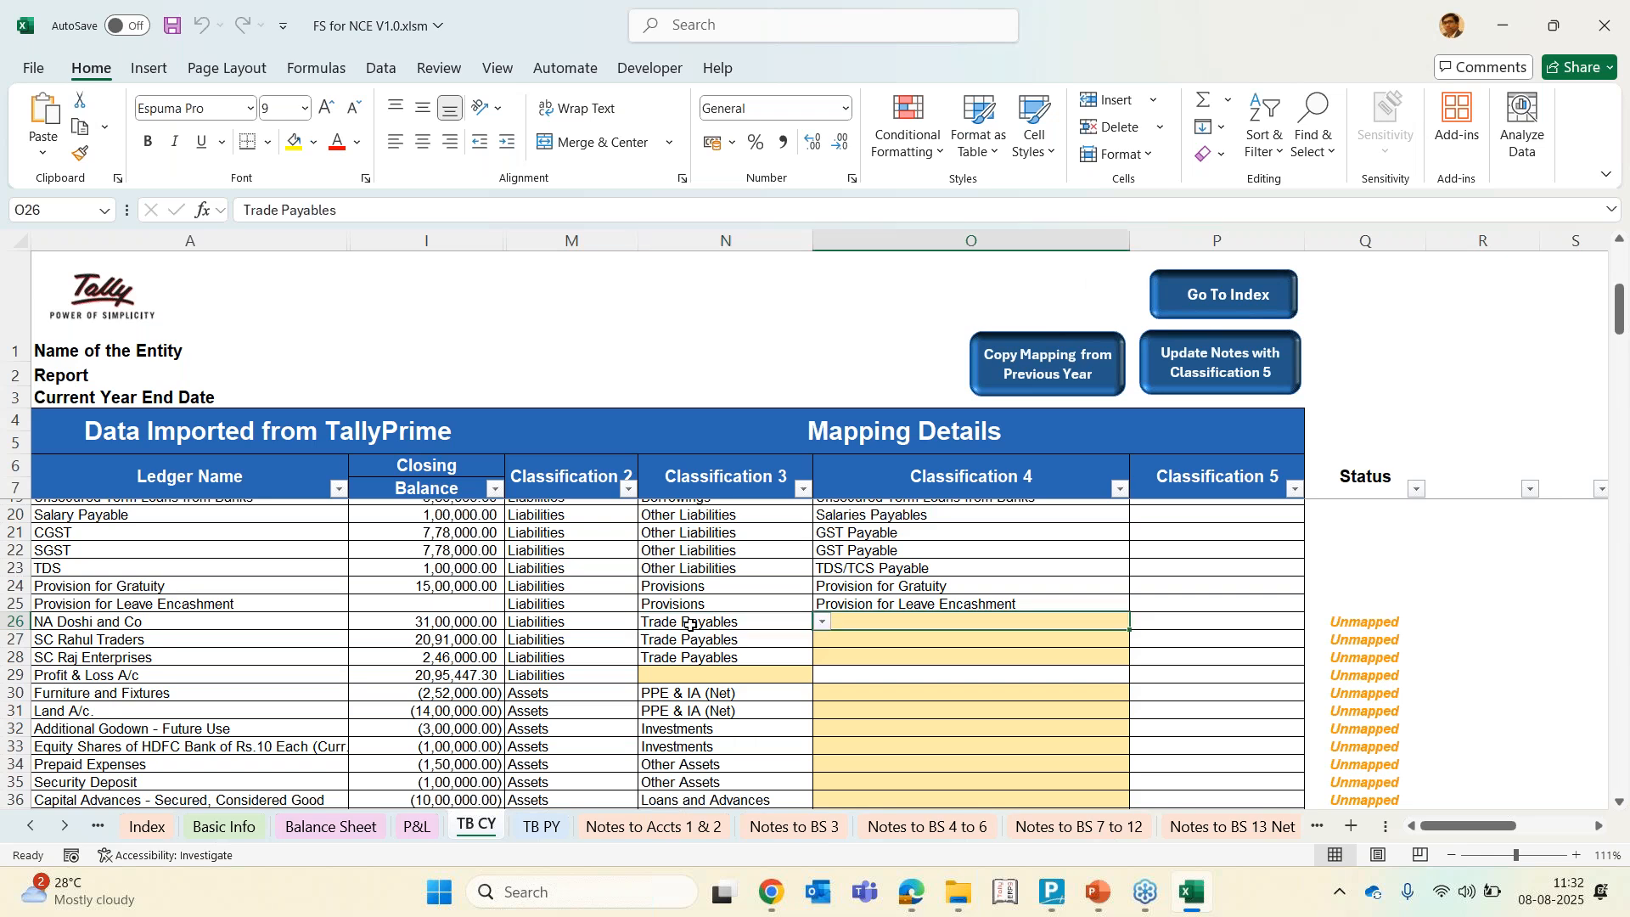
pyautogui.write('non-MSME')
pyautogui.press('Return')
pyautogui.press('Up')
pyautogui.hotkey('ctrl', 'c')
pyautogui.press('Down')
pyautogui.hotkey('shift', 'Down')
pyautogui.press('Return')
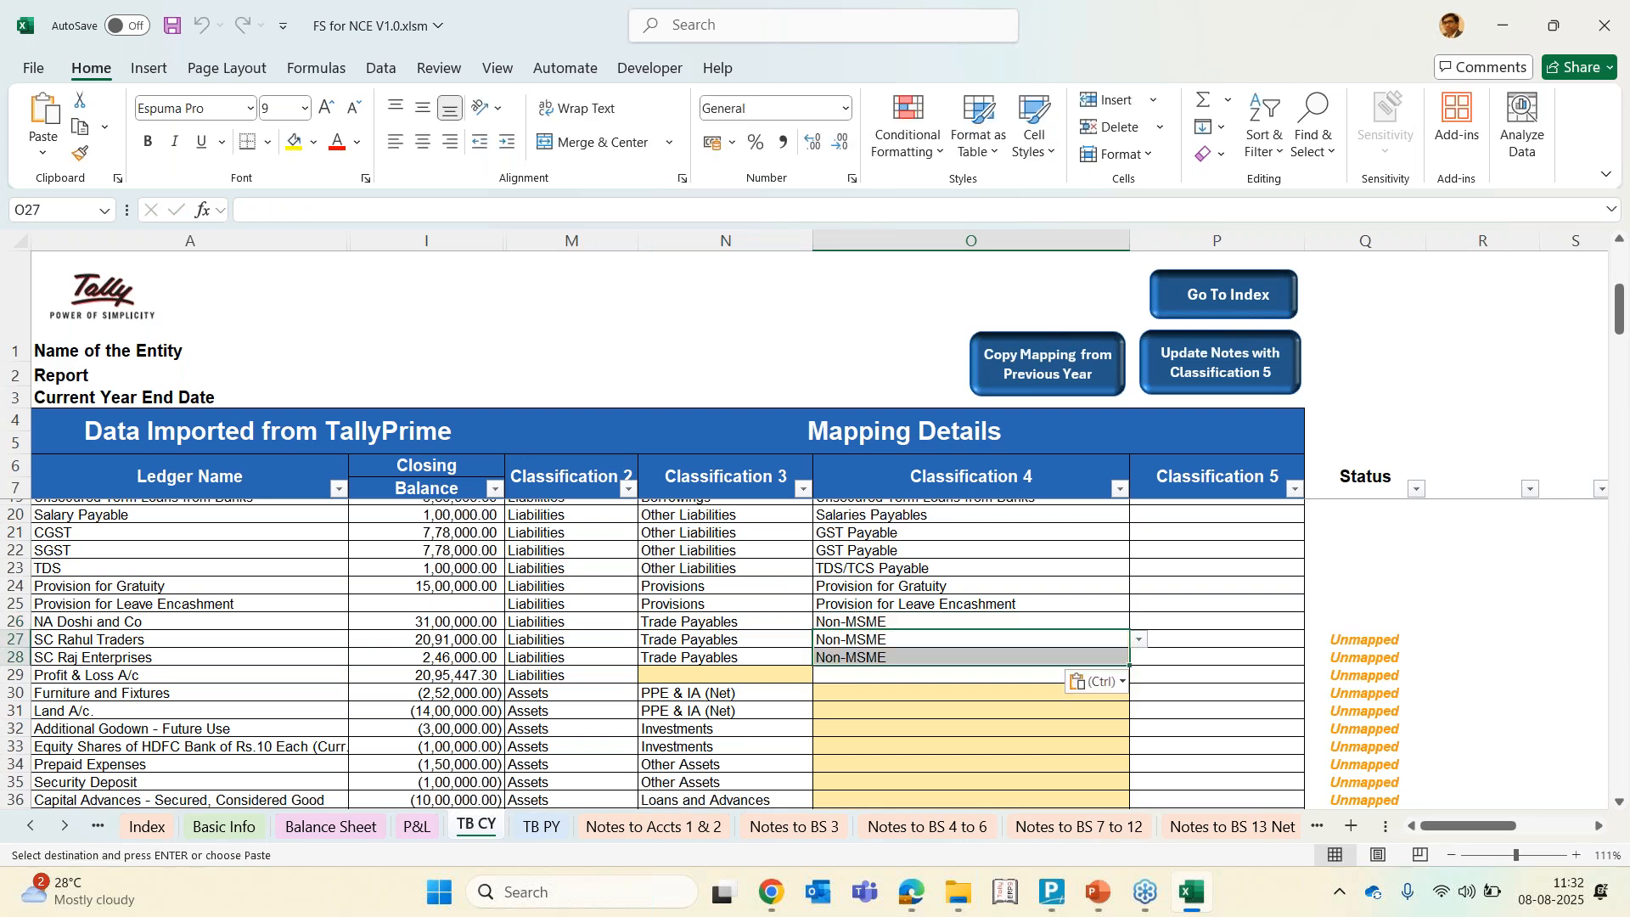
pyautogui.press('Down')
pyautogui.press('Down')
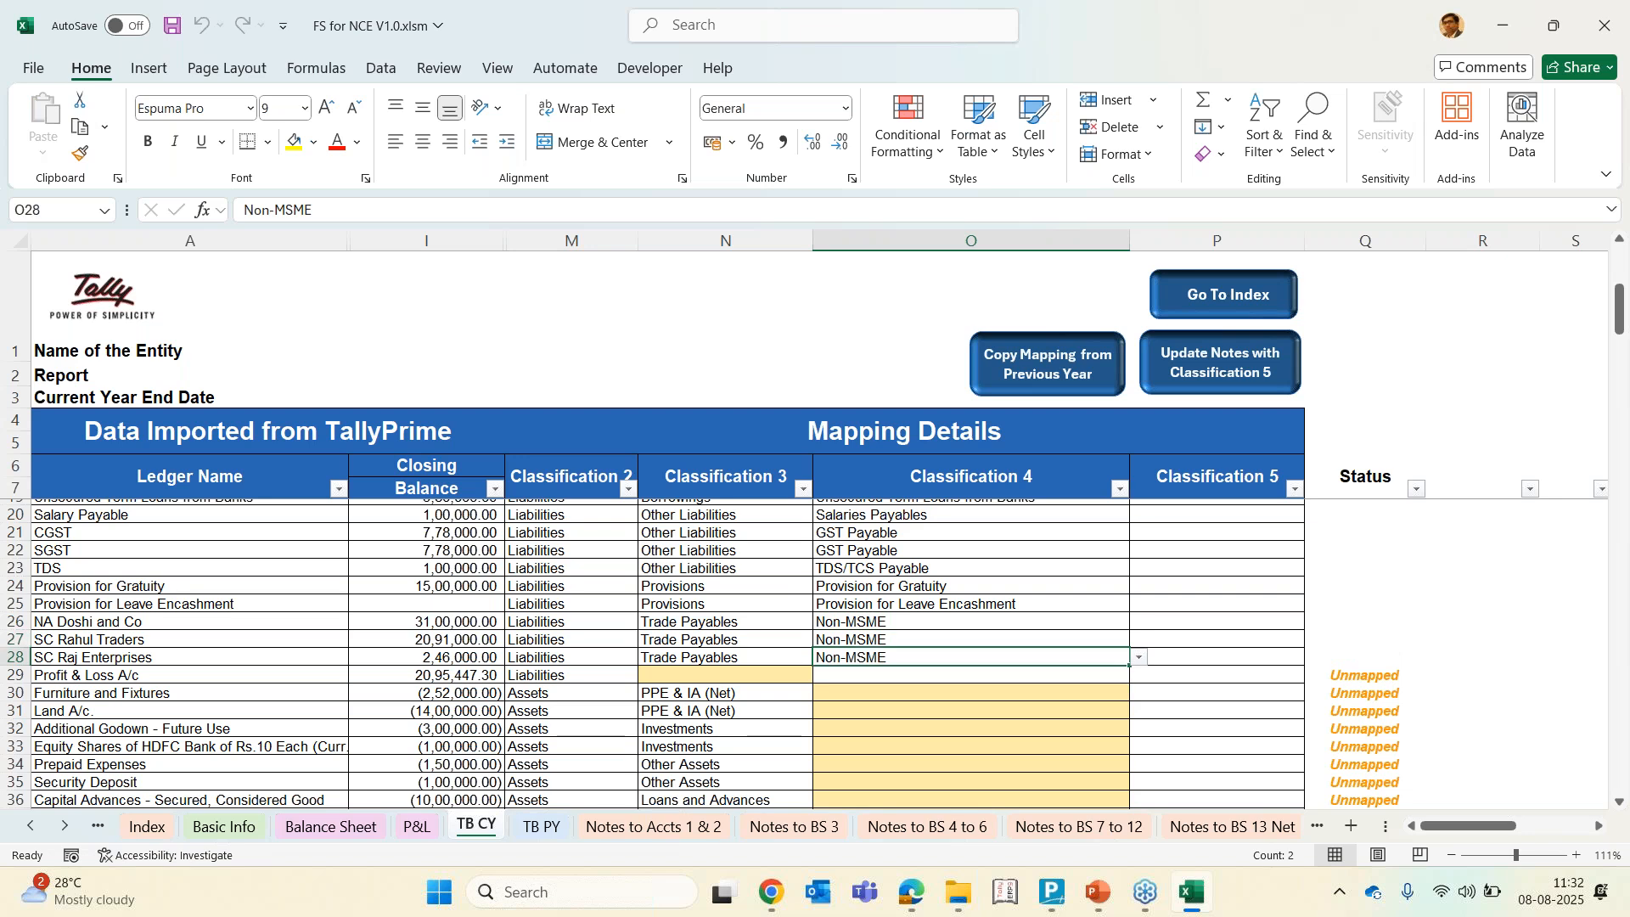
pyautogui.press('Up')
pyautogui.press('Up')
pyautogui.press('Up')
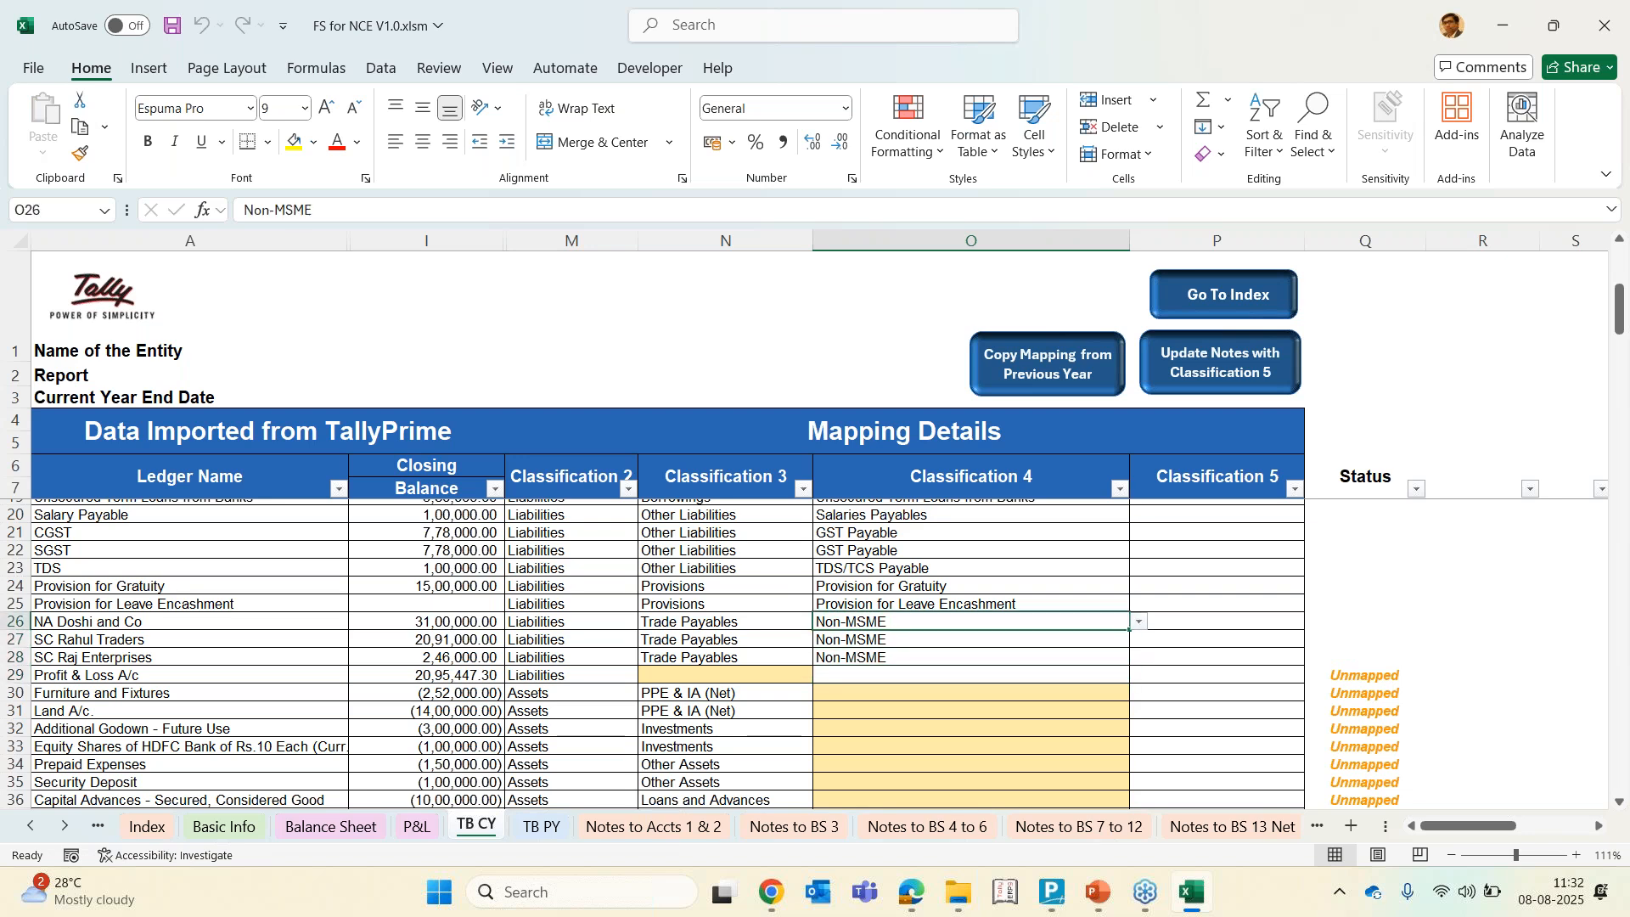
pyautogui.hotkey('shift', 'Down')
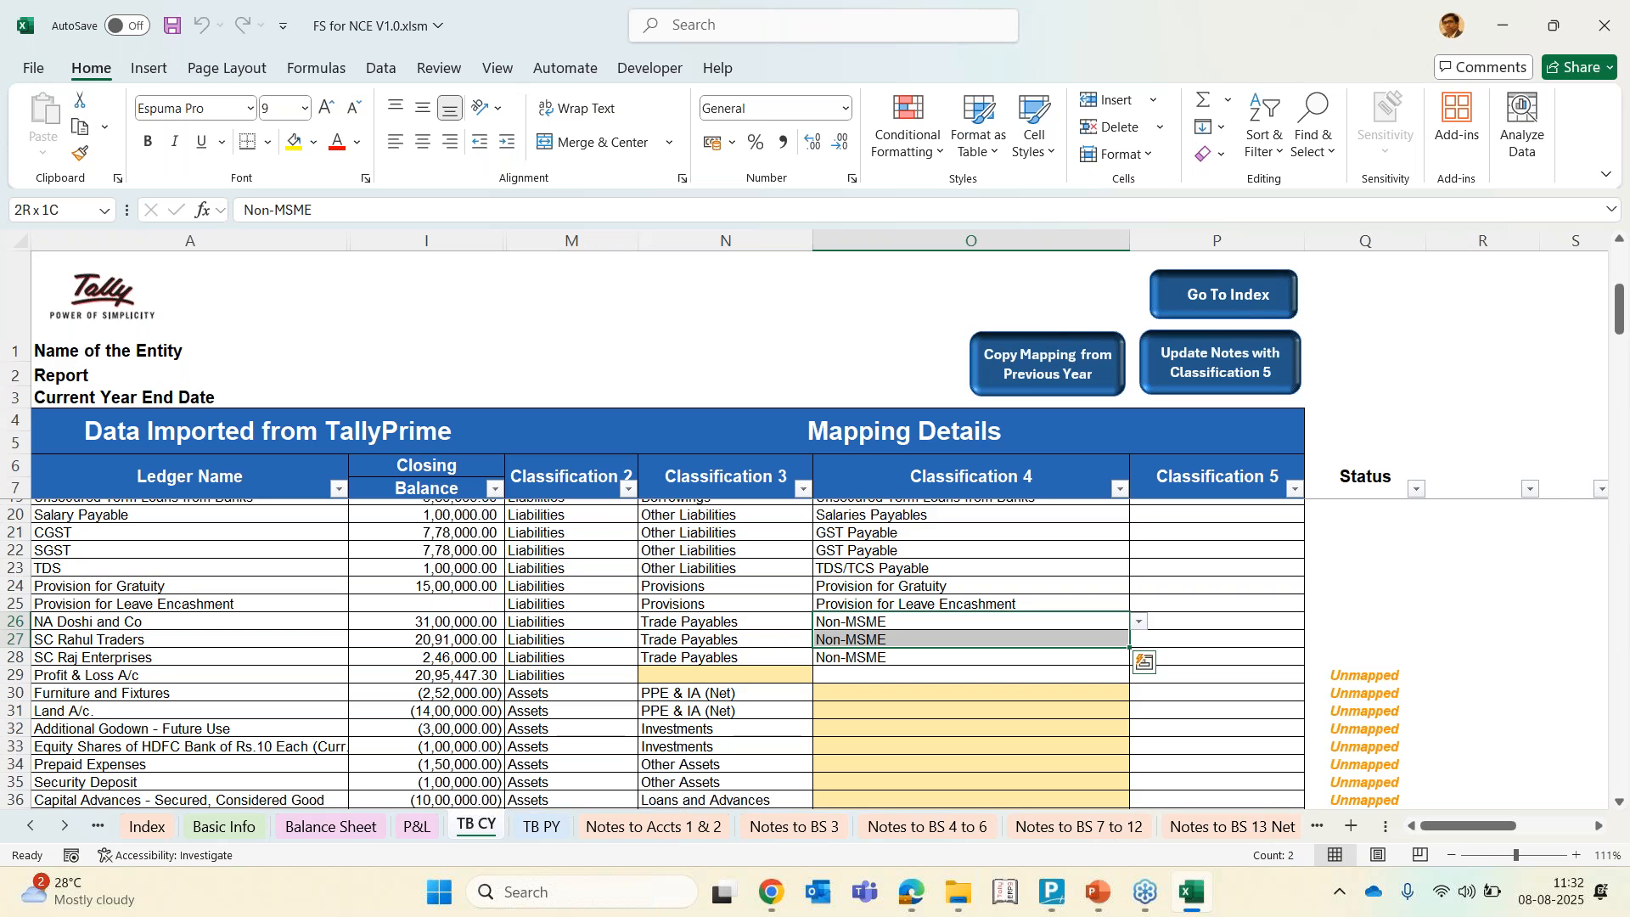
pyautogui.hotkey('shift', 'Up')
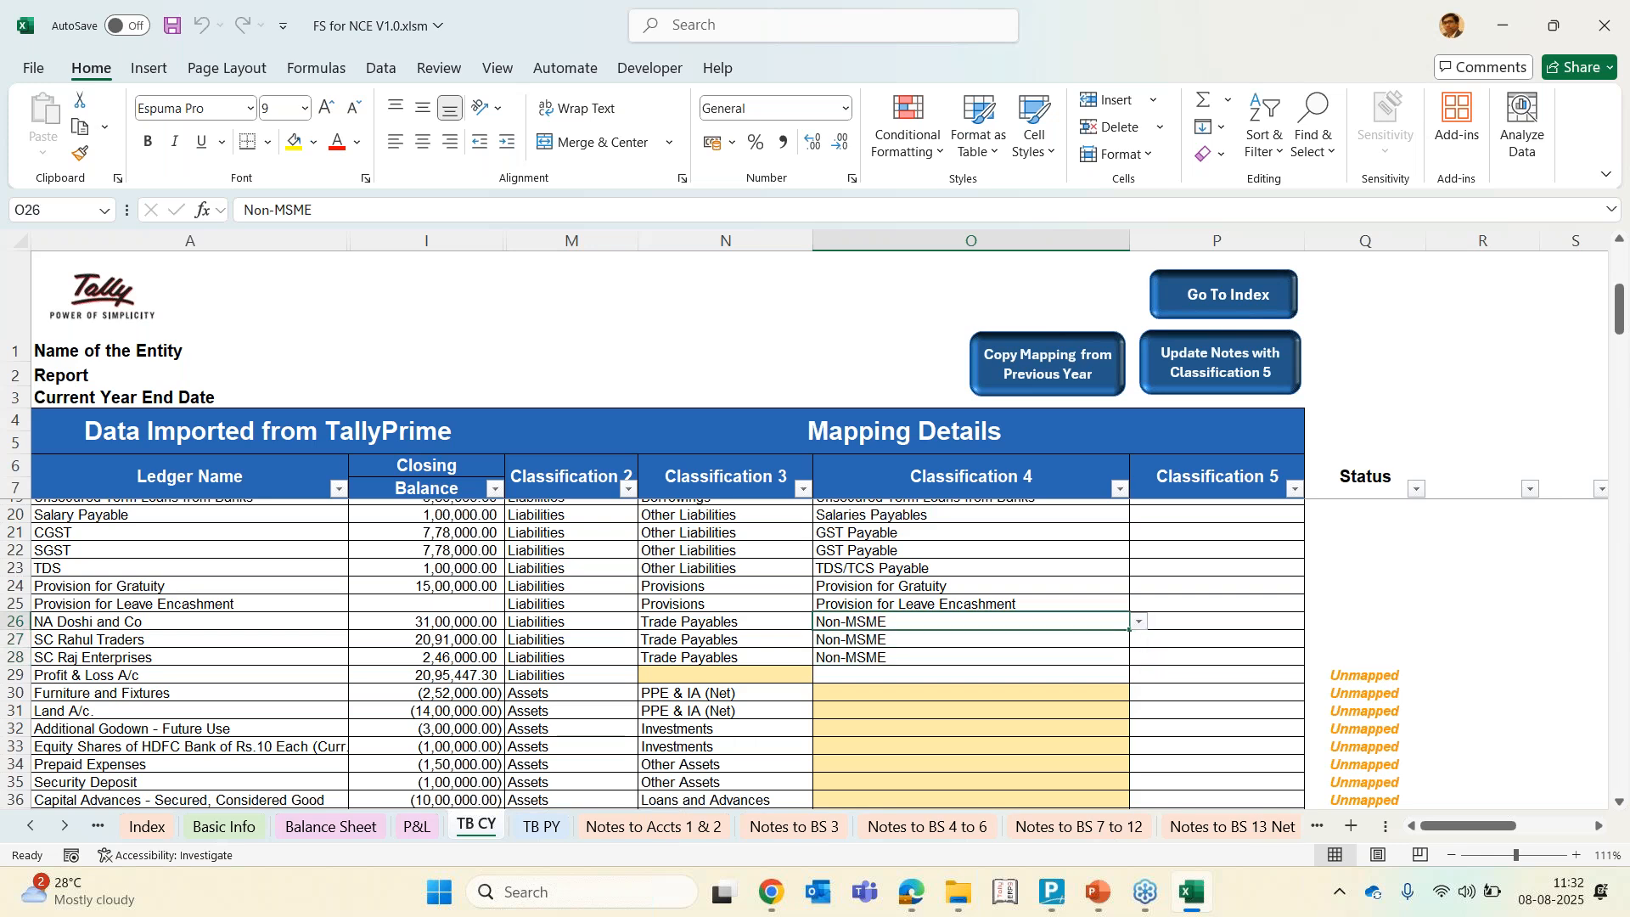
pyautogui.hotkey('ctrl', 'c')
pyautogui.press('Down')
pyautogui.press('Up')
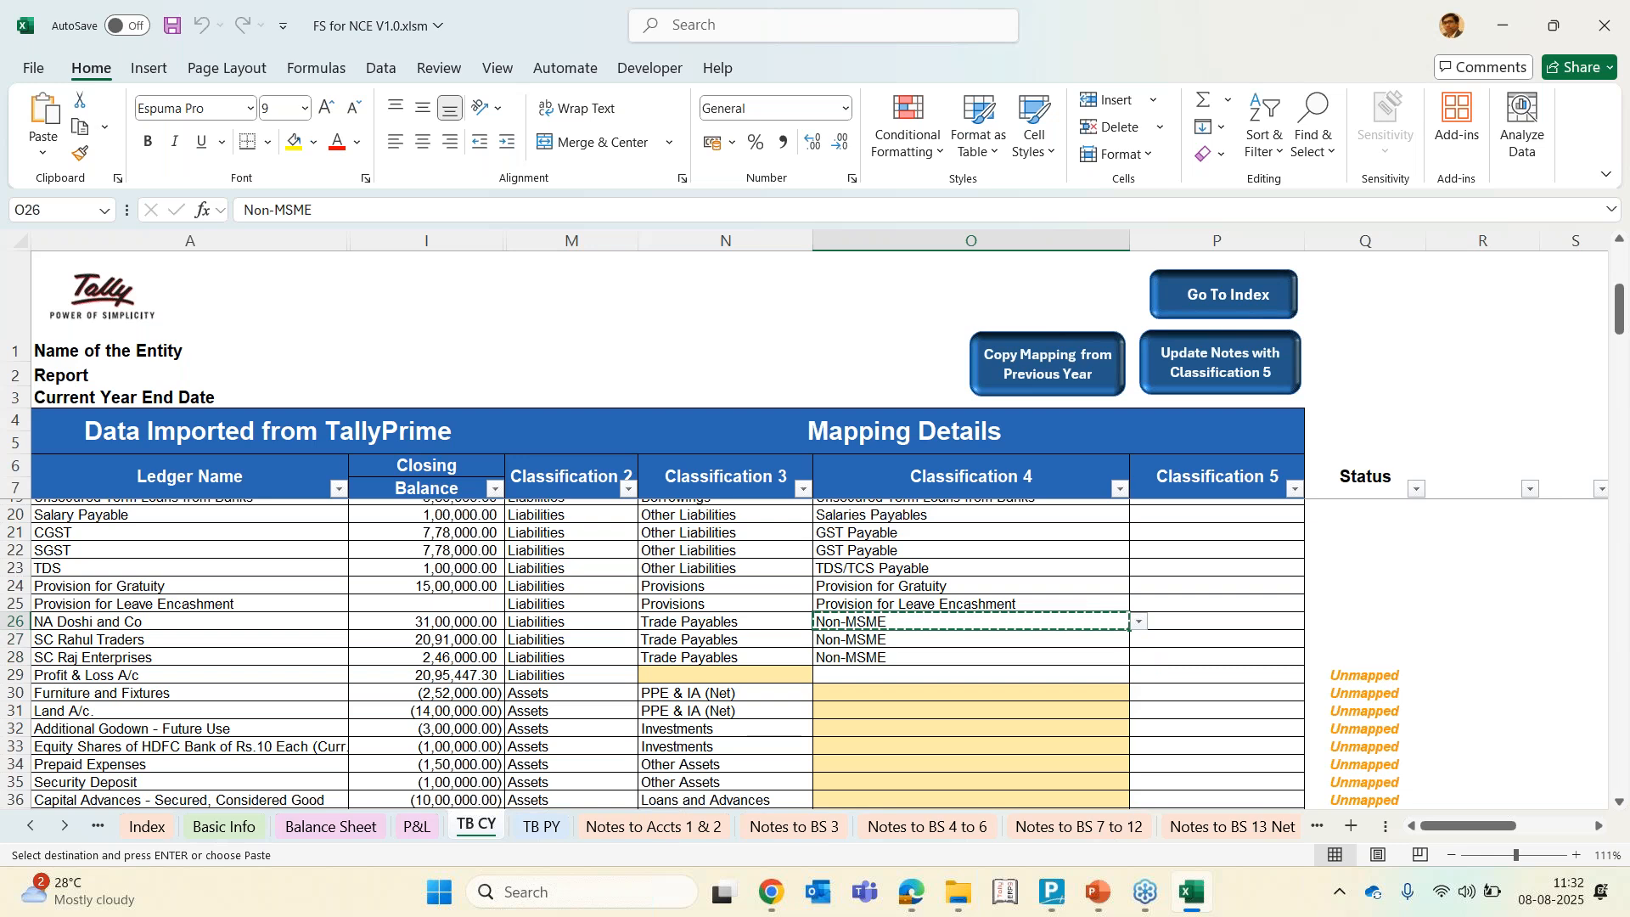
pyautogui.press('Down')
pyautogui.hotkey('shift', 'Down')
pyautogui.hotkey('shift', 'Down')
pyautogui.hotkey('shift', 'Down')
pyautogui.hotkey('shift', 'Down')
pyautogui.hotkey('shift', 'Down')
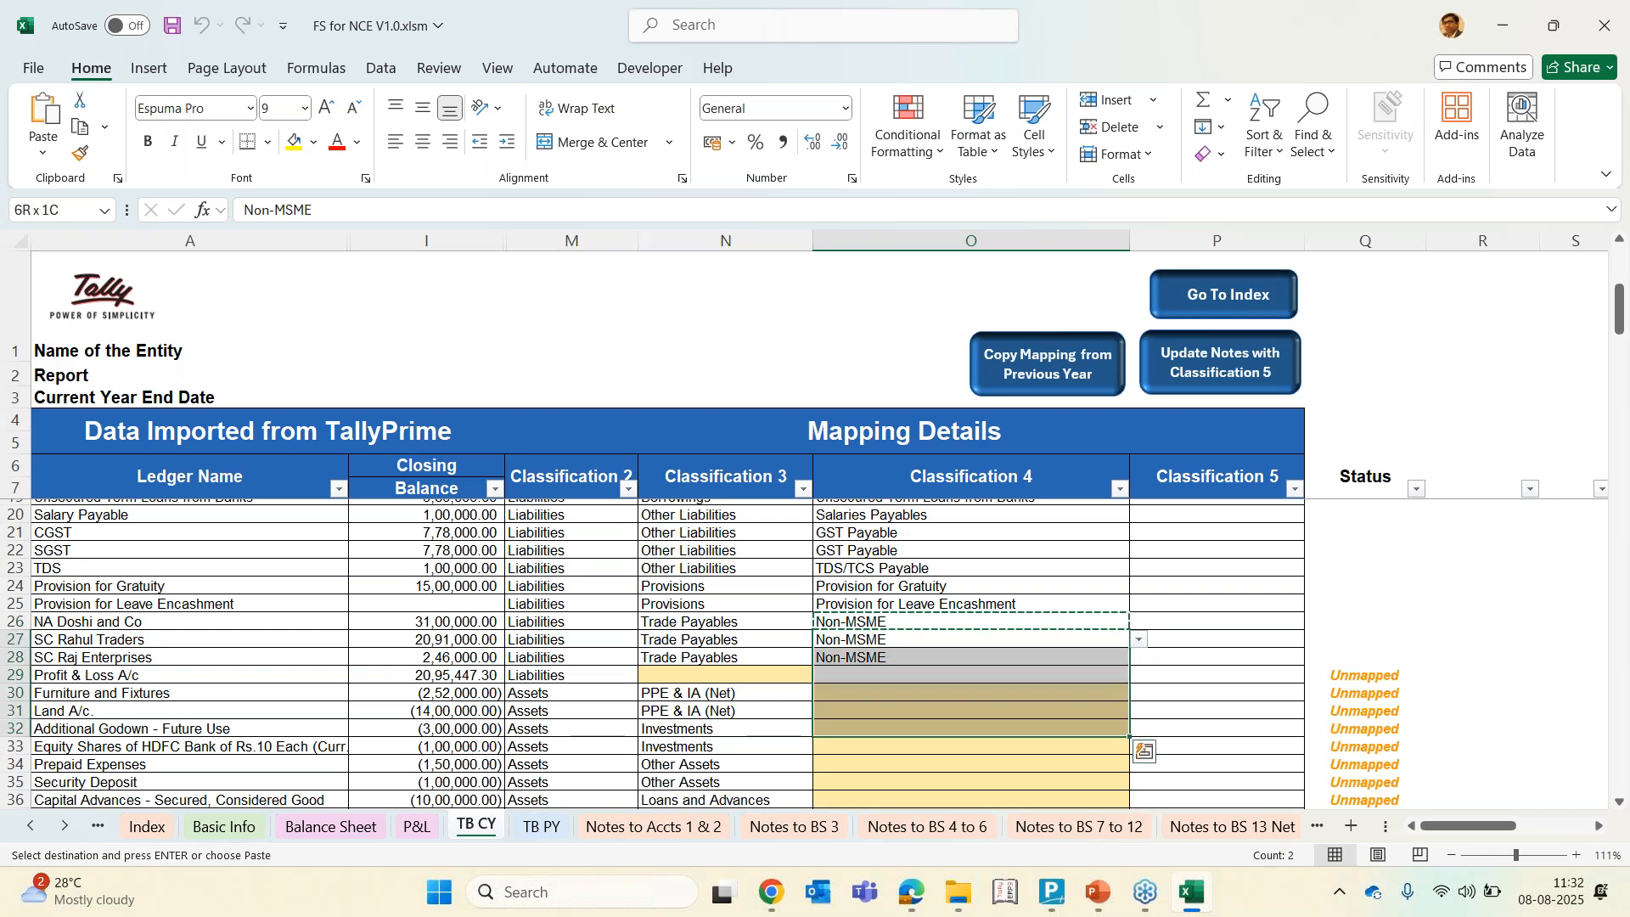
pyautogui.press('Return')
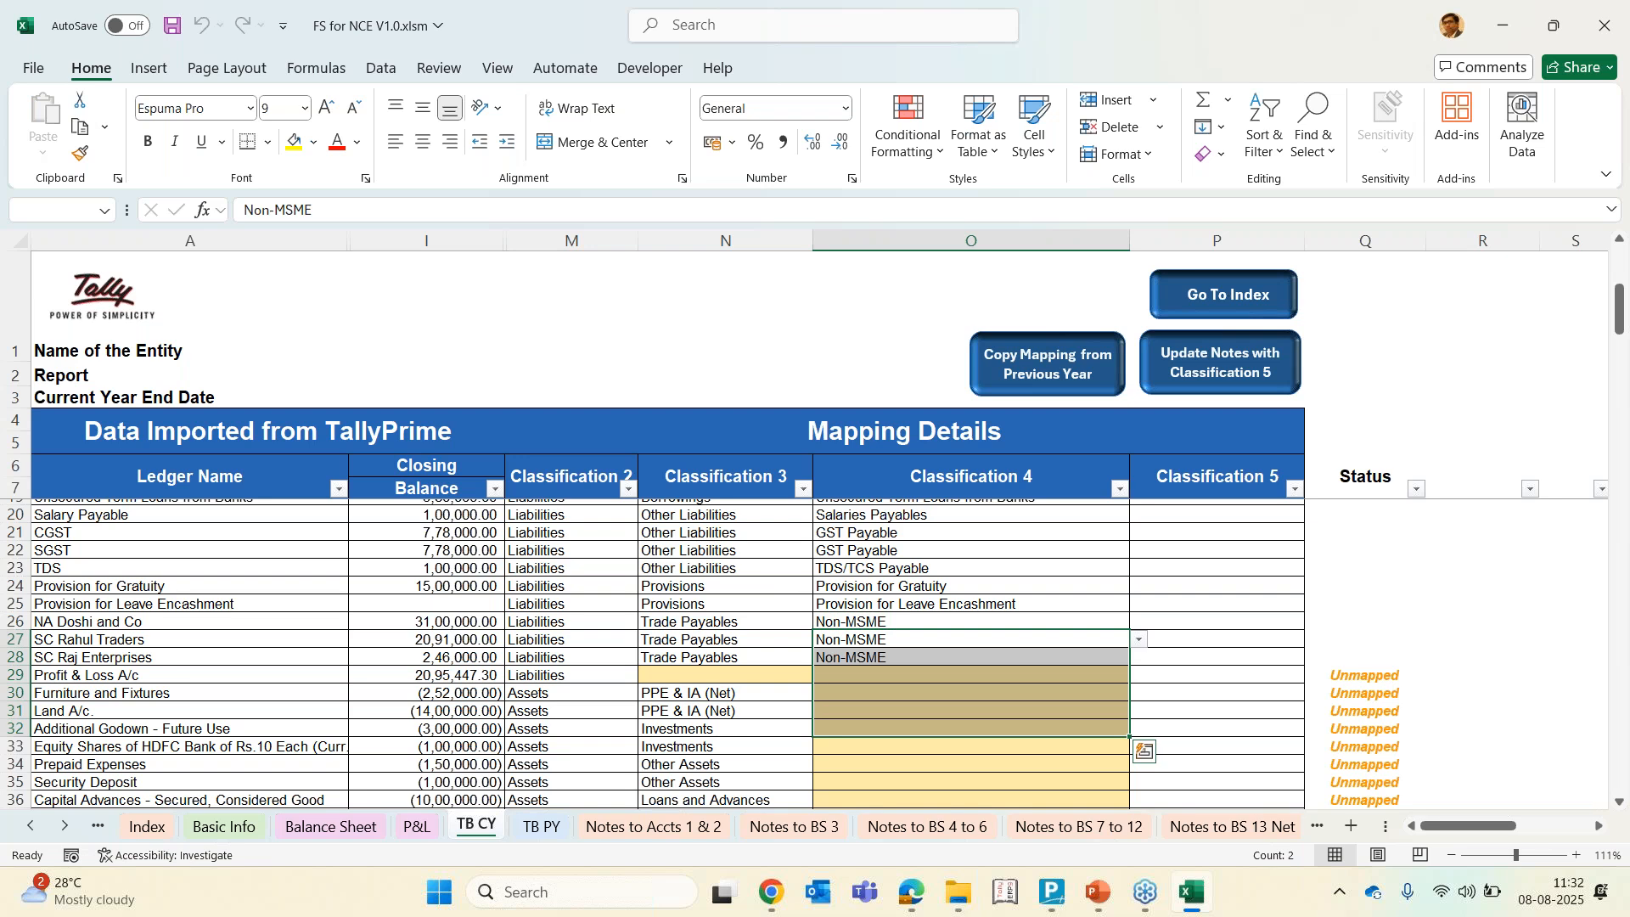
# Classify Profit & Loss A/c as Reserves and Surplus with Profit and Loss A/c. in Classification 4
pyautogui.press('Left')
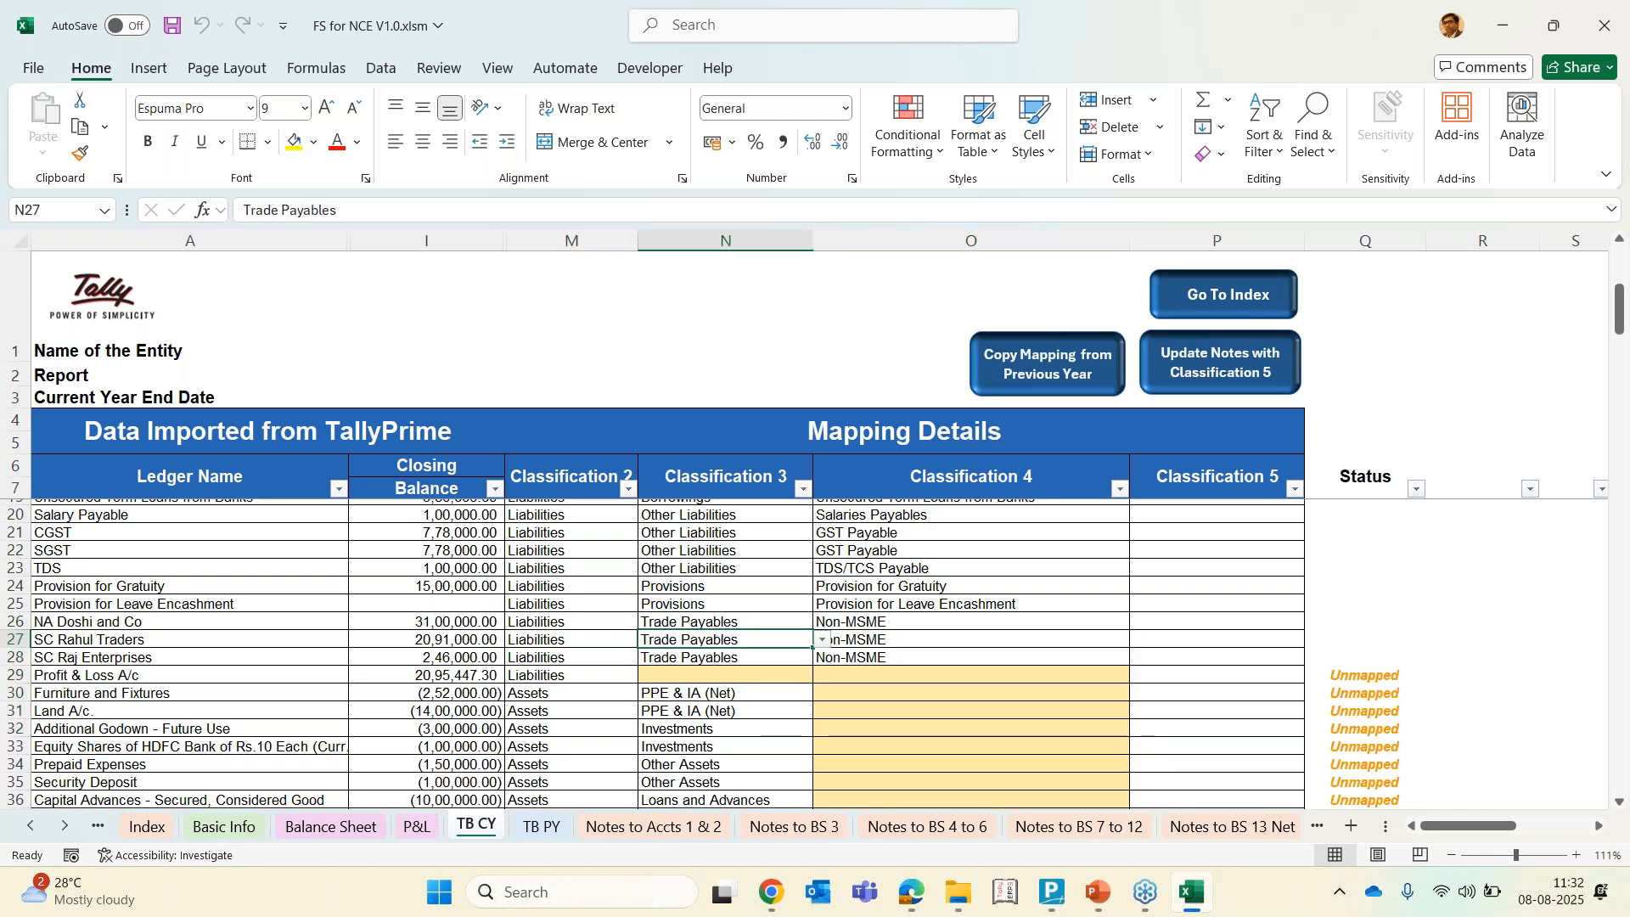
pyautogui.press('Down')
pyautogui.press('Down')
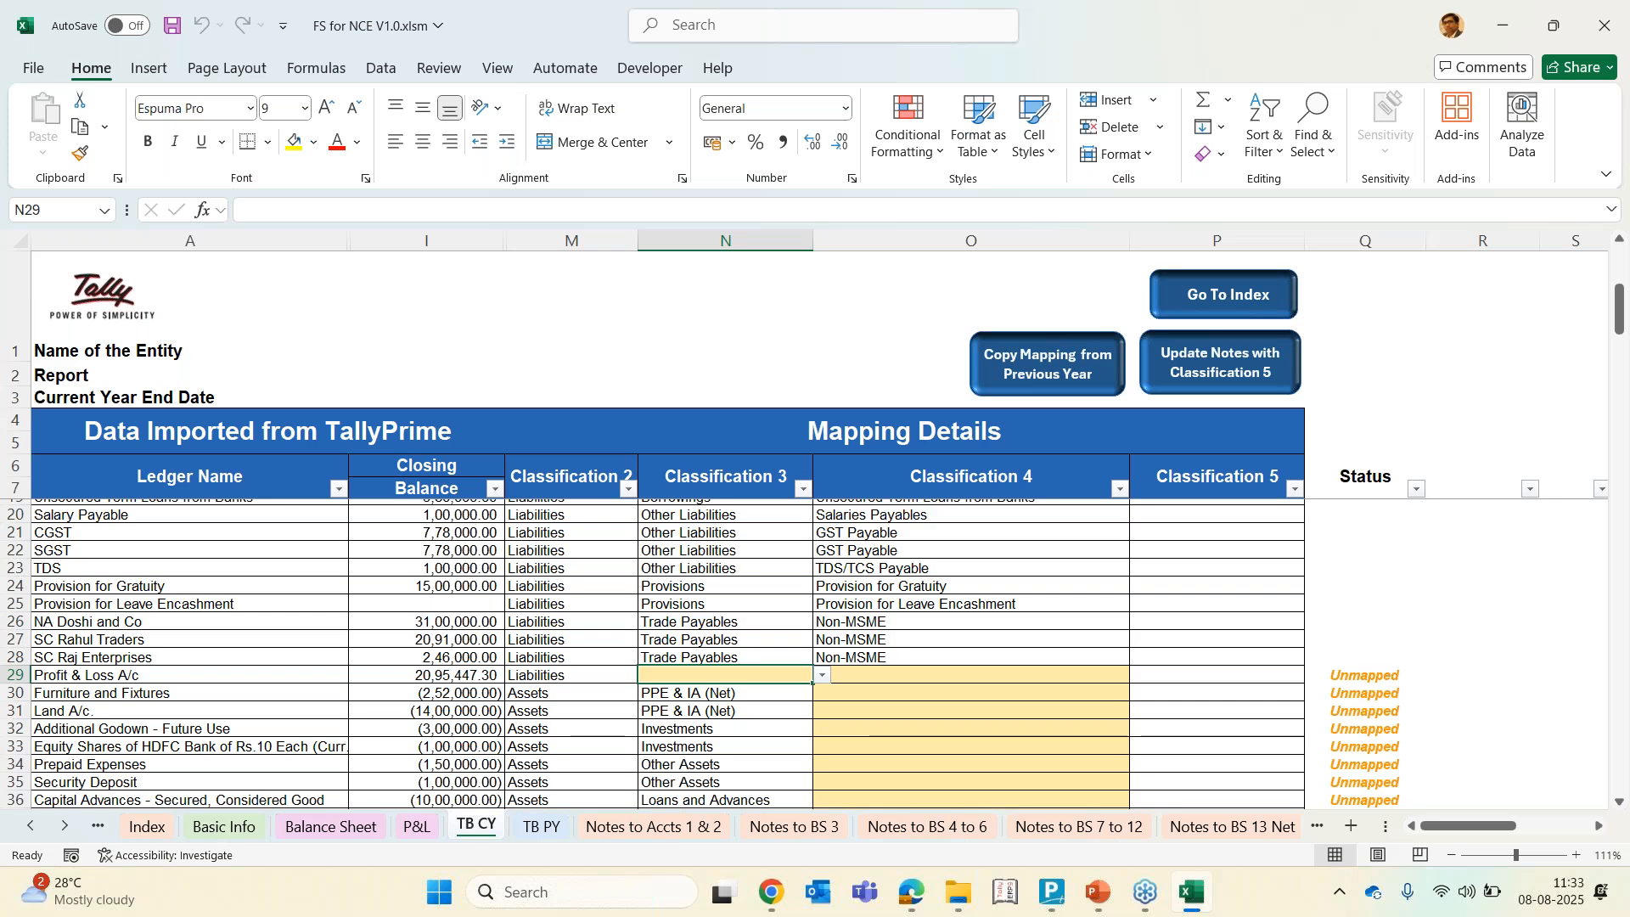
pyautogui.hotkey('alt', 'Down')
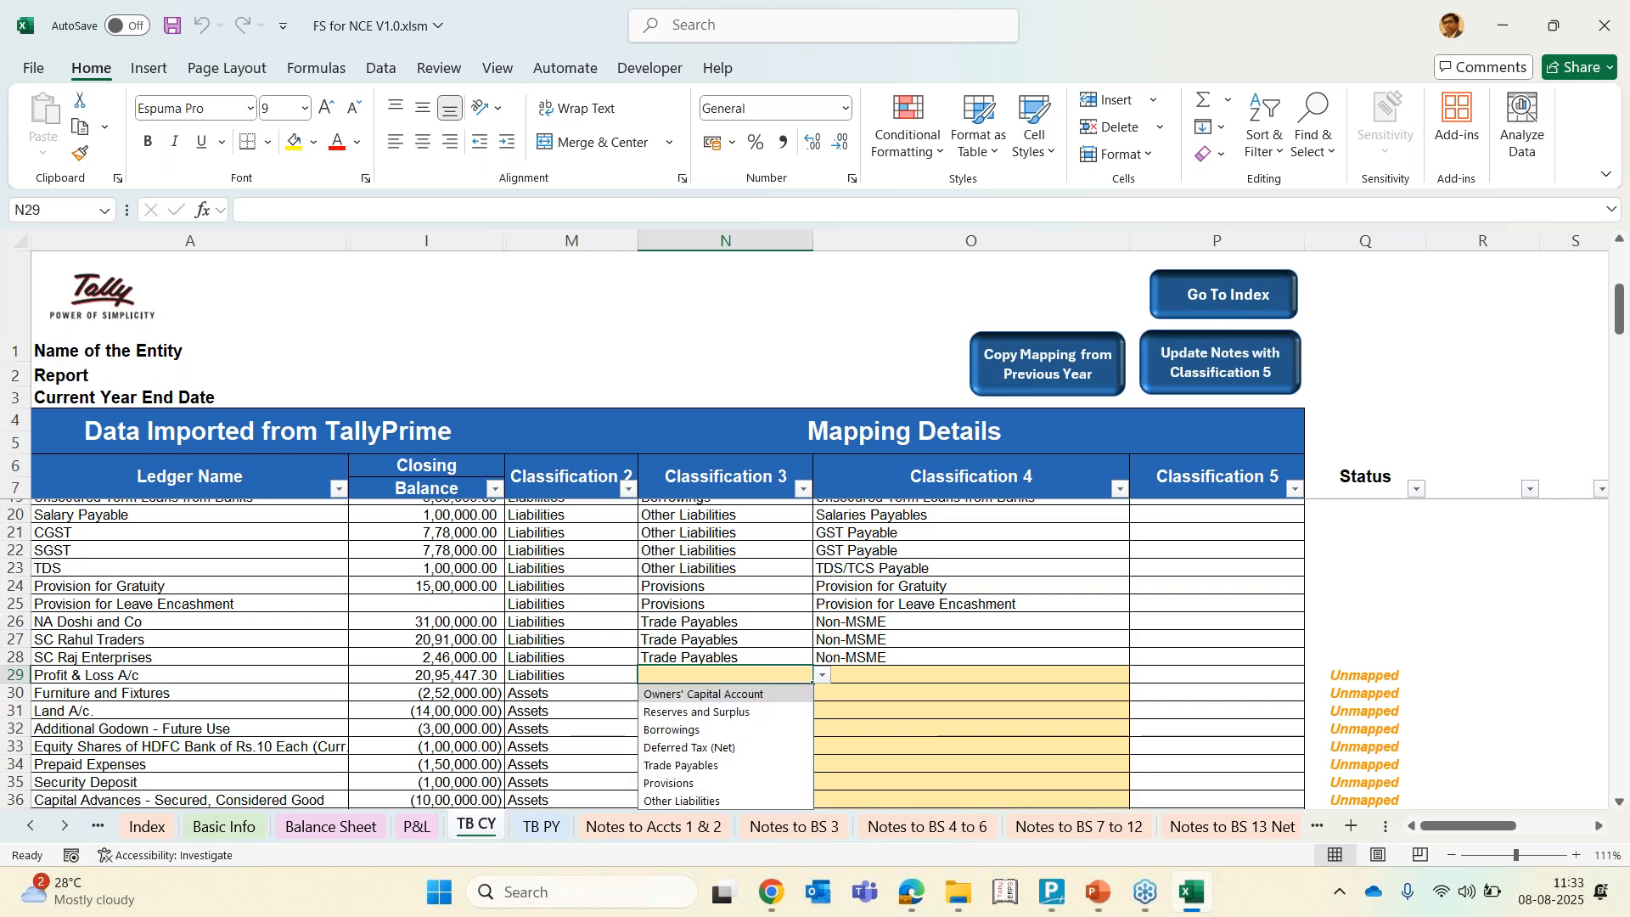
pyautogui.press('Down')
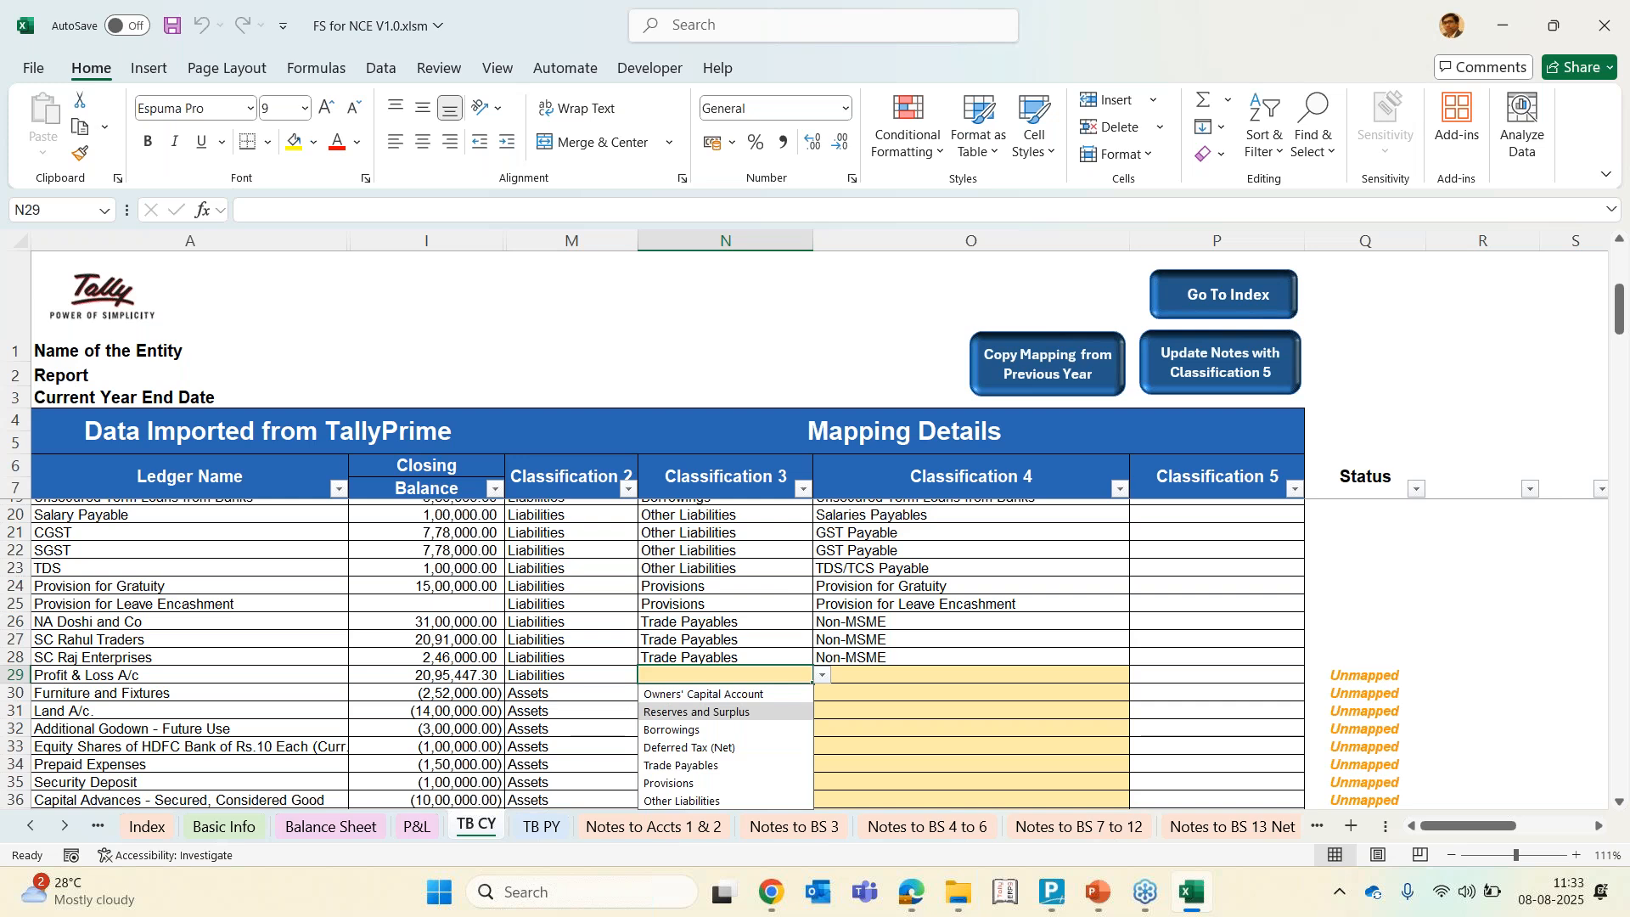
pyautogui.press('Return')
pyautogui.press('Right')
pyautogui.hotkey('alt', 'Down')
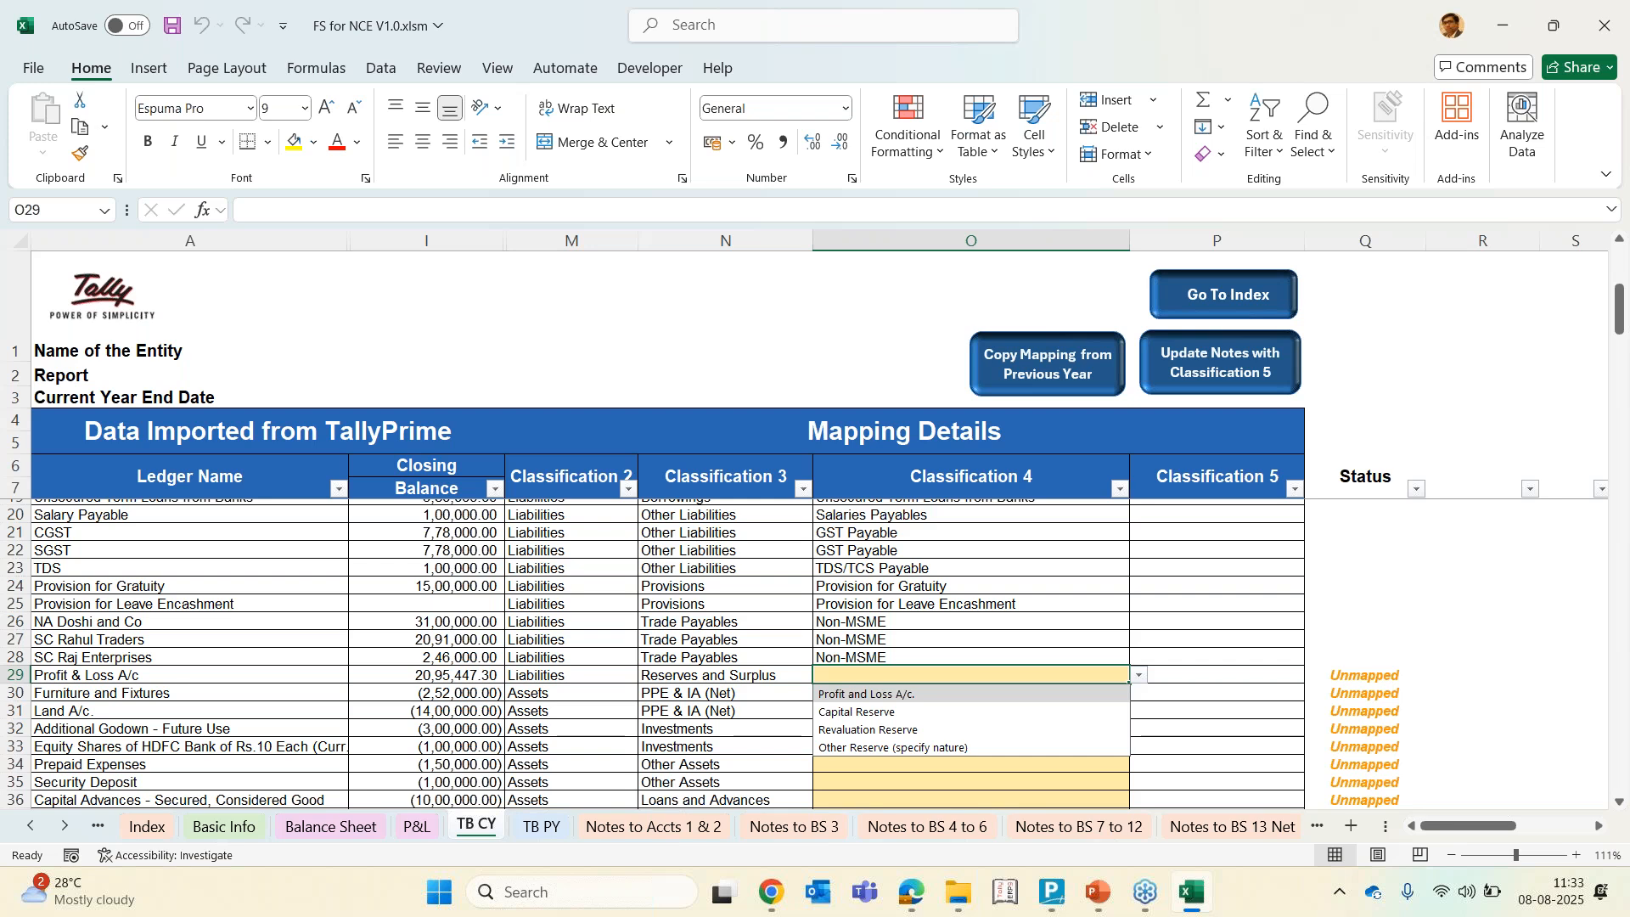
pyautogui.press('Return')
pyautogui.press('Down')
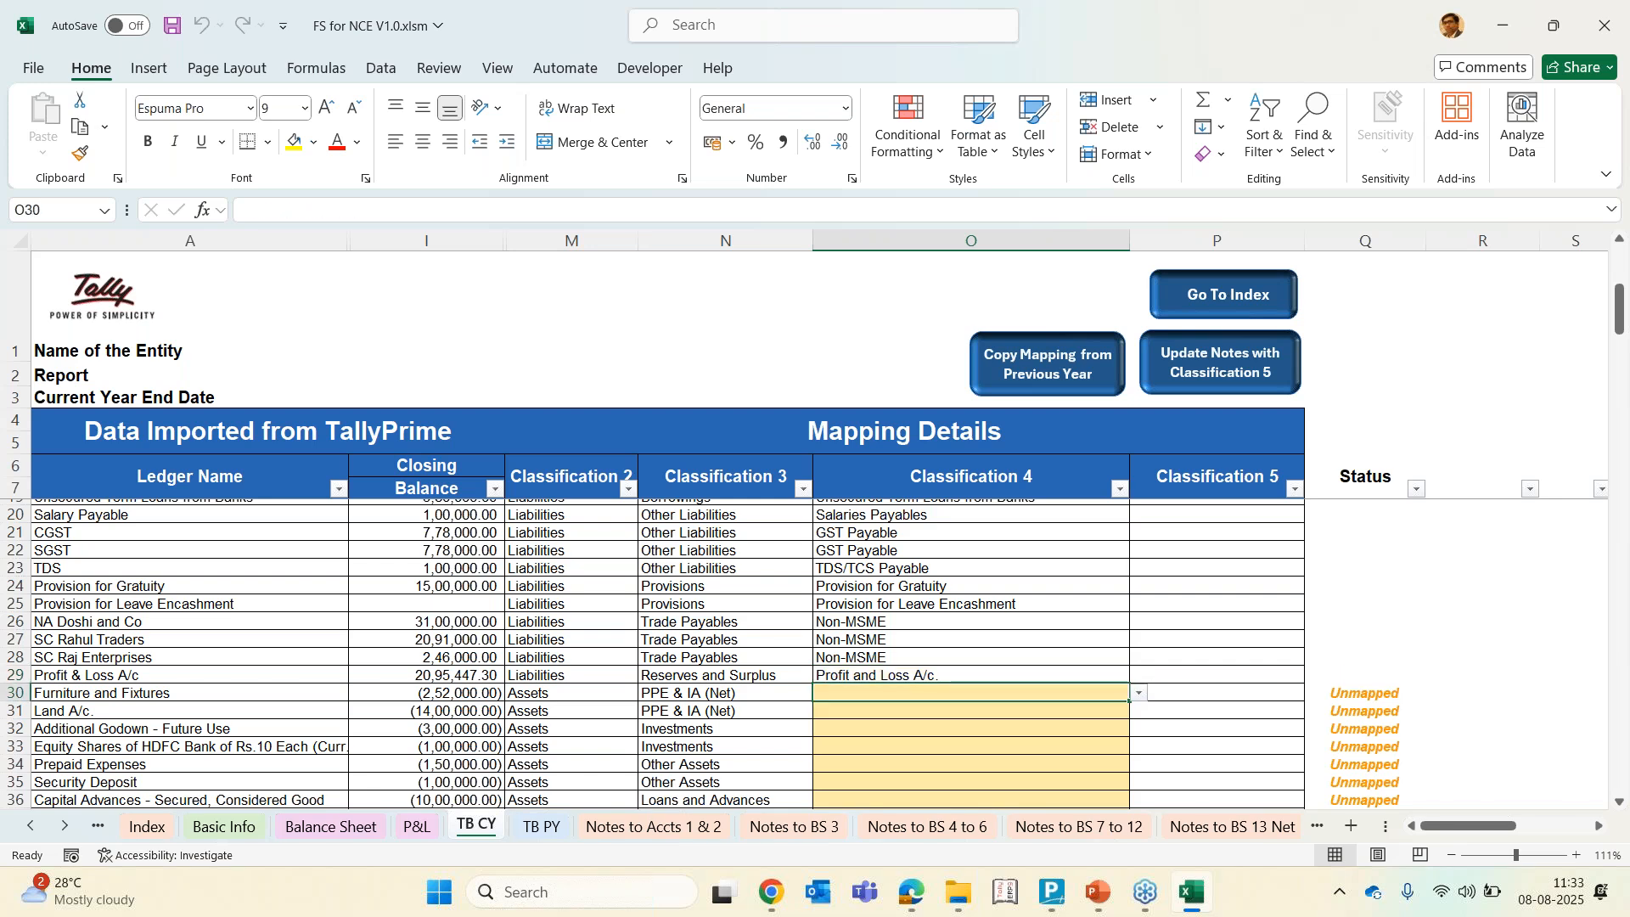
pyautogui.press('alt')
pyautogui.press('alt')
pyautogui.press('f')
pyautogui.press('Escape')
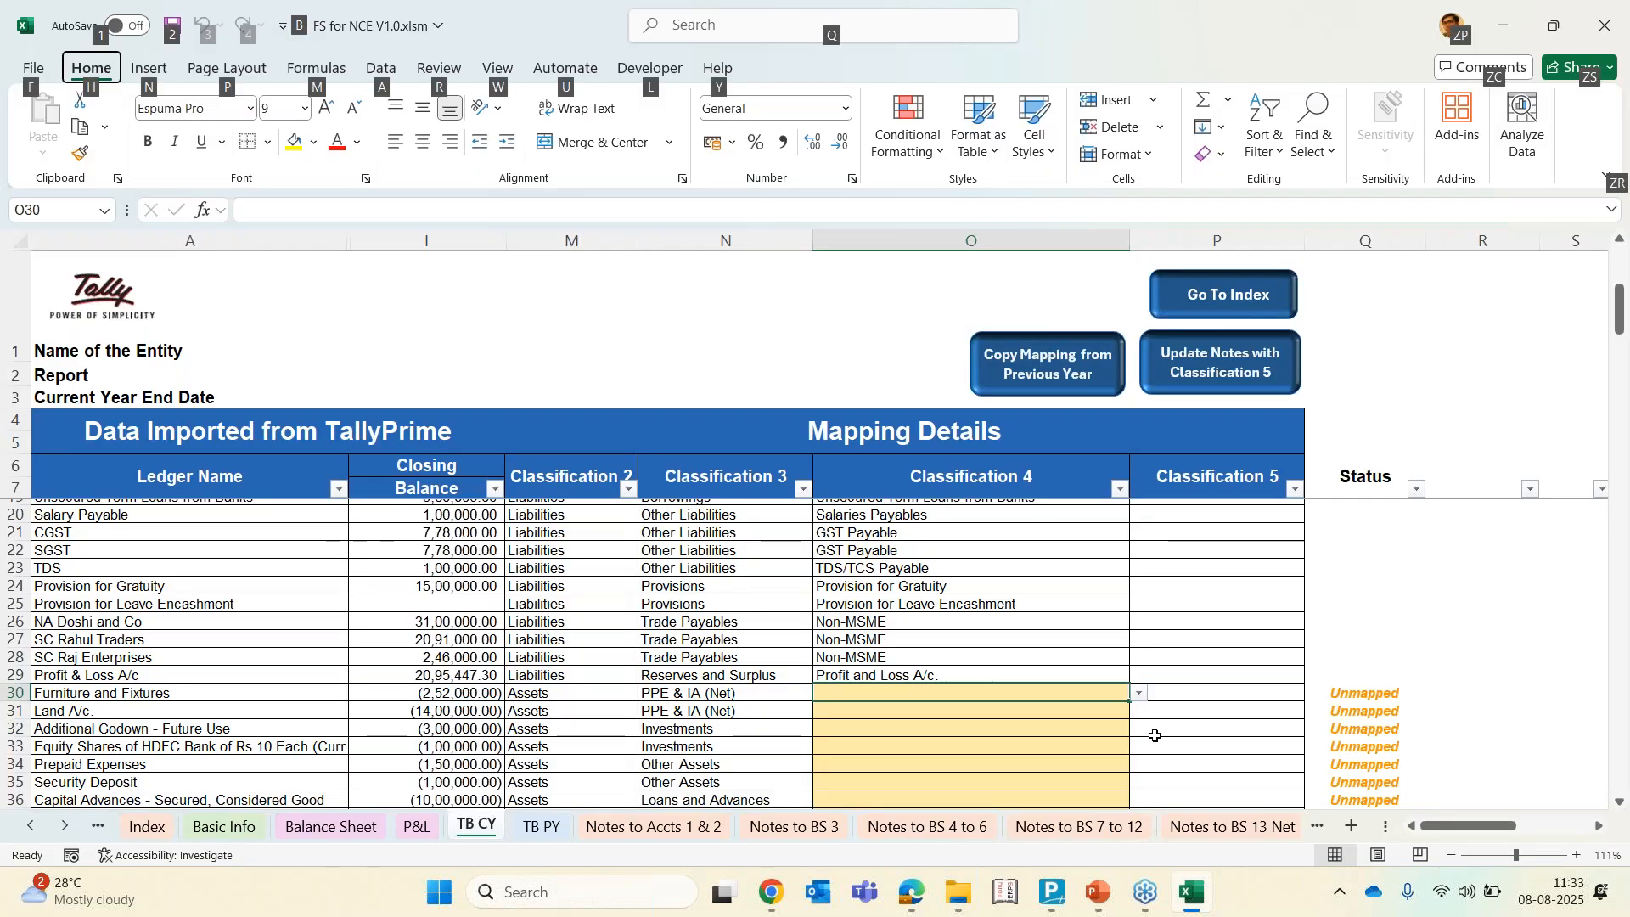
pyautogui.press('Escape')
pyautogui.press('Escape')
# Map Furniture and Fixtures to Net - Furniture & Fixtures in Classification 4
pyautogui.press('Left')
pyautogui.press('Left')
pyautogui.press('Left')
pyautogui.press('Left')
pyautogui.press('Right')
pyautogui.press('Right')
pyautogui.press('Right')
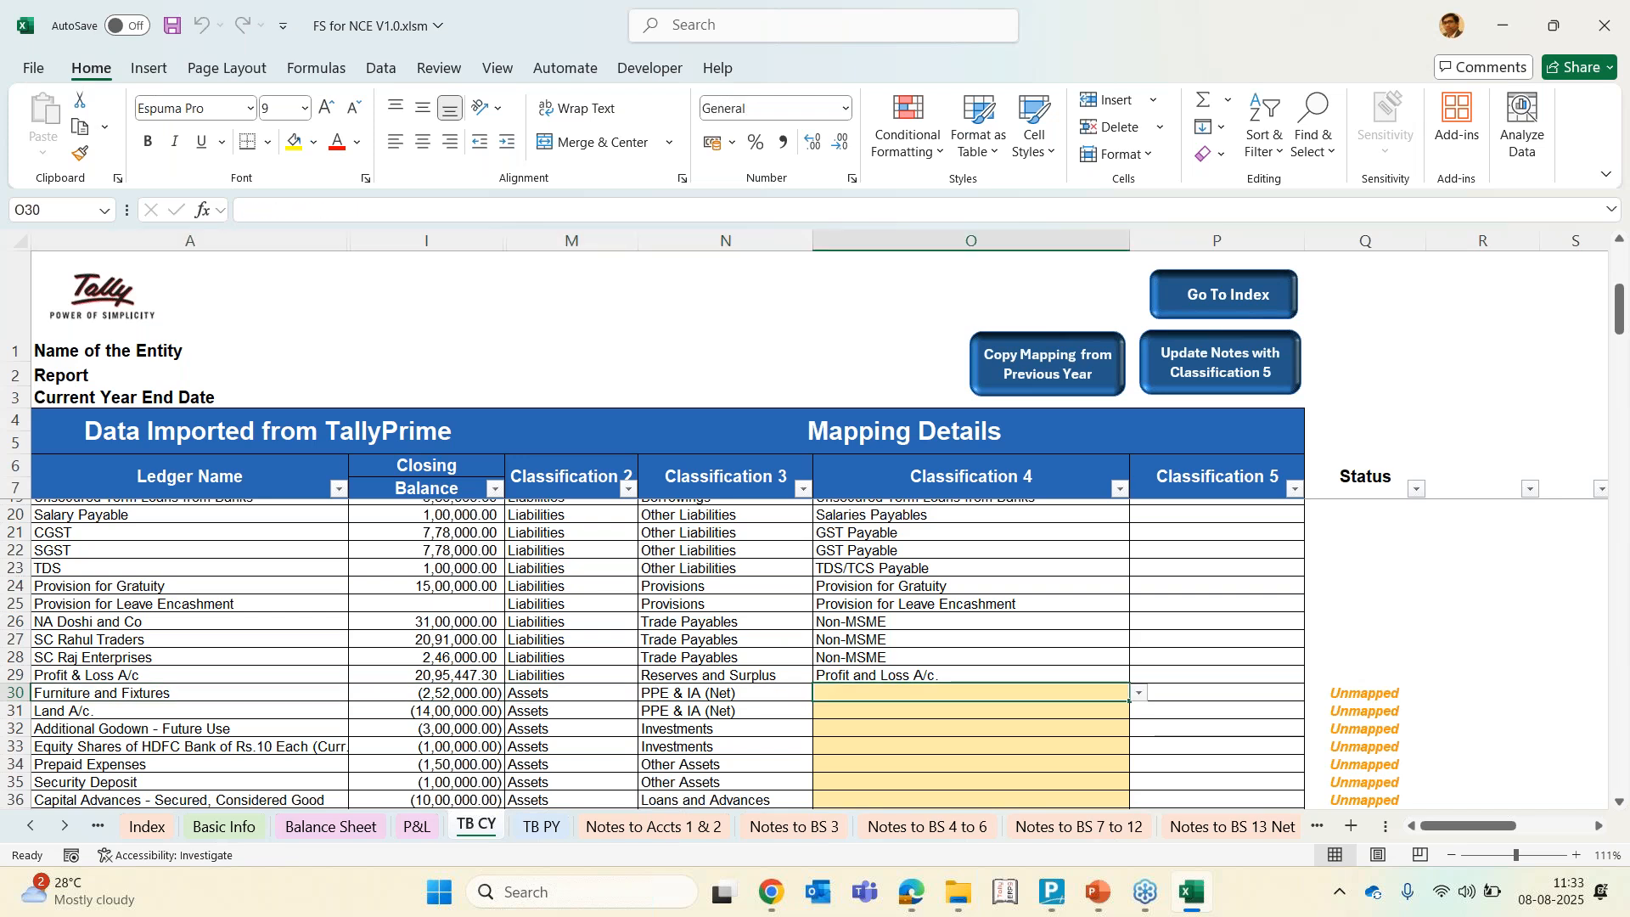
pyautogui.write('fu')
pyautogui.press('Return')
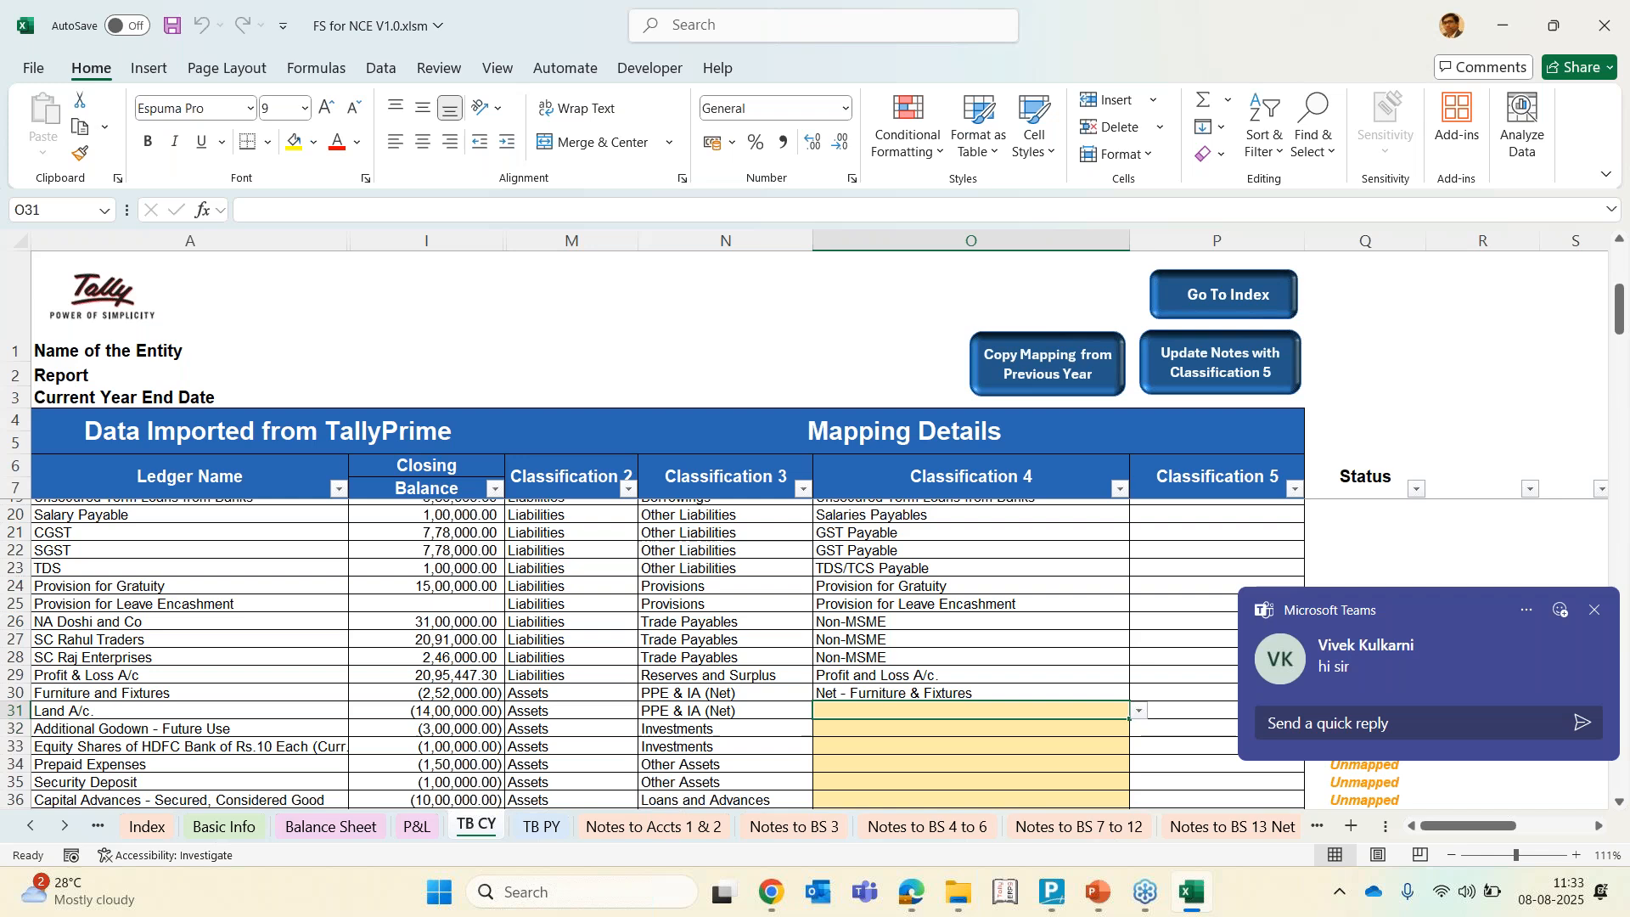
pyautogui.click(1384, 671)
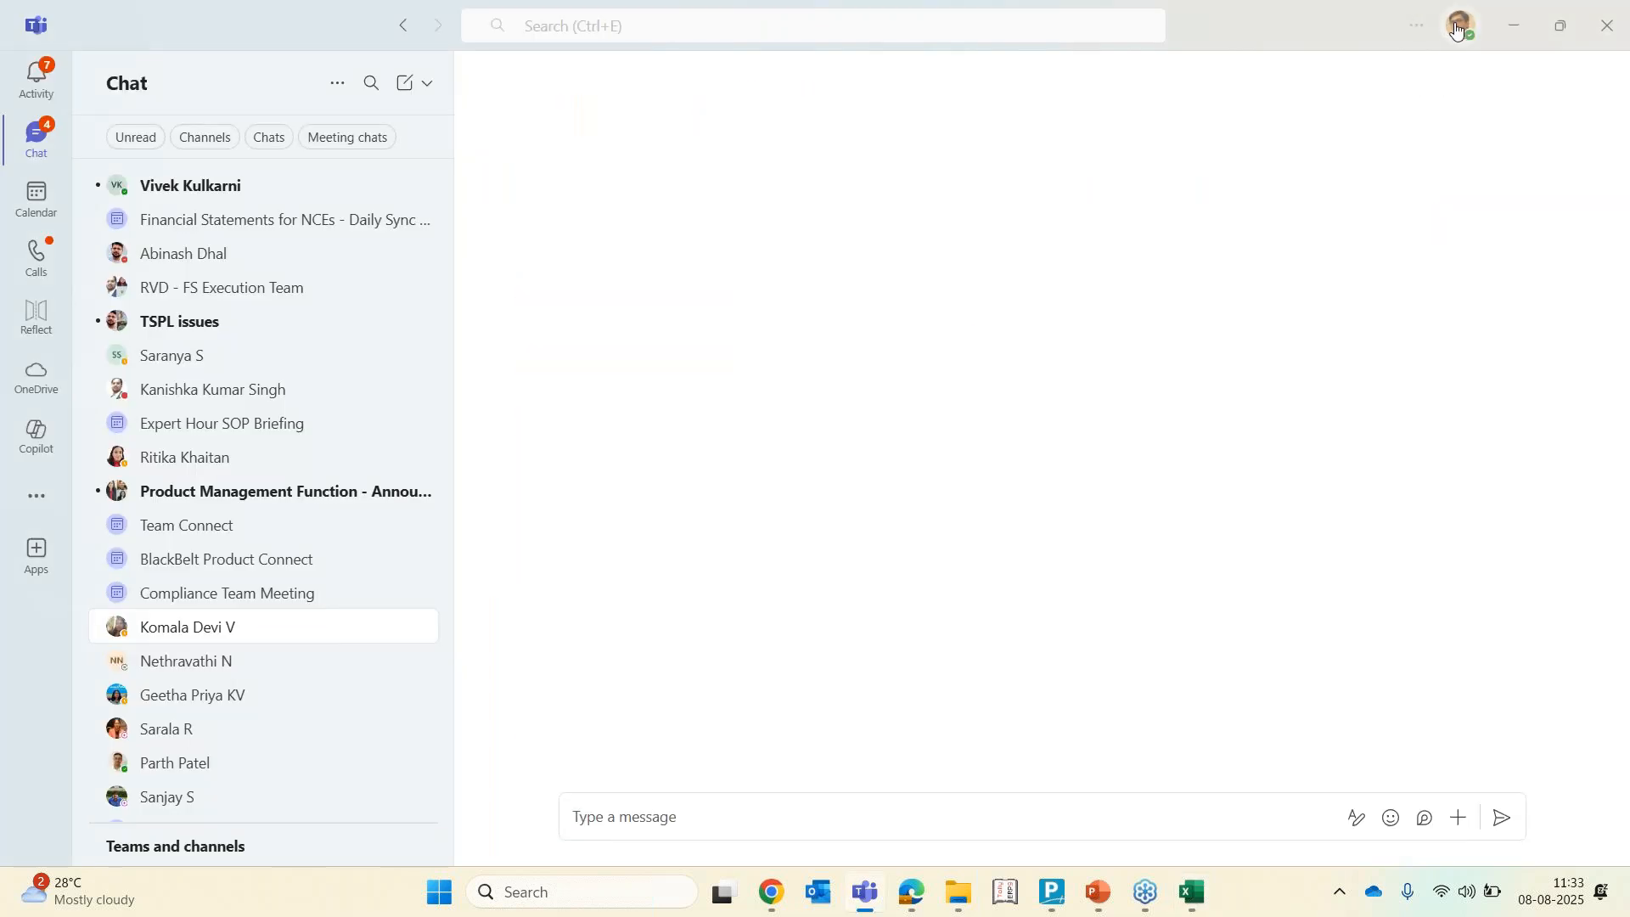
pyautogui.click(1457, 25)
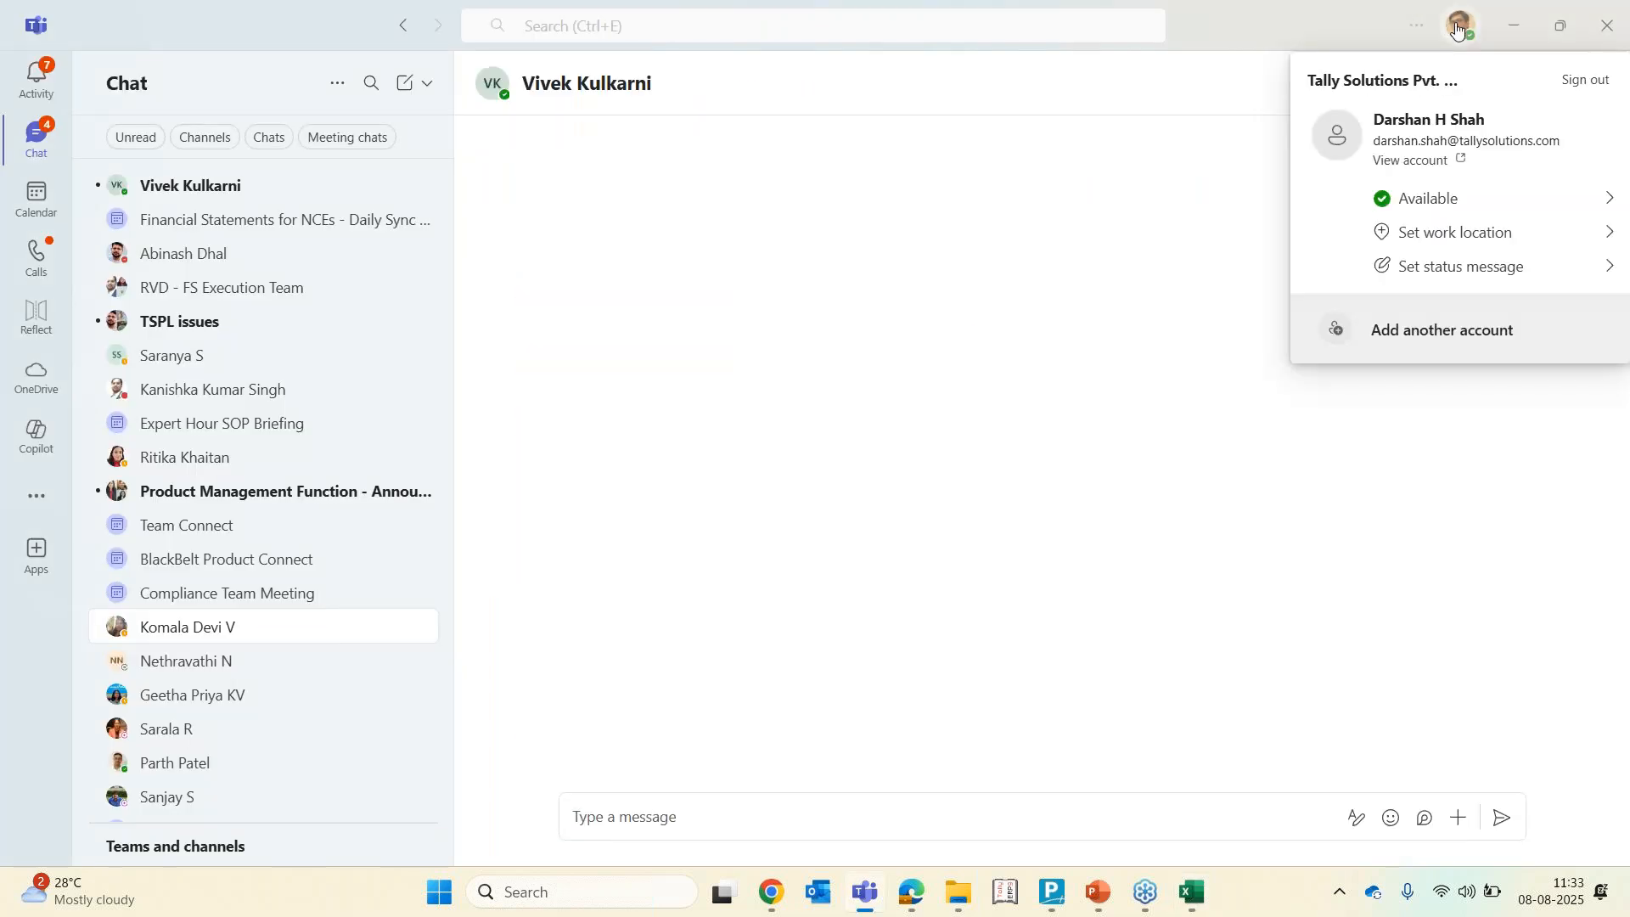
pyautogui.click(1414, 198)
pyautogui.click(1399, 311)
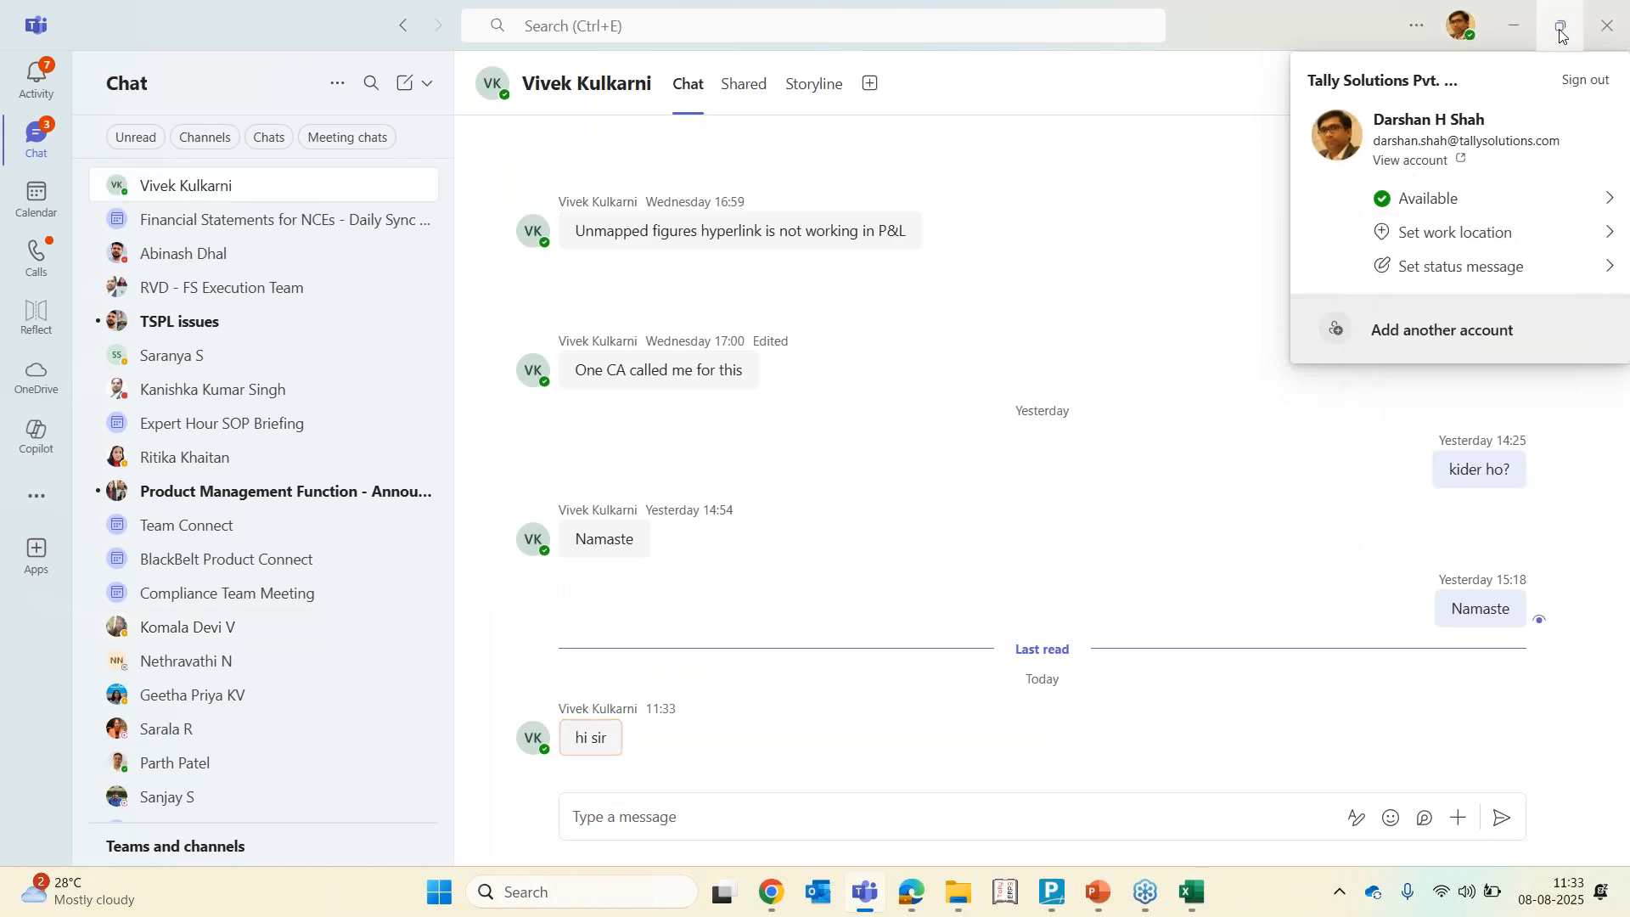
pyautogui.click(1526, 39)
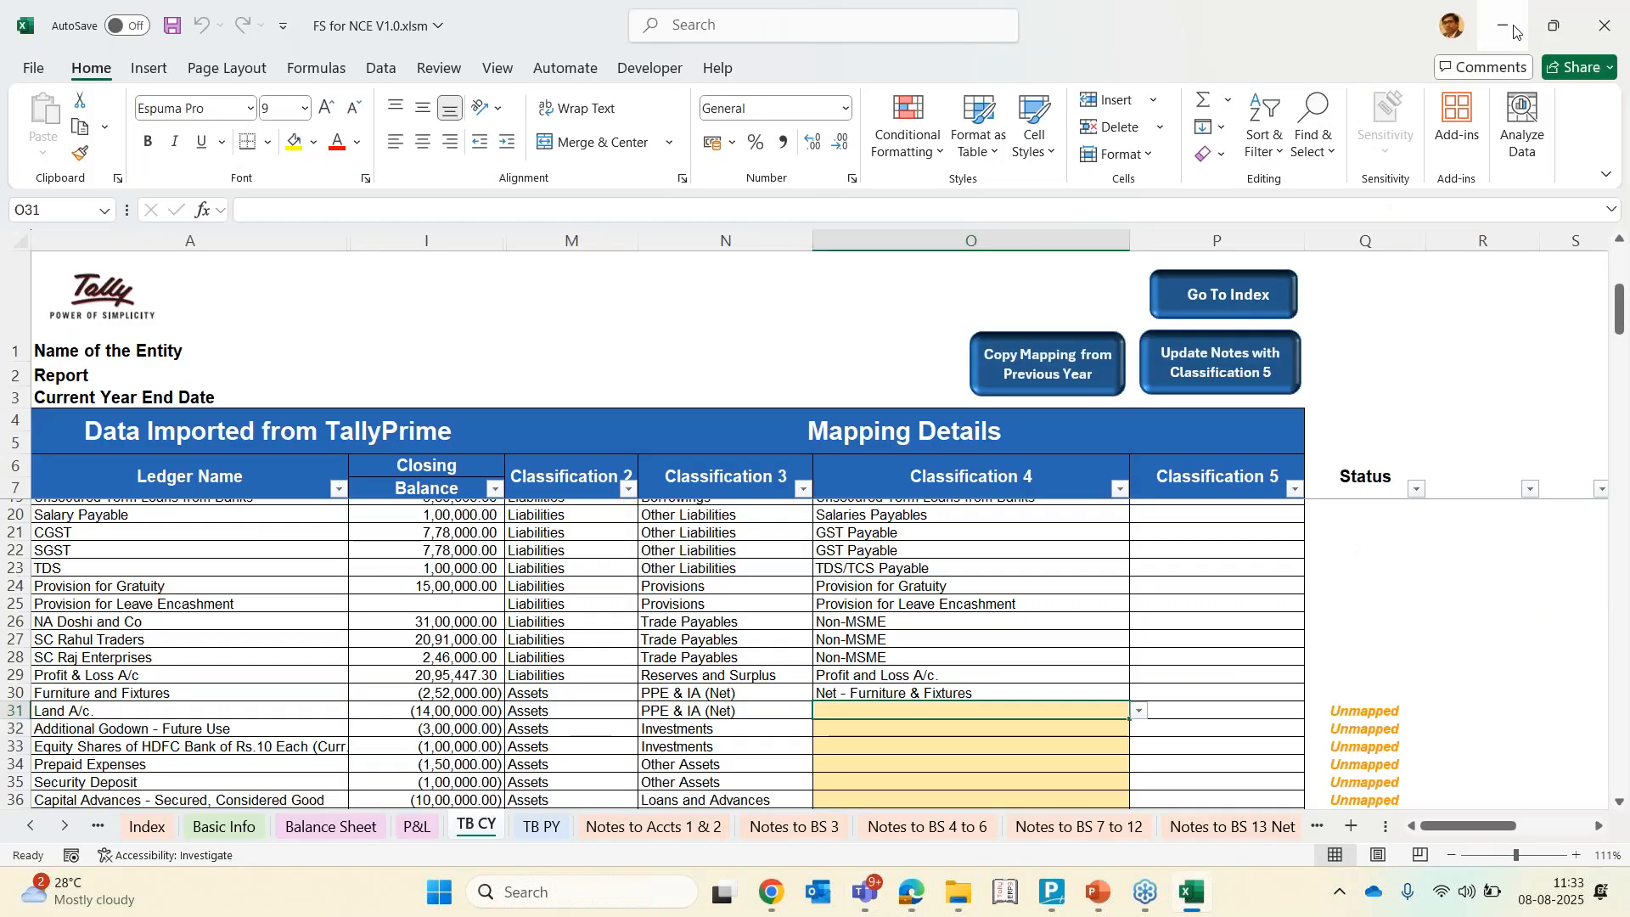
# Browse the Classification 4 options available for Land A/c
pyautogui.click(971, 710)
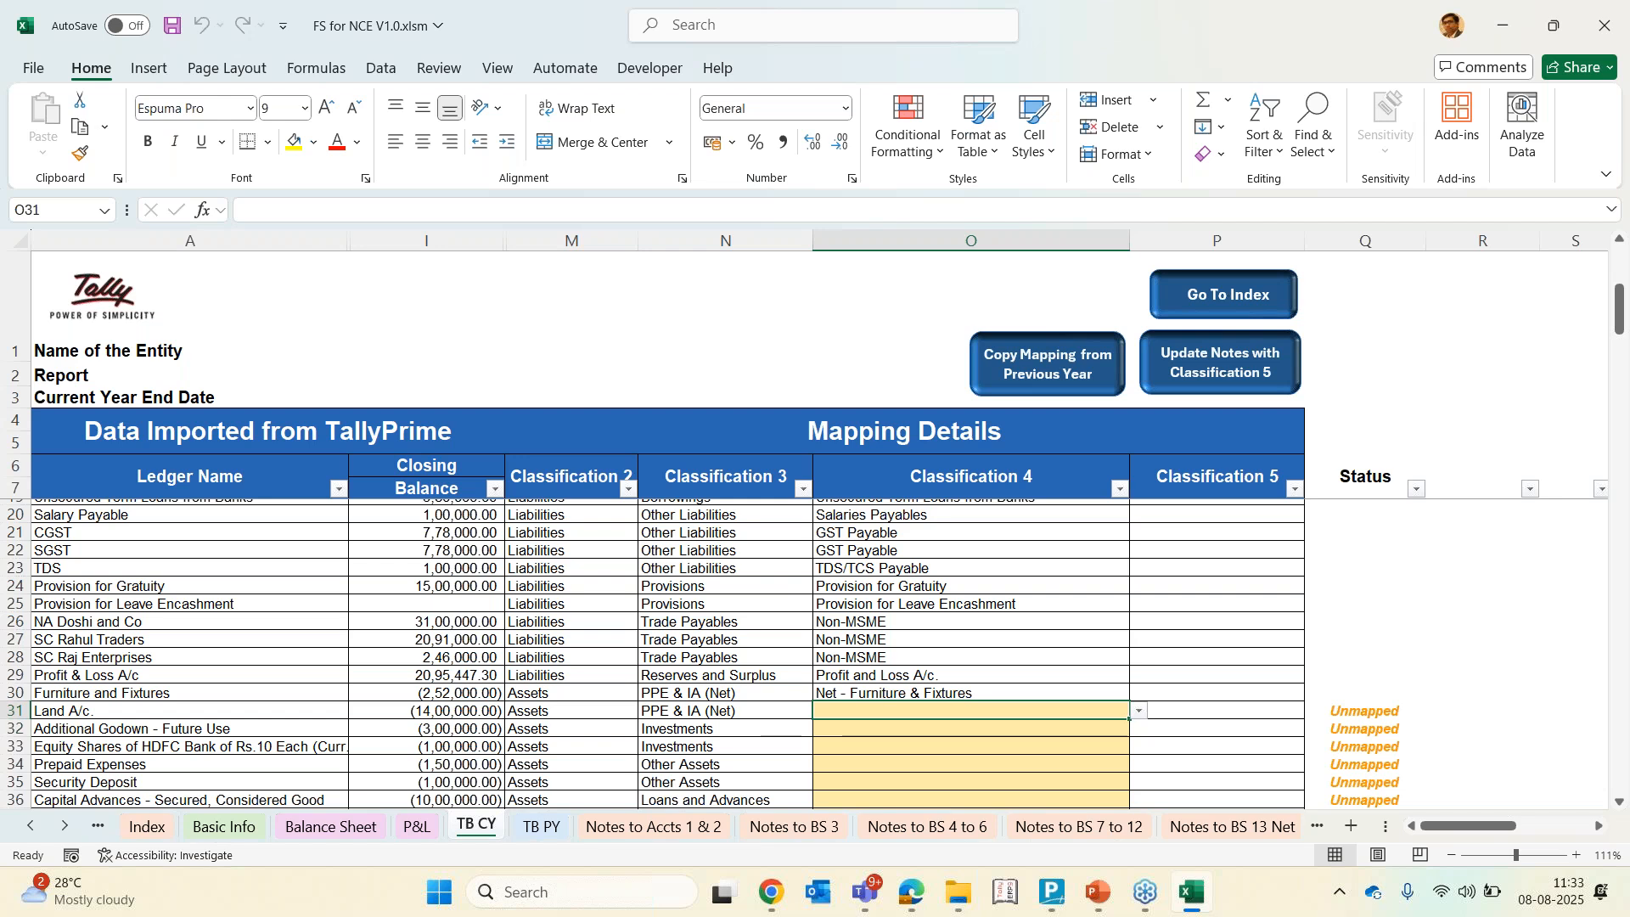
pyautogui.hotkey('alt', 'Down')
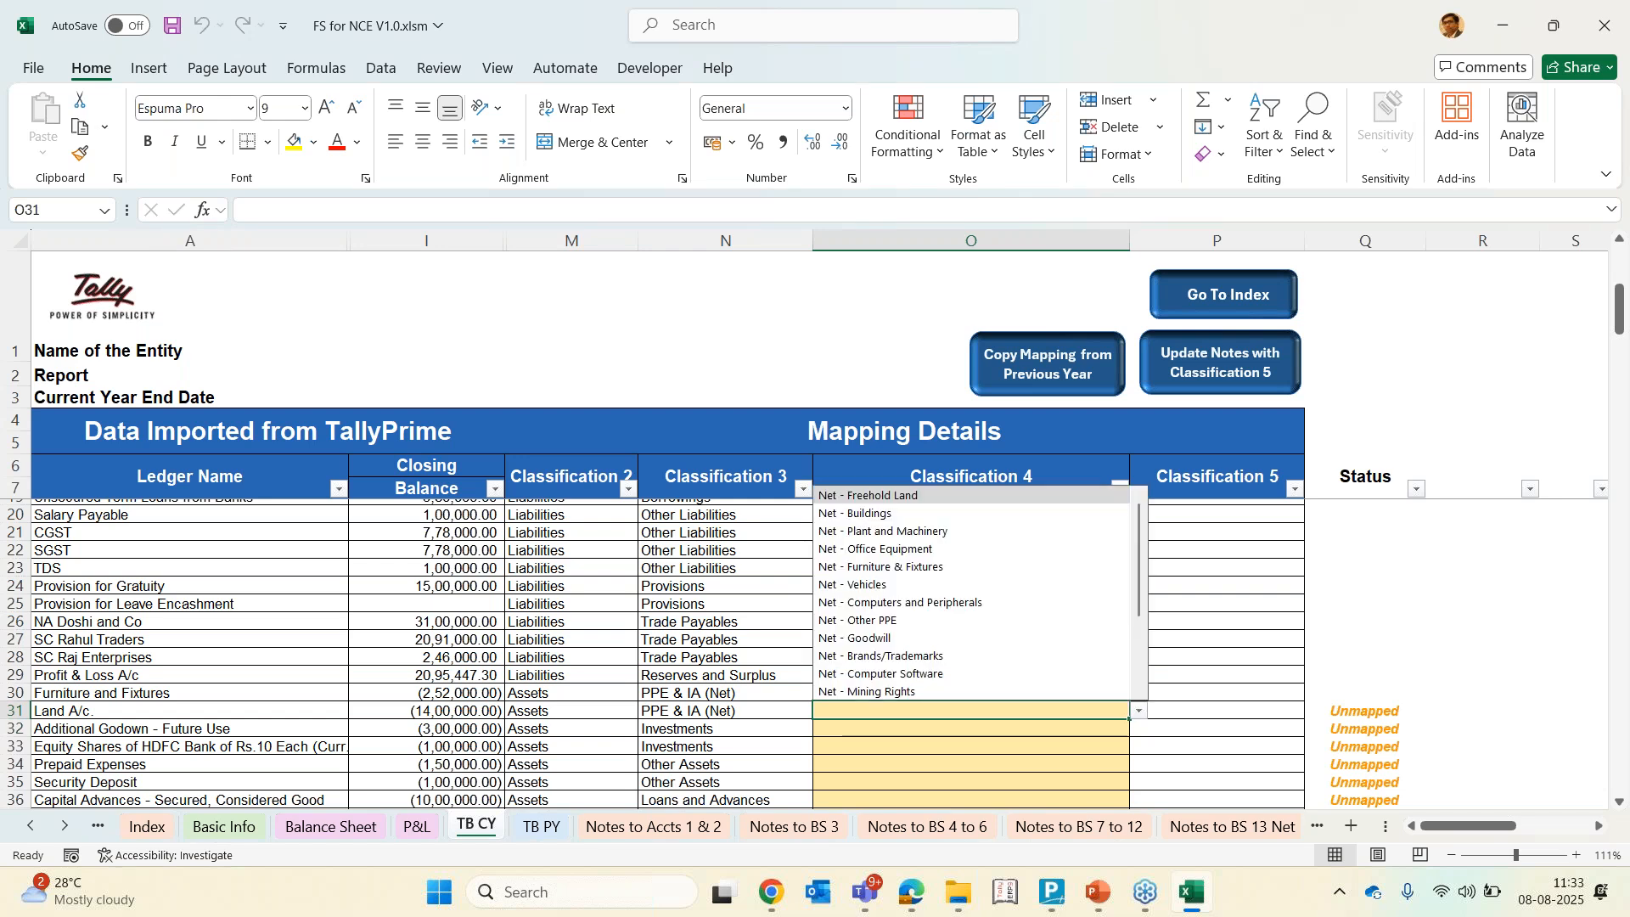
pyautogui.press('Down')
pyautogui.press('Down')
pyautogui.press('Down')
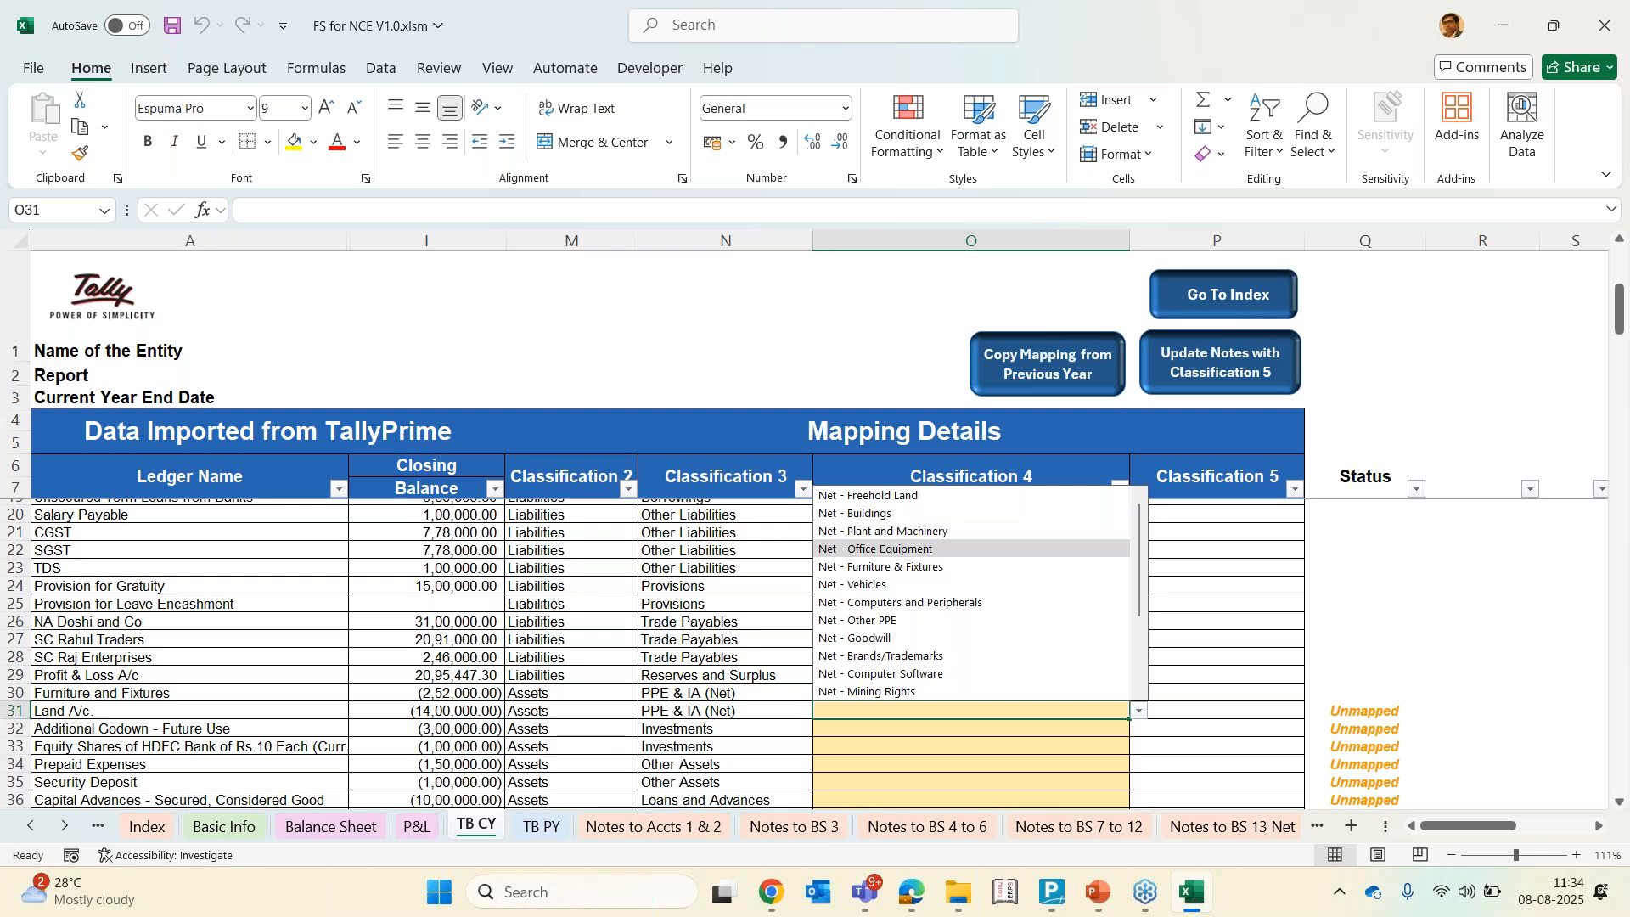
pyautogui.press('Down')
pyautogui.press('Down')
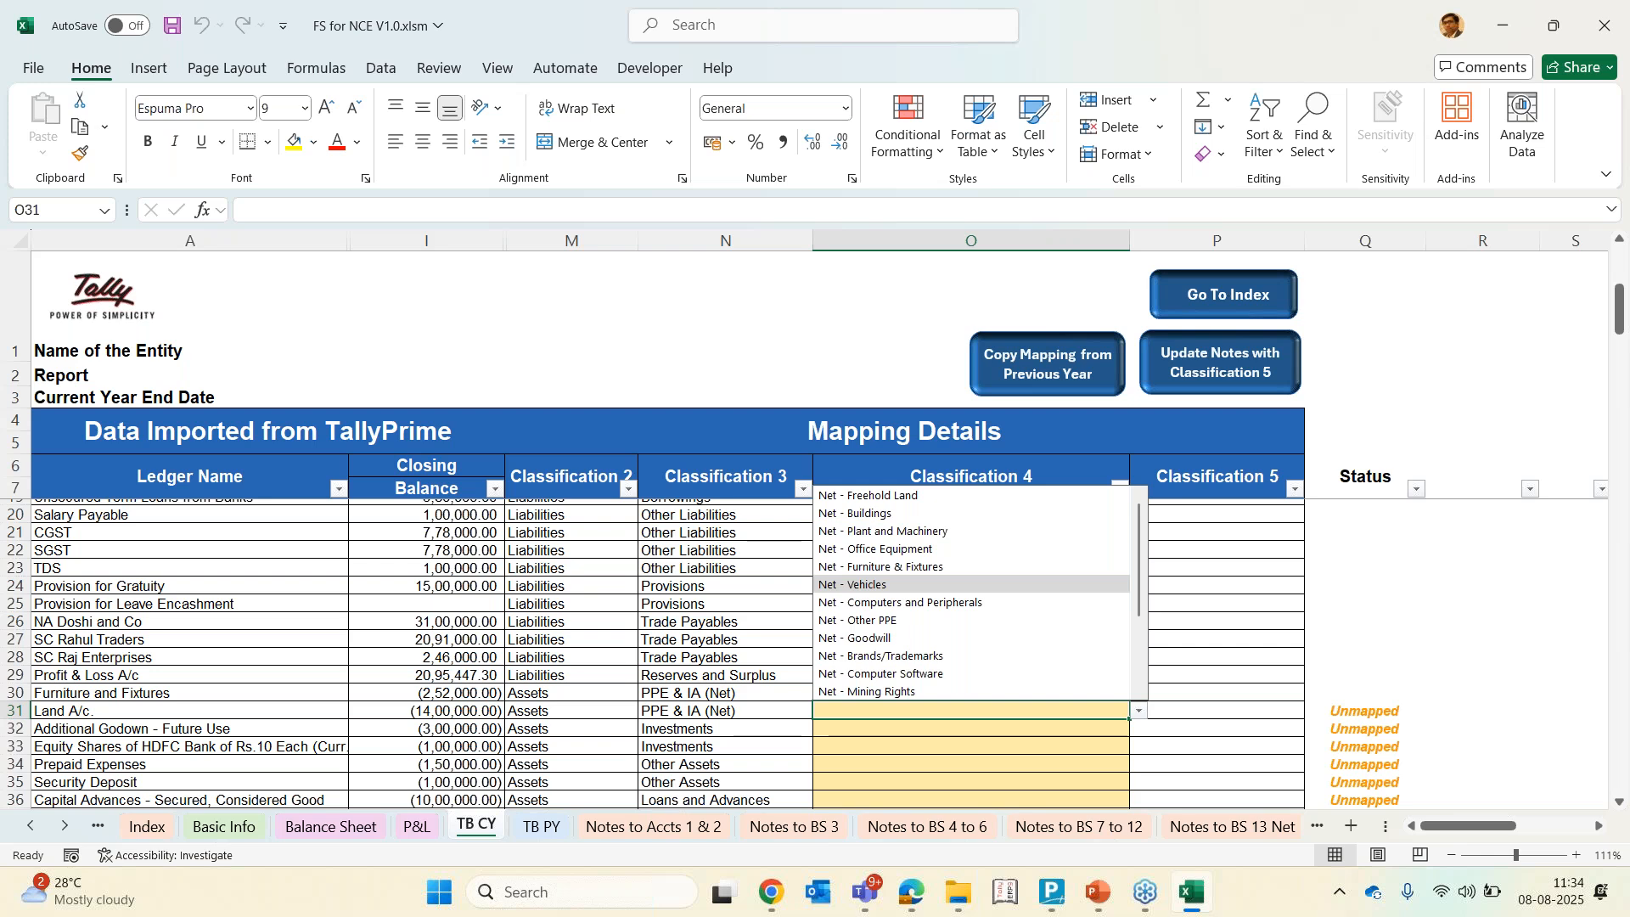
pyautogui.press('Escape')
pyautogui.press('Up')
pyautogui.press('Up')
pyautogui.press('Up')
pyautogui.press('Down')
pyautogui.press('Down')
pyautogui.press('Down')
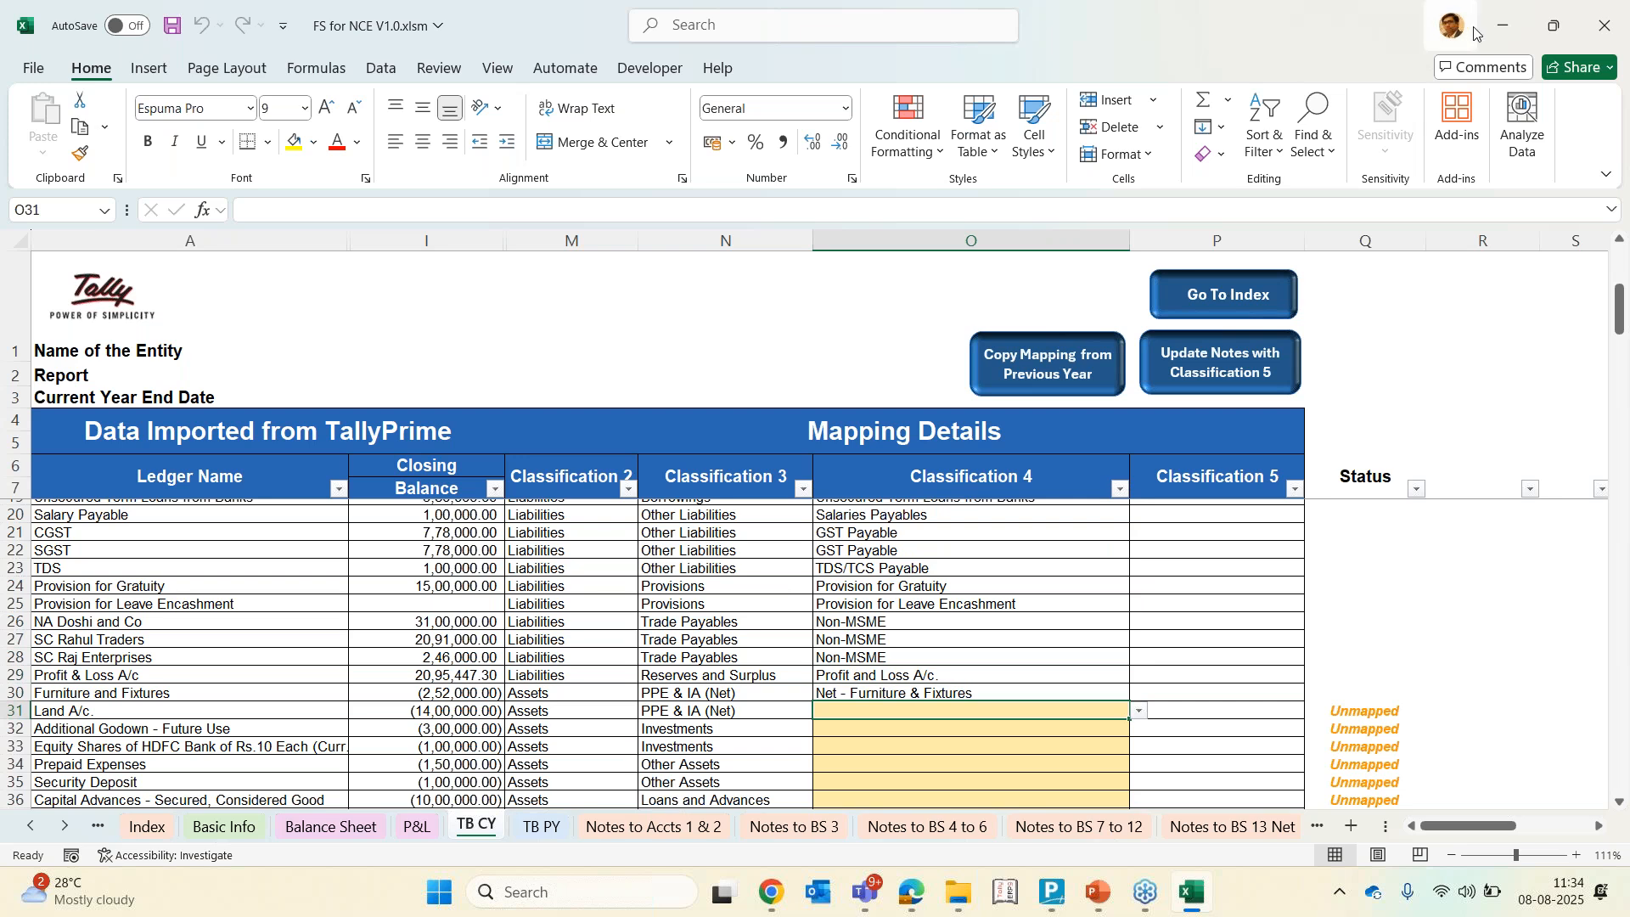
# Examine the Classification 2, 3 and 4 entries for Furniture and Fixtures, Land A/c. and neighbouring ledgers in full-screen view
pyautogui.click(1620, 67)
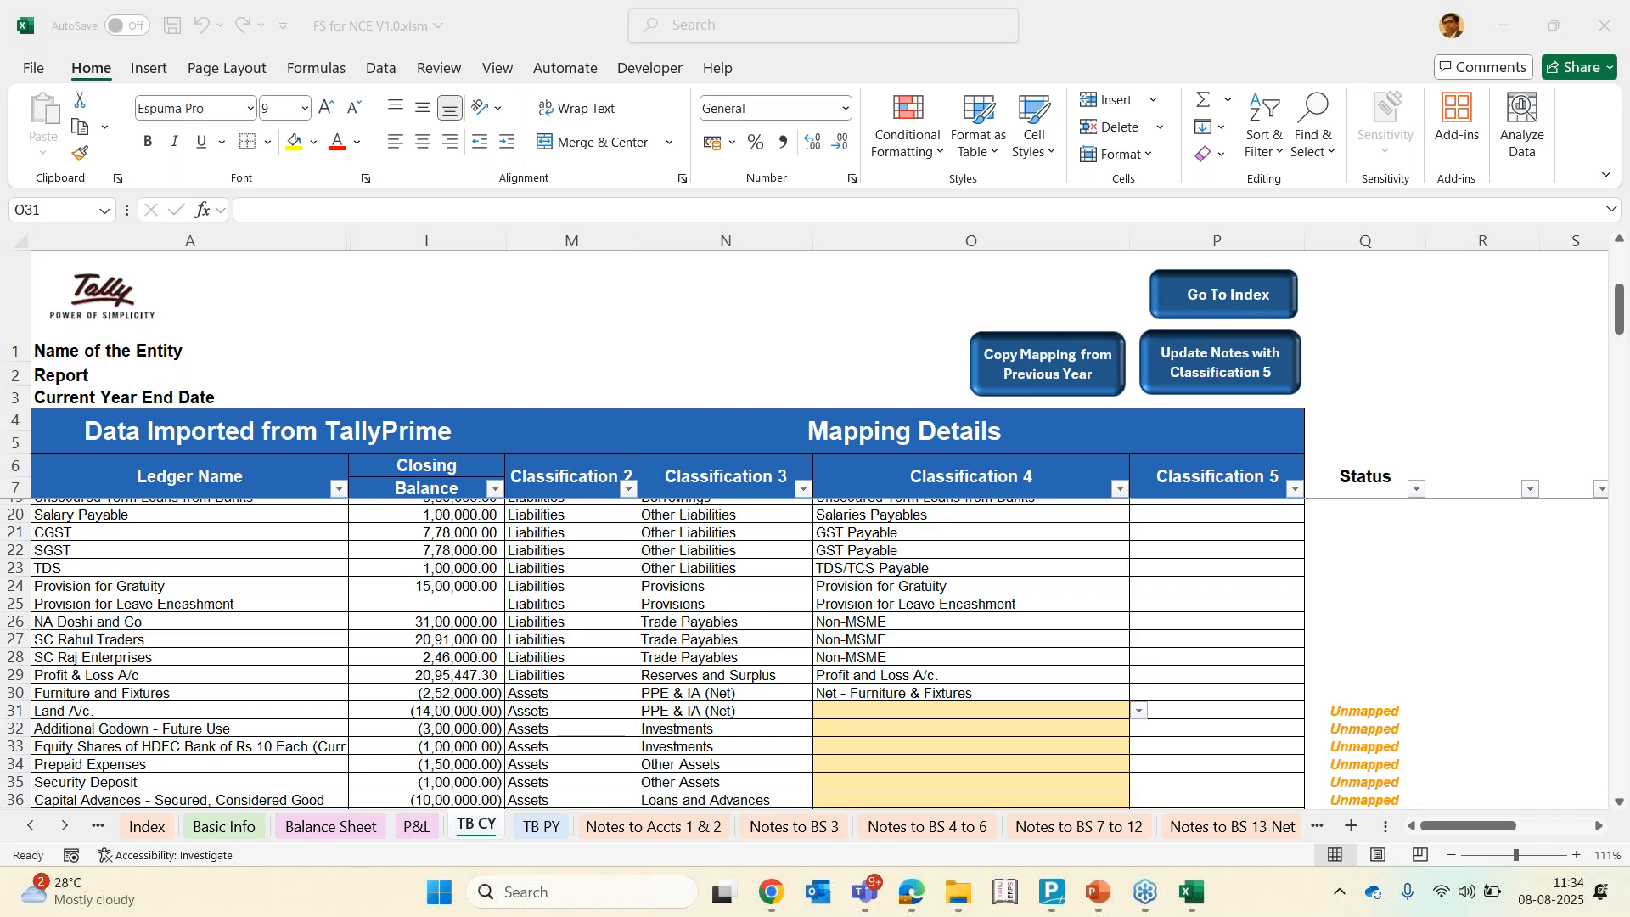
pyautogui.click(906, 714)
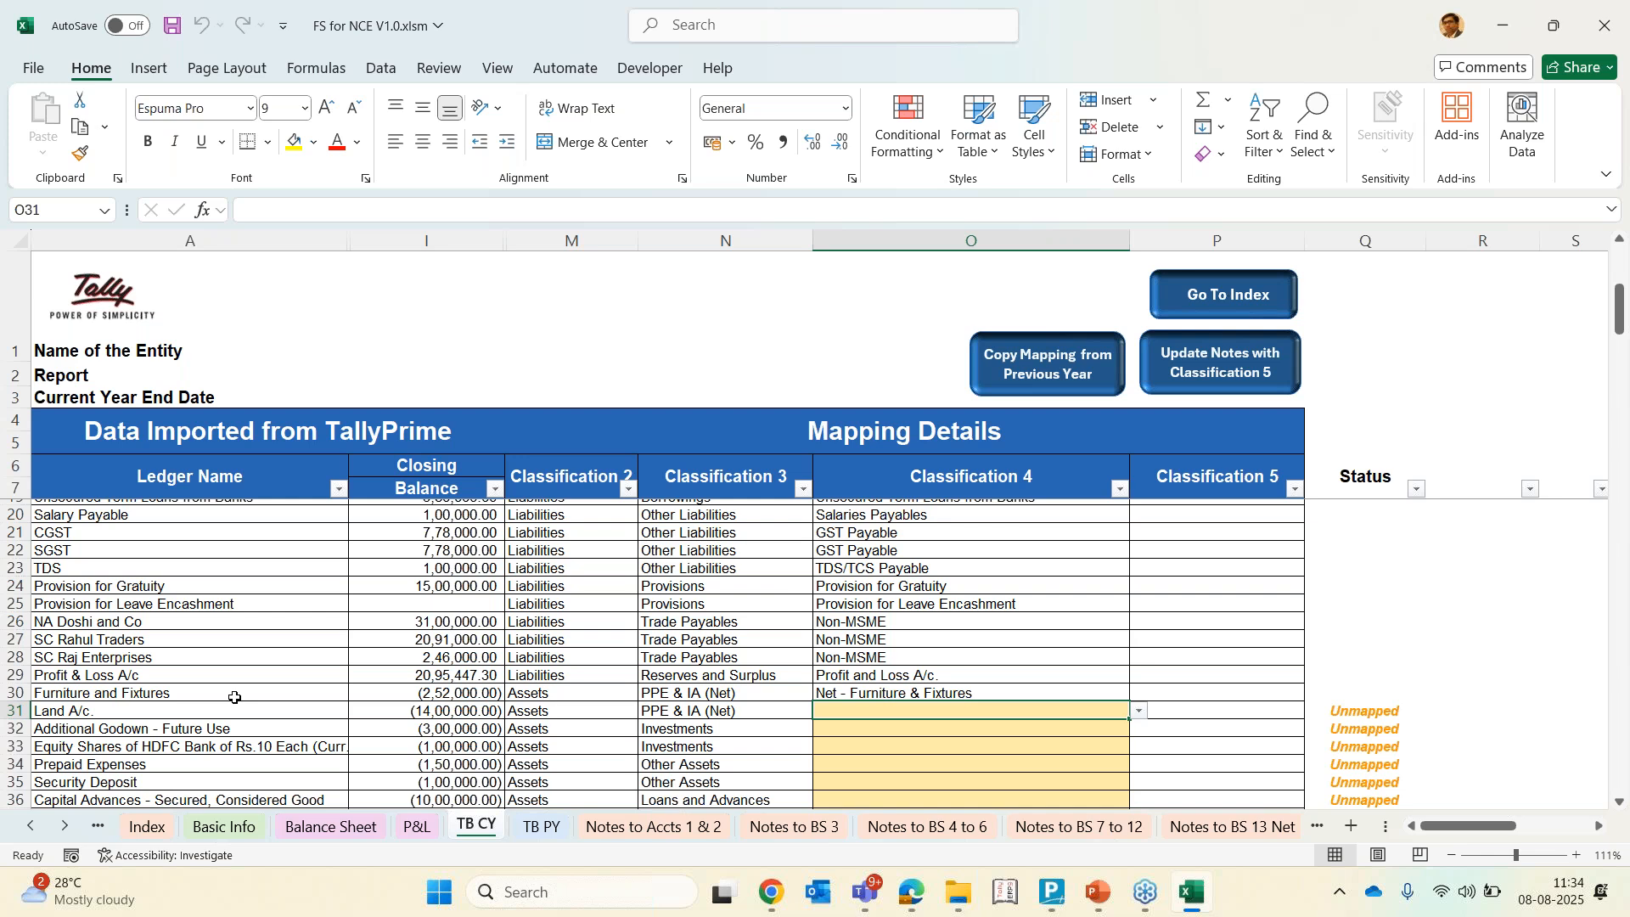
pyautogui.keyDown('ctrl'); pyautogui.scroll(3, 234, 697); pyautogui.keyUp('ctrl')
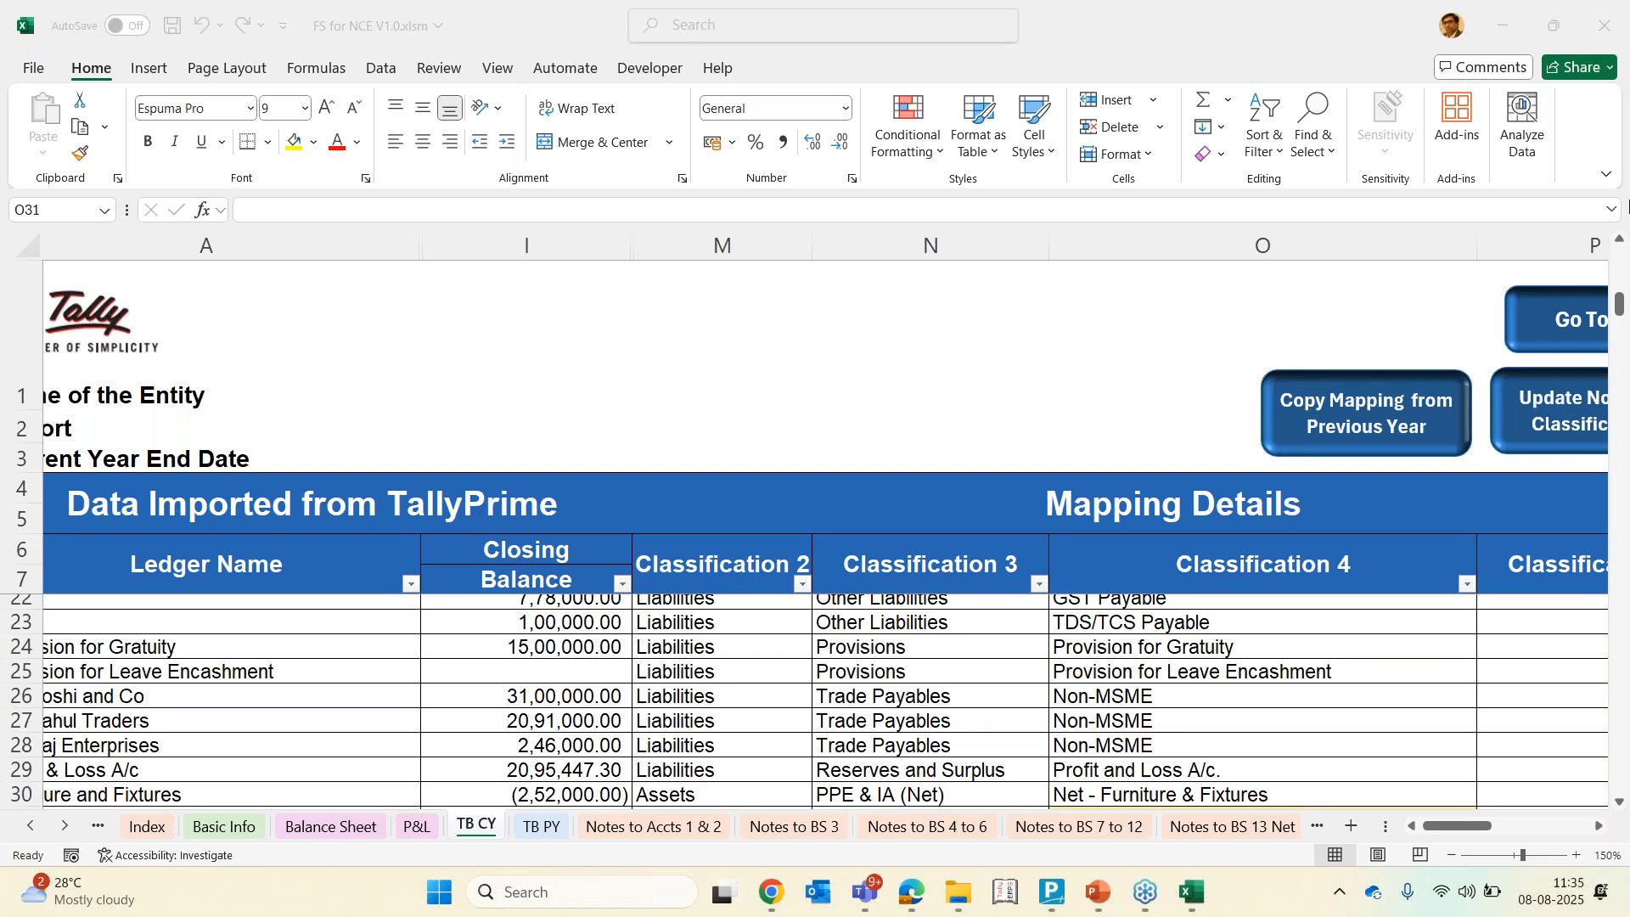
pyautogui.click(1604, 177)
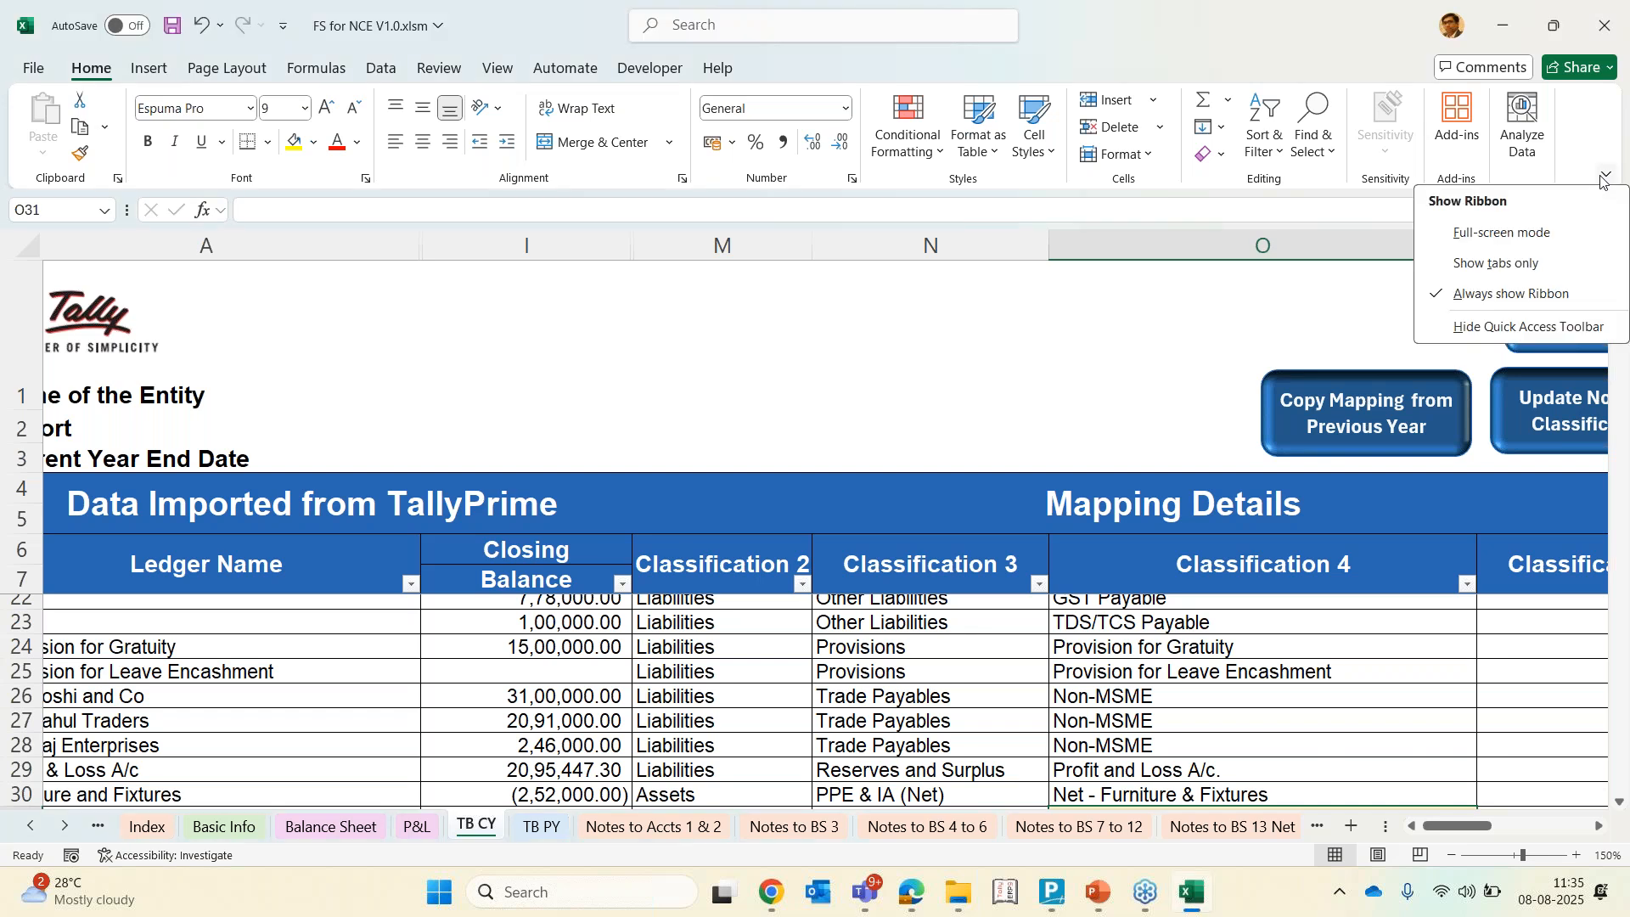
pyautogui.click(1536, 234)
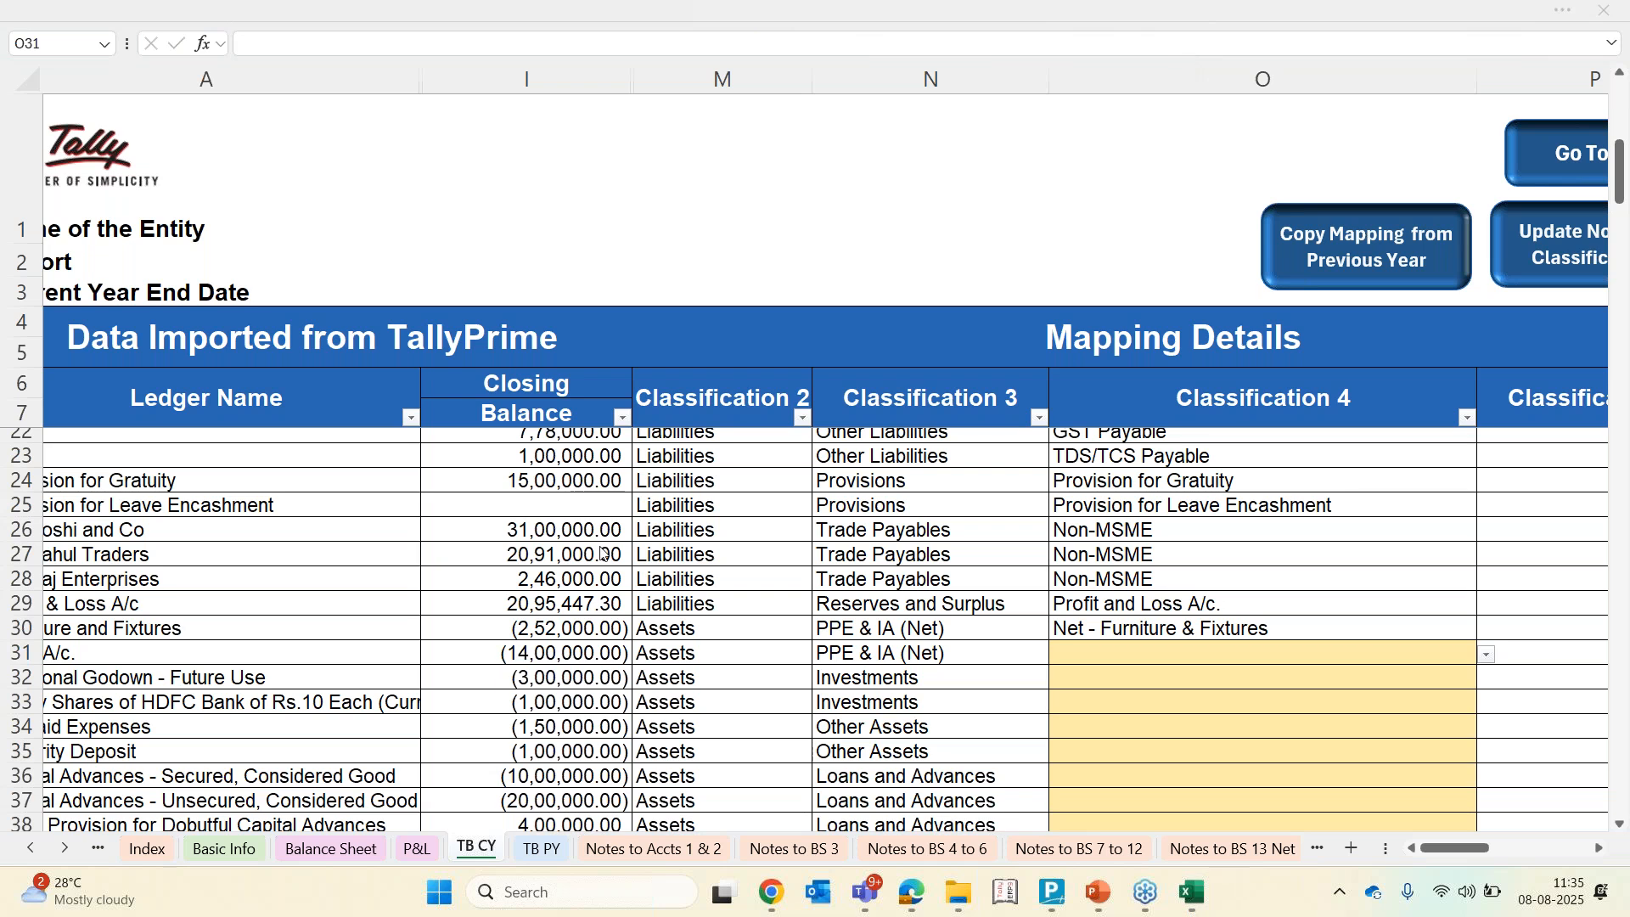
pyautogui.click(1262, 653)
pyautogui.click(1137, 137)
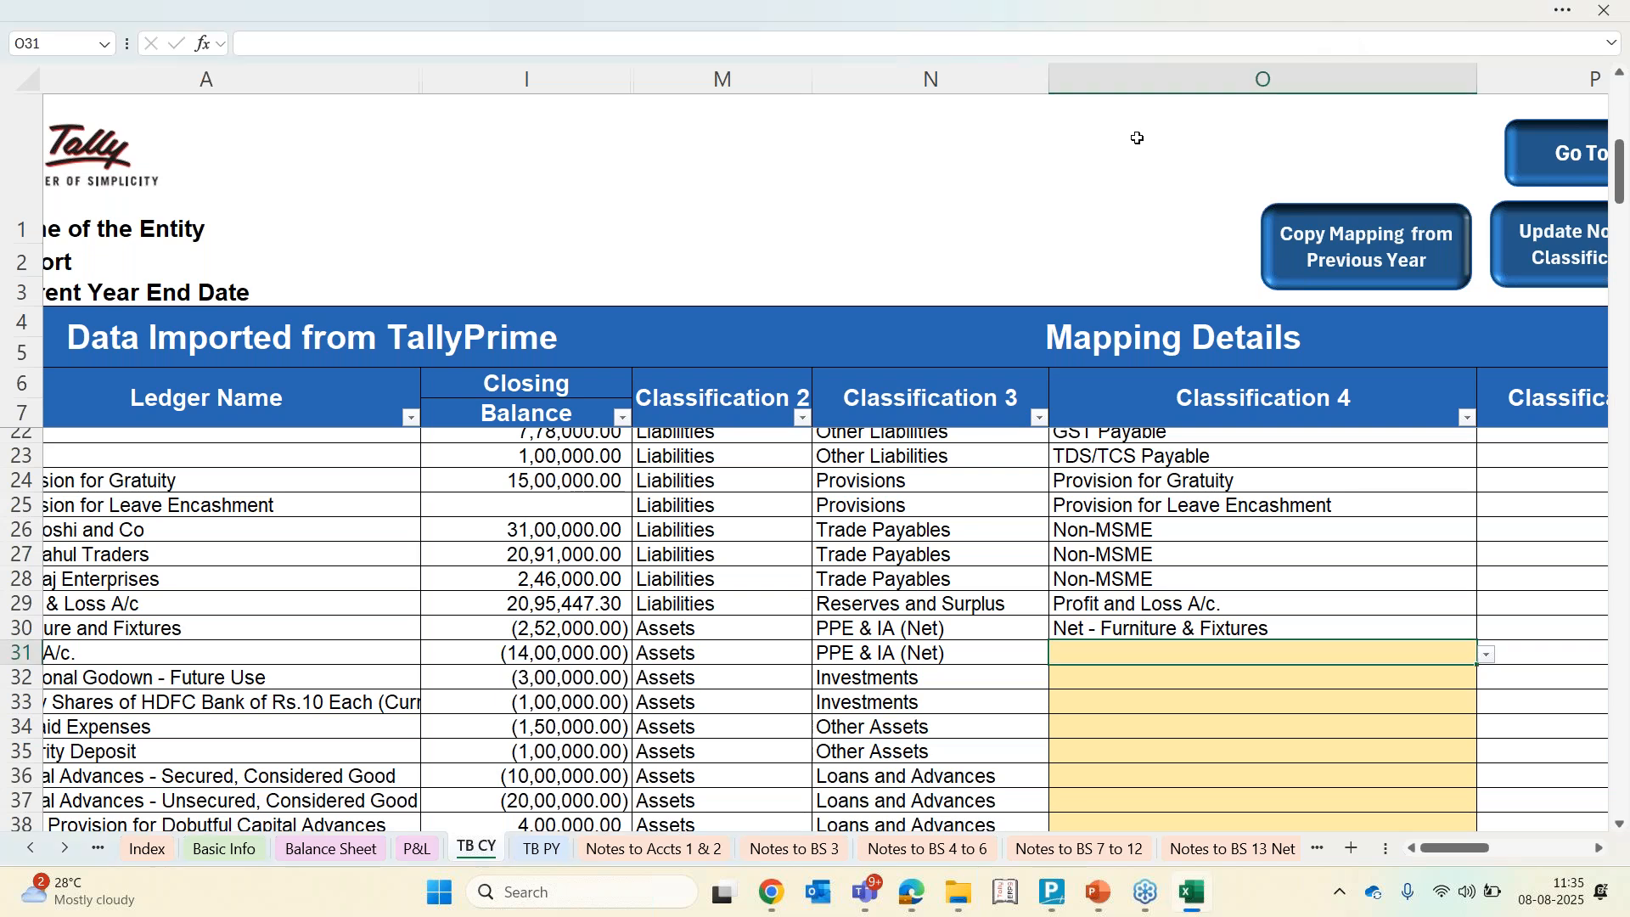
pyautogui.click(839, 713)
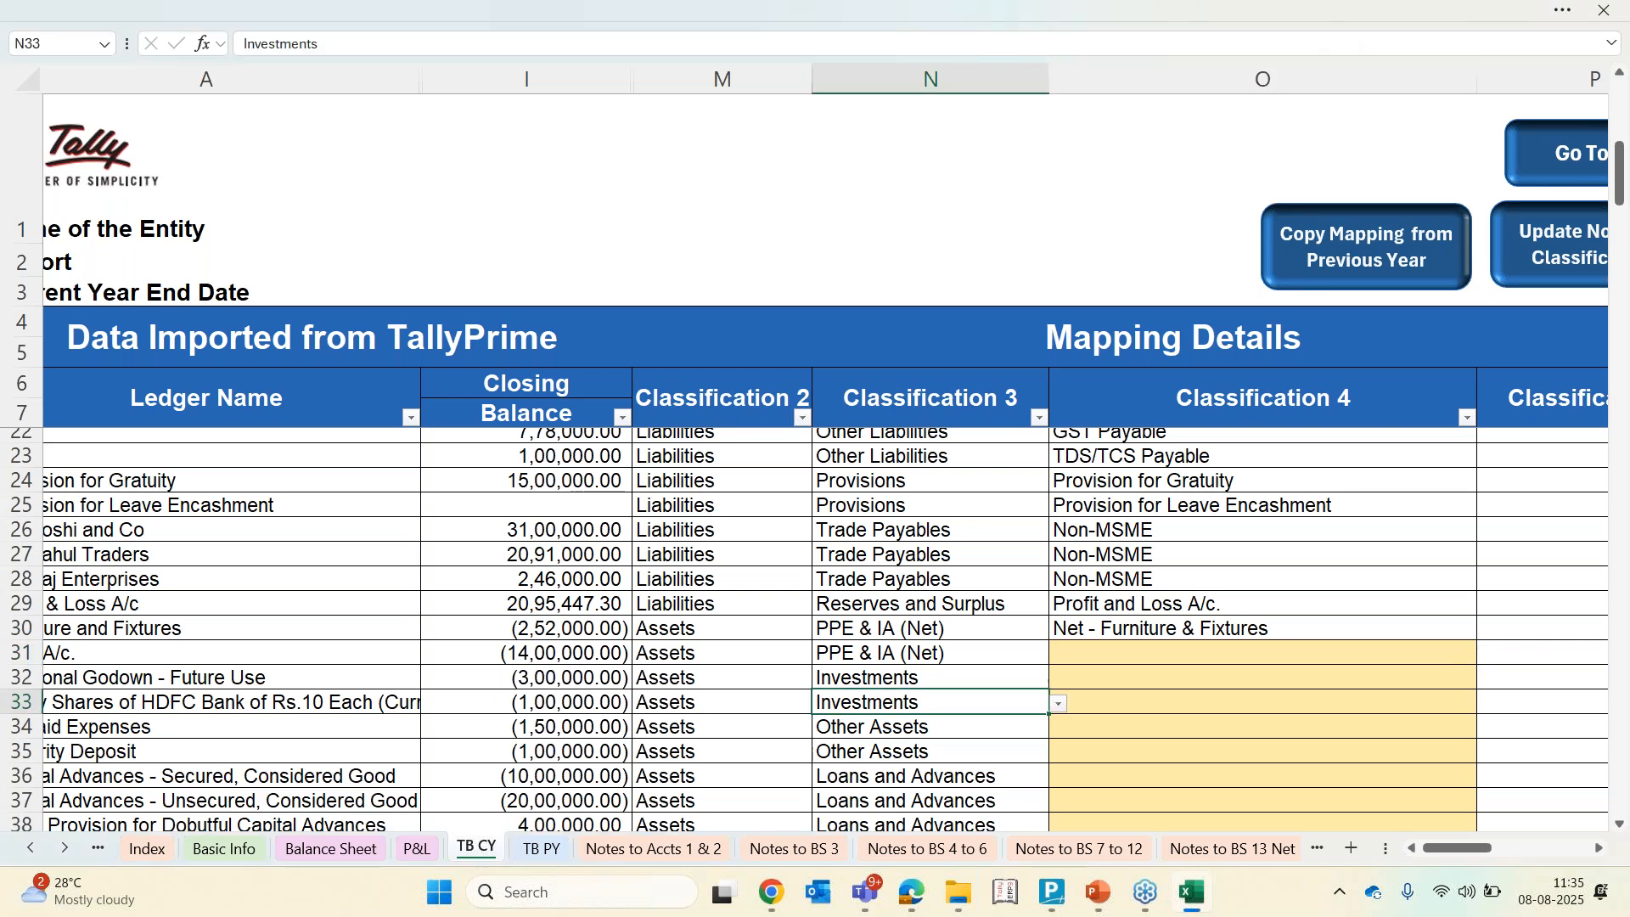
pyautogui.click(888, 603)
pyautogui.press('Left')
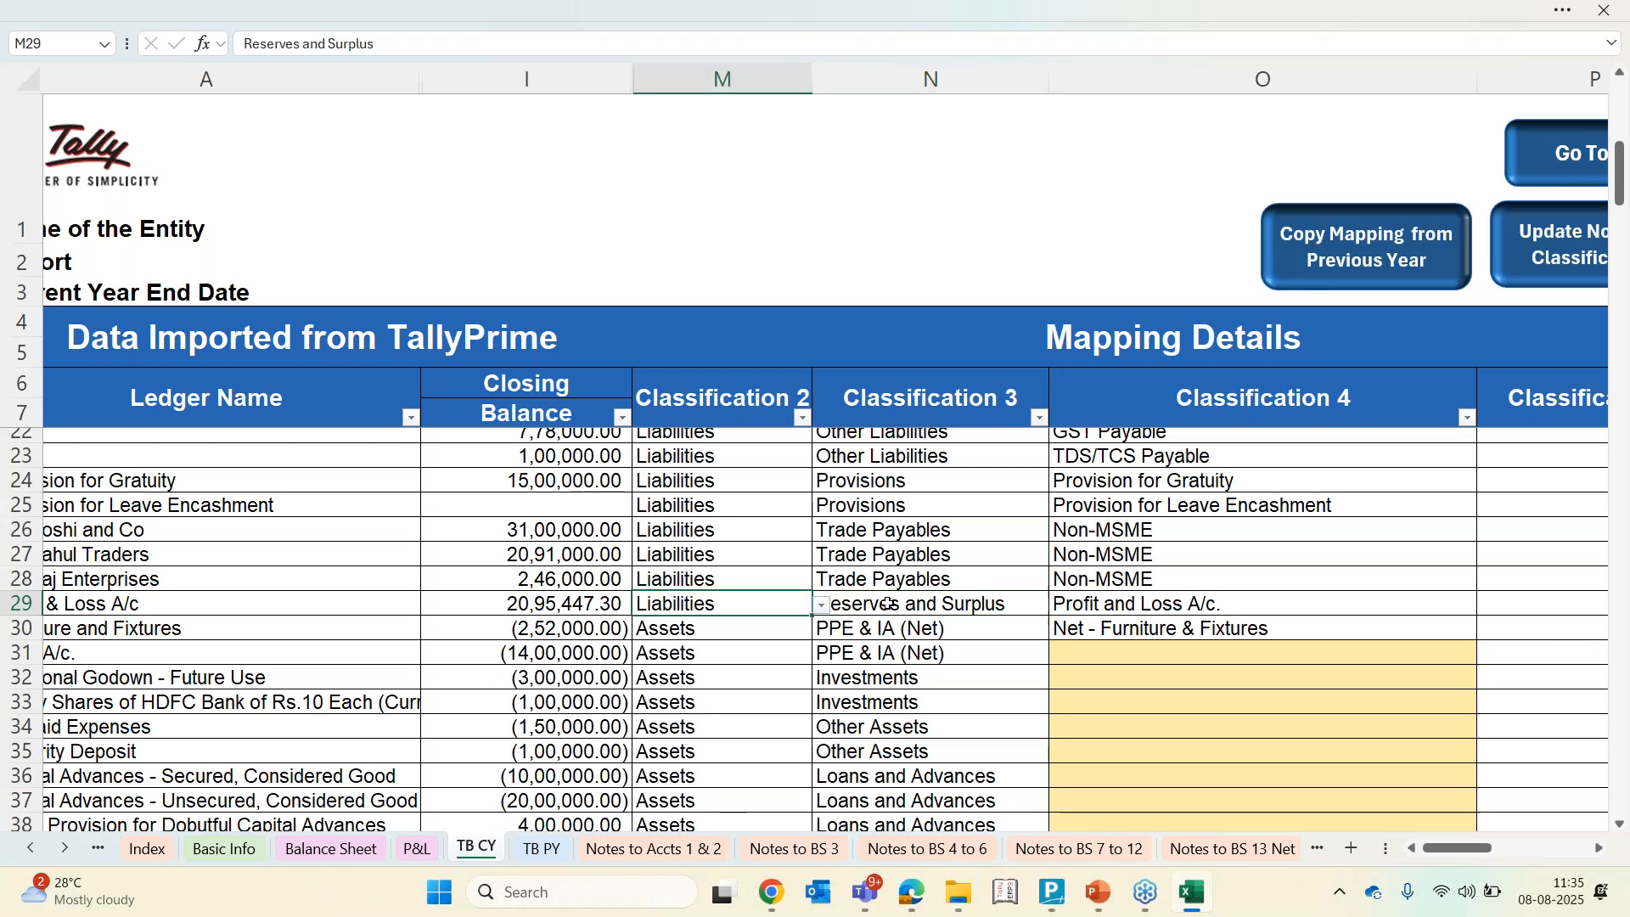
pyautogui.press('Left')
pyautogui.press('Left')
pyautogui.press('Down')
pyautogui.press('Down')
pyautogui.press('Right')
pyautogui.press('Right')
pyautogui.press('Right')
pyautogui.press('Right')
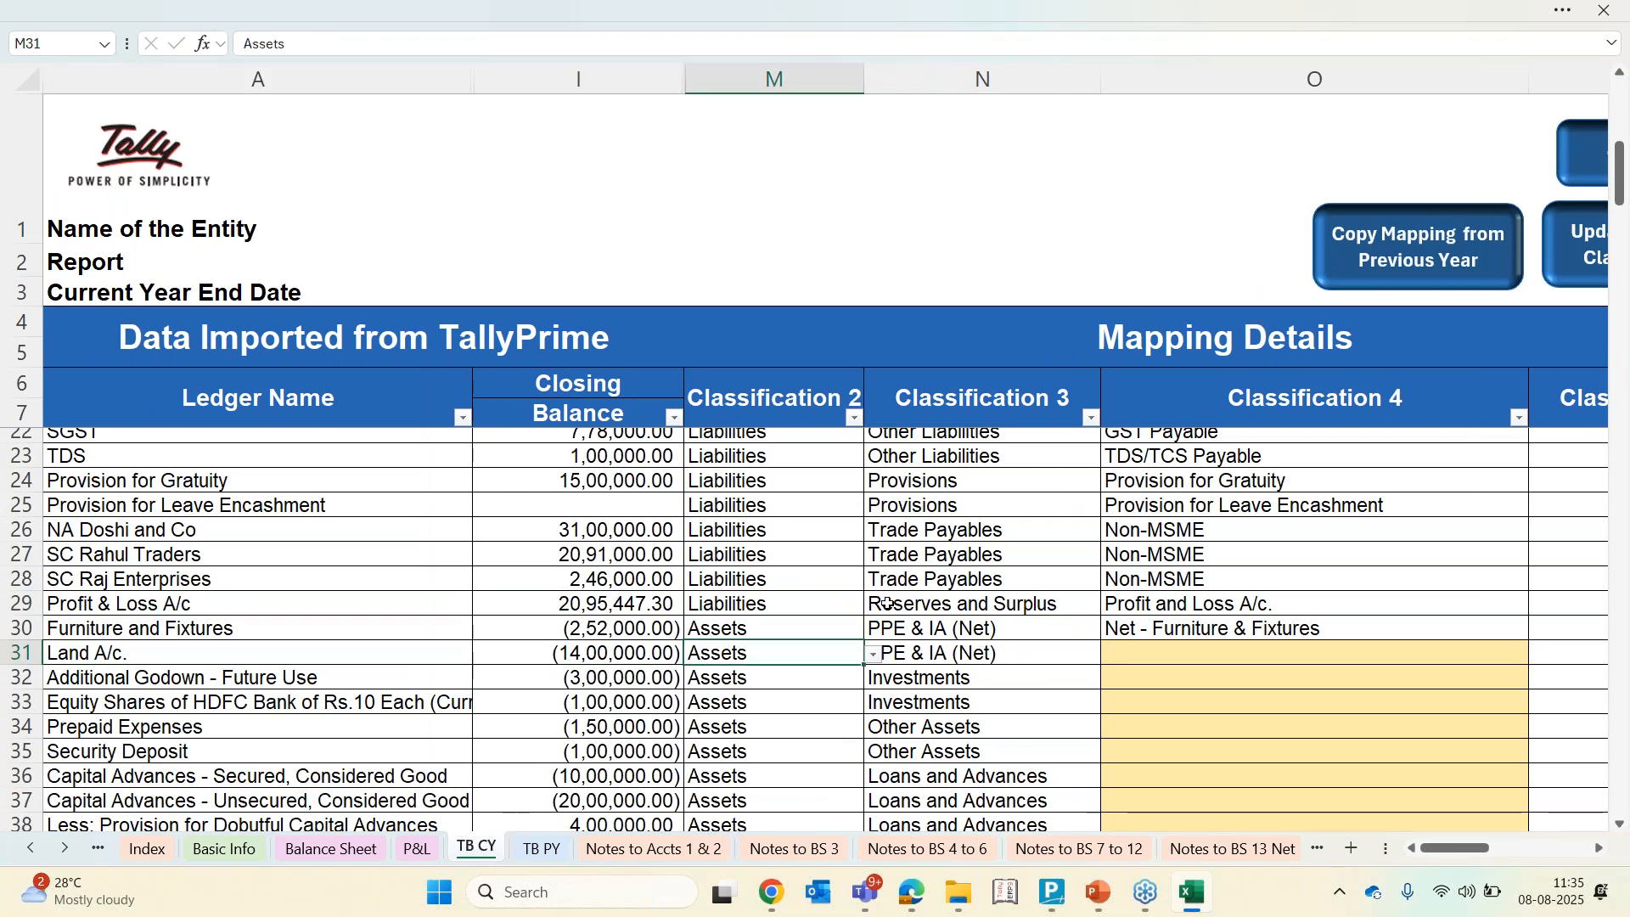
pyautogui.press('Up')
pyautogui.press('Left')
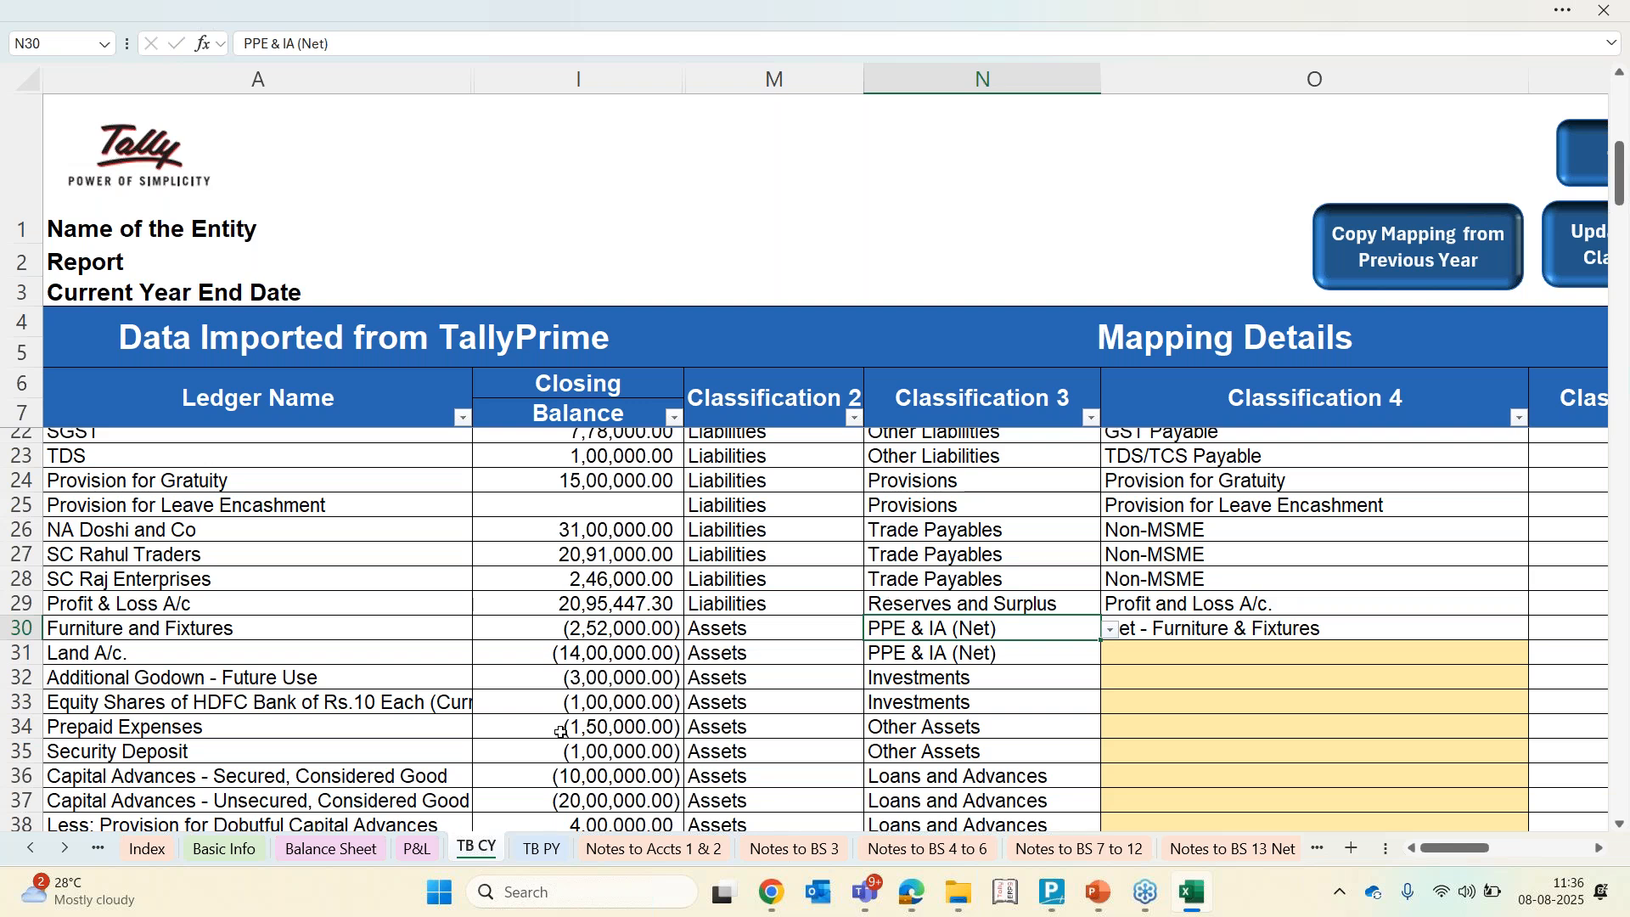
# Set the PPE and IA Block option on the Basic Info sheet to Gross Block
pyautogui.click(216, 850)
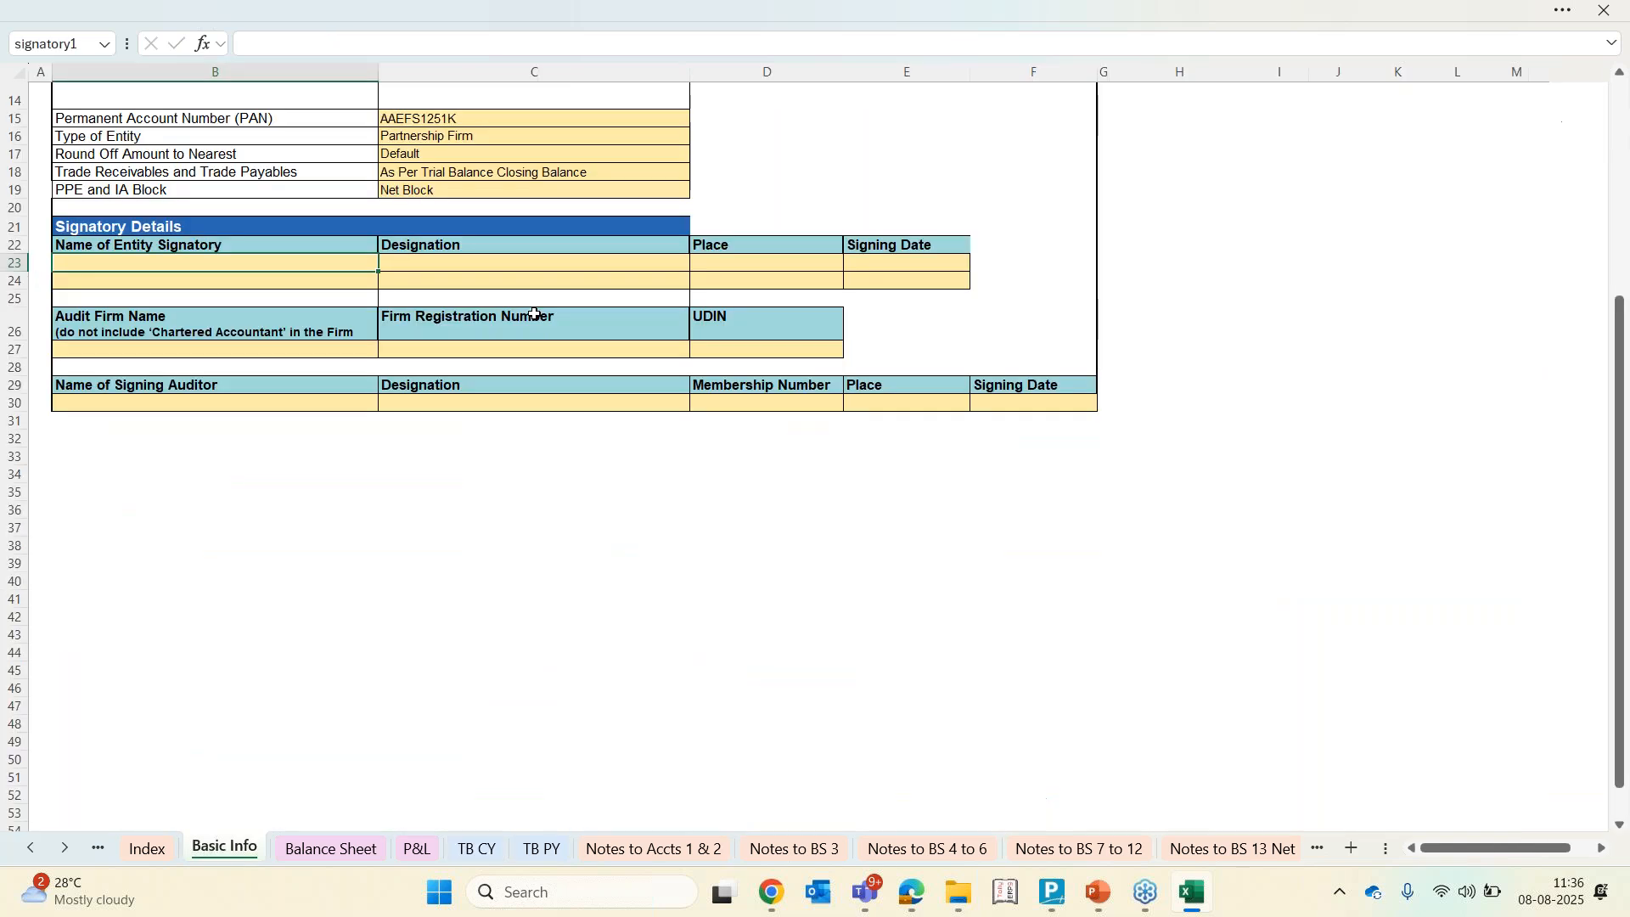
pyautogui.click(548, 194)
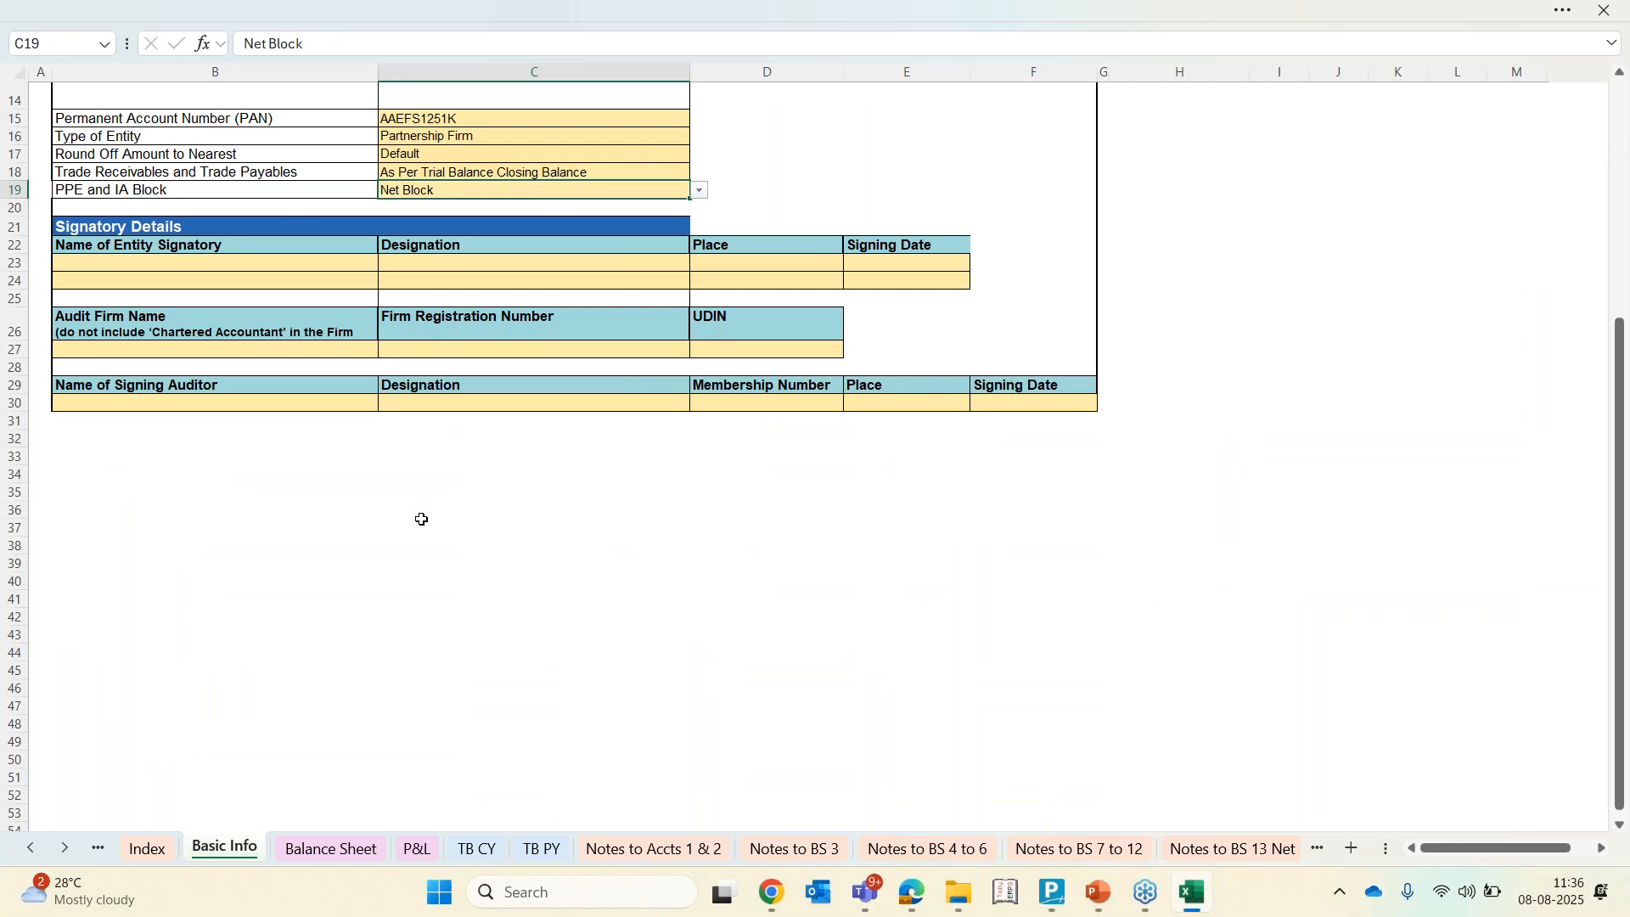
pyautogui.scroll(5, 422, 519)
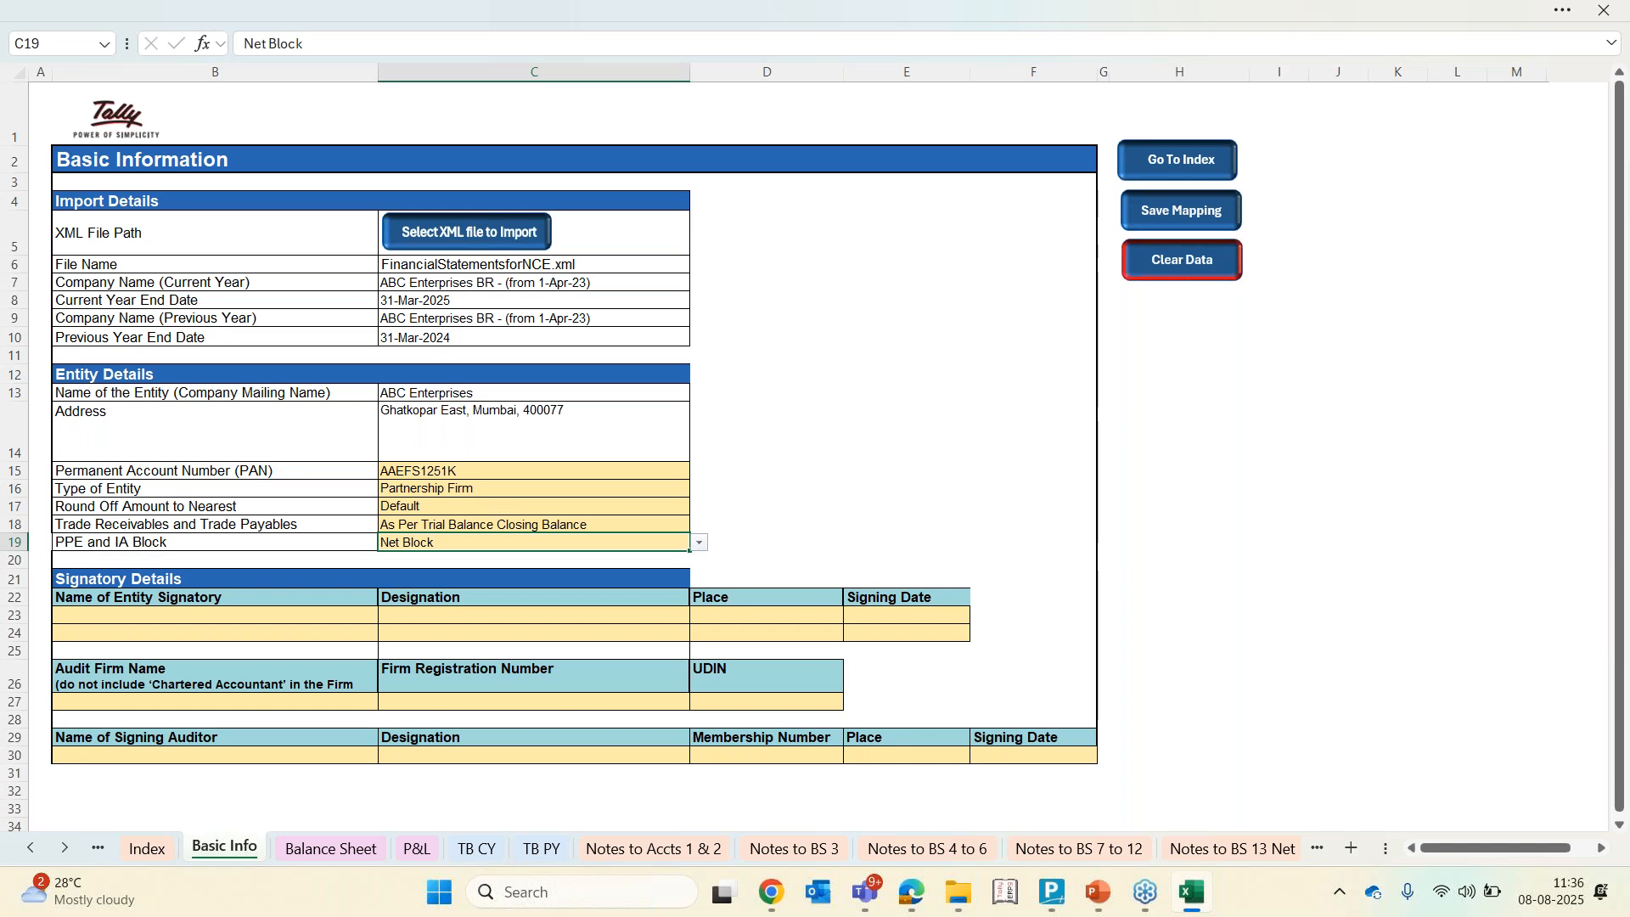
pyautogui.click(702, 545)
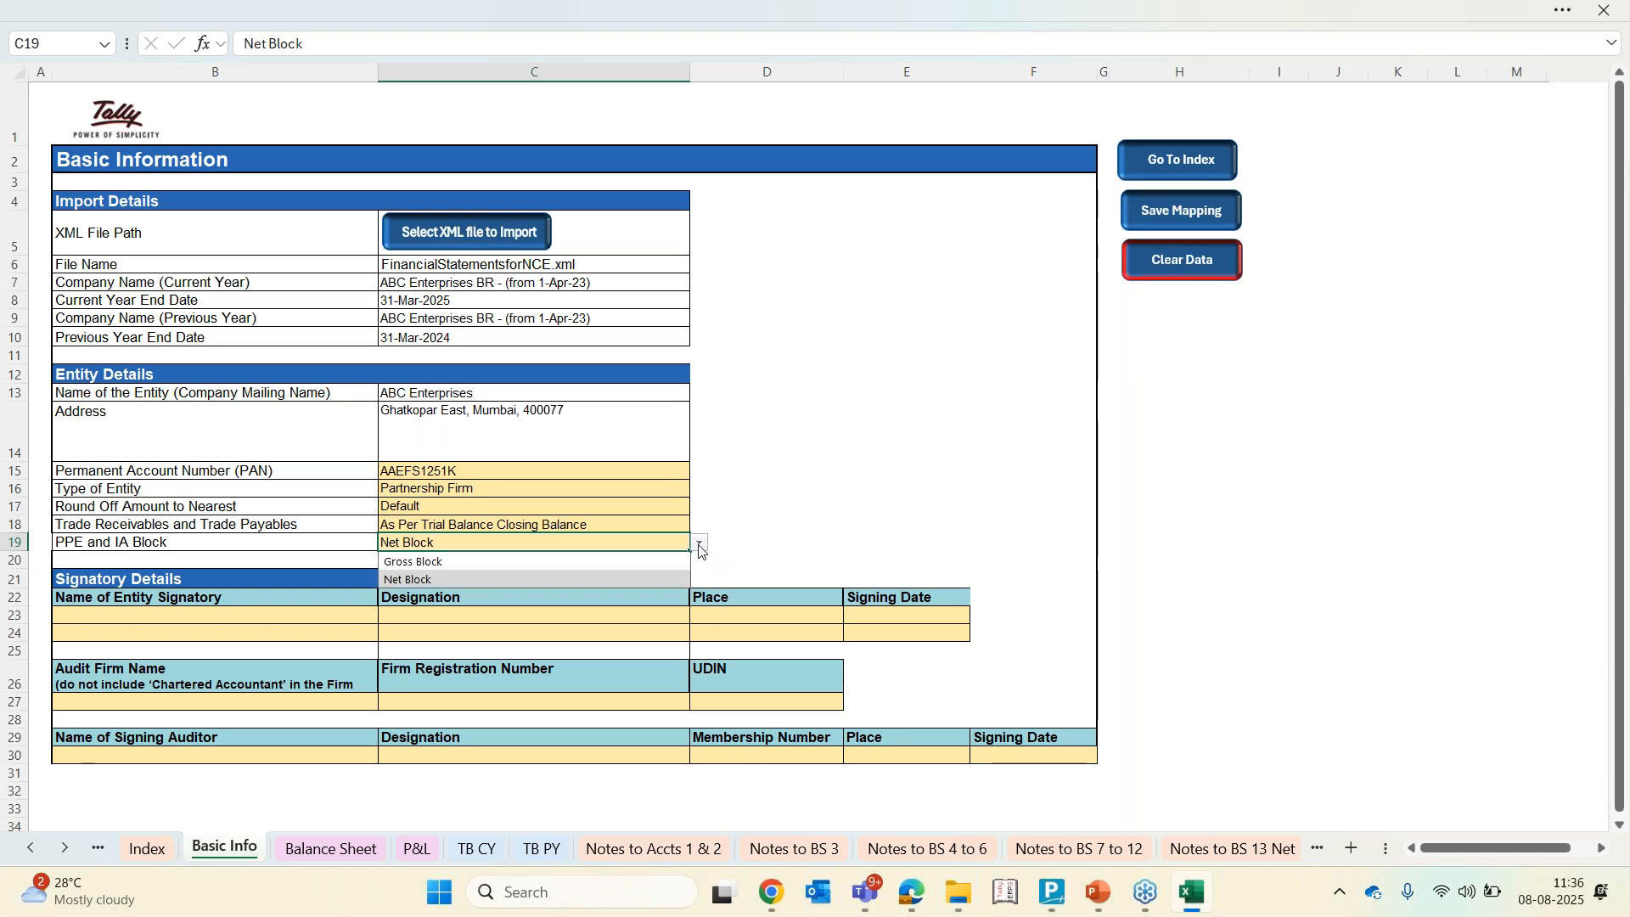
pyautogui.click(445, 565)
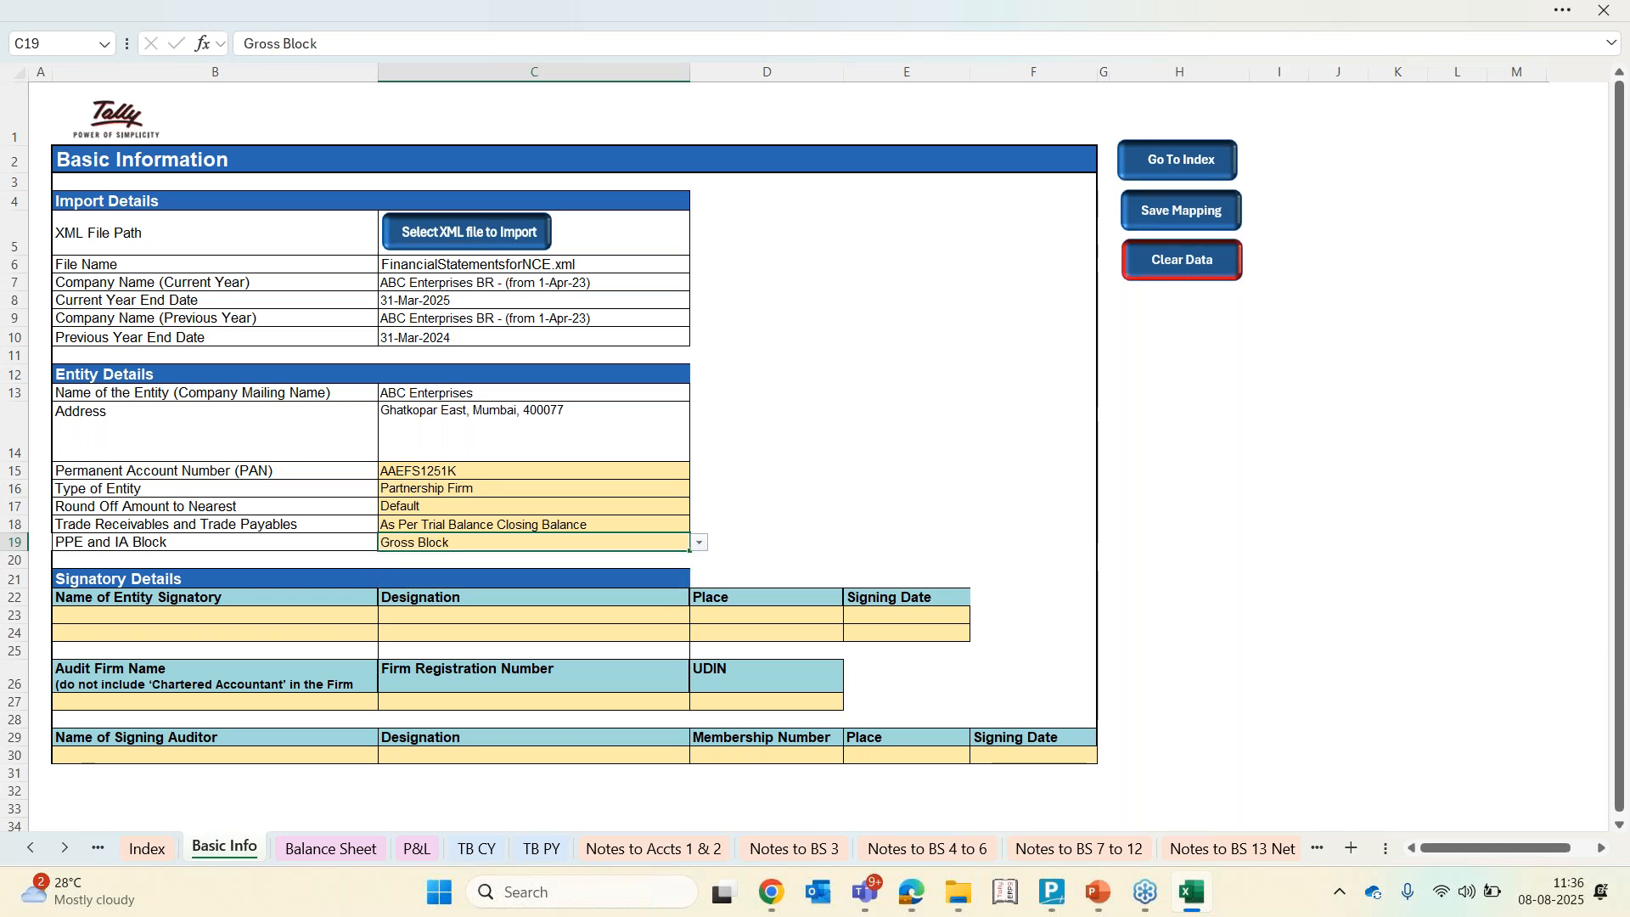
# Change Furniture and Fixtures' Classification 3 to PPE & IA (Gross) and browse its Classification 4 options
pyautogui.click(475, 849)
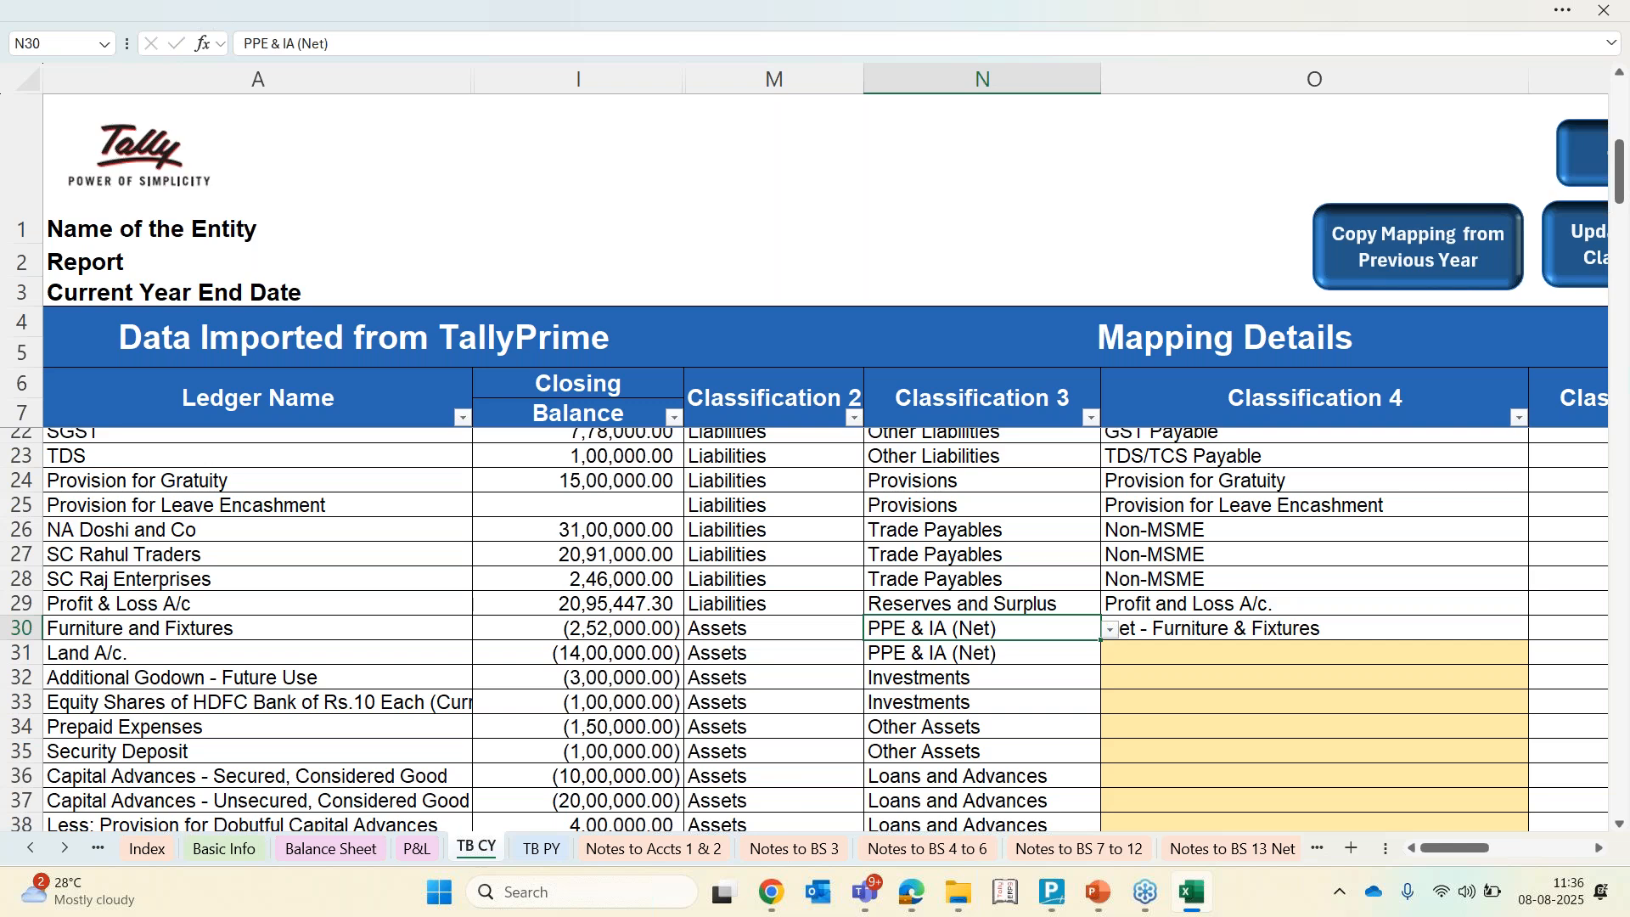
pyautogui.click(1110, 629)
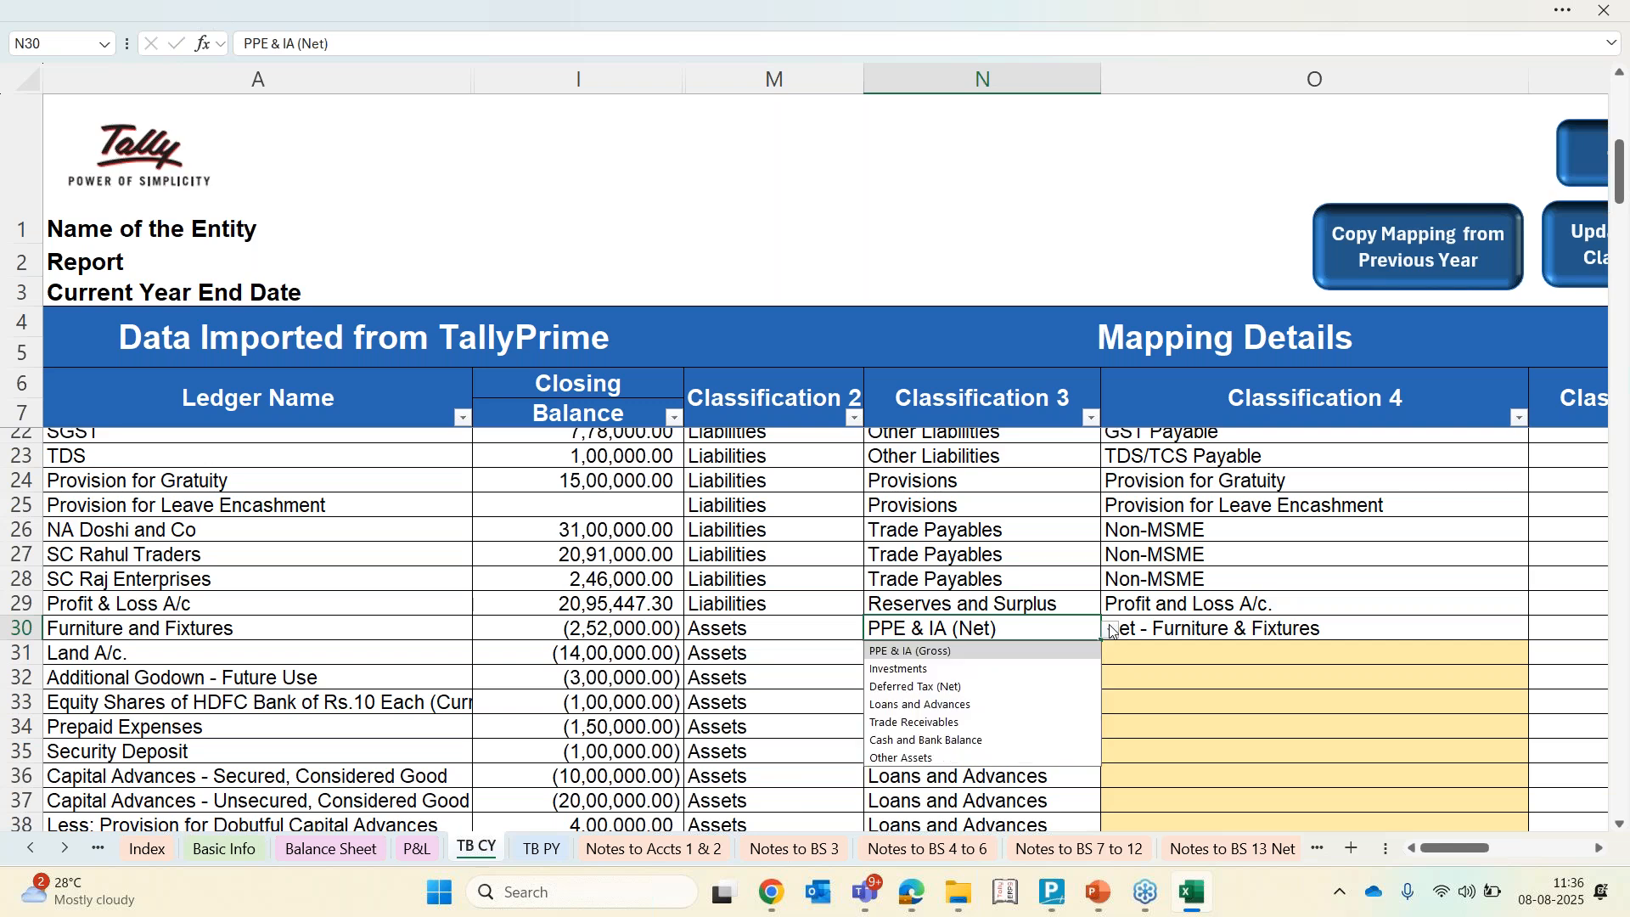
pyautogui.click(1006, 650)
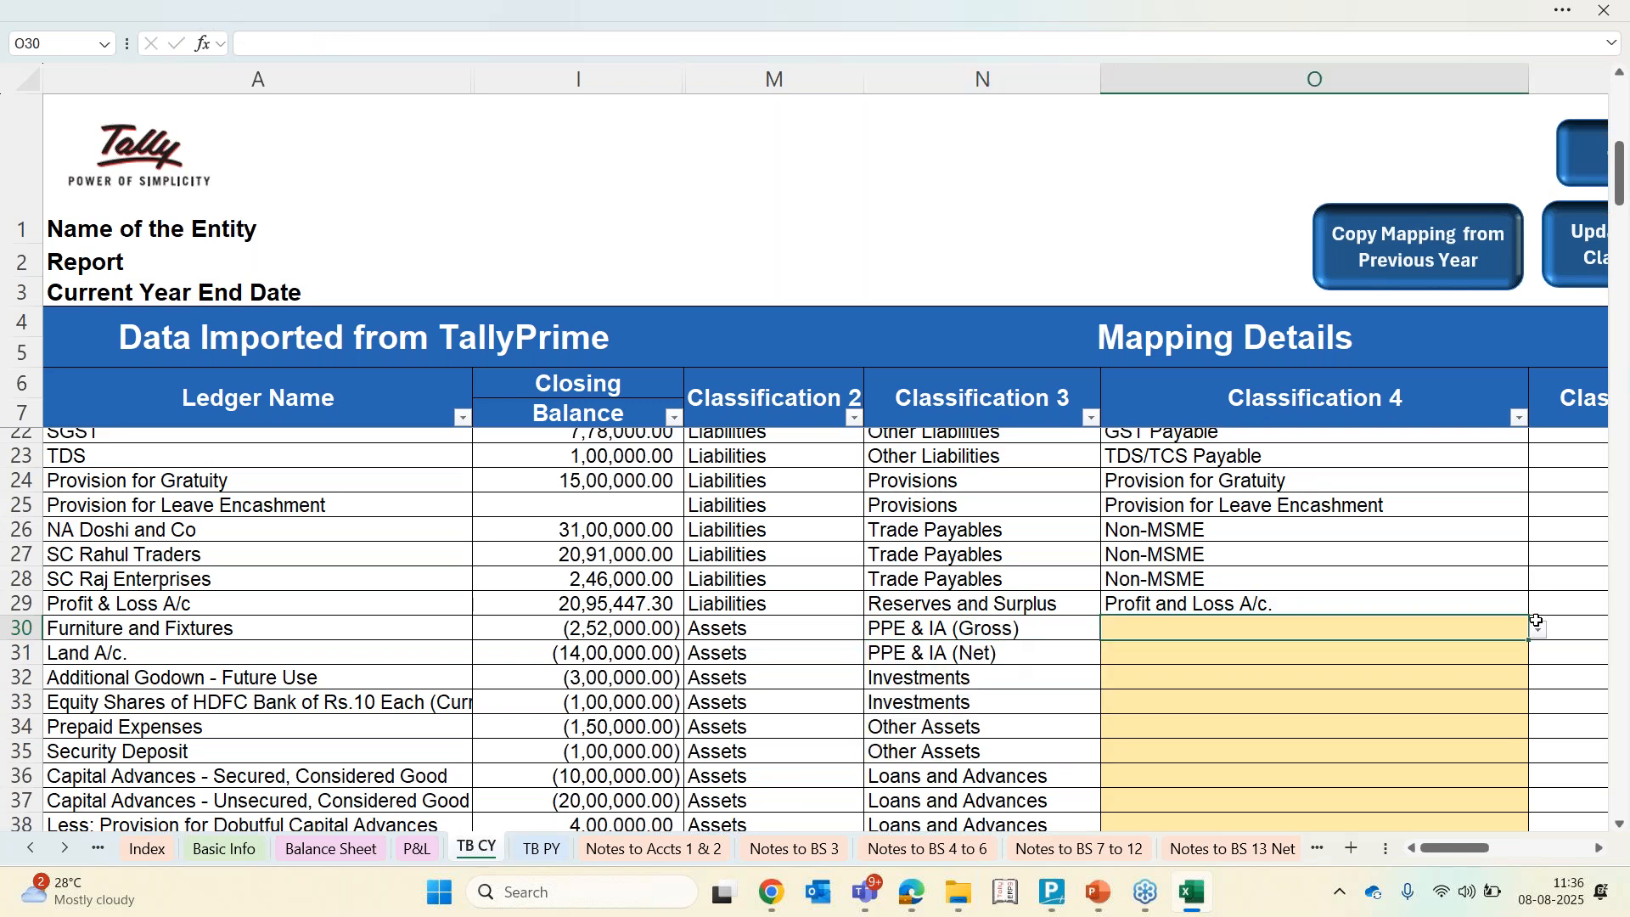
pyautogui.click(1543, 633)
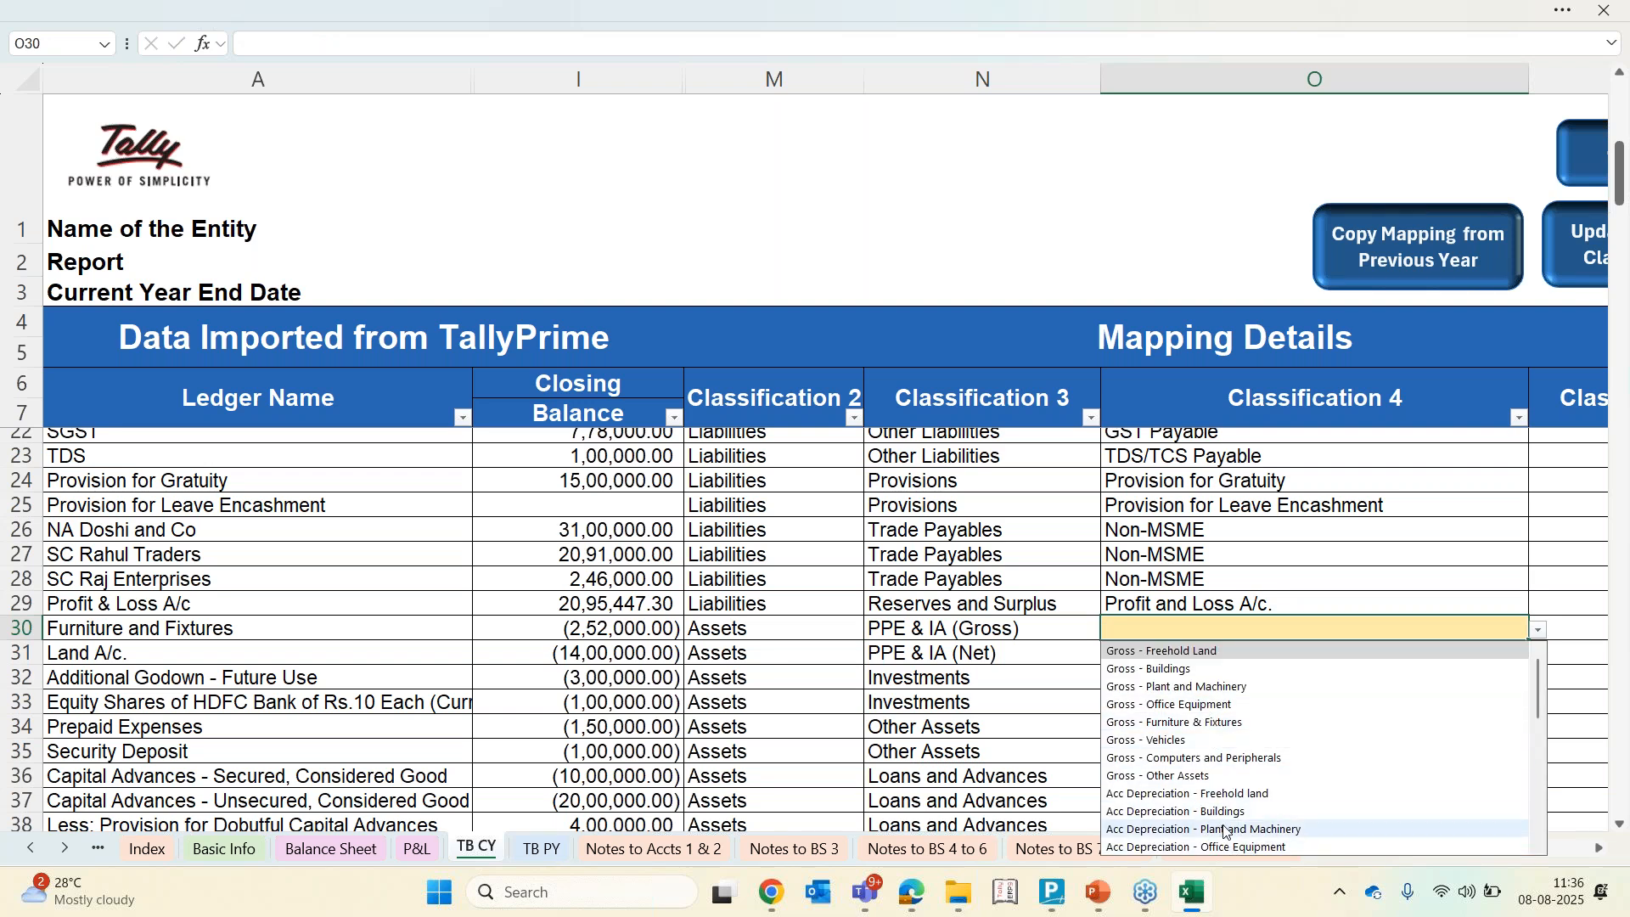
pyautogui.press('Escape')
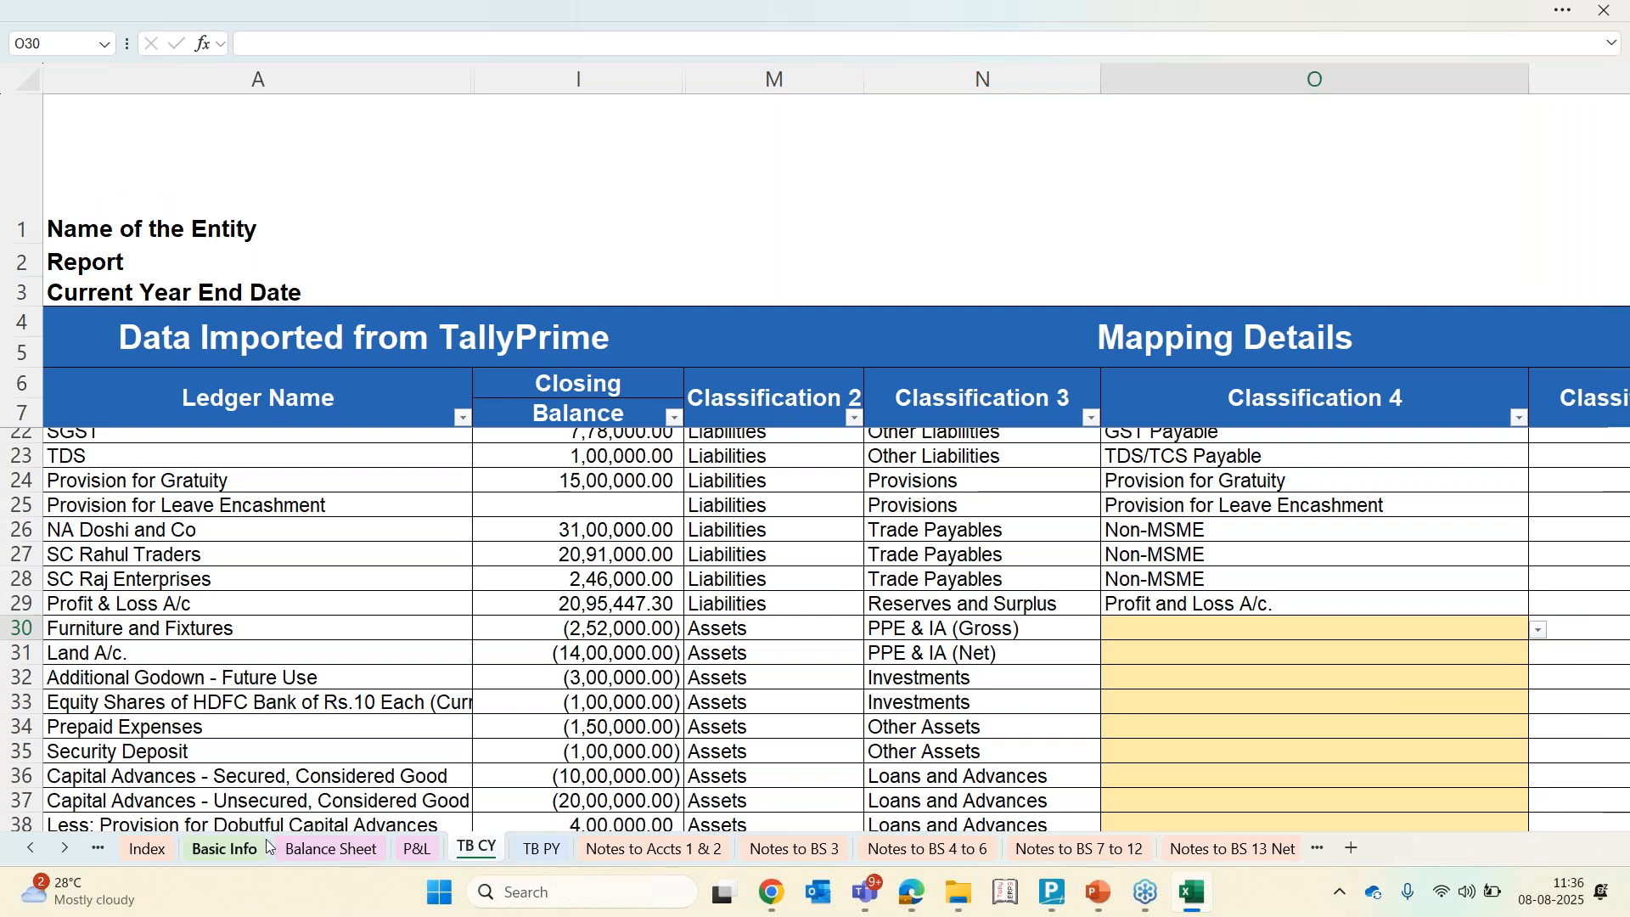
# Set the PPE and IA Block option on the Basic Info sheet back to Net Block
pyautogui.click(268, 848)
pyautogui.scroll(-1, 844, 705)
pyautogui.scroll(-5, 844, 705)
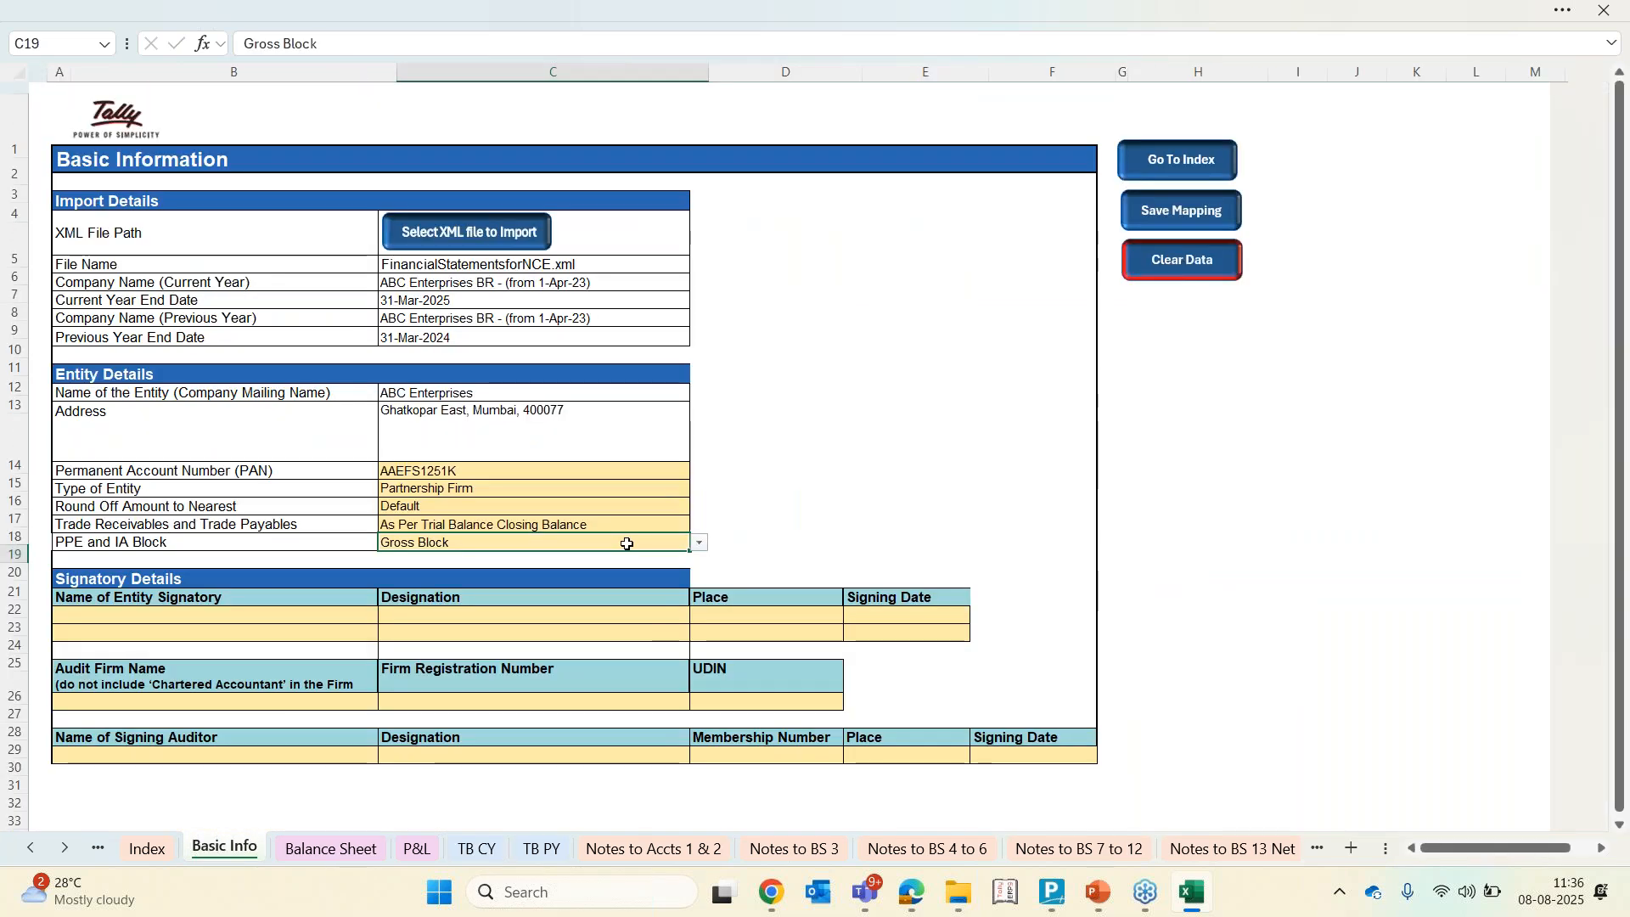
pyautogui.click(699, 543)
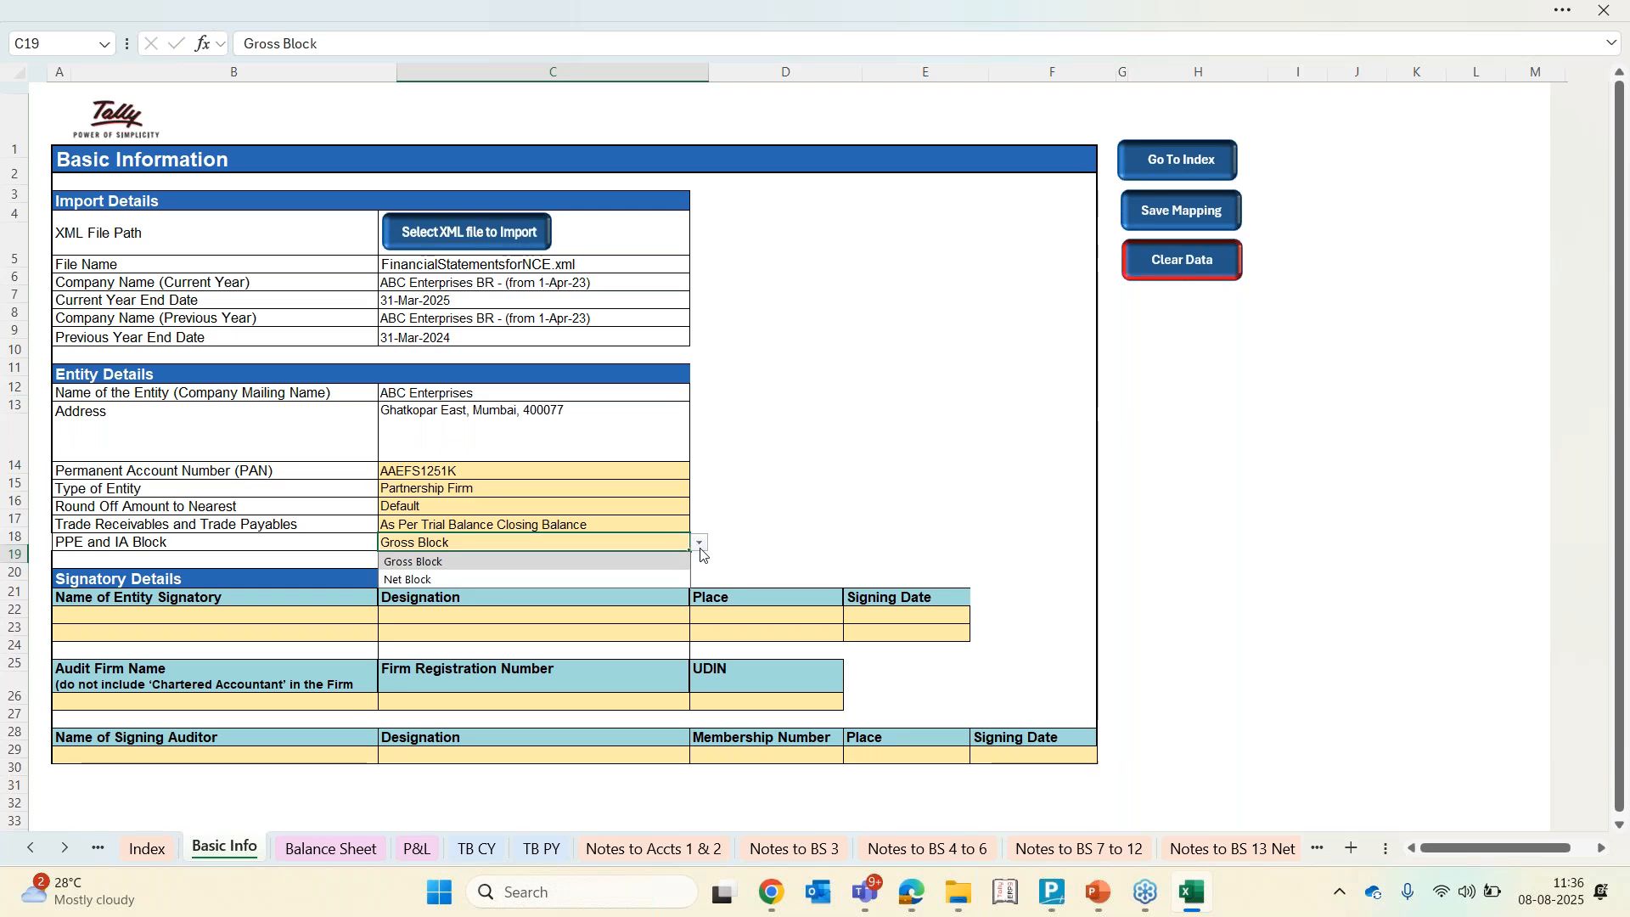
pyautogui.click(538, 582)
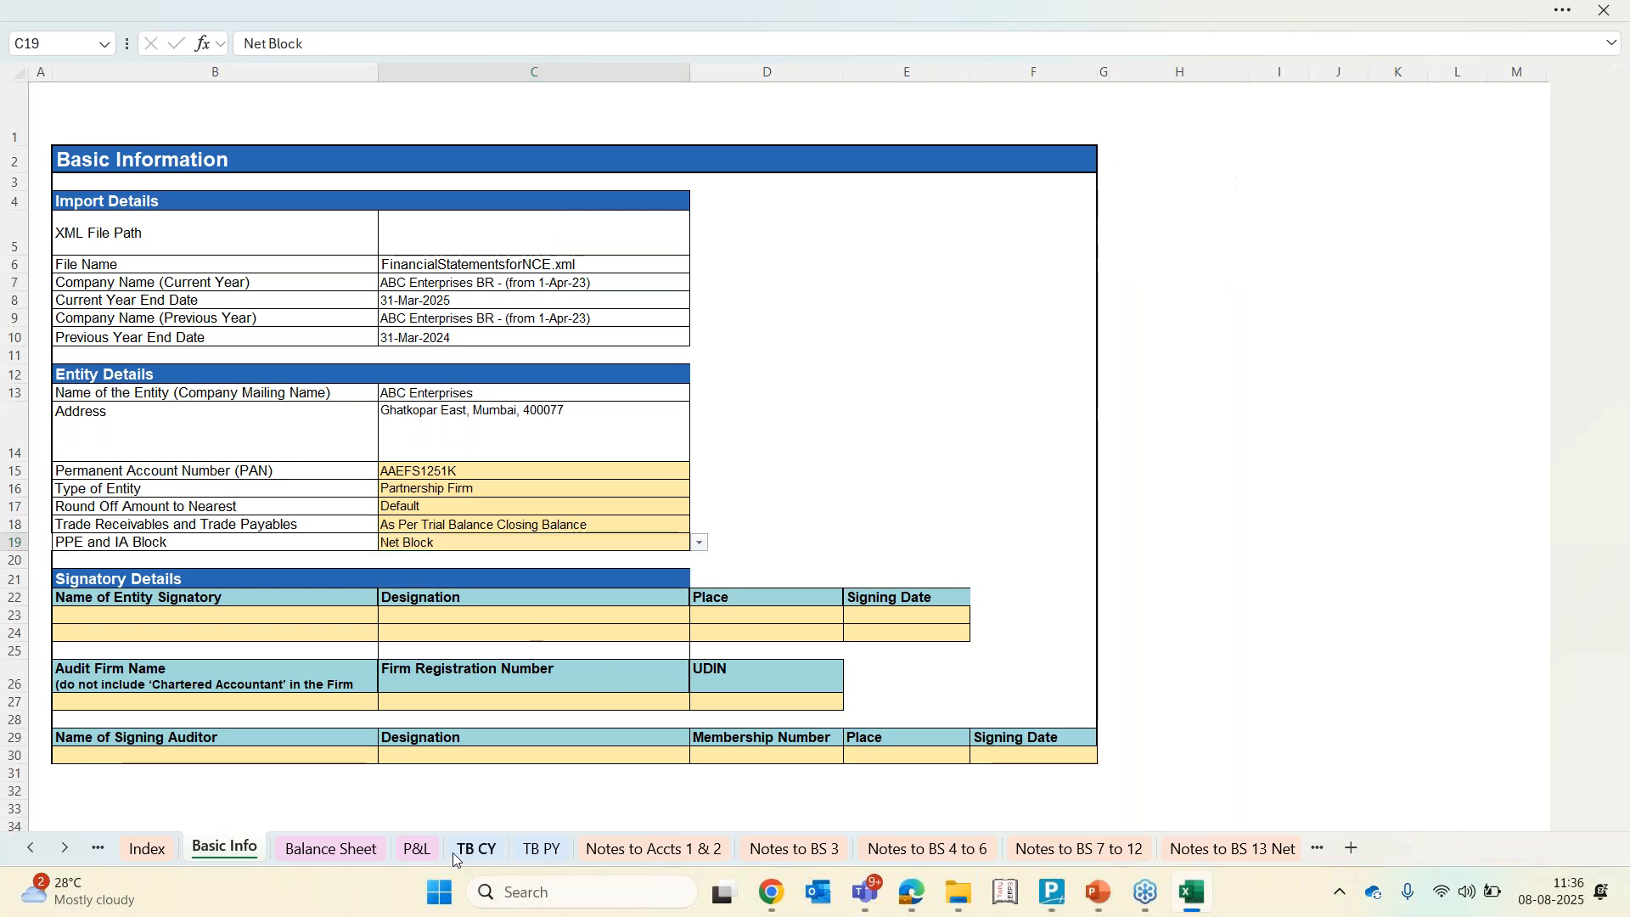
# Change Furniture and Fixtures' Classification 3 back to PPE & IA (Net) and open its Classification 4 options
pyautogui.click(462, 851)
pyautogui.scroll(3, 702, 562)
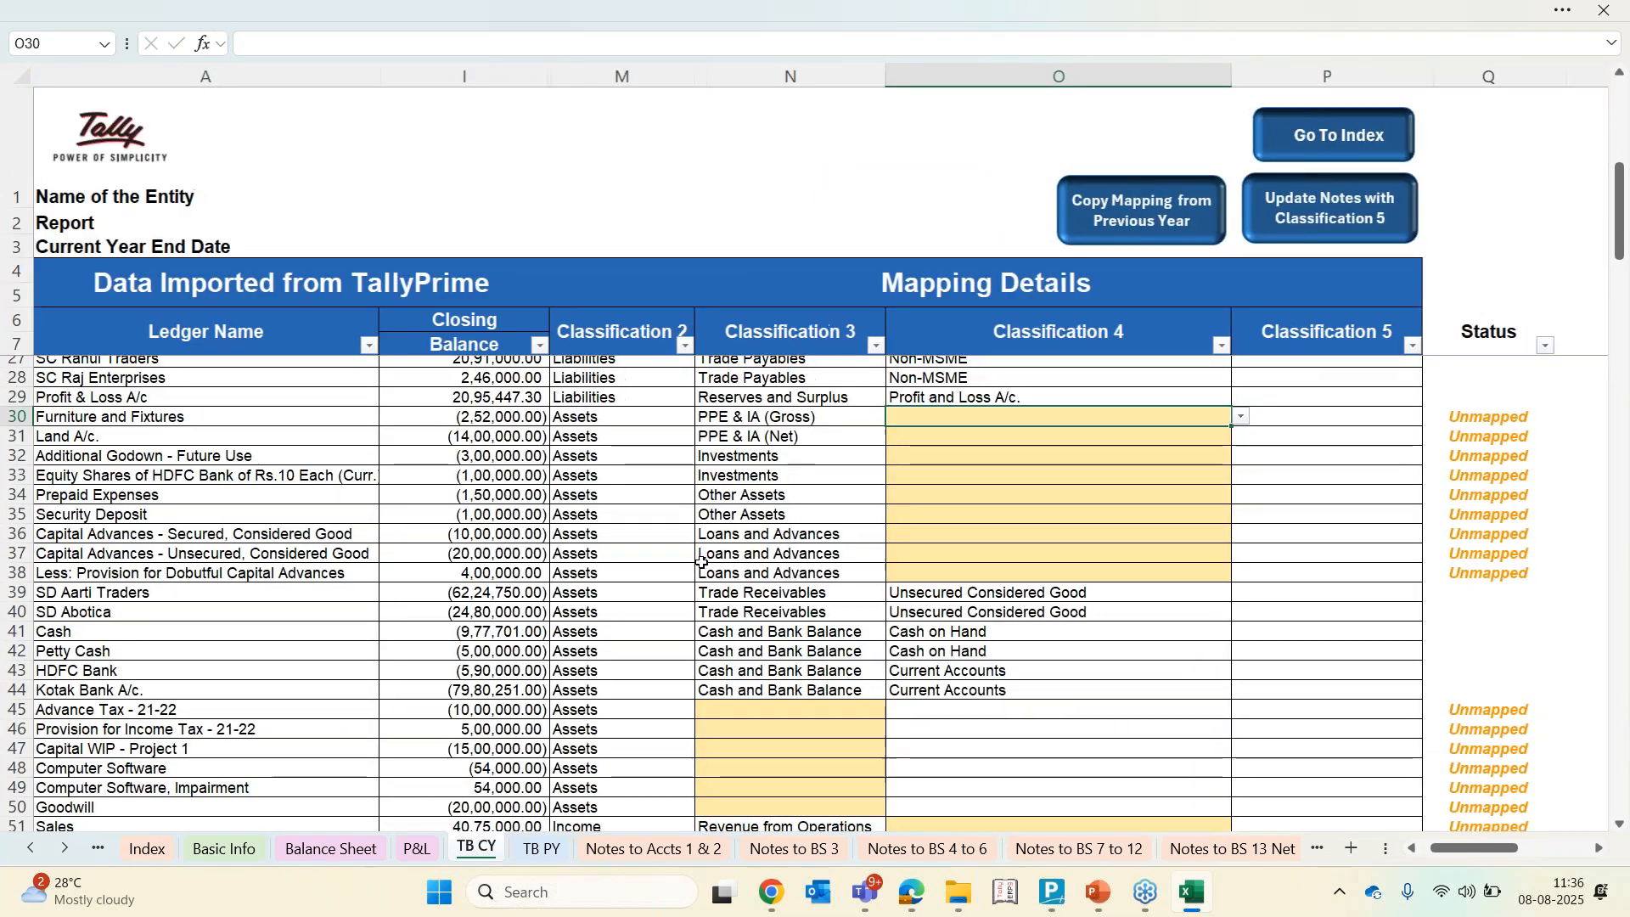
pyautogui.click(887, 420)
pyautogui.click(894, 419)
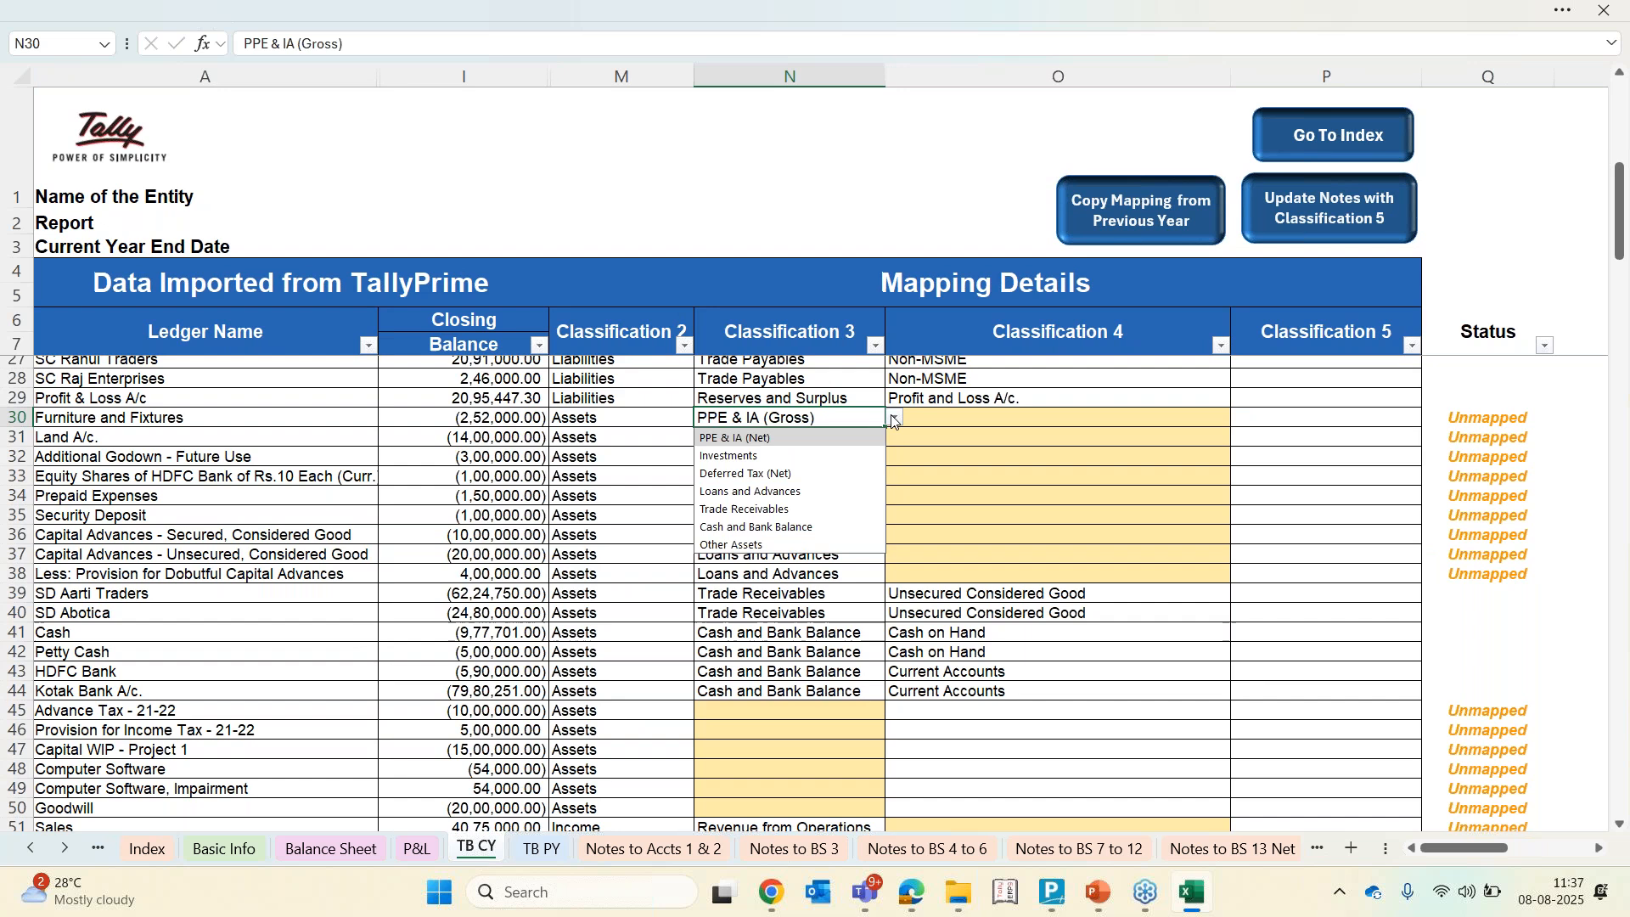
pyautogui.click(836, 447)
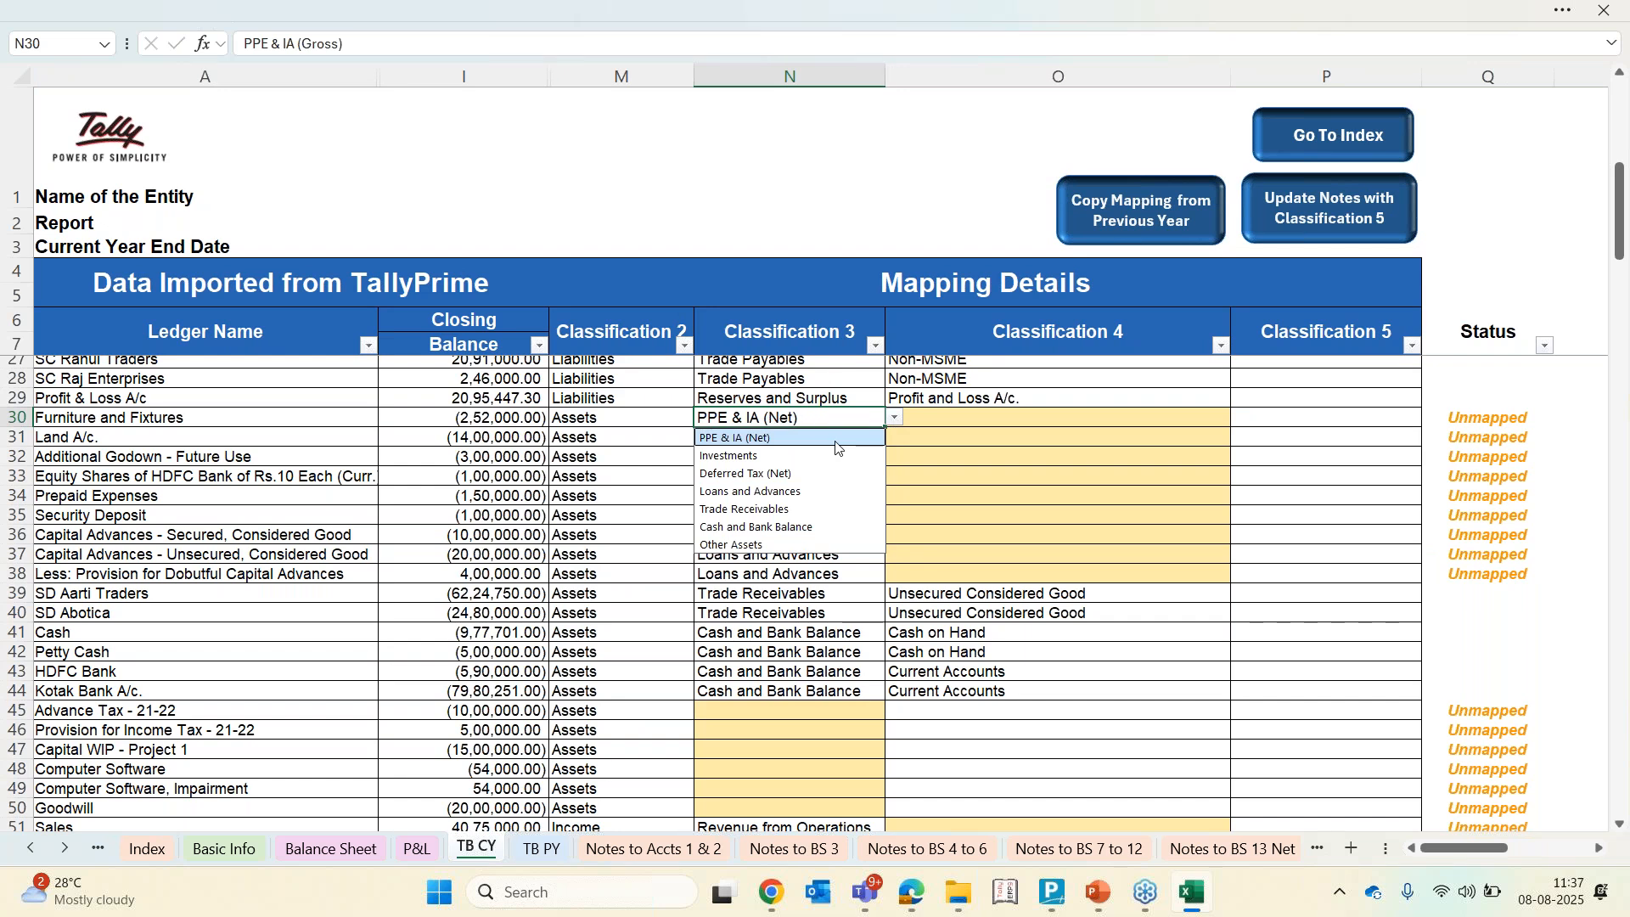
pyautogui.click(978, 419)
pyautogui.click(1240, 418)
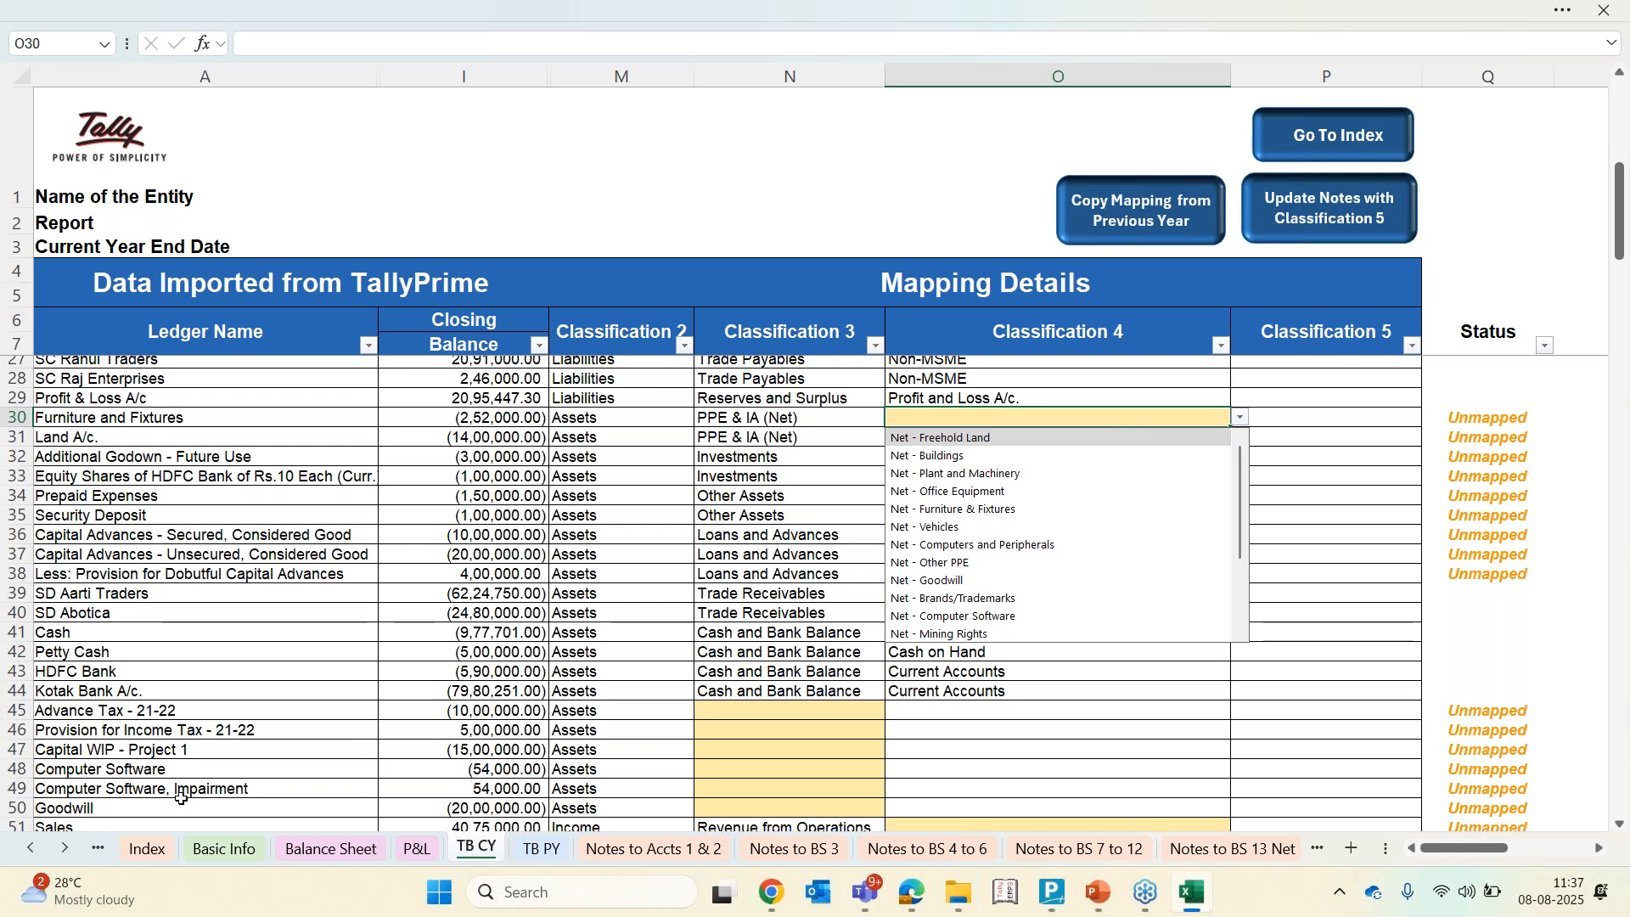
# Read the ReadMe sheet's instructions for the Basic Info fields, including the PPE and IA block option
pyautogui.click(30, 850)
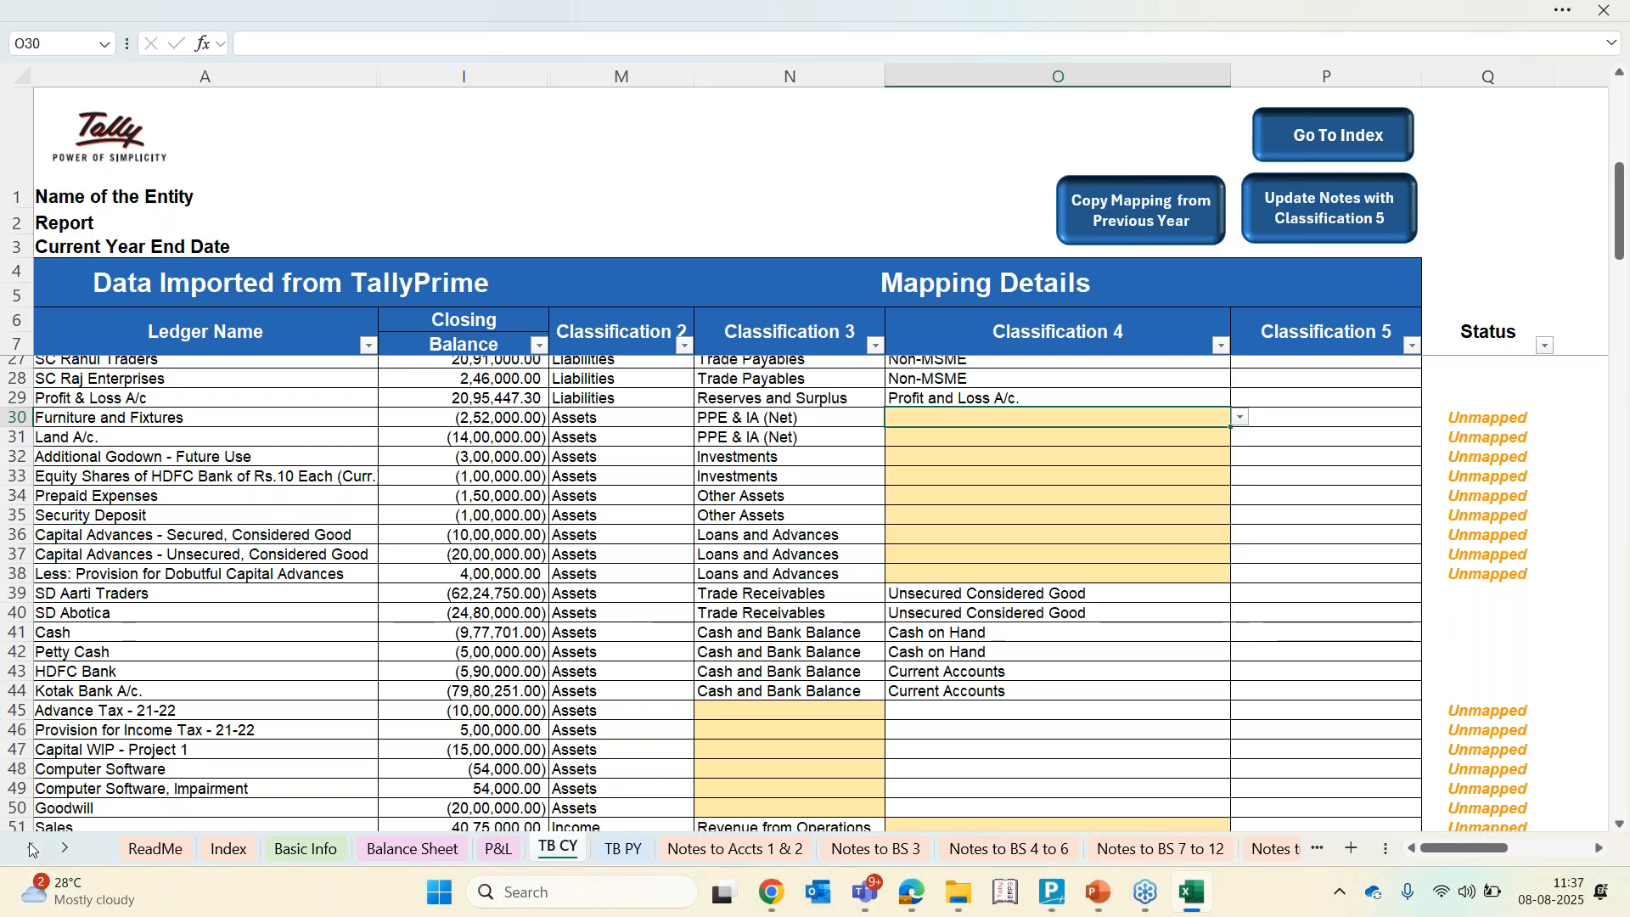
pyautogui.click(157, 849)
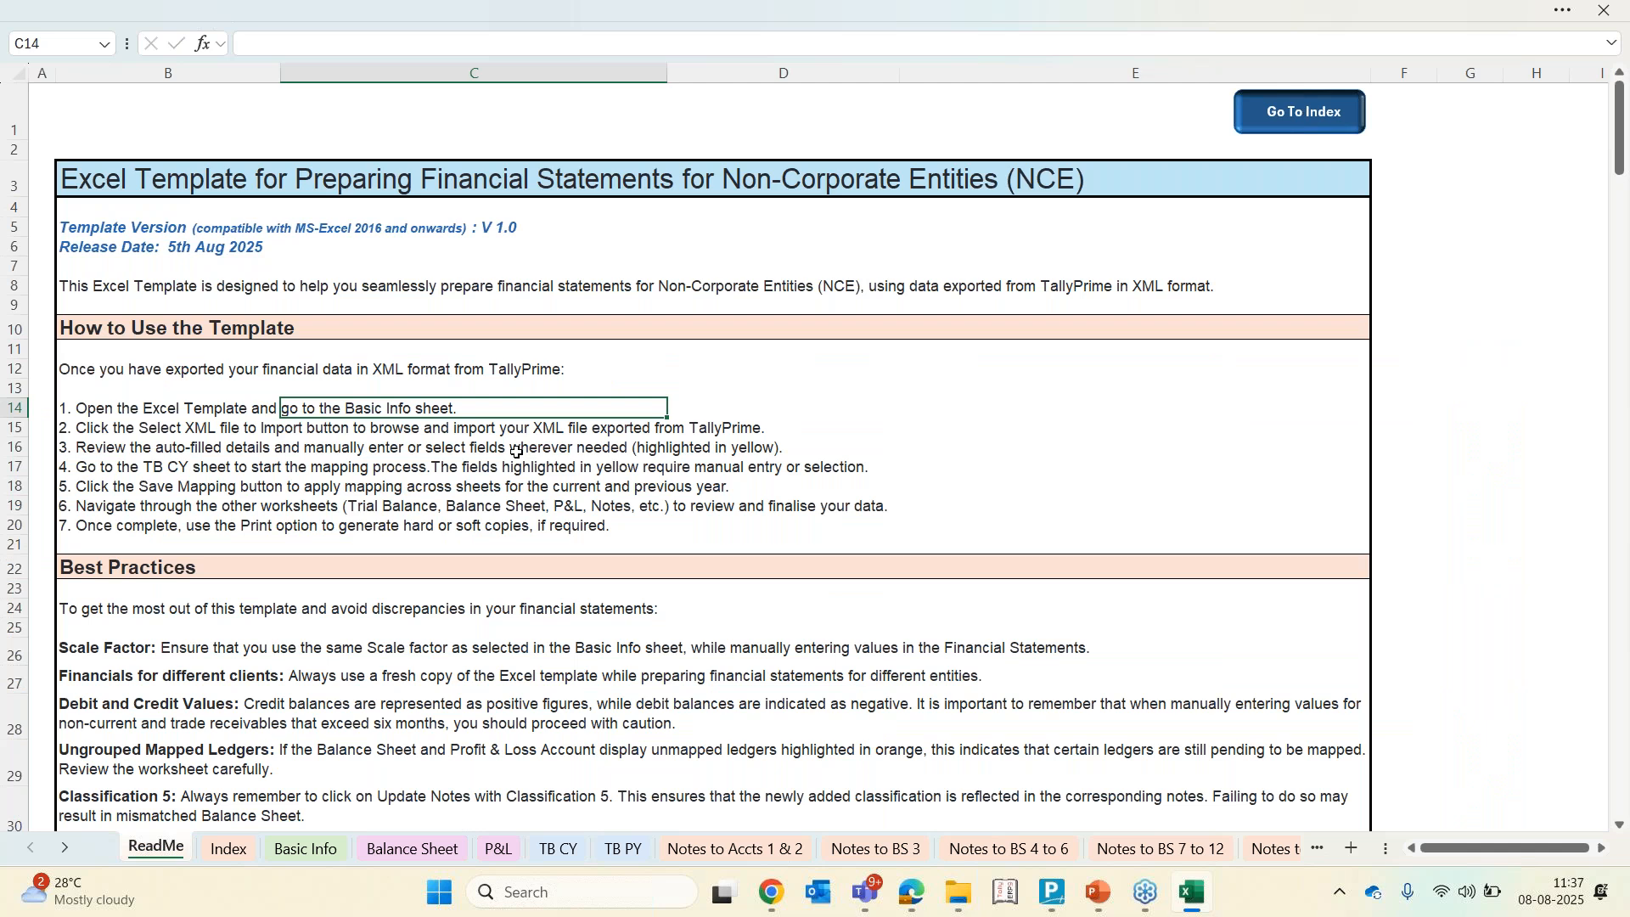
pyautogui.scroll(-10, 516, 452)
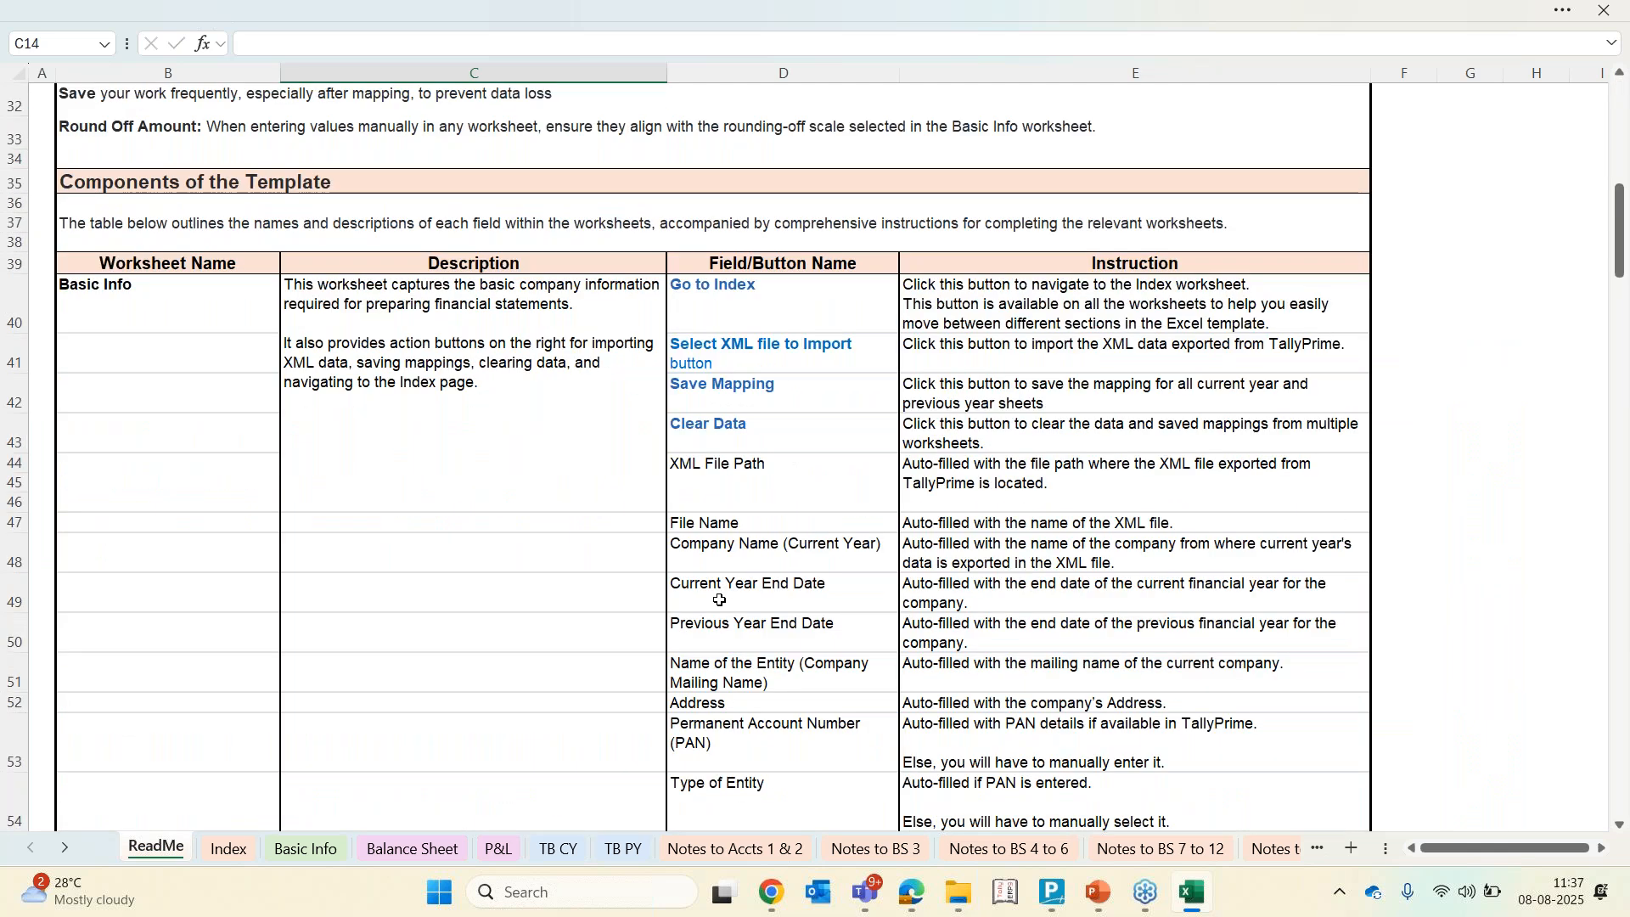
pyautogui.scroll(-3, 719, 600)
pyautogui.scroll(-3, 719, 601)
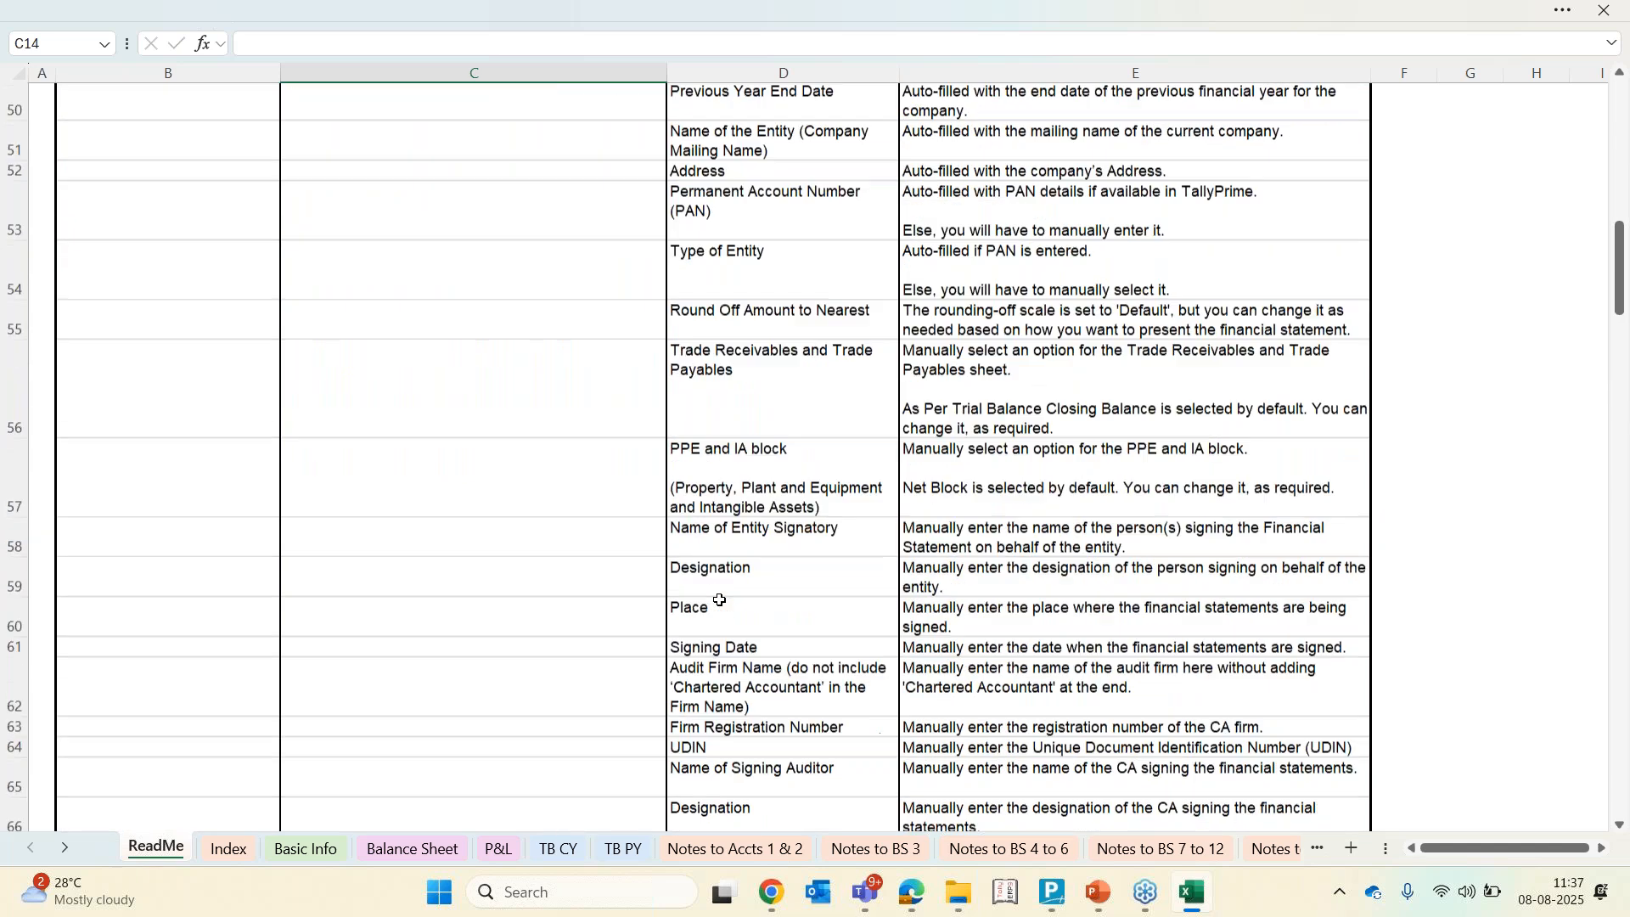
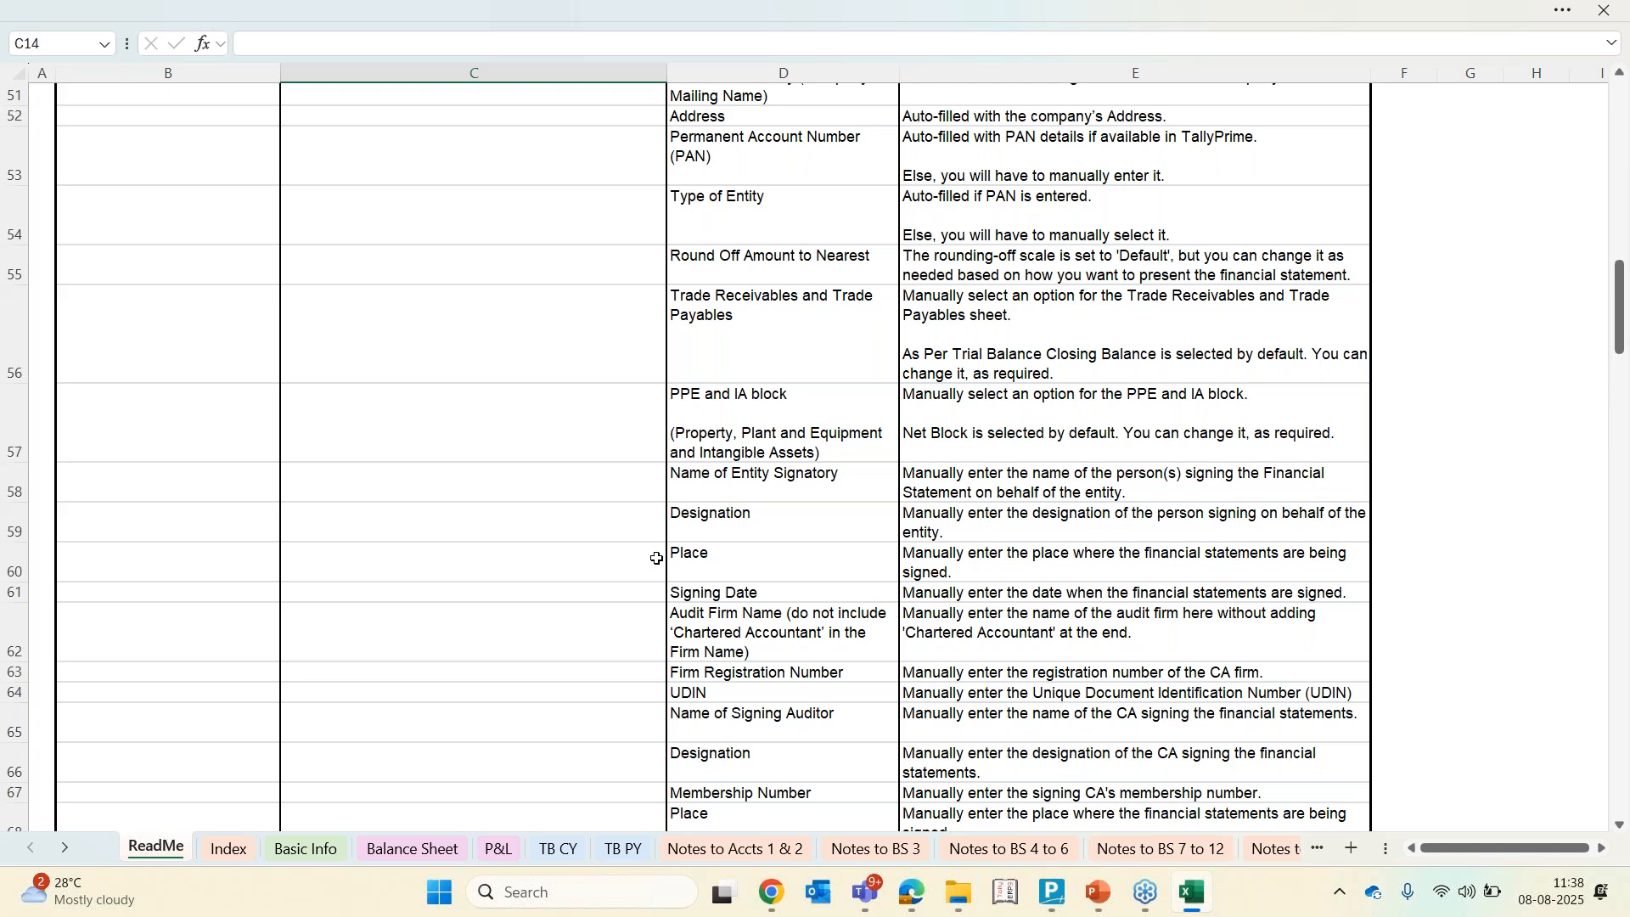
pyautogui.scroll(6, 718, 427)
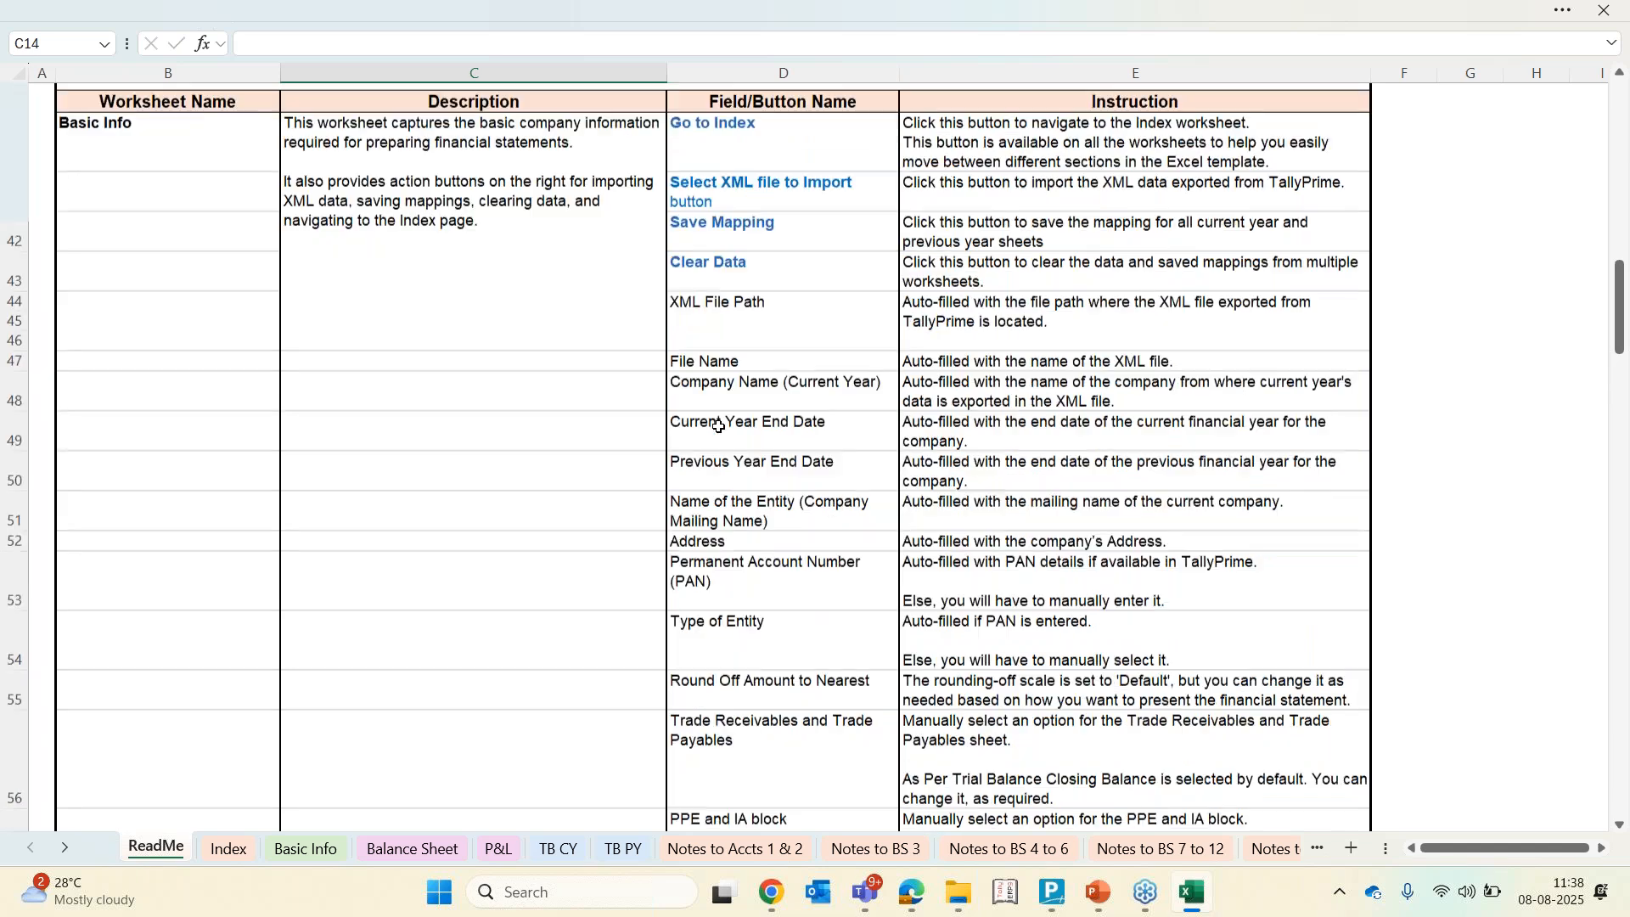
pyautogui.hotkey('alt', 'Tab')
pyautogui.hotkey('alt', 'Tab')
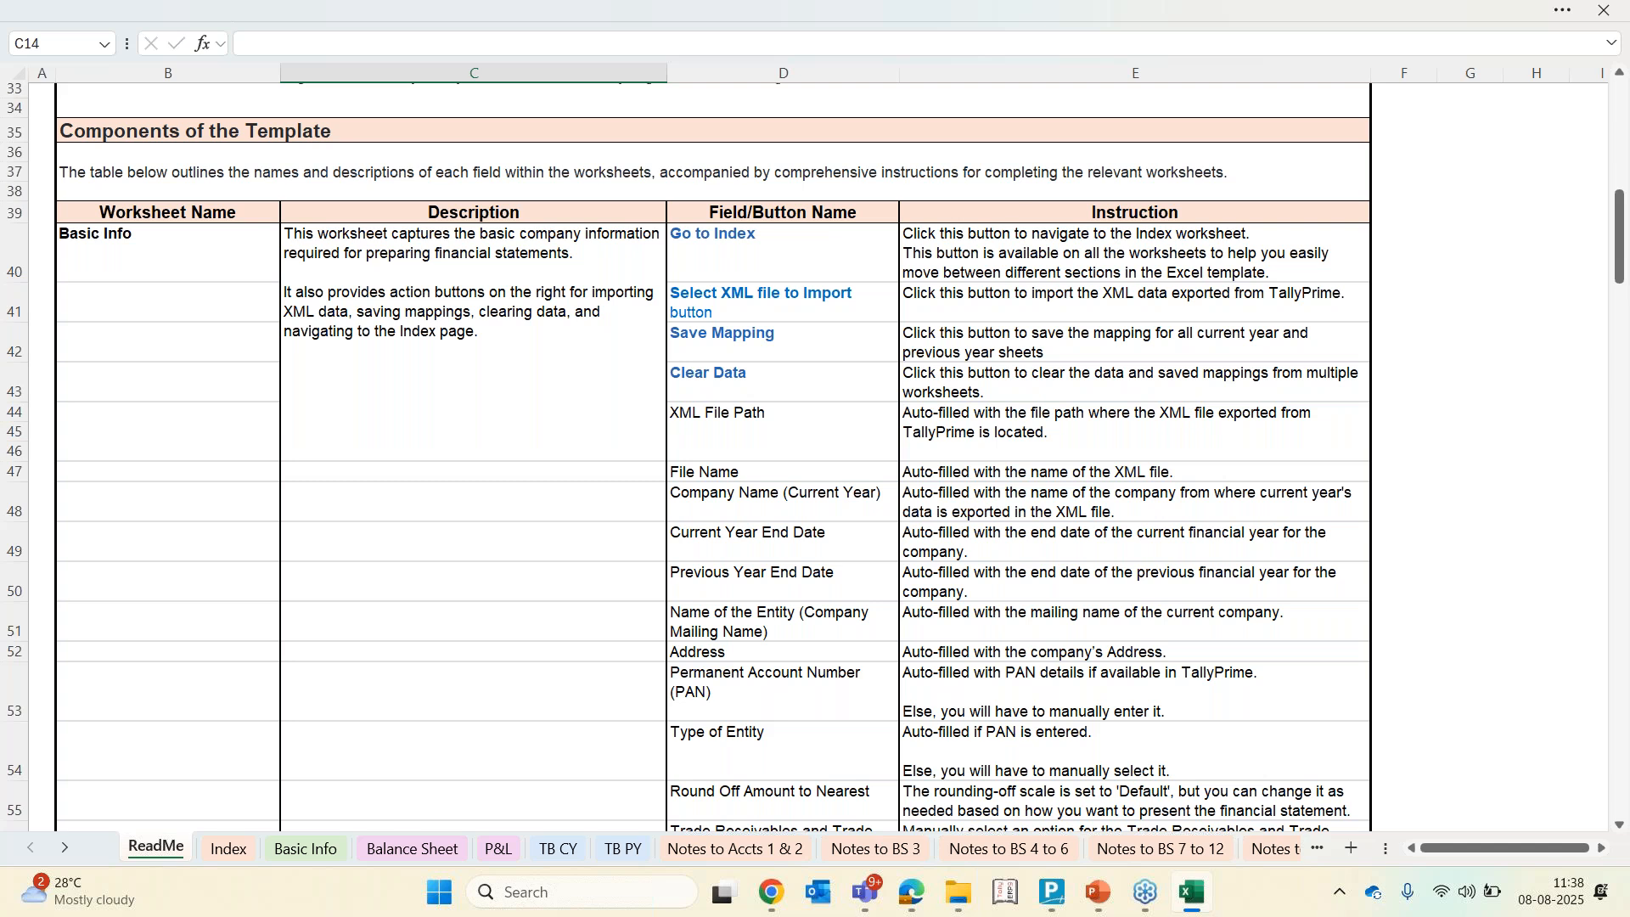
# On the TB CY sheet, set Classification 4 of Furniture and Fixtures to Net - Furniture & Fixtures and Land A/c to Net - Freehold Land
pyautogui.click(553, 854)
pyautogui.click(991, 446)
pyautogui.press('Up')
pyautogui.hotkey('alt', 'Down')
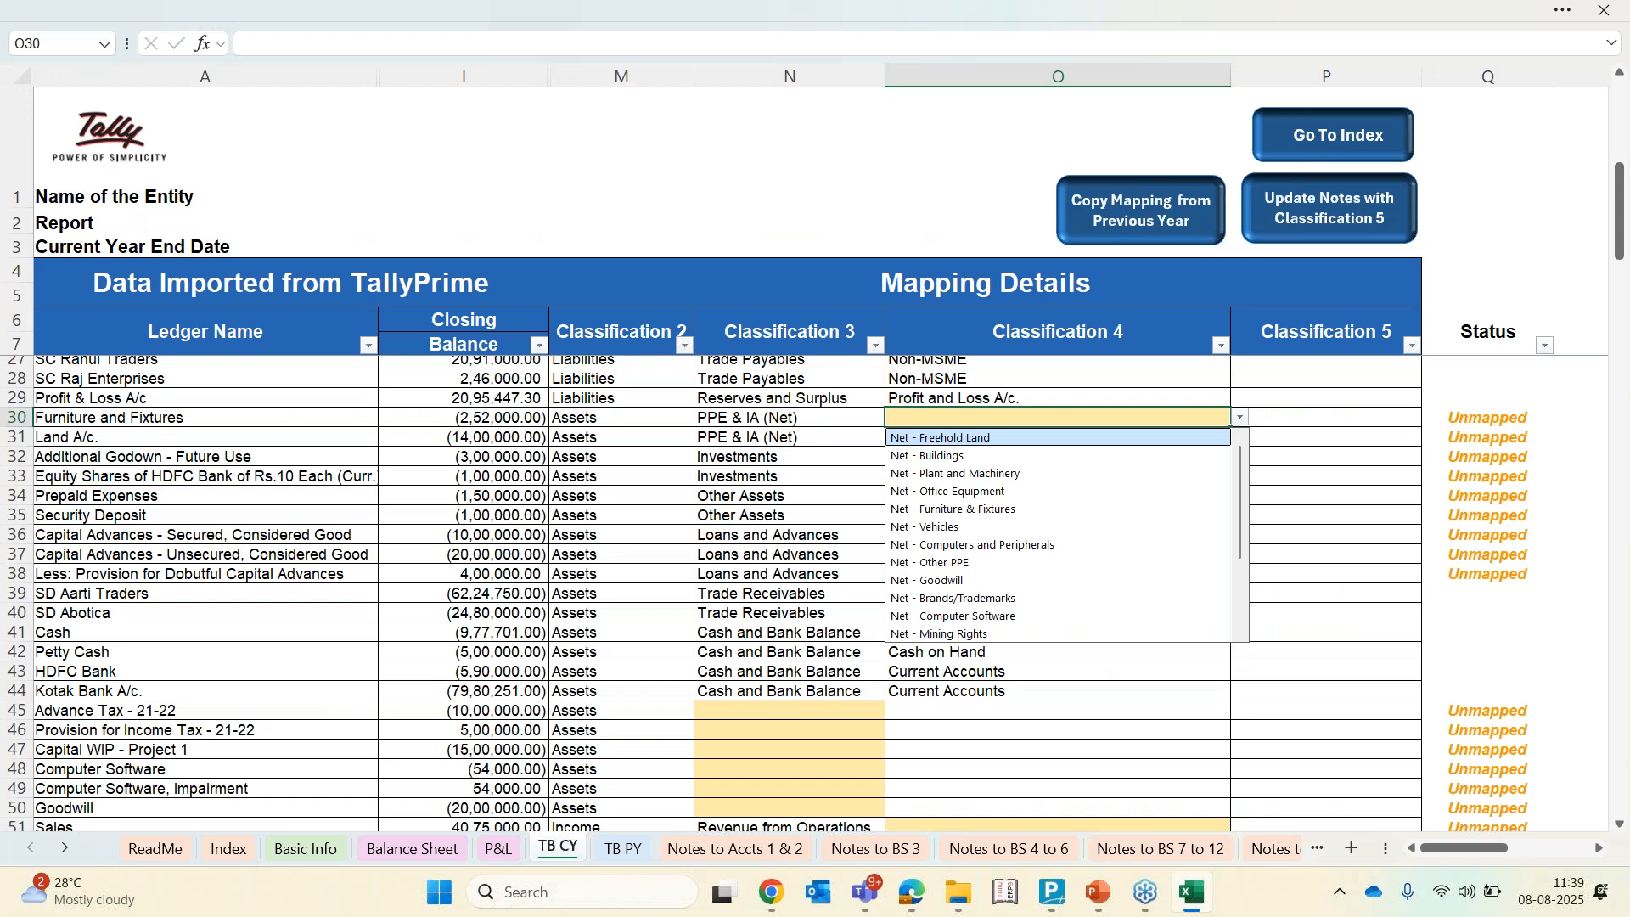
pyautogui.press('Escape')
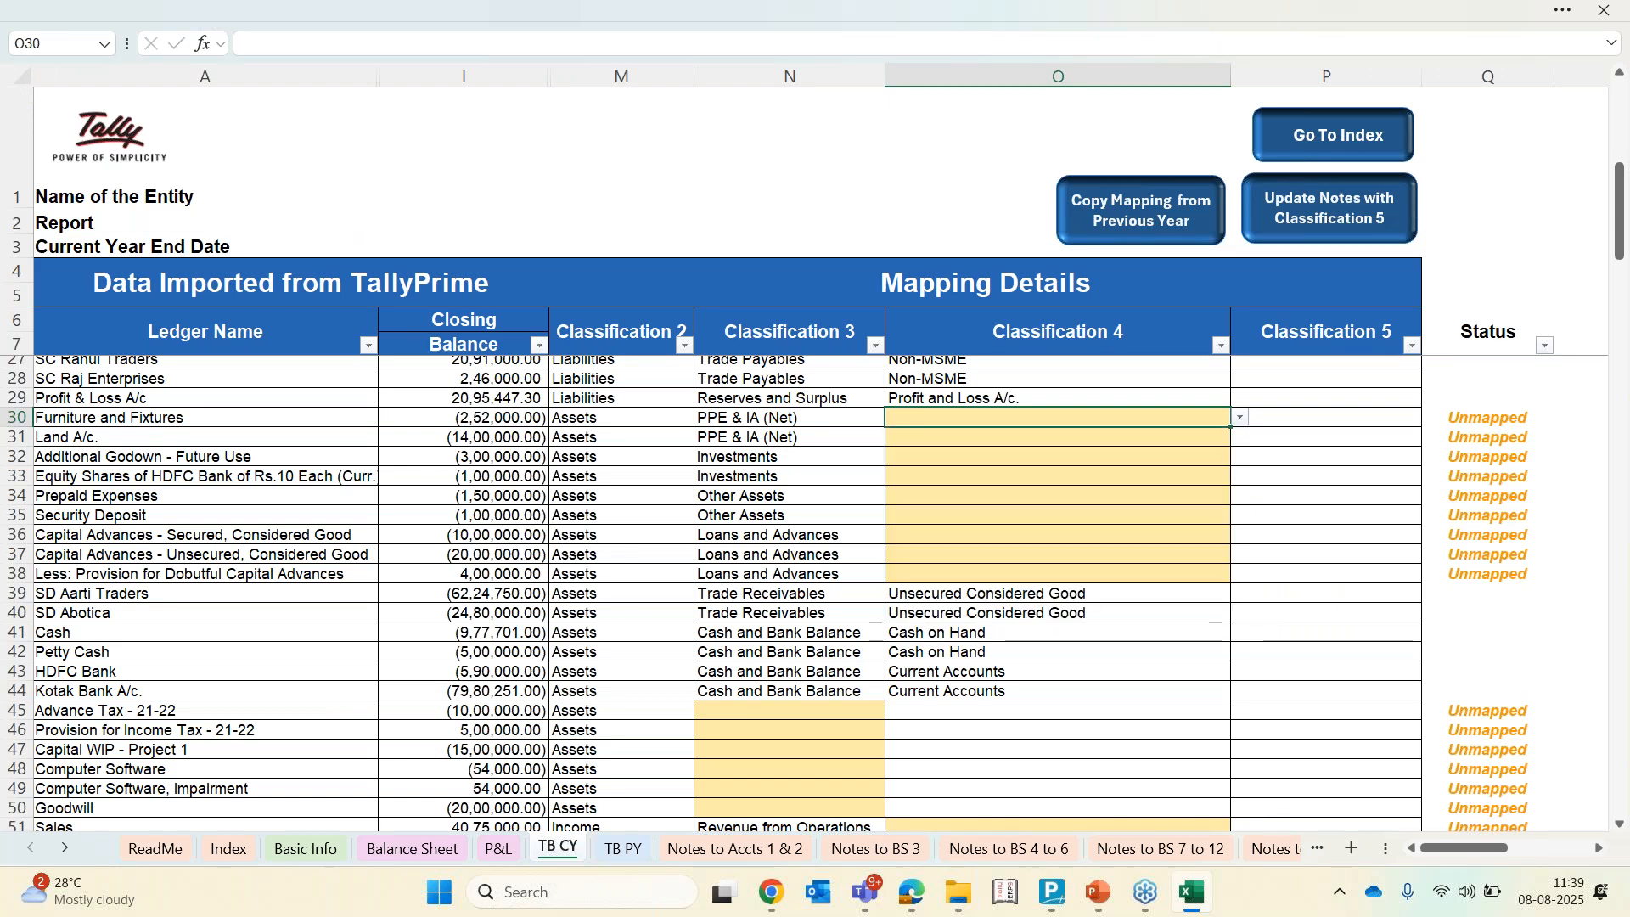
pyautogui.hotkey('alt', 'Down')
pyautogui.press('Return')
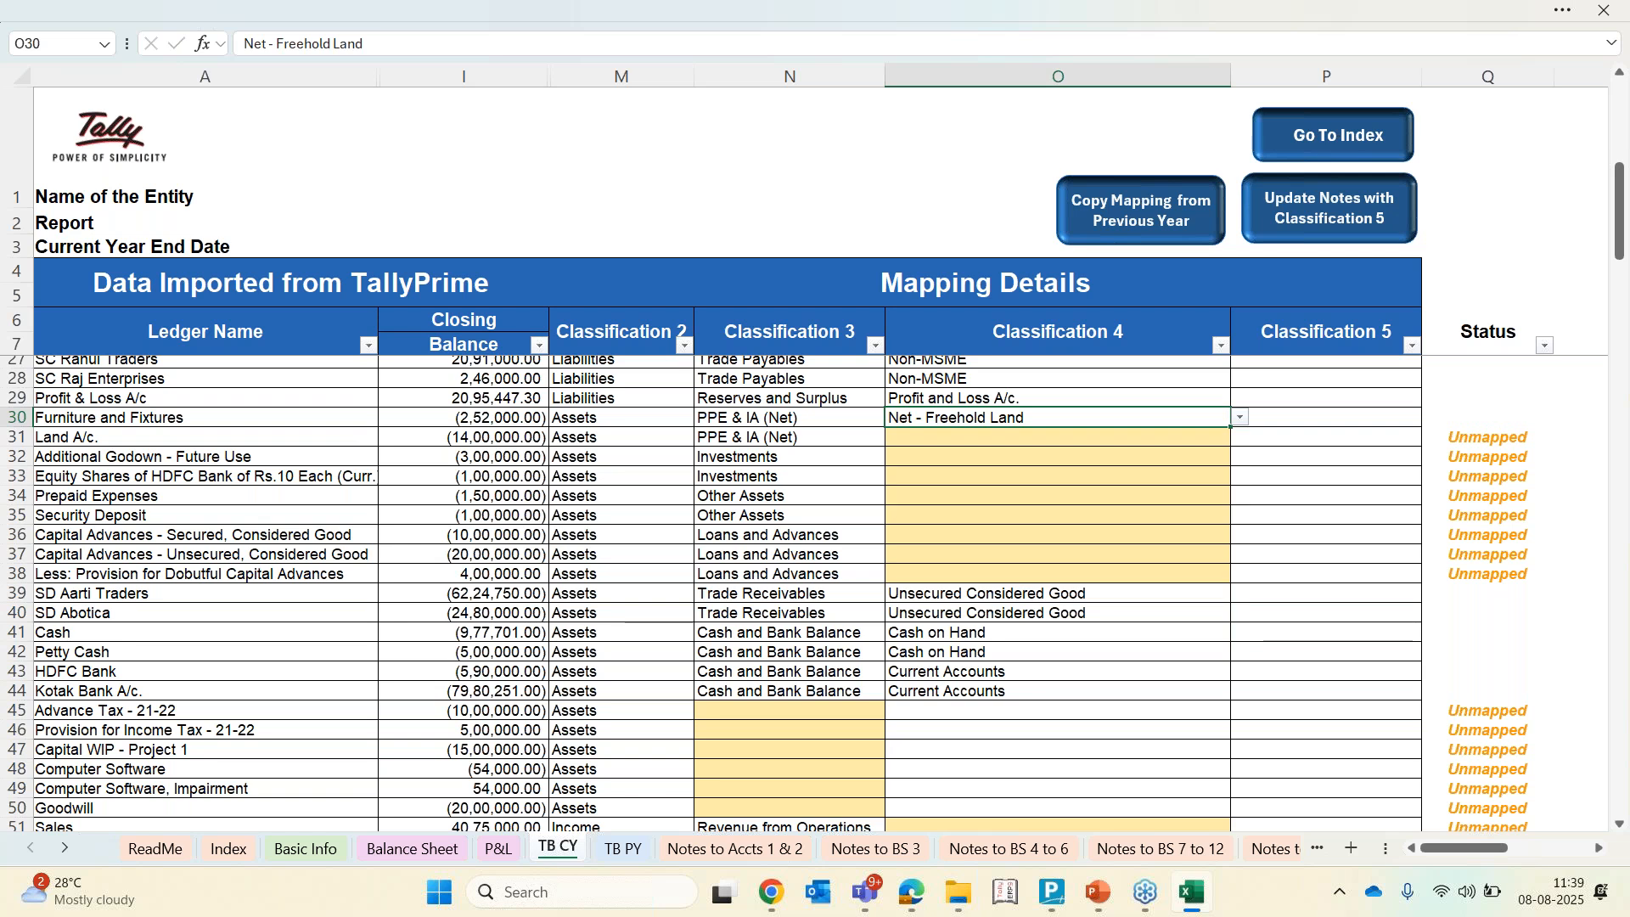
pyautogui.write('fu')
pyautogui.press('Return')
pyautogui.write('net')
pyautogui.press('Return')
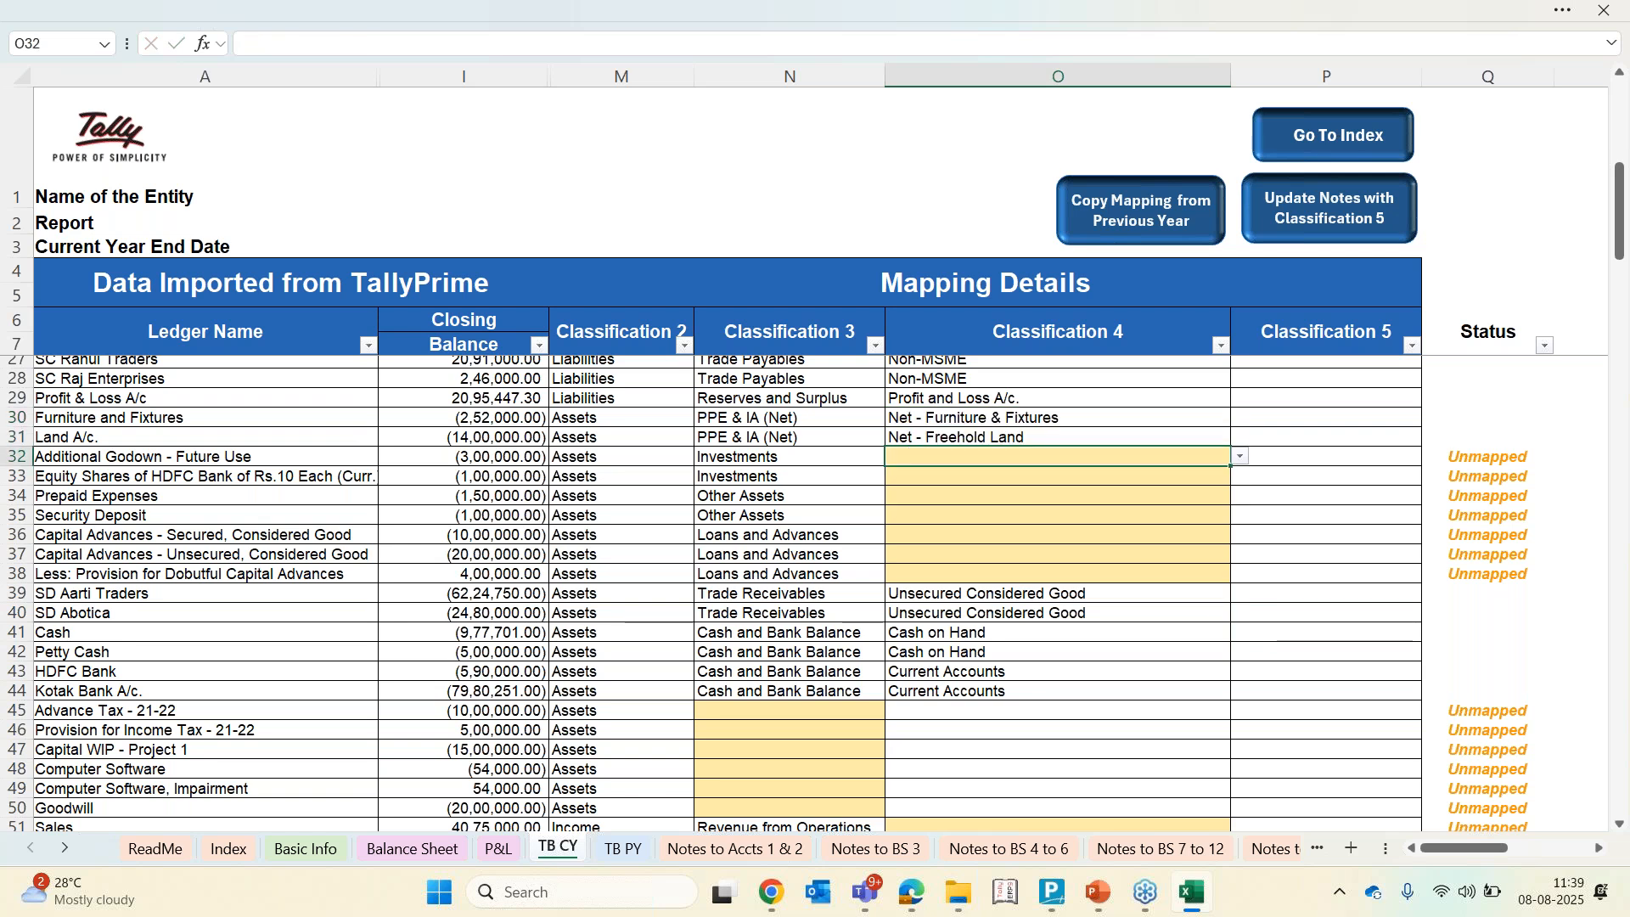
# Set Classification 4 of Additional Godown to Unquoted Investments Property and of the HDFC Bank equity shares to Quoted Investments in Equity Instruments
pyautogui.write('pro')
pyautogui.press('Down')
pyautogui.press('Down')
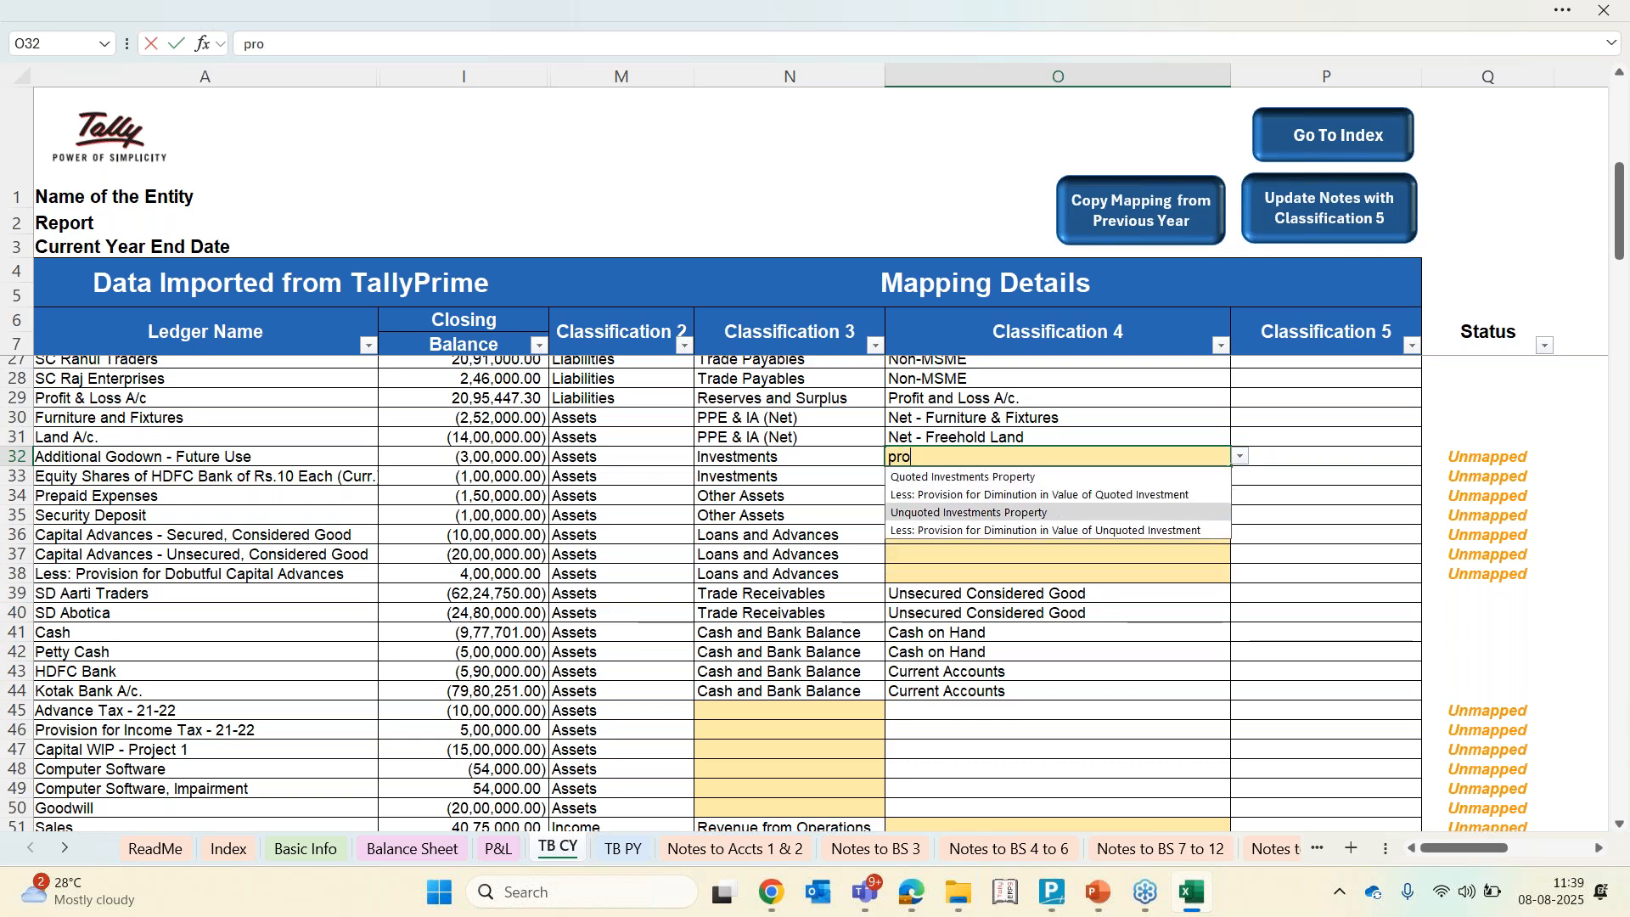
pyautogui.press('Return')
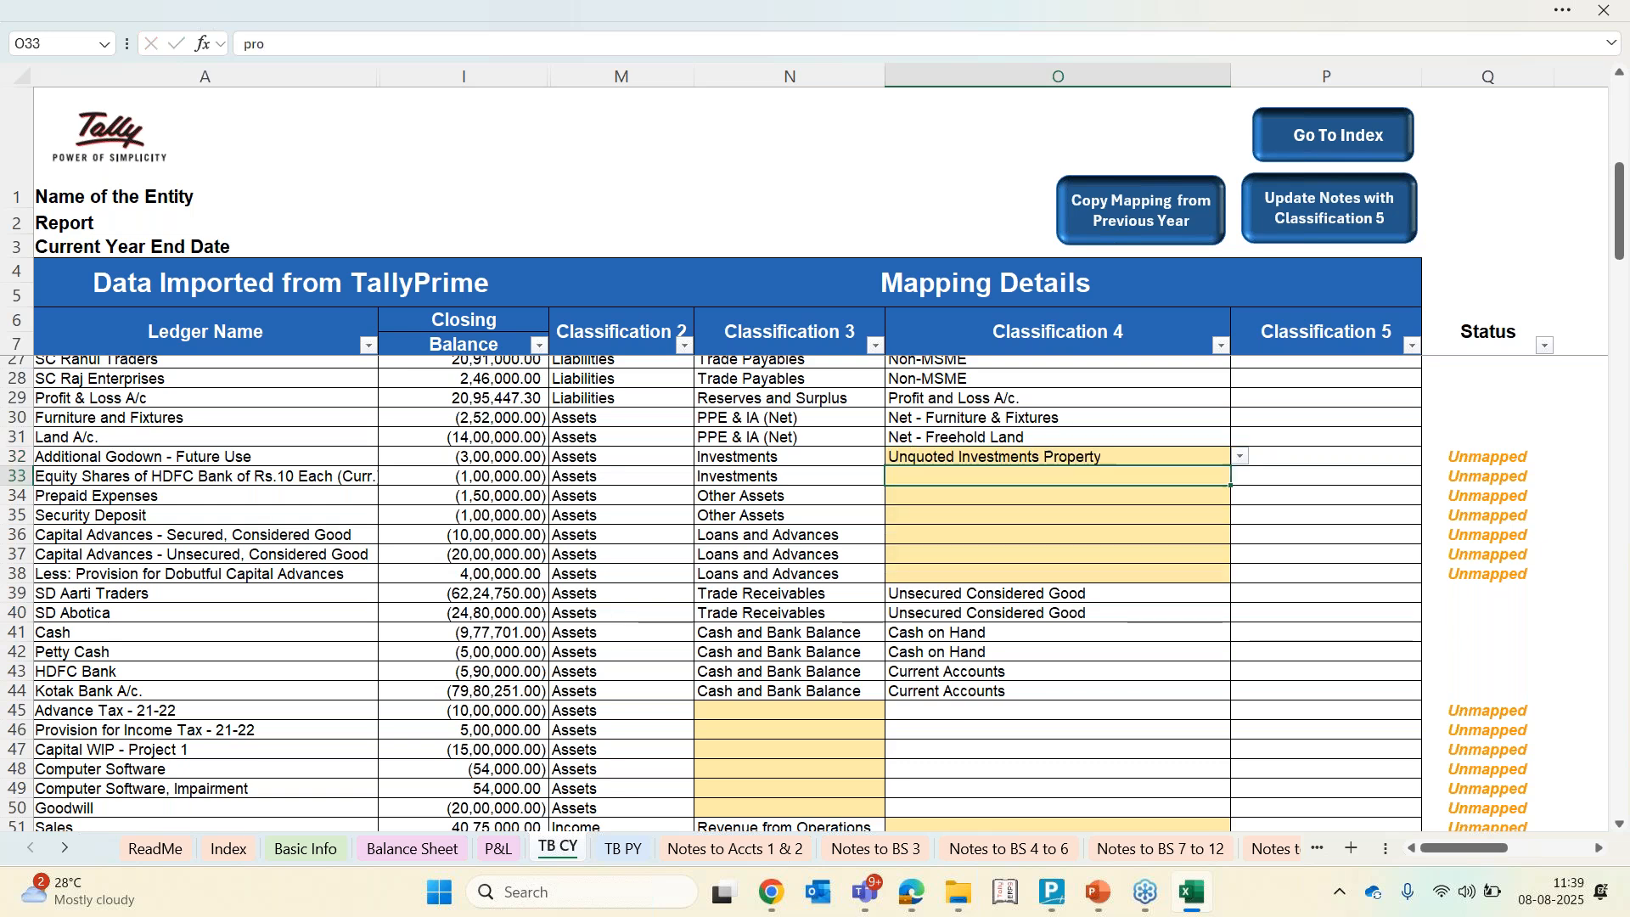
pyautogui.write('eq')
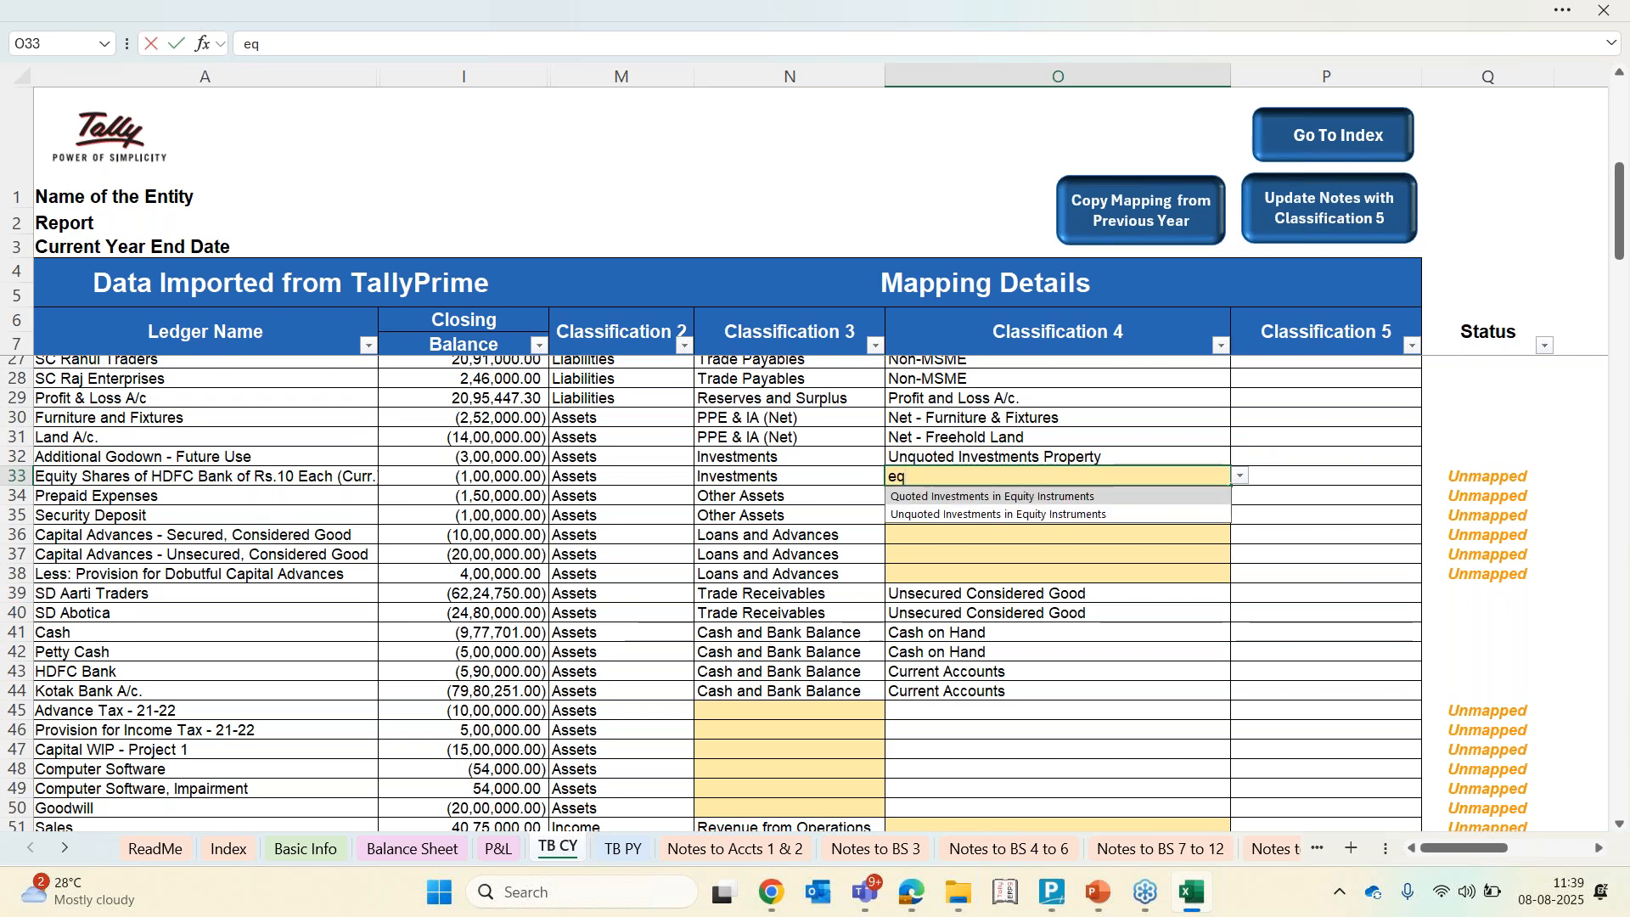
pyautogui.press('Return')
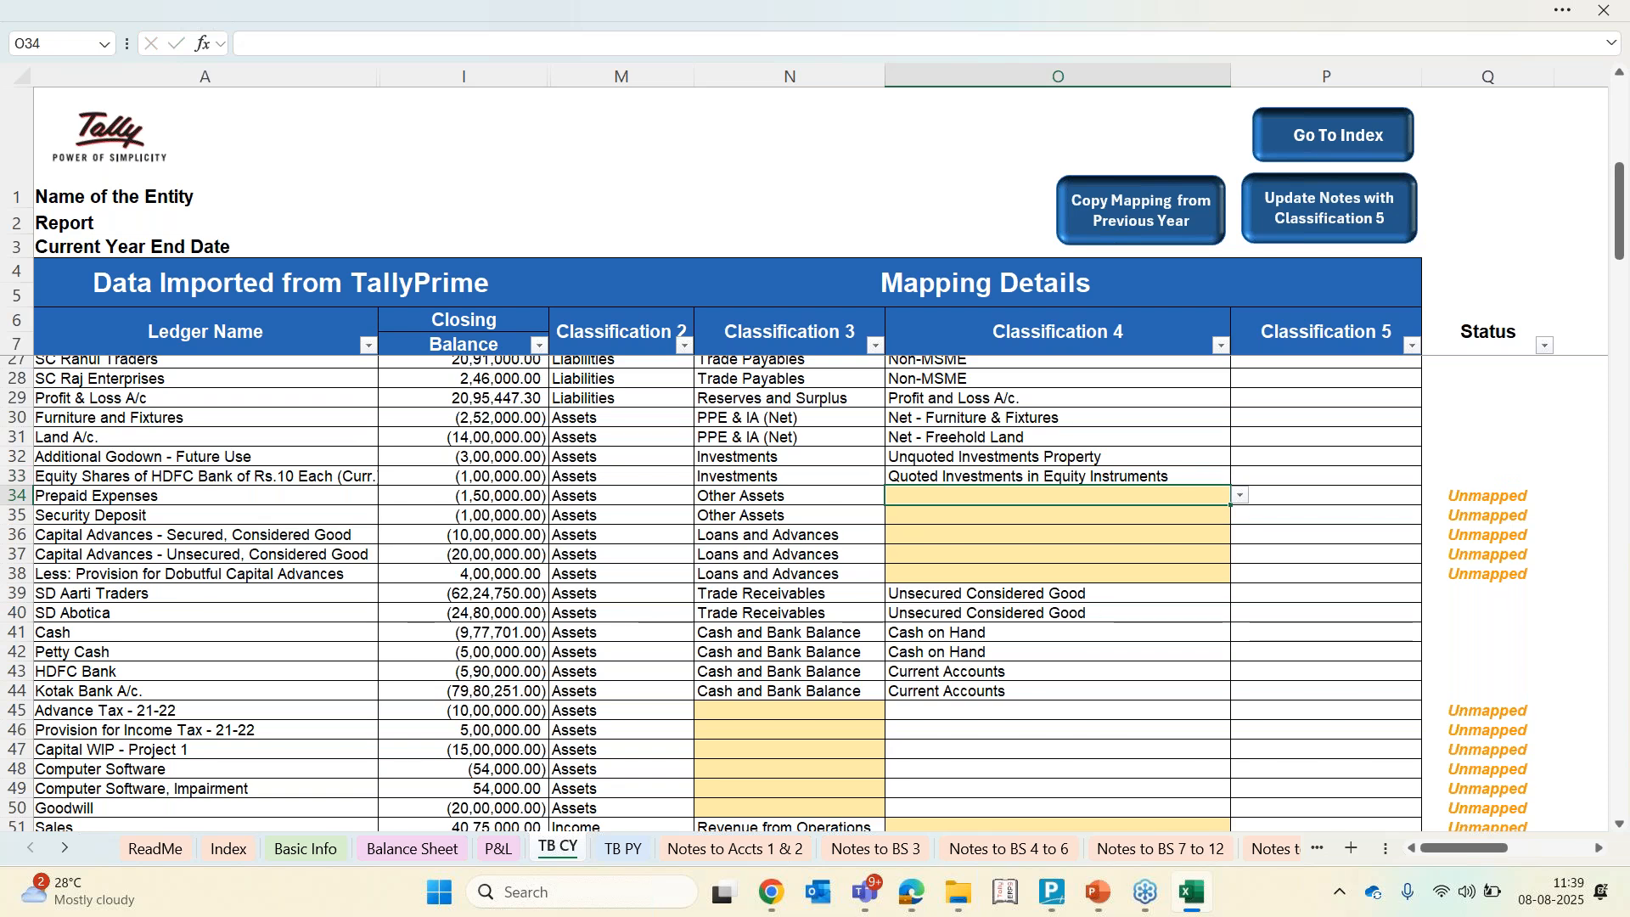
# Set Classification 4 of Prepaid Expenses to Prepaid Expenses and of Security Deposit to Security Deposits
pyautogui.write('pr')
pyautogui.press('Return')
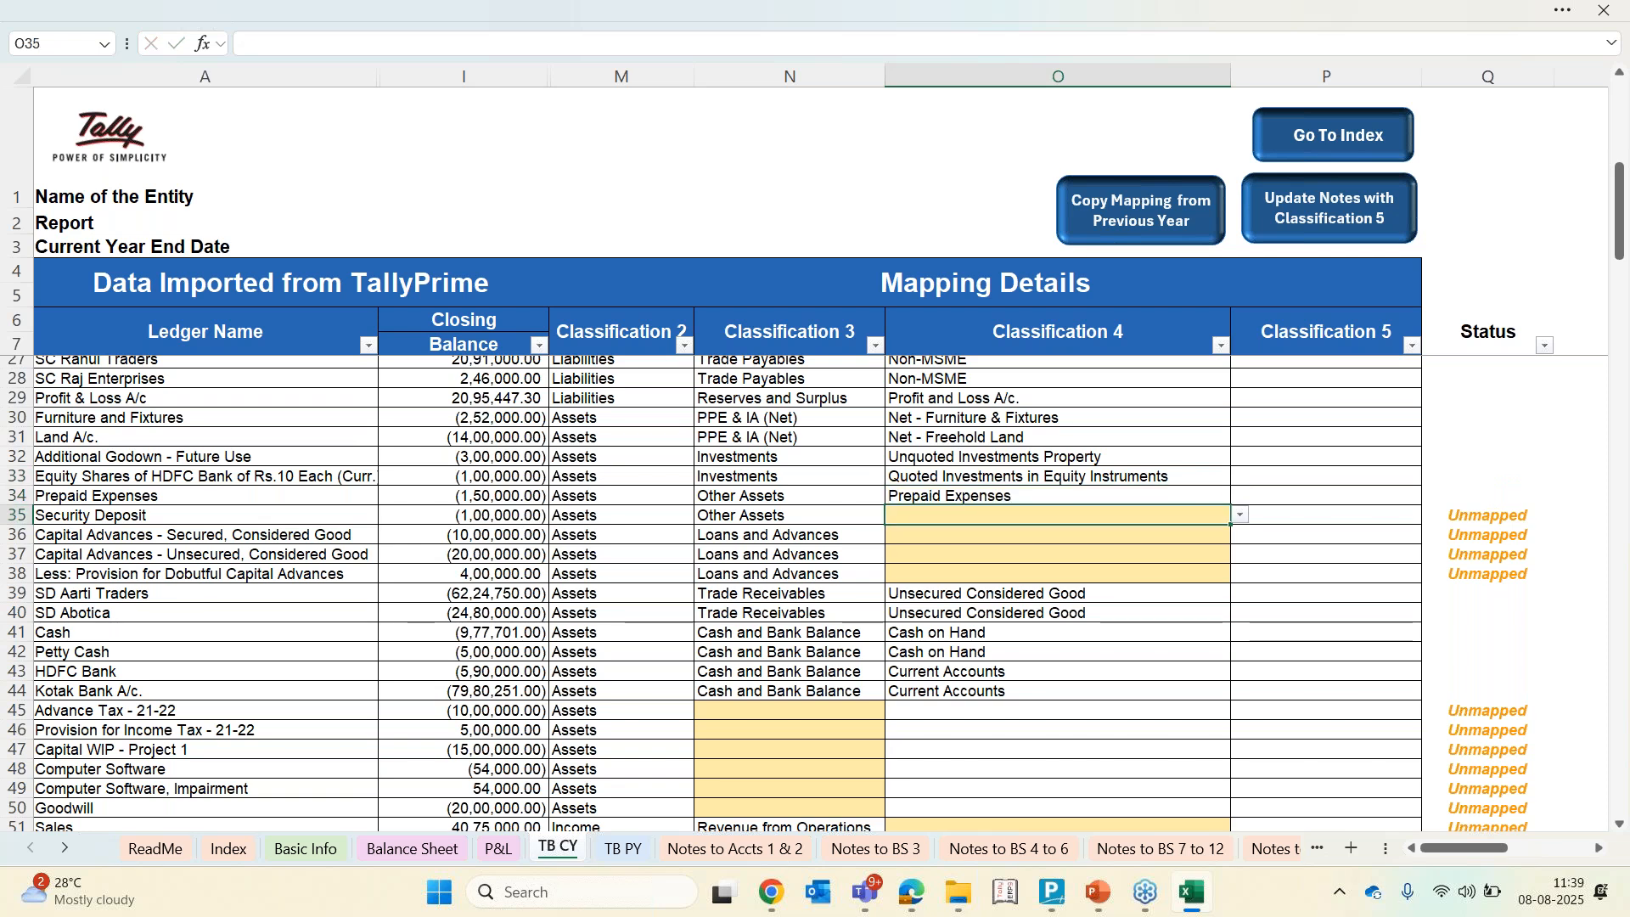
pyautogui.press('Left')
pyautogui.press('Left')
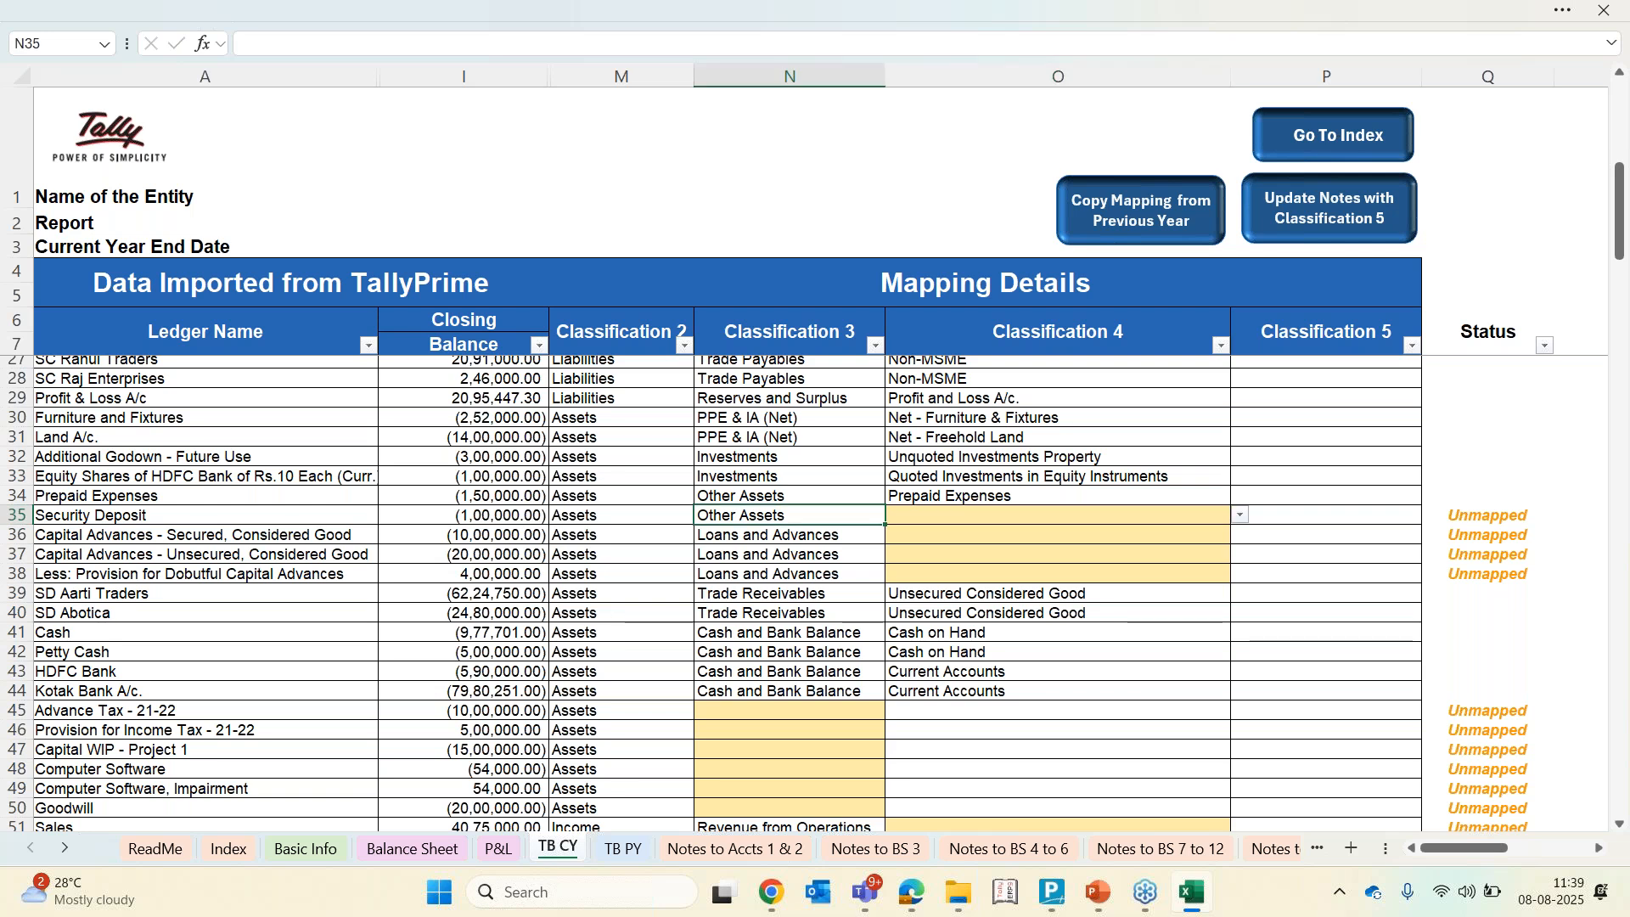
pyautogui.press('Left')
pyautogui.press('Right')
pyautogui.press('Right')
pyautogui.press('Right')
pyautogui.press('Right')
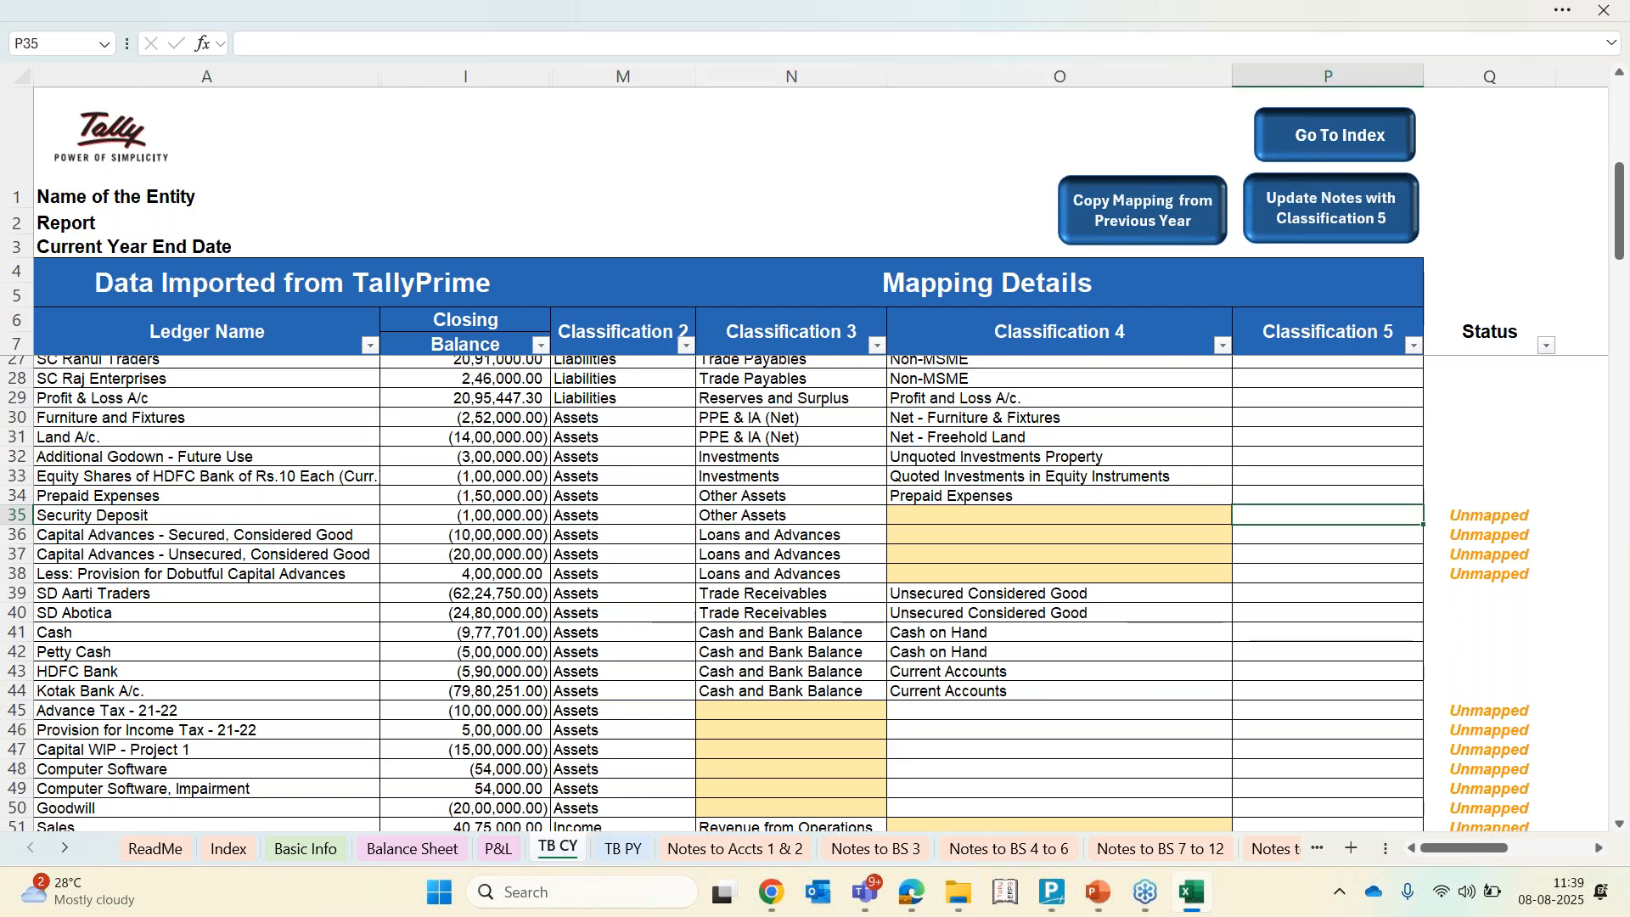
pyautogui.press('Left')
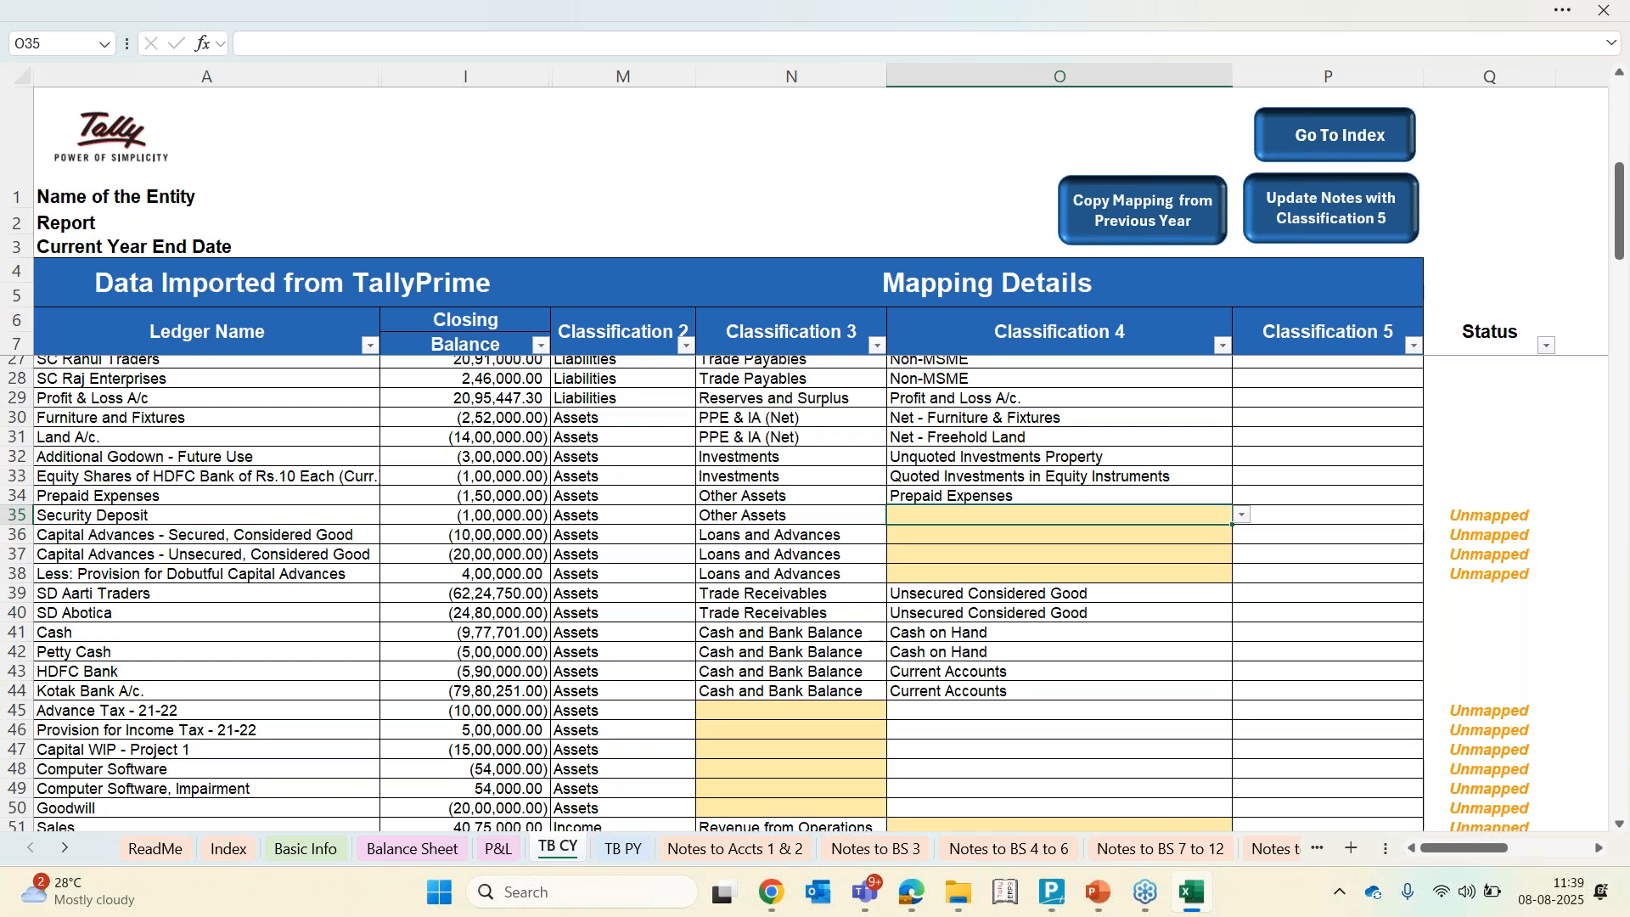
pyautogui.write('sec')
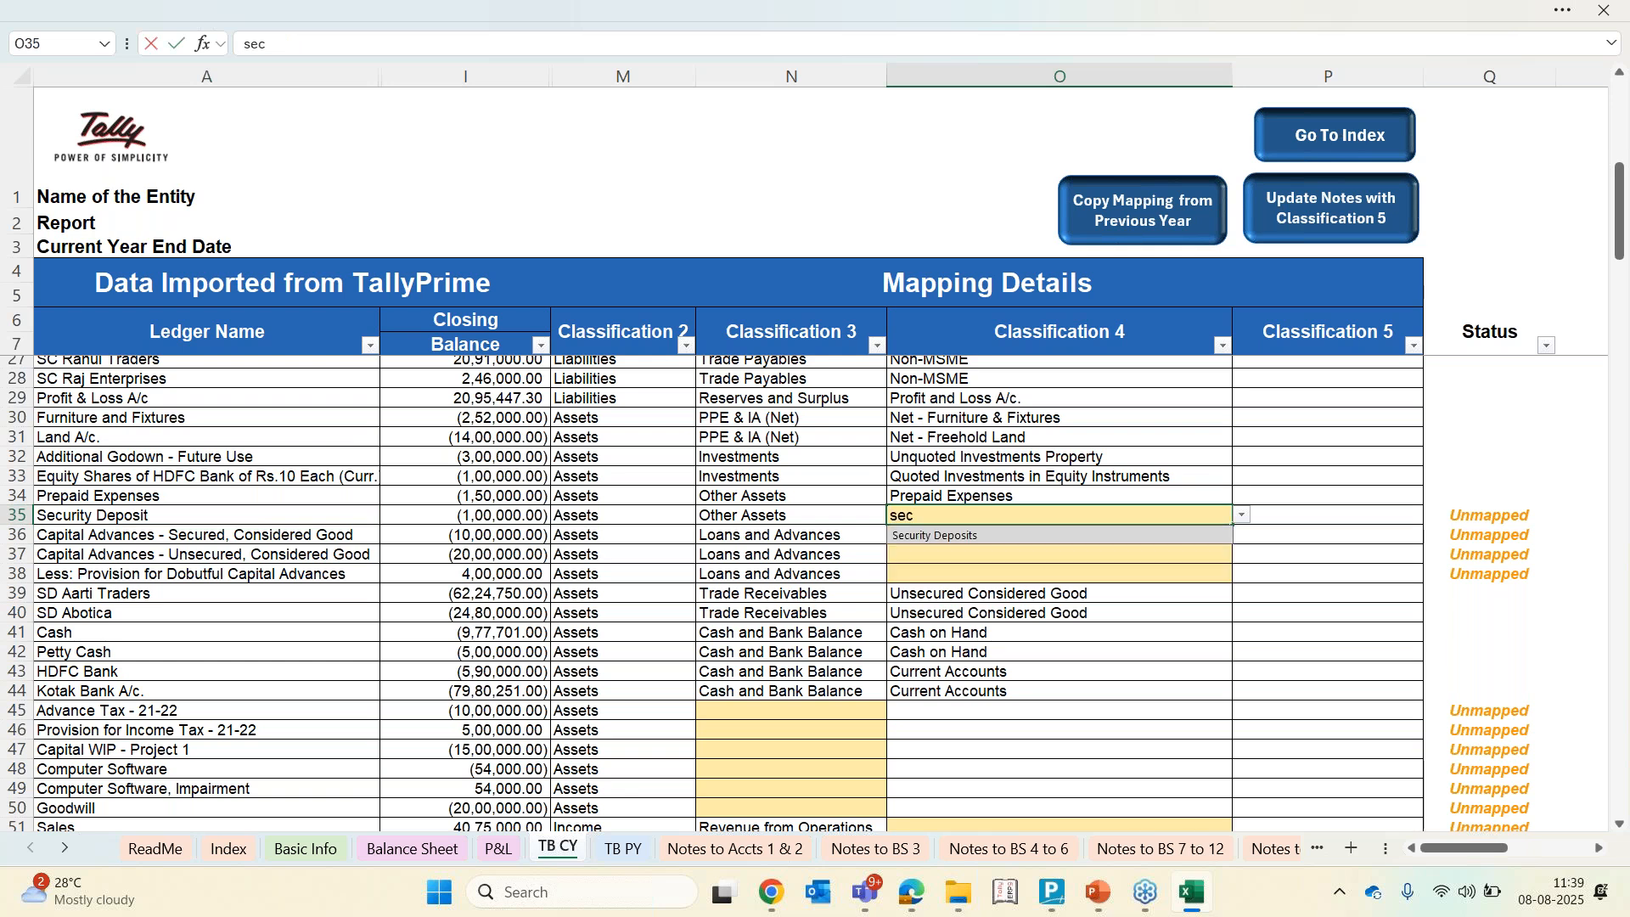
pyautogui.press('Return')
# Map the secured and unsecured capital advances to Secured- and Unsecured-Capital Advances Considered Good in Classification 4
pyautogui.write('cap')
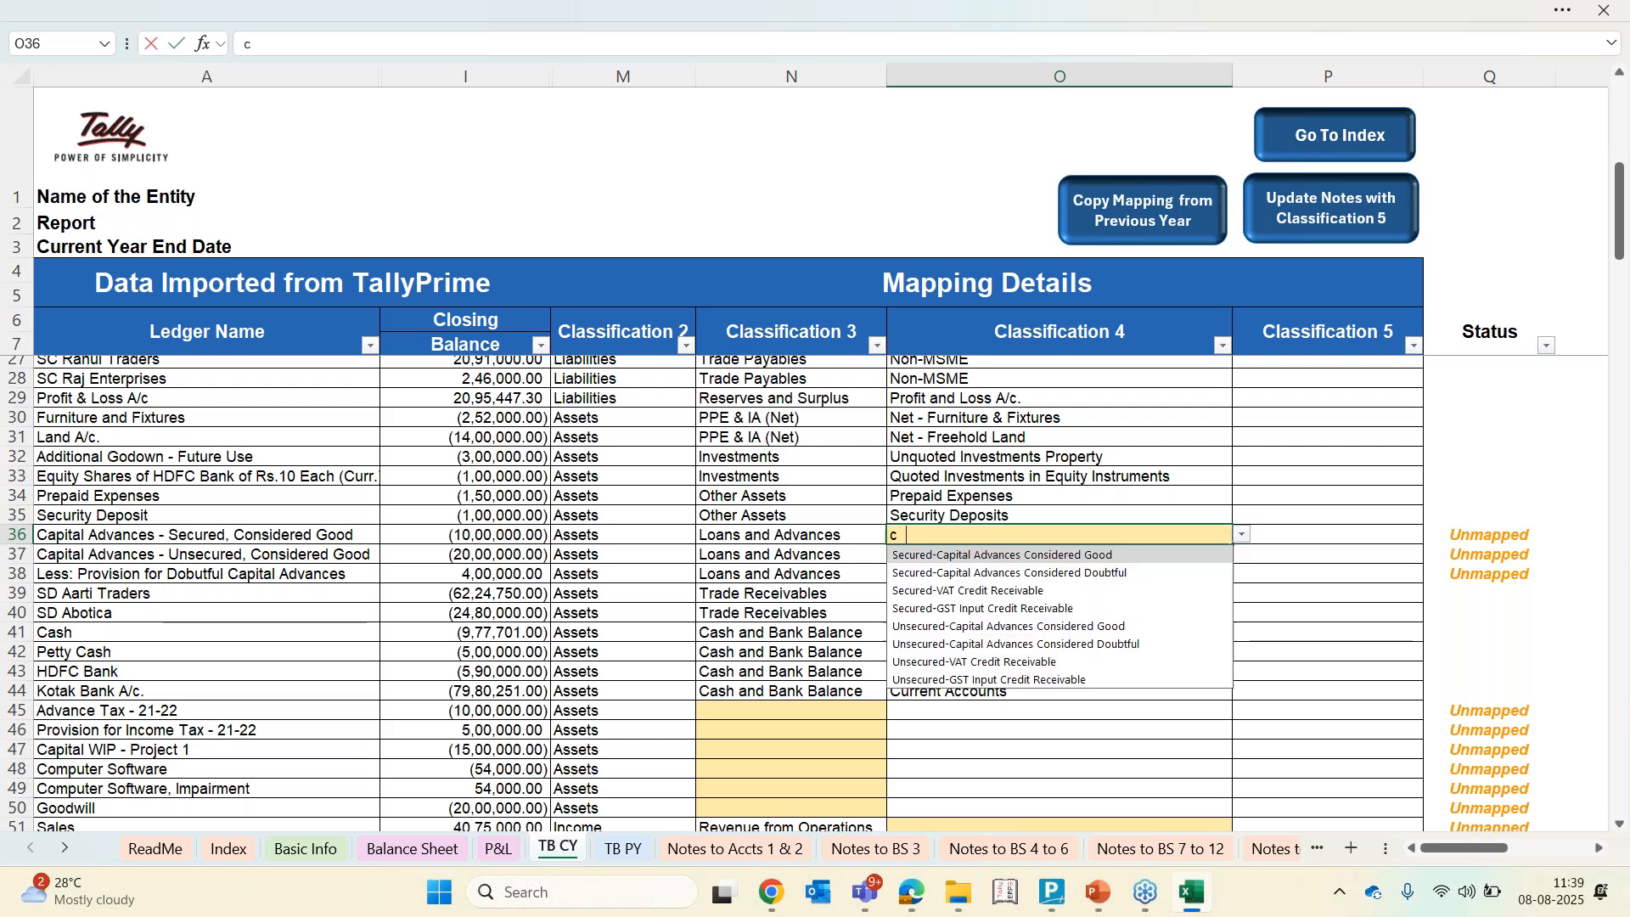
pyautogui.press('Return')
pyautogui.write('cap')
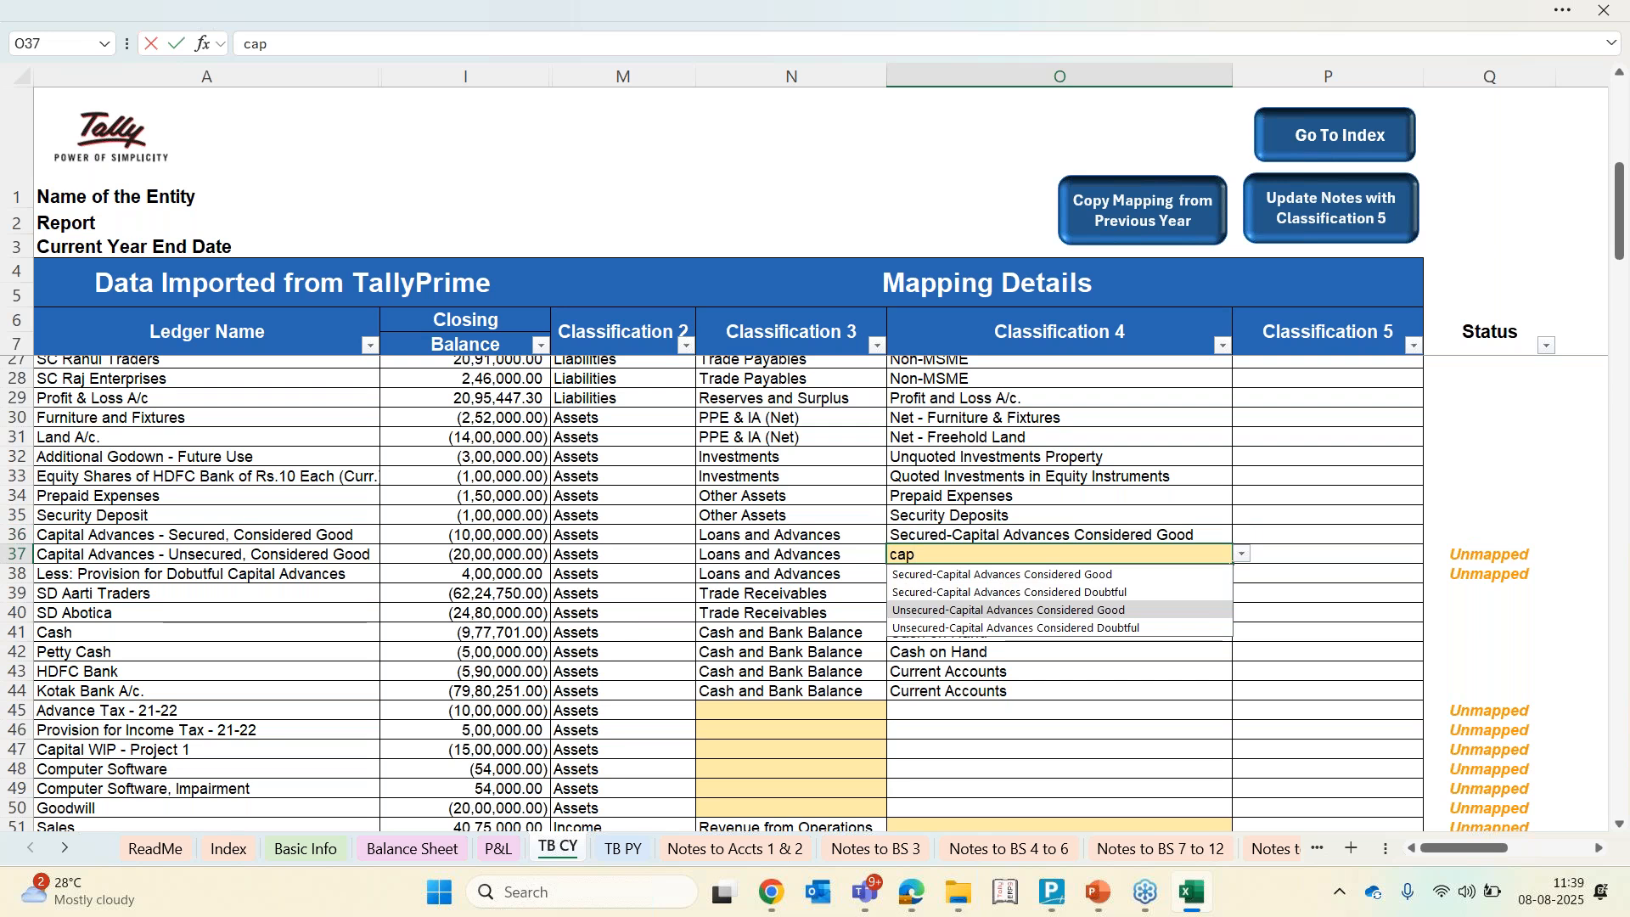
pyautogui.press('Return')
# Set the provision for doubtful capital advances' Classification 4 to Less: Provision for Doubtful Advances-Secured (Balance Sheet)
pyautogui.hotkey('alt', 'Down')
pyautogui.press('Down')
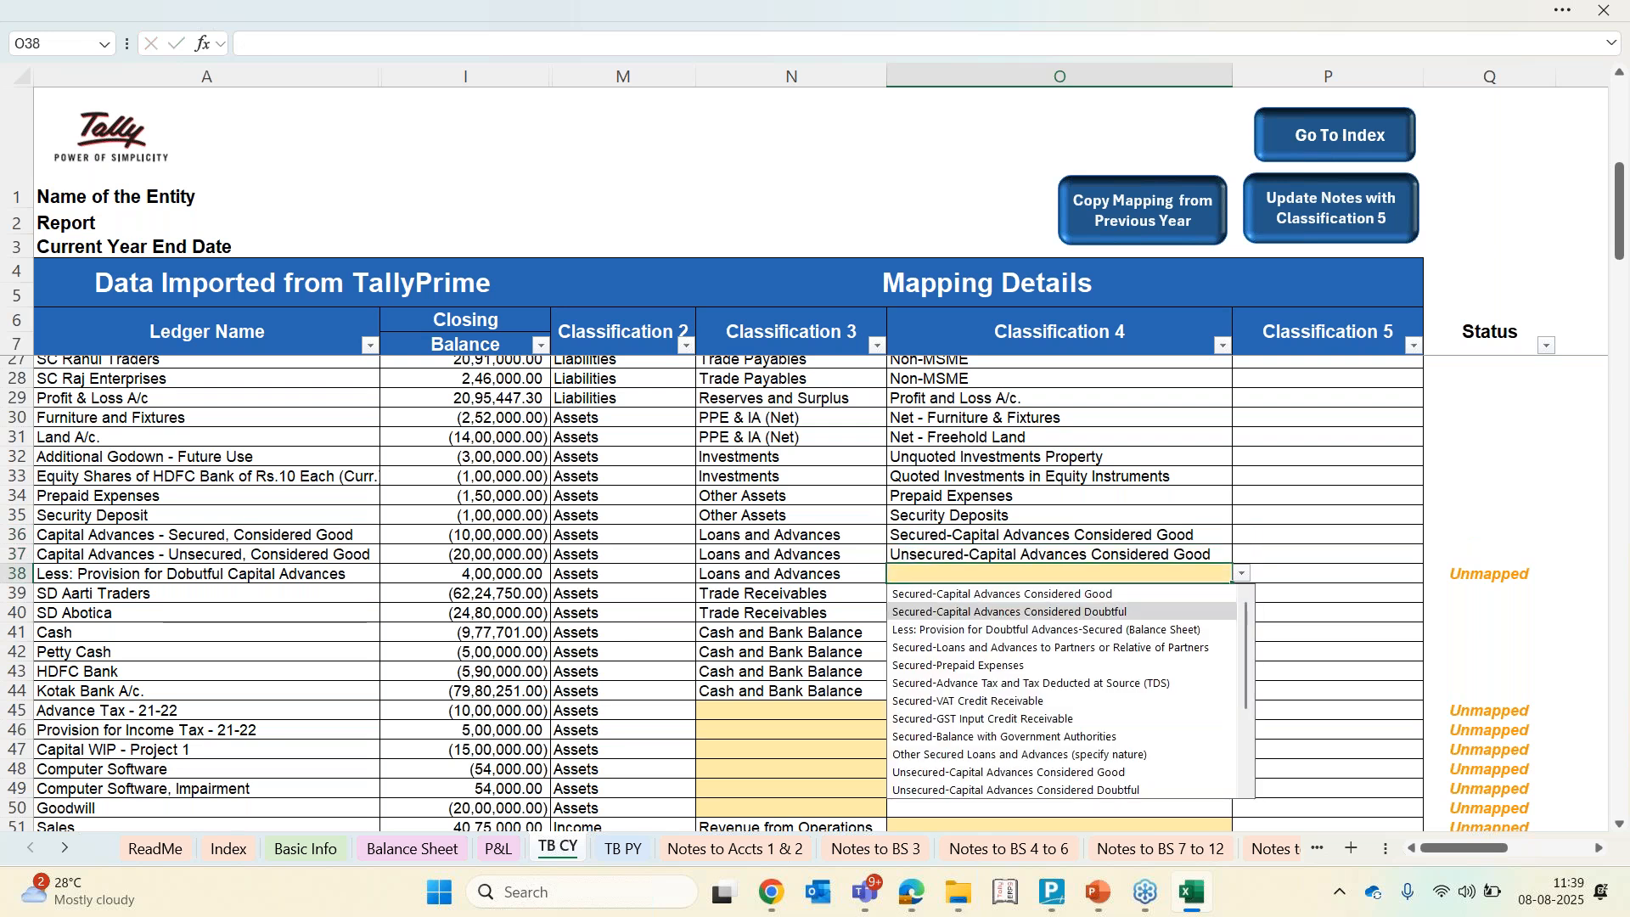
pyautogui.press('Down')
pyautogui.press('Return')
# Review the Classification 3 and 4 mappings of the asset ledgers from capital advances to the bank accounts
pyautogui.press('Down')
pyautogui.press('Down')
pyautogui.press('Down')
pyautogui.press('Down')
pyautogui.press('Down')
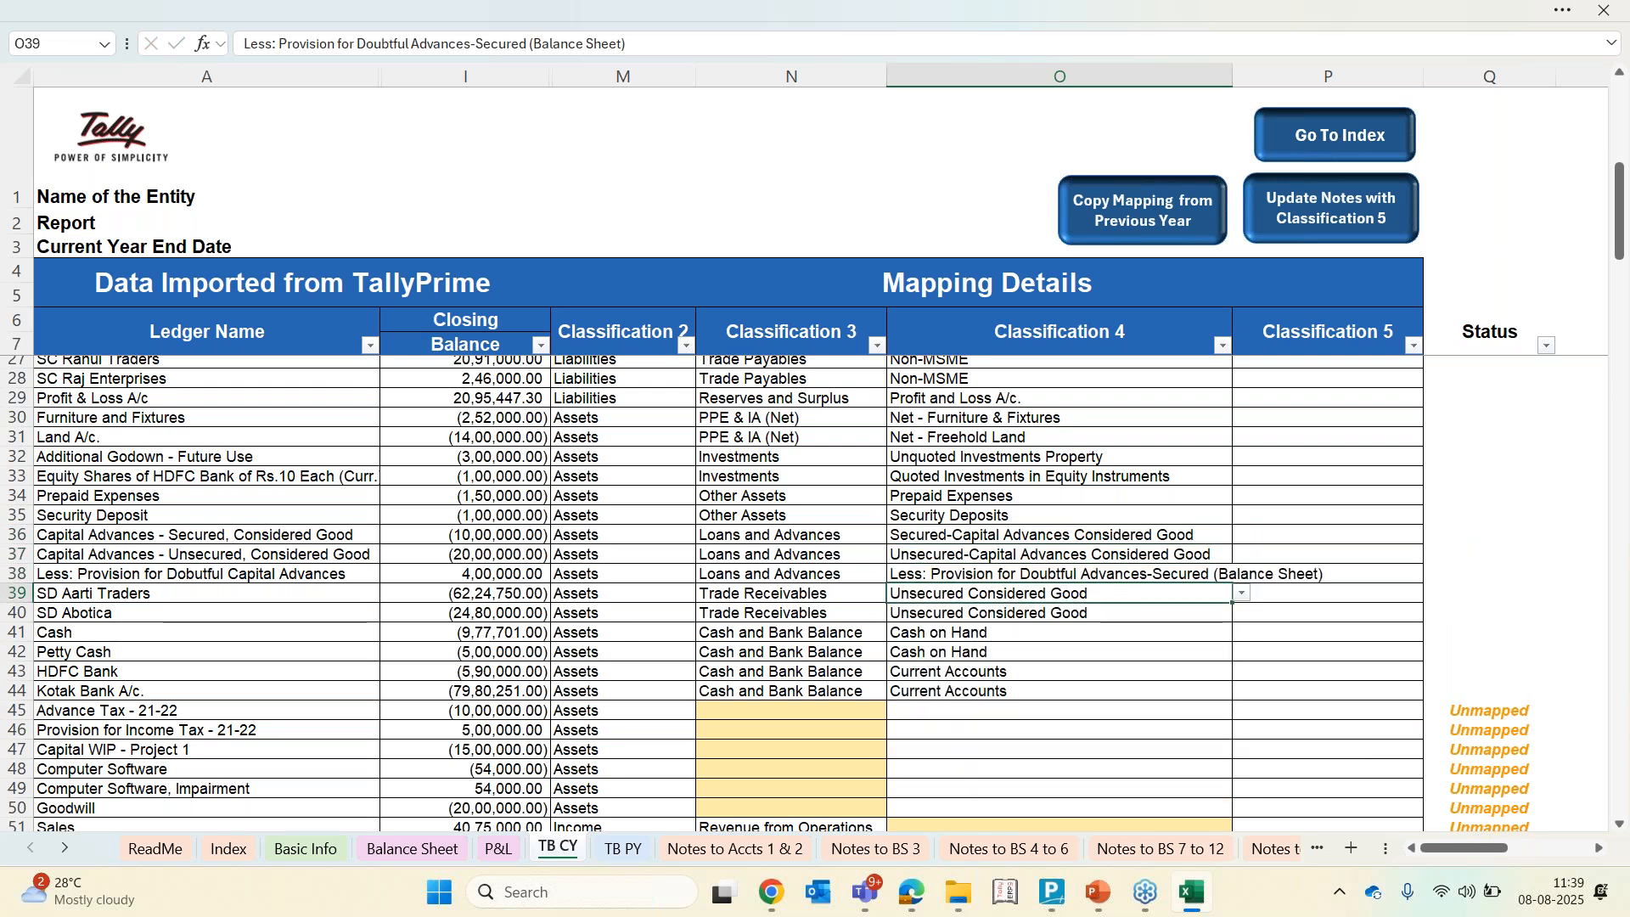
pyautogui.press('Up')
pyautogui.press('Up')
pyautogui.press('Left')
pyautogui.press('Up')
pyautogui.press('Up')
pyautogui.press('Up')
pyautogui.press('Down')
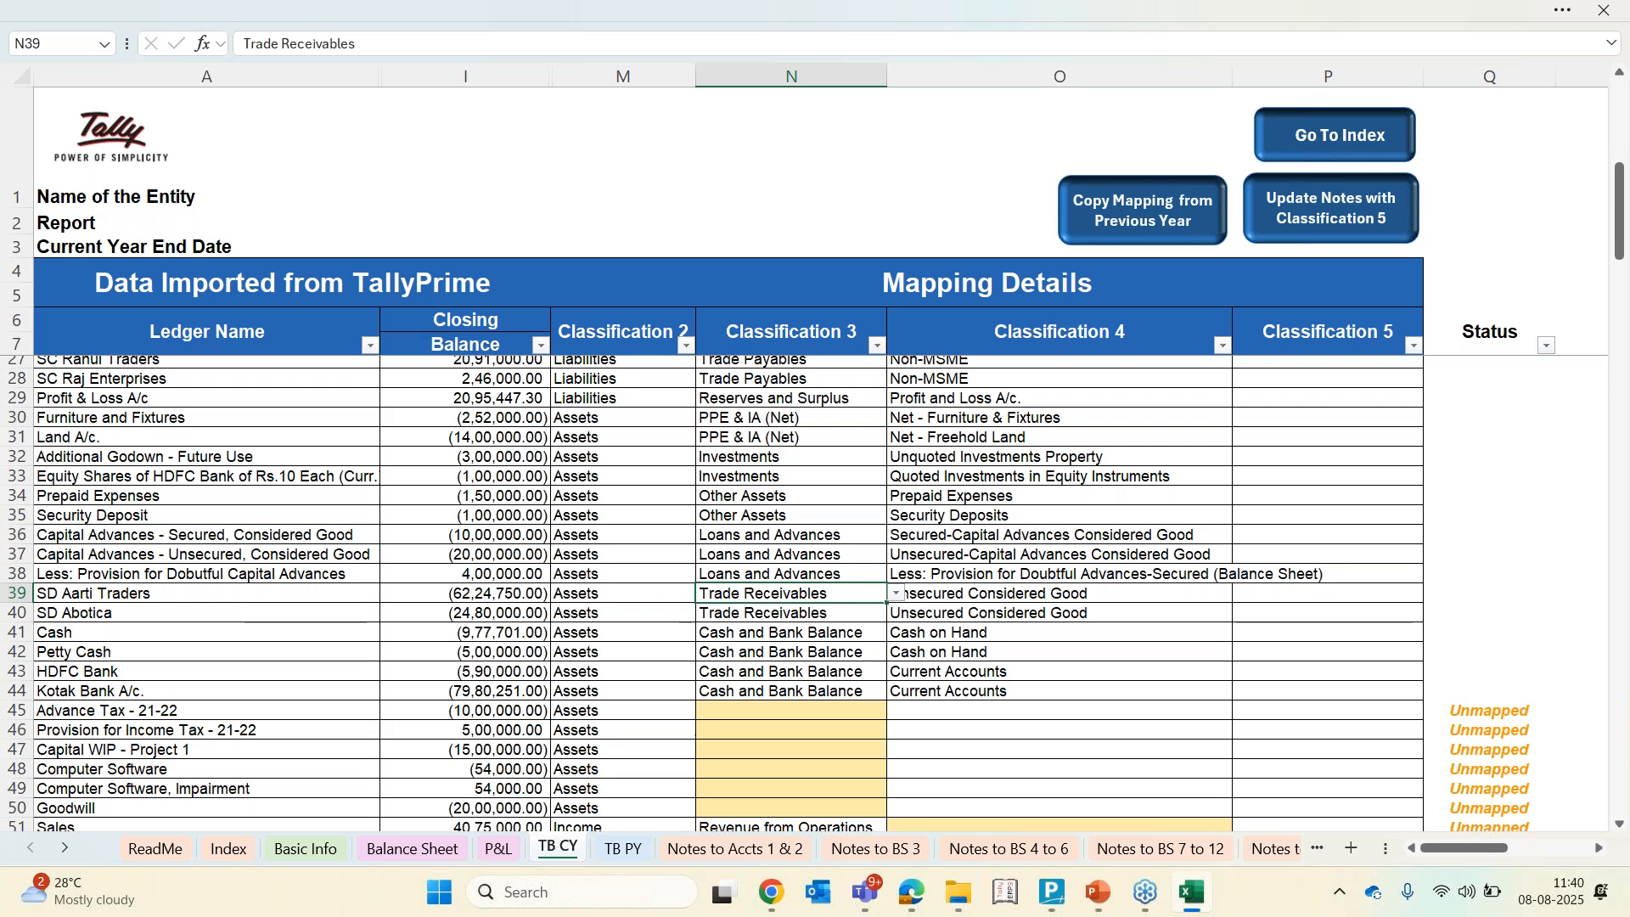
pyautogui.press('Right')
pyautogui.press('Down')
pyautogui.press('Down')
pyautogui.press('Down')
pyautogui.press('Down')
pyautogui.press('Down')
pyautogui.press('Down')
# Map Advance Tax - 21-22 to Loans and Advances with Classification 4 Unsecured-Advance Tax and Tax Deducted at Source (TDS)
pyautogui.press('Left')
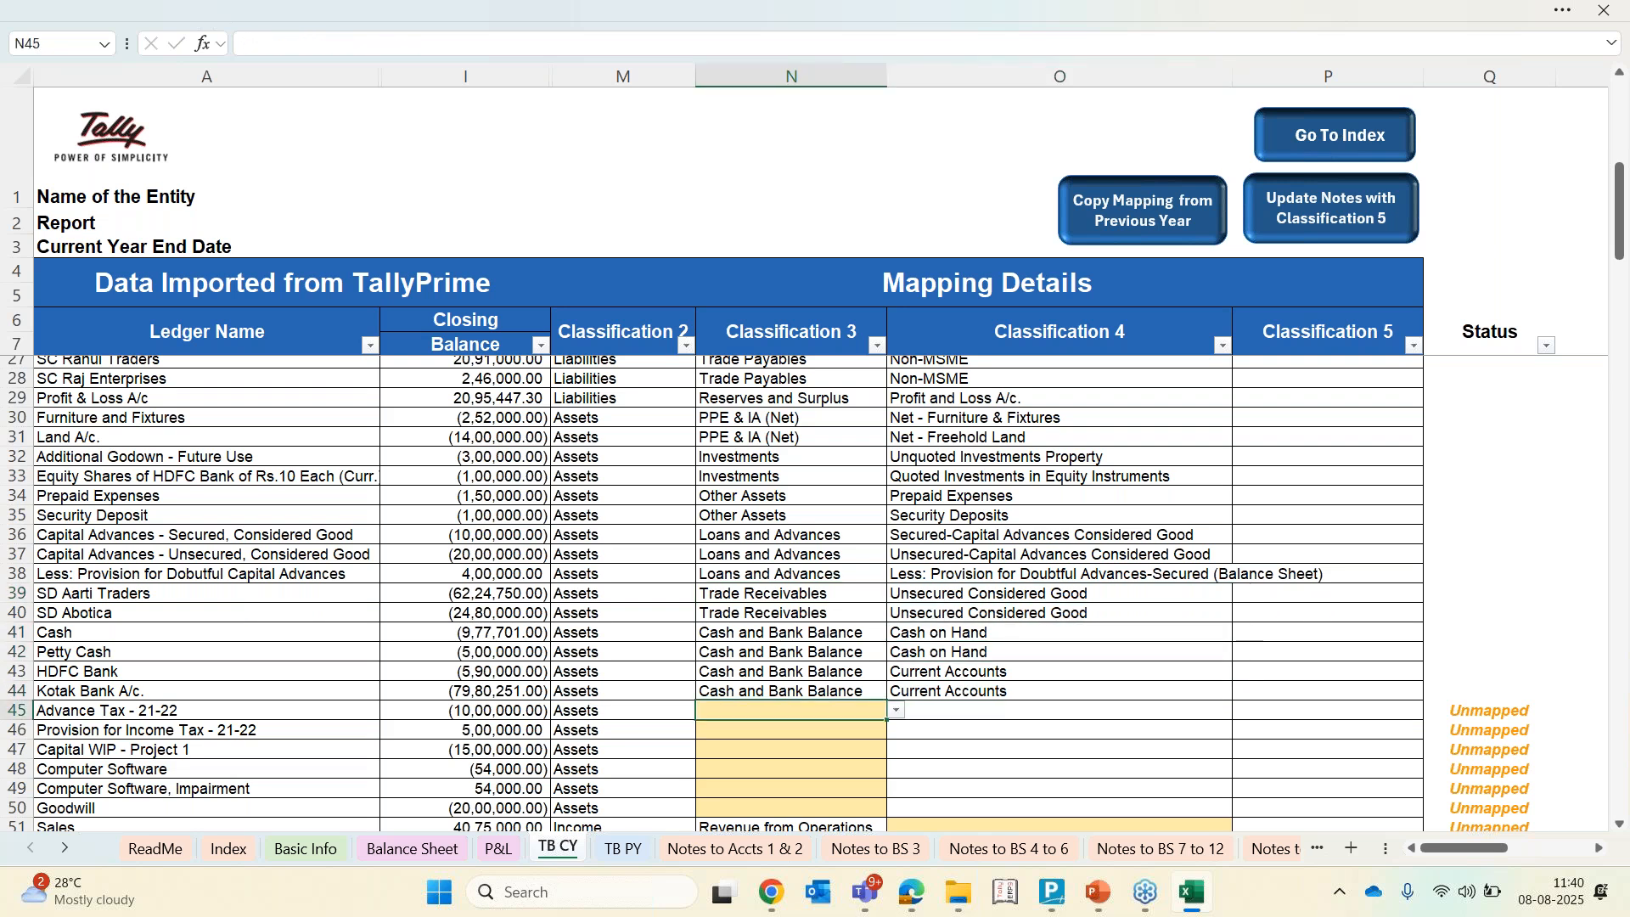
pyautogui.hotkey('alt', 'Down')
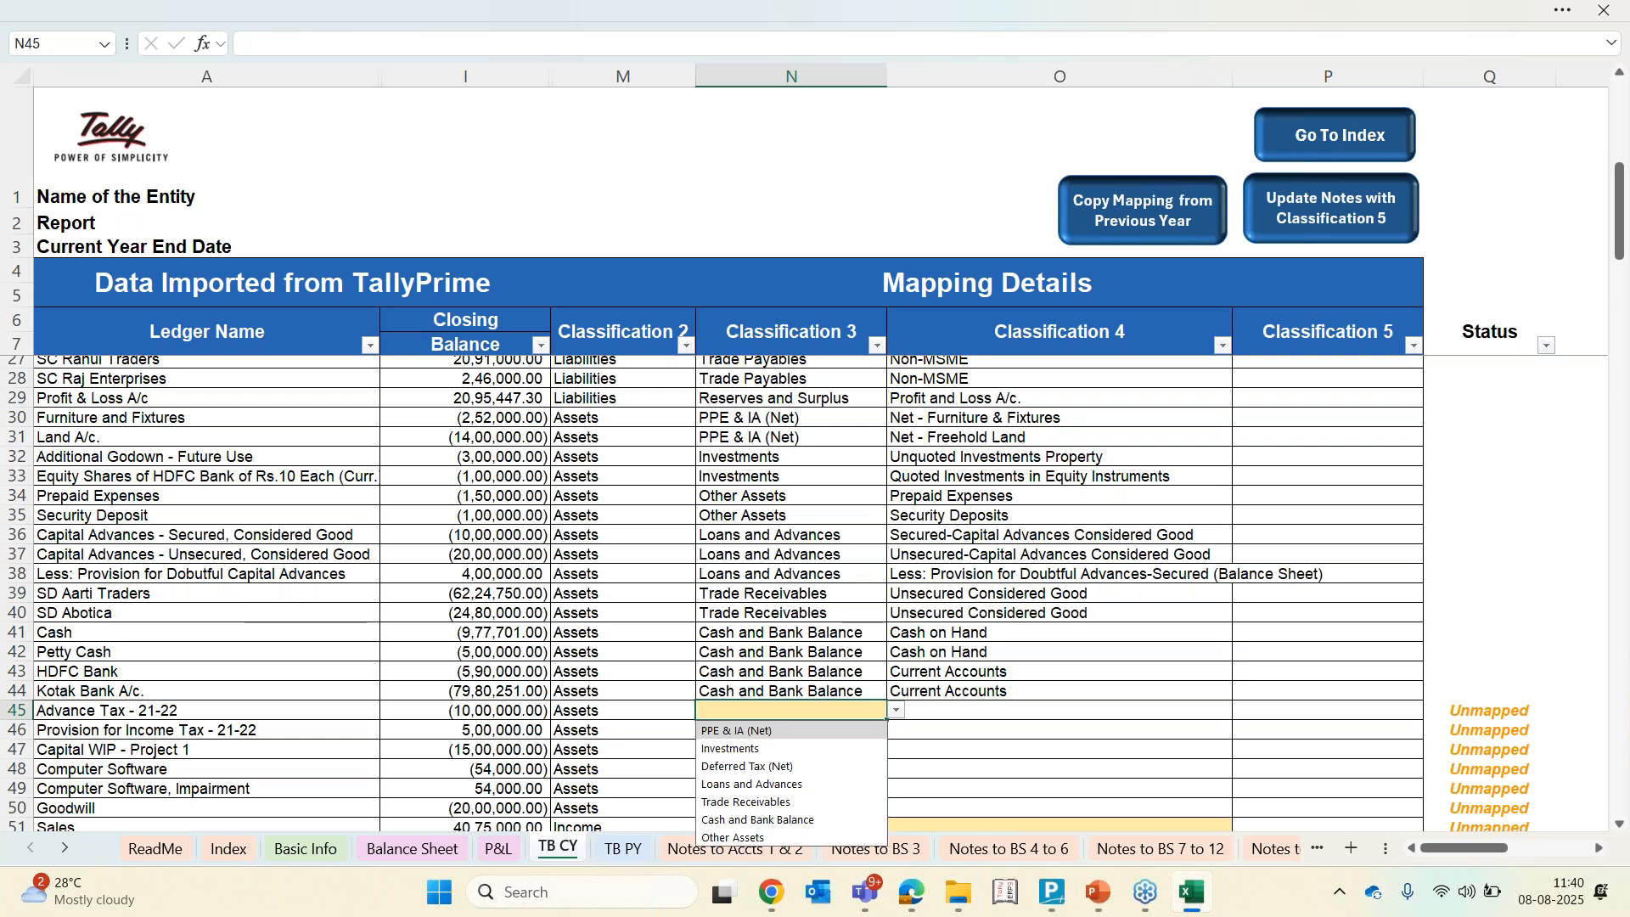
pyautogui.press('Down')
pyautogui.press('Down')
pyautogui.press('Down')
pyautogui.press('Down')
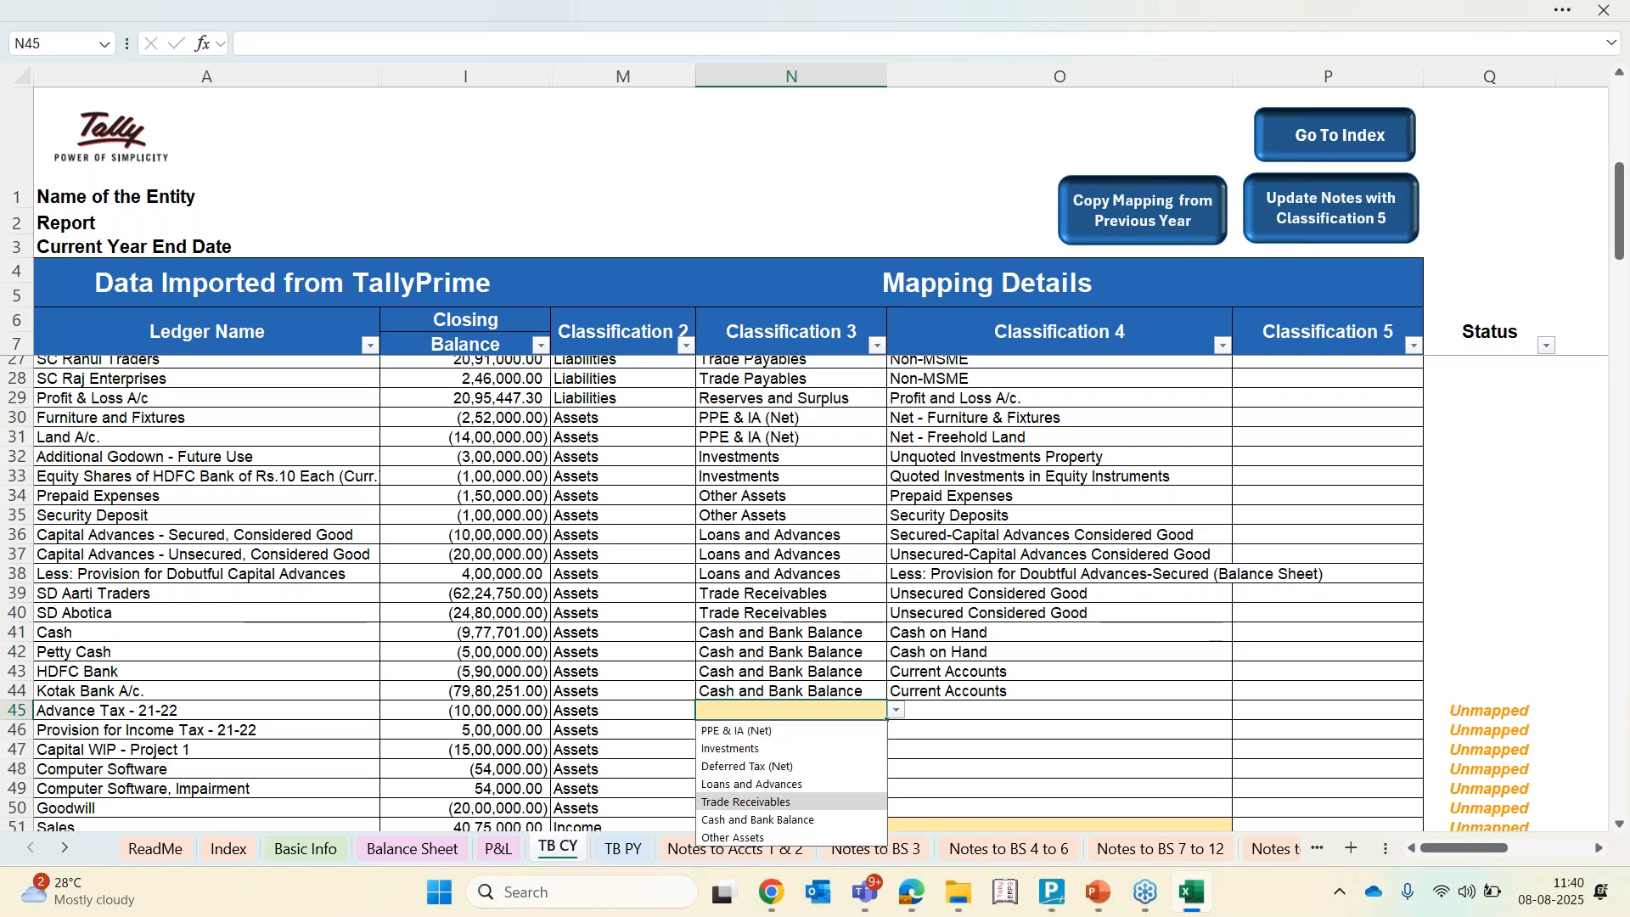
pyautogui.press('Up')
pyautogui.press('Return')
pyautogui.press('Right')
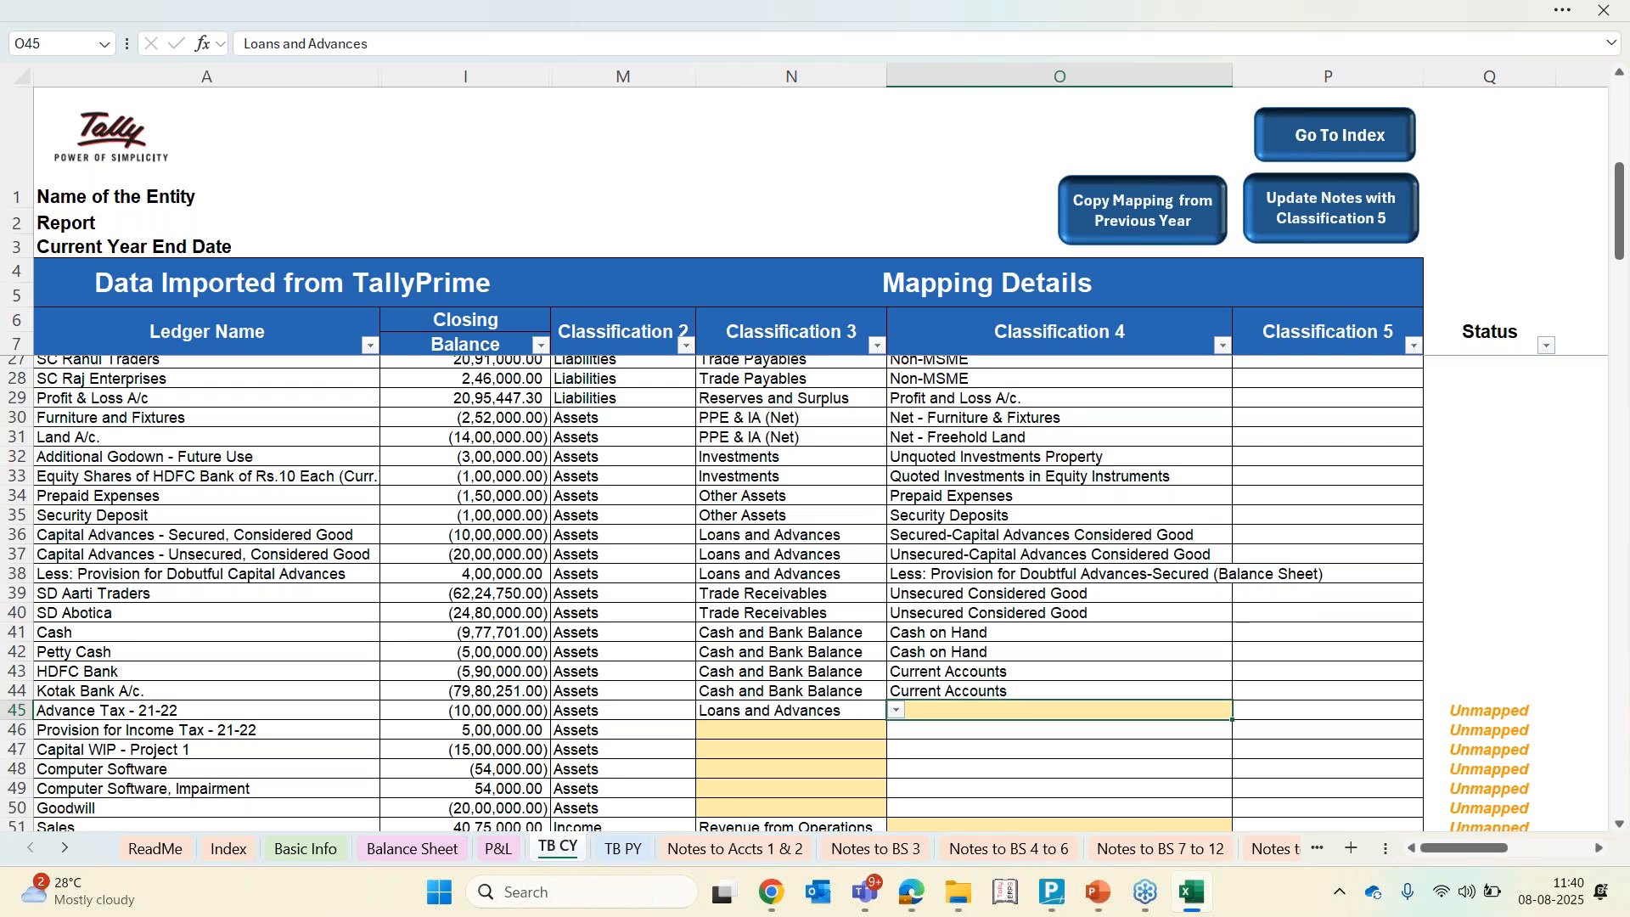
pyautogui.hotkey('alt', 'Down')
pyautogui.press('Escape')
pyautogui.write('tax')
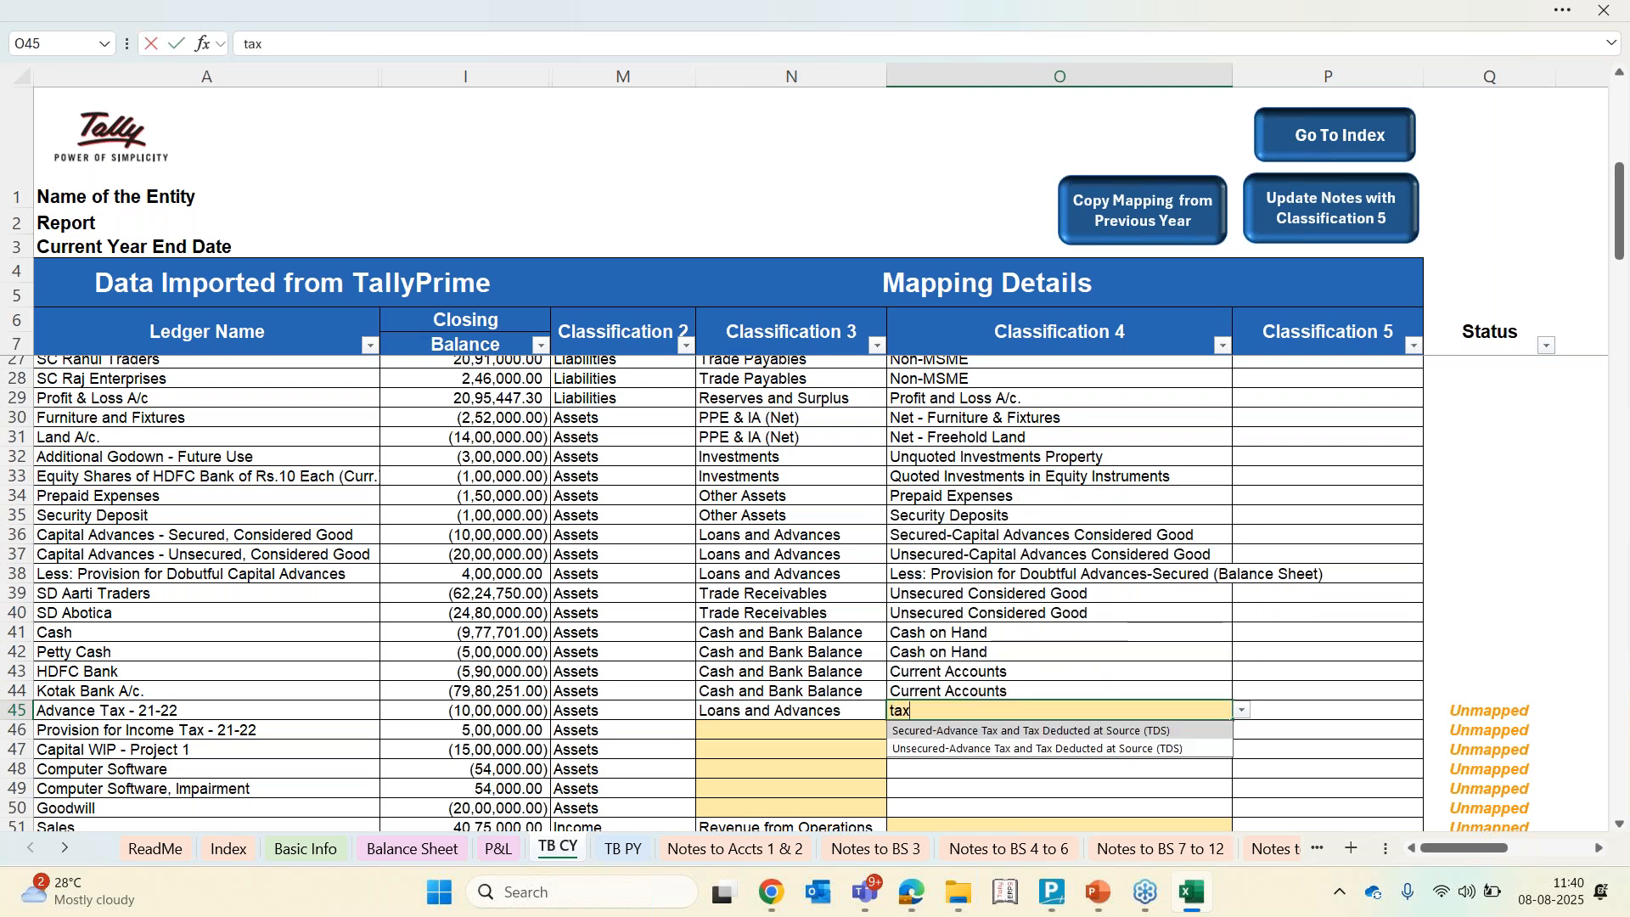
pyautogui.press('Down')
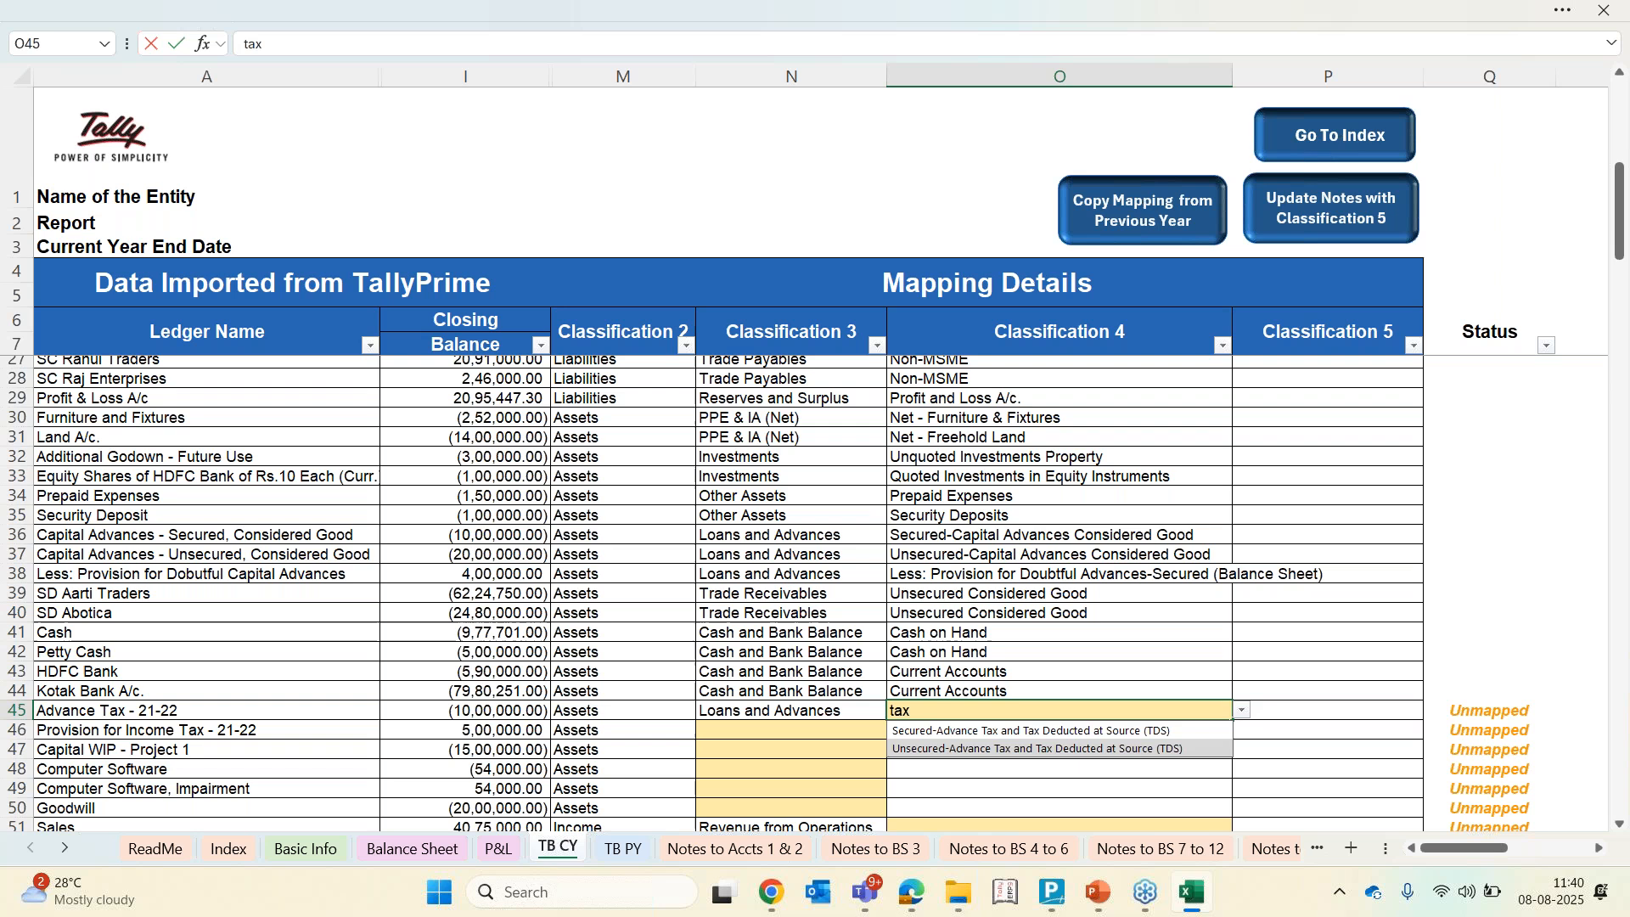
pyautogui.press('Return')
pyautogui.press('Up')
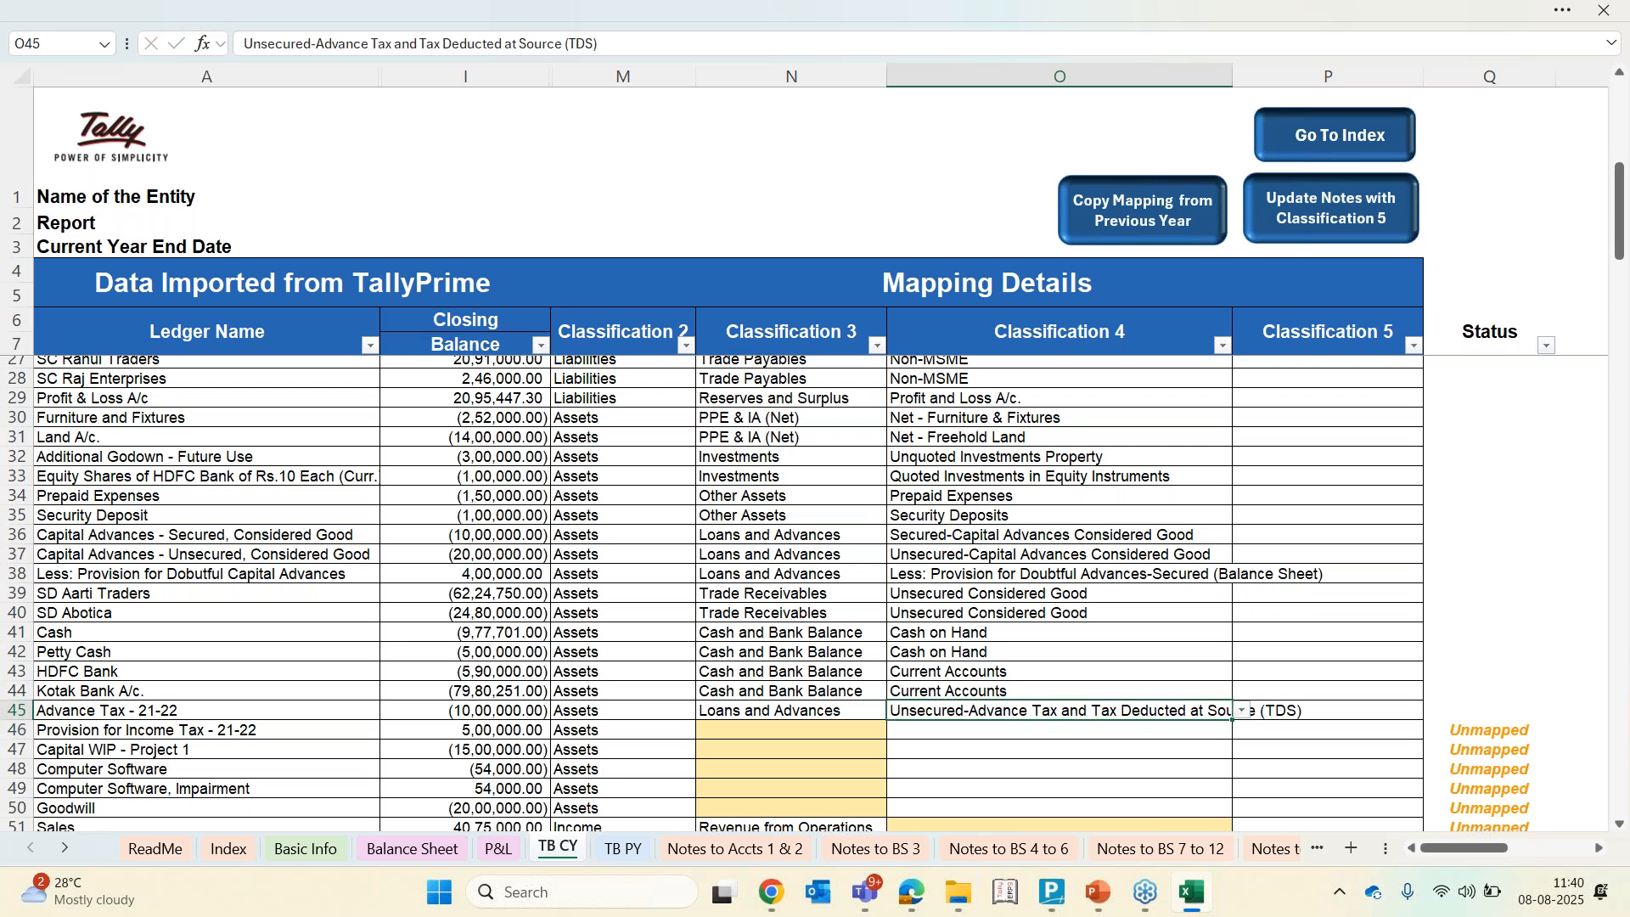
# Change Provision for Income Tax - 21-22's Classification 2 to Liabilities
pyautogui.press('alt')
pyautogui.press('Escape')
pyautogui.press('Down')
pyautogui.press('Left')
pyautogui.press('Left')
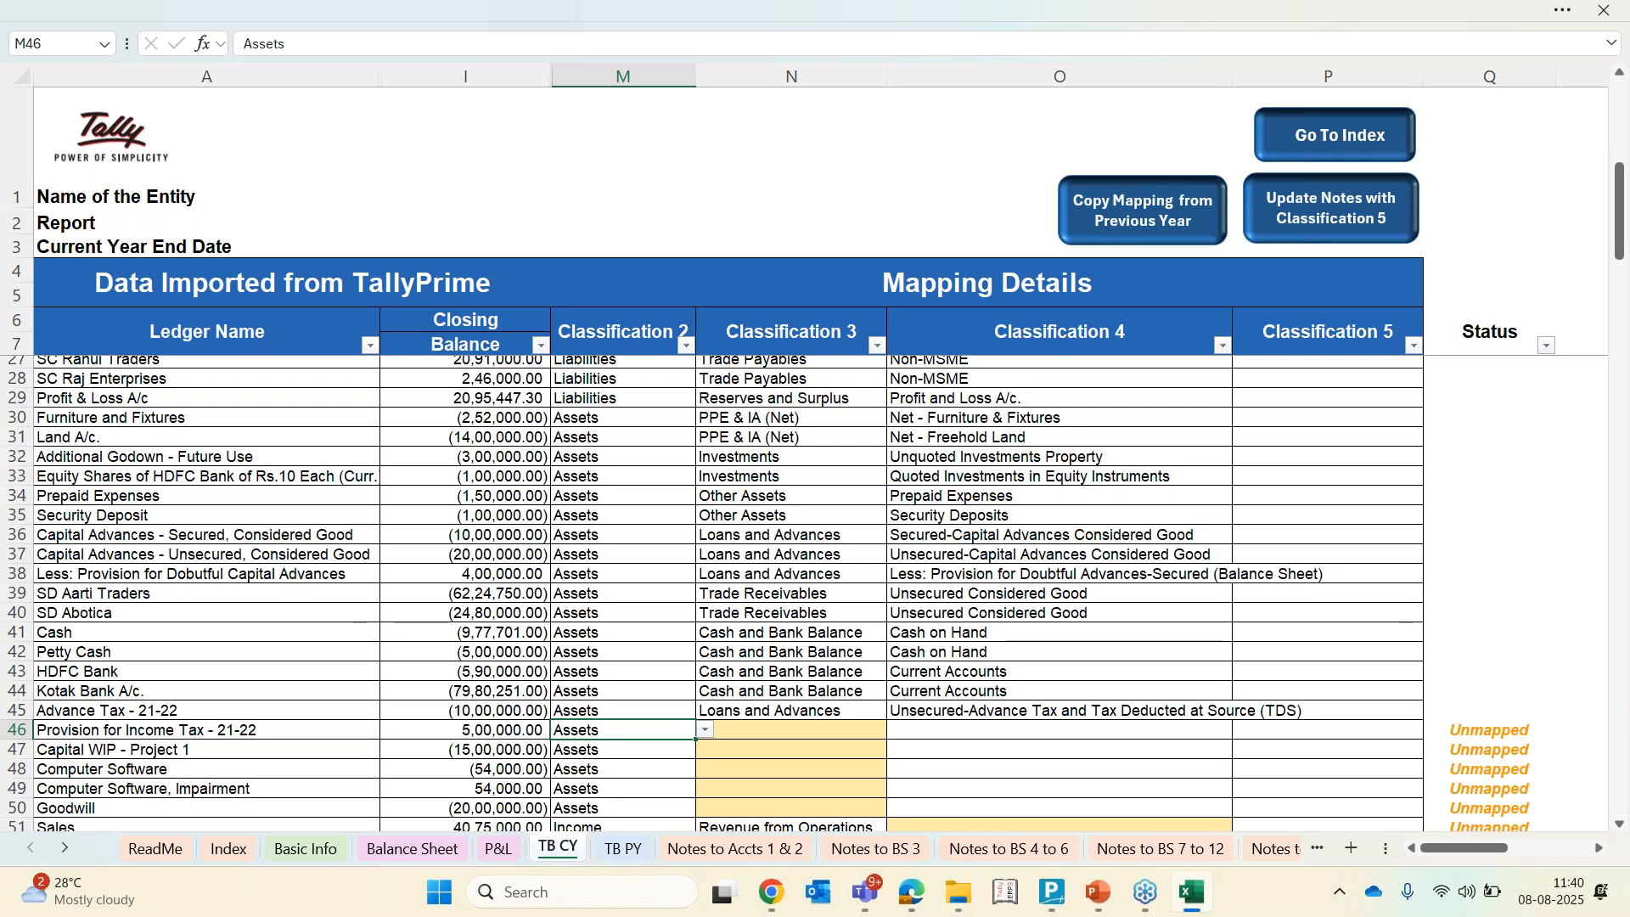
pyautogui.hotkey('alt', 'Down')
pyautogui.press('Down')
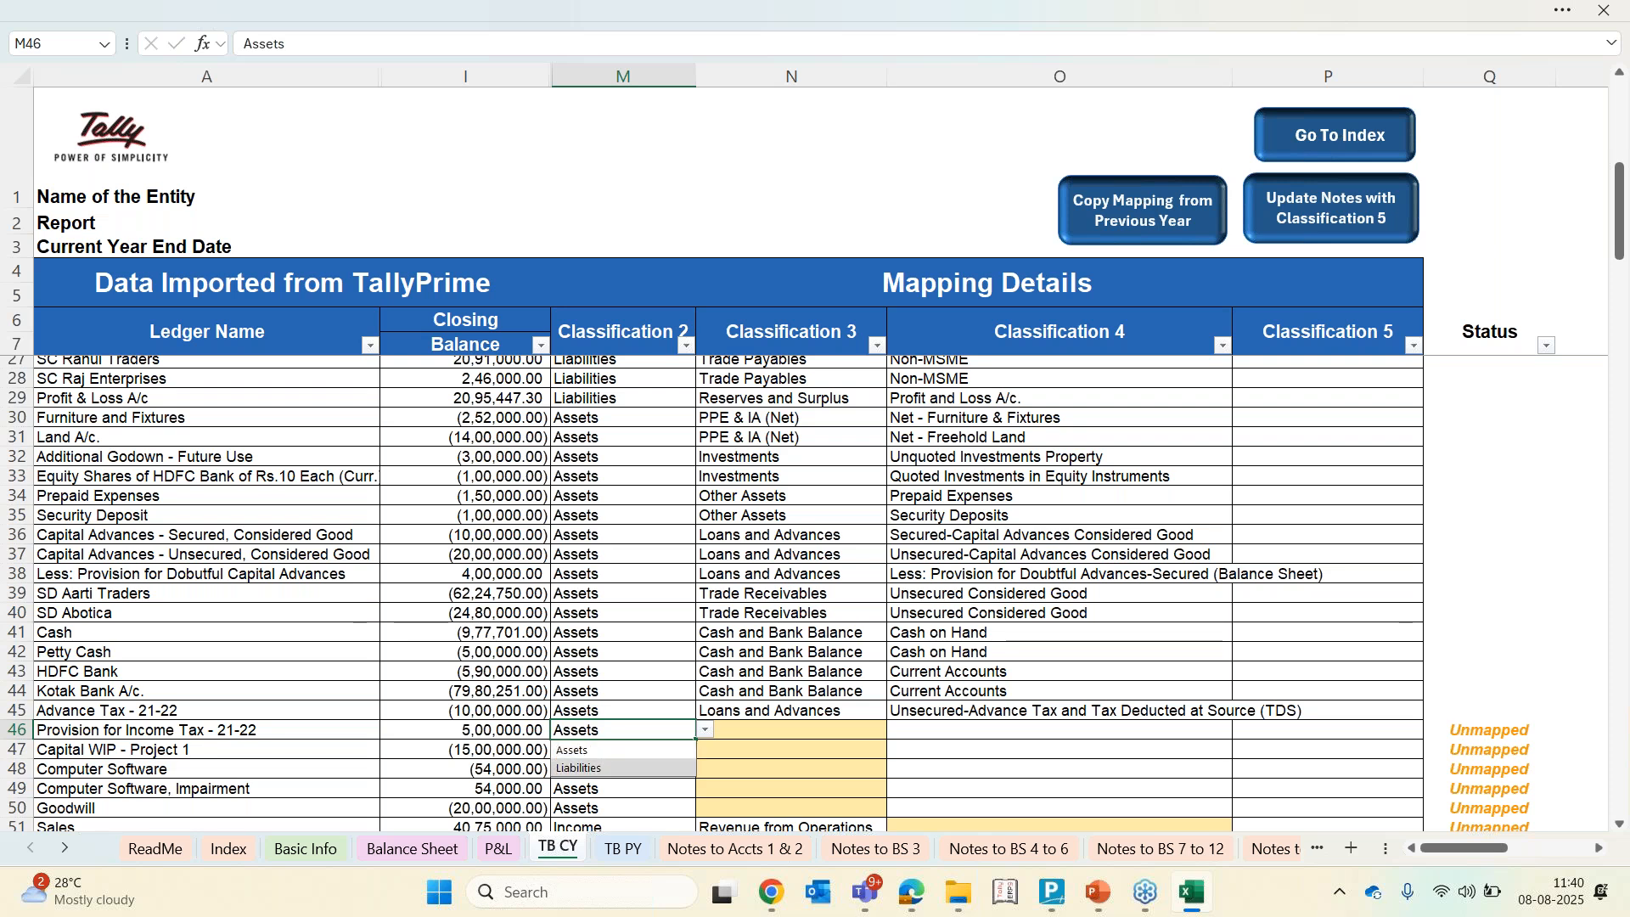
pyautogui.press('Return')
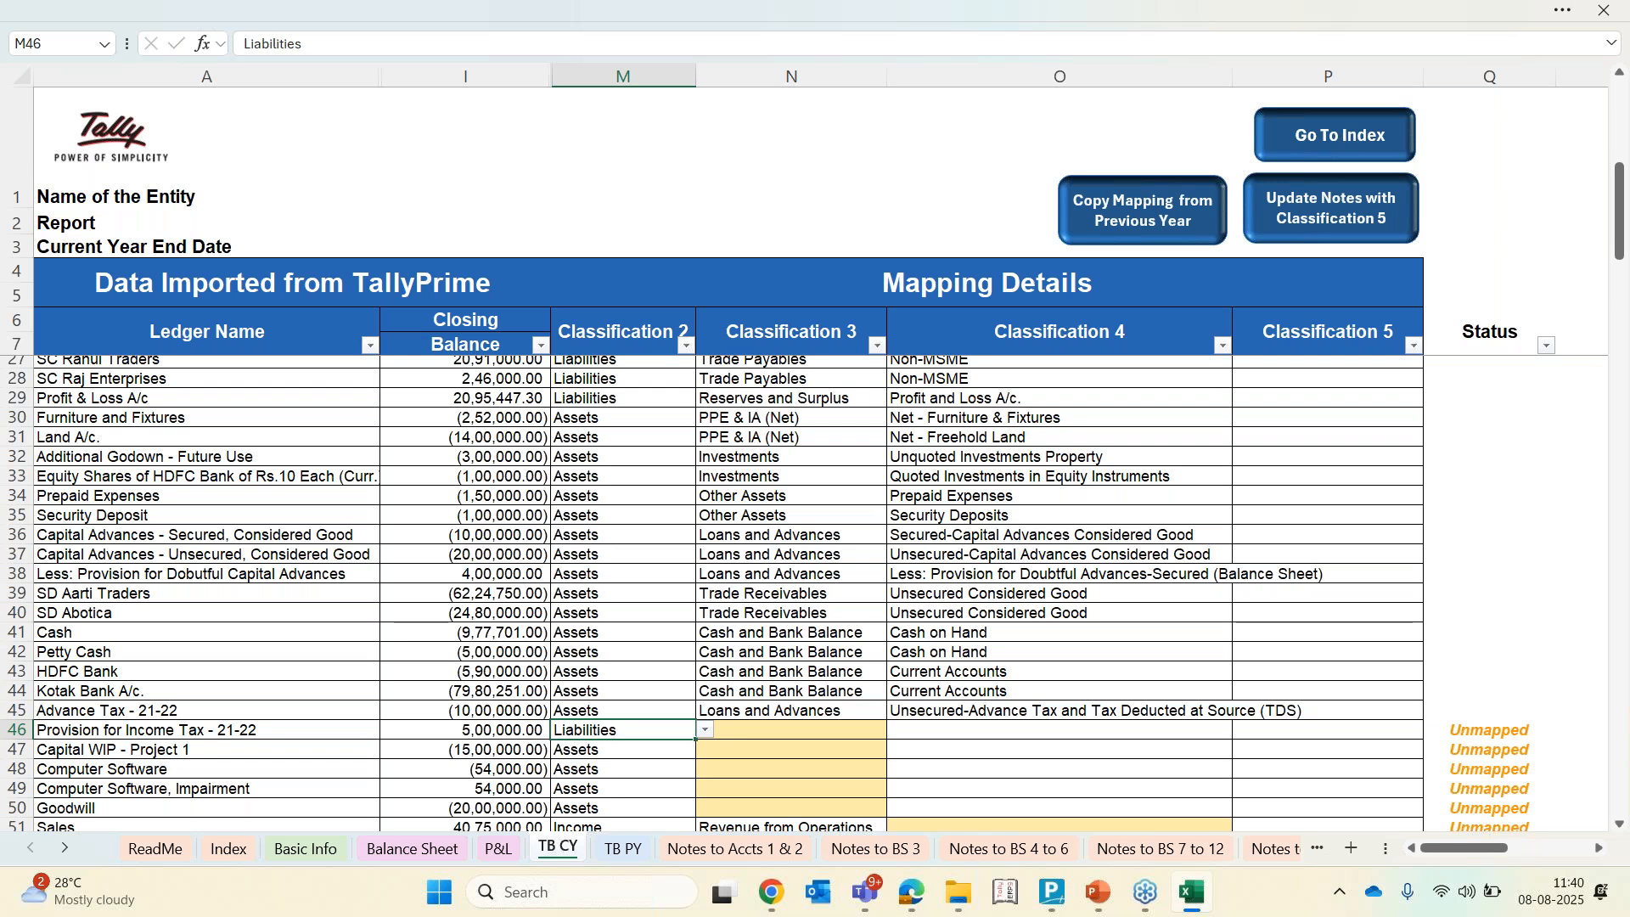
# Set Provision for Income Tax - 21-22's Classification 3 to Provisions and Classification 4 to Provision for Income Tax
pyautogui.press('Right')
pyautogui.hotkey('alt', 'Down')
pyautogui.press('Down')
pyautogui.press('Down')
pyautogui.press('Down')
pyautogui.press('Down')
pyautogui.press('Down')
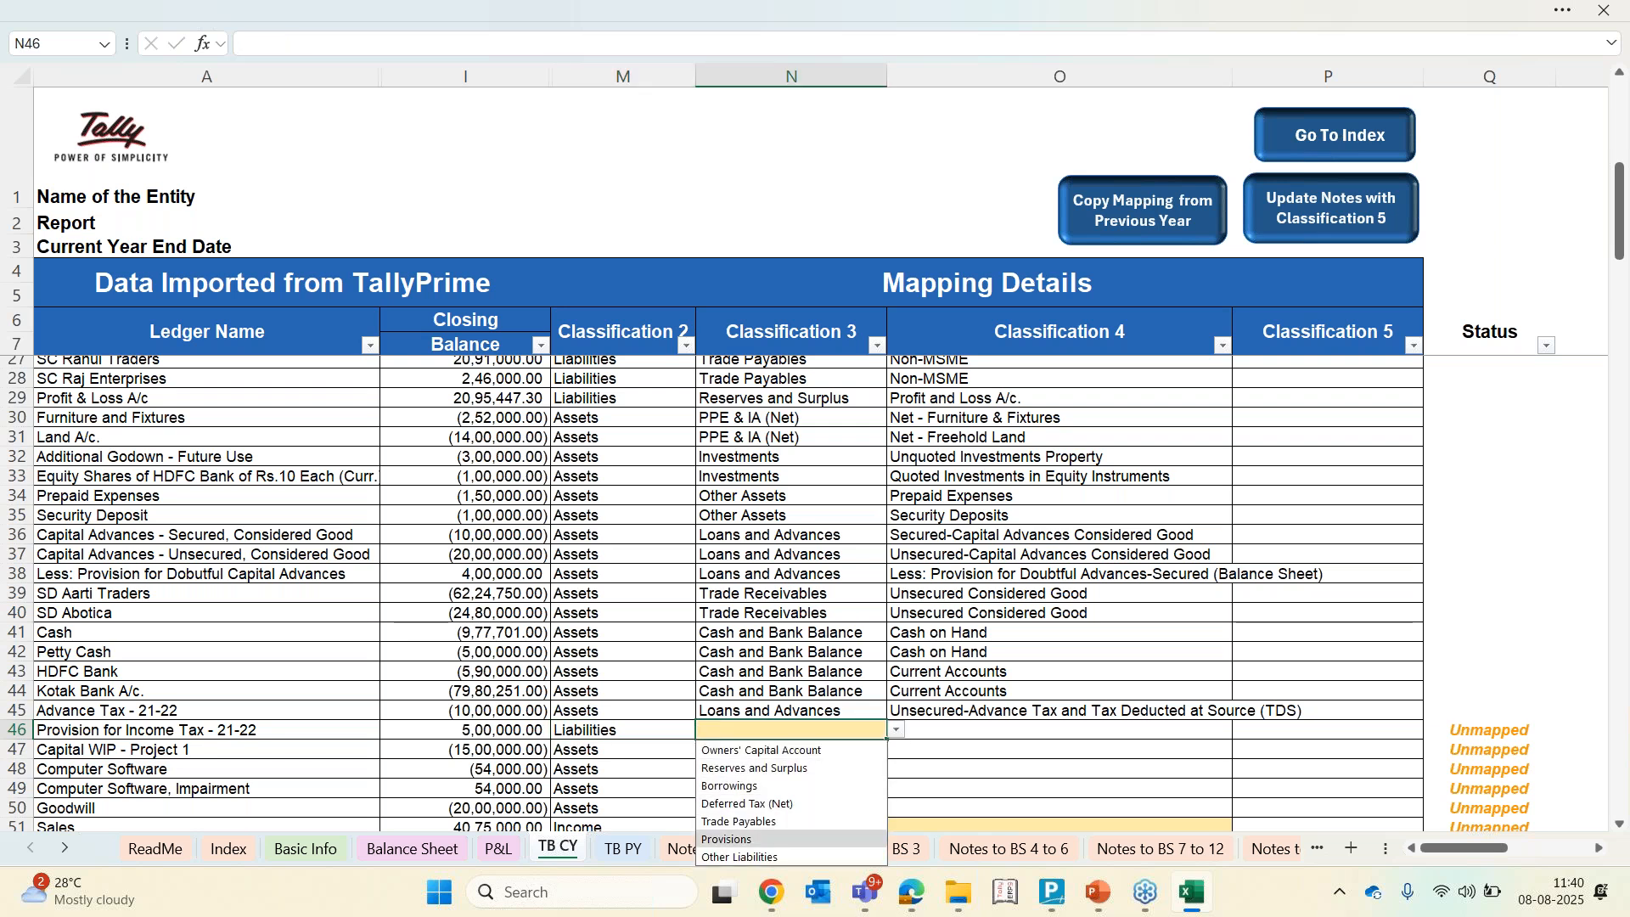
pyautogui.press('Return')
pyautogui.press('Right')
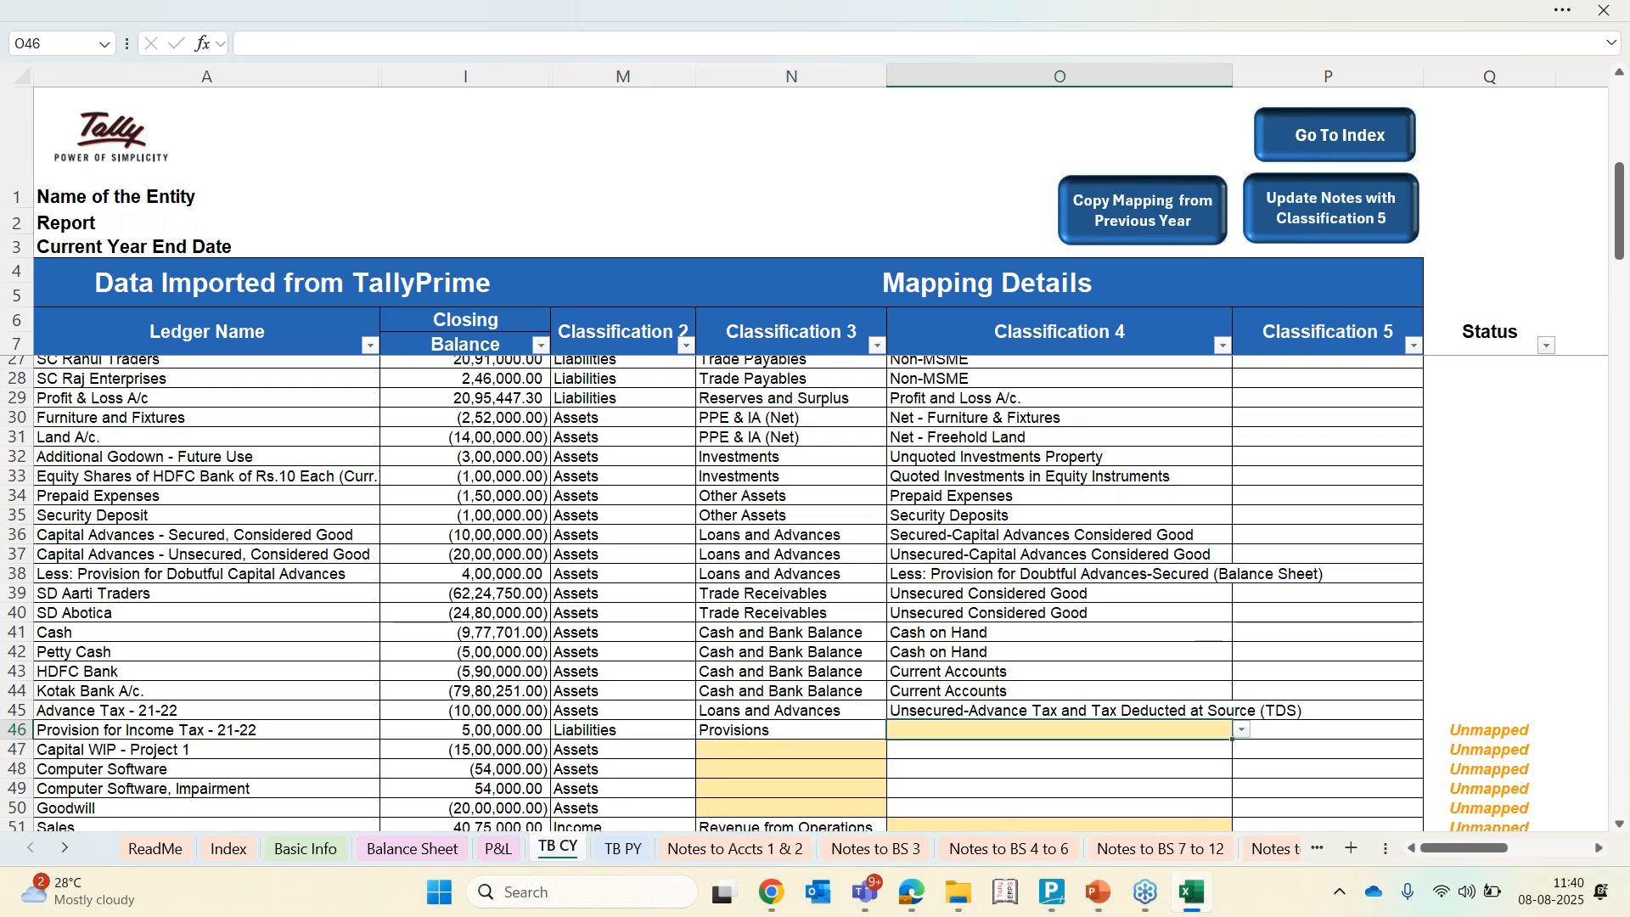
pyautogui.write('tax')
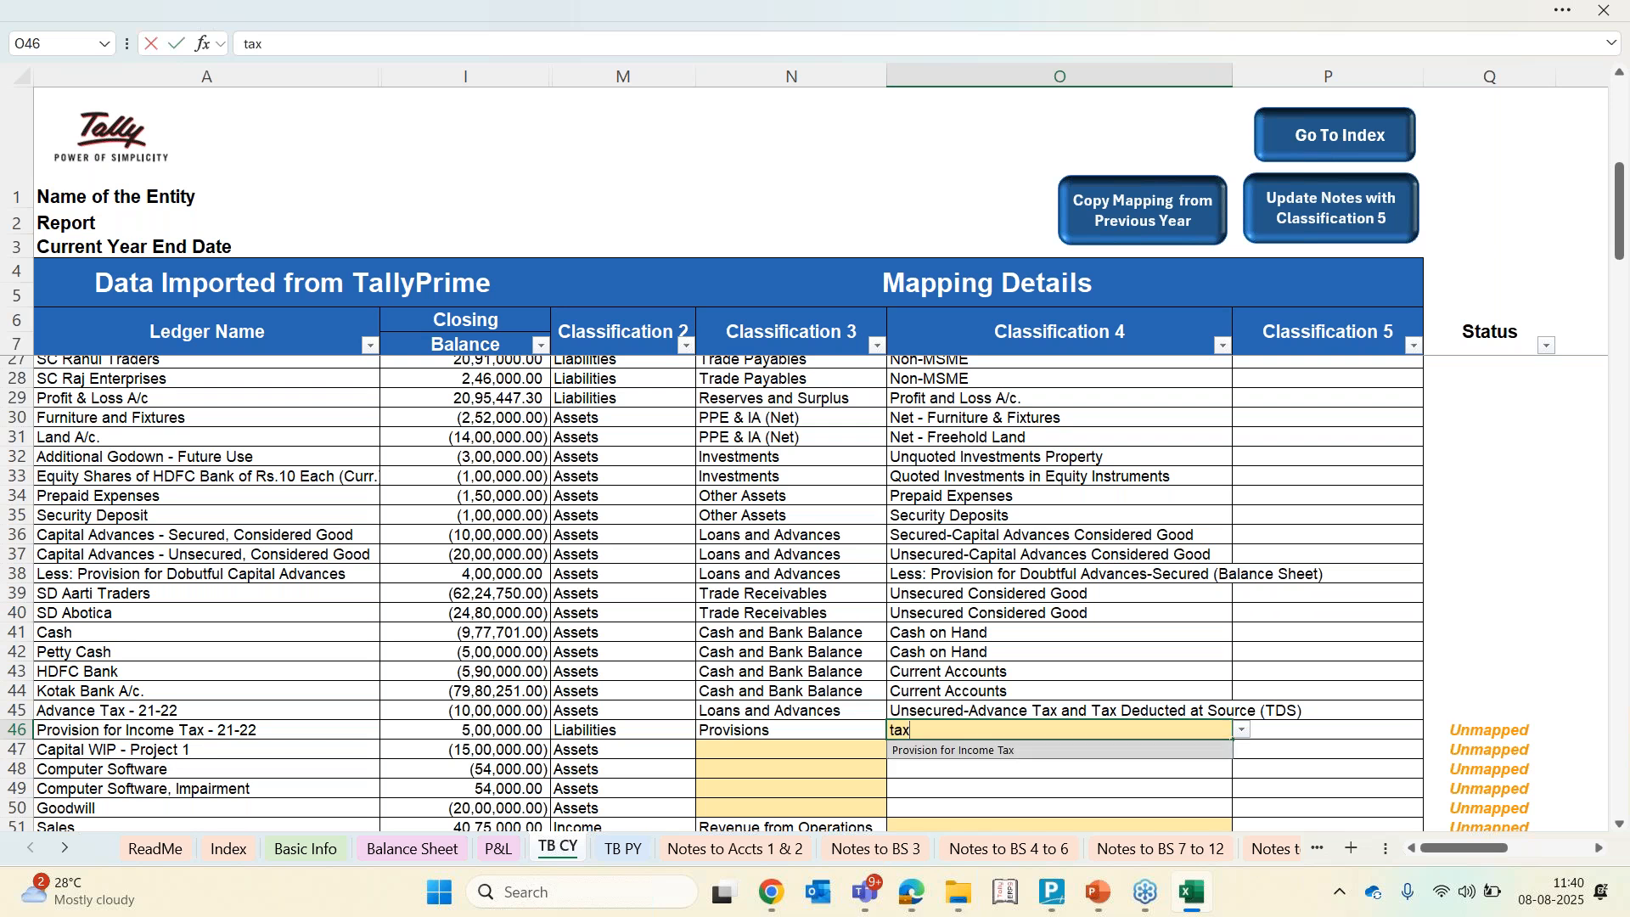
pyautogui.press('Return')
pyautogui.press('Left')
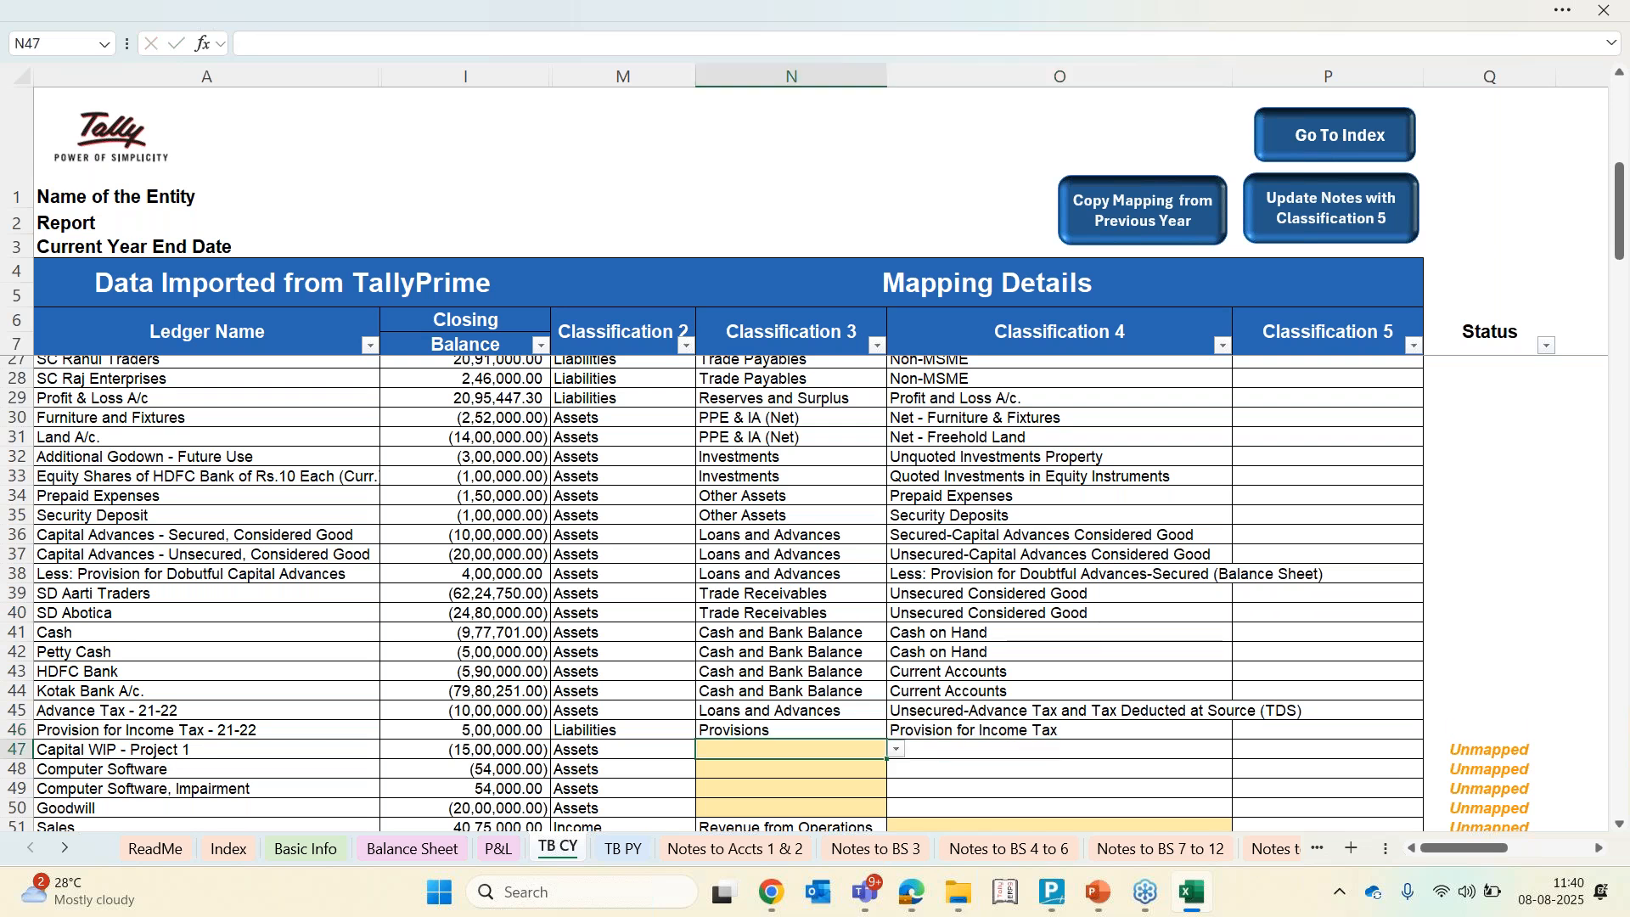
pyautogui.press('Left')
pyautogui.press('Left')
pyautogui.press('Left')
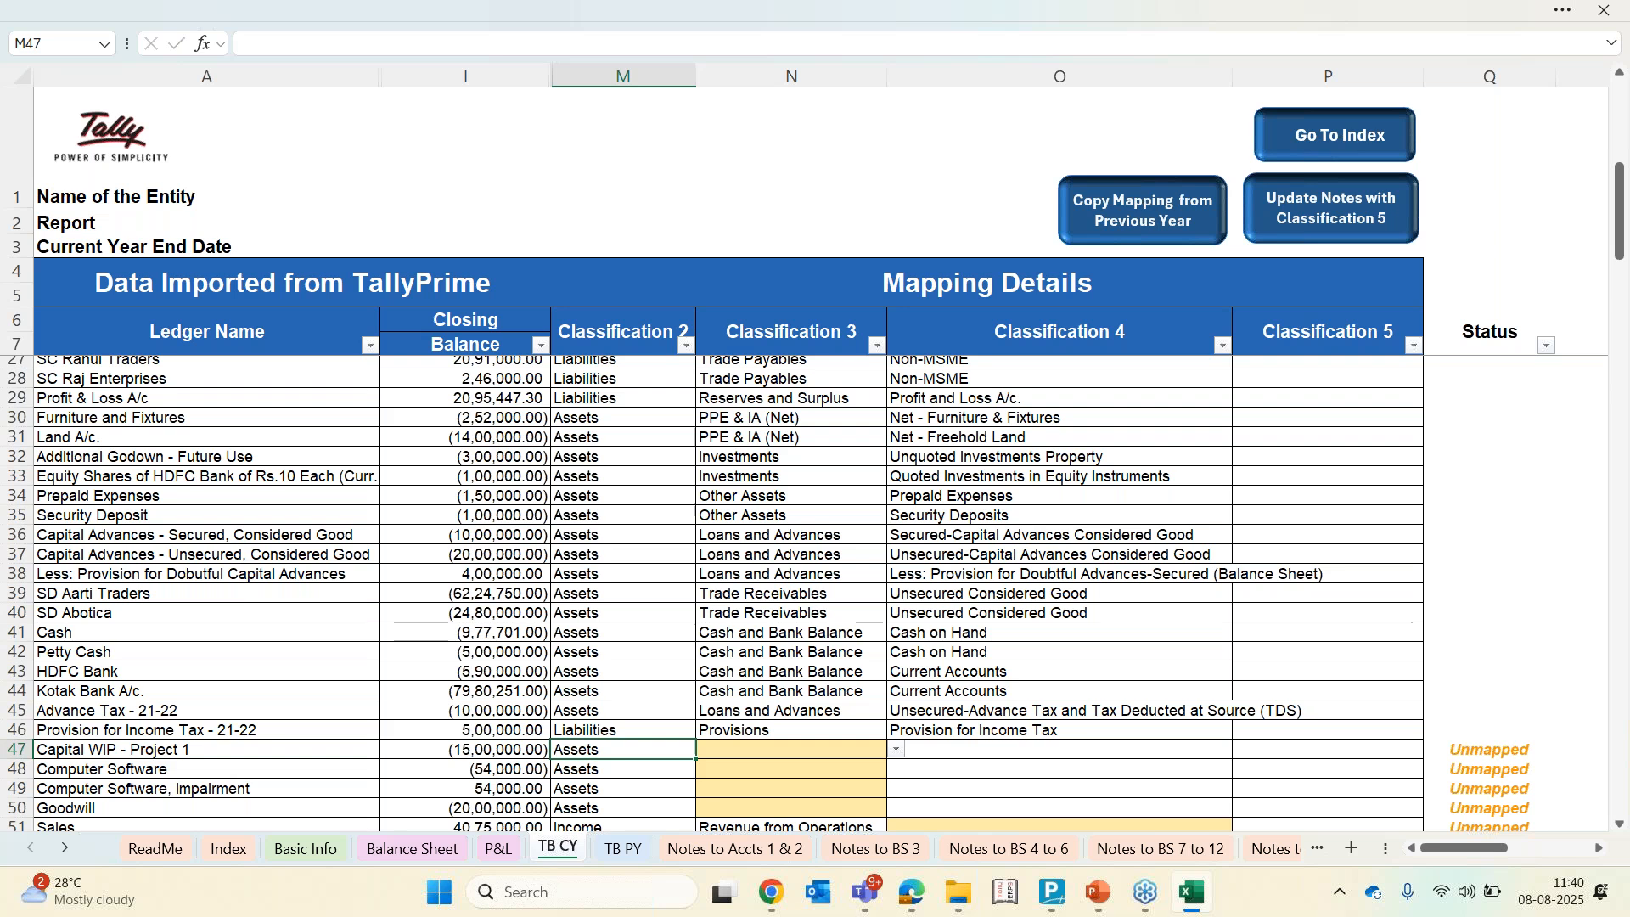
# Set Classification 3 of Capital WIP - Project 1, Computer Software, Computer Software, Impairment and Goodwill to PPE & IA (Net)
pyautogui.hotkey('shift', 'Down')
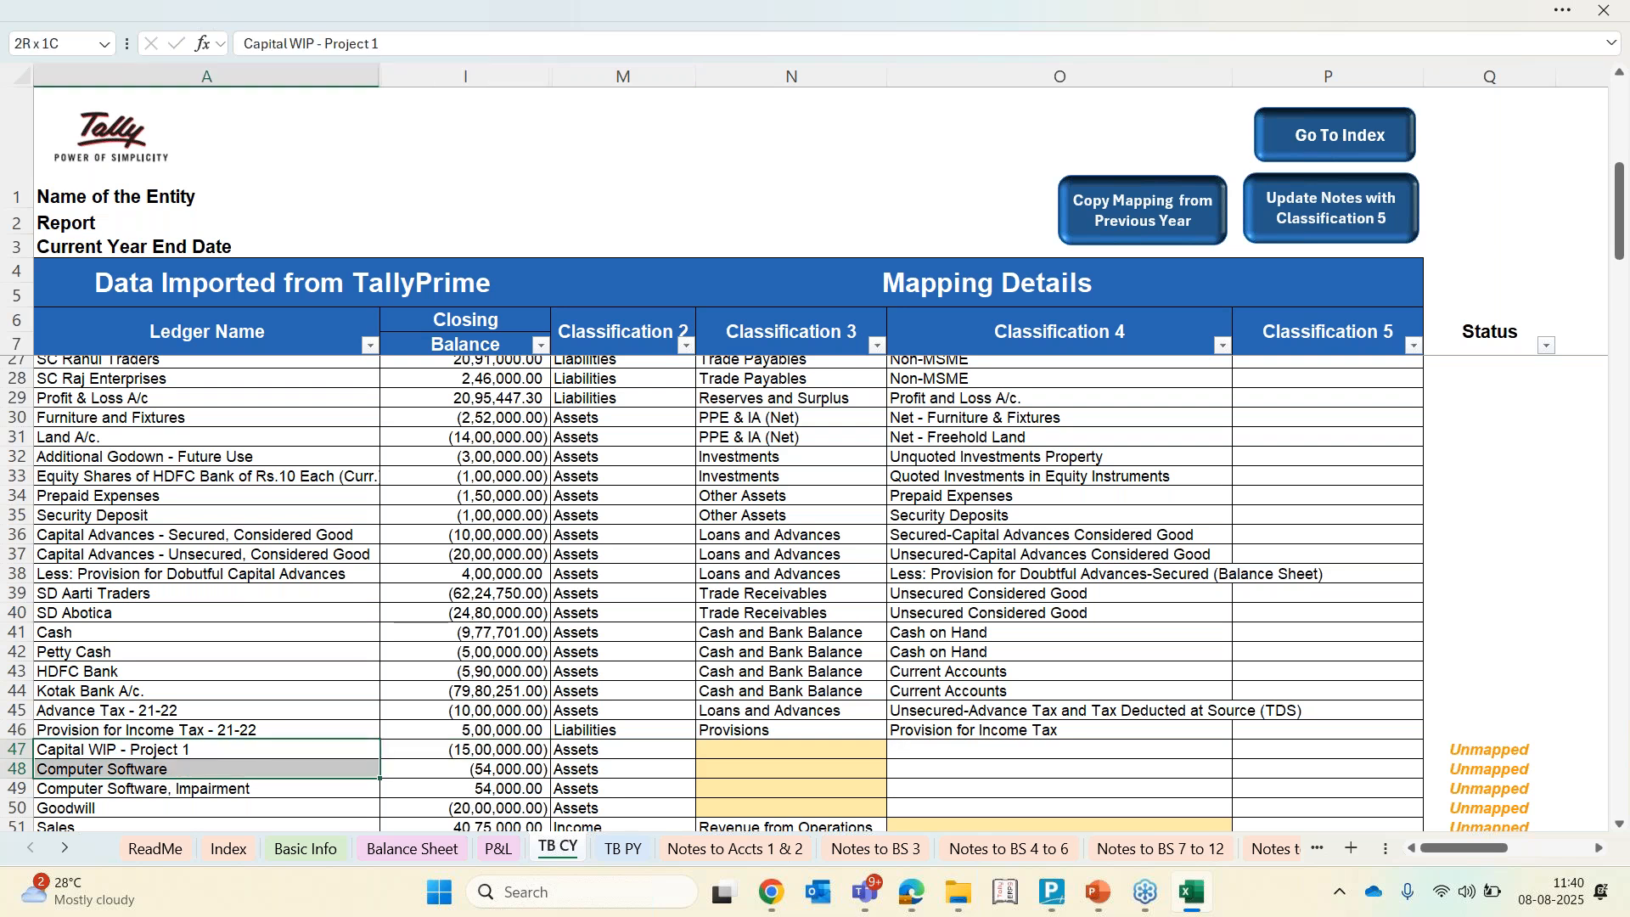
pyautogui.scroll(-1, 713, 594)
pyautogui.hotkey('shift', 'Down')
pyautogui.hotkey('shift', 'Down')
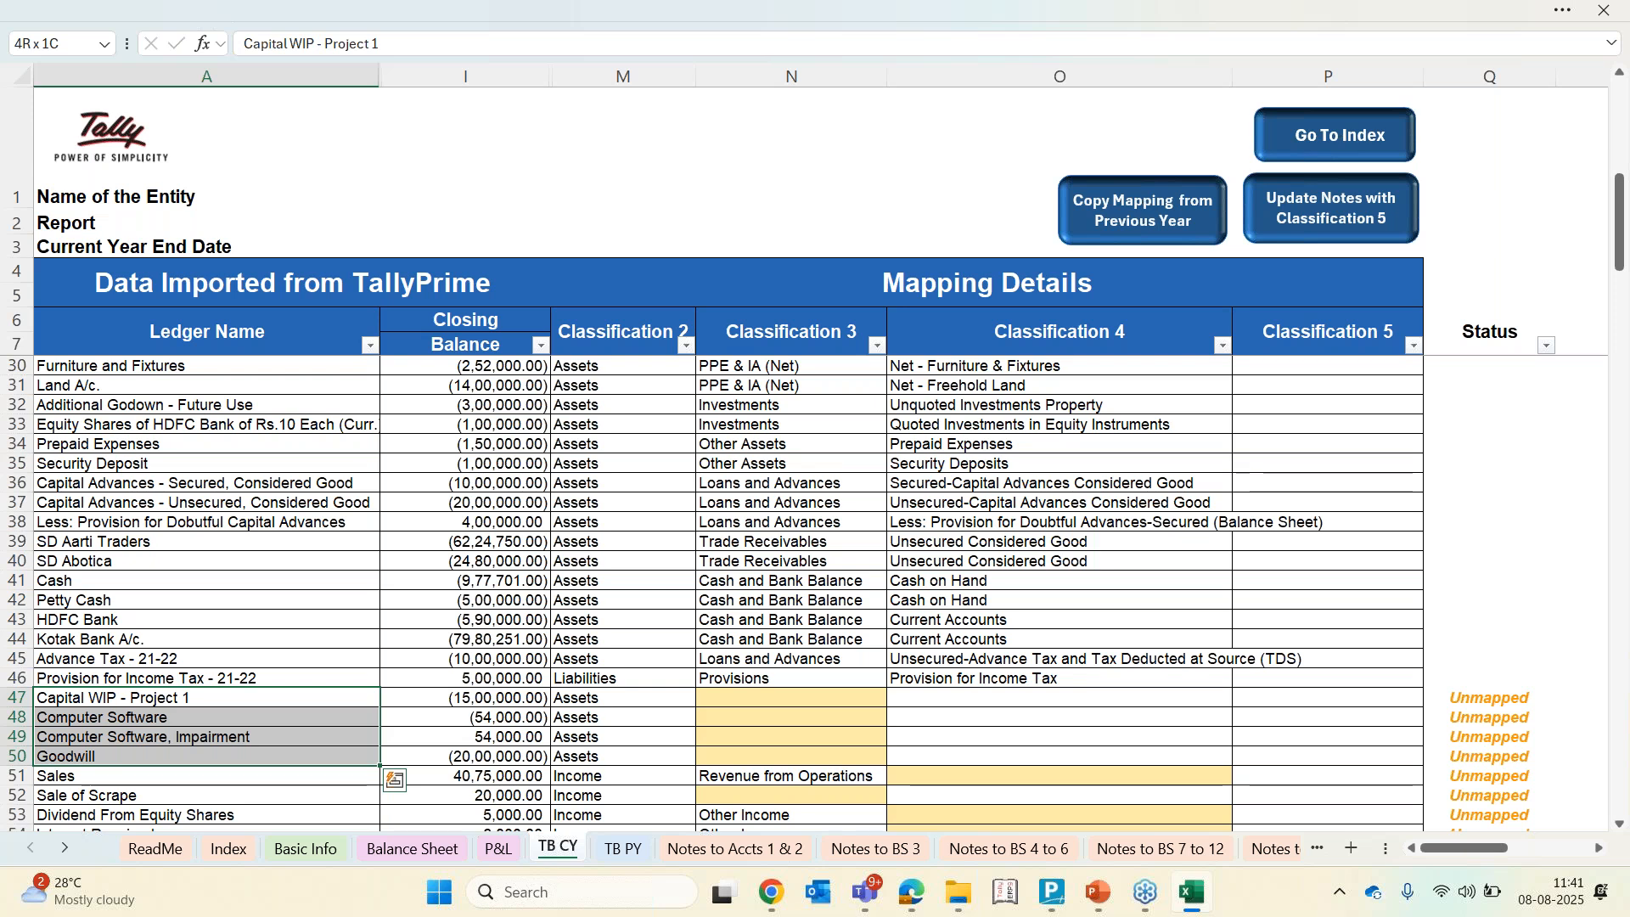
pyautogui.press('Right')
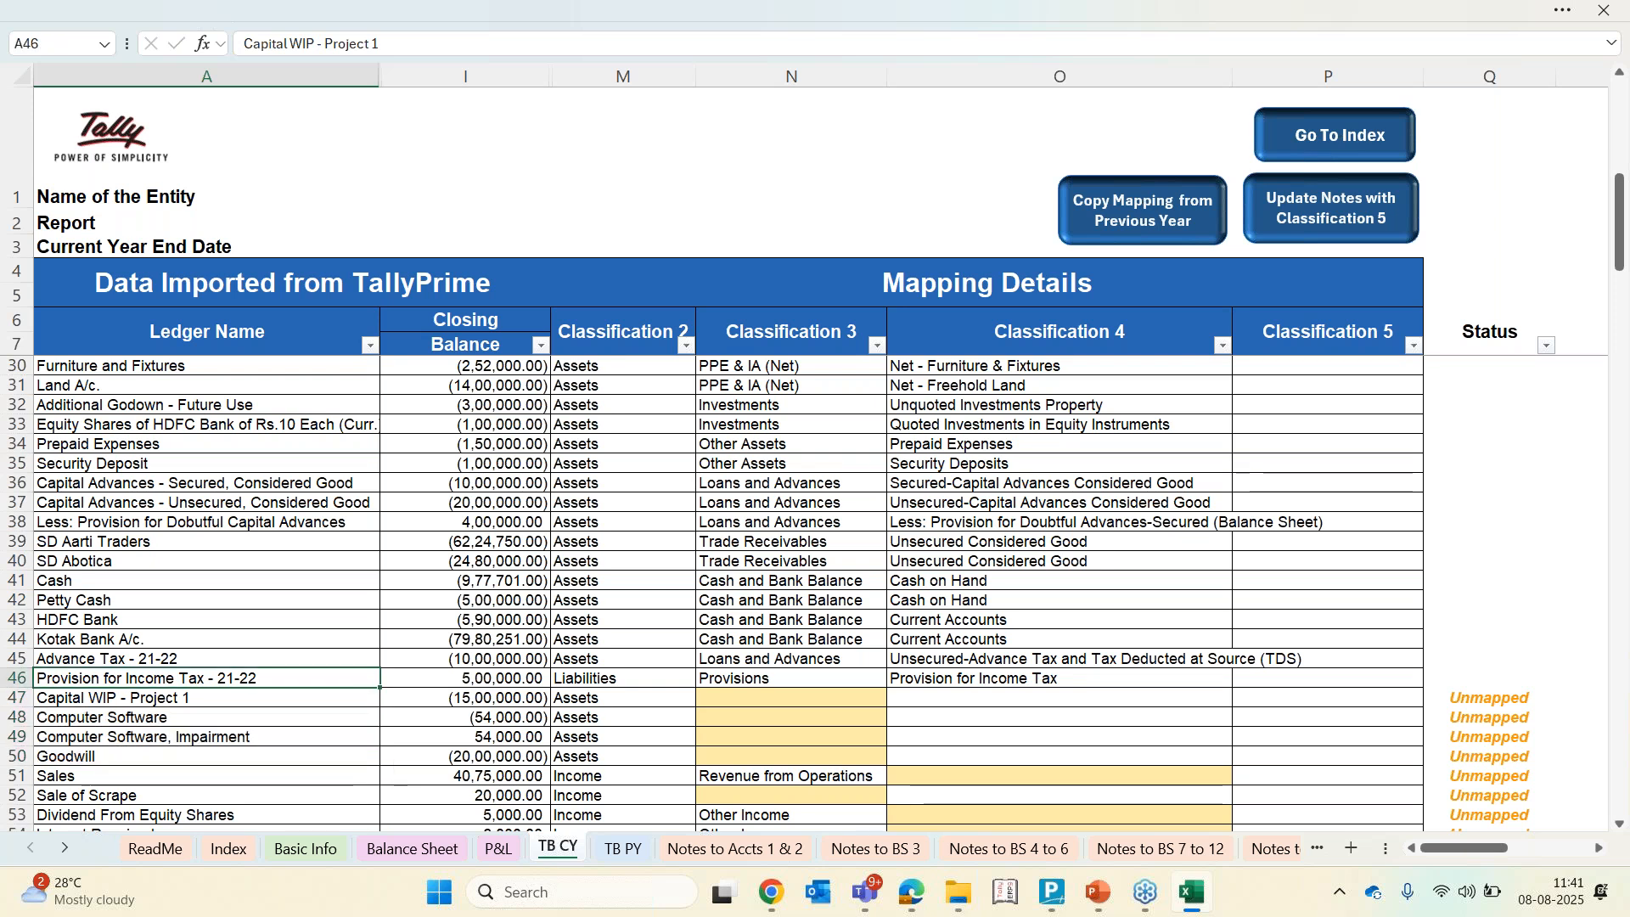
pyautogui.press('Right')
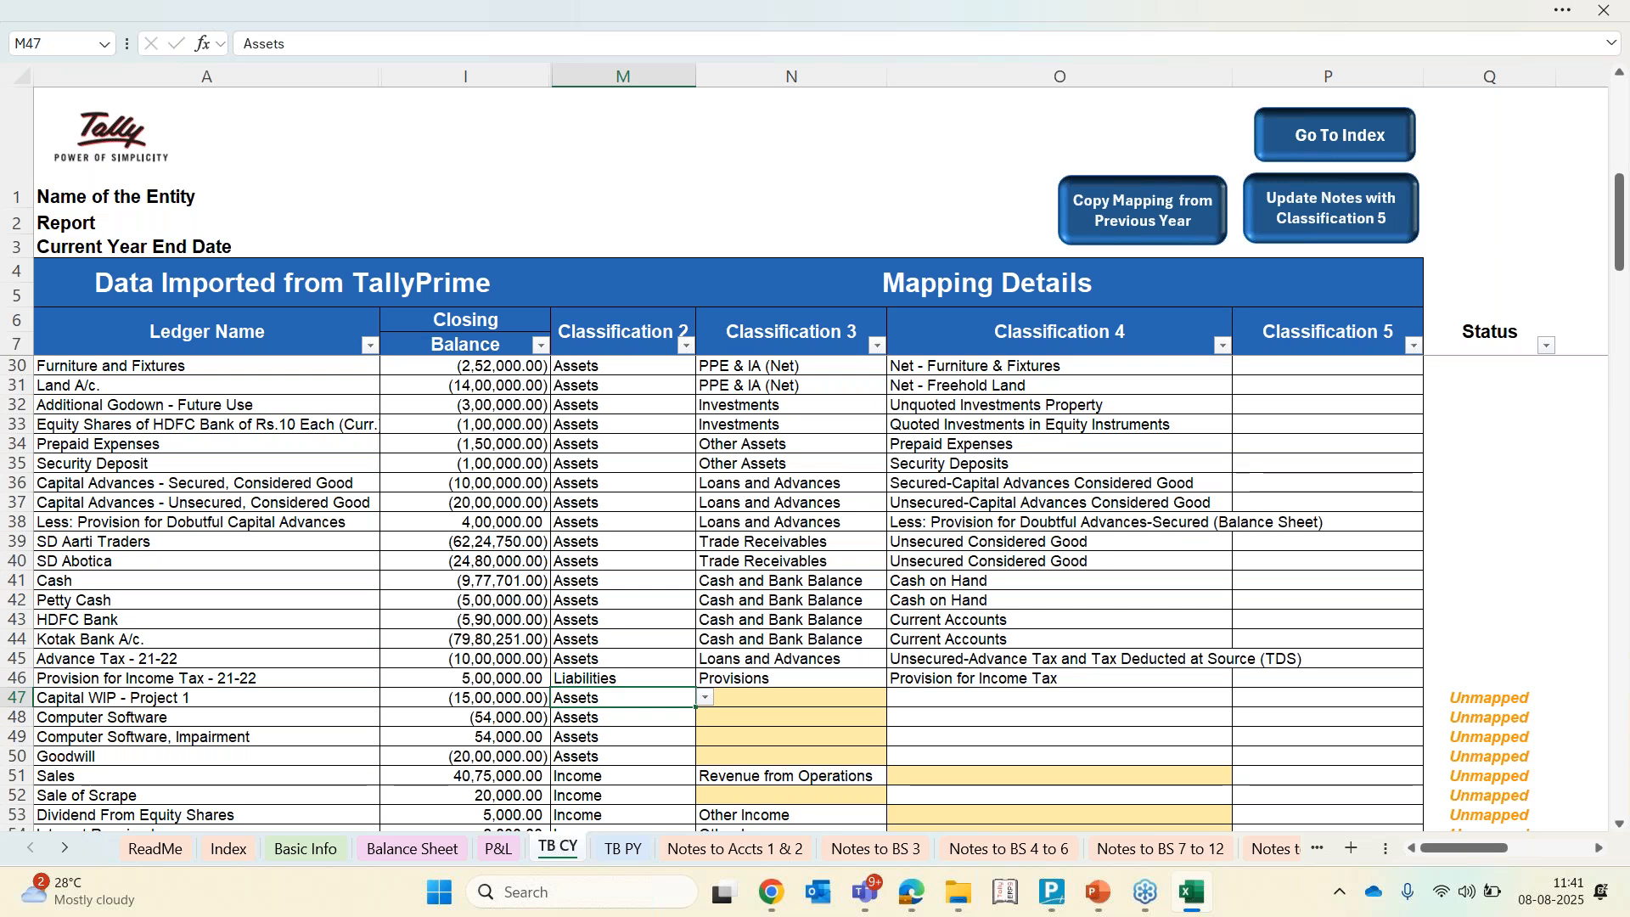
pyautogui.press('Right')
pyautogui.hotkey('alt', 'Down')
pyautogui.press('Down')
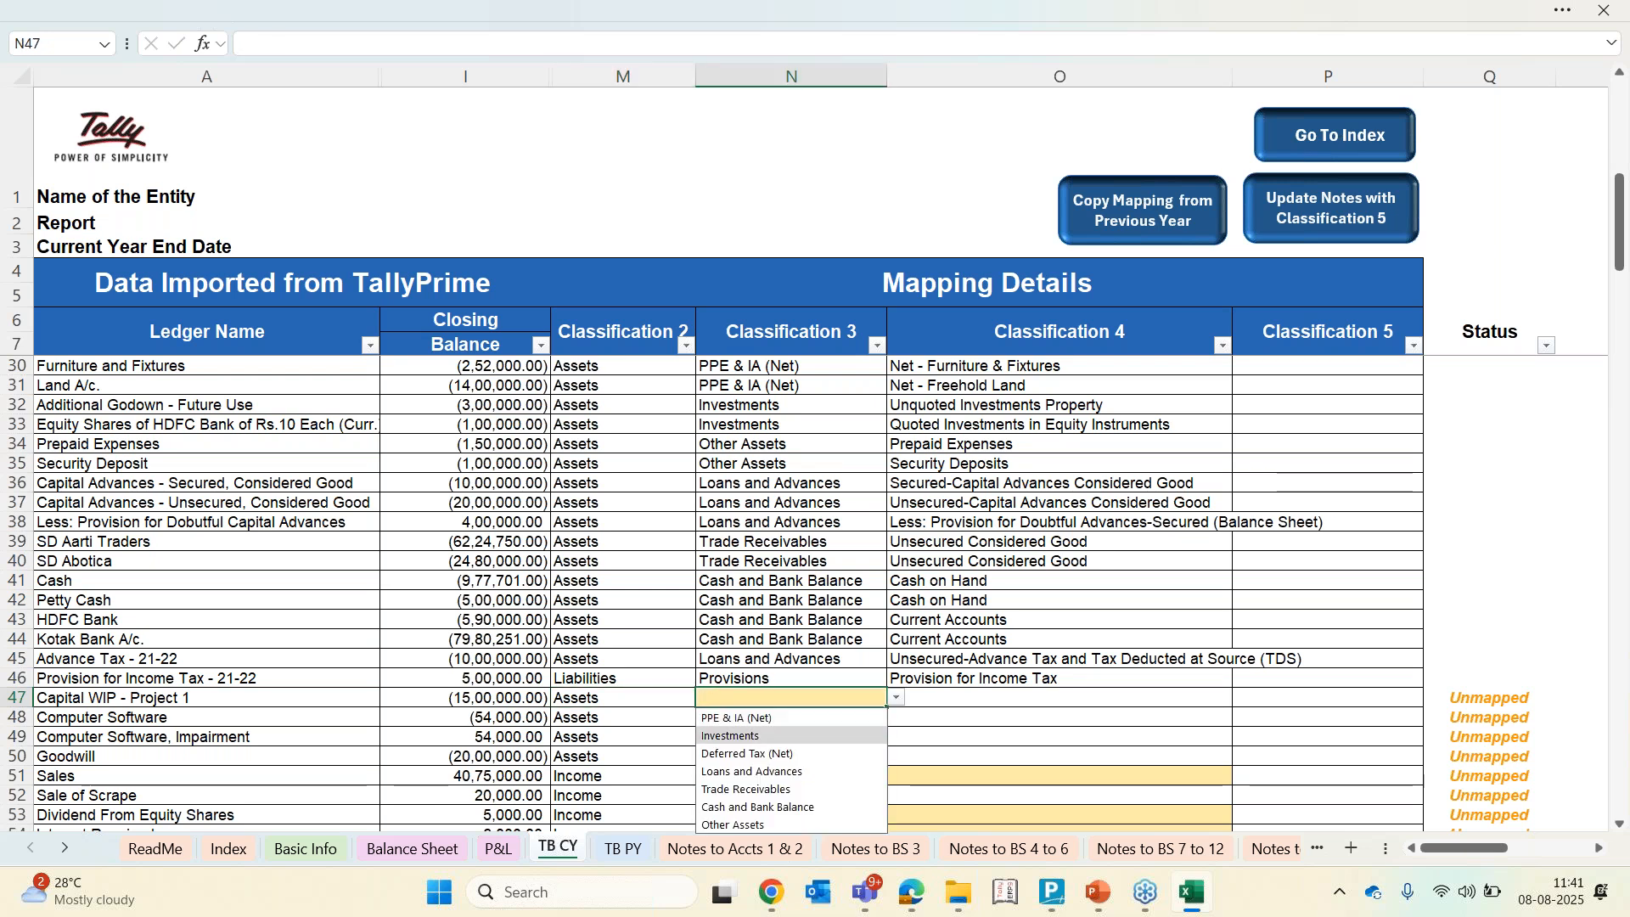
pyautogui.press('Up')
pyautogui.press('Return')
pyautogui.press('Return')
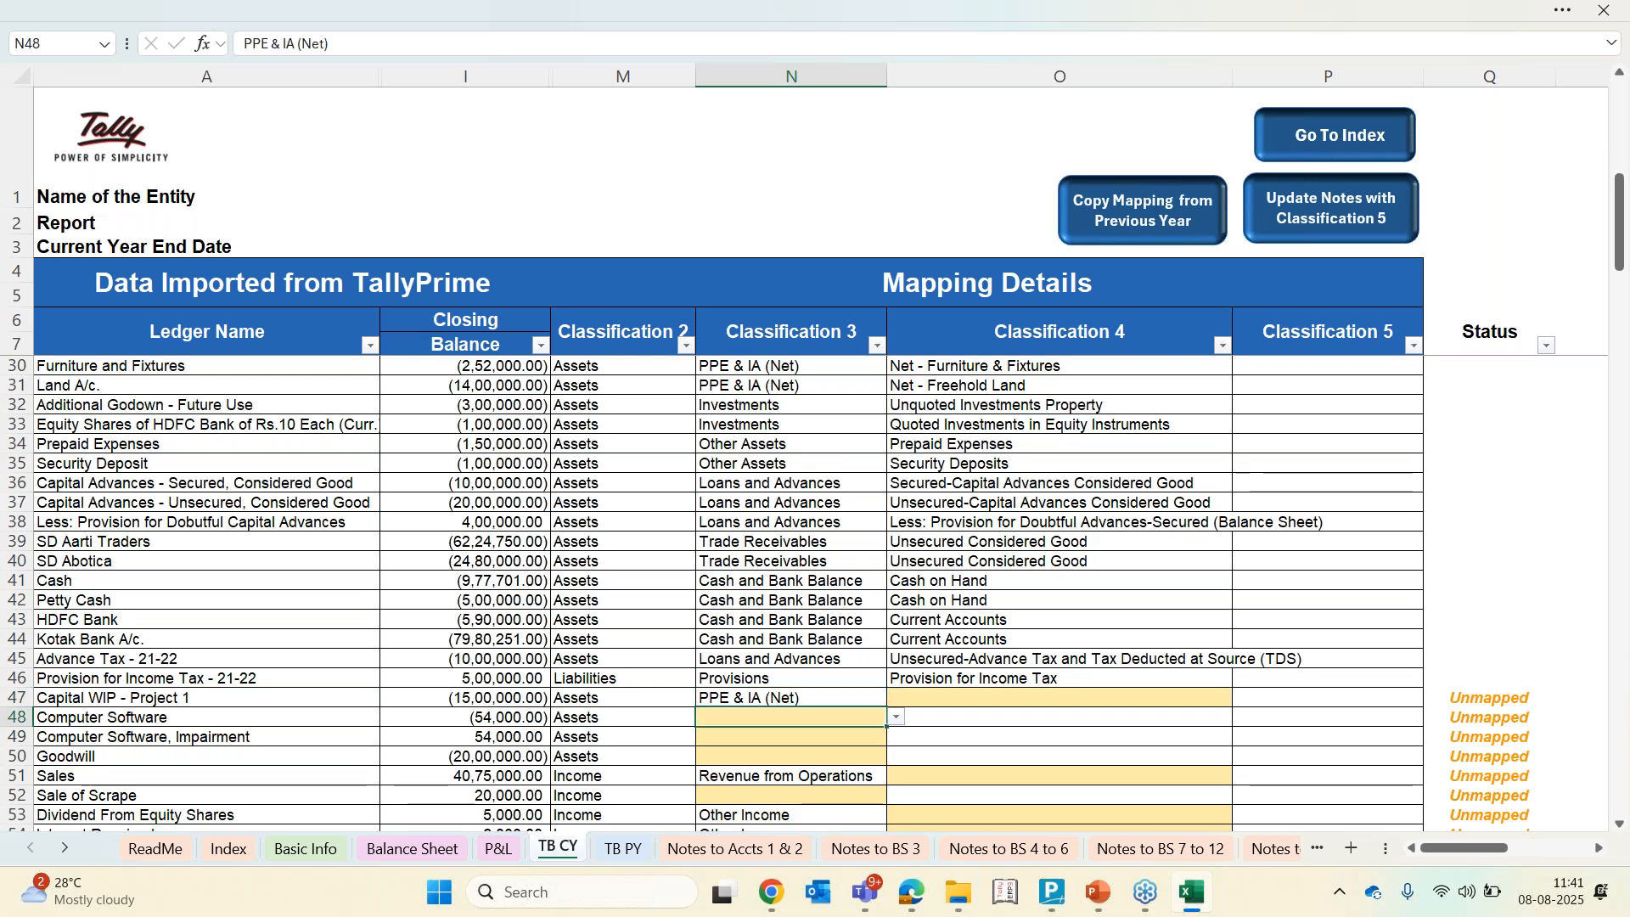
pyautogui.write('p')
pyautogui.press('Return')
pyautogui.write('p')
pyautogui.press('Return')
pyautogui.write('p')
# Set Classification 4 to Capital Work-in-Progress for Capital WIP, Net - Computer Software for both software ledgers, and Net - Goodwill for Goodwill
pyautogui.press('Return')
pyautogui.press('Up')
pyautogui.press('Up')
pyautogui.press('Up')
pyautogui.press('Up')
pyautogui.press('Up')
pyautogui.press('Down')
pyautogui.press('Right')
pyautogui.write('cap')
pyautogui.press('Return')
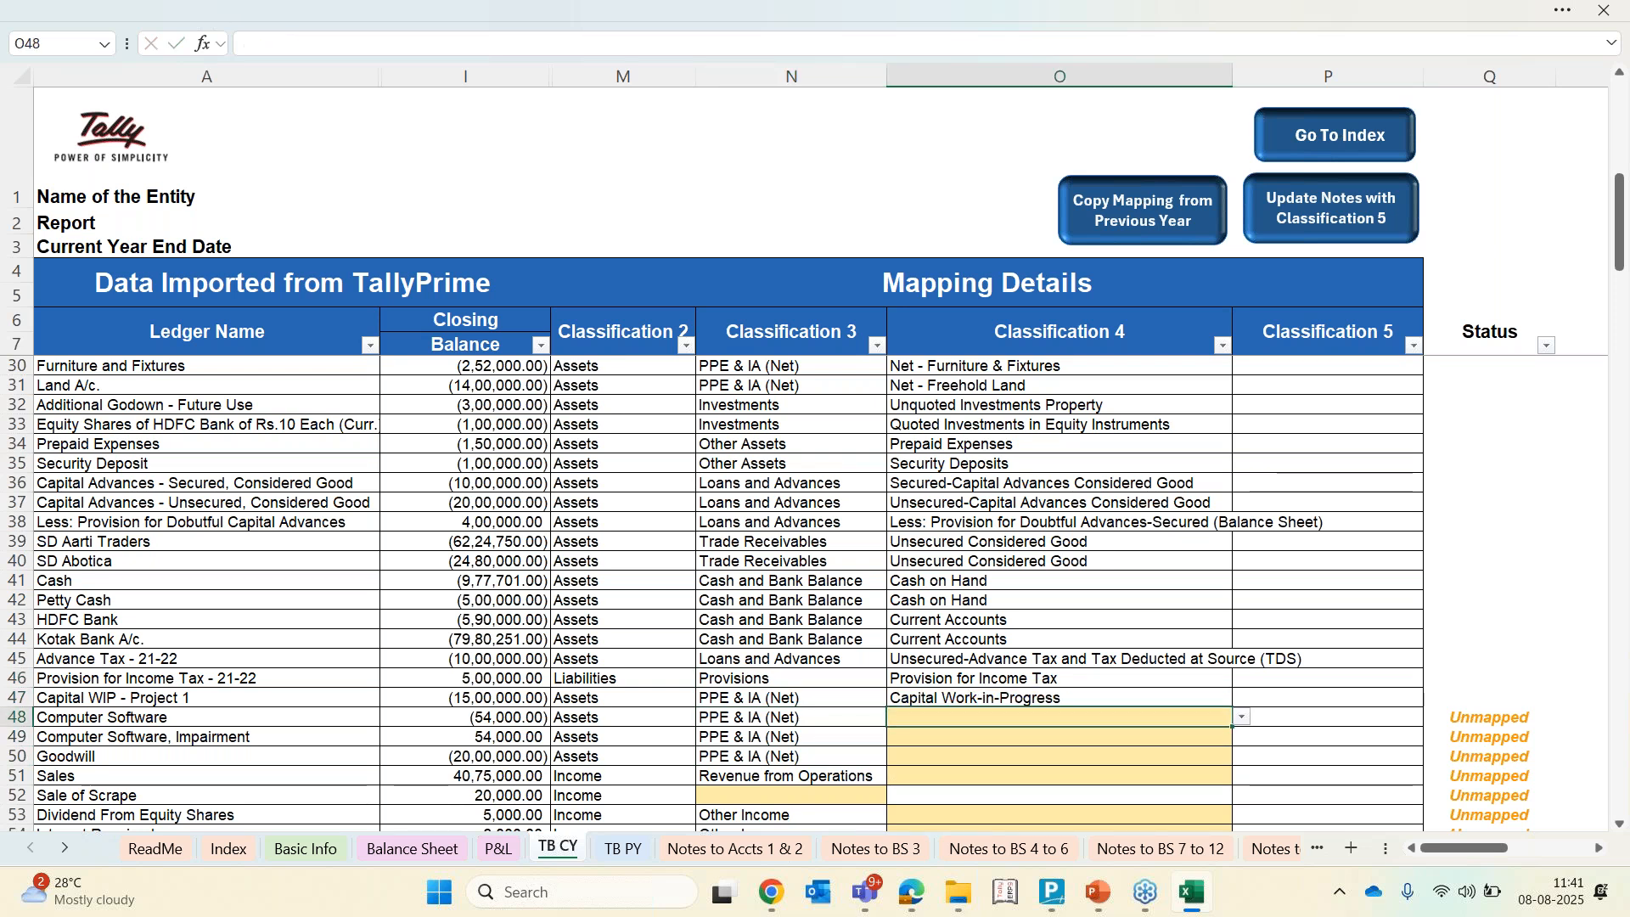
pyautogui.write('net')
pyautogui.press('Return')
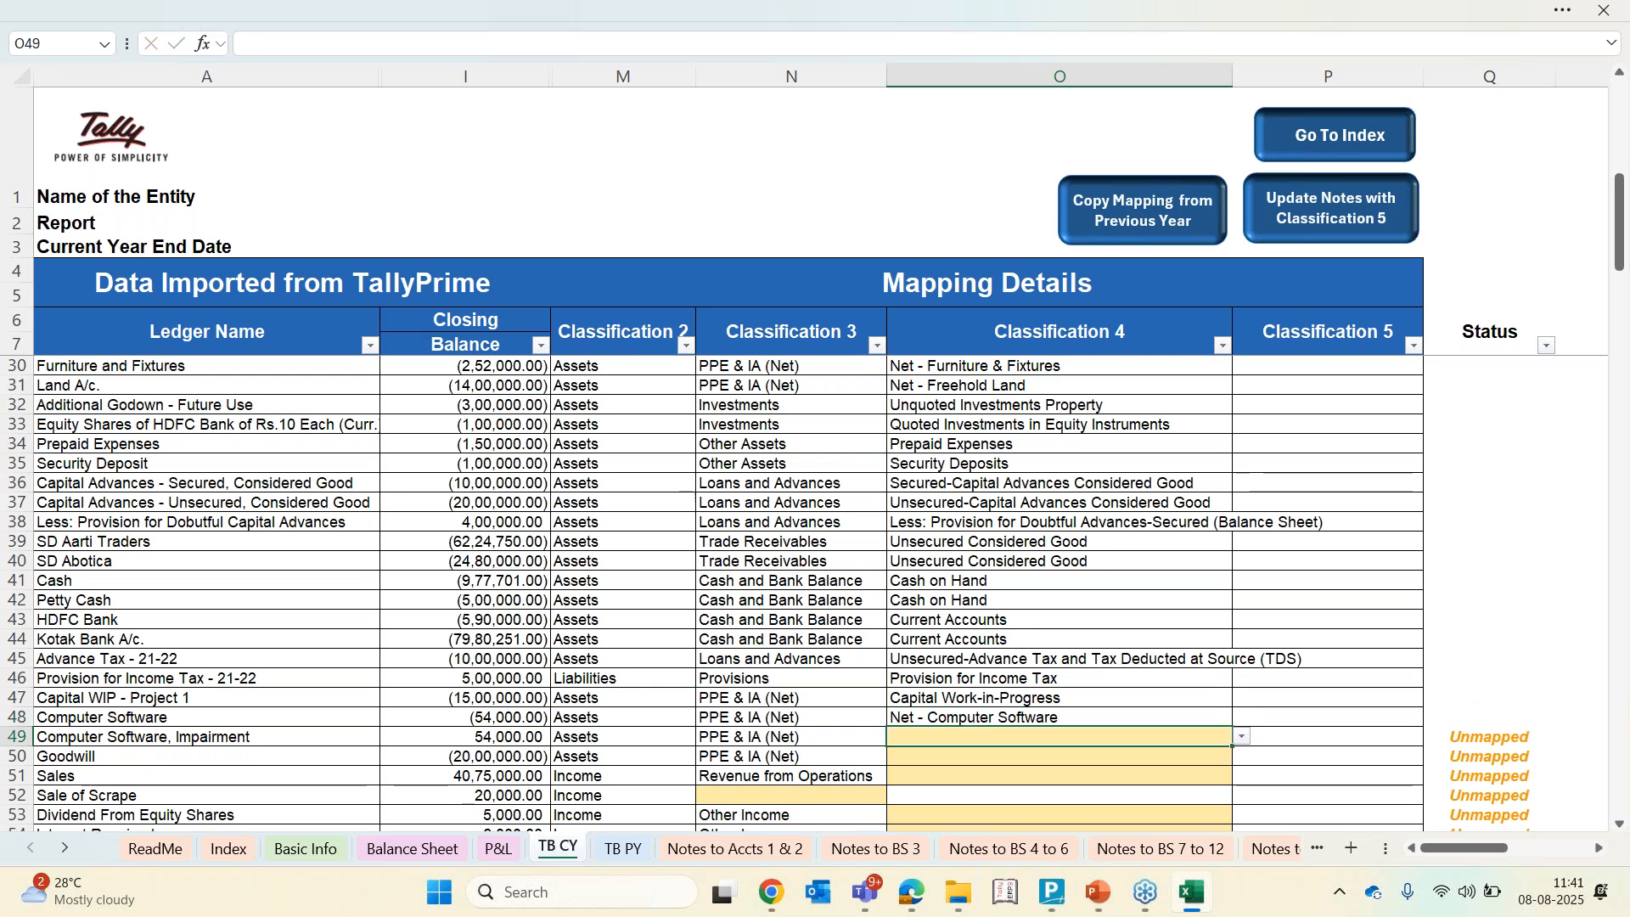
pyautogui.write('so')
pyautogui.press('Return')
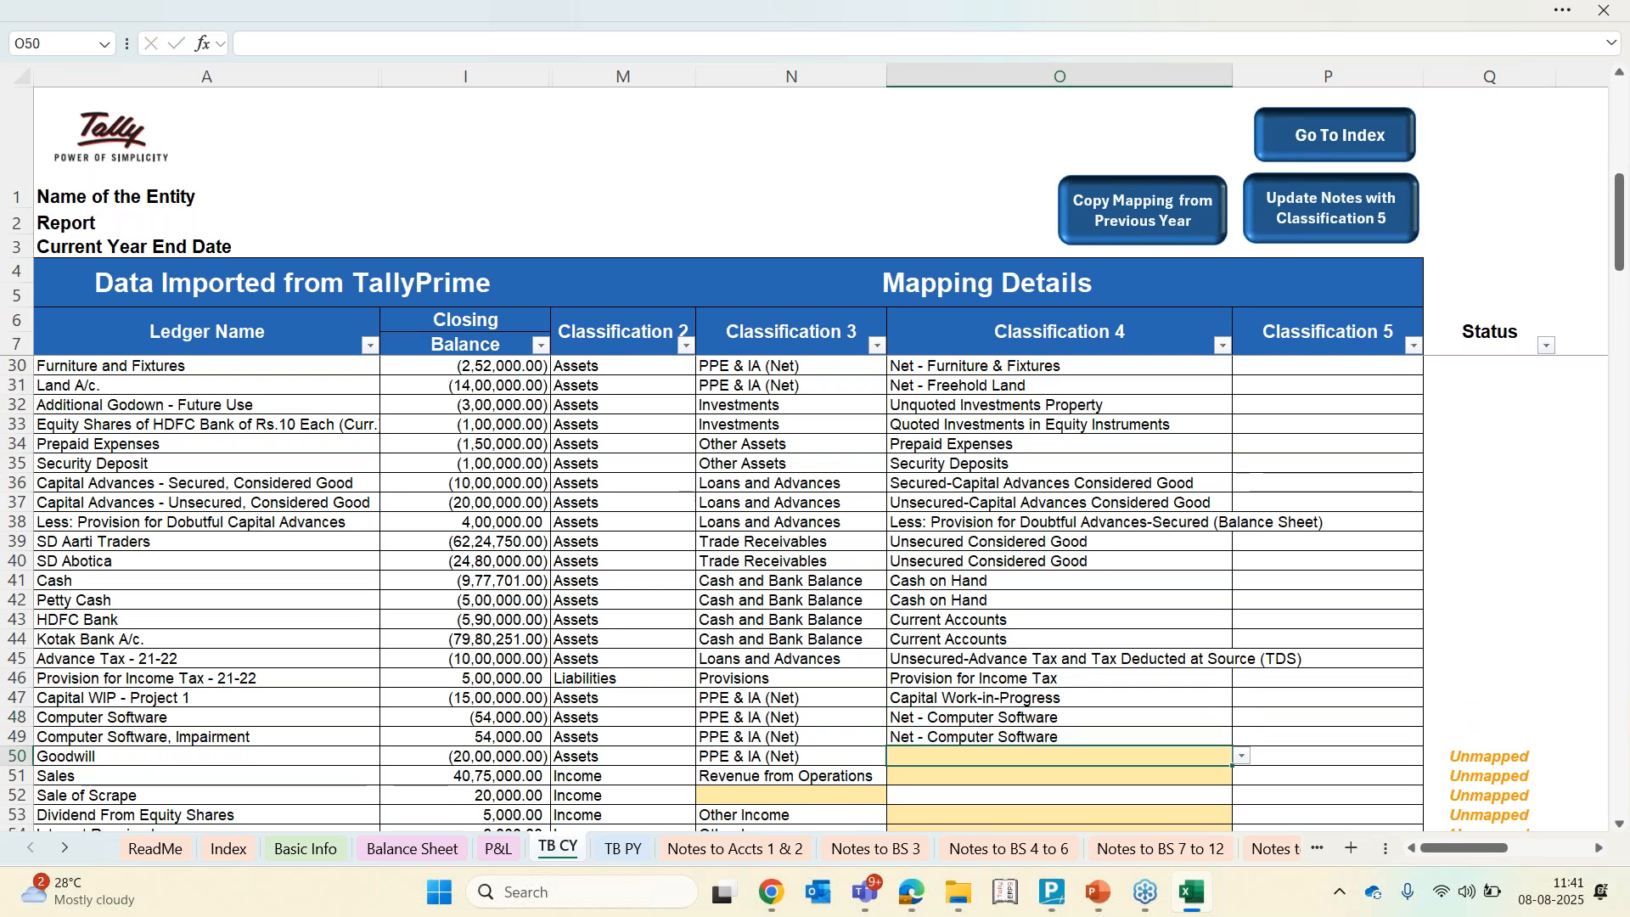
pyautogui.write('go')
pyautogui.press('Return')
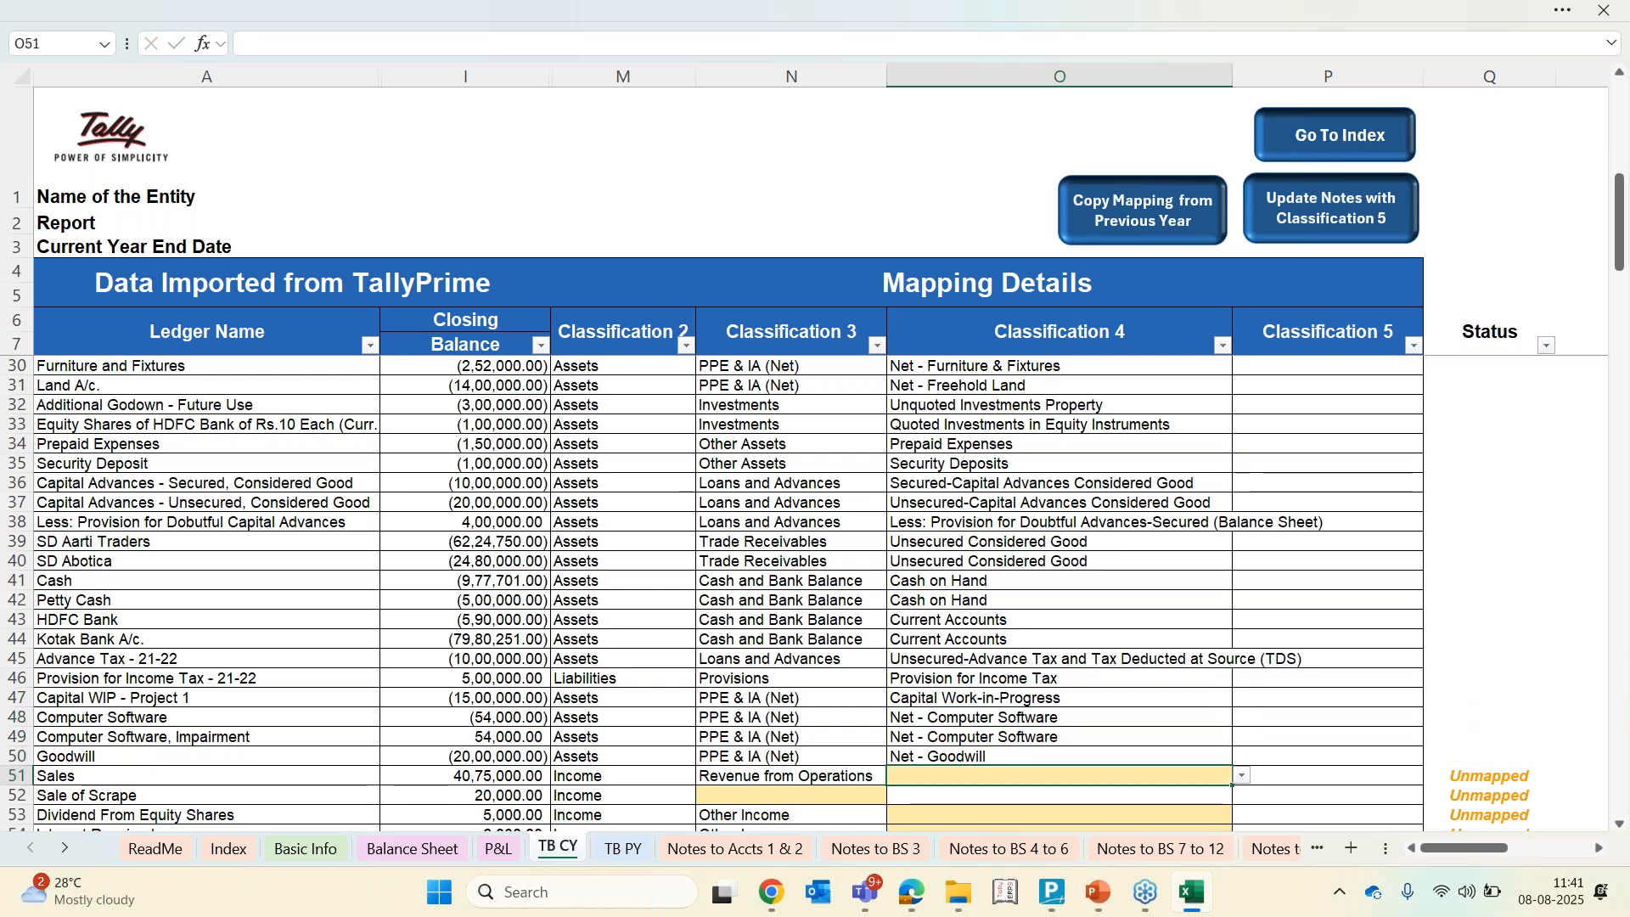
# Set Sales' Classification 4 to Sale of Products
pyautogui.press('Left')
pyautogui.press('Right')
pyautogui.hotkey('alt', 'Down')
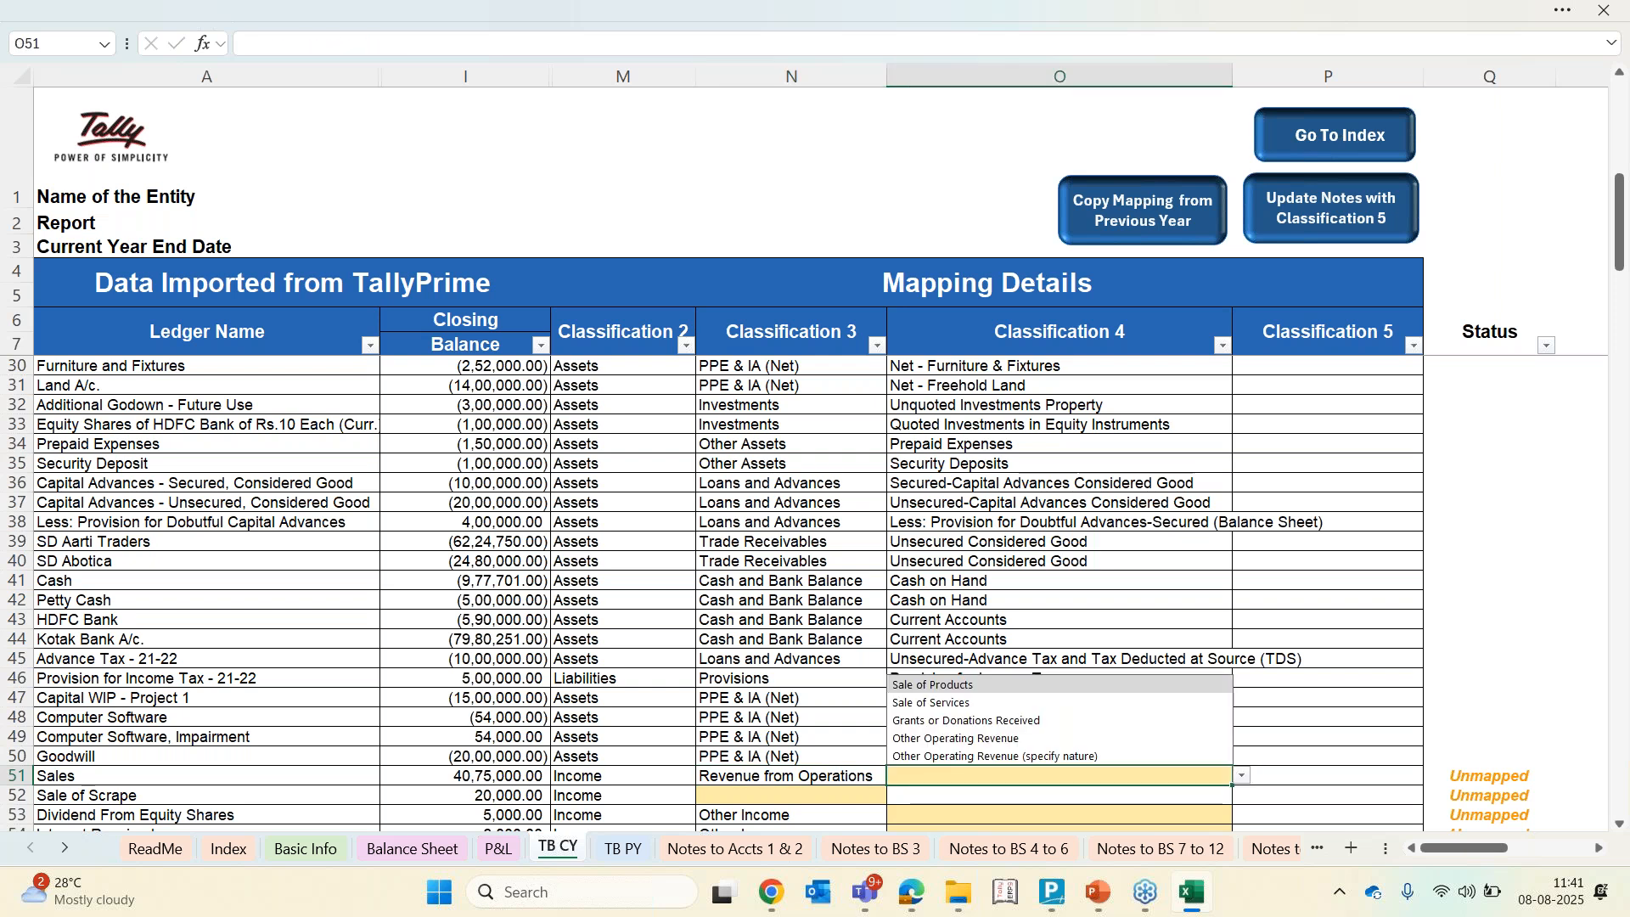
pyautogui.press('Return')
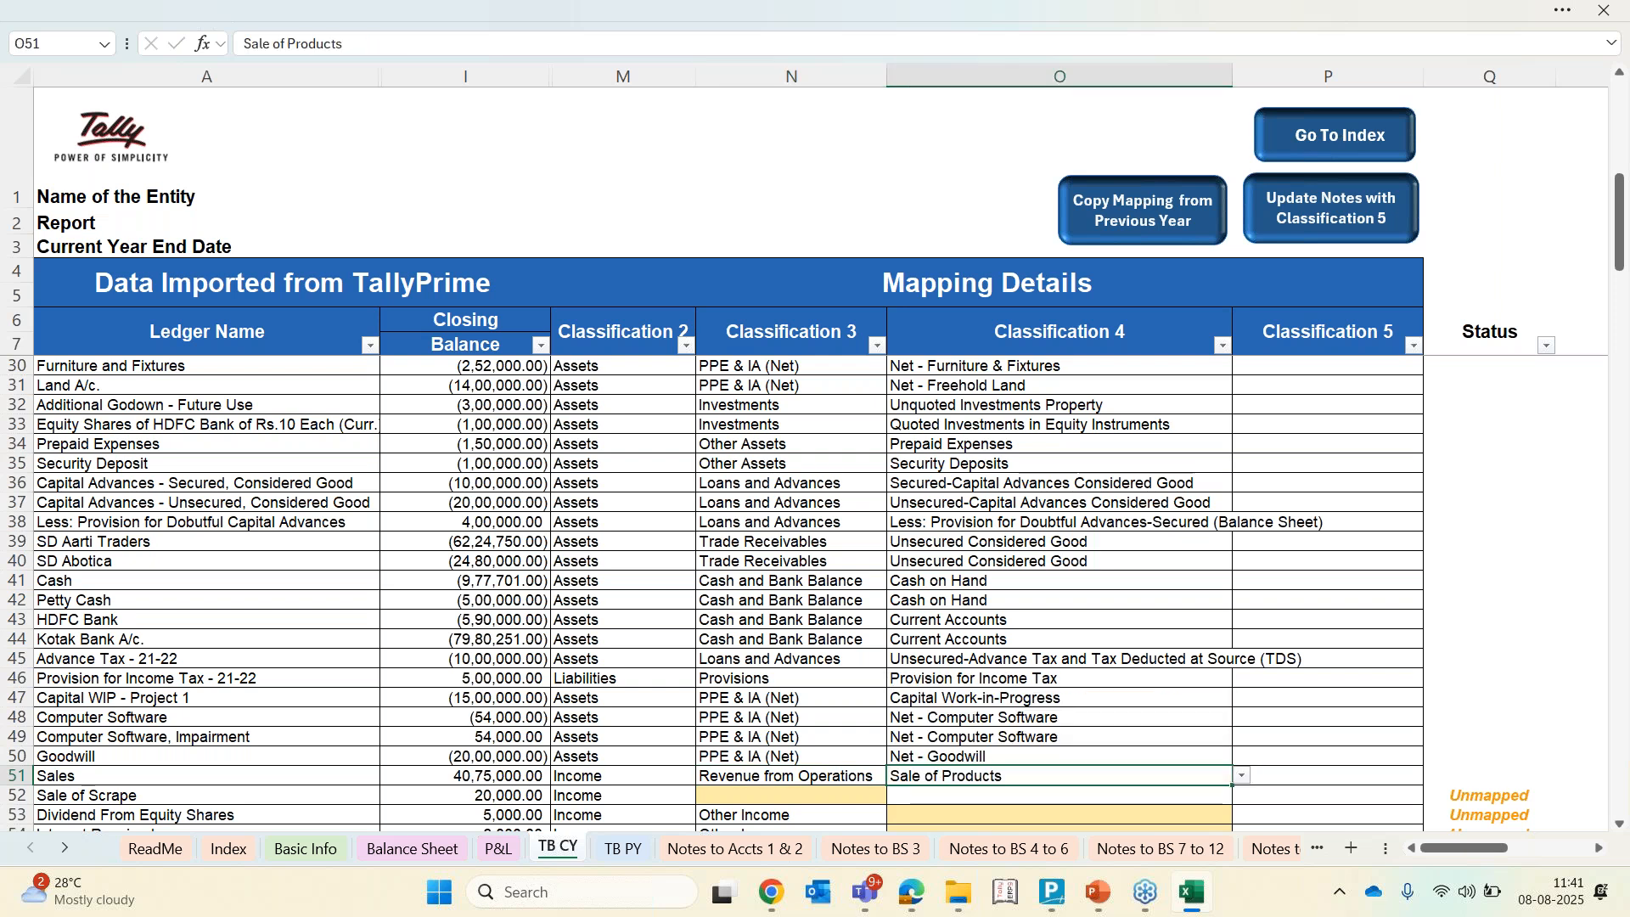
# Map Sale of Scrape to Other Income in Classification 3 and Other Non-Operating Income in Classification 4
pyautogui.scroll(-3, 807, 601)
pyautogui.click(808, 601)
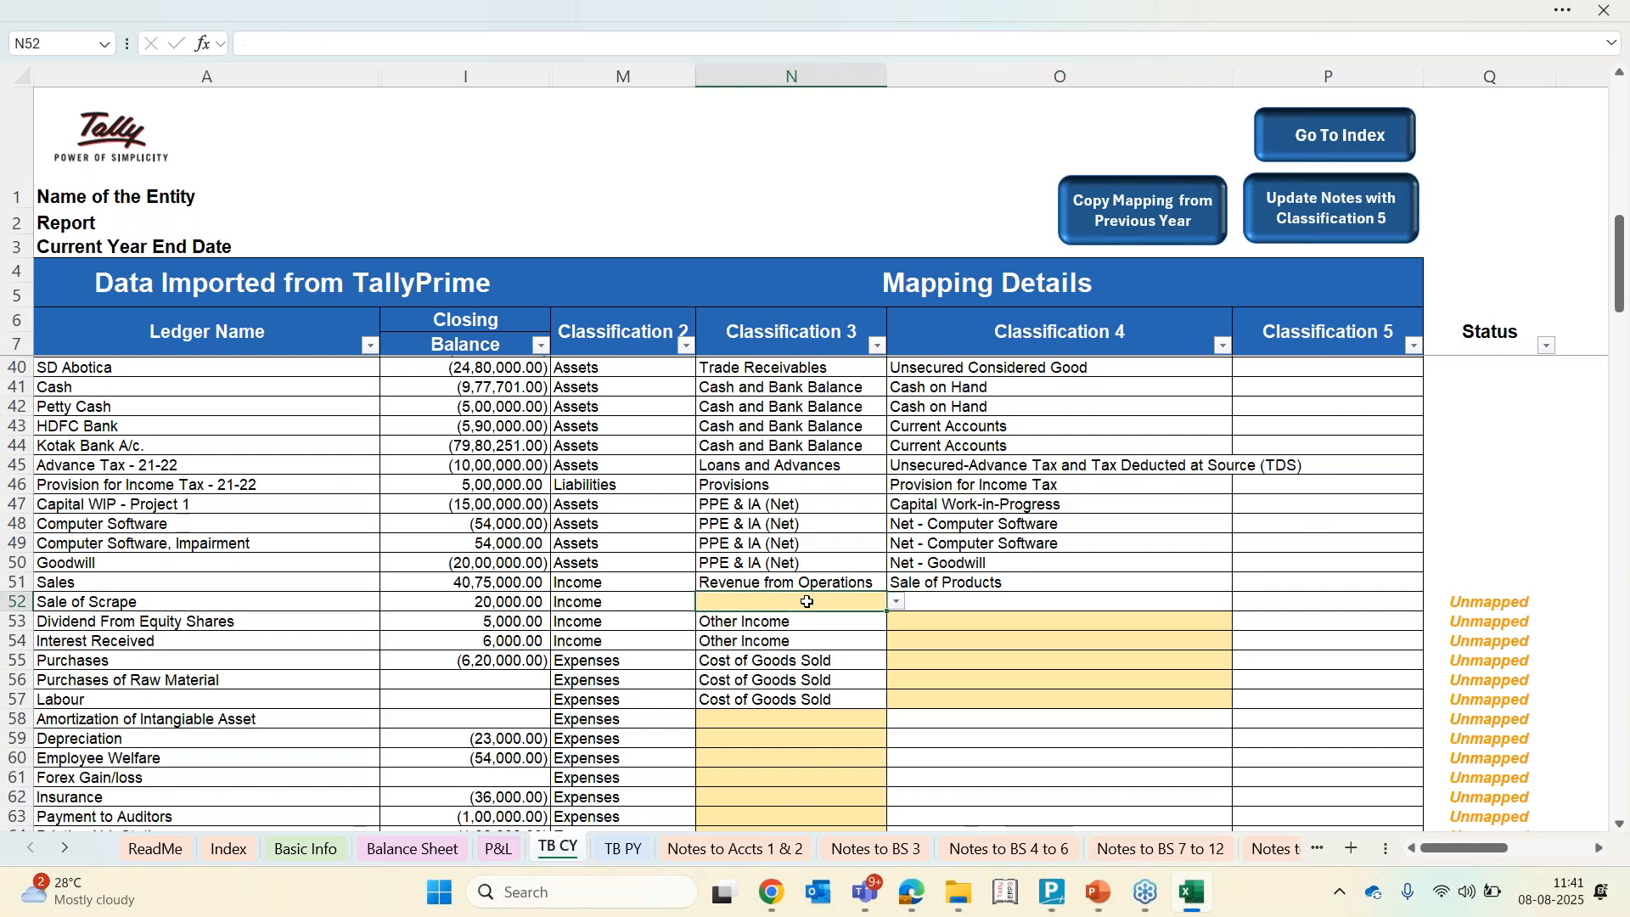
pyautogui.hotkey('alt', 'Down')
pyautogui.press('Down')
pyautogui.press('Return')
pyautogui.press('Tab')
pyautogui.hotkey('alt', 'Down')
pyautogui.press('Down')
pyautogui.press('Down')
pyautogui.press('Down')
pyautogui.press('Down')
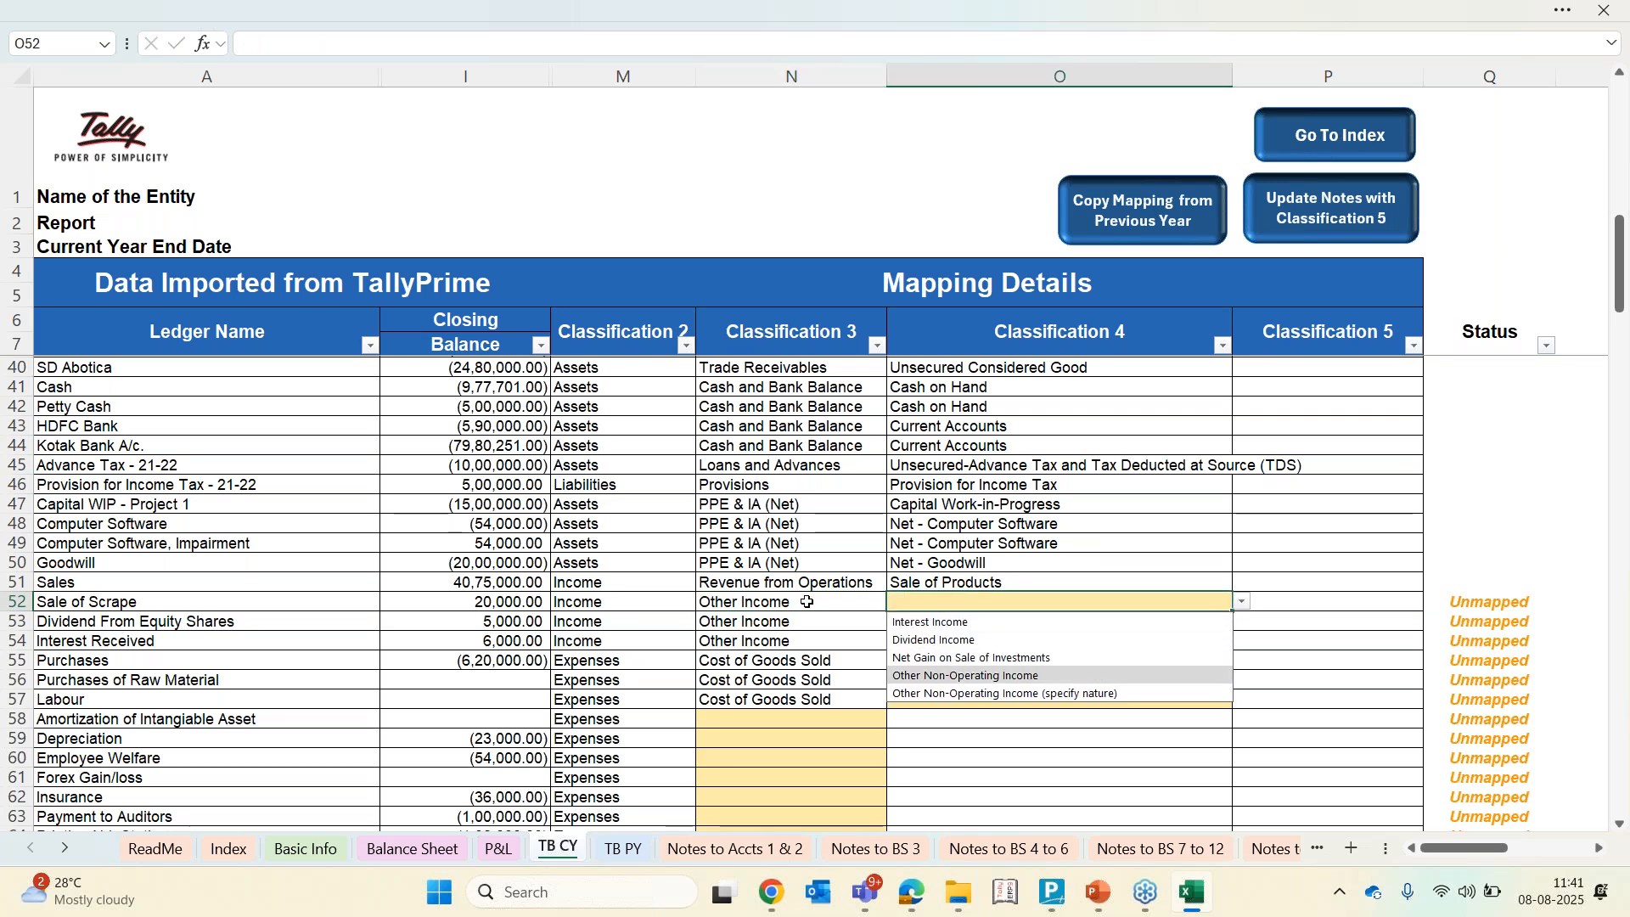
pyautogui.press('Return')
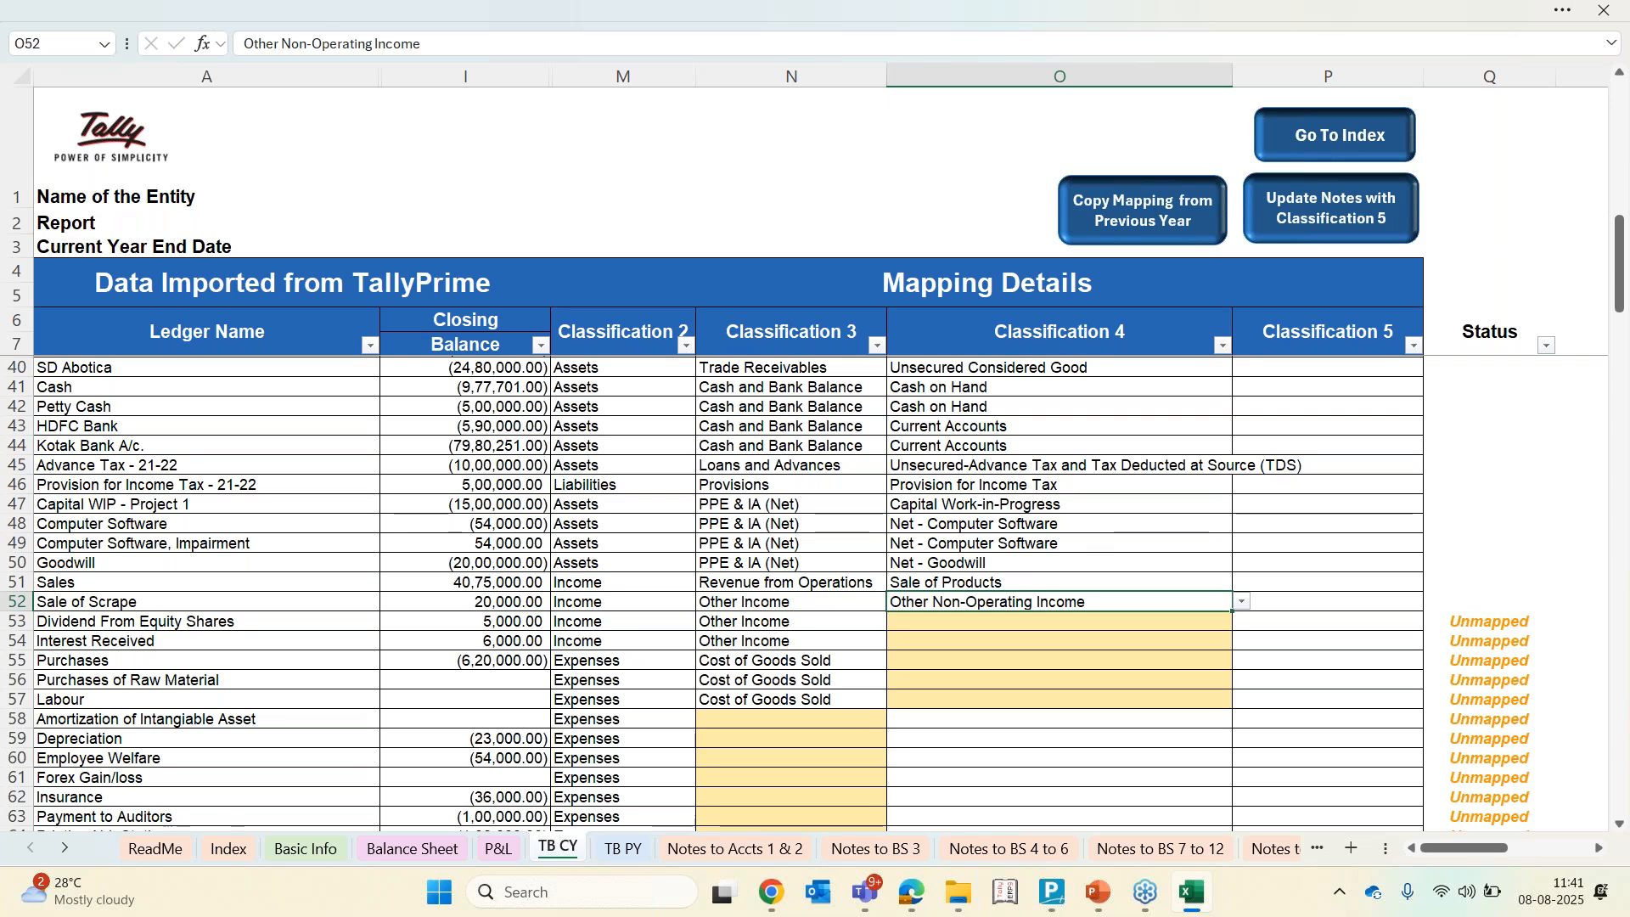
pyautogui.hotkey('alt', 'Down')
pyautogui.press('Down')
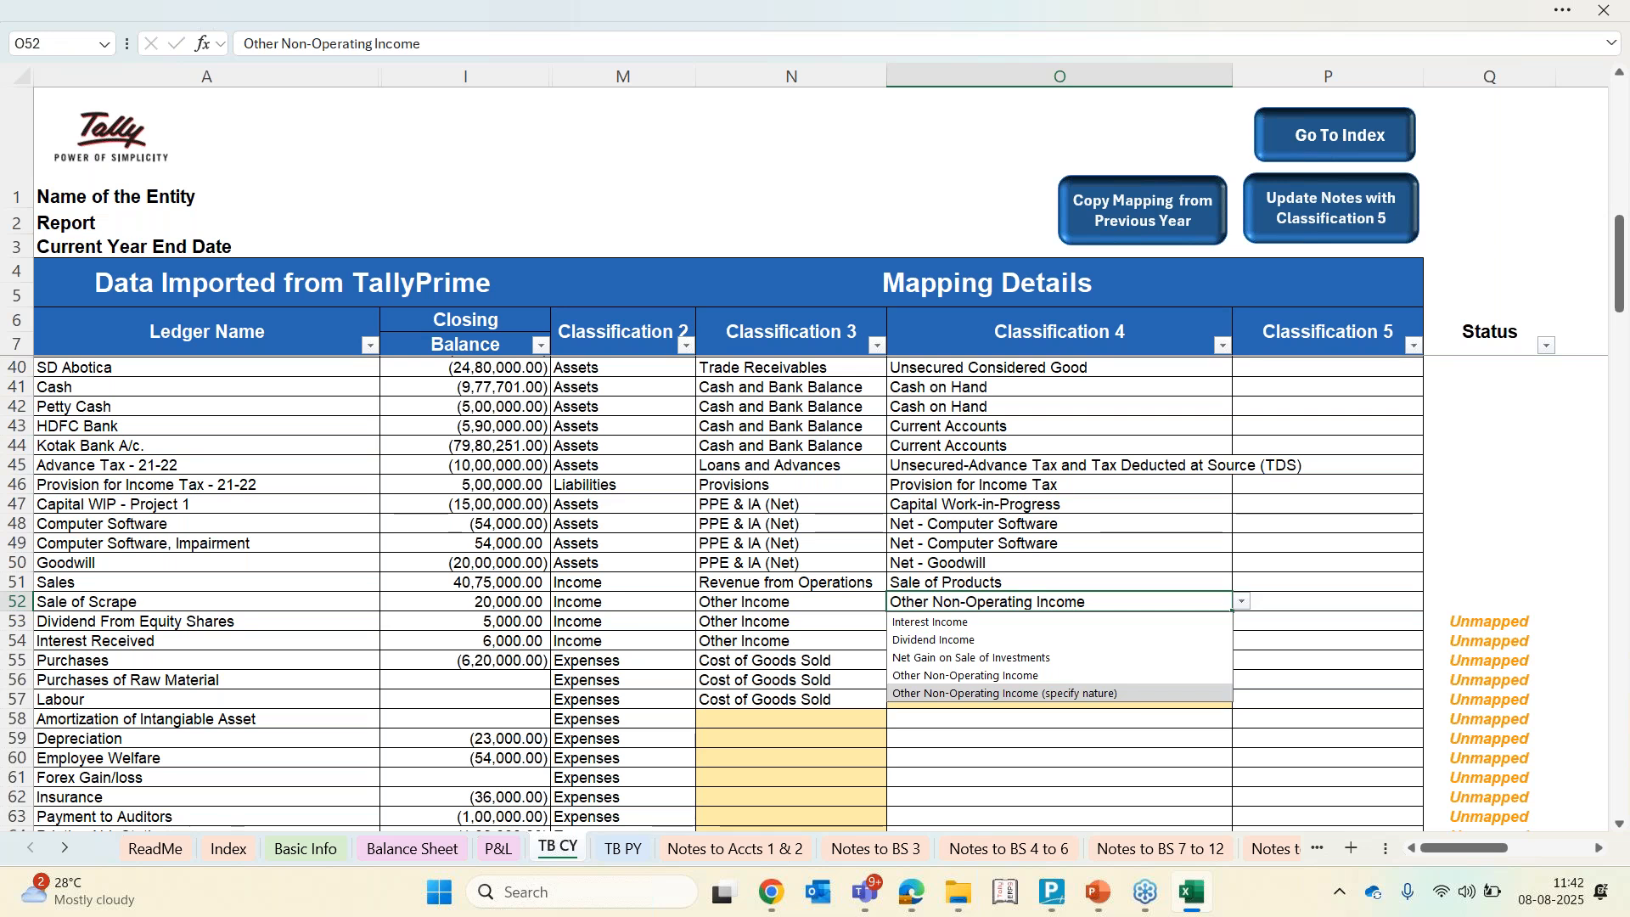
pyautogui.press('Escape')
# Set Classification 4 of Dividend From Equity Shares to Dividend Income and Interest Received to Interest Income
pyautogui.press('Down')
pyautogui.press('Down')
pyautogui.press('Up')
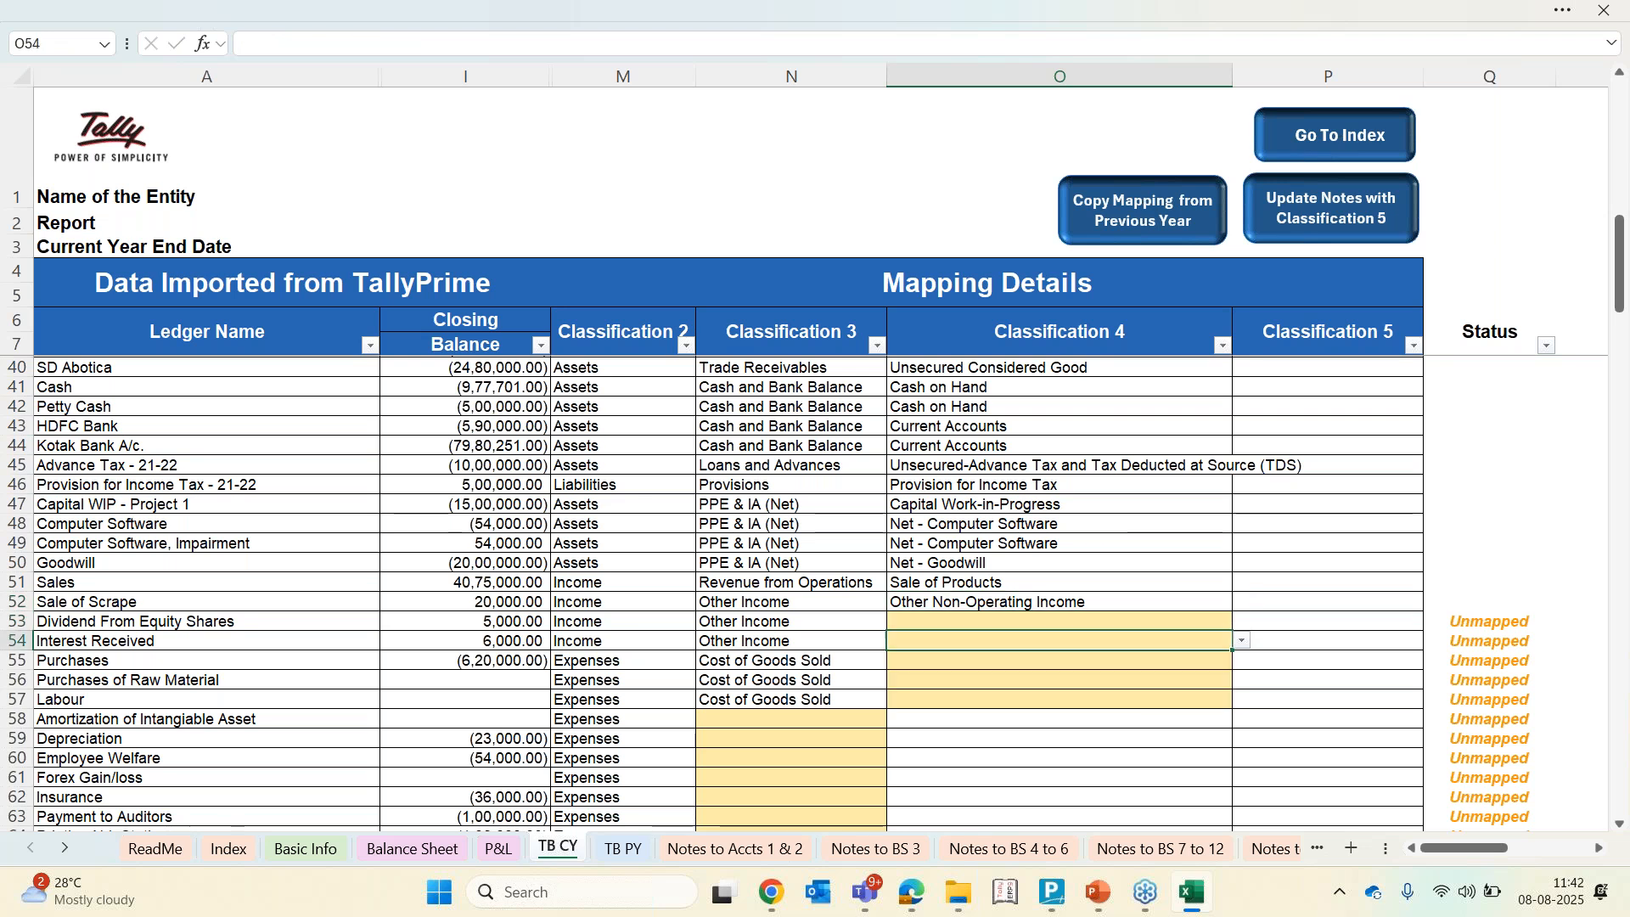
pyautogui.hotkey('alt', 'Down')
pyautogui.press('Down')
pyautogui.press('Return')
pyautogui.press('Down')
pyautogui.hotkey('alt', 'Down')
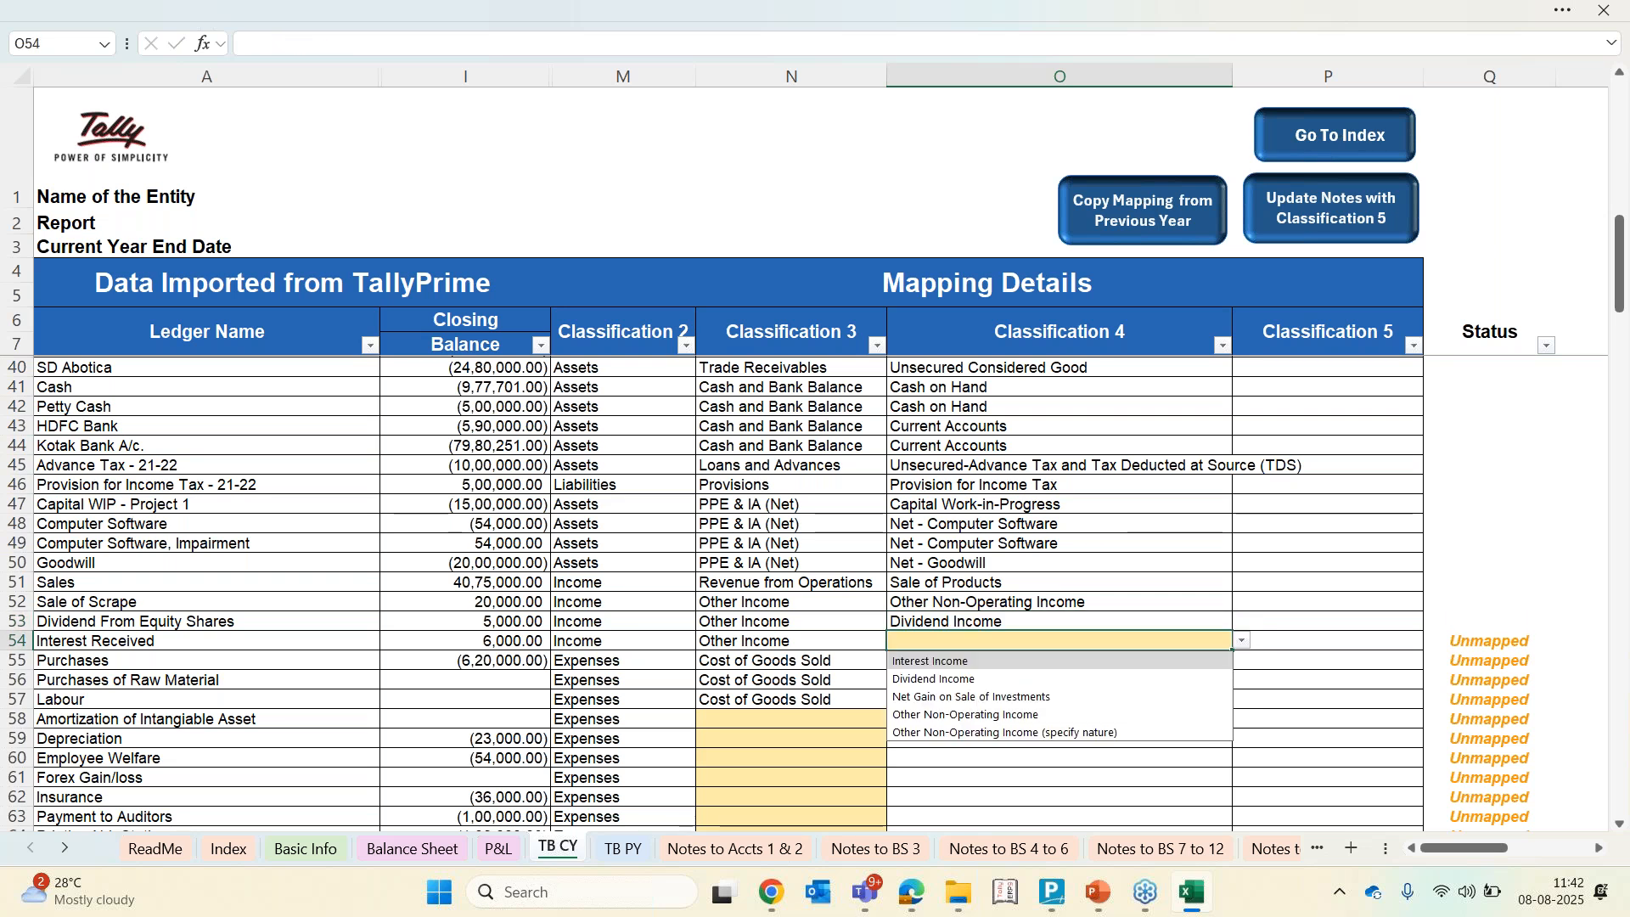
pyautogui.press('Return')
# Set Classification 4 of Purchases to Purchase of Stock In Trade and Purchases of Raw Material to Purchase of Raw Material
pyautogui.press('Down')
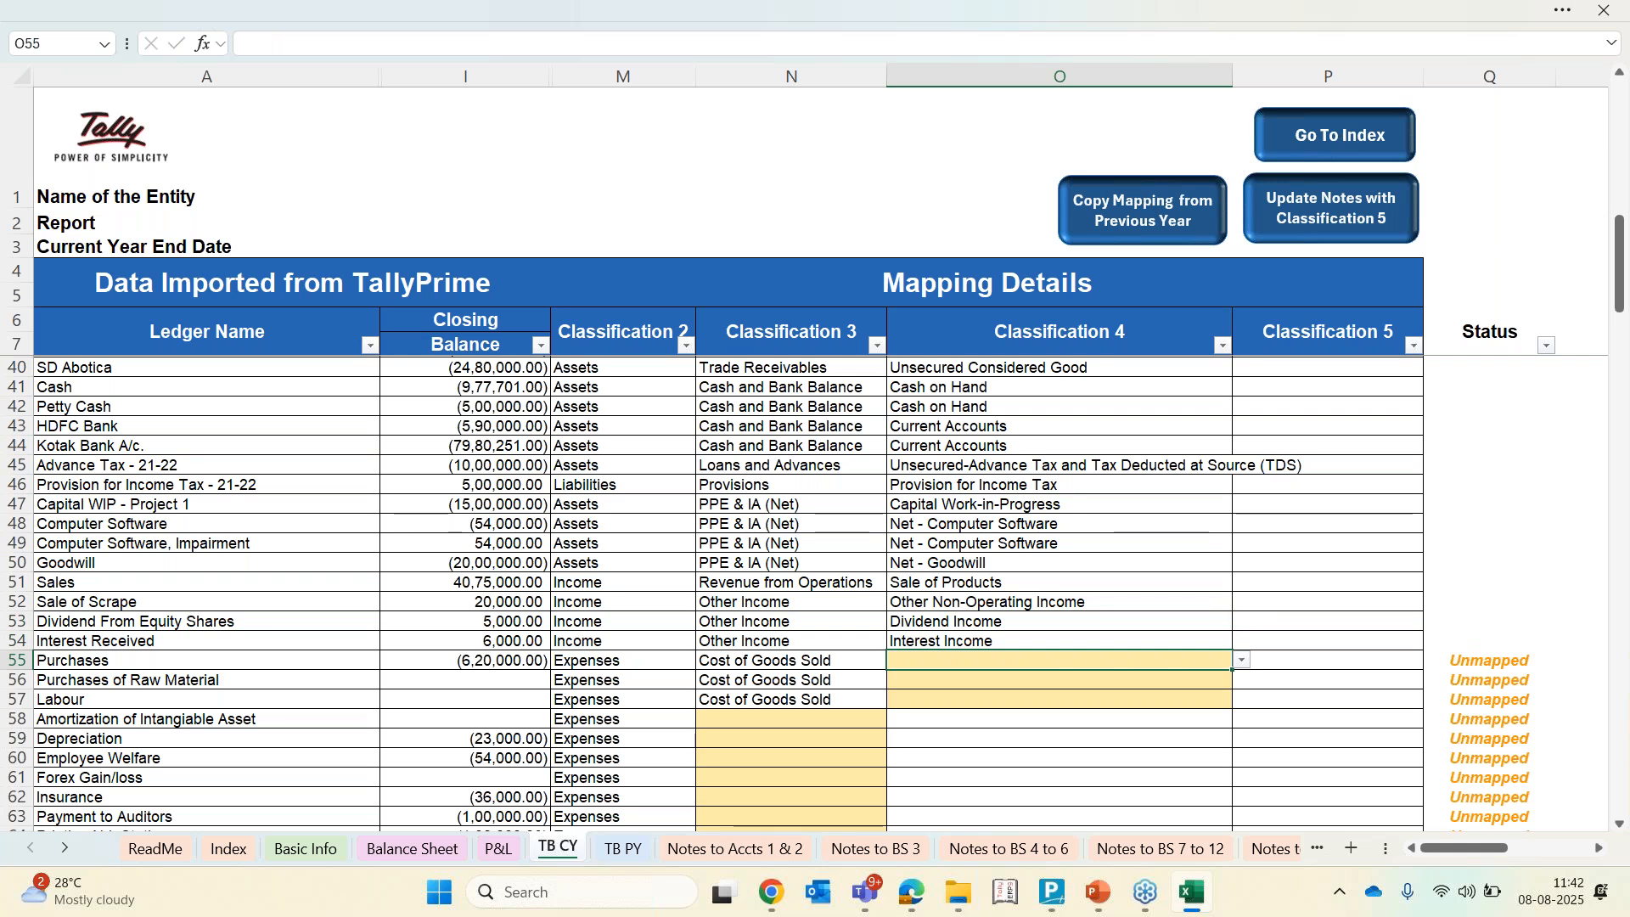
pyautogui.write('pu')
pyautogui.press('Down')
pyautogui.press('Down')
pyautogui.press('Down')
pyautogui.press('Down')
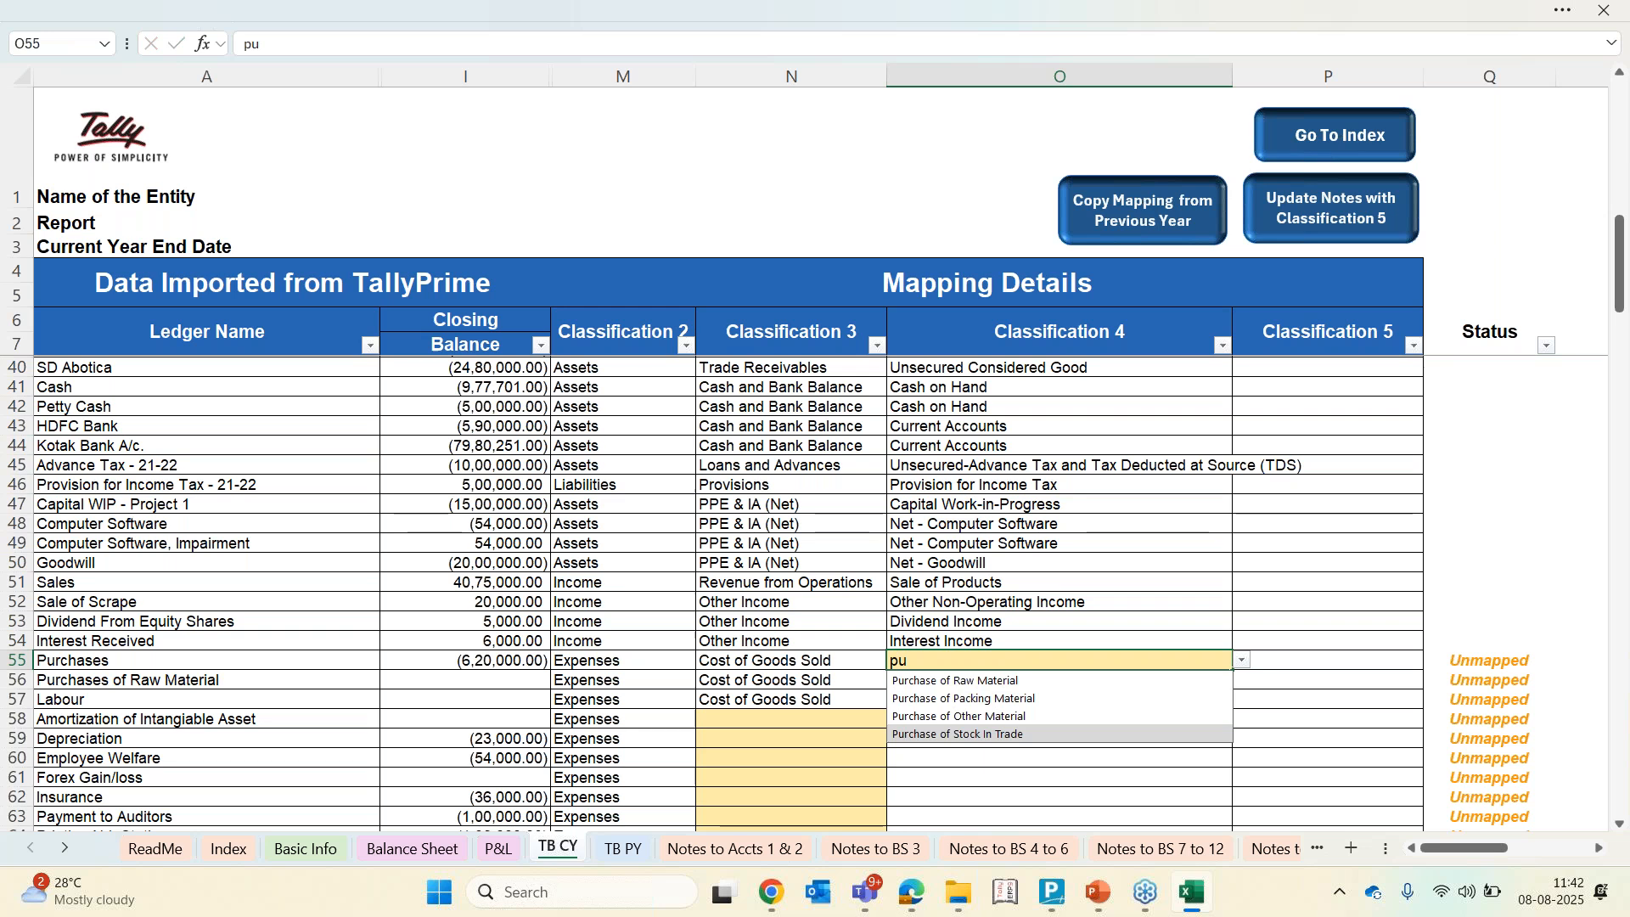
pyautogui.press('Return')
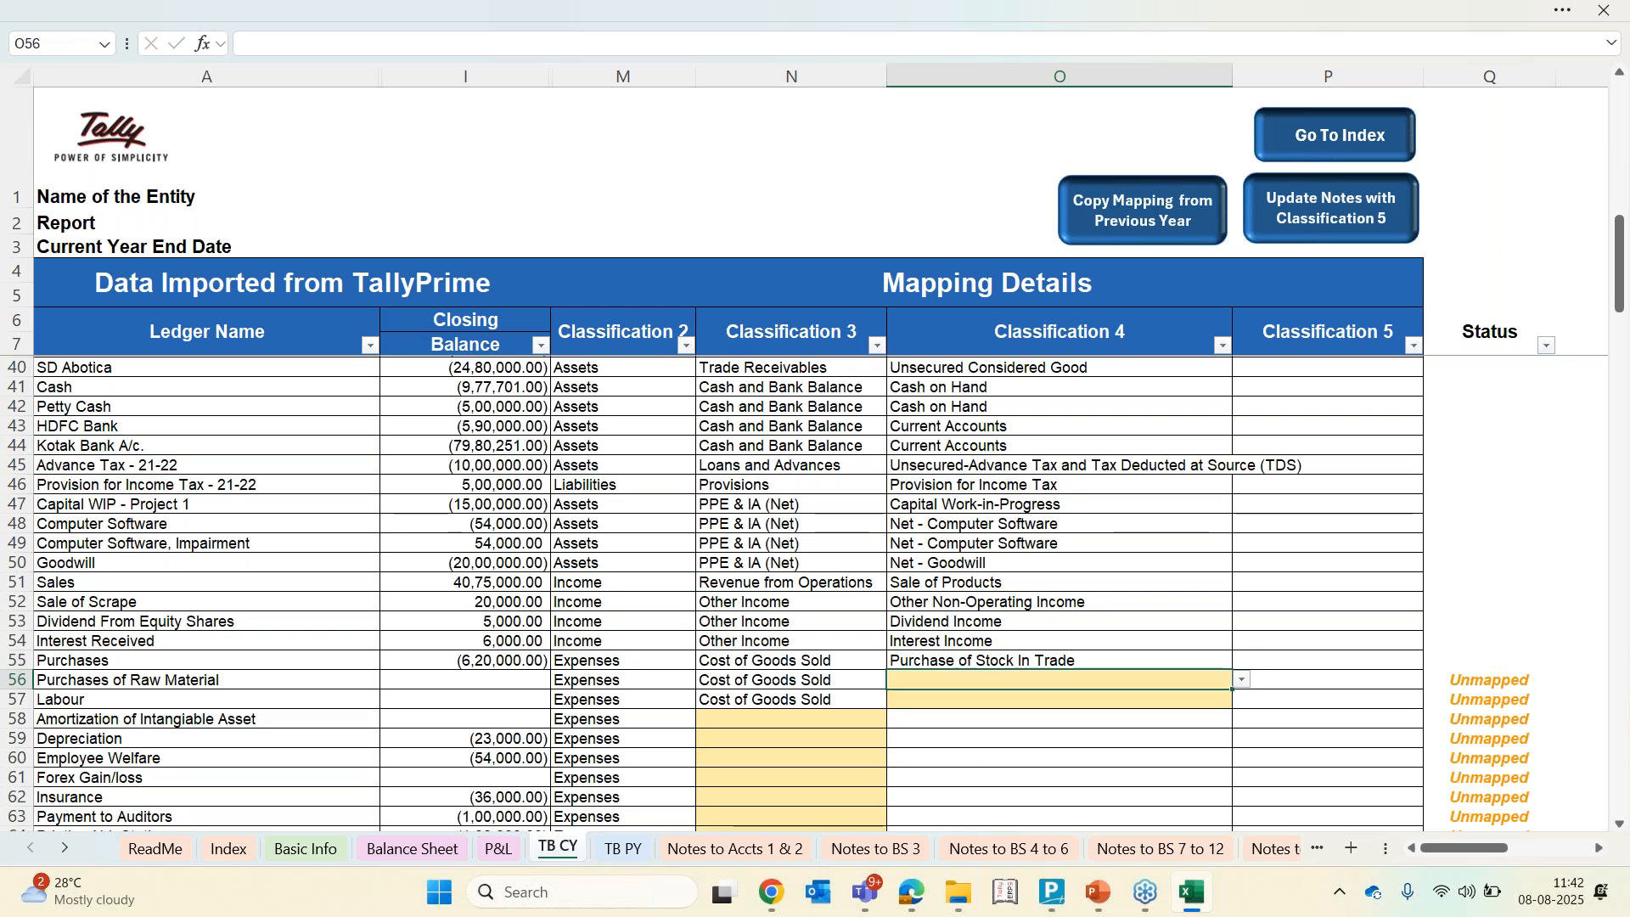
pyautogui.write('raw')
pyautogui.press('Return')
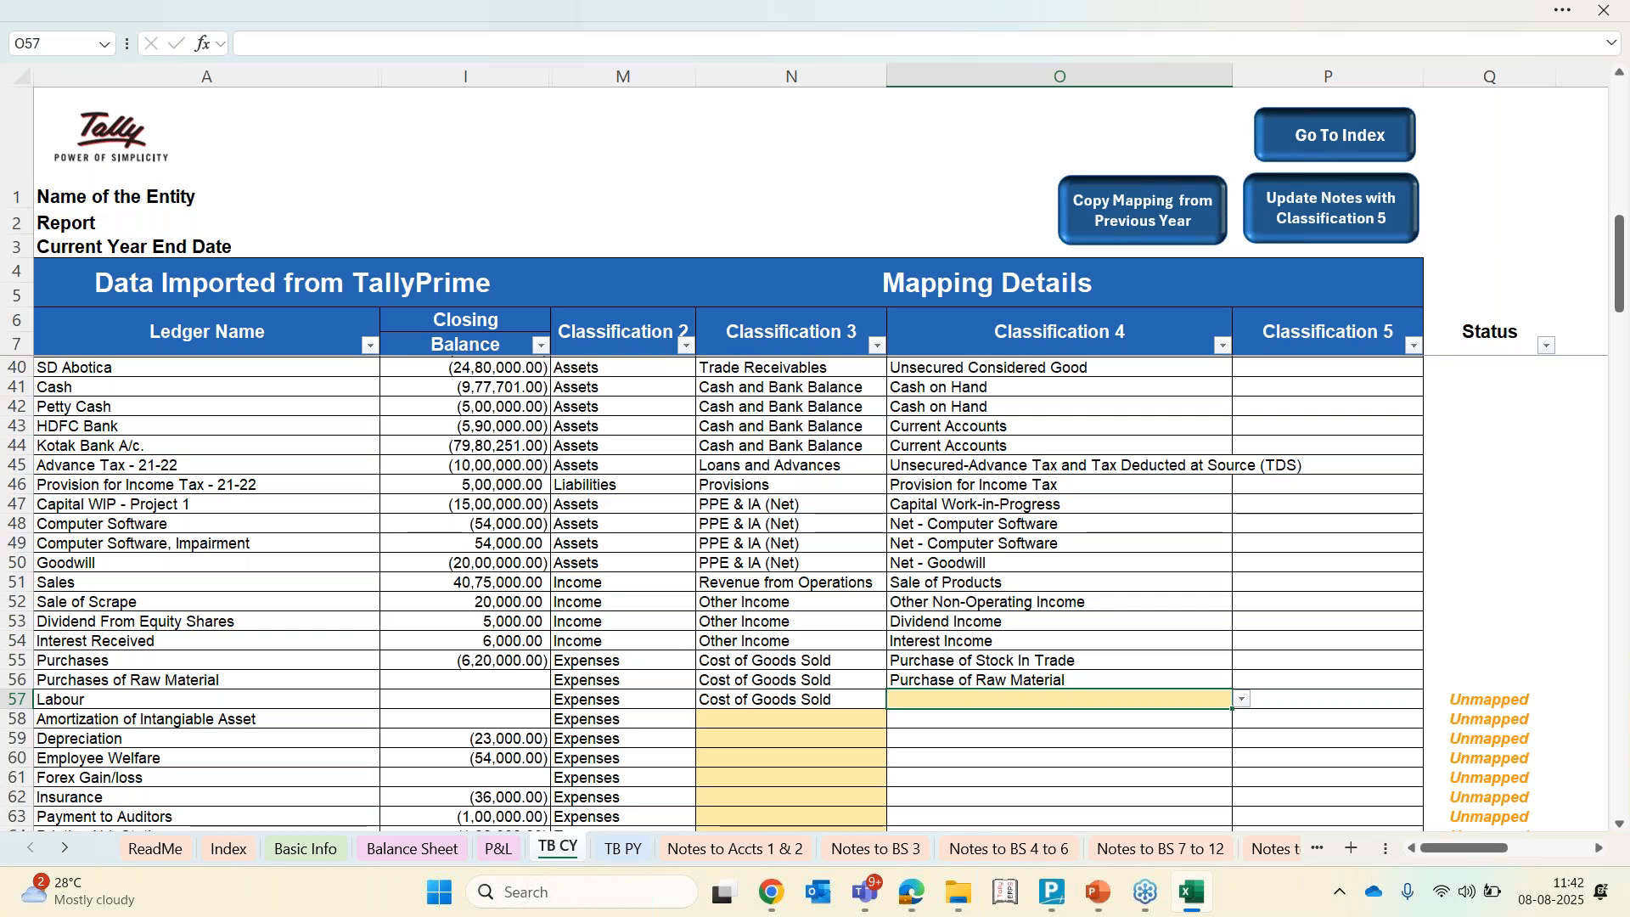
# Change Labour's Classification 3 to Other Expenses
pyautogui.press('Left')
pyautogui.press('Left')
pyautogui.press('Left')
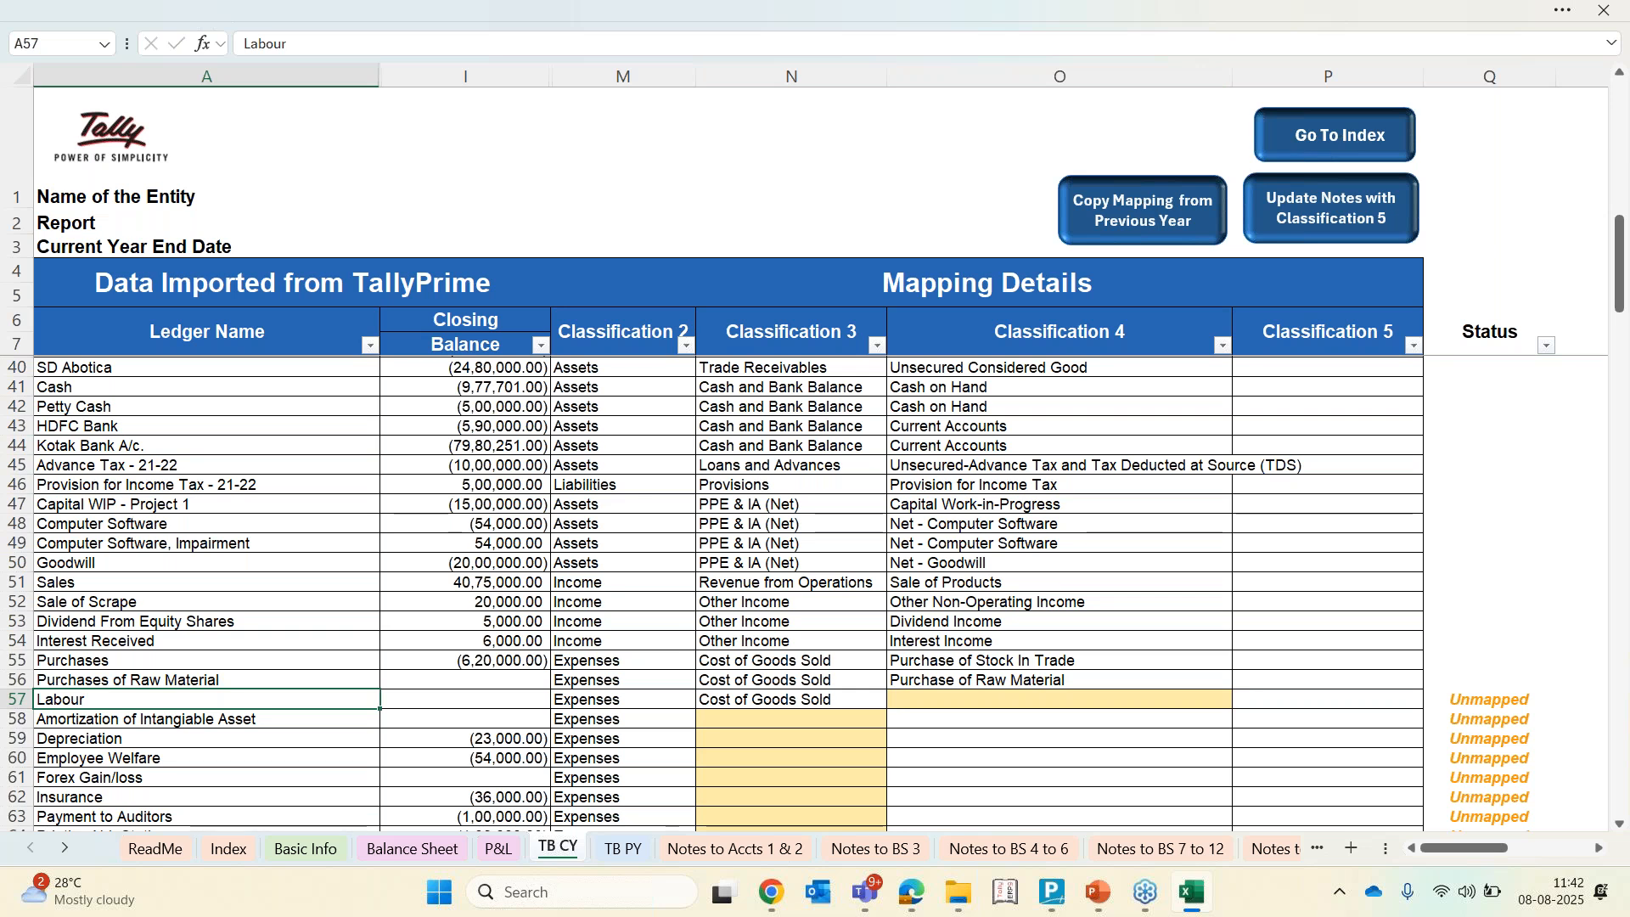
pyautogui.press('Right')
pyautogui.press('Right')
pyautogui.press('Right')
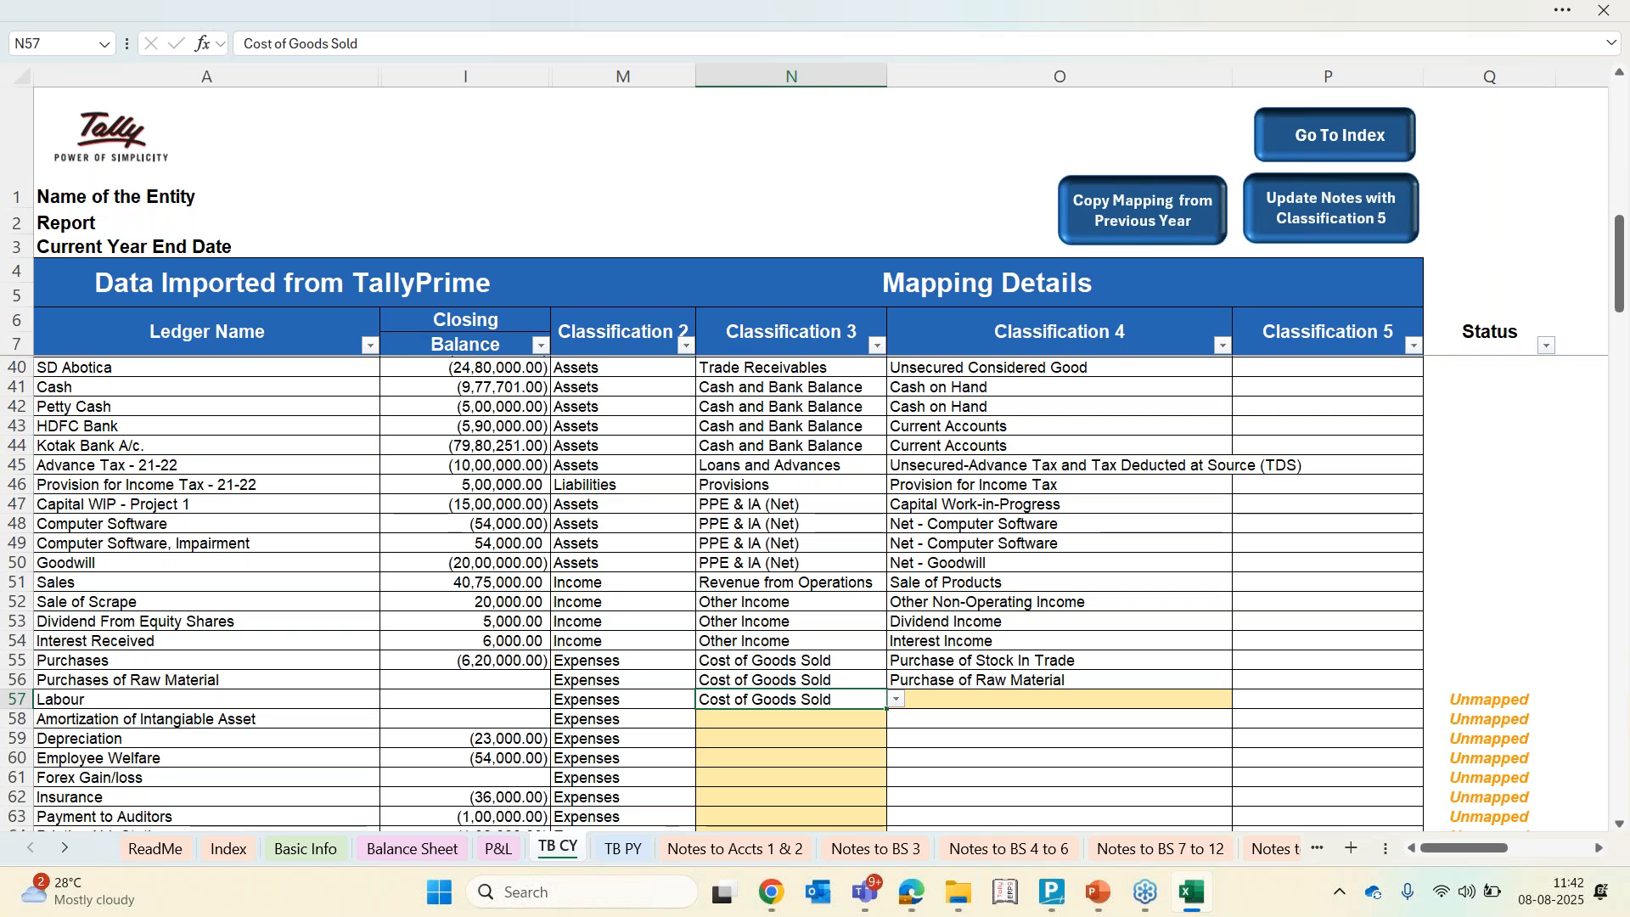
pyautogui.hotkey('alt', 'Down')
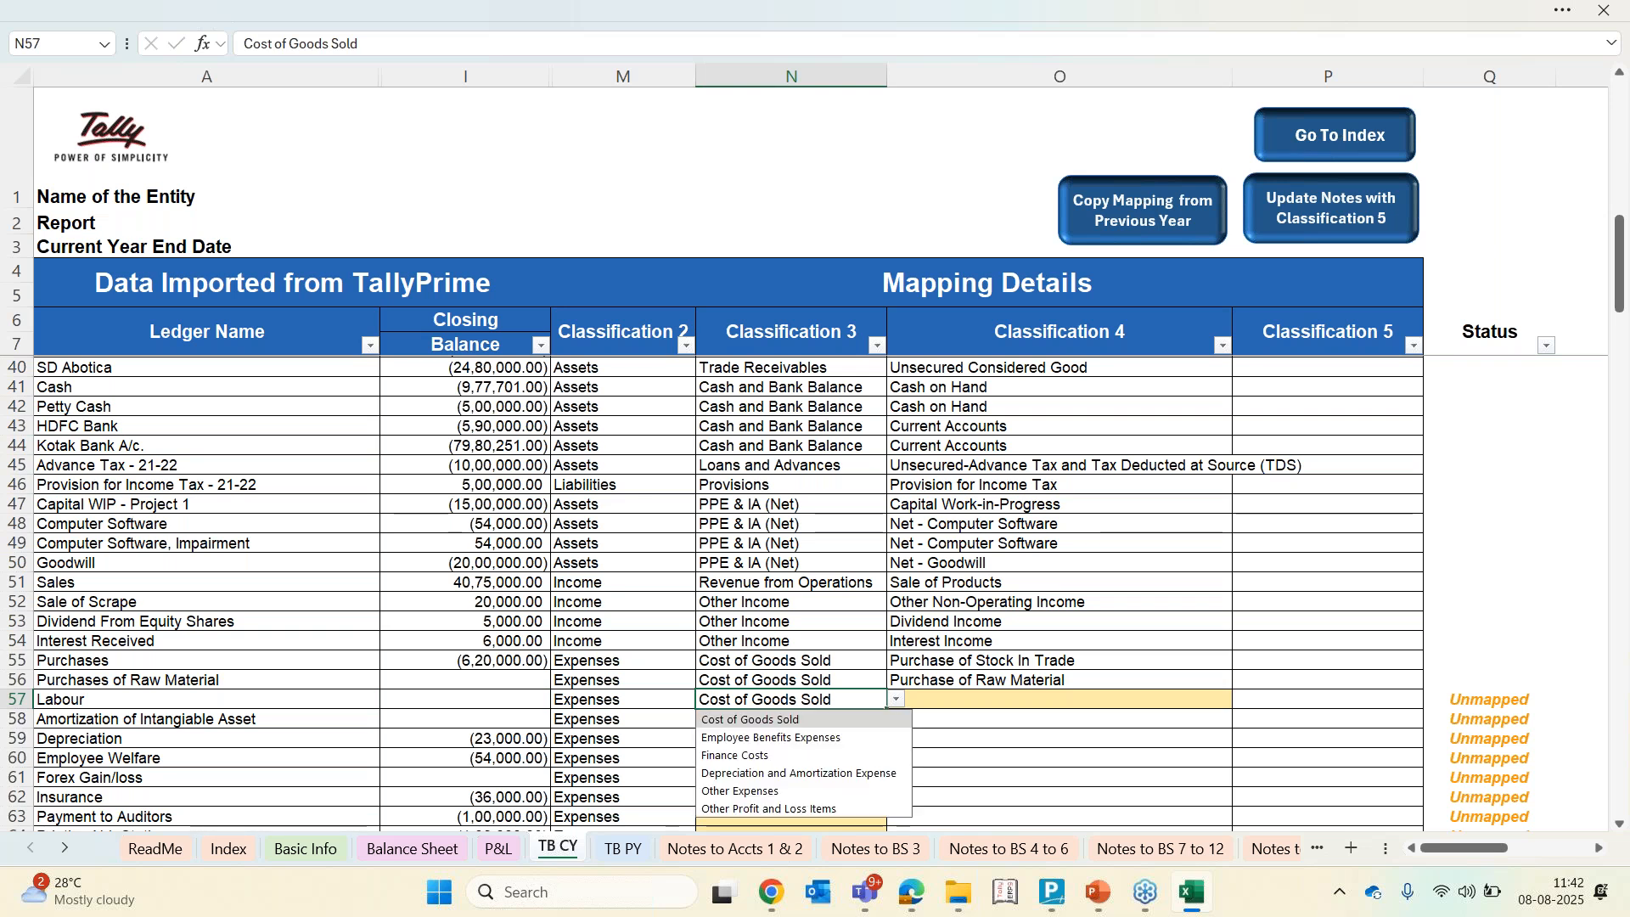
pyautogui.press('Down')
pyautogui.press('Down')
pyautogui.press('Down')
pyautogui.press('Down')
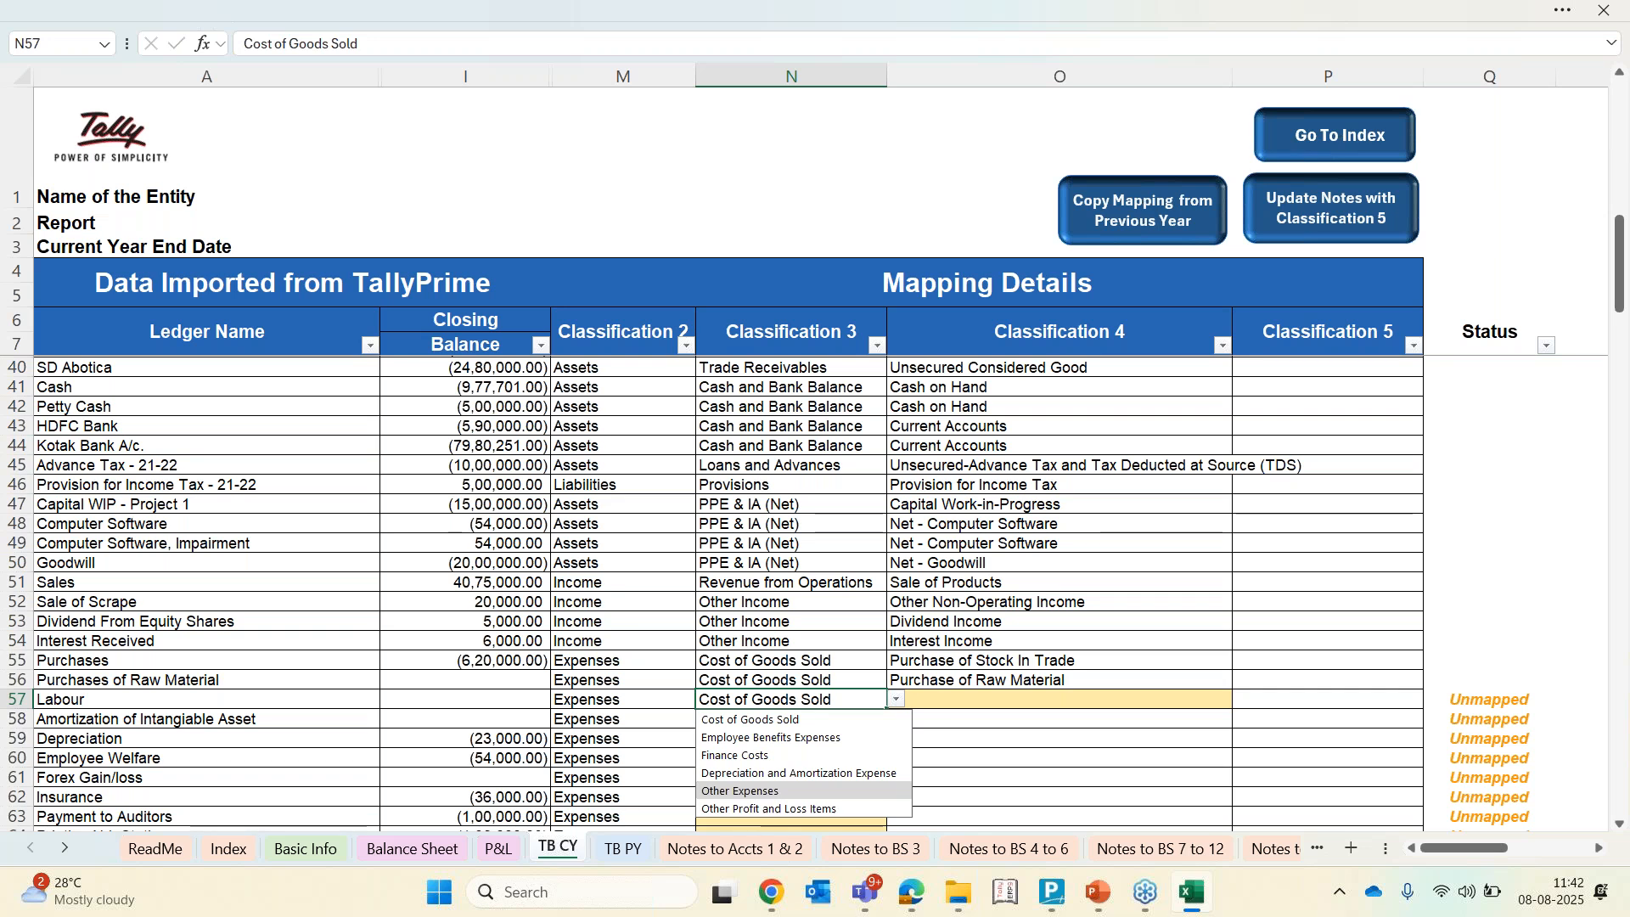
pyautogui.press('Return')
# Set Labour's Classification 4 to Labour Charges
pyautogui.press('Right')
pyautogui.hotkey('alt', 'Down')
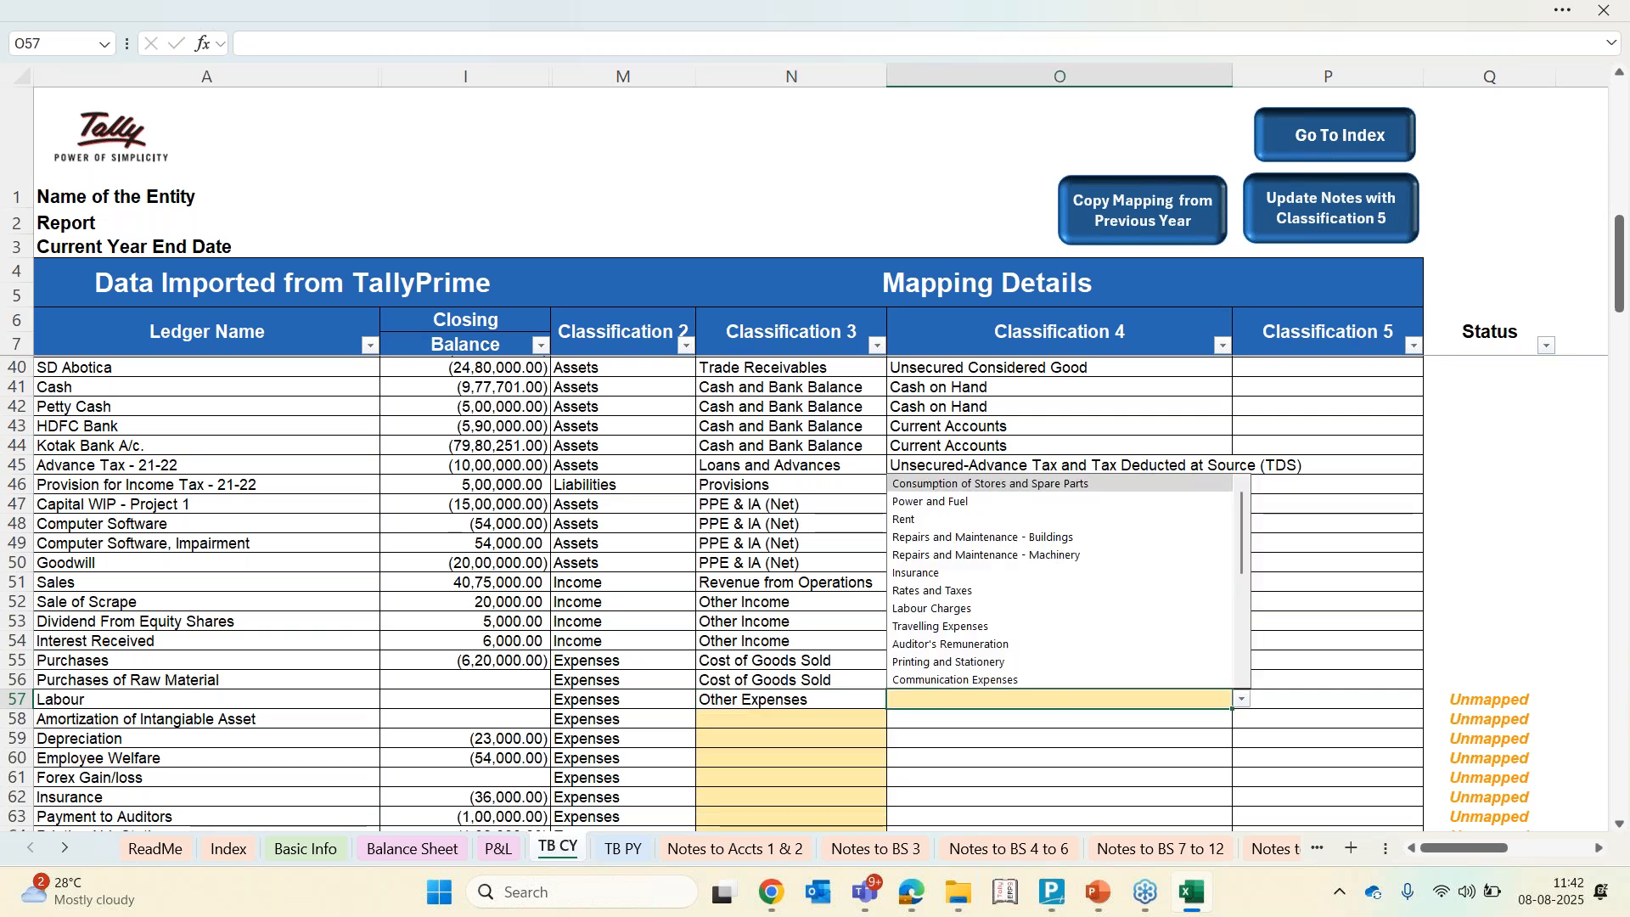
pyautogui.write('lab')
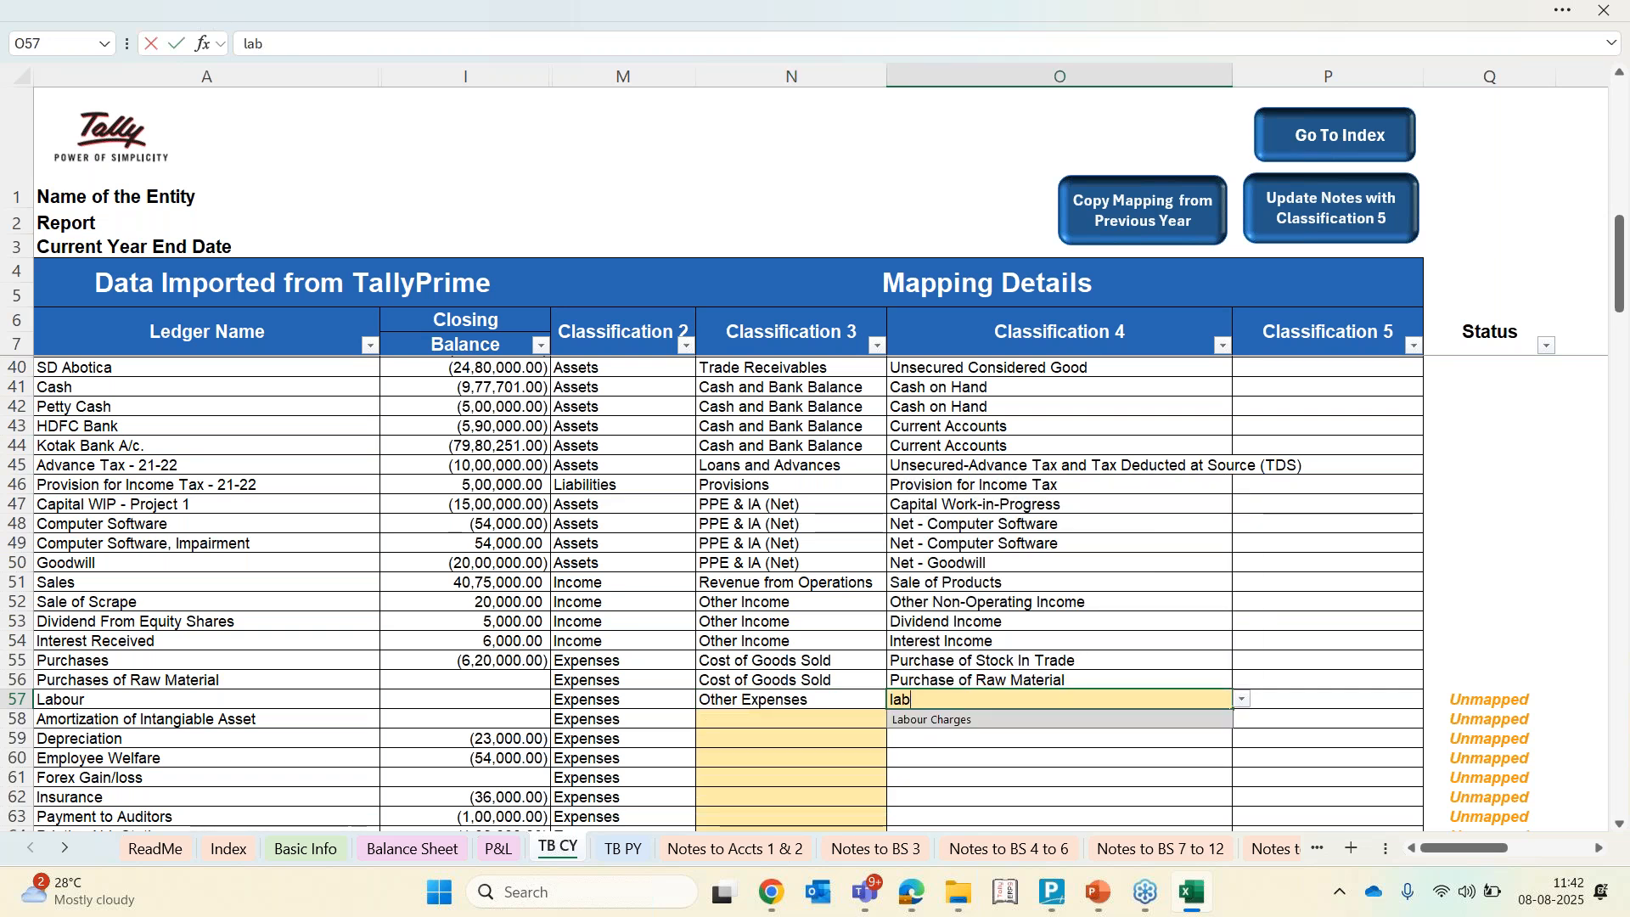
pyautogui.press('Return')
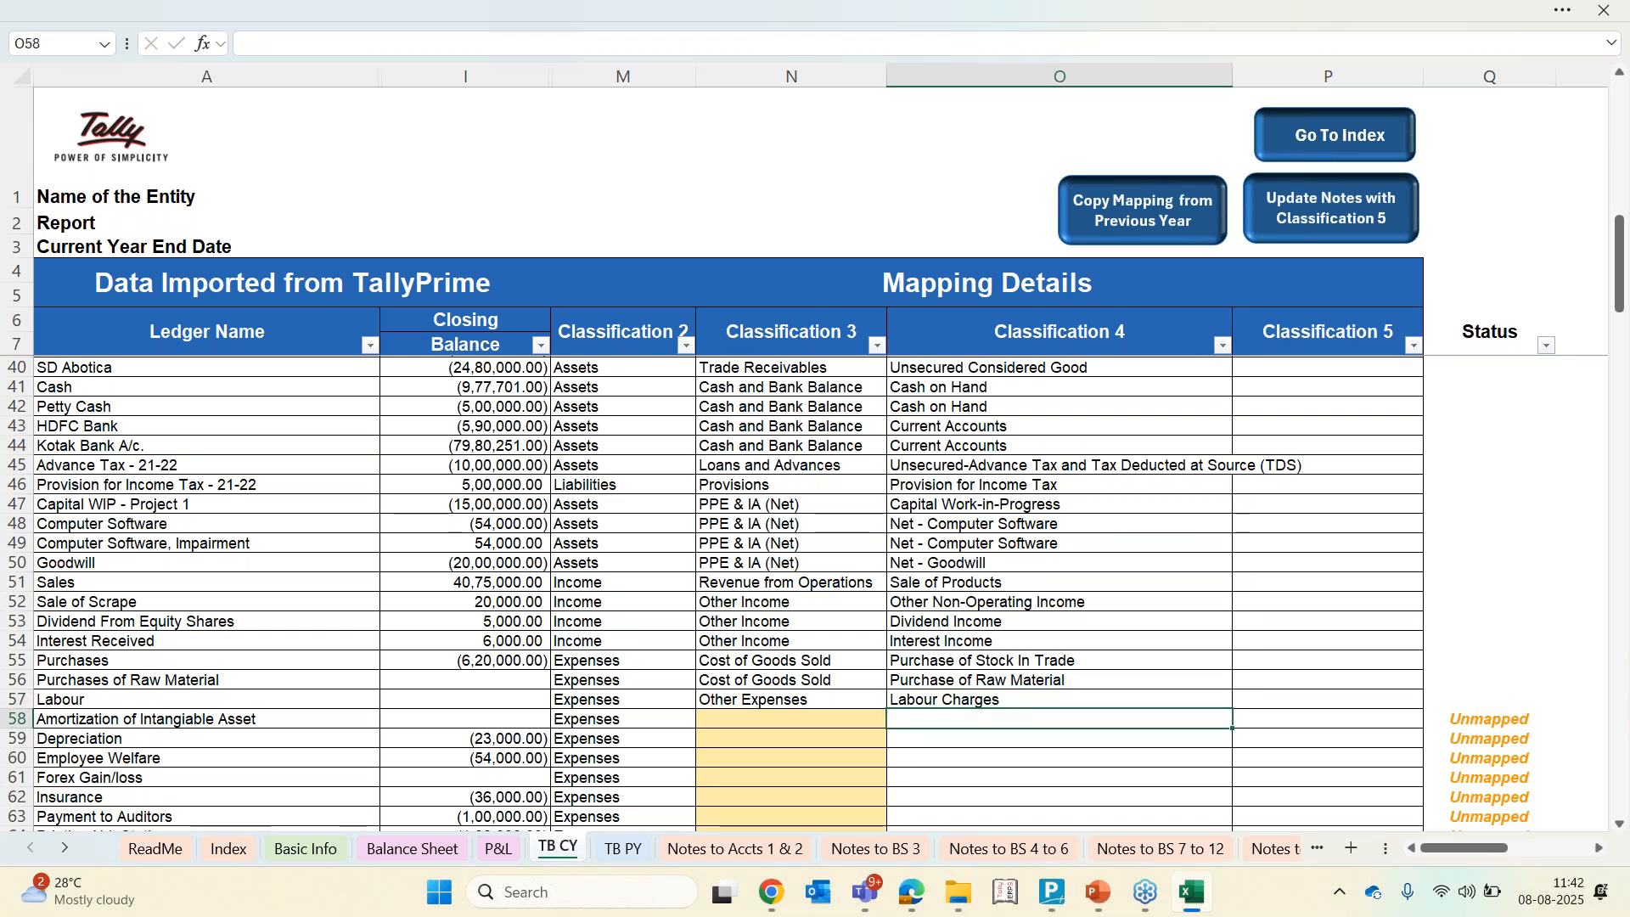
# Set Classification 3 of Amortization of Intangible Asset and Depreciation to Depreciation and Amortization Expense
pyautogui.press('Left')
pyautogui.write('dr')
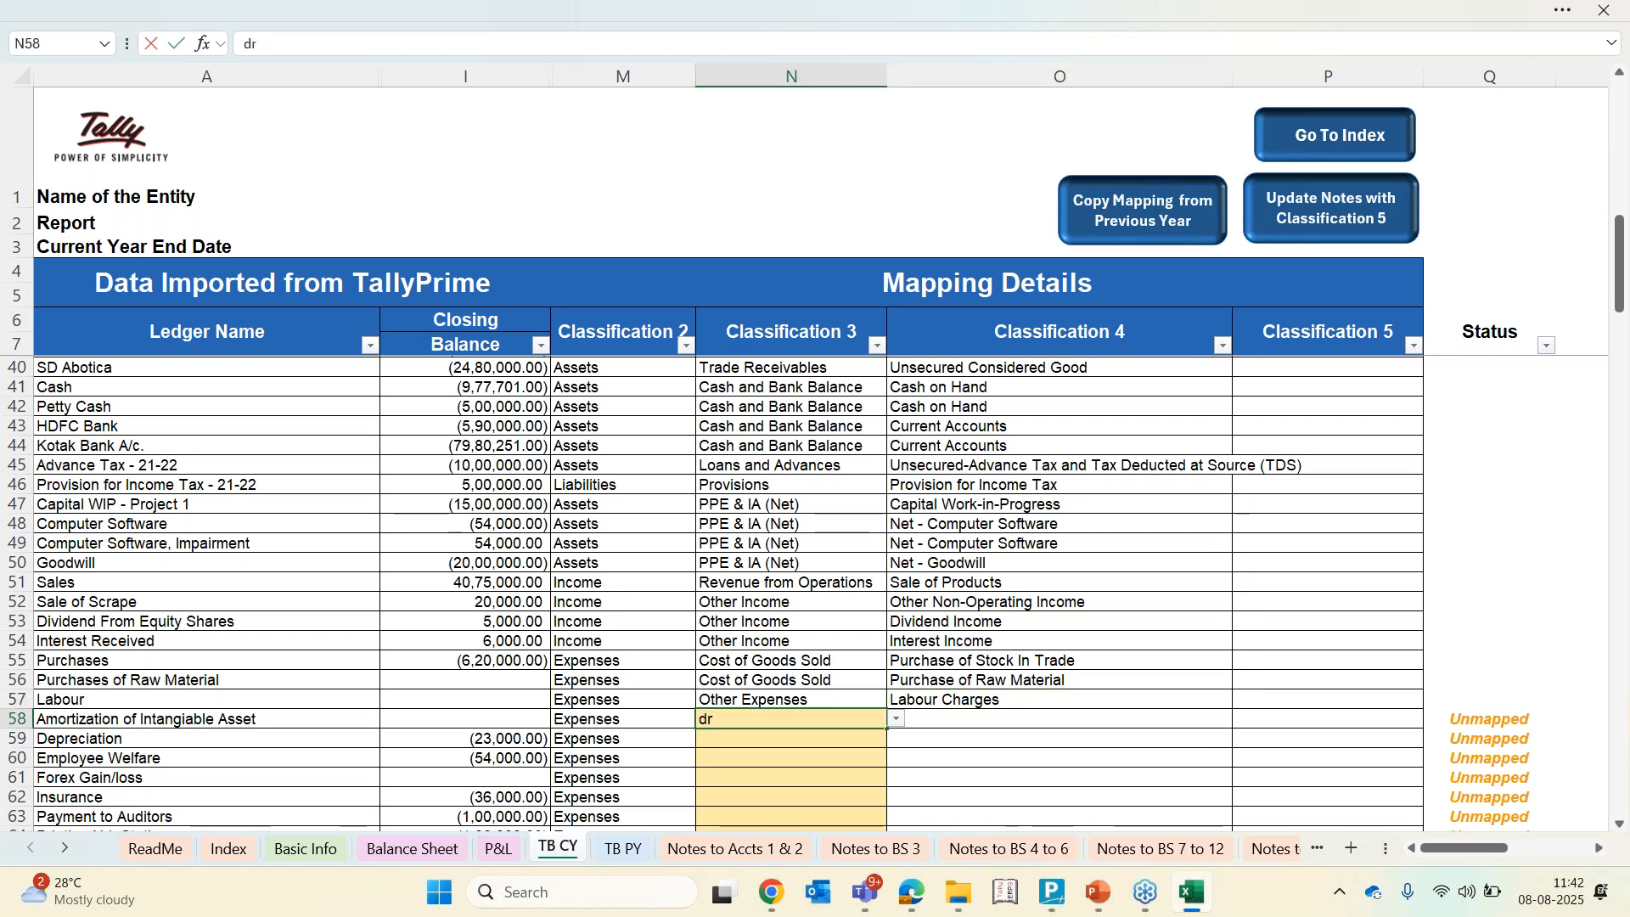
pyautogui.press('Return')
pyautogui.press('Return')
pyautogui.write('d')
pyautogui.press('Down')
pyautogui.press('Return')
pyautogui.write('de')
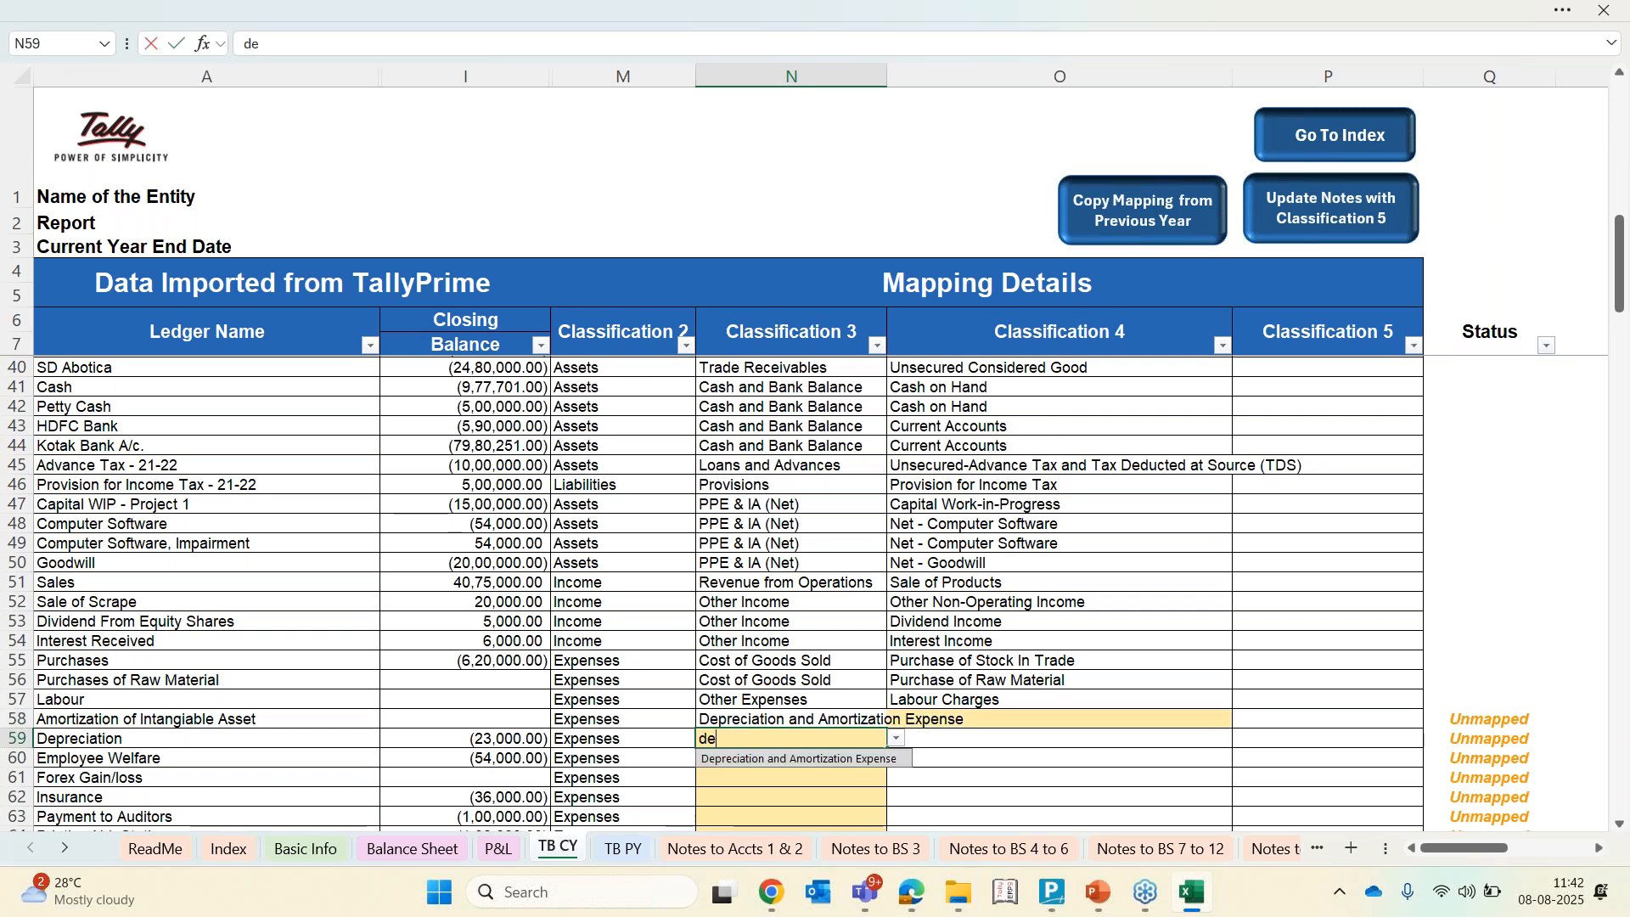
pyautogui.press('Down')
pyautogui.press('Return')
# Set Classification 4 of Amortization of Intangible Asset to Depreciation on Tangible Assets and Depreciation to Depreciation on Intangible Assets
pyautogui.press('Up')
pyautogui.press('Up')
pyautogui.press('Right')
pyautogui.hotkey('alt', 'Down')
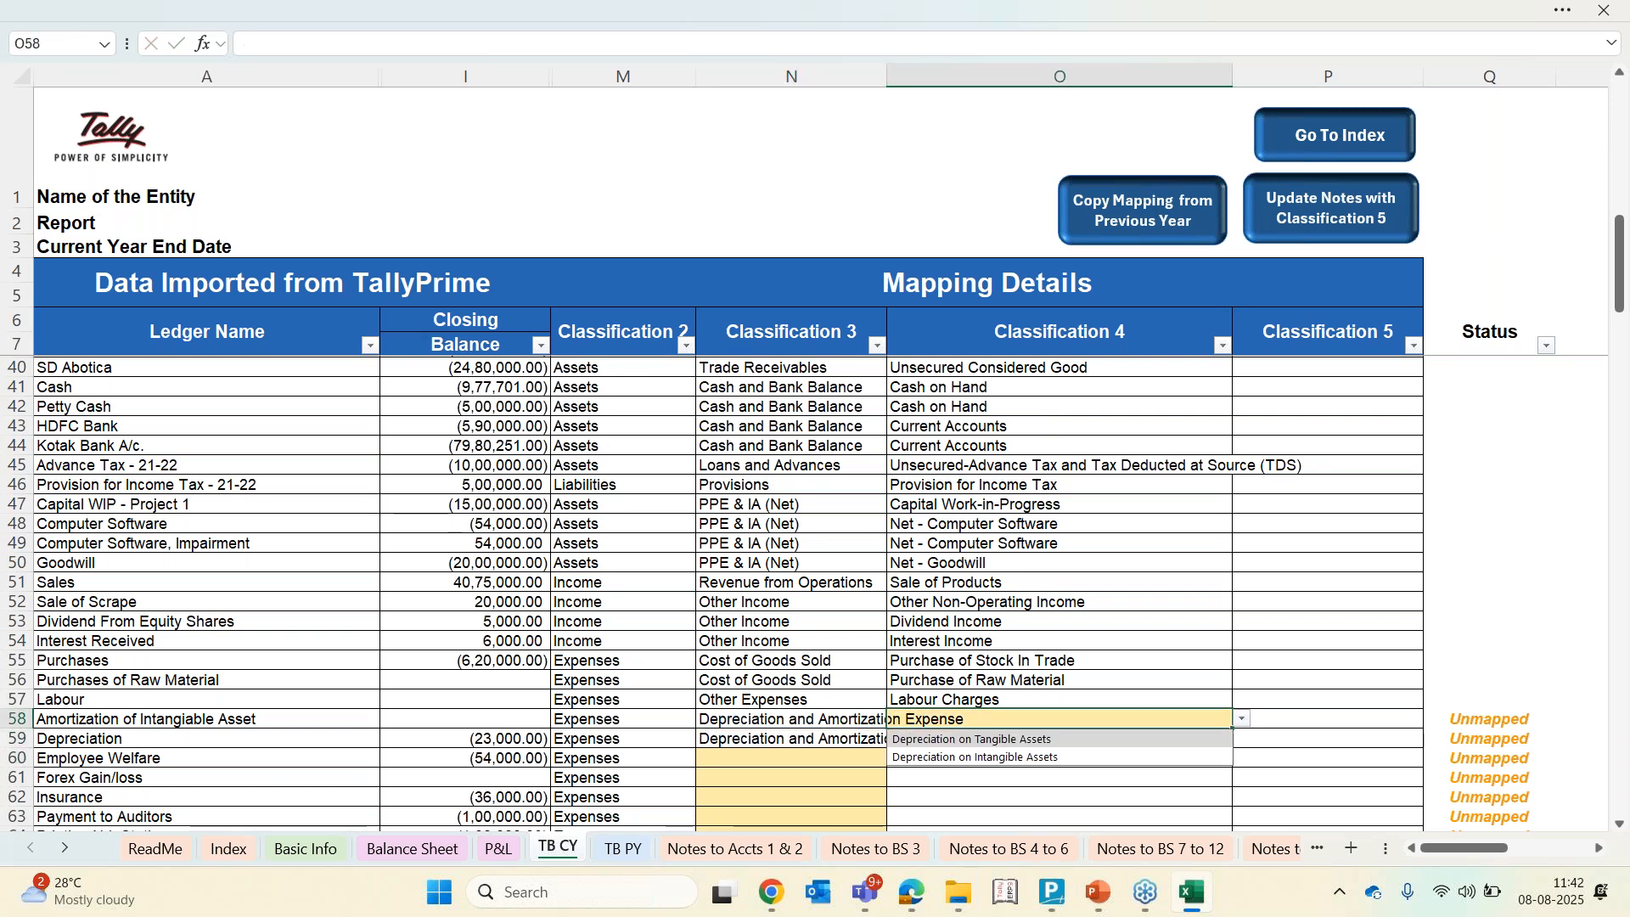
pyautogui.press('Return')
pyautogui.press('Down')
pyautogui.hotkey('alt', 'Down')
pyautogui.press('Down')
pyautogui.press('Return')
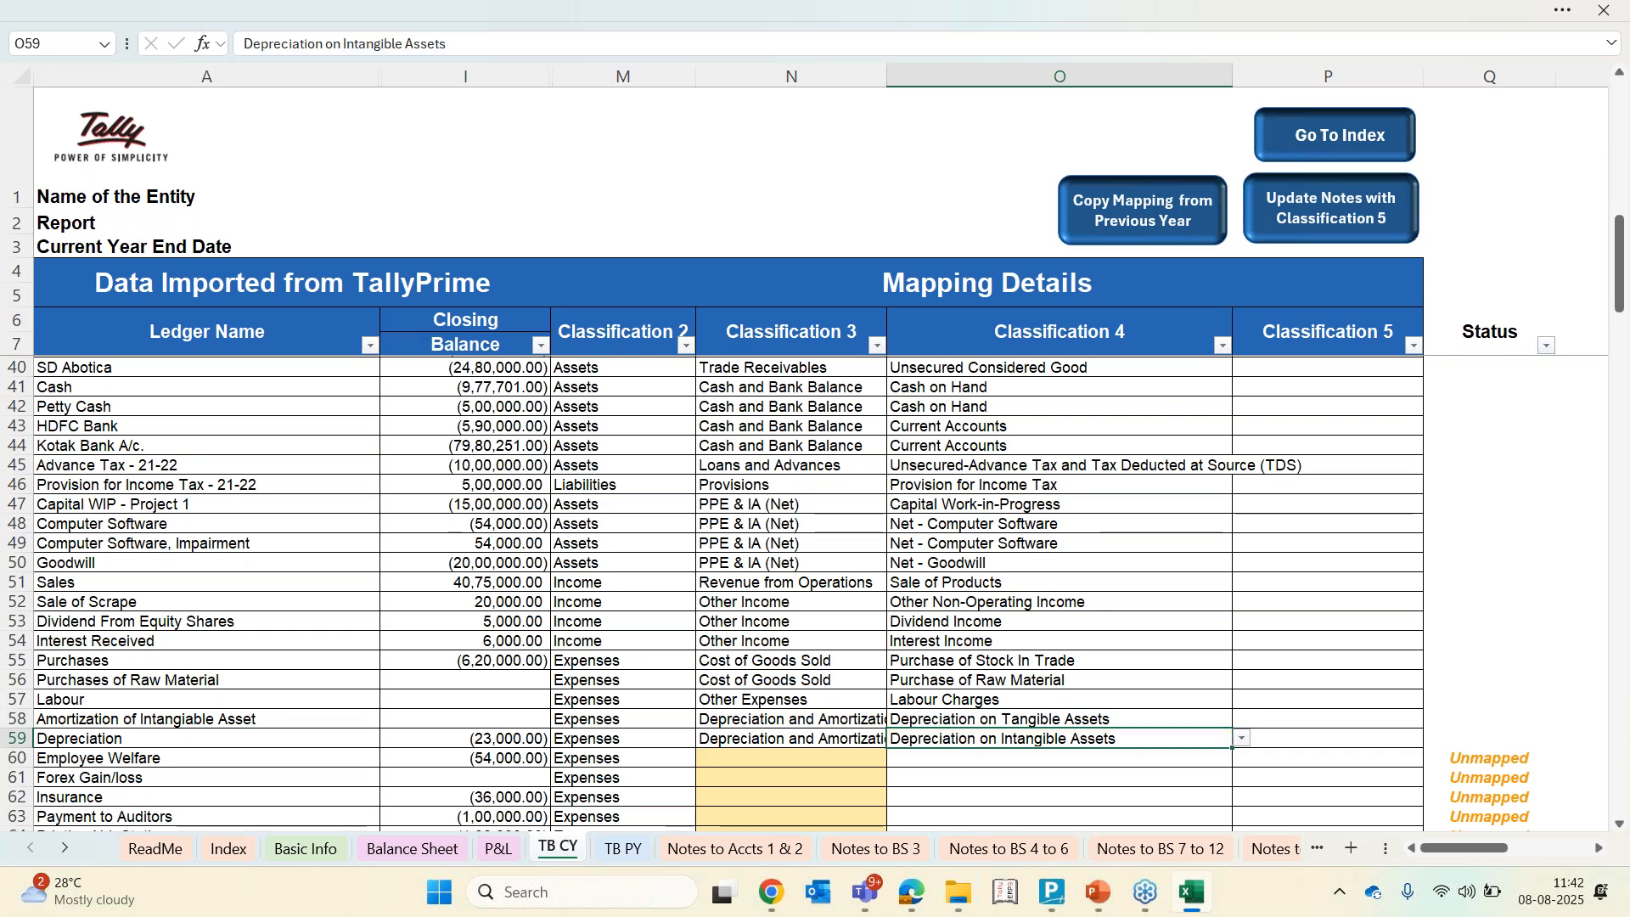
# Set Employee Welfare's Classification 3 to Employee Benefits Expenses and its Classification 4 to Staff welfare Expenses
pyautogui.press('Down')
pyautogui.press('Left')
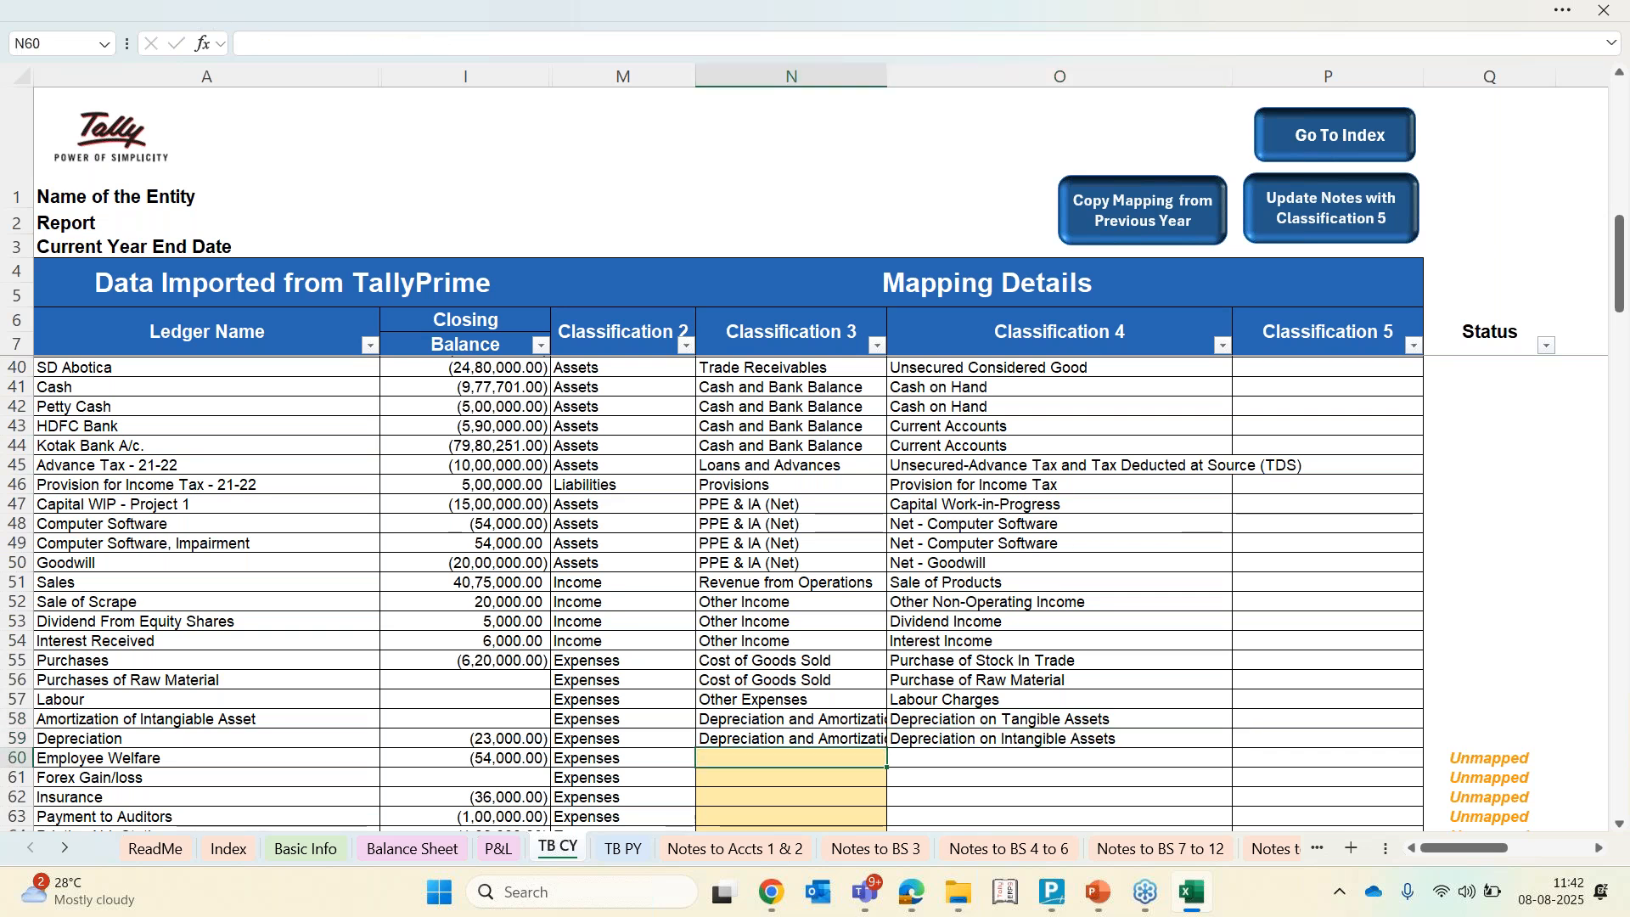
pyautogui.write('e')
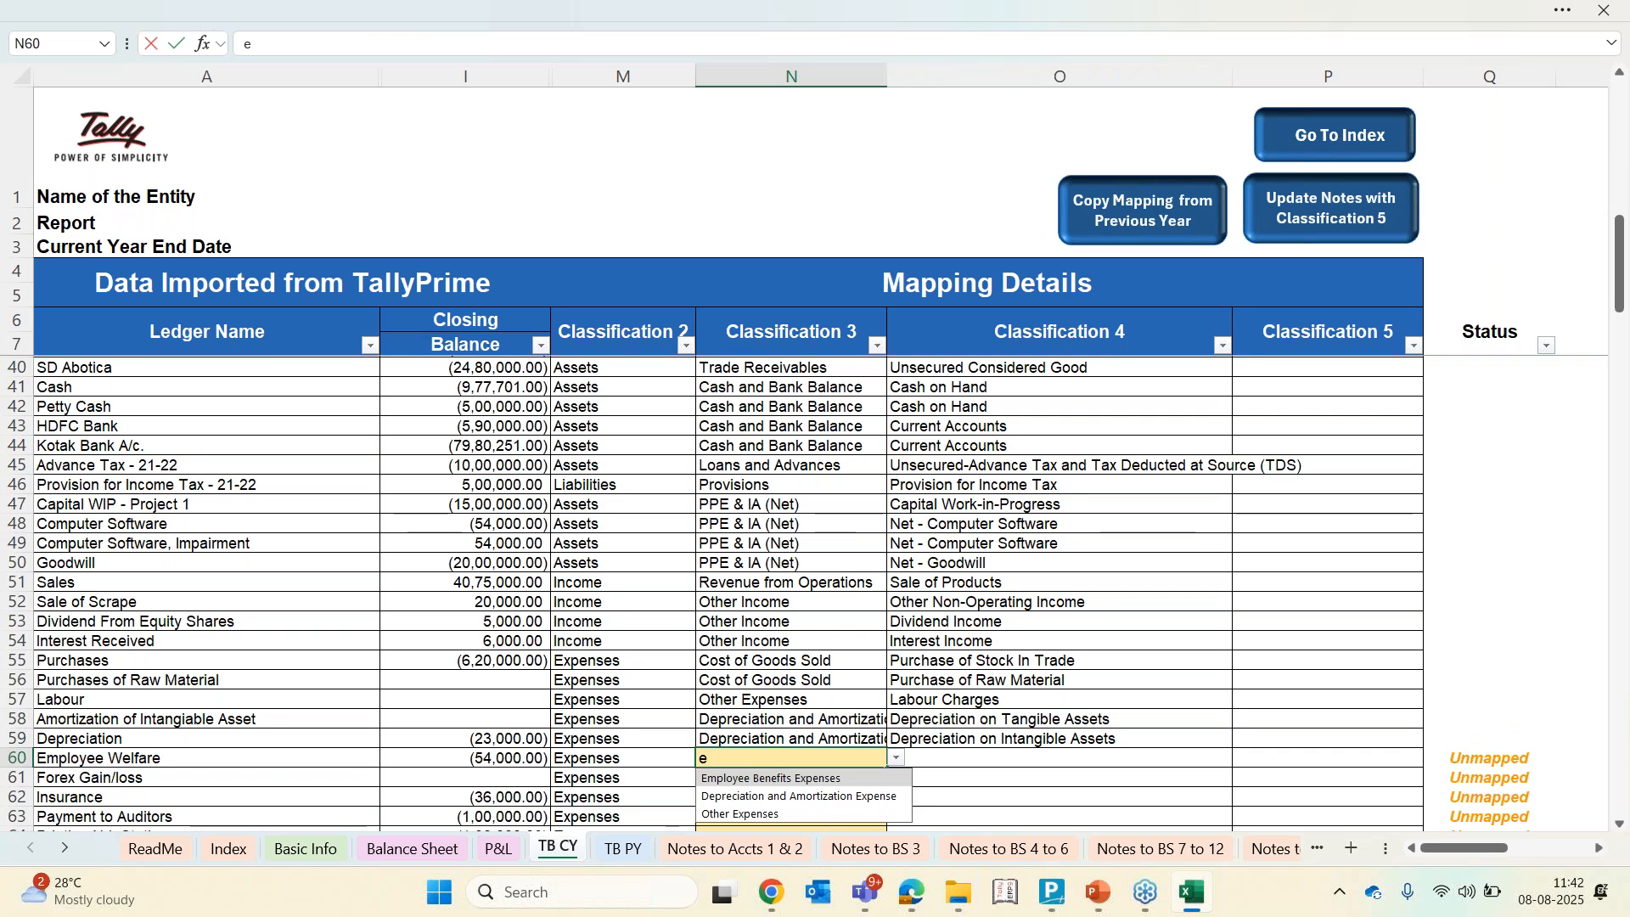
pyautogui.press('Down')
pyautogui.press('Return')
pyautogui.press('Up')
pyautogui.press('Right')
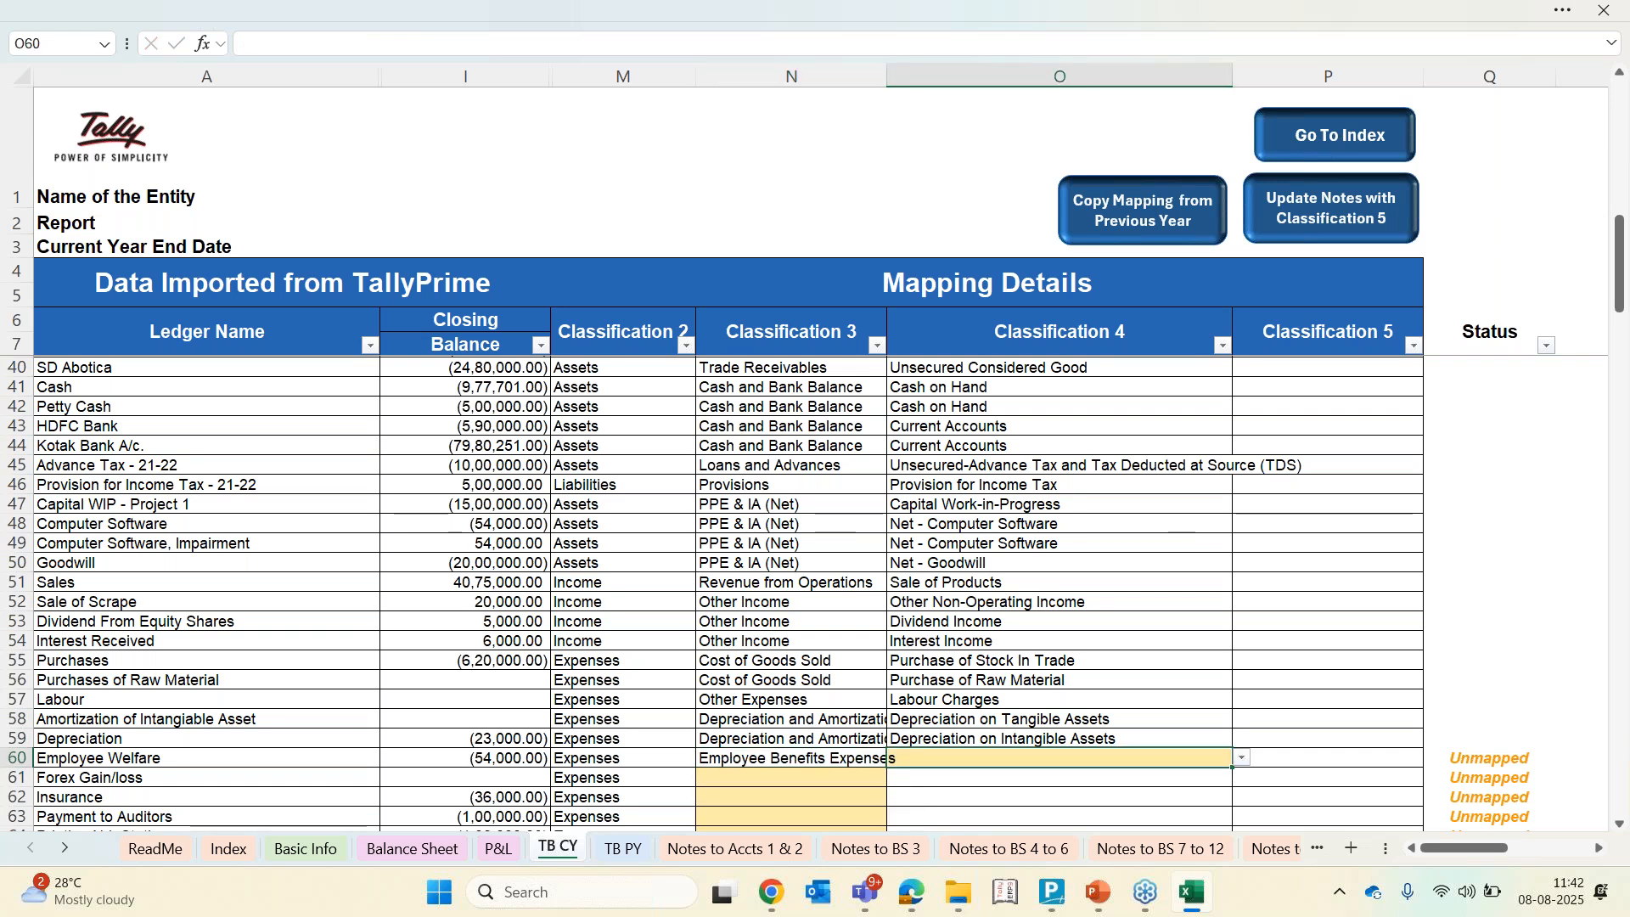
pyautogui.write('e')
pyautogui.press('Down')
pyautogui.press('Return')
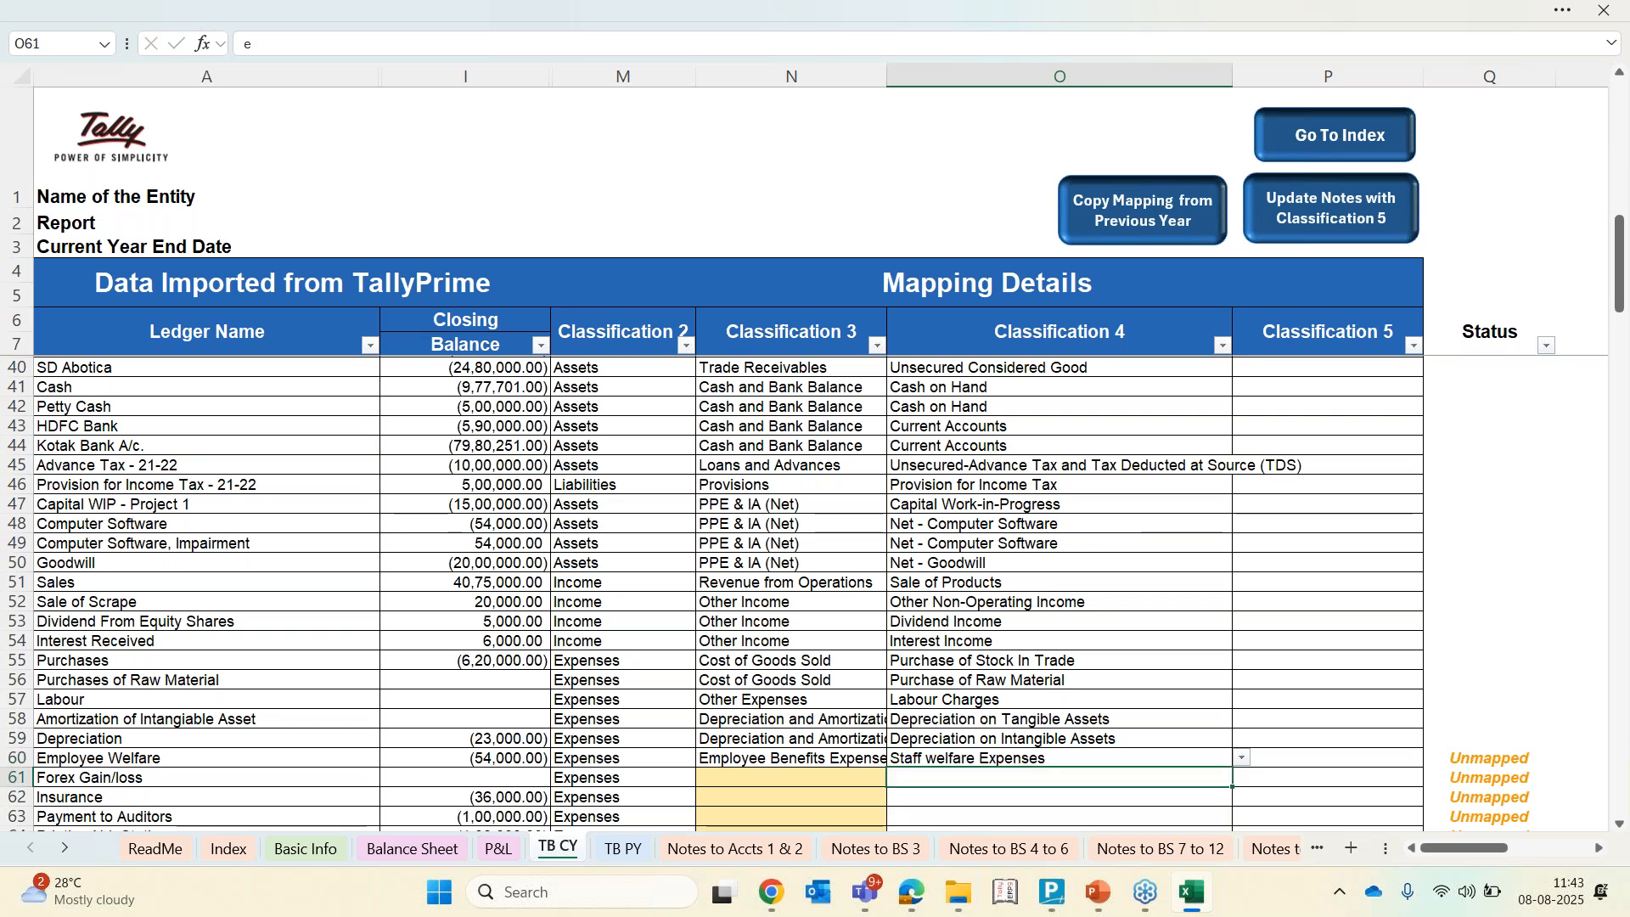
# Set Forex Gain/loss's Classification 3 to Finance Costs and Classification 4 to Loss on Foreign Exchange Transactions and Translations considered as Finance Cost (net)
pyautogui.press('Left')
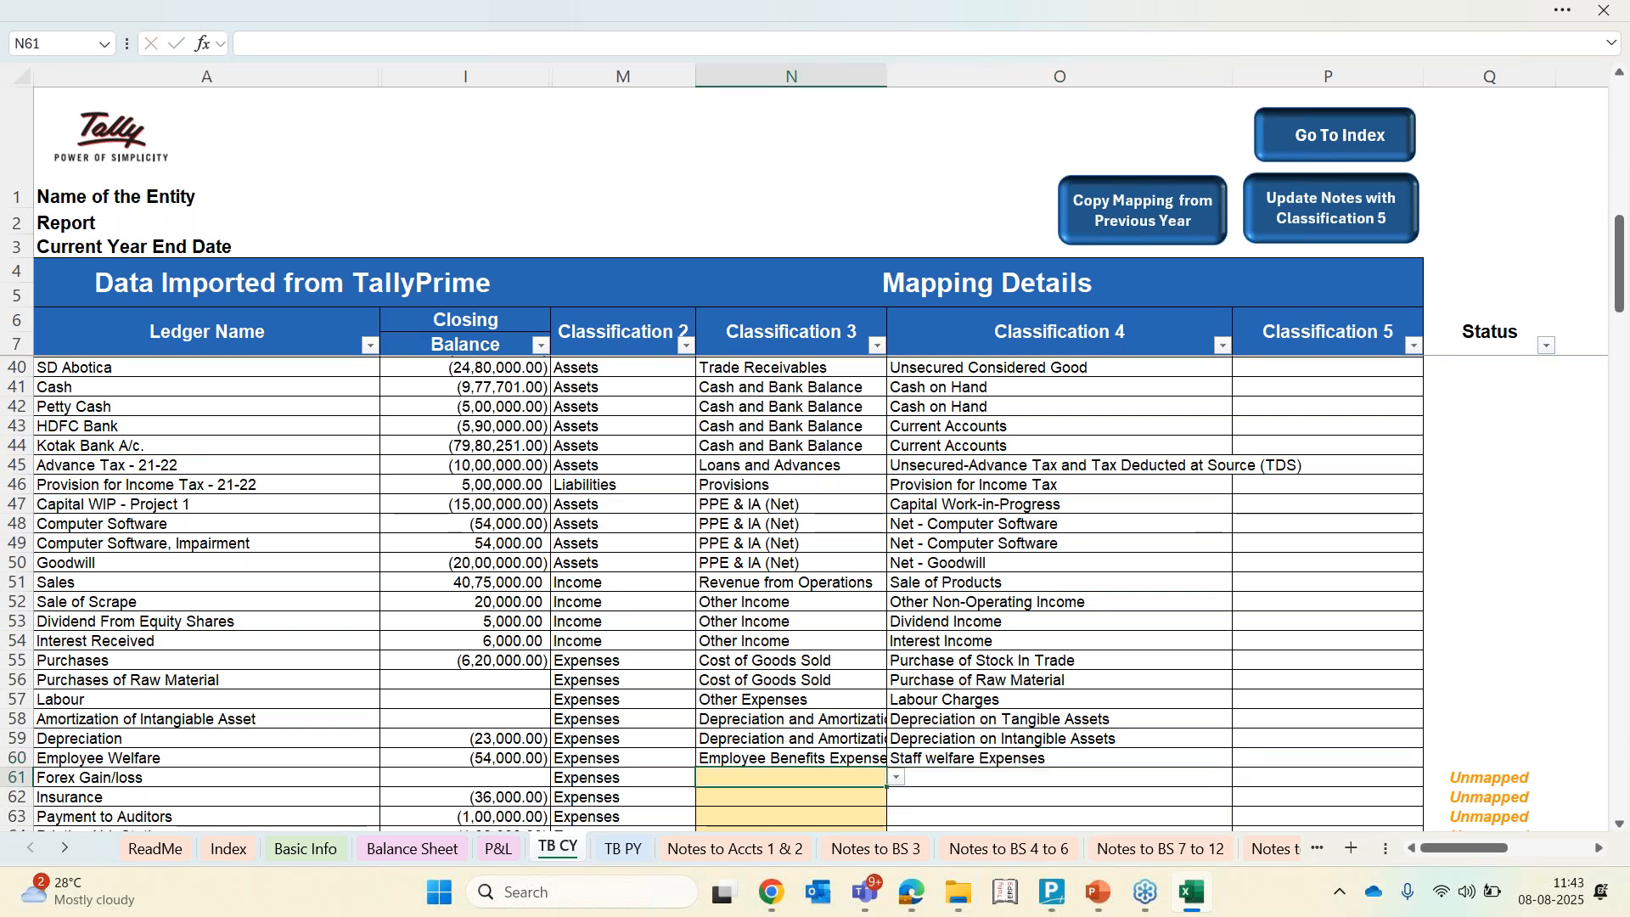
pyautogui.write('Fin')
pyautogui.press('Return')
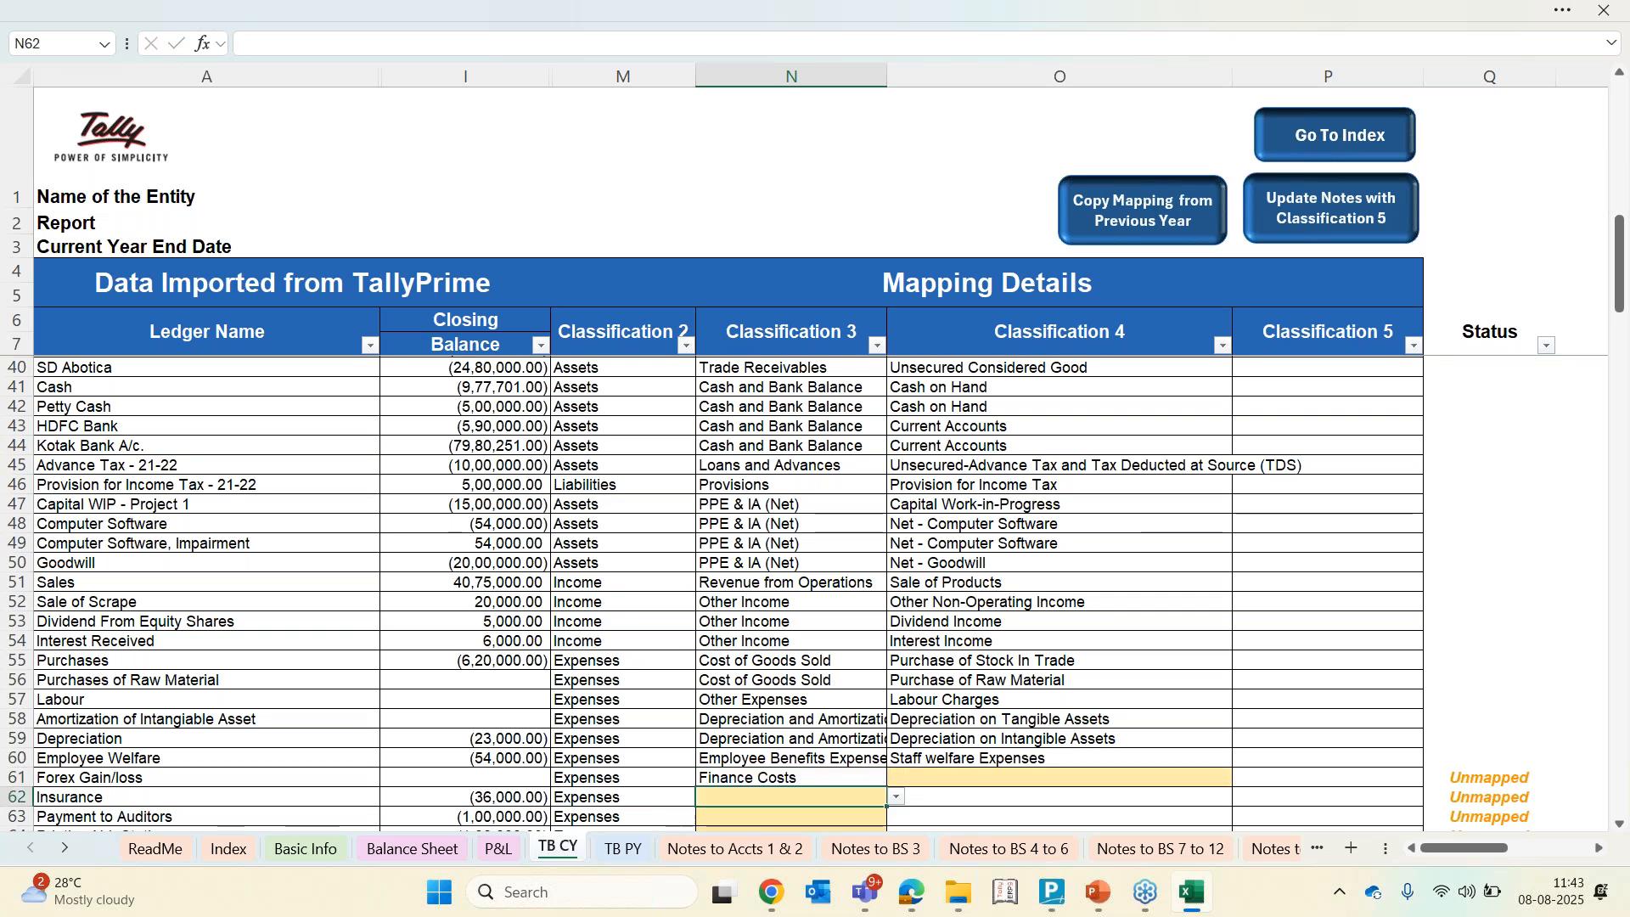
pyautogui.press('Right')
pyautogui.press('Up')
pyautogui.write('for')
pyautogui.press('Return')
pyautogui.click(792, 797)
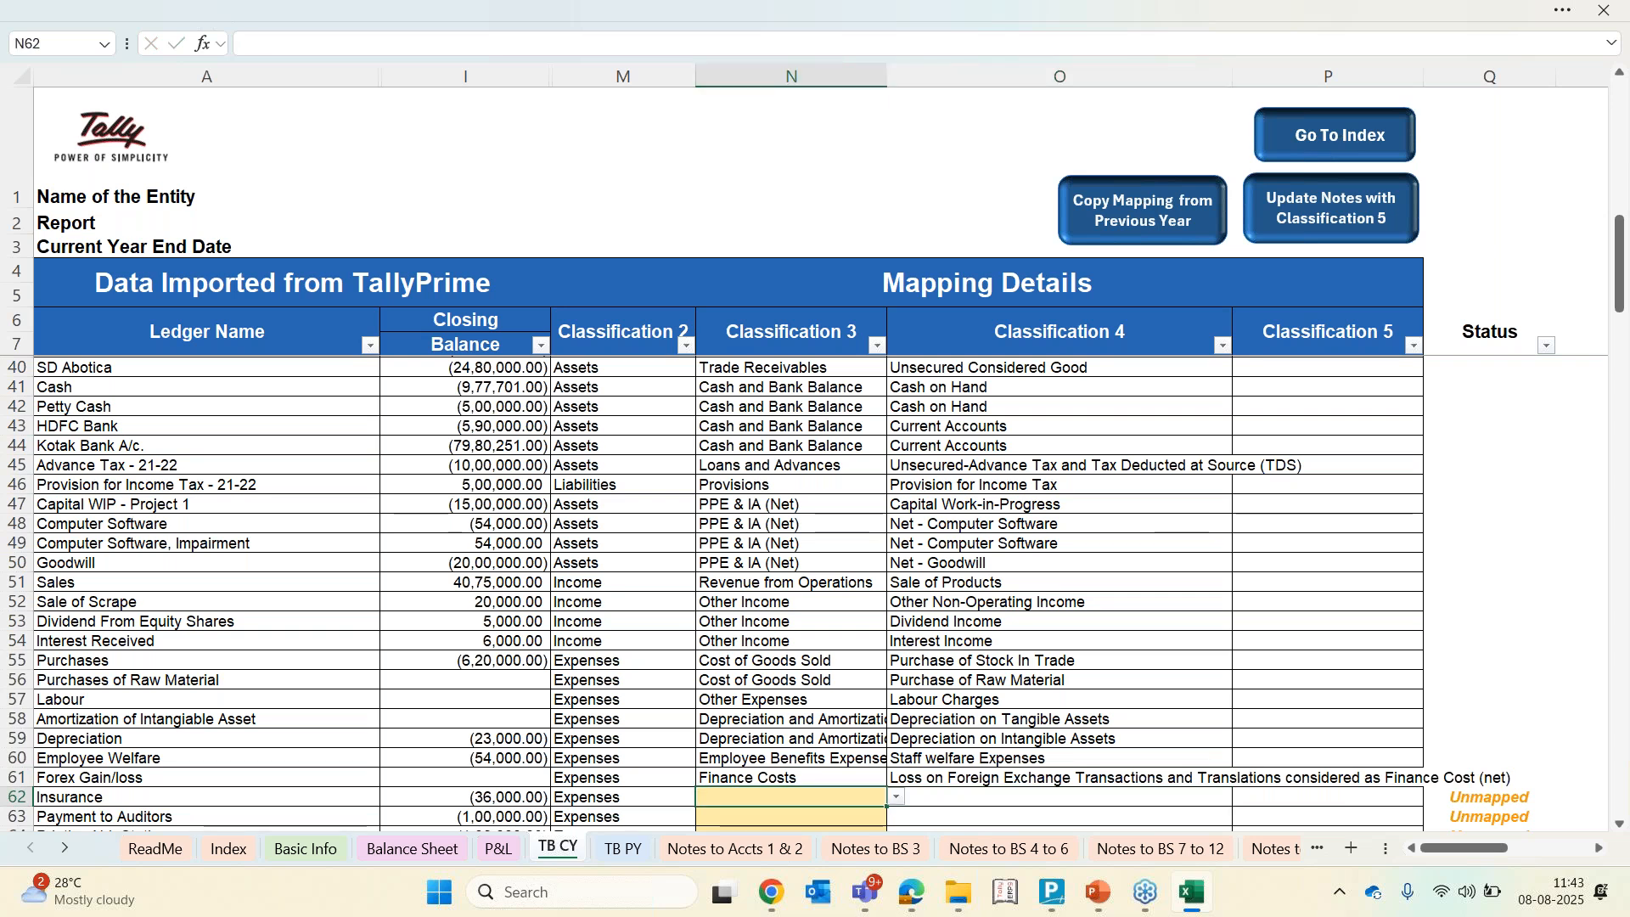
# Set Insurance's Classification 3 to Other Expenses and its Classification 4 to Insurance
pyautogui.write('other Expenses')
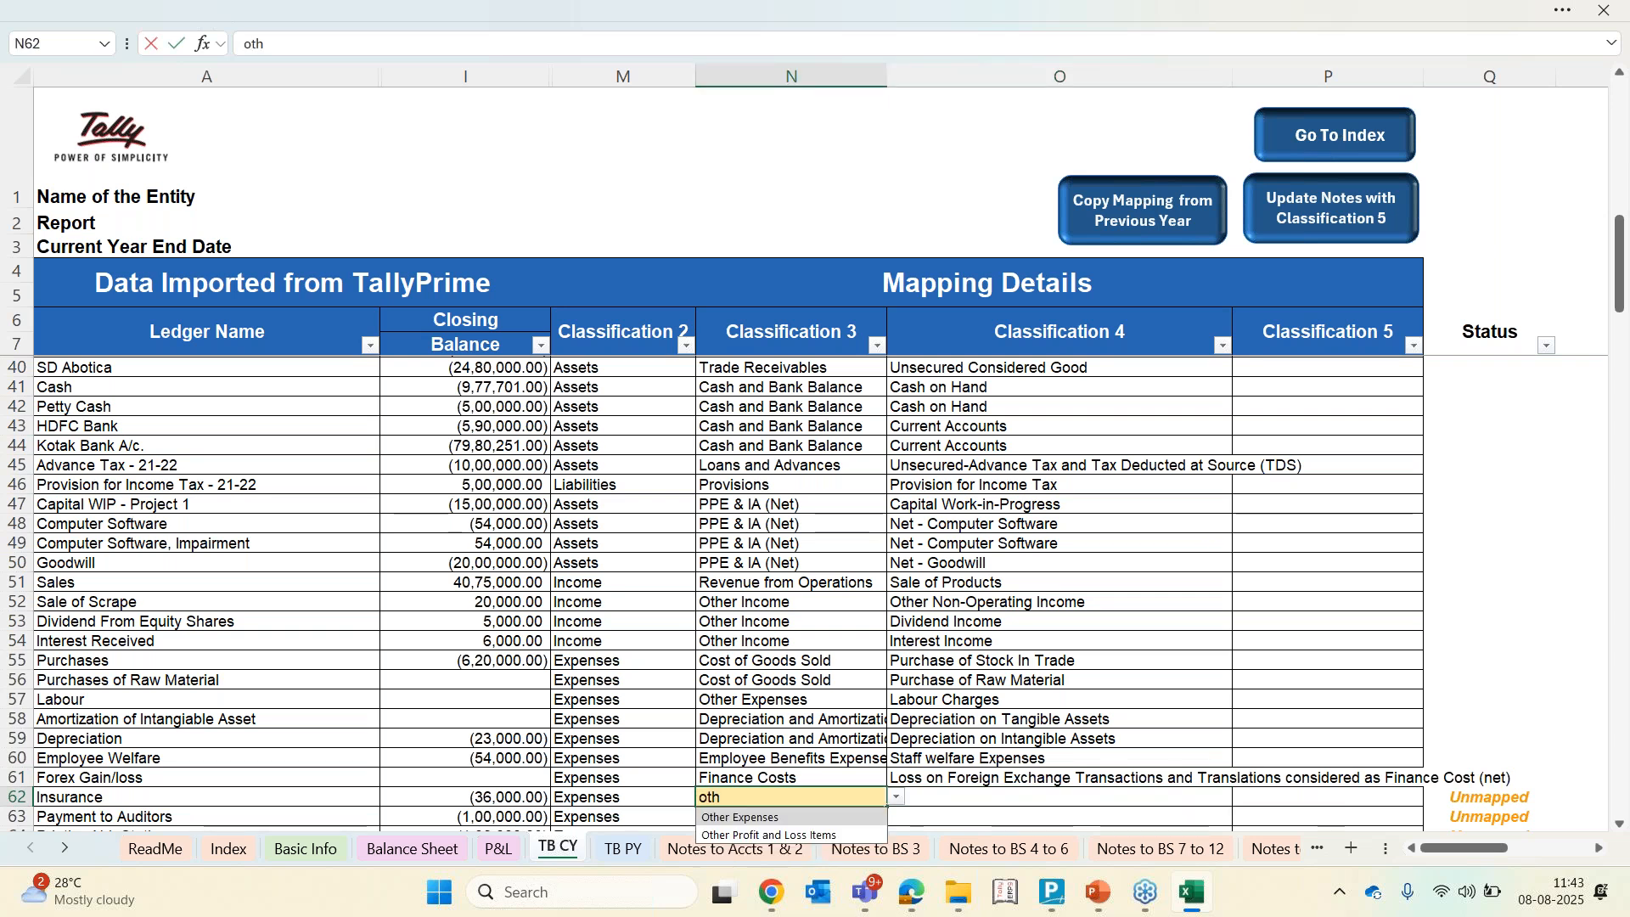
pyautogui.press('Return')
pyautogui.press('Right')
pyautogui.press('Down')
pyautogui.press('Down')
pyautogui.press('Down')
pyautogui.press('Down')
pyautogui.press('Down')
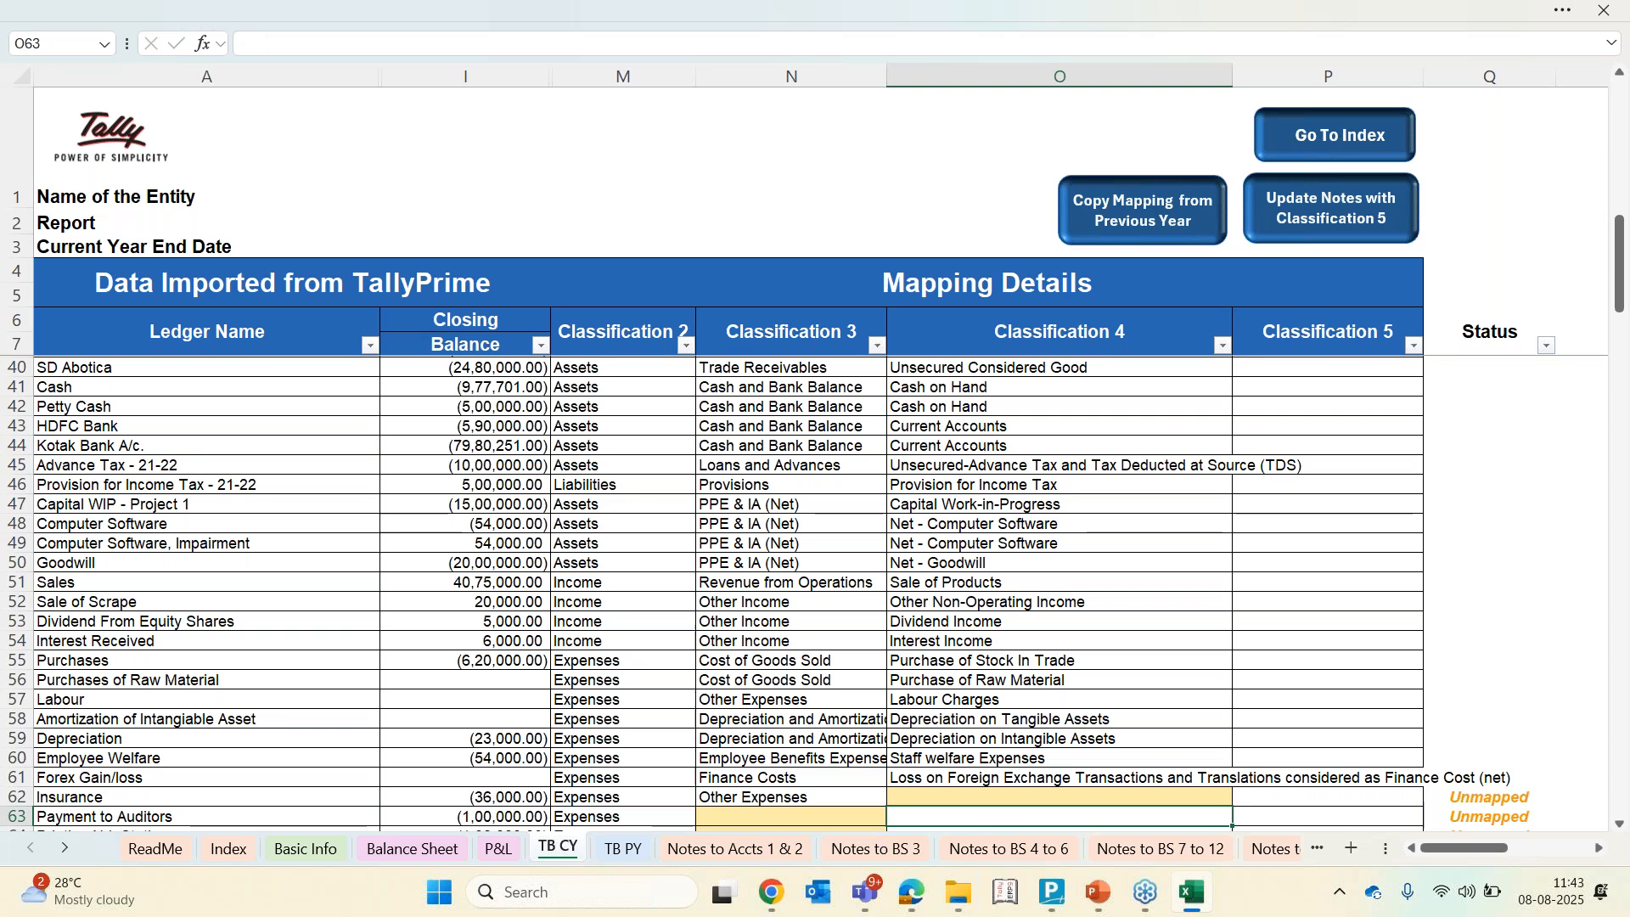
pyautogui.press('Up')
pyautogui.press('Up')
pyautogui.press('Up')
pyautogui.press('Up')
pyautogui.press('Up')
pyautogui.press('Up')
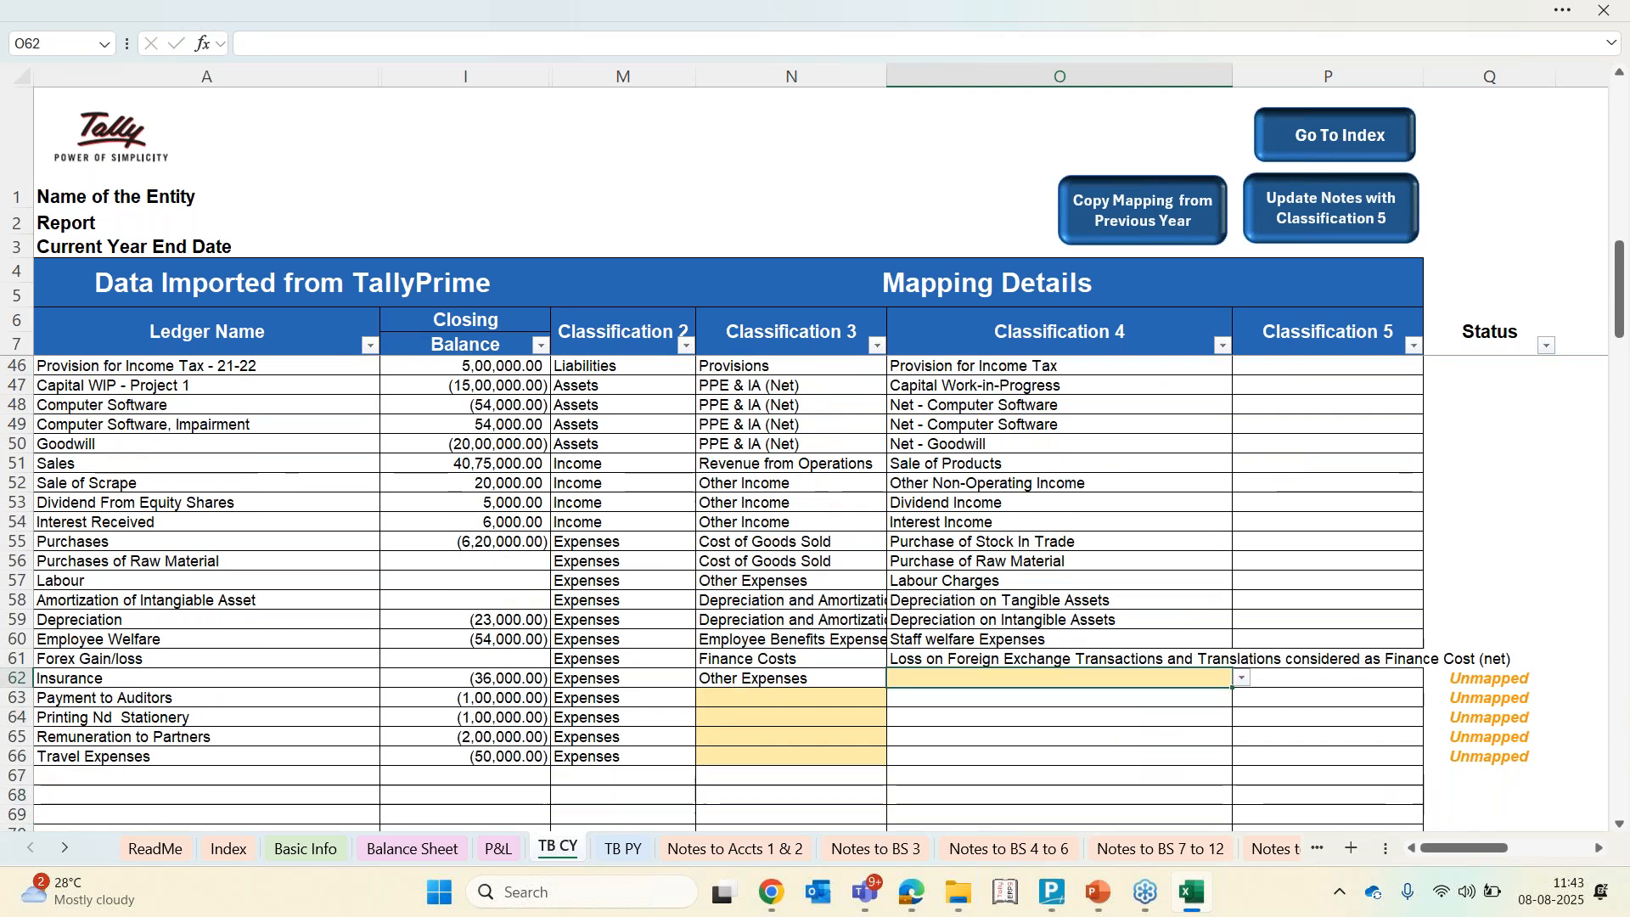
pyautogui.hotkey('alt', 'Down')
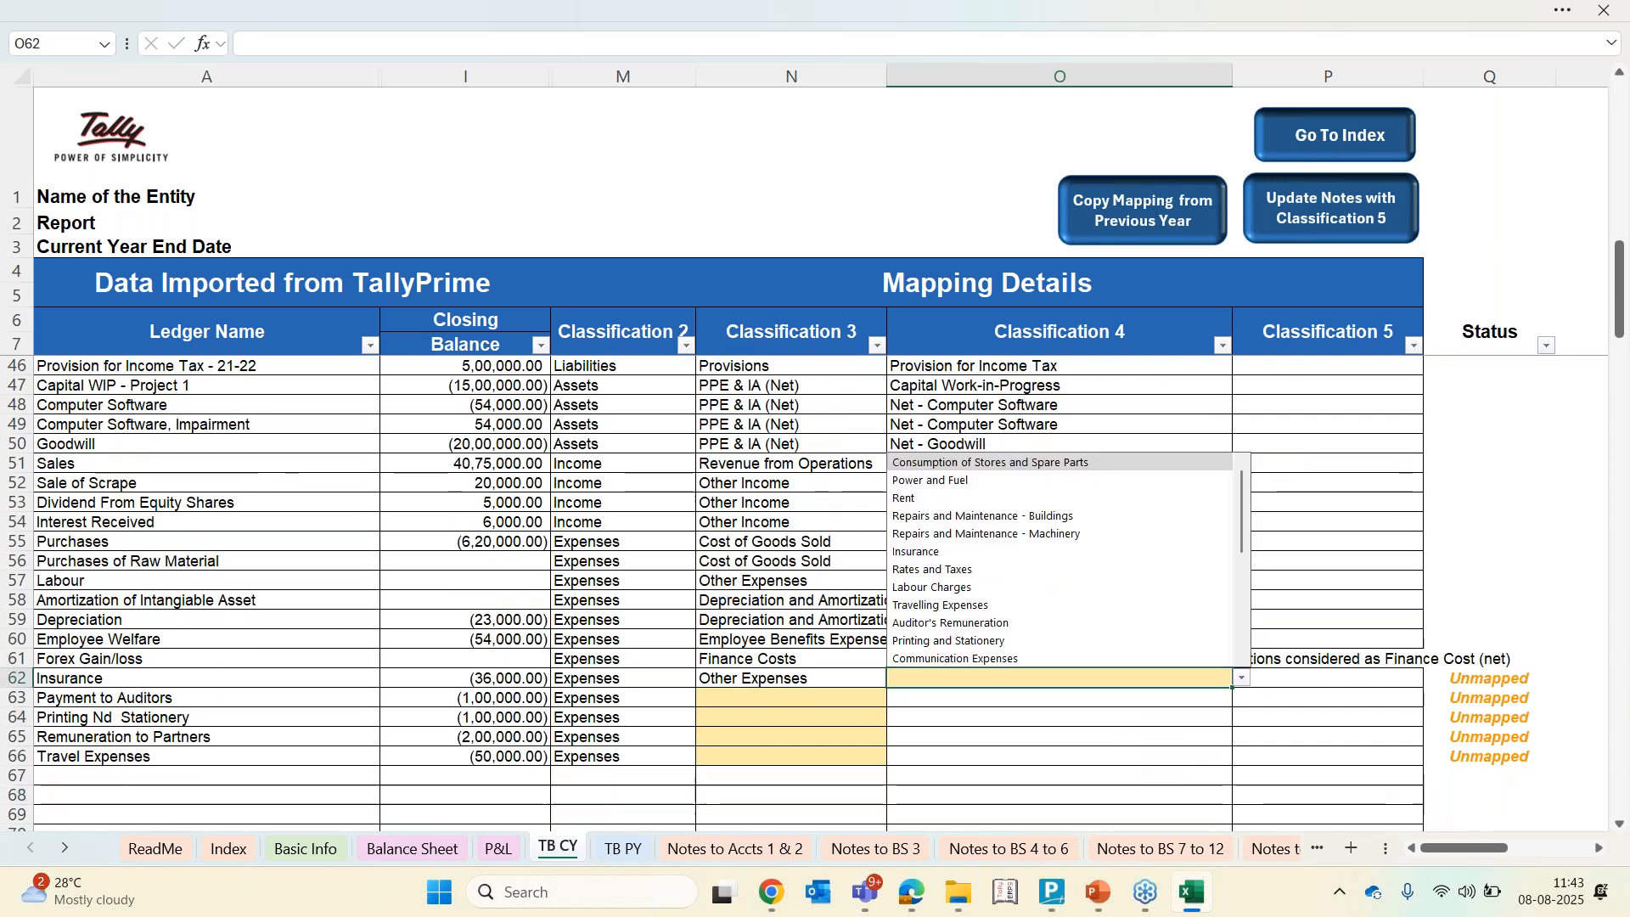
pyautogui.write('in')
pyautogui.press('Down')
pyautogui.press('Return')
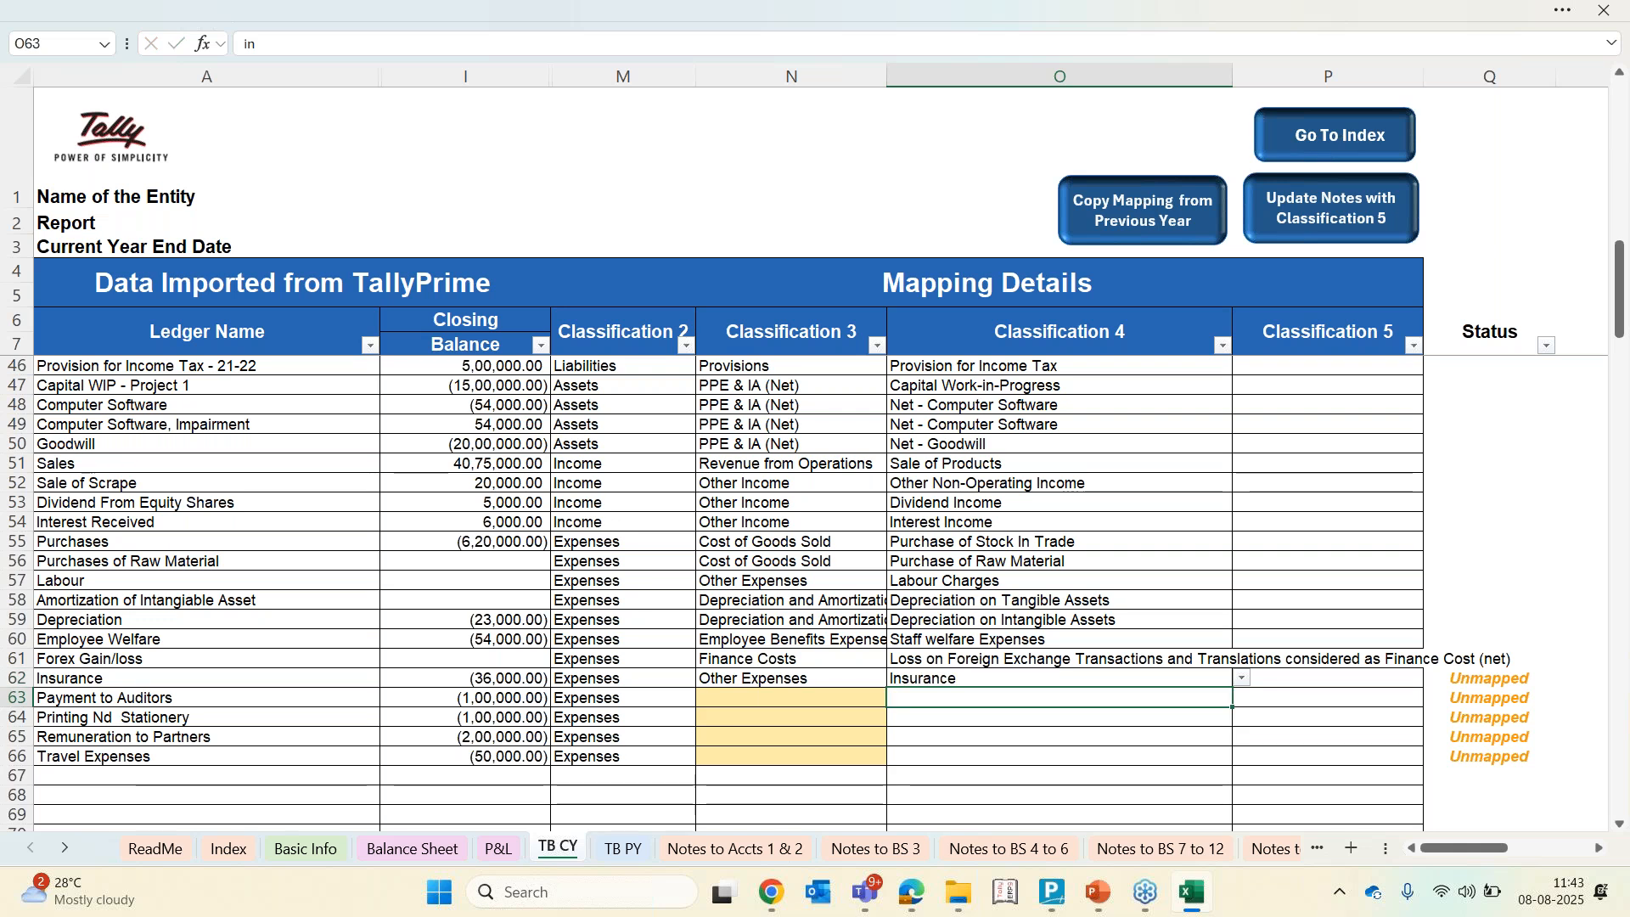
# Set Payment to Auditors' Classification 3 to Other Expenses and its Classification 4 to Auditor's Remuneration
pyautogui.press('Left')
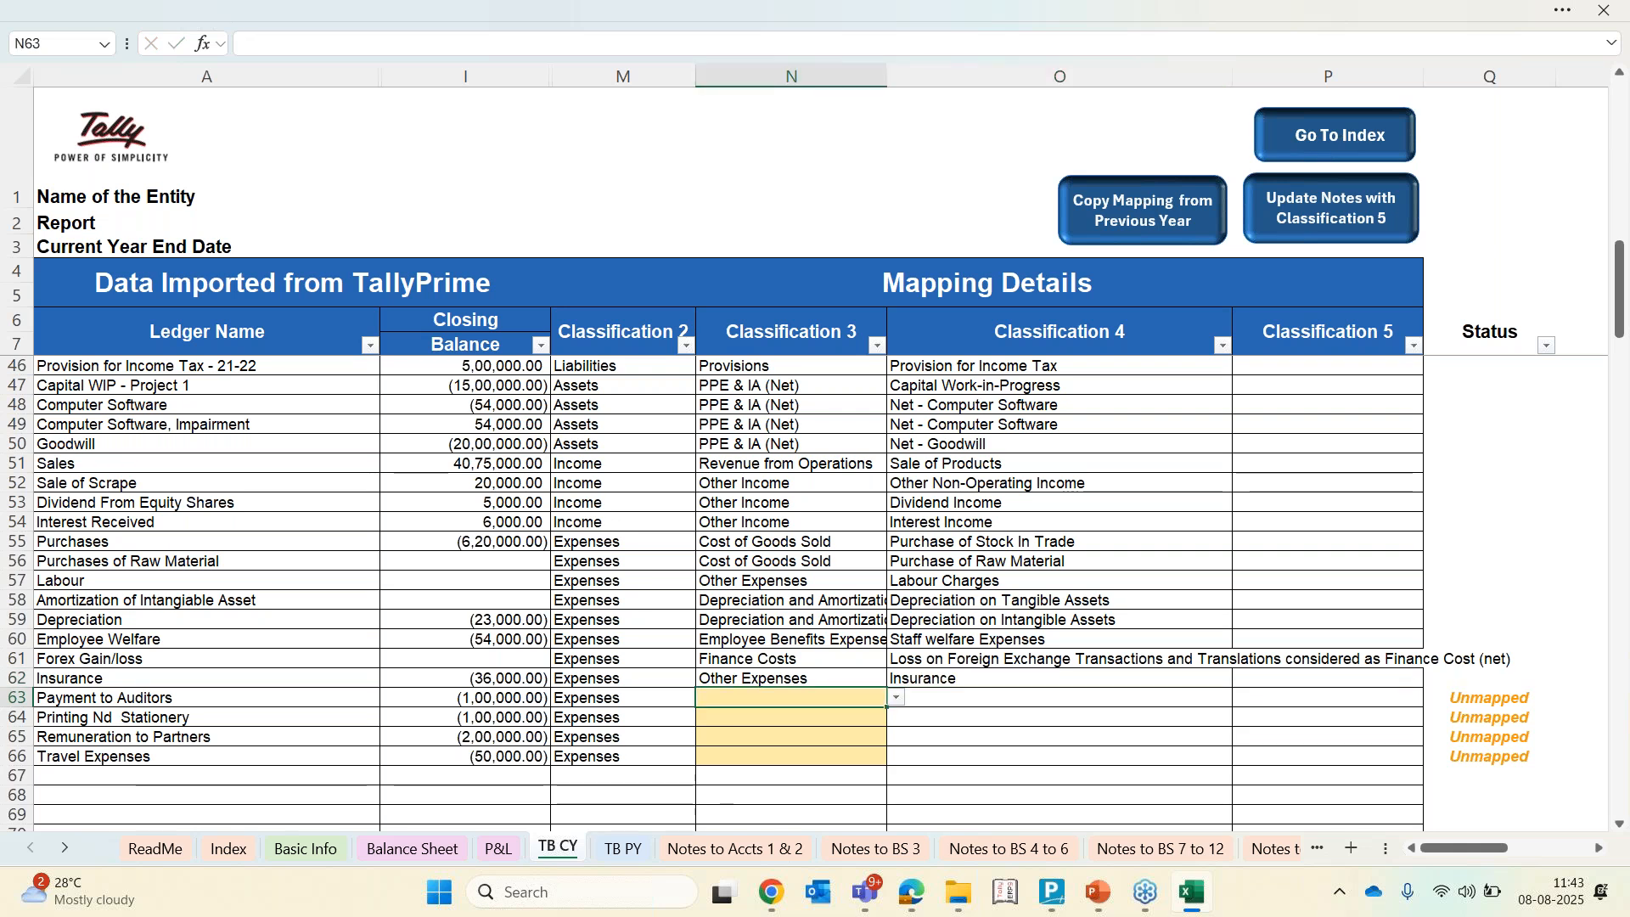
pyautogui.hotkey('alt', 'Down')
pyautogui.press('Down')
pyautogui.press('Down')
pyautogui.press('Down')
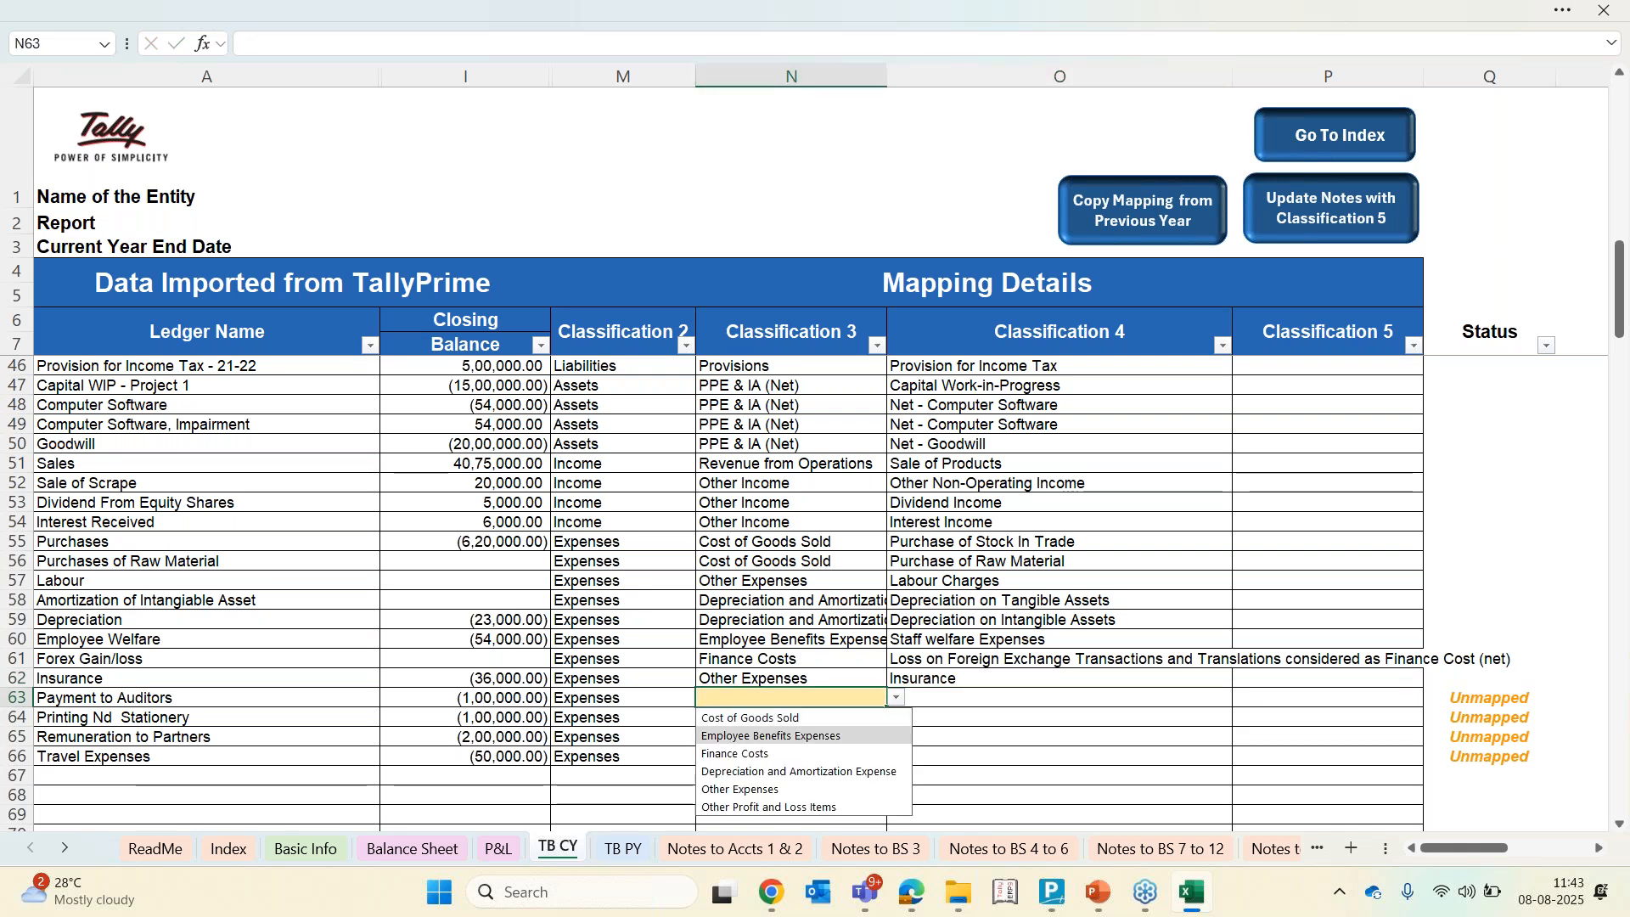
pyautogui.press('Down')
pyautogui.press('Return')
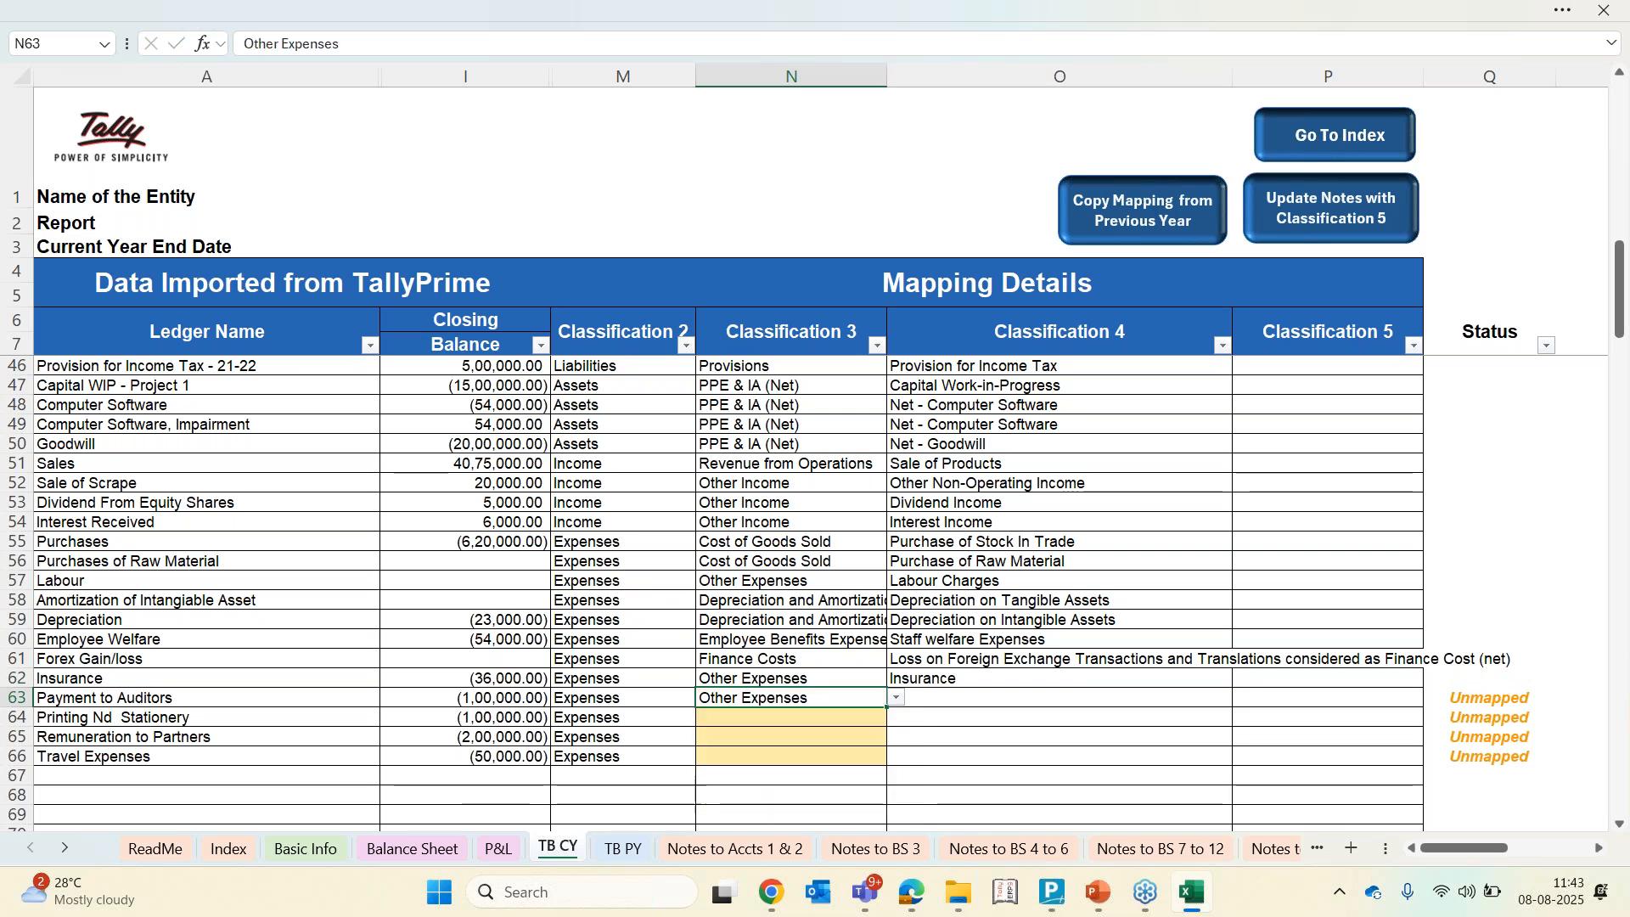
pyautogui.press('Right')
pyautogui.write('au')
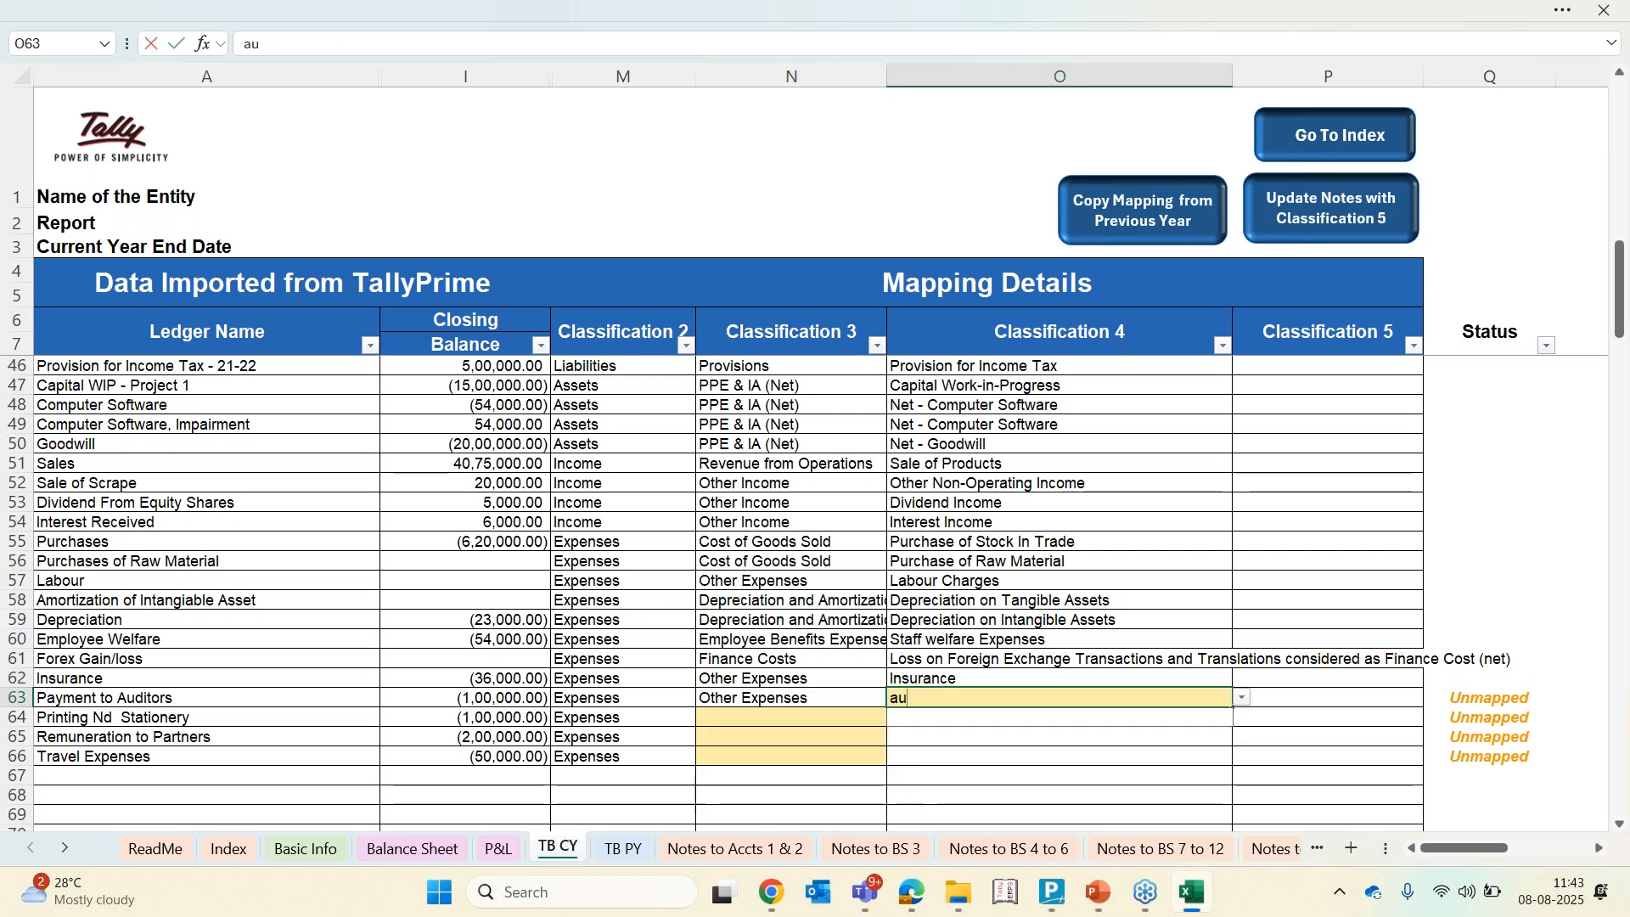
pyautogui.press('Return')
# Set Printing Nd Stationery's Classification 3 to Other Expenses and its Classification 4 to Printing and Stationery
pyautogui.press('Left')
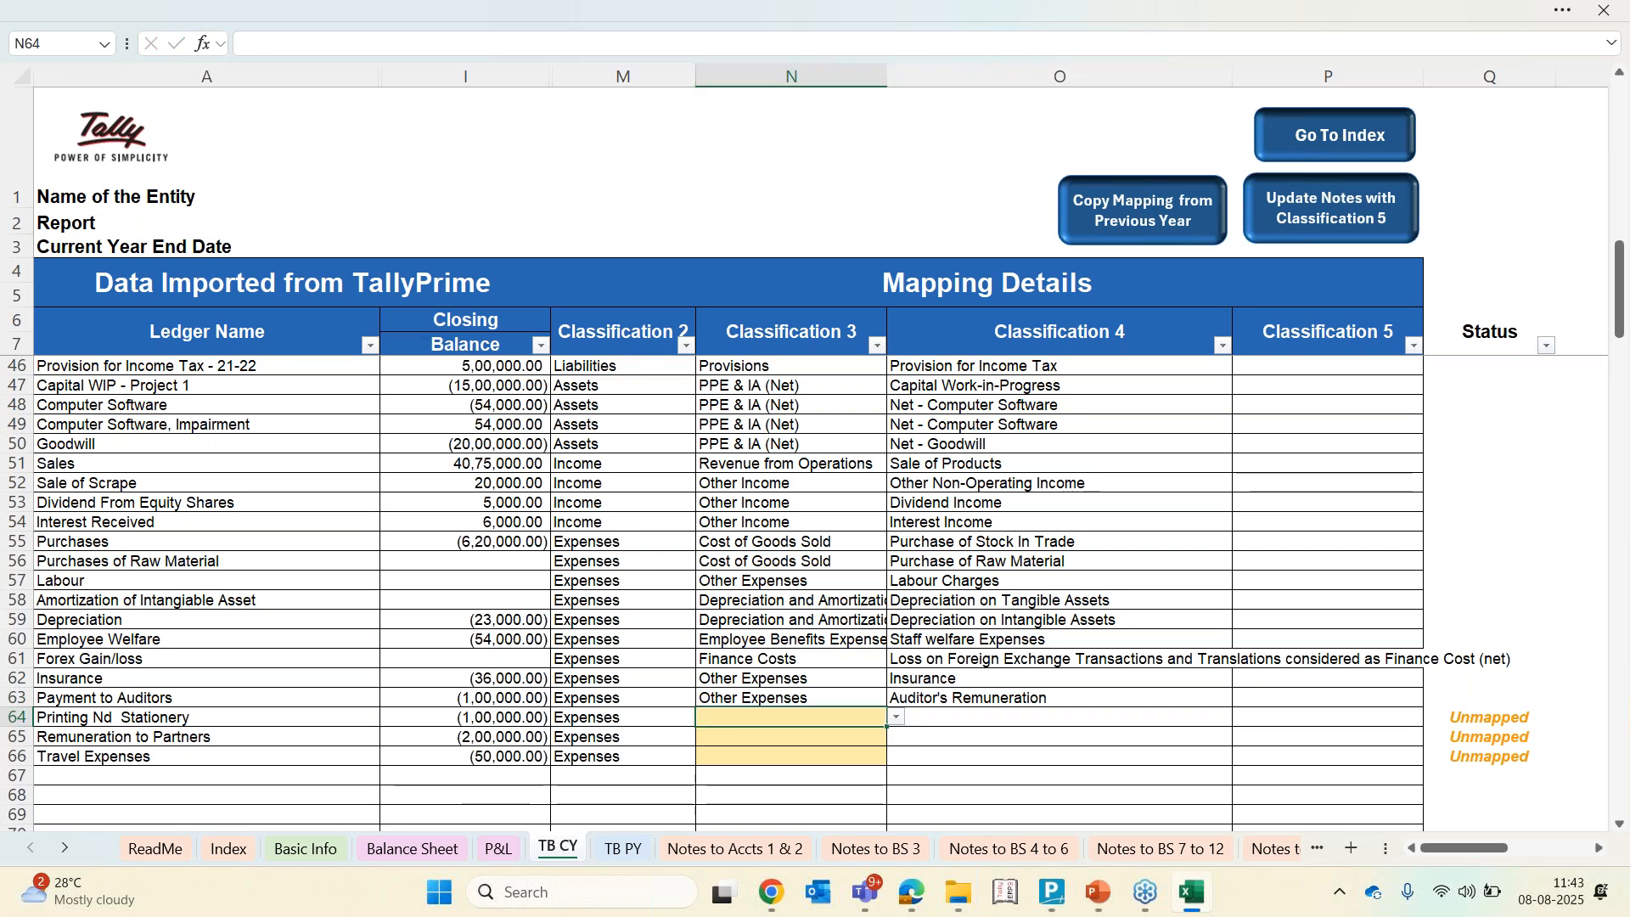
pyautogui.write('ot')
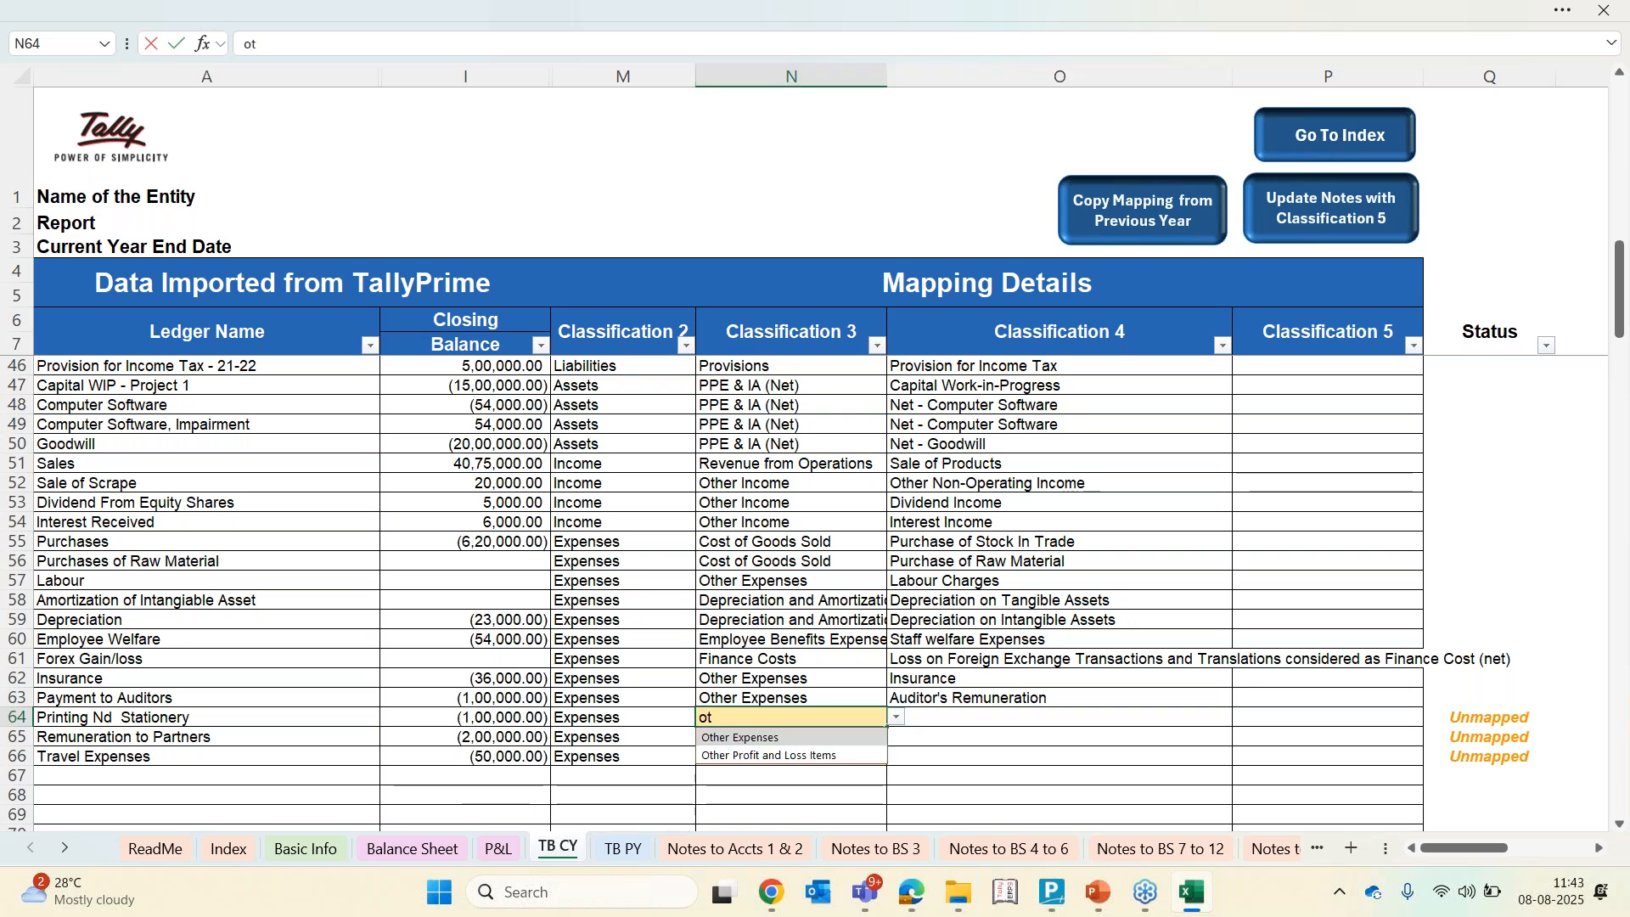
pyautogui.press('Return')
pyautogui.press('Right')
pyautogui.press('Up')
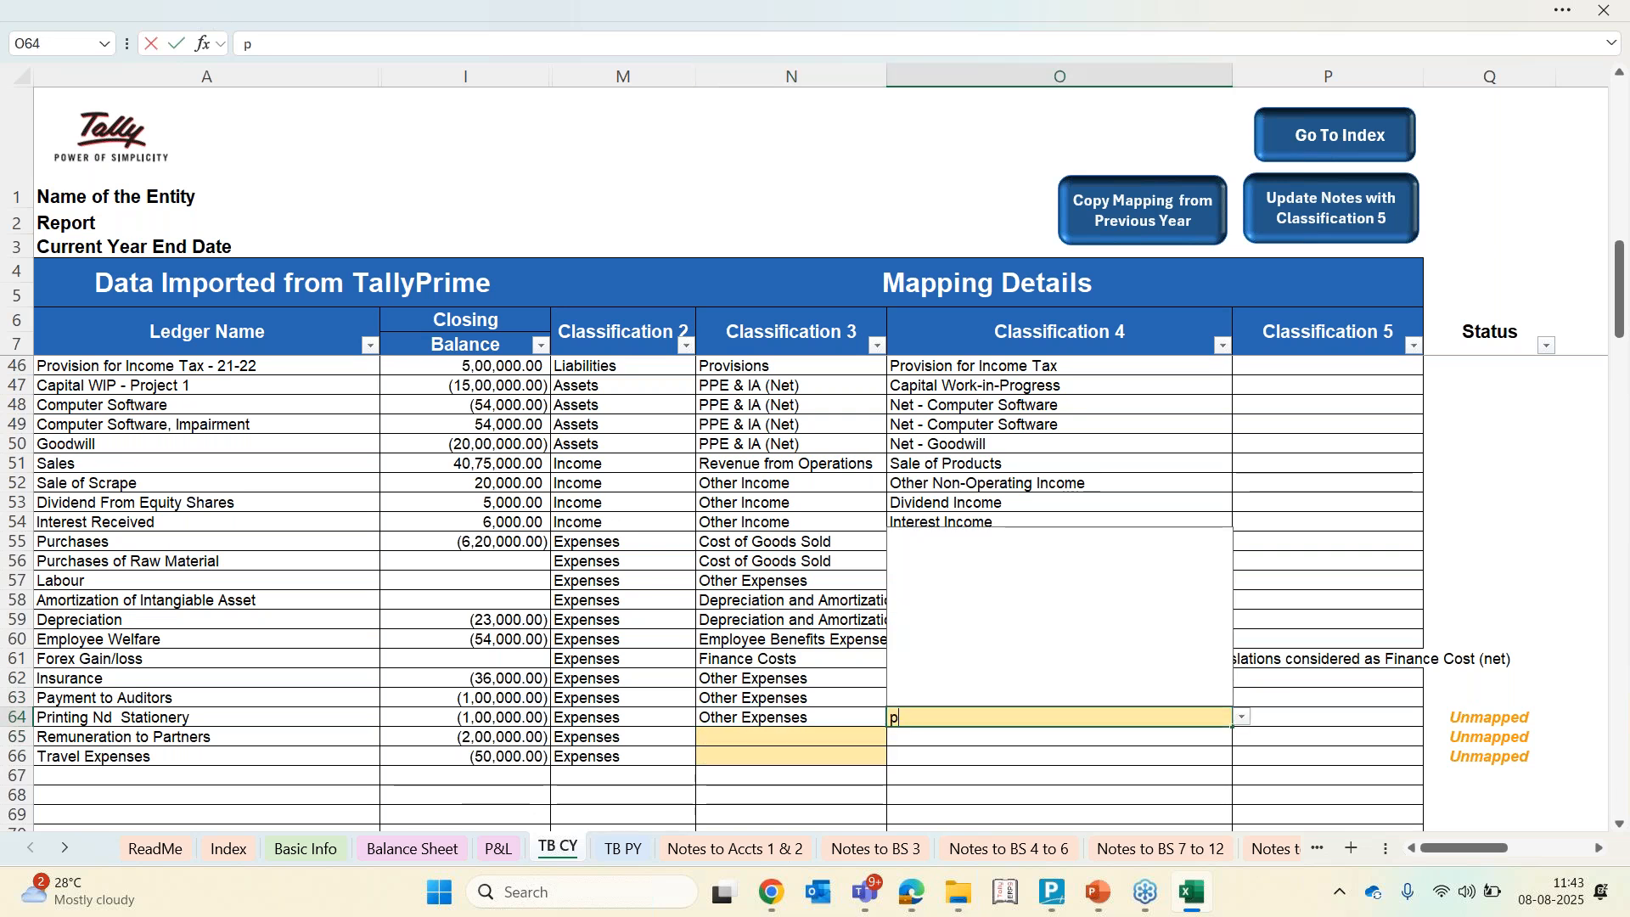
pyautogui.write('pri')
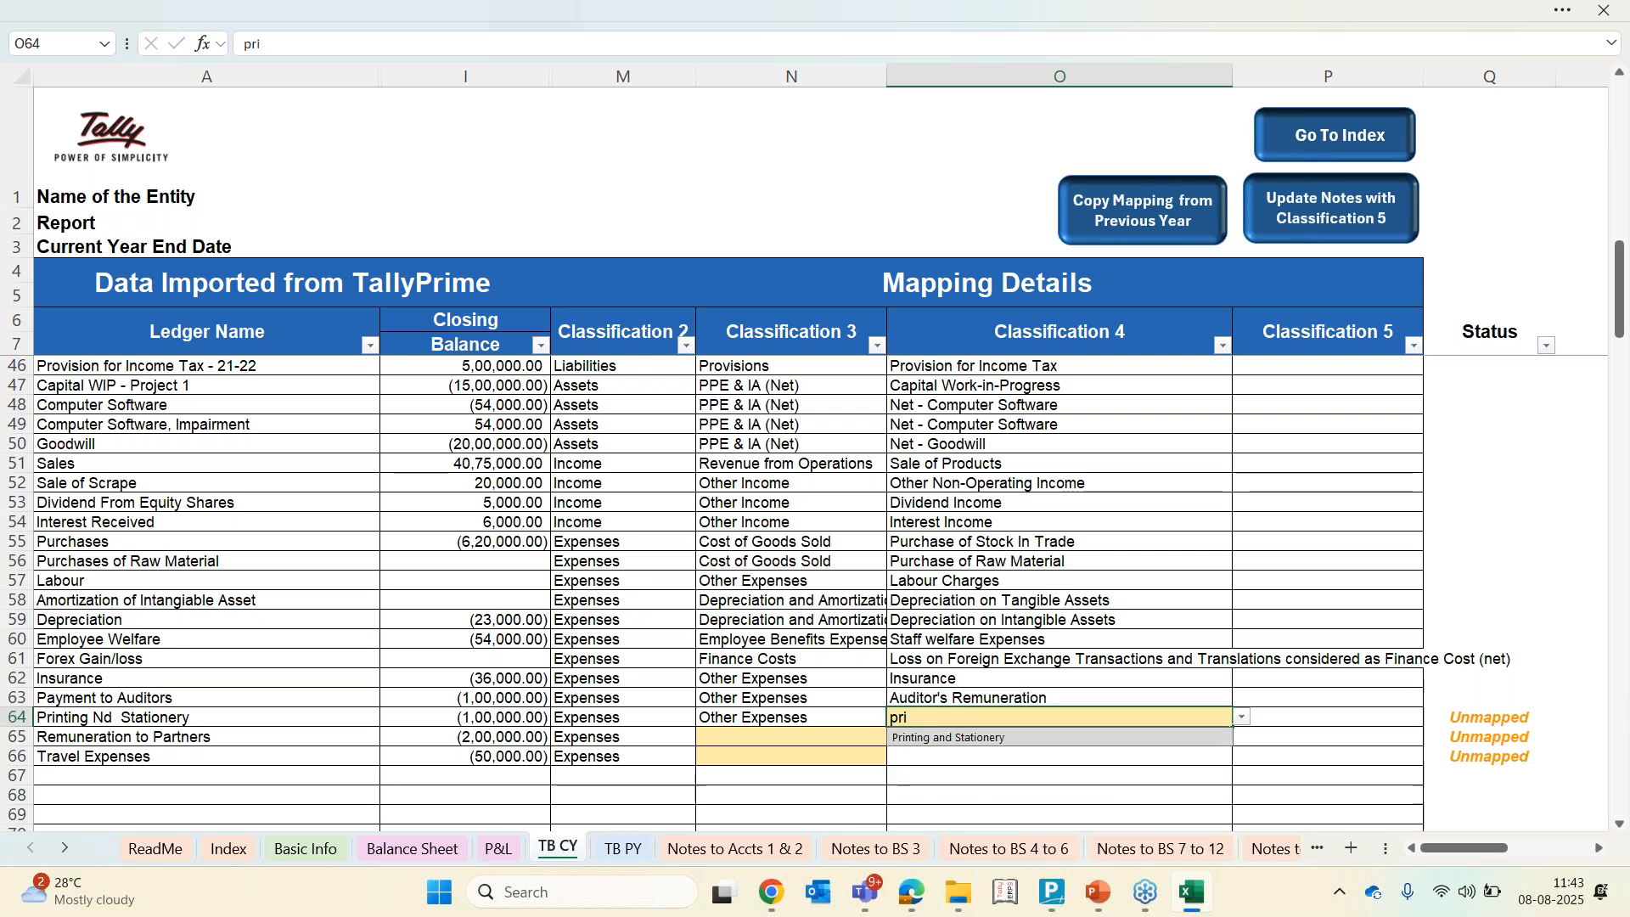
pyautogui.press('Return')
# Check the Partners' Remuneration line in the P&L sheet, then return to the TB CY mapping sheet
pyautogui.press('Left')
pyautogui.press('Left')
pyautogui.press('Left')
pyautogui.press('Left')
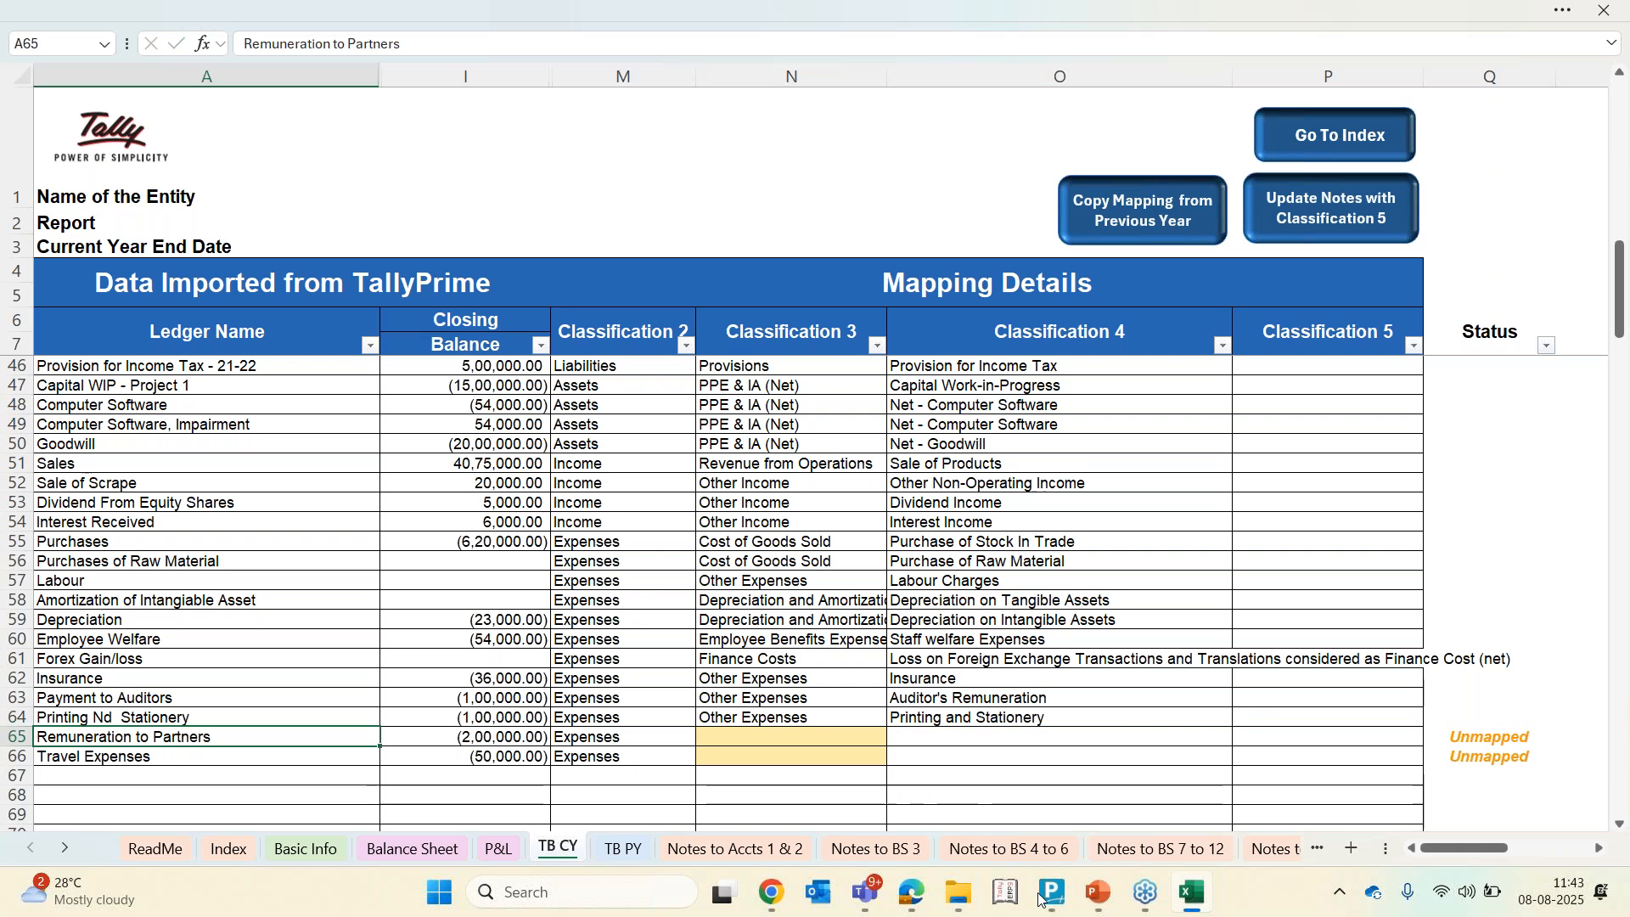
pyautogui.click(519, 841)
pyautogui.scroll(6, 176, 447)
pyautogui.click(176, 448)
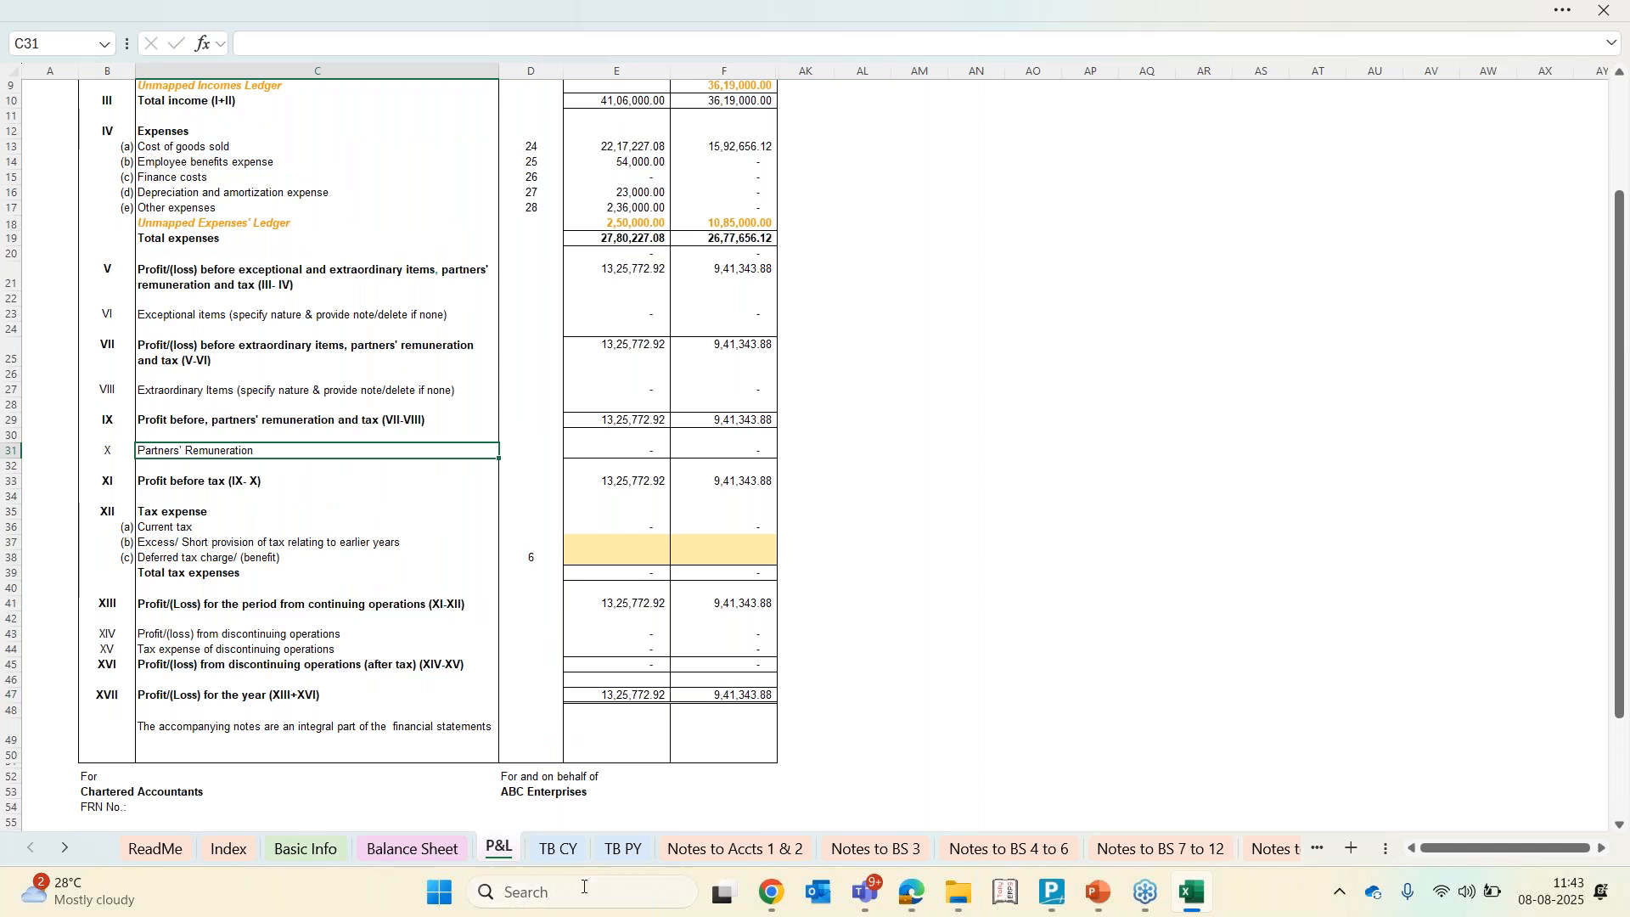
pyautogui.click(573, 851)
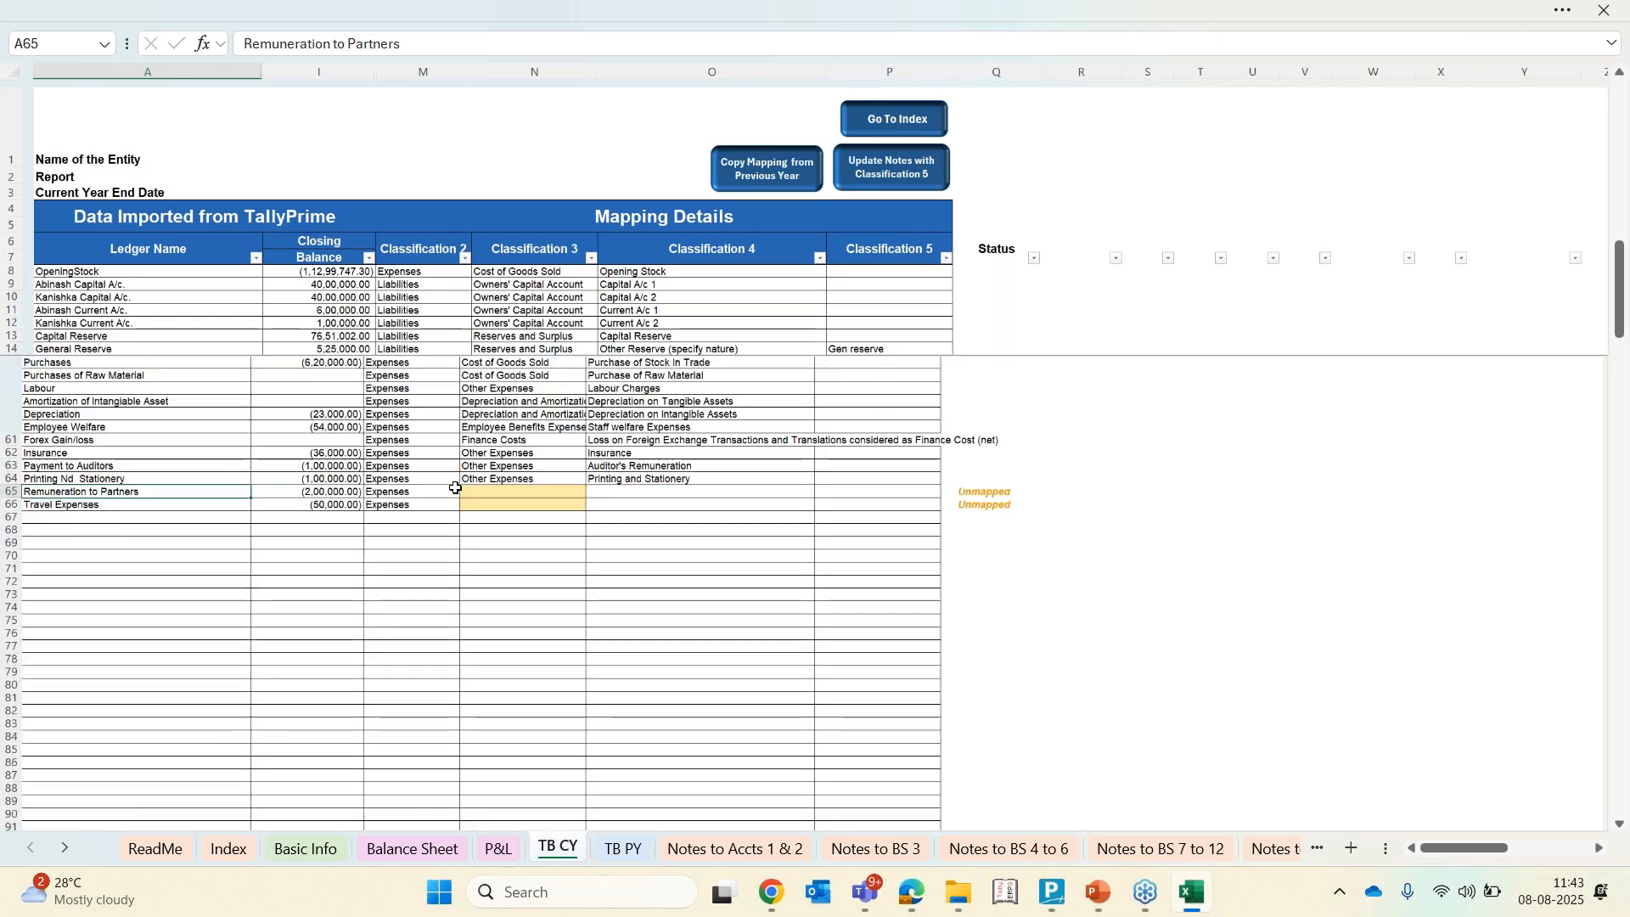
pyautogui.scroll(5, 456, 488)
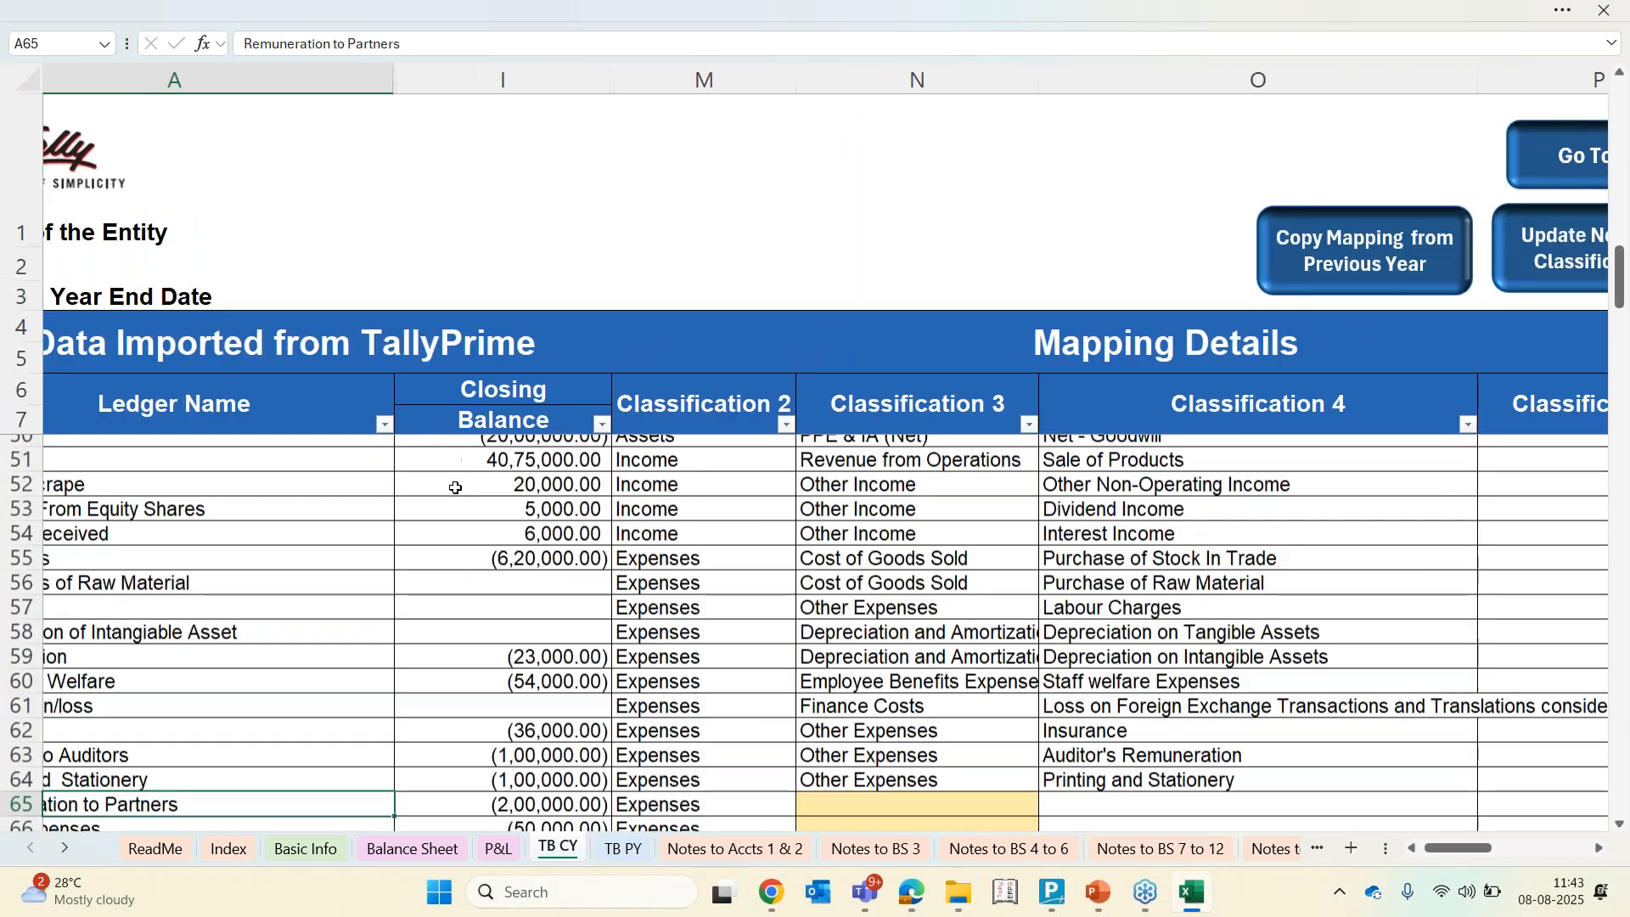
pyautogui.scroll(-1, 554, 579)
pyautogui.hscroll(-1, 554, 579)
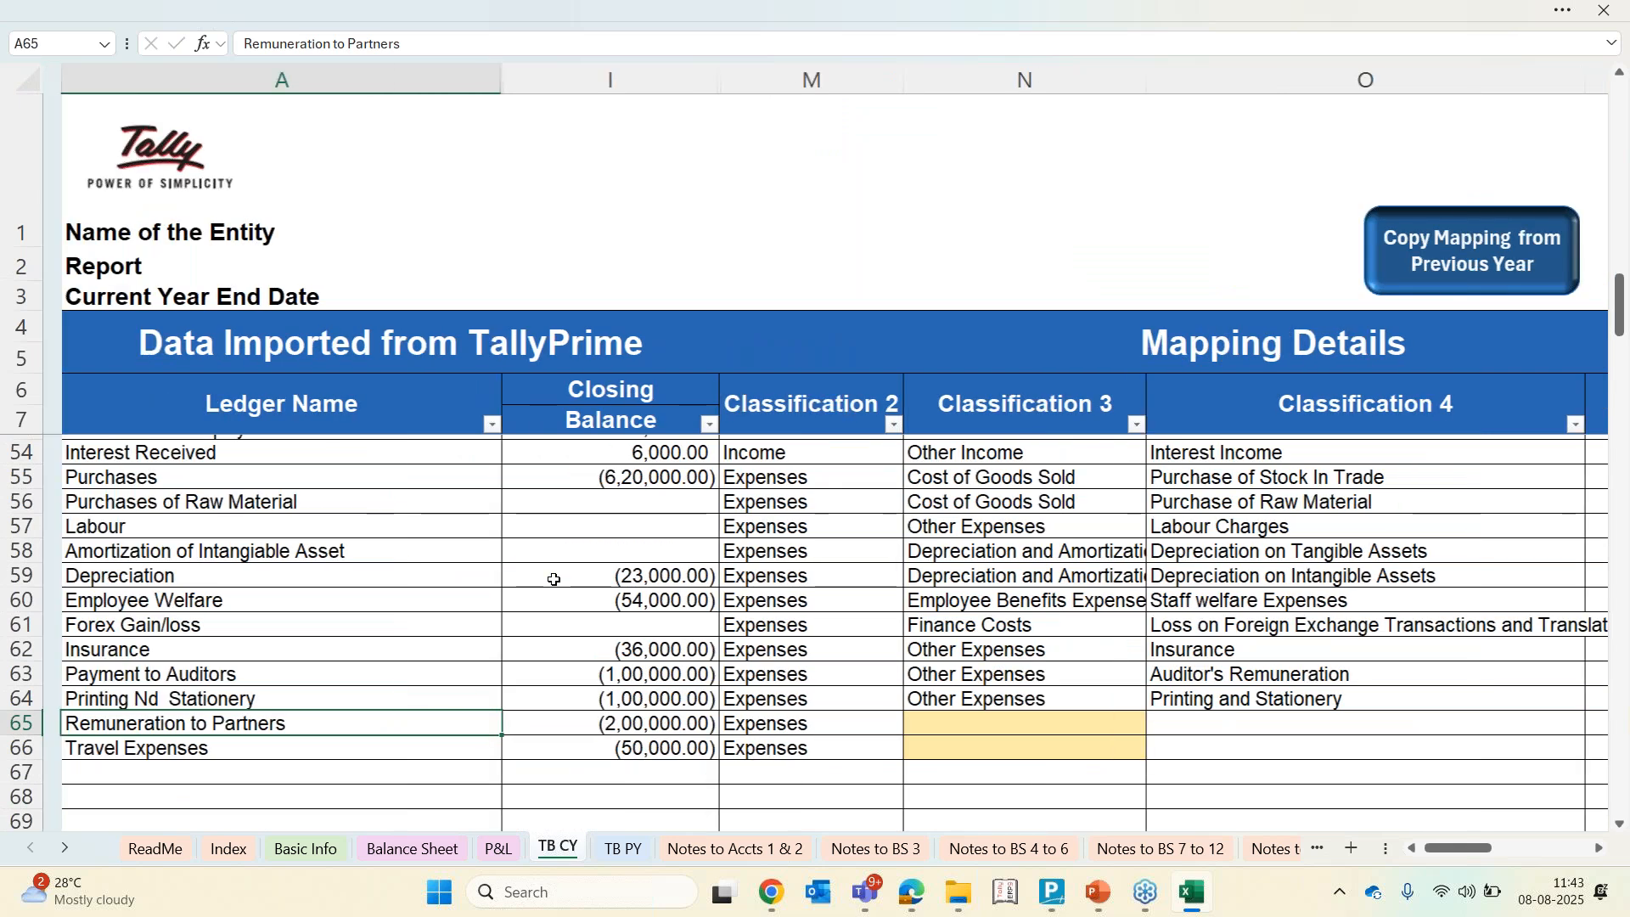
# Set Remuneration to Partners' Classification 3 to Other Profit and Loss Items and its Classification 4 to Partners' remuneration
pyautogui.click(930, 718)
pyautogui.hotkey('alt', 'Down')
pyautogui.press('Down')
pyautogui.press('Down')
pyautogui.press('Down')
pyautogui.press('Down')
pyautogui.press('Down')
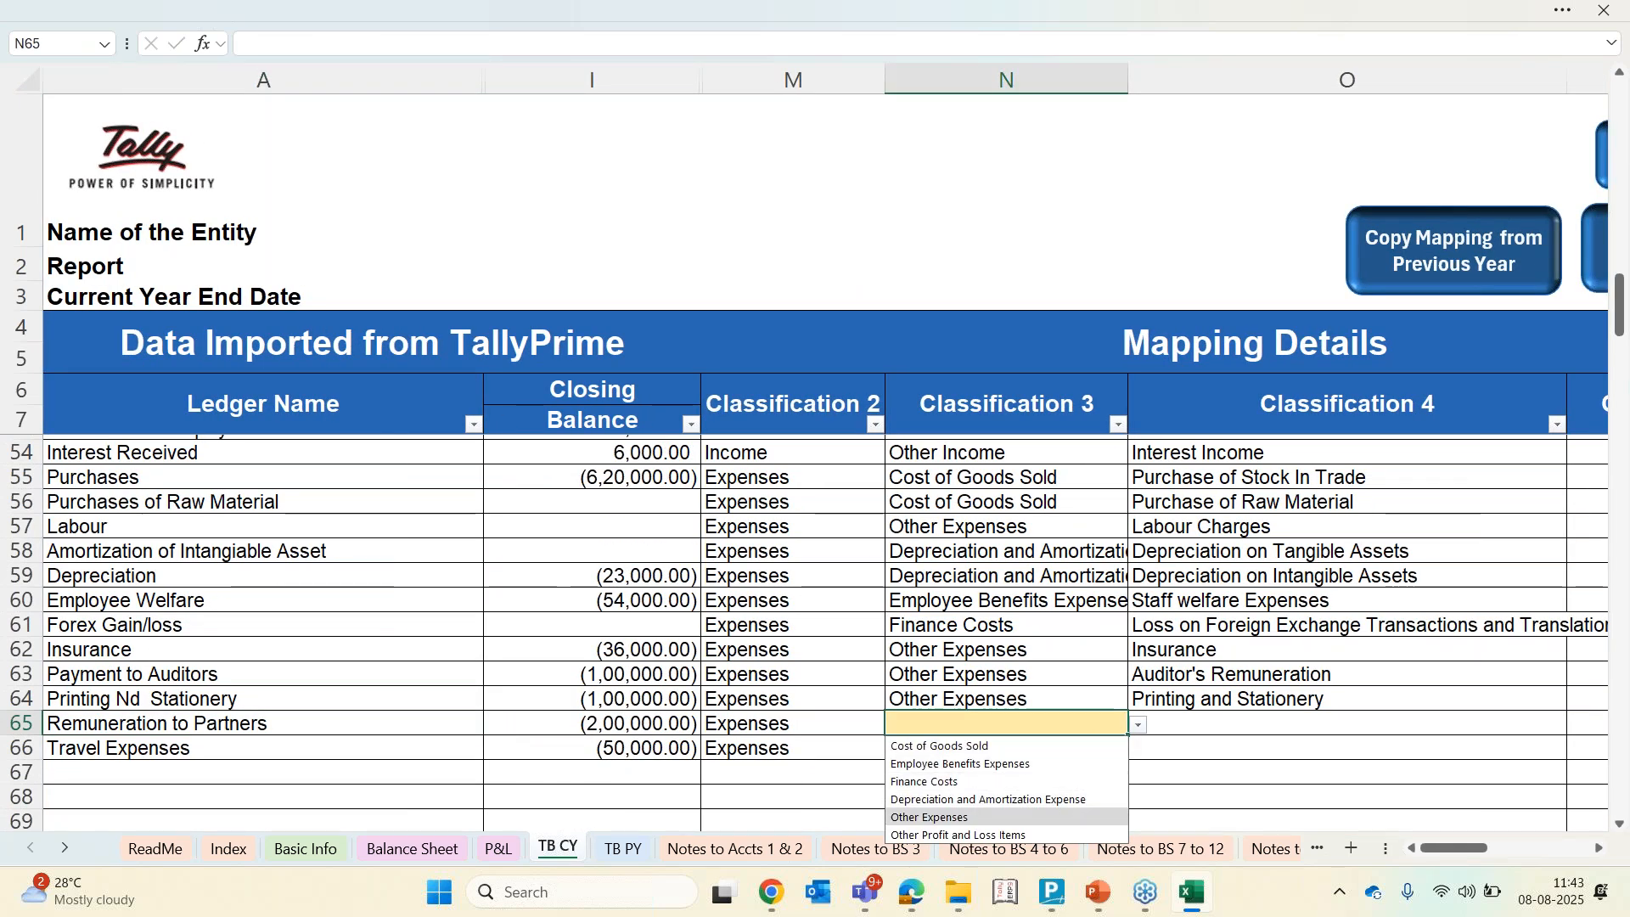
pyautogui.press('Up')
pyautogui.press('Down')
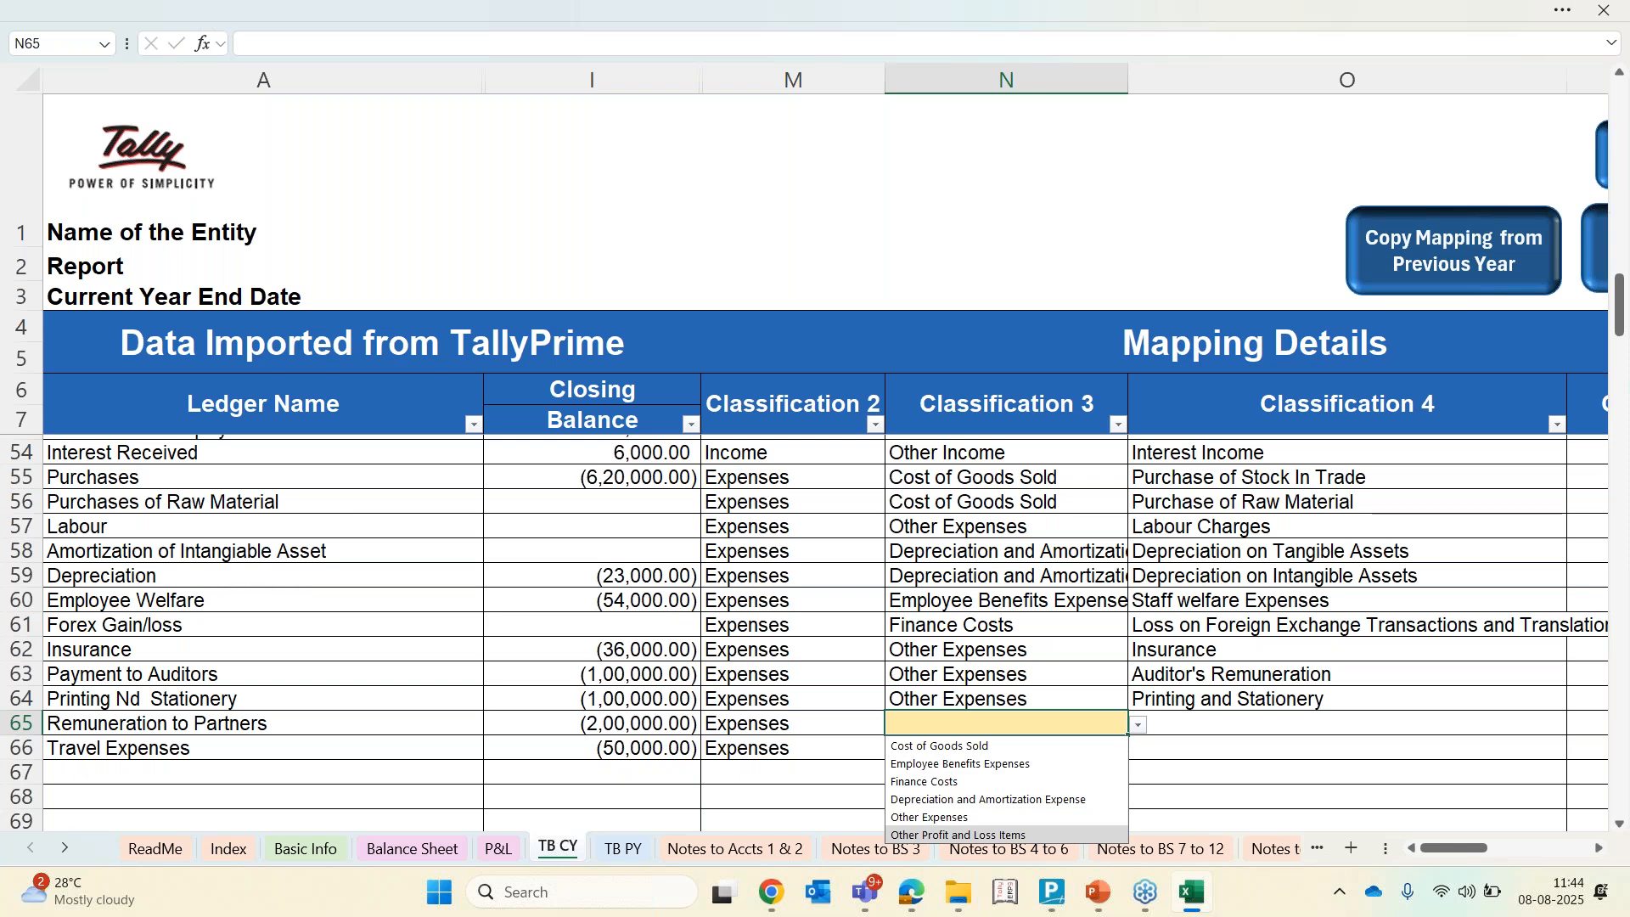
pyautogui.press('Return')
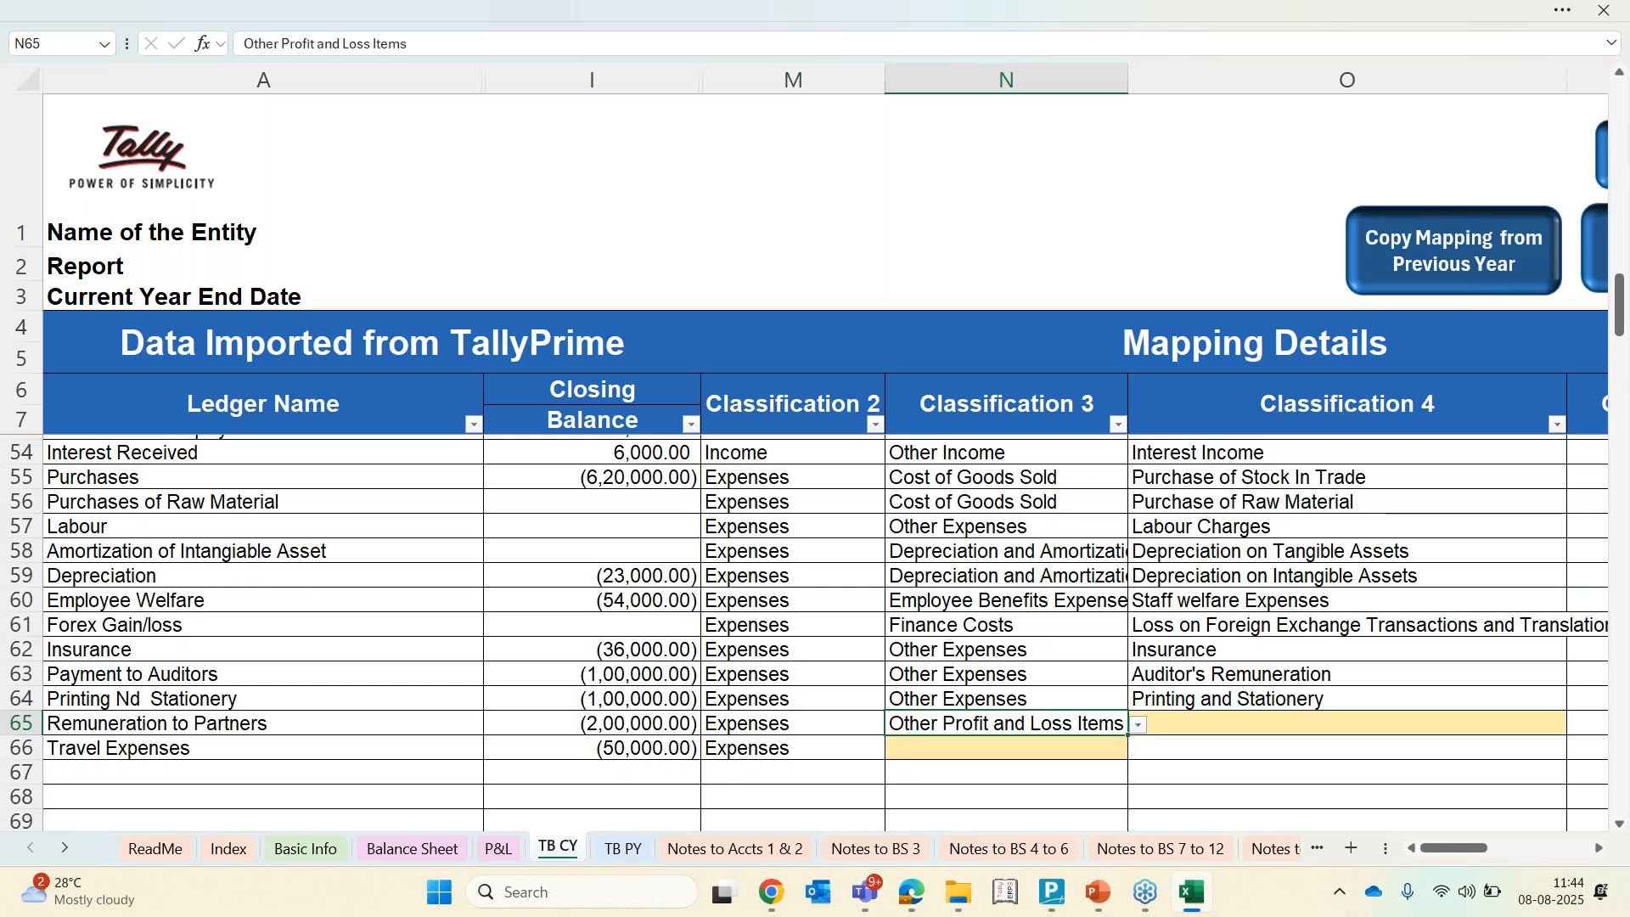
pyautogui.press('Right')
pyautogui.hotkey('alt', 'Down')
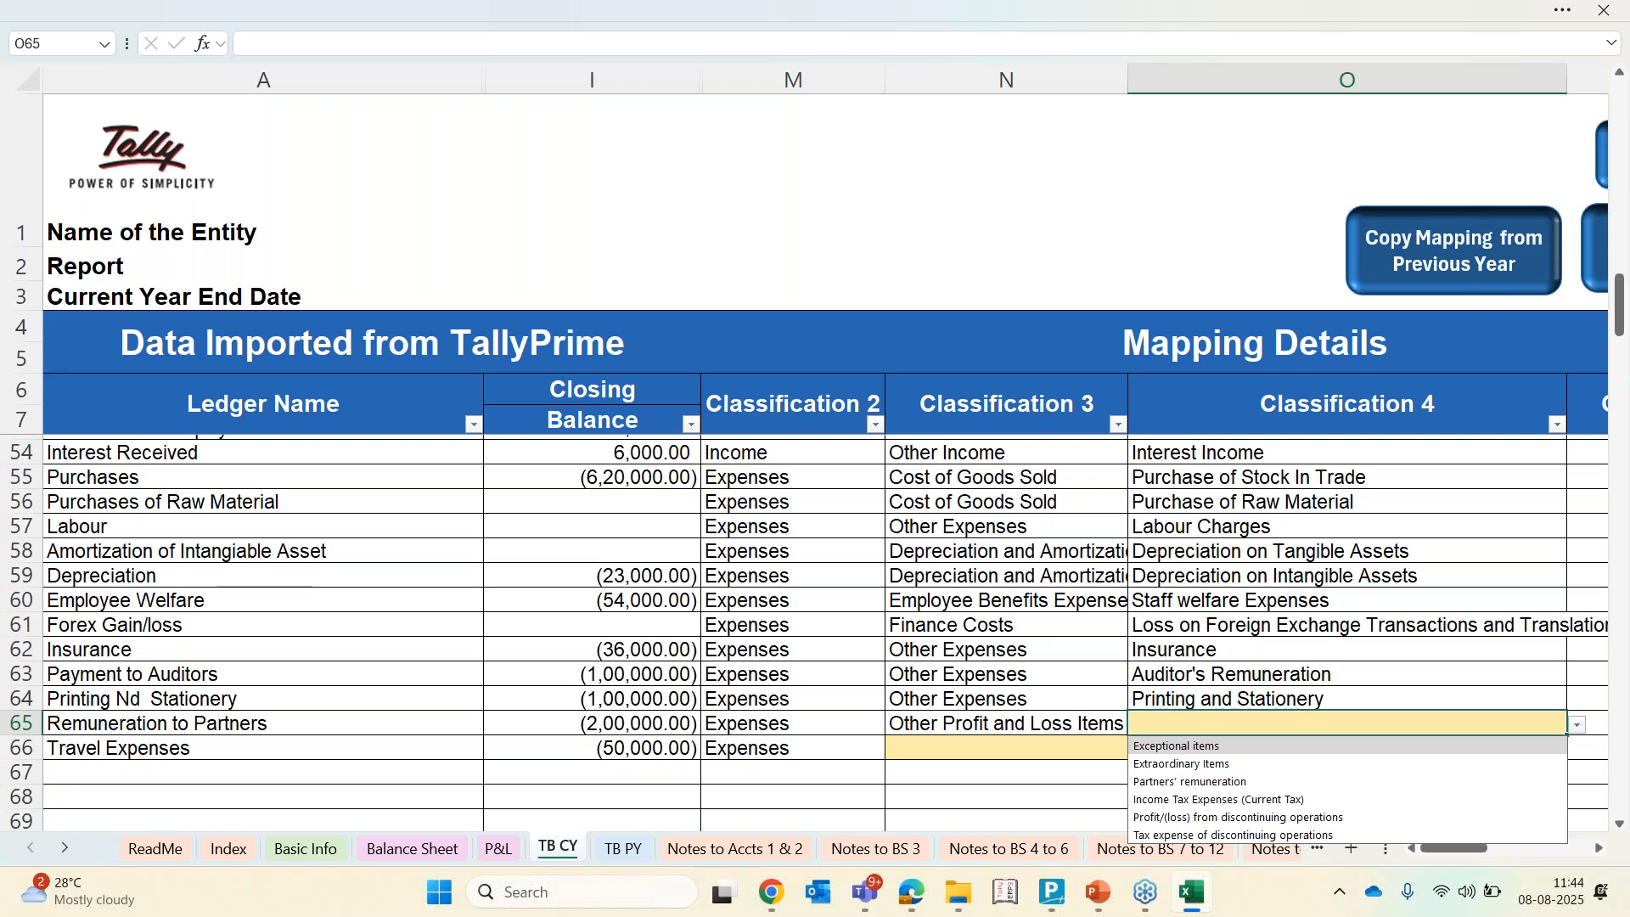
pyautogui.press('Down')
pyautogui.press('Down')
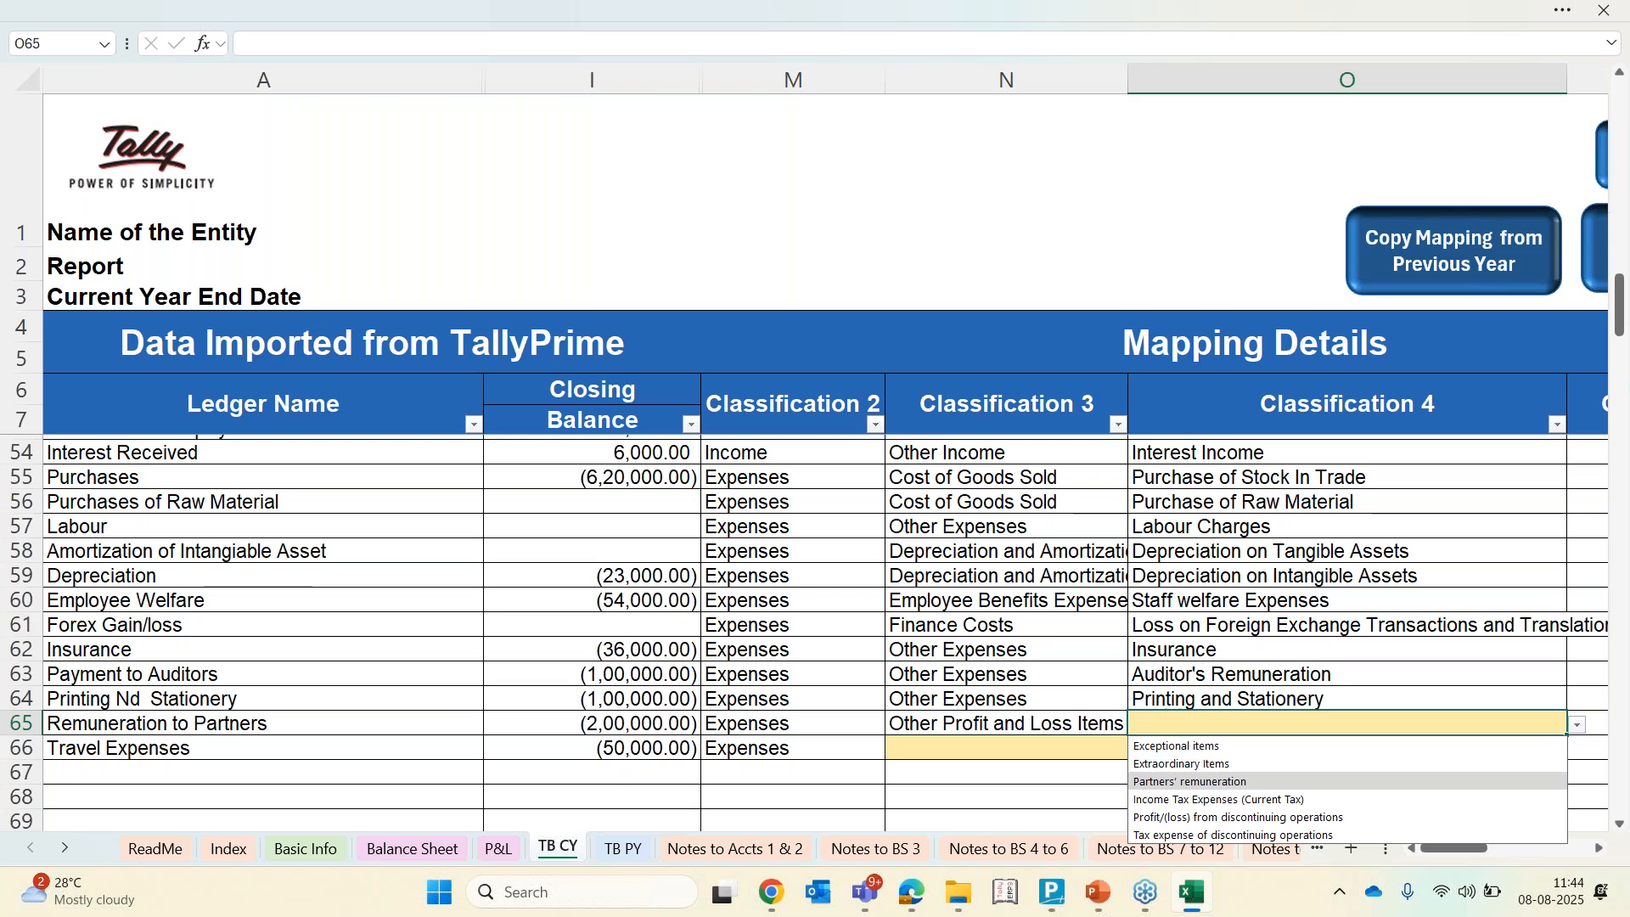
pyautogui.press('Return')
# Set Travel Expenses' Classification 3 to Other Expenses
pyautogui.press('Down')
pyautogui.press('Left')
pyautogui.hotkey('alt', 'Down')
pyautogui.press('Down')
pyautogui.press('Down')
pyautogui.press('Down')
pyautogui.press('Down')
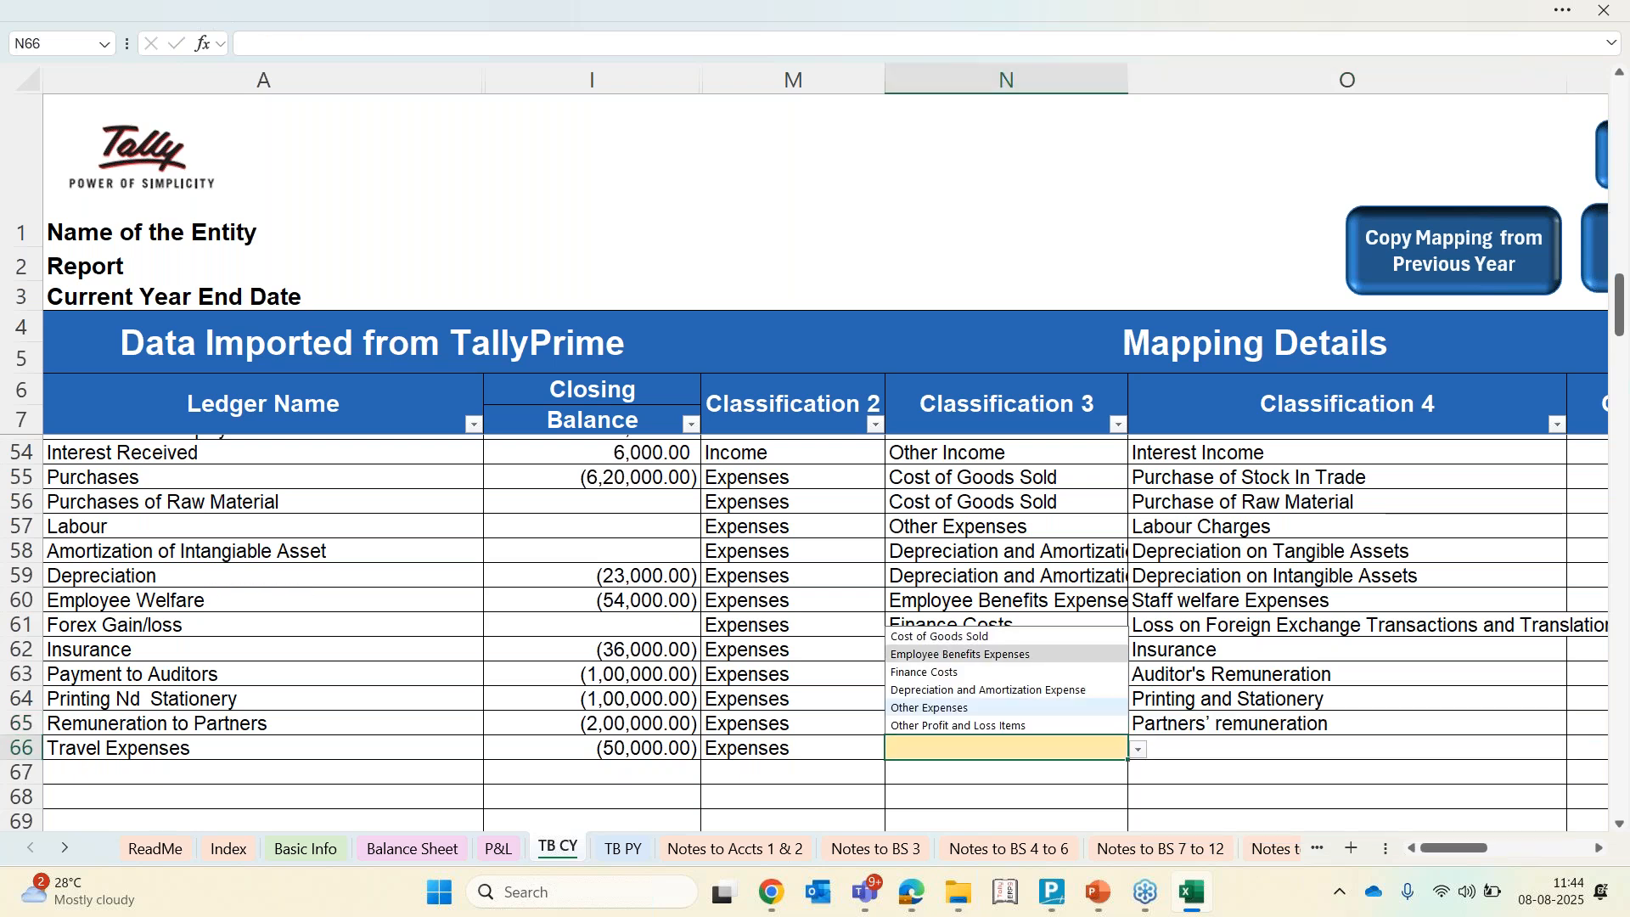
pyautogui.press('Return')
pyautogui.press('Right')
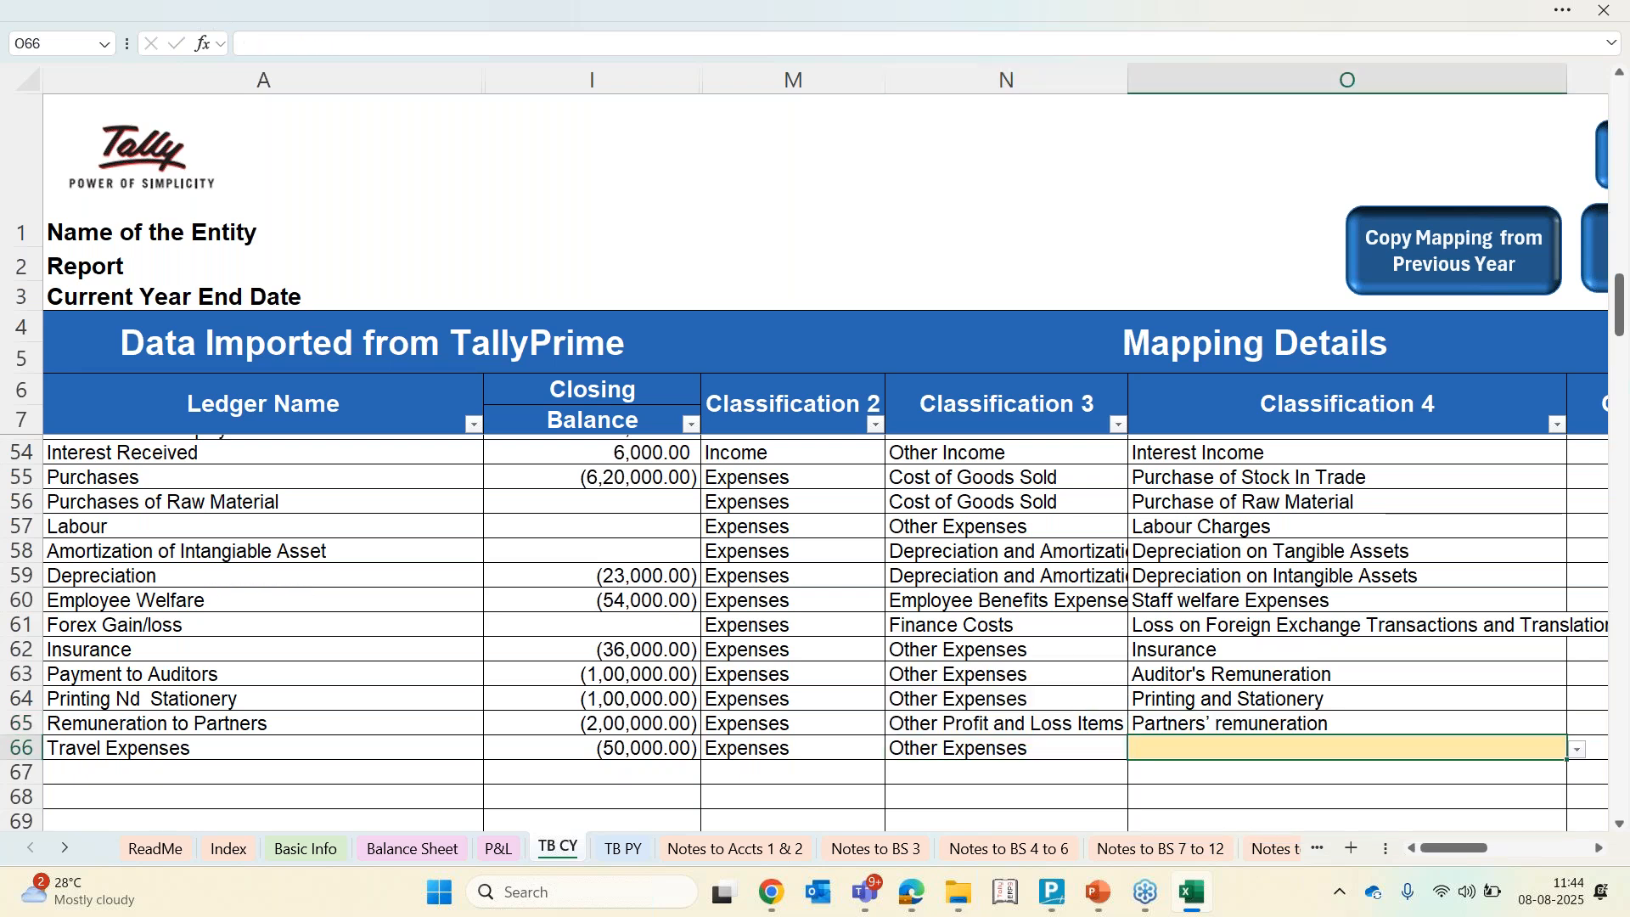
pyautogui.press('Right')
pyautogui.press('Left')
pyautogui.press('Left')
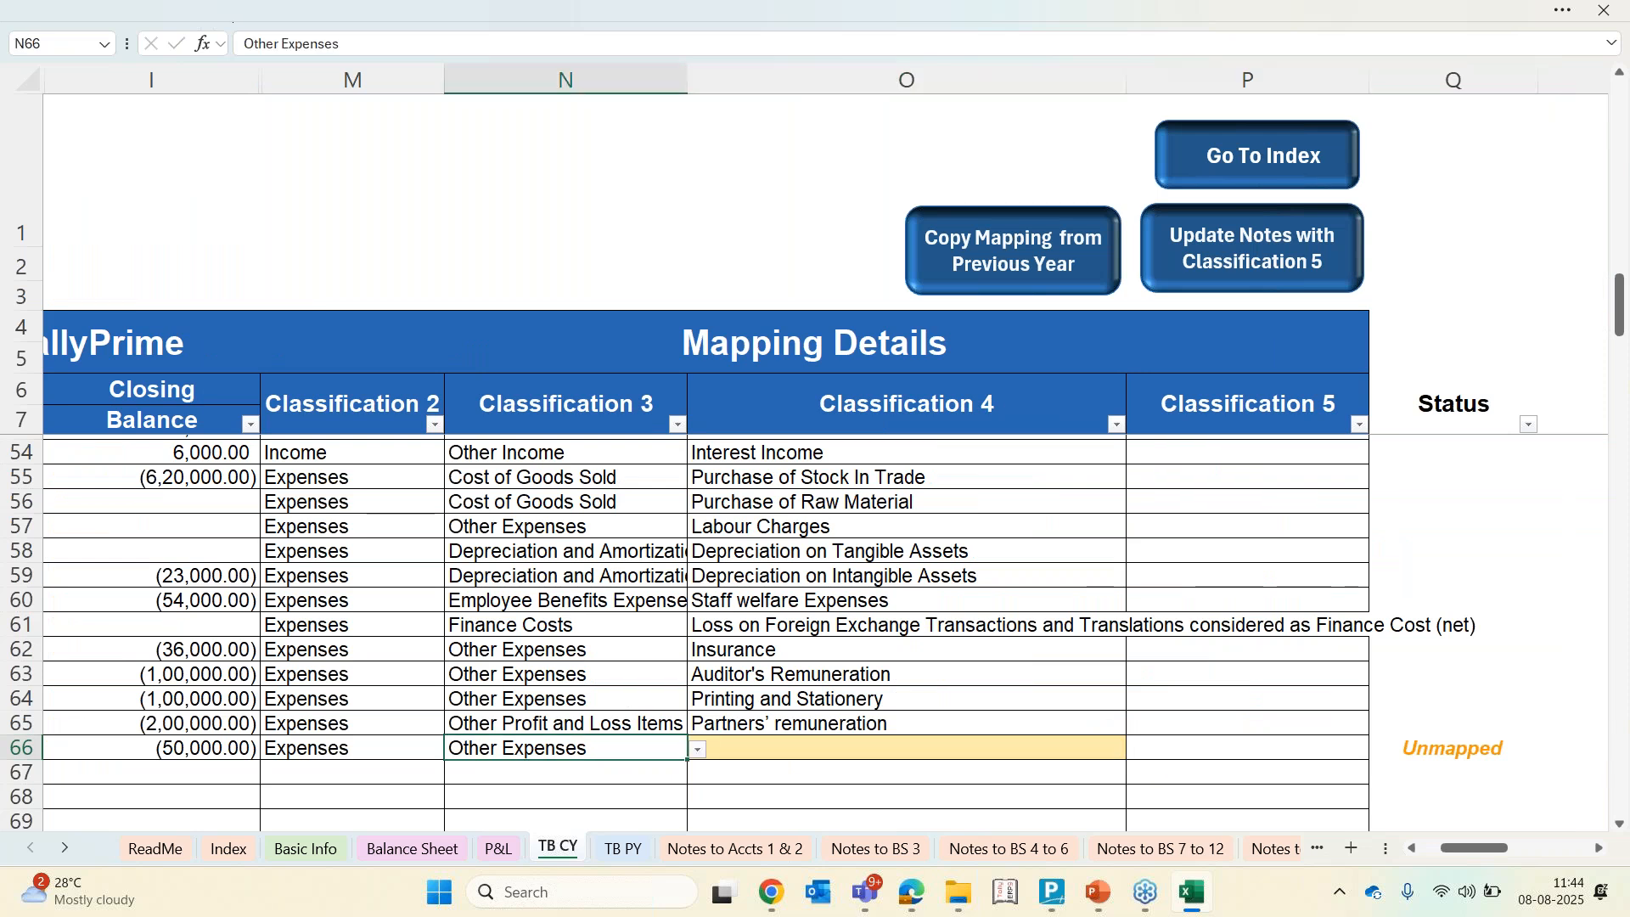
pyautogui.hotkey('alt', 'Down')
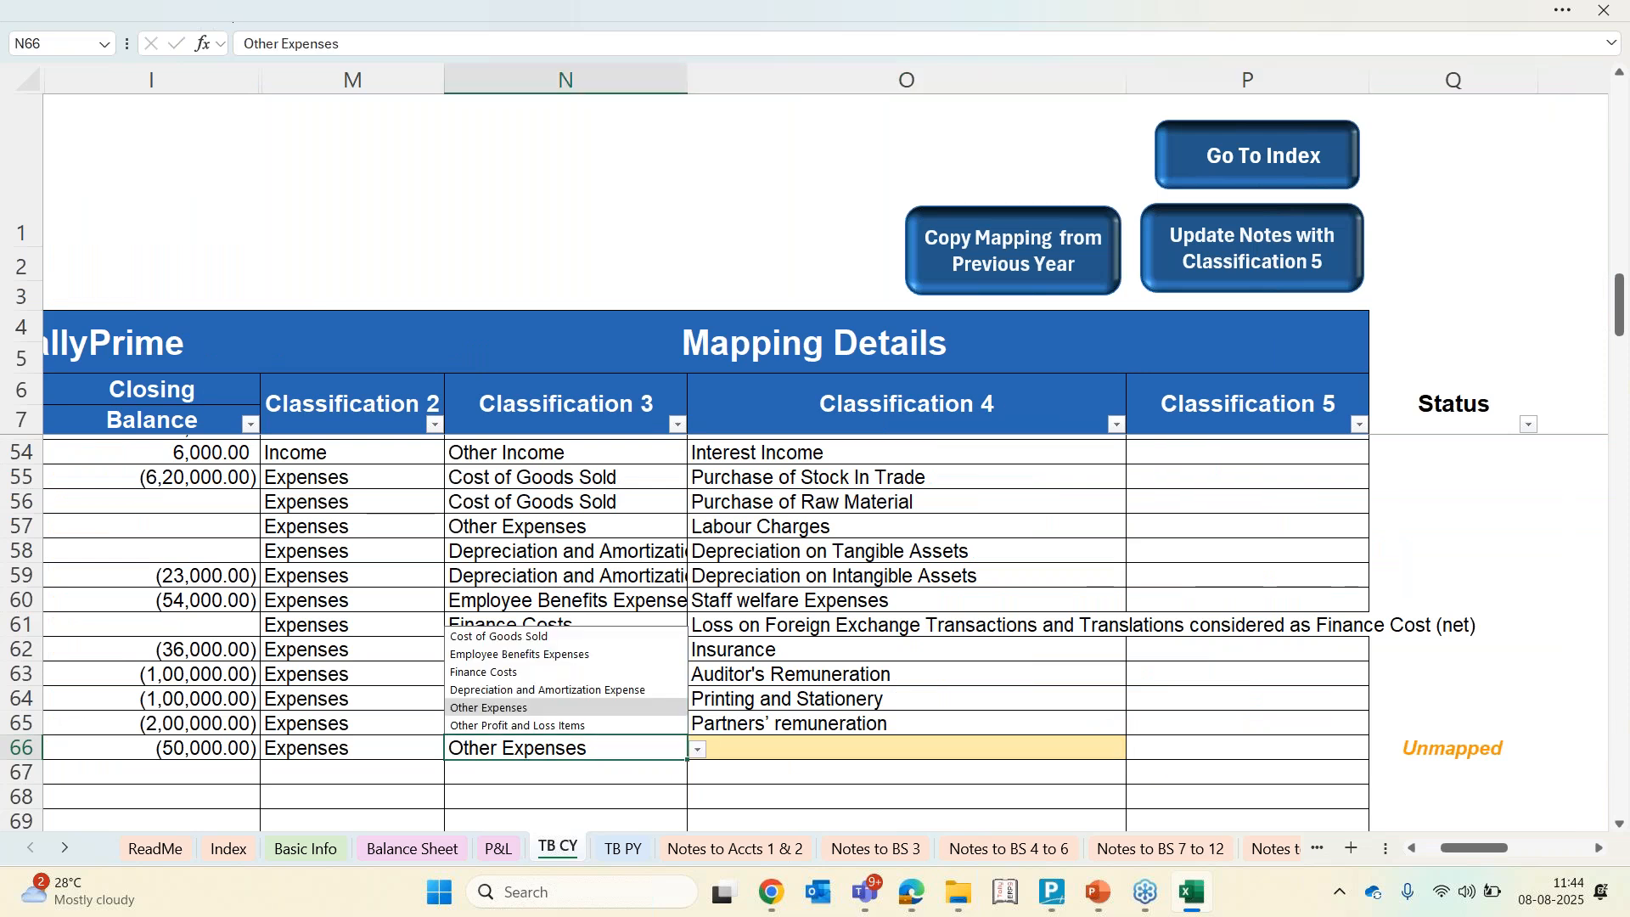
pyautogui.press('Down')
pyautogui.press('Escape')
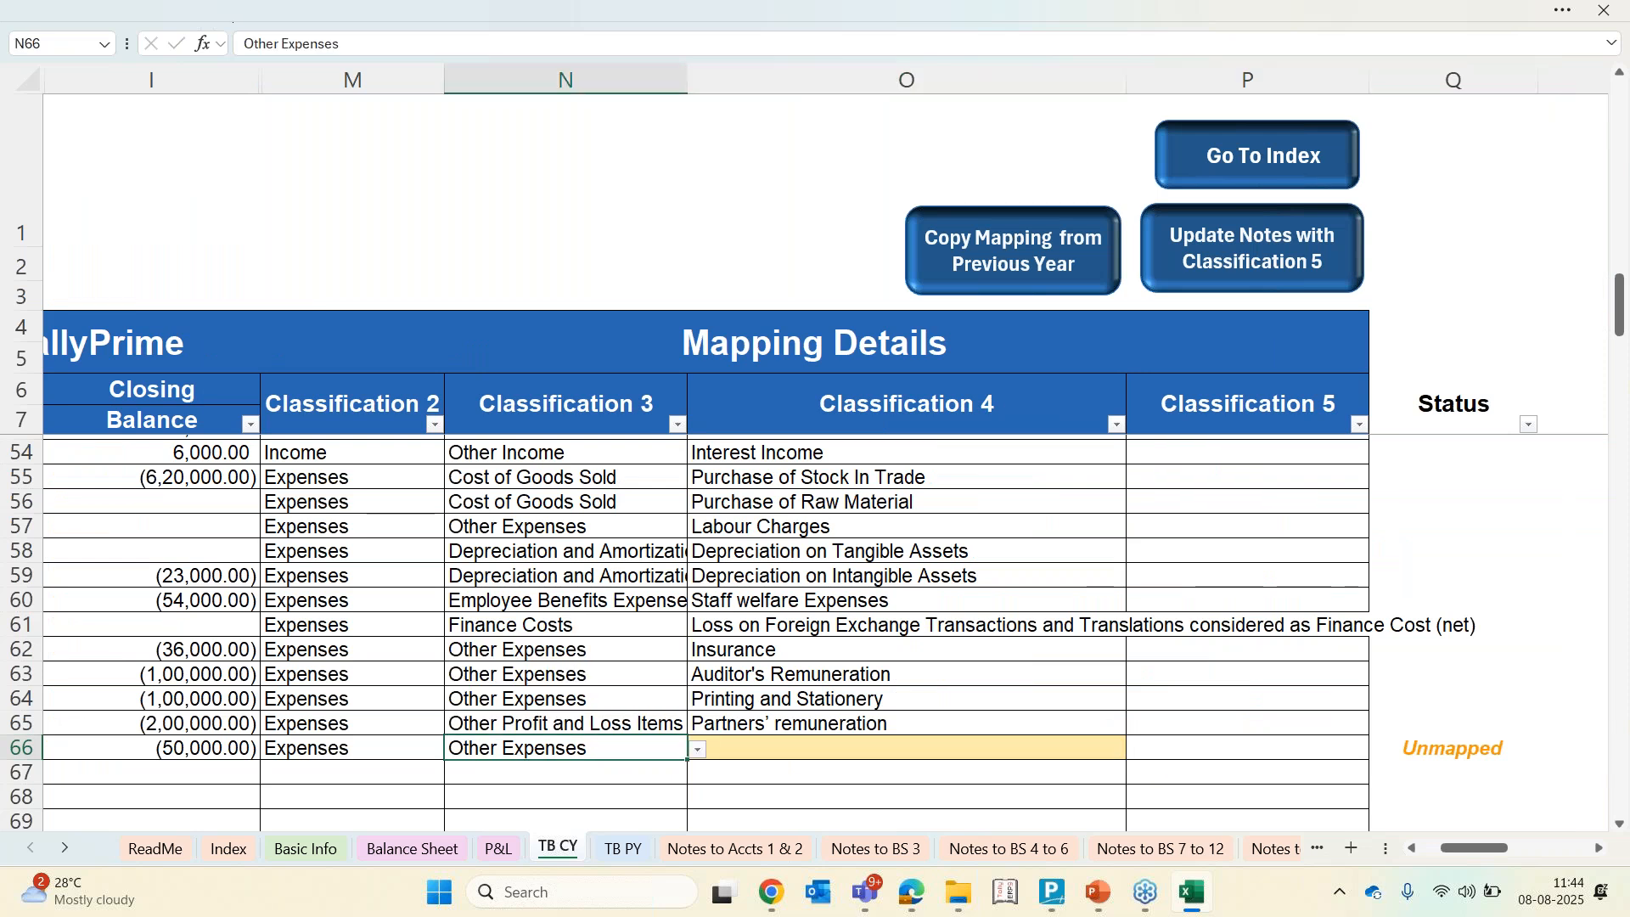
# Set Travel Expenses' Classification 4 to Other Expenses (specify nature) and its Classification 5 to Trvel exp
pyautogui.press('Right')
pyautogui.hotkey('alt', 'Down')
pyautogui.press('Down')
pyautogui.press('Down')
pyautogui.press('Down')
pyautogui.press('Down')
pyautogui.press('Down')
pyautogui.press('Down')
pyautogui.press('Down')
pyautogui.press('Down')
pyautogui.press('Down')
pyautogui.press('Down')
pyautogui.press('Return')
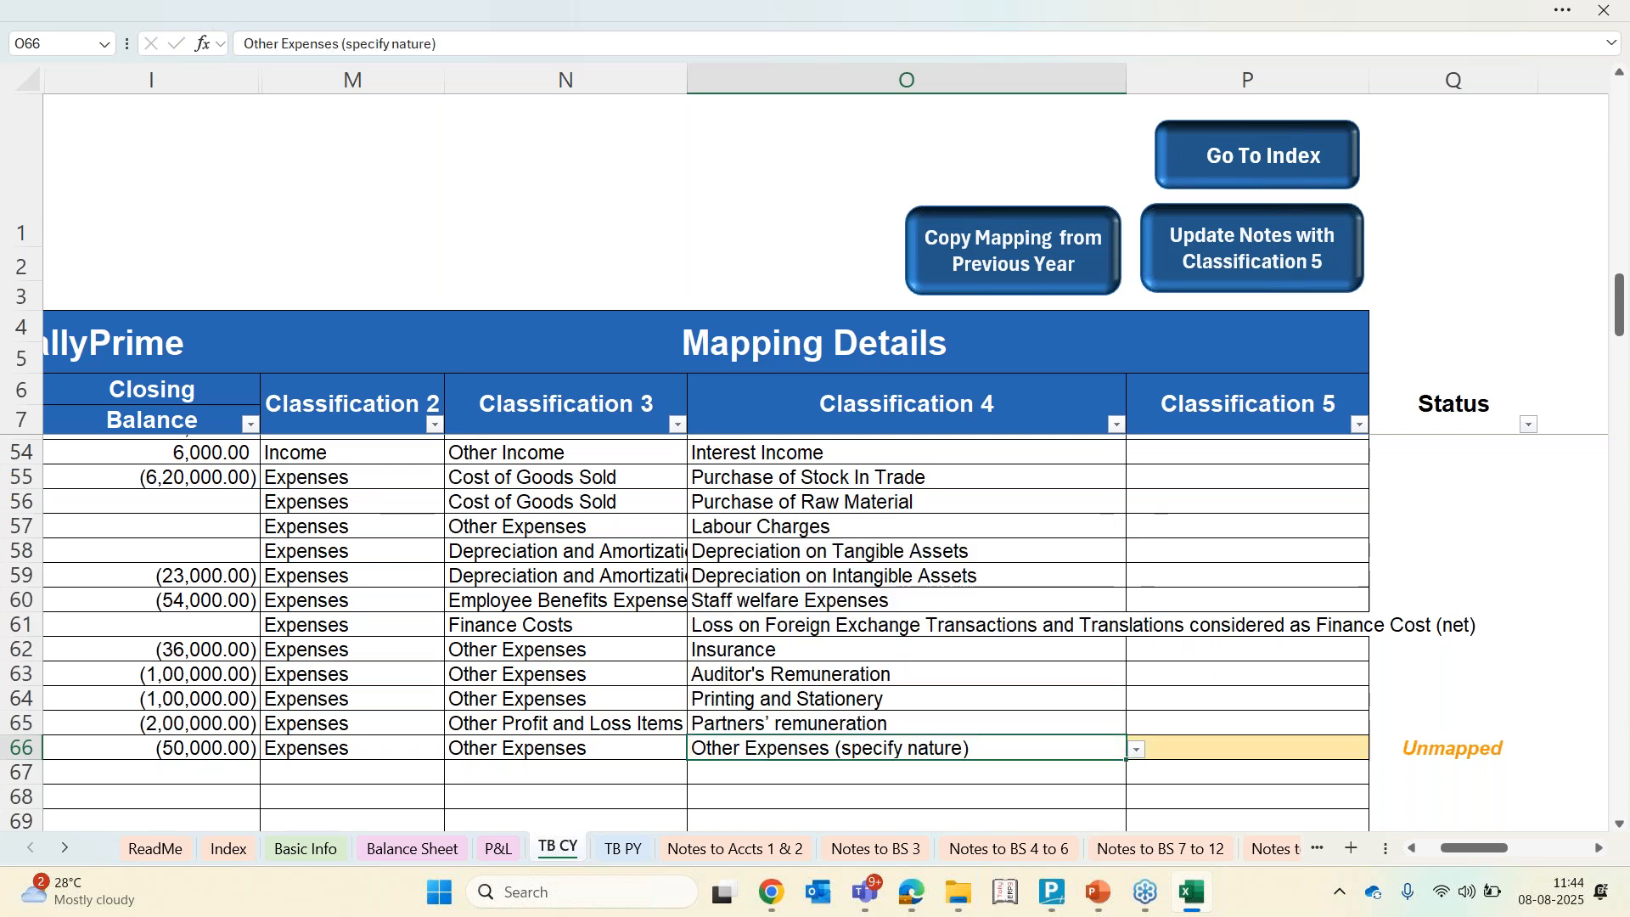
pyautogui.press('Right')
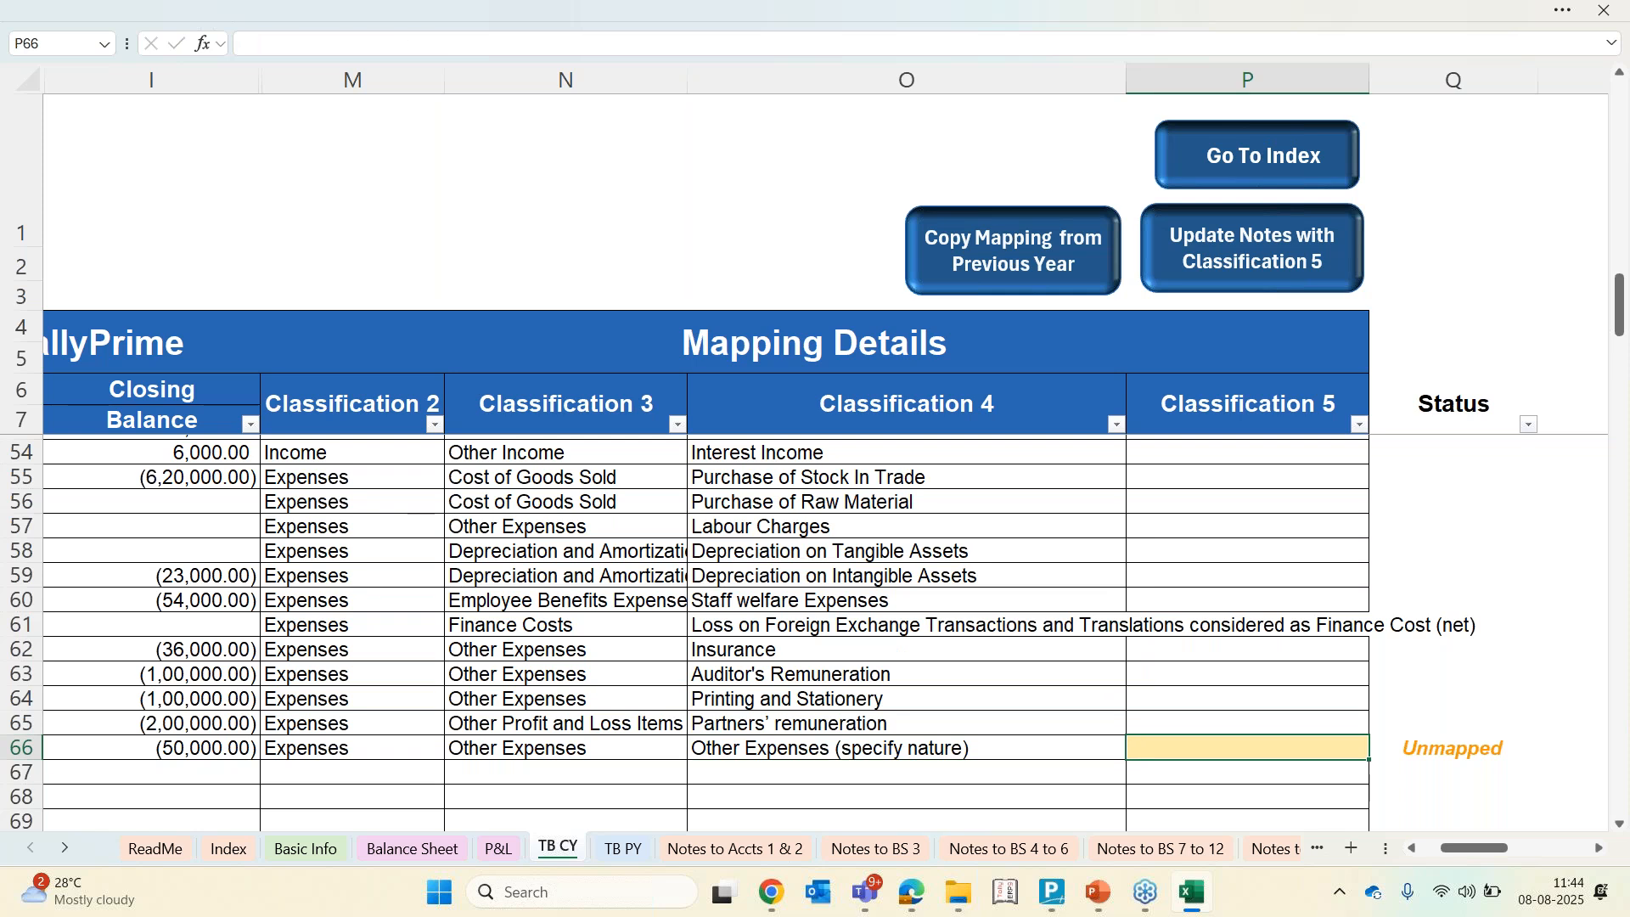
pyautogui.press('F2')
pyautogui.write('Trvel exp')
pyautogui.press('Return')
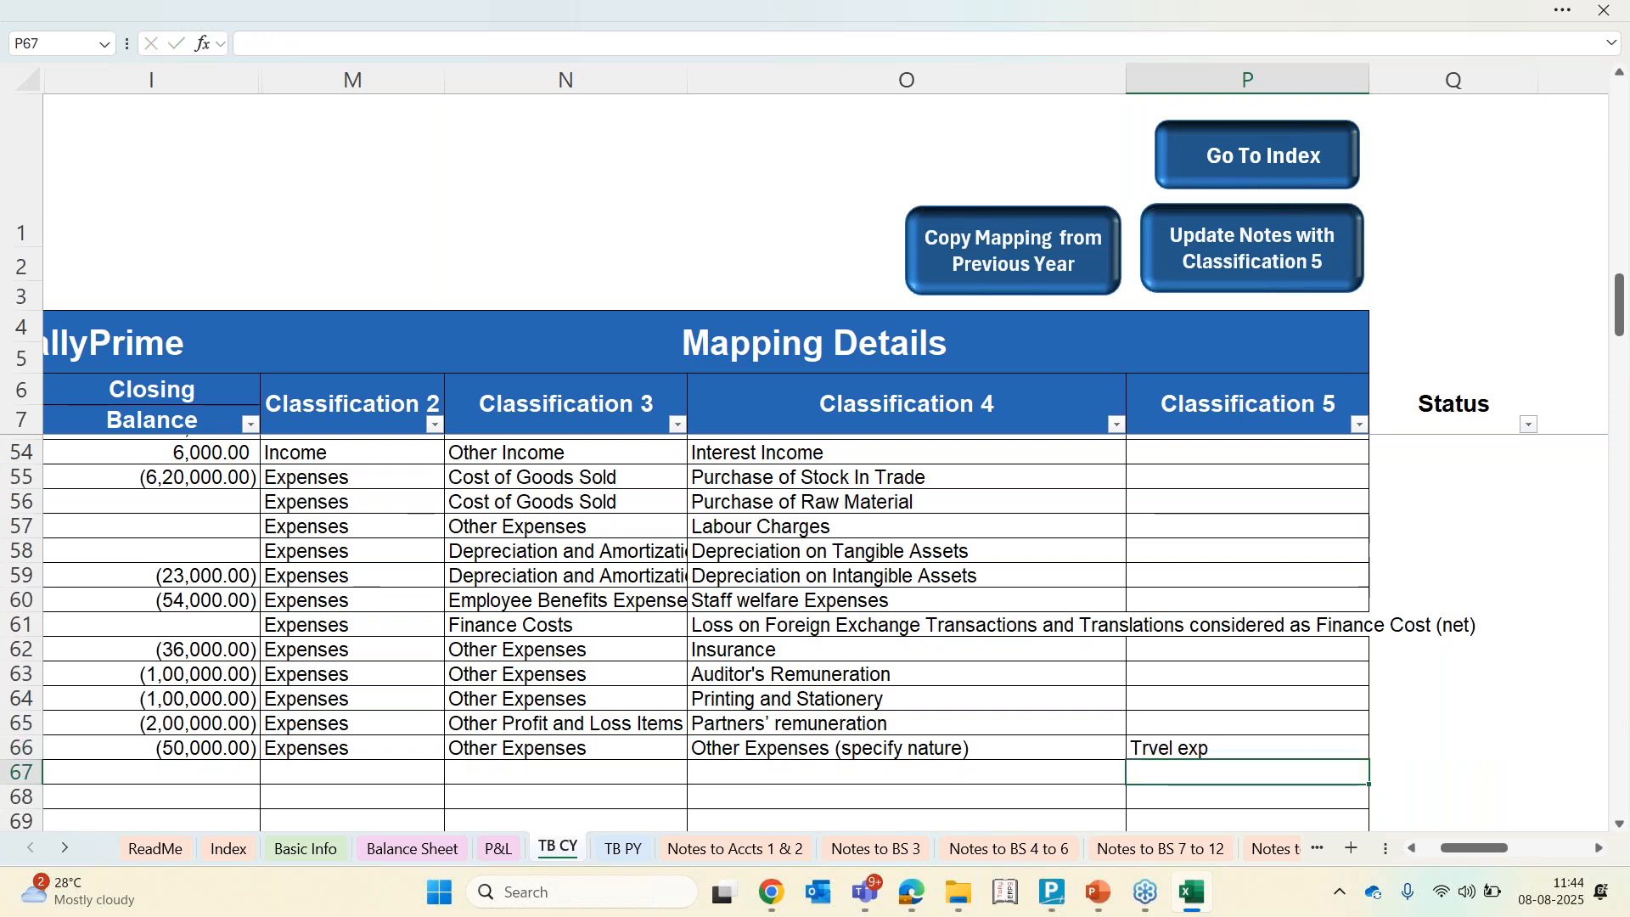
# Review the Gen reserve mapping row and the Reserves and surplus lines in the Notes to BS 4 to 6 sheet
pyautogui.click(1163, 747)
pyautogui.scroll(13, 1163, 748)
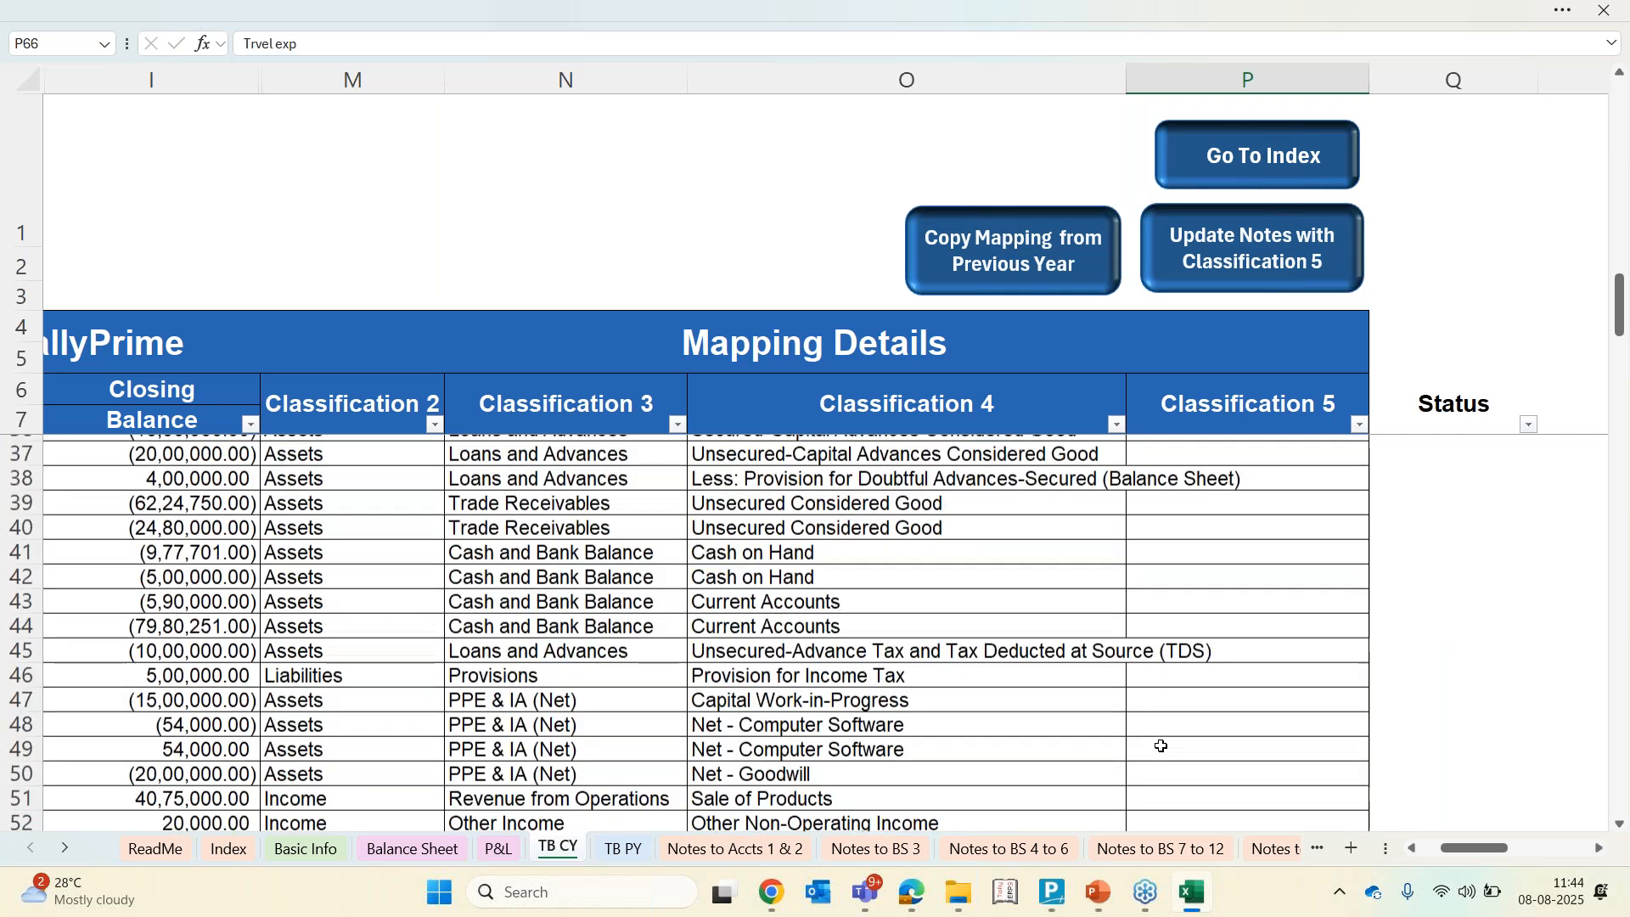
pyautogui.scroll(3, 1163, 747)
pyautogui.click(1192, 597)
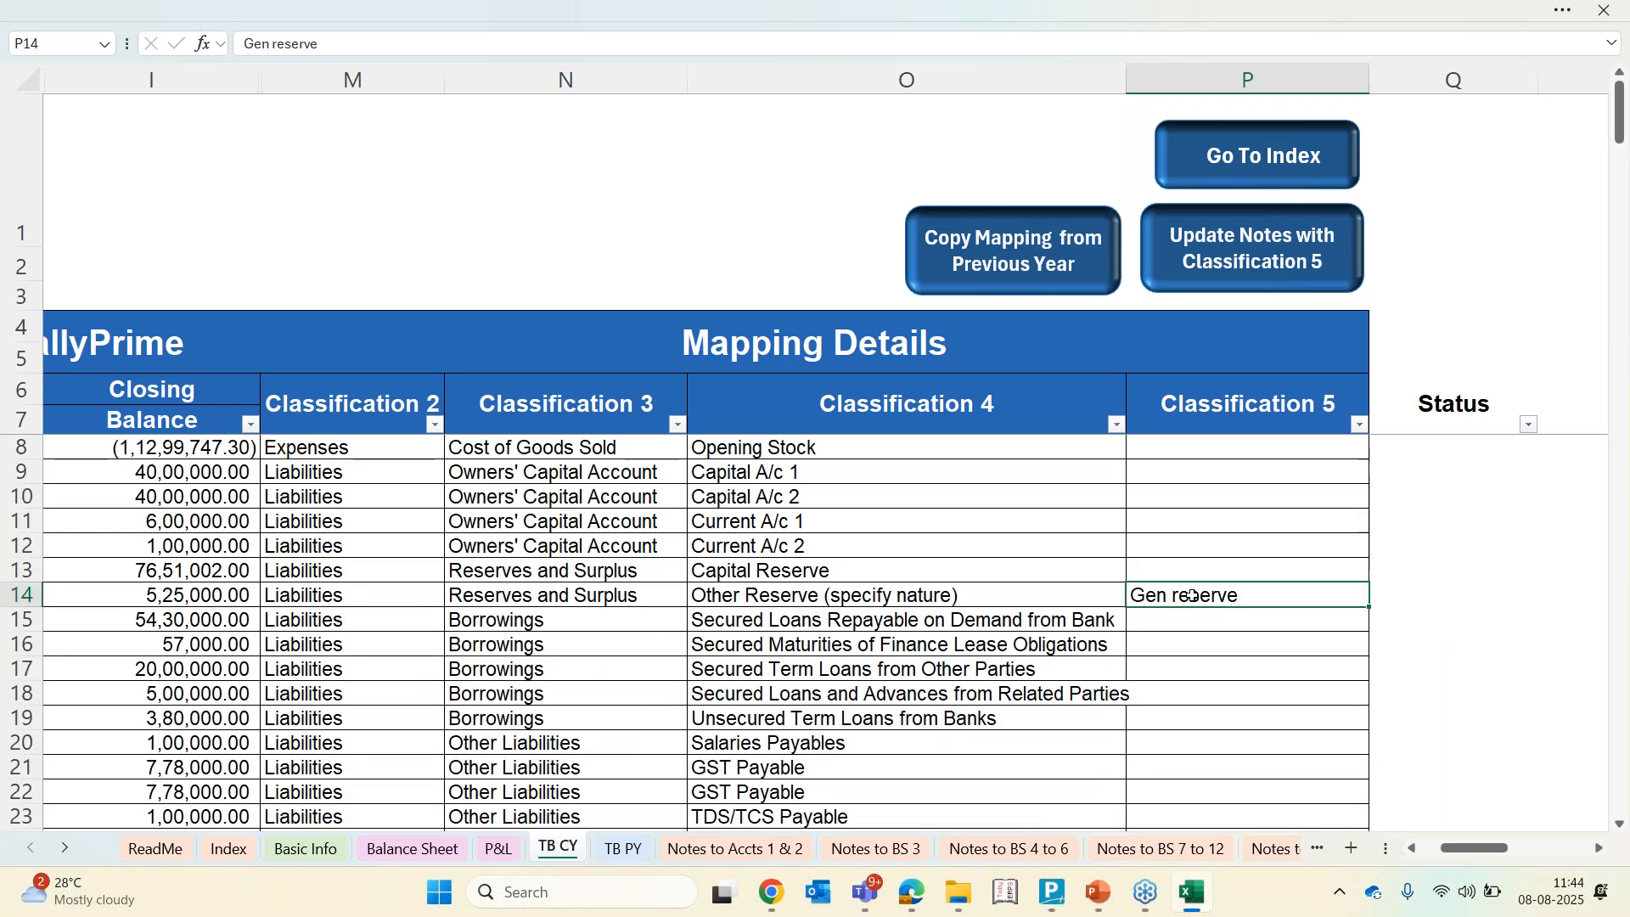
pyautogui.click(1006, 850)
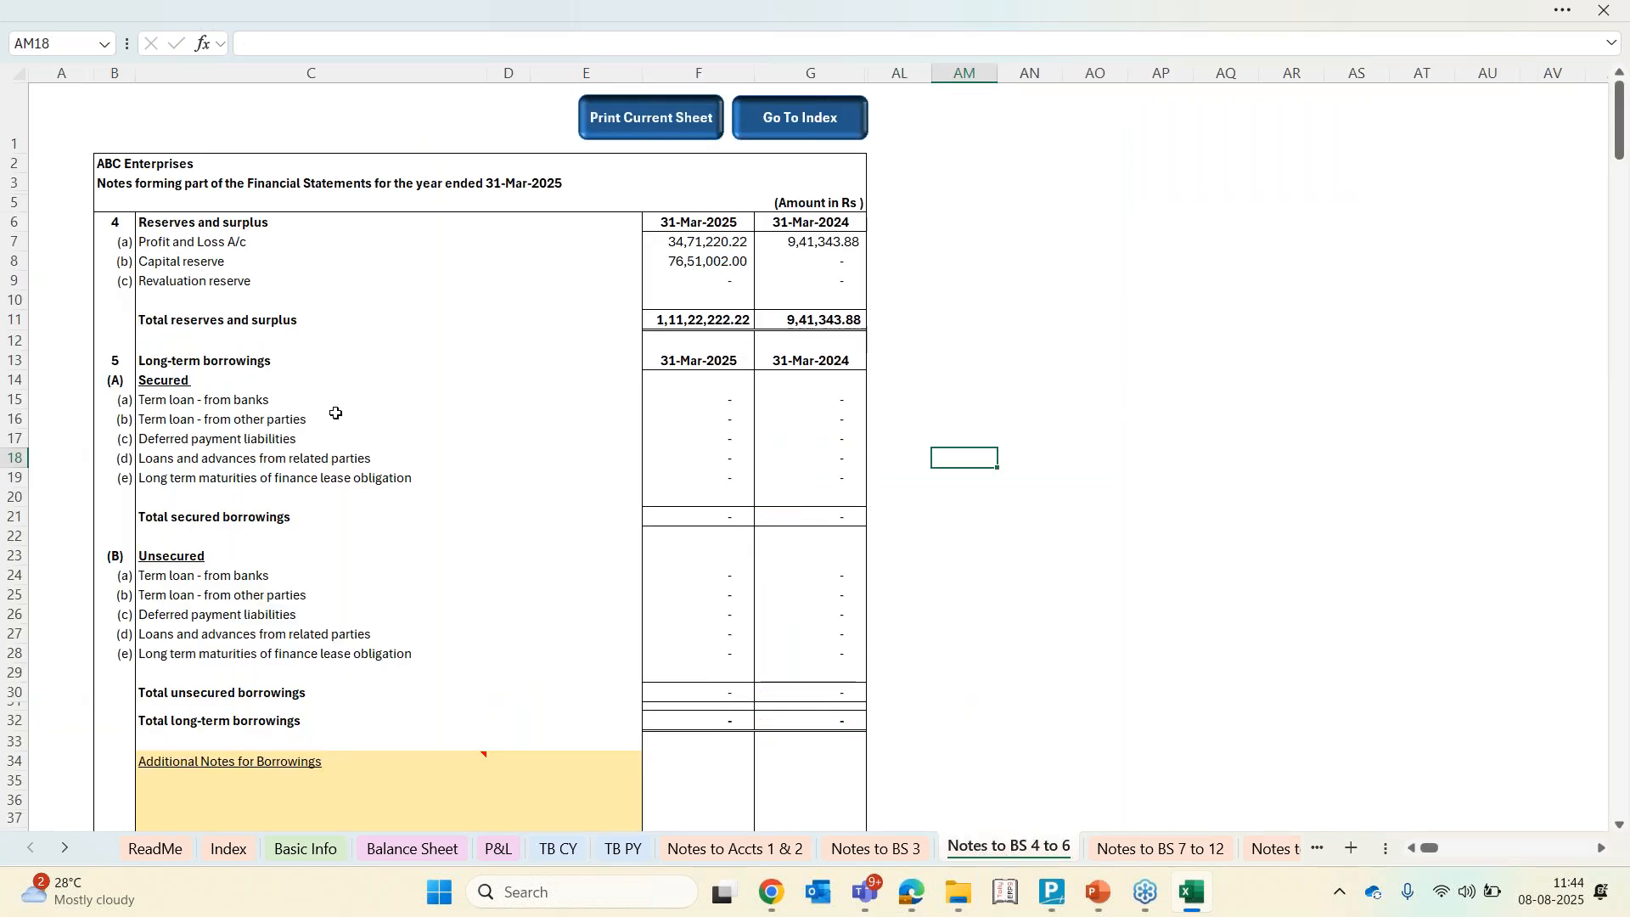
pyautogui.moveTo(181, 225); pyautogui.dragTo(182, 284)
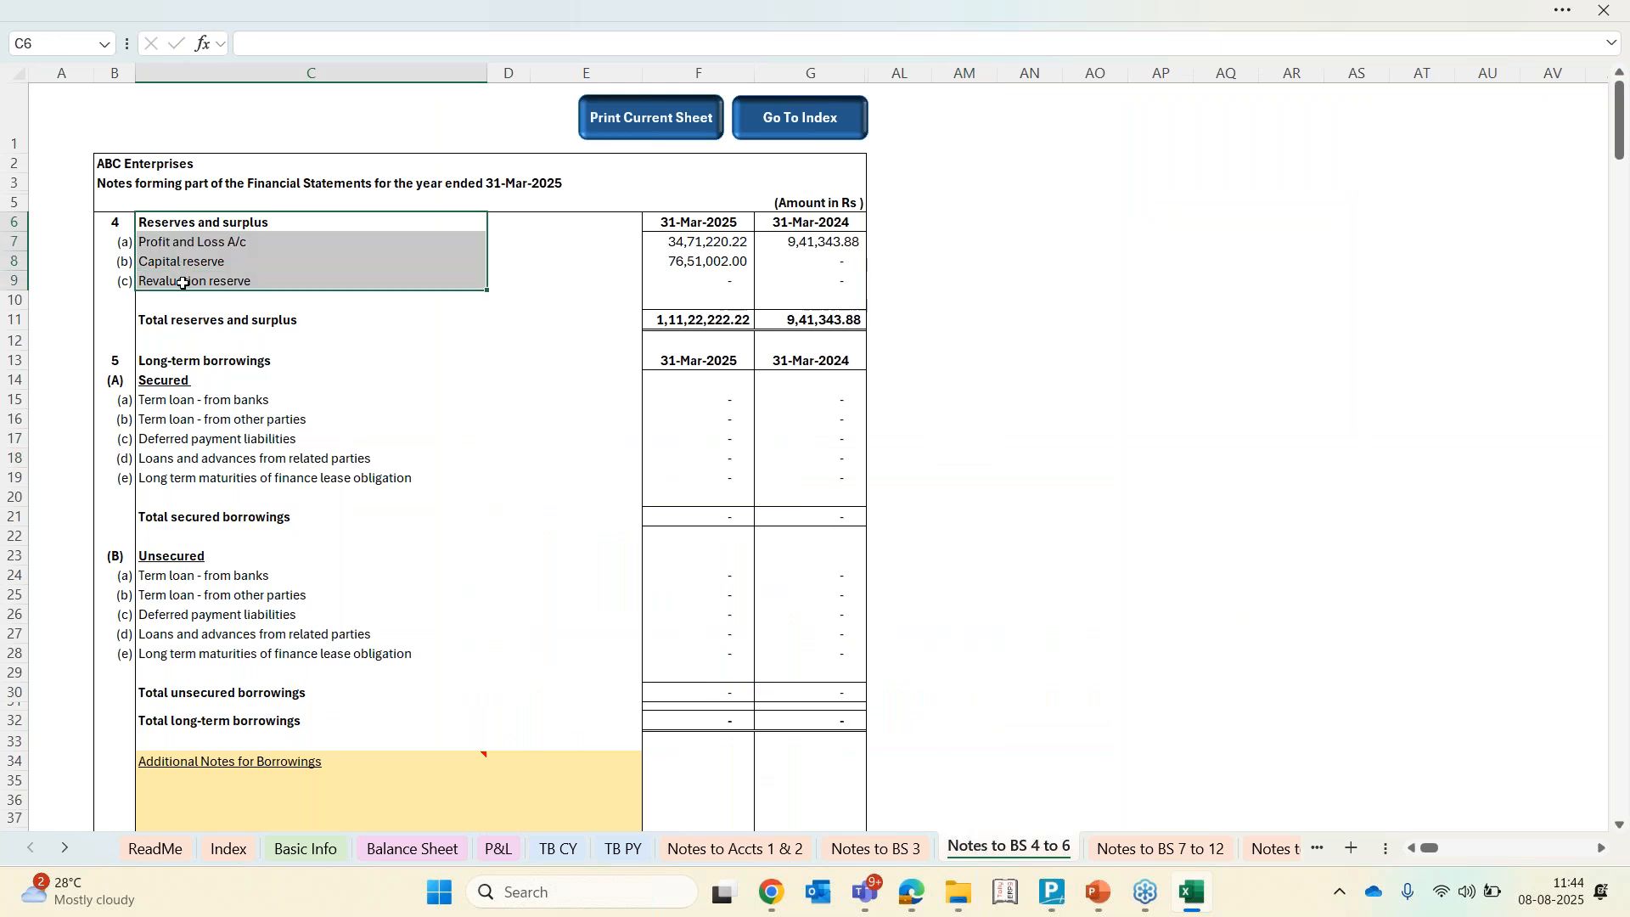
pyautogui.click(183, 284)
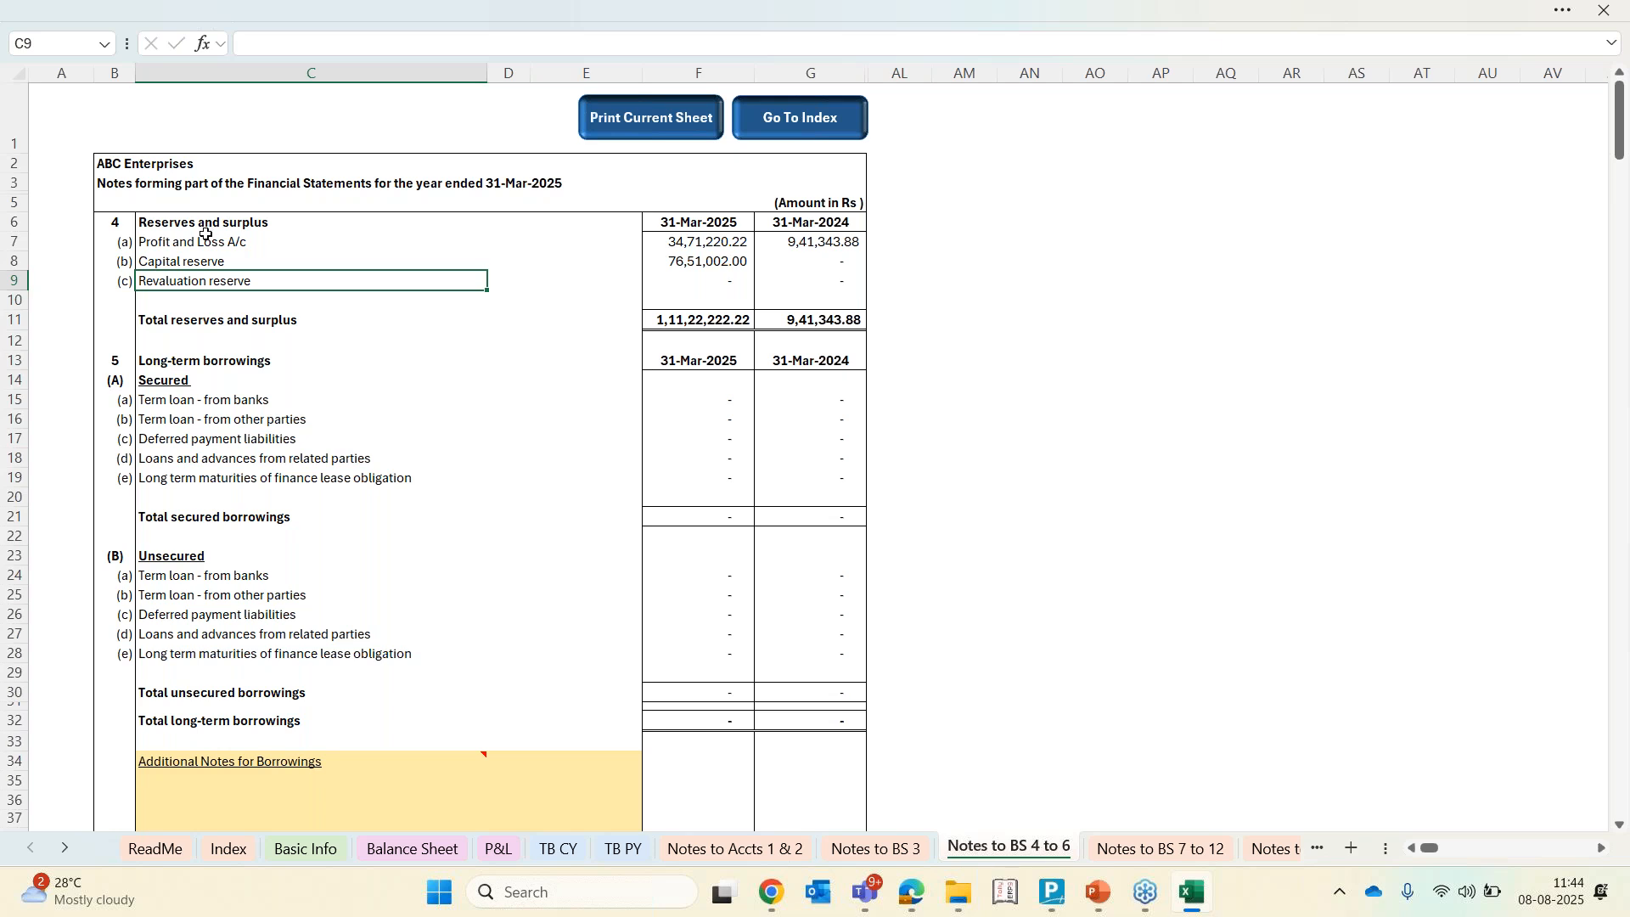
pyautogui.moveTo(207, 242); pyautogui.dragTo(206, 283)
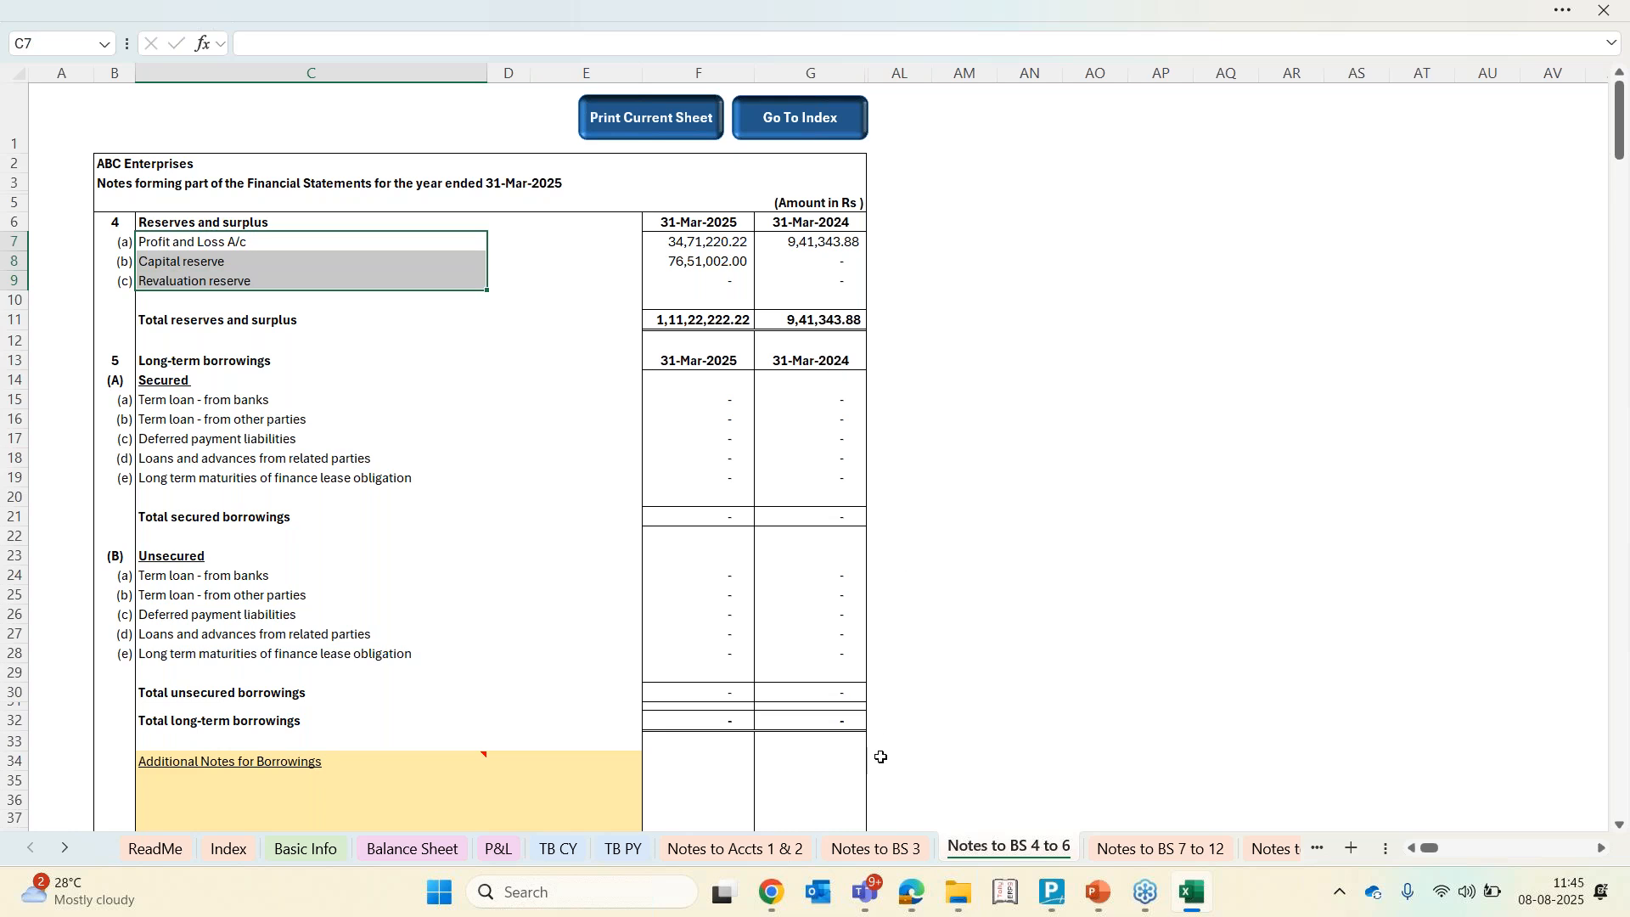
# Examine the Other expenses note in the Notes to P&L 22 to 28 sheet
pyautogui.click(77, 850)
pyautogui.click(78, 852)
pyautogui.click(78, 853)
pyautogui.click(78, 853)
pyautogui.click(1091, 850)
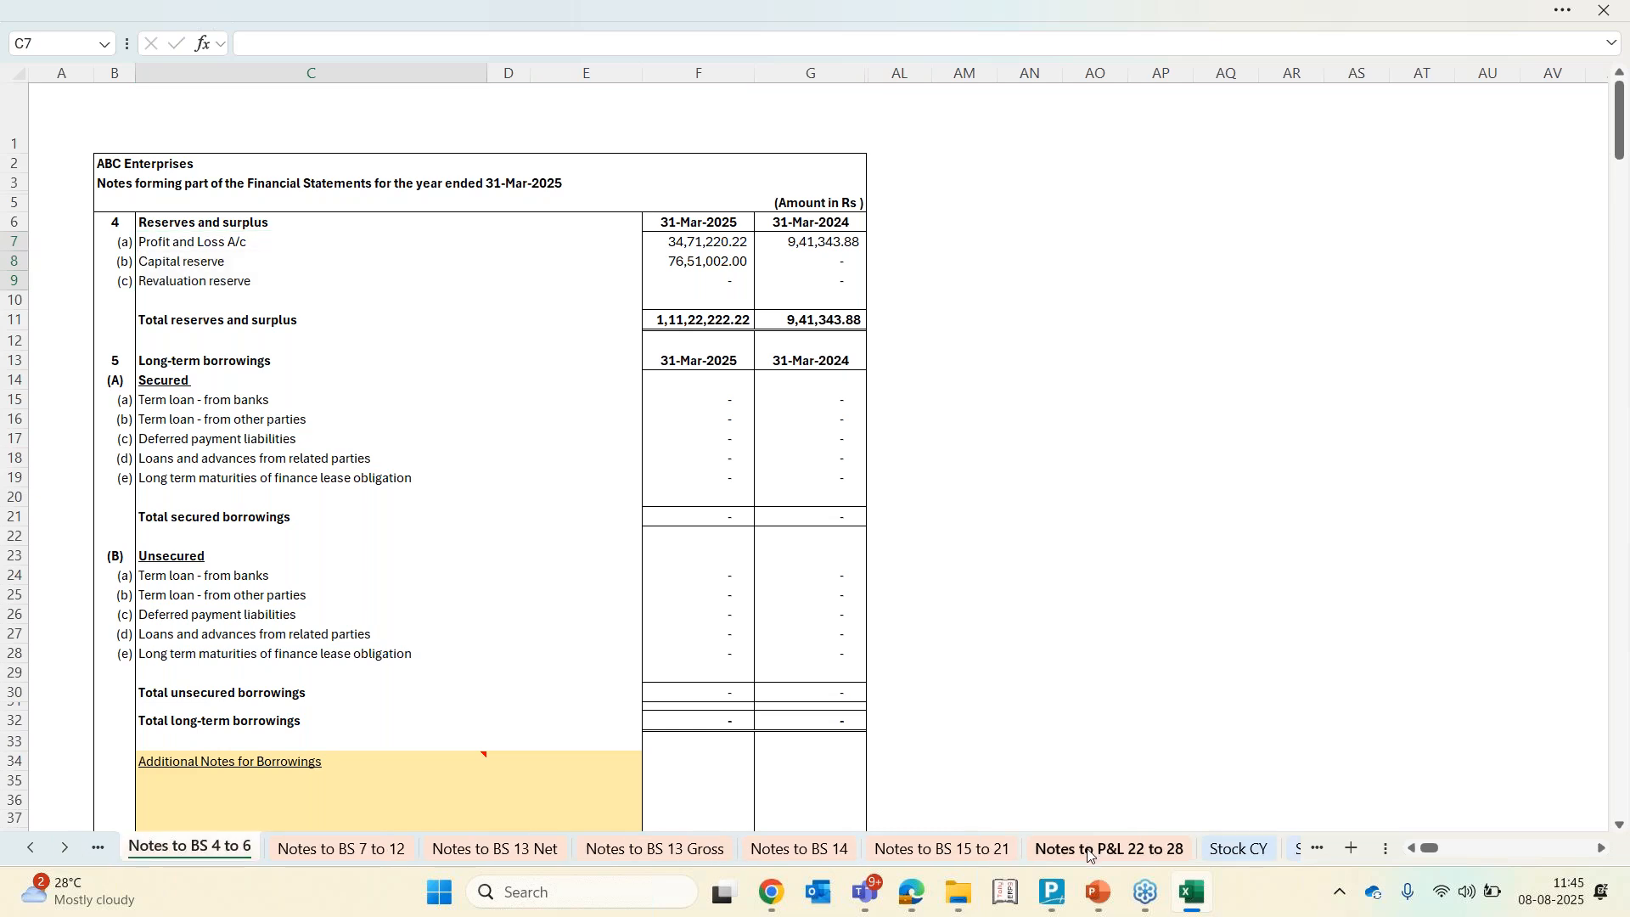
pyautogui.scroll(-18, 953, 704)
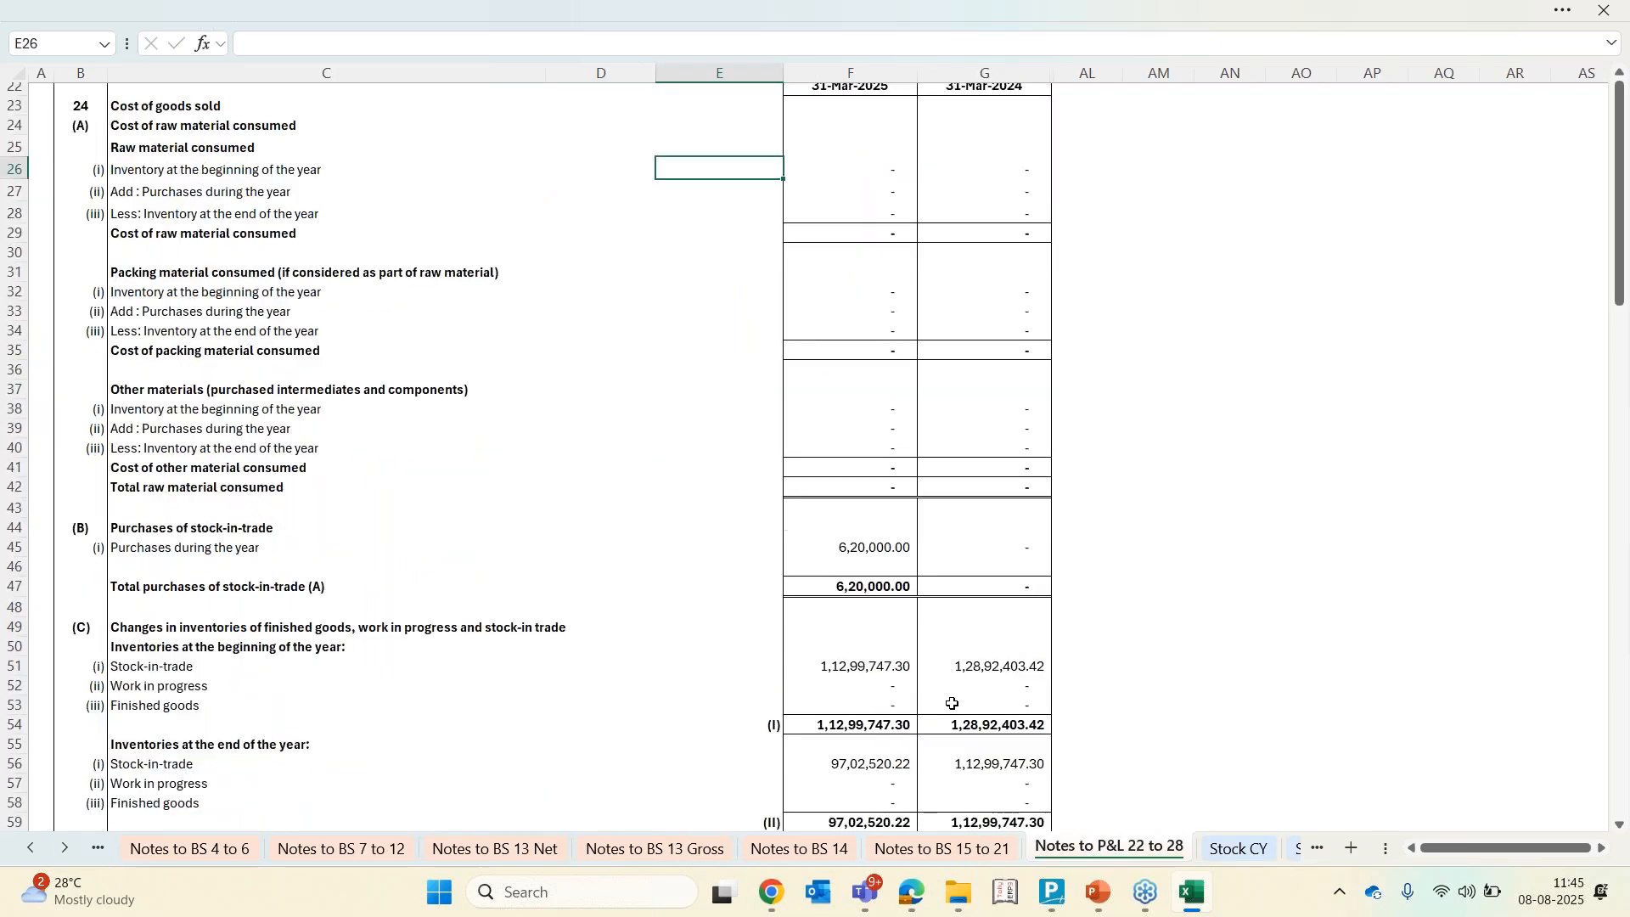
pyautogui.scroll(-8, 953, 704)
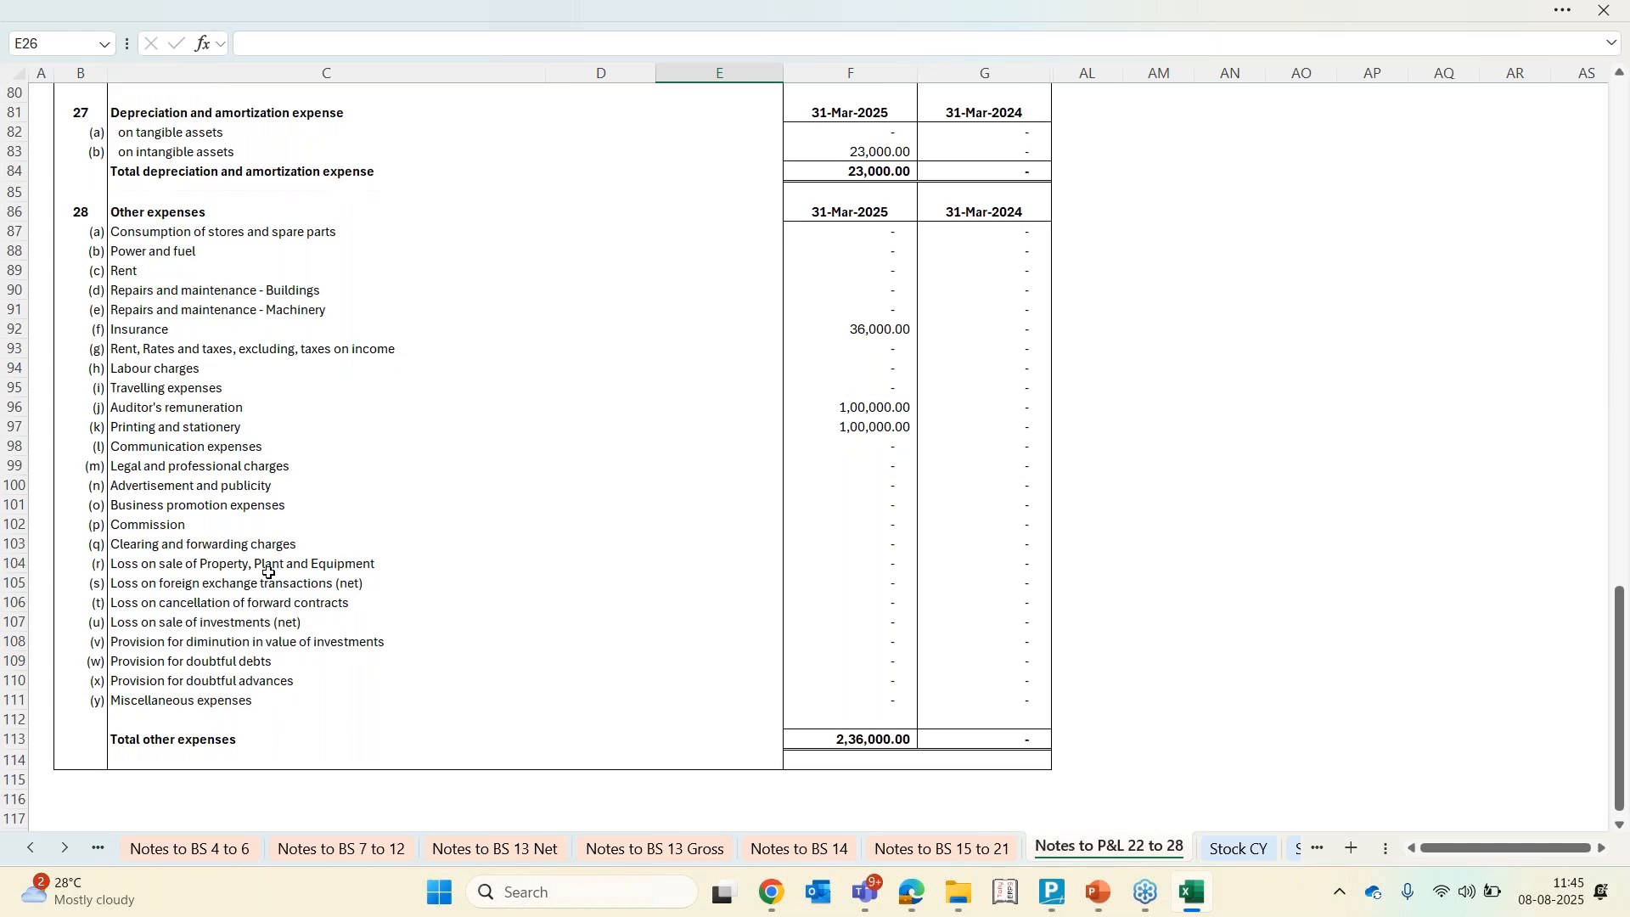
pyautogui.click(173, 713)
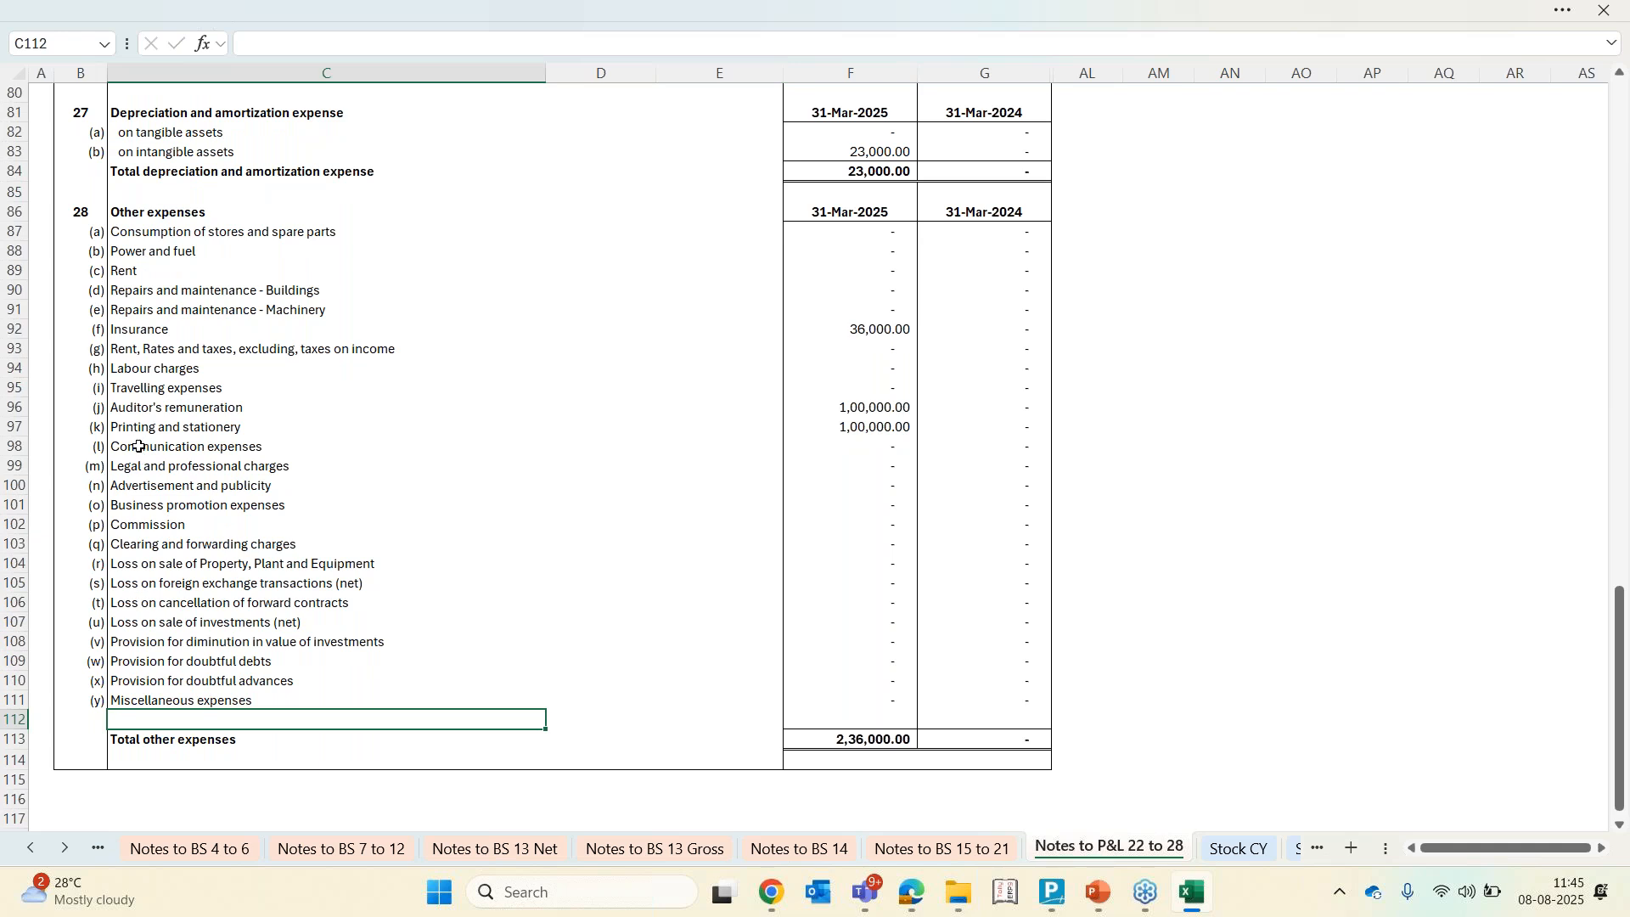
# Check the Balance Sheet figures, then return to the TB CY mapping sheet
pyautogui.click(30, 849)
pyautogui.click(30, 849)
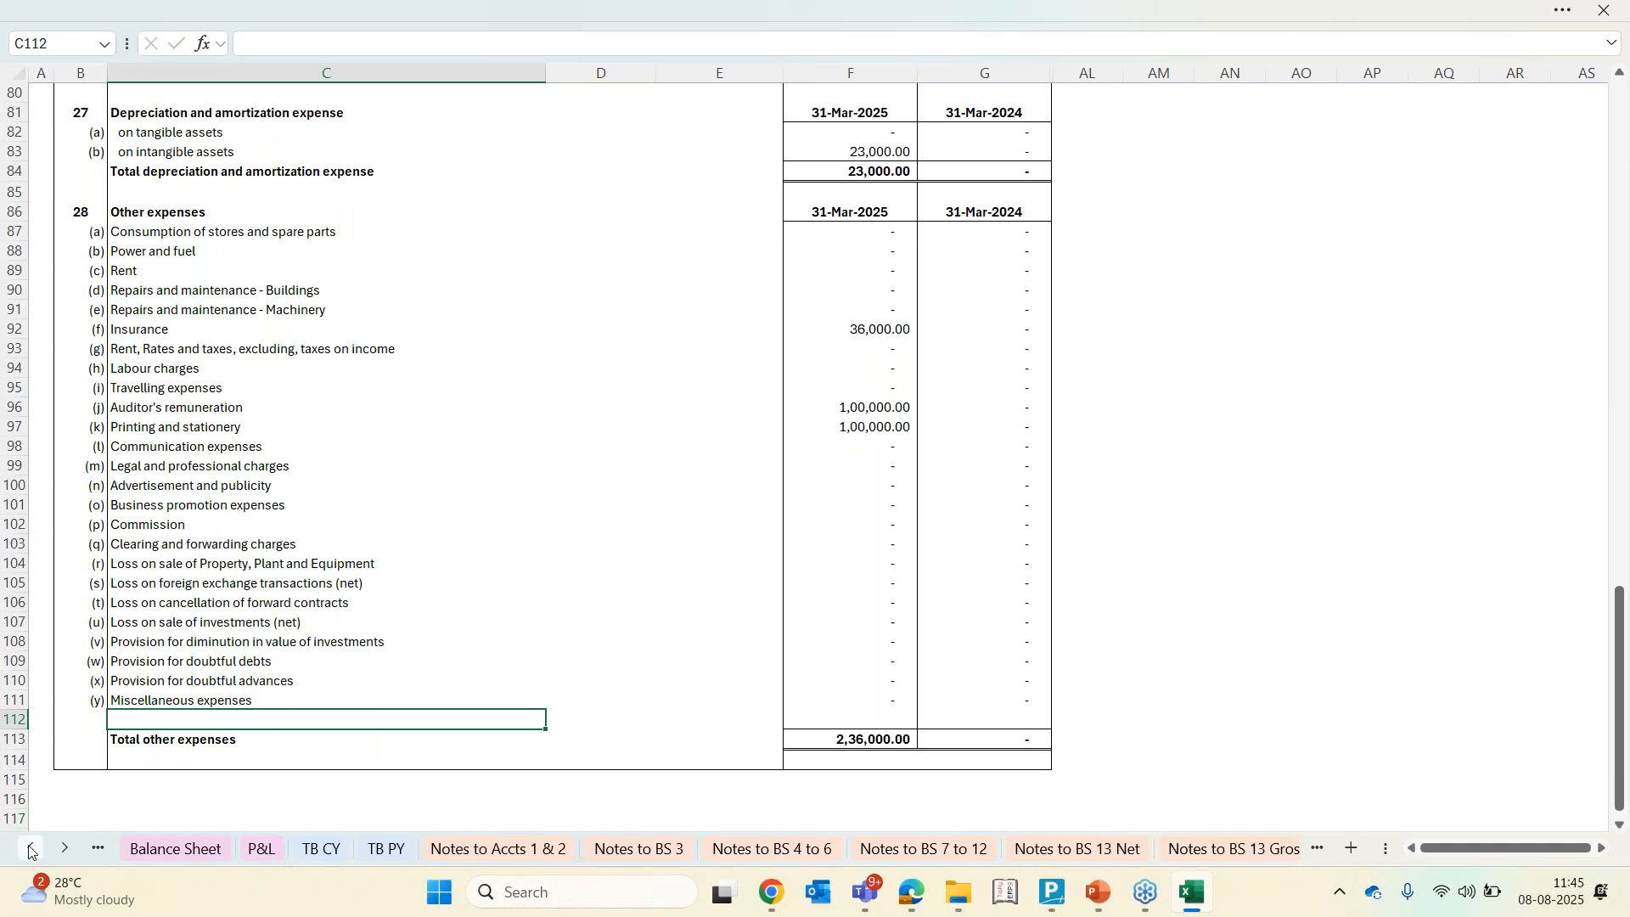
pyautogui.click(316, 849)
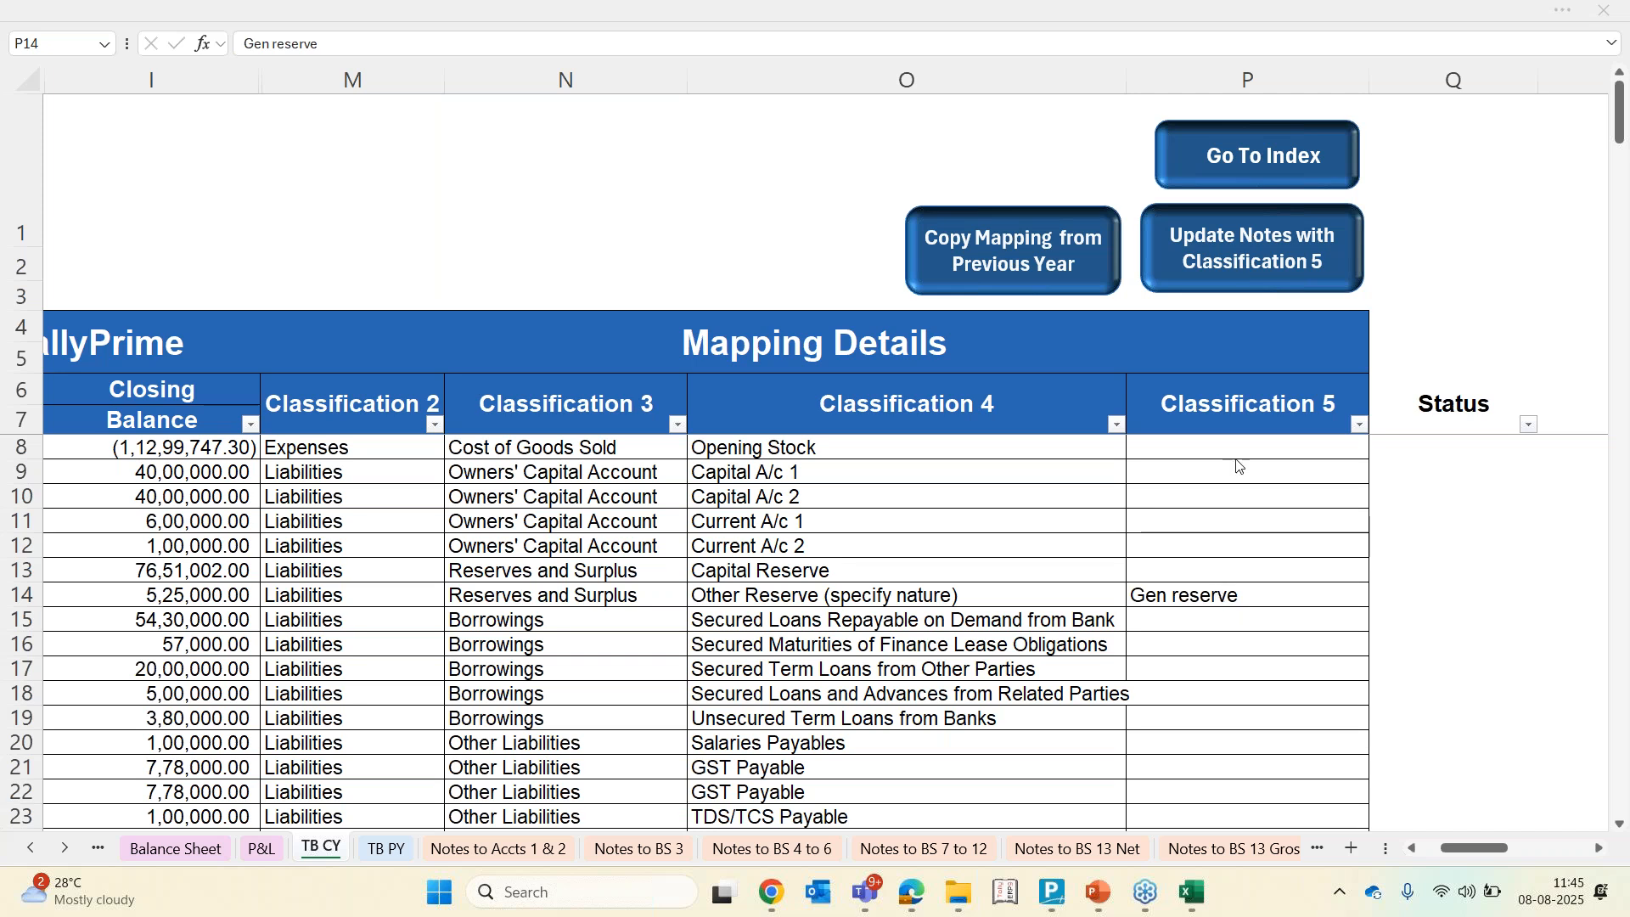
pyautogui.click(173, 850)
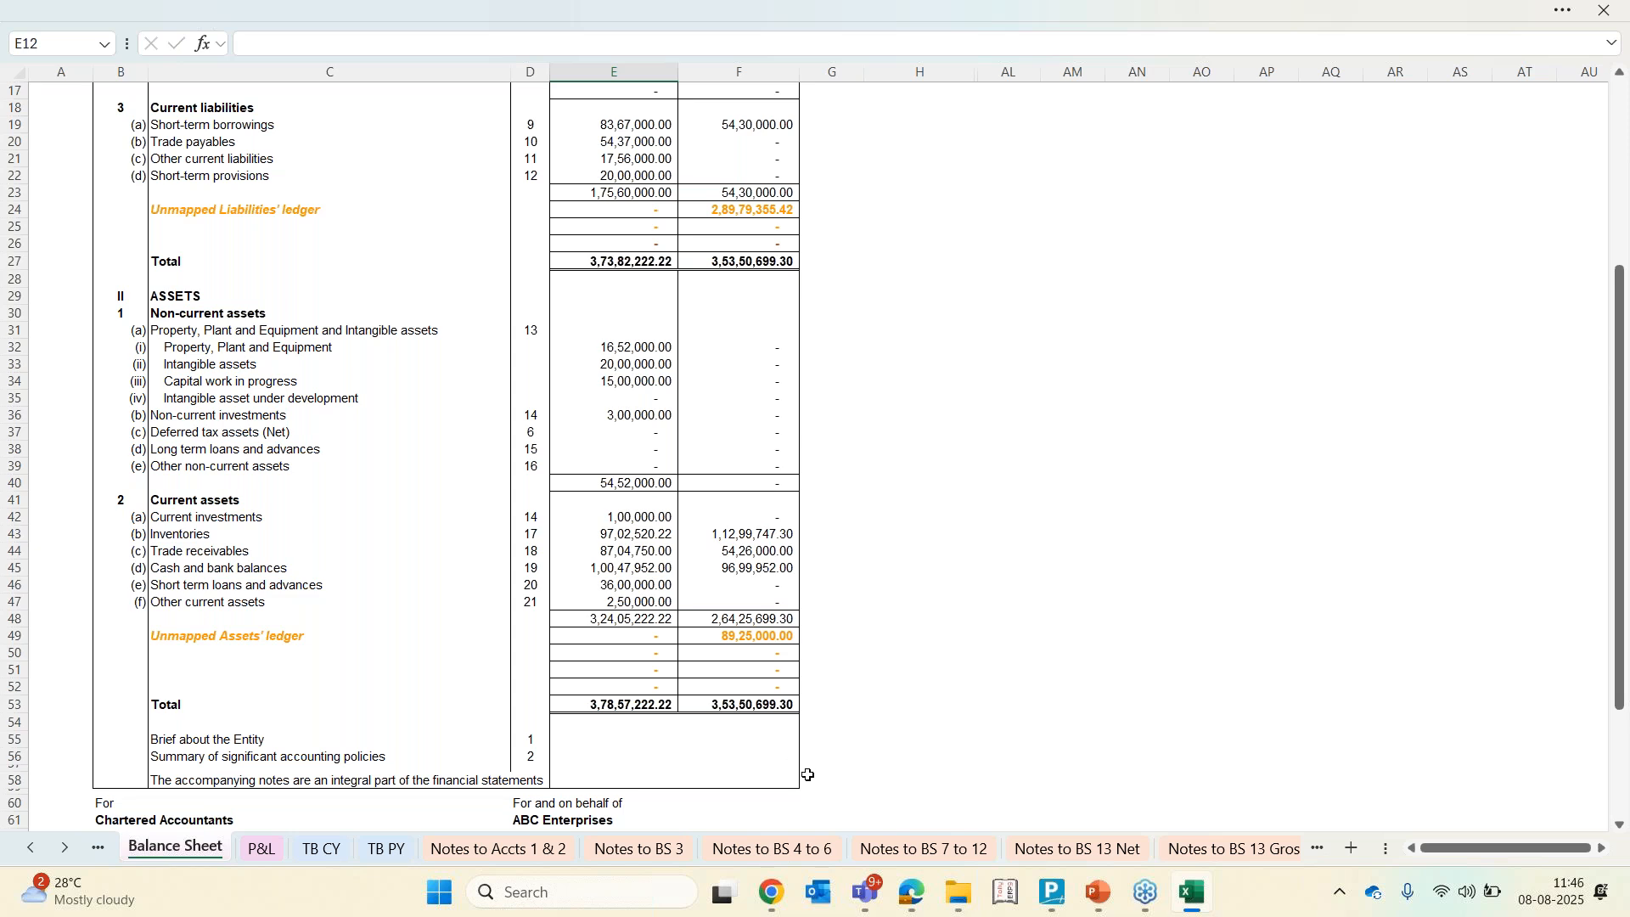
pyautogui.click(324, 850)
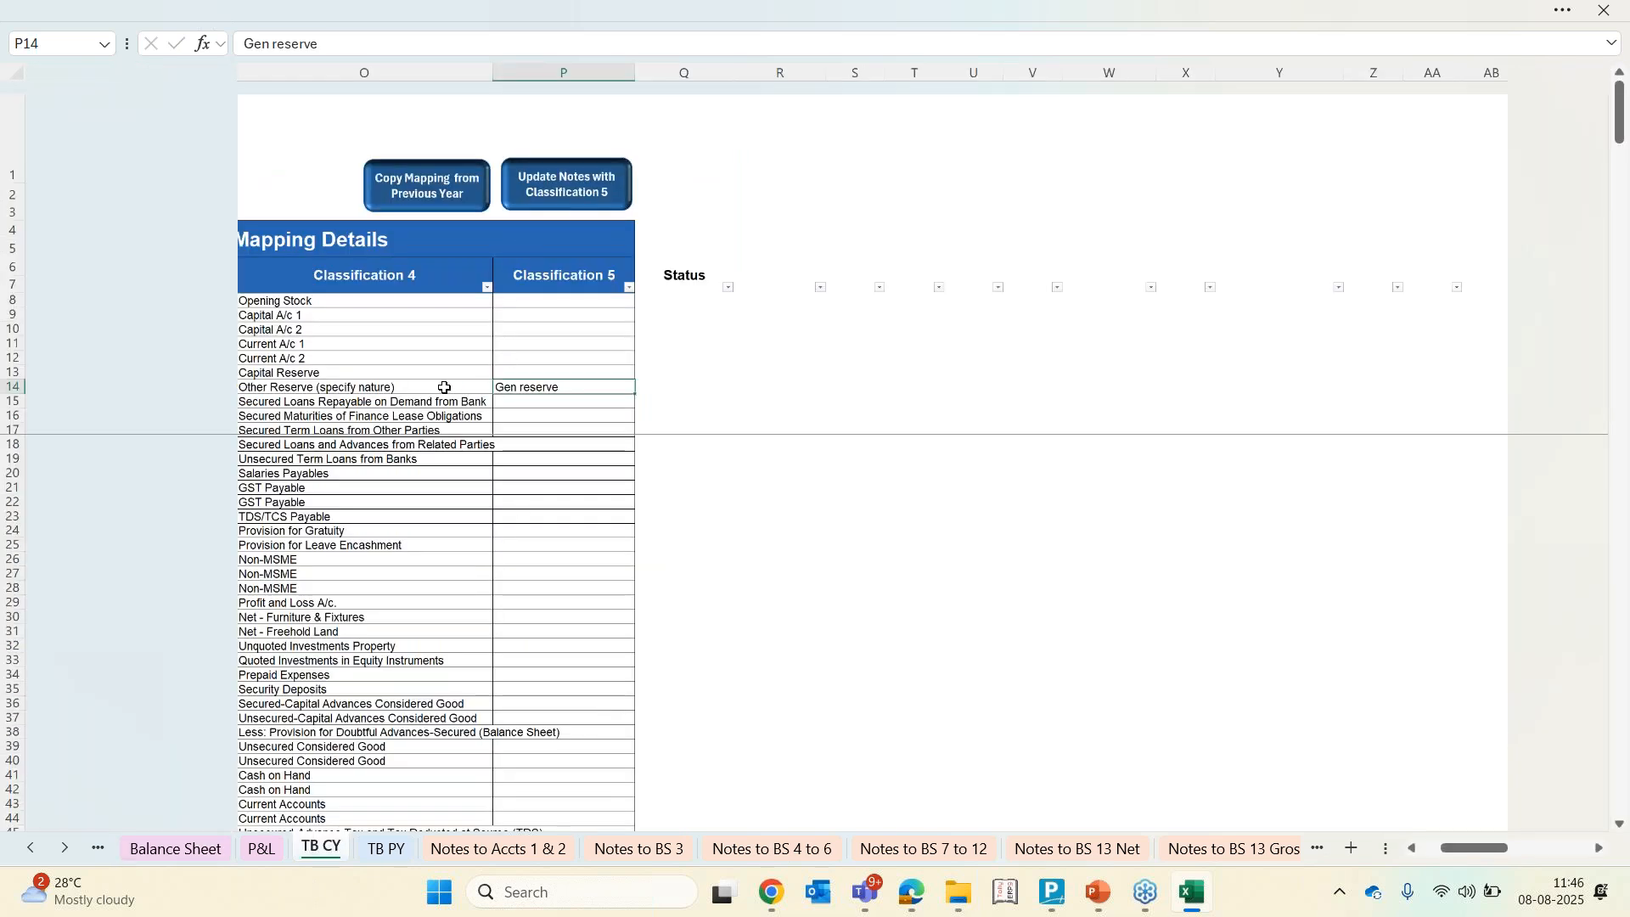
# Run Update Notes with Classification 5 and confirm updating all notes
pyautogui.click(593, 194)
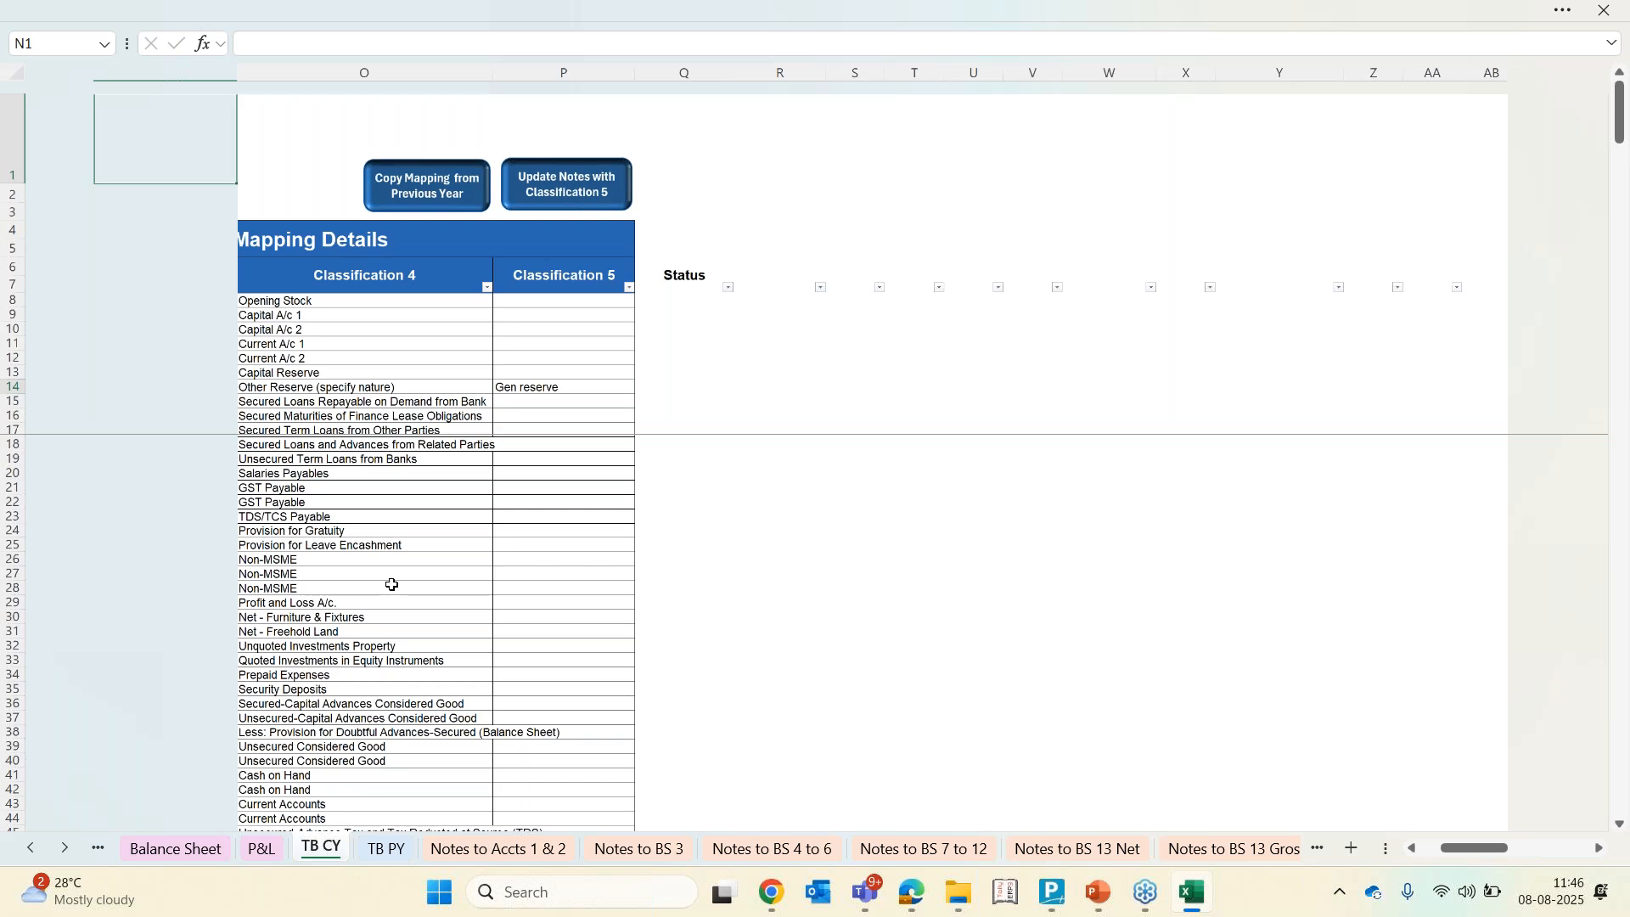
pyautogui.hscroll(-5, 391, 585)
pyautogui.hscroll(5, 392, 584)
pyautogui.click(705, 257)
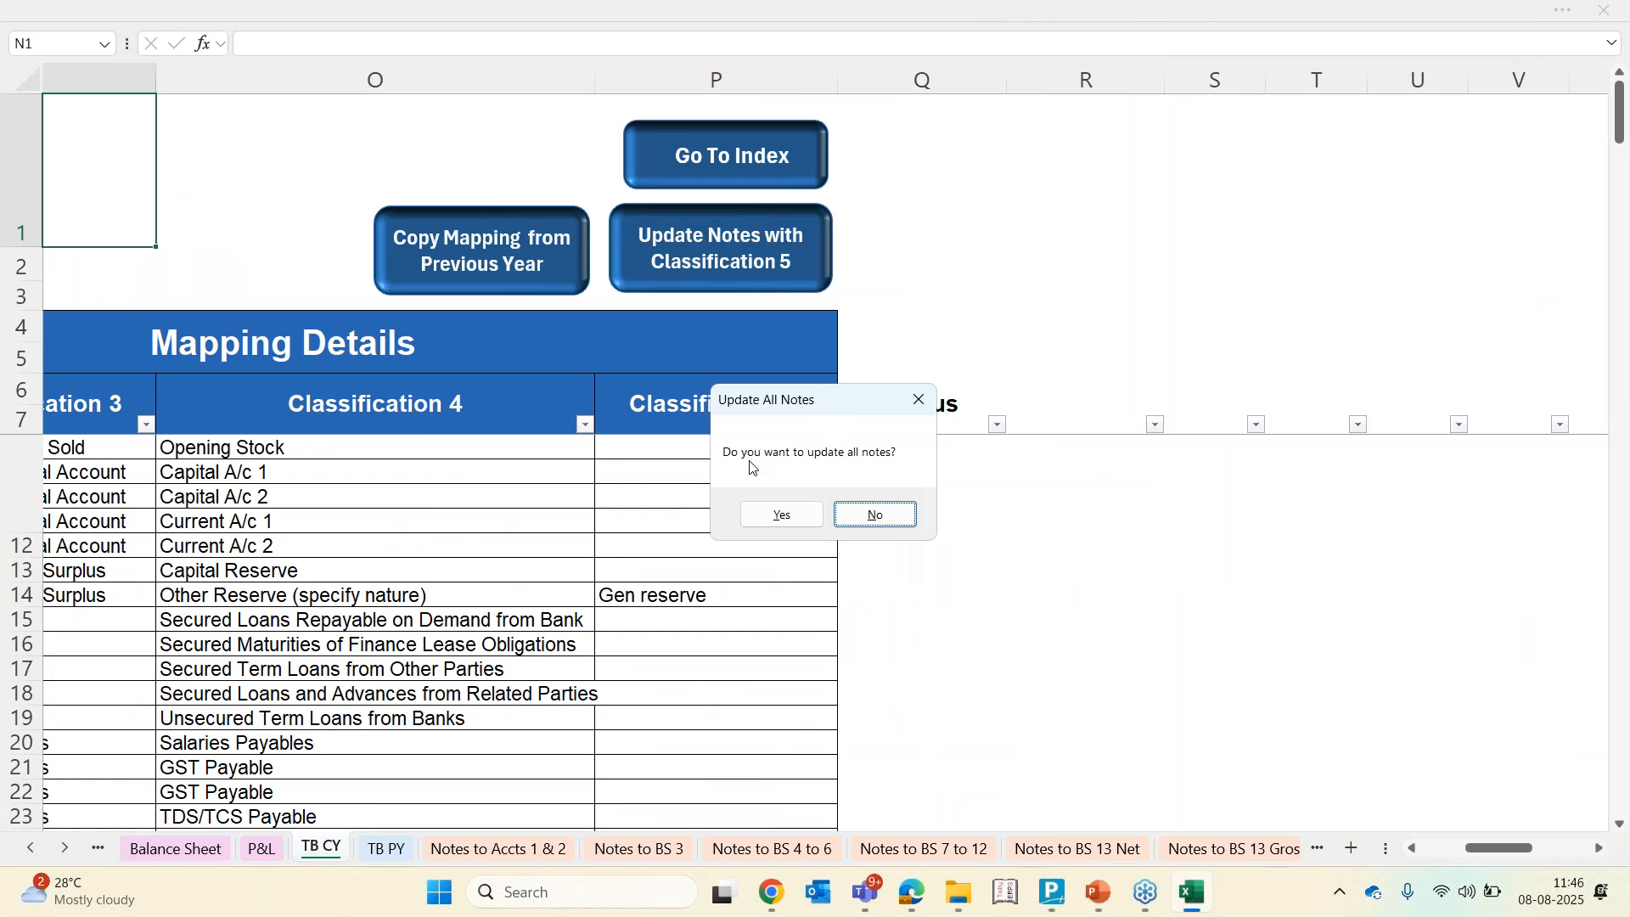
pyautogui.click(796, 527)
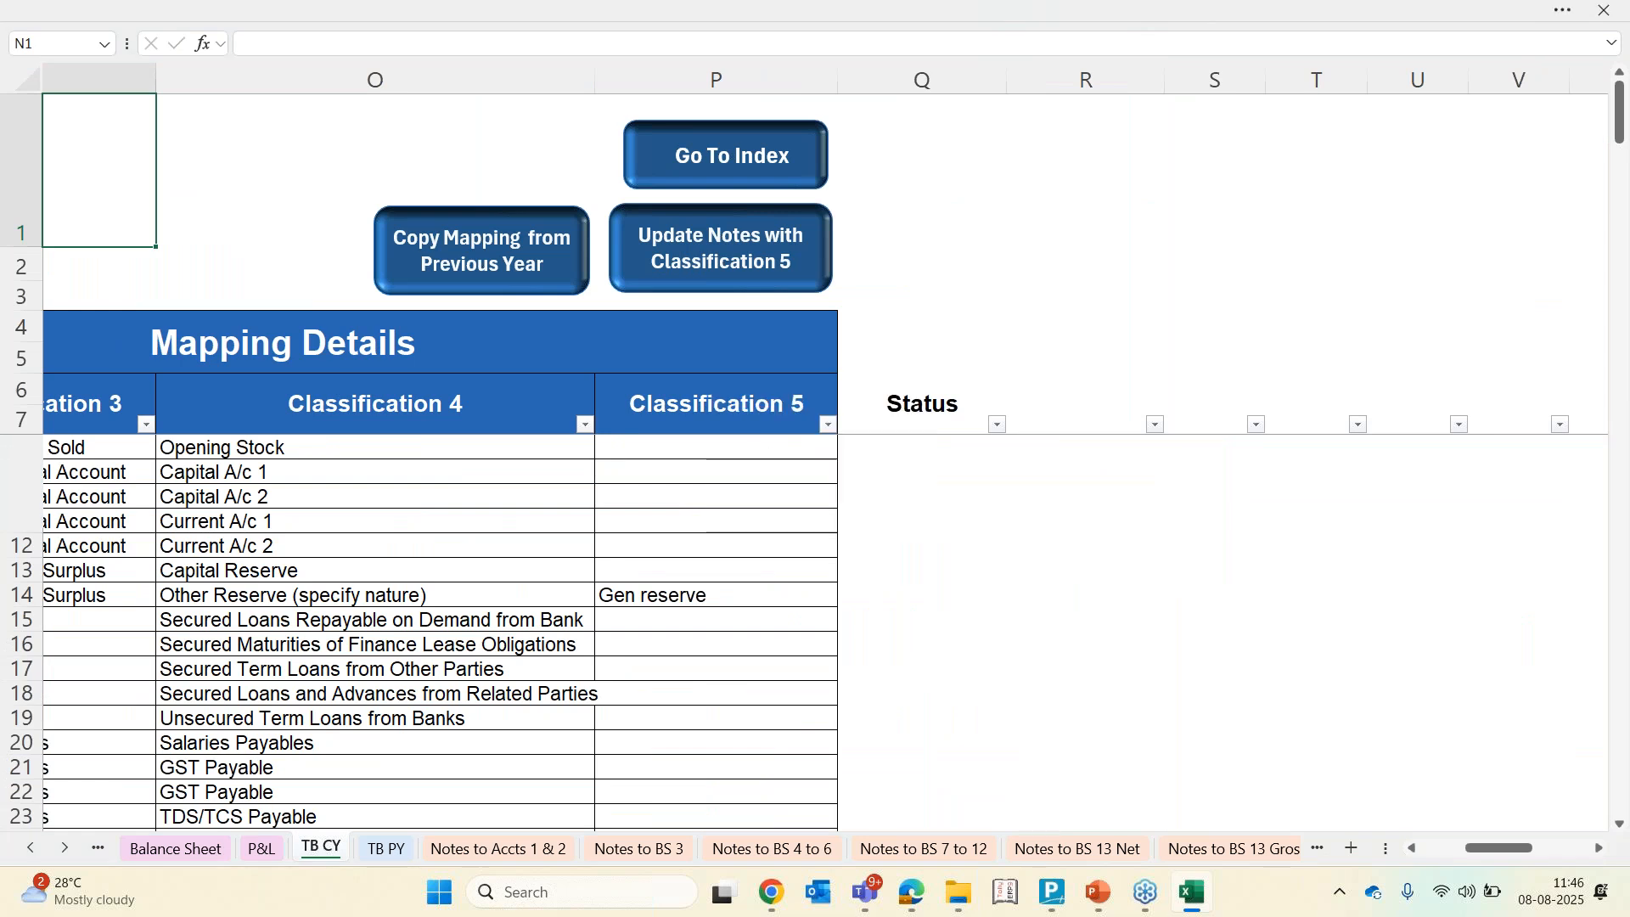
pyautogui.hotkey('ctrl', 'pagedown')
pyautogui.hotkey('ctrl', 'pagedown')
pyautogui.hotkey('ctrl', 'pagedown')
pyautogui.hotkey('ctrl', 'pagedown')
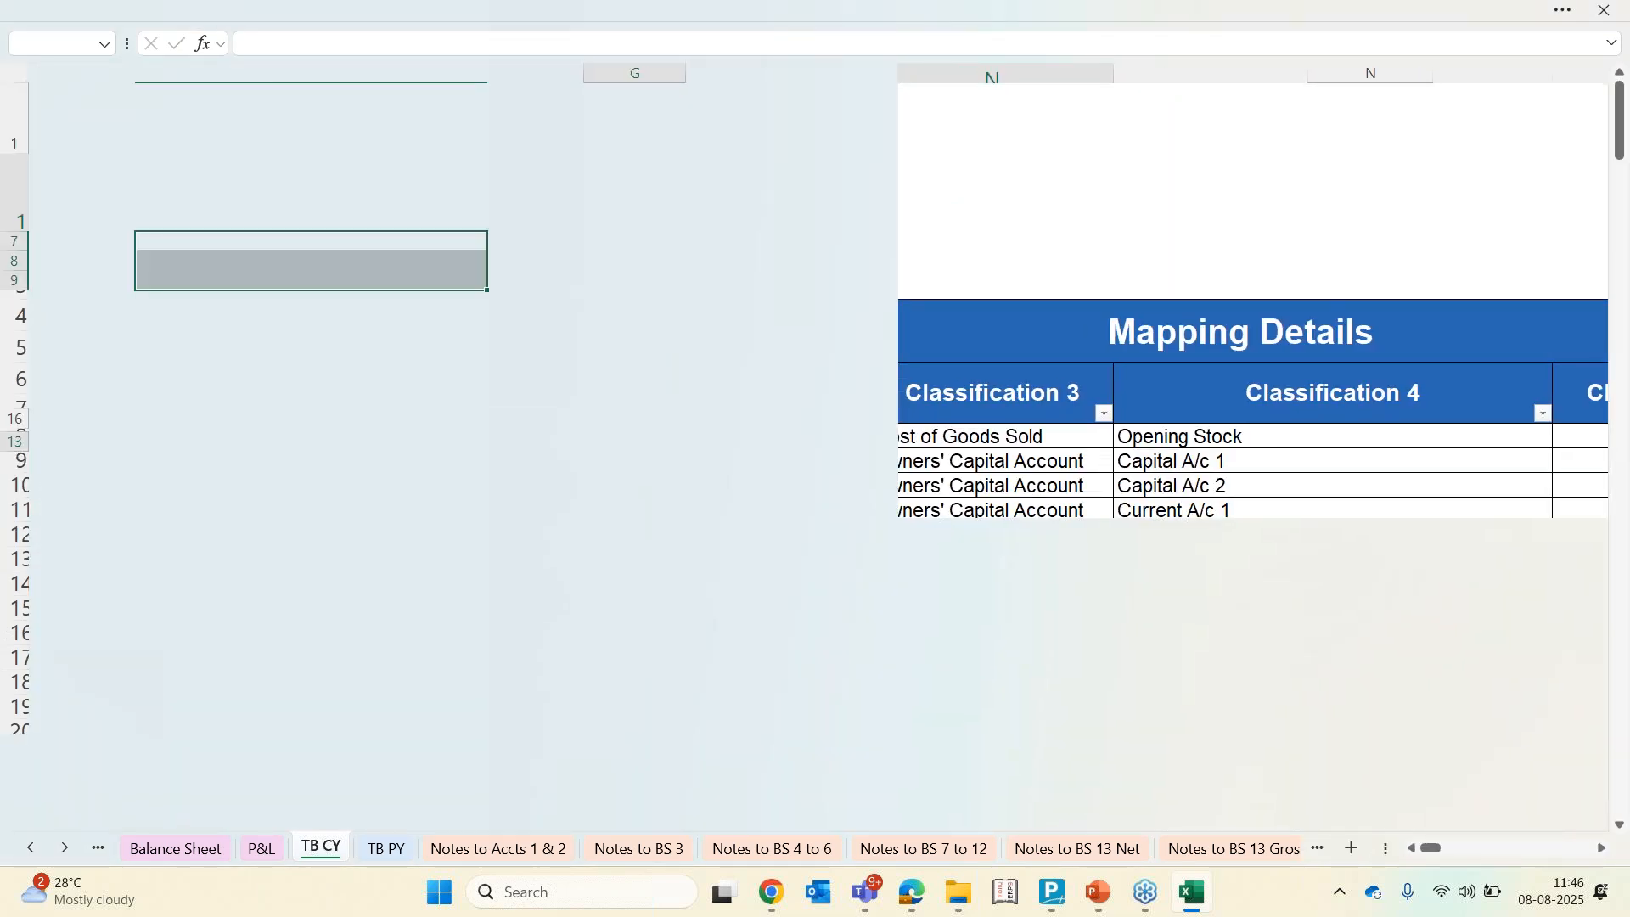
pyautogui.hotkey('ctrl', 'pagedown')
pyautogui.hotkey('ctrl', 'pagedown')
pyautogui.hotkey('ctrl', 'pagedown')
pyautogui.hotkey('ctrl', 'pagedown')
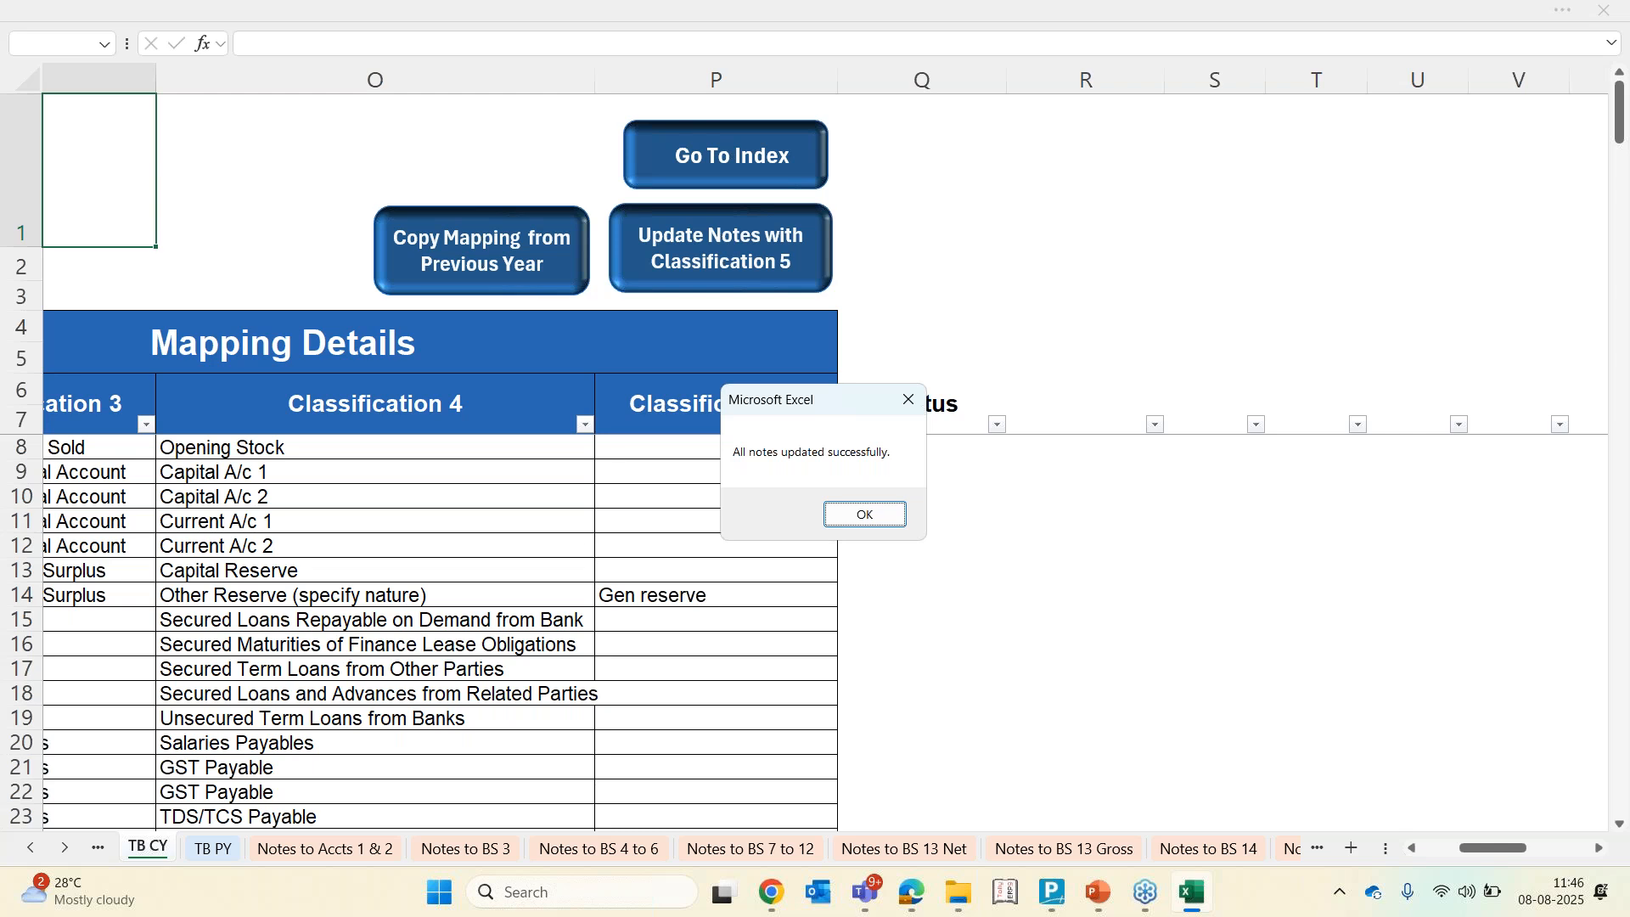
pyautogui.click(891, 514)
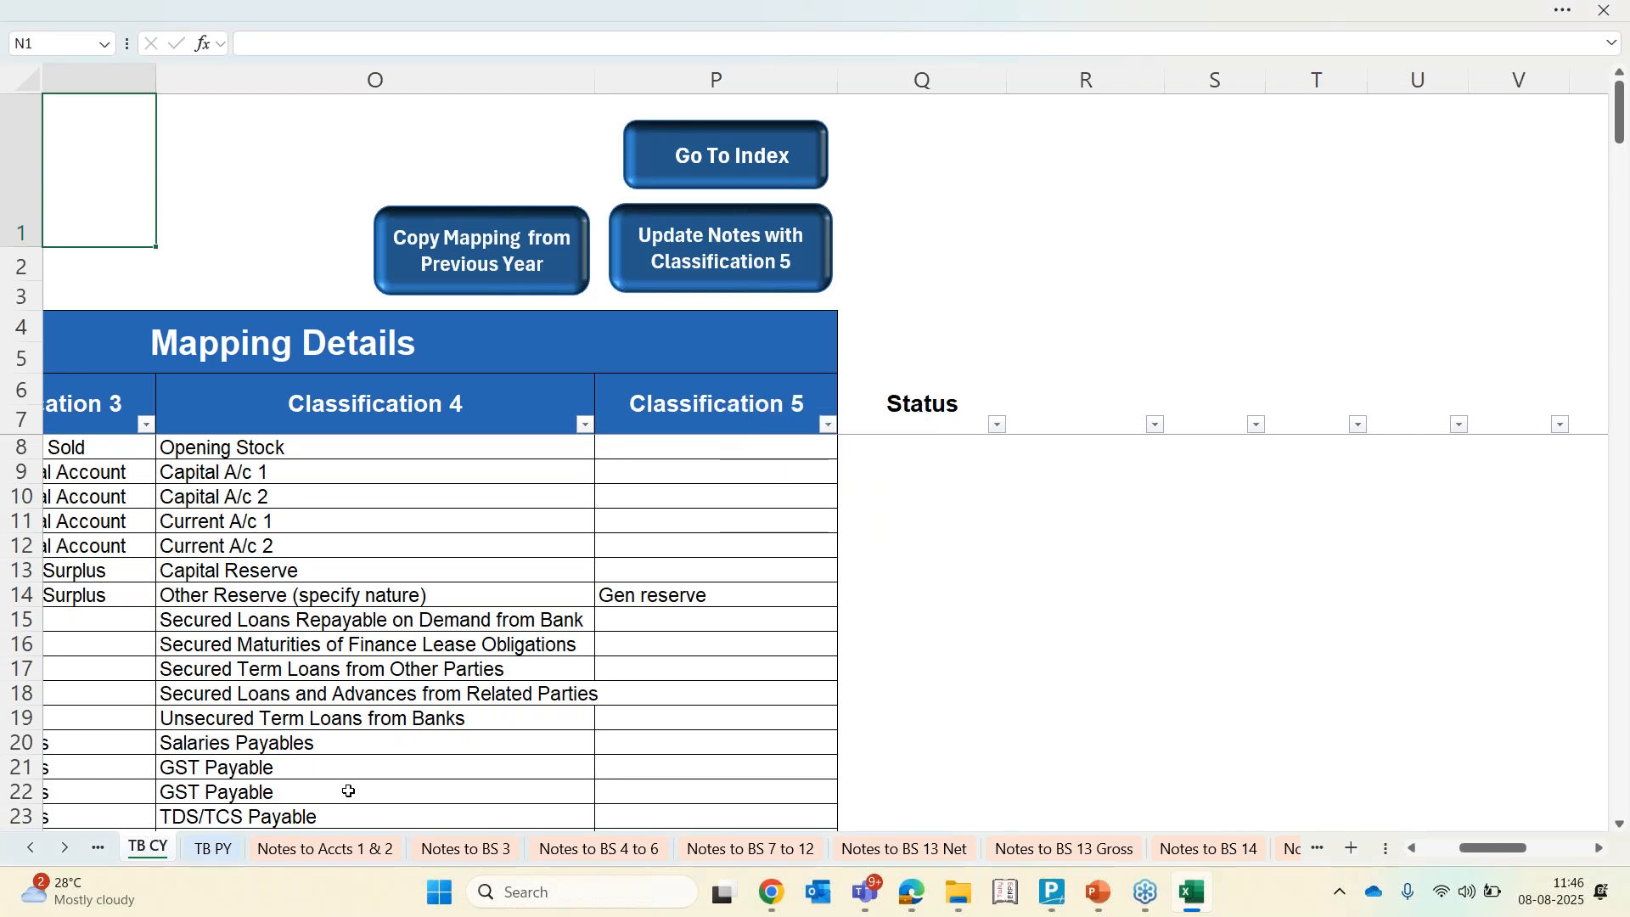
# Check the new Gen reserve line in the Reserves and surplus note, then view the Balance Sheet
pyautogui.click(29, 847)
pyautogui.click(30, 847)
pyautogui.click(928, 850)
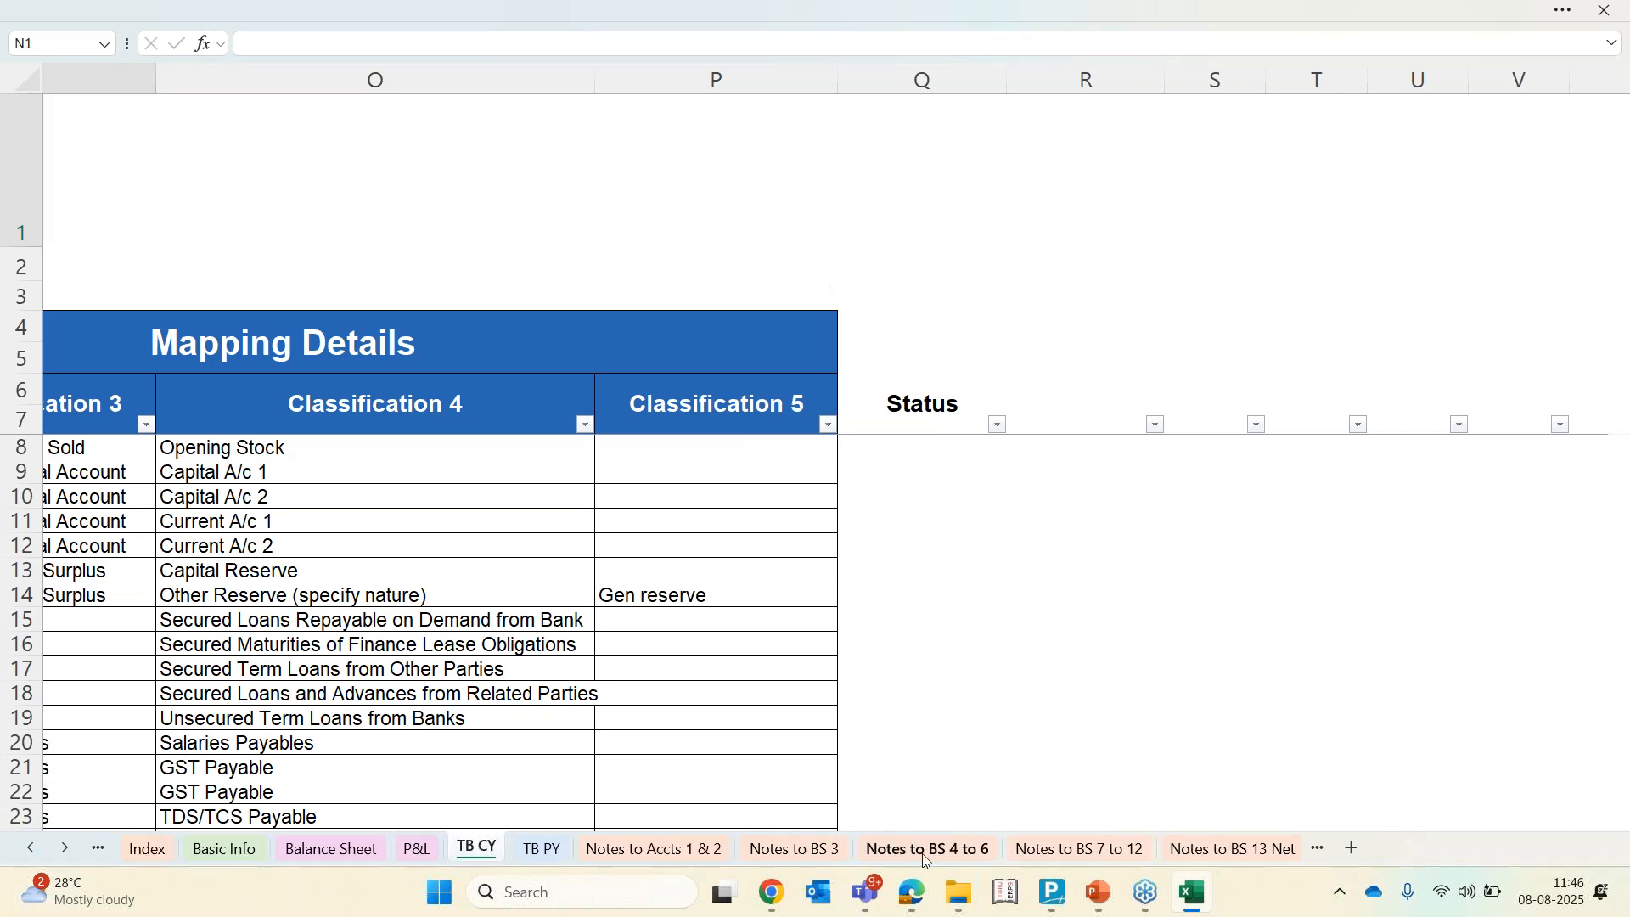
pyautogui.click(185, 301)
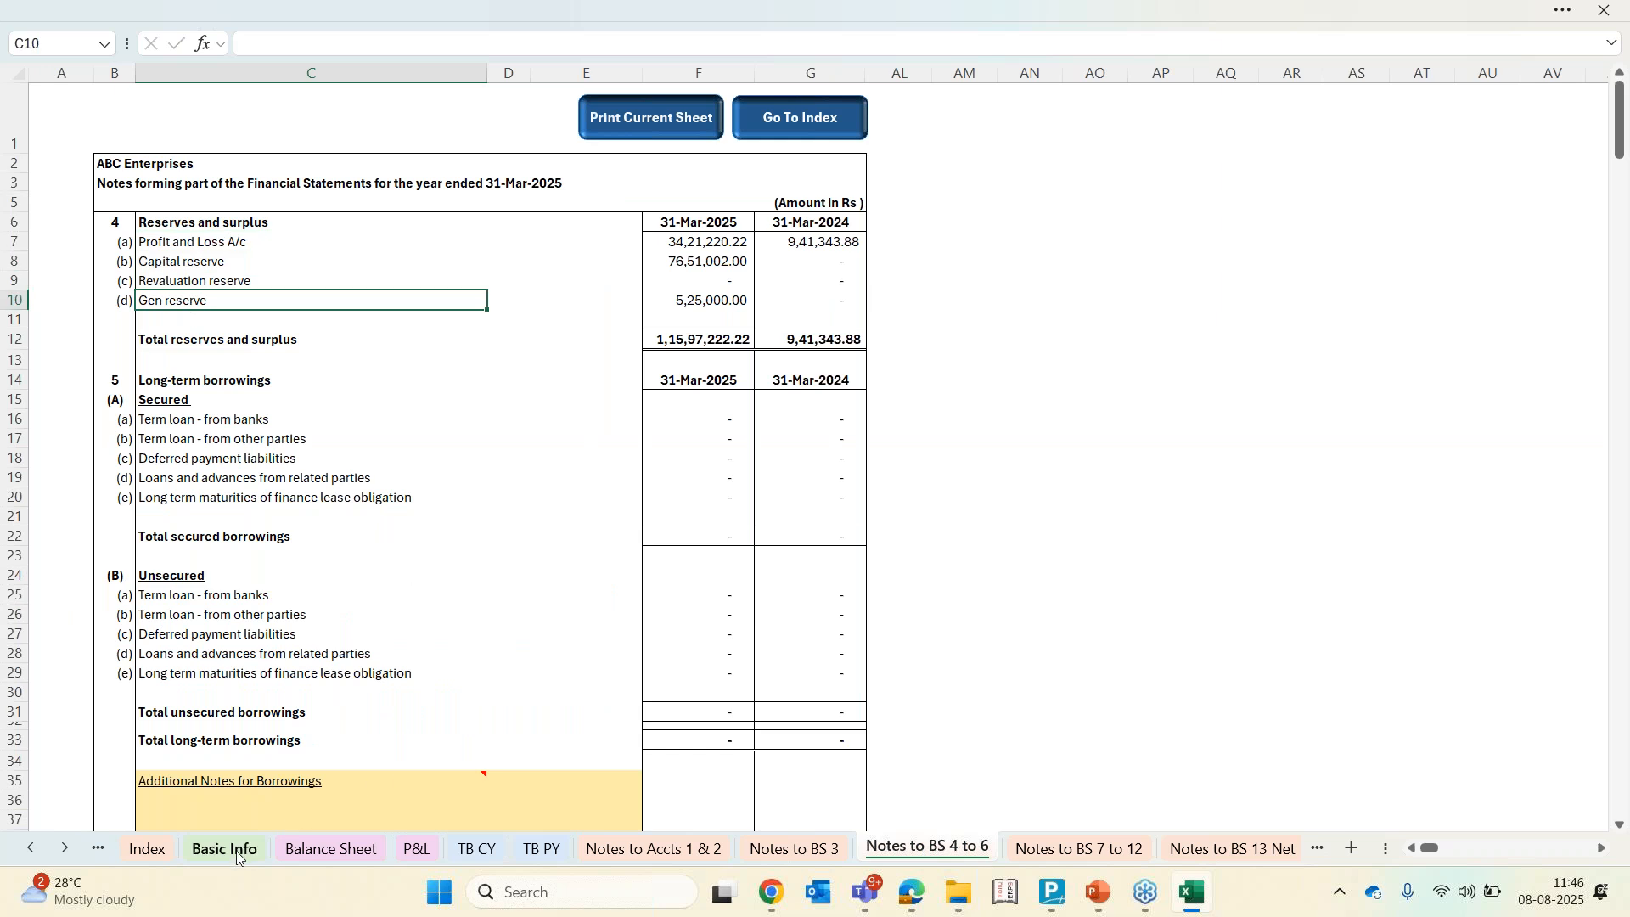
pyautogui.click(344, 852)
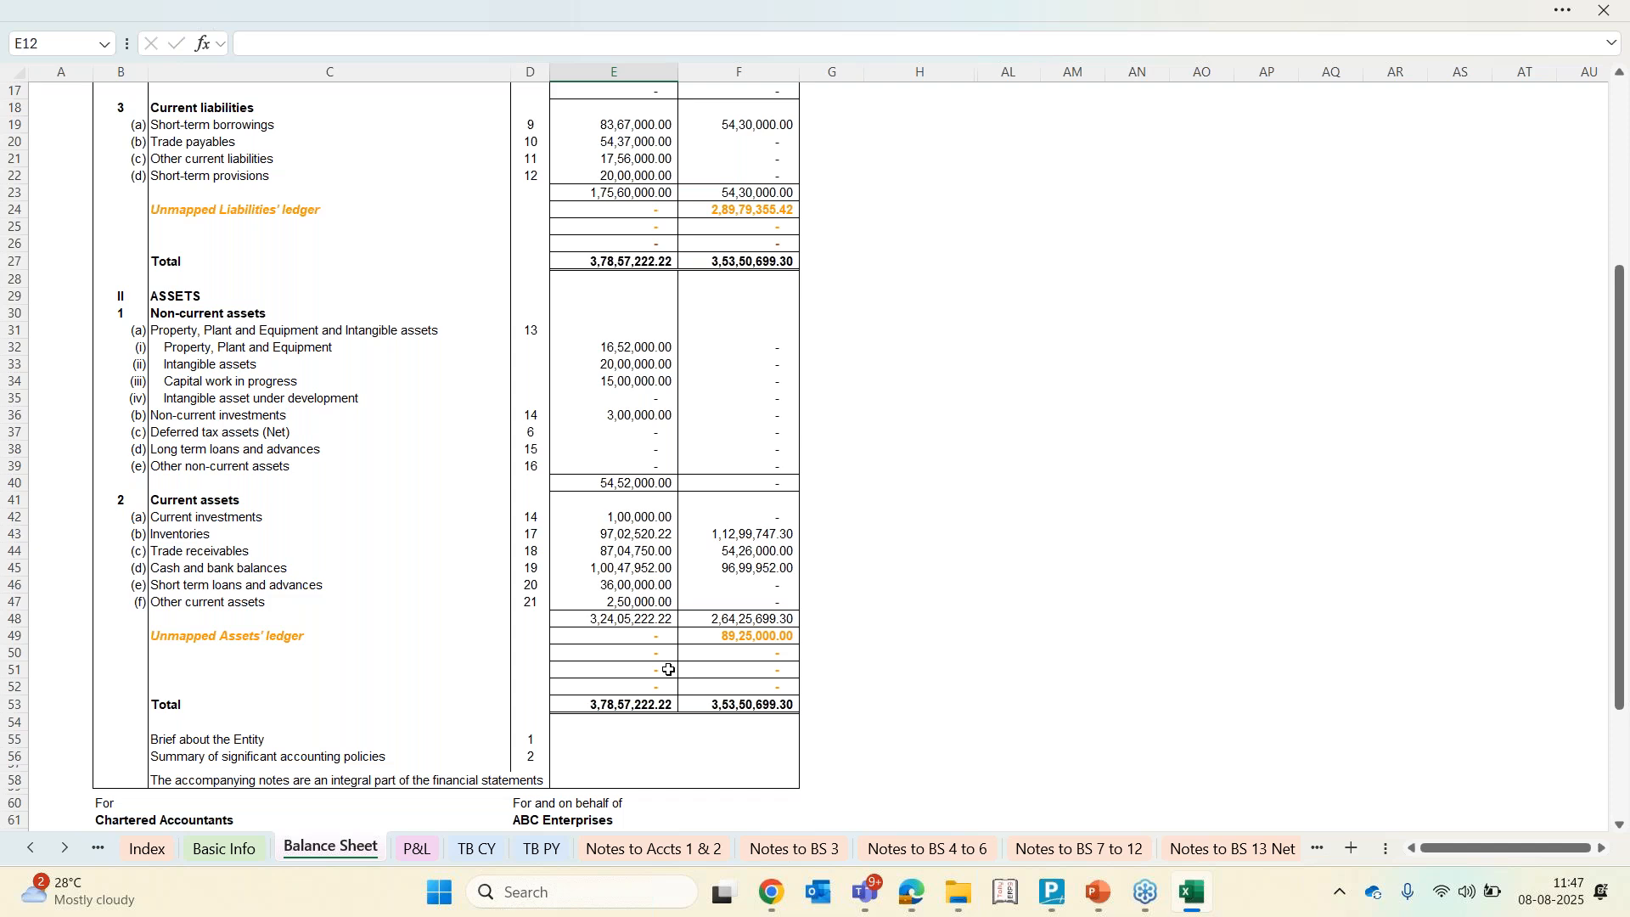
# On the TB PY sheet, copy the mapping from the current year and update all notes
pyautogui.click(538, 850)
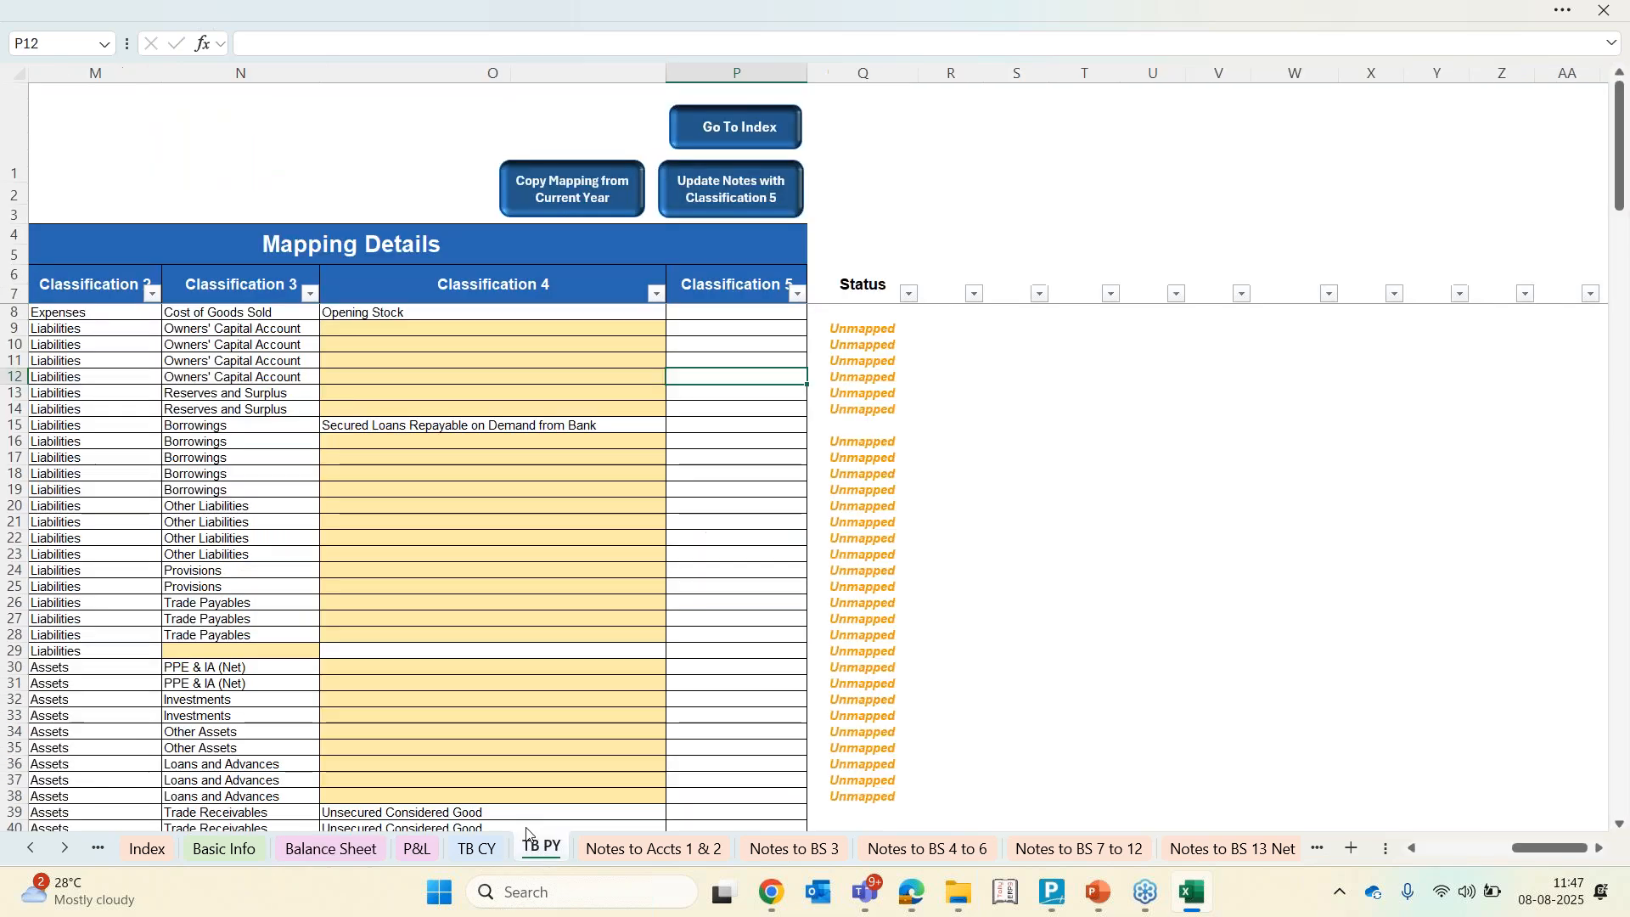
pyautogui.hscroll(-6, 492, 549)
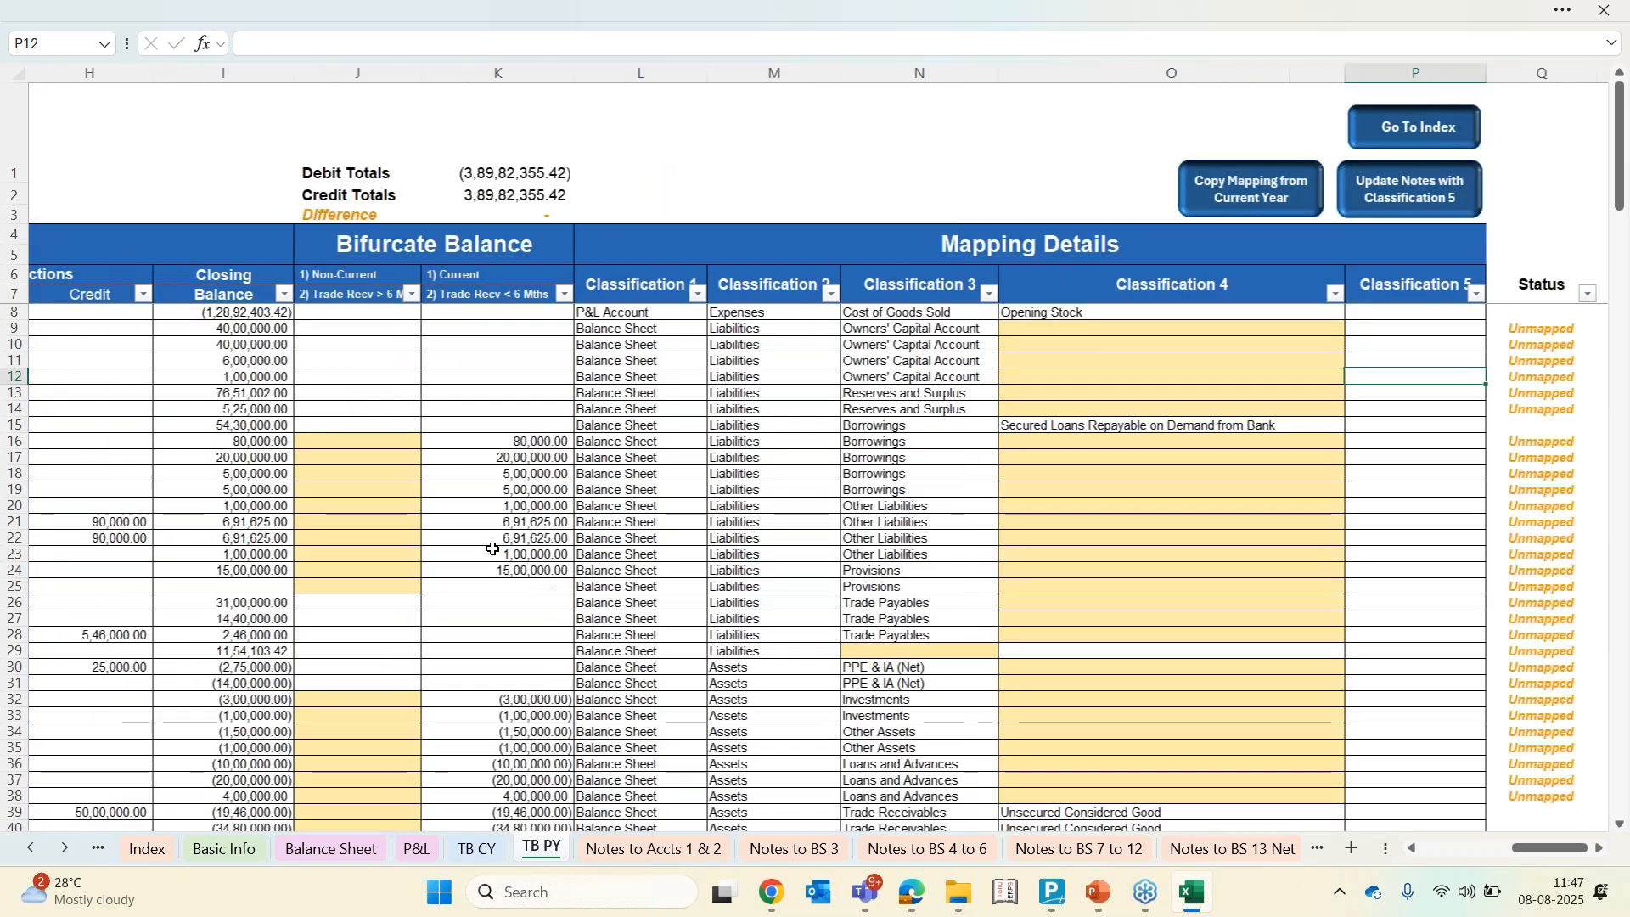
pyautogui.hscroll(4, 493, 550)
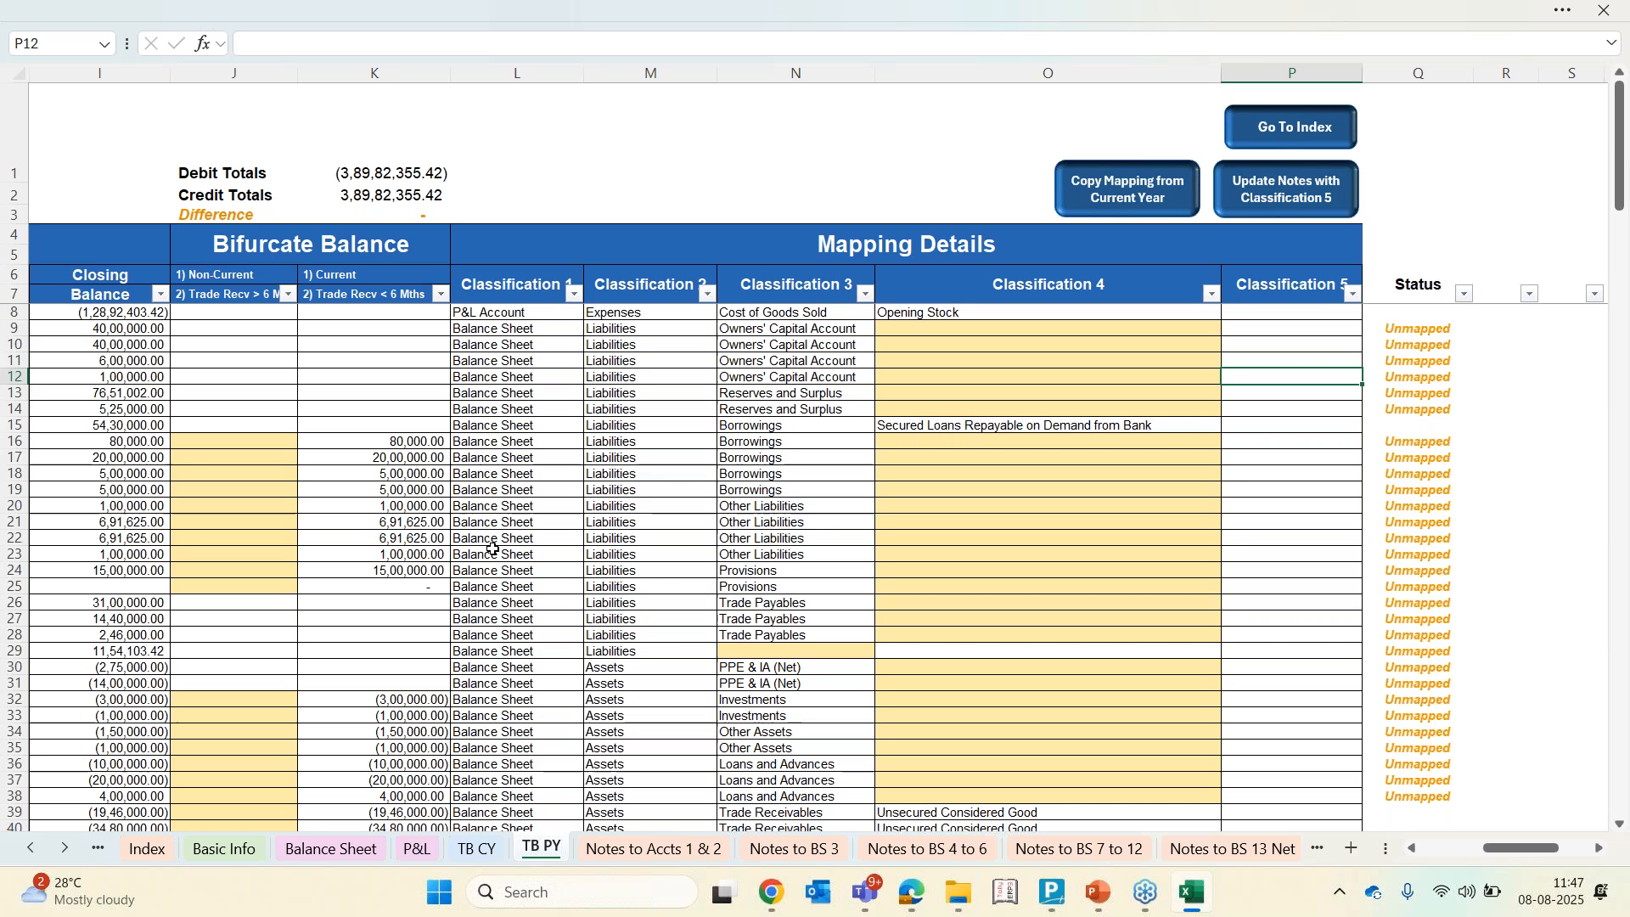
pyautogui.click(1130, 204)
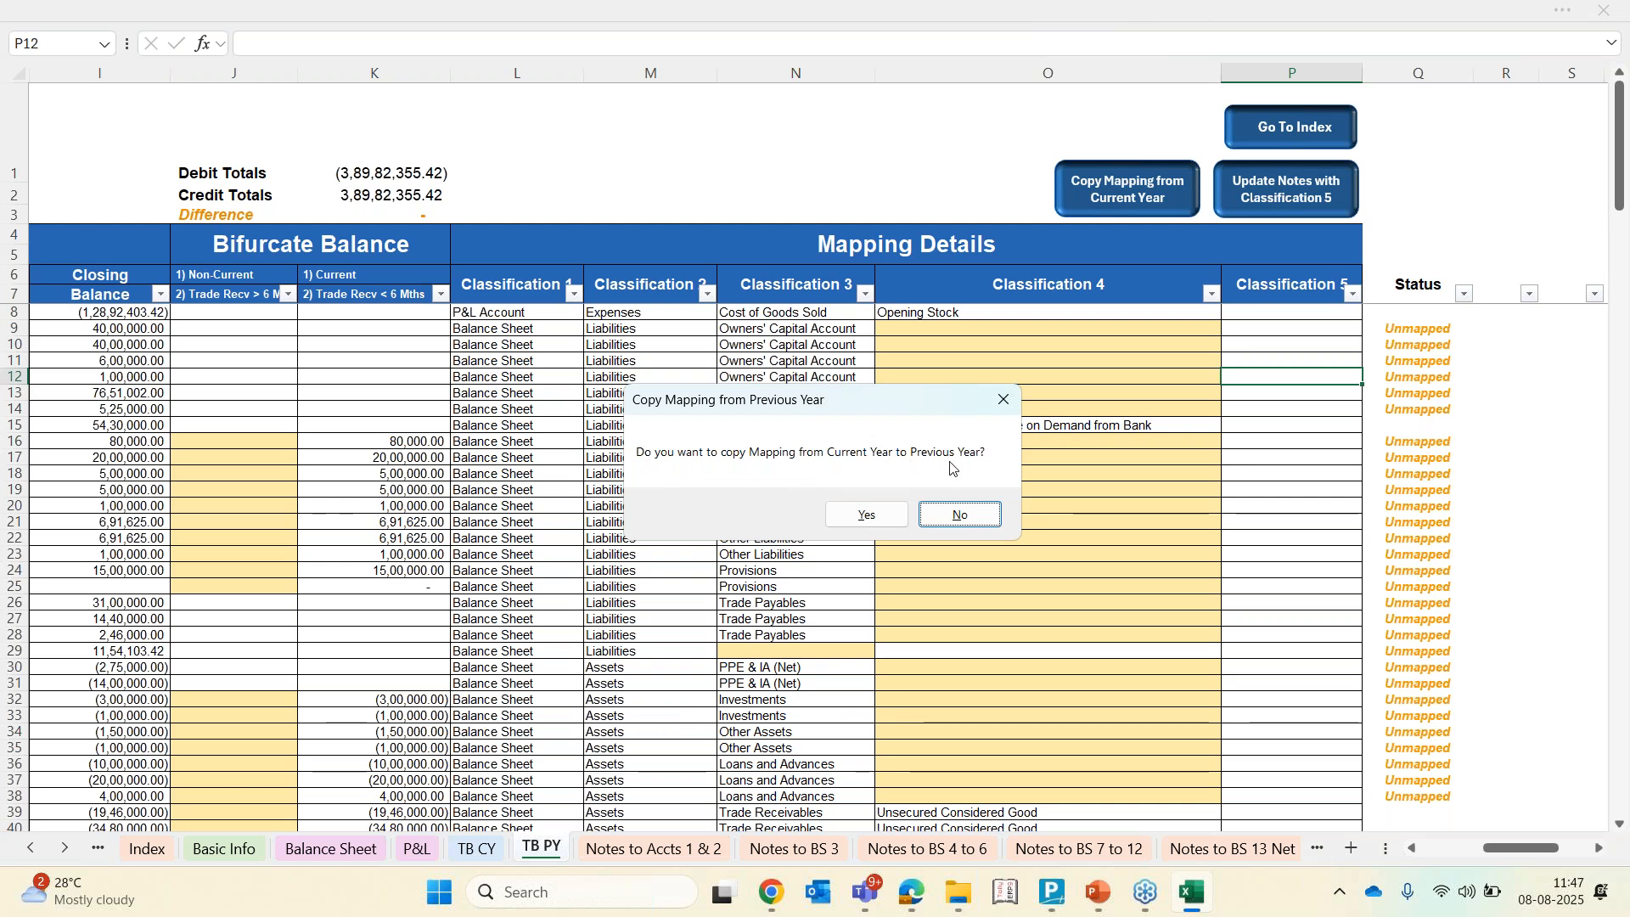
pyautogui.click(866, 515)
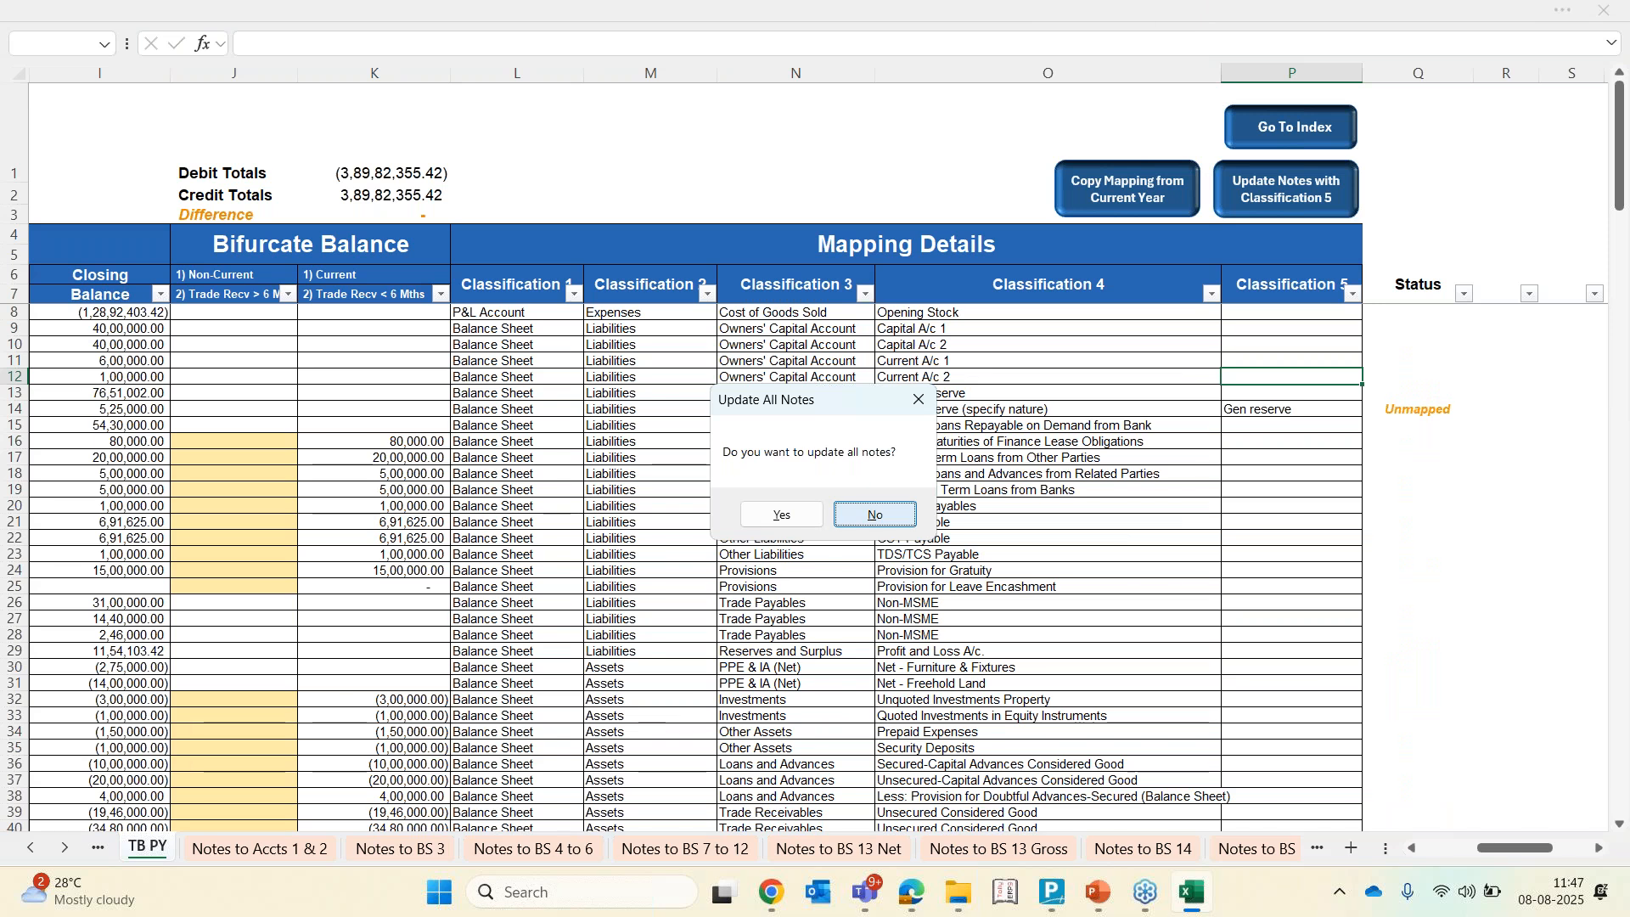
pyautogui.click(770, 517)
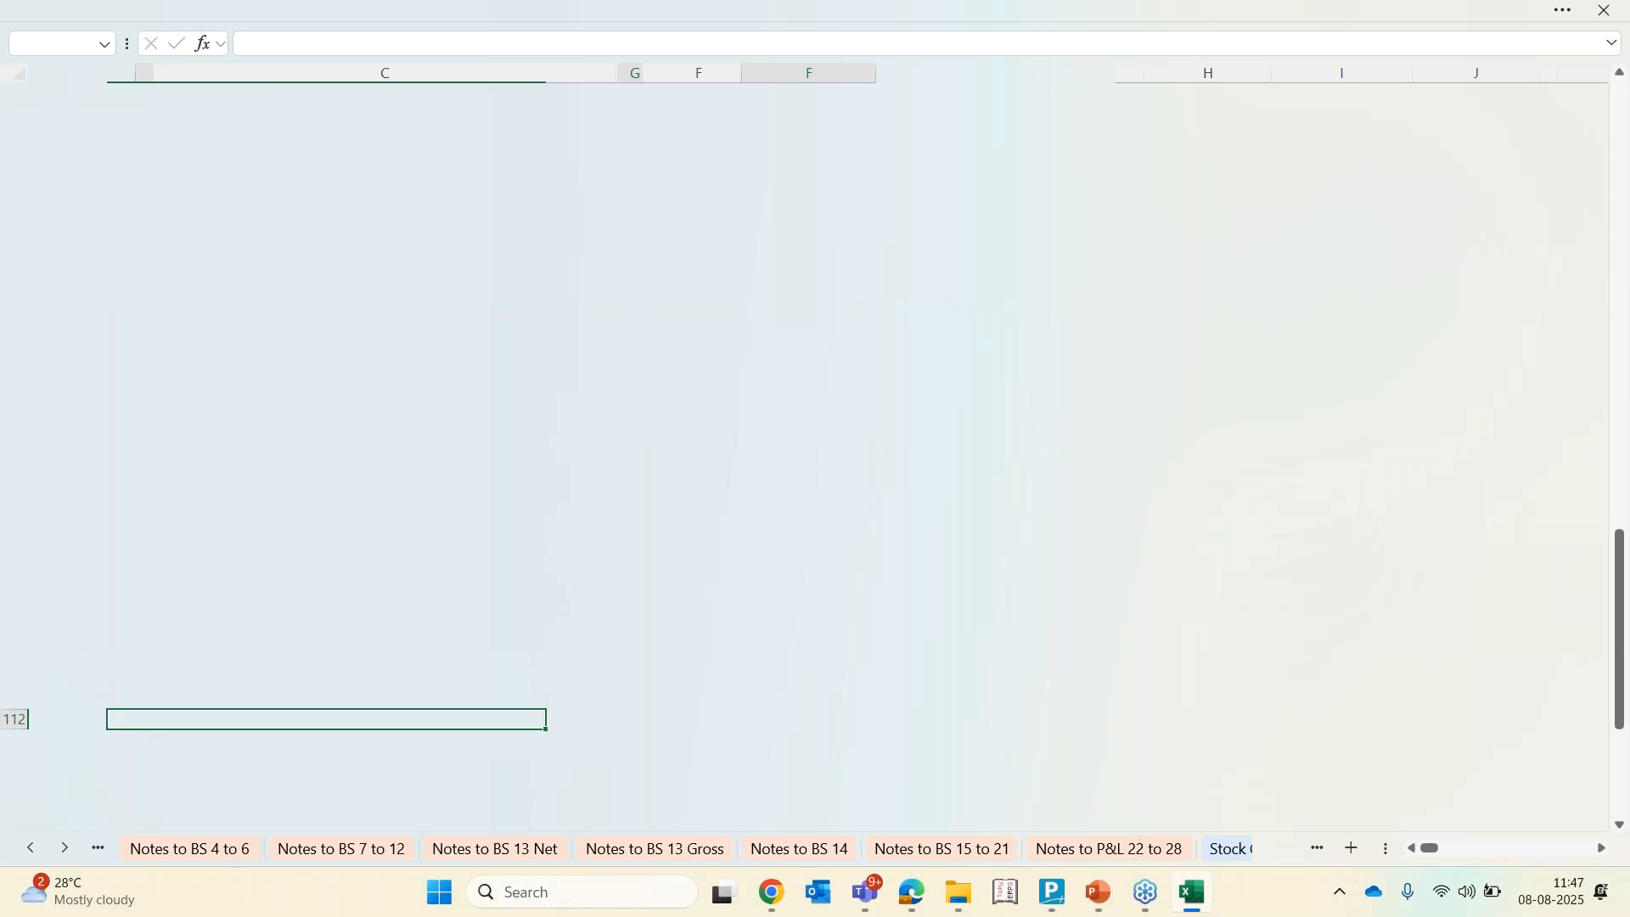
pyautogui.press('Return')
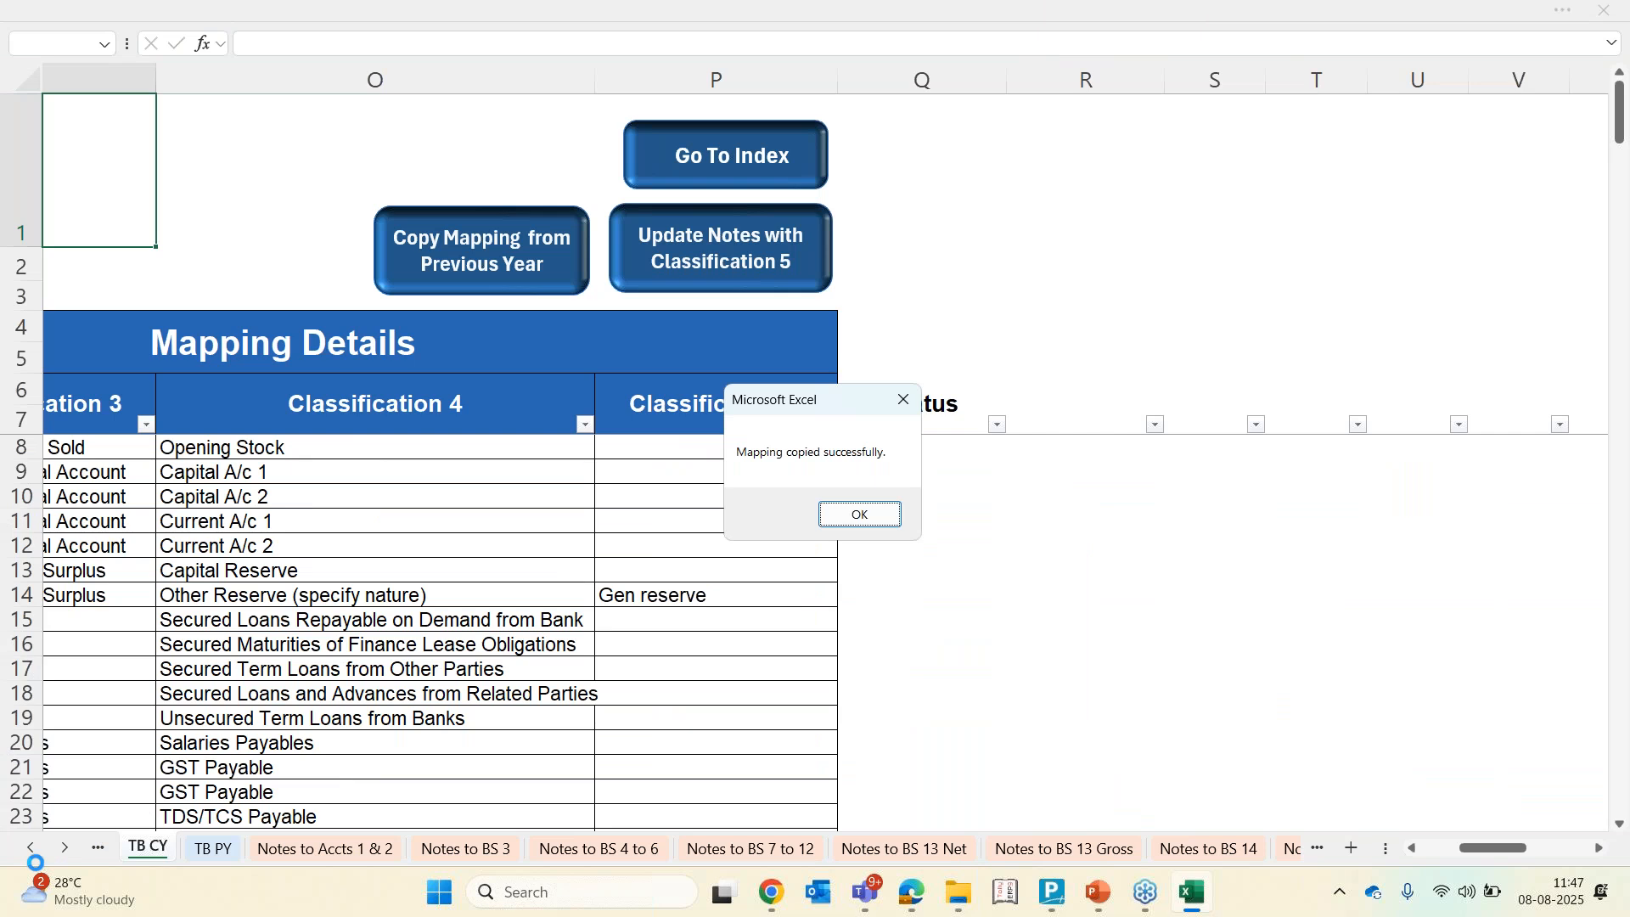
pyautogui.click(849, 520)
# Review the Balance Sheet with both years' figures
pyautogui.click(31, 848)
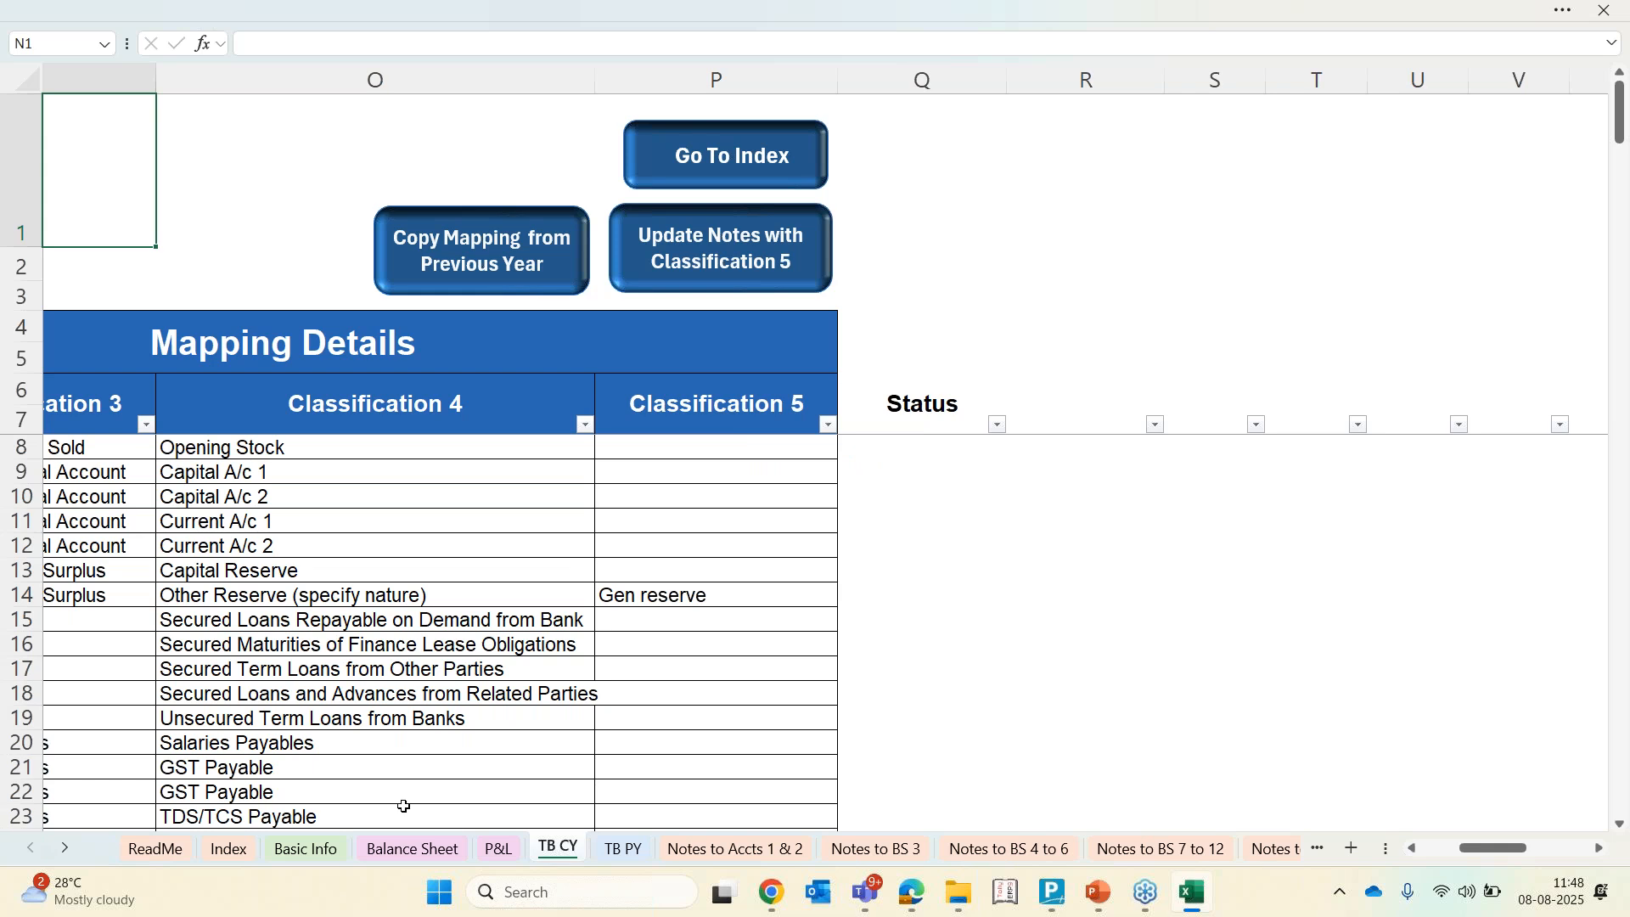
pyautogui.click(409, 849)
pyautogui.scroll(3, 609, 290)
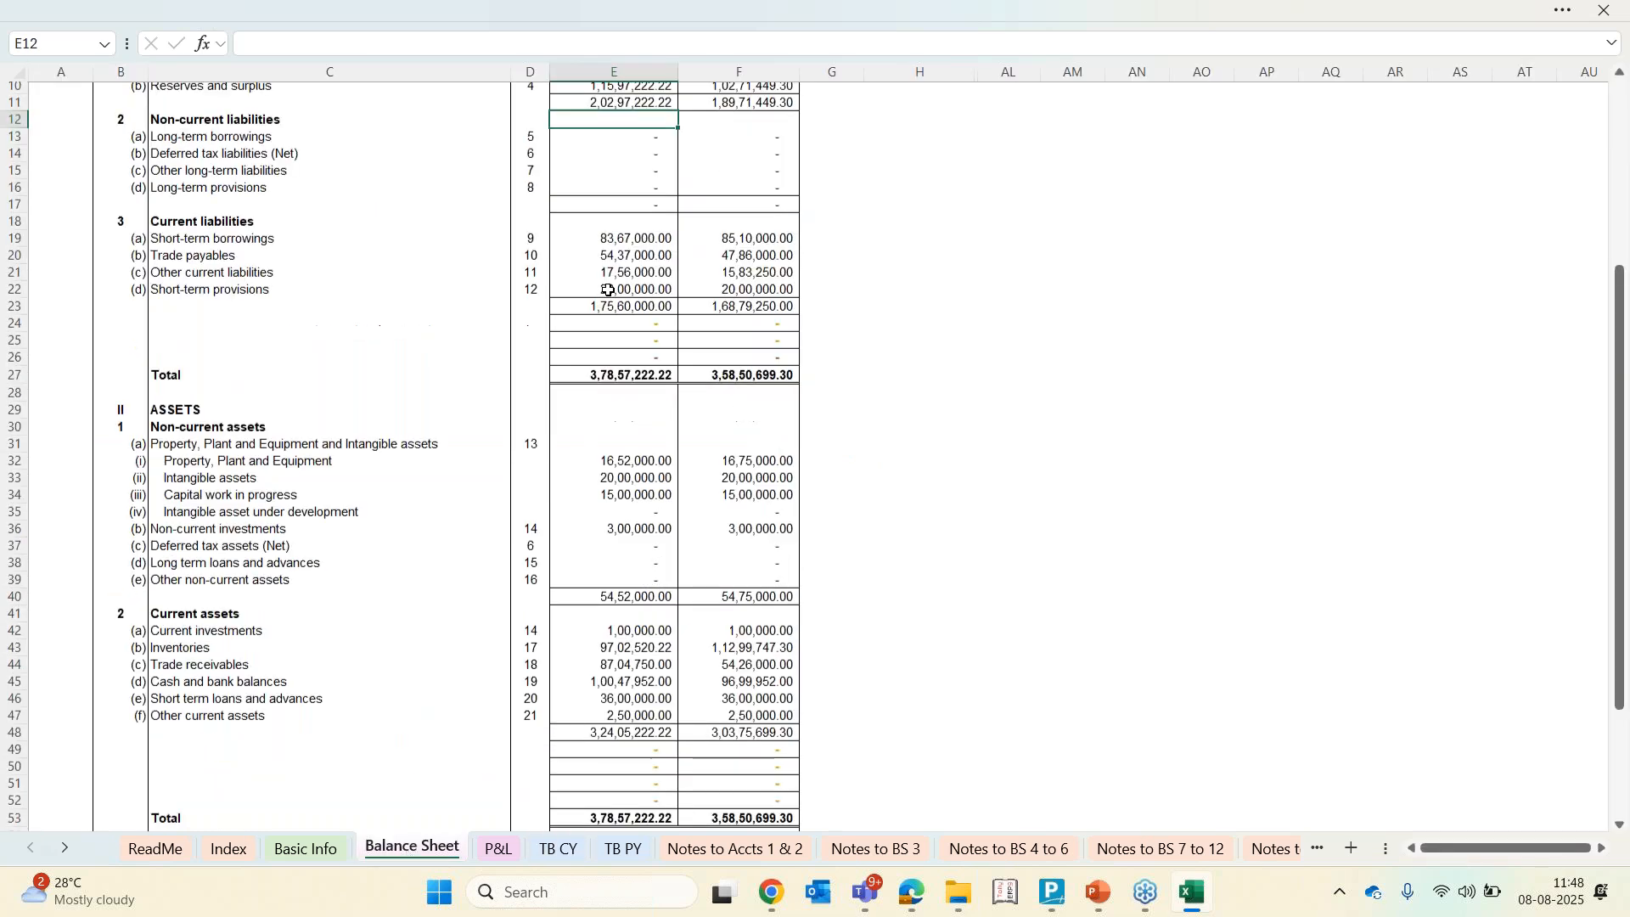
# Scroll through the Balance Sheet, then switch through the notes sheets to the Notes to BS 4 to 6 sheet
pyautogui.scroll(1, 609, 290)
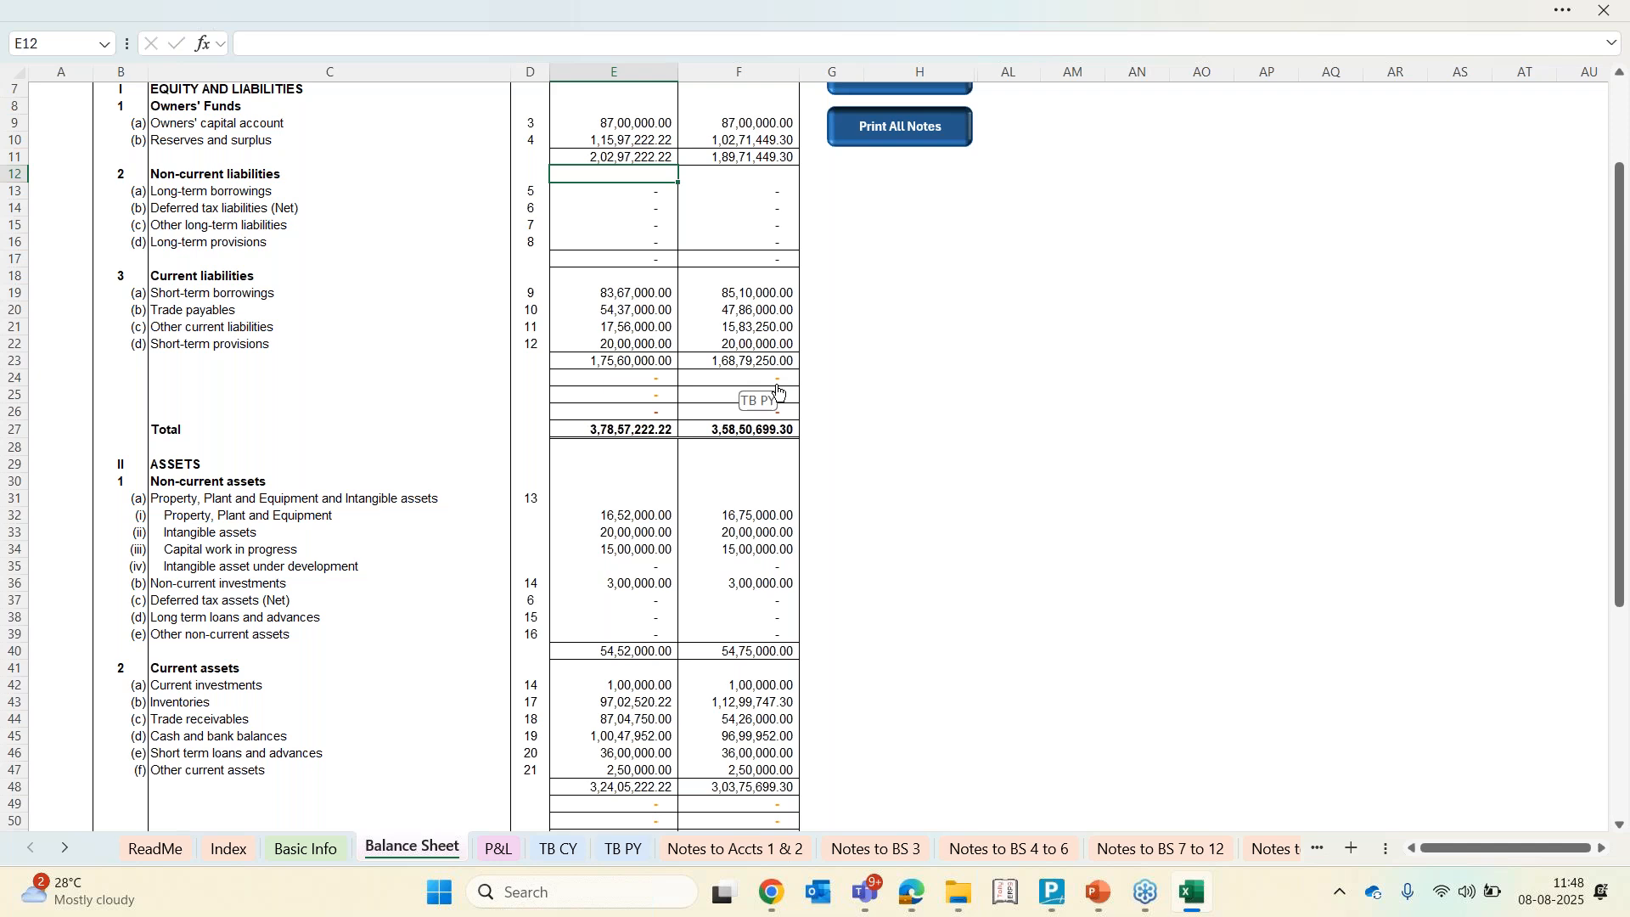
pyautogui.scroll(-5, 778, 390)
pyautogui.scroll(2, 778, 391)
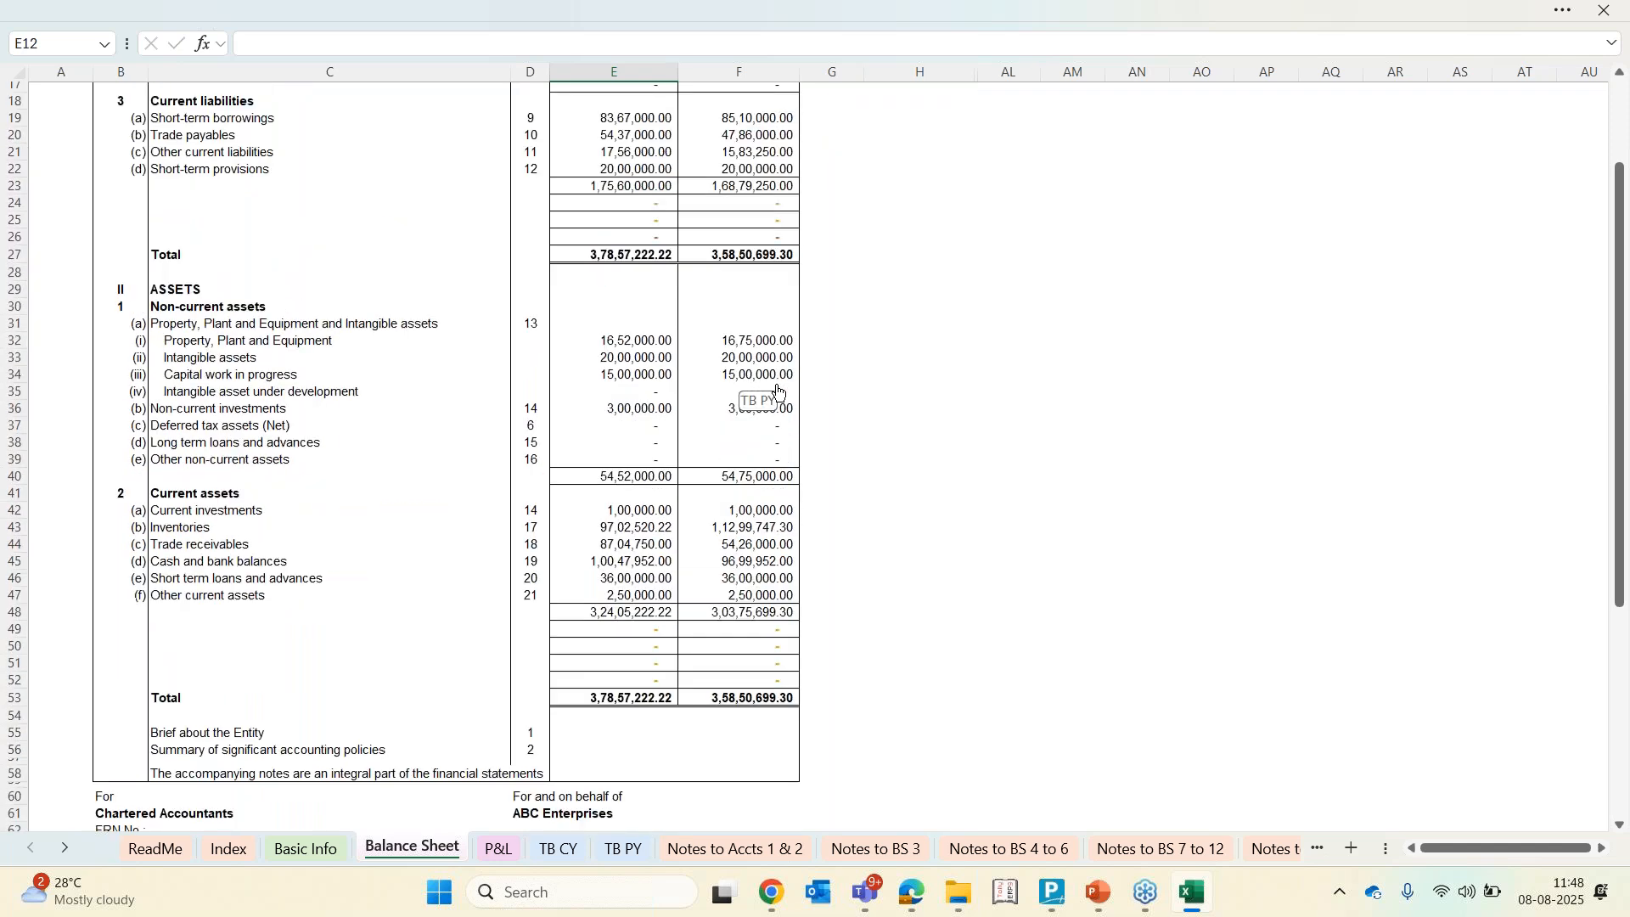
pyautogui.scroll(6, 778, 390)
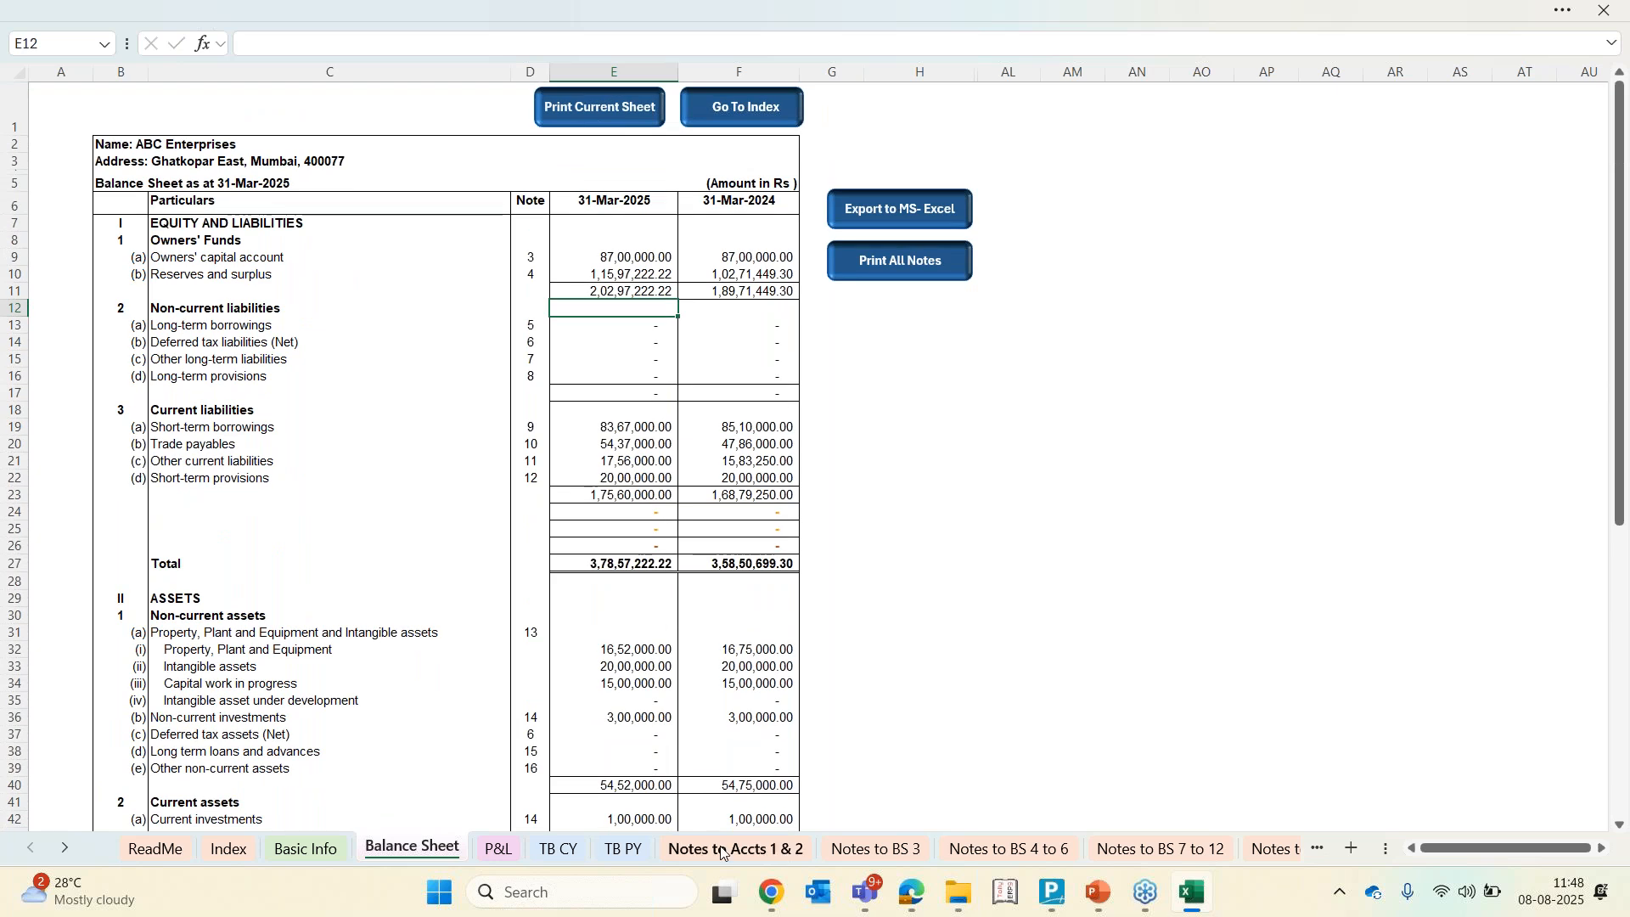
pyautogui.click(847, 850)
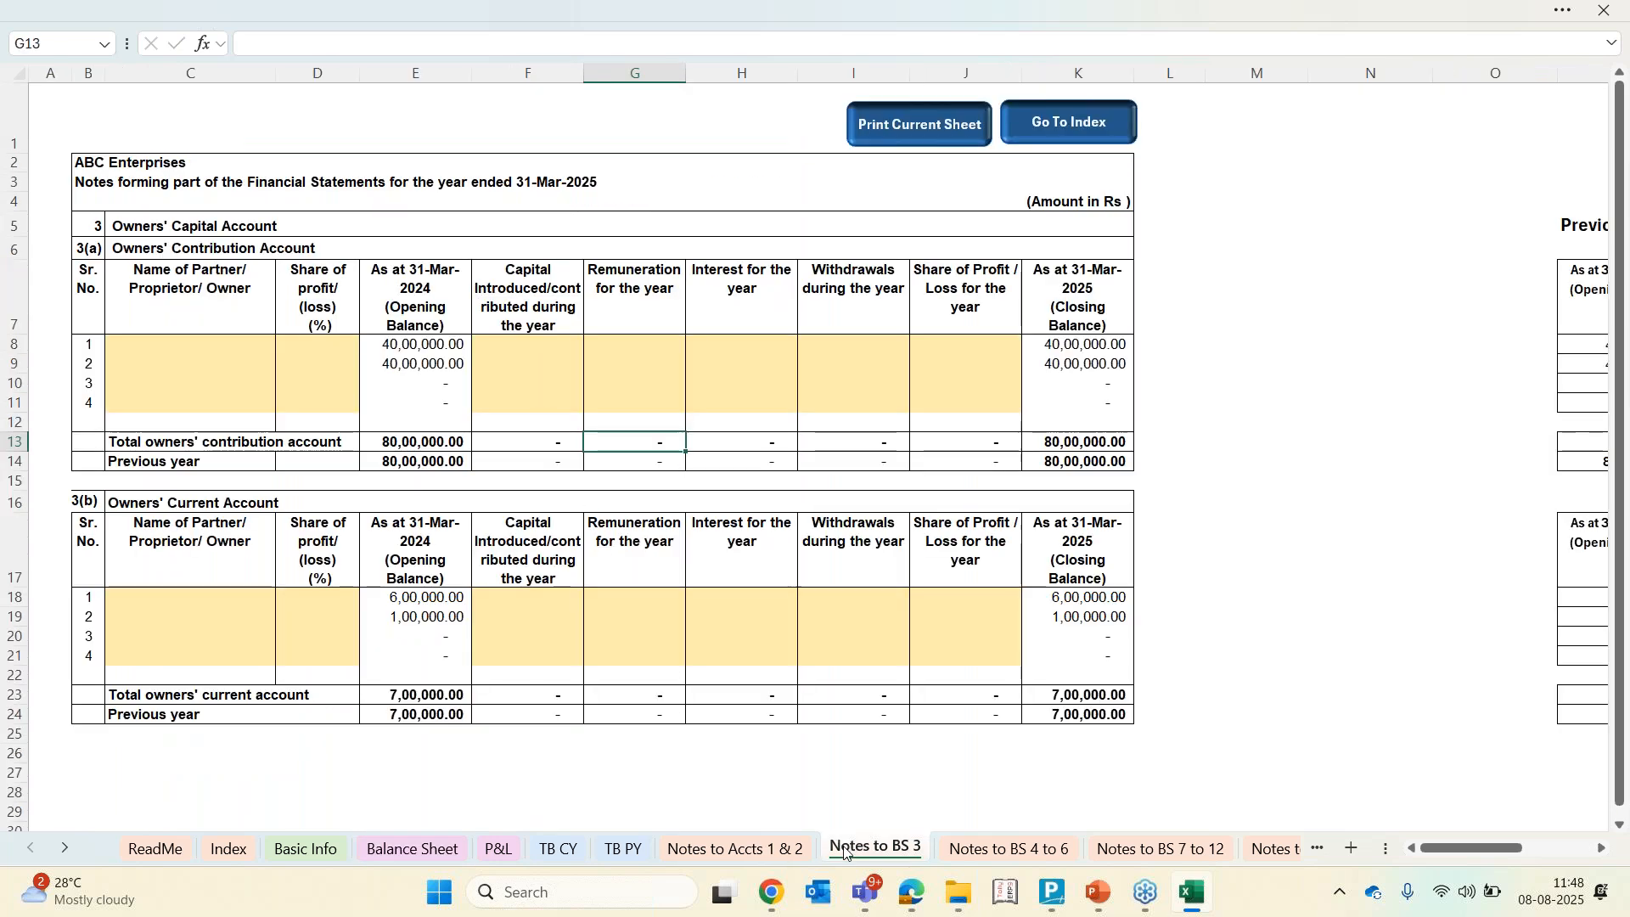
pyautogui.click(973, 862)
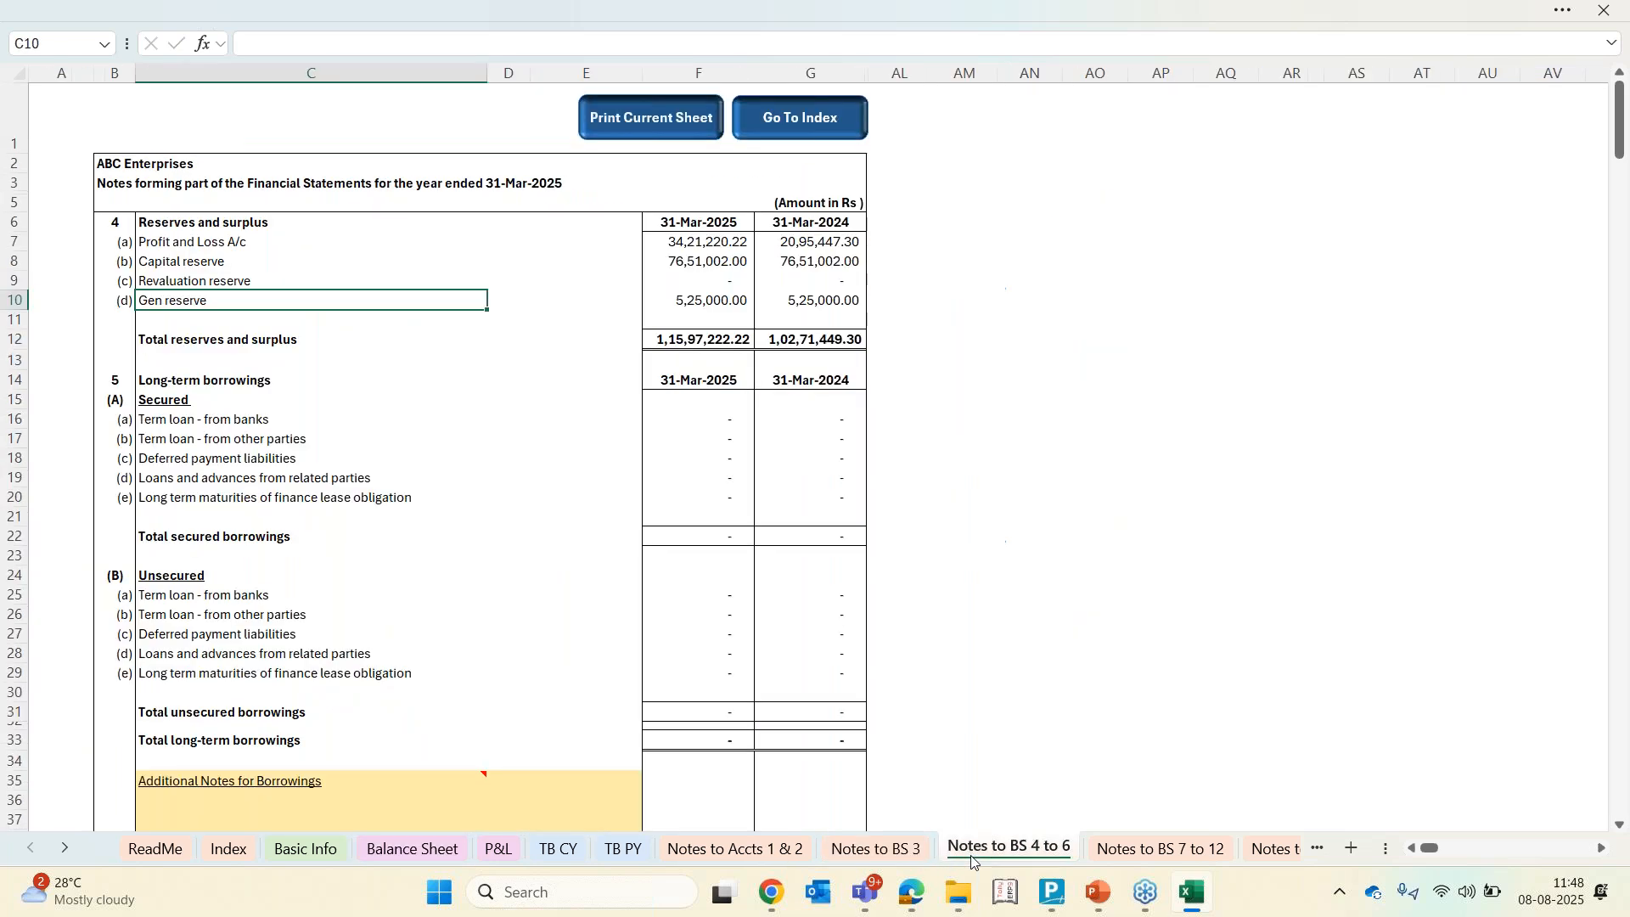
# Enter sample text in the Additional Notes for Borrowings area and then clear it again
pyautogui.scroll(-3, 365, 748)
pyautogui.scroll(-1, 366, 747)
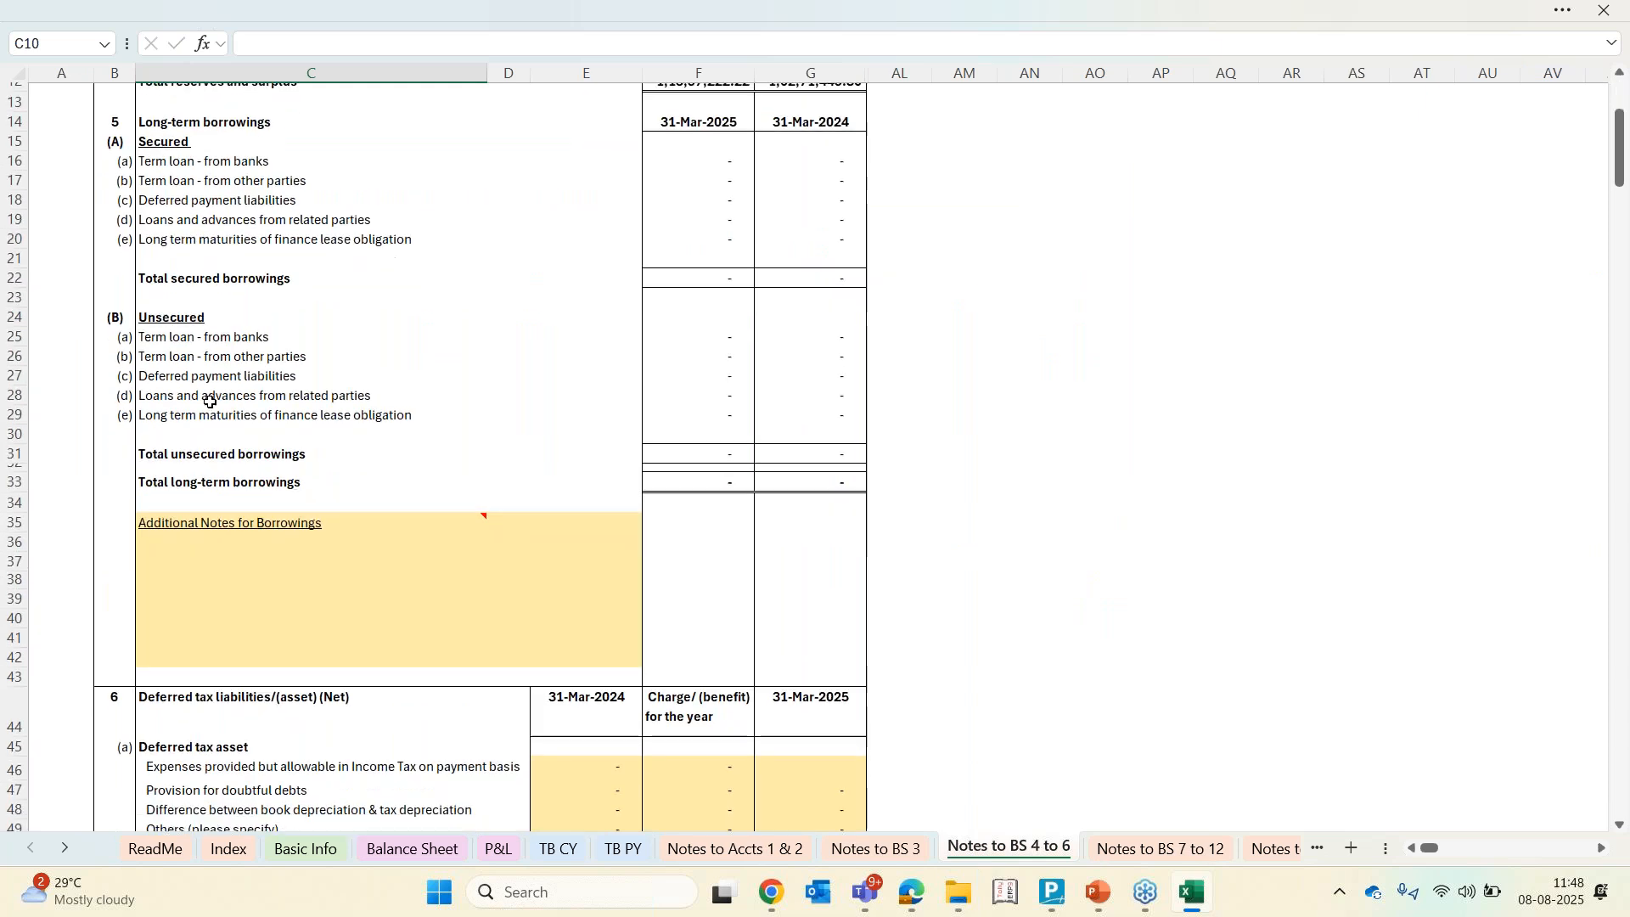
pyautogui.click(218, 556)
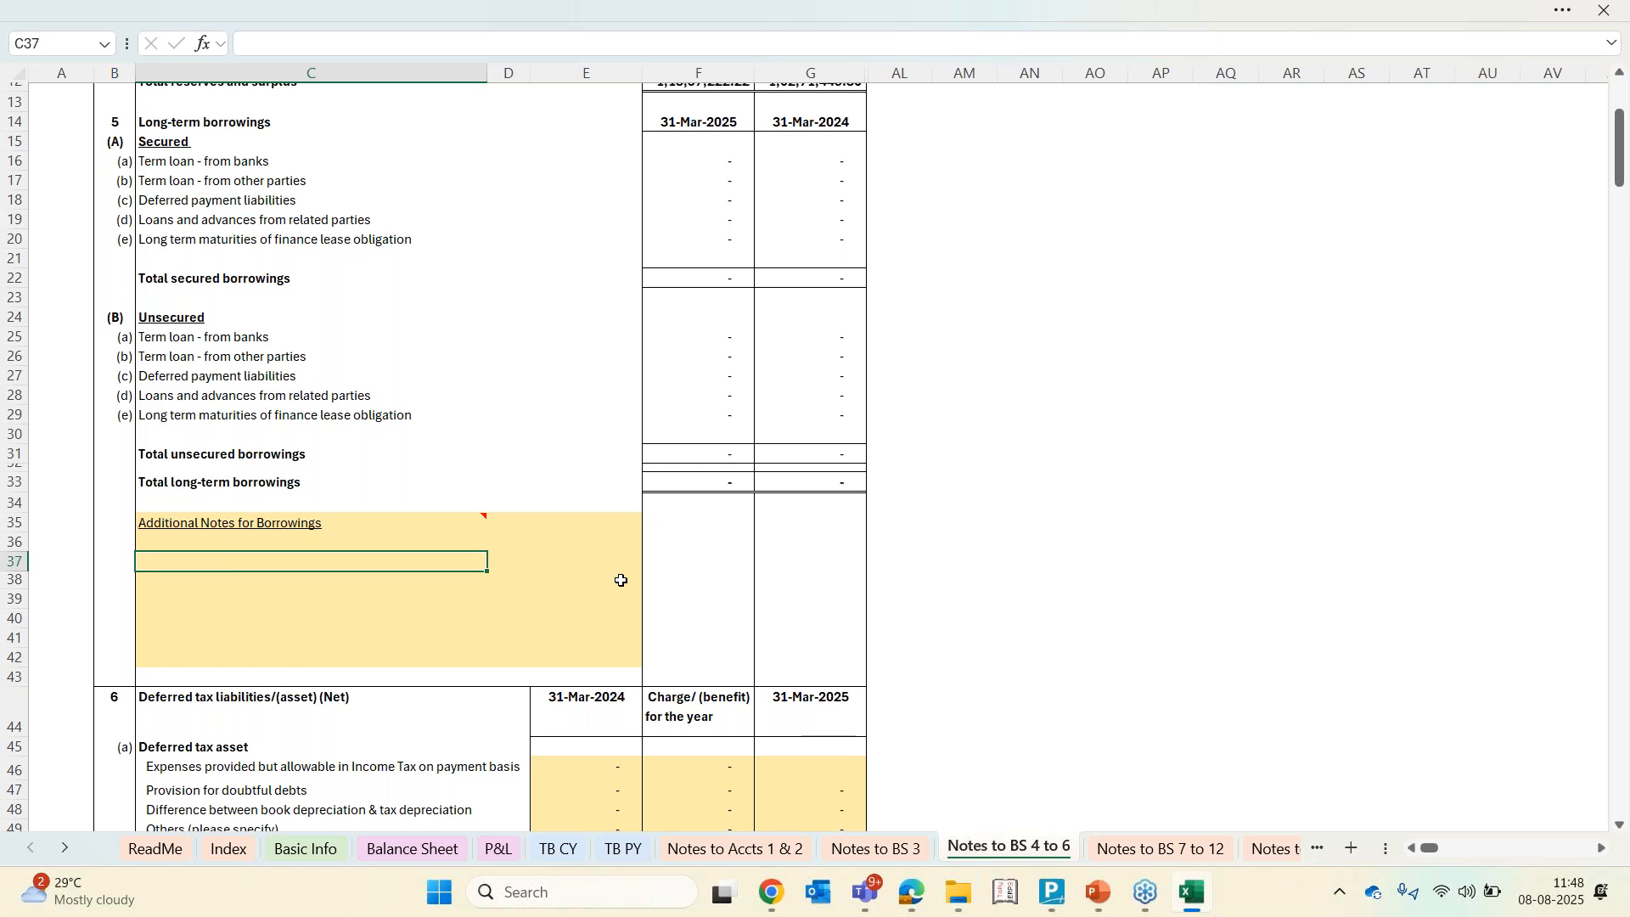
pyautogui.click(721, 398)
pyautogui.doubleClick(720, 398)
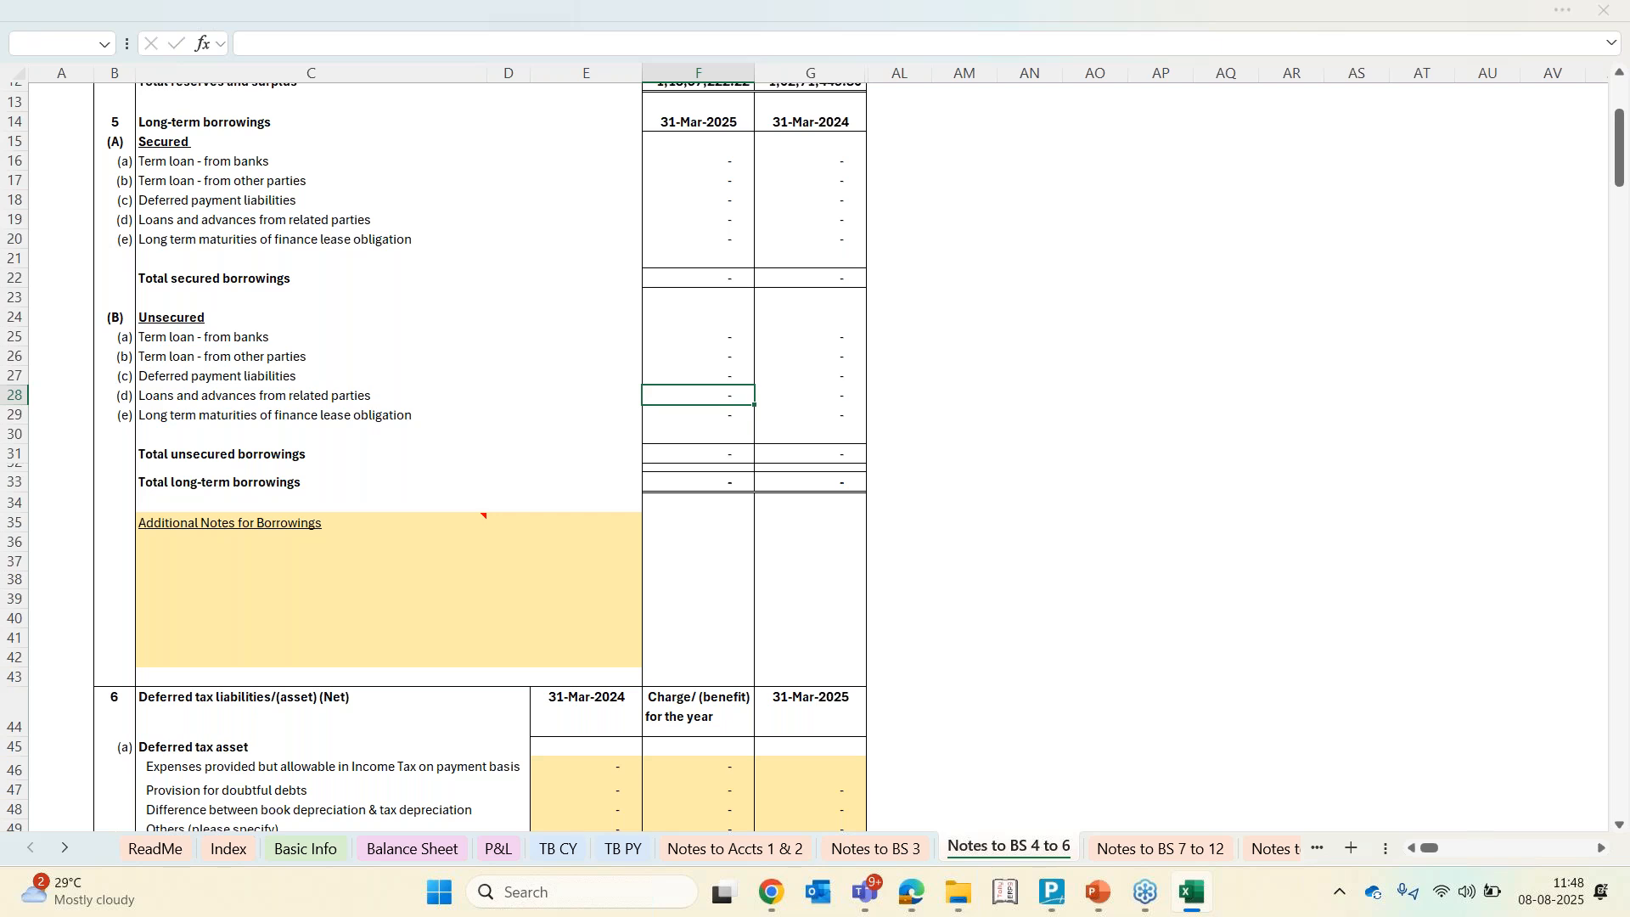
pyautogui.press('Return')
pyautogui.click(237, 579)
pyautogui.click(184, 556)
pyautogui.write('87686')
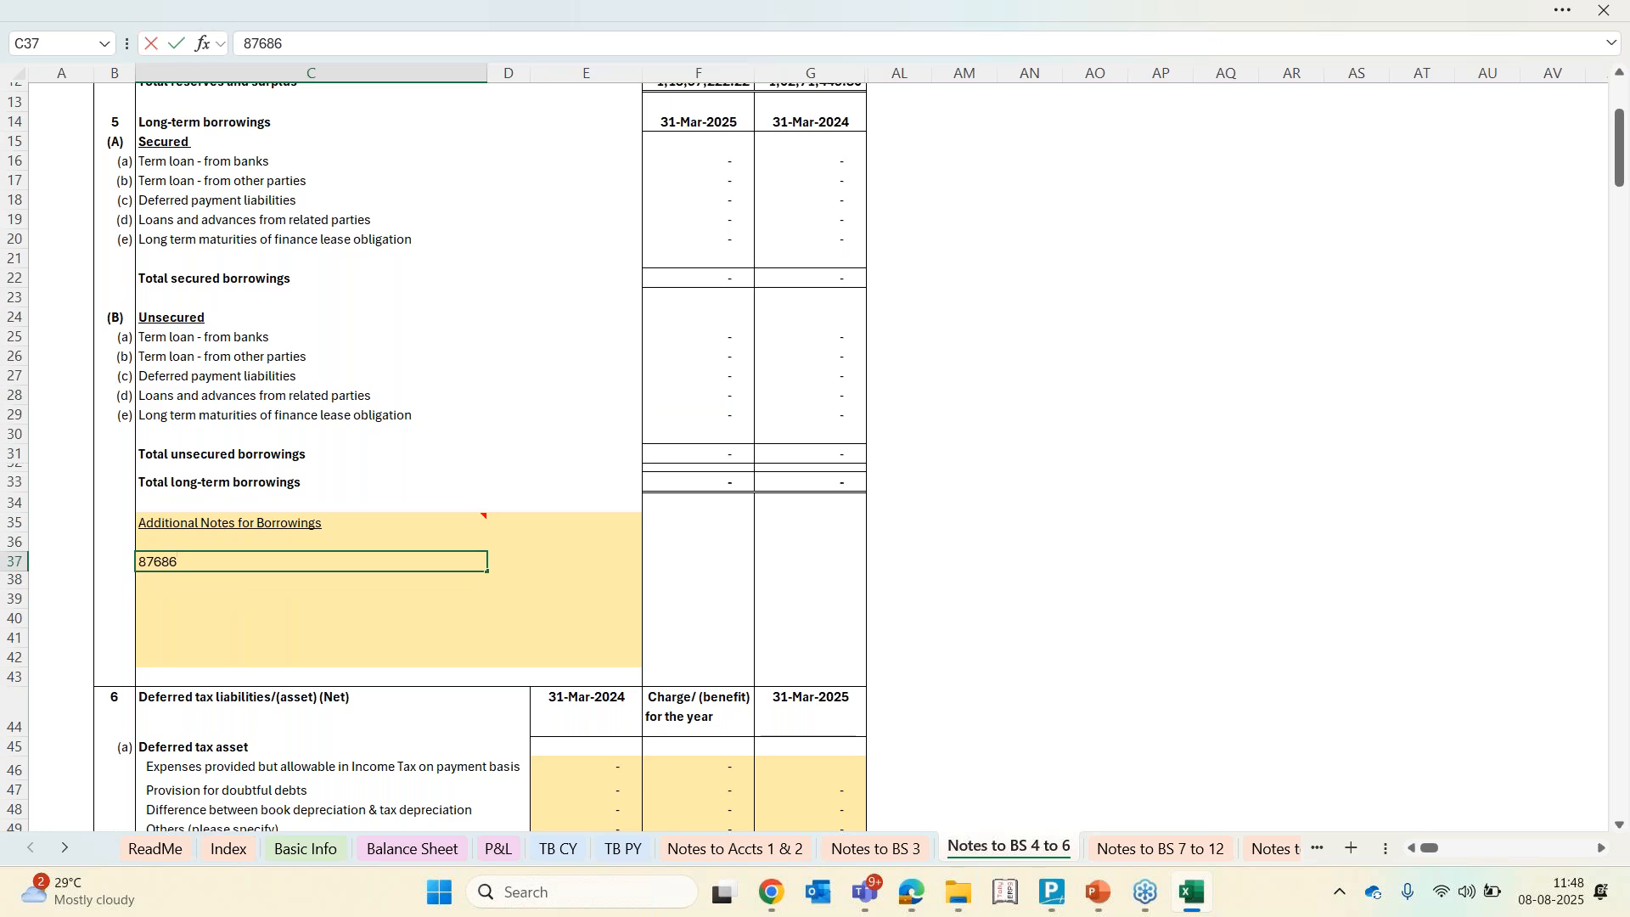
pyautogui.press('Escape')
pyautogui.write('hkjshdasd')
pyautogui.press('Return')
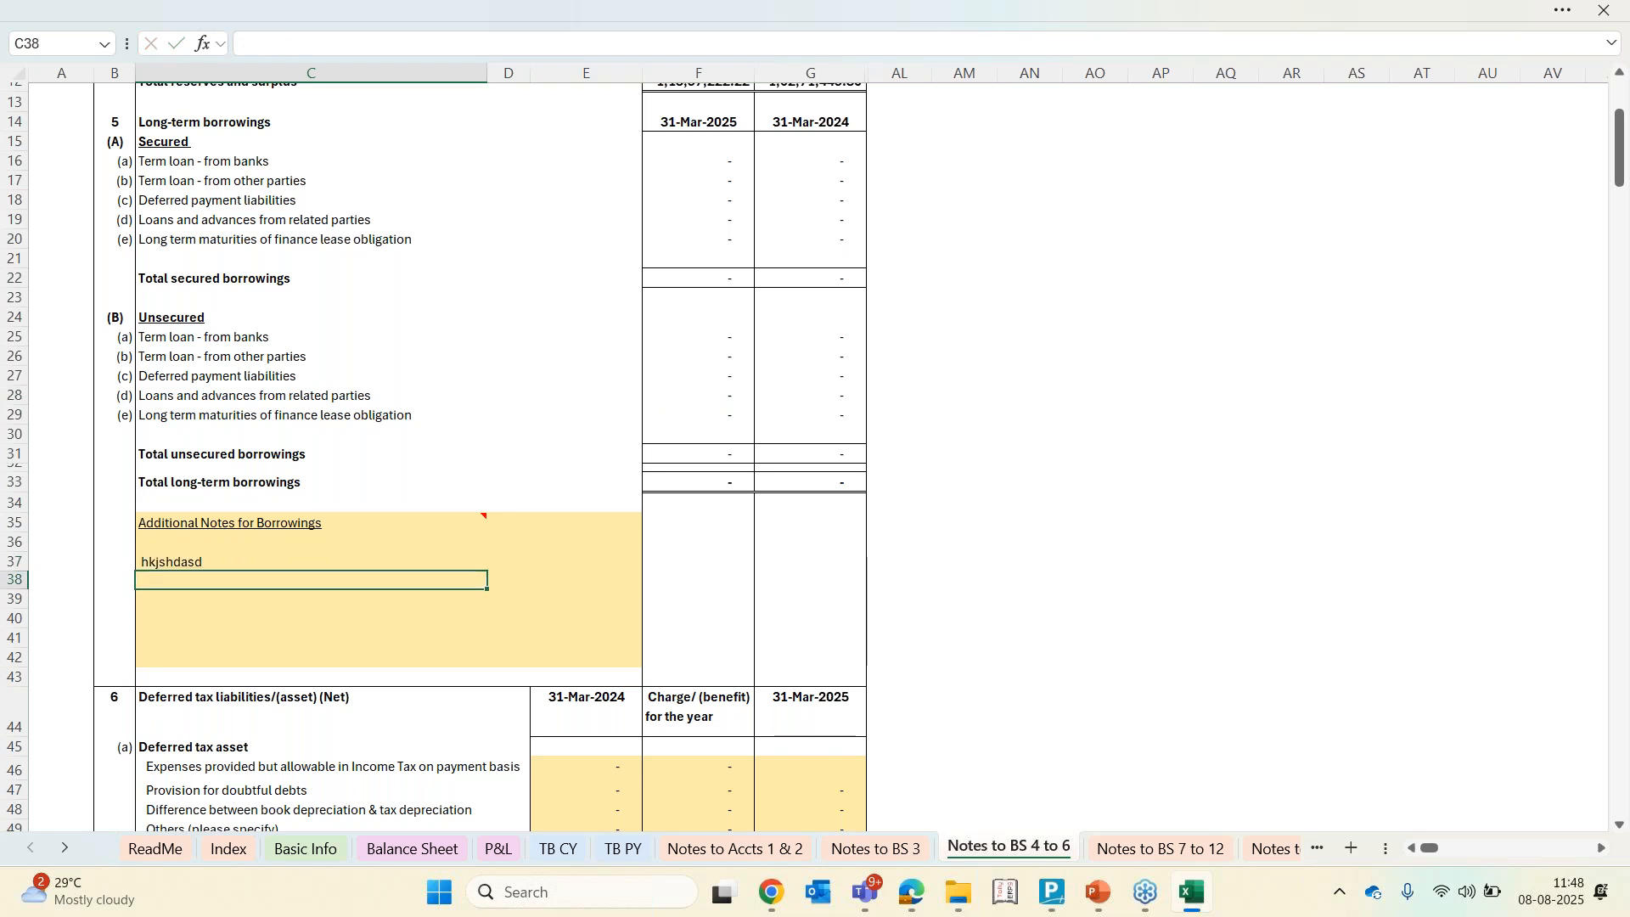
pyautogui.click(422, 566)
pyautogui.press('Delete')
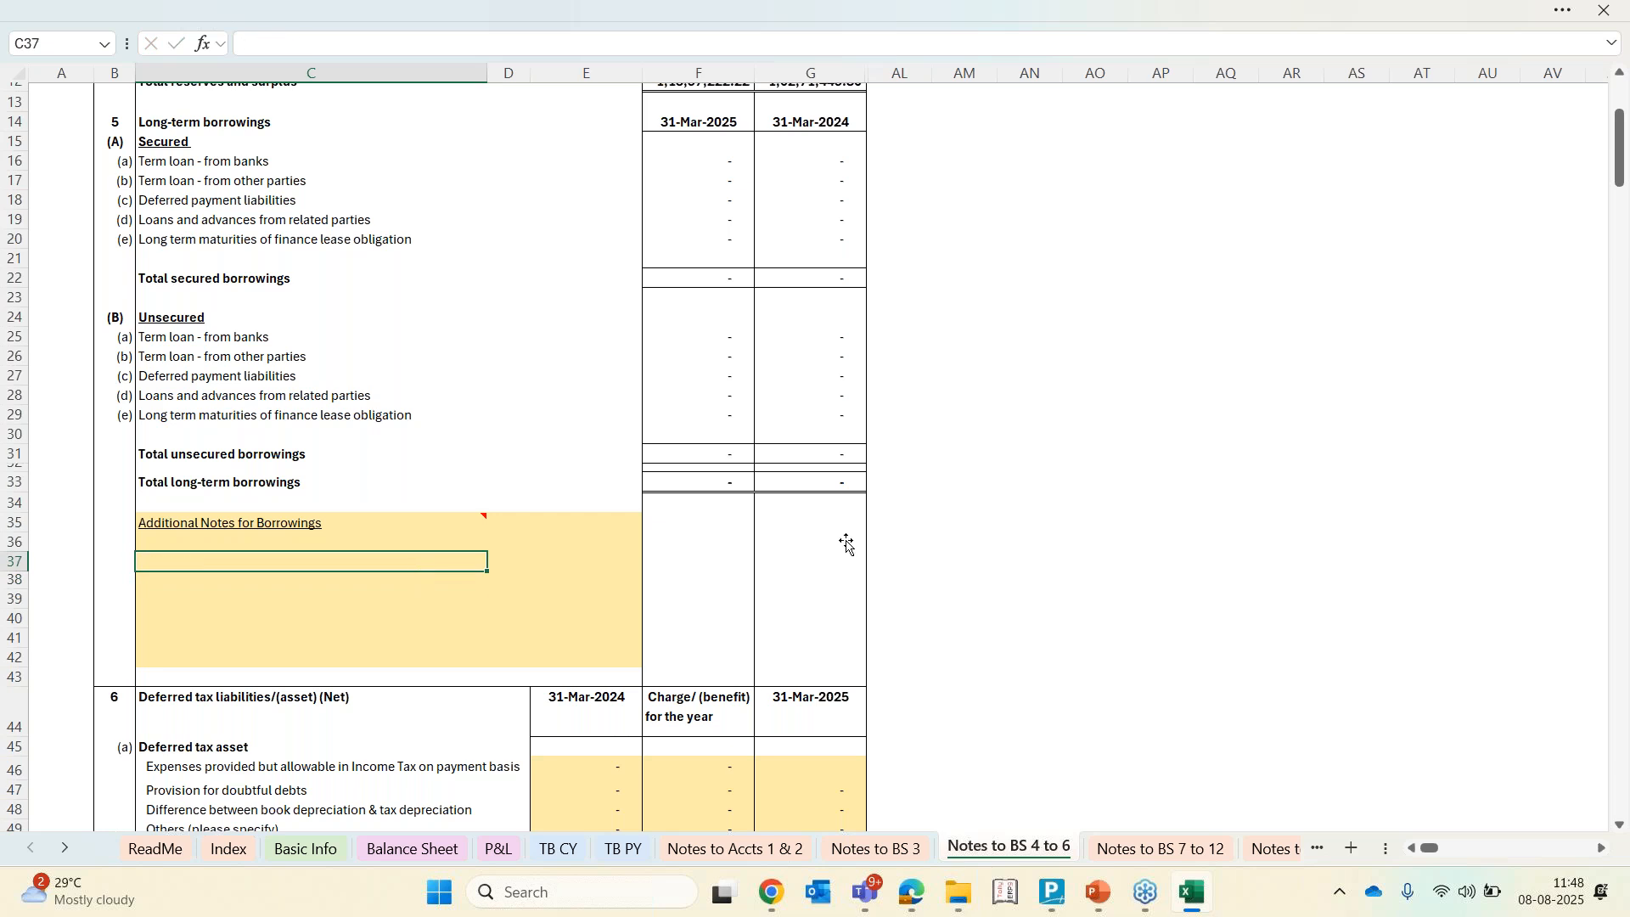
# On the Notes to BS 3 sheet, enter the two partners' names in the Owners' Contribution Account
pyautogui.click(853, 851)
pyautogui.click(204, 358)
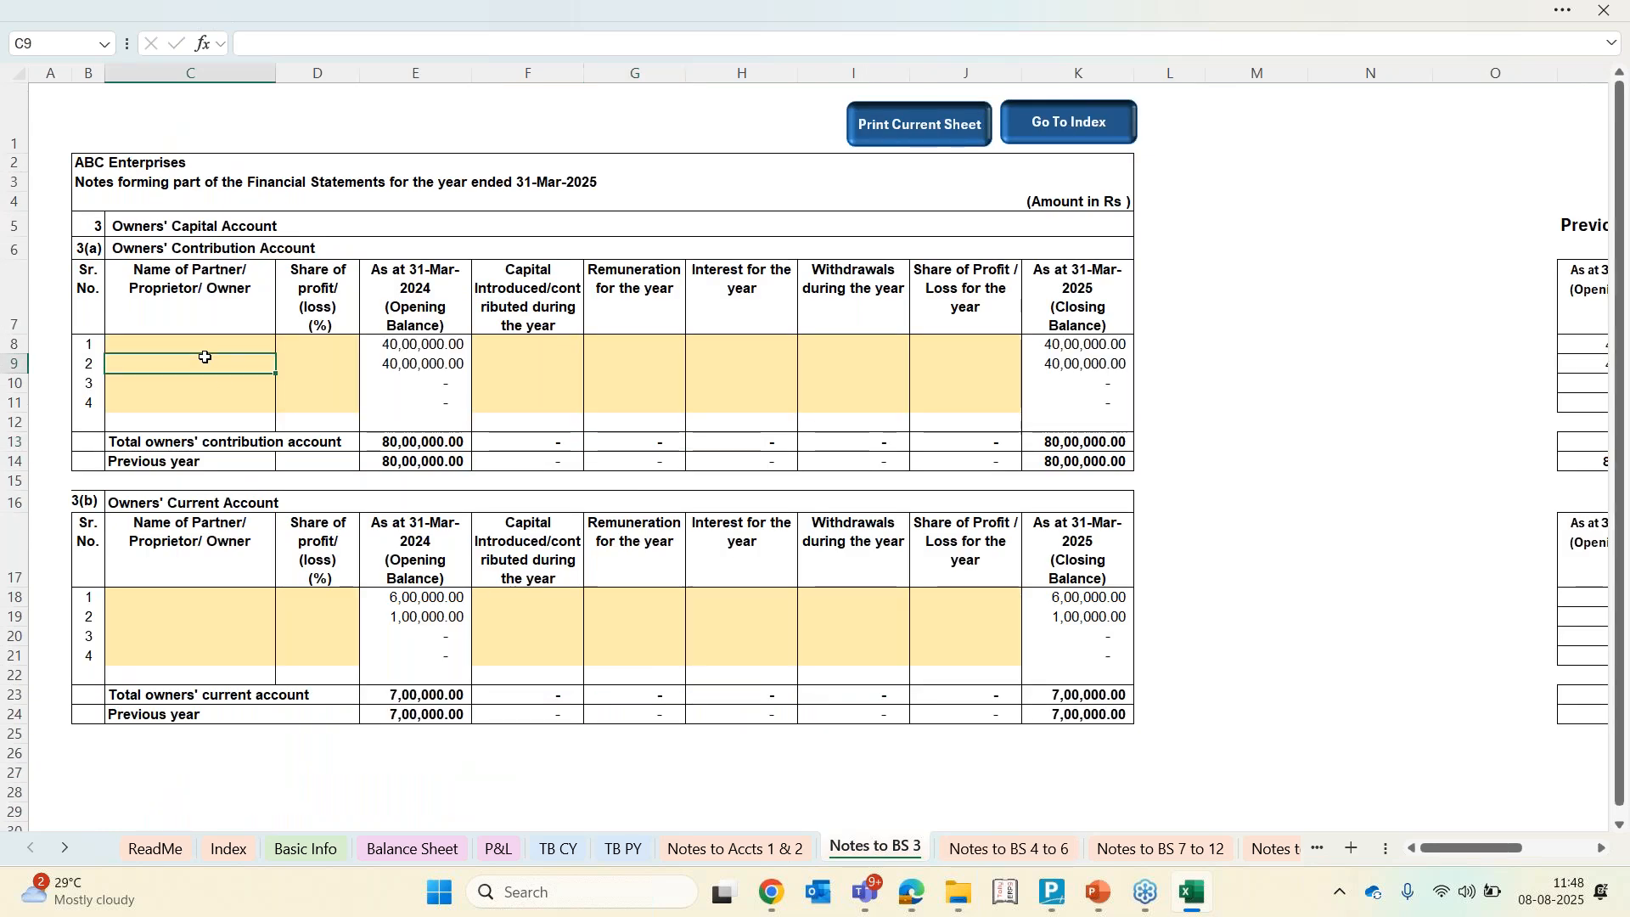
pyautogui.press('Up')
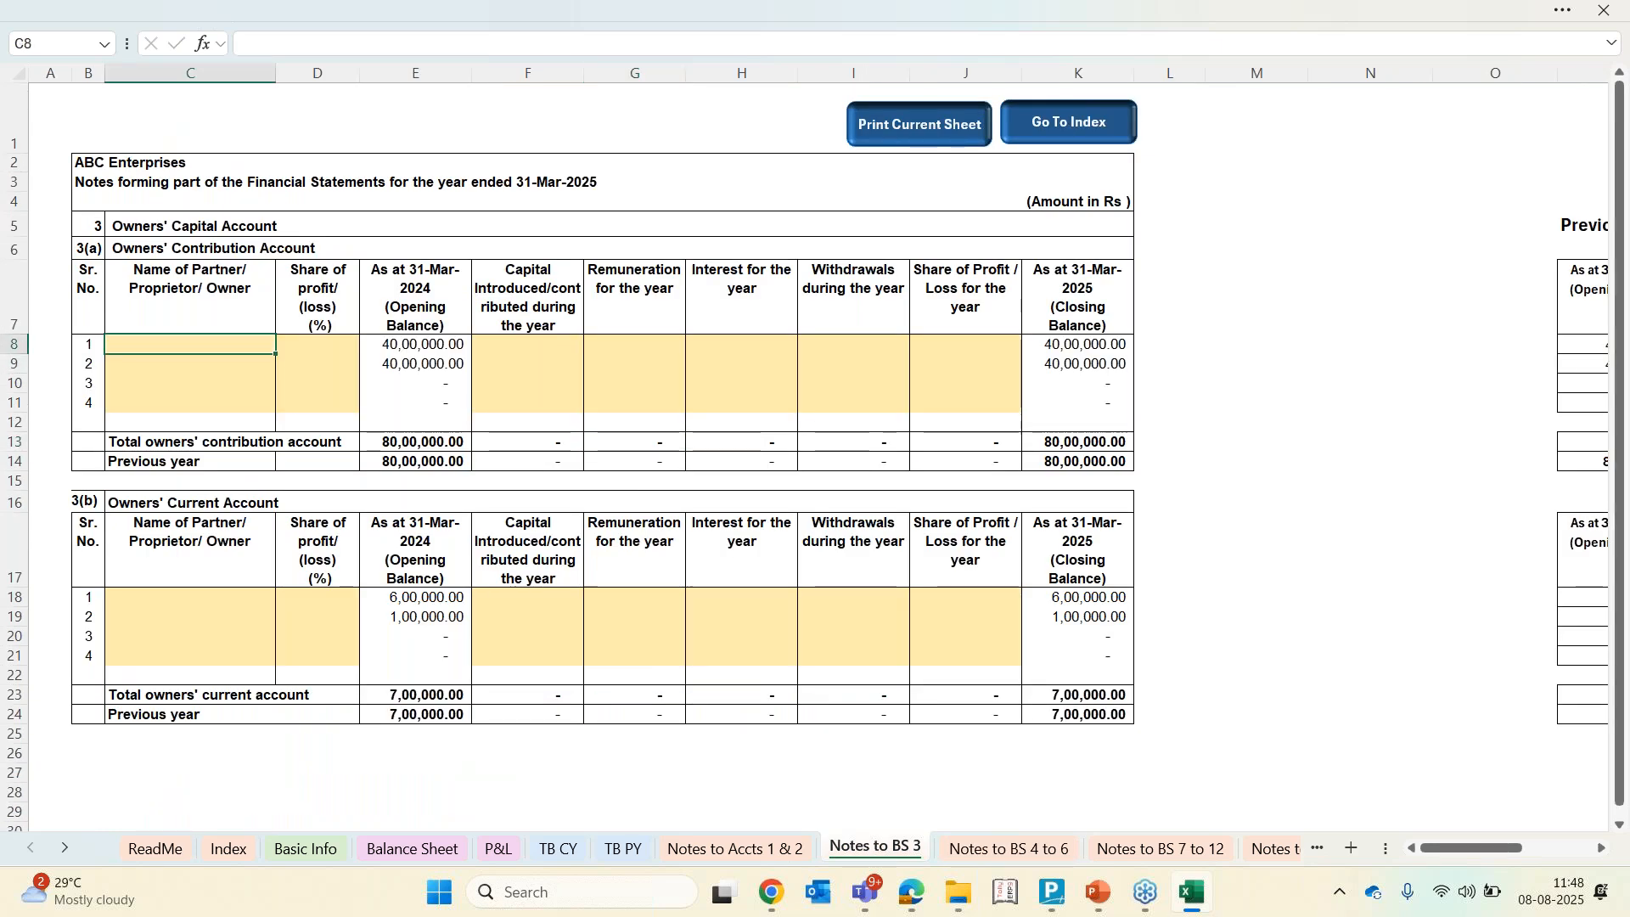
pyautogui.write('Abinash')
pyautogui.press('Return')
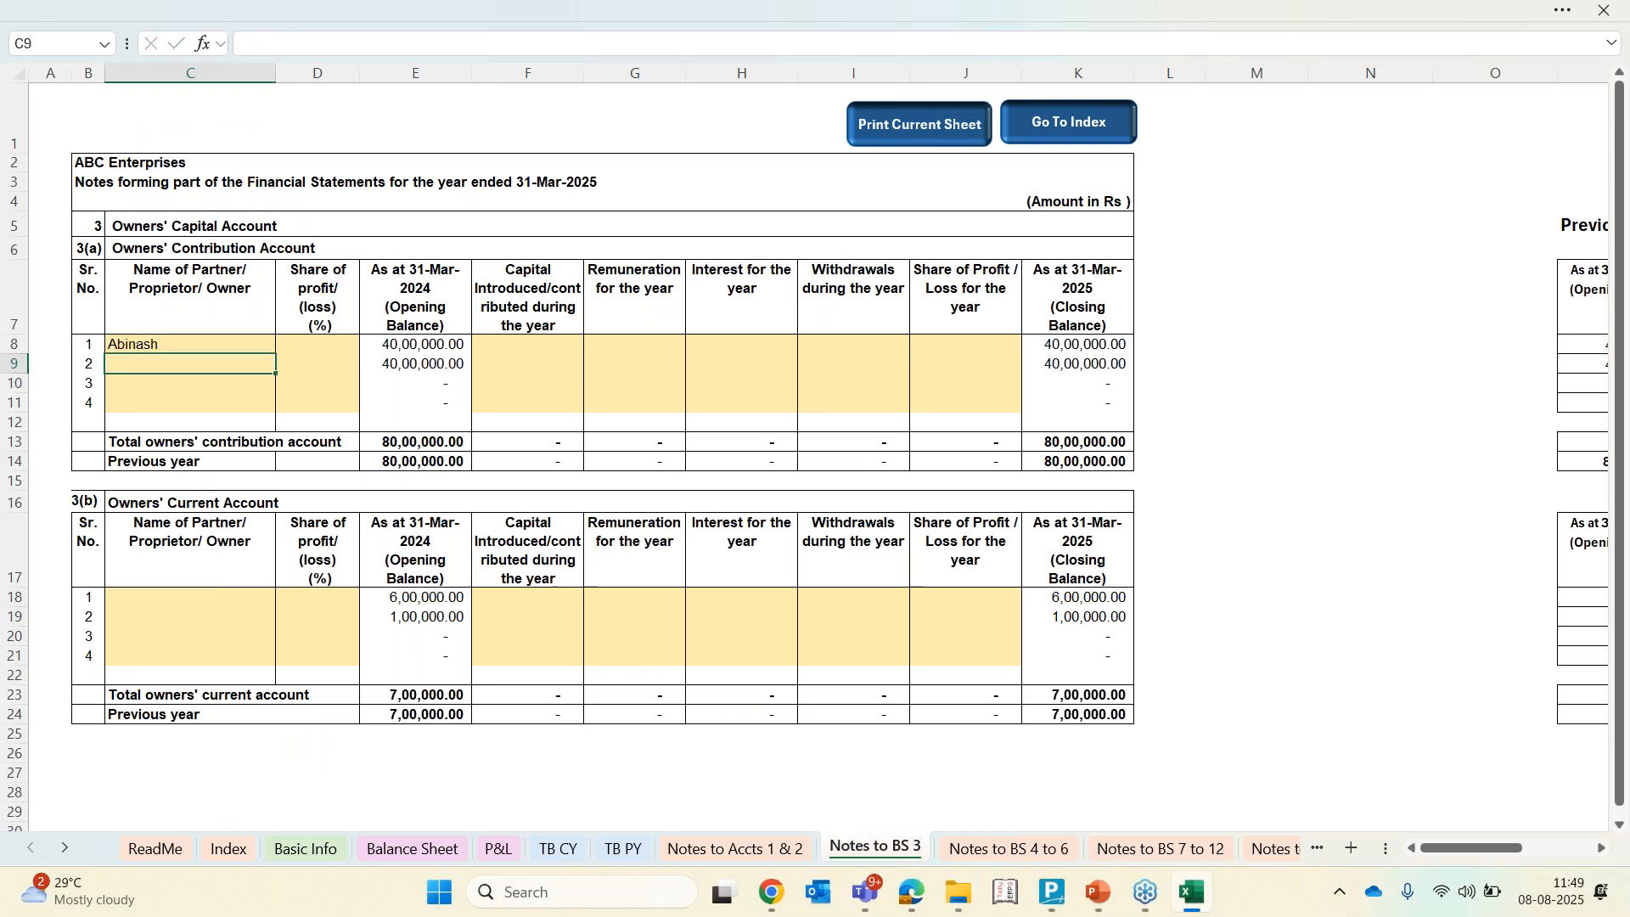
pyautogui.write('Kanishka')
pyautogui.press('Return')
# Try to copy the partners' names from the Owners' Contribution Account into the Owners' Current Account
pyautogui.press('Up')
pyautogui.press('Up')
pyautogui.hotkey('shift', 'Down')
pyautogui.hotkey('ctrl', 'c')
pyautogui.hotkey('ctrl', 'Down')
pyautogui.hotkey('ctrl', 'Down')
pyautogui.press('Down')
pyautogui.press('Down')
pyautogui.press('Down')
pyautogui.press('Down')
pyautogui.press('Down')
pyautogui.press('Down')
pyautogui.press('Down')
pyautogui.press('Up')
pyautogui.press('Up')
pyautogui.write('v')
pyautogui.press('Escape')
pyautogui.press('Up')
pyautogui.press('Up')
pyautogui.press('Up')
pyautogui.press('Up')
pyautogui.press('Up')
pyautogui.press('Up')
pyautogui.press('Up')
pyautogui.press('Up')
pyautogui.press('Up')
pyautogui.press('Up')
pyautogui.press('Up')
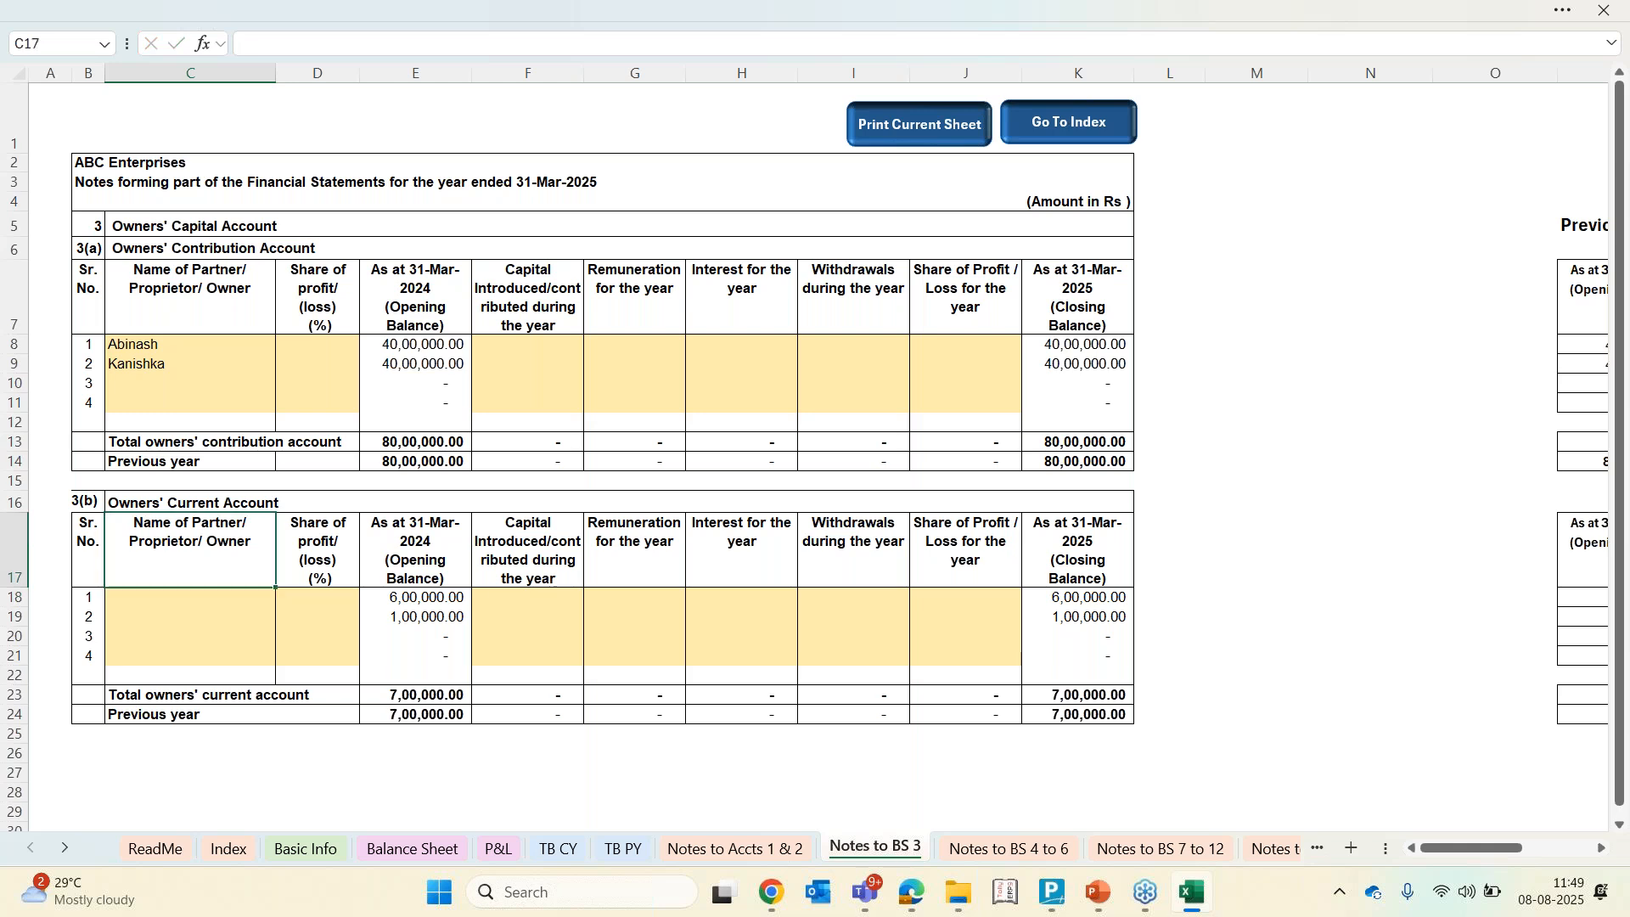
pyautogui.press('Down')
pyautogui.hotkey('shift', 'Down')
pyautogui.hotkey('ctrl', 'c')
pyautogui.press('Down')
pyautogui.press('Down')
pyautogui.press('Down')
pyautogui.press('Down')
pyautogui.press('Down')
pyautogui.press('Down')
pyautogui.press('Down')
pyautogui.press('Down')
pyautogui.press('Down')
pyautogui.press('Down')
pyautogui.press('Down')
pyautogui.press('Down')
pyautogui.press('Up')
pyautogui.press('Up')
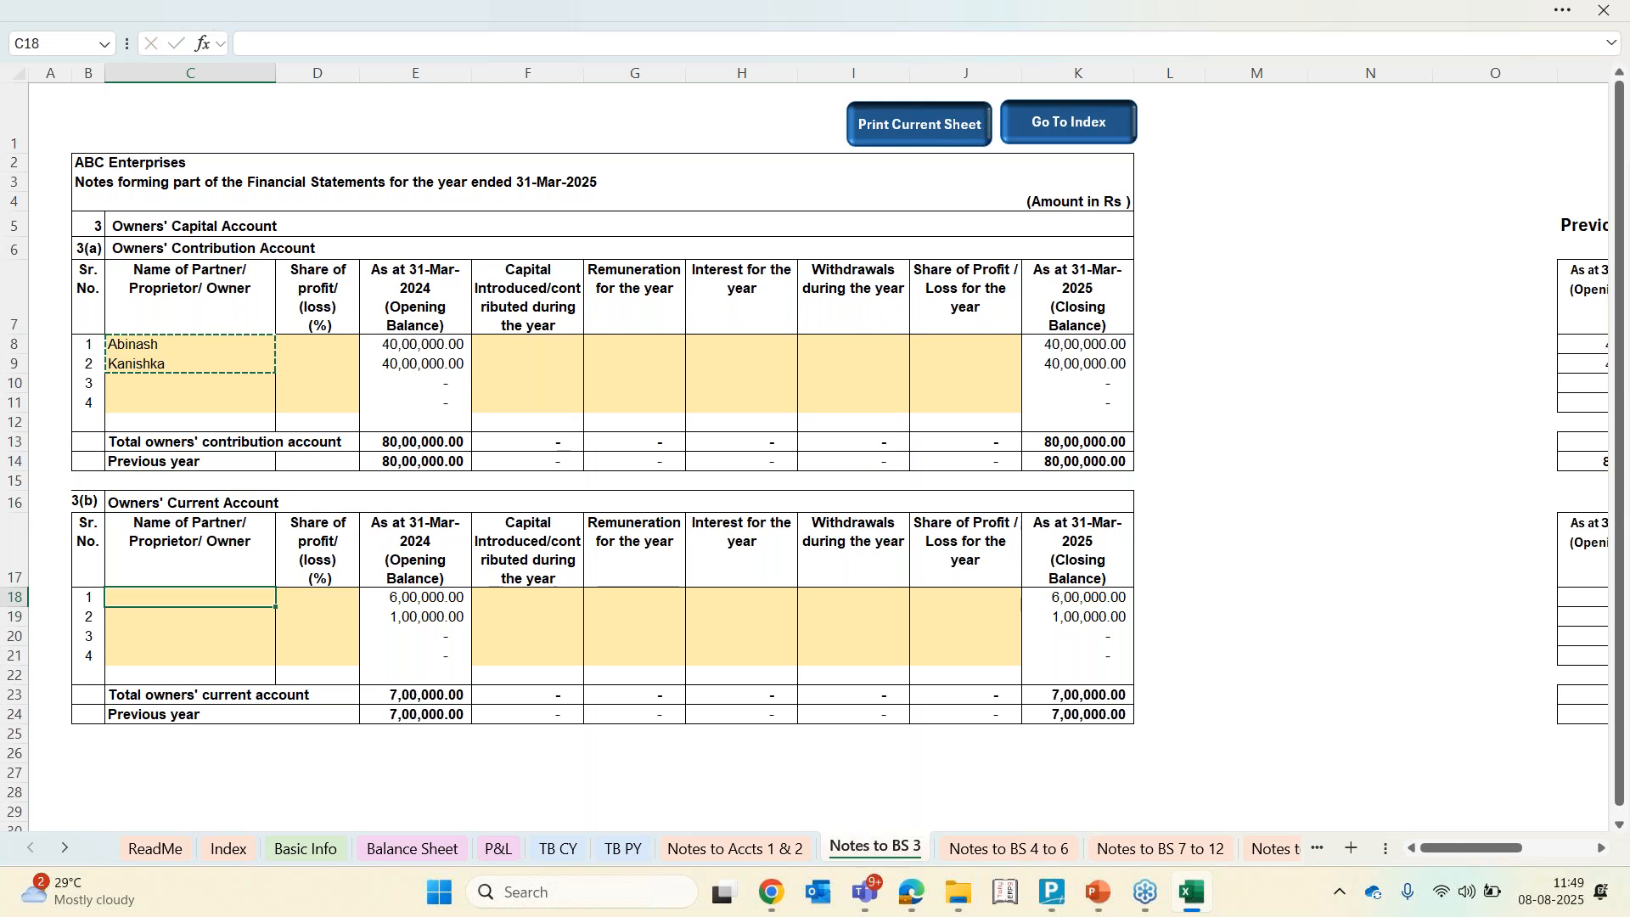
pyautogui.write('v')
pyautogui.press('Up')
pyautogui.press('Up')
pyautogui.press('Up')
pyautogui.press('Up')
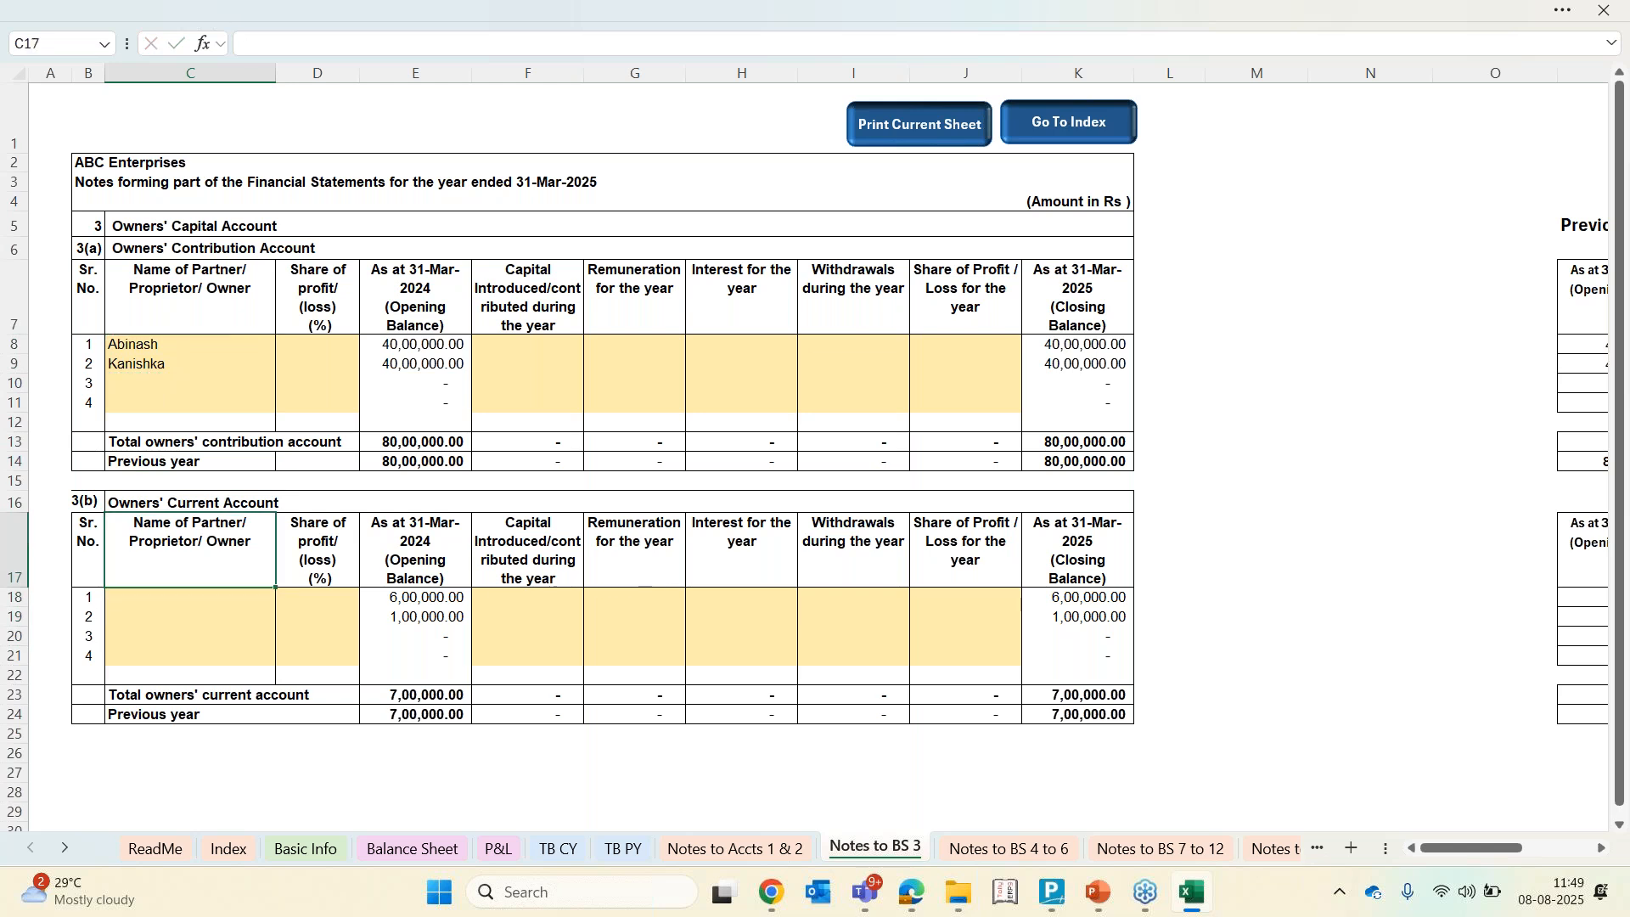
pyautogui.press('Down')
pyautogui.press('Down')
pyautogui.press('Down')
pyautogui.press('Down')
pyautogui.press('Down')
pyautogui.press('Up')
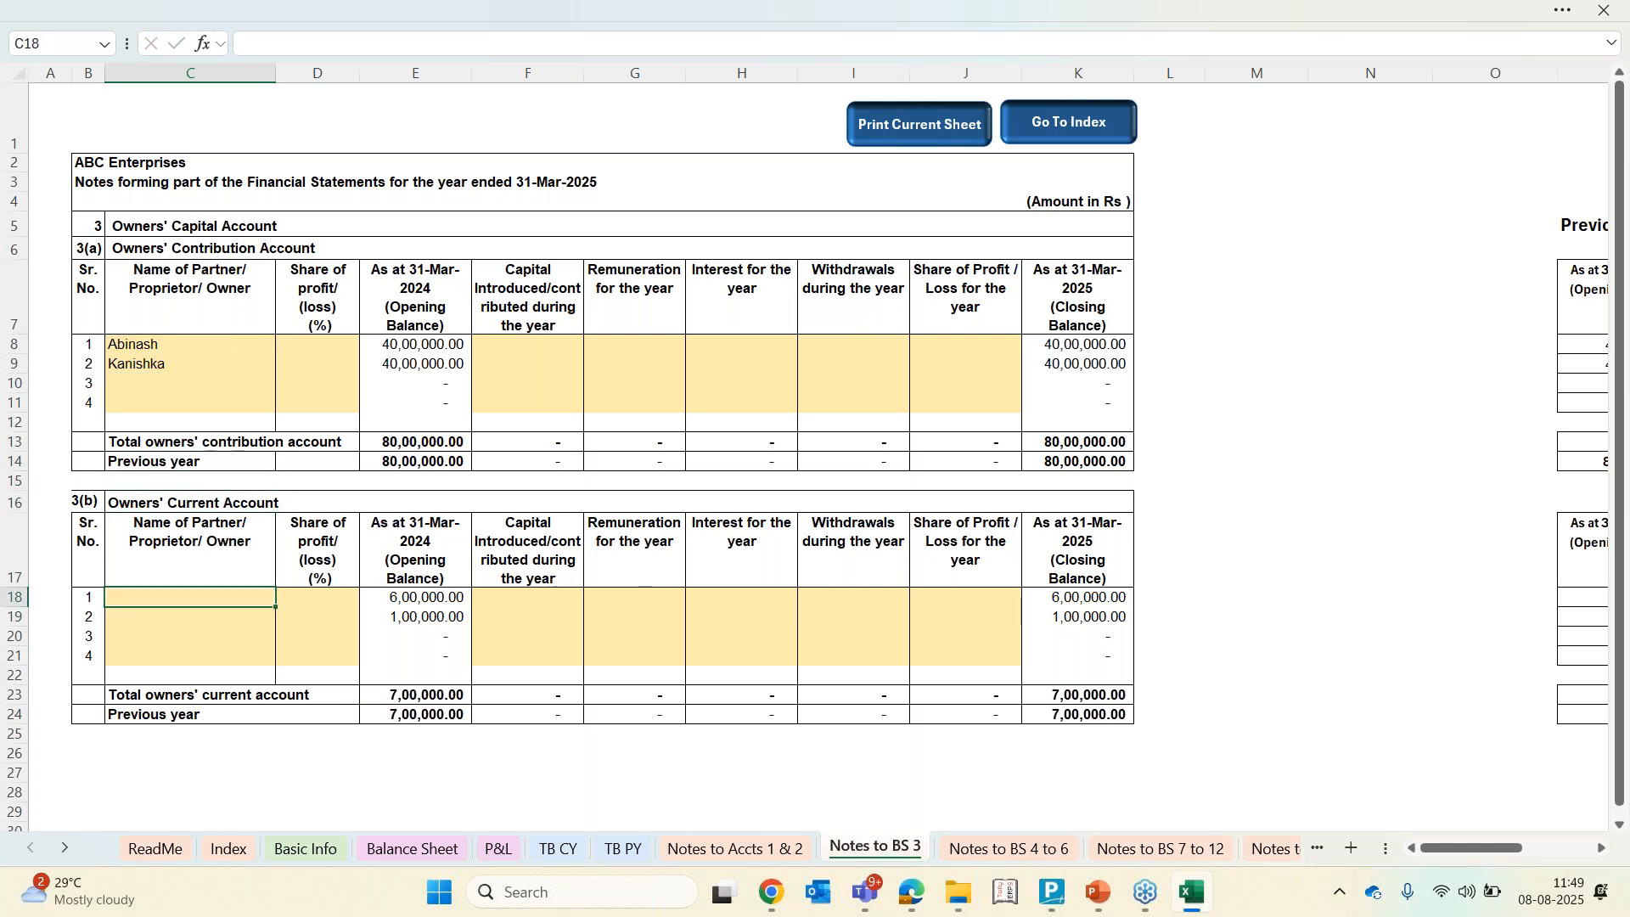
# Enter the two partners' names in the Owners' Current Account
pyautogui.write('Abin')
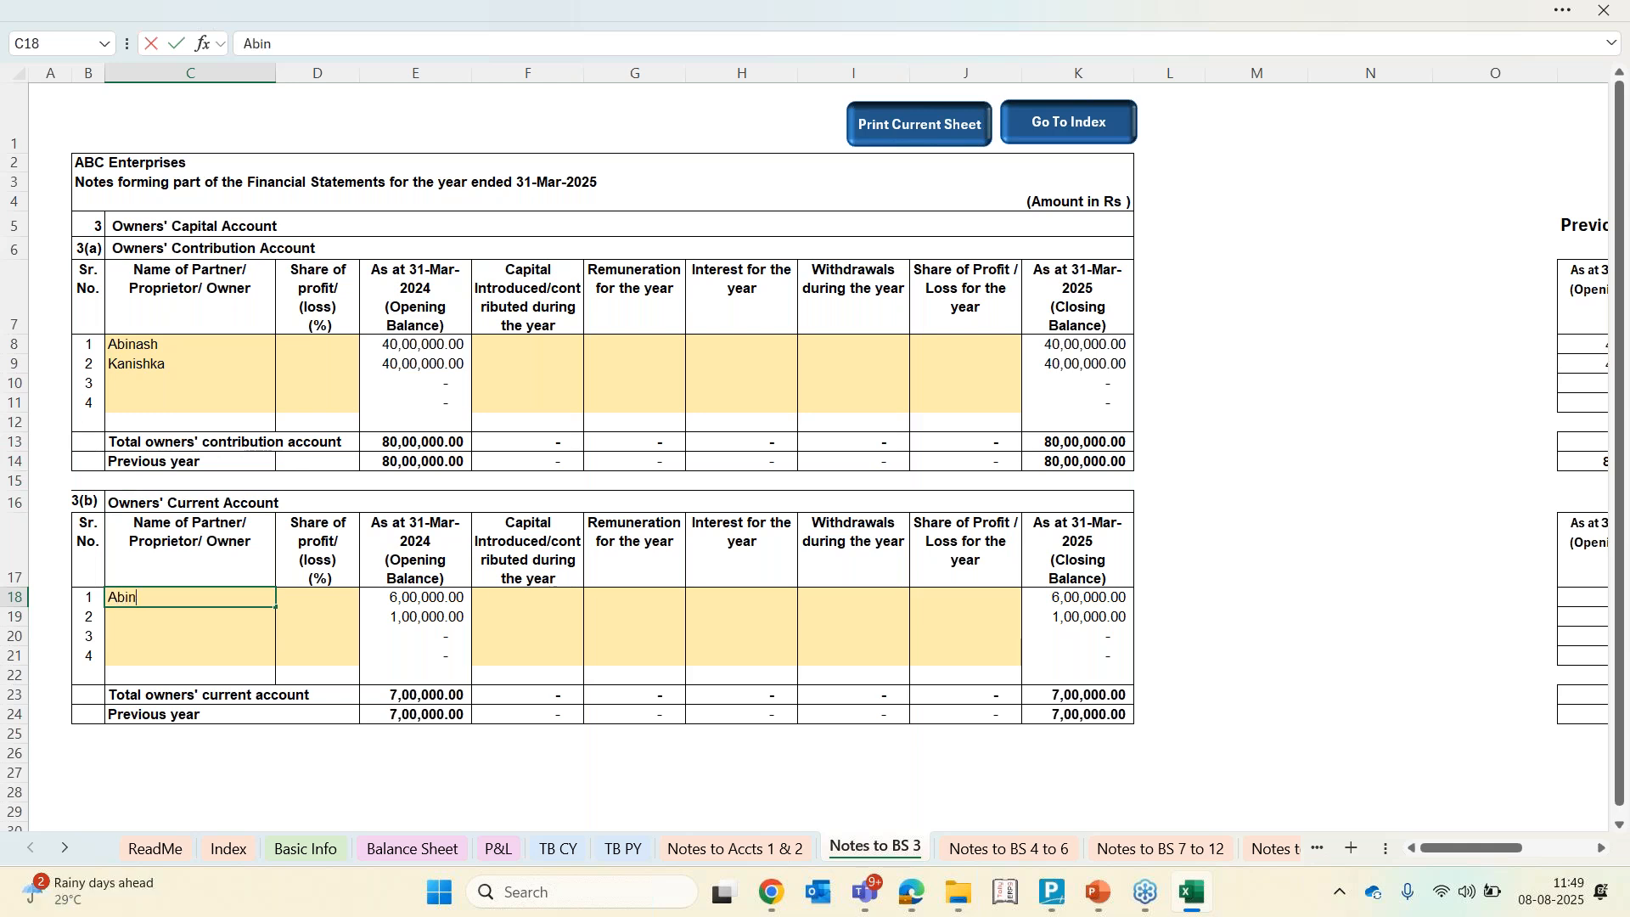
pyautogui.write('ash')
pyautogui.press('Return')
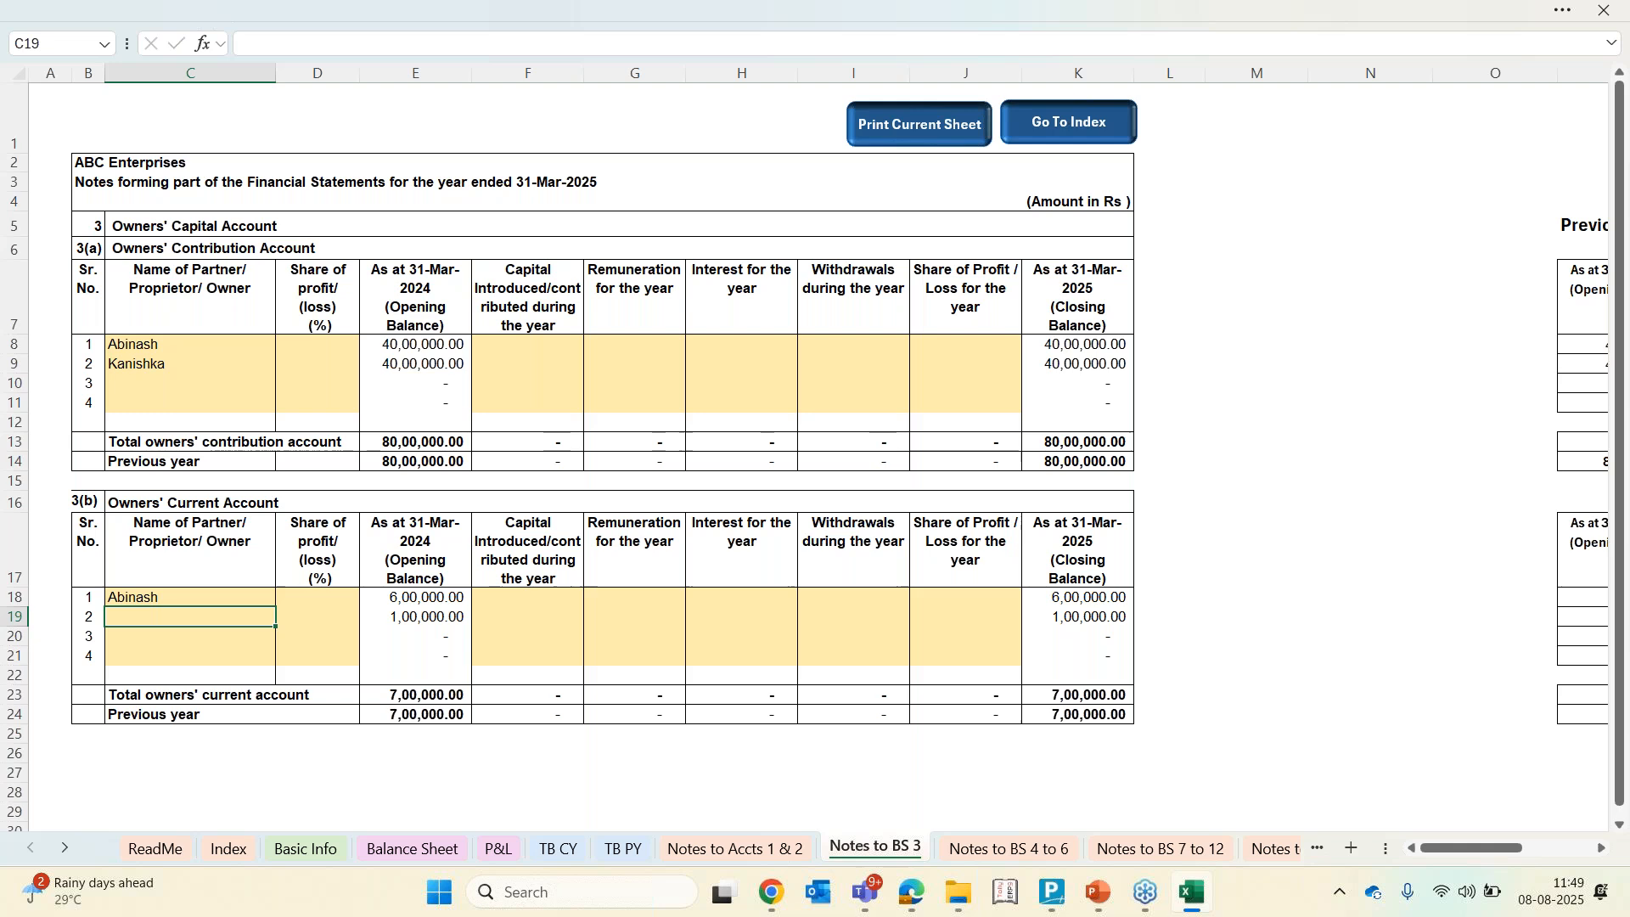
pyautogui.write('Kan')
pyautogui.press('Tab')
pyautogui.press('Tab')
pyautogui.press('Tab')
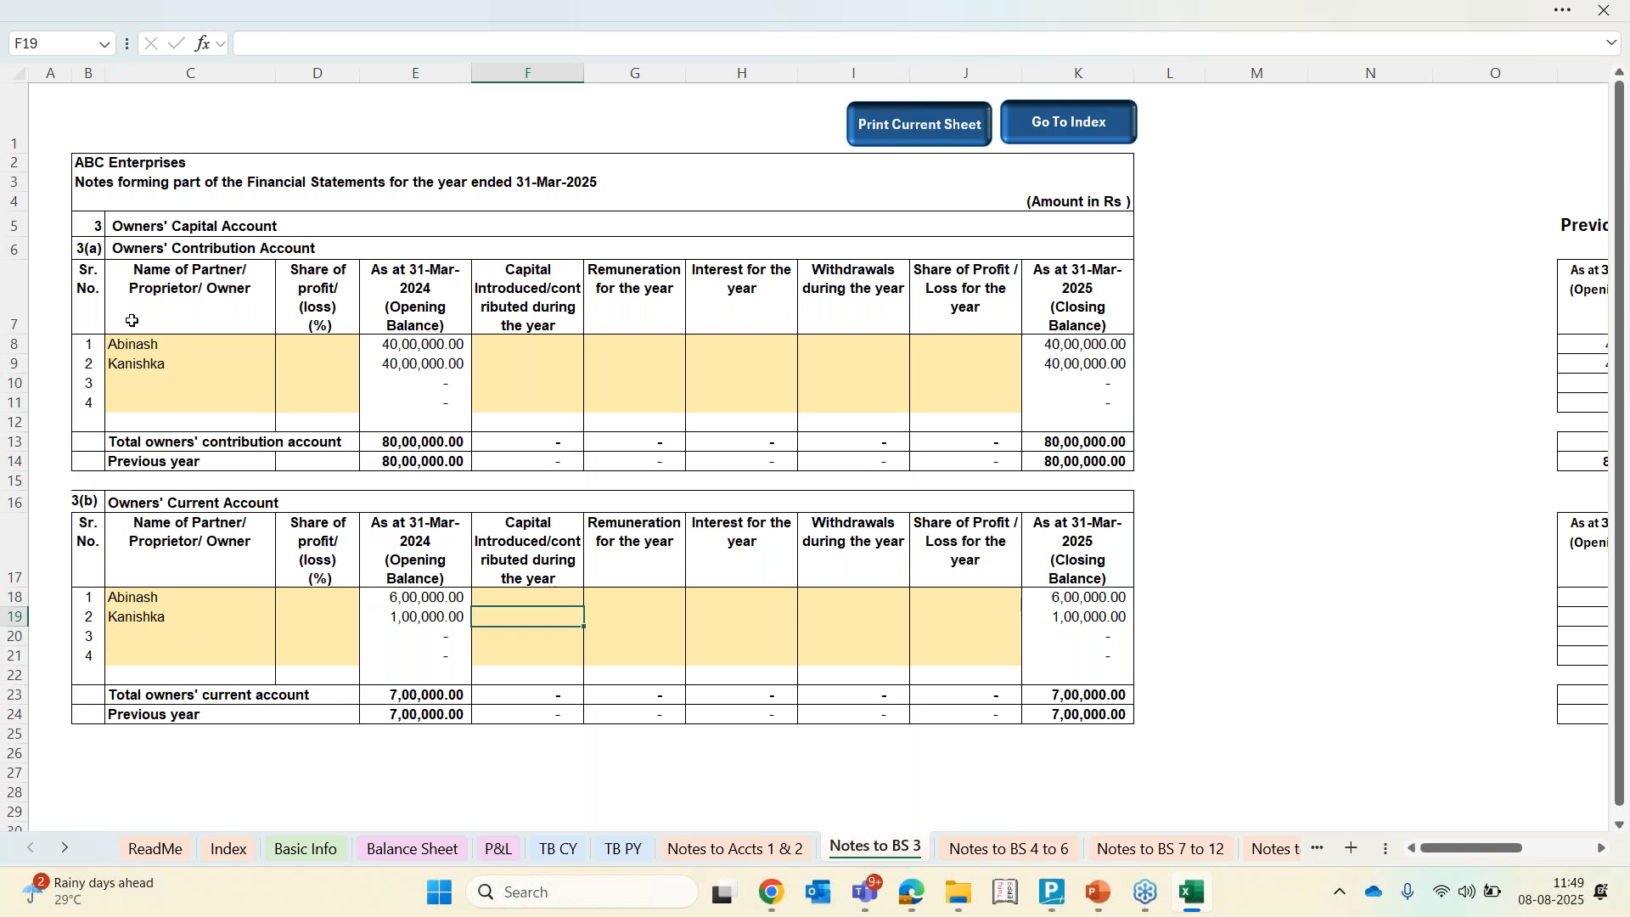
# Review the opening balance and movement columns of the owners' accounts
pyautogui.click(434, 349)
pyautogui.press('Down')
pyautogui.press('Down')
pyautogui.press('Down')
pyautogui.press('Down')
pyautogui.press('Down')
pyautogui.press('Down')
pyautogui.press('Down')
pyautogui.press('Down')
pyautogui.press('Down')
pyautogui.press('Down')
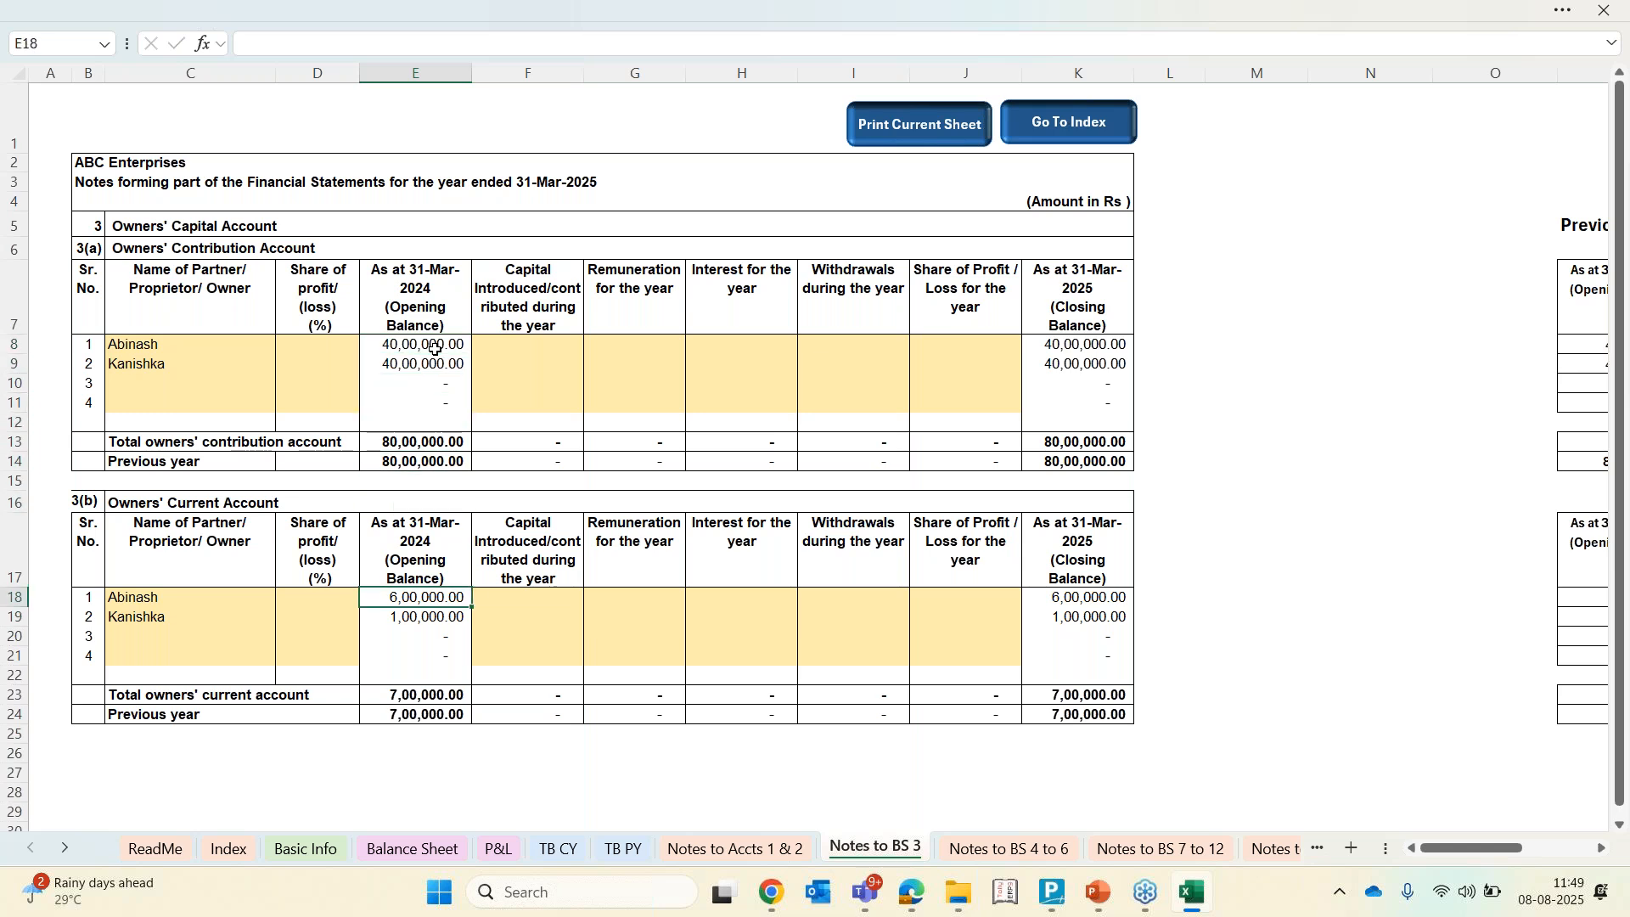
pyautogui.press('Right')
pyautogui.press('Right')
pyautogui.press('Right')
pyautogui.press('Left')
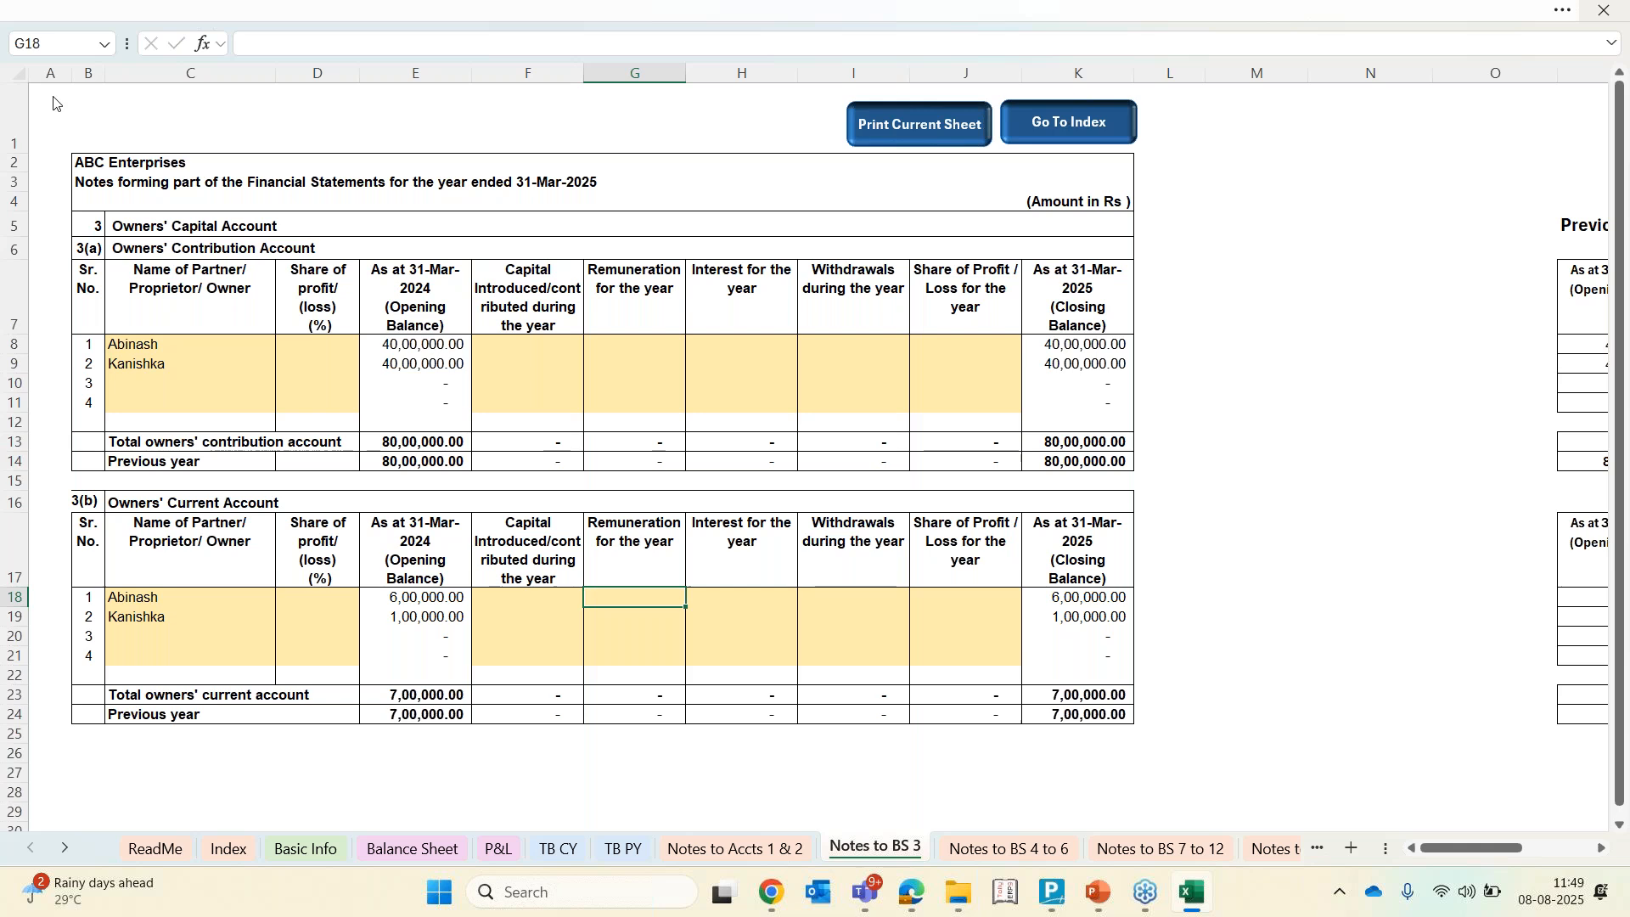
pyautogui.click(1620, 98)
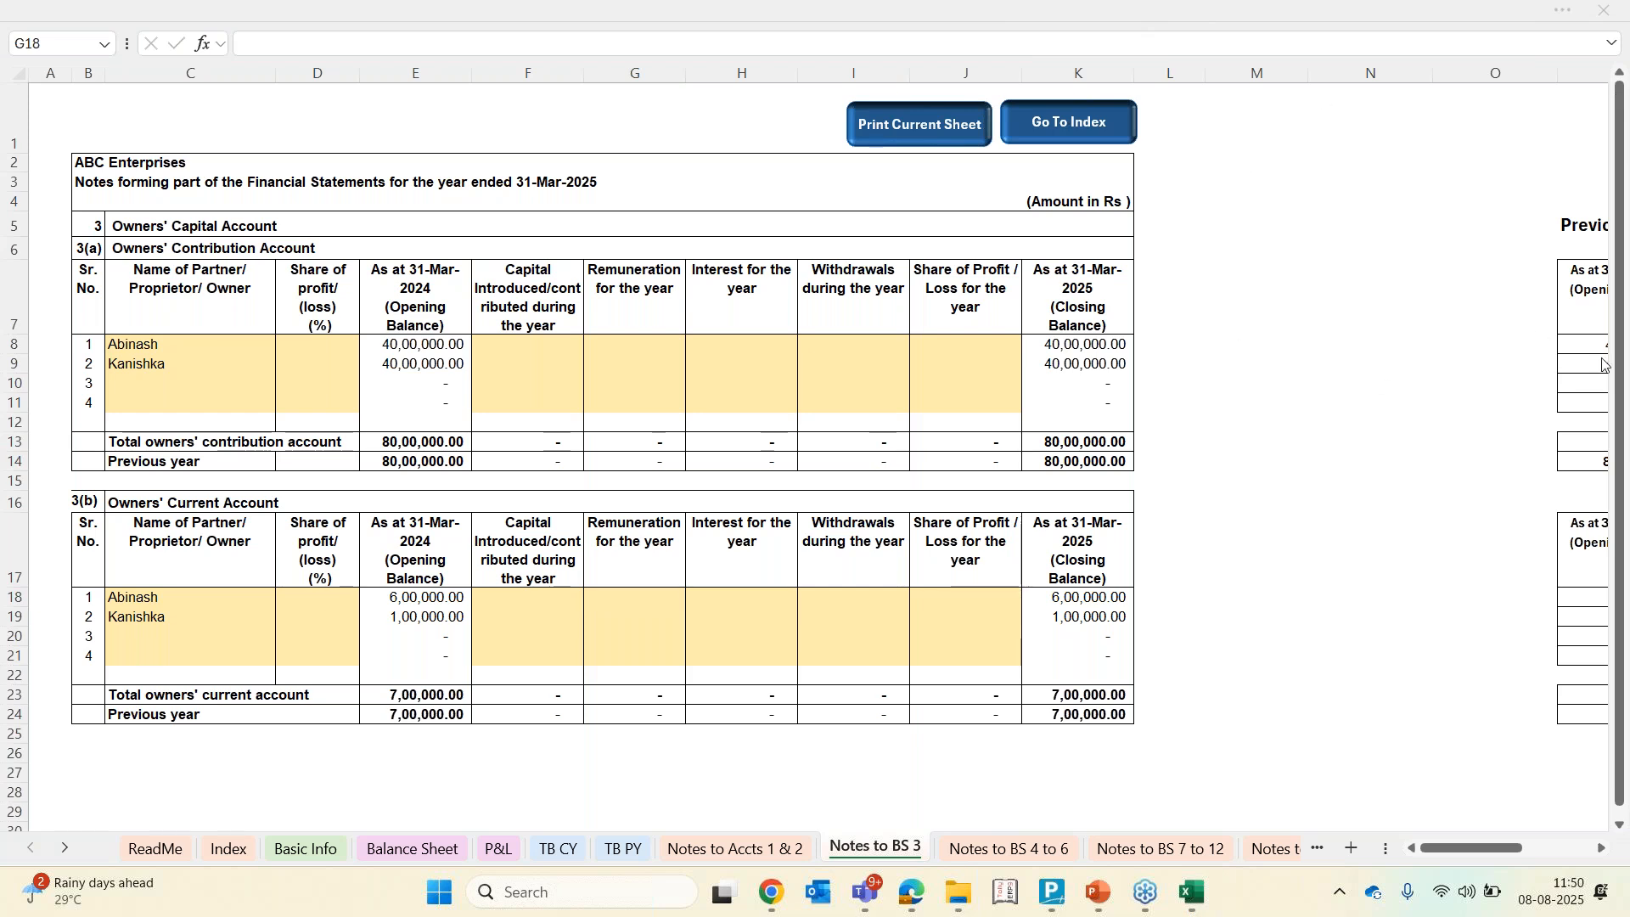
# Open the Property, Plant and Equipment note and examine its particulars and movement columns
pyautogui.click(1060, 856)
pyautogui.click(1060, 856)
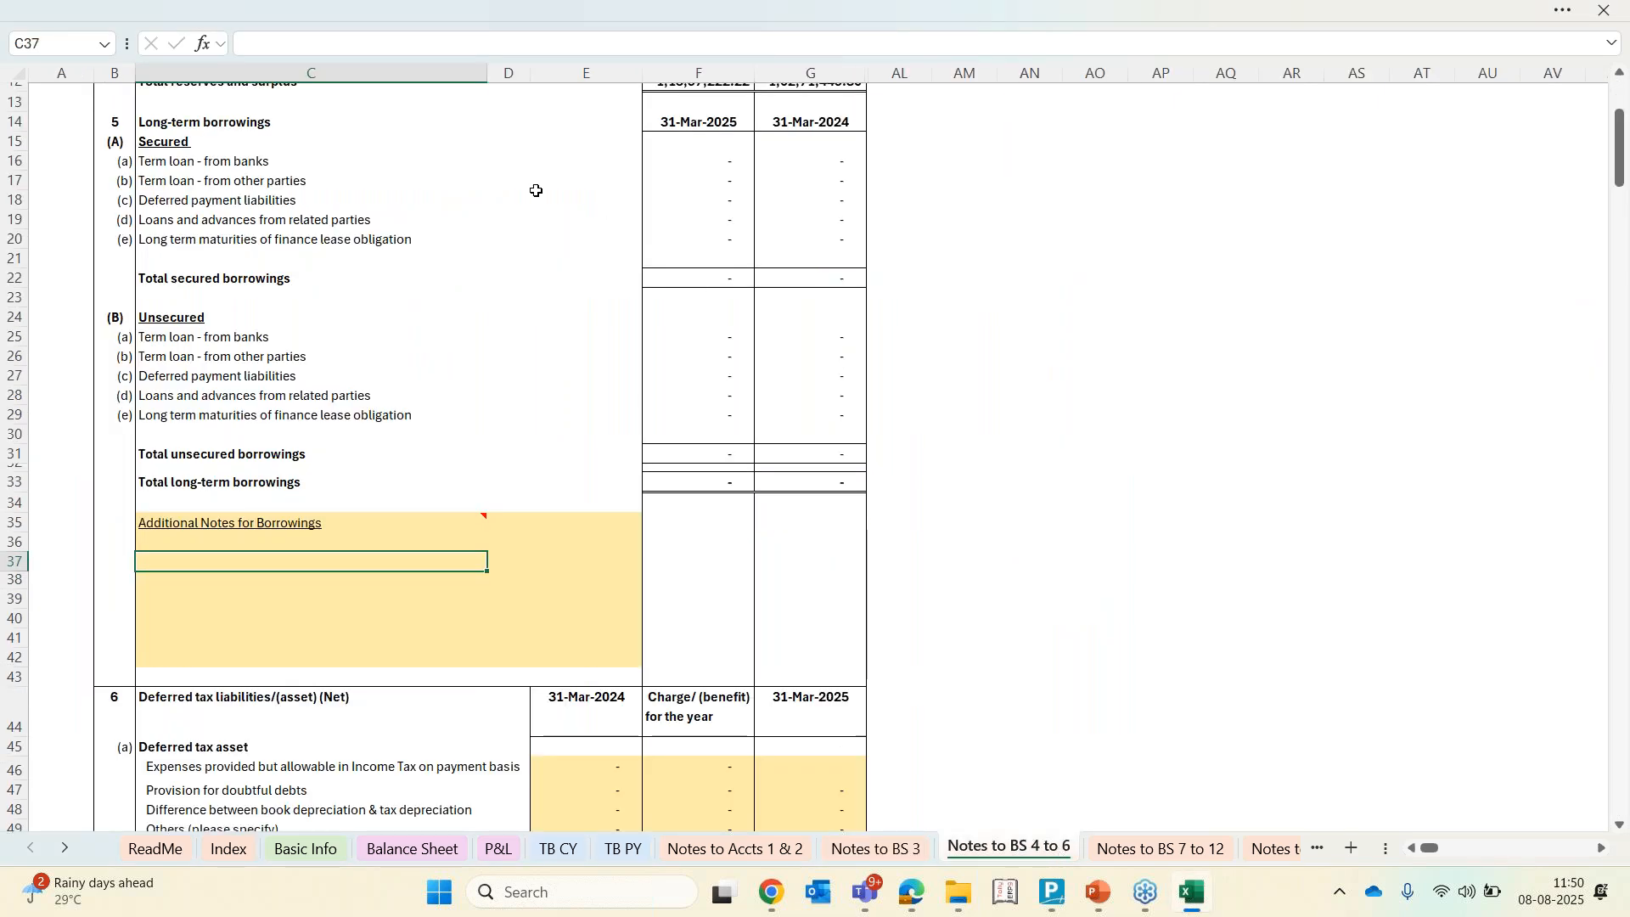
pyautogui.scroll(5, 535, 191)
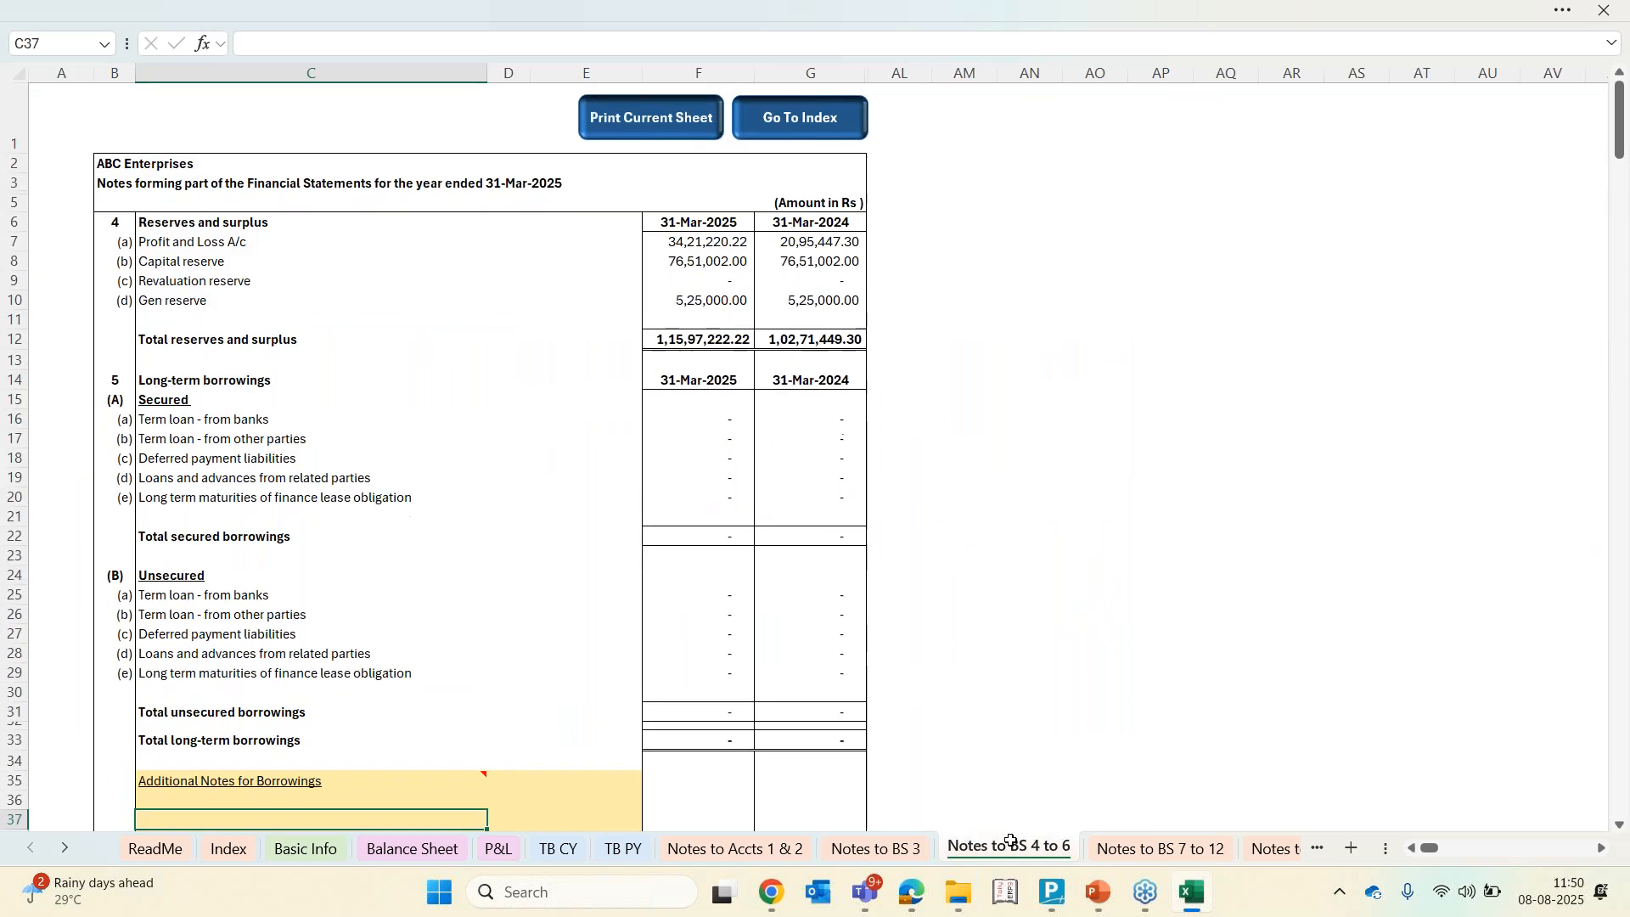
pyautogui.click(1269, 853)
pyautogui.click(523, 567)
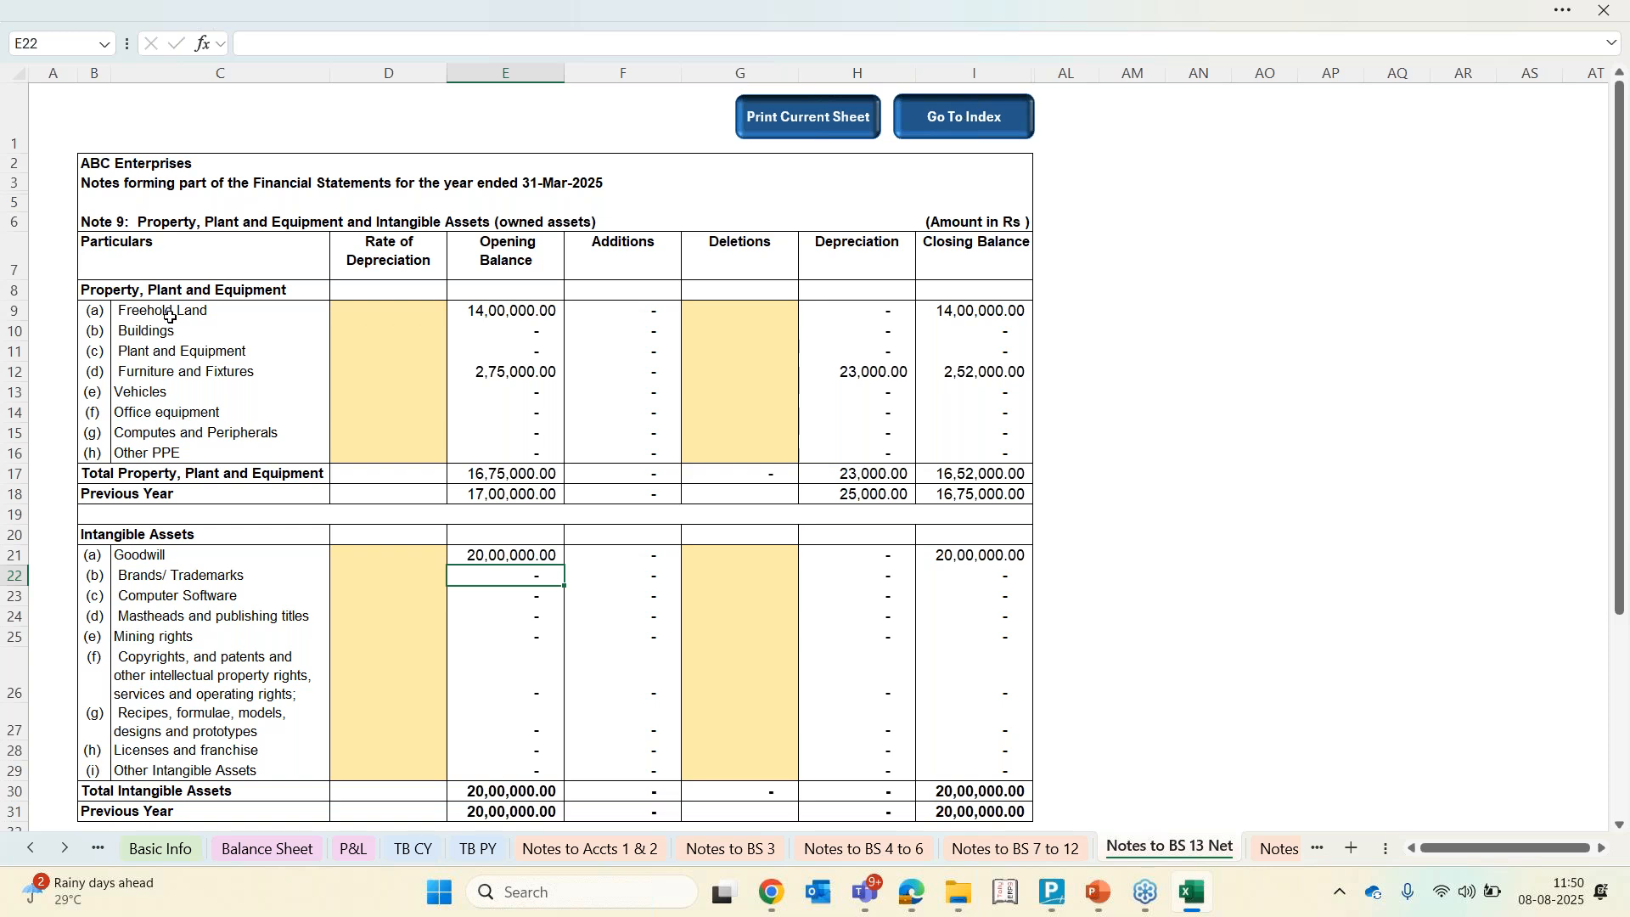
pyautogui.moveTo(170, 316); pyautogui.dragTo(170, 433)
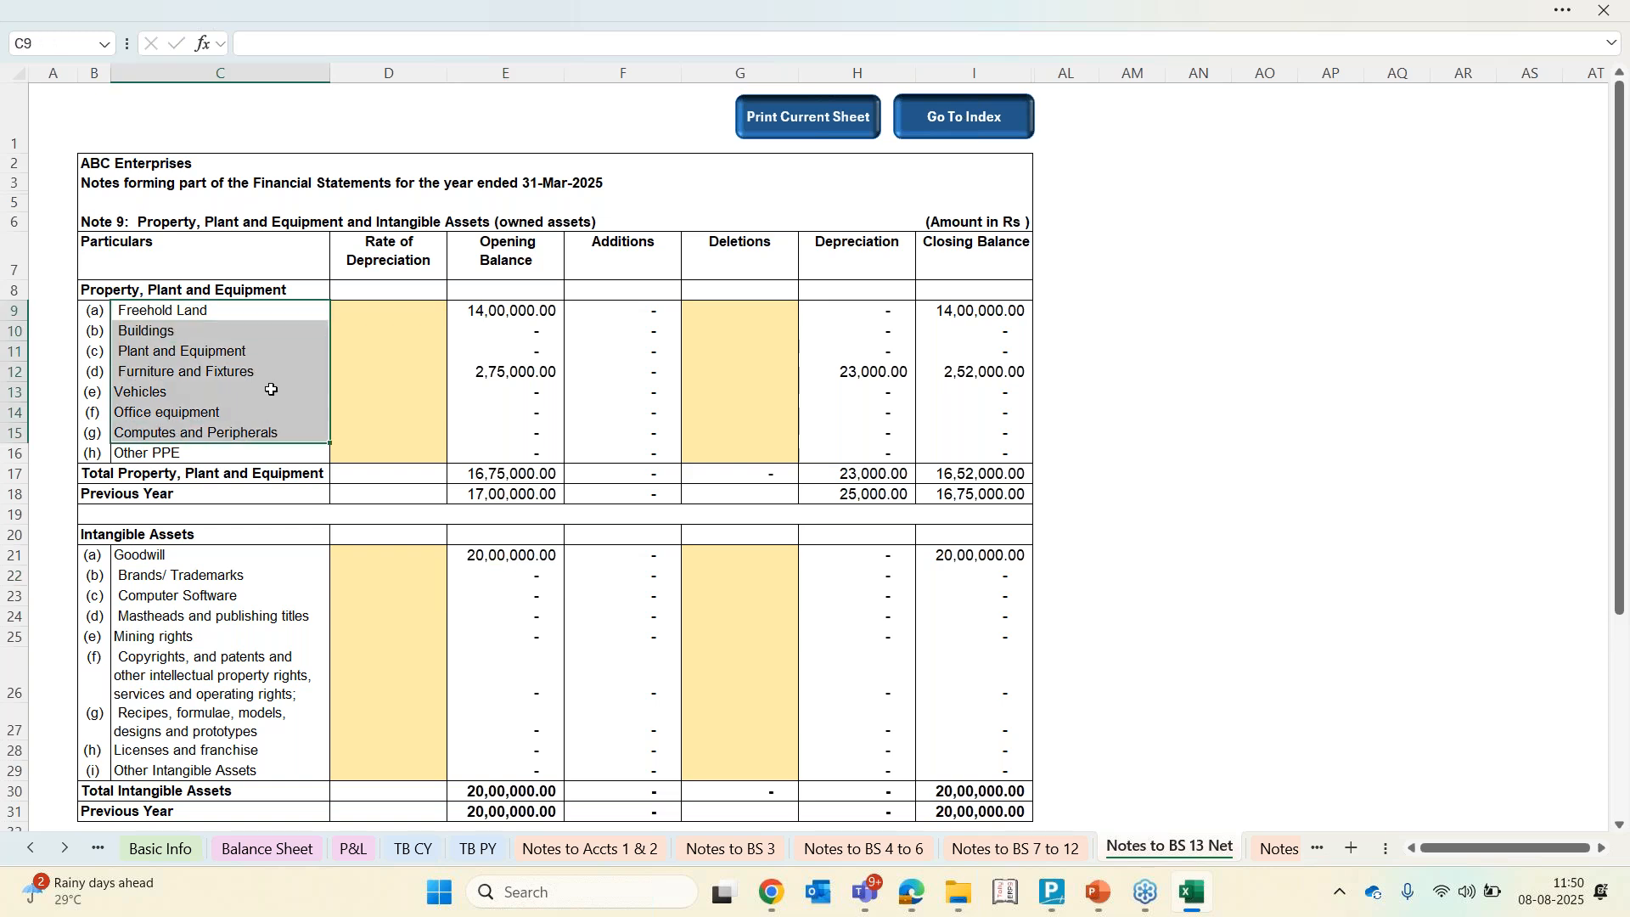
pyautogui.click(428, 314)
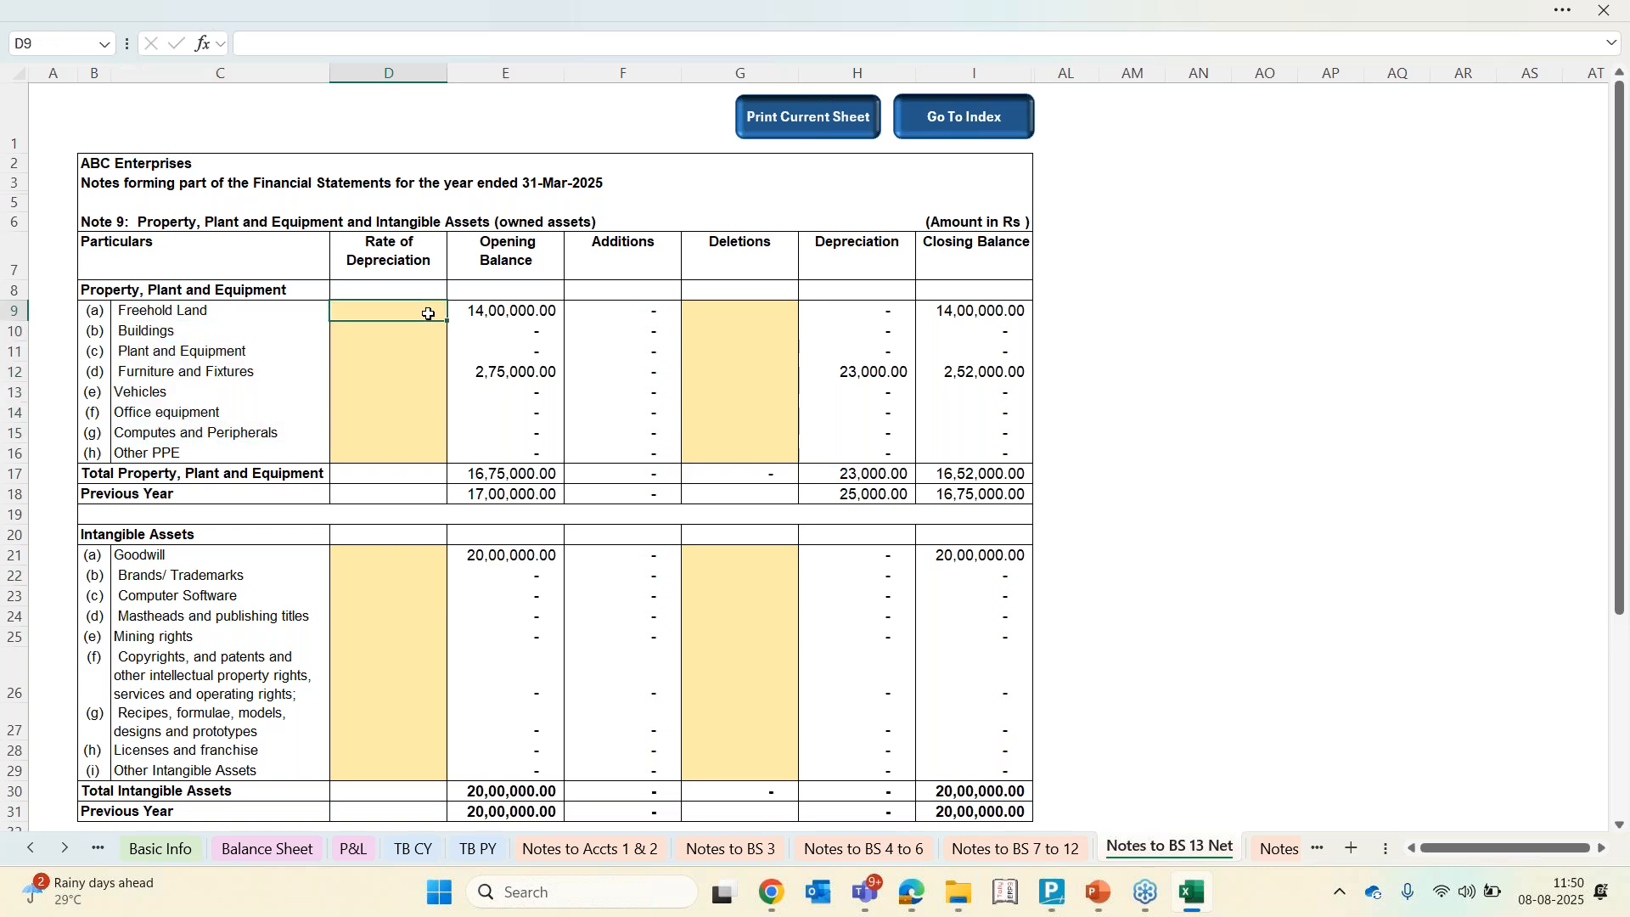
pyautogui.press('Right')
pyautogui.press('Right')
pyautogui.press('Right')
pyautogui.press('Down')
pyautogui.press('Down')
pyautogui.press('Down')
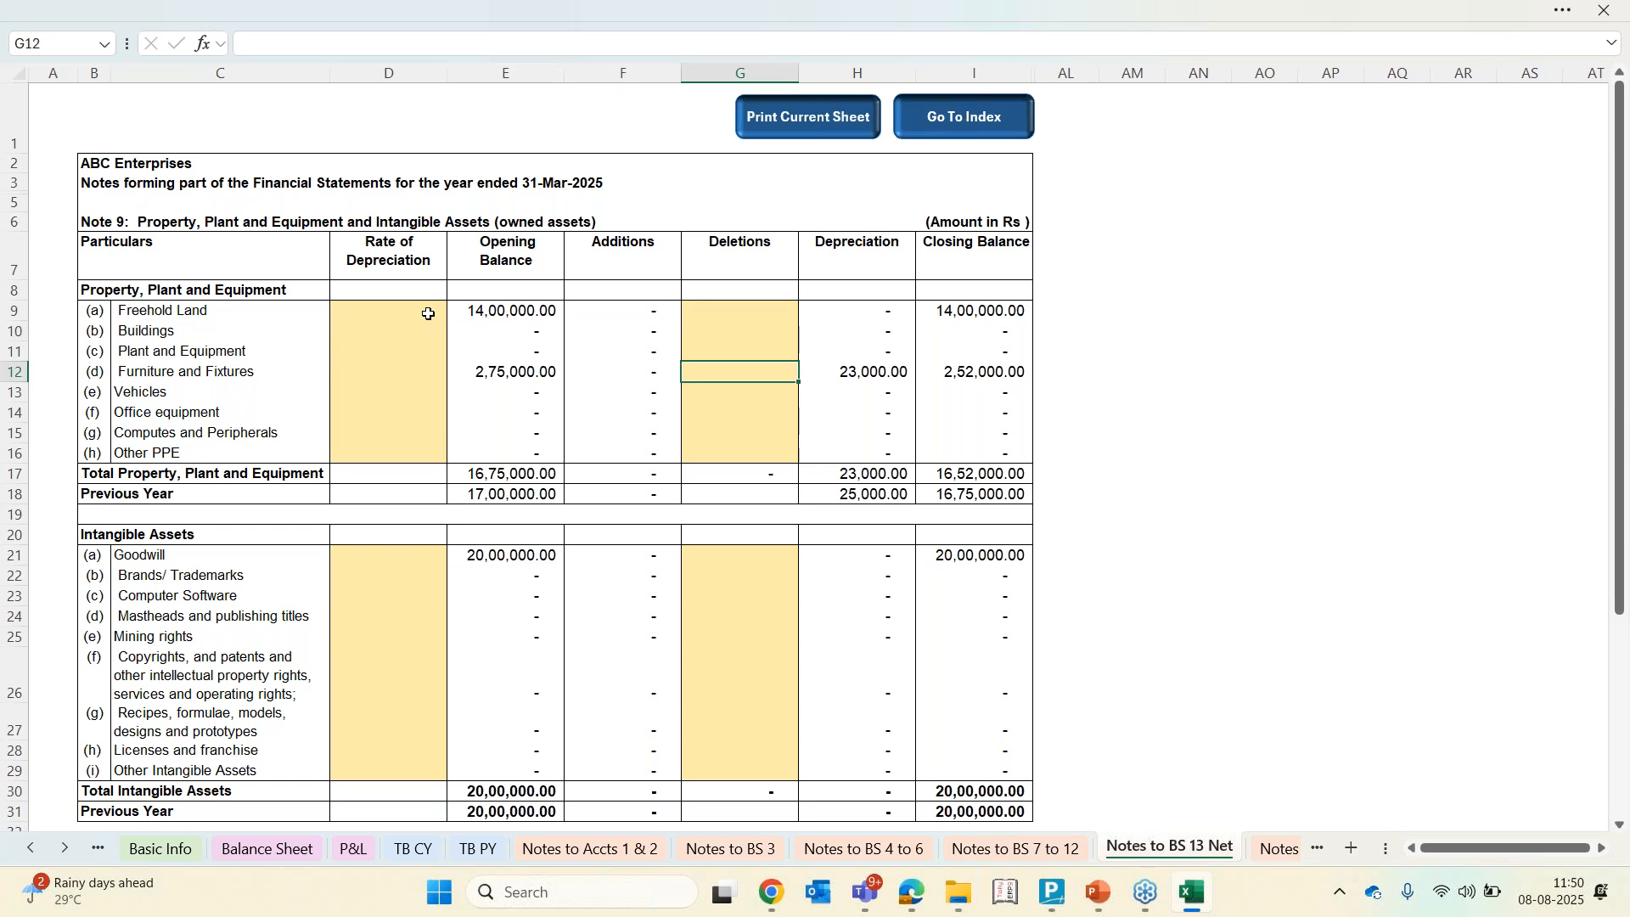
# Enter deletions of 5000 for Furniture and Fixtures in the Property, Plant and Equipment note
pyautogui.press('Left')
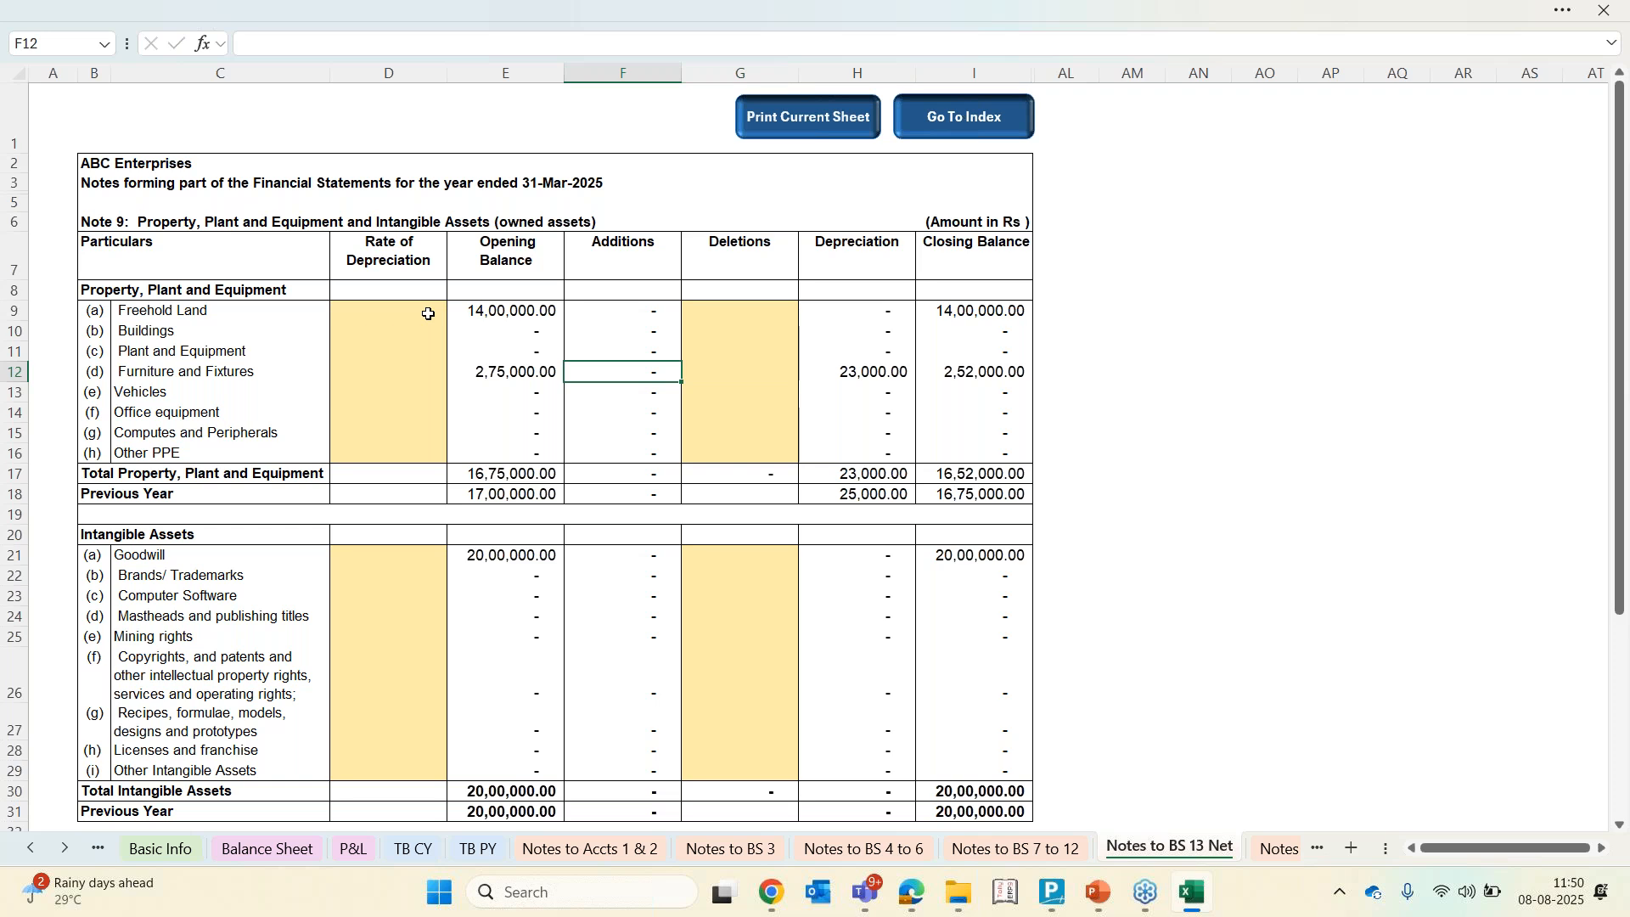
pyautogui.press('Up')
pyautogui.press('Up')
pyautogui.press('Up')
pyautogui.hotkey('shift', 'Down')
pyautogui.hotkey('shift', 'Down')
pyautogui.hotkey('shift', 'Down')
pyautogui.hotkey('shift', 'Down')
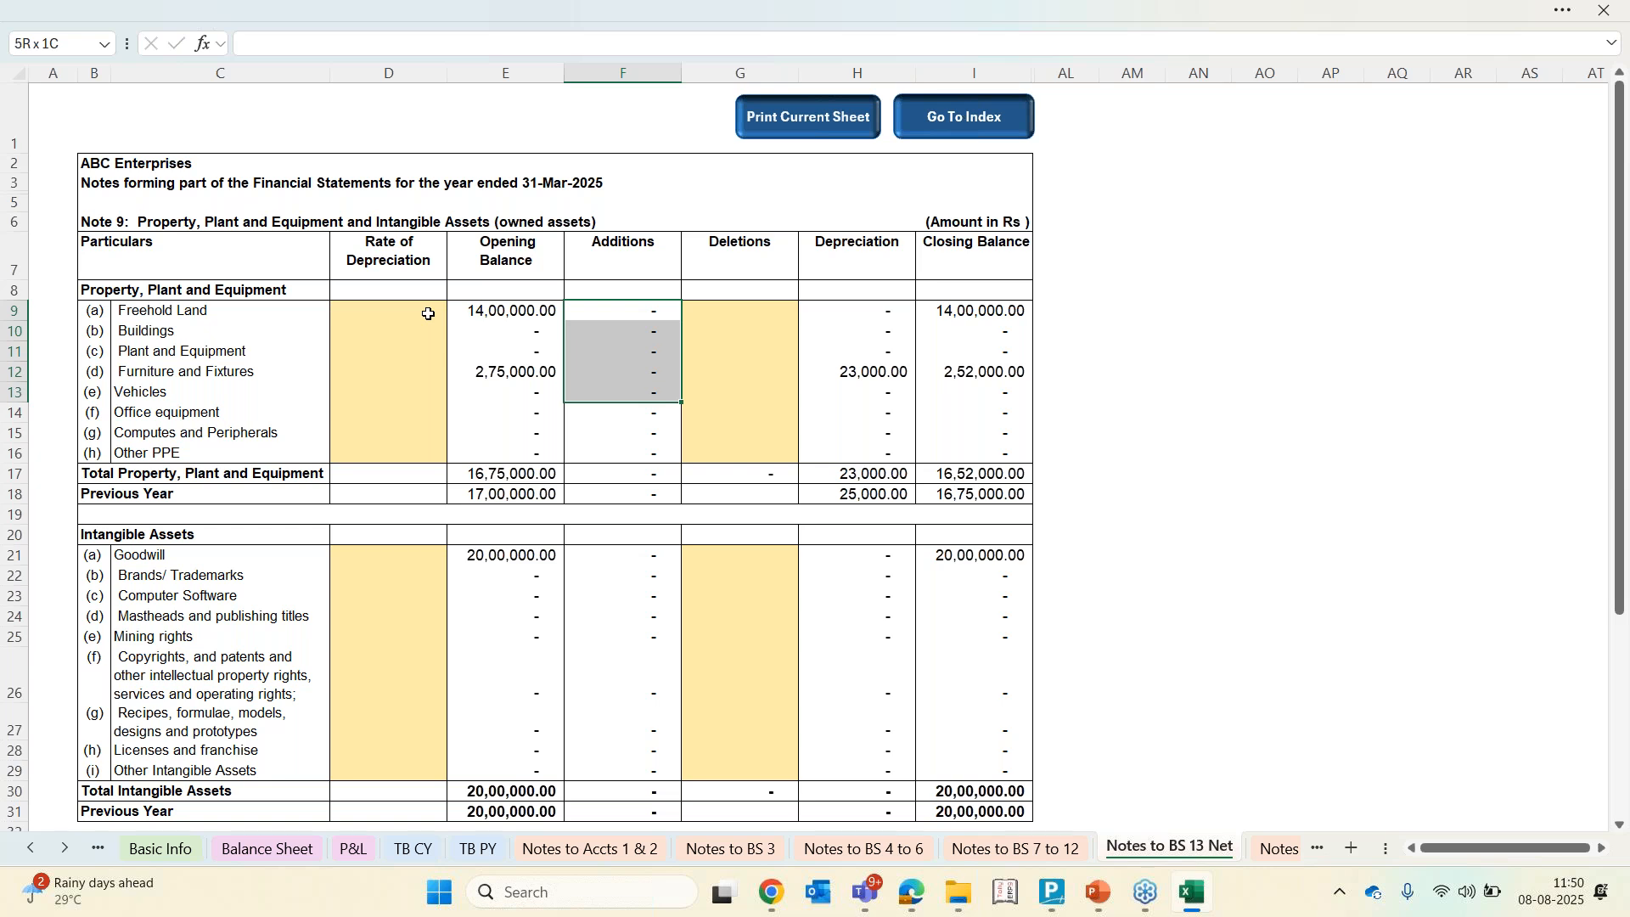
pyautogui.press('Right')
pyautogui.press('Right')
pyautogui.press('Right')
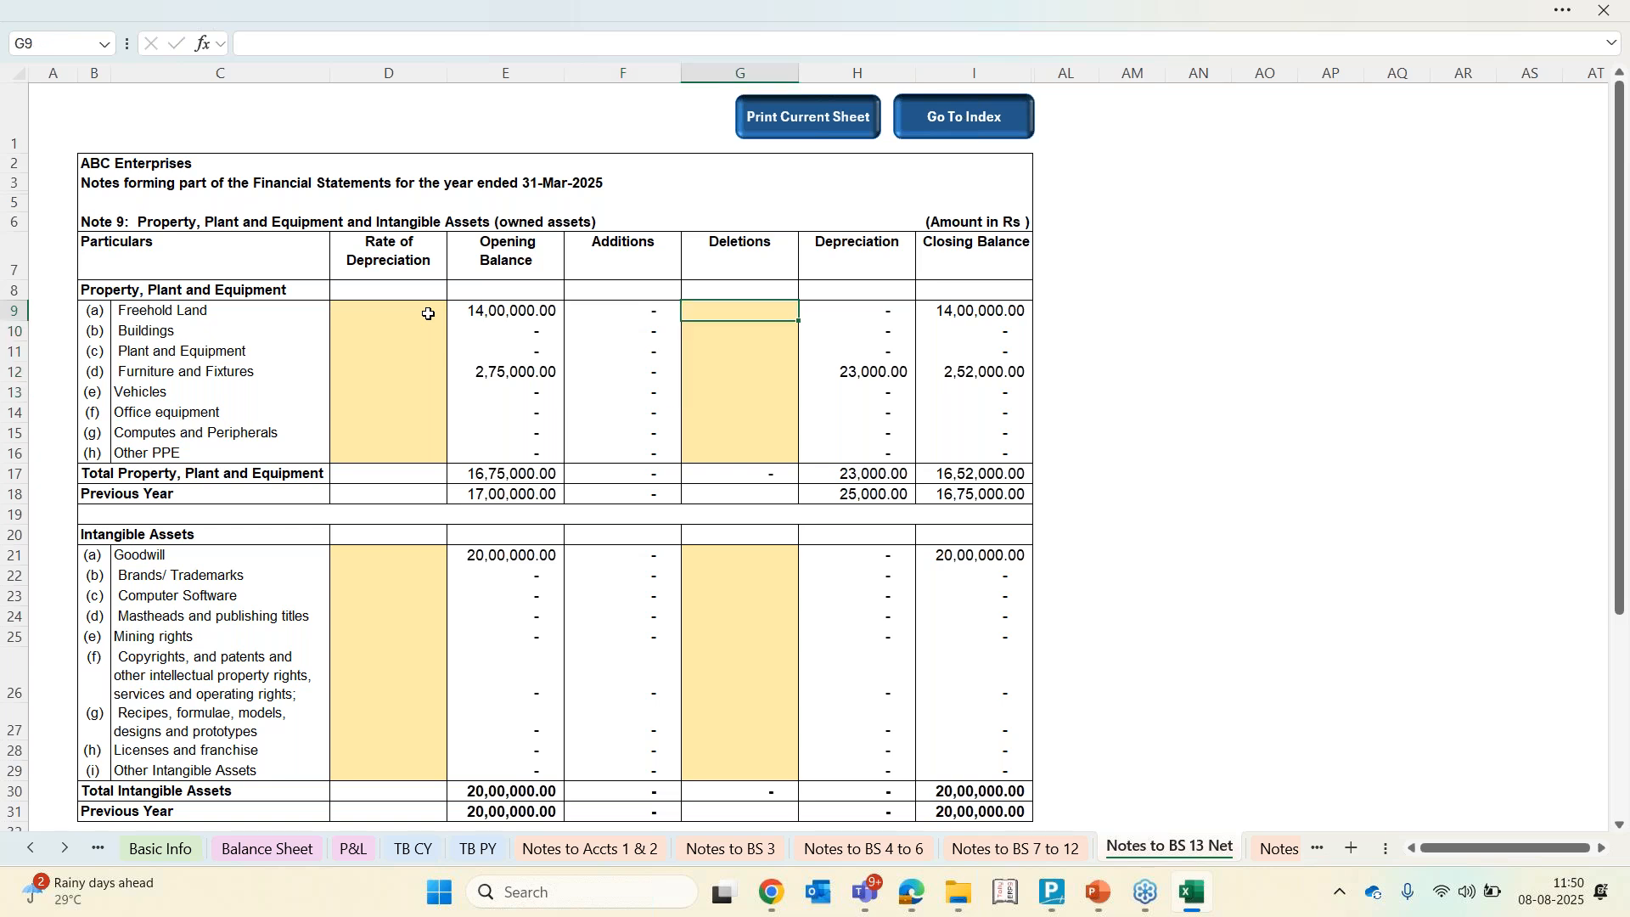
pyautogui.press('Down')
pyautogui.press('Down')
pyautogui.press('Down')
pyautogui.press('Left')
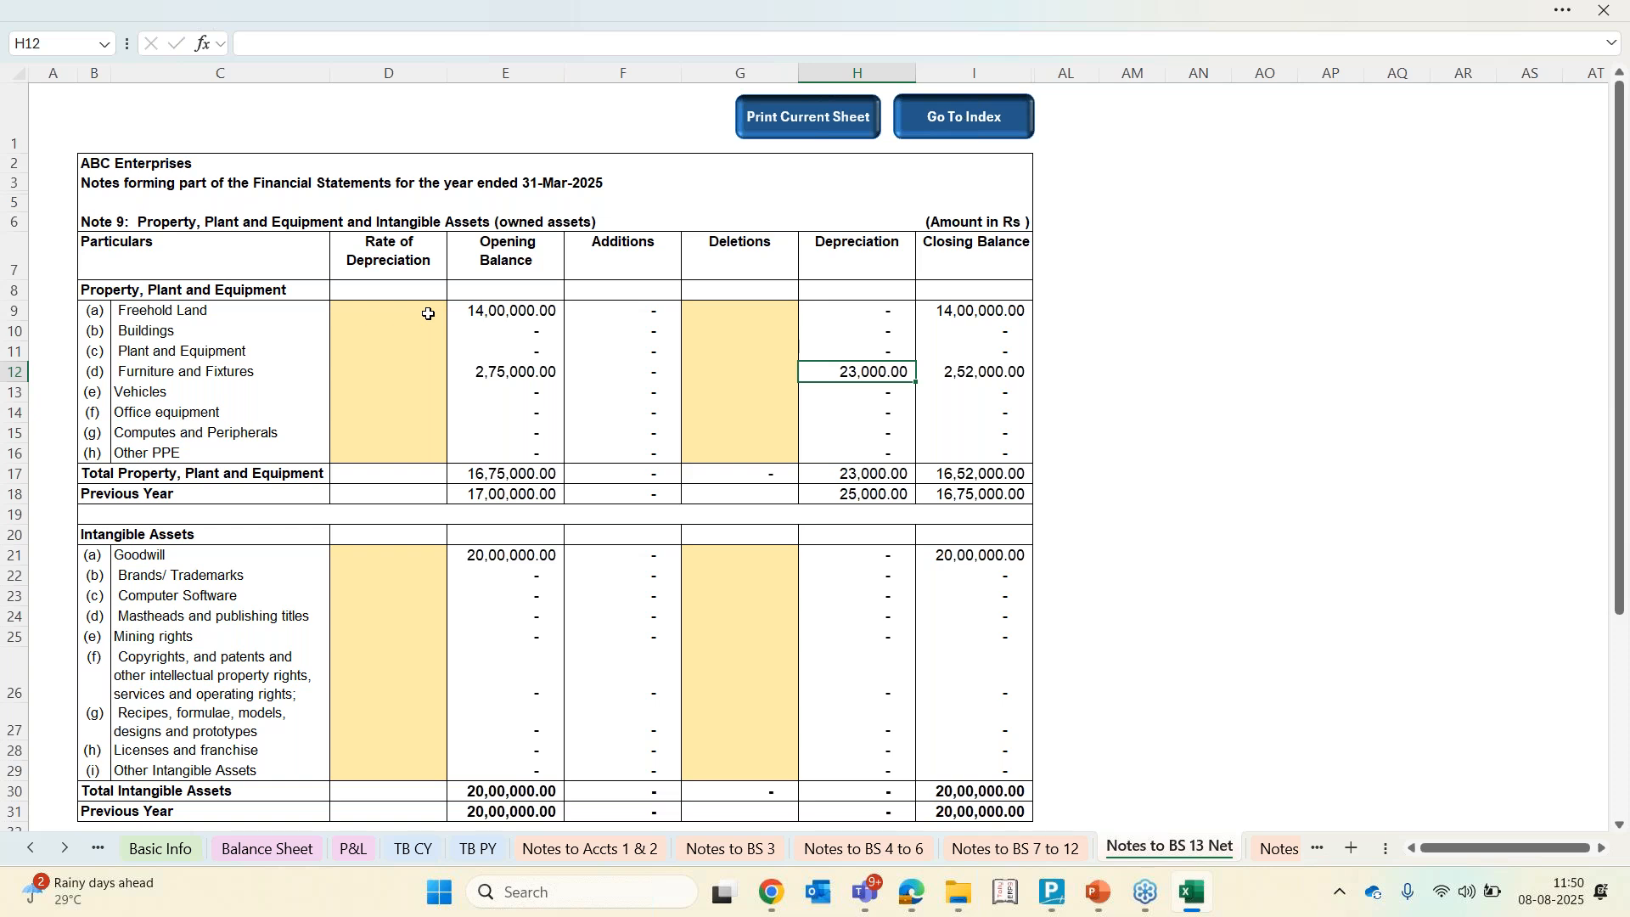
pyautogui.press('Left')
pyautogui.write('5000')
pyautogui.press('Return')
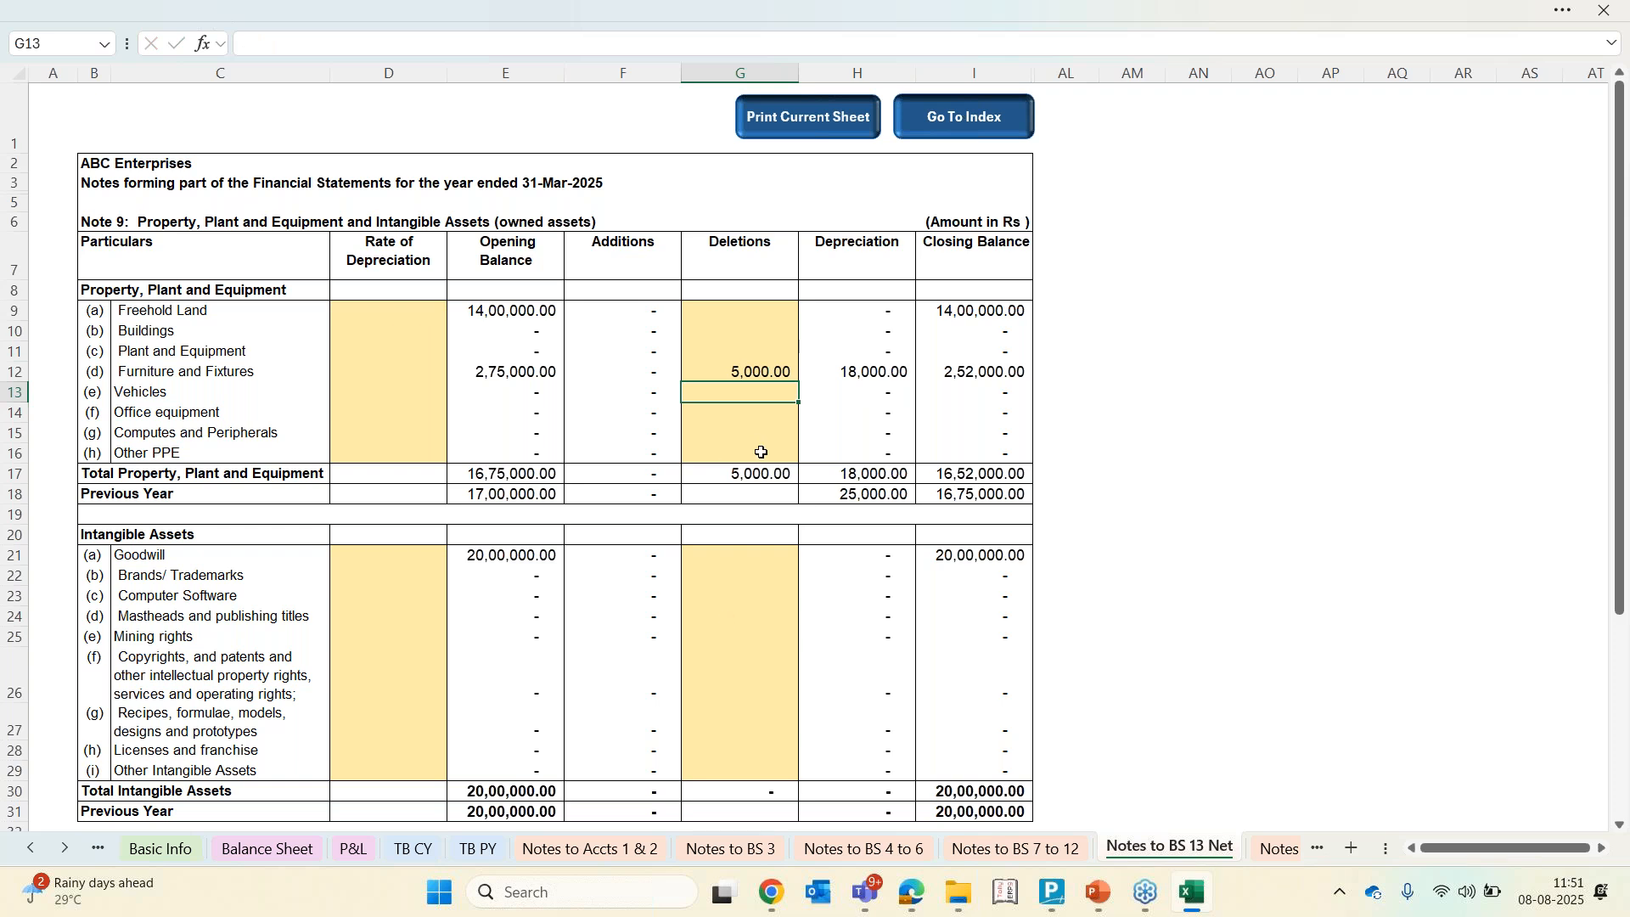
# Browse the notes sheets for Notes 1 & 2, Note 14 non-current investments and Notes 15 to 21
pyautogui.click(590, 849)
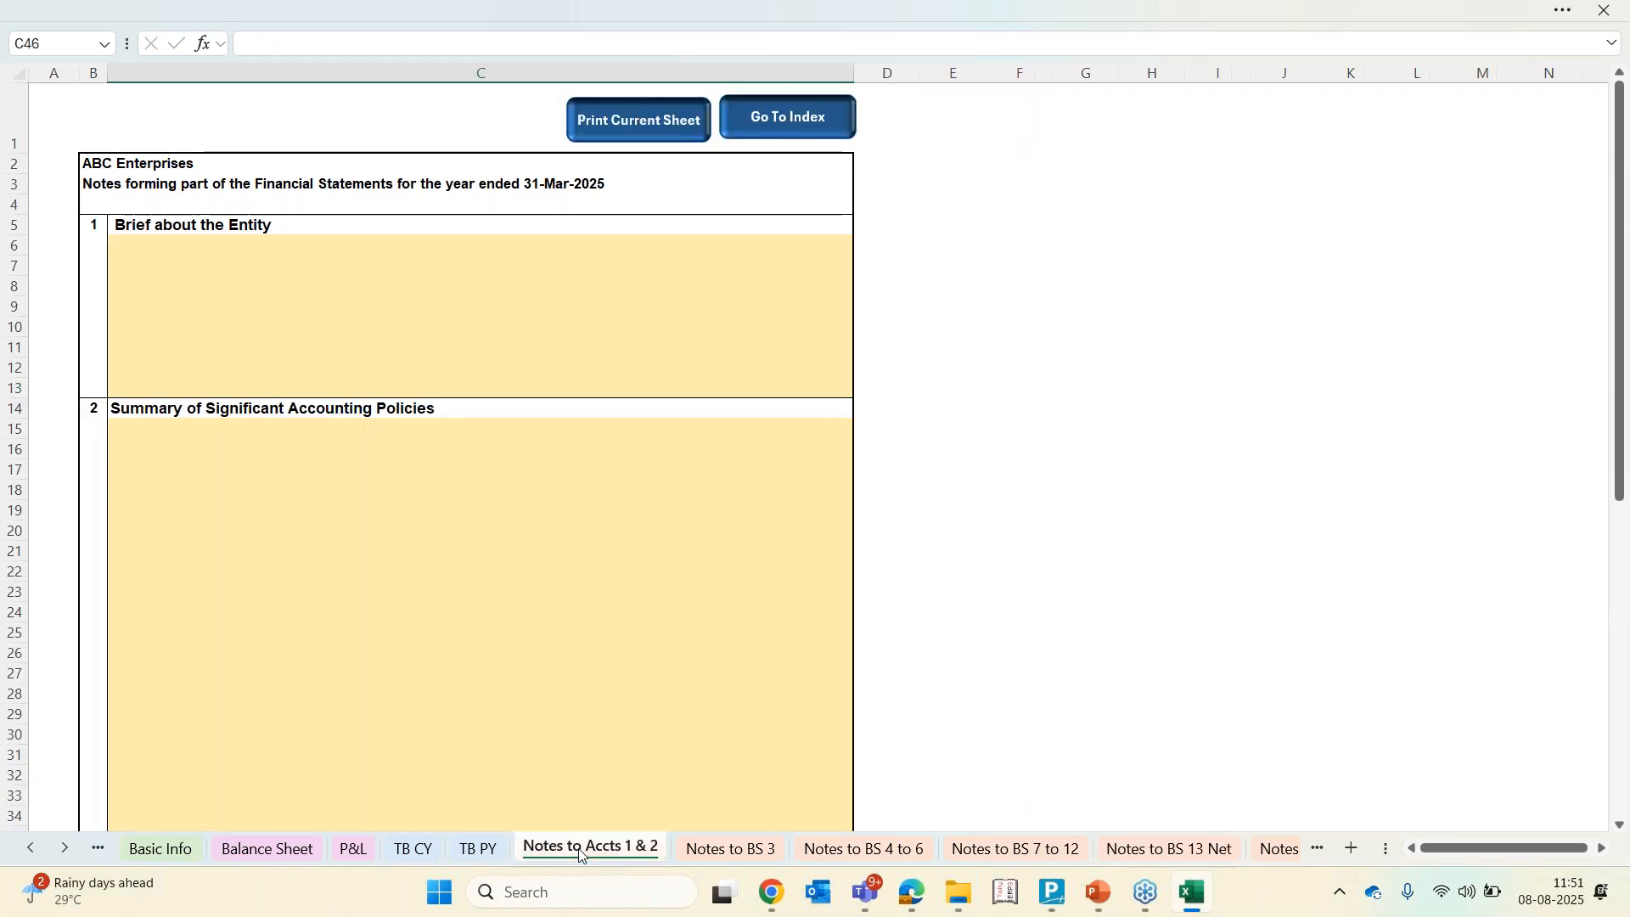
pyautogui.click(1280, 849)
pyautogui.click(1279, 850)
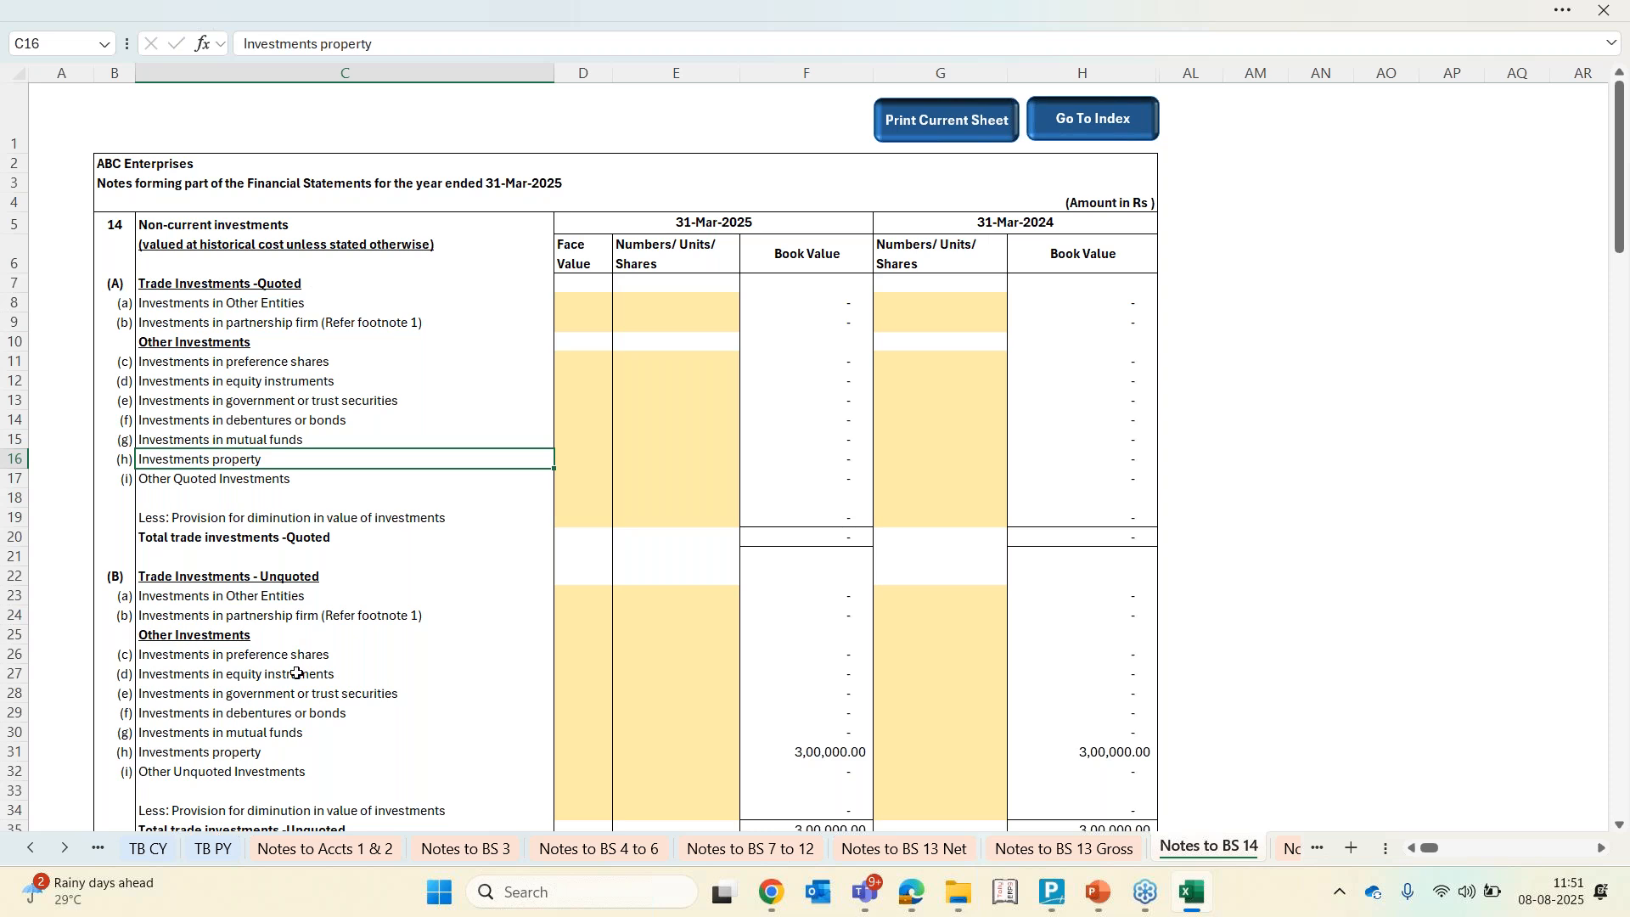
pyautogui.scroll(-10, 297, 674)
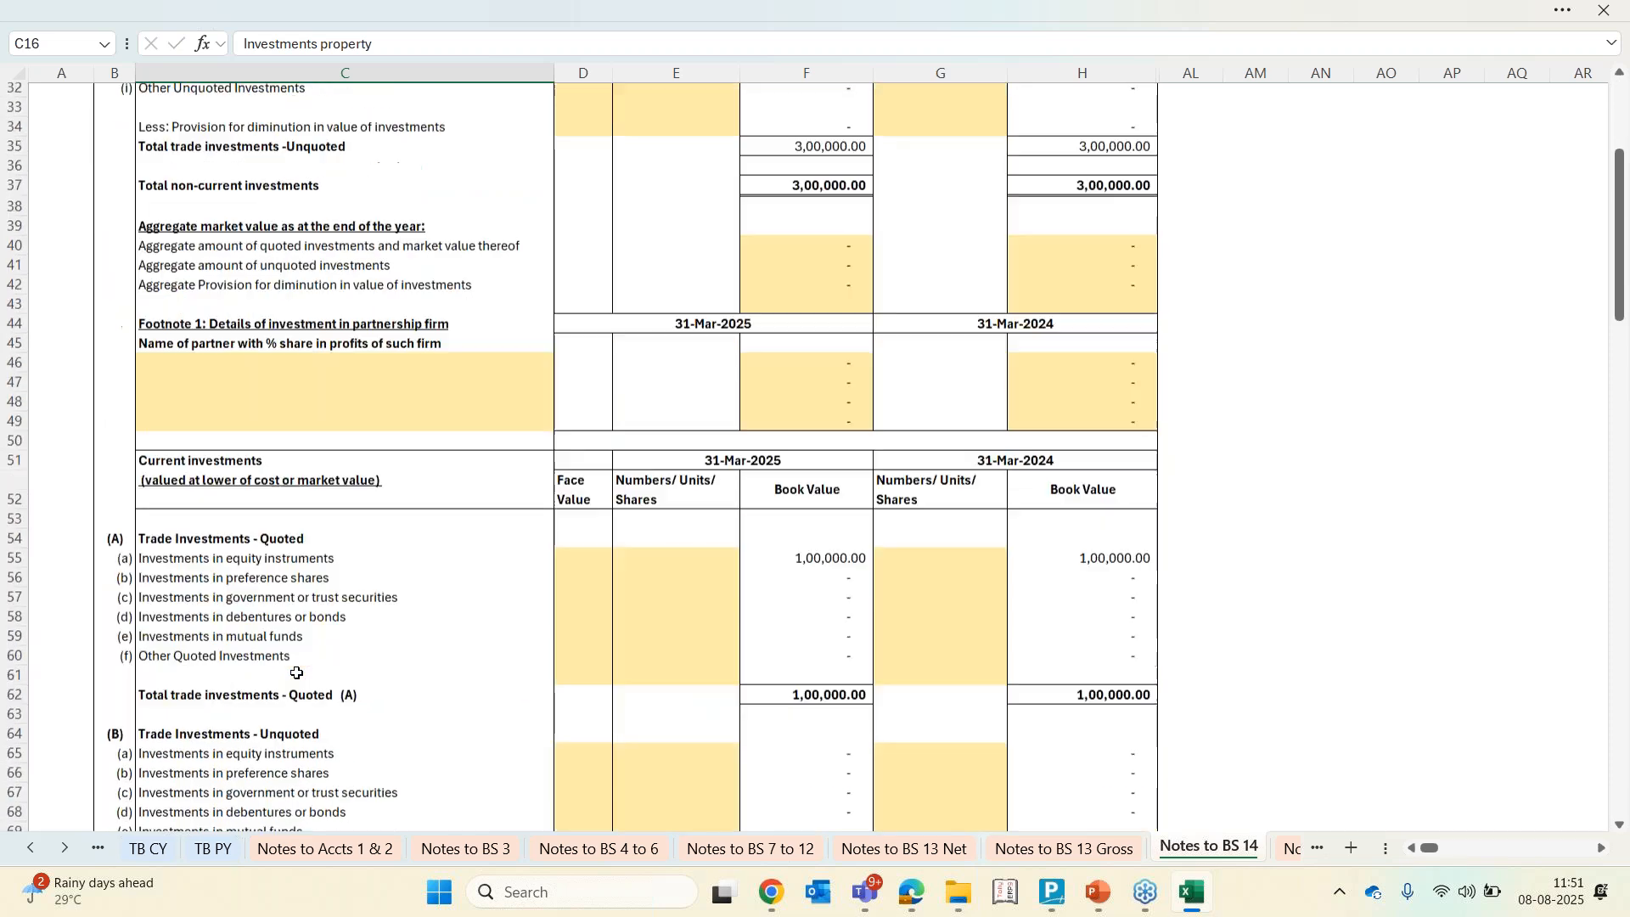
pyautogui.scroll(-1, 296, 674)
pyautogui.scroll(-3, 1287, 849)
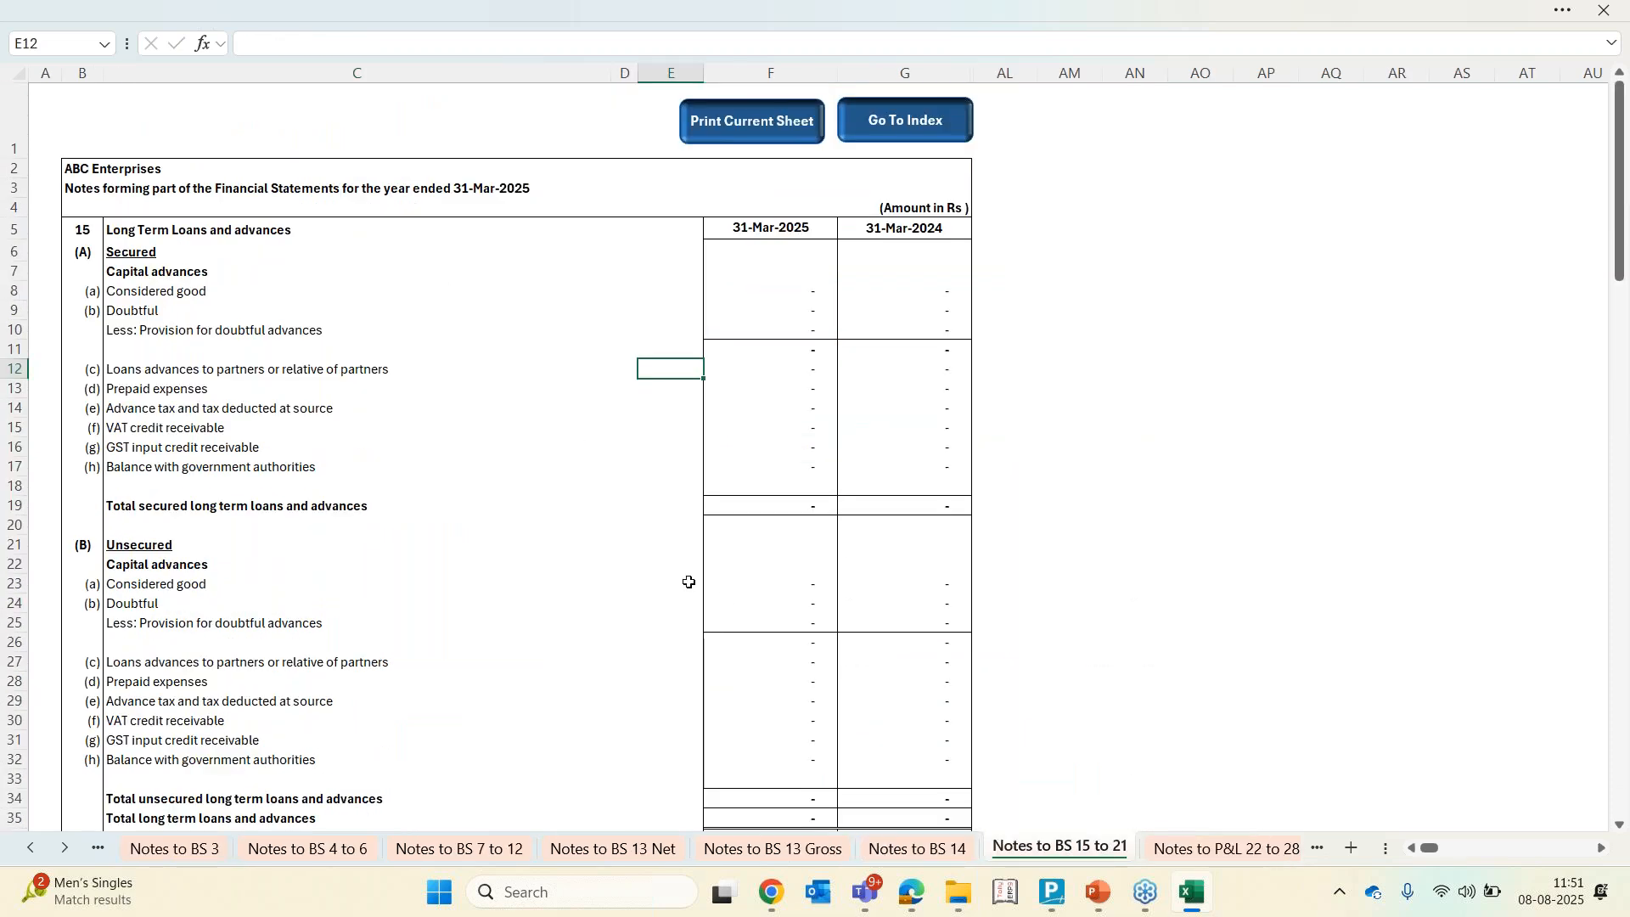
pyautogui.scroll(-6, 688, 583)
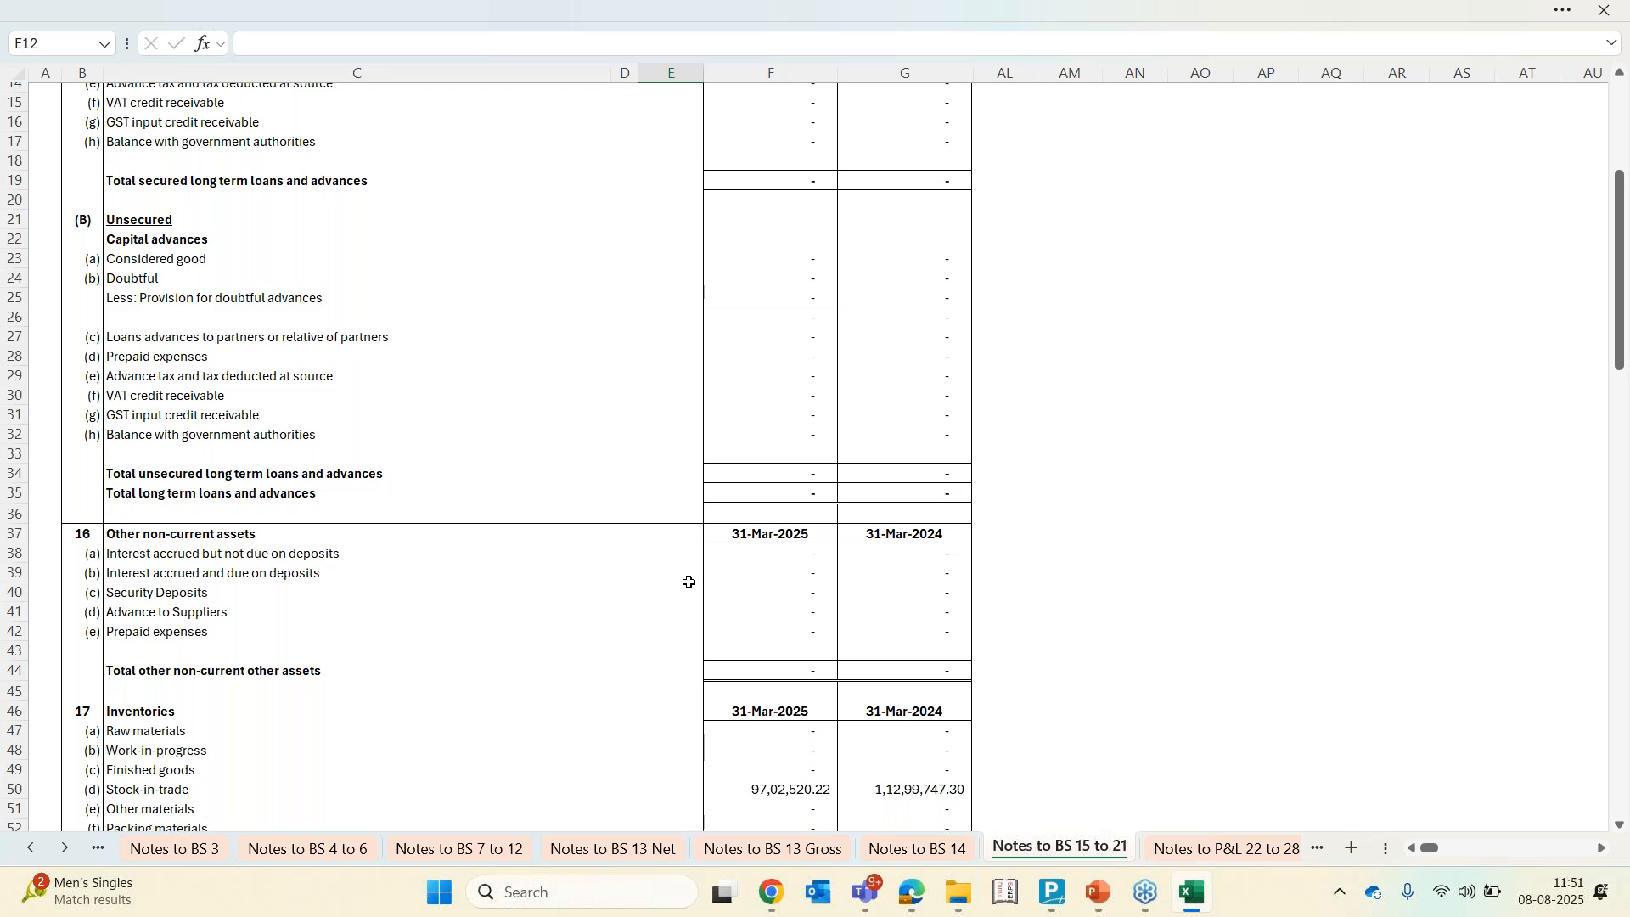
pyautogui.scroll(-10, 688, 583)
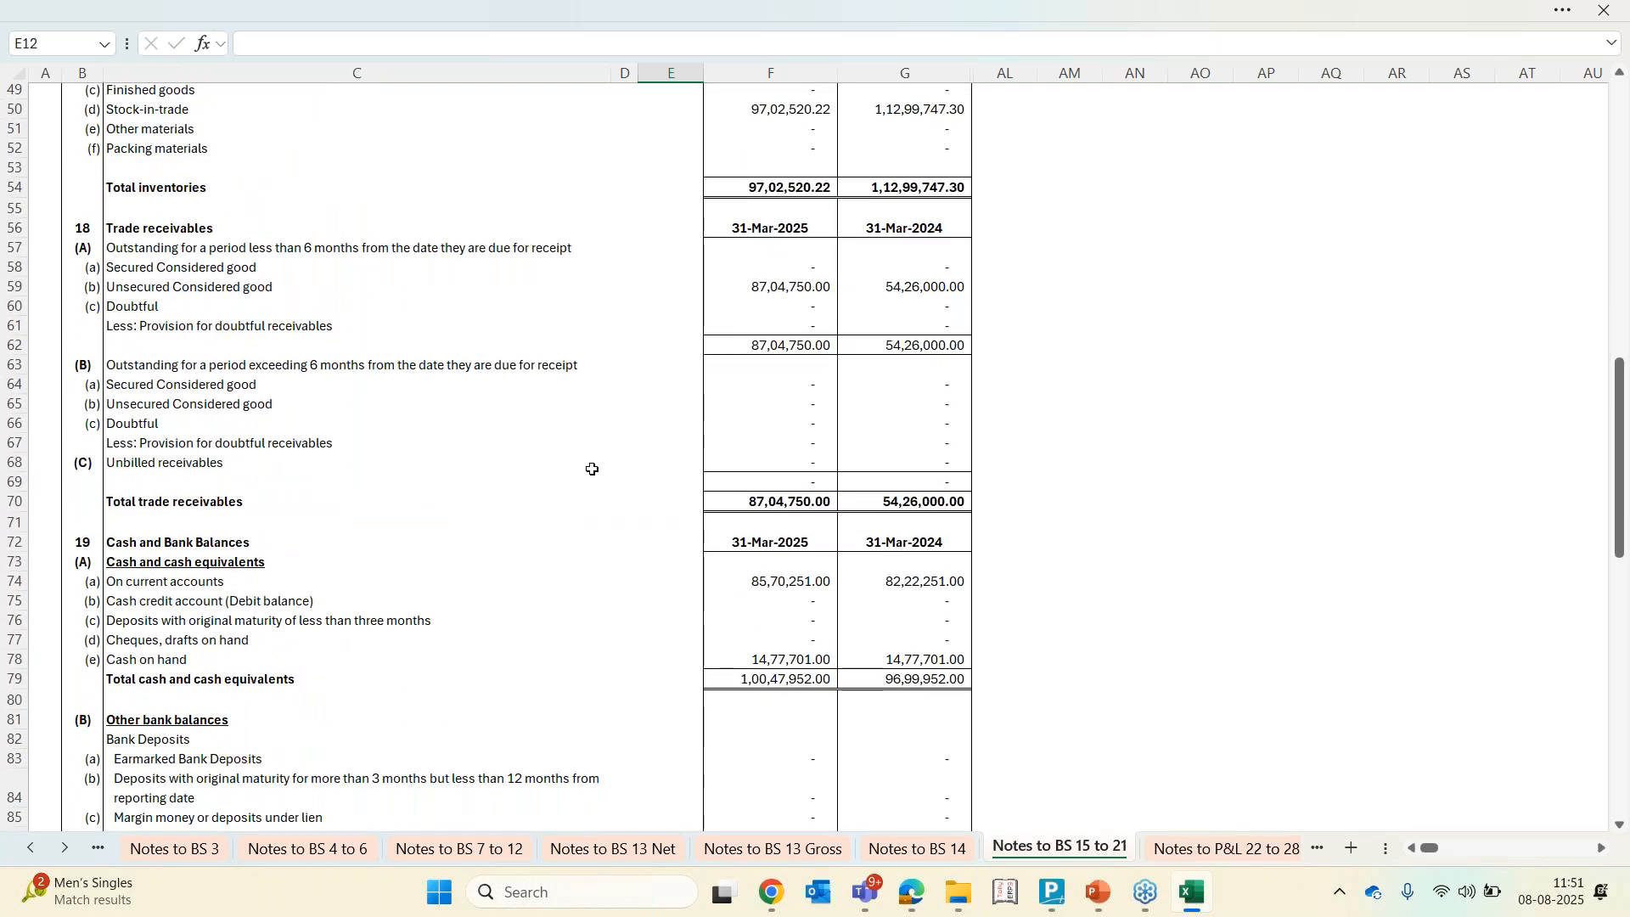
# Examine the rows of the Trade receivables note, covering receivables outstanding less than and over six months
pyautogui.click(165, 231)
pyautogui.press('Down')
pyautogui.press('Down')
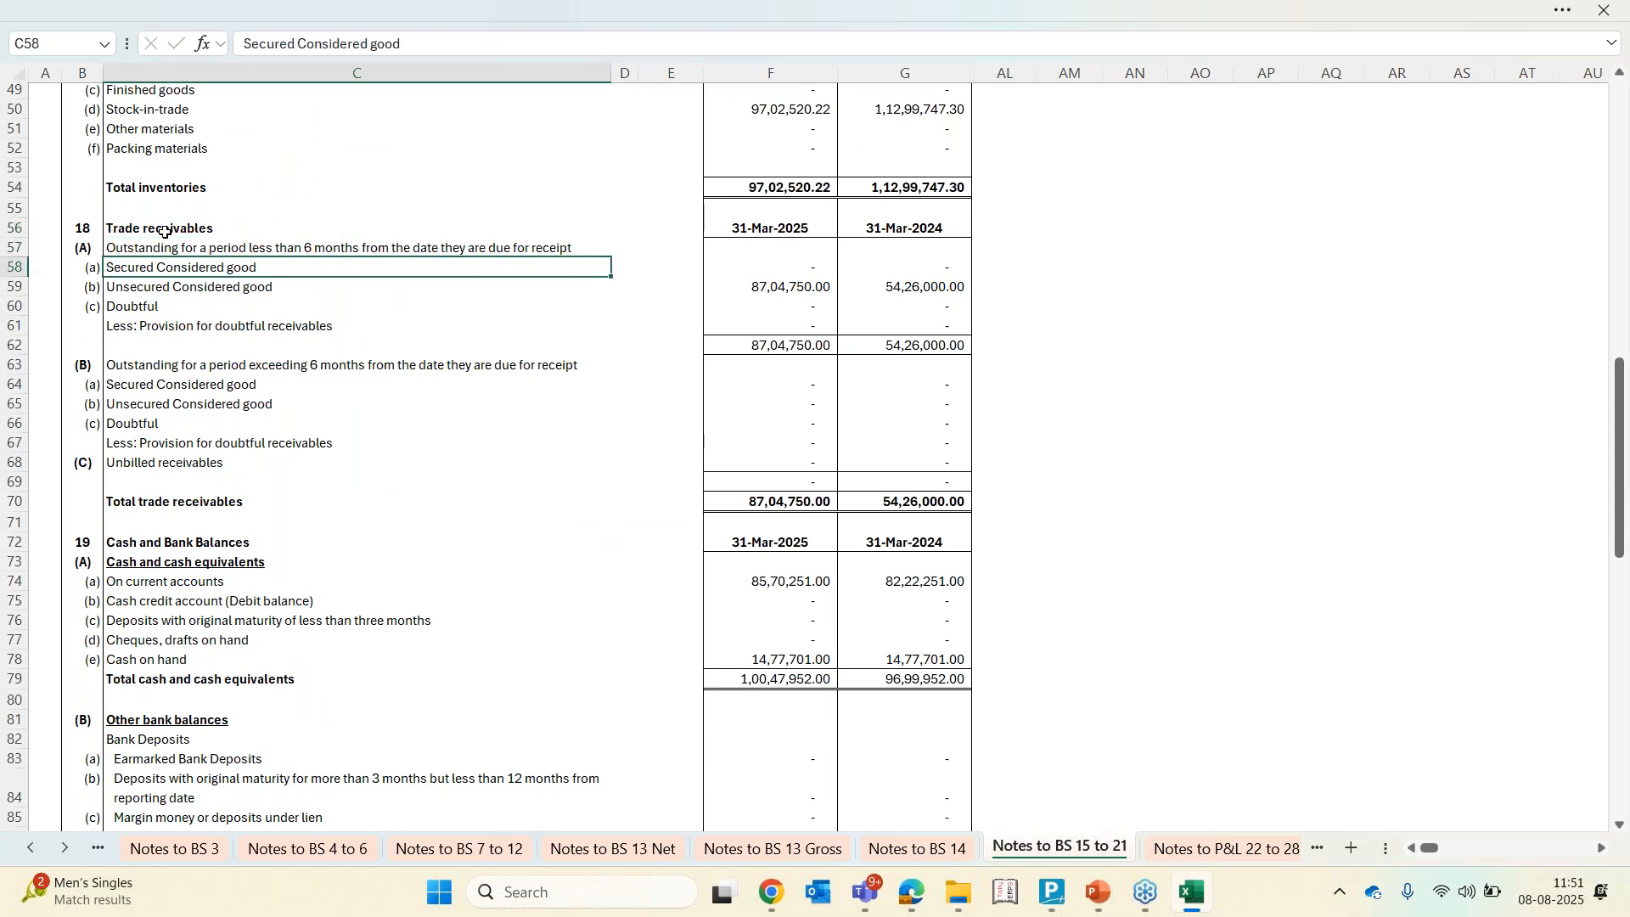
pyautogui.press('Up')
pyautogui.press('Up')
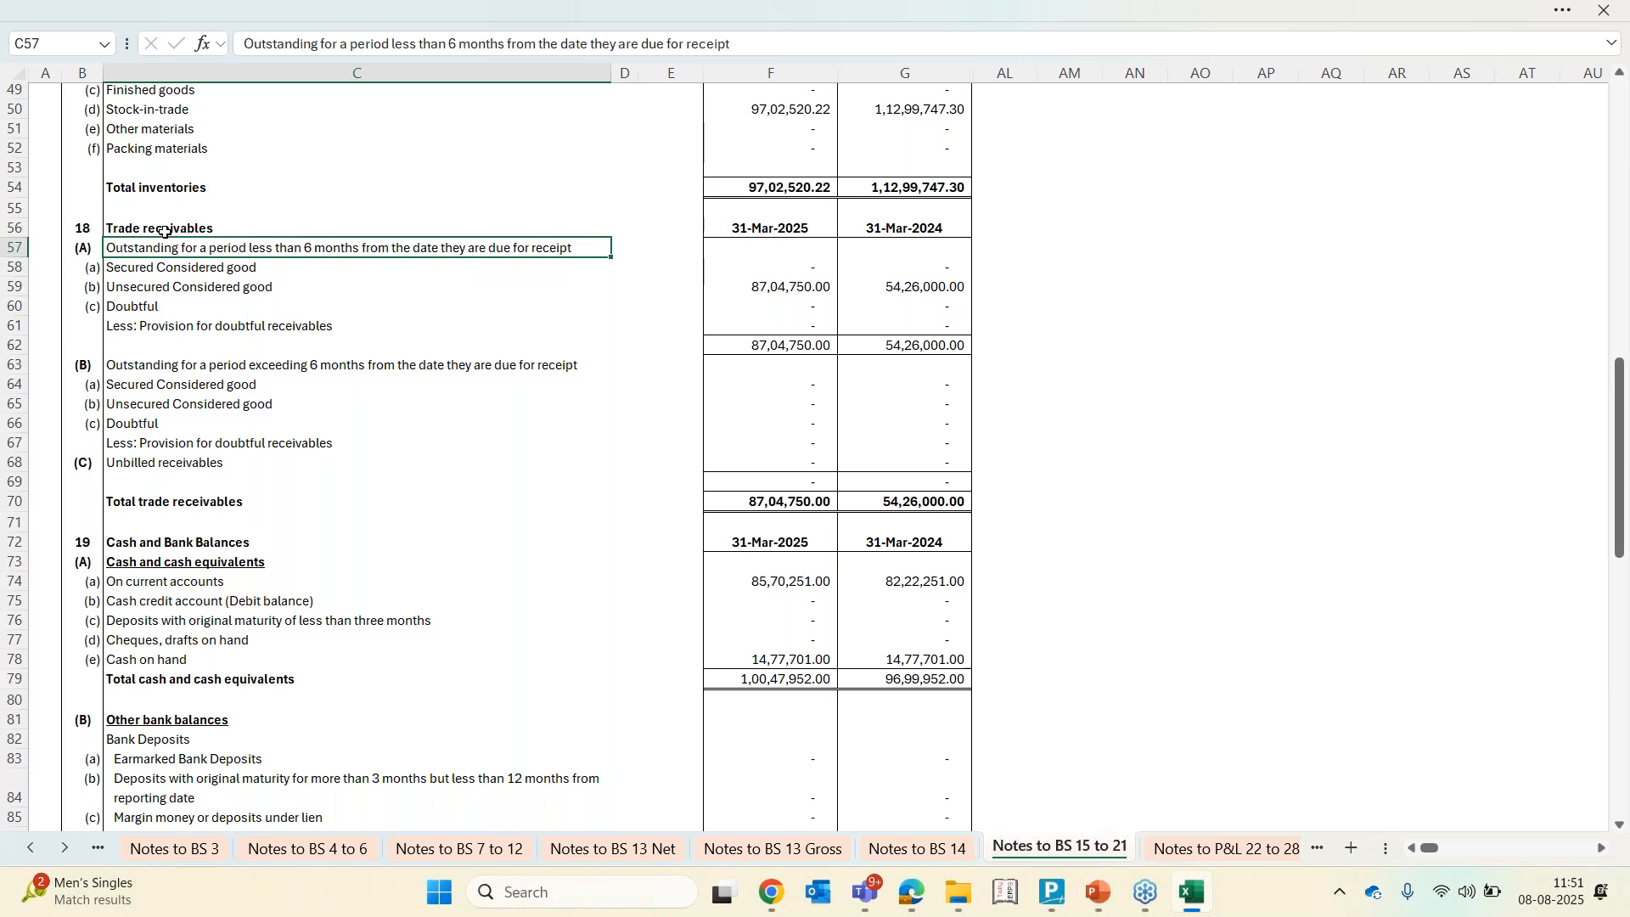
pyautogui.press('Down')
pyautogui.press('Down')
pyautogui.press('Up')
# Unhide the hidden Bifurcate Balance columns between Closing Balance and the classifications on the TB CY sheet
pyautogui.click(34, 852)
pyautogui.click(31, 849)
pyautogui.click(31, 850)
pyautogui.click(565, 851)
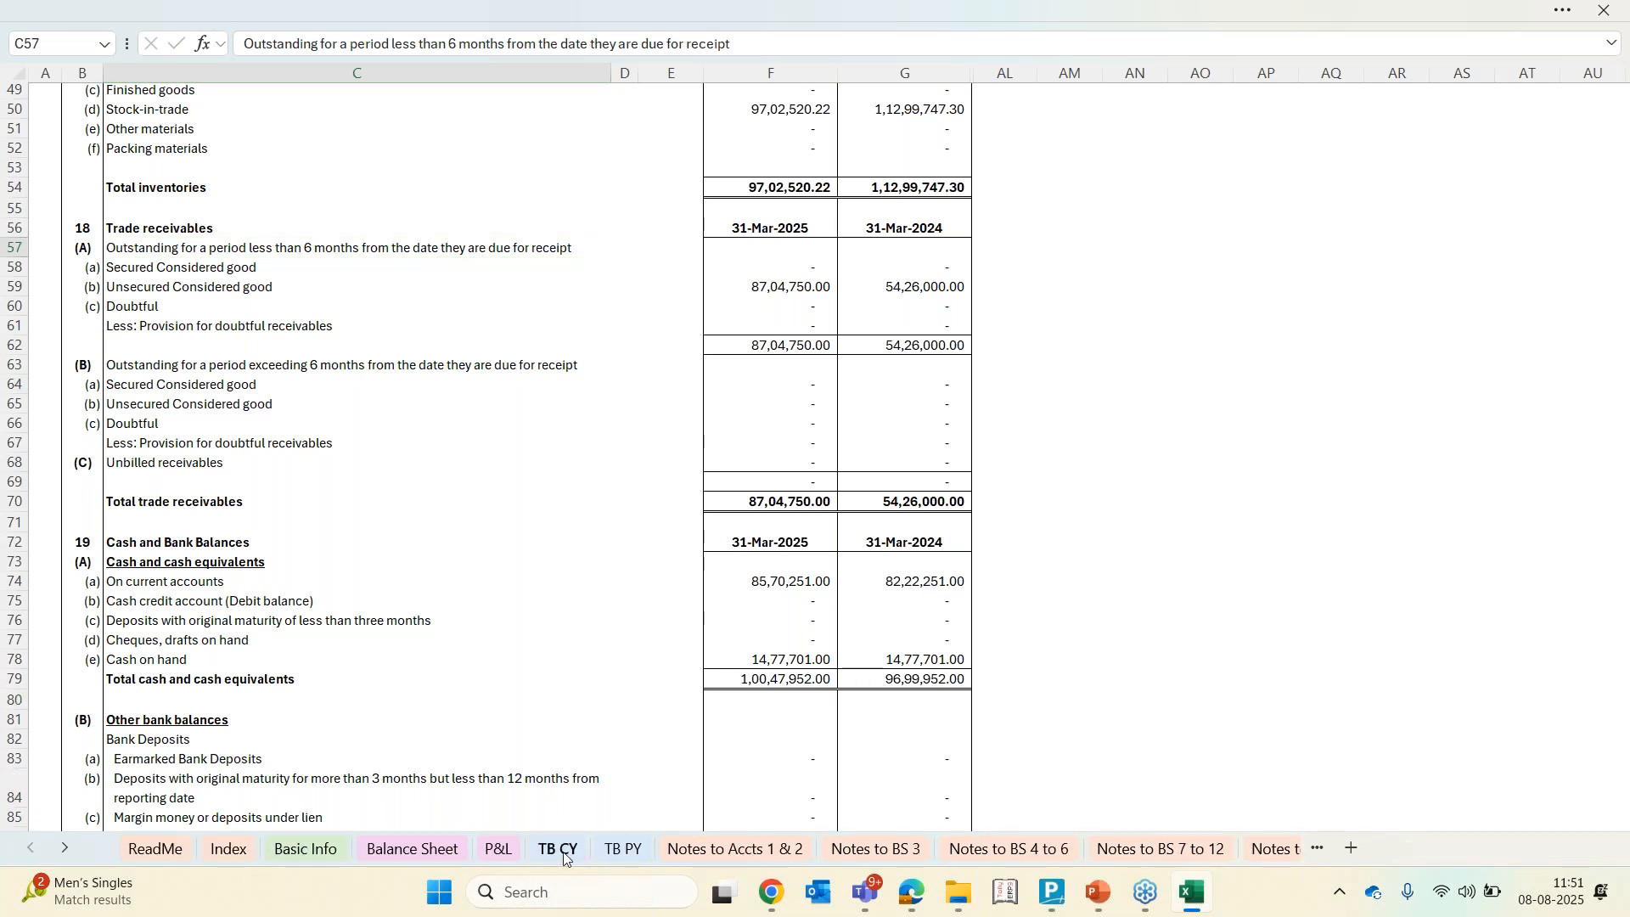
pyautogui.hscroll(-5, 607, 563)
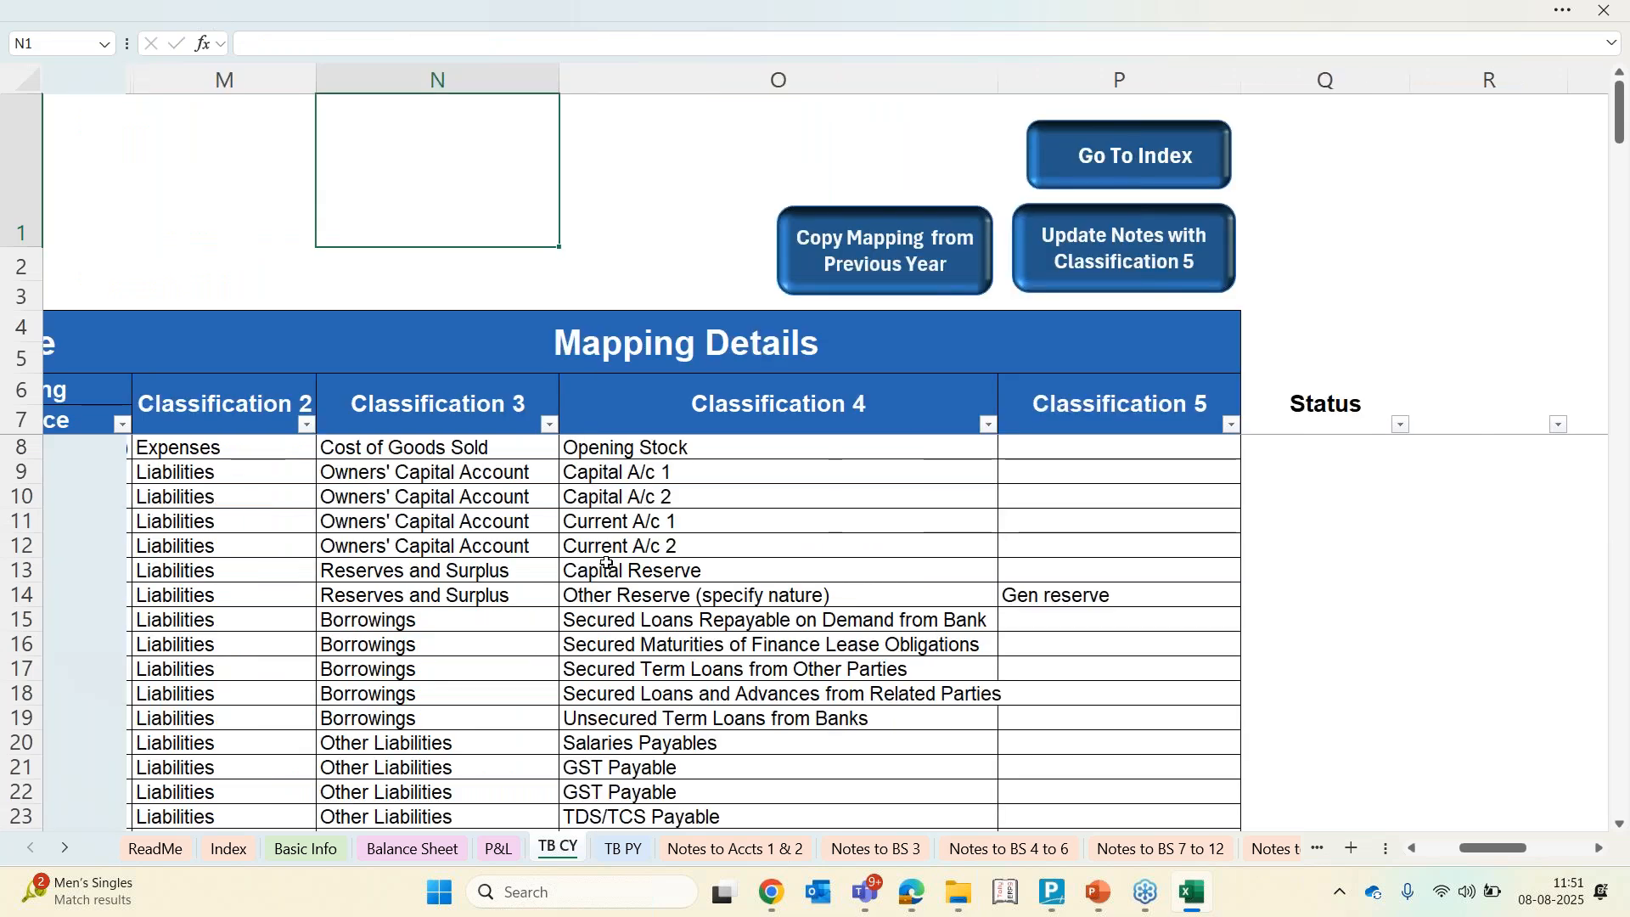
pyautogui.hscroll(-3, 607, 563)
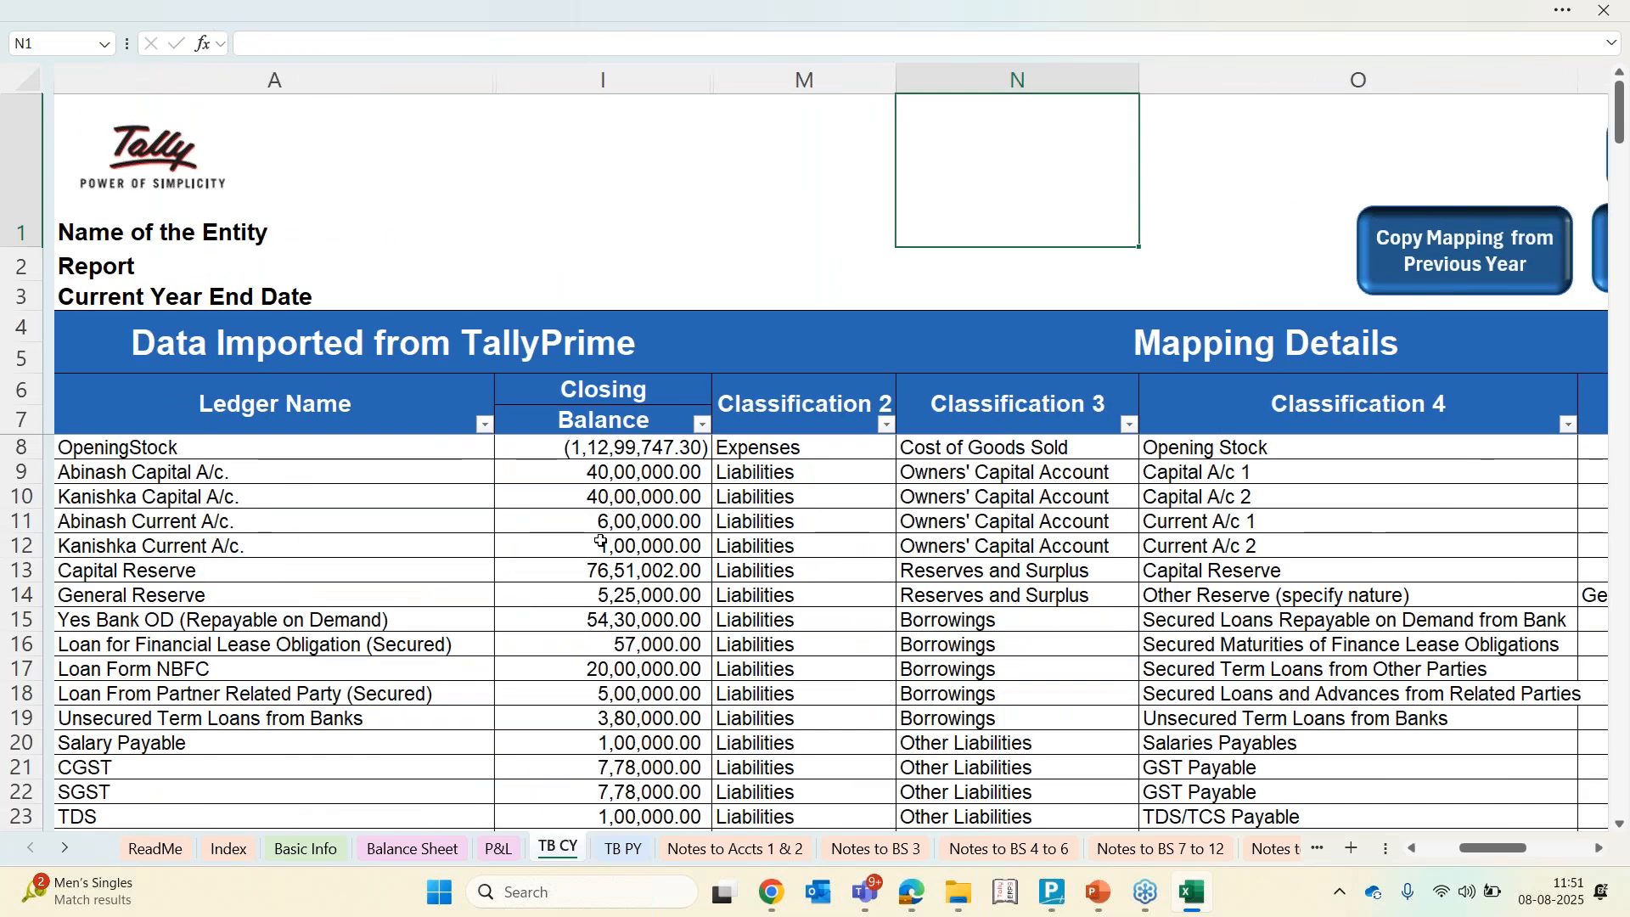
pyautogui.moveTo(592, 79); pyautogui.dragTo(793, 80)
pyautogui.rightClick(752, 82)
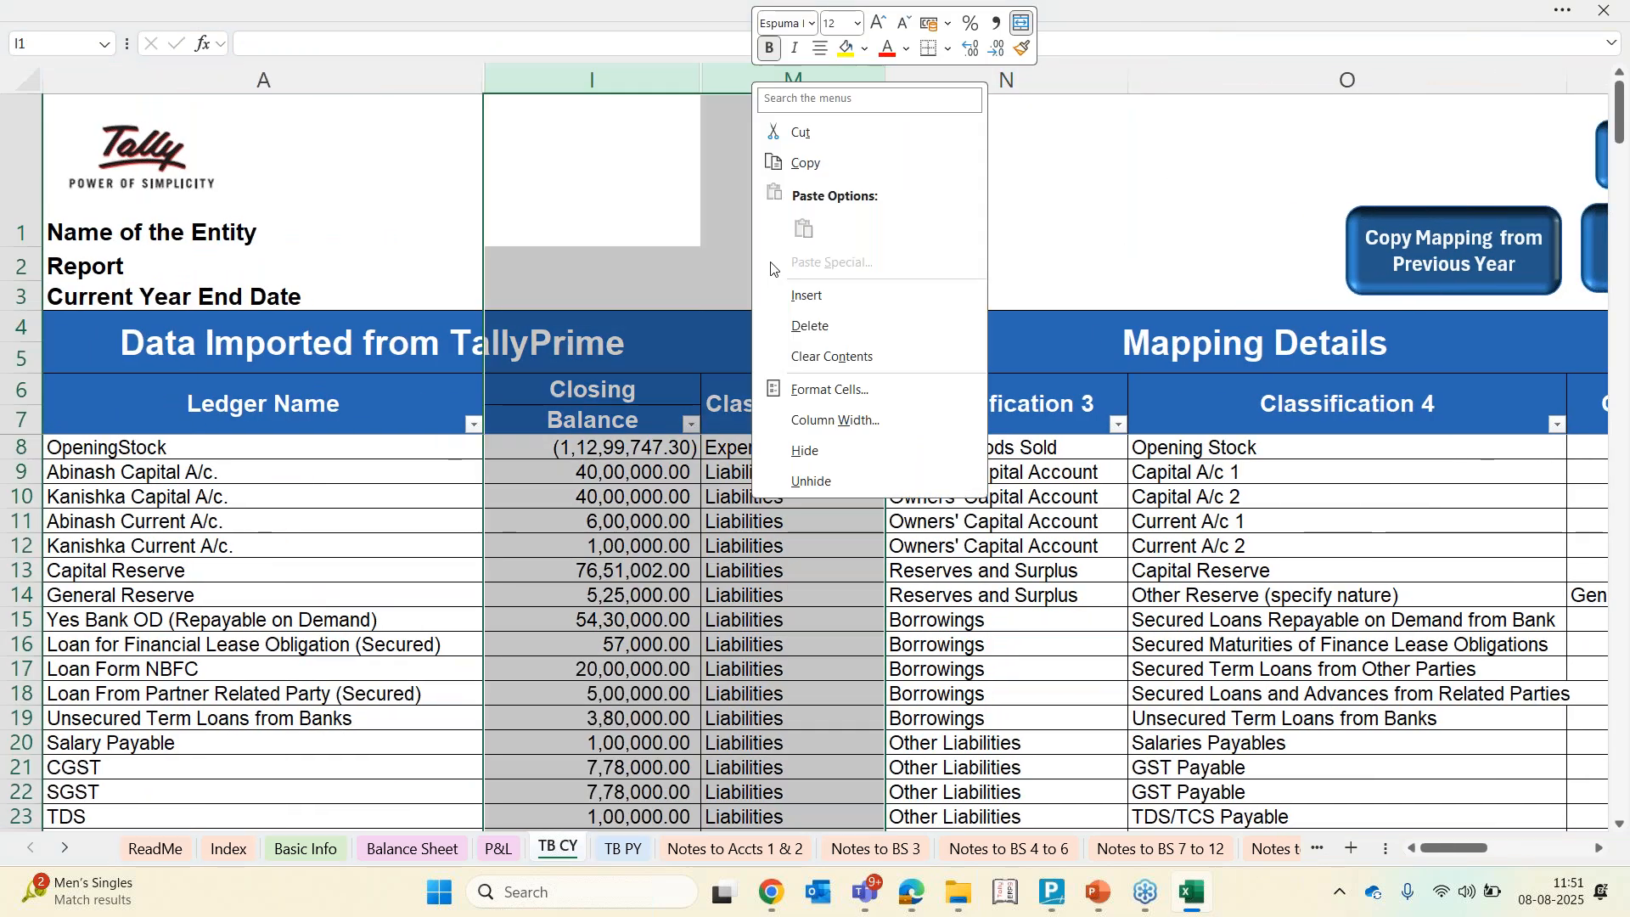
pyautogui.click(802, 484)
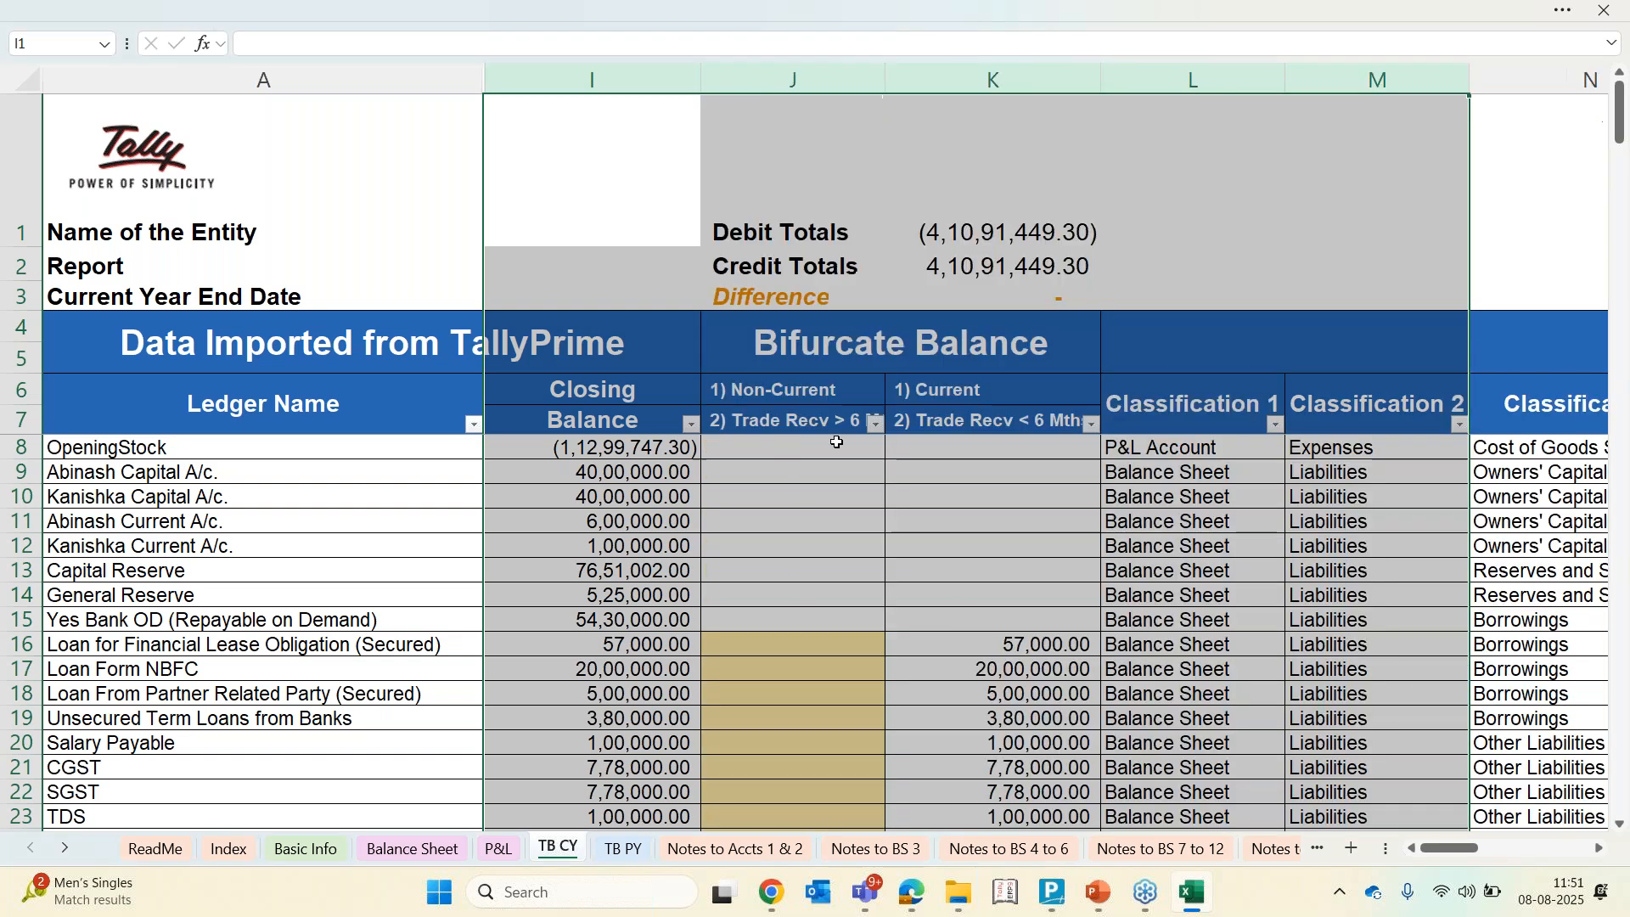
# Enter -24750 as the trade receivables over 6 months portion for SD Aarti Traders
pyautogui.click(837, 445)
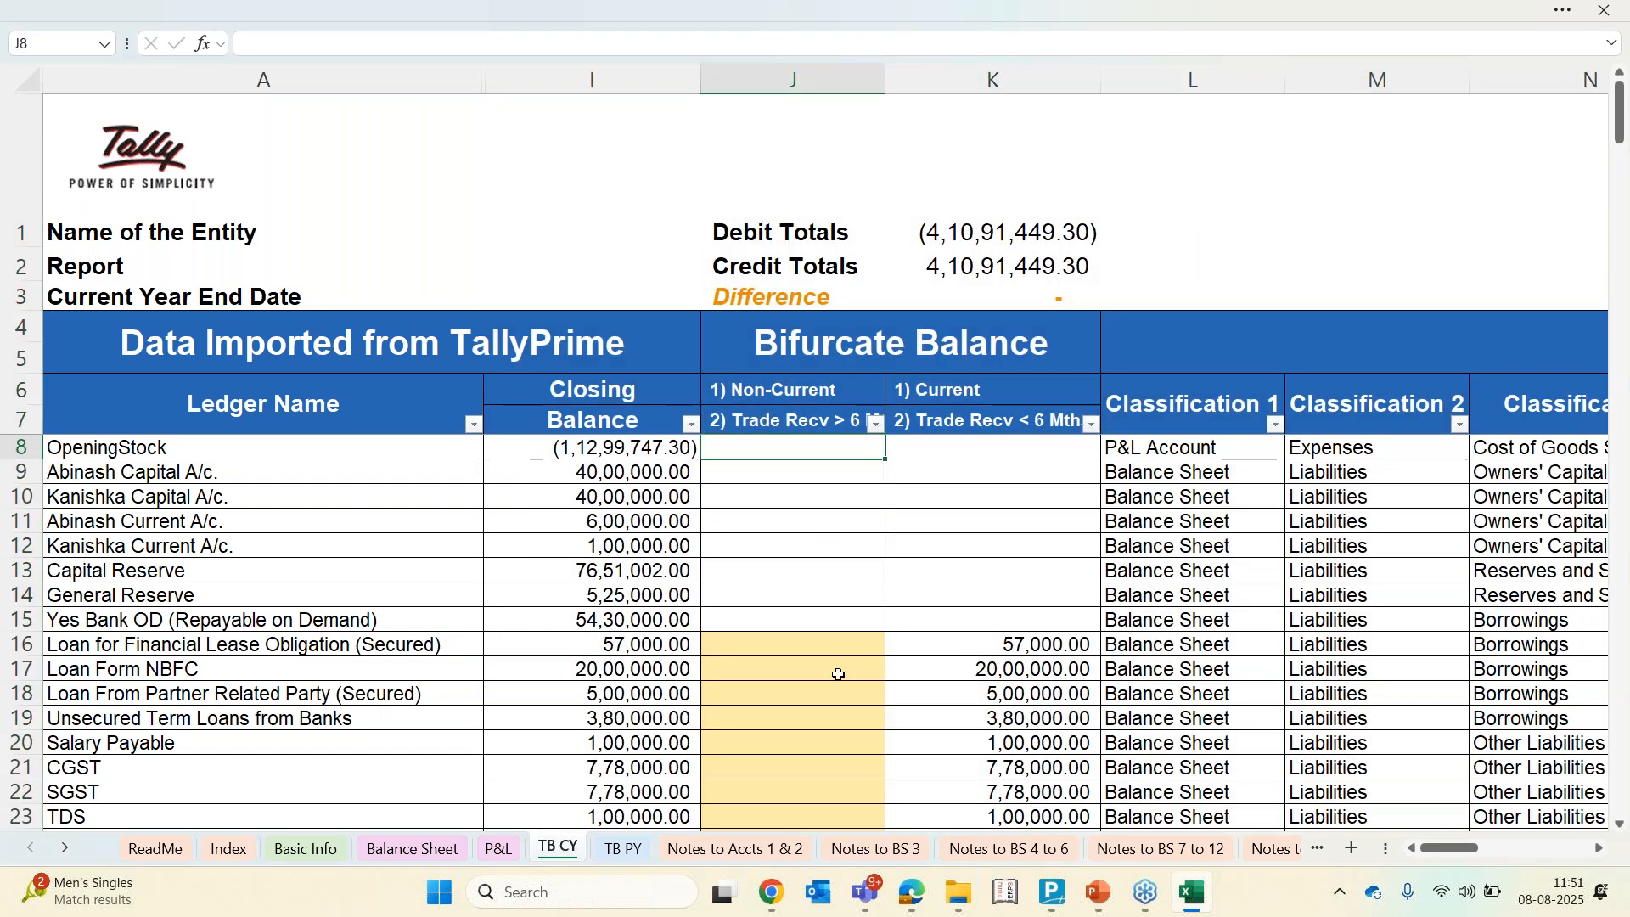
pyautogui.scroll(-3, 839, 675)
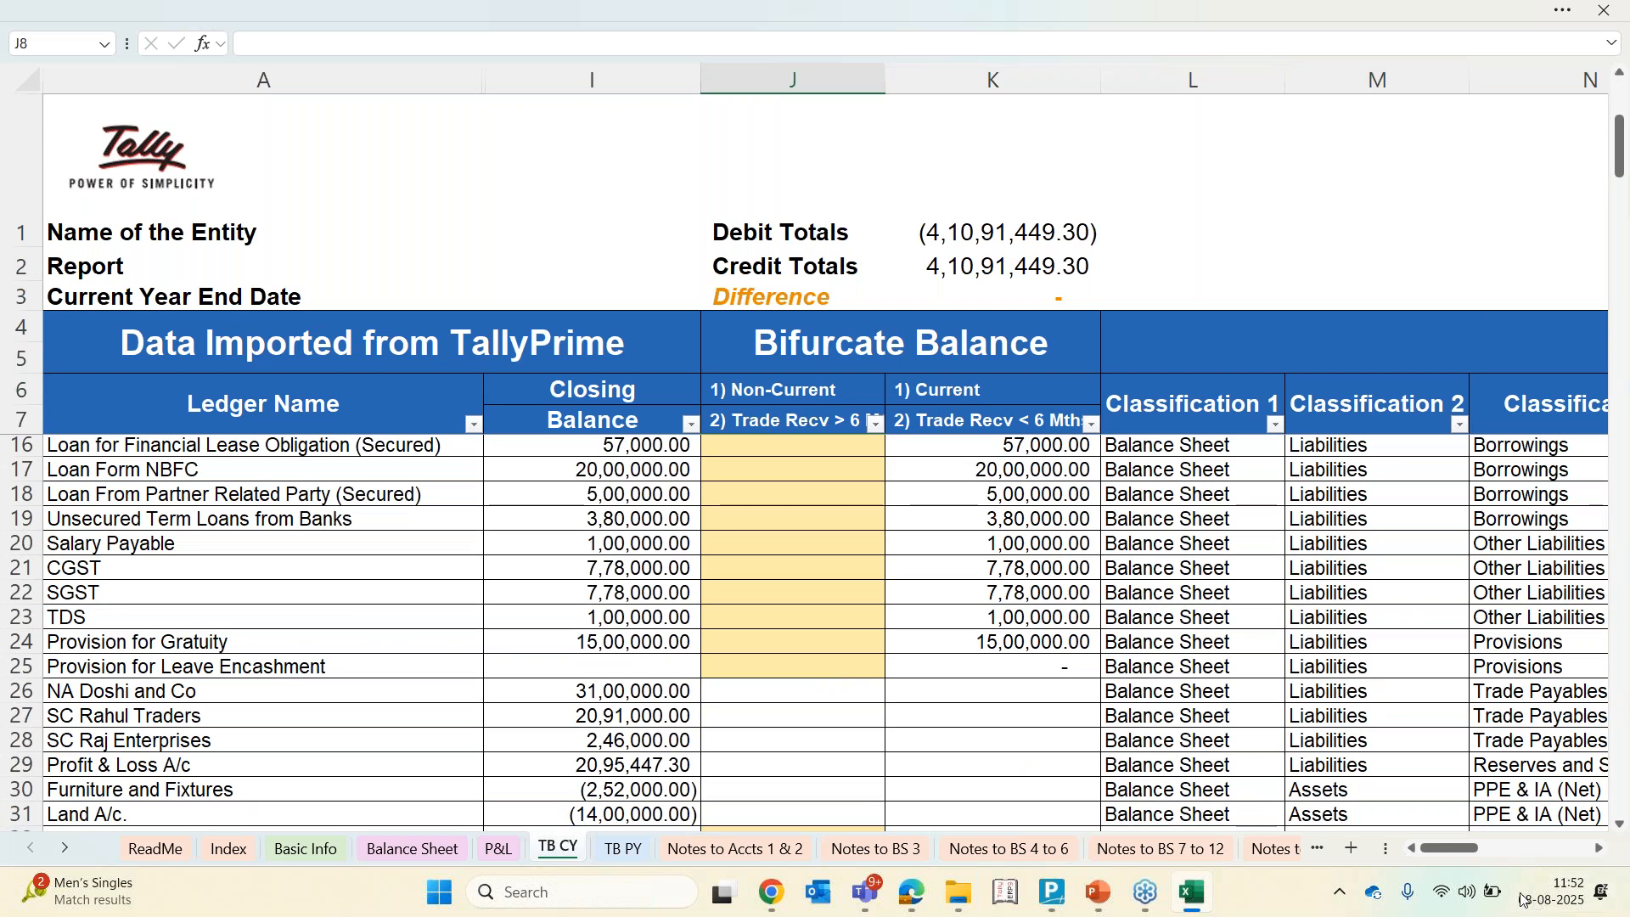
pyautogui.scroll(-6, 1432, 700)
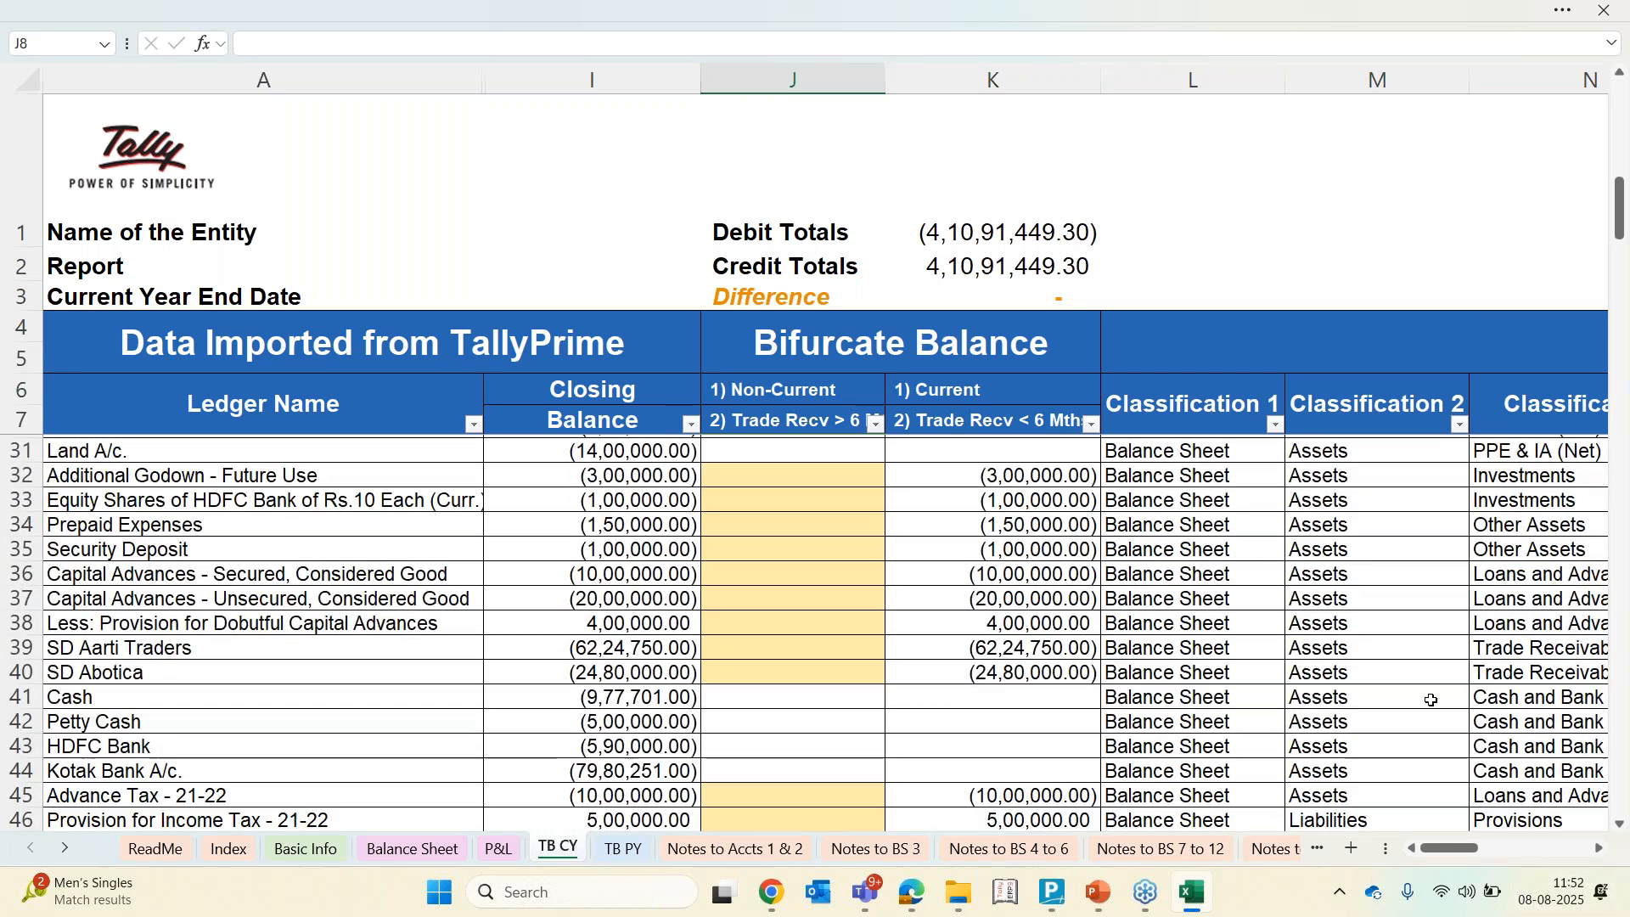
pyautogui.hscroll(1, 1431, 700)
pyautogui.click(1467, 562)
pyautogui.press('Down')
pyautogui.press('Left')
pyautogui.press('Left')
pyautogui.press('Left')
pyautogui.press('Up')
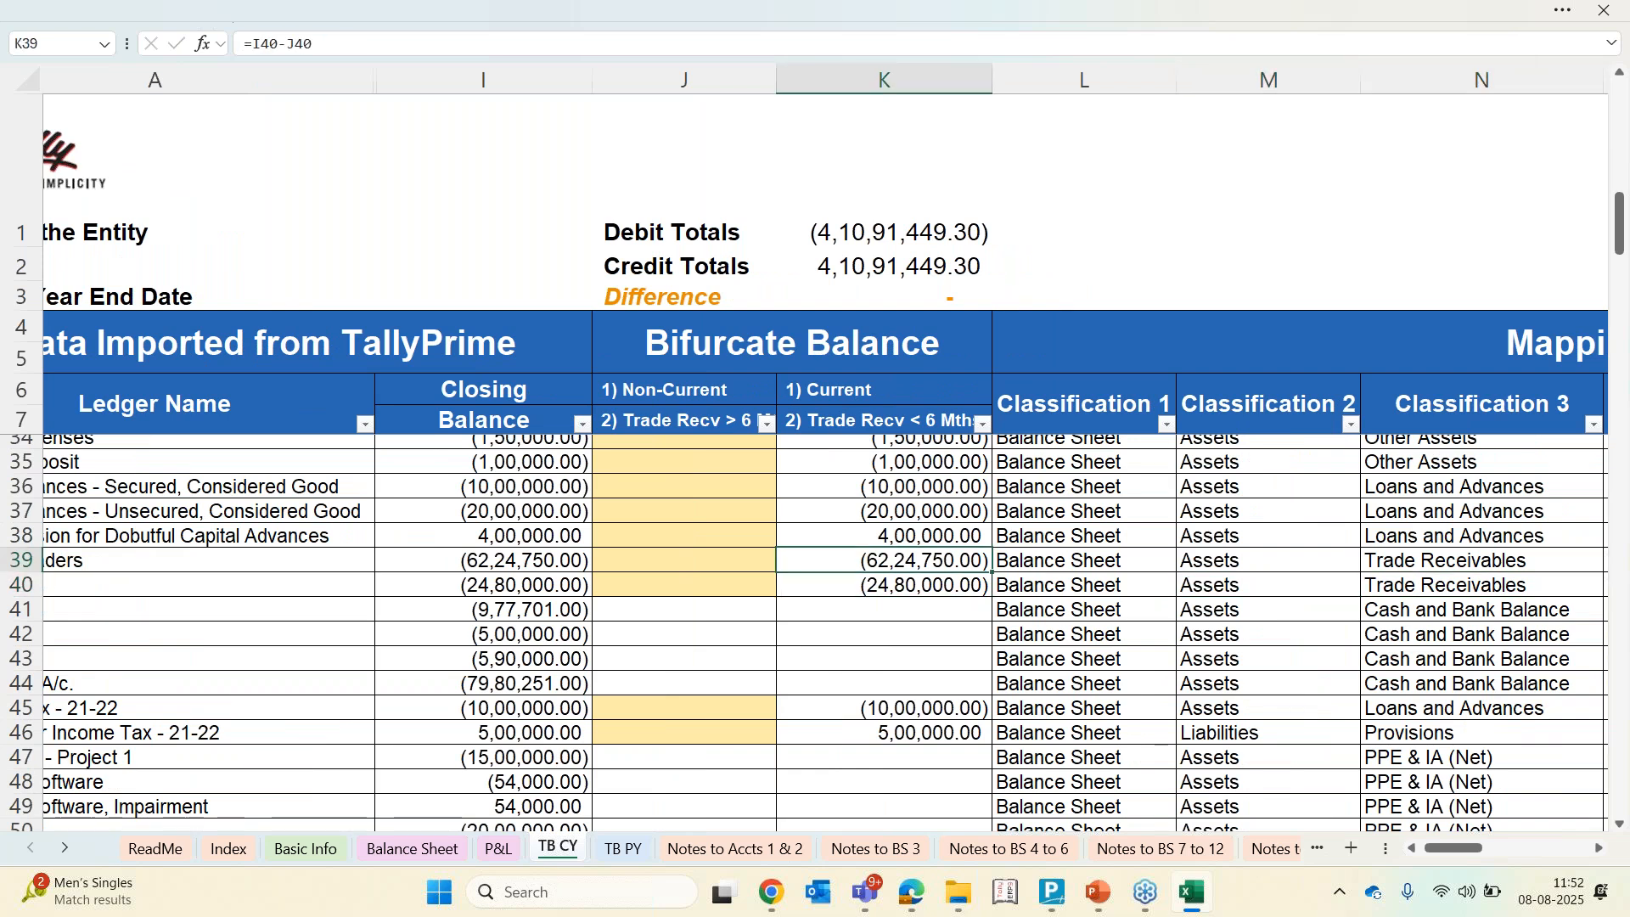
pyautogui.press('Left')
pyautogui.press('Right')
pyautogui.press('Left')
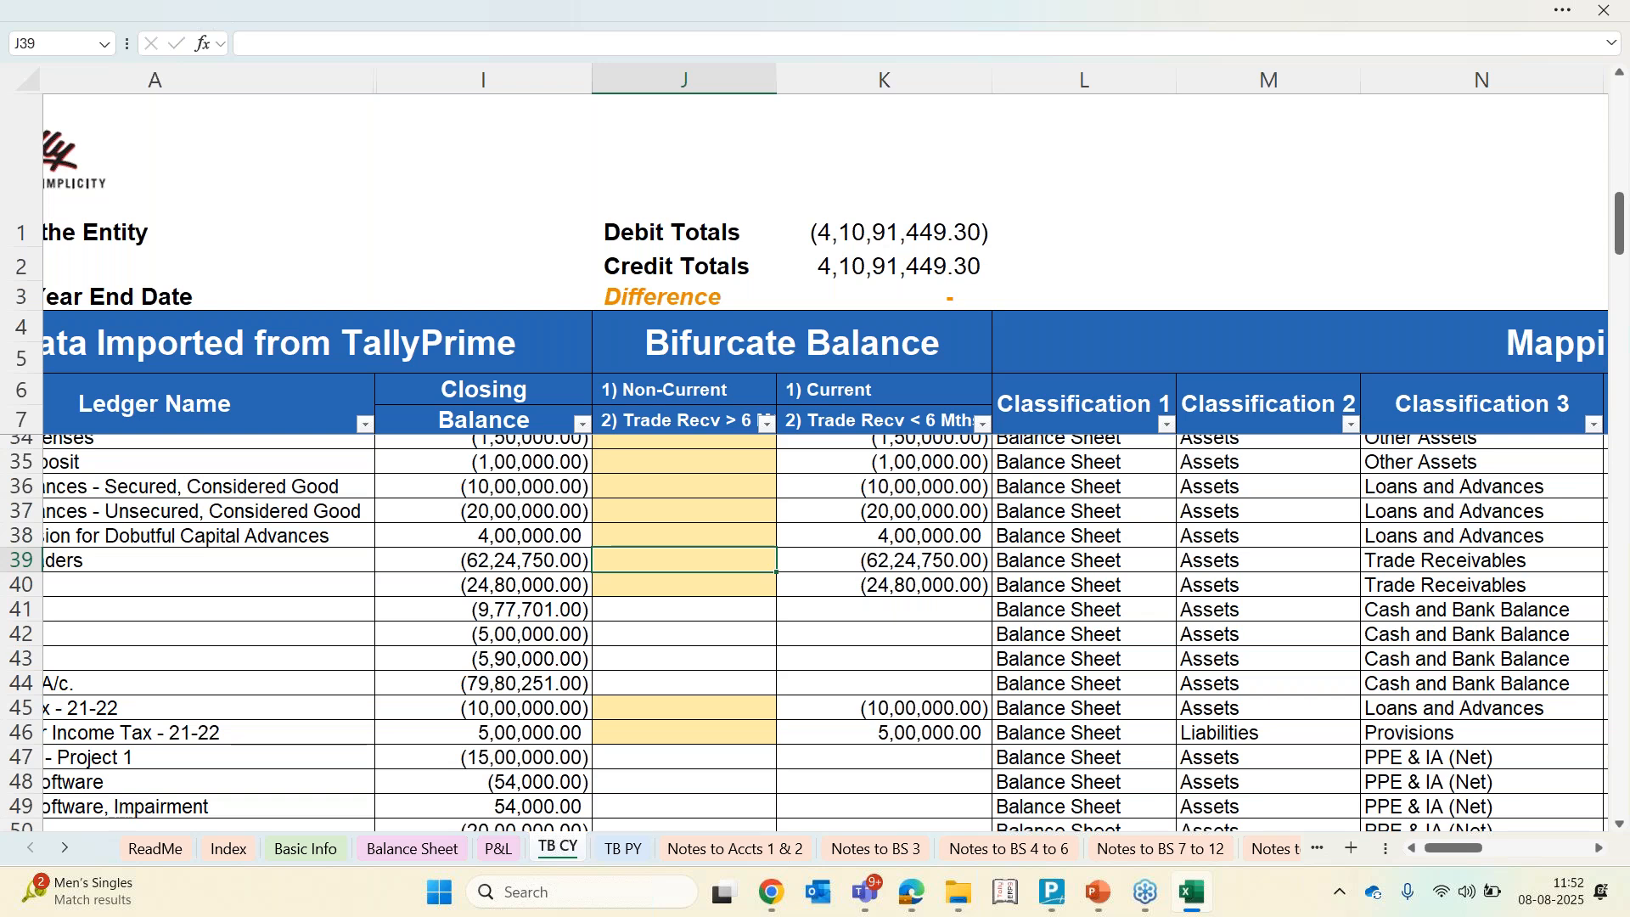
pyautogui.press('Right')
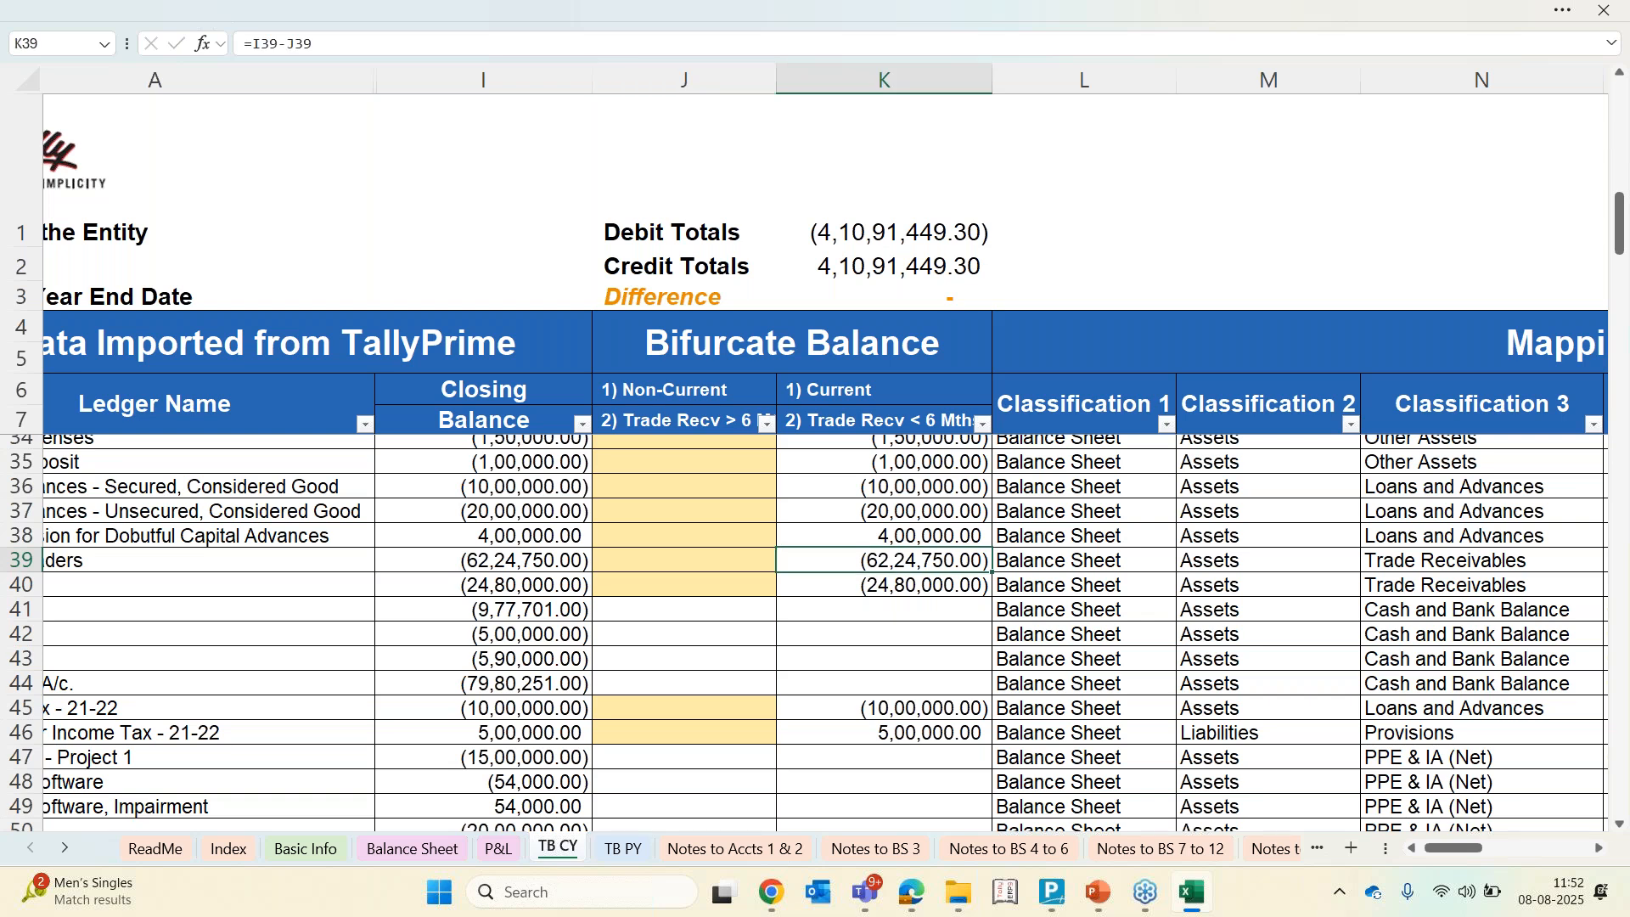
pyautogui.write('24')
pyautogui.press('Escape')
pyautogui.press('Left')
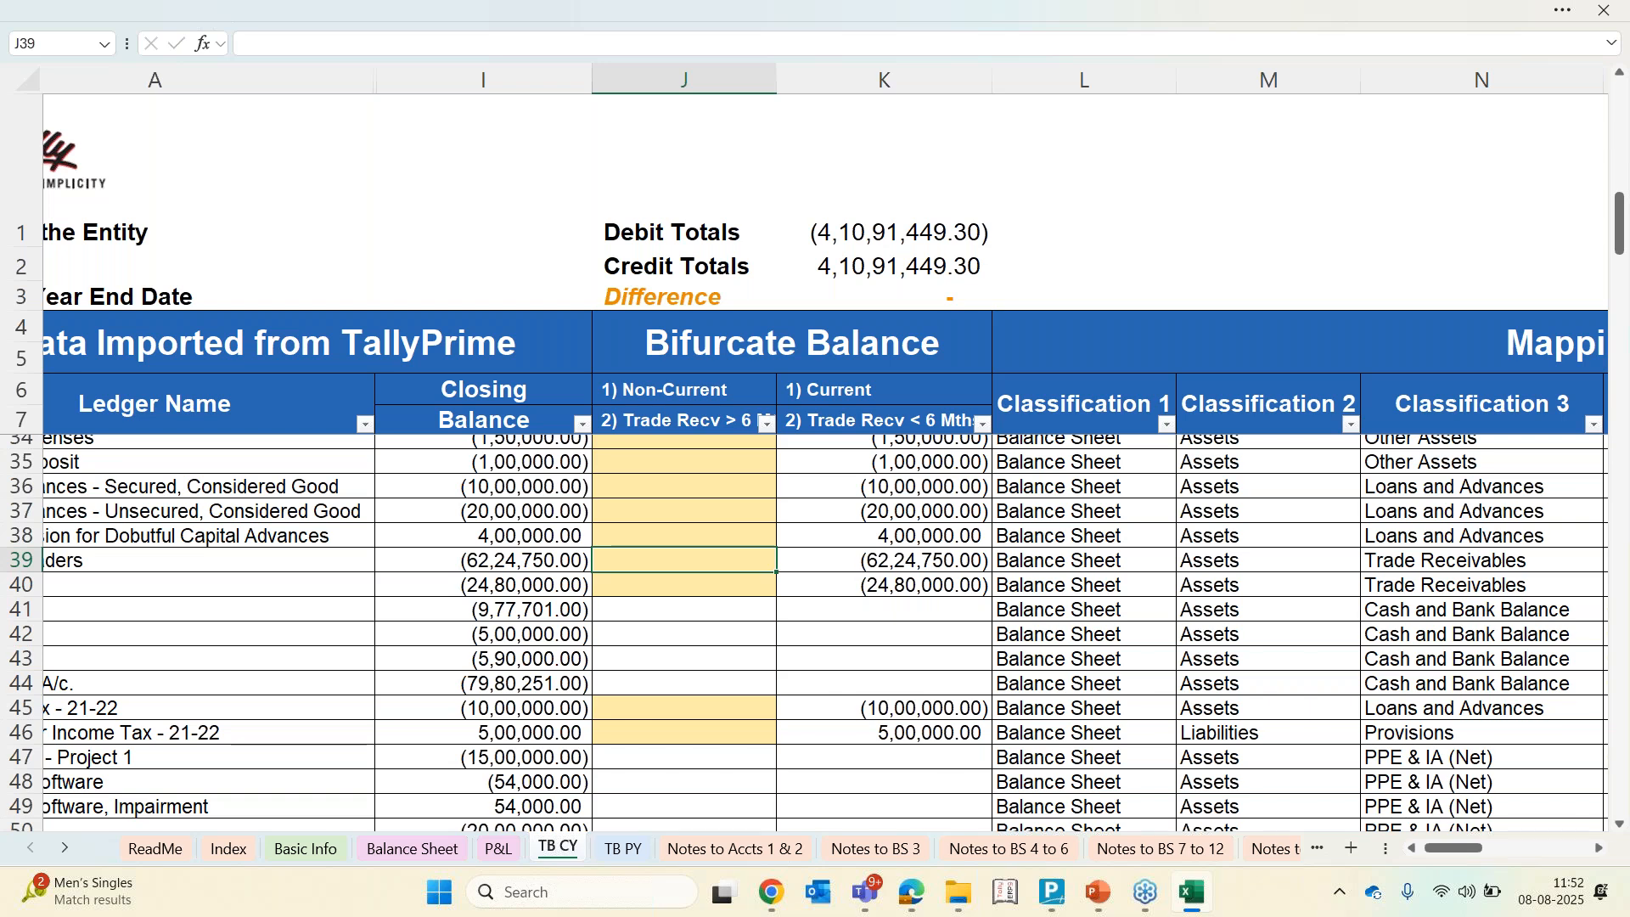
pyautogui.write('-2475')
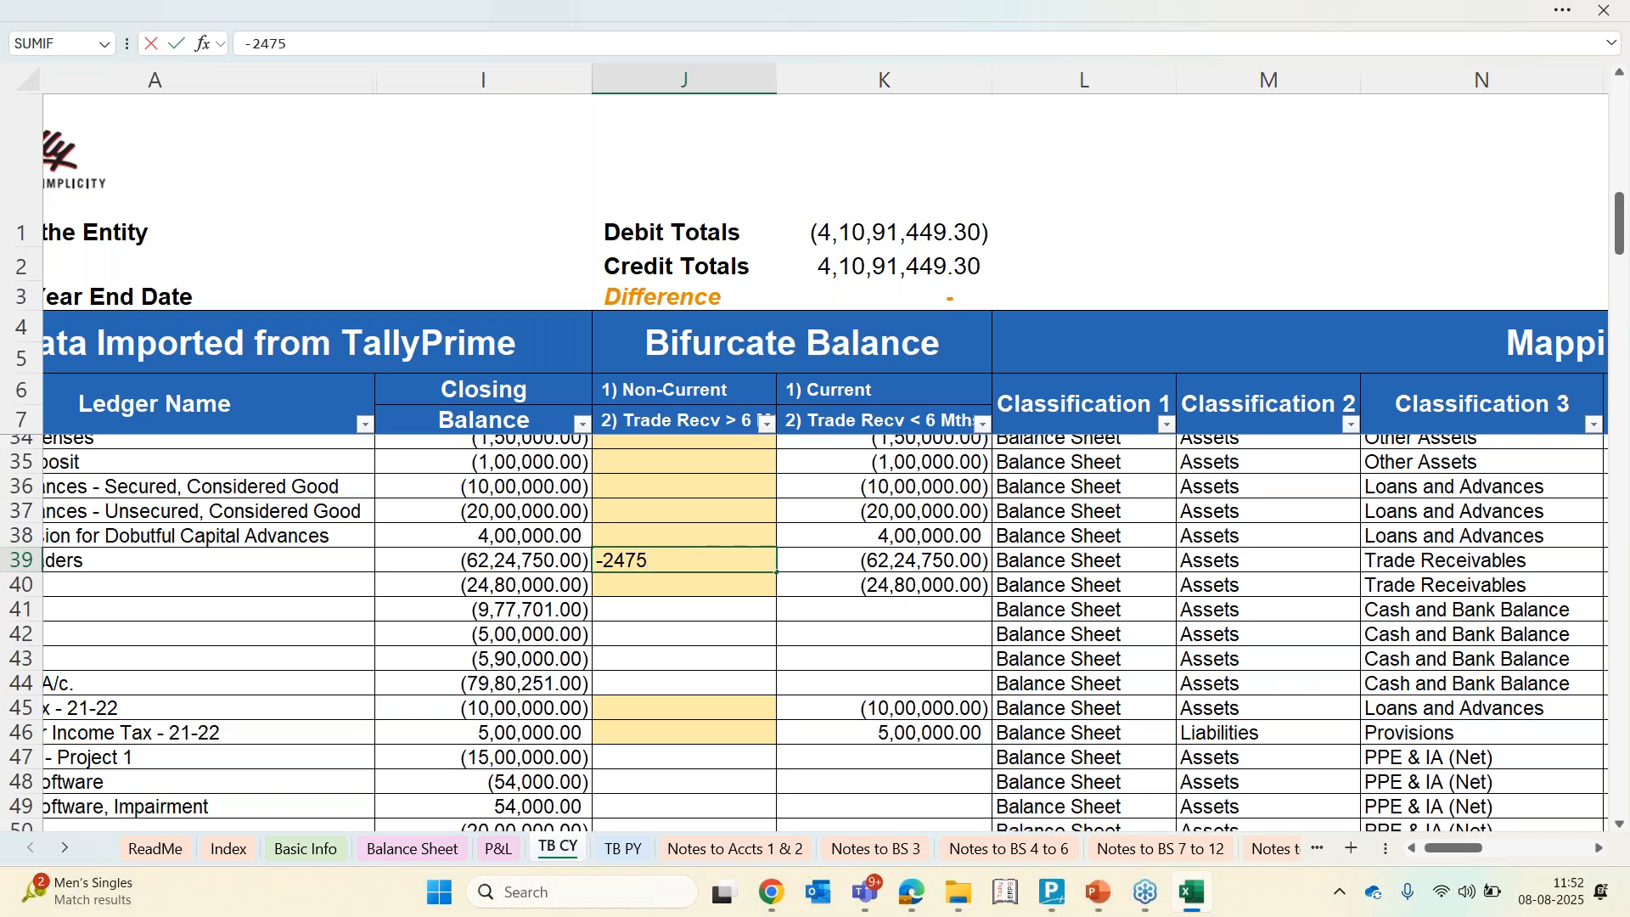
pyautogui.write('0')
pyautogui.press('Return')
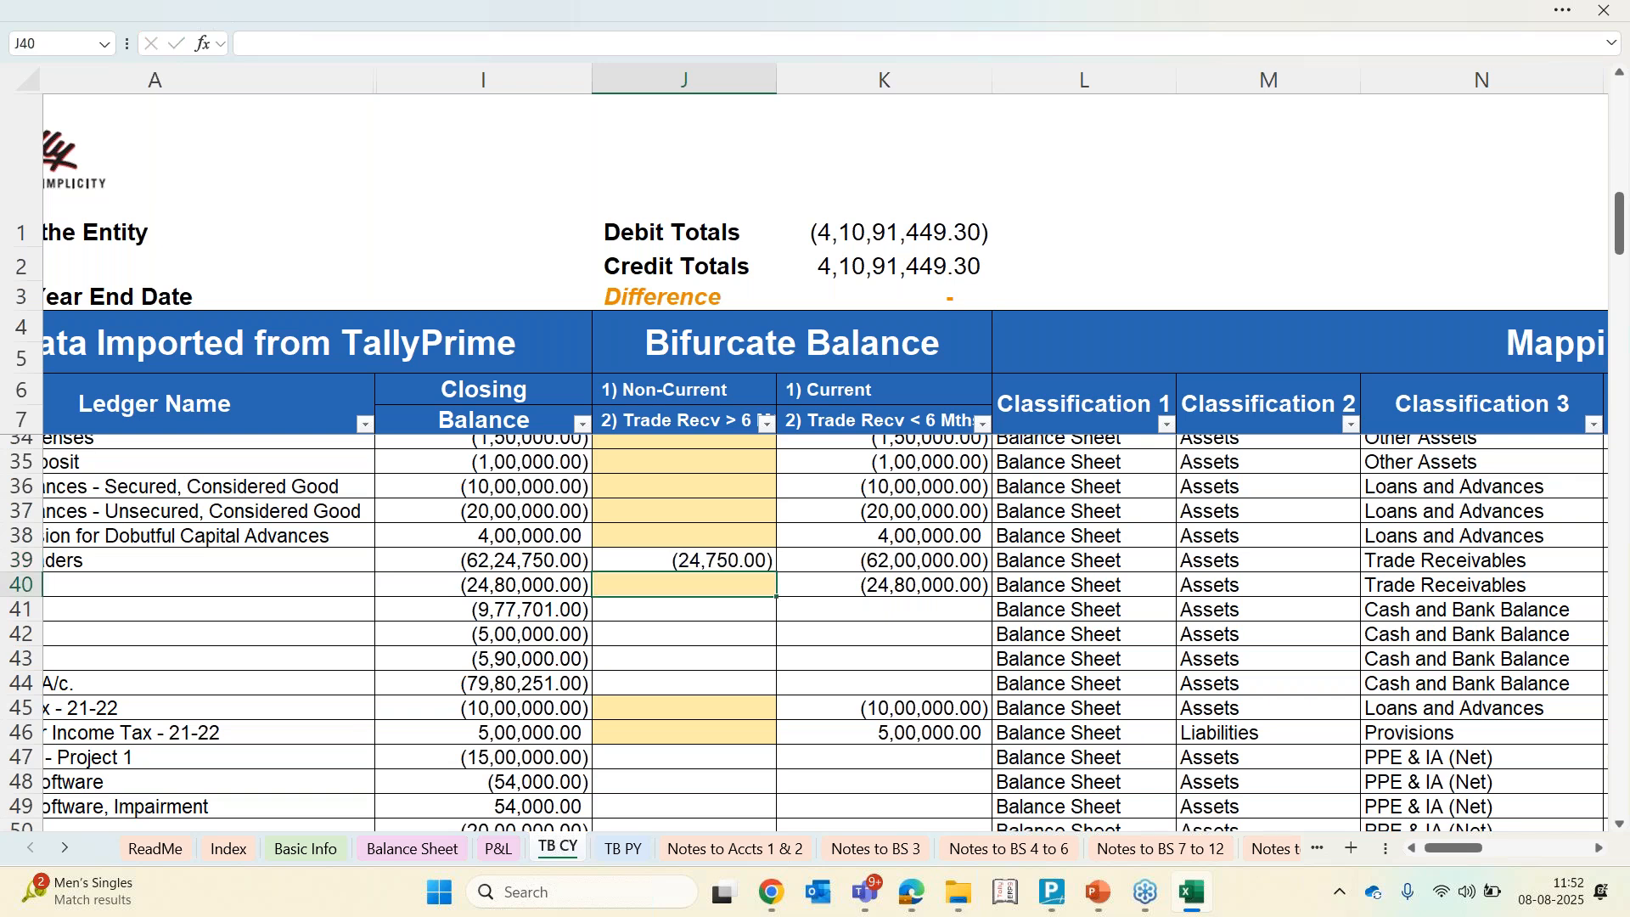
pyautogui.press('Up')
pyautogui.press('Right')
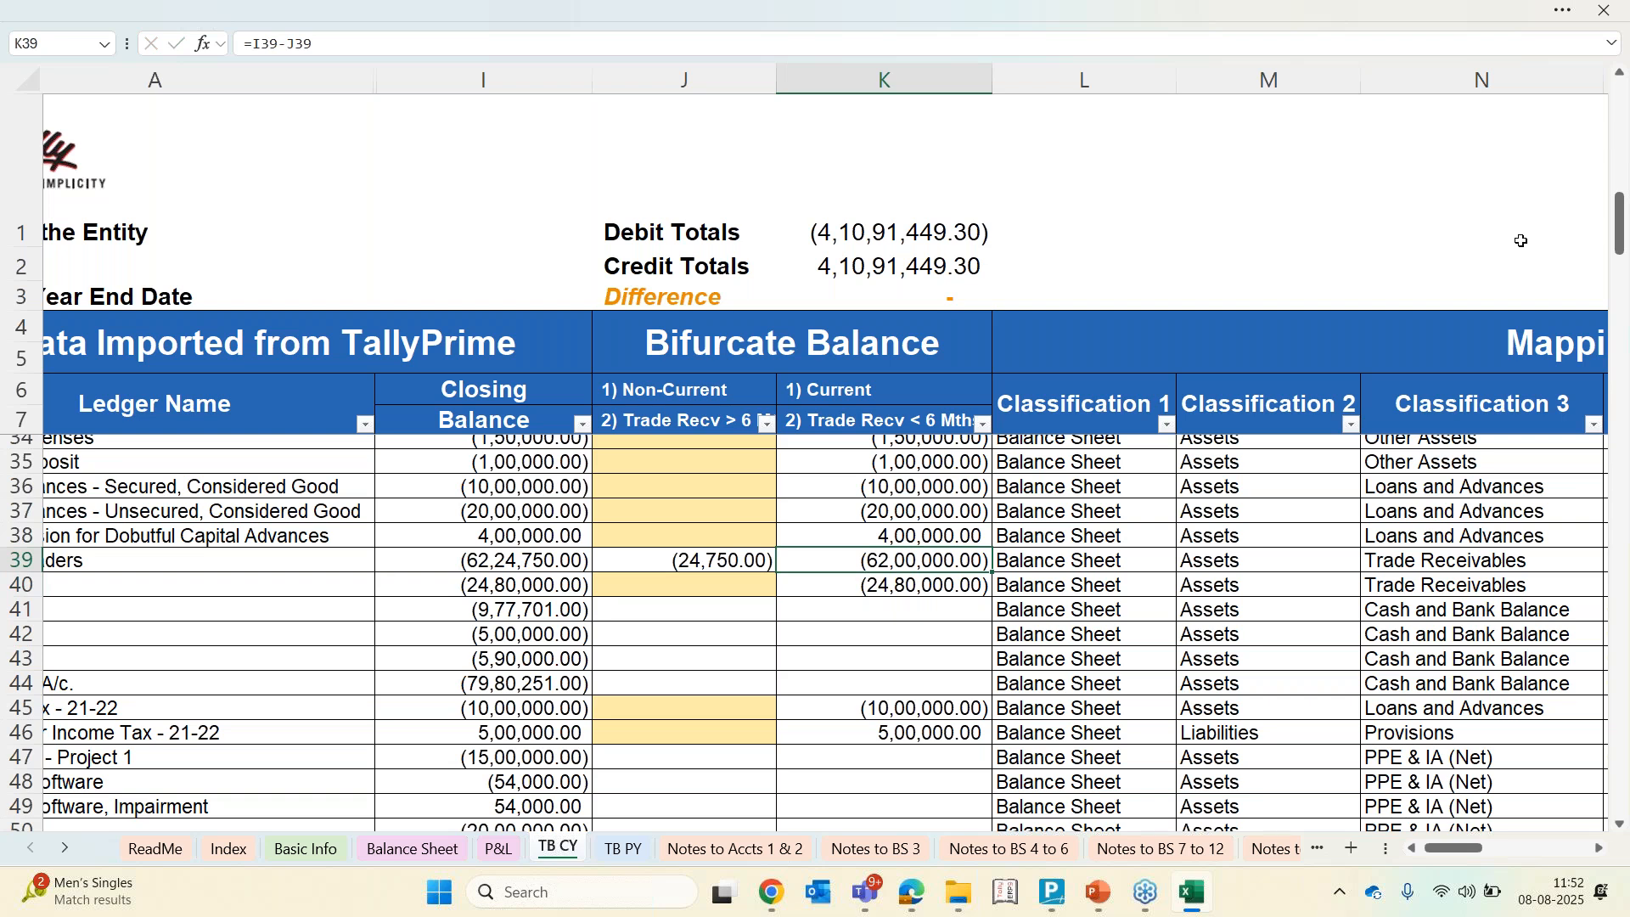
# Enter 1800000 as the non-current portion of the Loan Form NBFC balance
pyautogui.click(747, 422)
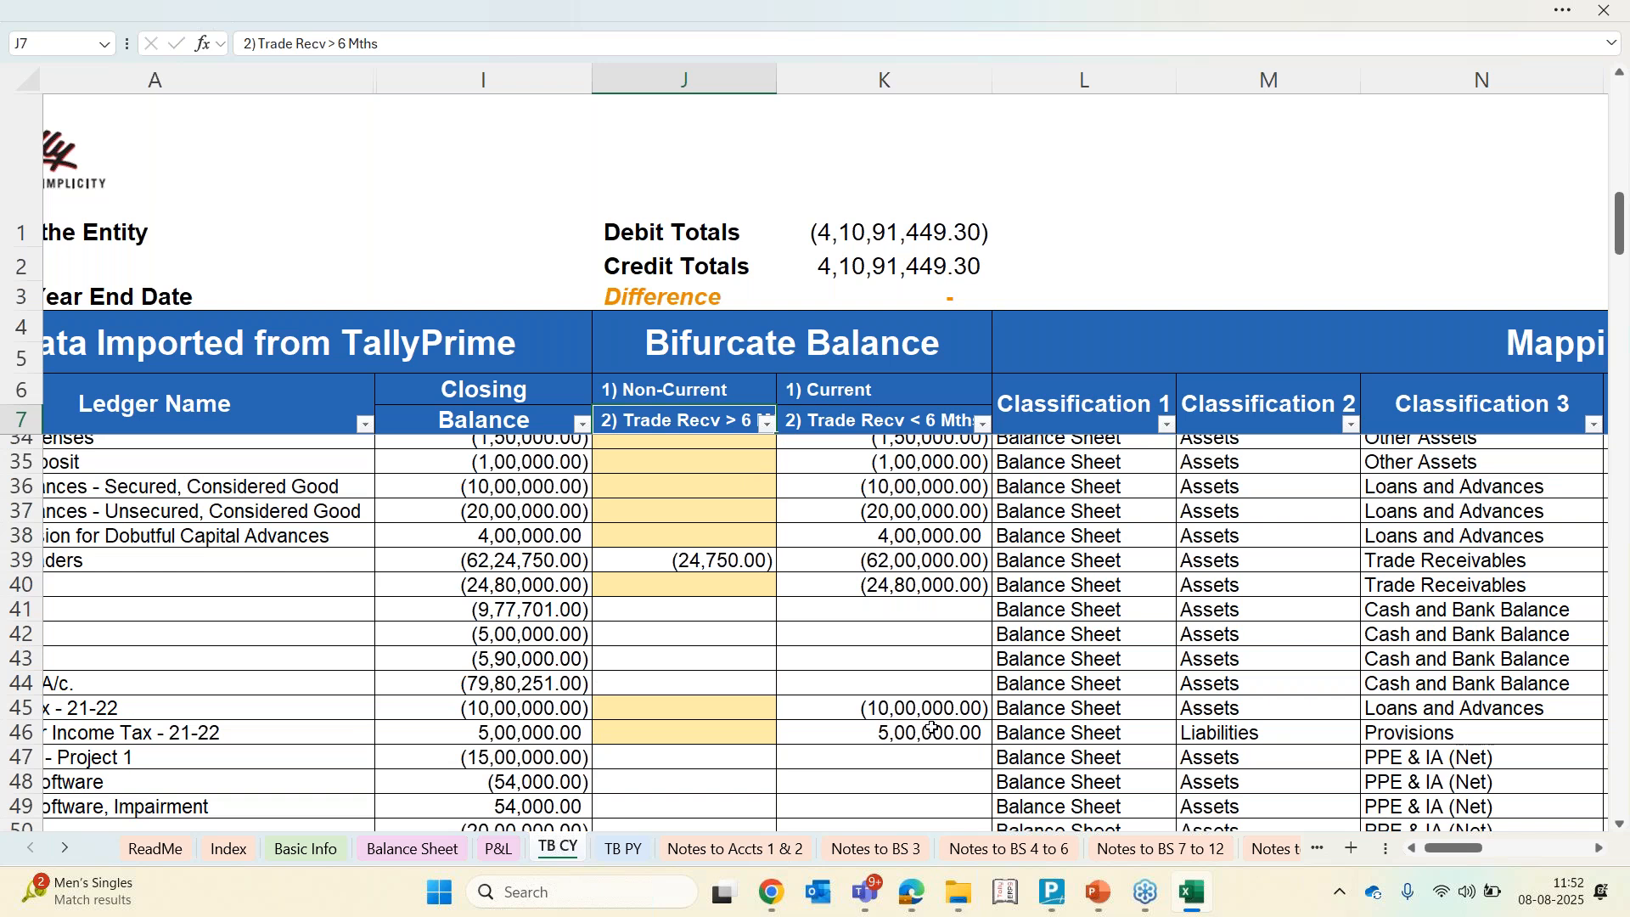
pyautogui.scroll(9, 932, 728)
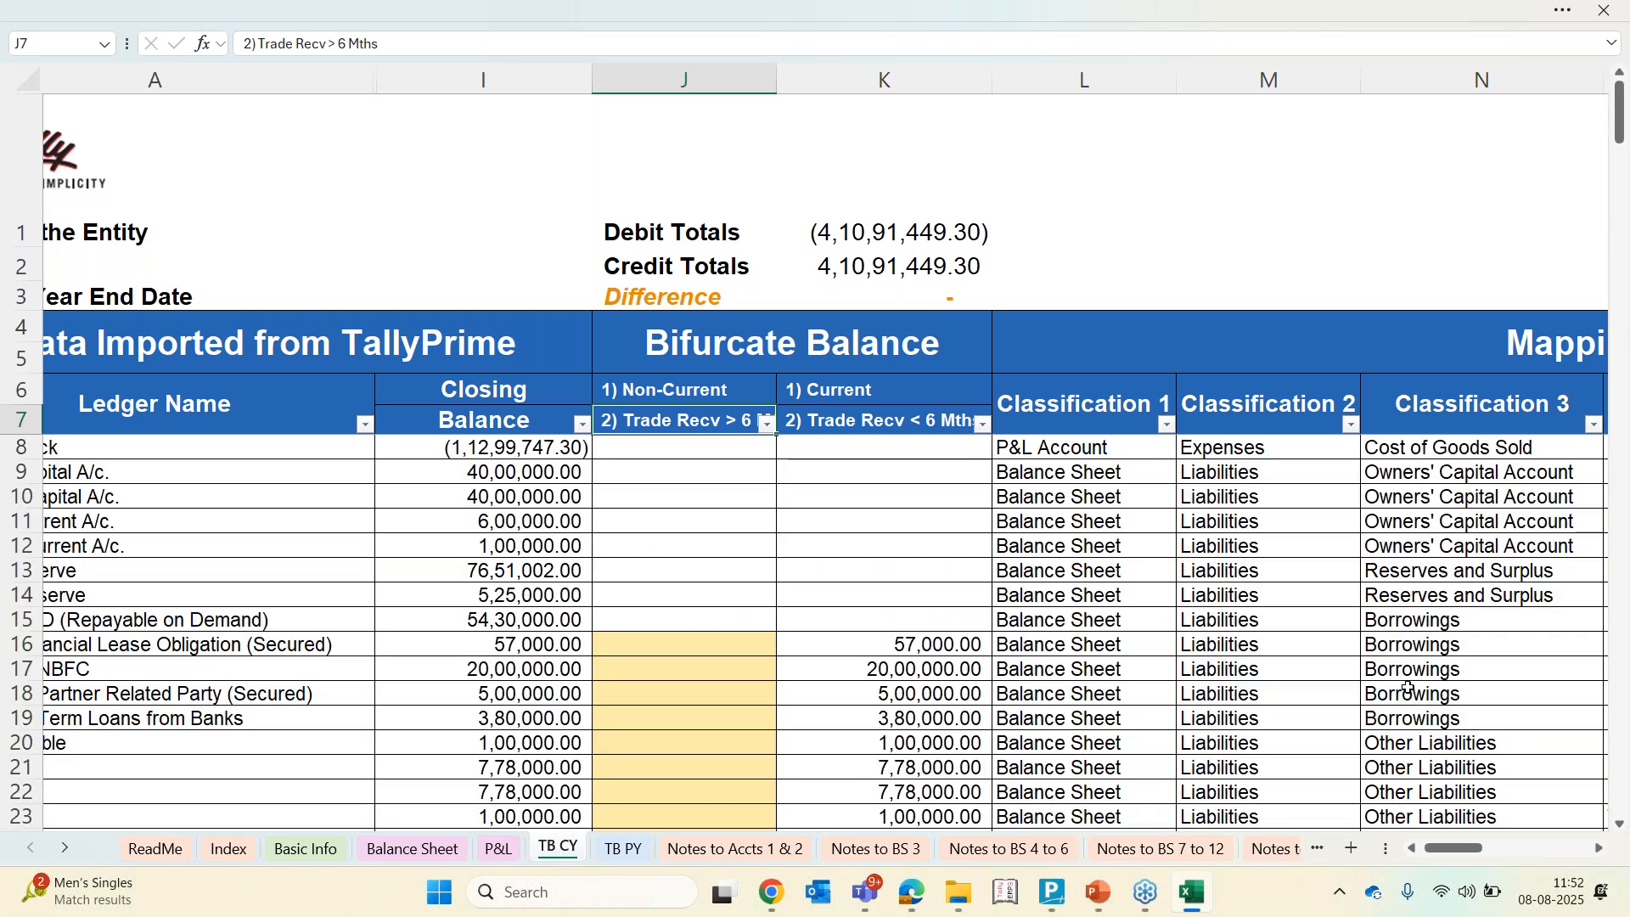
pyautogui.click(1399, 651)
pyautogui.press('Left')
pyautogui.press('Left')
pyautogui.press('Left')
pyautogui.press('Down')
pyautogui.press('Left')
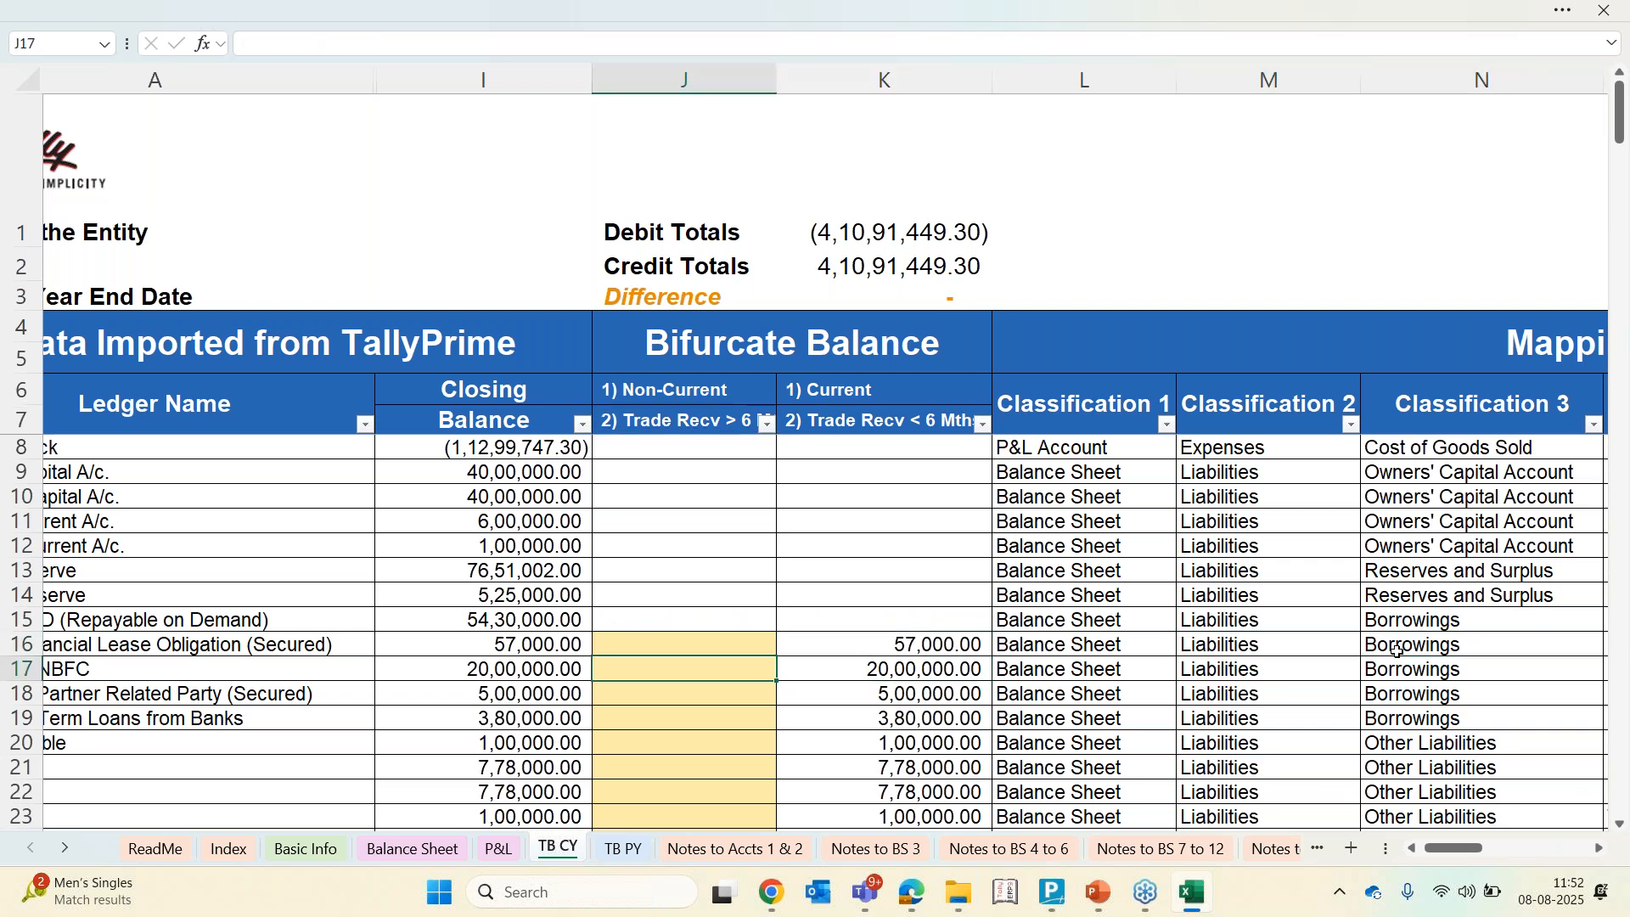
pyautogui.write('1800000')
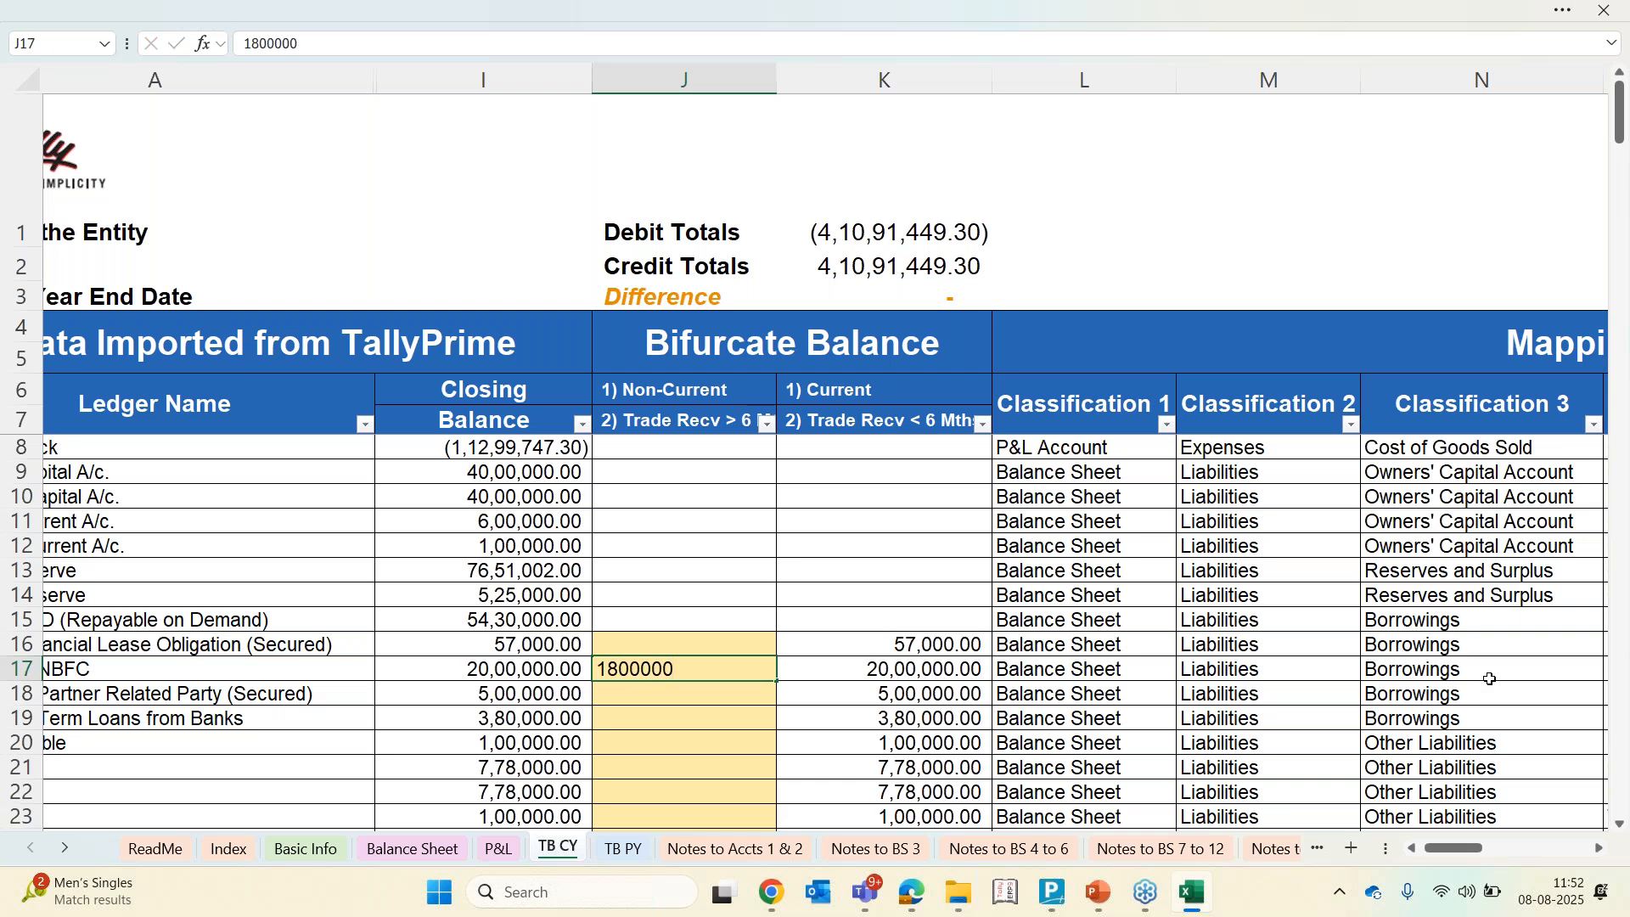
pyautogui.press('Return')
pyautogui.press('Up')
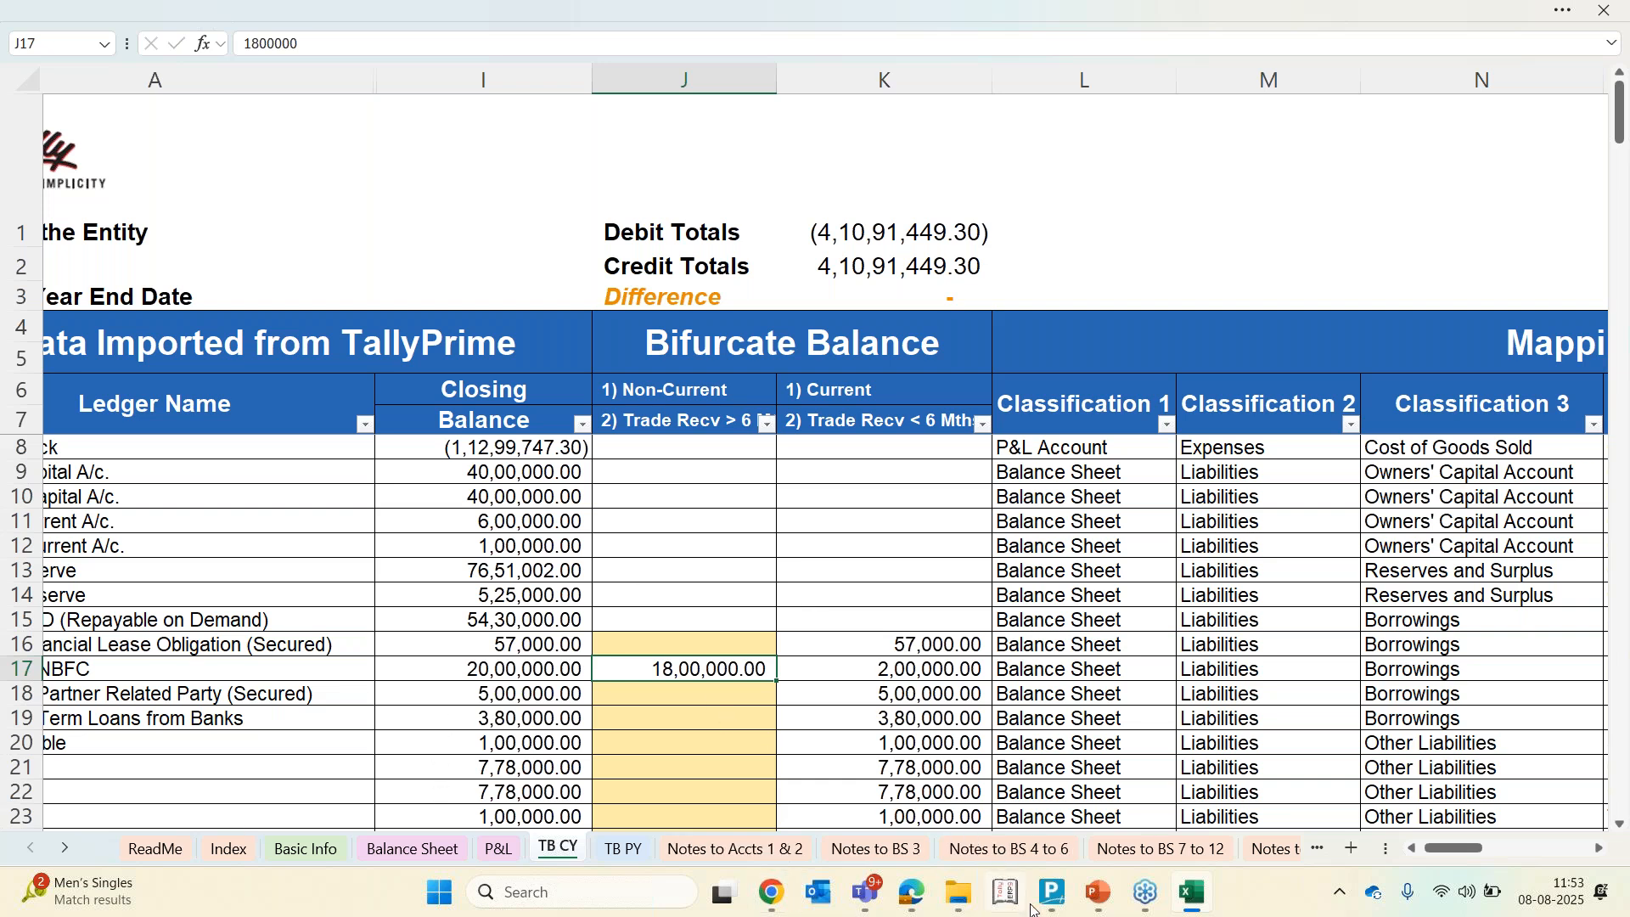
# Review the long-term borrowings, trade receivables and profit and loss notes for the bifurcated amounts
pyautogui.click(1015, 855)
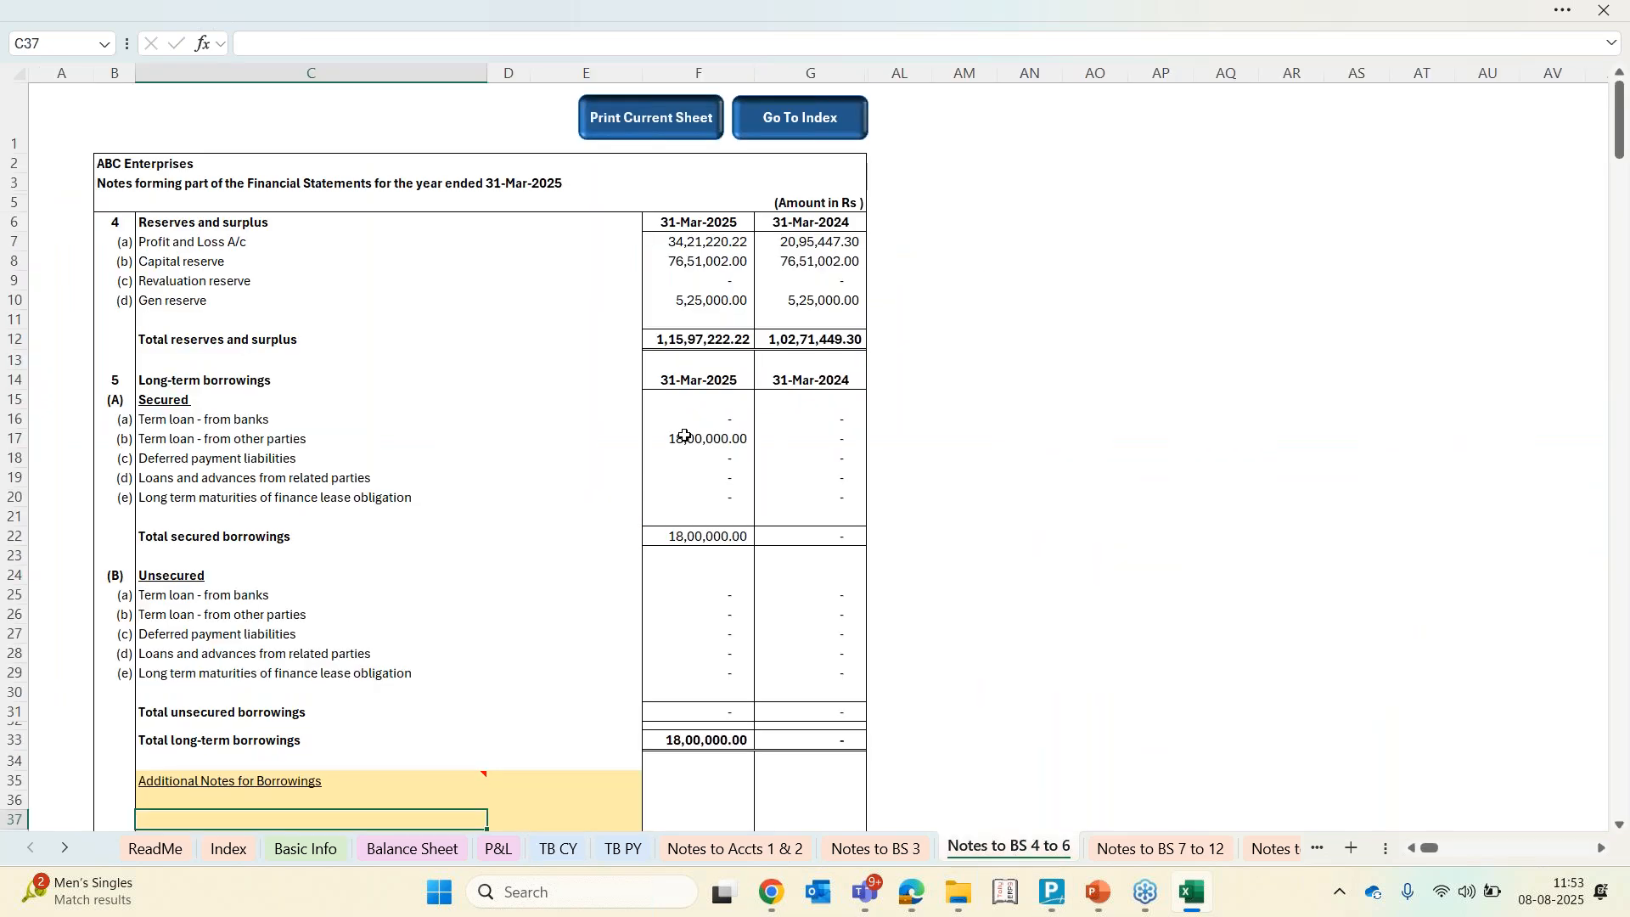
pyautogui.click(688, 438)
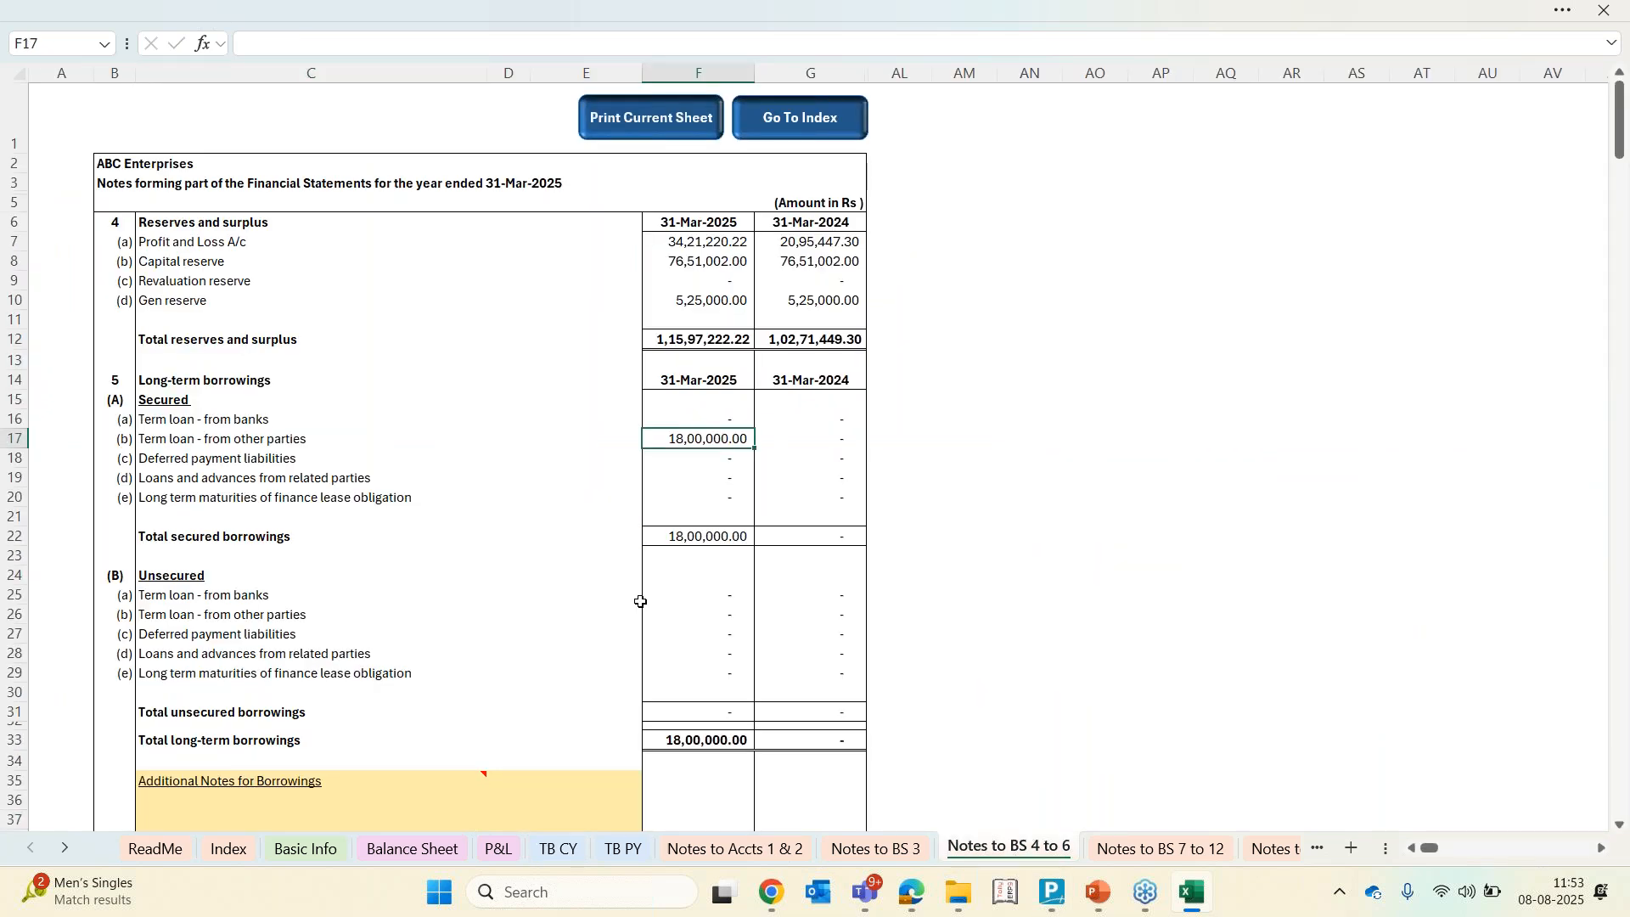
pyautogui.click(1277, 850)
pyautogui.click(1284, 850)
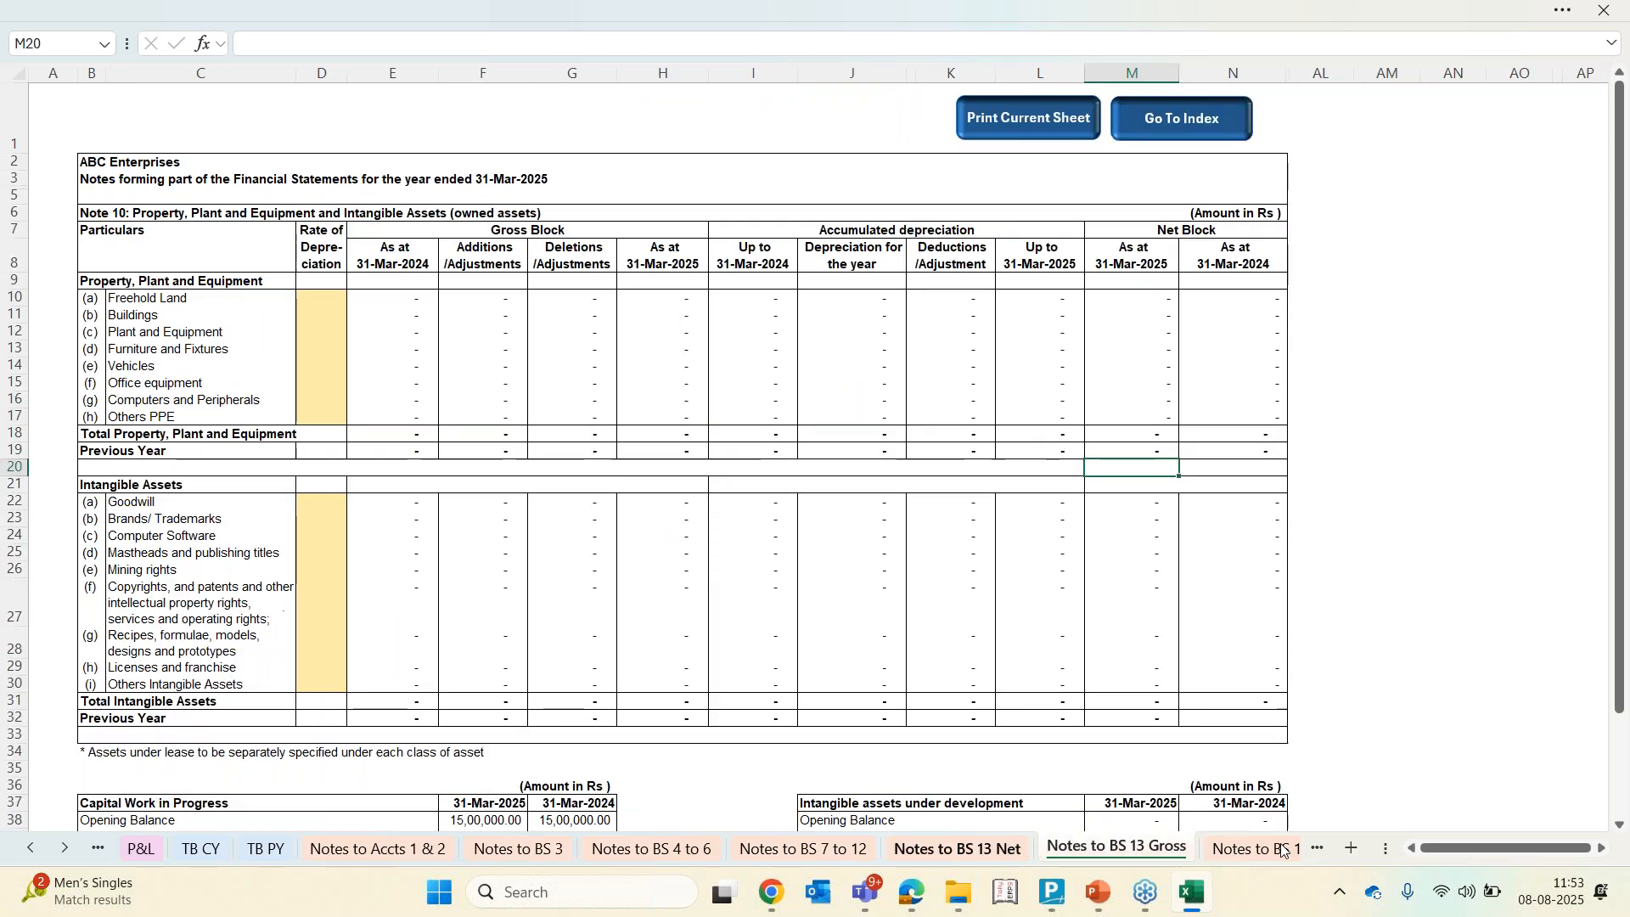
pyautogui.click(1285, 852)
pyautogui.click(1287, 854)
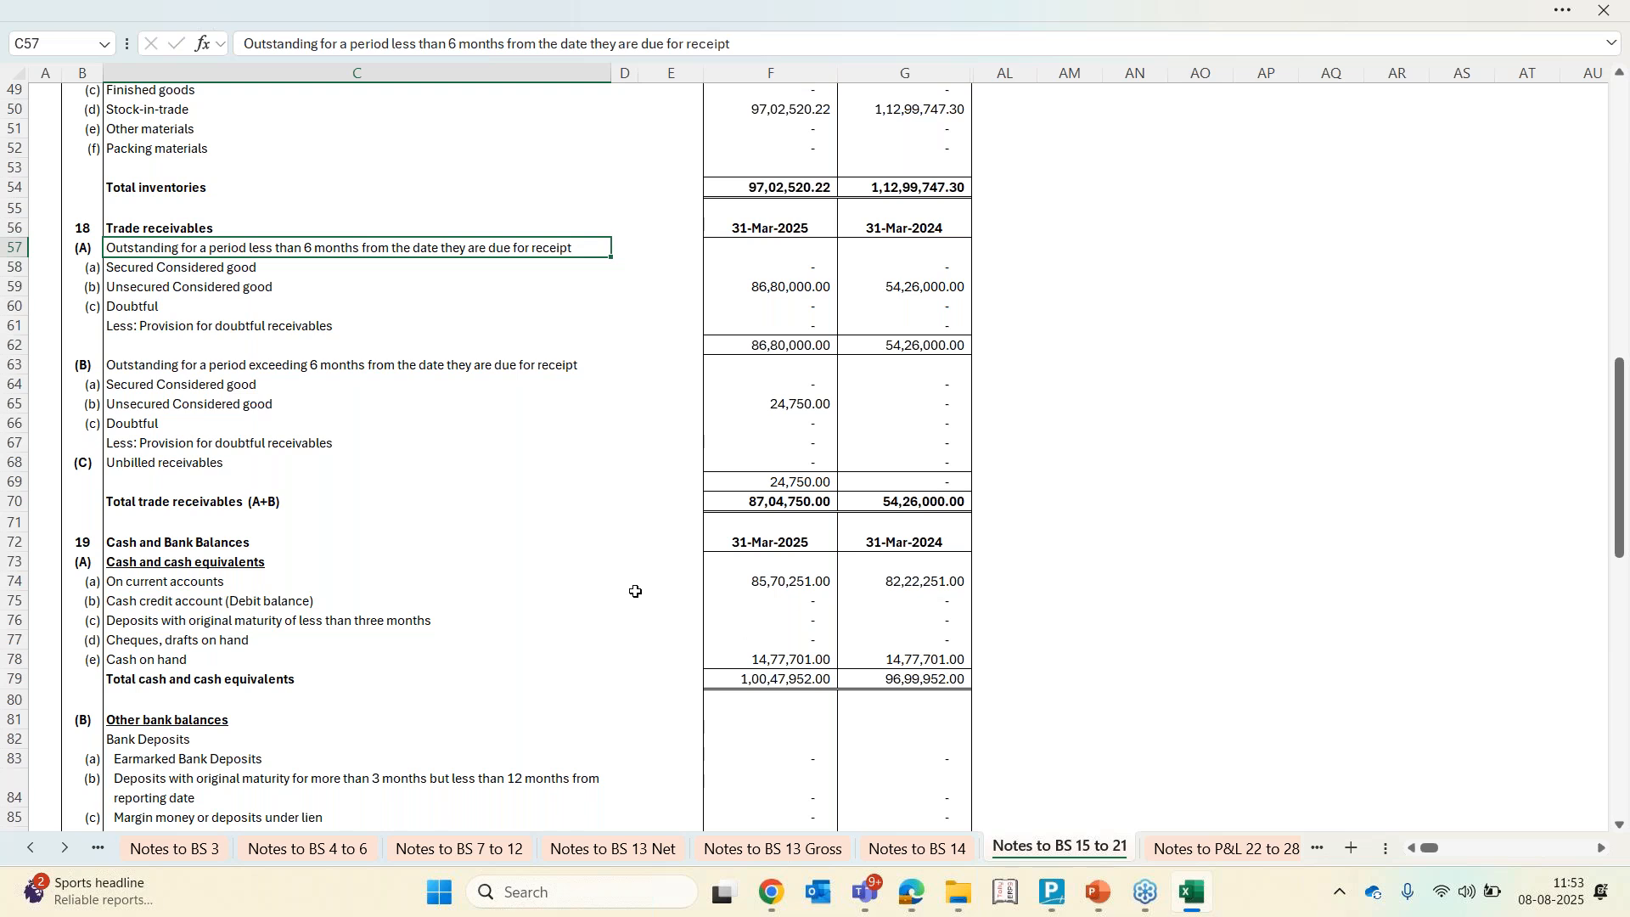
pyautogui.click(779, 407)
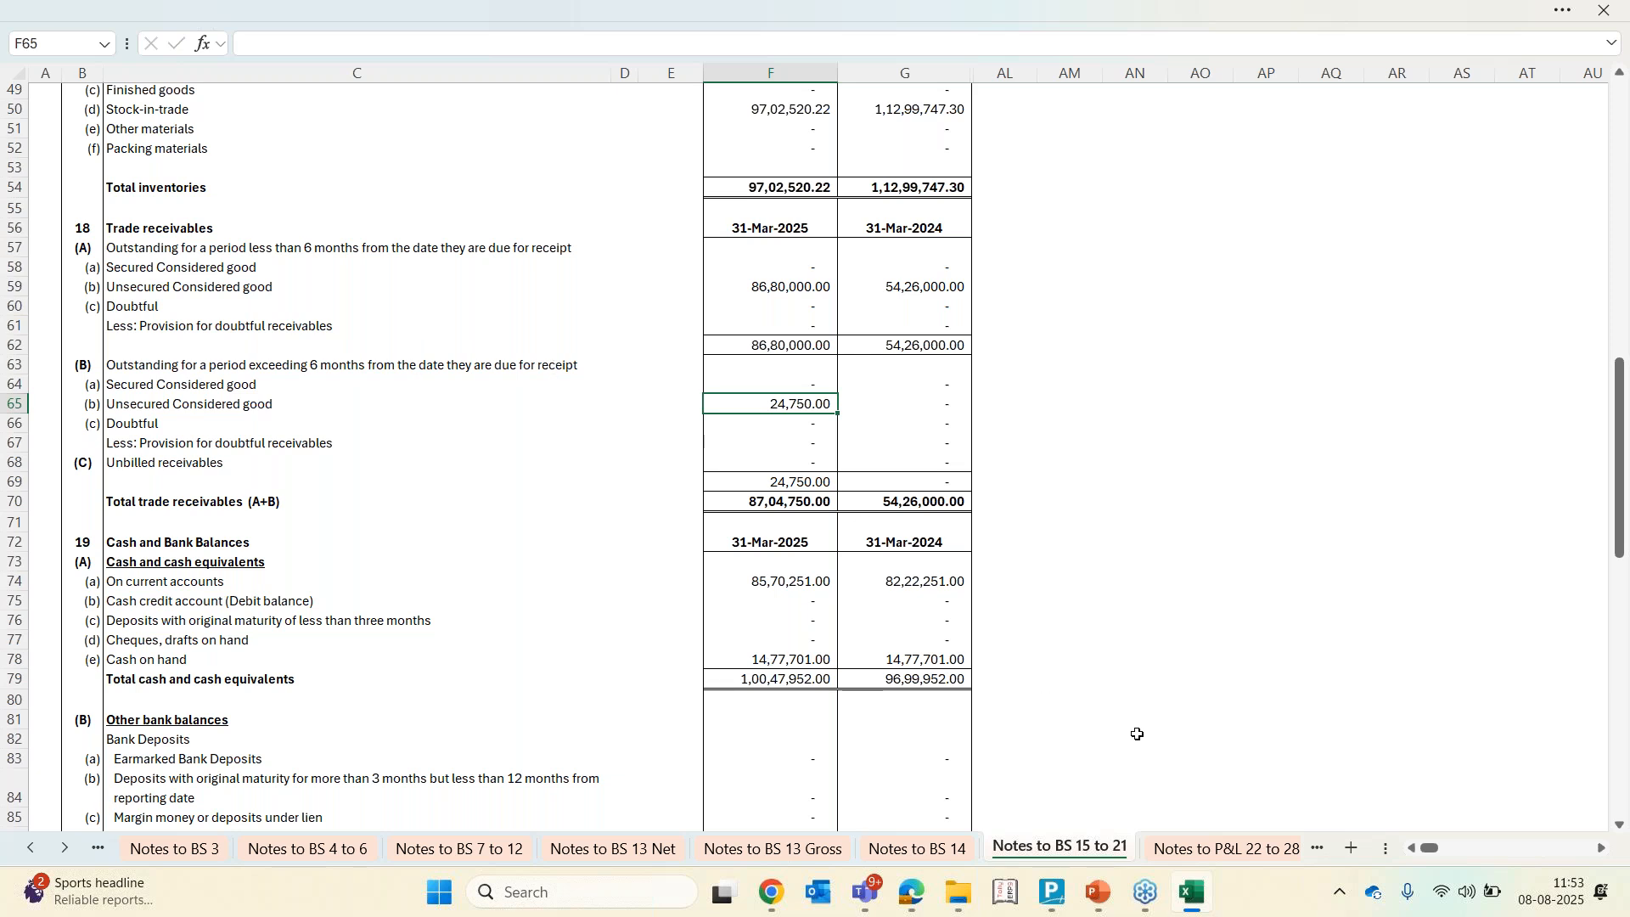
pyautogui.click(1204, 849)
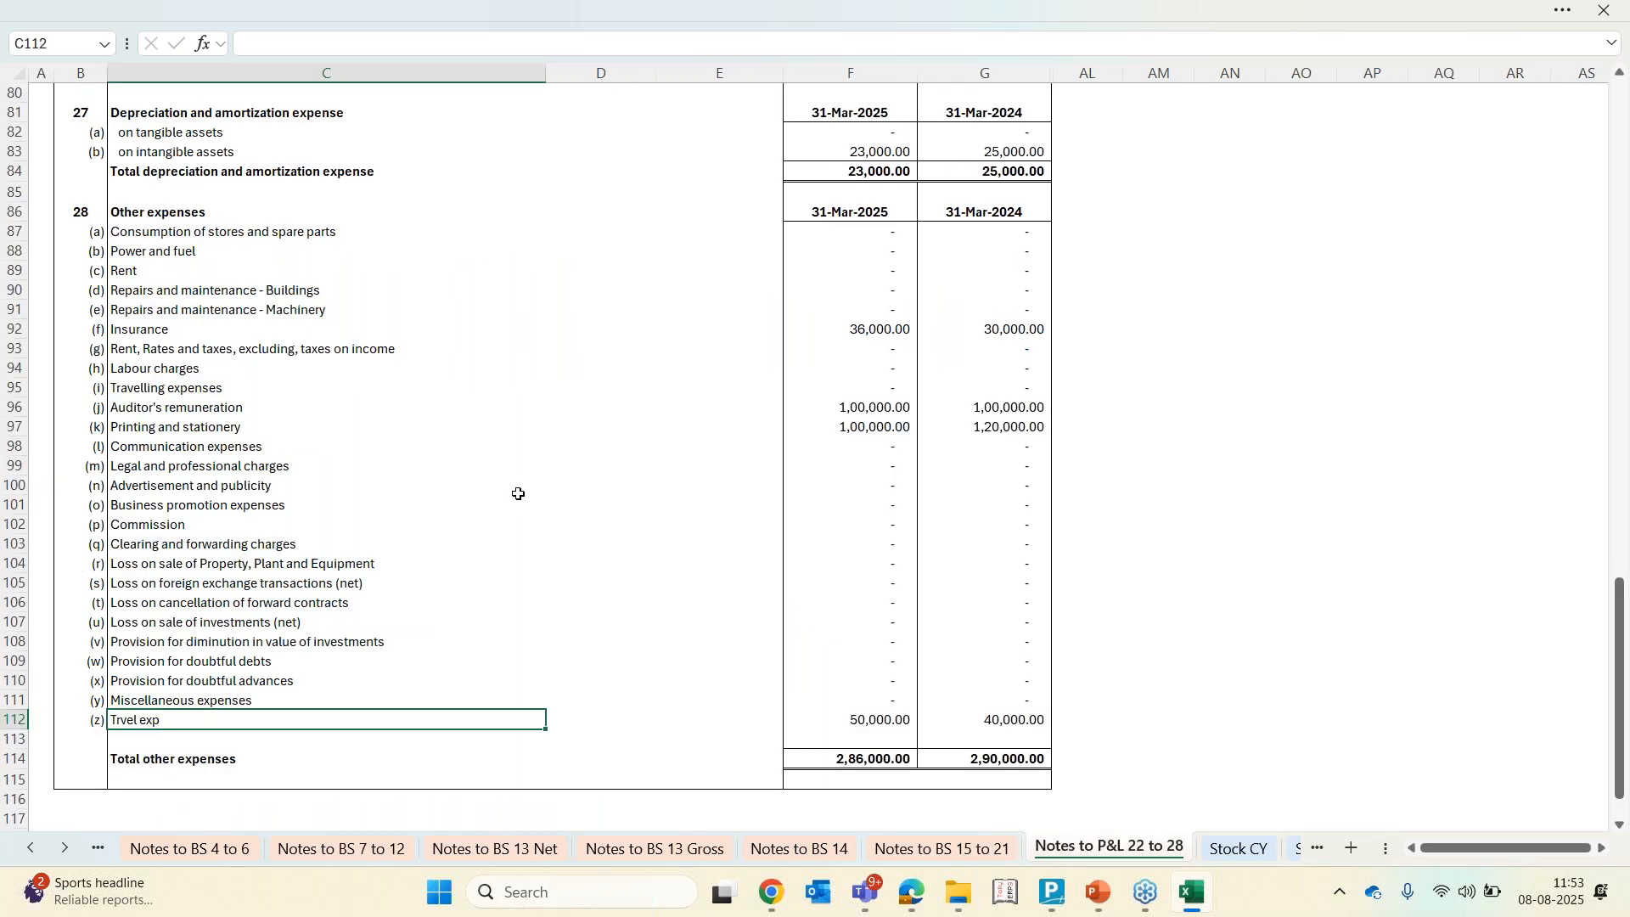
pyautogui.scroll(20, 518, 493)
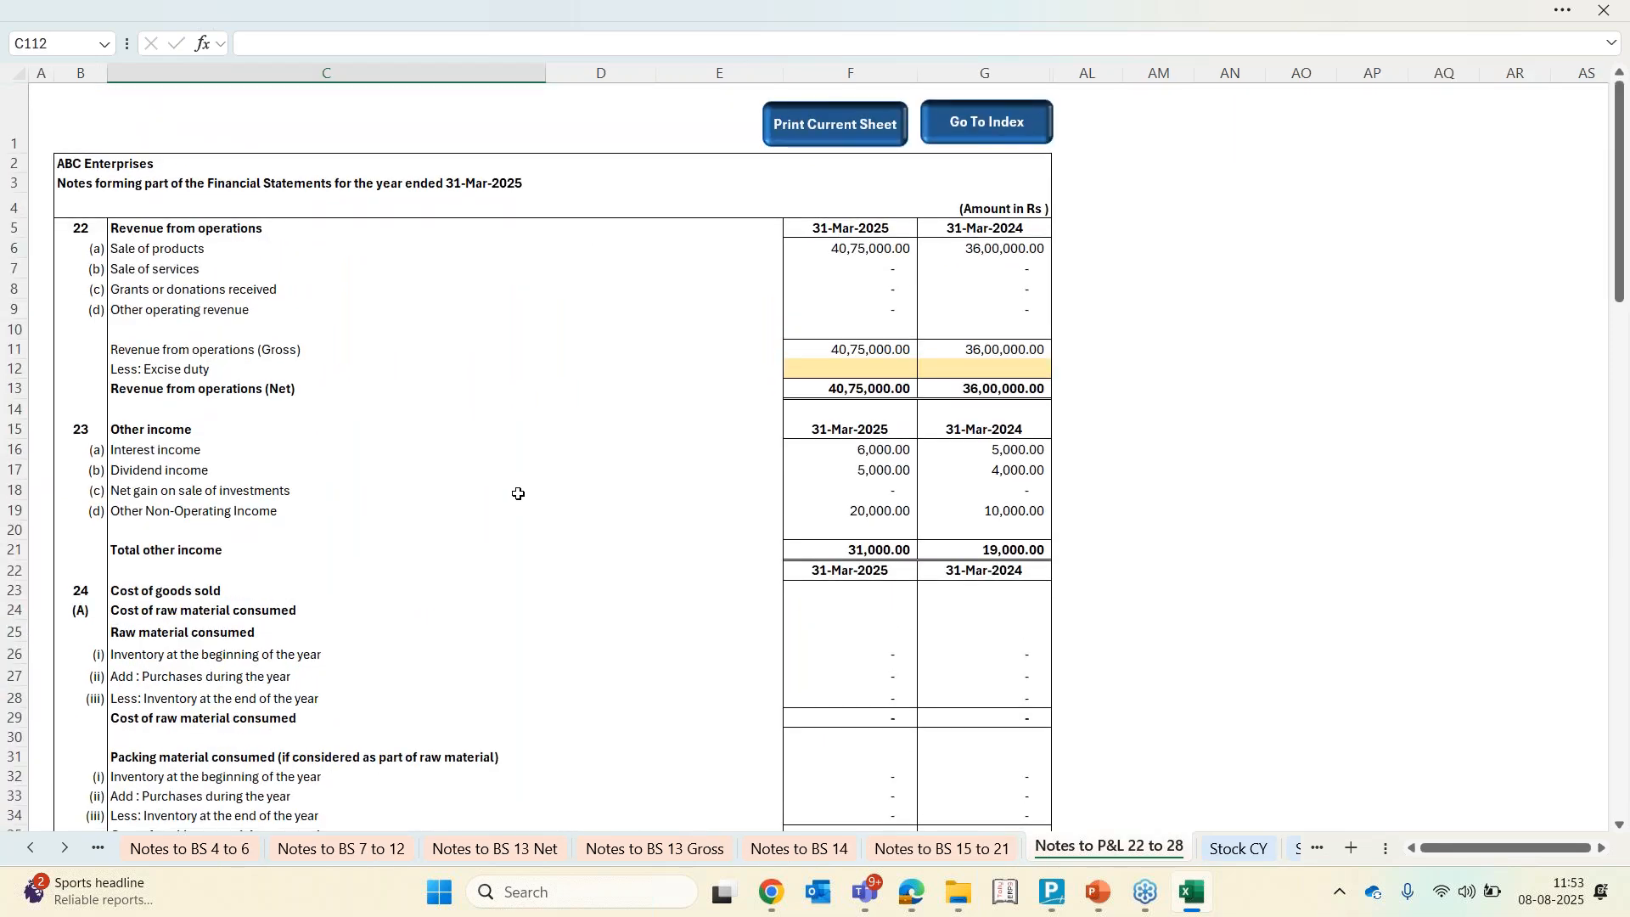
# Review the cost of materials note, then map stock item RM 1's nature as Raw Materials on the Stock CY sheet
pyautogui.scroll(-3, 518, 494)
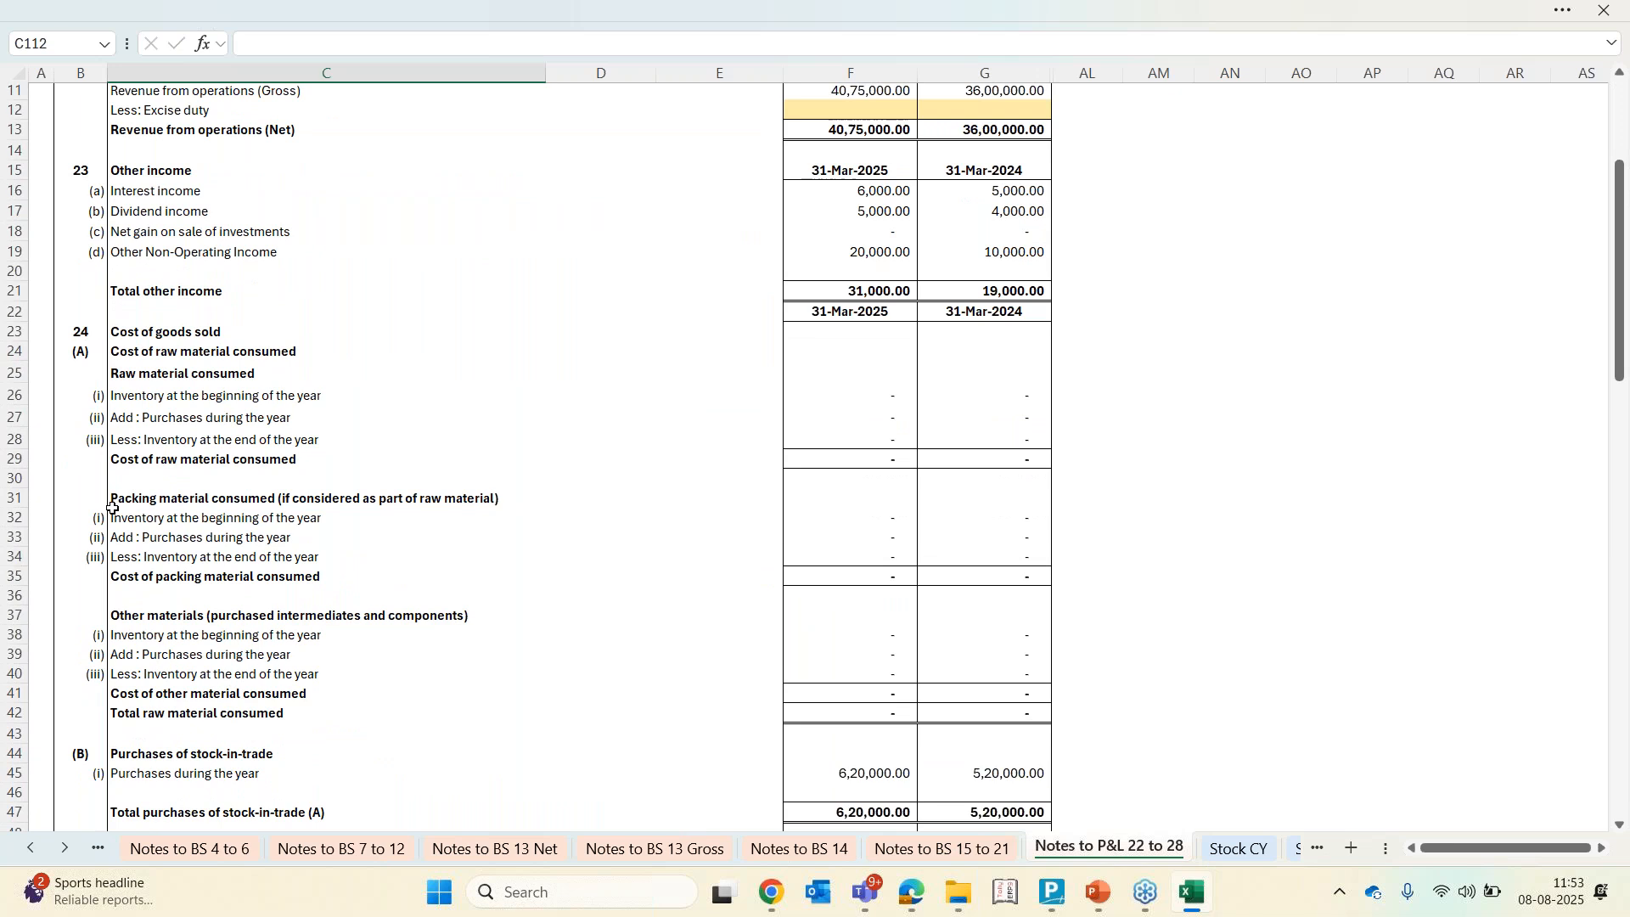
pyautogui.click(181, 392)
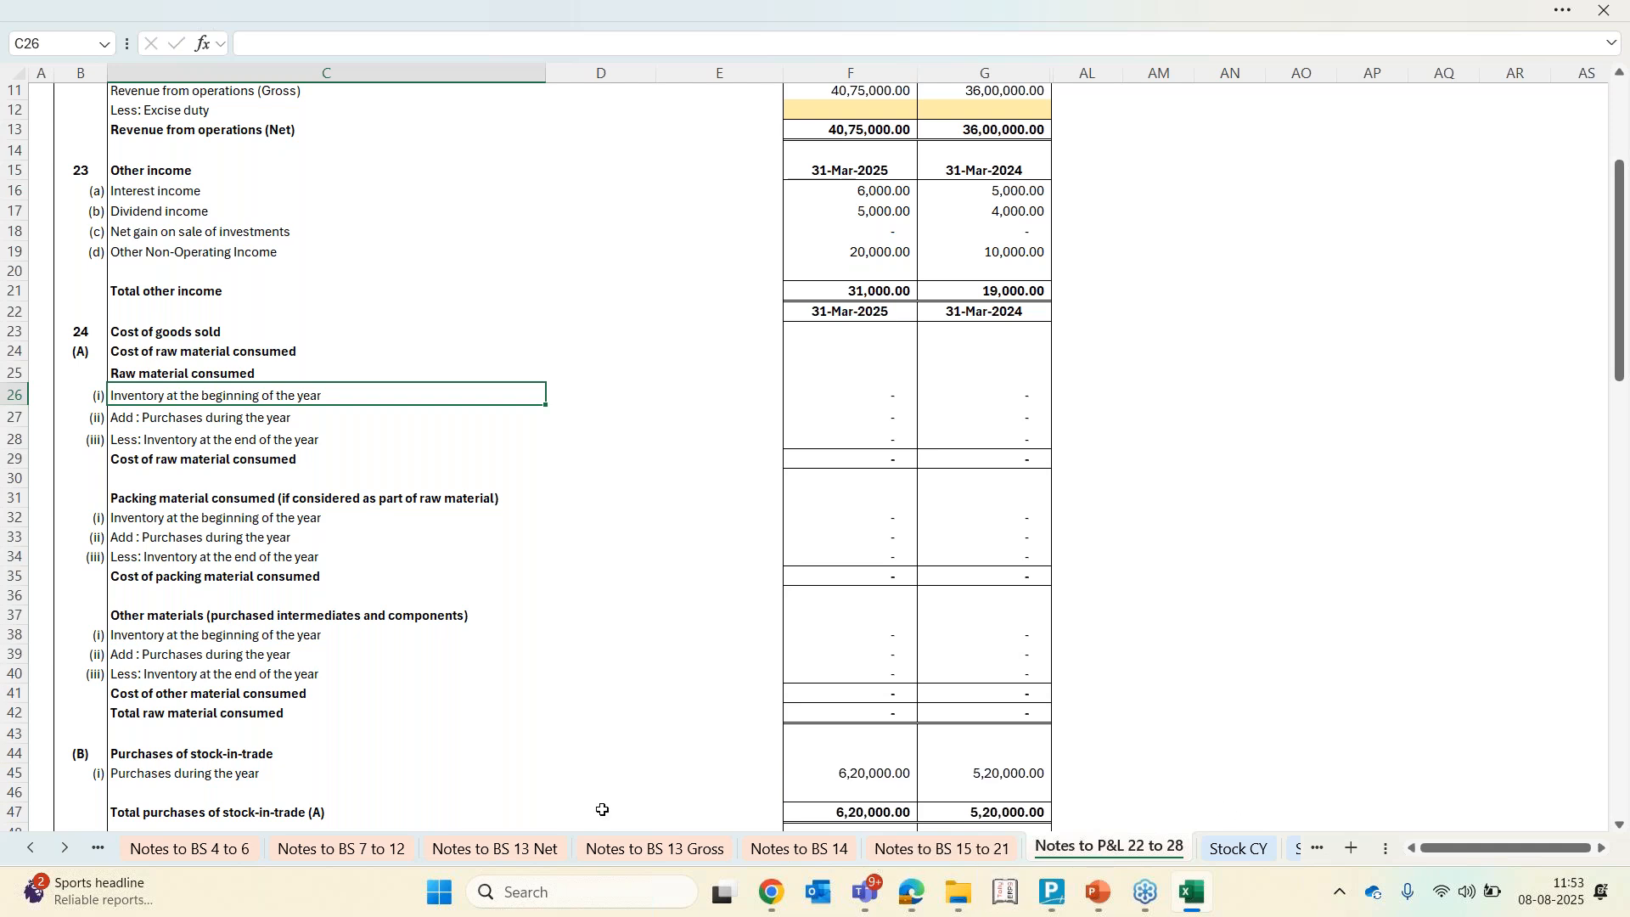
pyautogui.click(1245, 859)
pyautogui.click(705, 491)
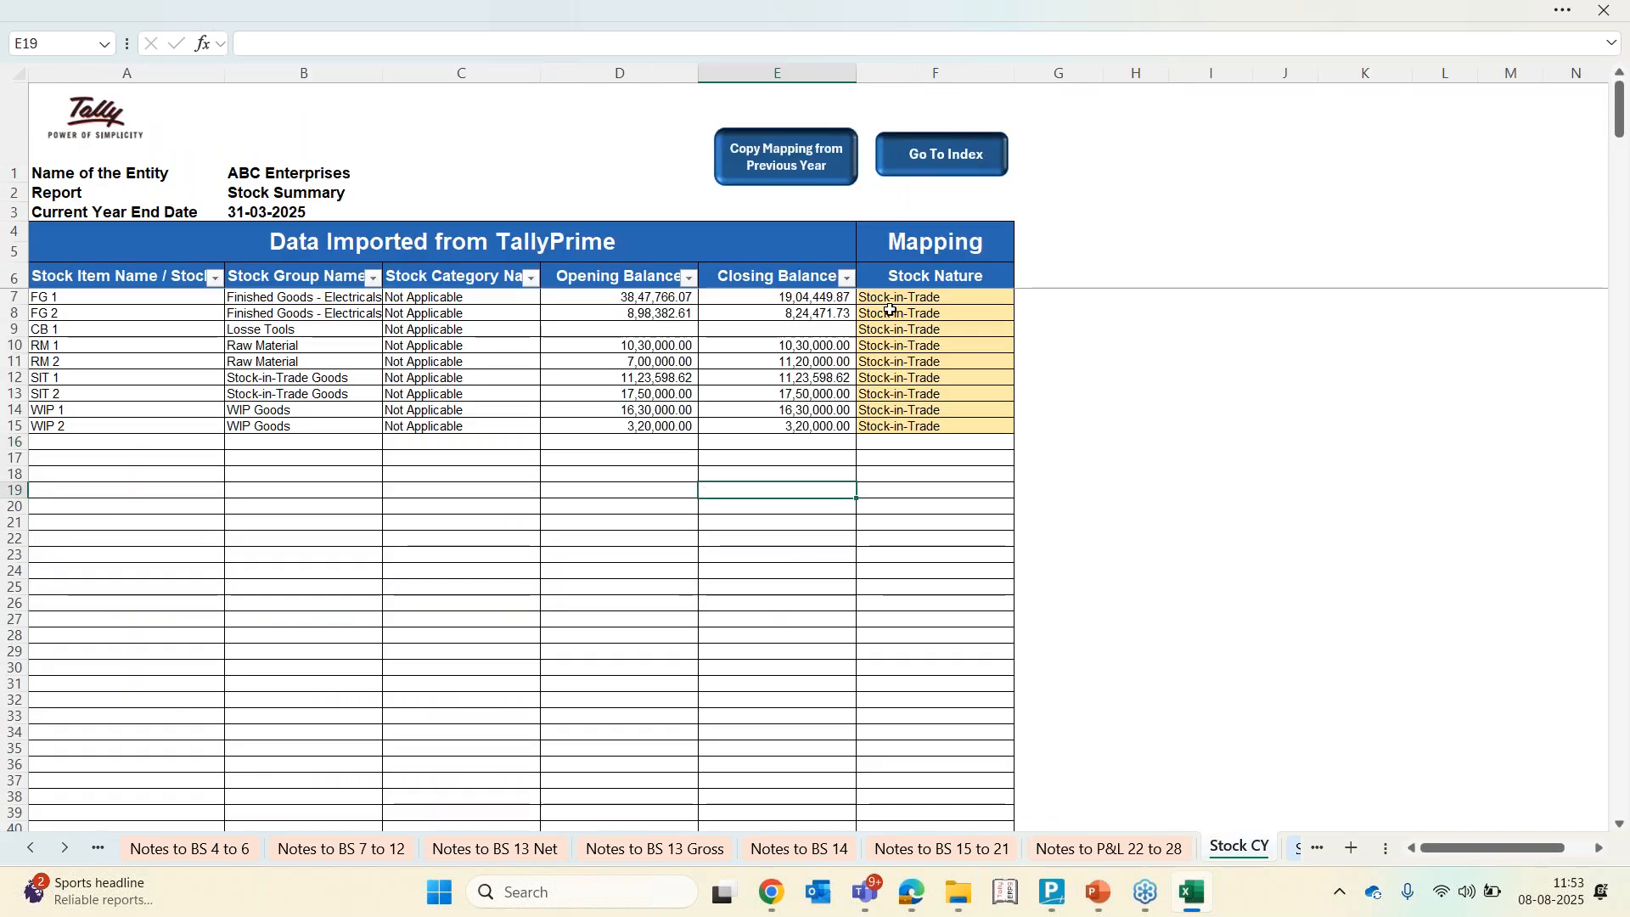
pyautogui.moveTo(892, 298); pyautogui.dragTo(882, 436)
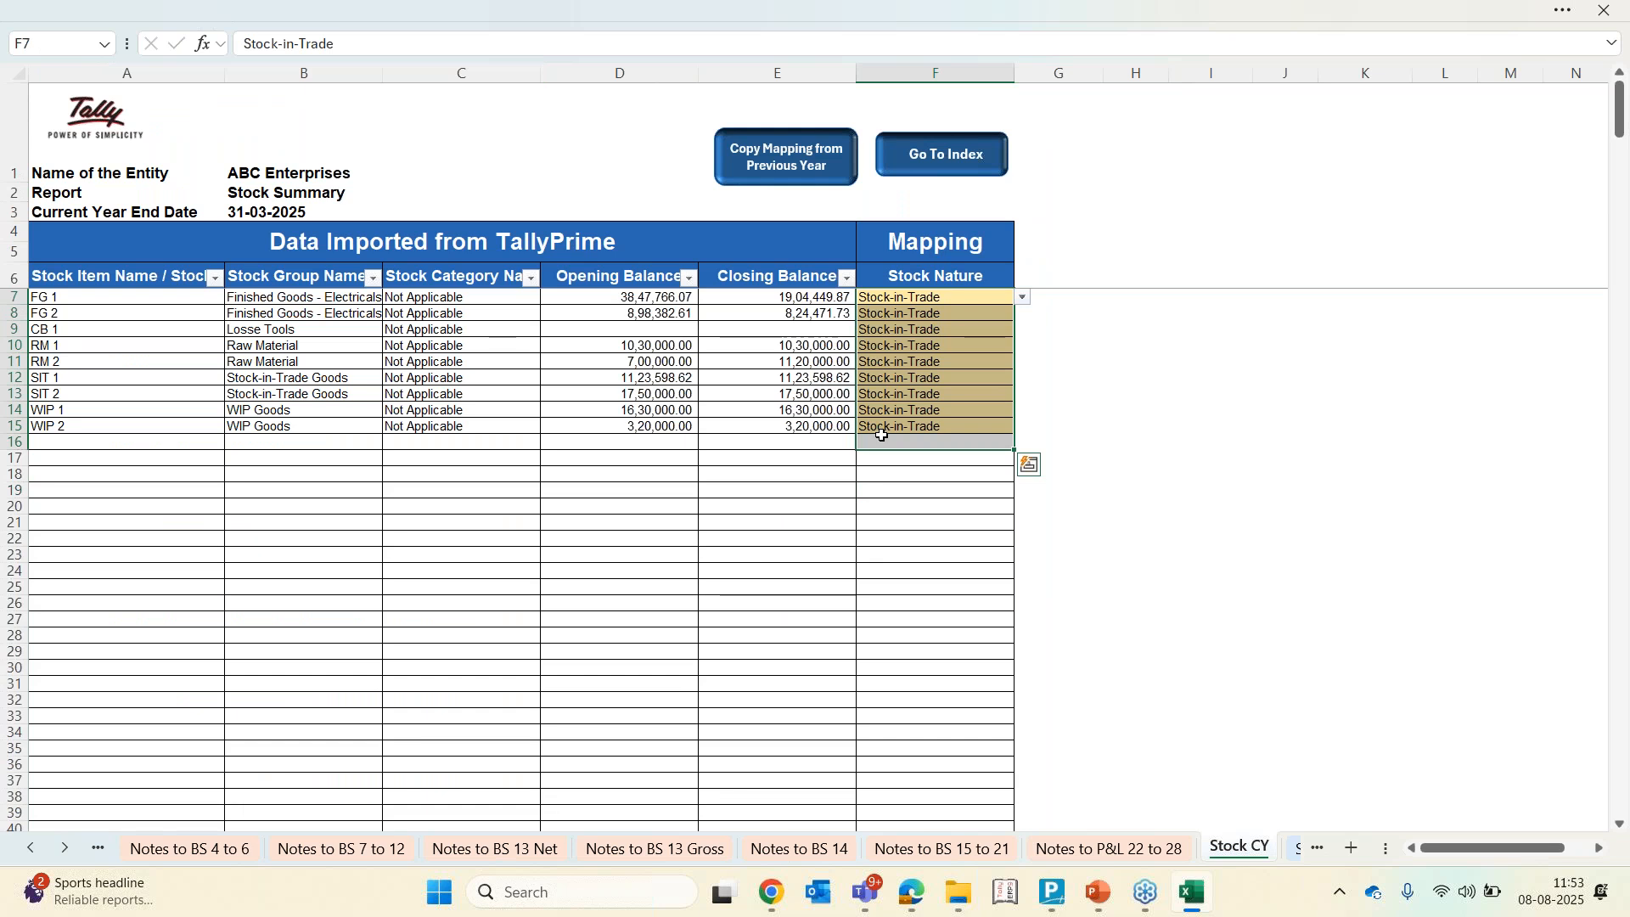
pyautogui.click(755, 455)
pyautogui.click(959, 345)
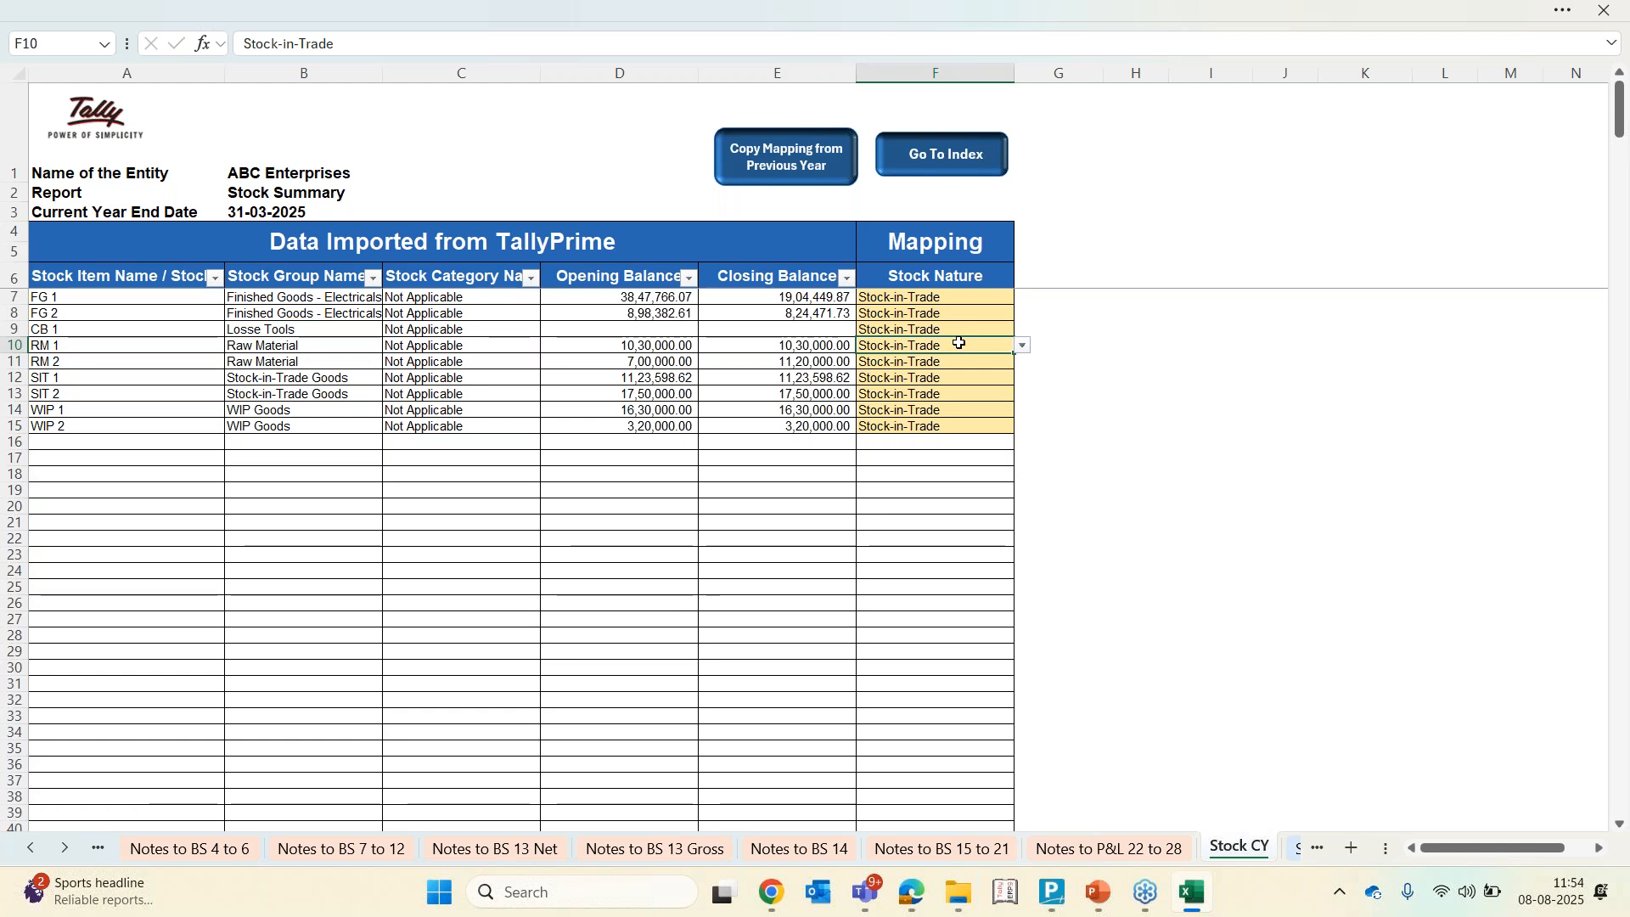
pyautogui.hotkey('alt', 'Down')
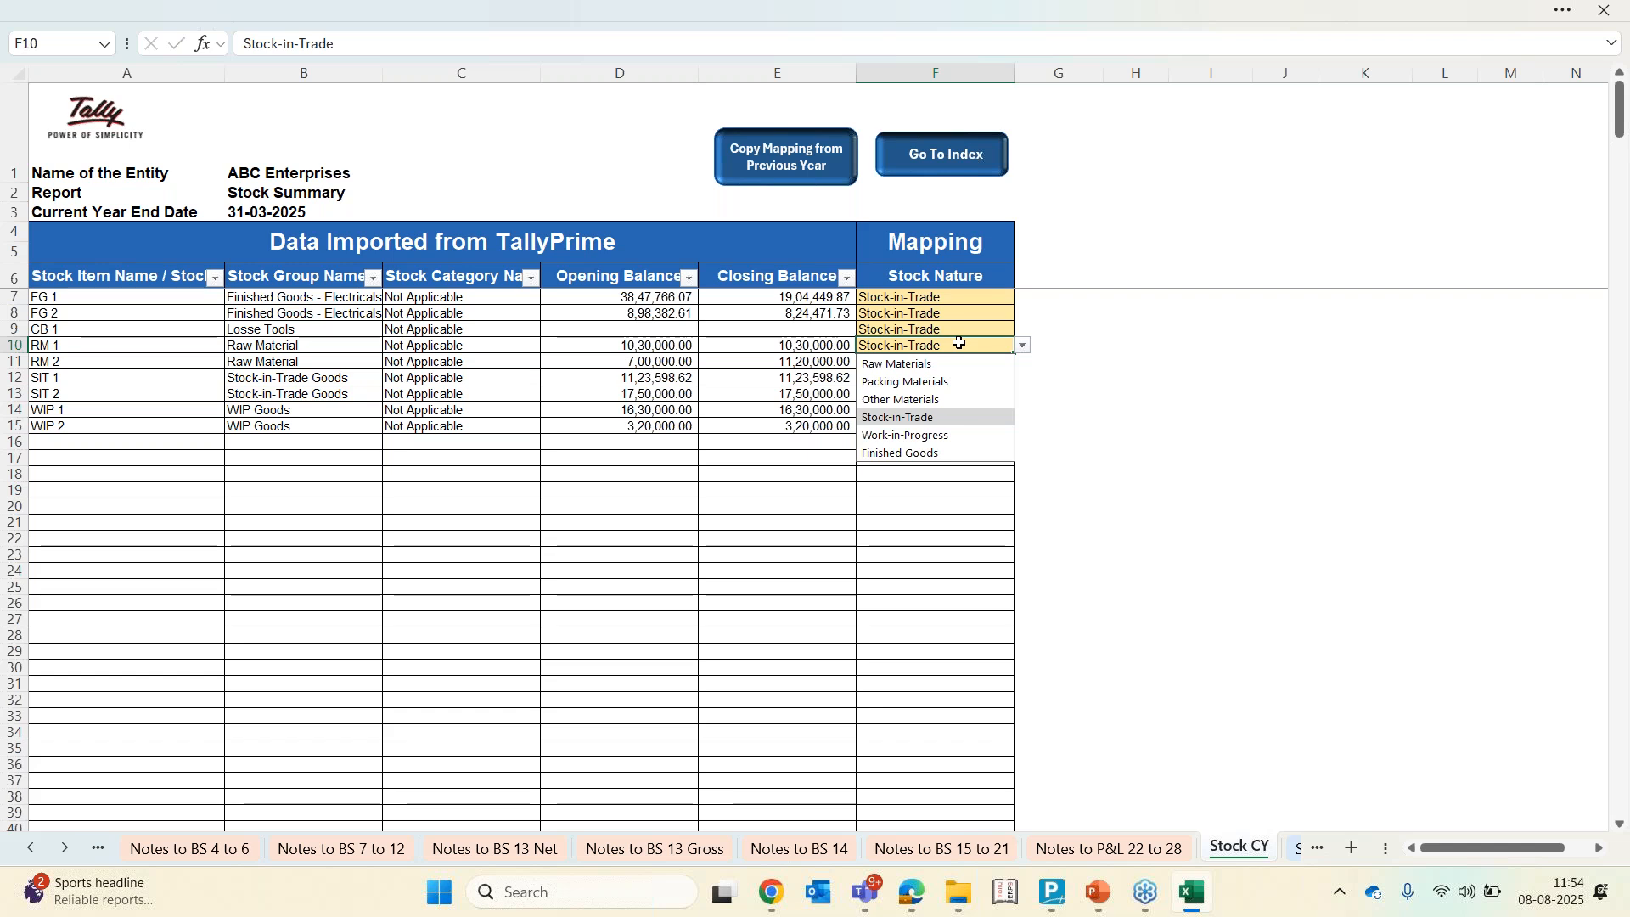
pyautogui.press('Up')
pyautogui.press('Up')
pyautogui.press('Up')
pyautogui.press('Return')
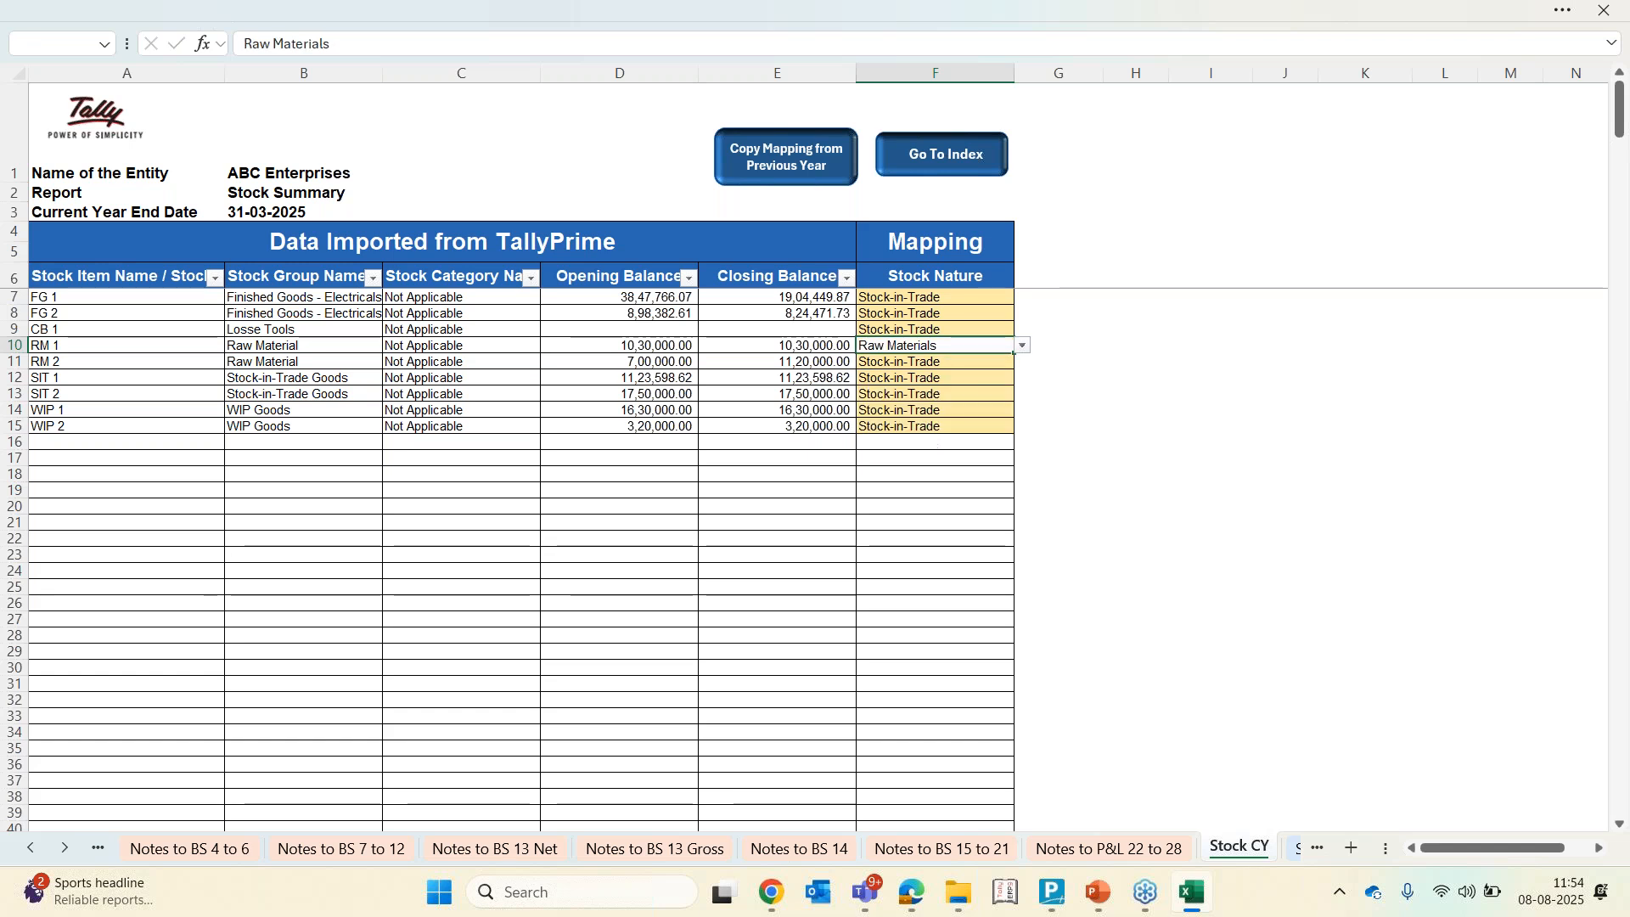
# Map stock item RM 2's nature as Raw Materials on the Stock CY sheet
pyautogui.press('Down')
pyautogui.hotkey('alt', 'Down')
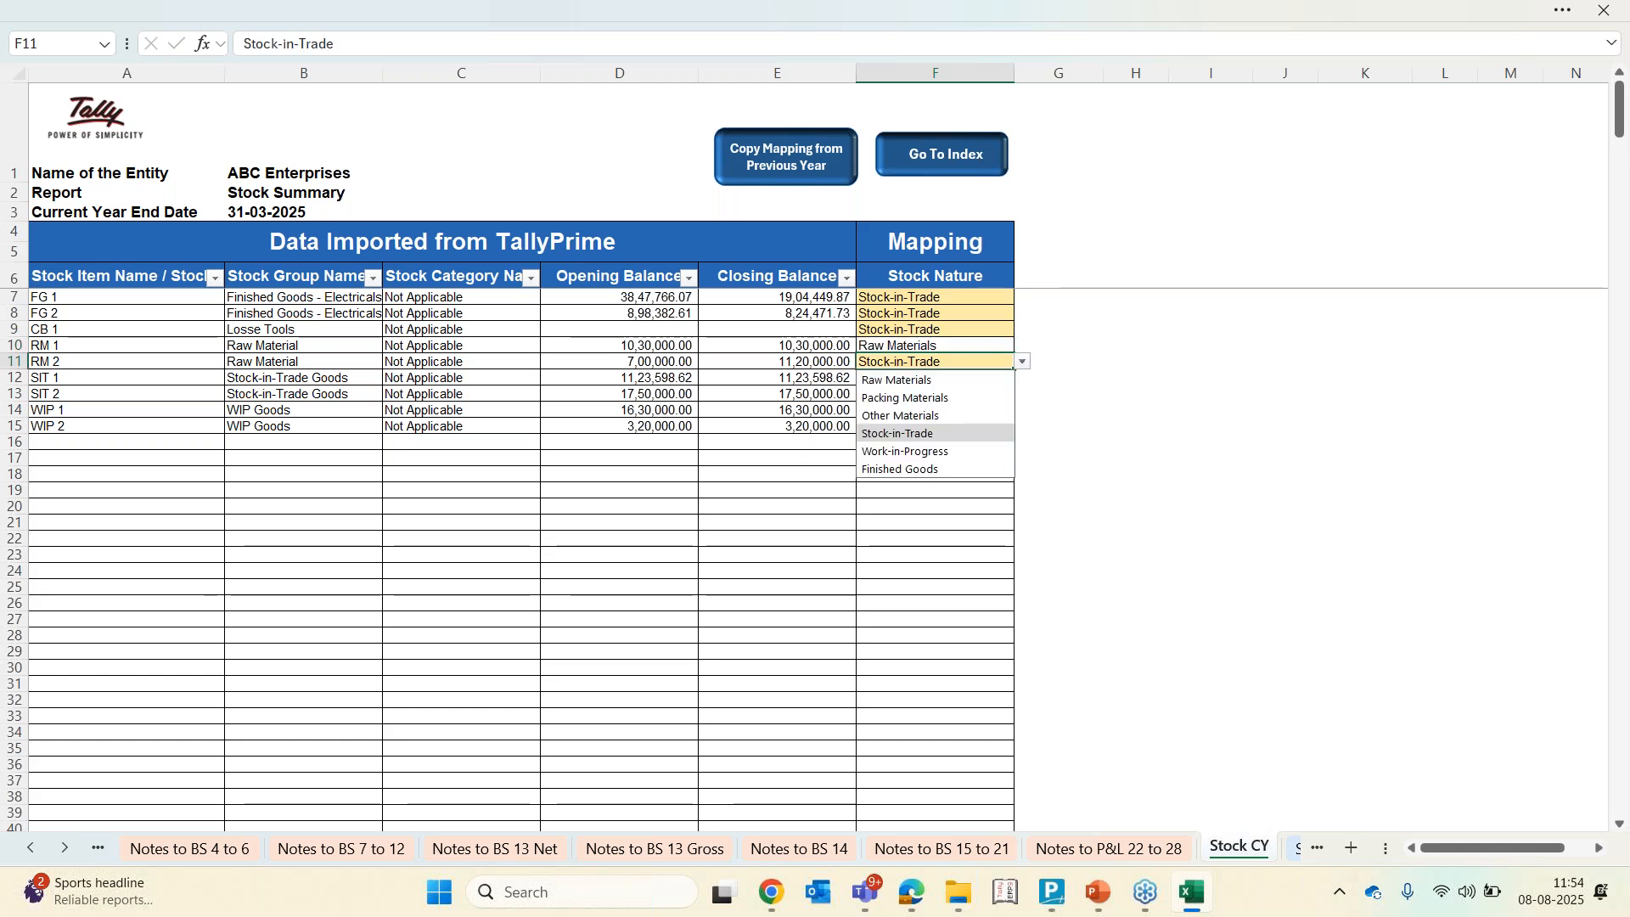
pyautogui.press('Up')
pyautogui.press('Up')
pyautogui.press('Up')
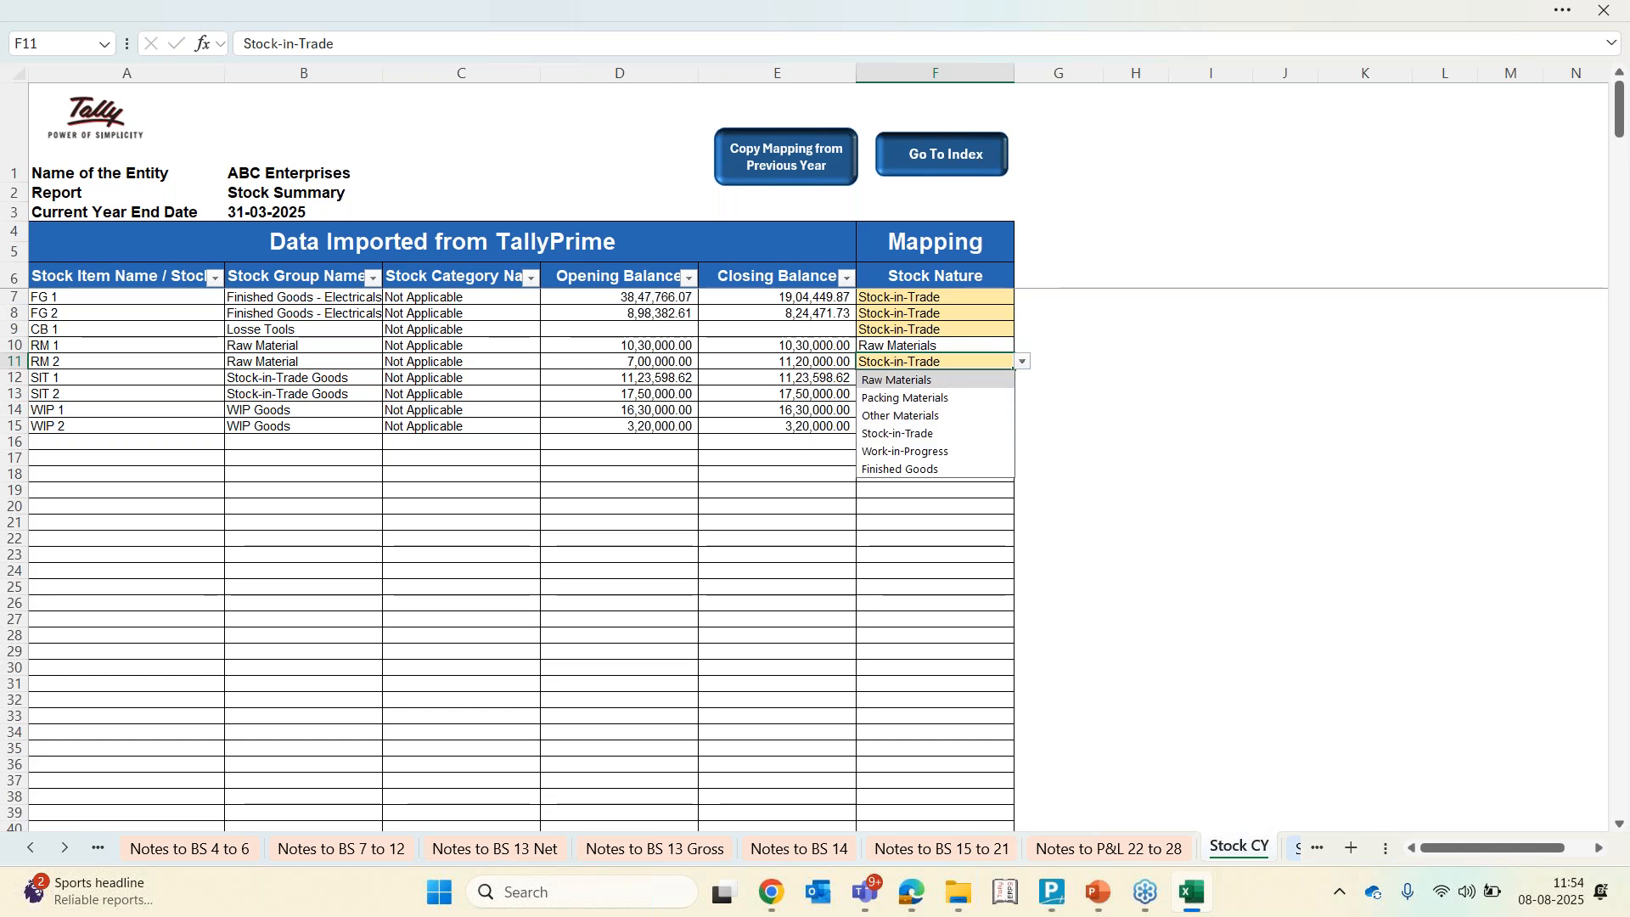
pyautogui.press('Return')
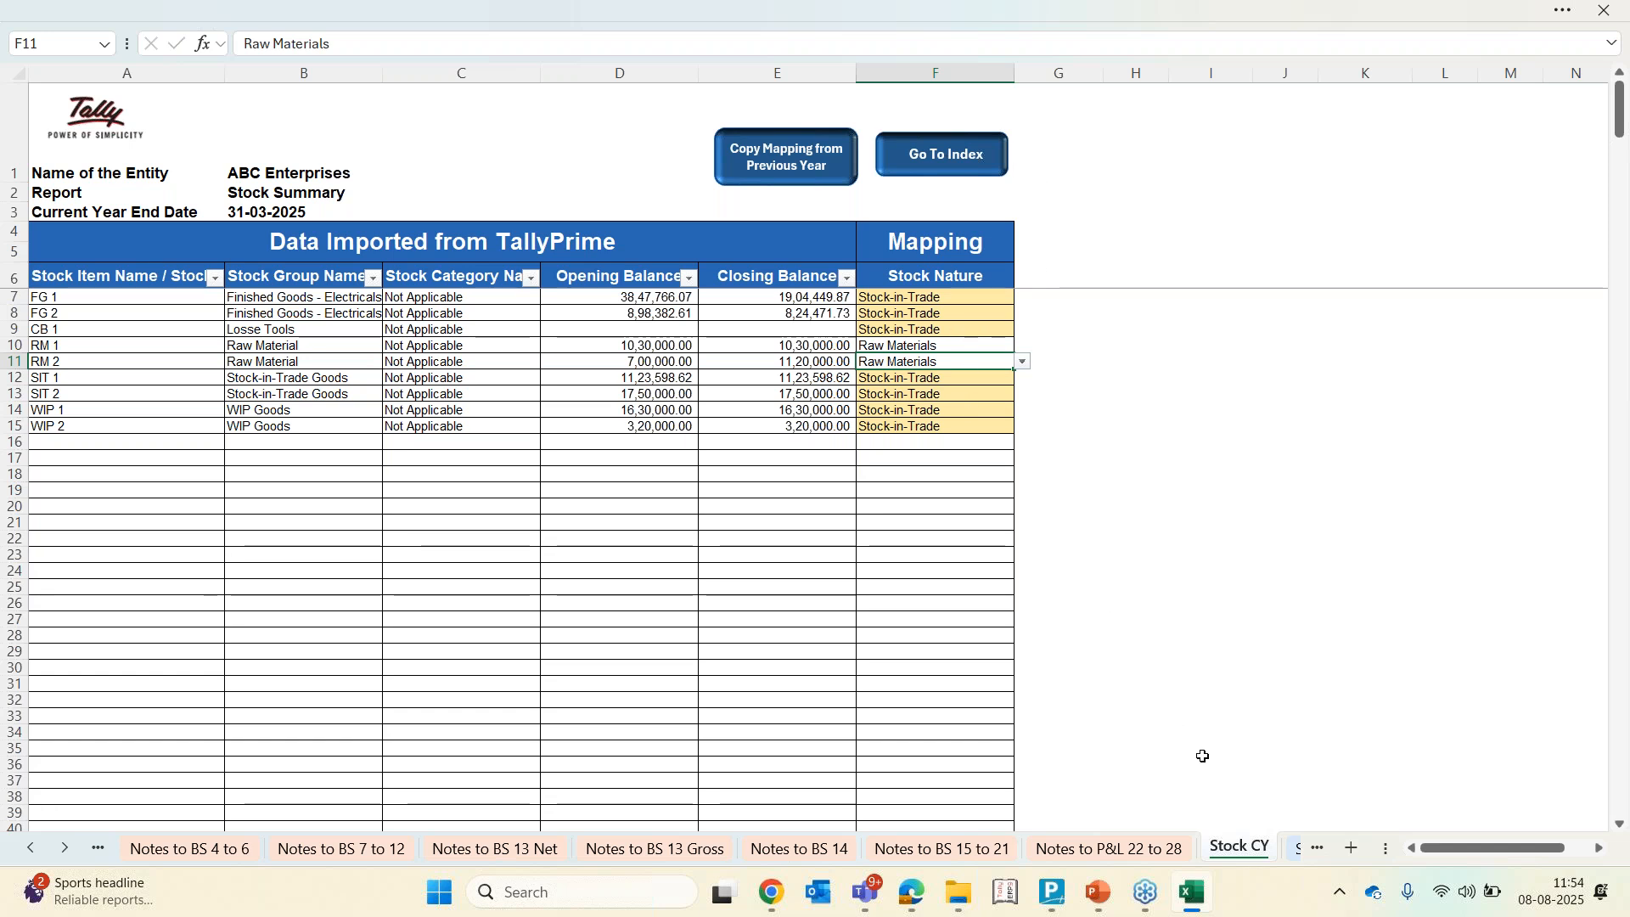
# Copy the stock mapping from the current year to the previous year on the Stock PY sheet
pyautogui.click(1295, 849)
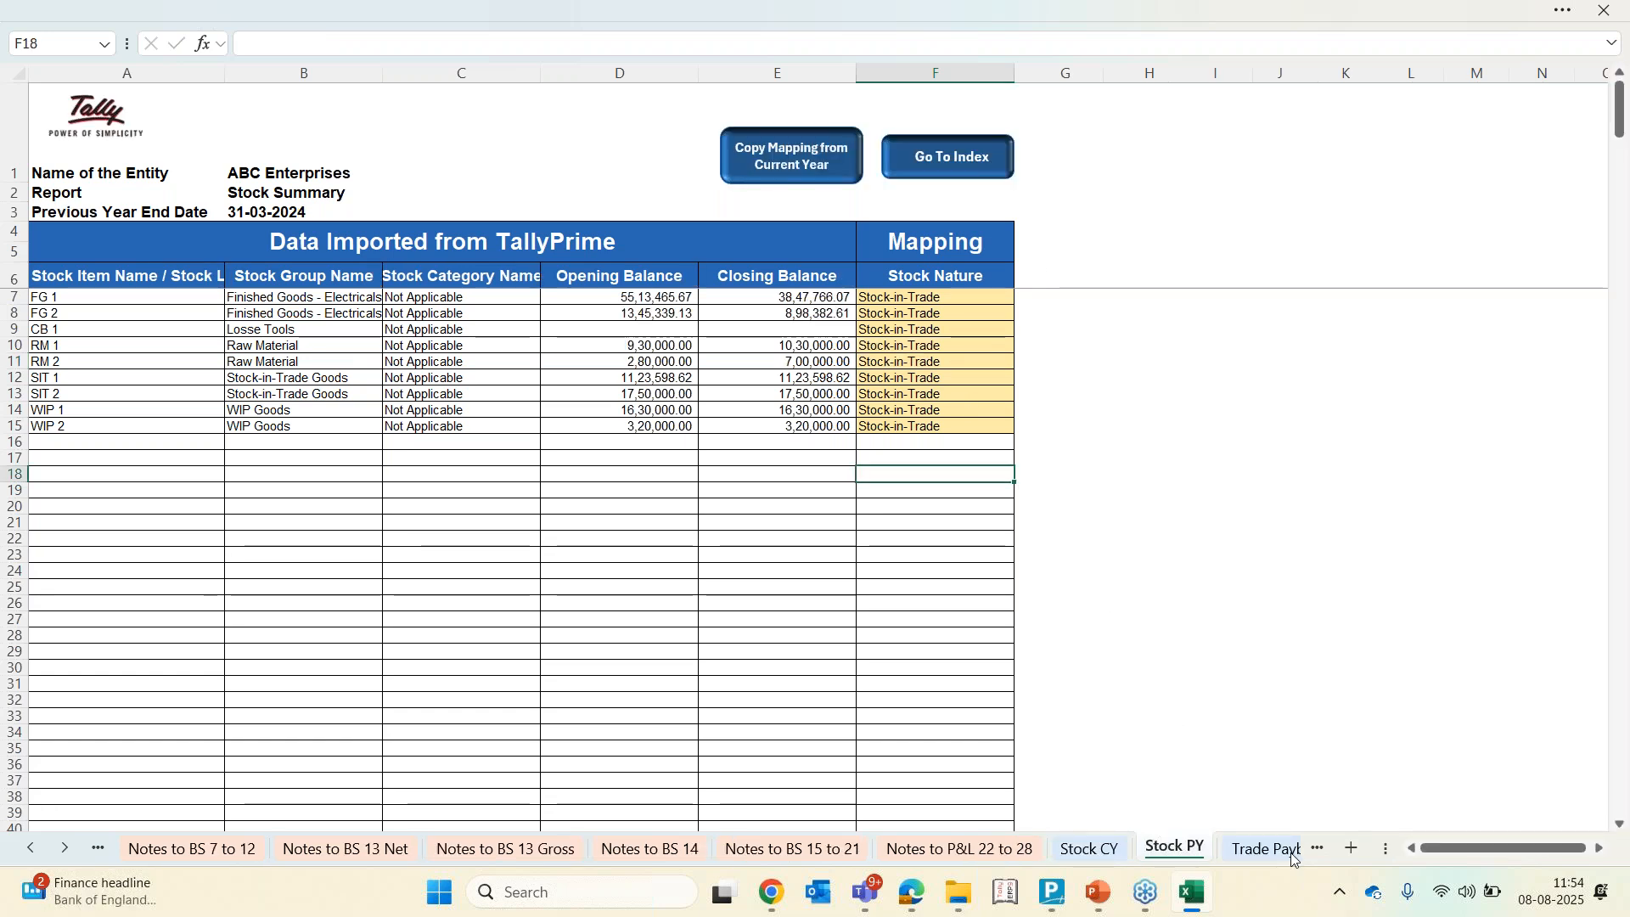
pyautogui.click(790, 157)
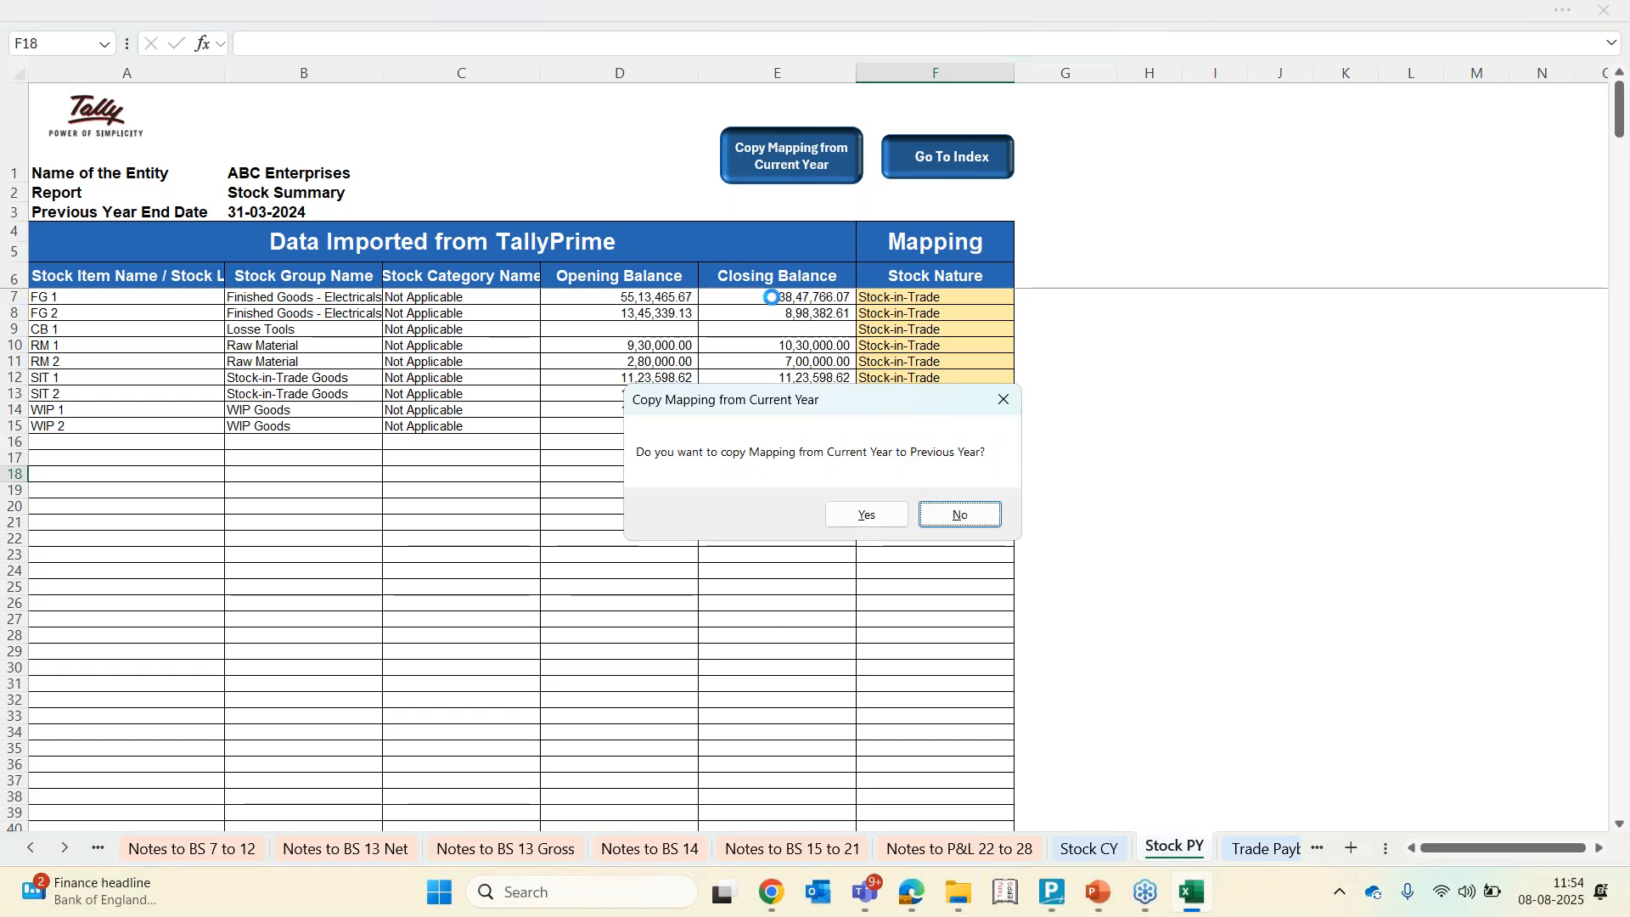
pyautogui.click(868, 515)
pyautogui.click(859, 513)
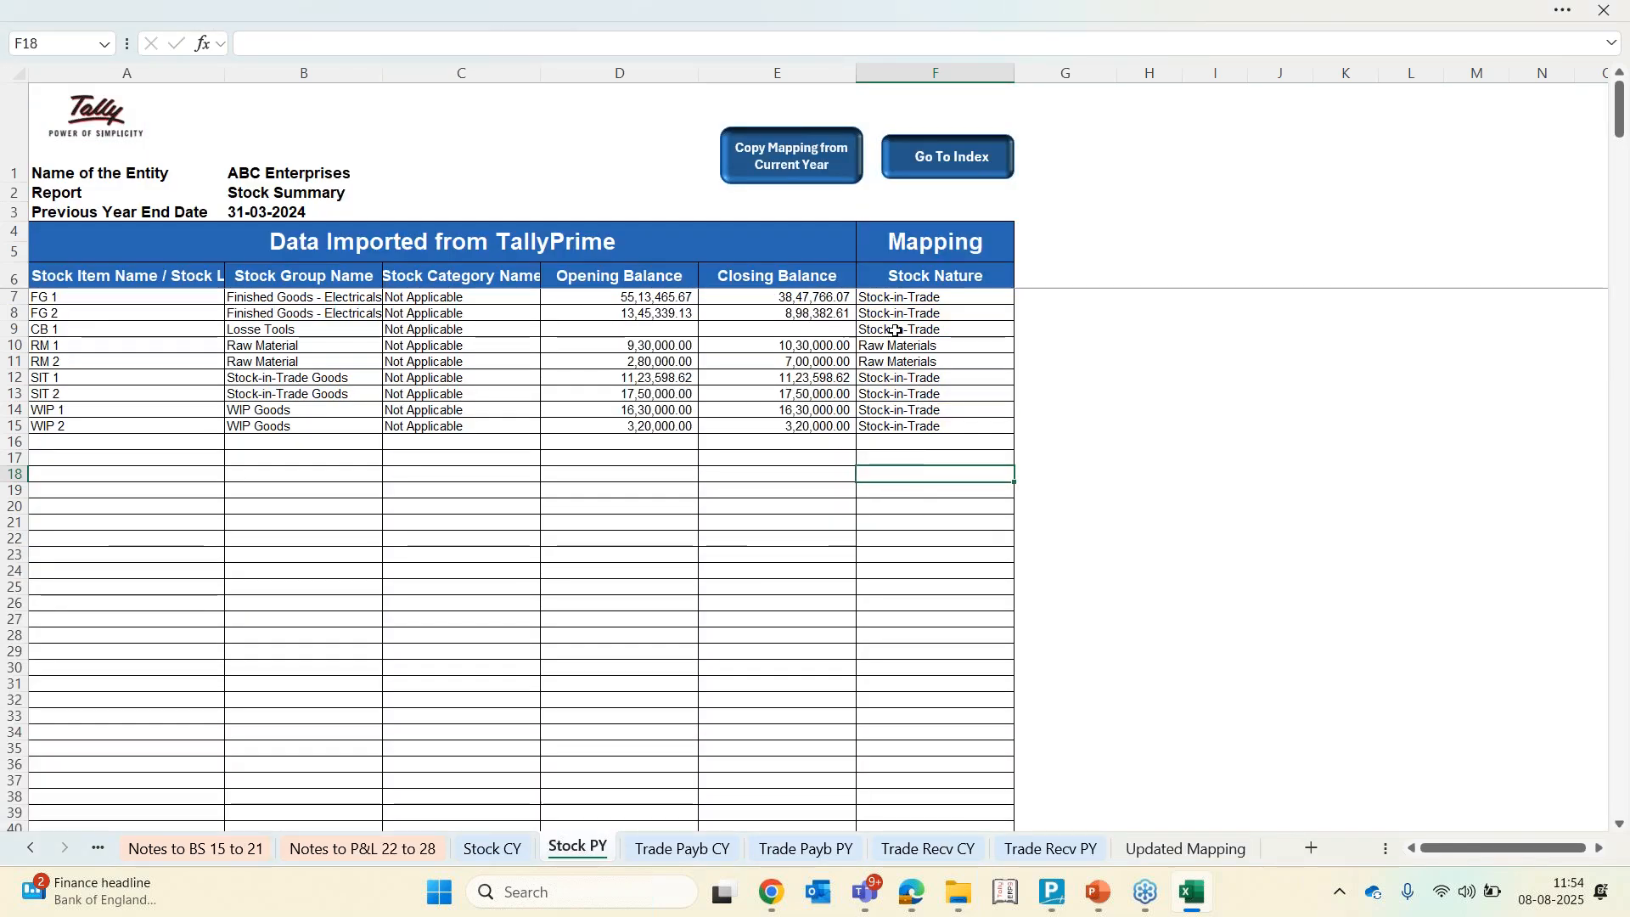
pyautogui.click(899, 297)
pyautogui.hotkey('ctrl', 'shift', 'Down')
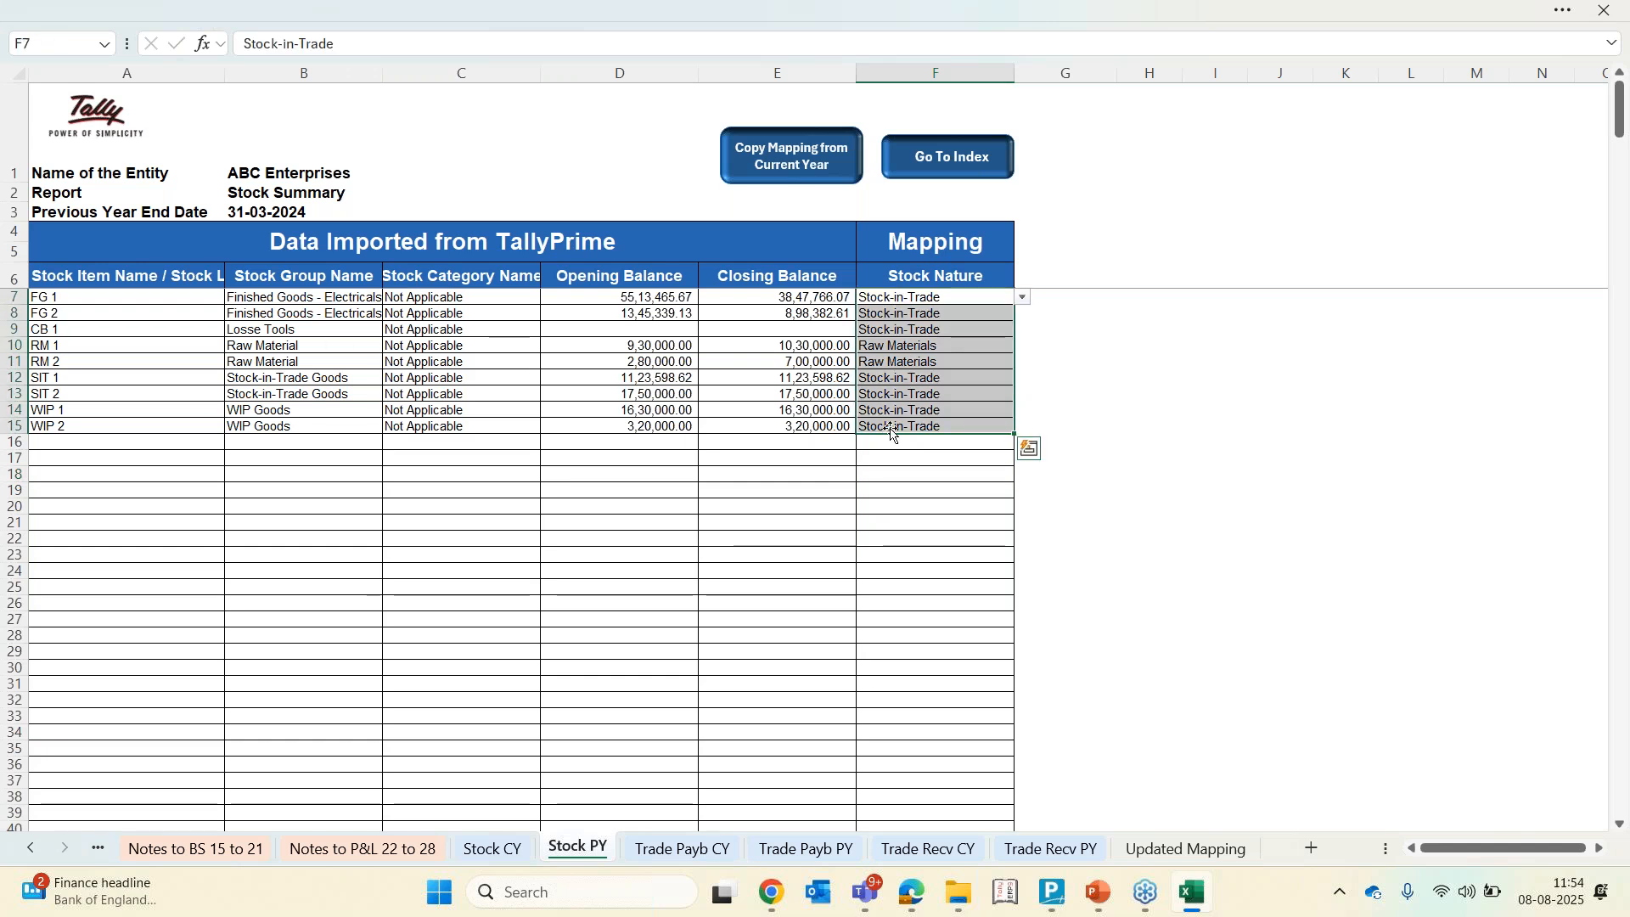
pyautogui.click(886, 363)
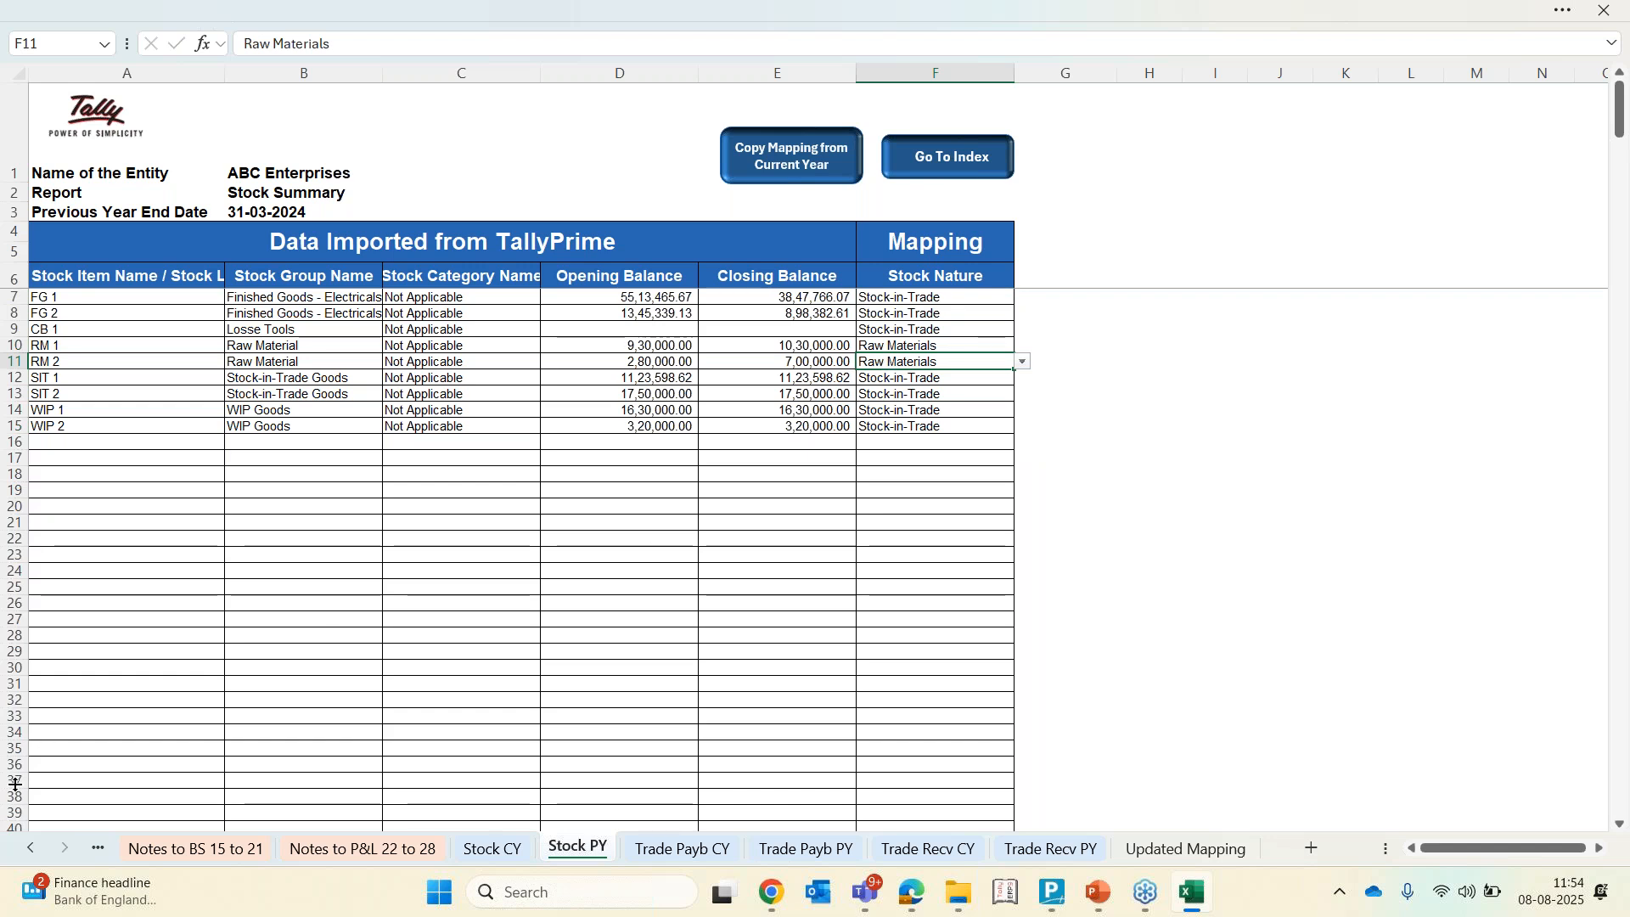
# Review the non-current liabilities rows on the Balance Sheet
pyautogui.click(16, 859)
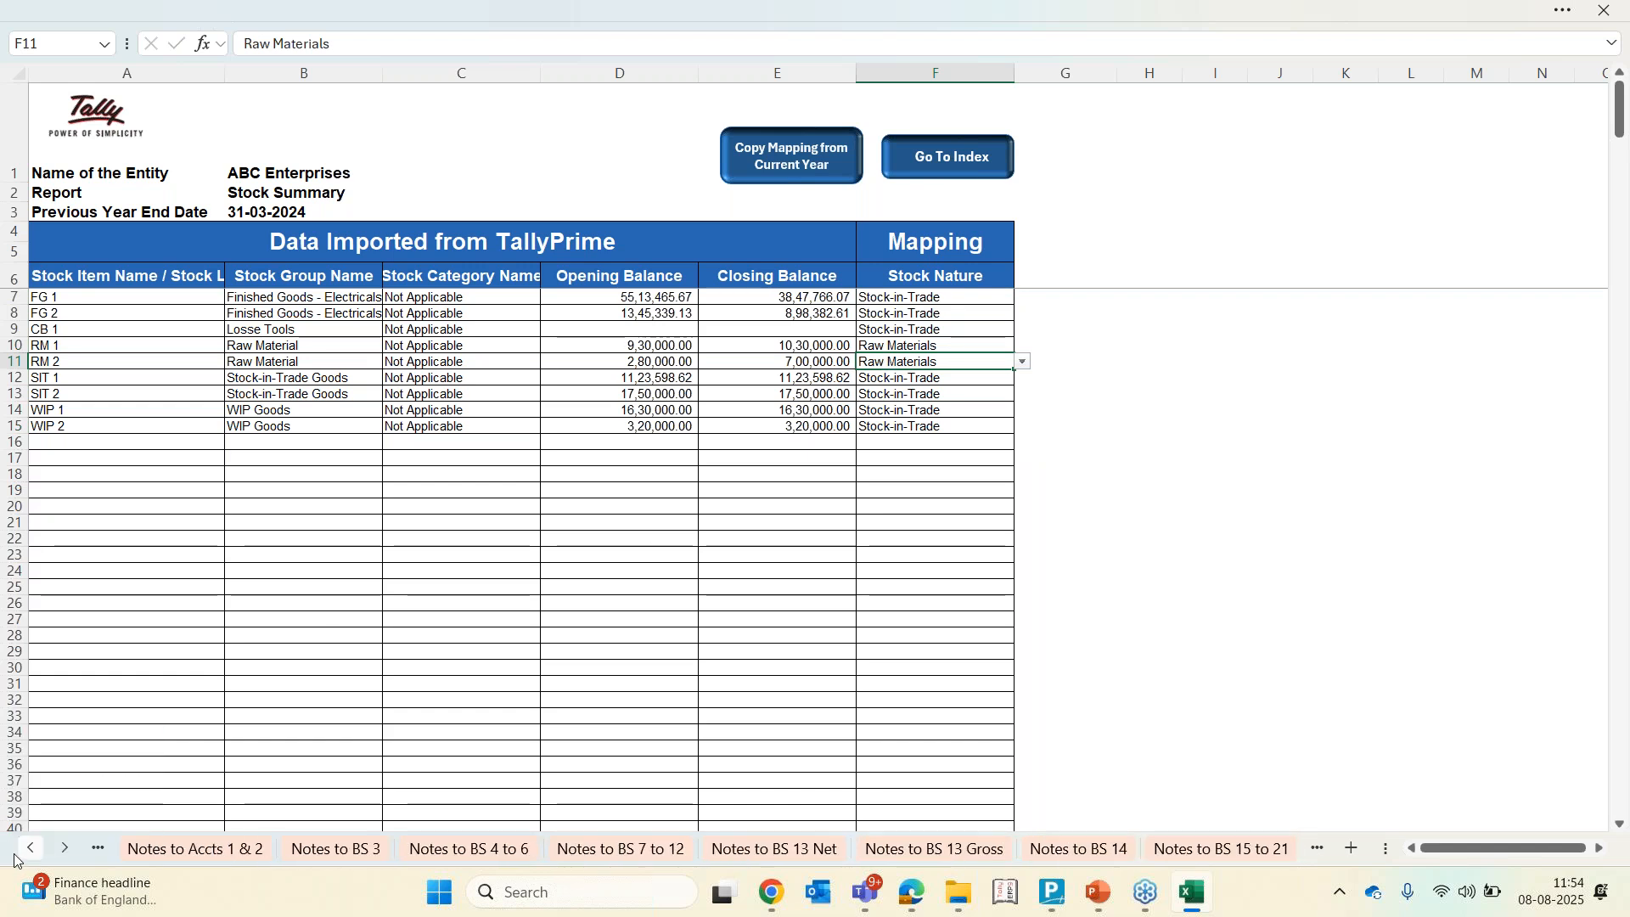
pyautogui.click(30, 847)
pyautogui.click(330, 848)
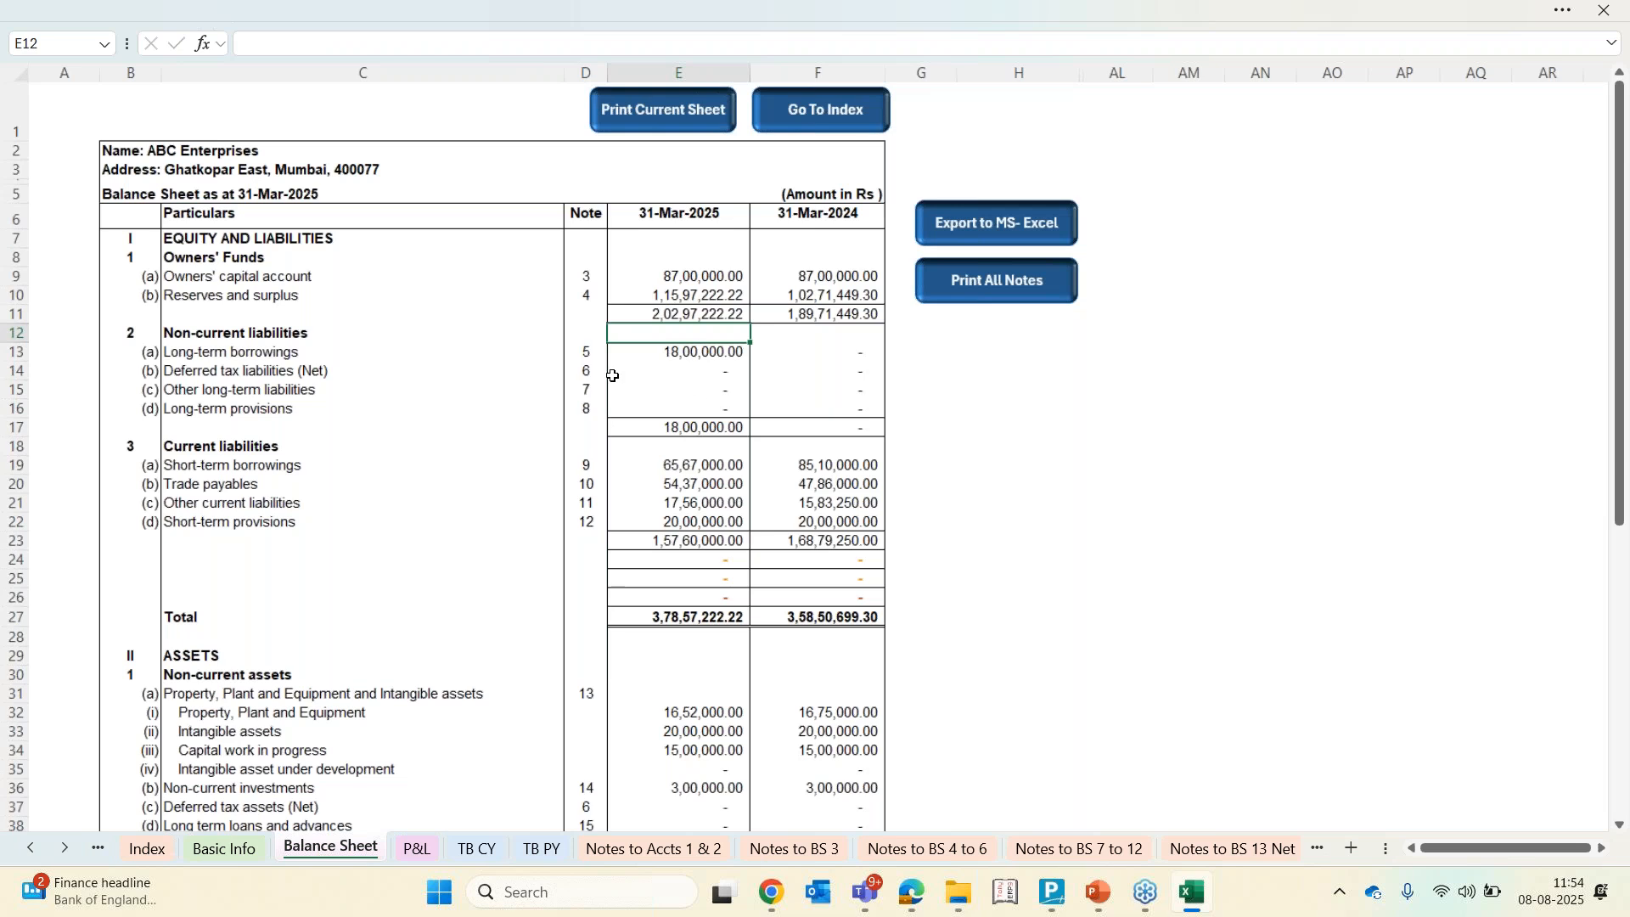
pyautogui.press('Down')
pyautogui.press('Down')
pyautogui.press('Down')
pyautogui.press('Down')
pyautogui.press('Right')
pyautogui.press('Up')
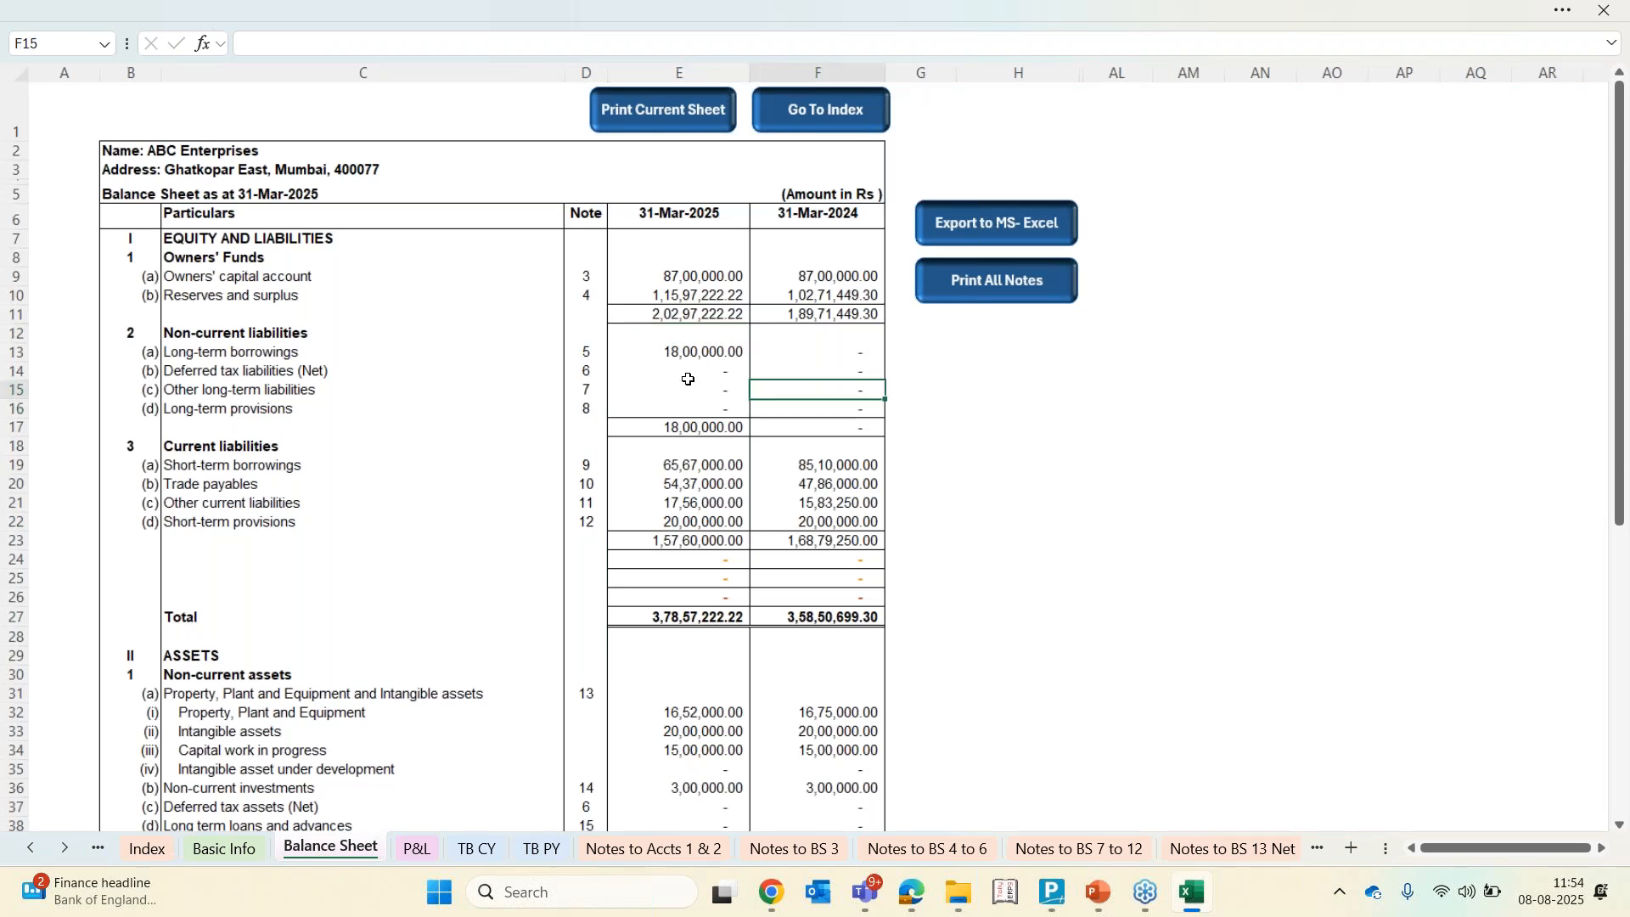
pyautogui.press('Left')
pyautogui.press('Up')
pyautogui.hotkey('shift', 'Down')
pyautogui.hotkey('shift', 'Down')
pyautogui.hotkey('shift', 'Right')
pyautogui.hotkey('shift', 'Right')
pyautogui.hotkey('shift', 'Left')
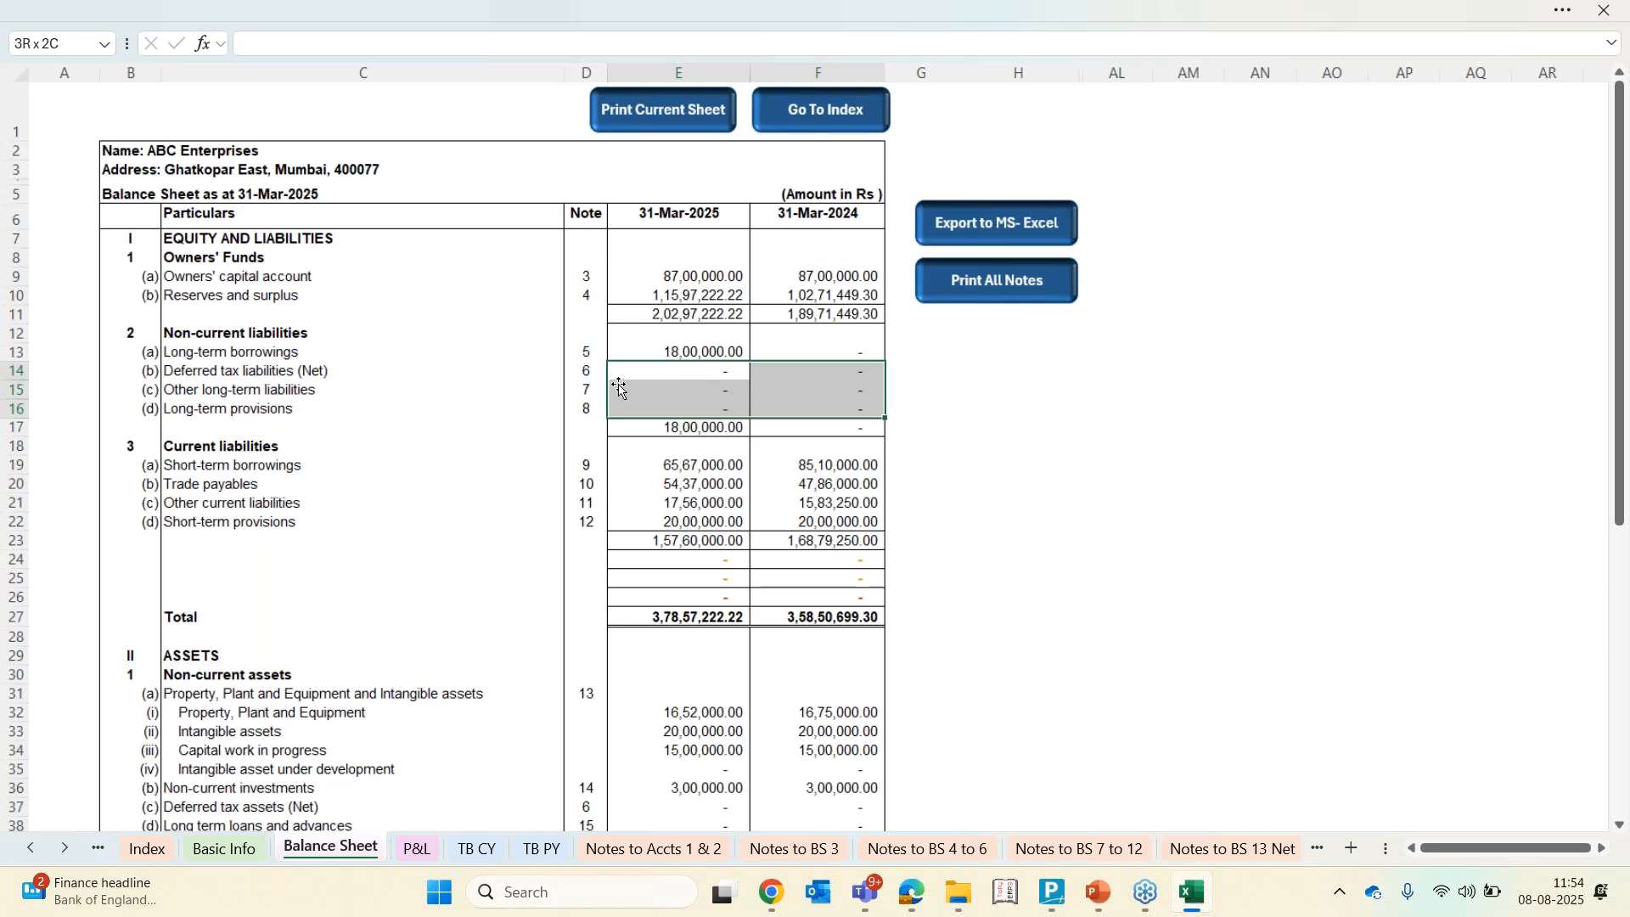
# Preview the Balance Sheet printout without generating a PDF, then close the preview
pyautogui.click(661, 128)
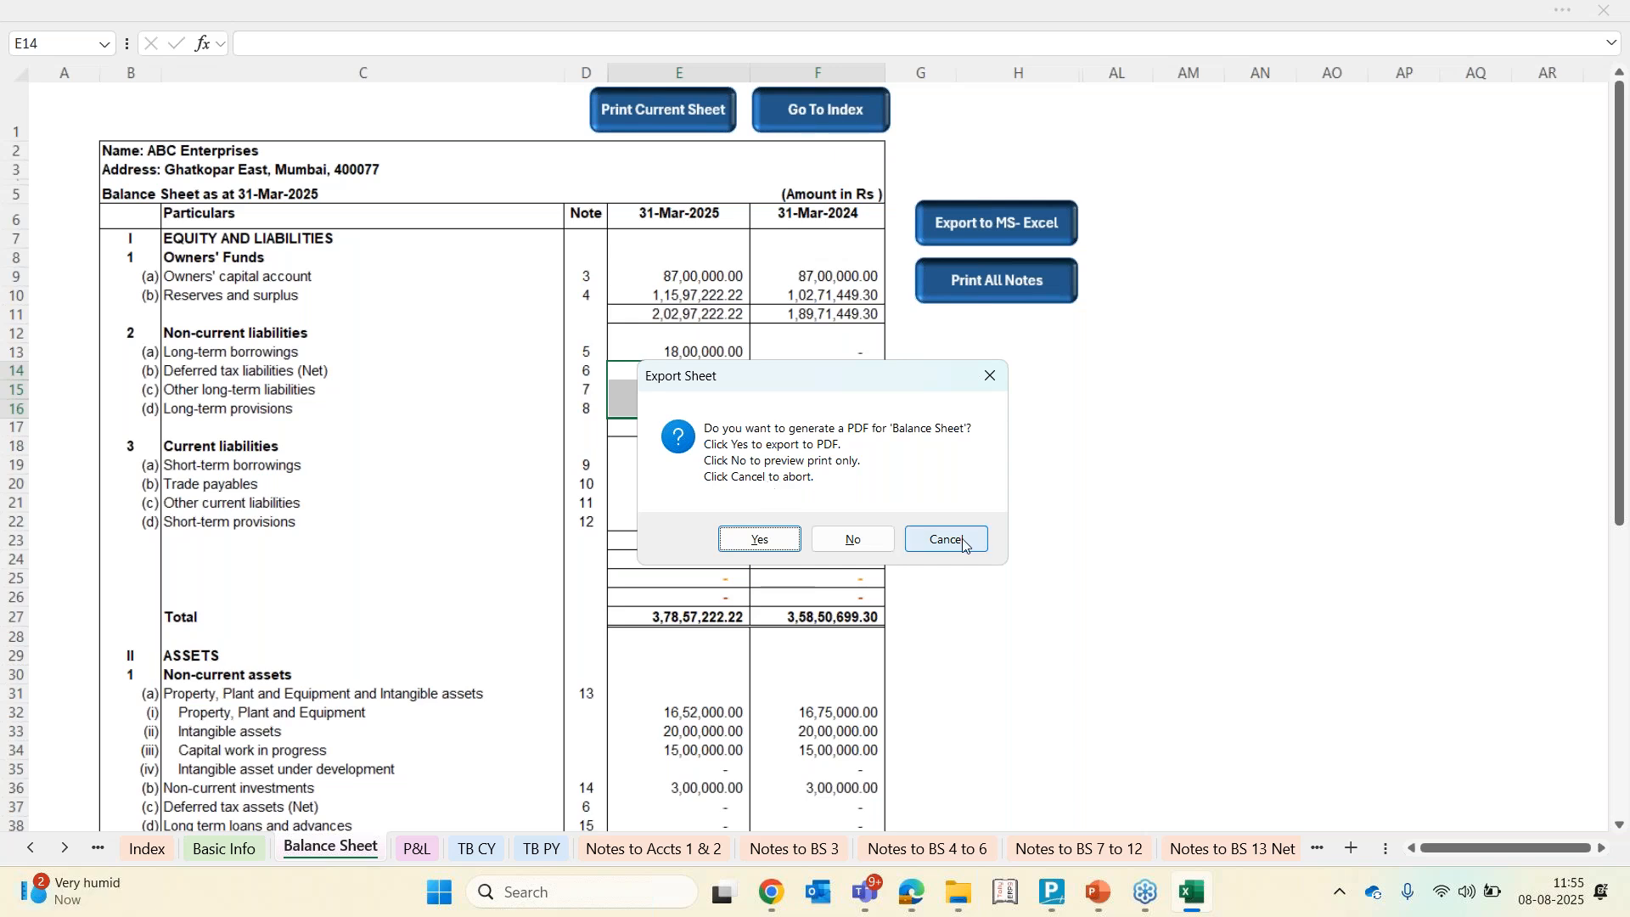
pyautogui.click(863, 546)
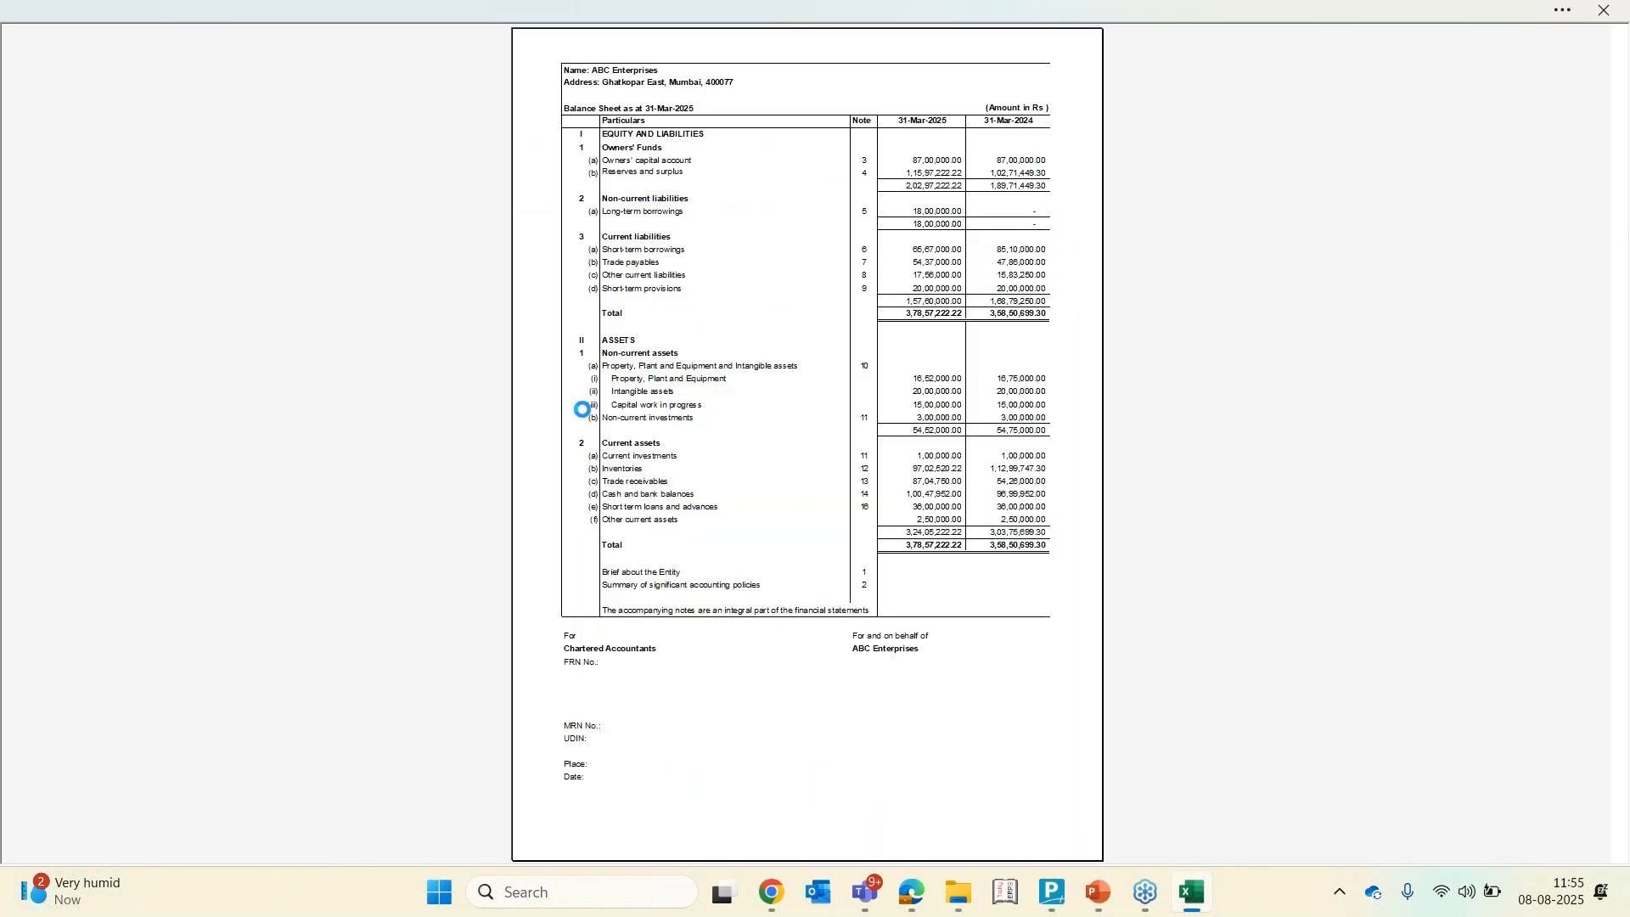
pyautogui.click(815, 253)
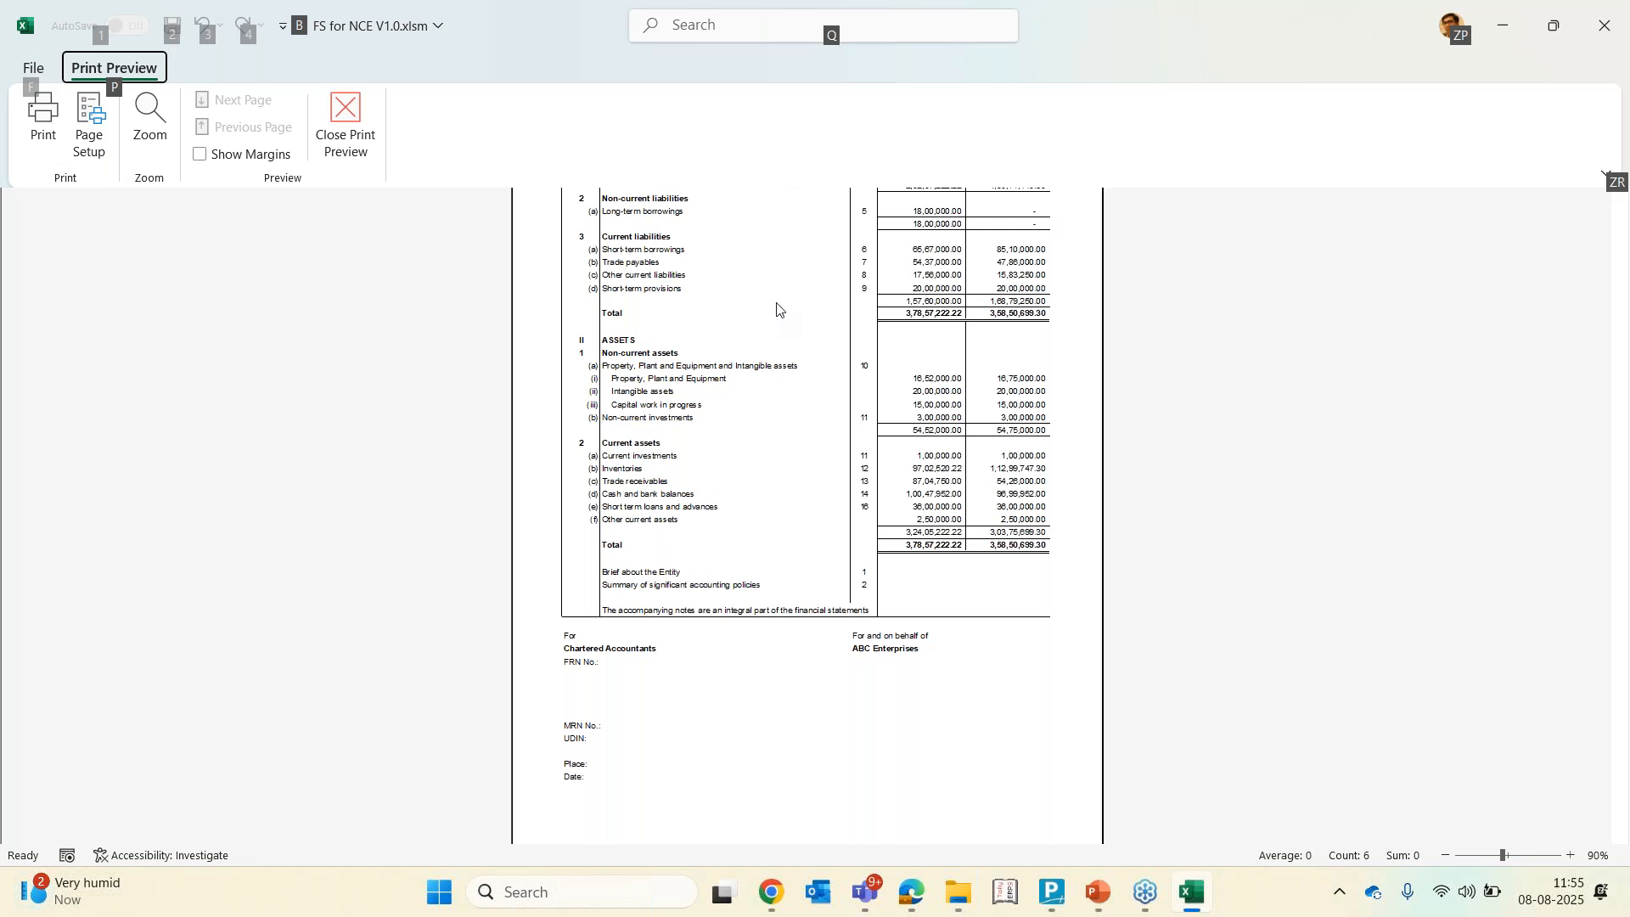
pyautogui.click(776, 222)
pyautogui.click(724, 173)
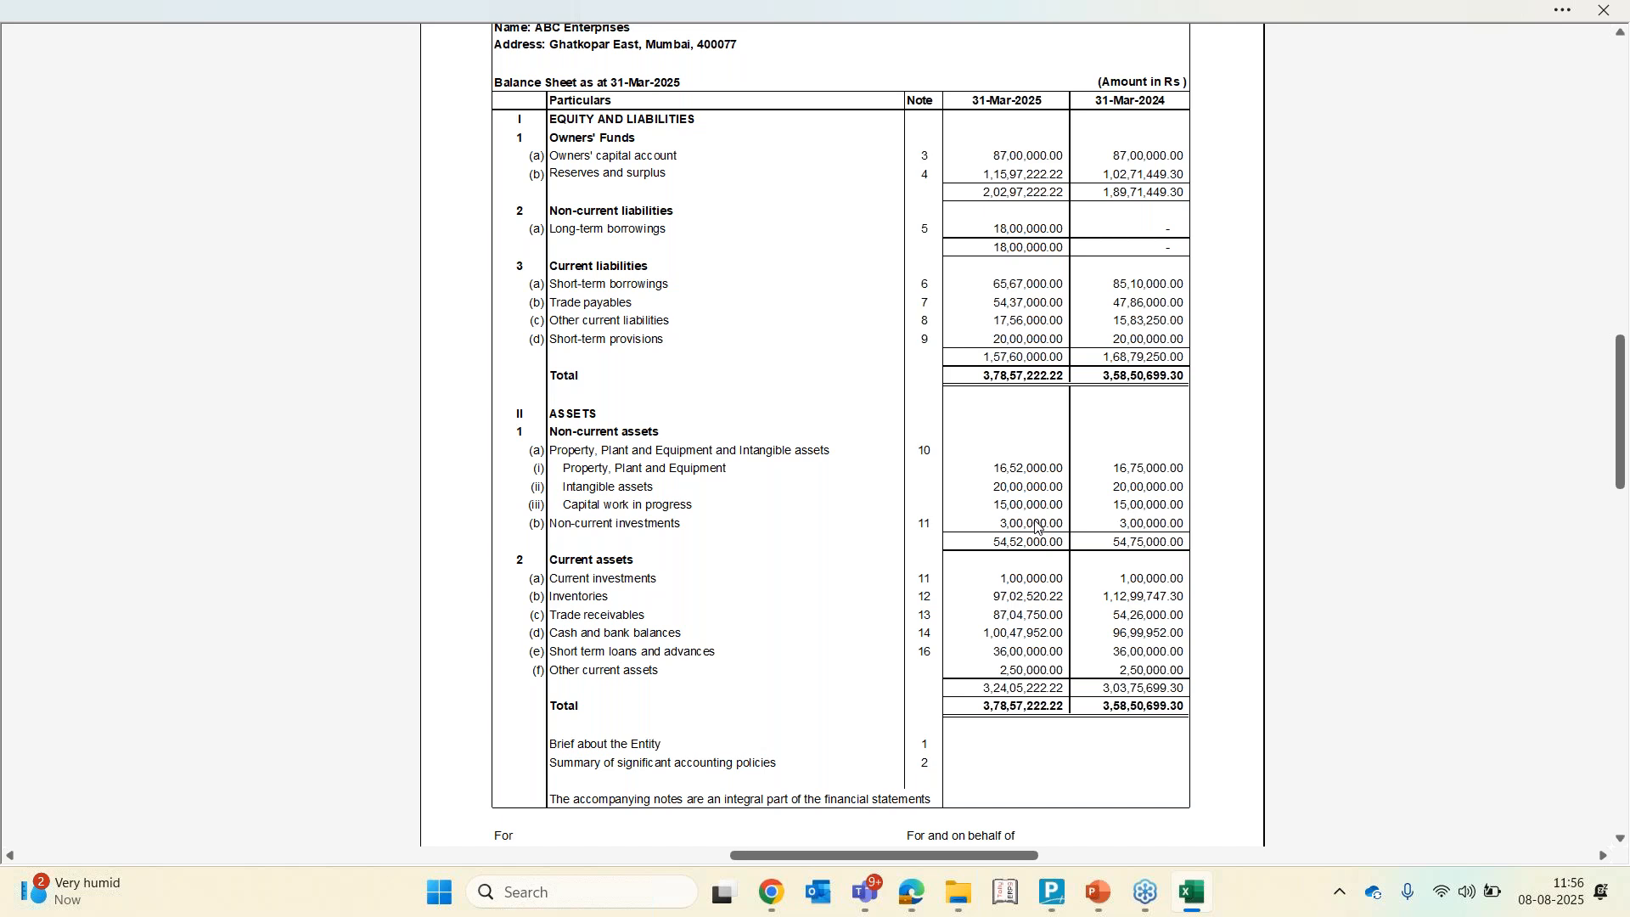
pyautogui.press('Escape')
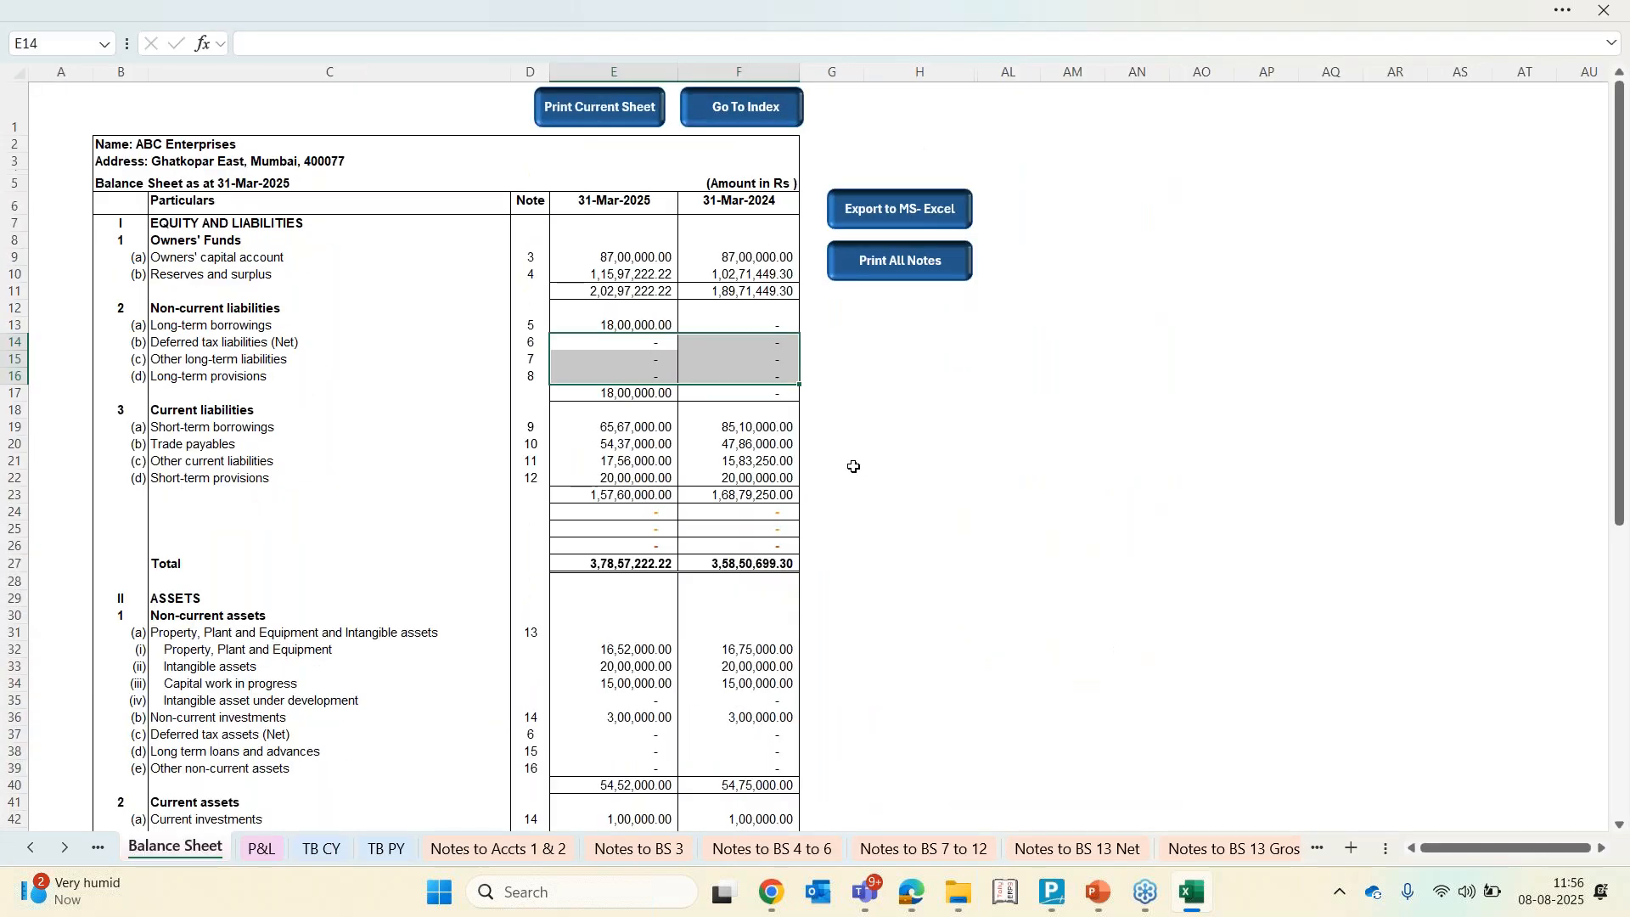
# Set Round Off Amount to Nearest to Hundreds in the Basic Info entity details
pyautogui.click(416, 425)
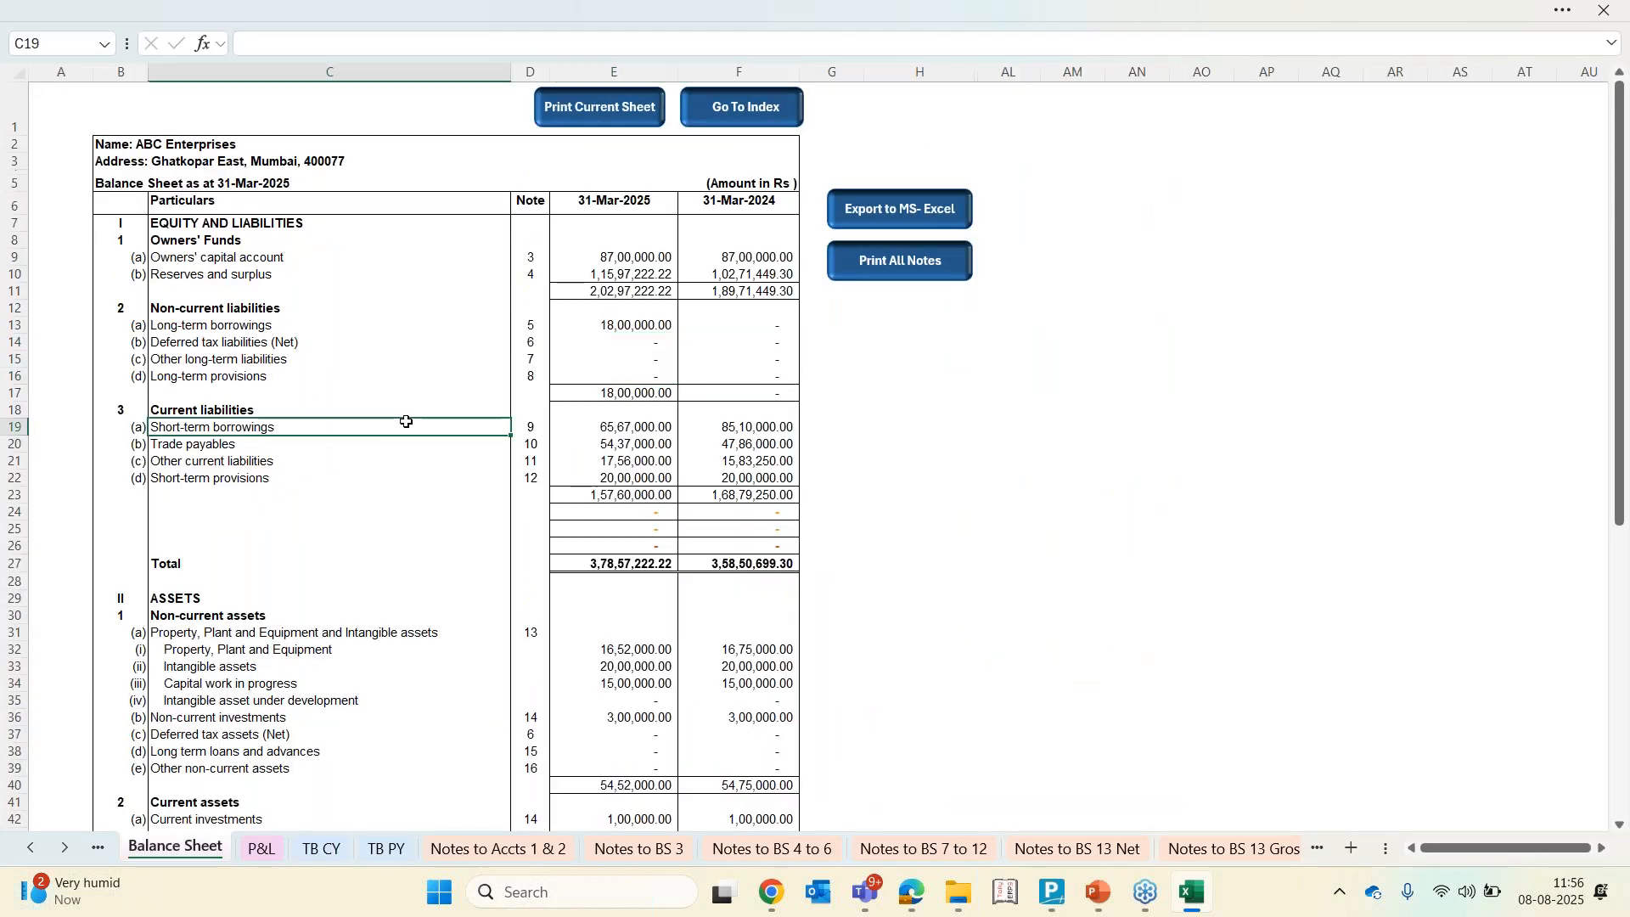
pyautogui.click(34, 851)
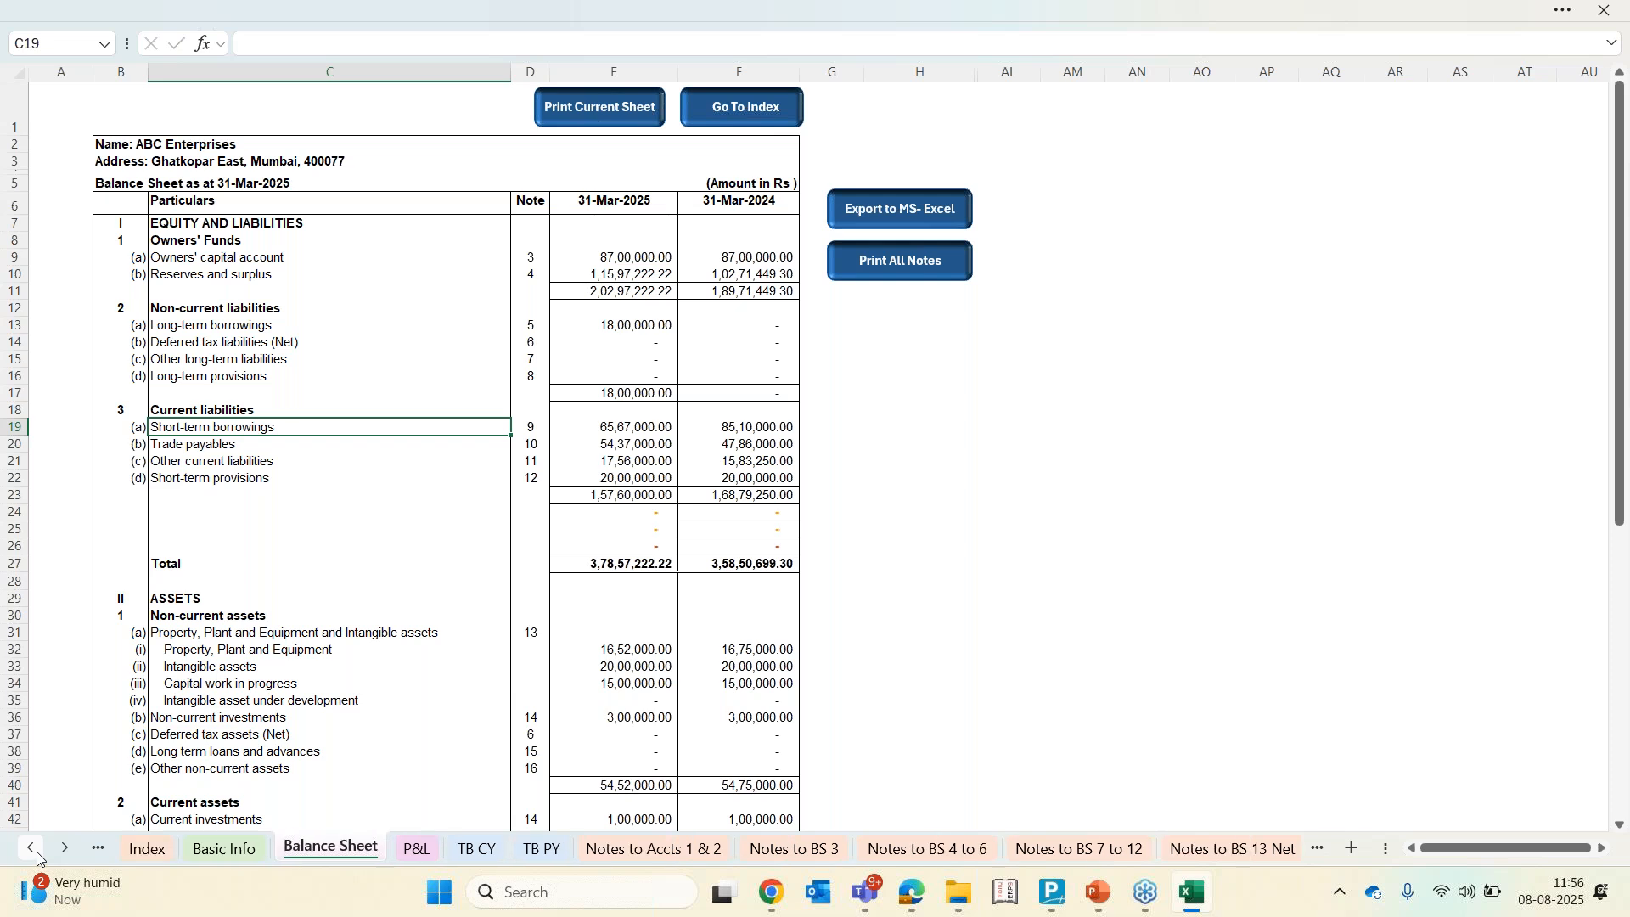
pyautogui.click(306, 849)
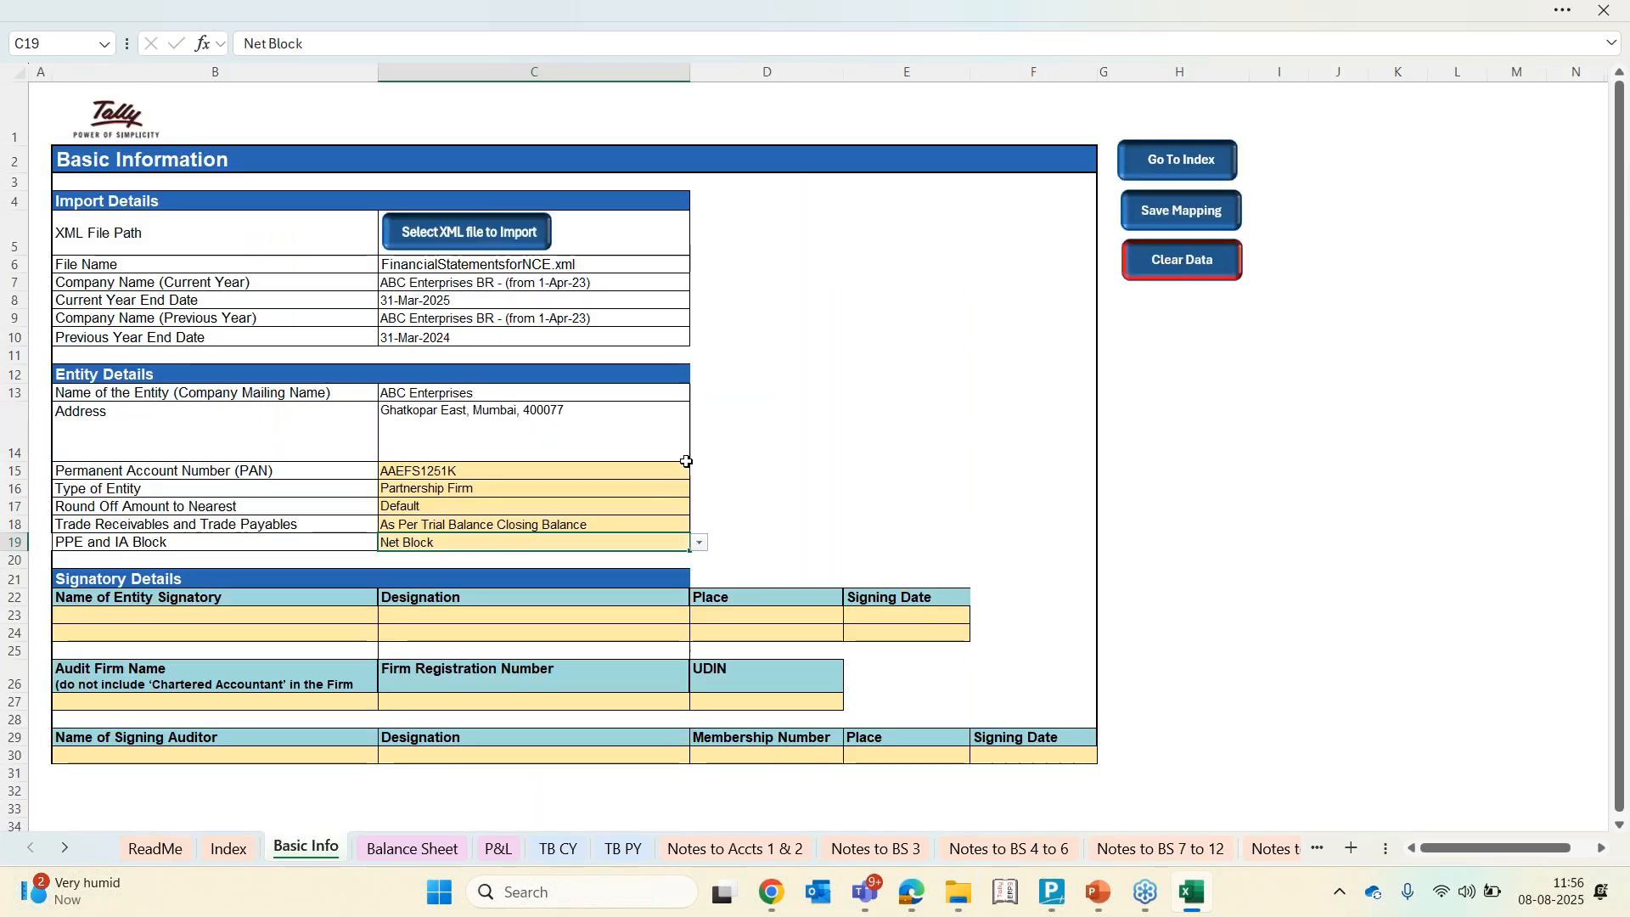
pyautogui.click(586, 504)
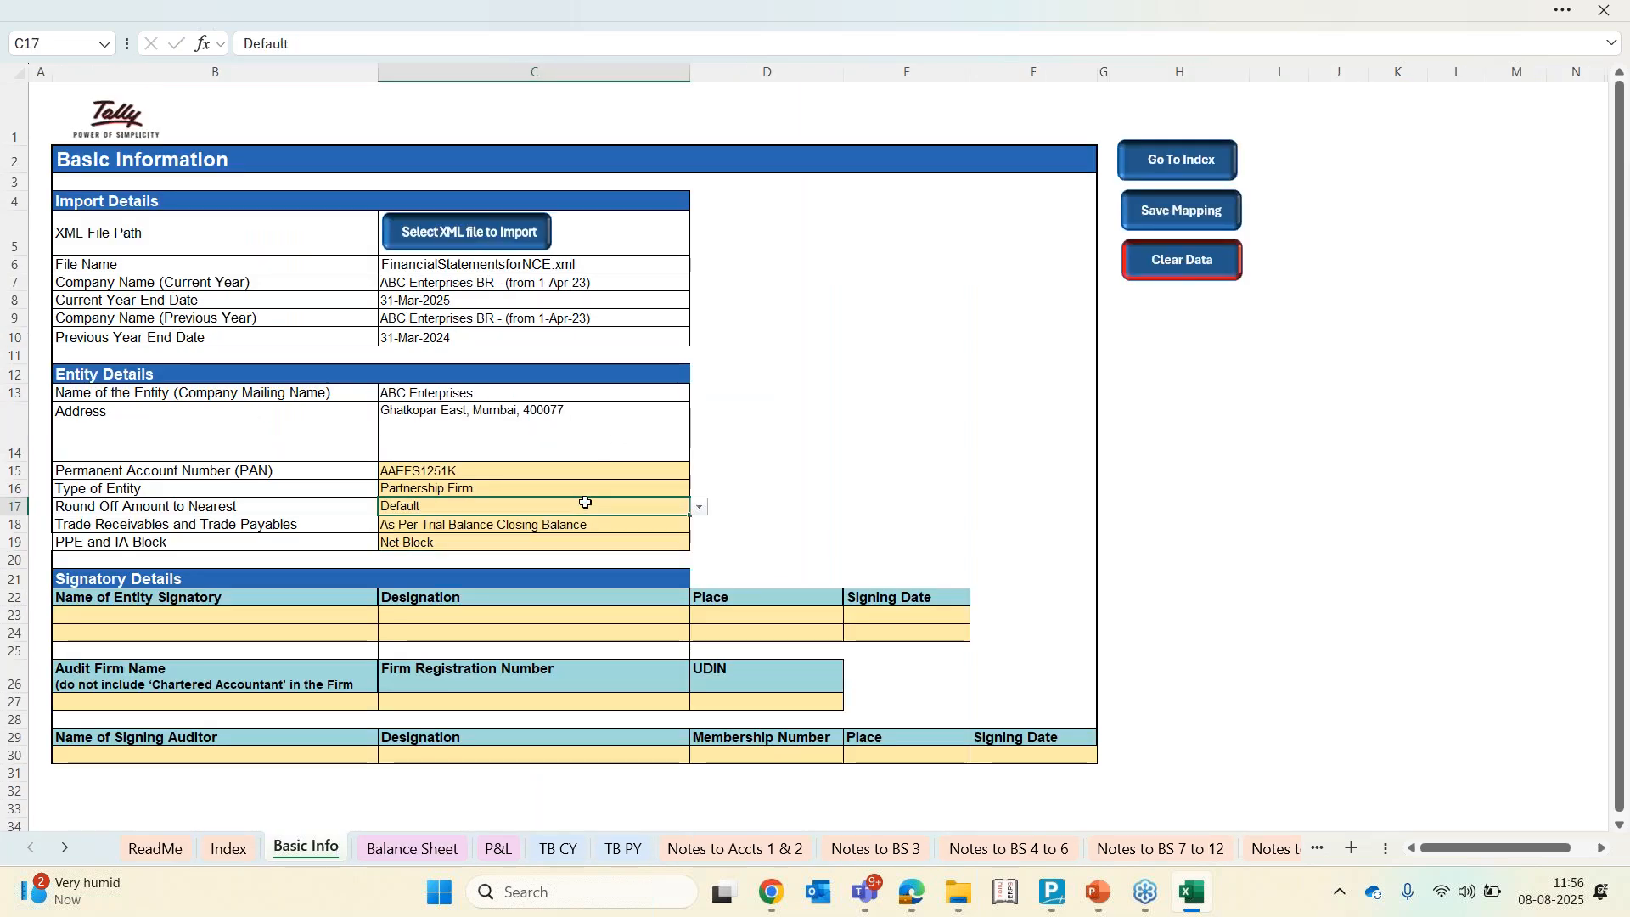
pyautogui.click(701, 507)
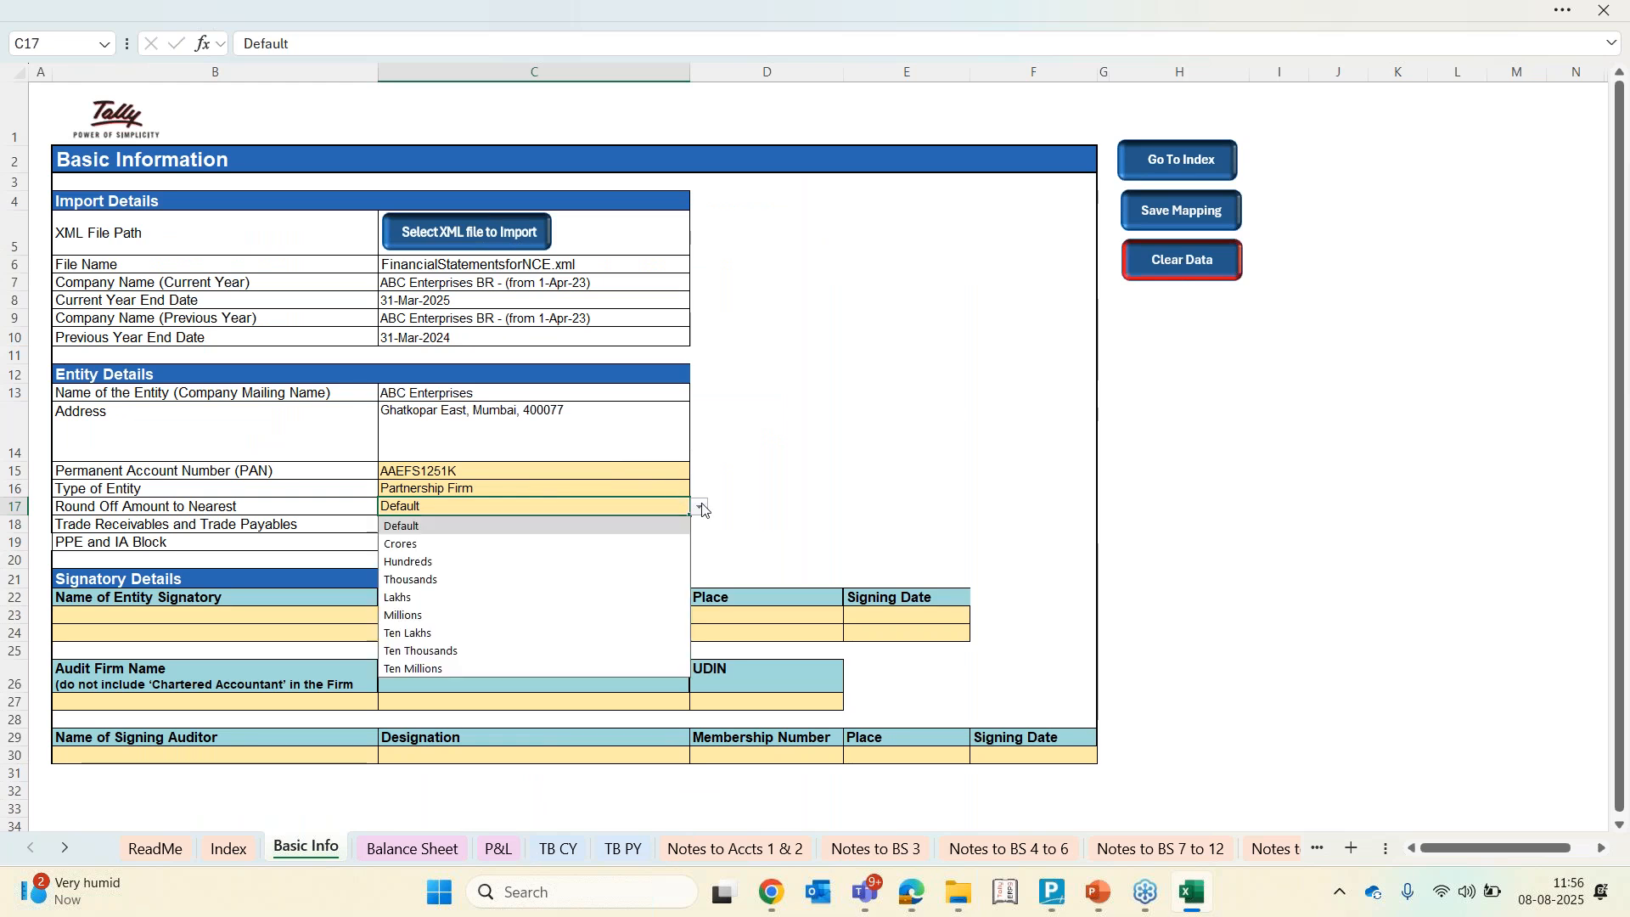
pyautogui.click(587, 562)
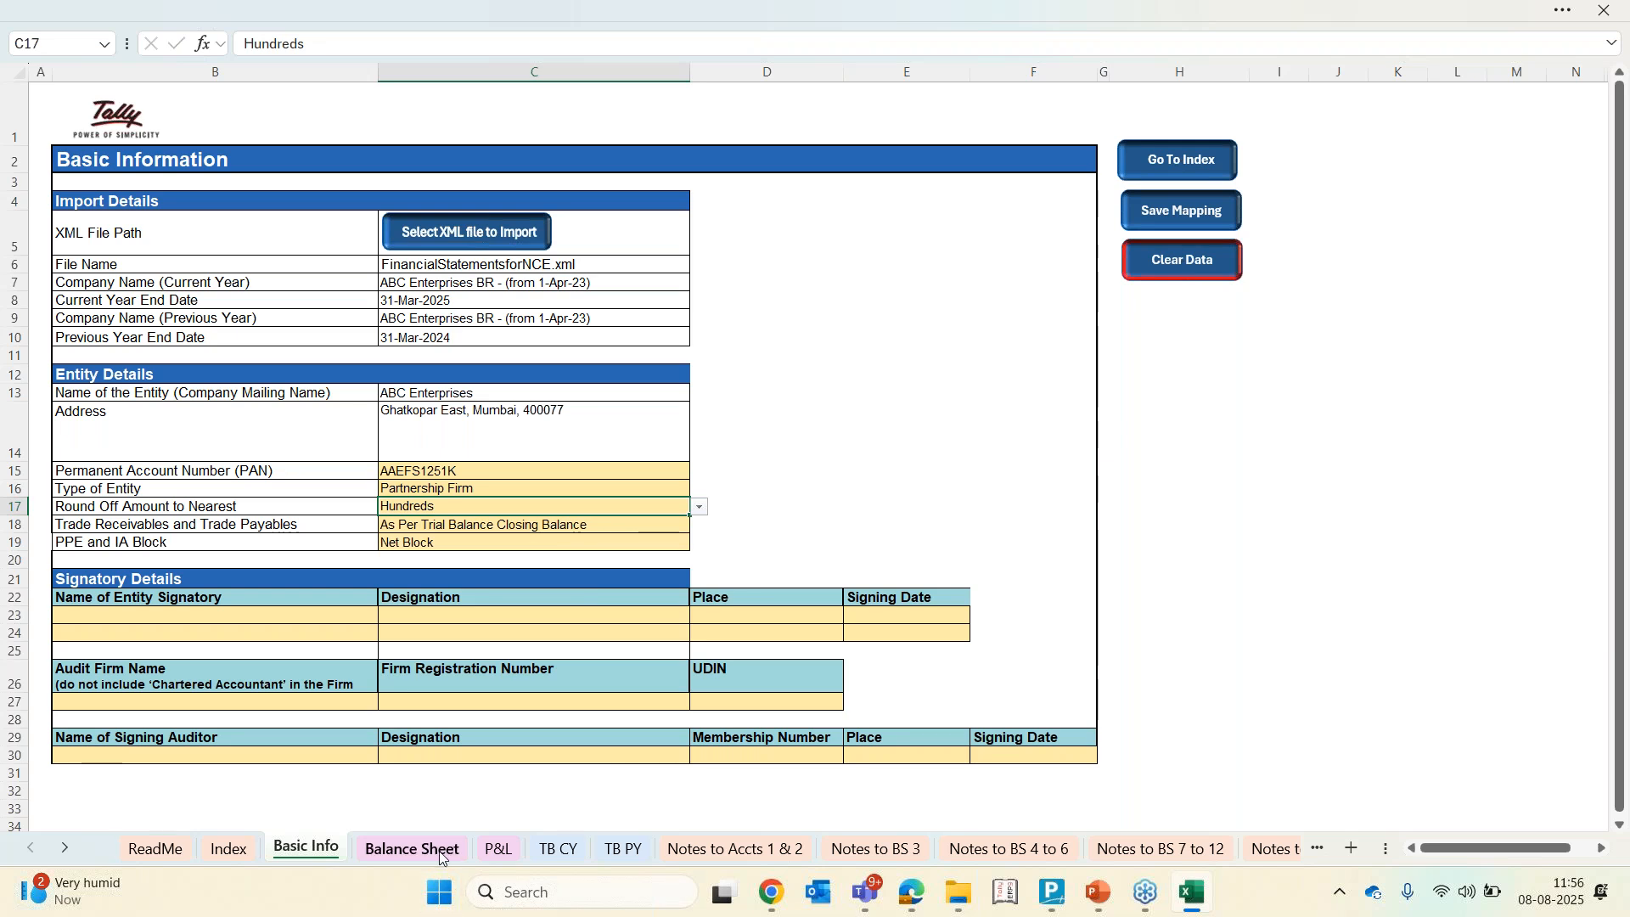
# Check the rounded Balance Sheet amounts and the trade receivables and payables option on Basic Info
pyautogui.click(413, 849)
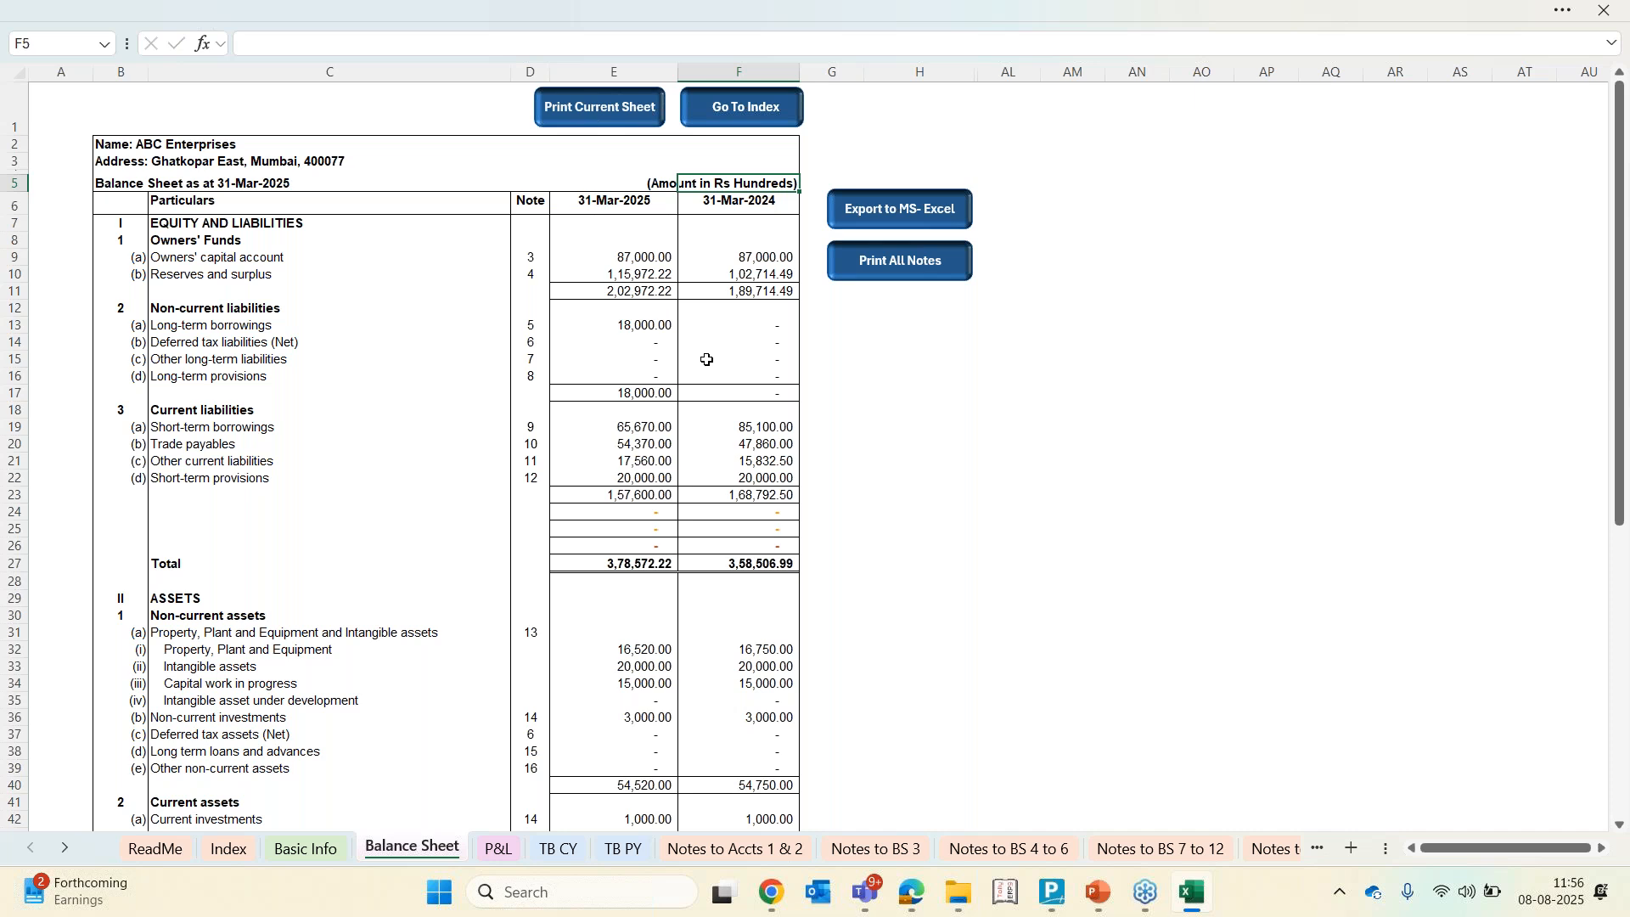
pyautogui.click(312, 850)
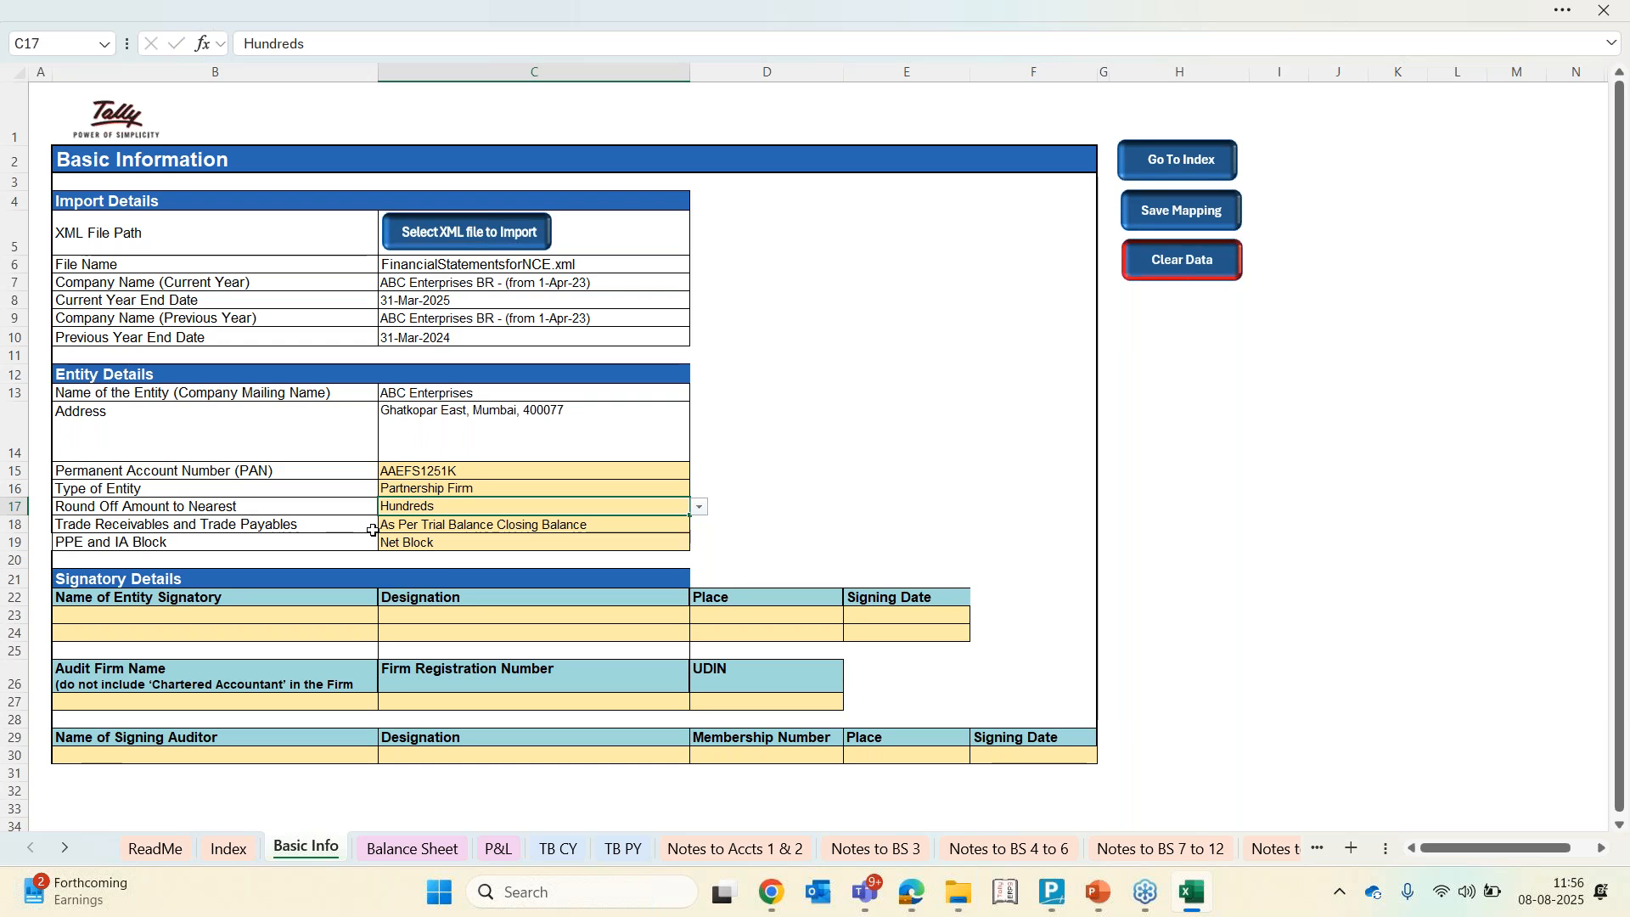
pyautogui.click(570, 526)
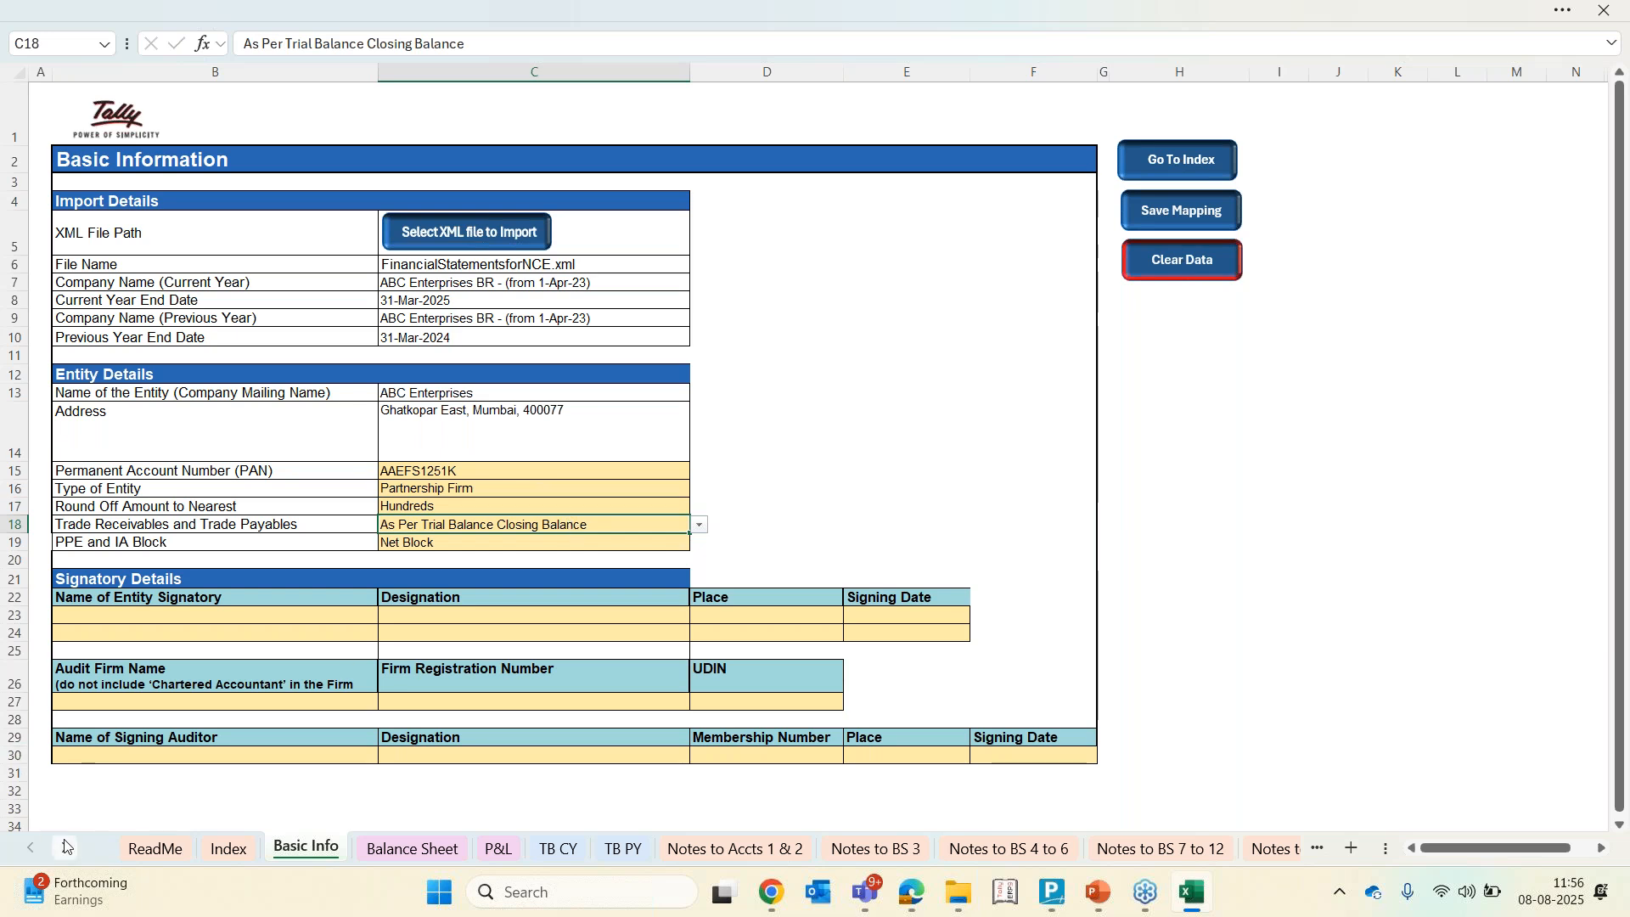
pyautogui.moveTo(68, 850); pyautogui.dragTo(68, 851)
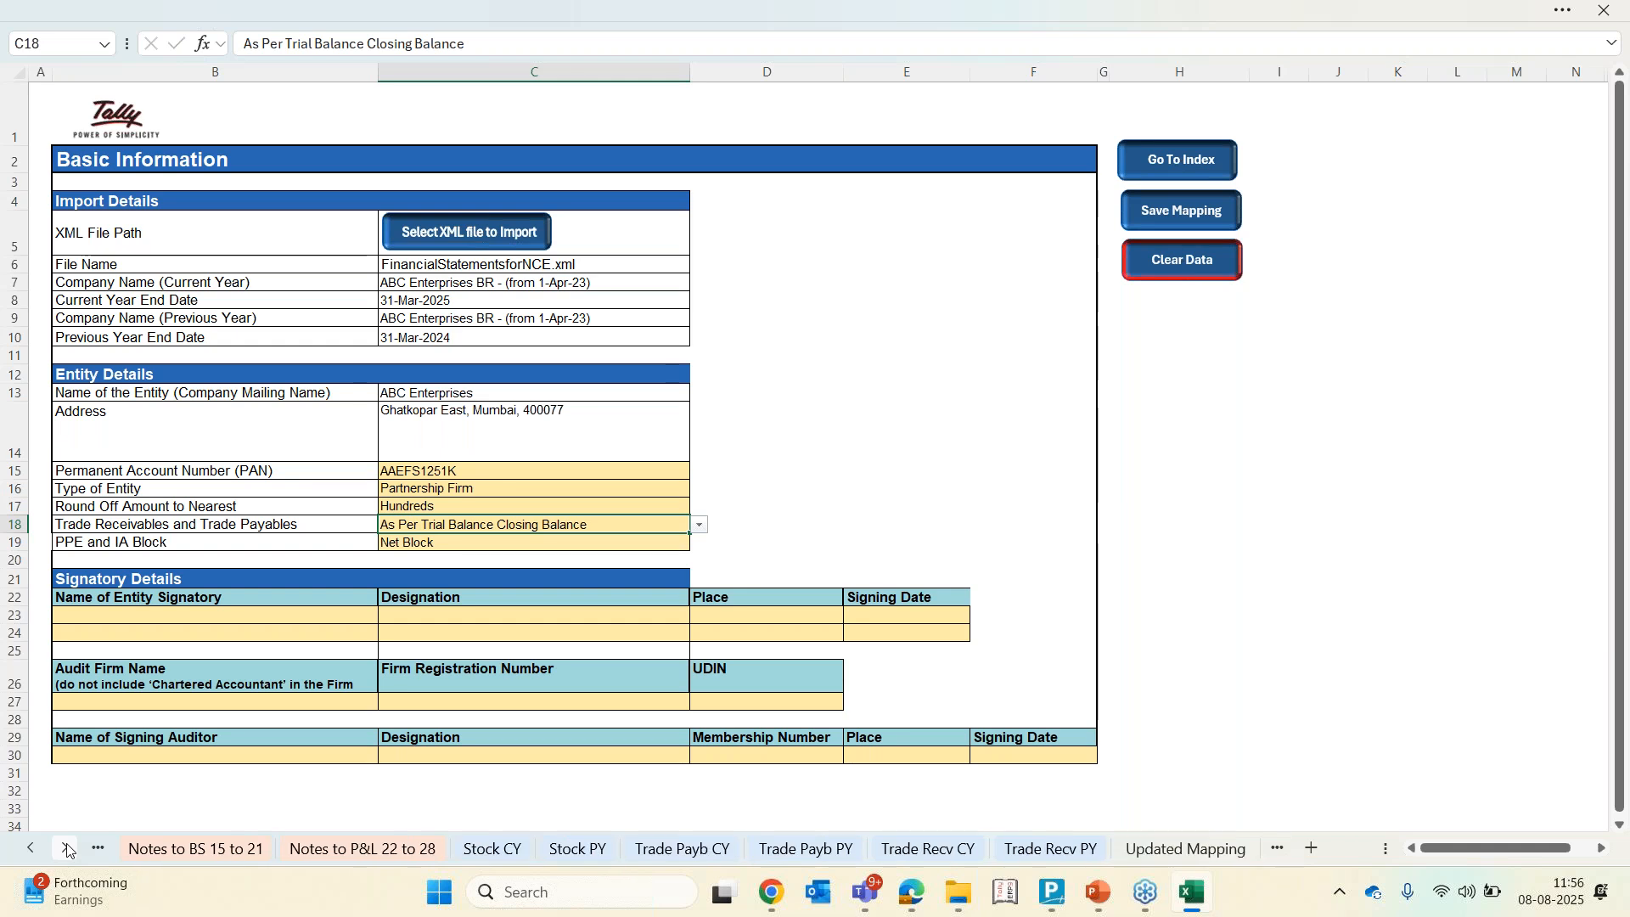
# Review the current-year trade receivables ageing on the Trade Recv CY sheet
pyautogui.click(894, 850)
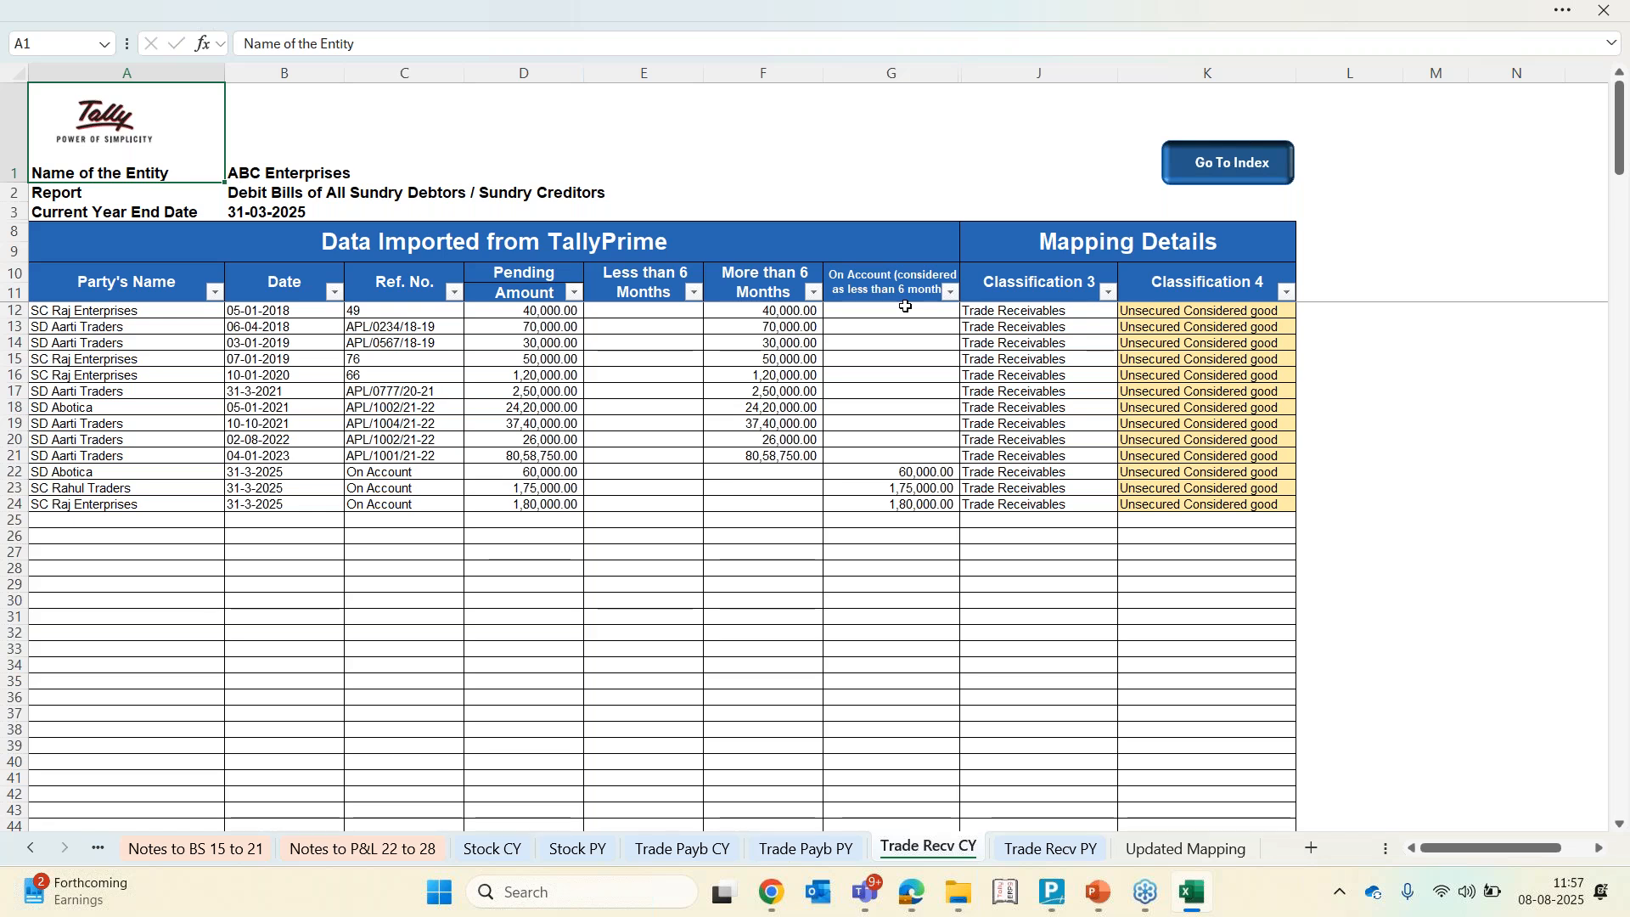
pyautogui.press('Down')
pyautogui.press('Down')
pyautogui.press('Down')
pyautogui.press('Down')
pyautogui.press('Down')
pyautogui.press('Down')
pyautogui.press('Down')
pyautogui.press('Down')
pyautogui.press('Down')
pyautogui.press('Down')
pyautogui.press('Down')
pyautogui.press('Down')
pyautogui.press('Down')
pyautogui.press('Down')
pyautogui.press('Down')
pyautogui.press('Right')
pyautogui.press('Right')
pyautogui.press('Right')
pyautogui.press('Right')
pyautogui.press('Right')
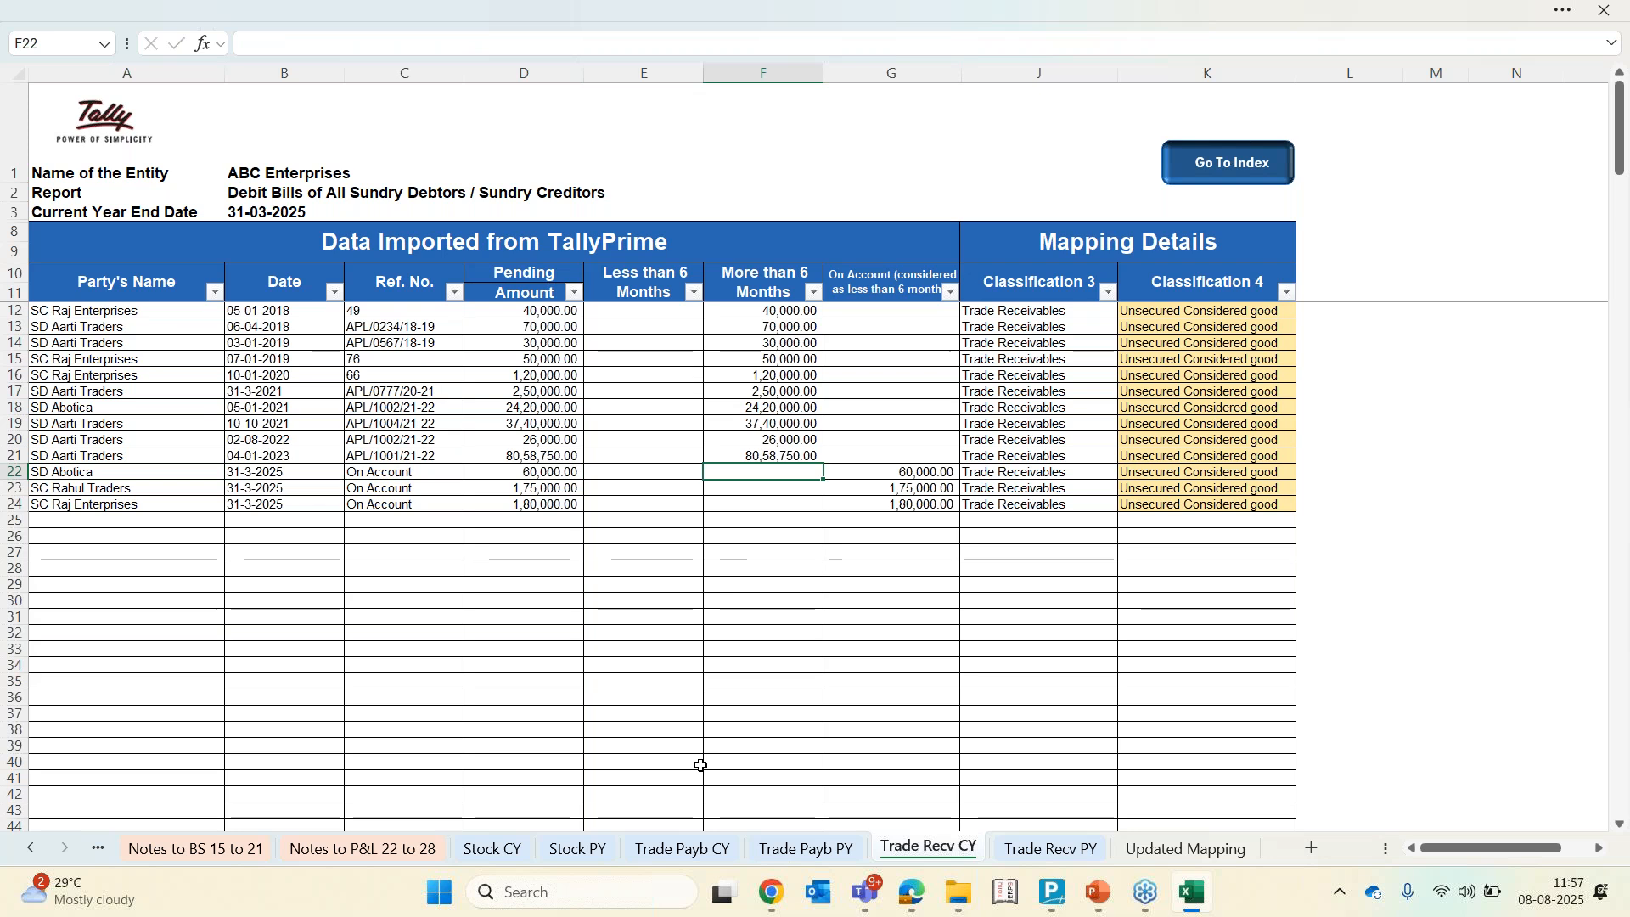
# Review the current-year trade payables on the Trade Payb CY sheet and return to the Balance Sheet
pyautogui.click(733, 852)
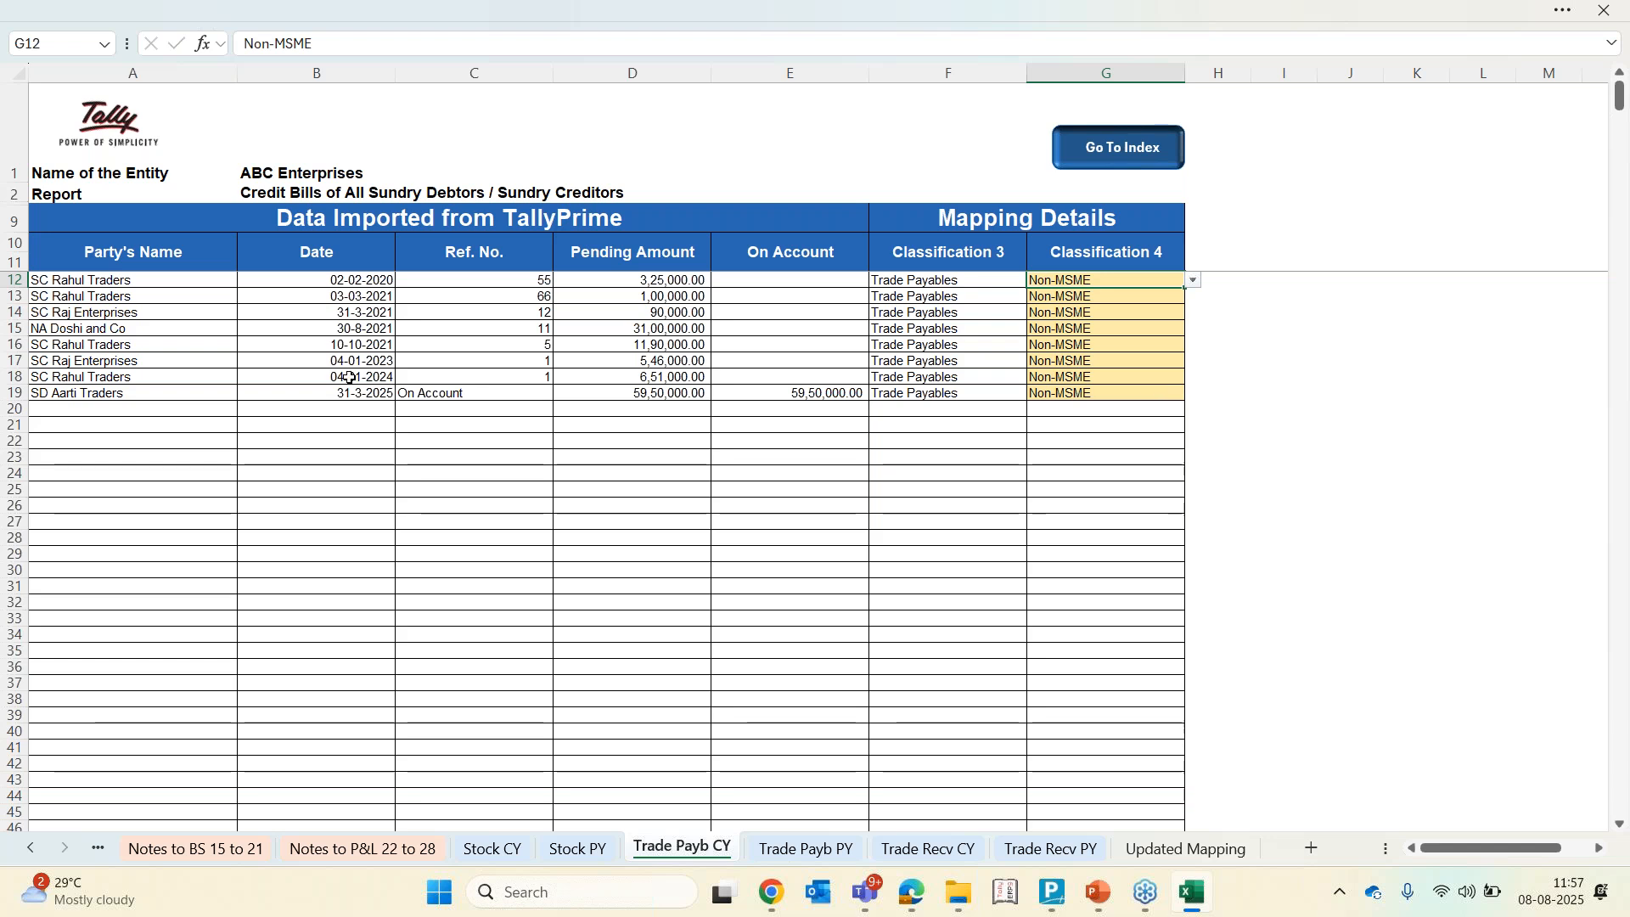
pyautogui.click(30, 848)
pyautogui.click(29, 848)
pyautogui.click(30, 848)
pyautogui.click(30, 848)
pyautogui.click(30, 848)
pyautogui.click(30, 849)
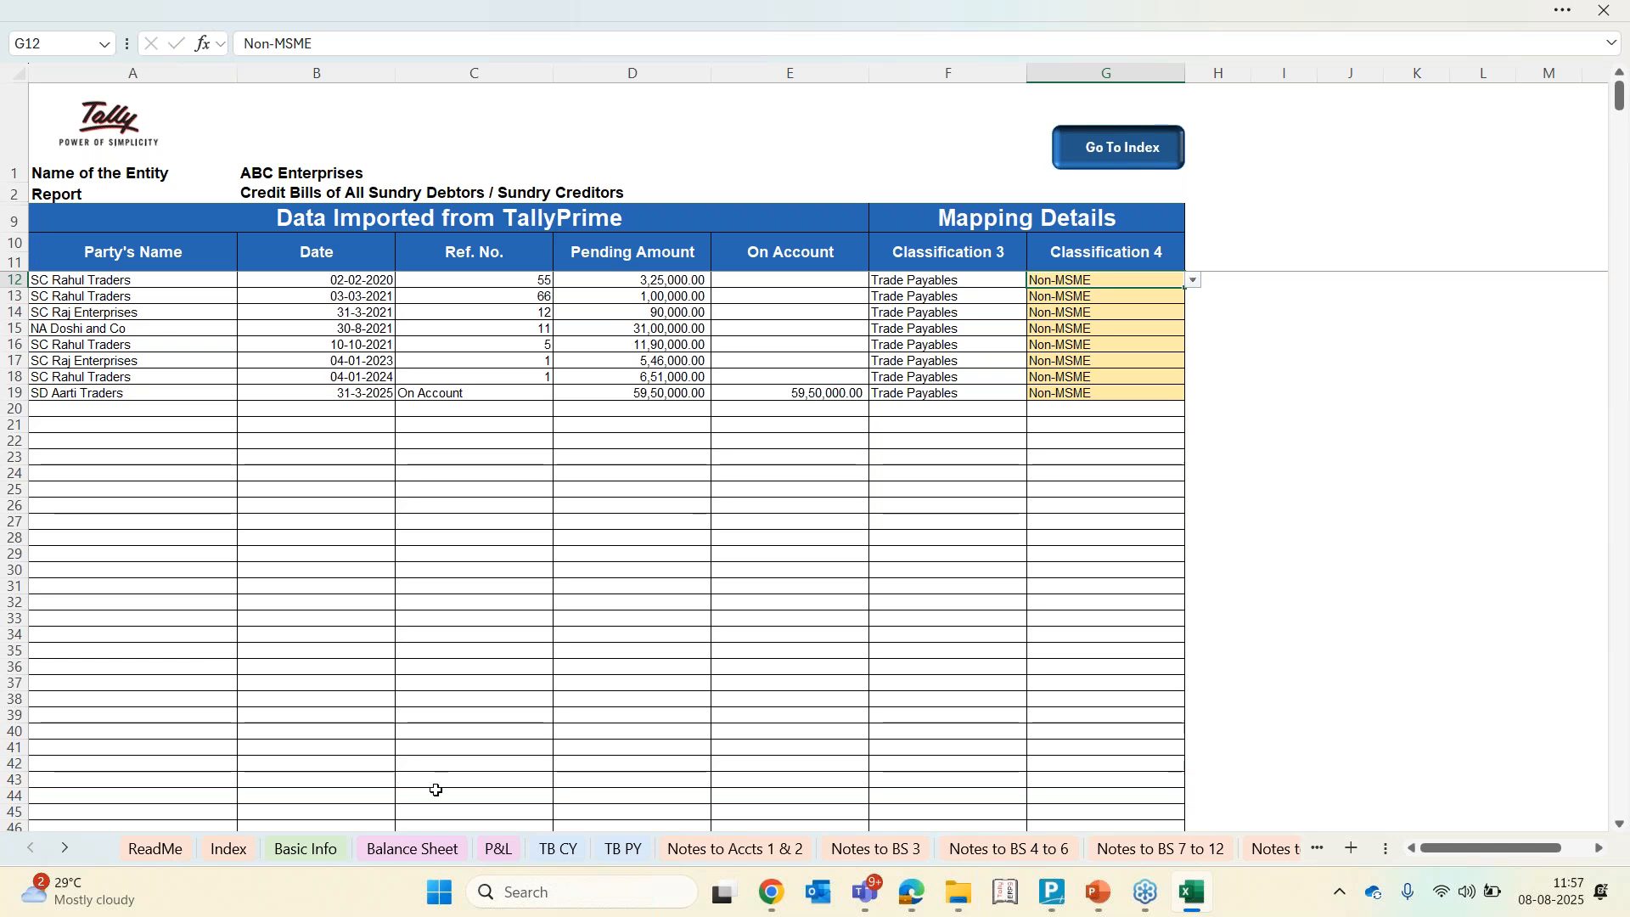
pyautogui.click(371, 850)
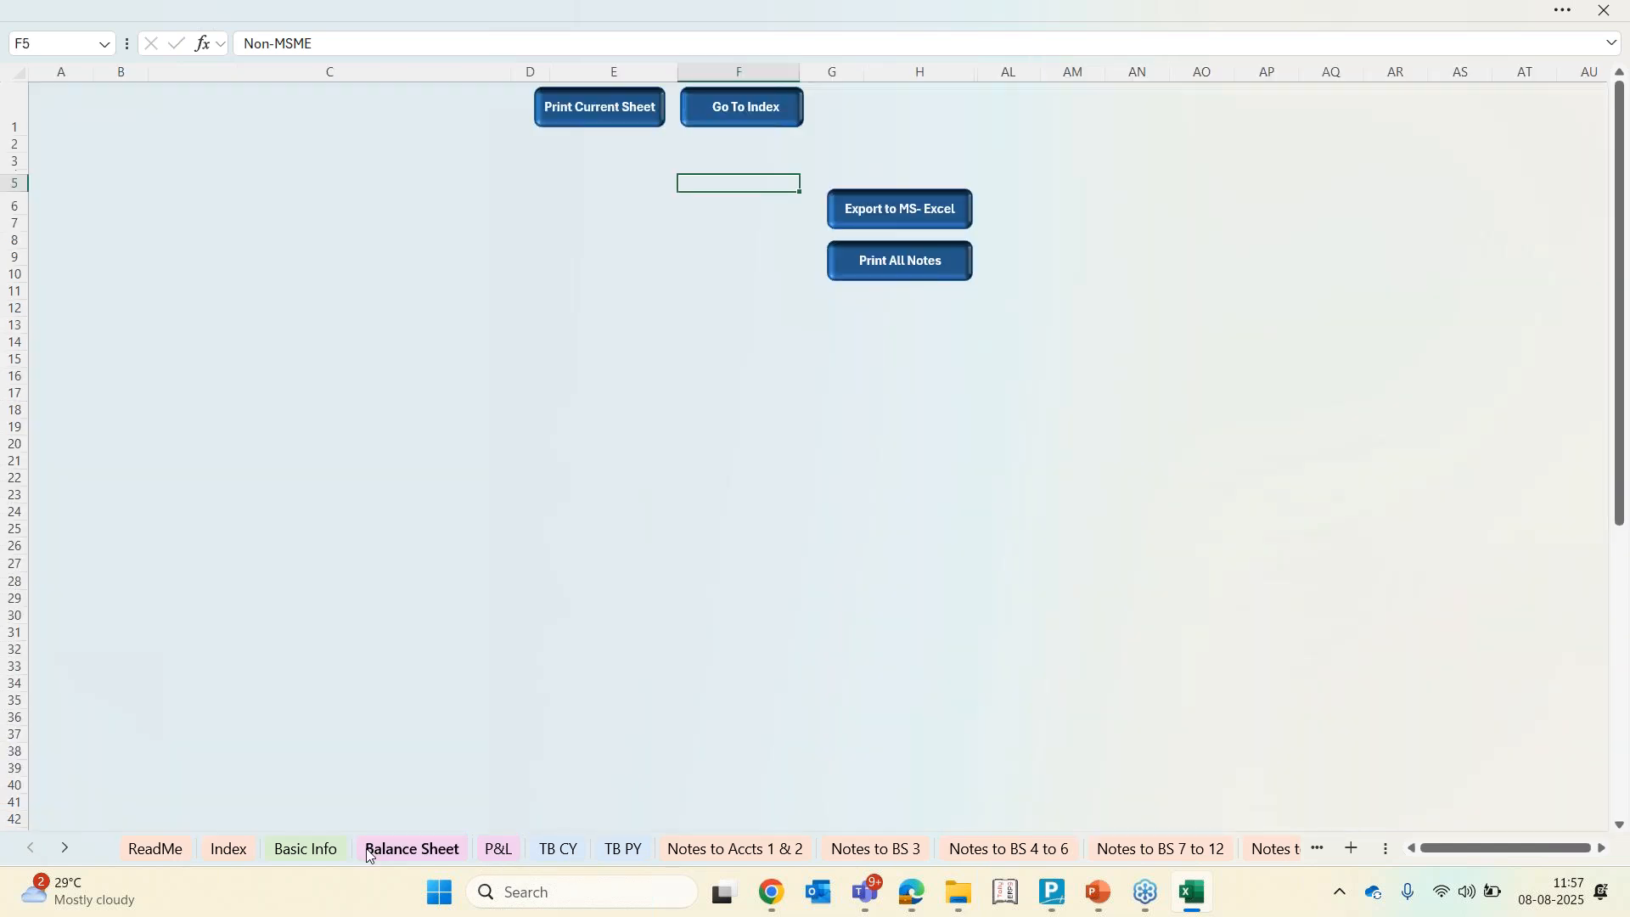
pyautogui.click(1615, 365)
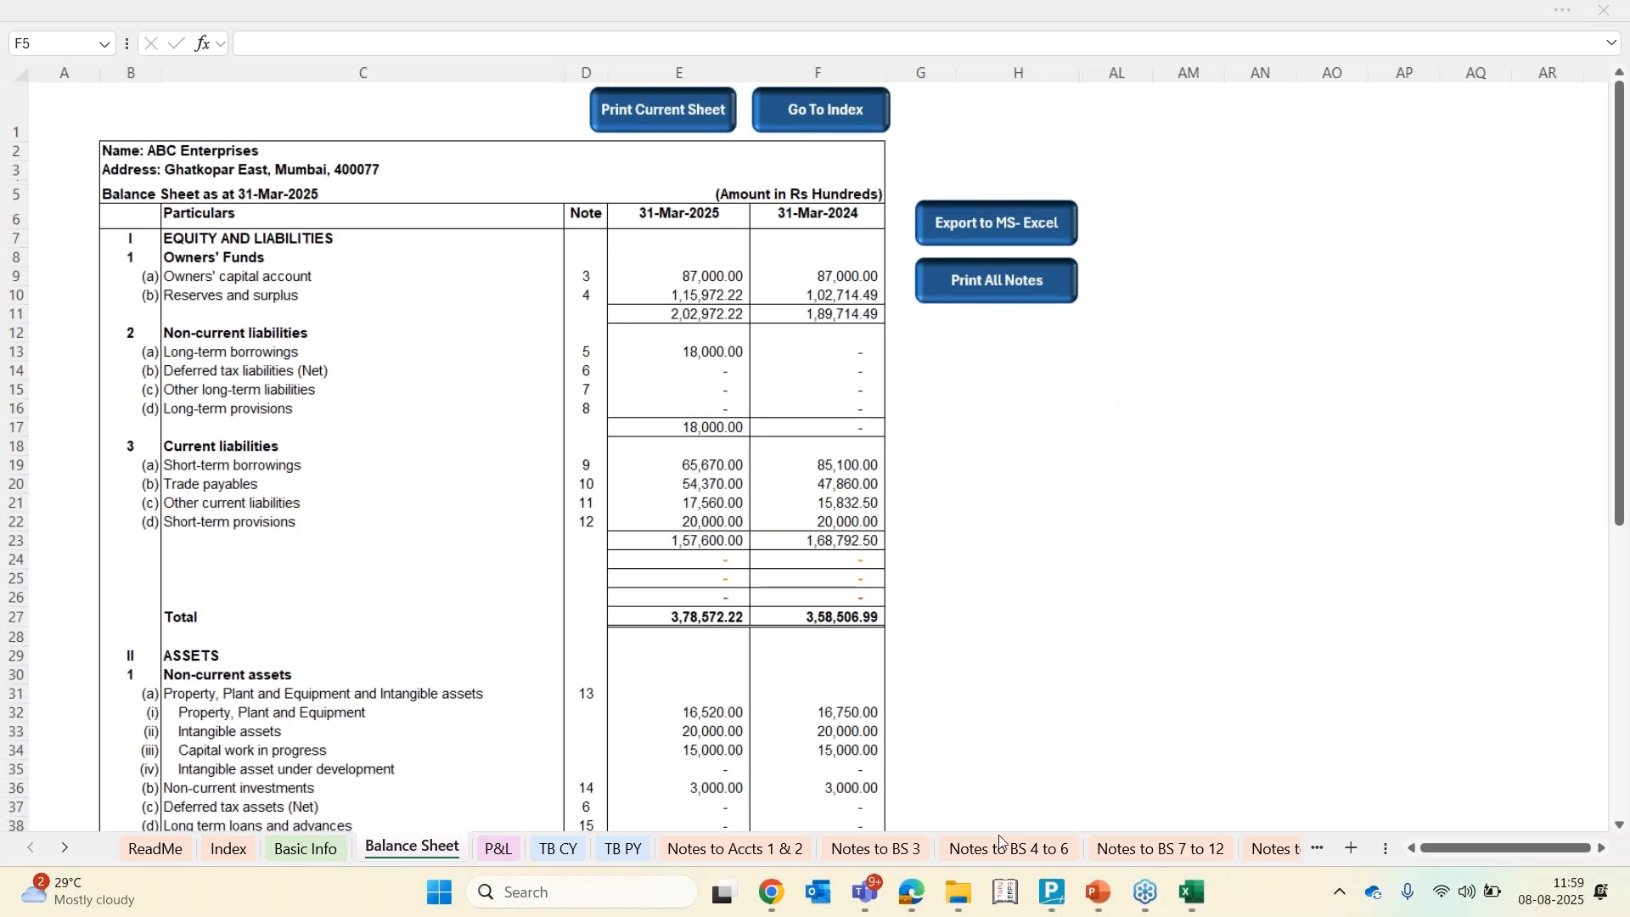
# Locate the FinancialStatementsforNCE.xml file in the TallyPrime6 installation folder
pyautogui.click(958, 902)
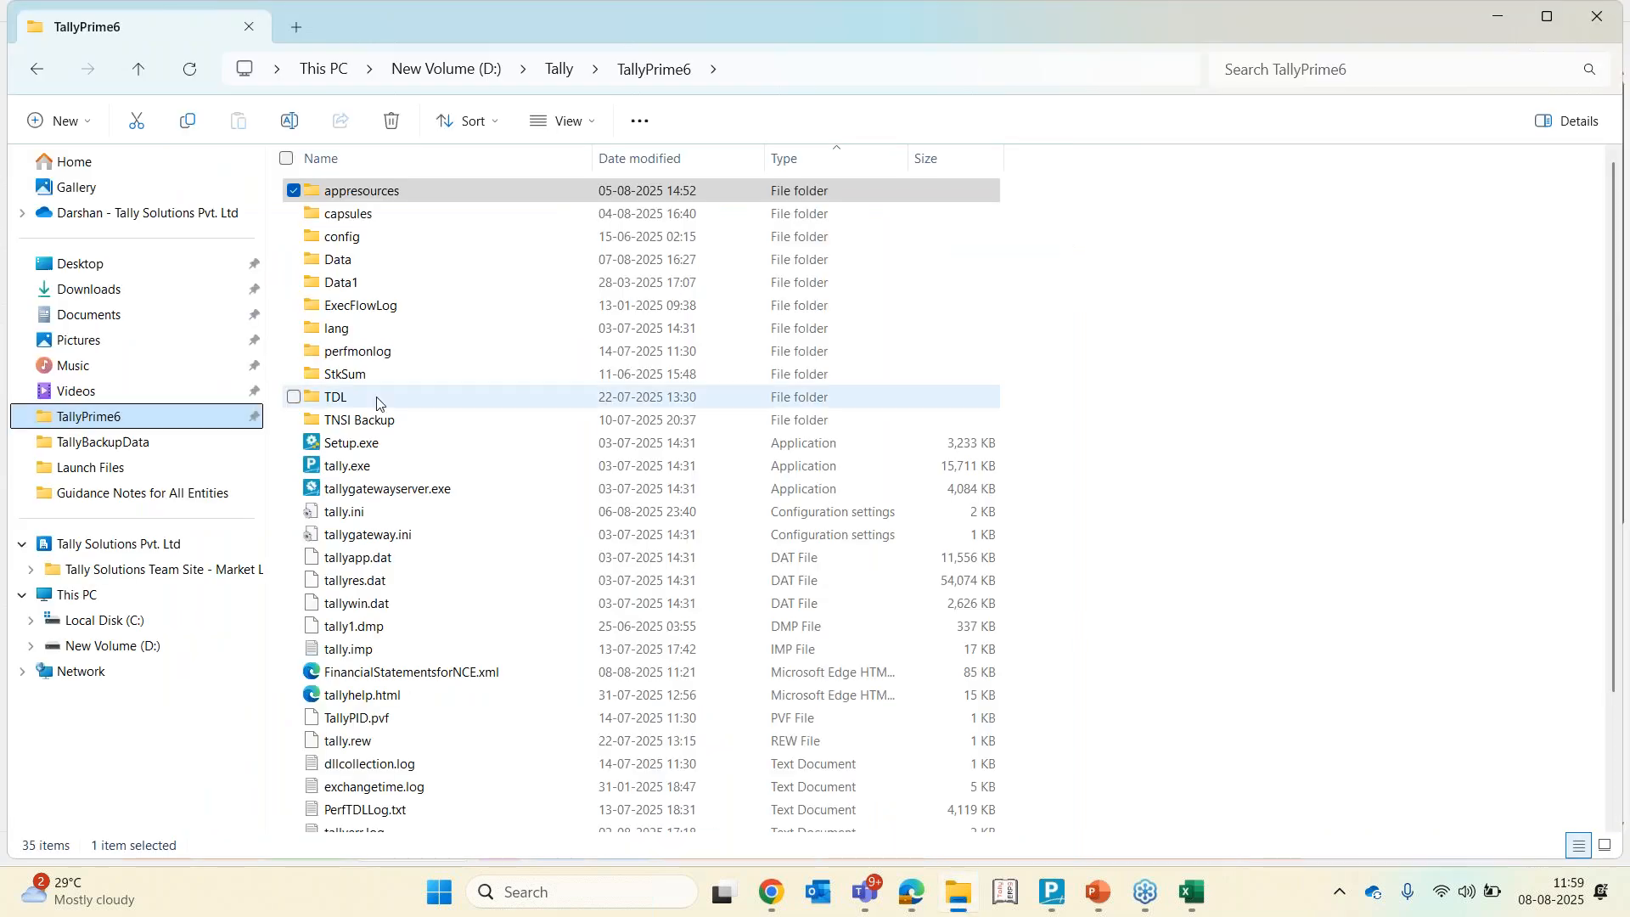
pyautogui.click(349, 673)
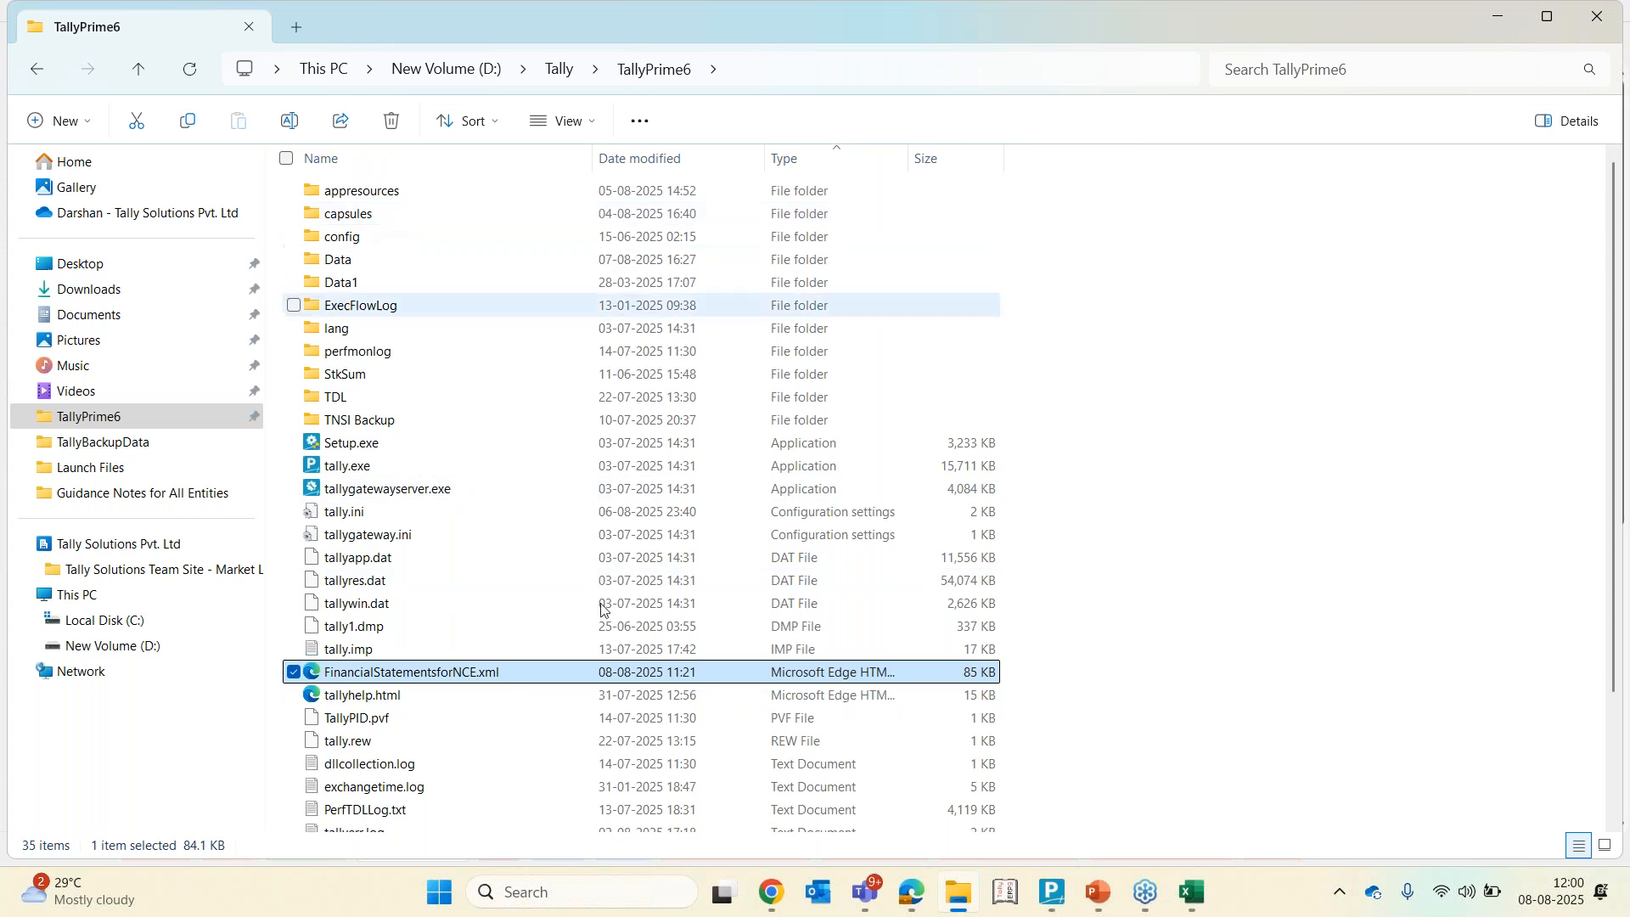
pyautogui.click(1198, 909)
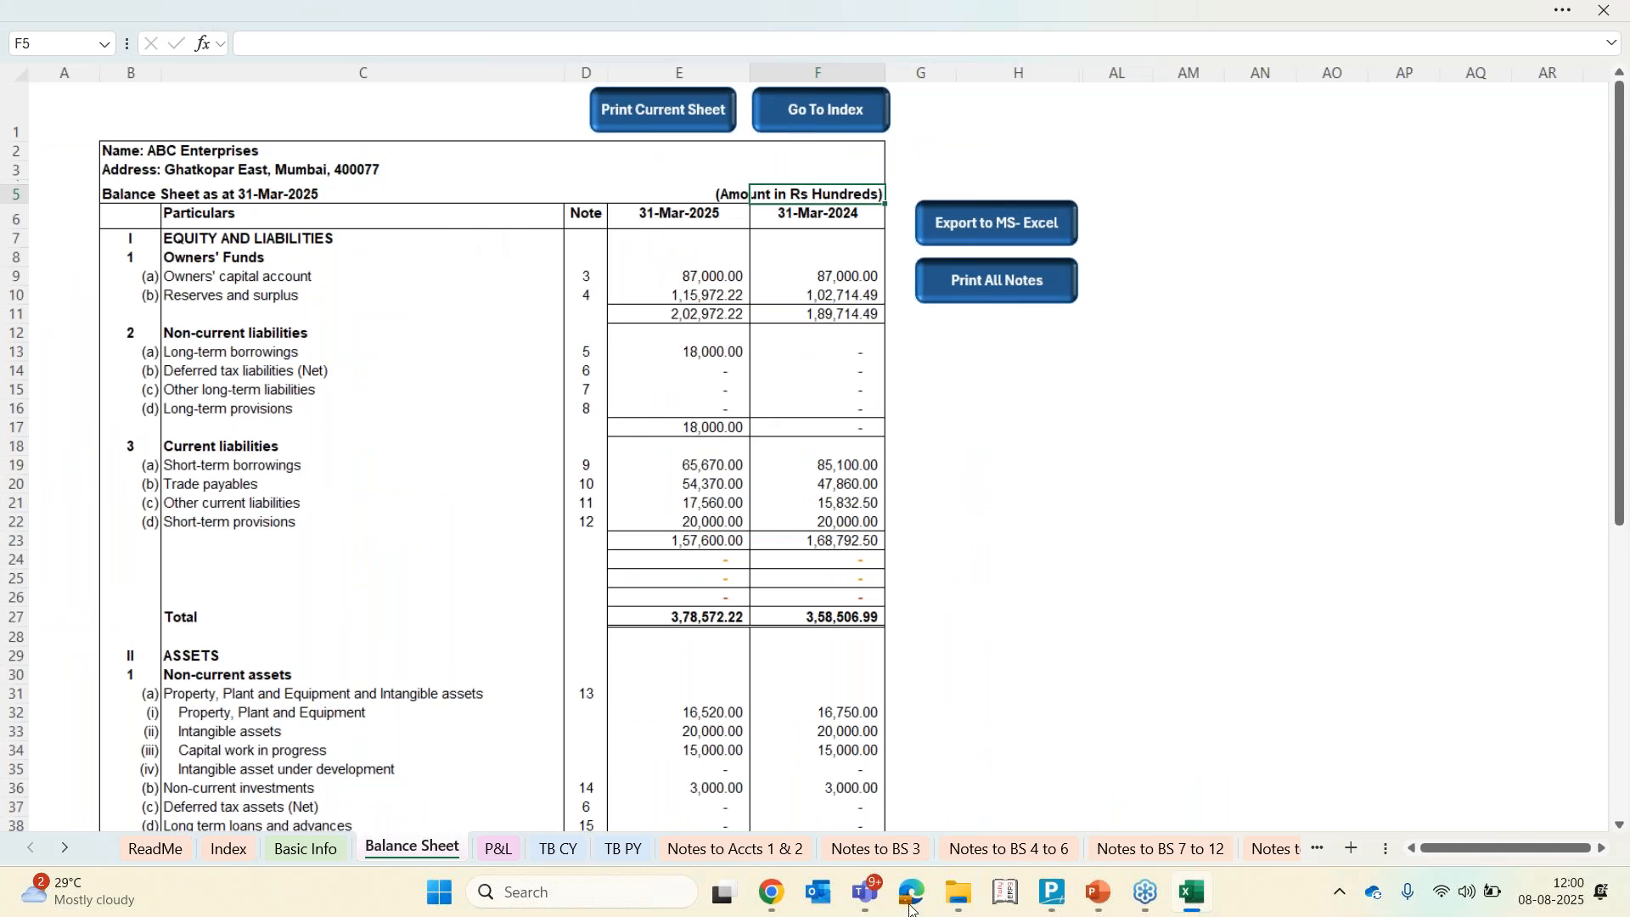
pyautogui.click(1055, 897)
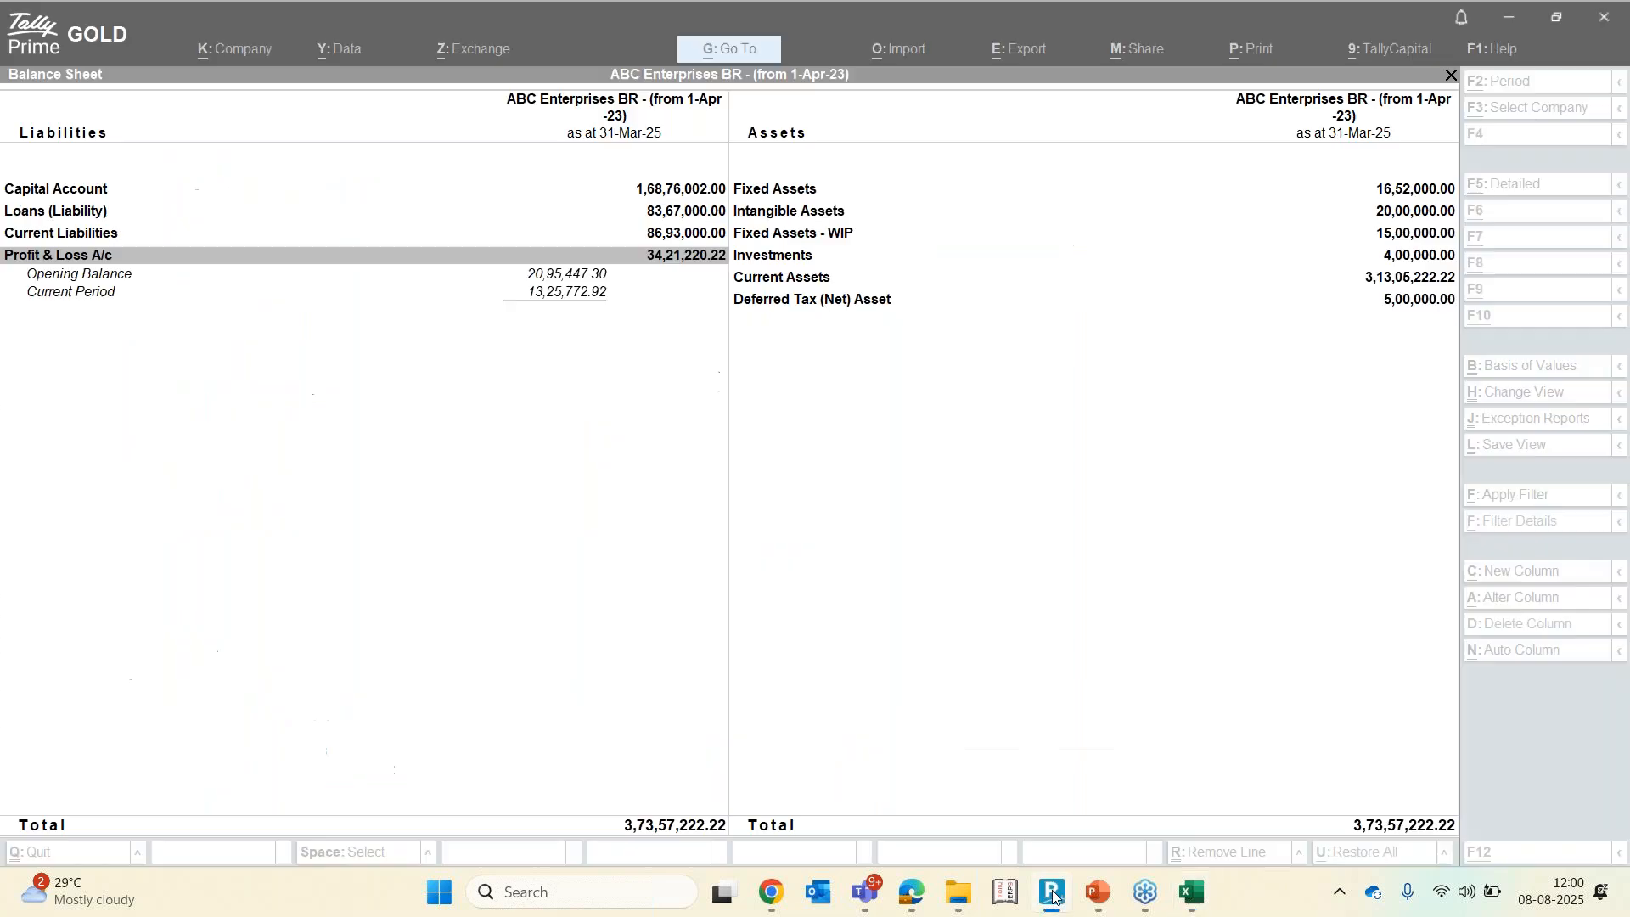
pyautogui.click(948, 905)
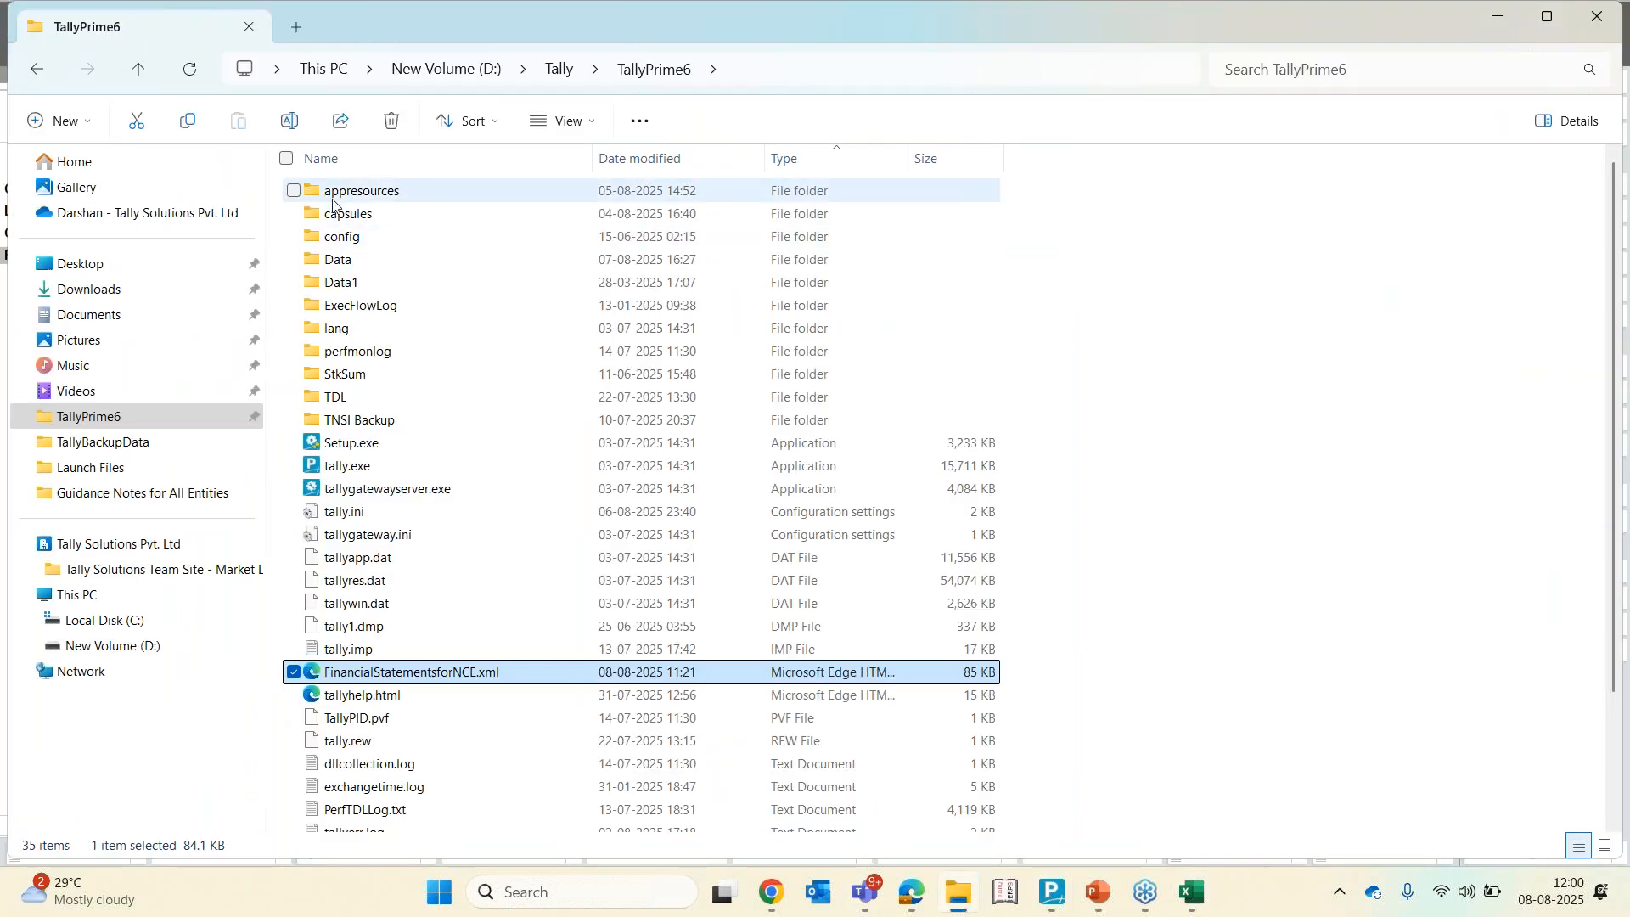
# Open the appresources, plugins, Financial Statements for NCE folder and inspect its full path
pyautogui.click(397, 198)
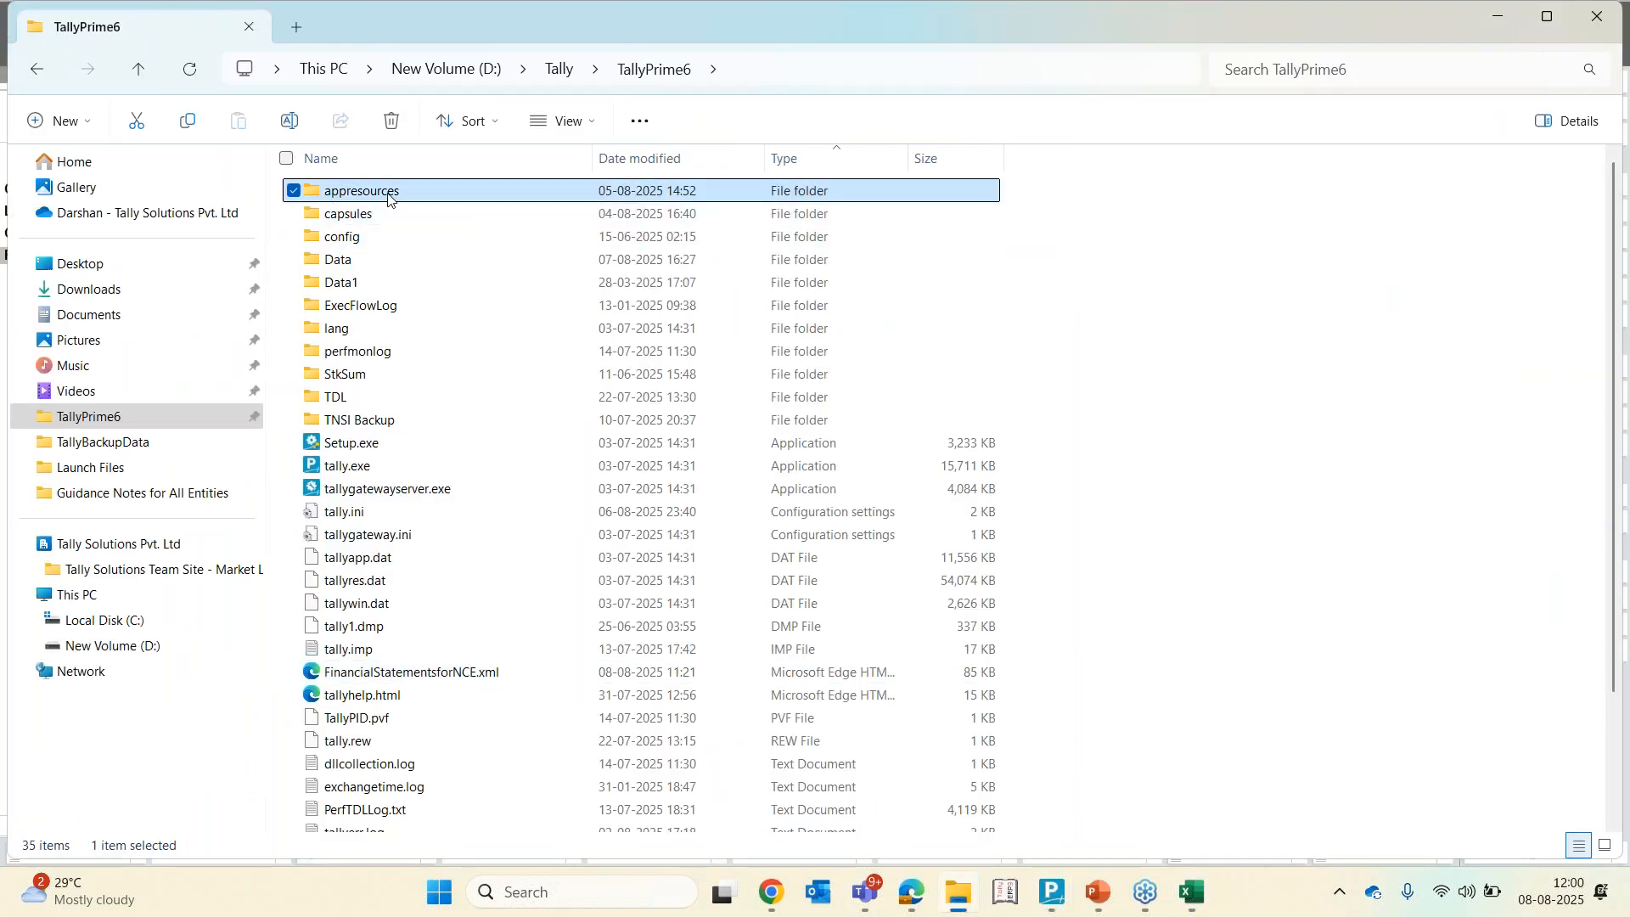
pyautogui.doubleClick(389, 194)
pyautogui.doubleClick(328, 193)
pyautogui.doubleClick(344, 193)
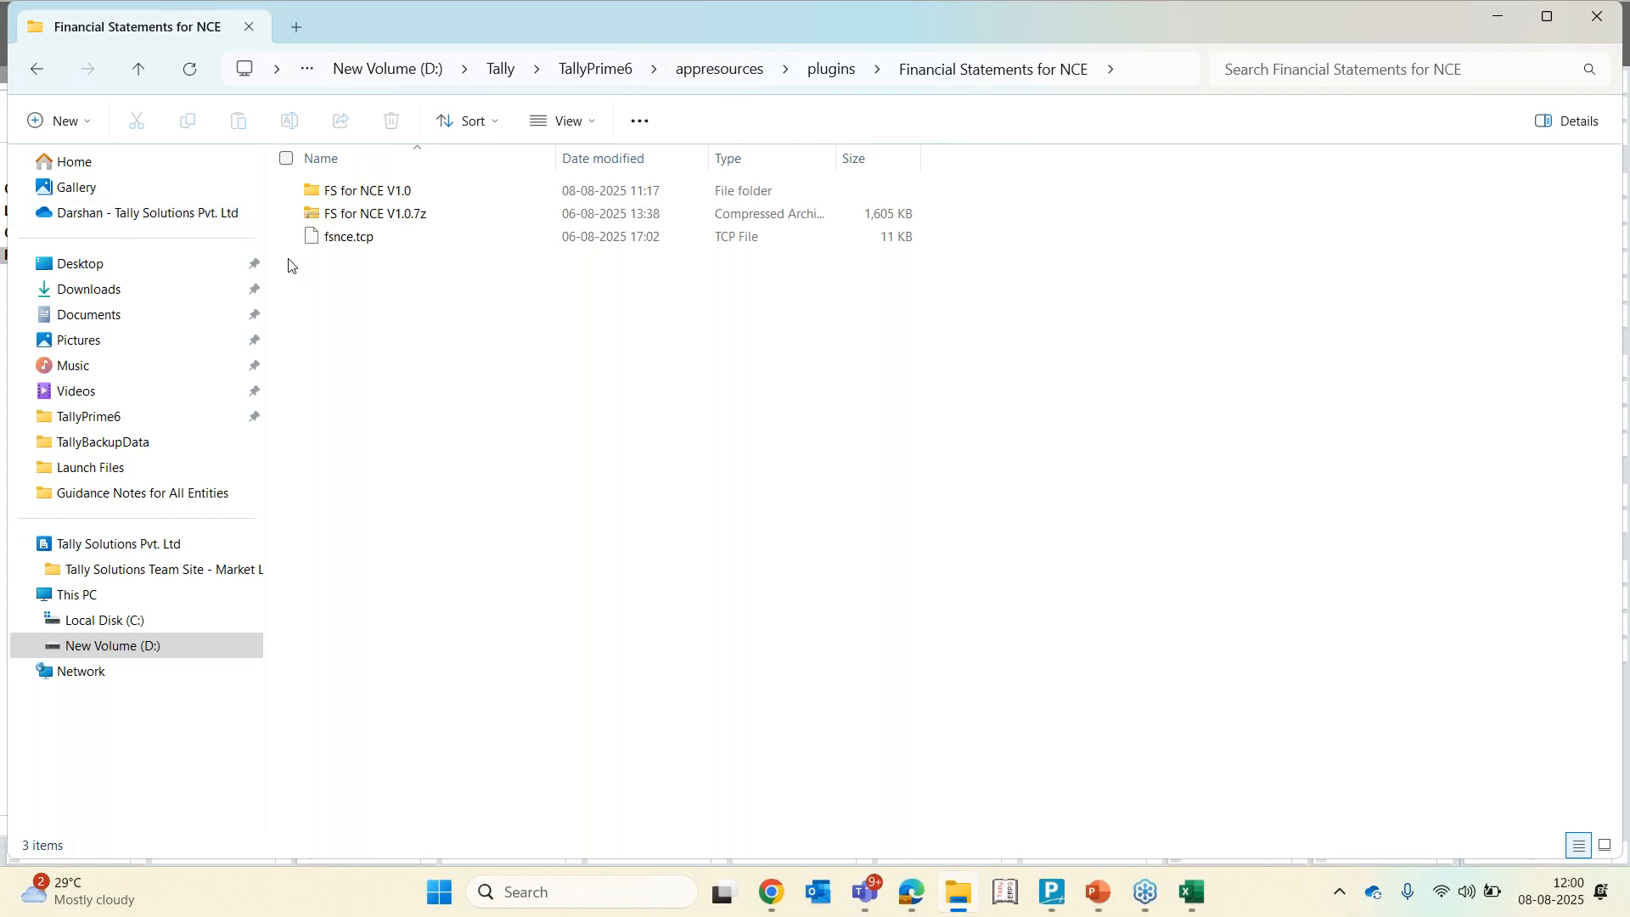
pyautogui.click(360, 193)
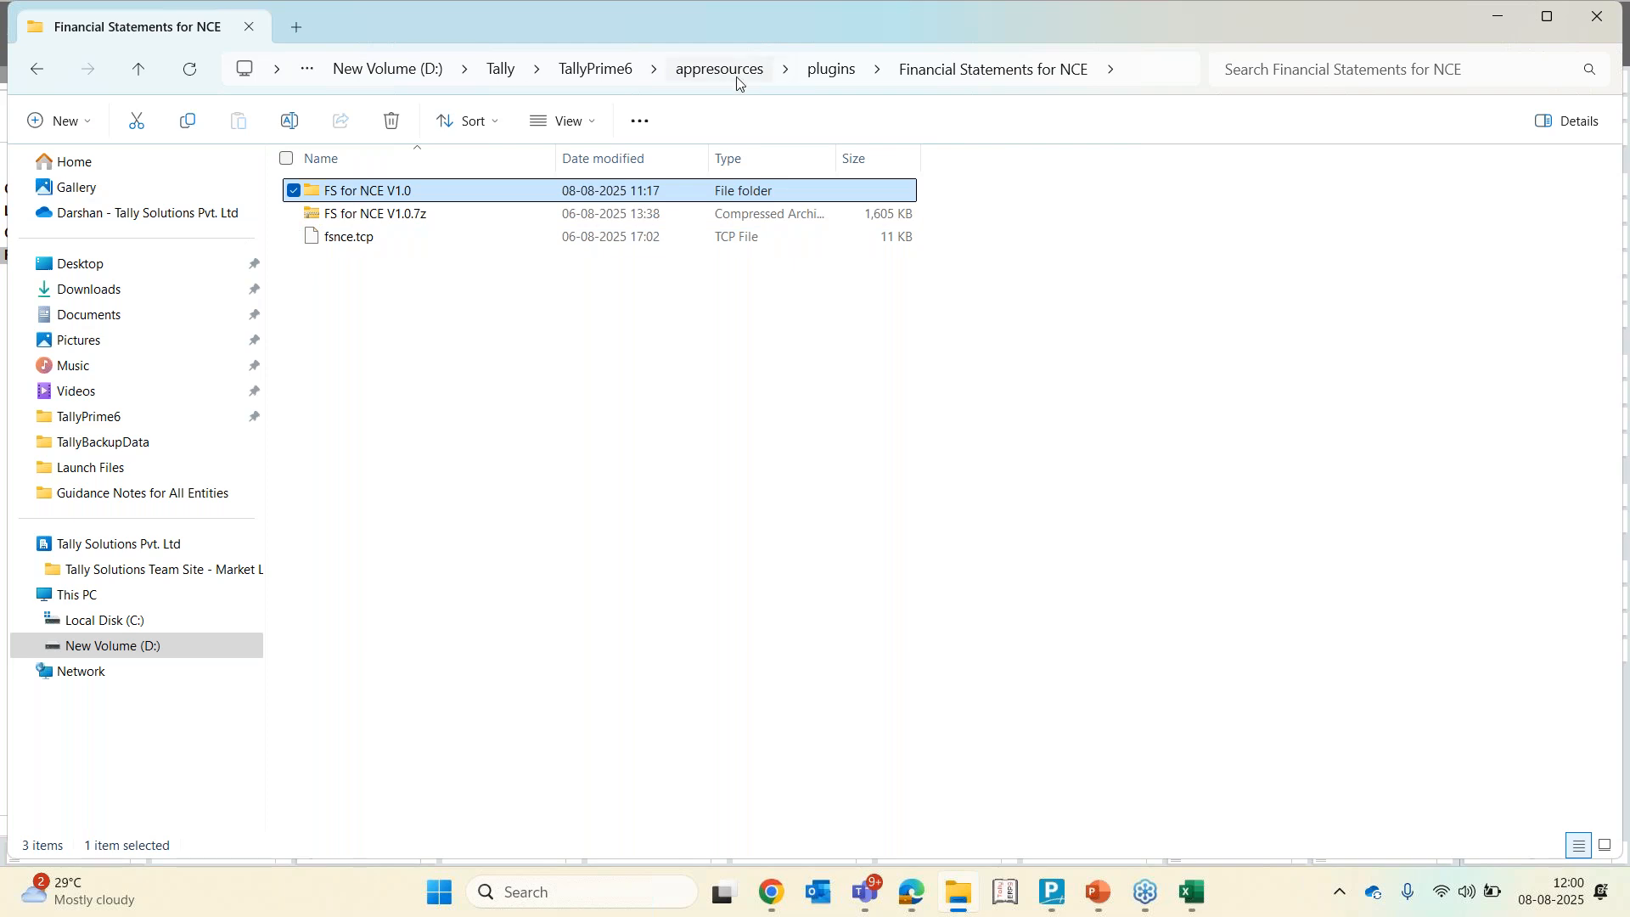
pyautogui.click(820, 81)
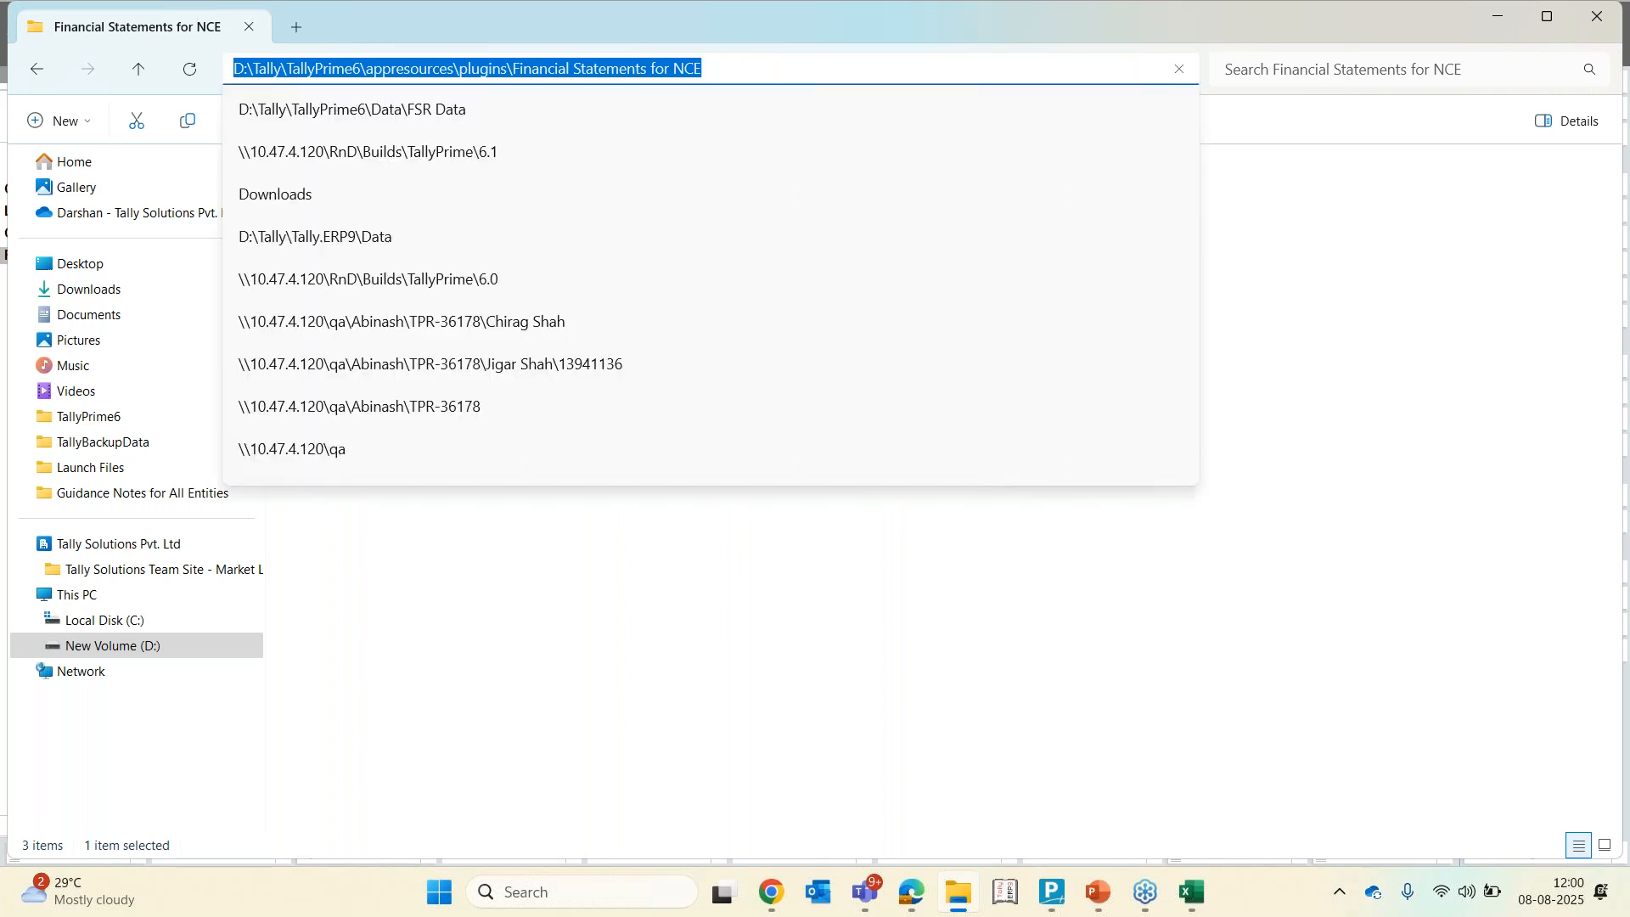
pyautogui.press('Escape')
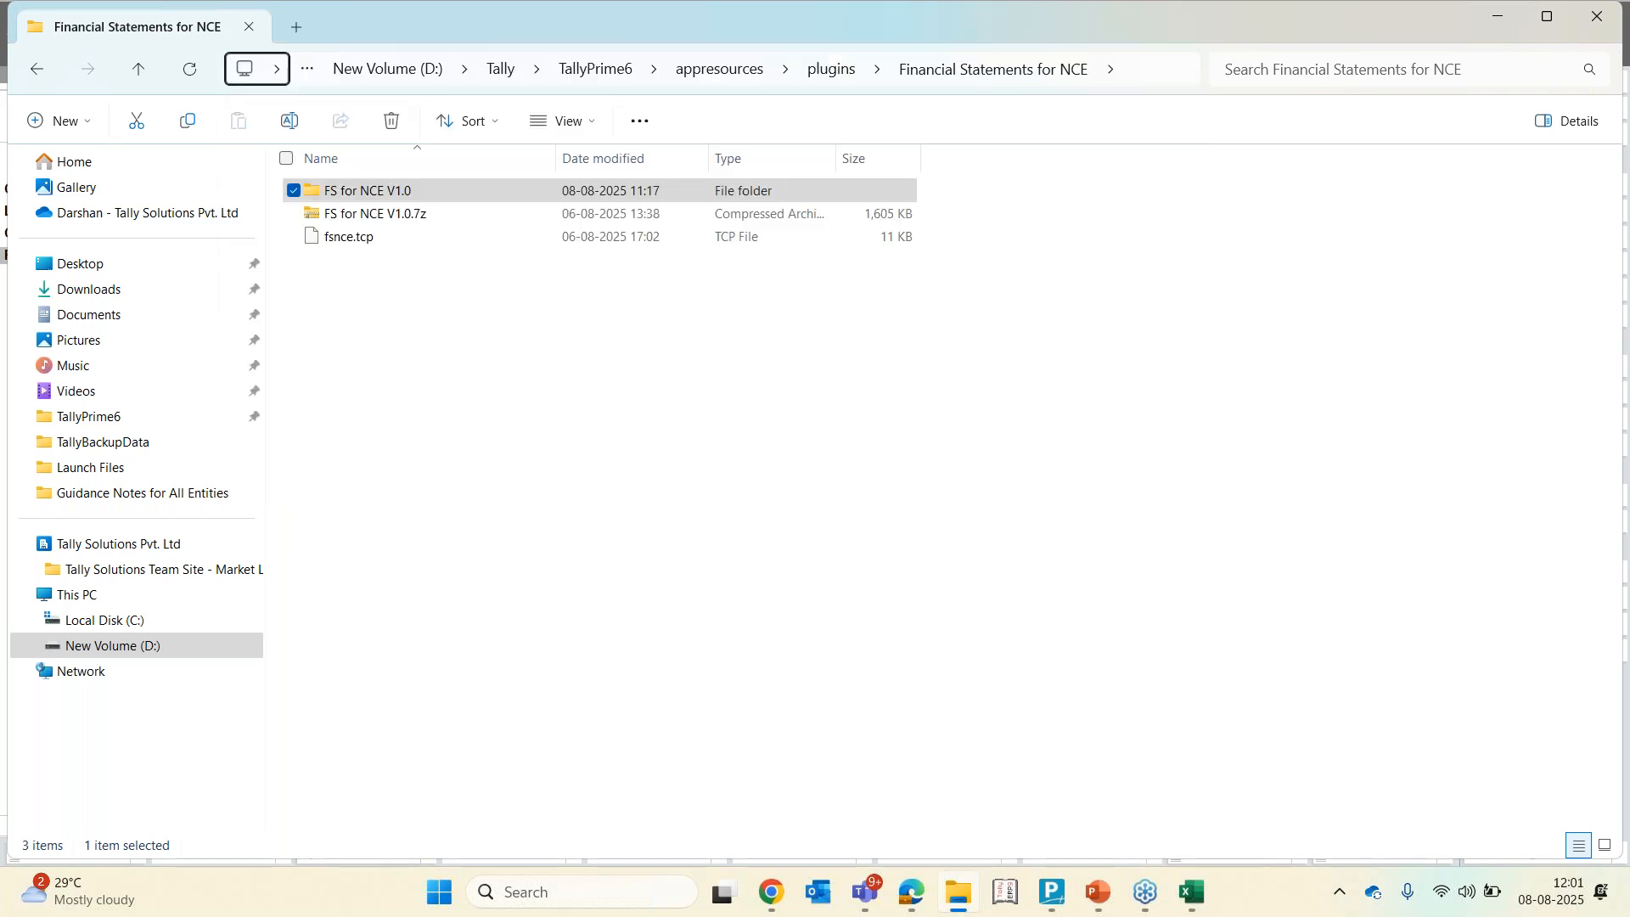
# In TallyPrime, open Manage License under Help settings and view the Update License dialog
pyautogui.click(435, 375)
pyautogui.click(1059, 894)
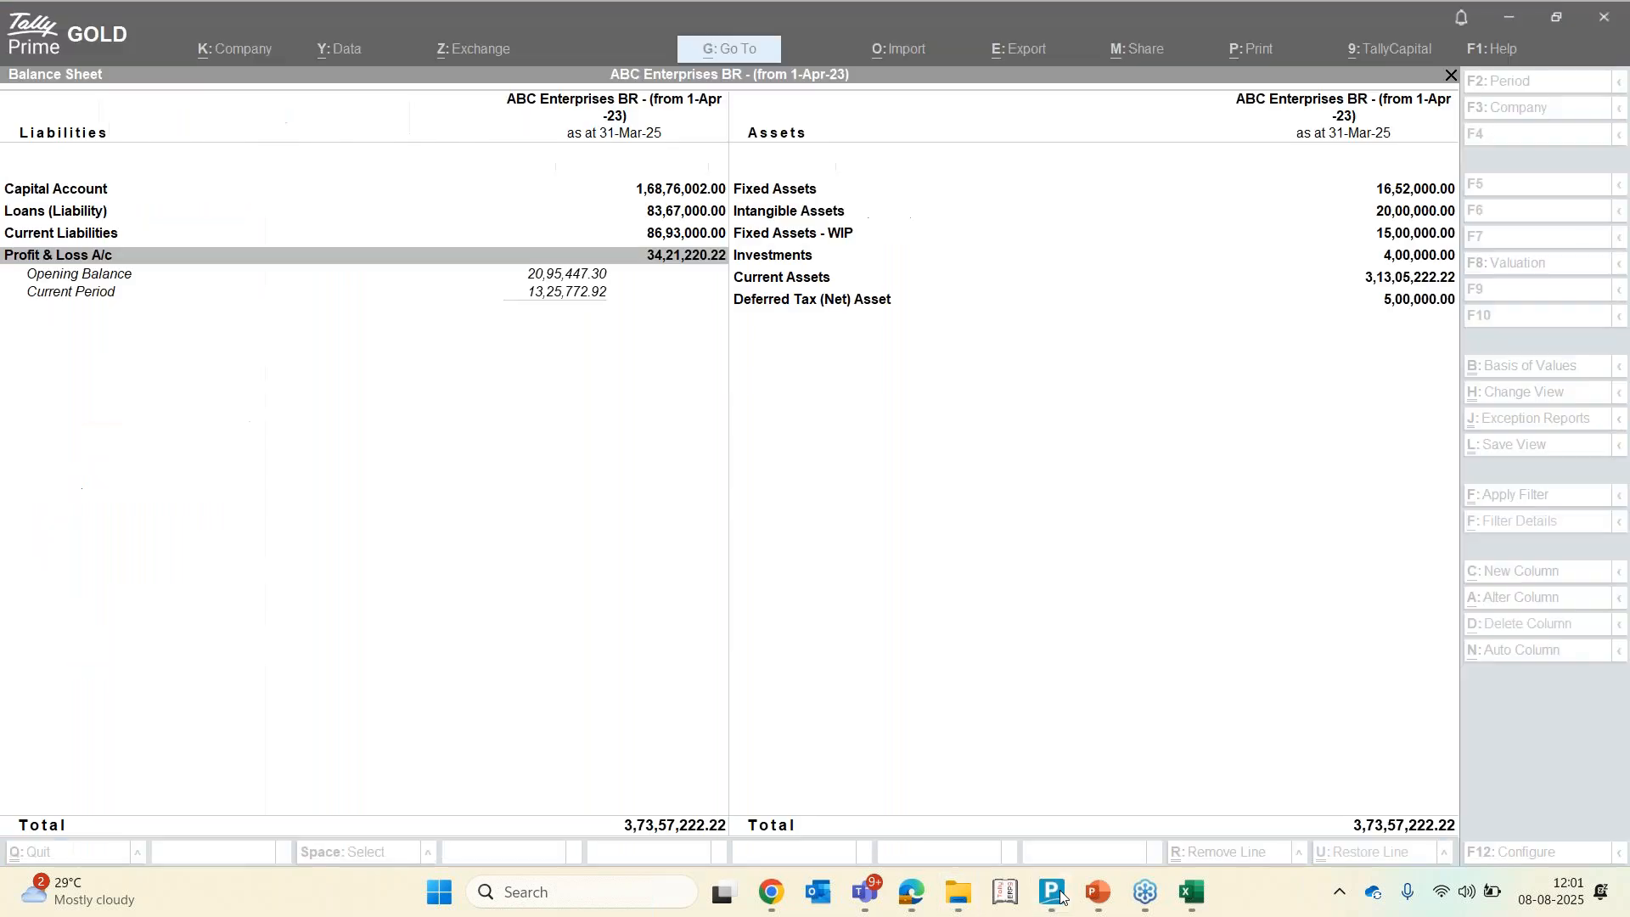
pyautogui.click(1326, 63)
pyautogui.click(1322, 428)
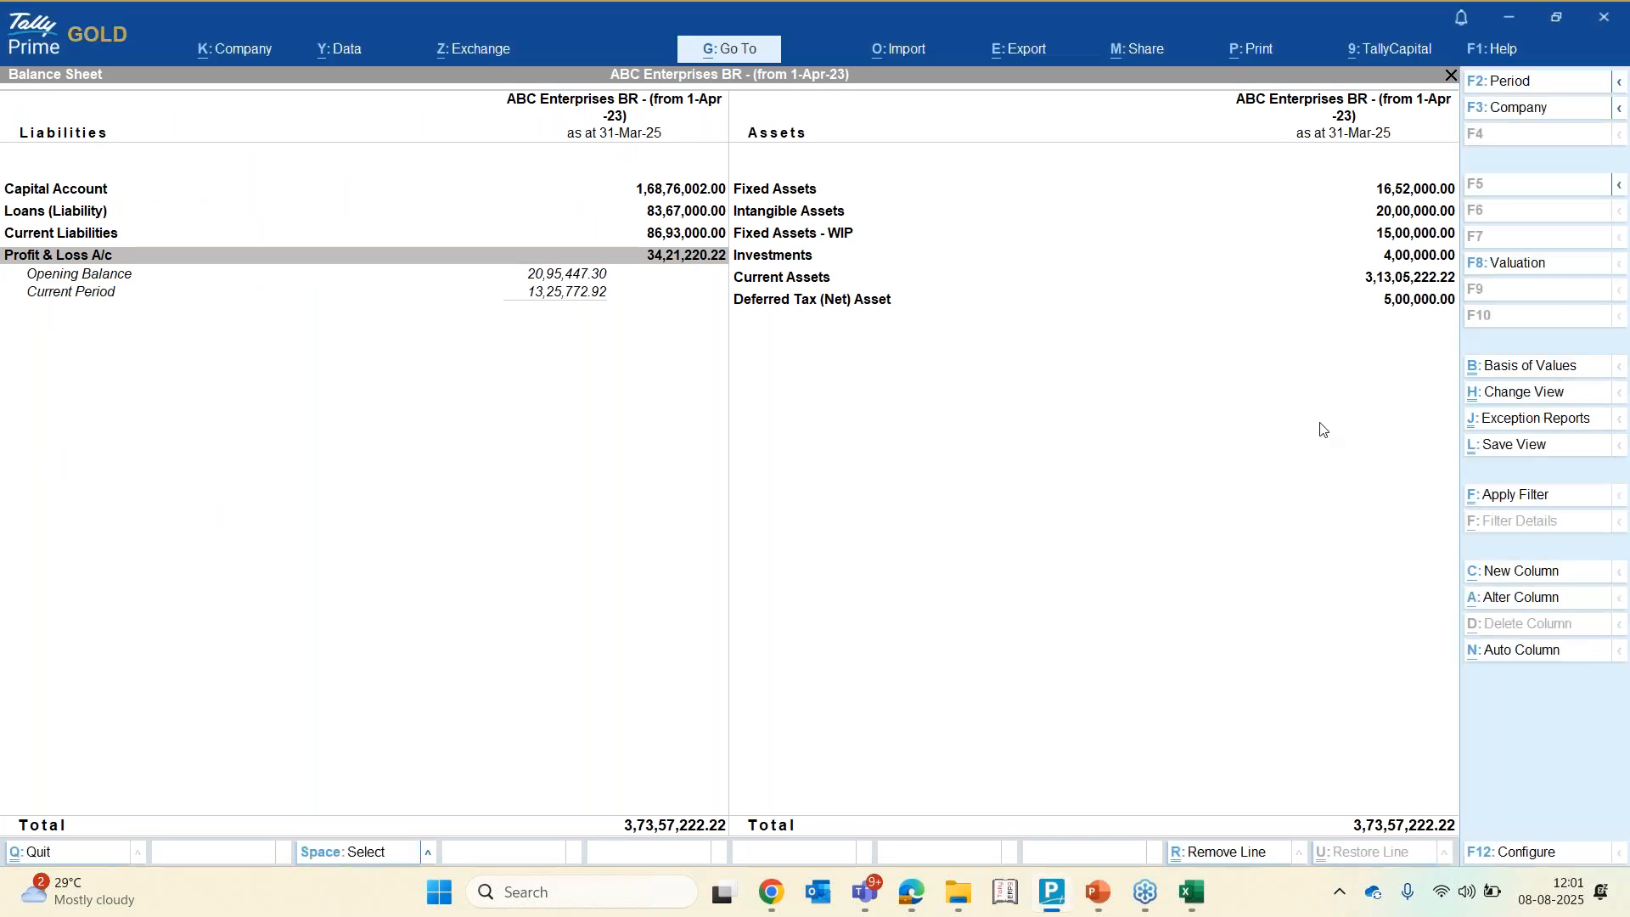
pyautogui.click(1496, 49)
pyautogui.press('Down')
pyautogui.press('Down')
pyautogui.press('Down')
pyautogui.press('Down')
pyautogui.press('Down')
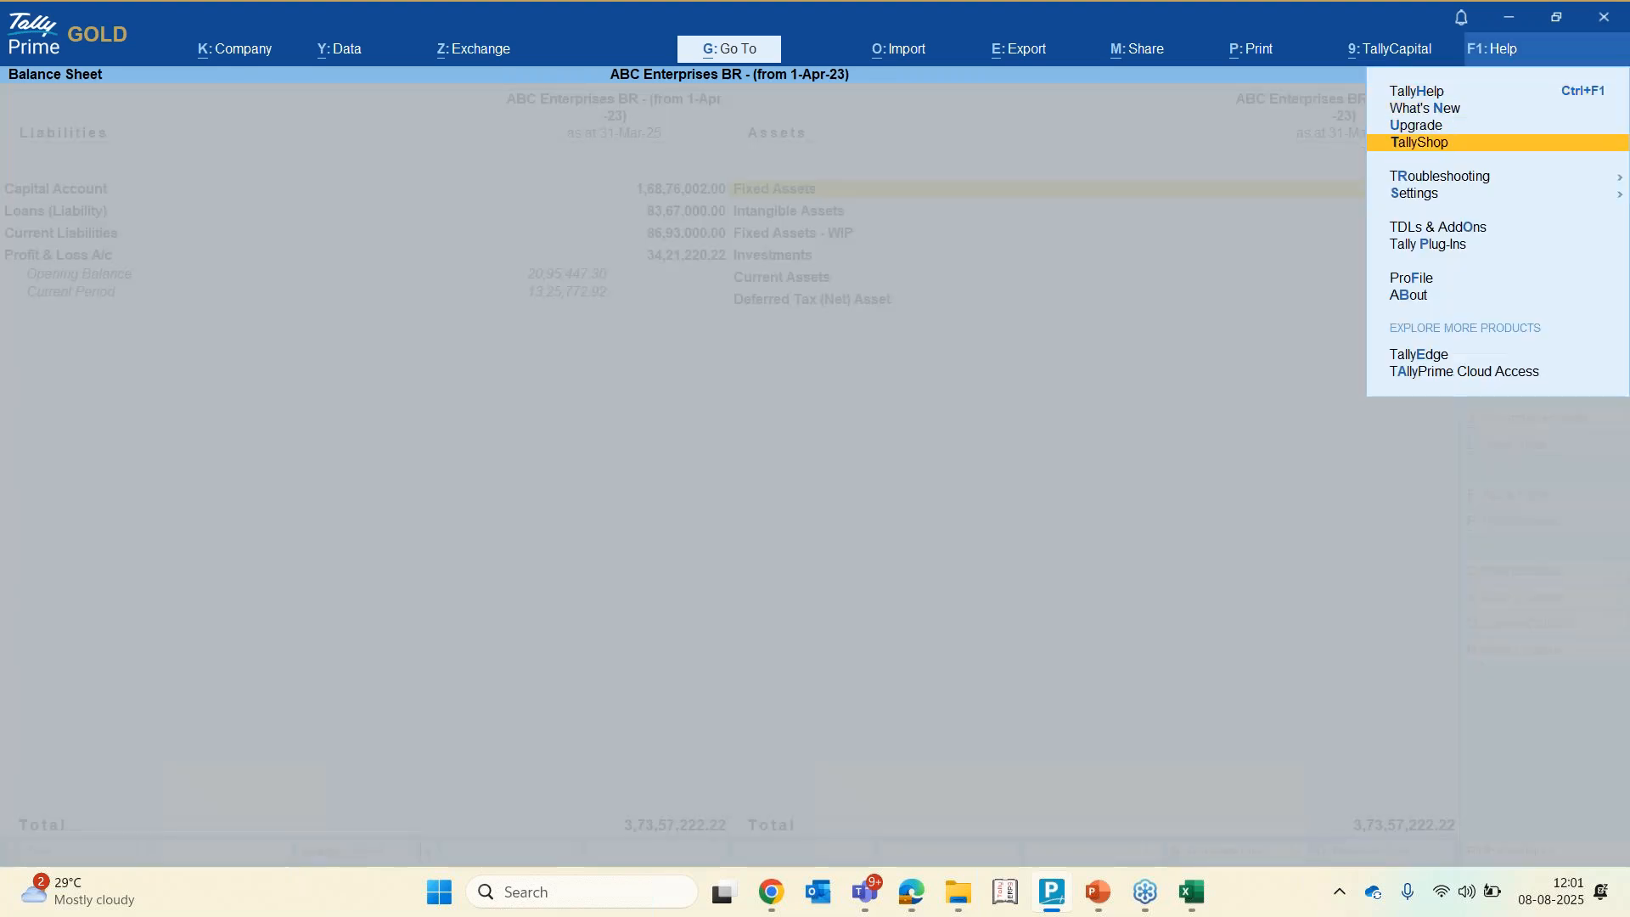
pyautogui.press('Up')
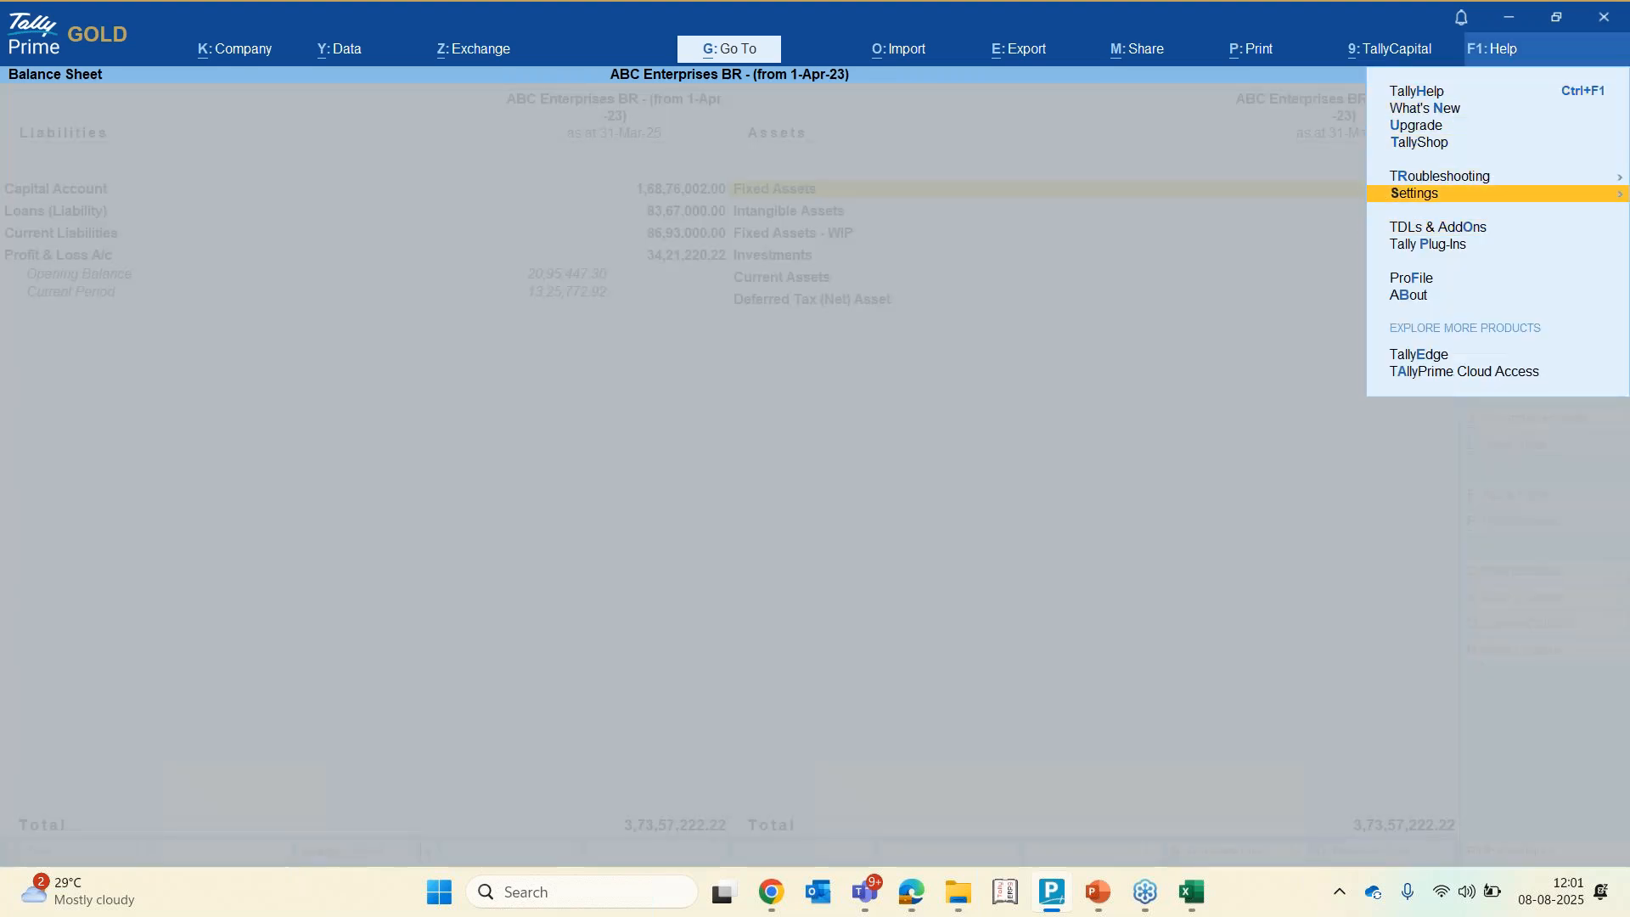
pyautogui.press('Return')
pyautogui.press('Return')
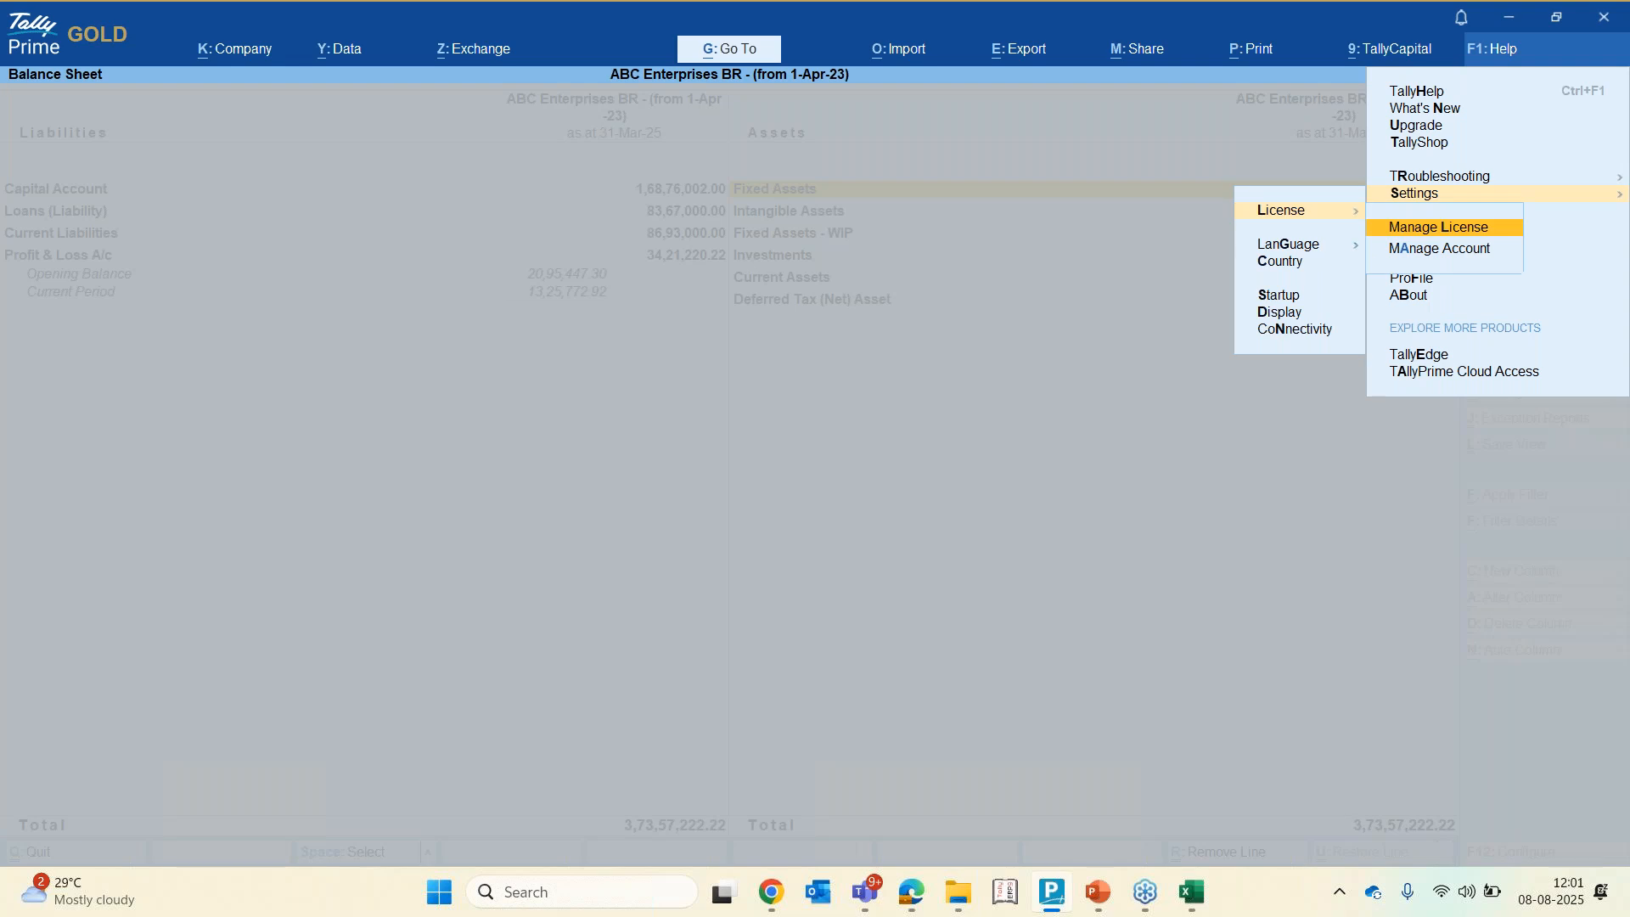
pyautogui.press('Return')
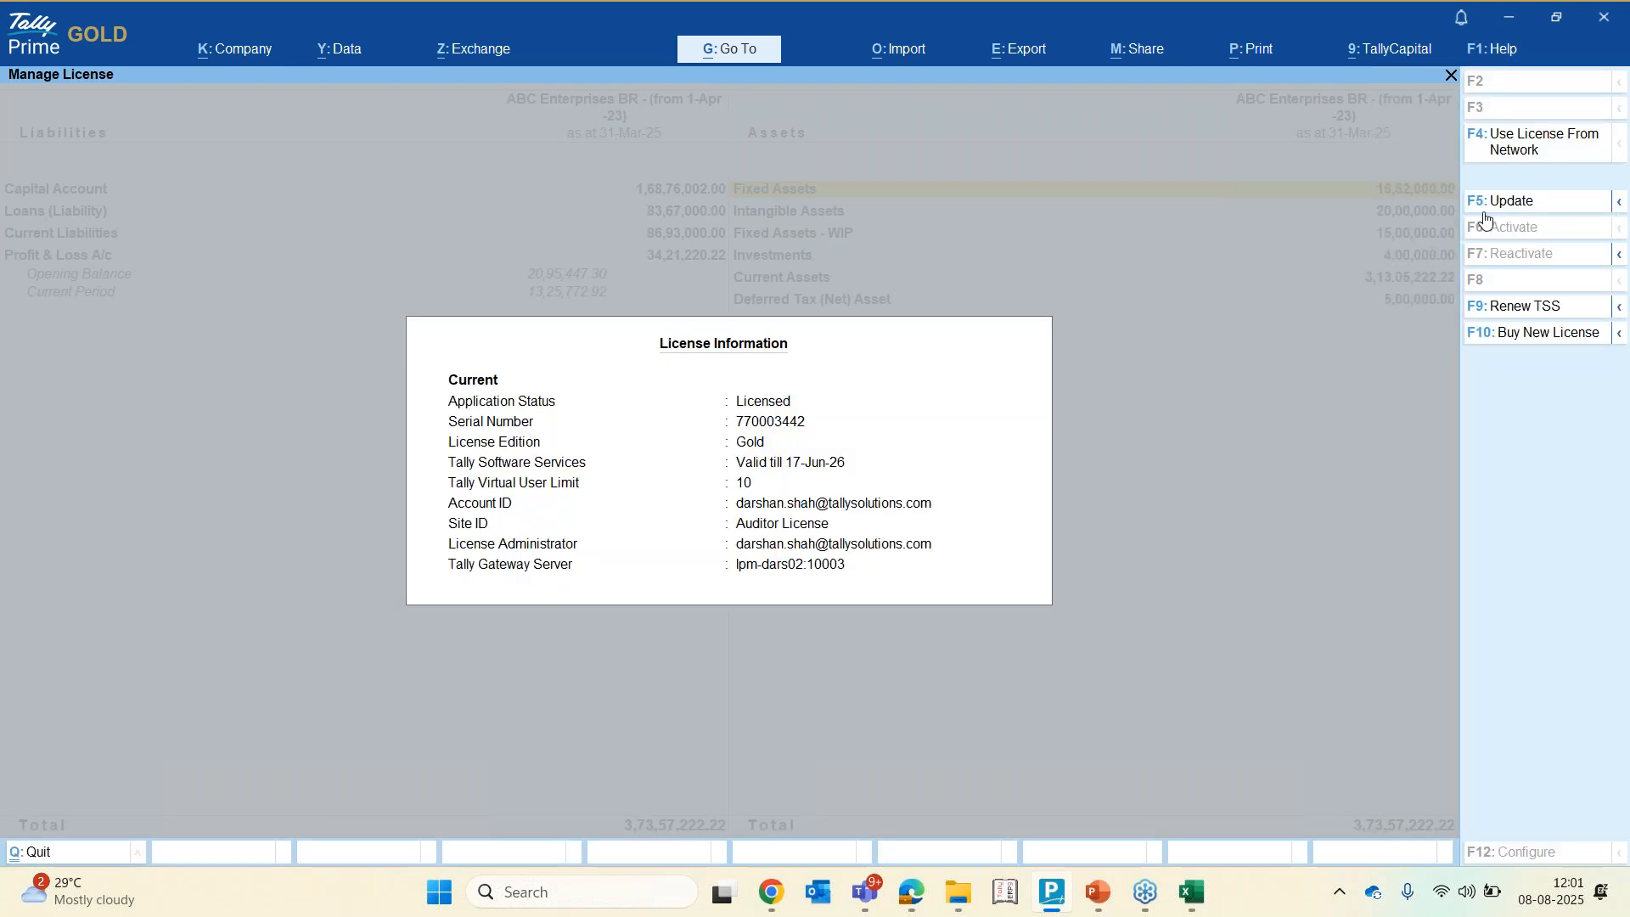
pyautogui.press('F5')
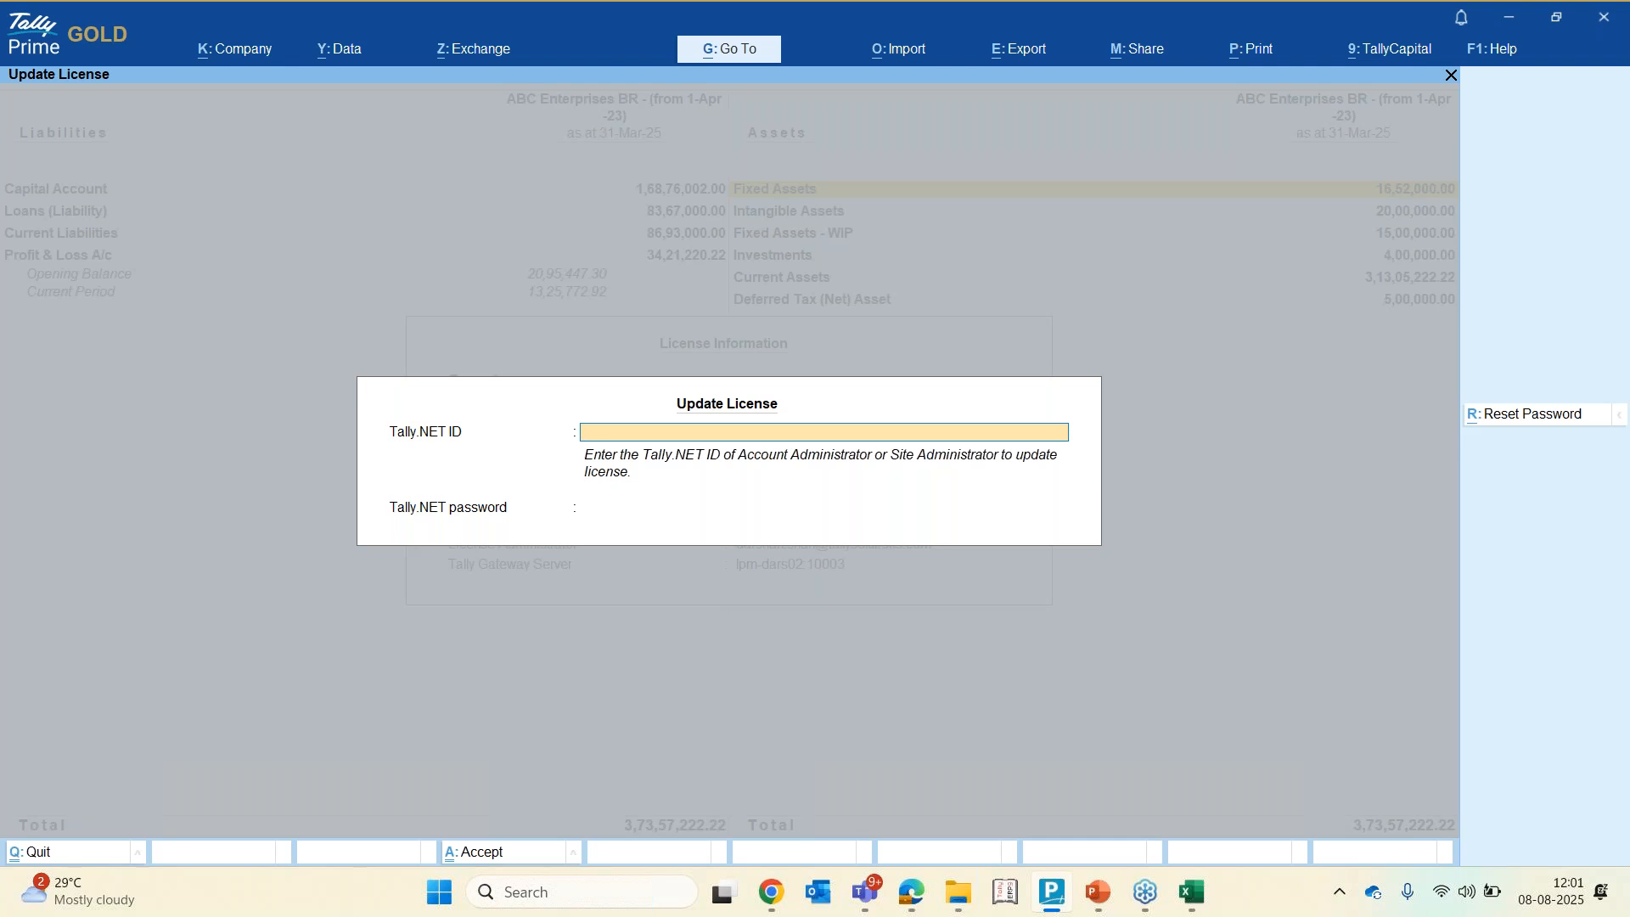
pyautogui.press('Escape')
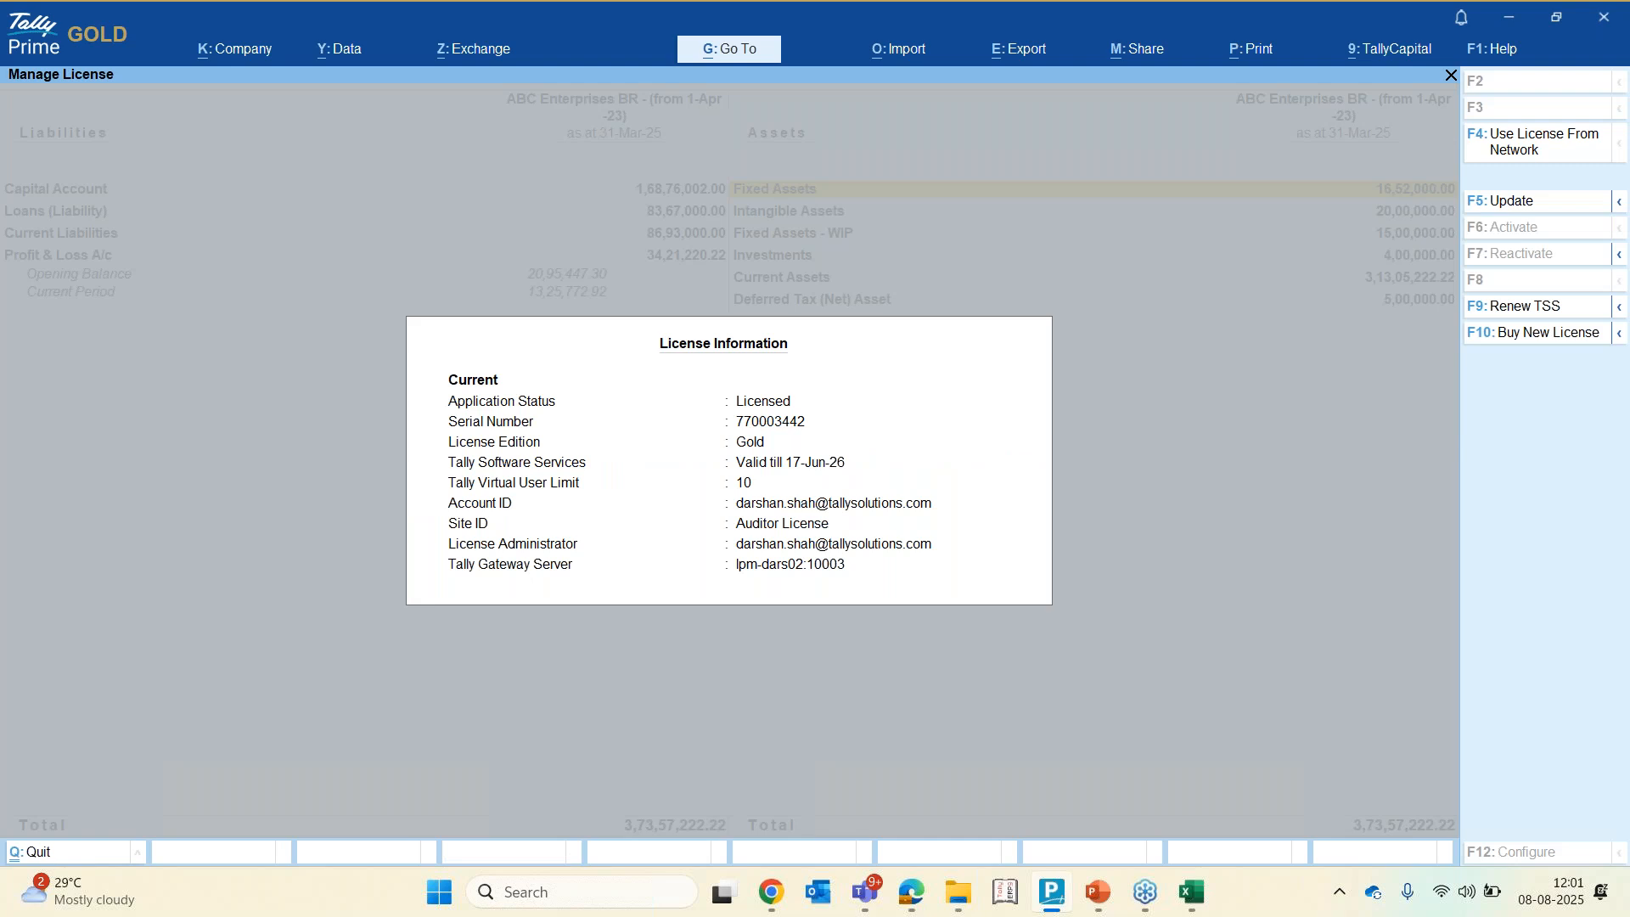
# Open the Events and Webinars page on the Tally website in the browser
pyautogui.hotkey('alt', 'Tab')
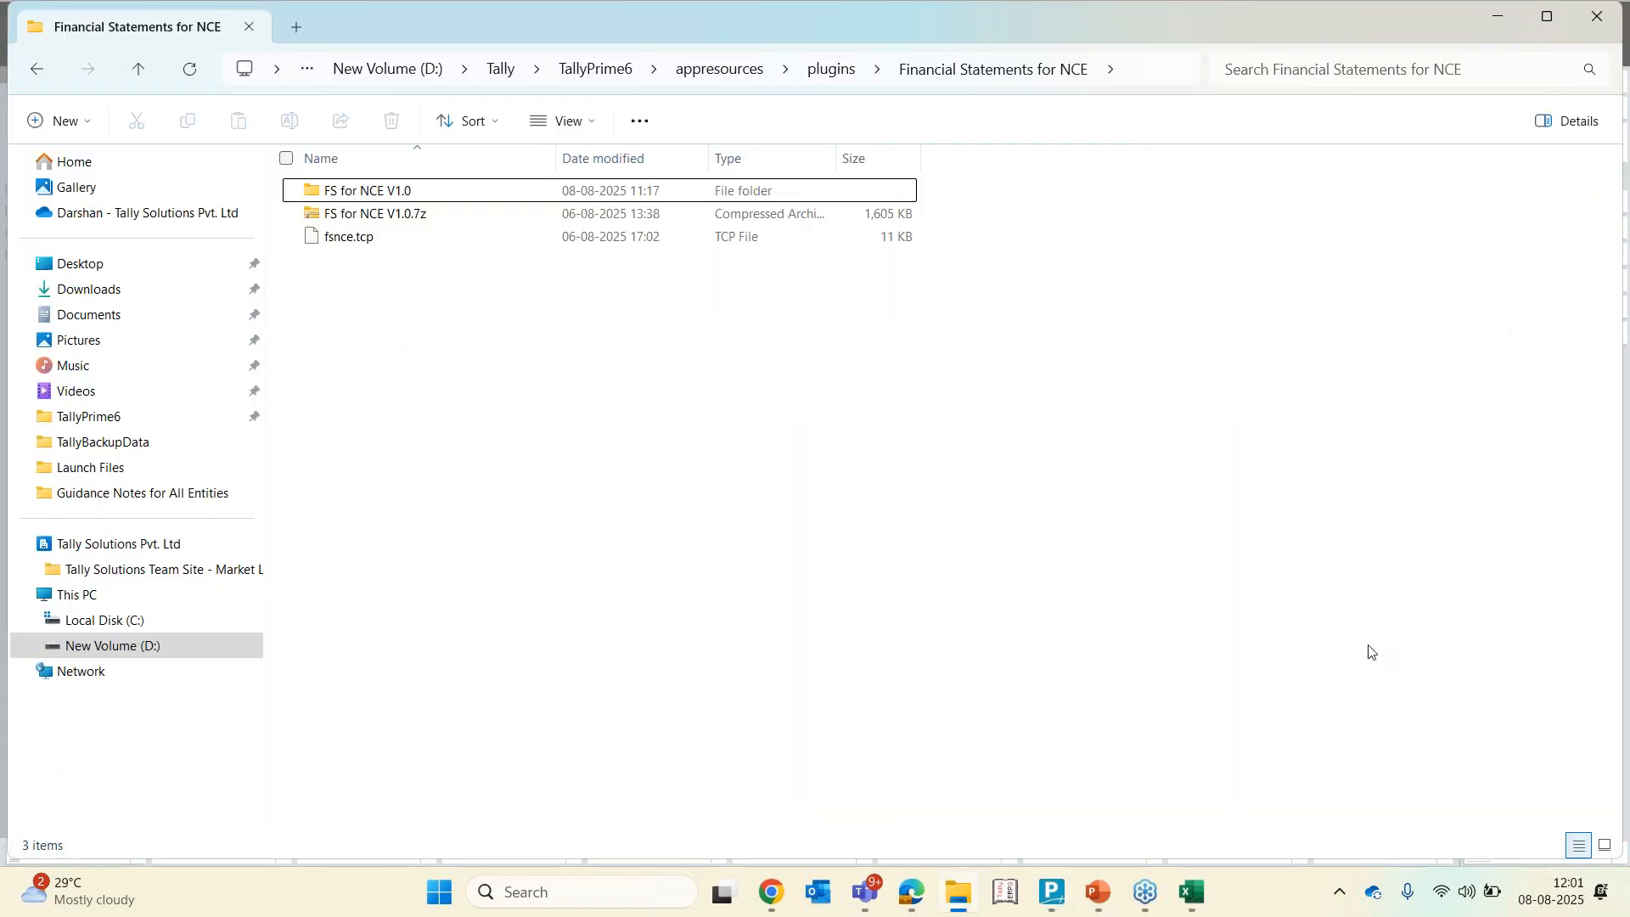
pyautogui.click(769, 893)
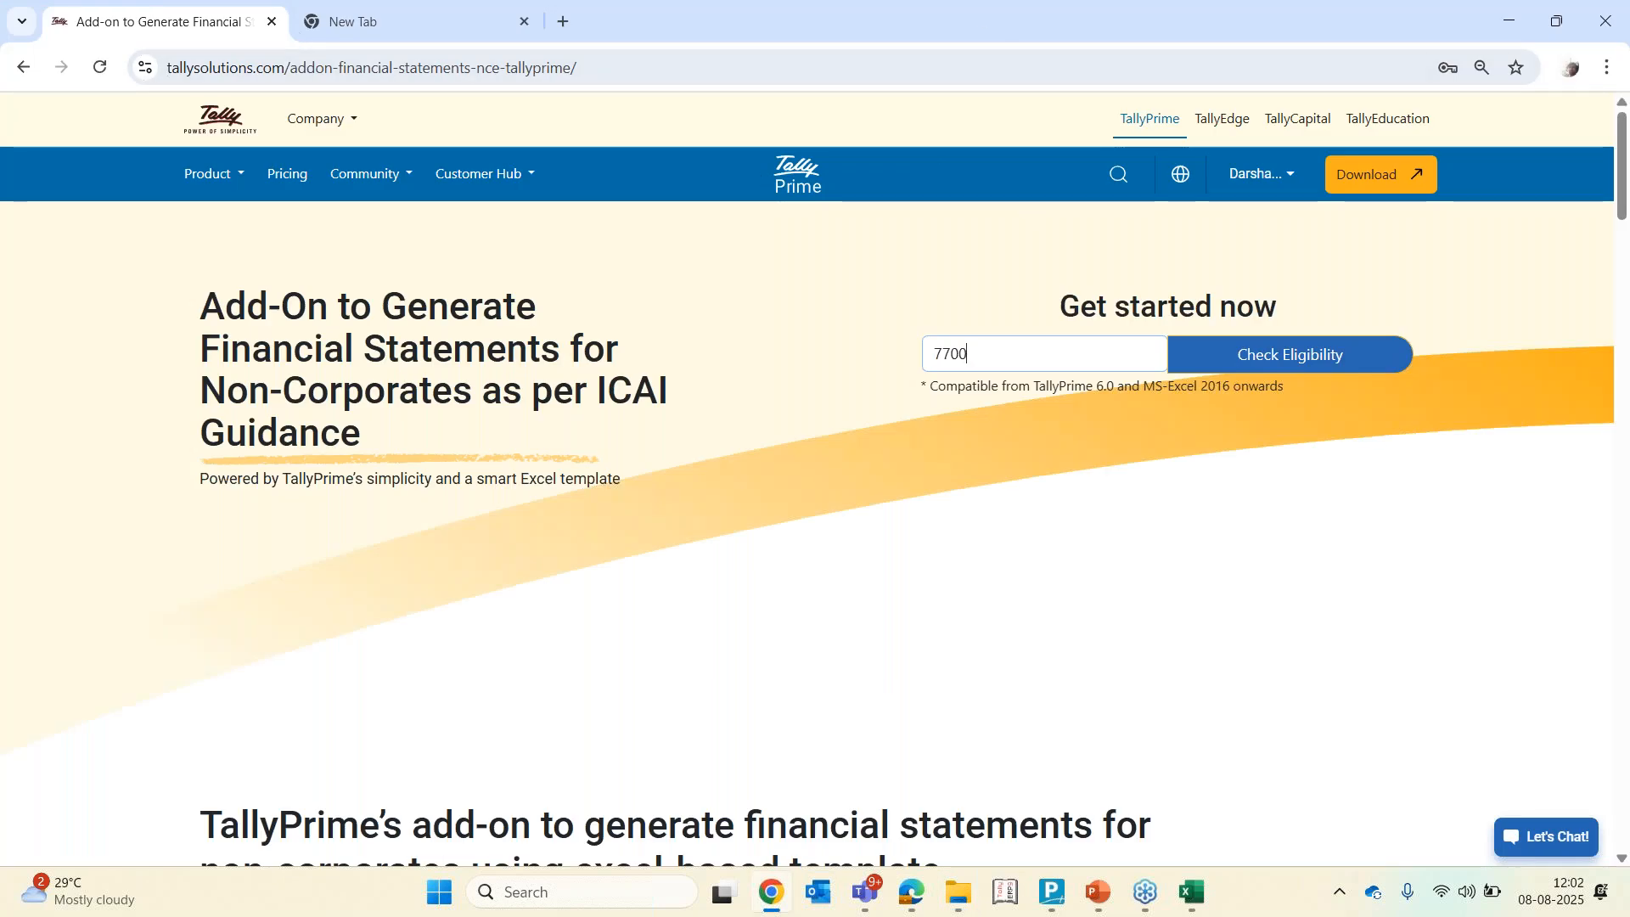
pyautogui.click(480, 174)
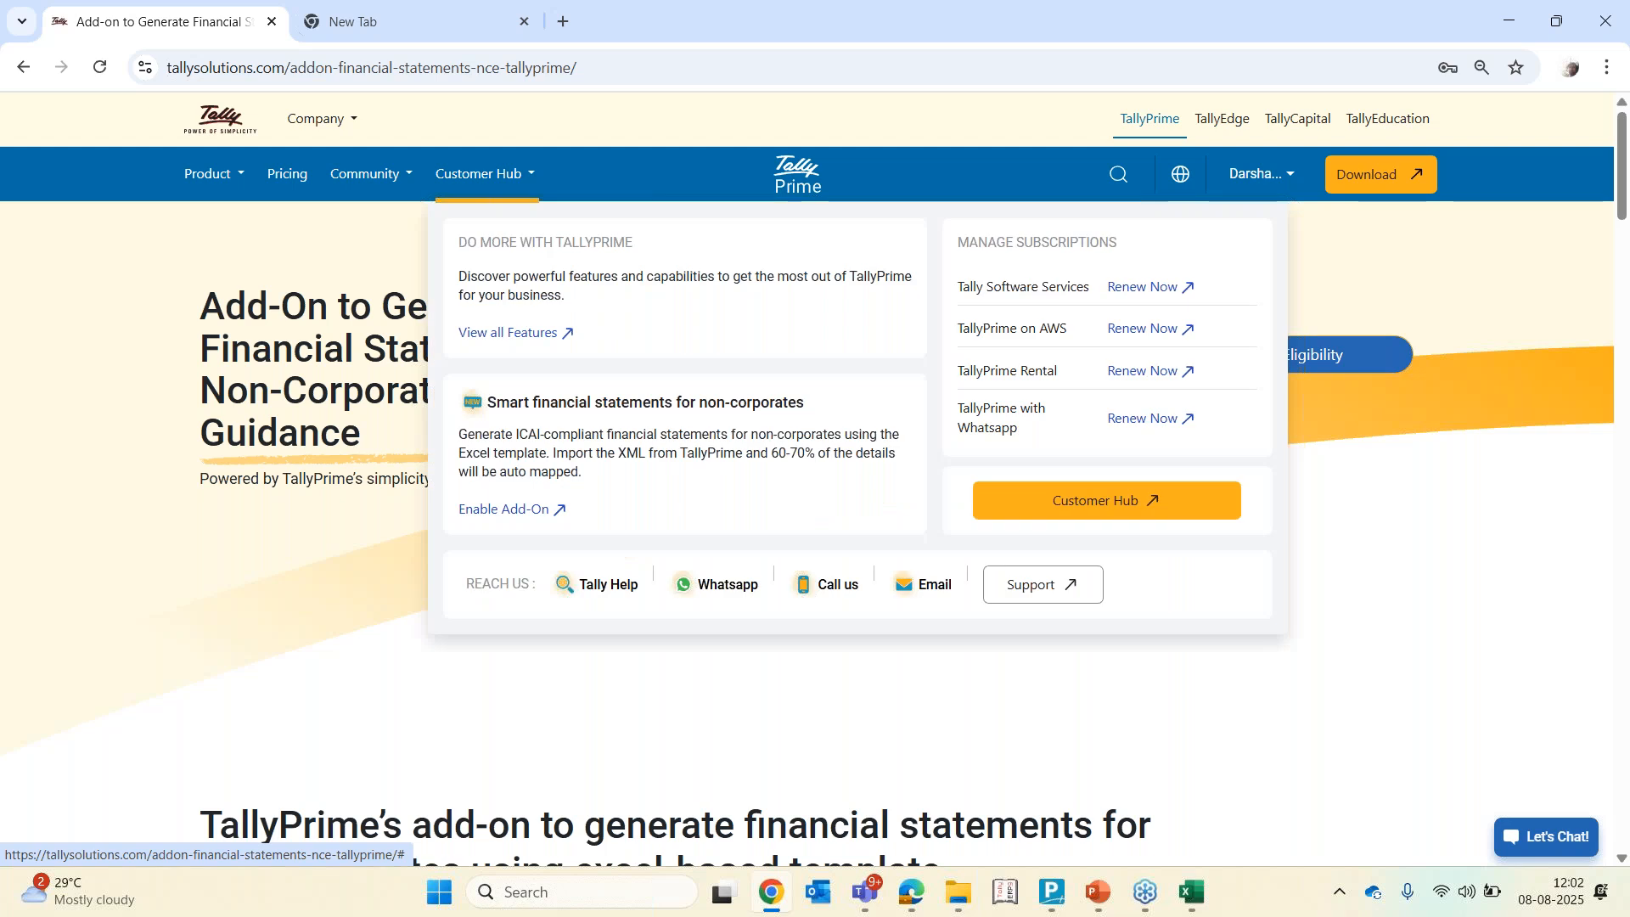
pyautogui.click(403, 180)
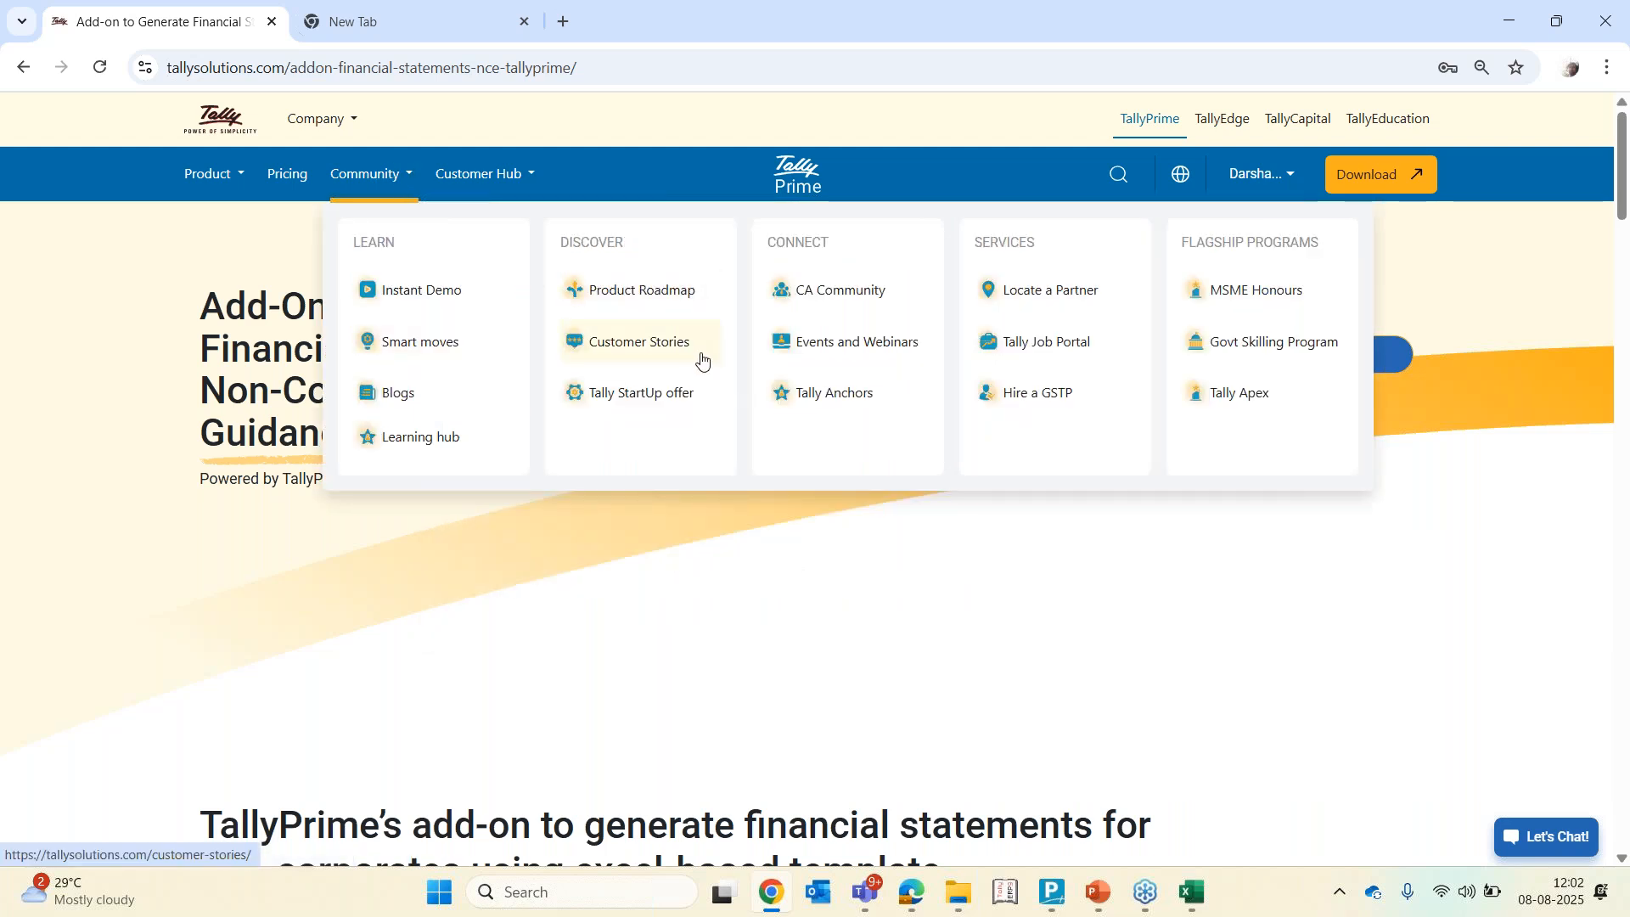
pyautogui.click(859, 348)
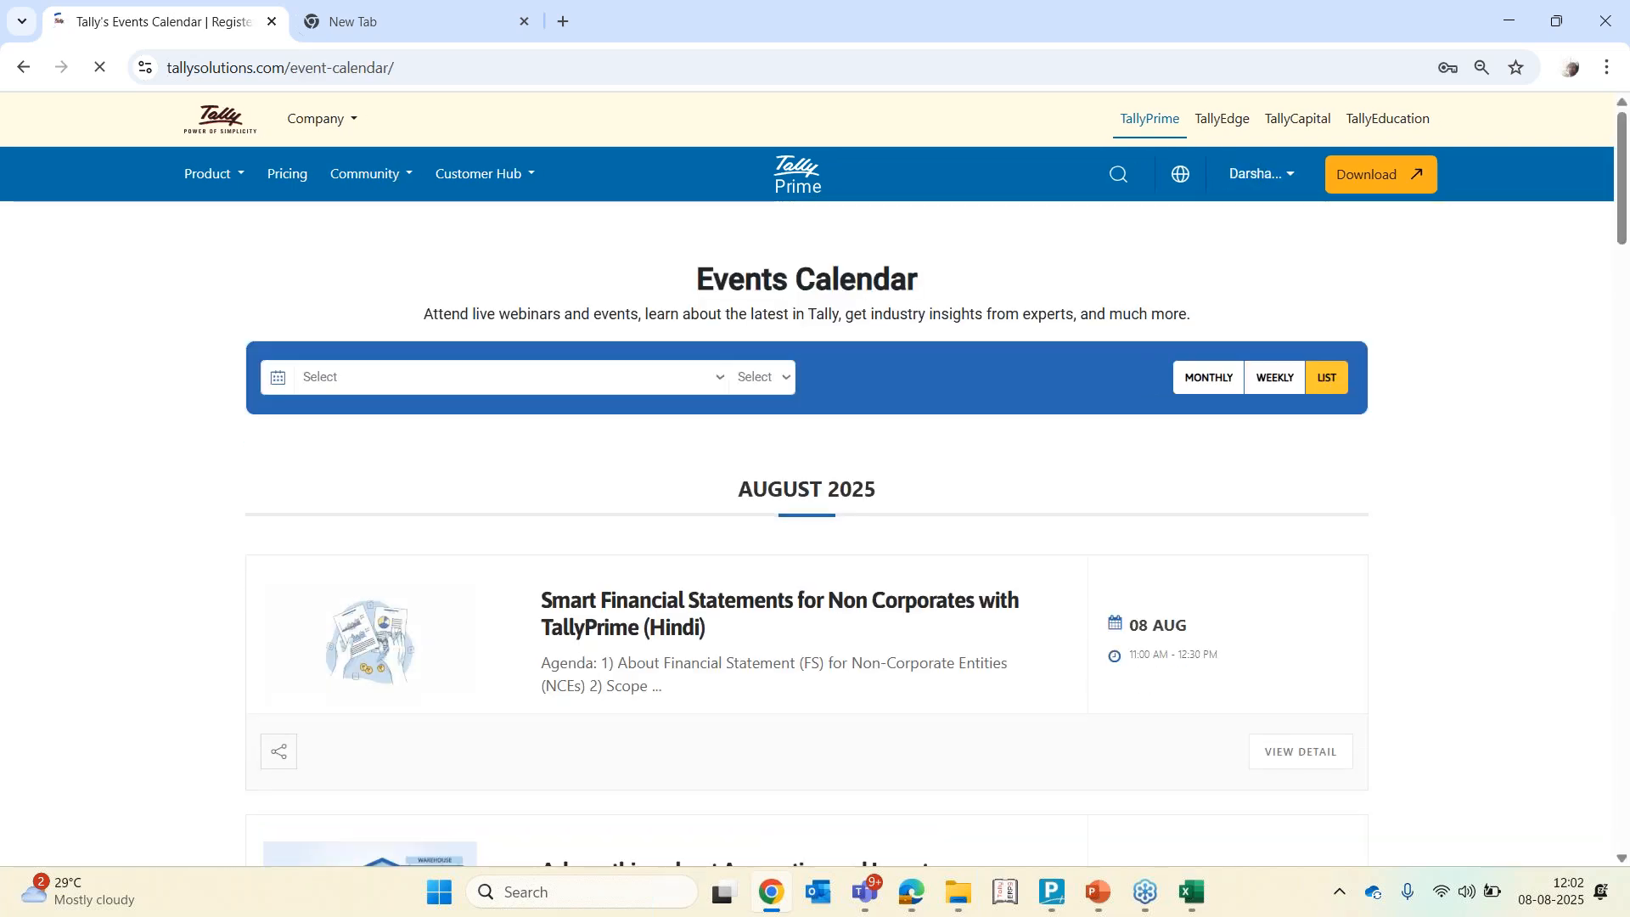
# Browse the upcoming webinars listed on the Events Calendar page
pyautogui.scroll(-5, 815, 476)
pyautogui.scroll(-2, 394, 852)
pyautogui.scroll(-10, 393, 852)
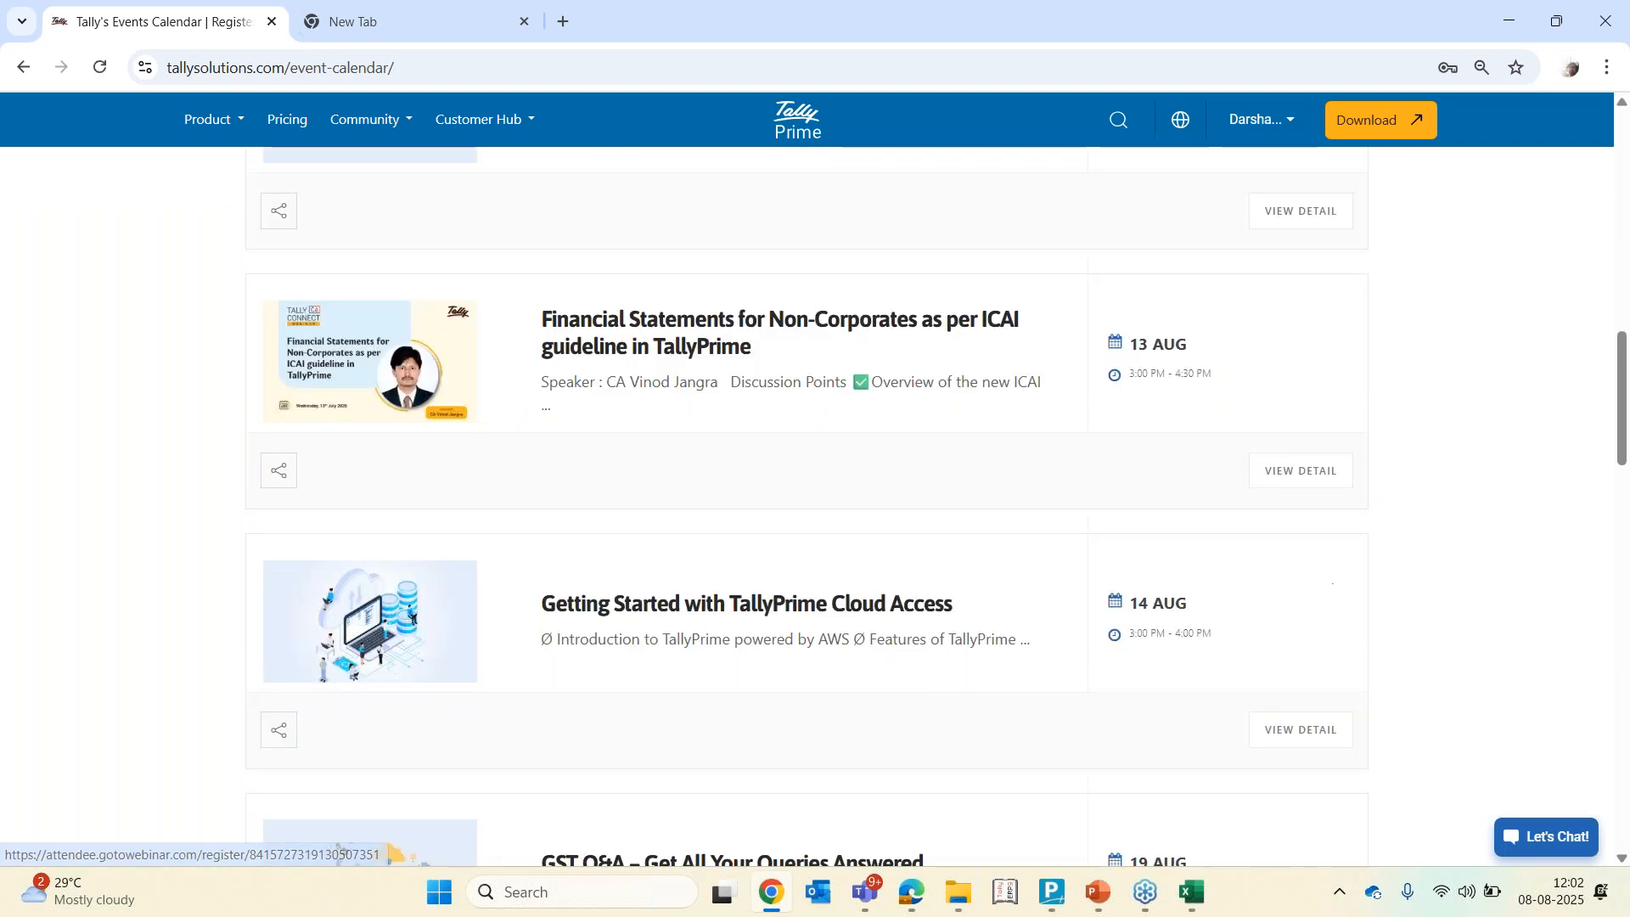
pyautogui.scroll(-15, 393, 851)
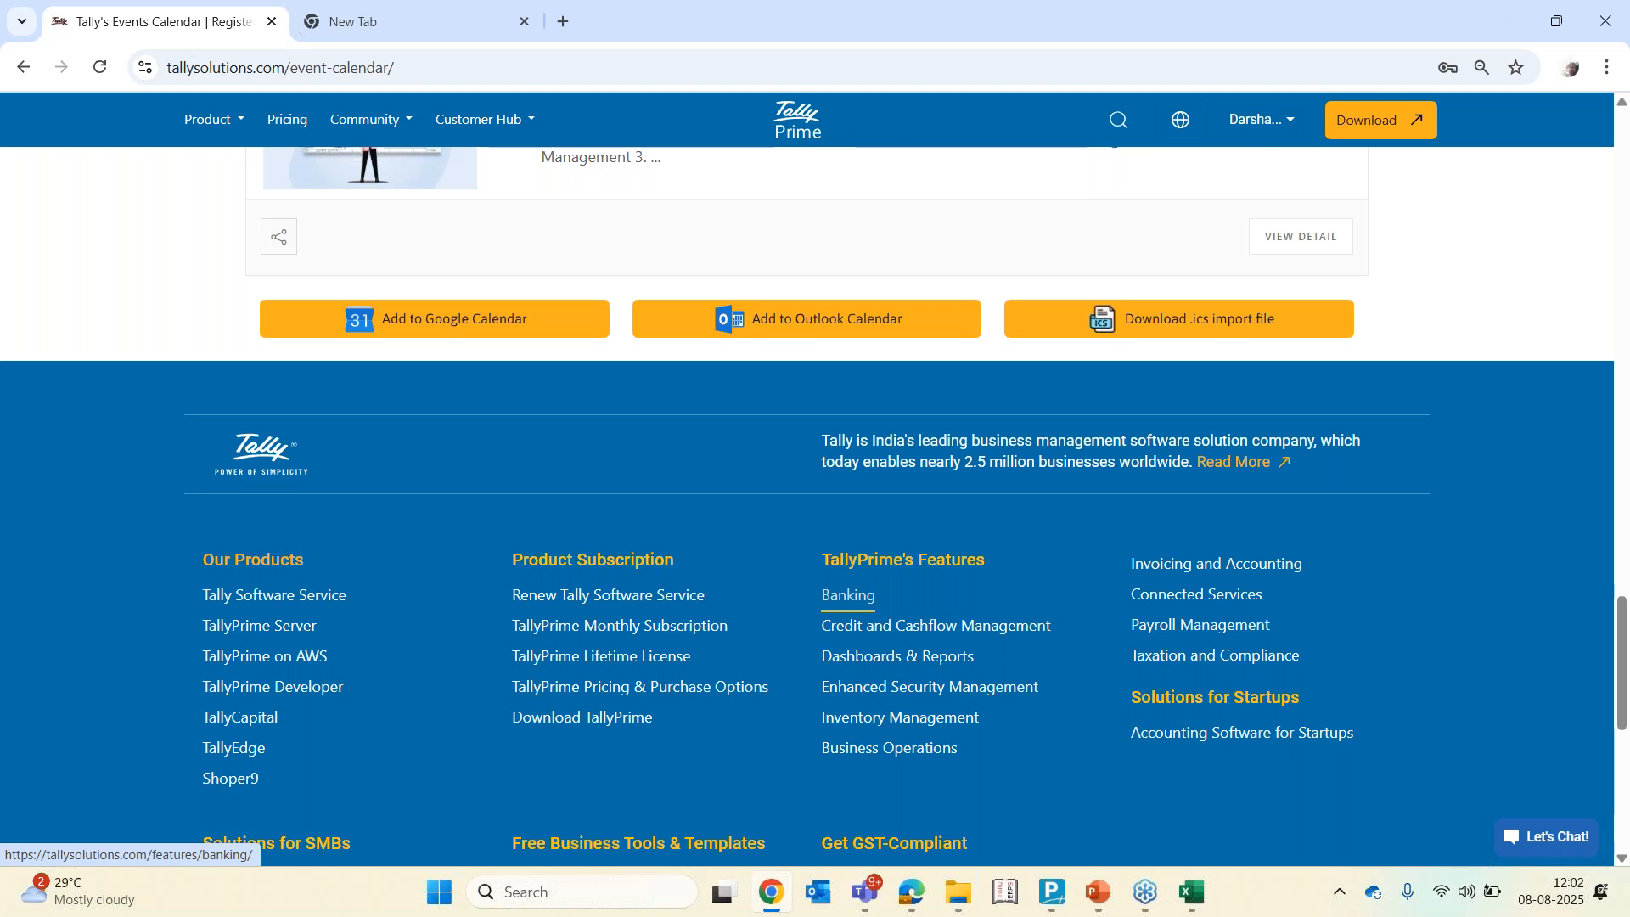
pyautogui.scroll(20, 848, 598)
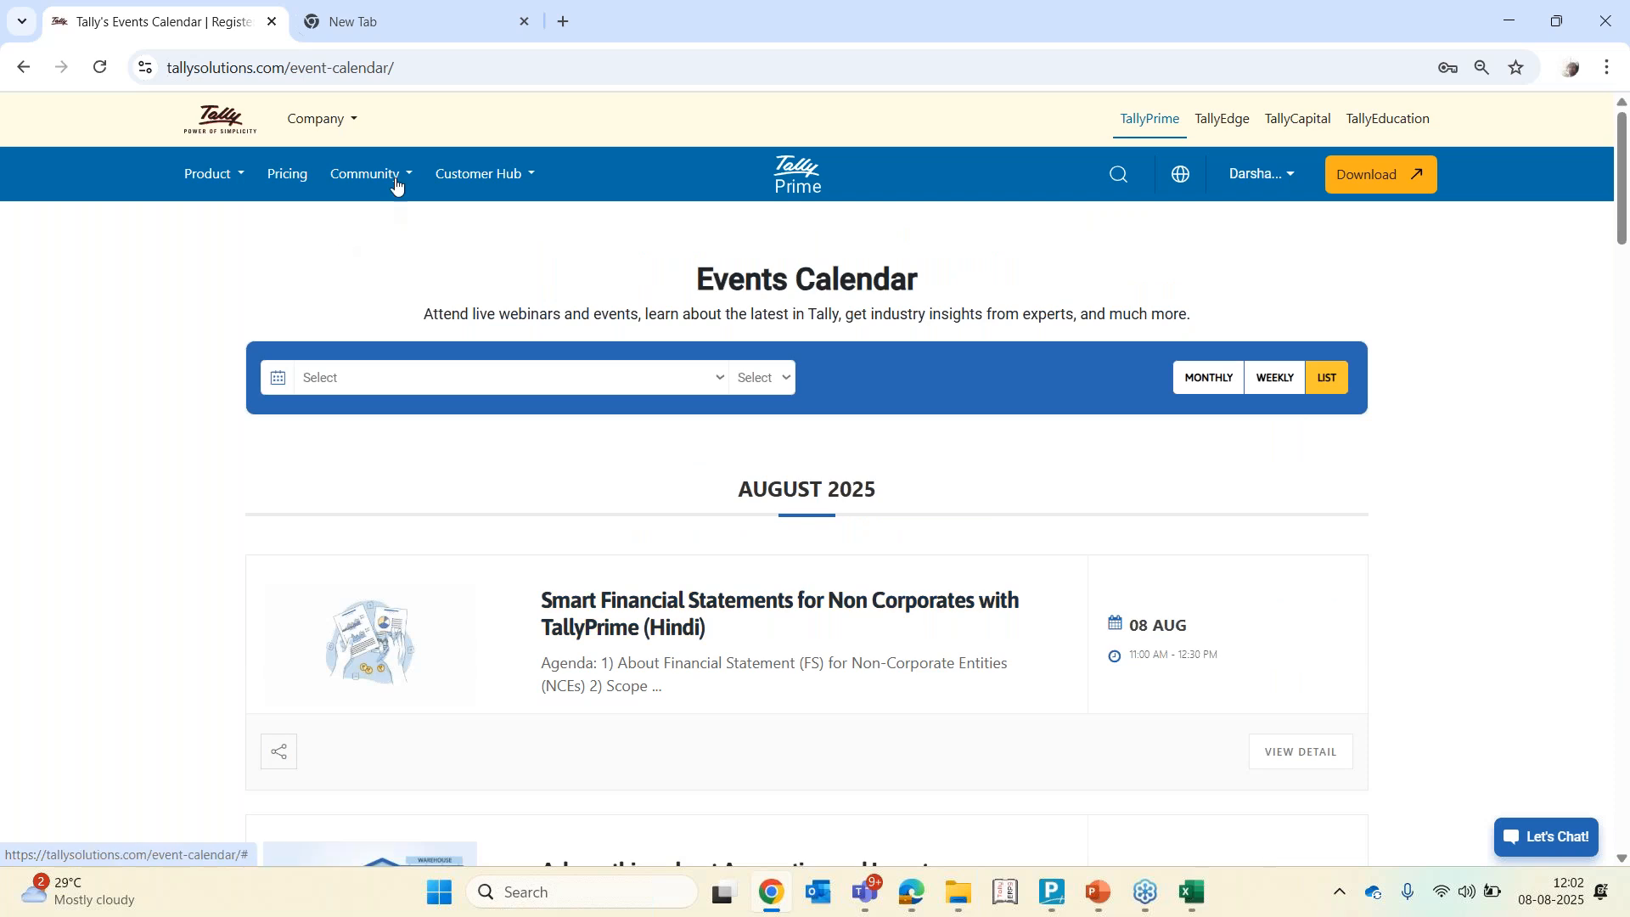
# Open the CA Community page and return to the Events Calendar tab
pyautogui.click(396, 181)
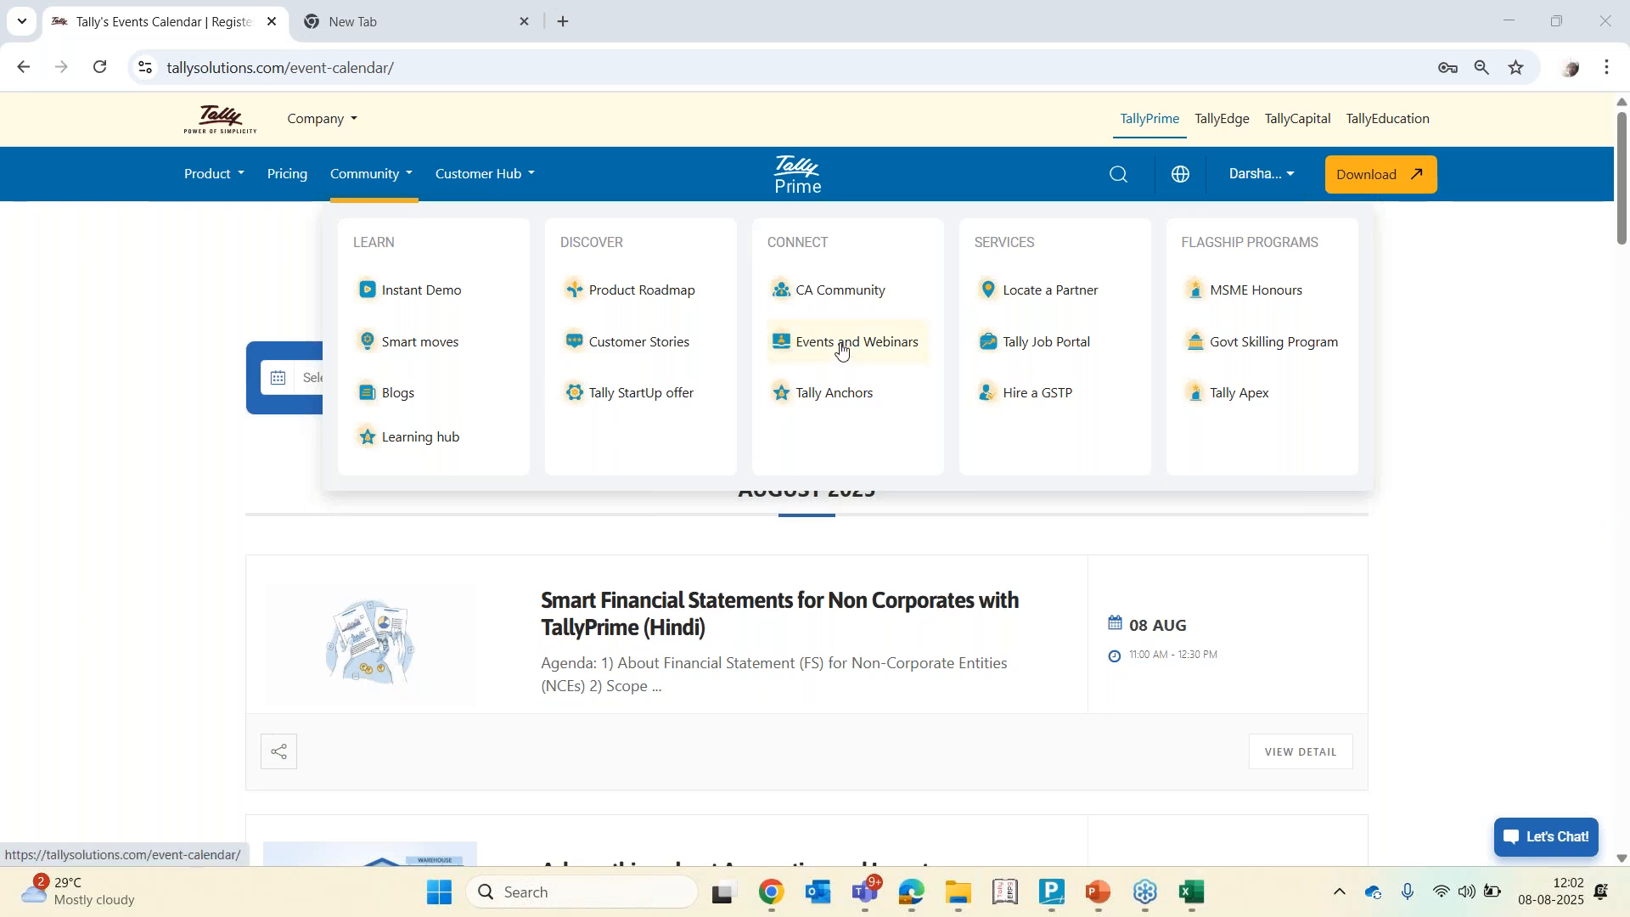
pyautogui.click(833, 293)
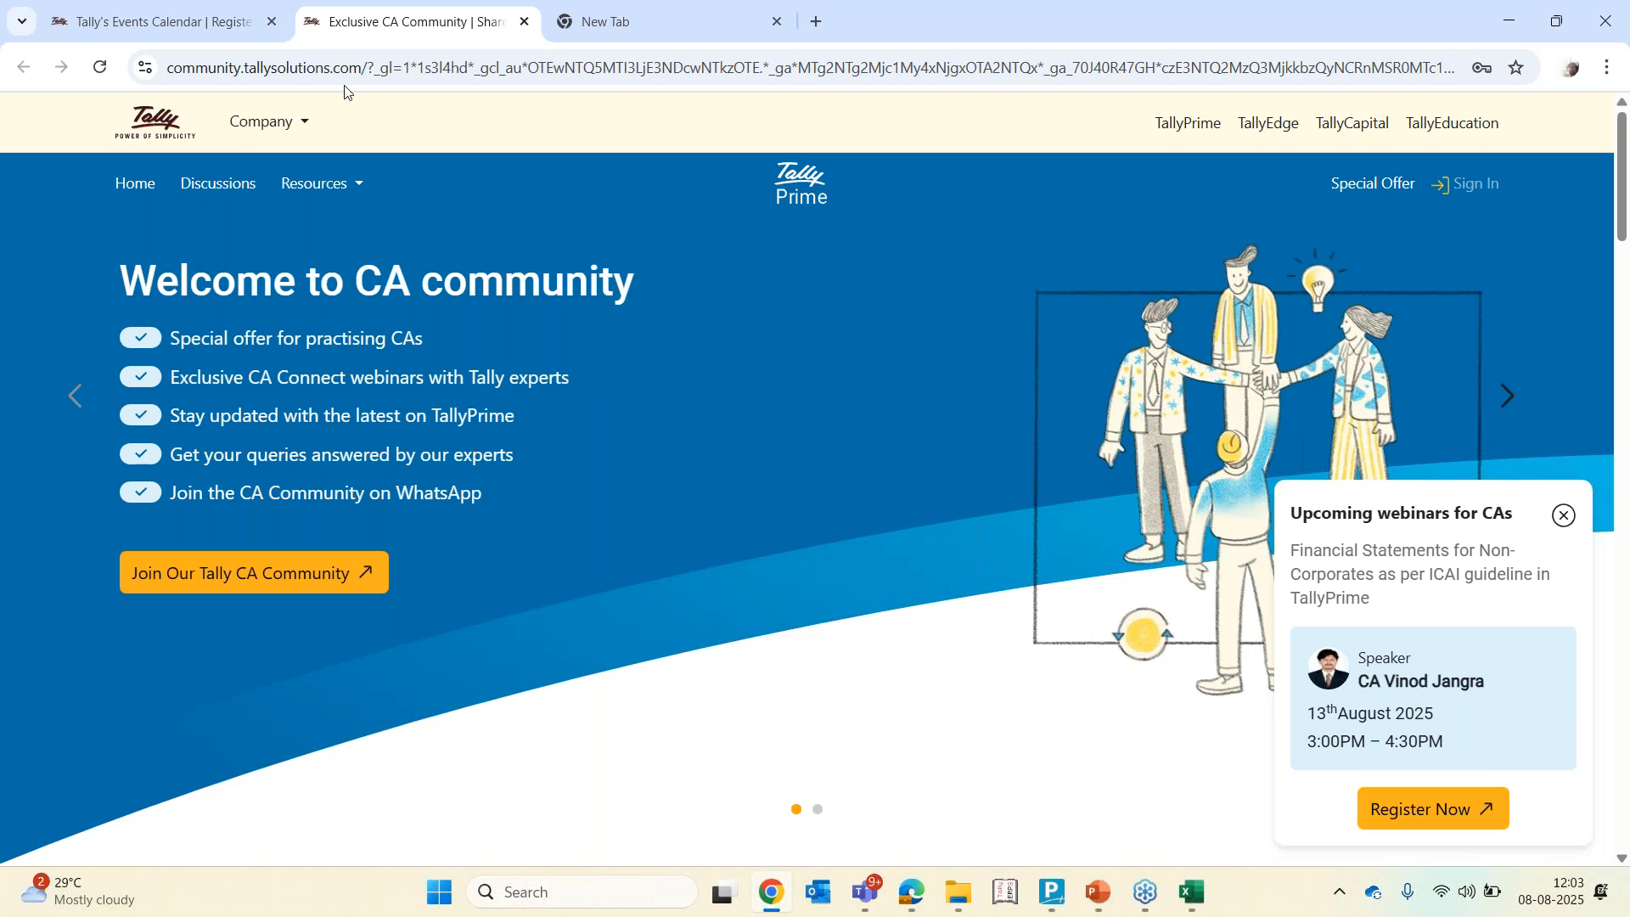
pyautogui.click(145, 23)
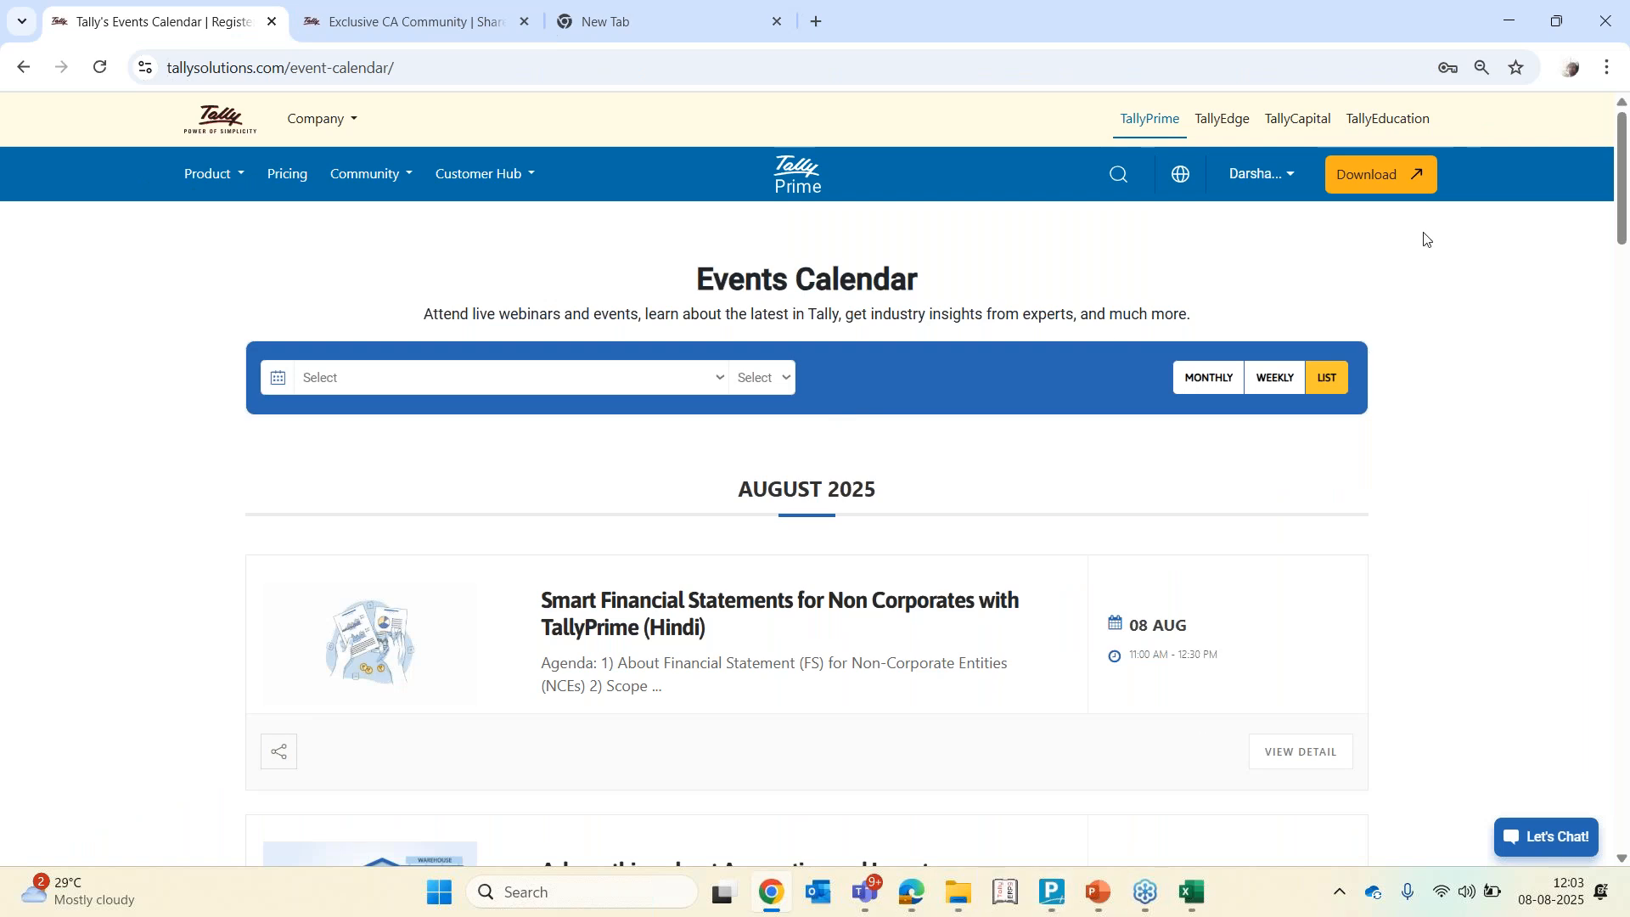
pyautogui.click(1613, 65)
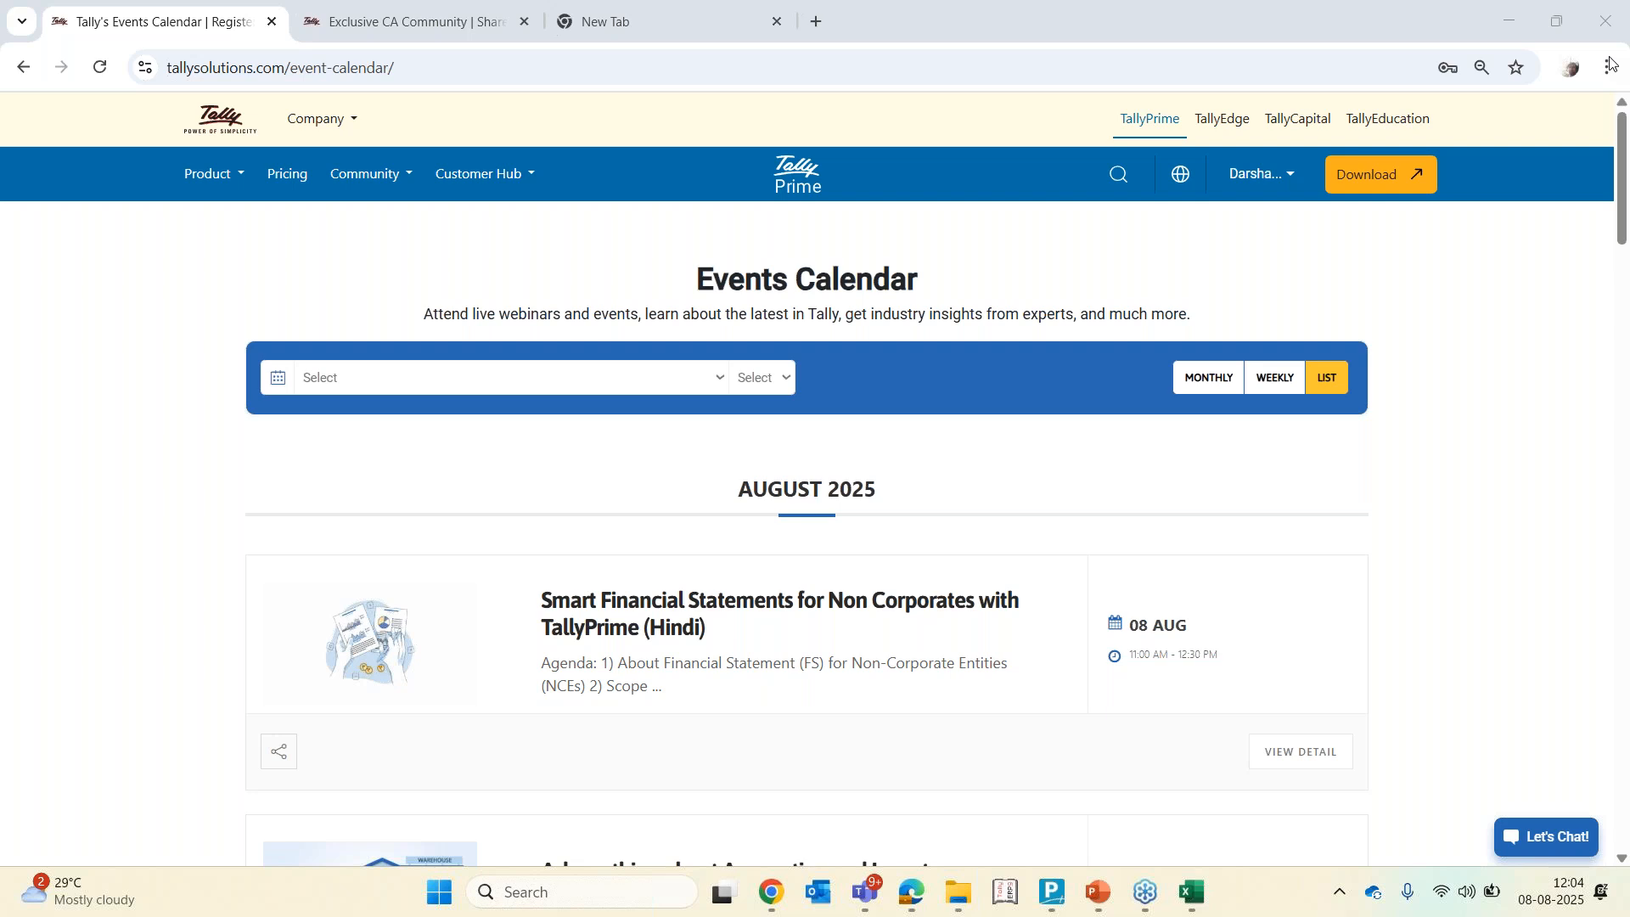
# Back in the workbook, review the Notes to BS 13 Net sheet and the TB CY mapping details
pyautogui.click(1200, 907)
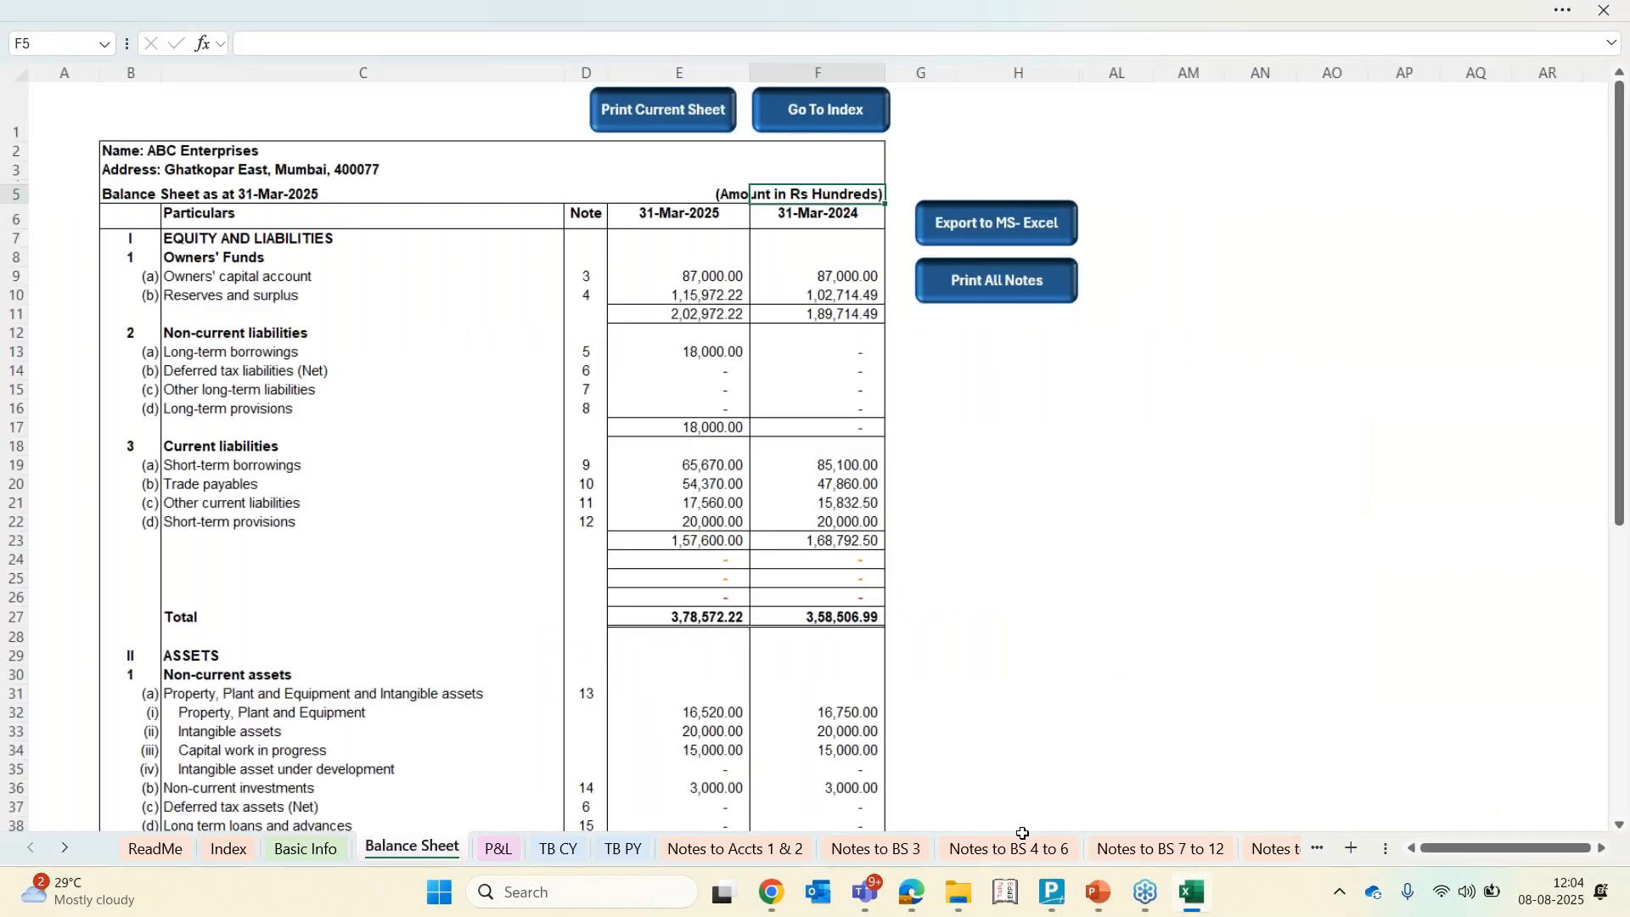
pyautogui.click(1274, 854)
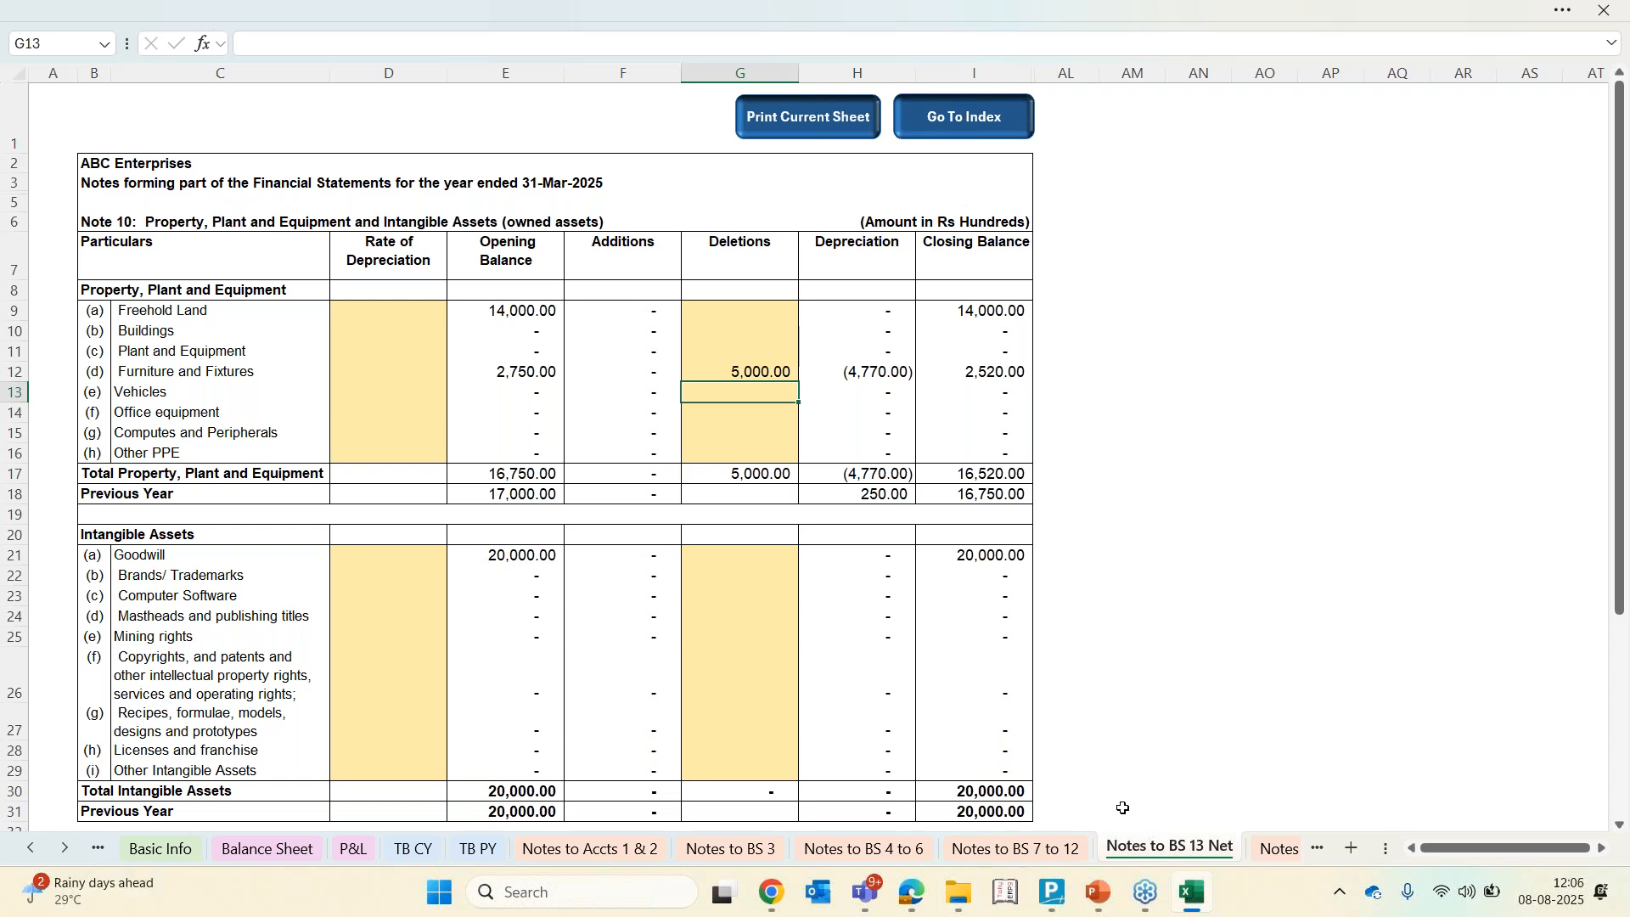
pyautogui.click(427, 854)
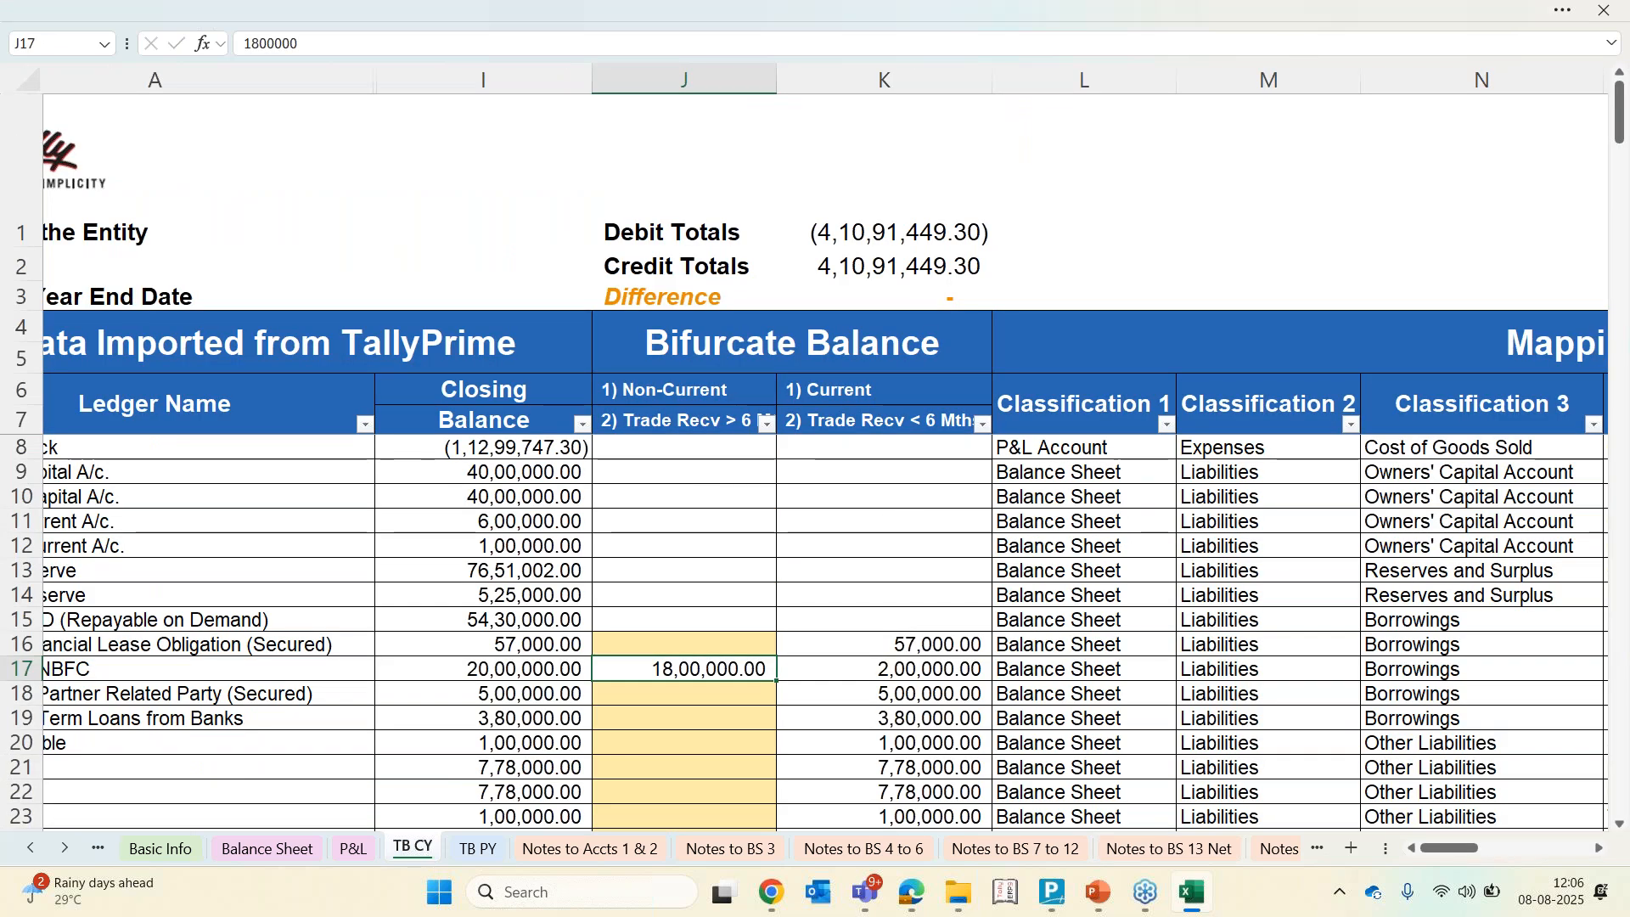
pyautogui.click(1313, 58)
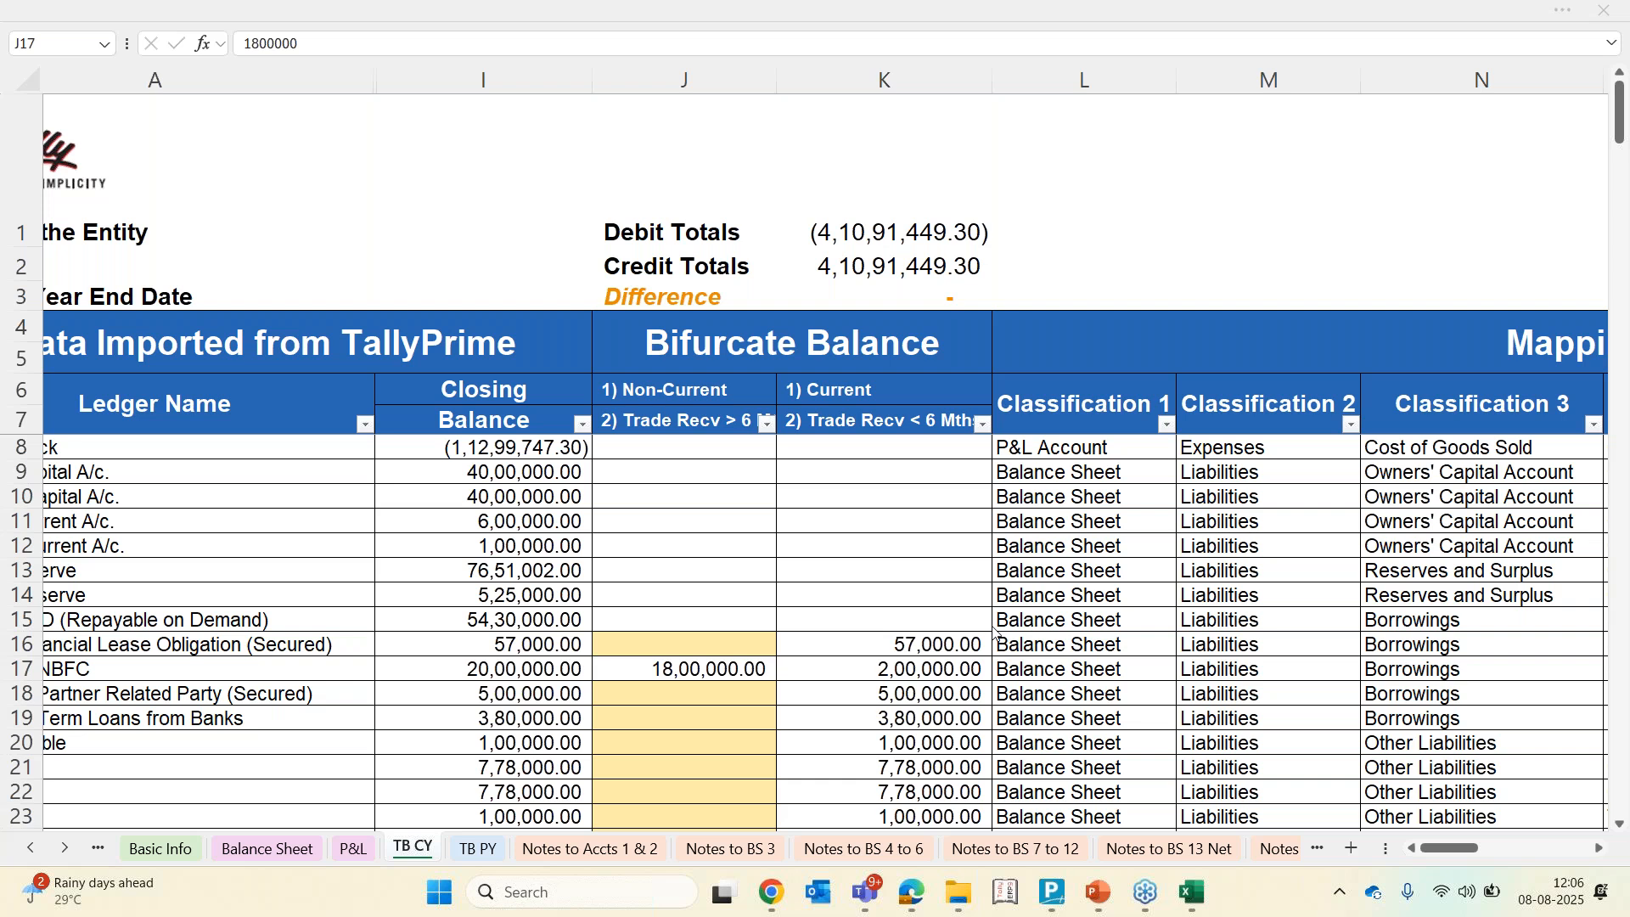
pyautogui.hscroll(5, 996, 632)
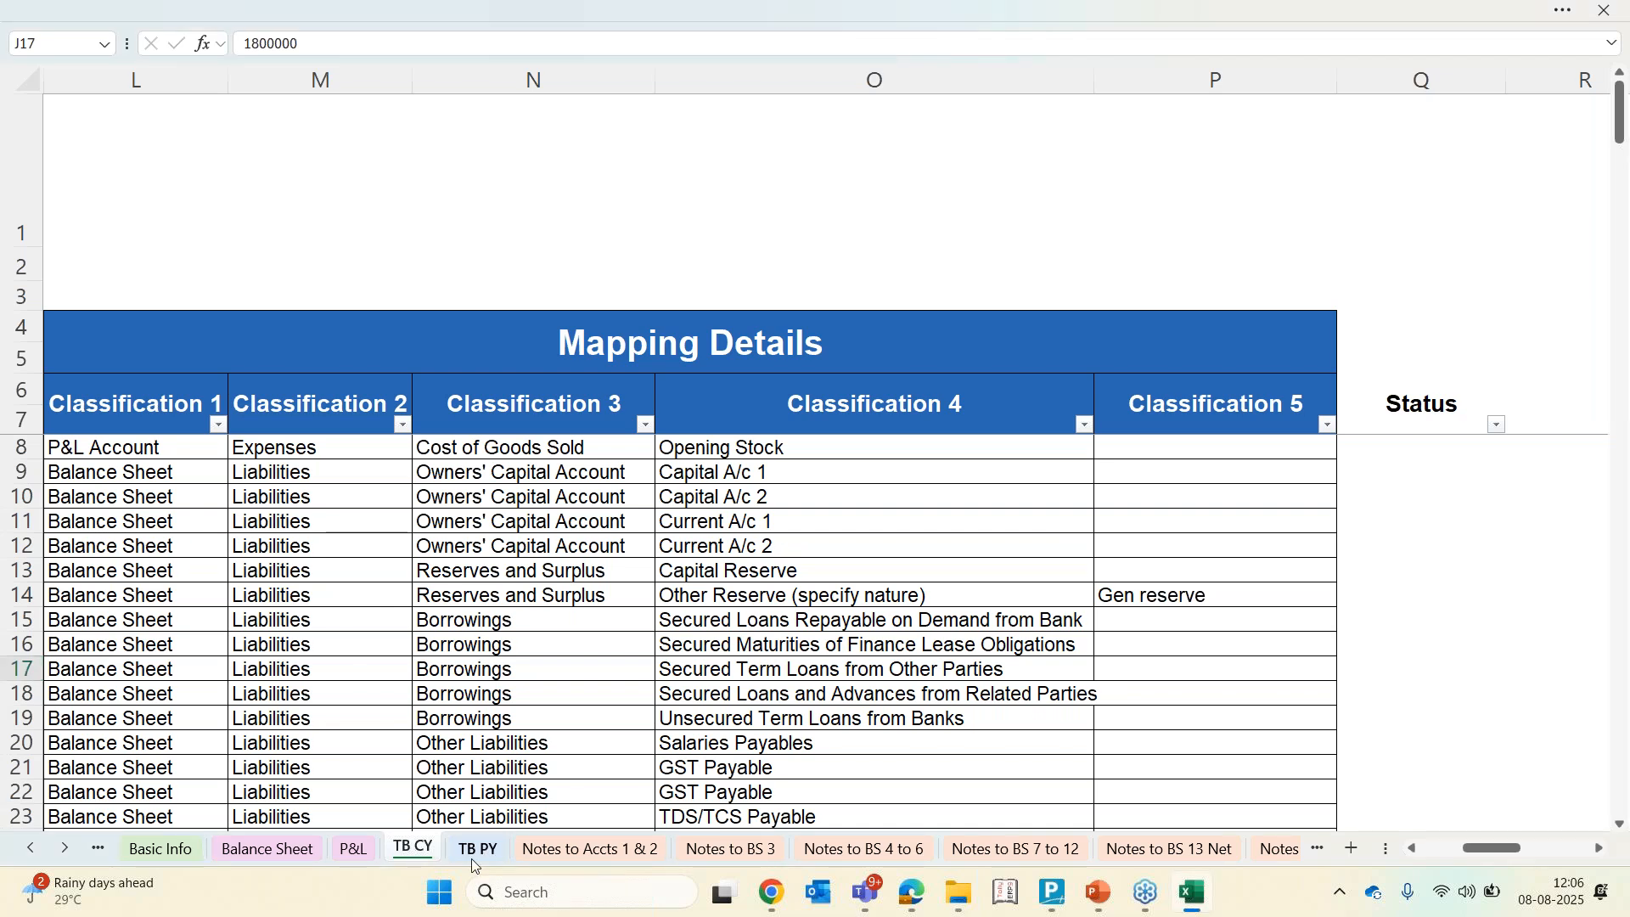
# Review the TB PY sheet and the Note 10 property, plant and equipment schedule on Notes to BS 13 Net
pyautogui.click(473, 859)
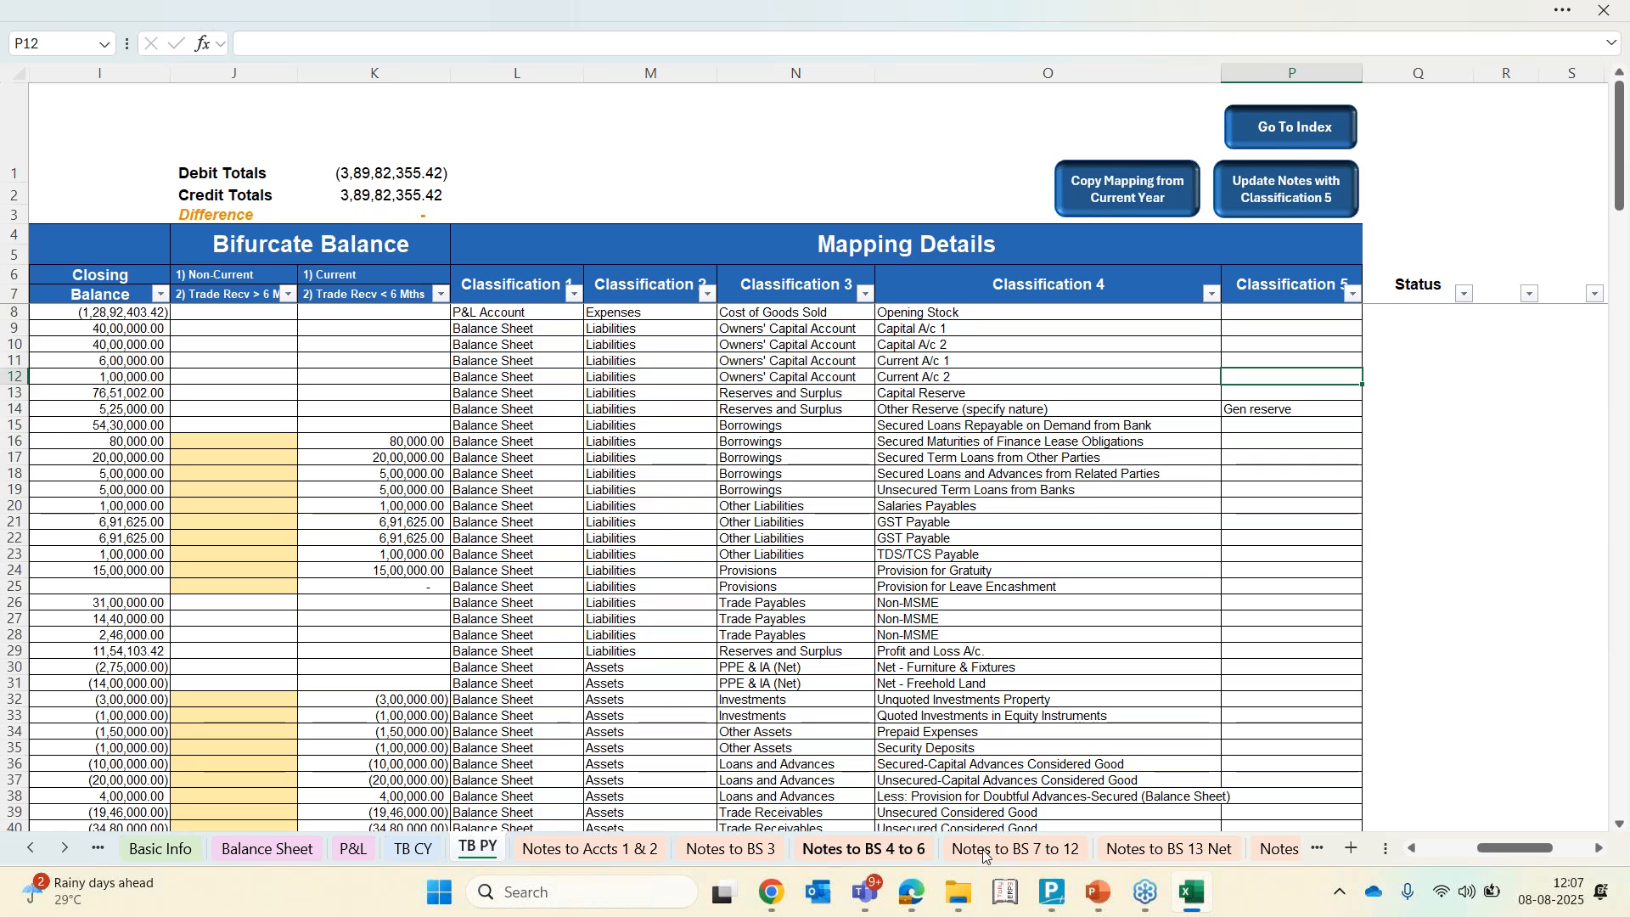
pyautogui.click(64, 849)
pyautogui.click(63, 850)
pyautogui.click(64, 849)
pyautogui.click(64, 850)
pyautogui.click(864, 850)
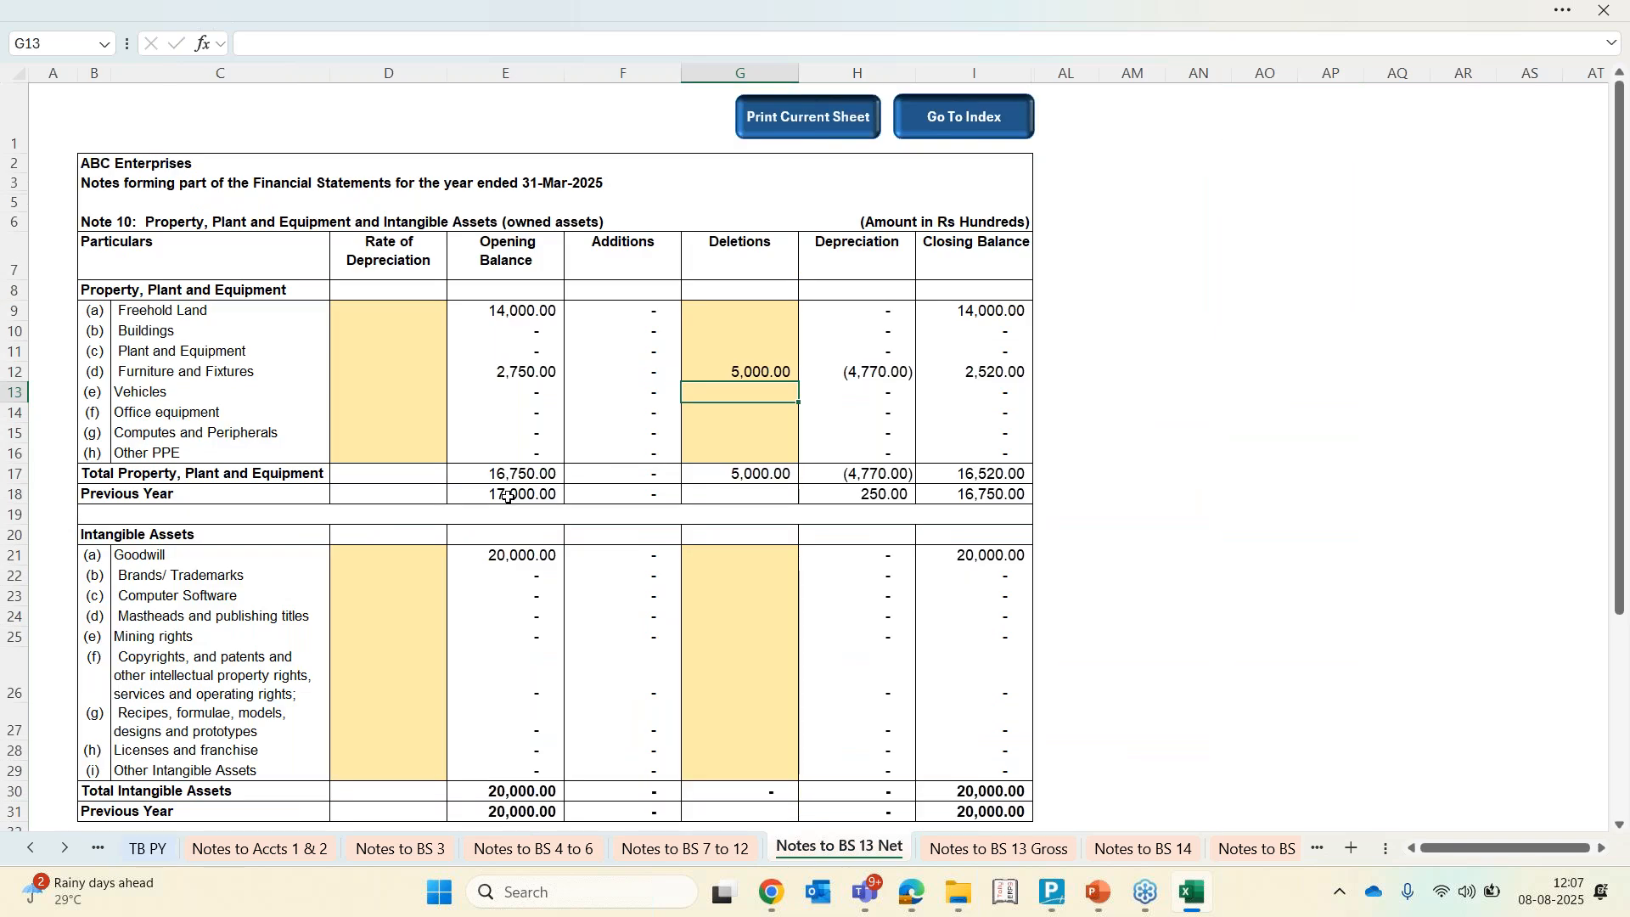
pyautogui.click(247, 372)
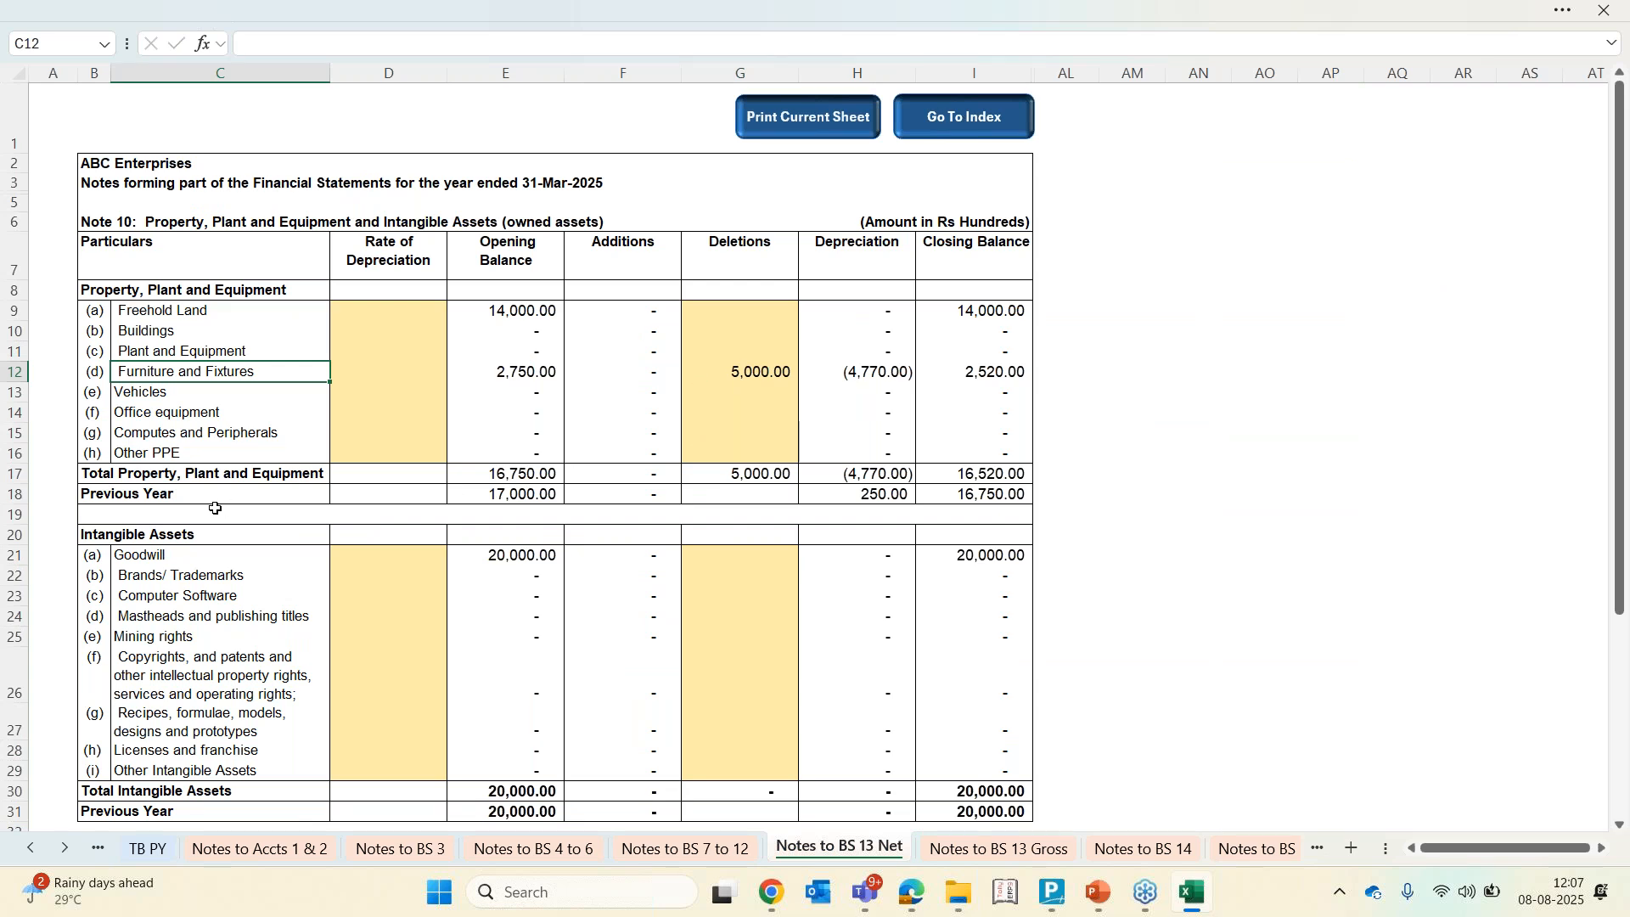
pyautogui.click(123, 496)
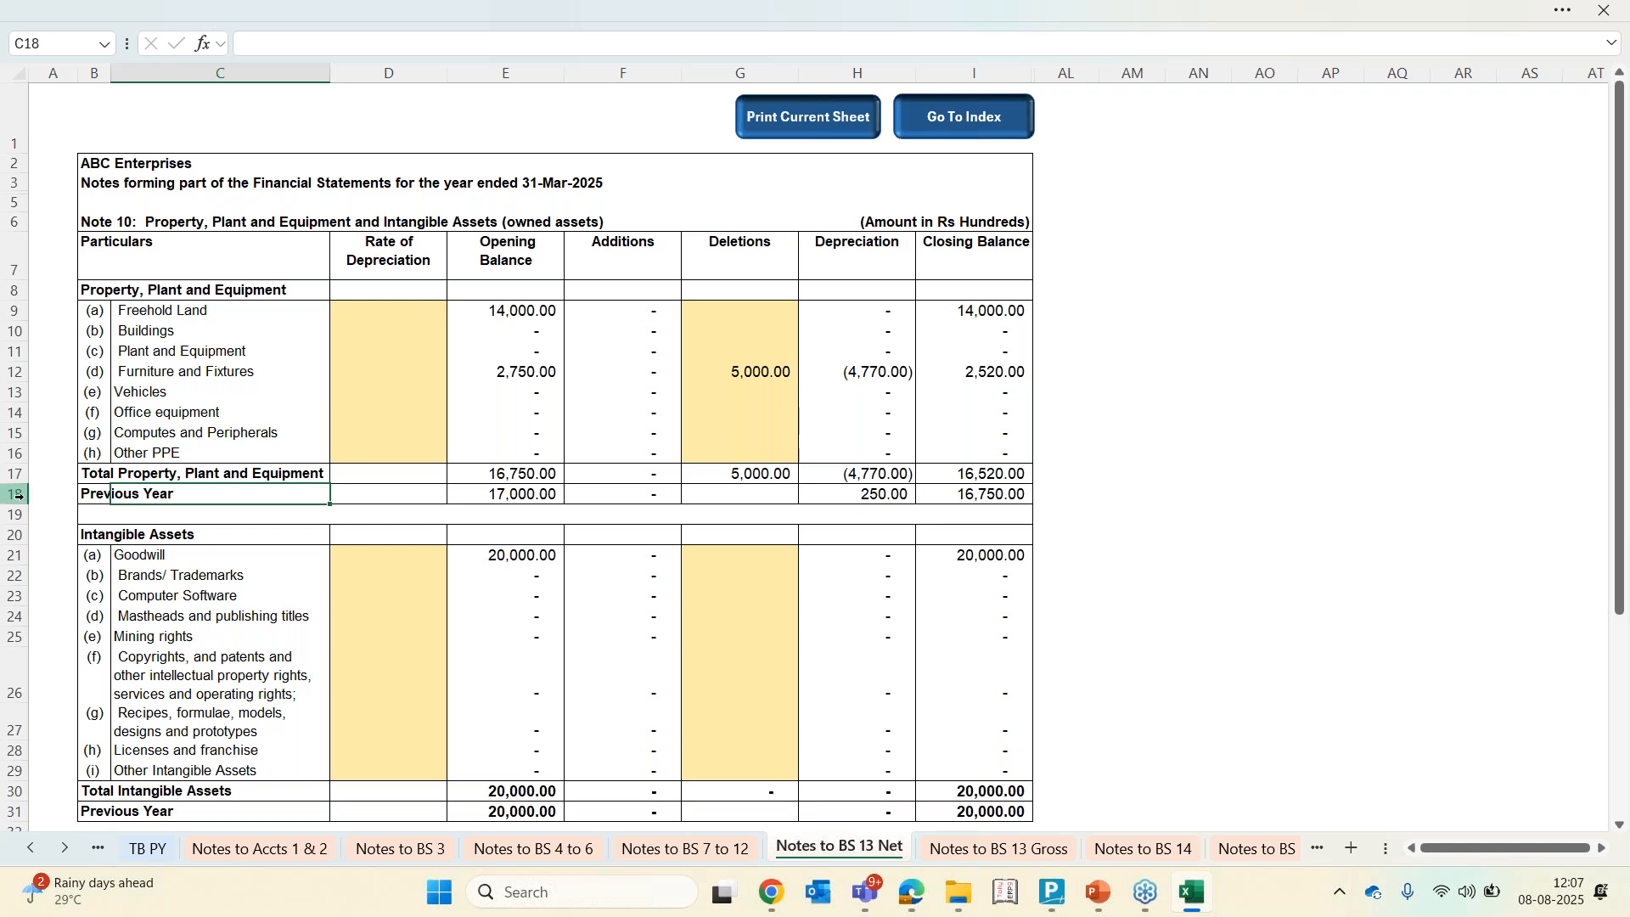
pyautogui.click(15, 494)
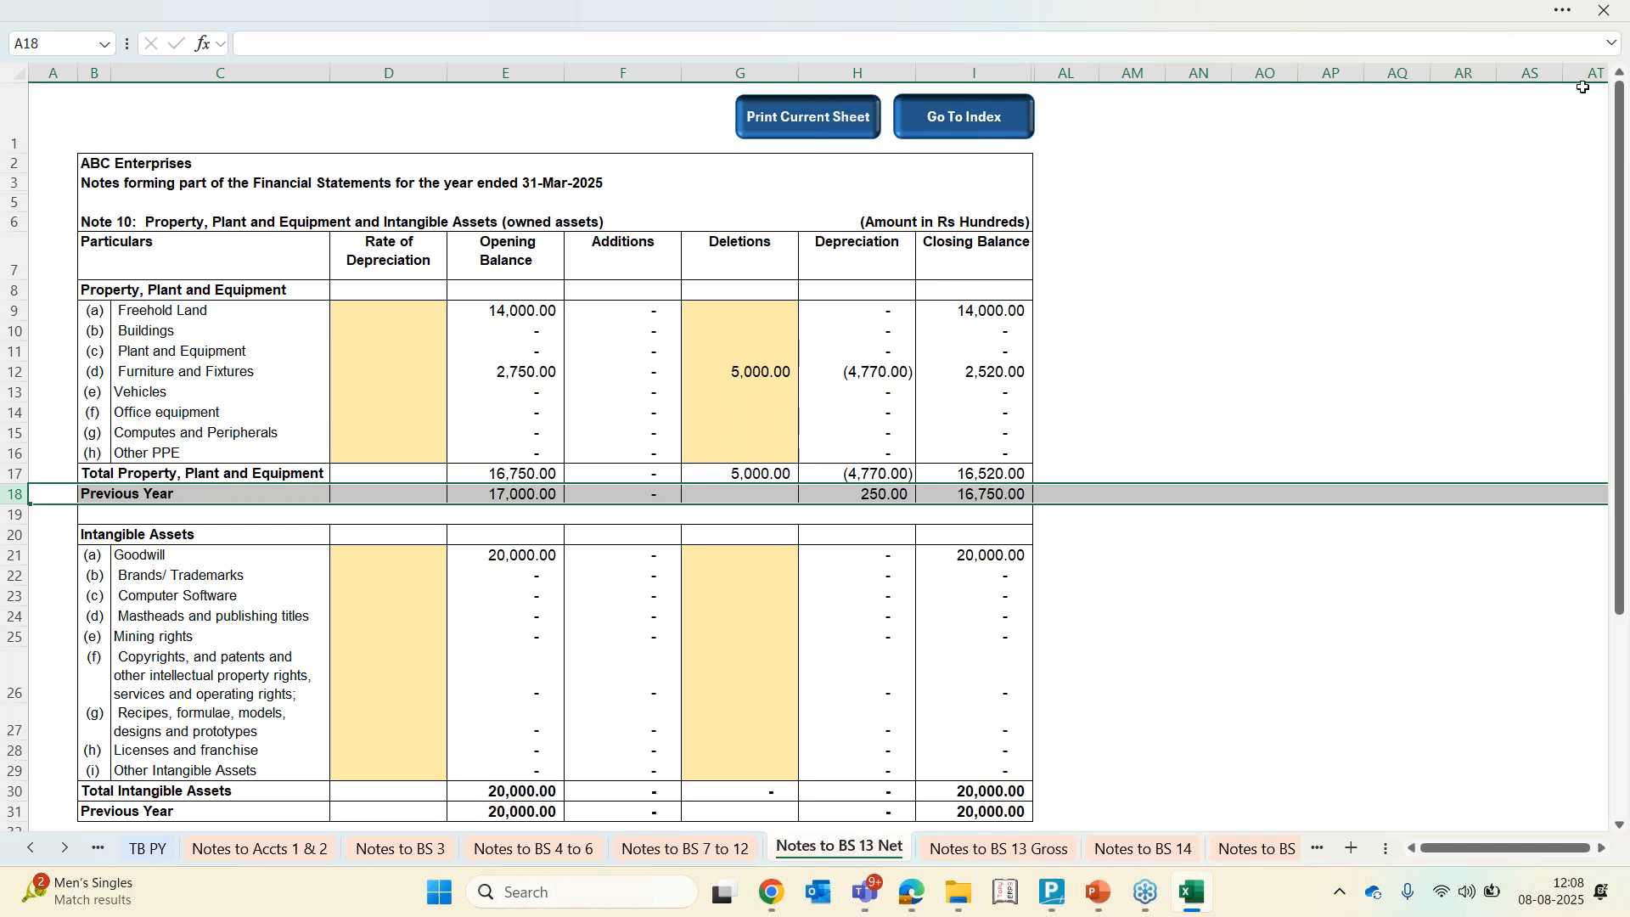
pyautogui.click(1615, 62)
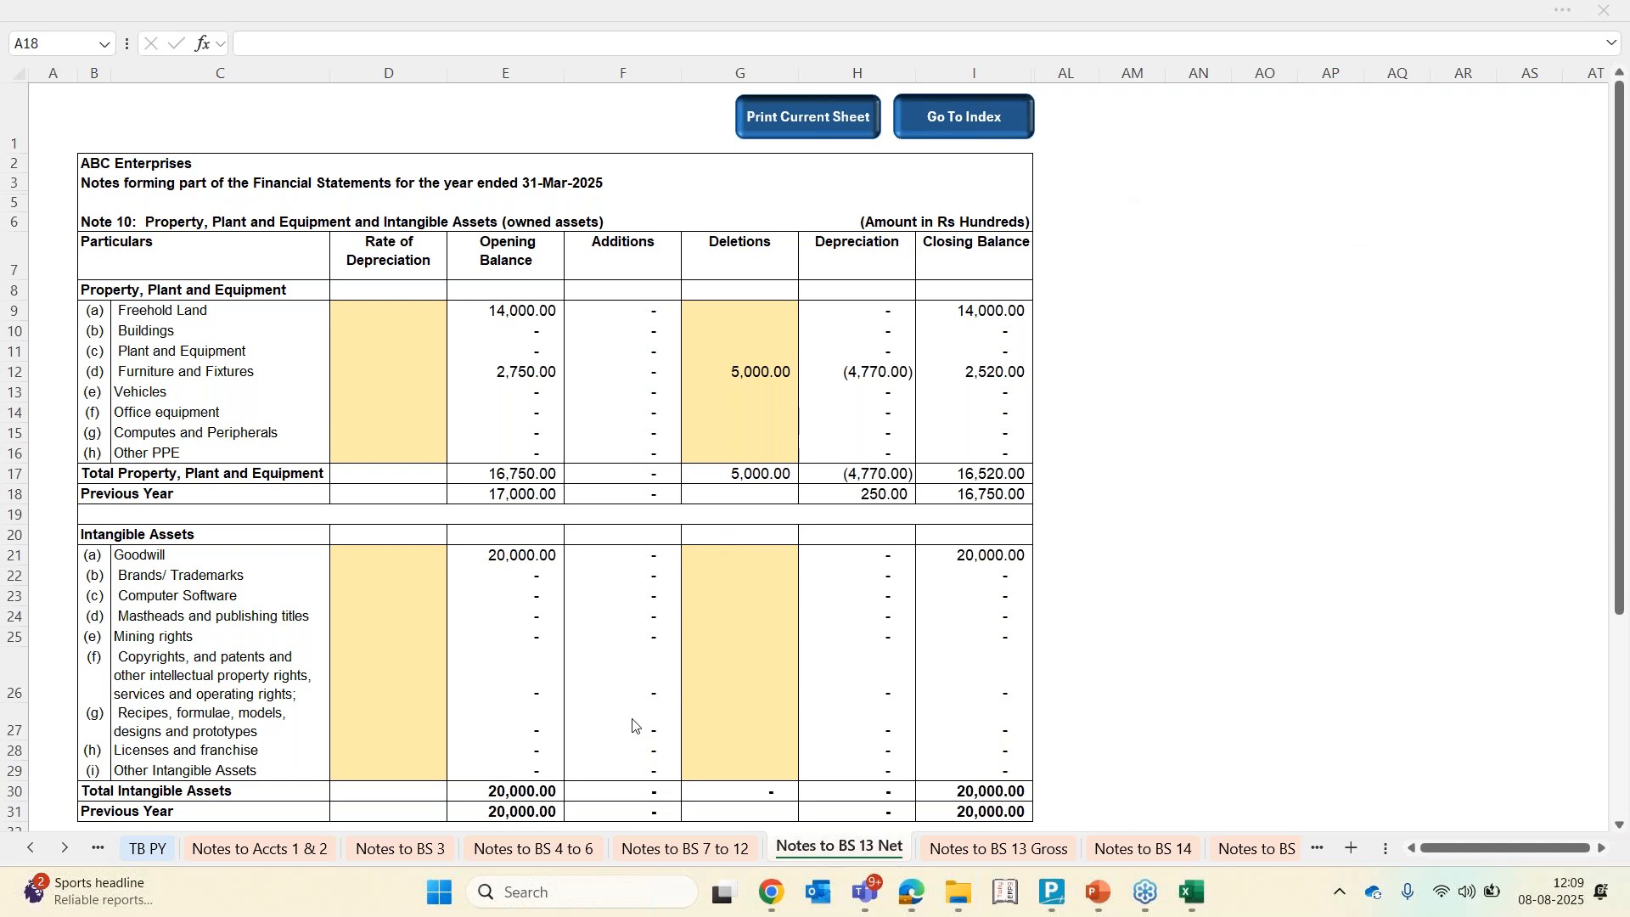
# Clear the Stock Nature mapping of stock item FG 1 on the Stock CY sheet
pyautogui.click(68, 848)
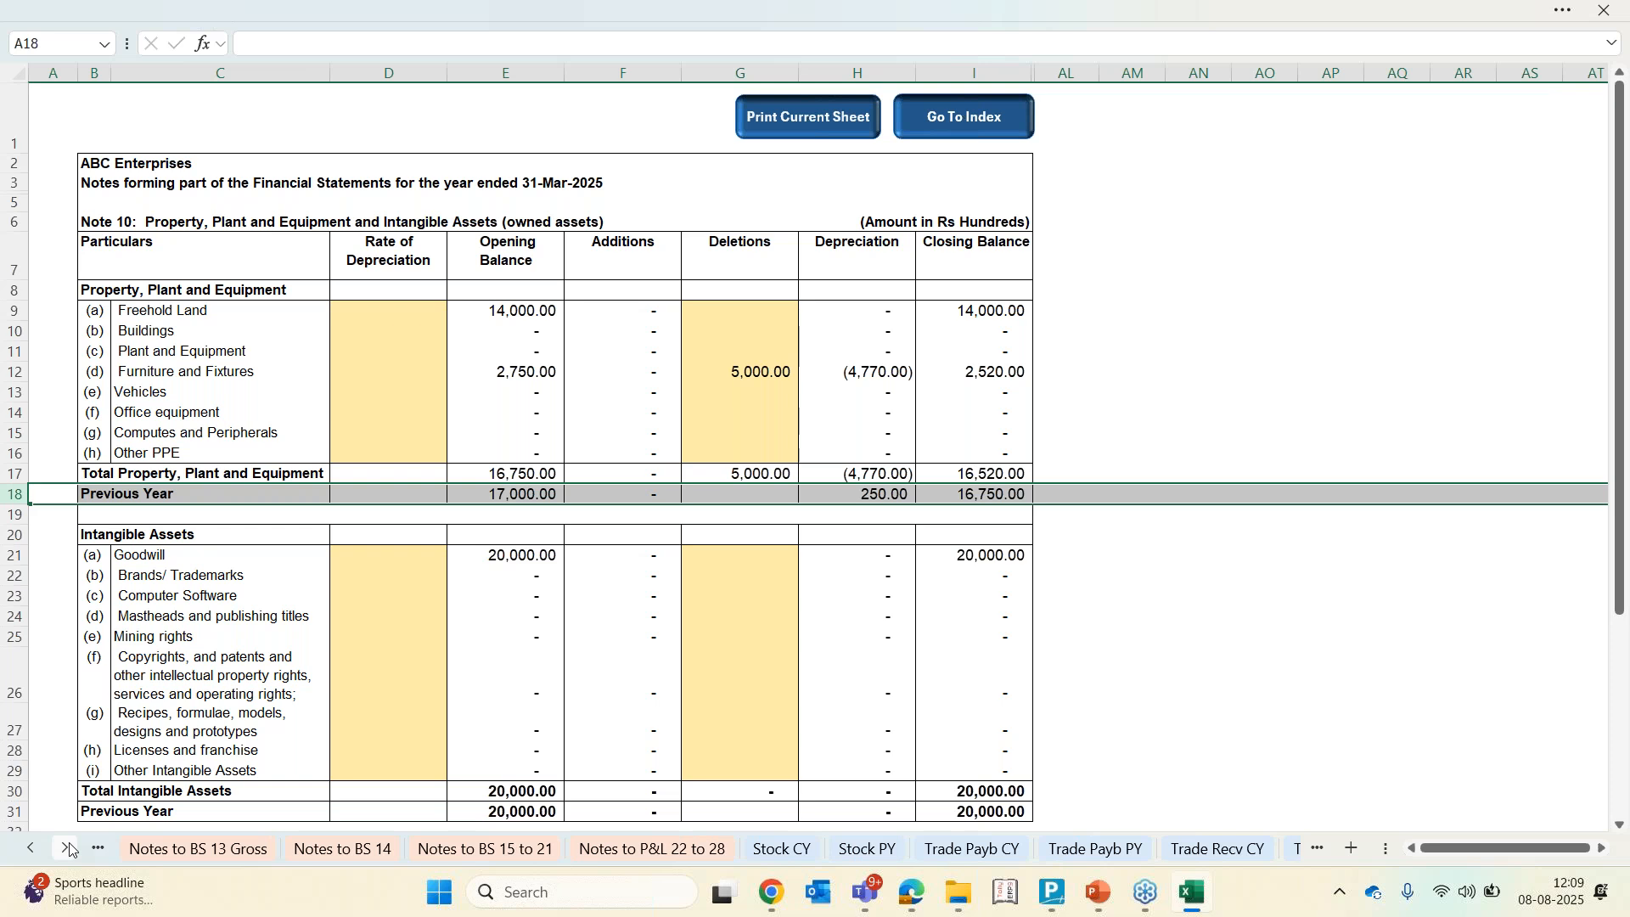
pyautogui.click(618, 848)
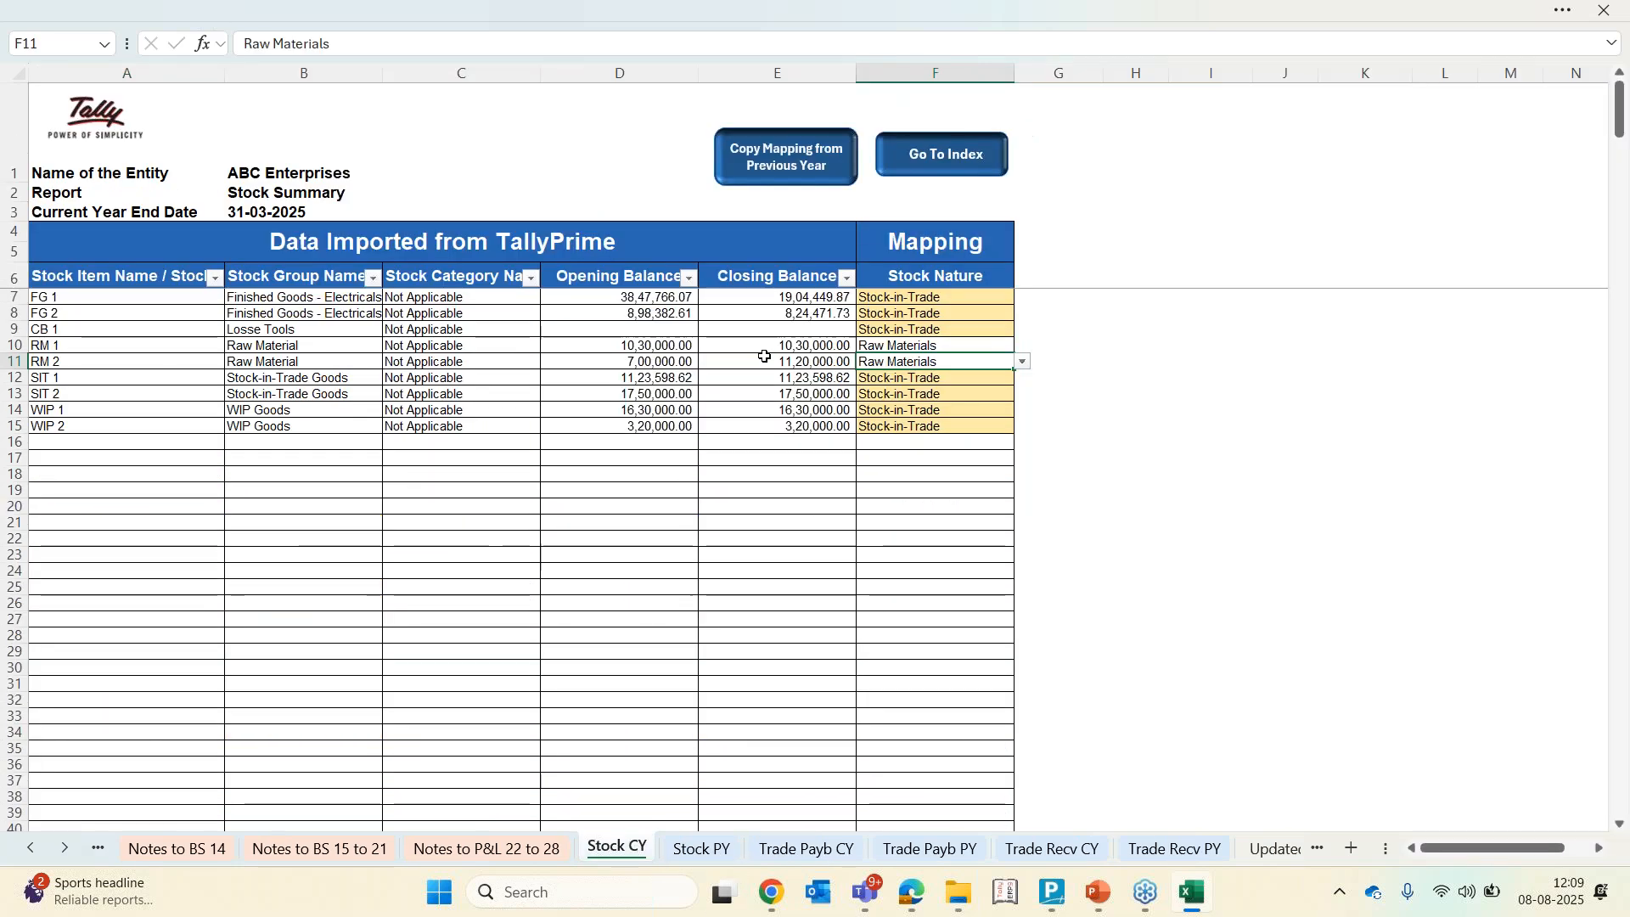
pyautogui.click(710, 440)
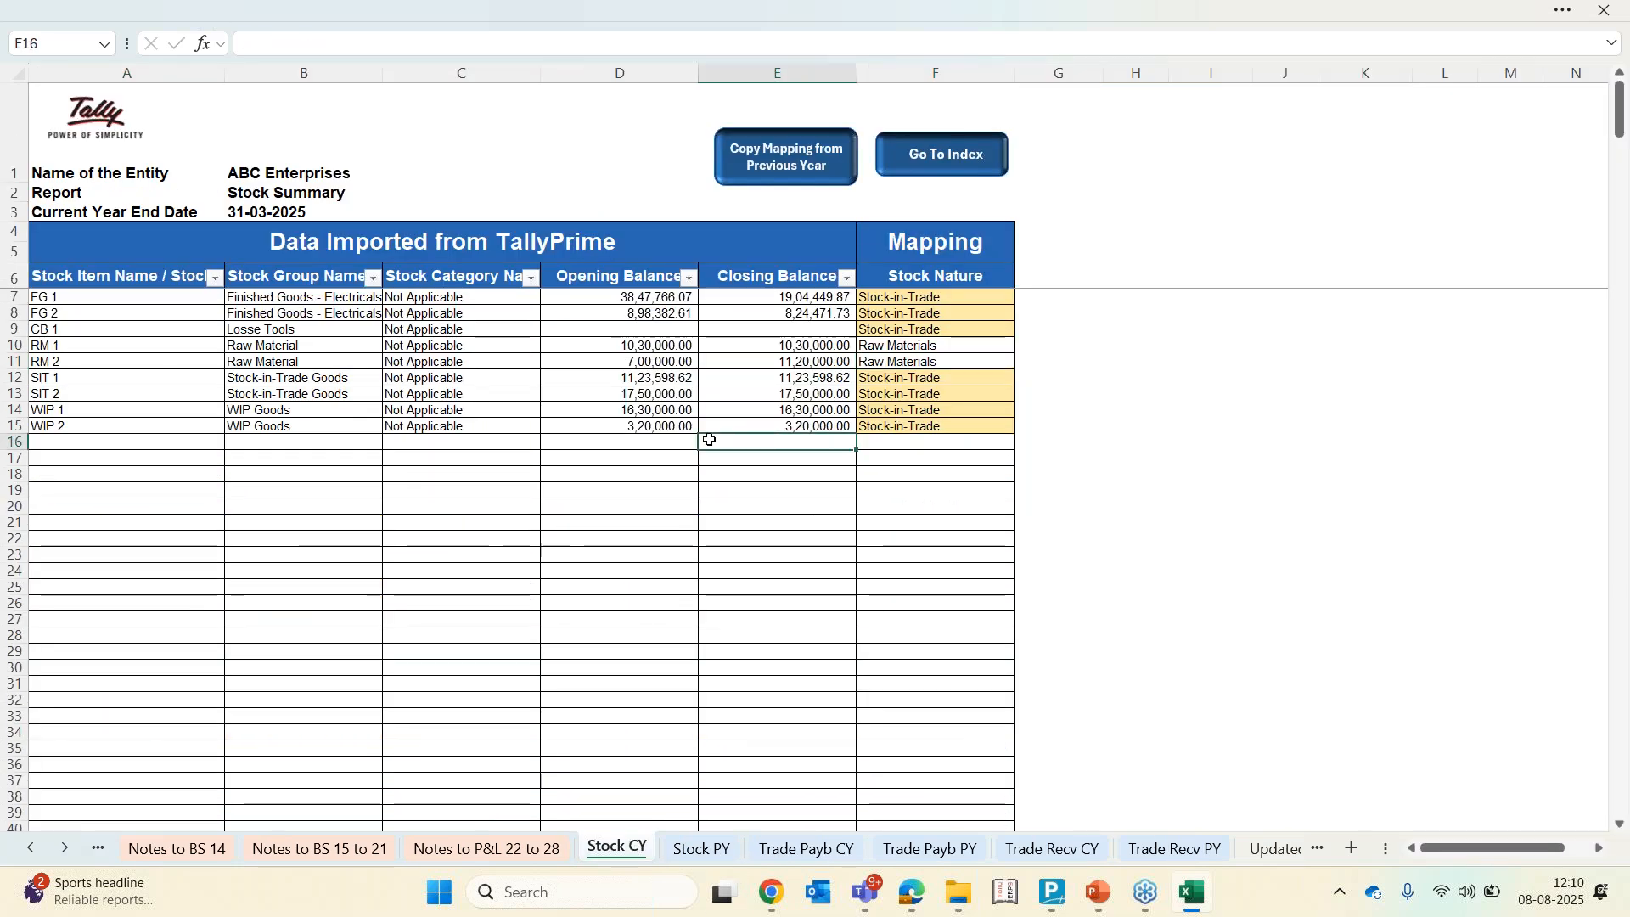
pyautogui.press('Up')
pyautogui.press('Up')
pyautogui.press('Up')
pyautogui.press('Up')
pyautogui.press('Up')
pyautogui.press('Up')
pyautogui.press('Up')
pyautogui.press('Up')
pyautogui.press('Up')
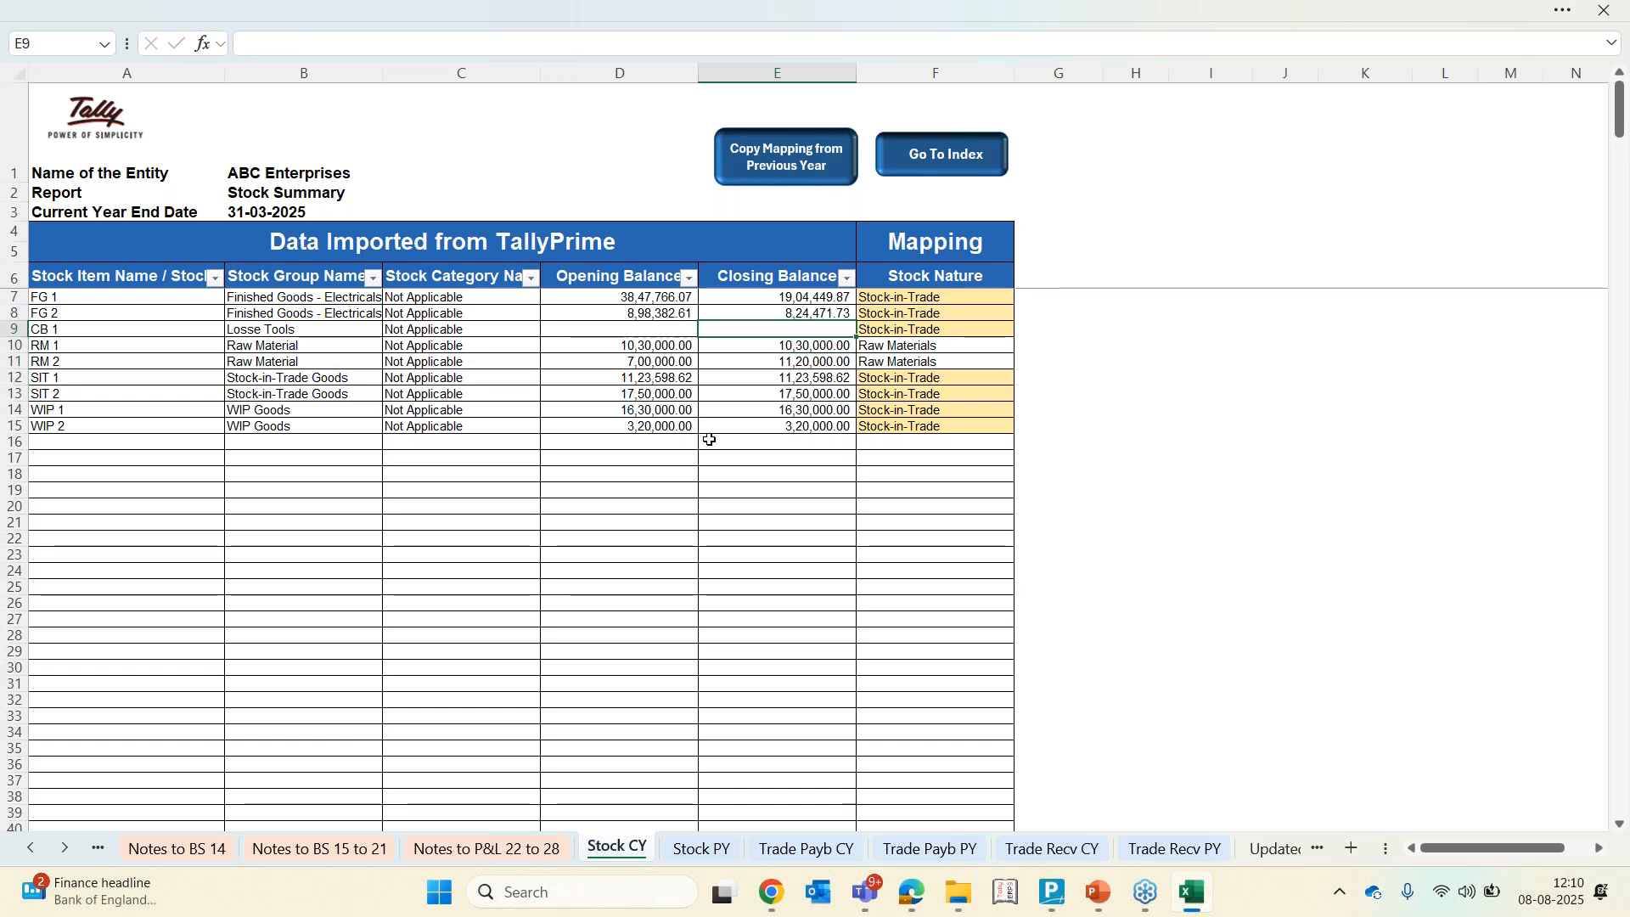
pyautogui.press('Right')
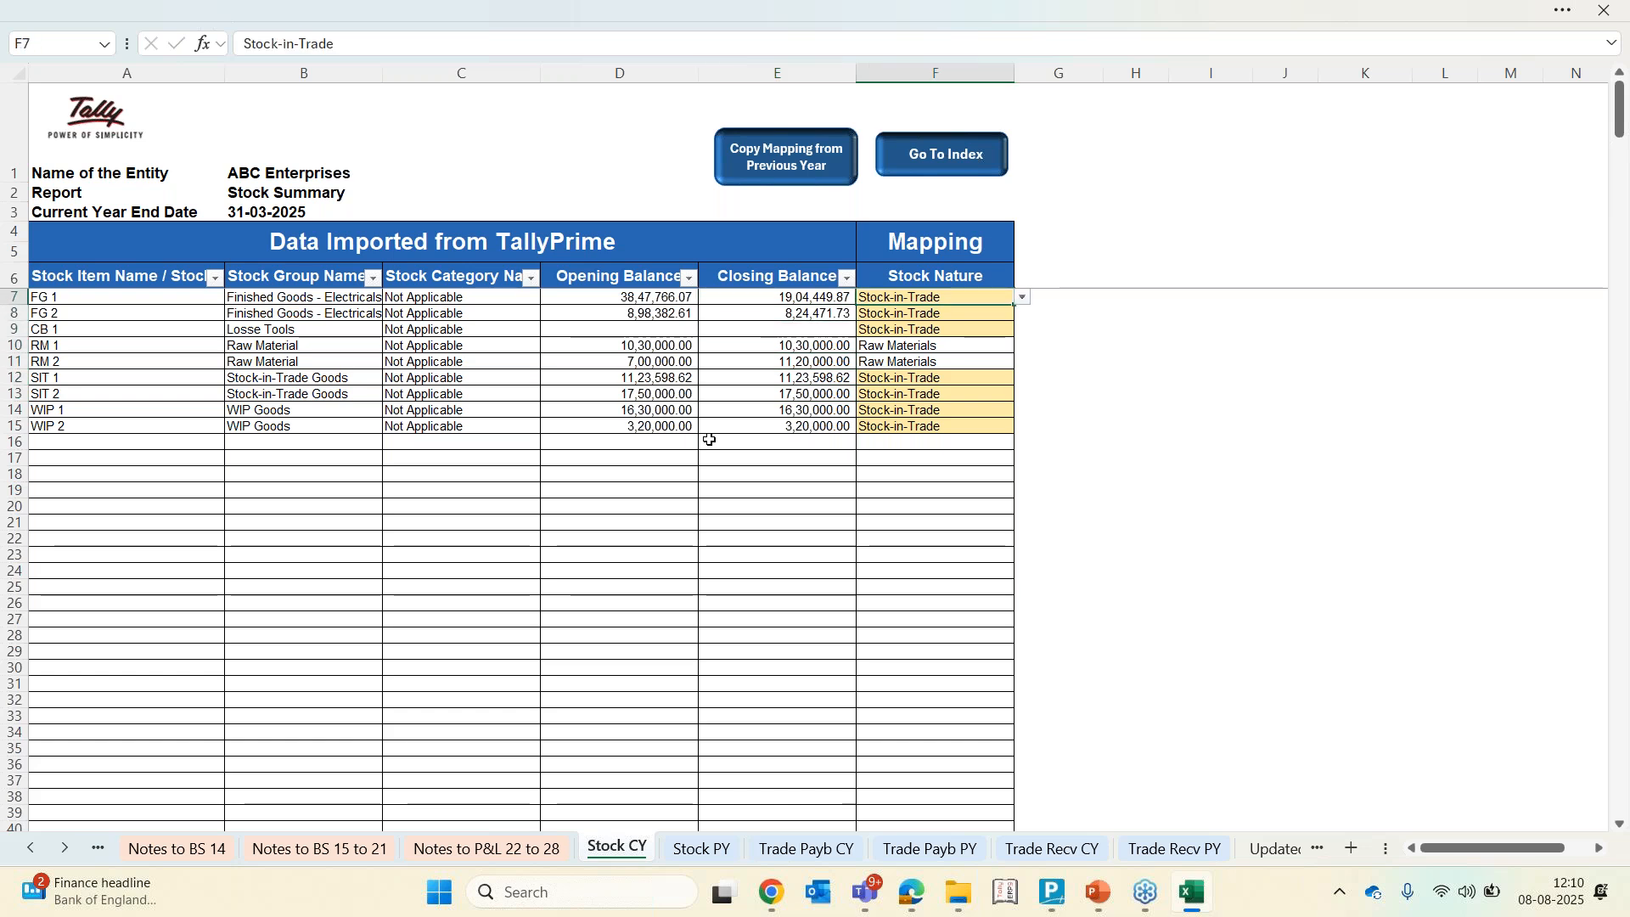
pyautogui.press('Left')
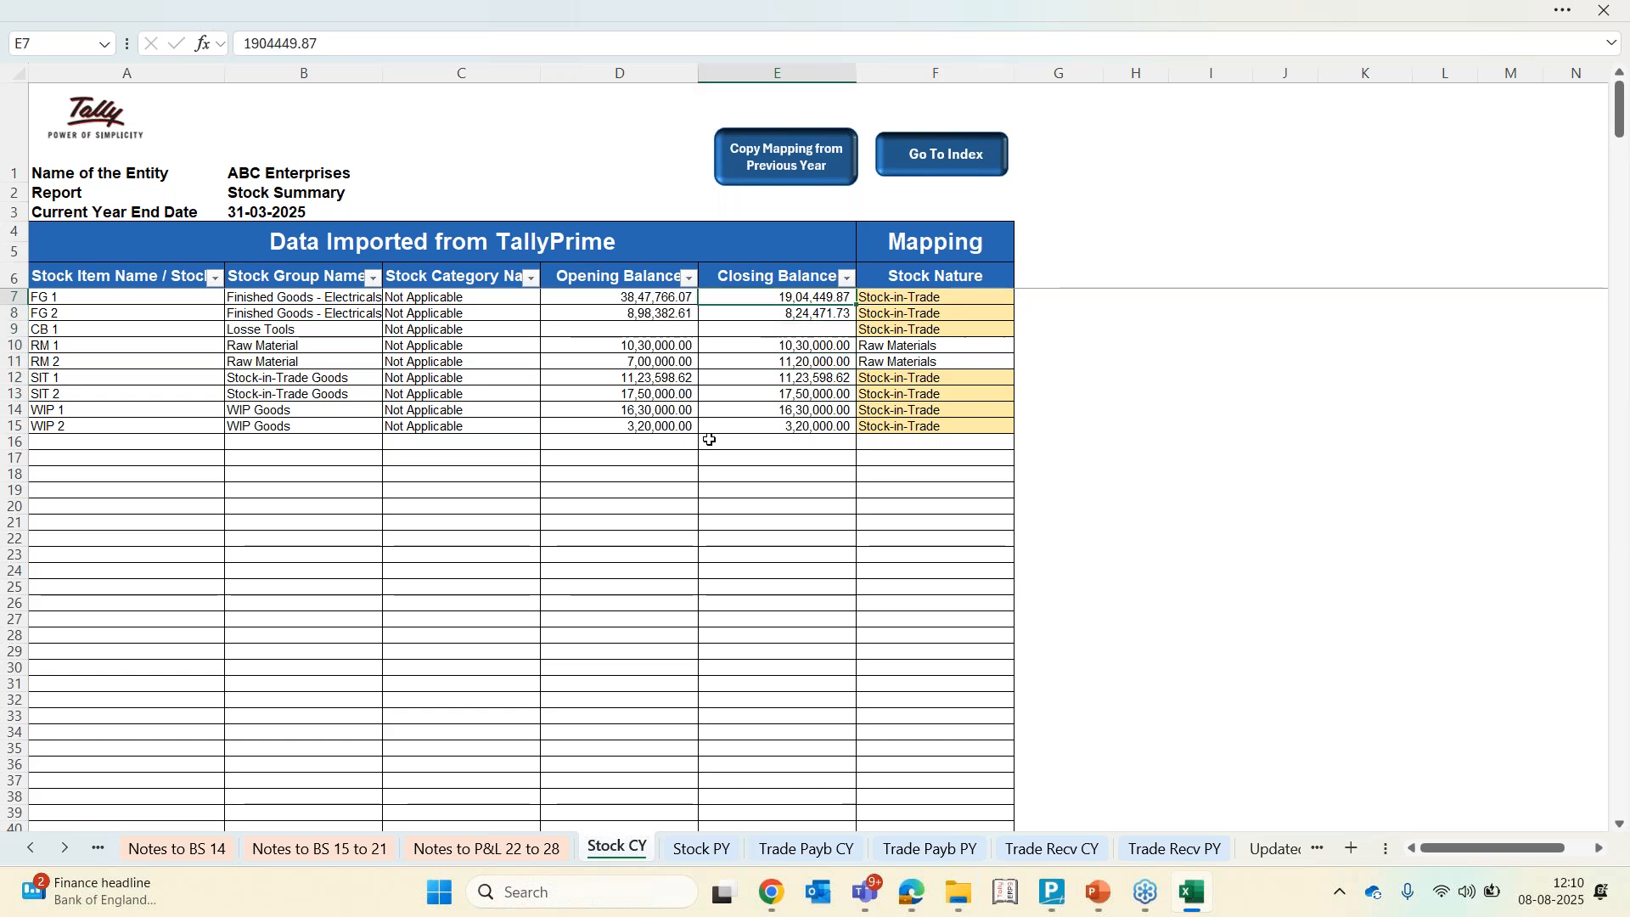
pyautogui.press('Right')
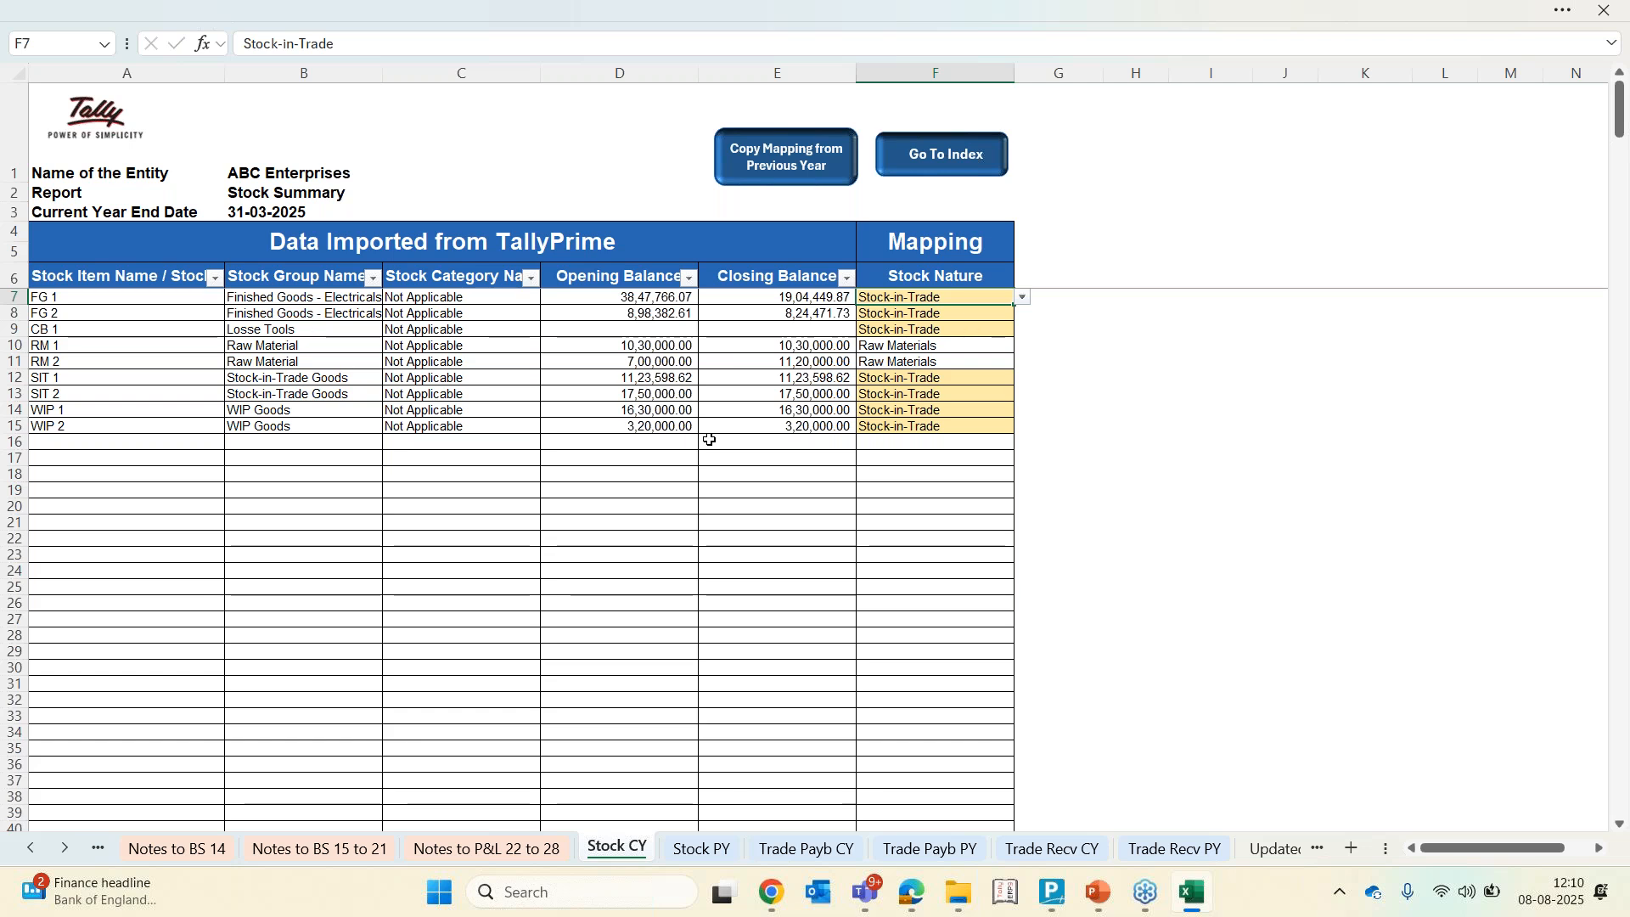
pyautogui.press('Delete')
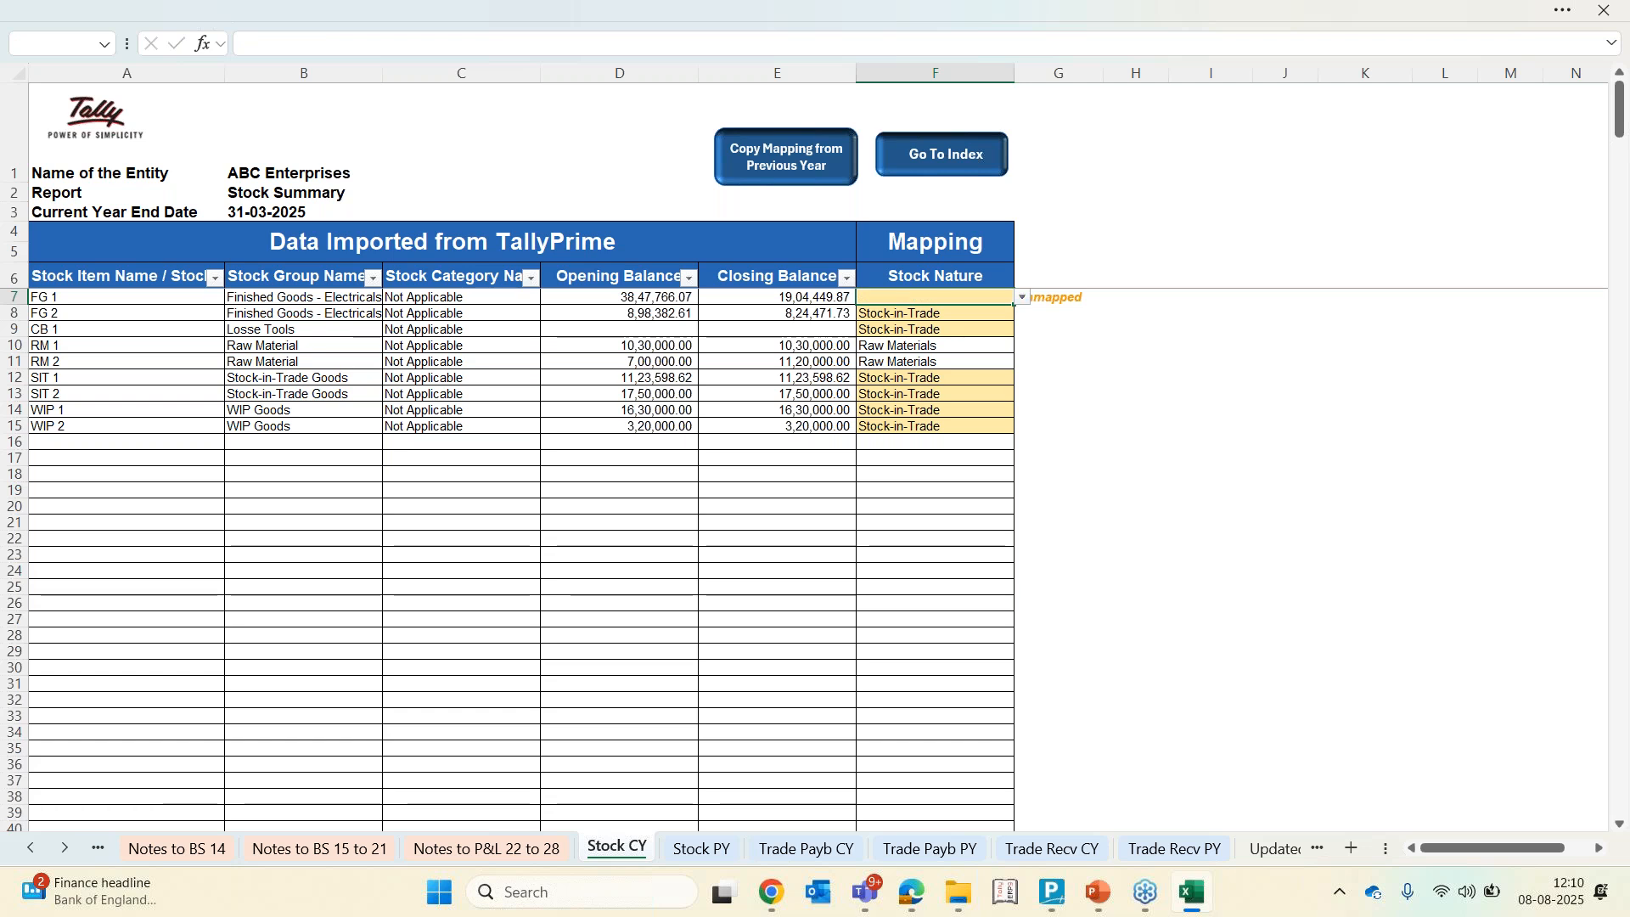
# Inspect the Unmapped Inventory/stock line in the current assets of the Balance Sheet
pyautogui.click(34, 847)
pyautogui.click(34, 846)
pyautogui.click(34, 847)
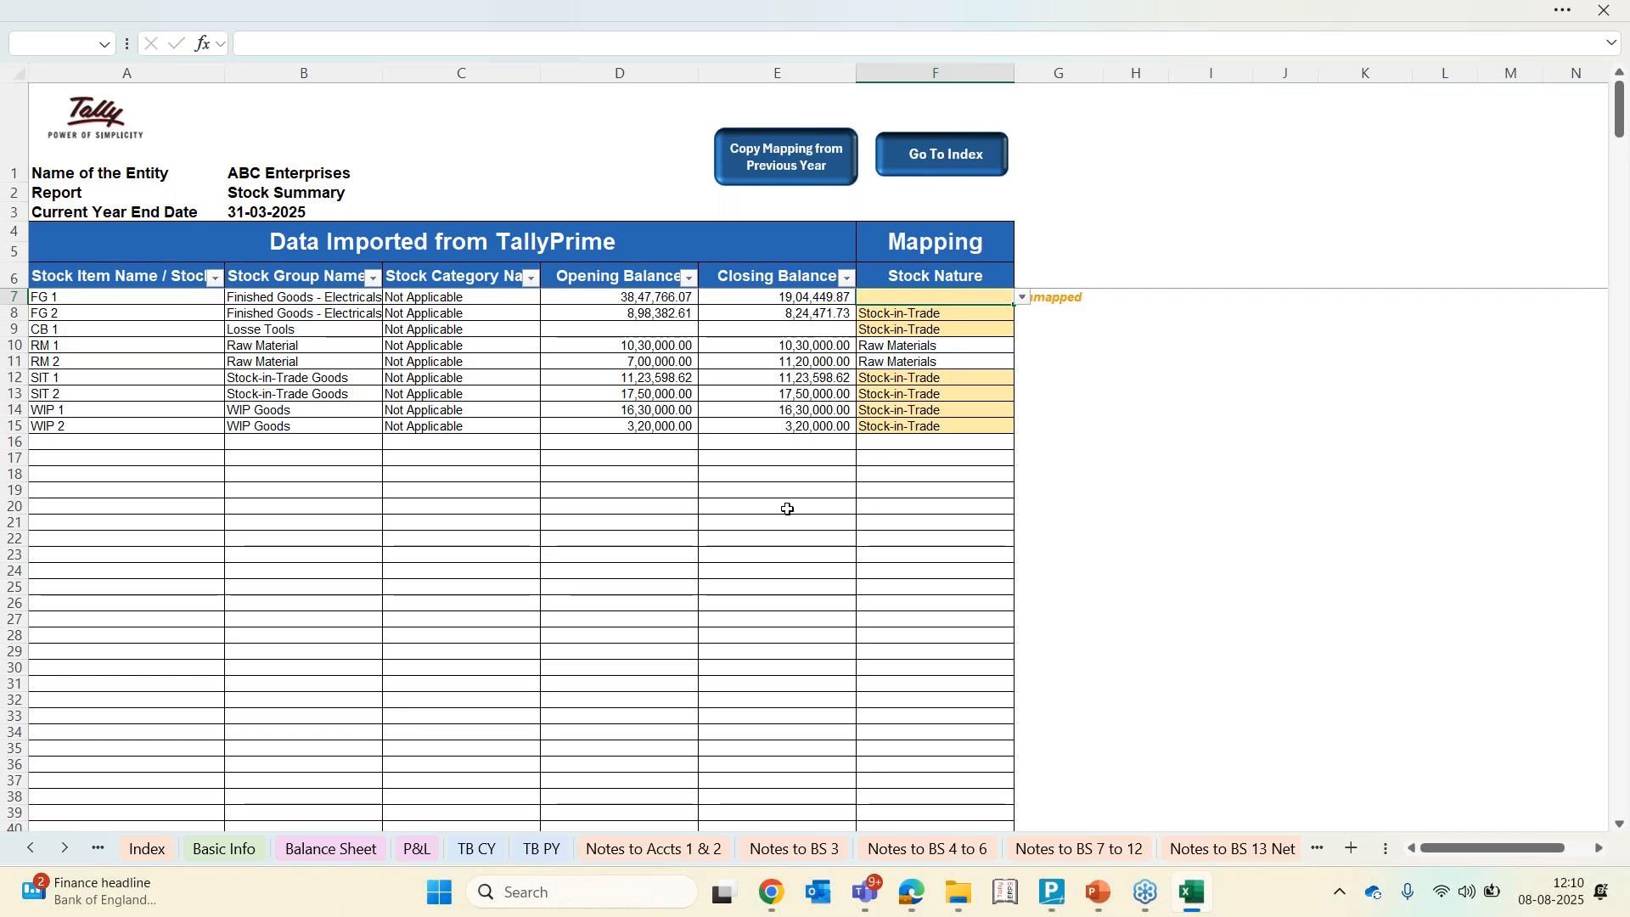
pyautogui.click(328, 852)
pyautogui.scroll(-5, 449, 585)
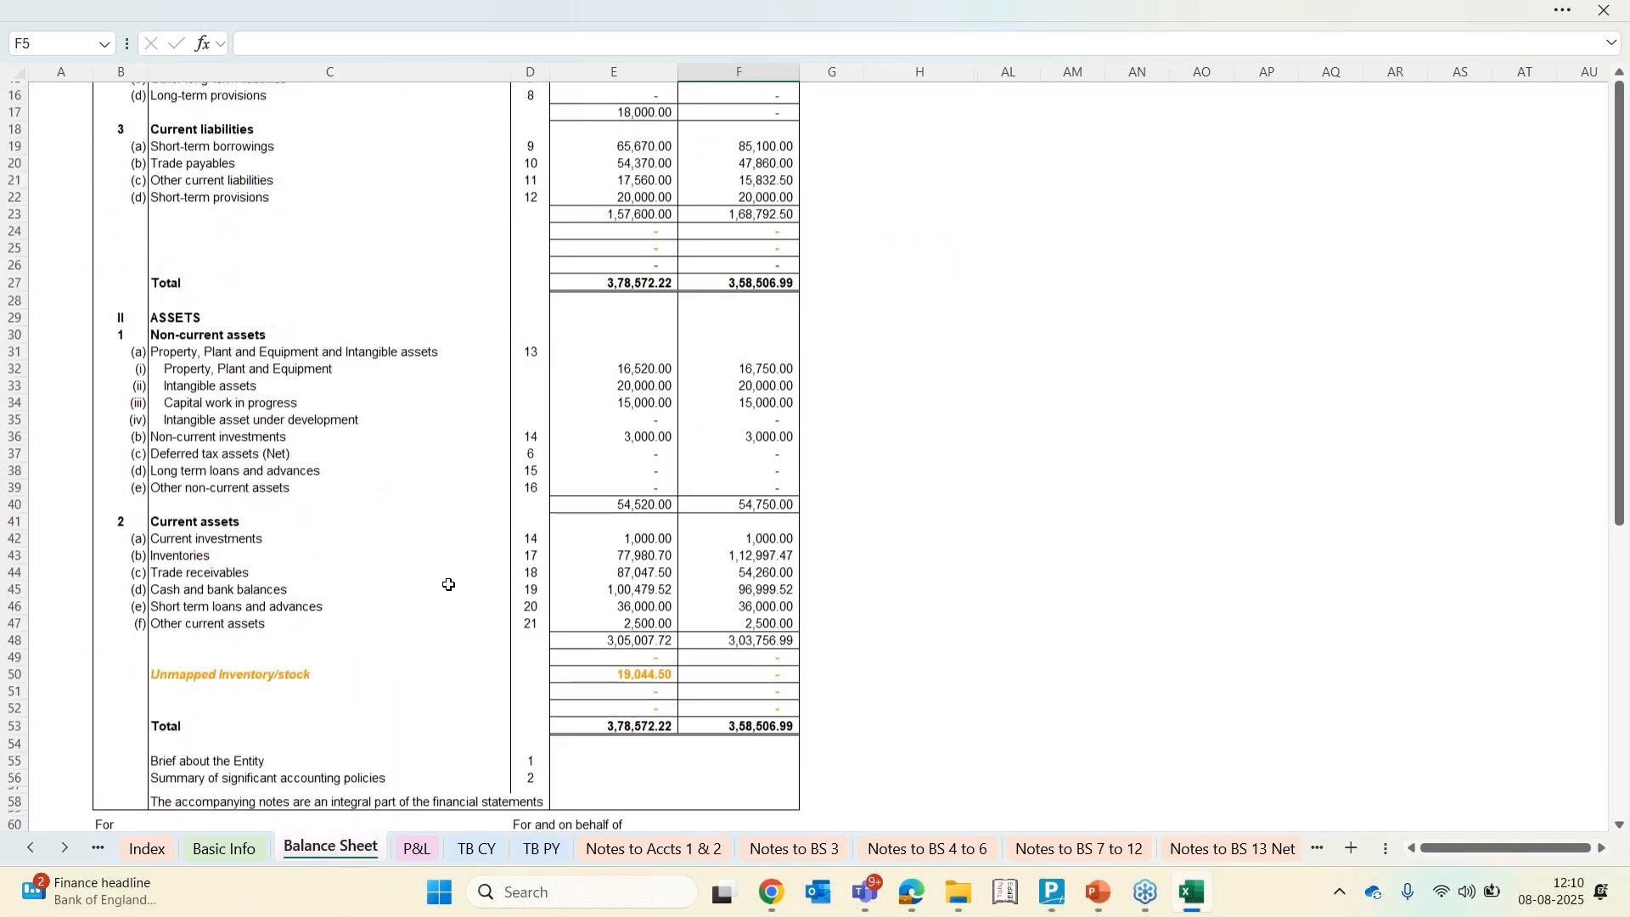
pyautogui.scroll(-1, 449, 584)
pyautogui.click(450, 656)
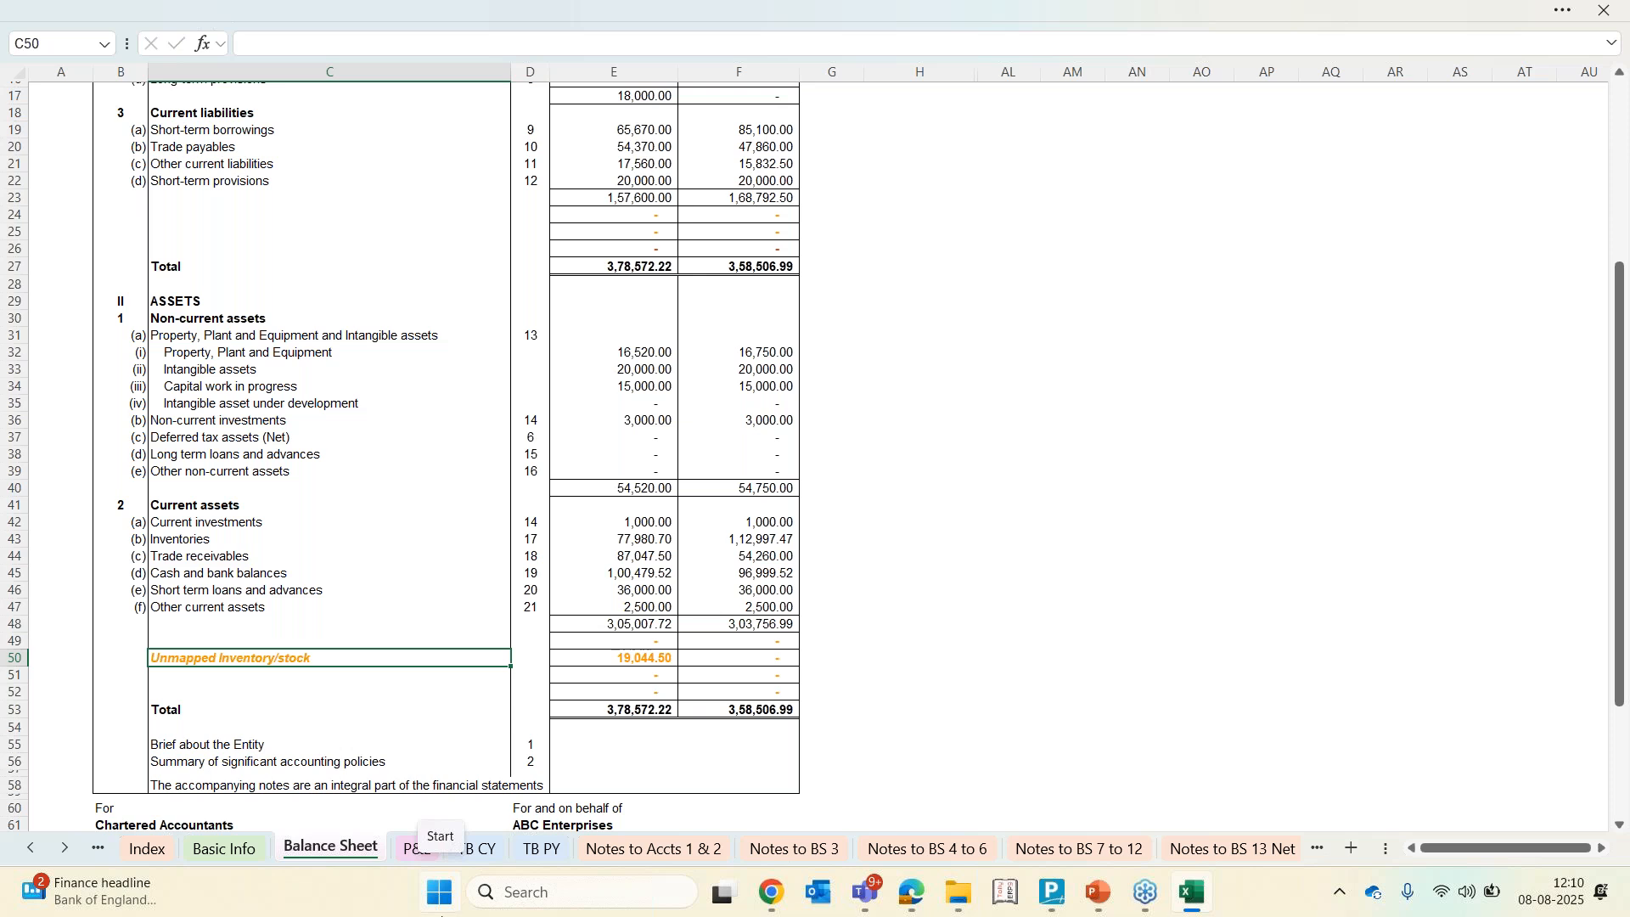
# Open Notes to P&L 22 to 28 and browse the cost of goods sold note
pyautogui.click(66, 848)
pyautogui.click(65, 849)
pyautogui.click(66, 849)
pyautogui.click(66, 849)
pyautogui.click(66, 849)
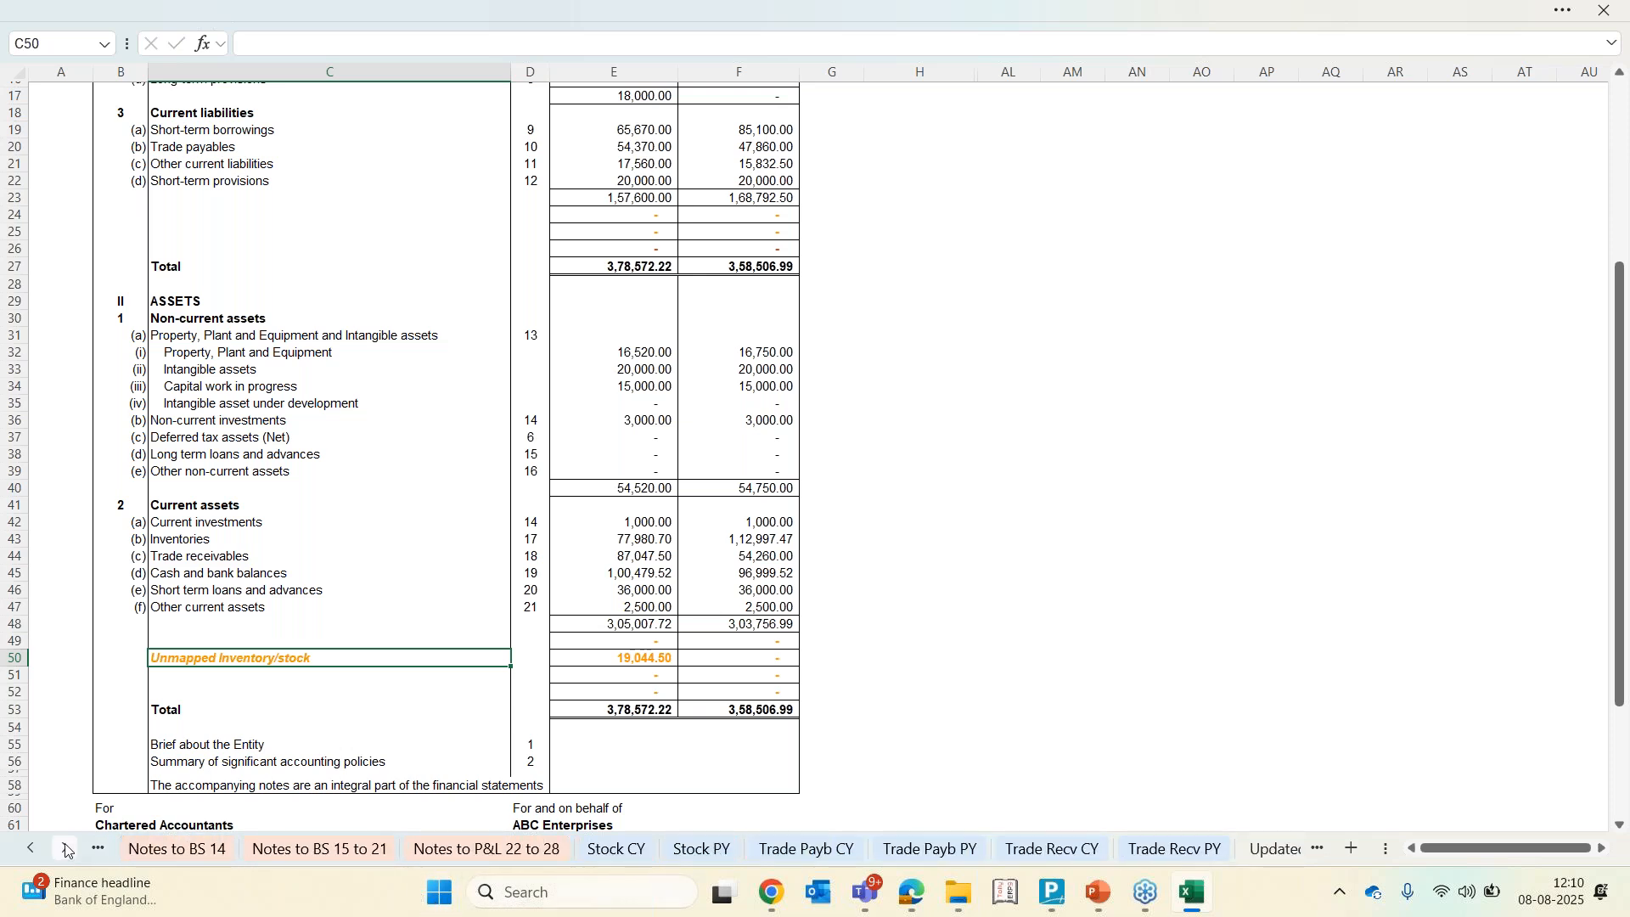
pyautogui.click(476, 851)
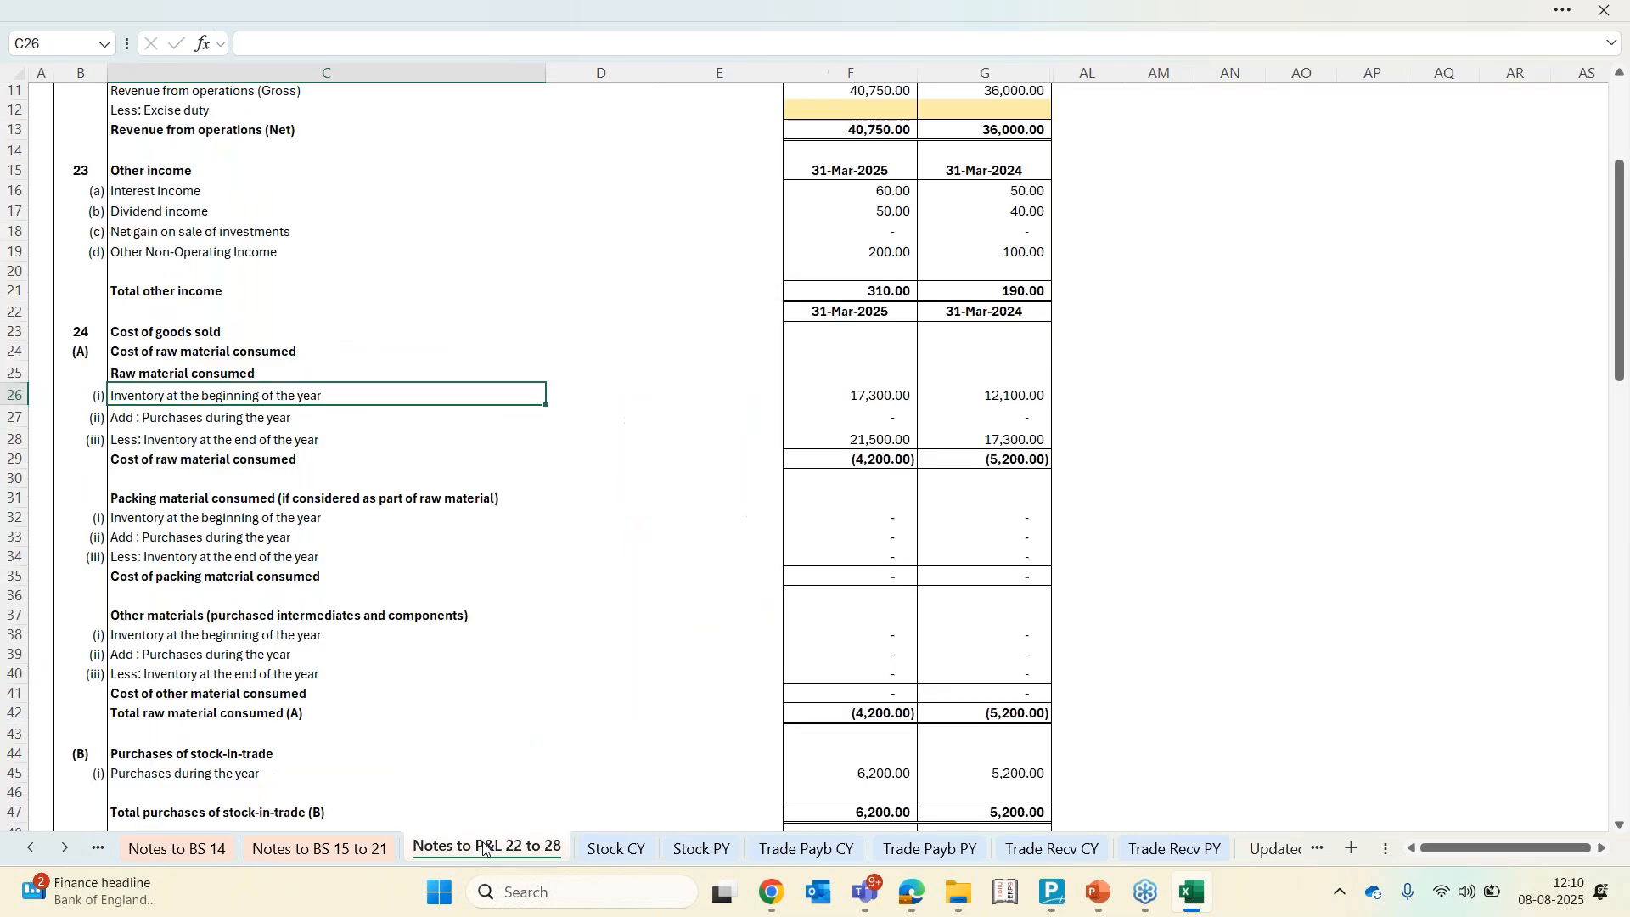
pyautogui.scroll(-3, 858, 533)
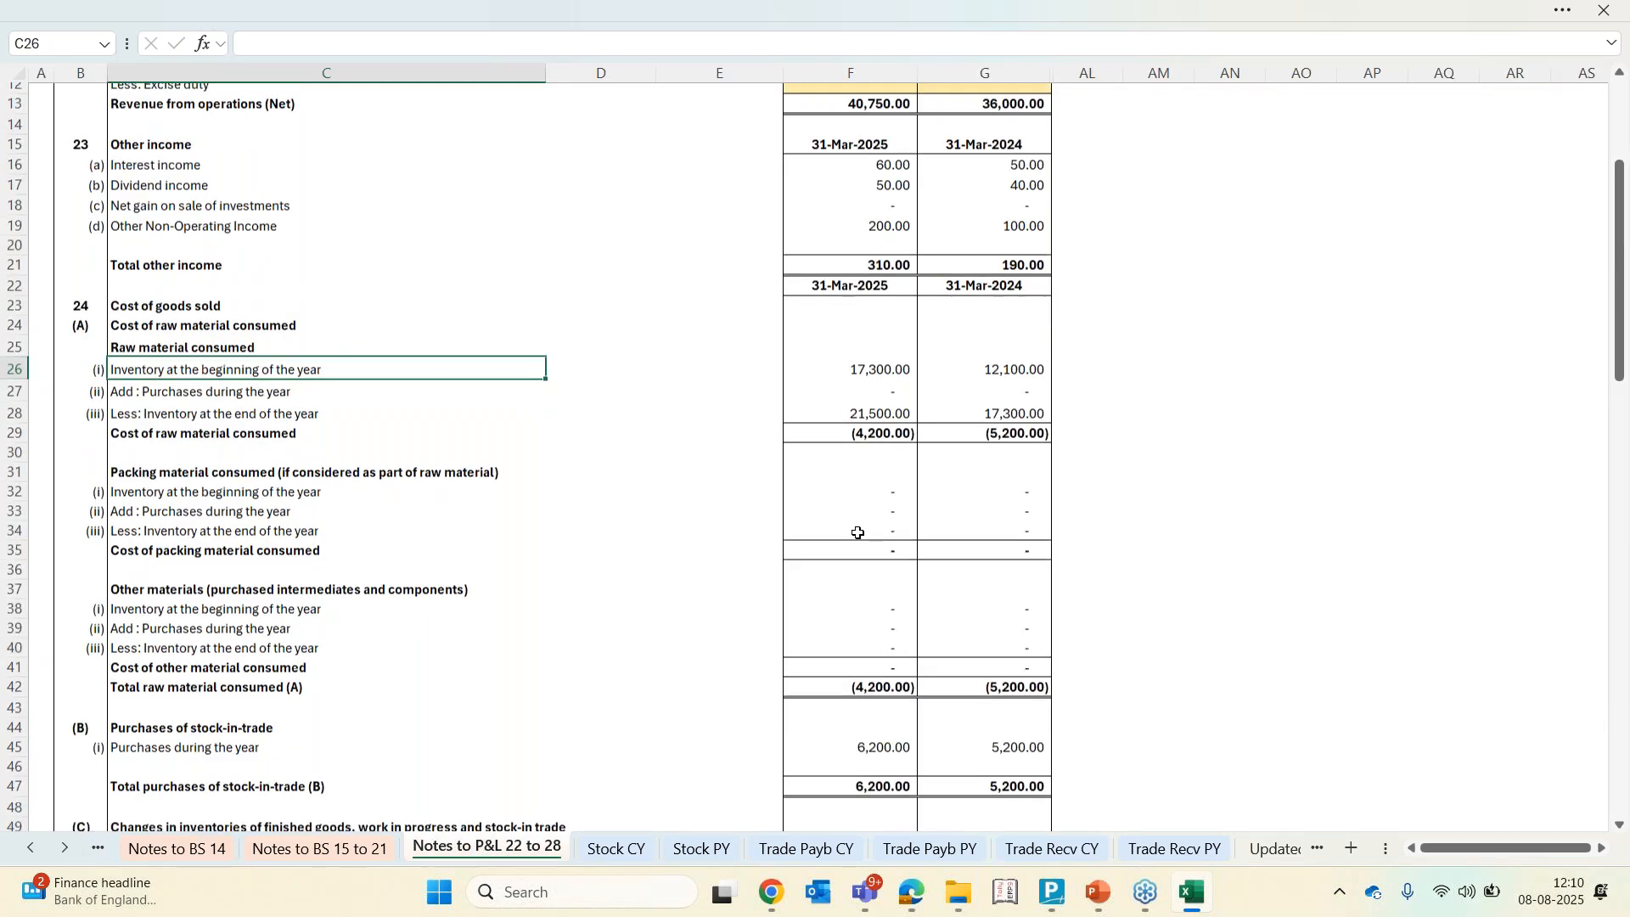
pyautogui.scroll(2, 858, 533)
pyautogui.scroll(2, 859, 532)
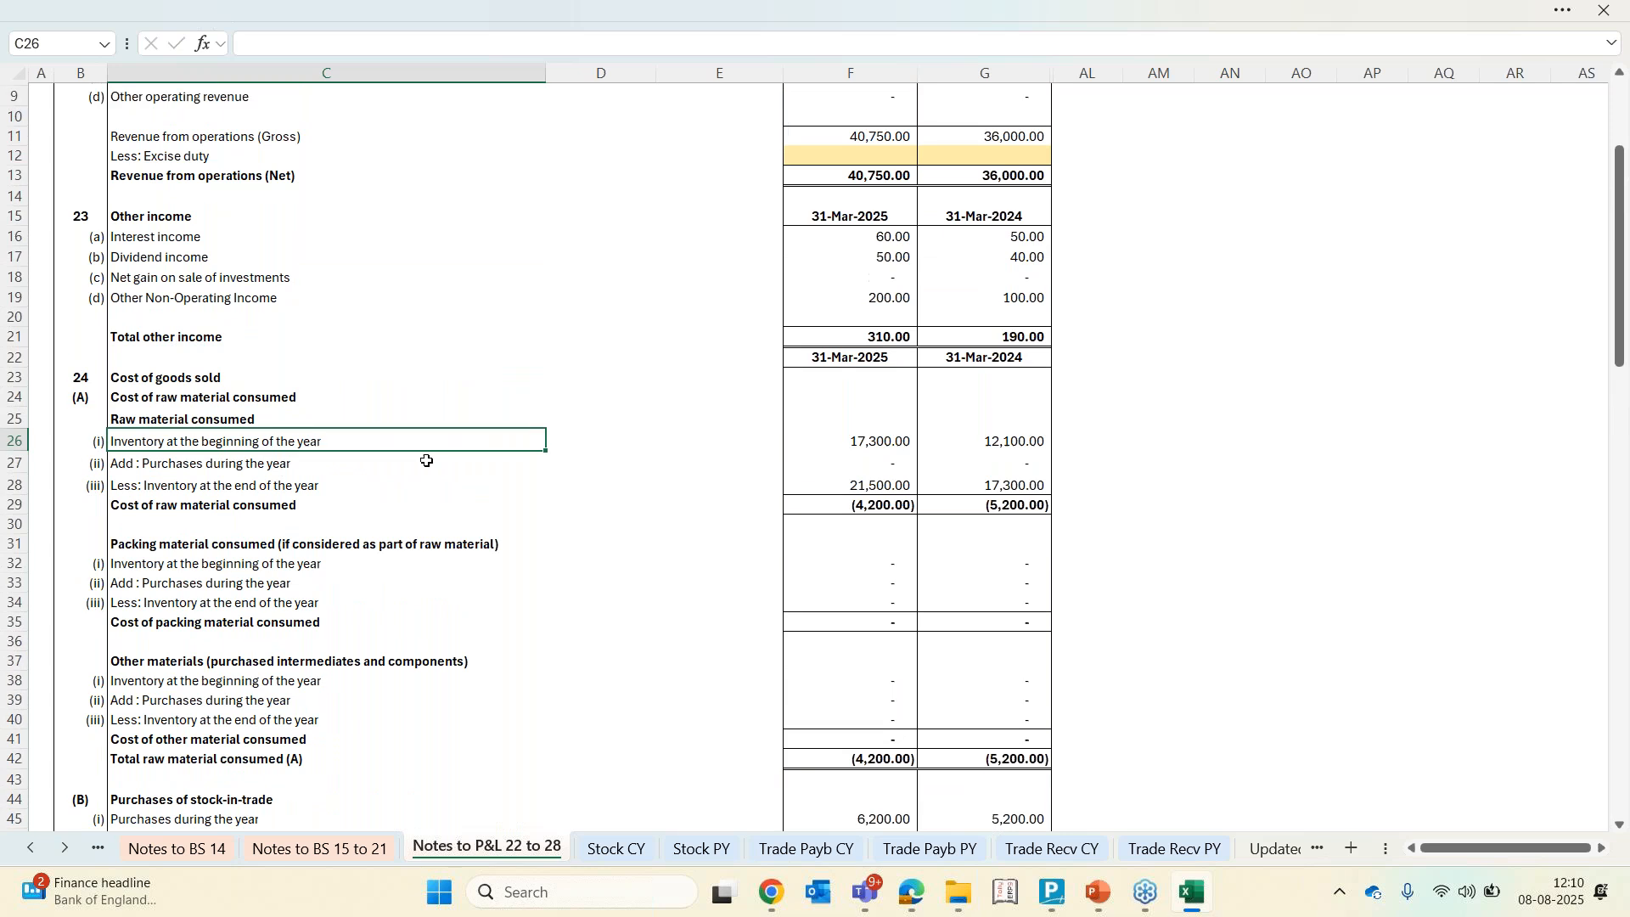
pyautogui.scroll(-3, 482, 645)
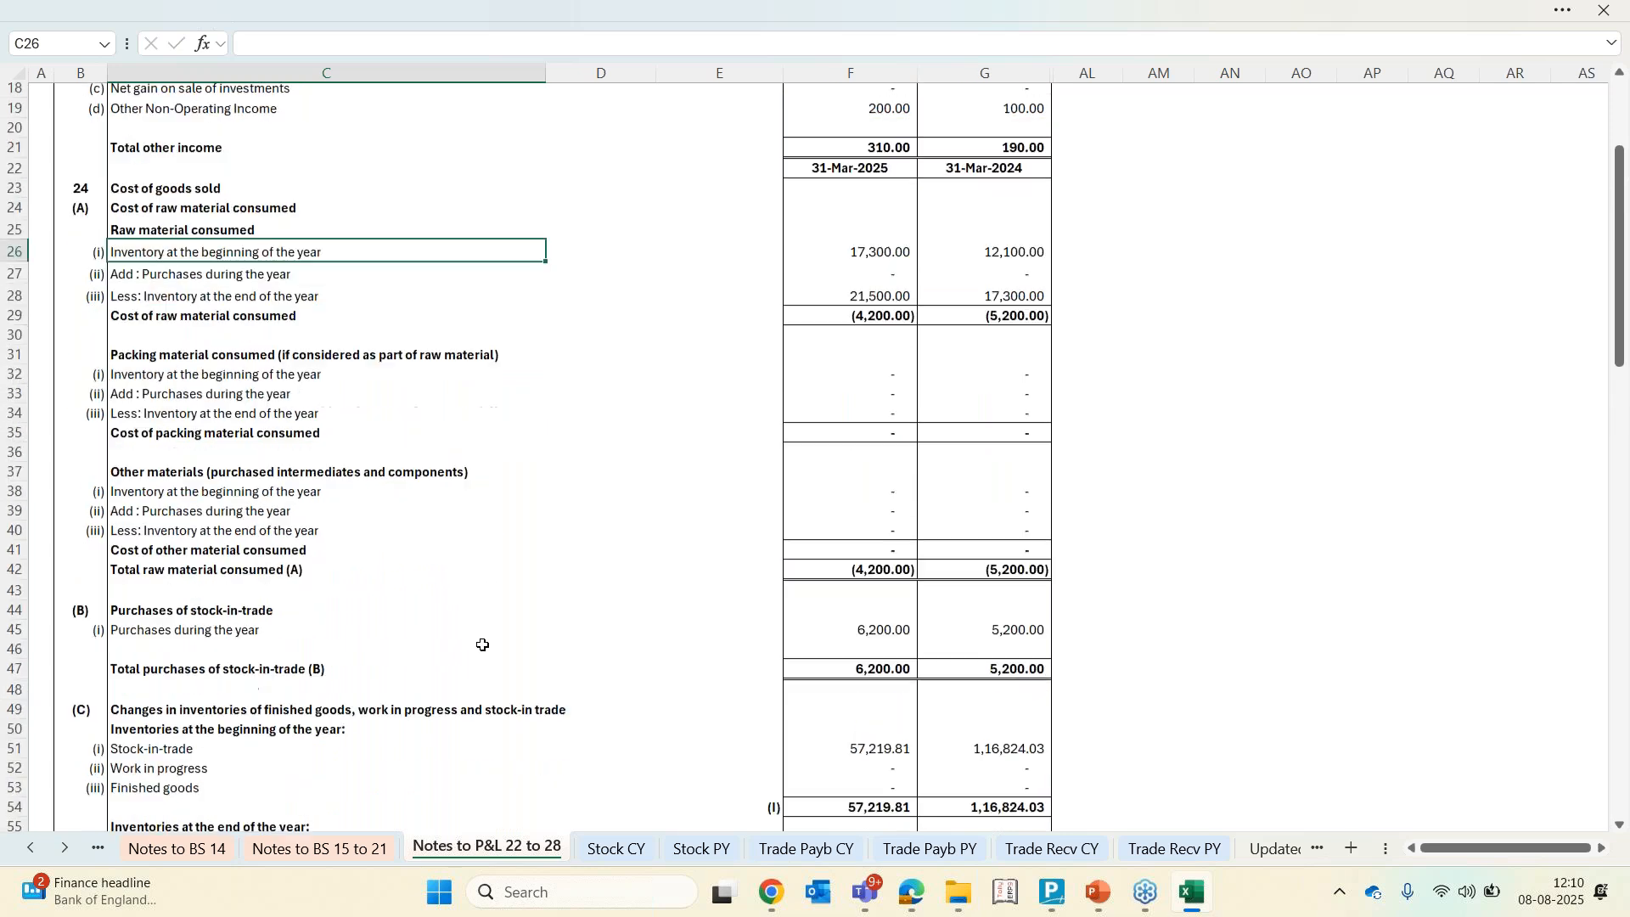
pyautogui.scroll(-3, 215, 683)
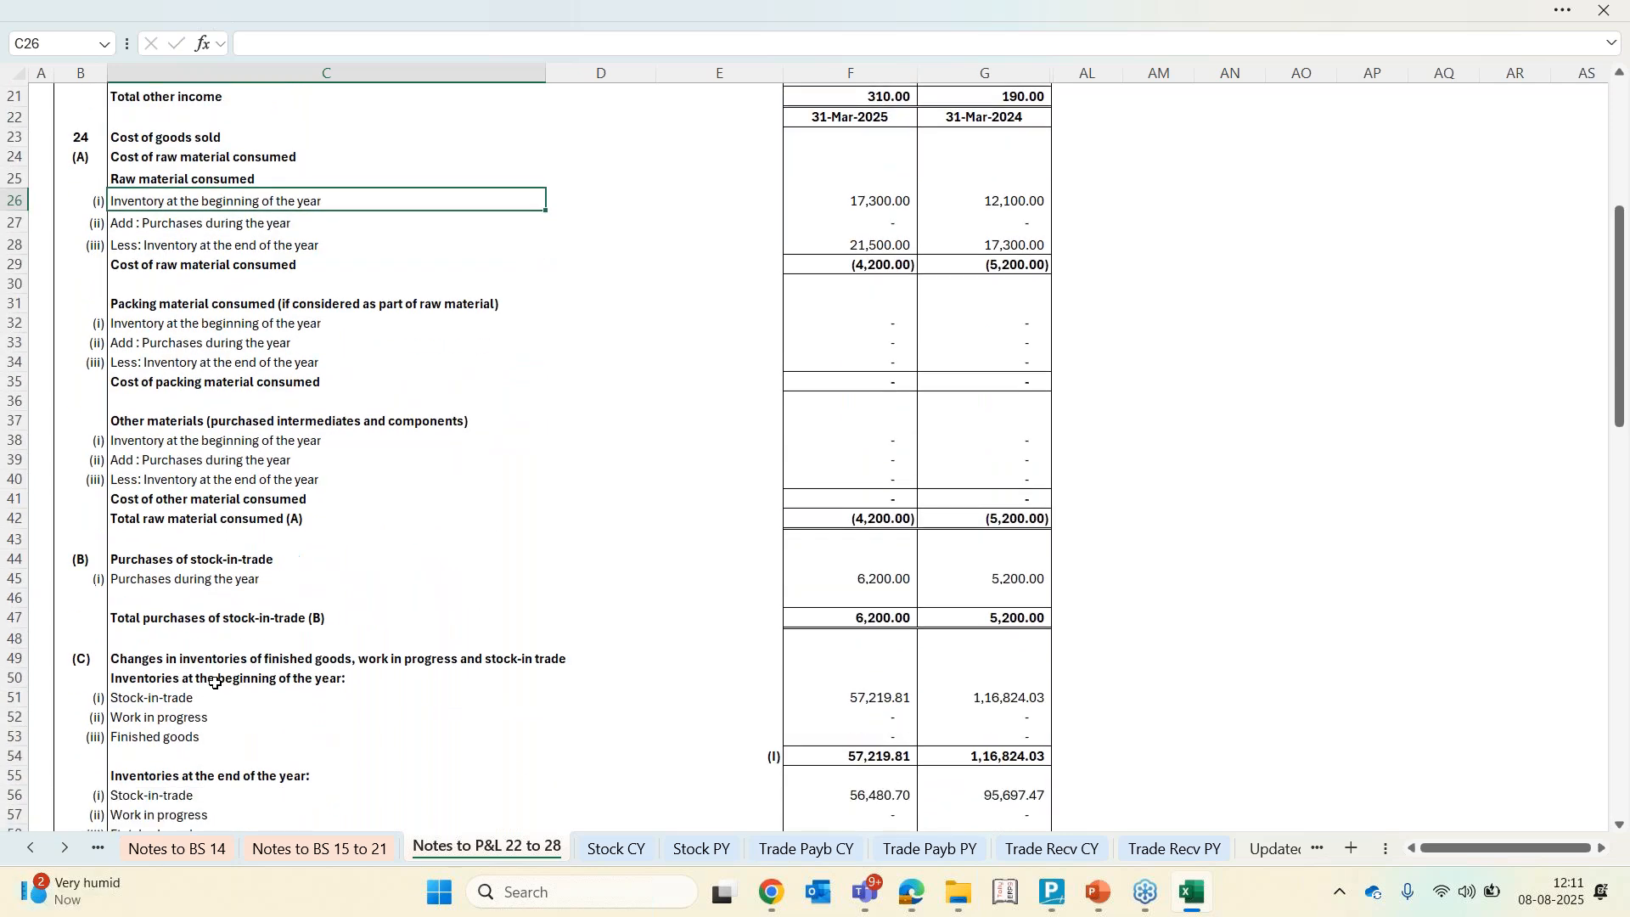
# Examine the stock-in-trade figures under changes in inventories at the beginning of the year
pyautogui.click(157, 619)
pyautogui.press('Up')
pyautogui.press('Up')
pyautogui.press('Up')
pyautogui.press('Up')
pyautogui.press('Up')
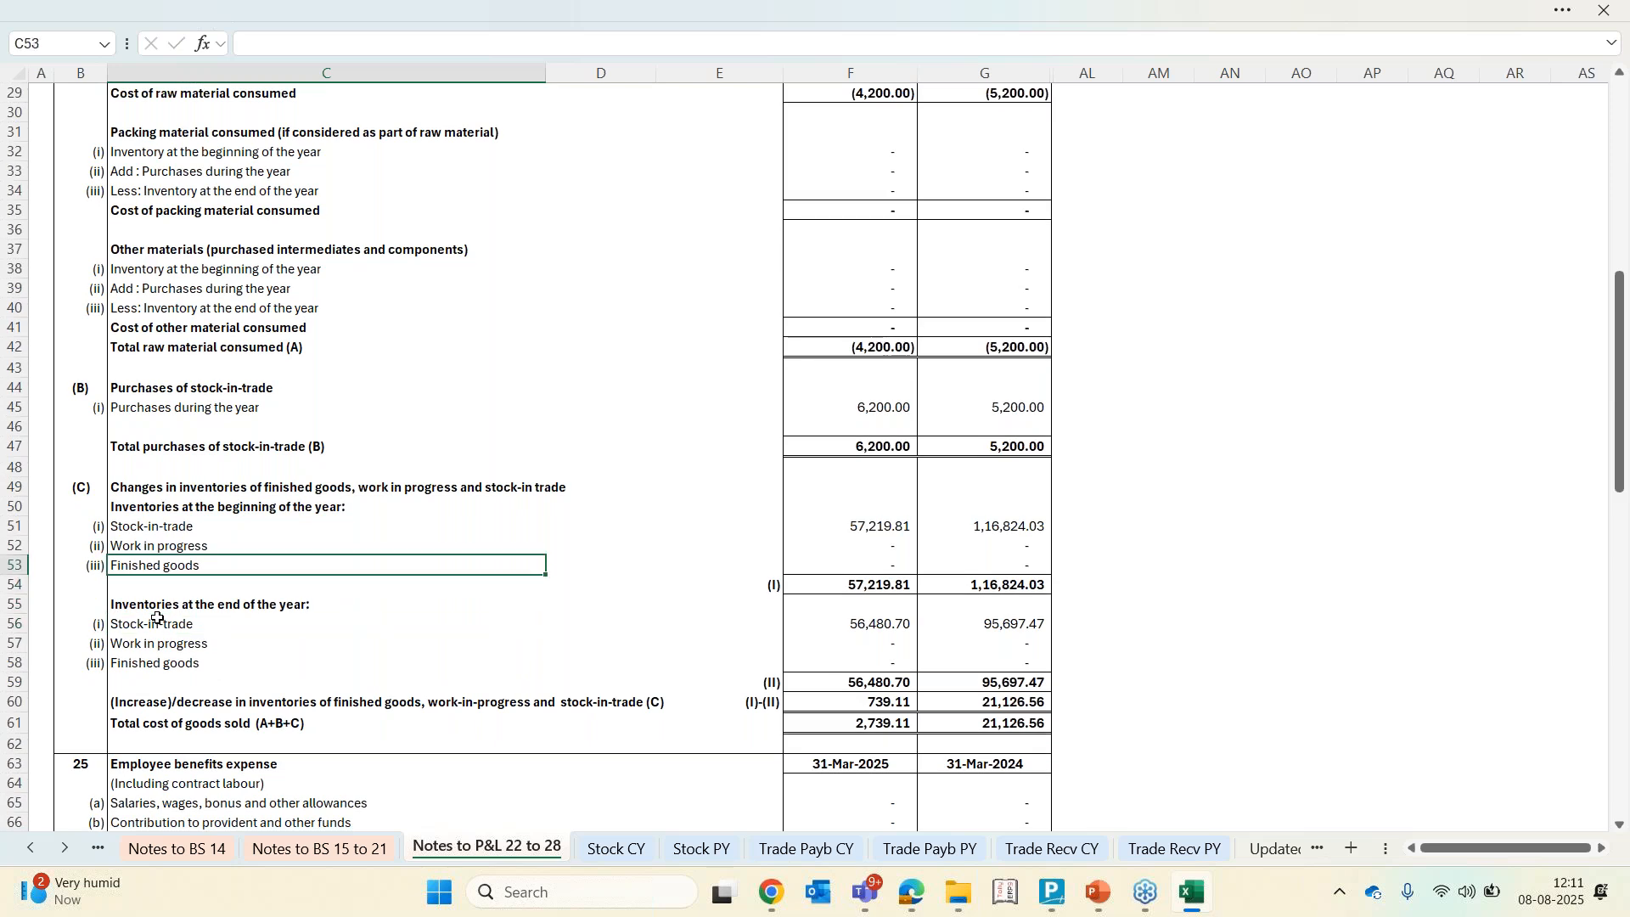
pyautogui.press('Right')
pyautogui.press('Right')
pyautogui.press('Right')
pyautogui.press('Left')
pyautogui.press('Right')
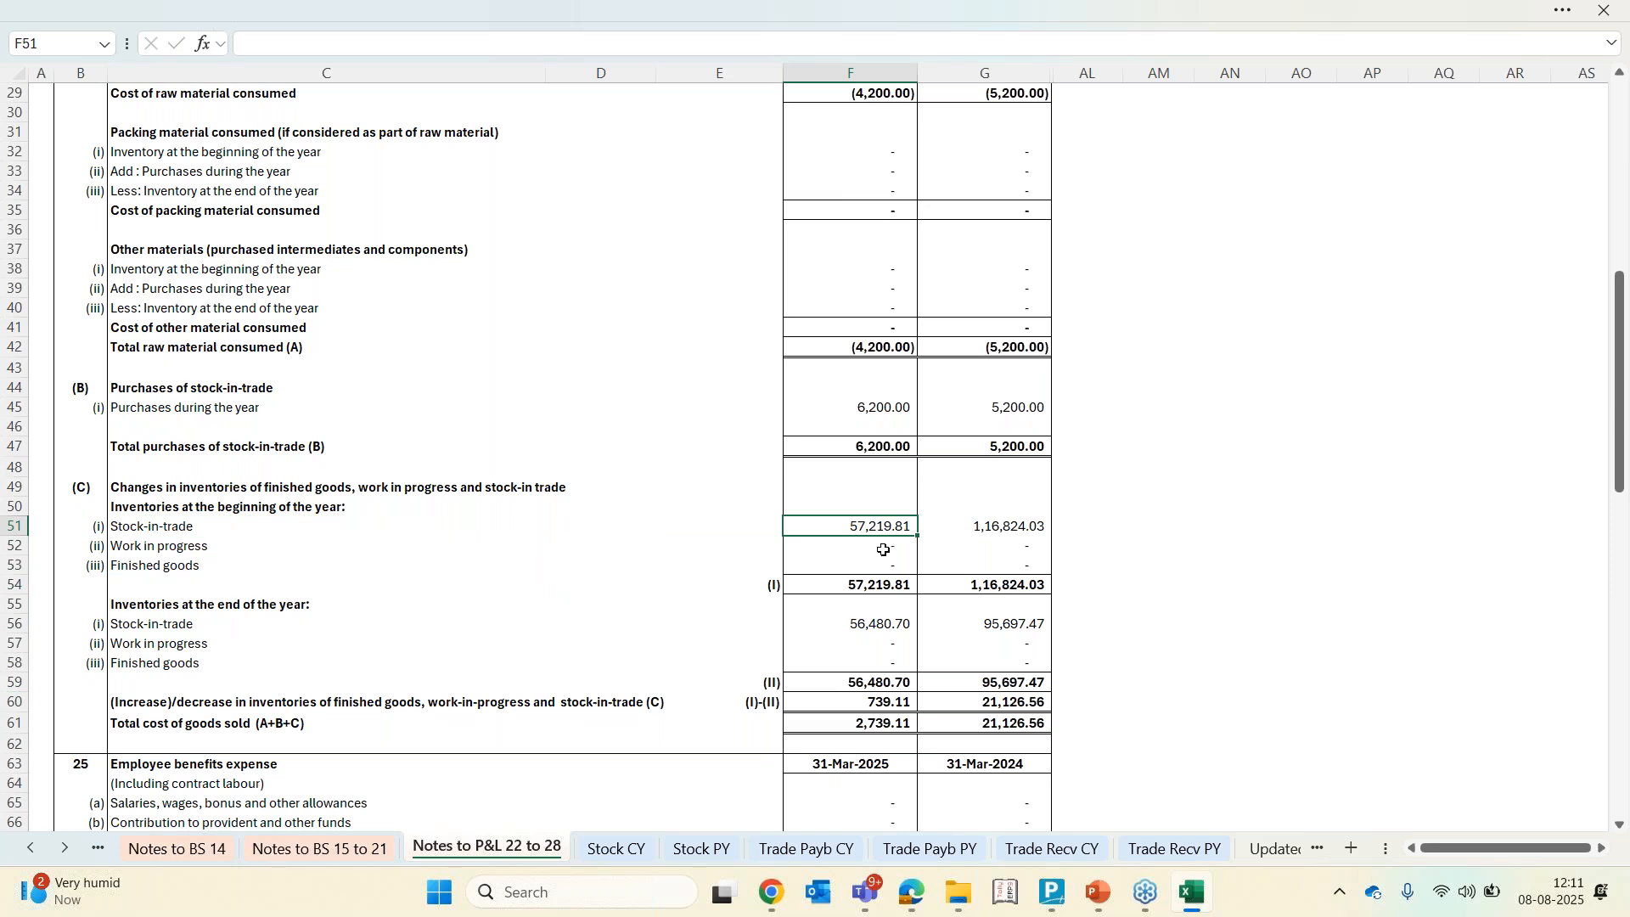
# Map stock item FG 1 to Stock-in-Trade on the Stock CY sheet
pyautogui.click(618, 850)
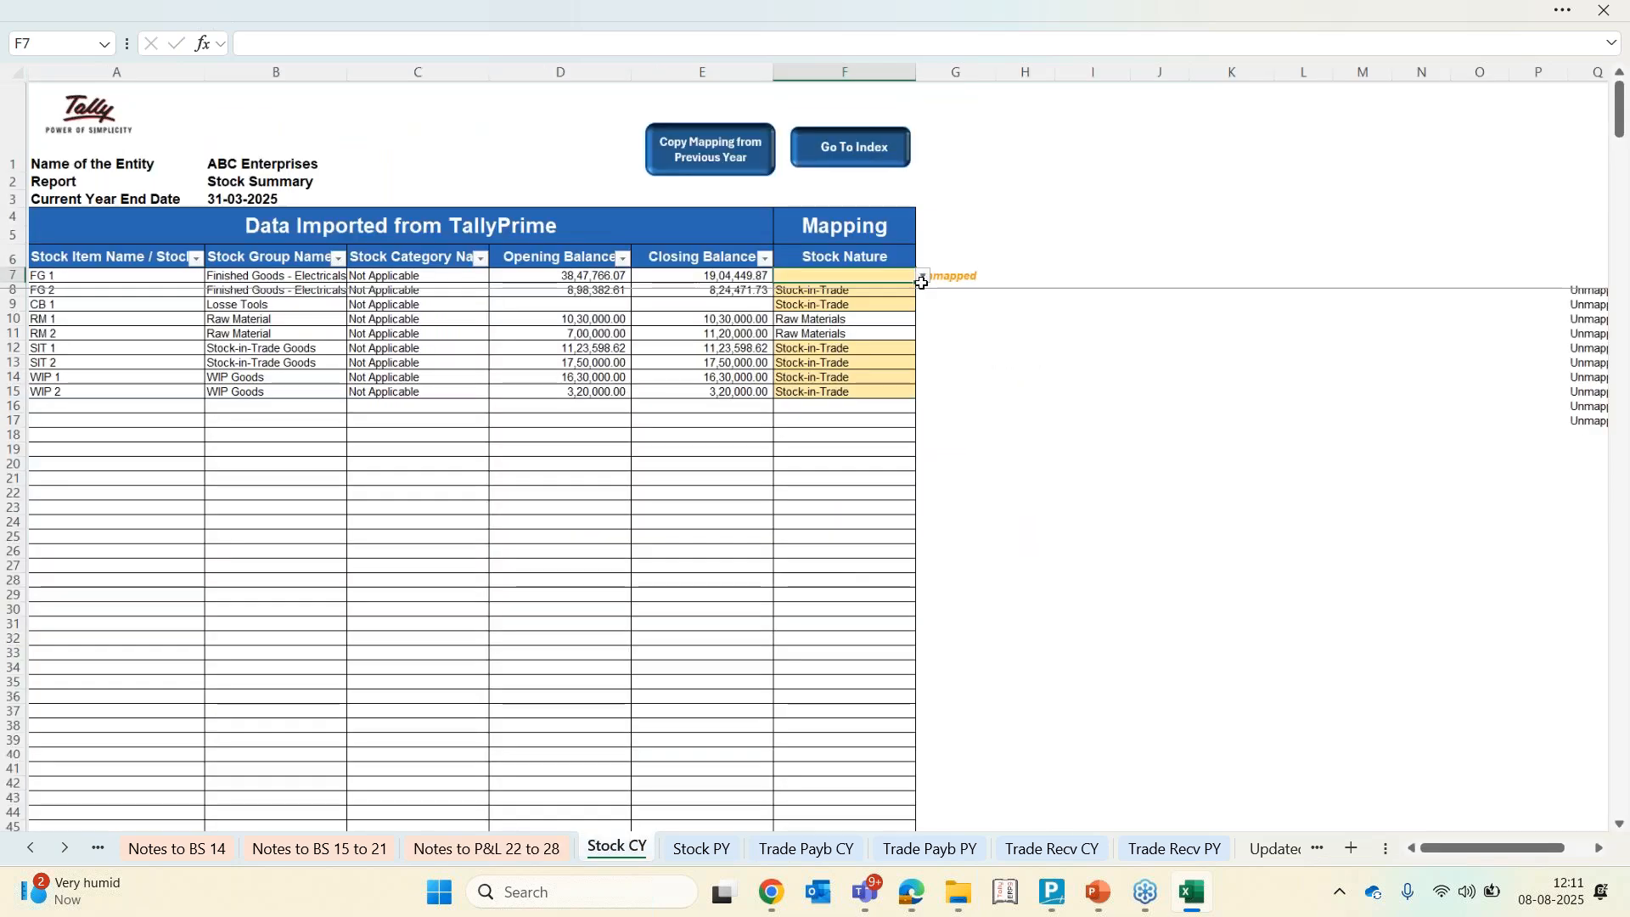
pyautogui.click(922, 283)
pyautogui.press('Down')
pyautogui.press('Down')
pyautogui.press('Down')
pyautogui.press('Down')
pyautogui.press('Down')
pyautogui.press('Up')
pyautogui.press('Up')
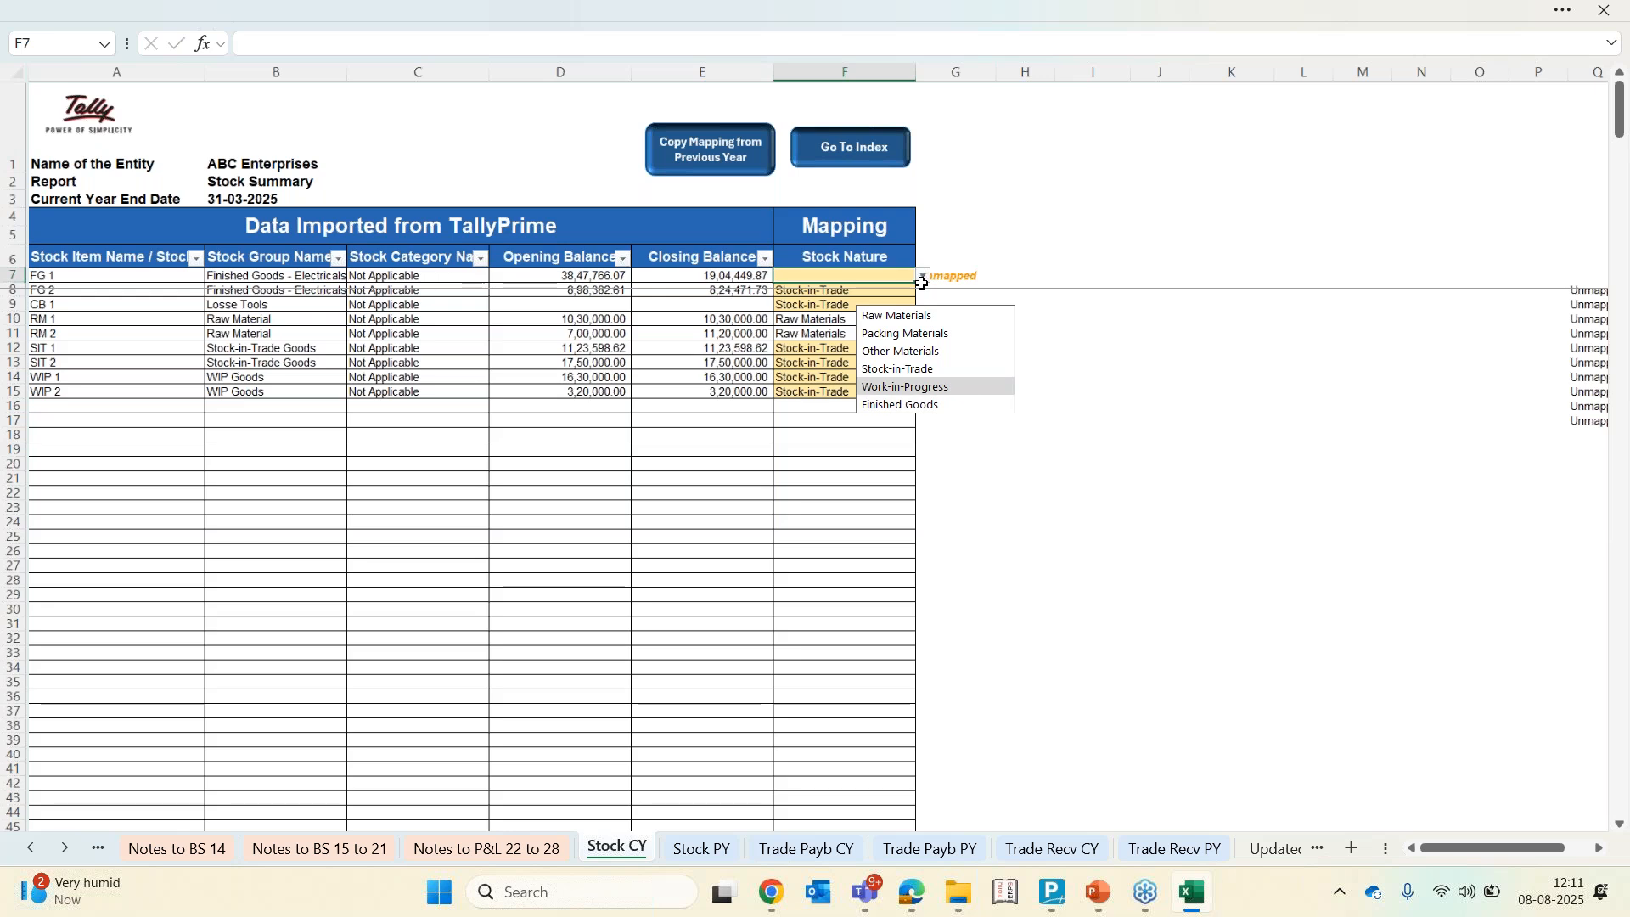
pyautogui.press('Return')
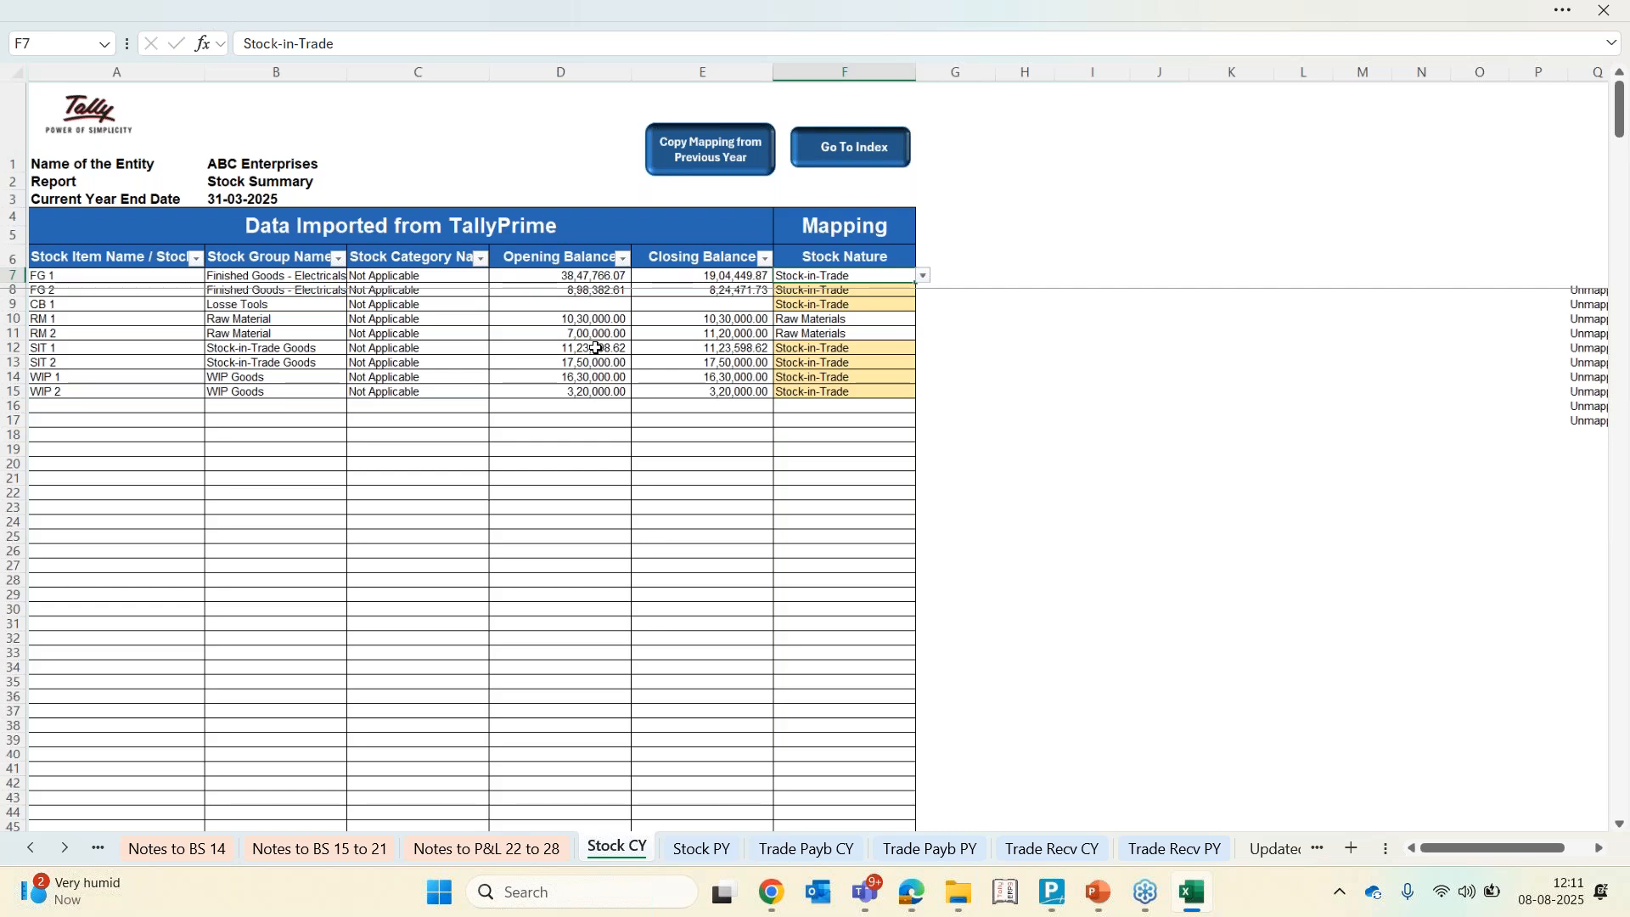
# Clear the opening balances of all stock items FG 1 through WIP 2 on the Stock CY sheet
pyautogui.press('Left')
pyautogui.press('Left')
pyautogui.press('Left')
pyautogui.press('Right')
pyautogui.hotkey('shift', 'Down')
pyautogui.hotkey('shift', 'Down')
pyautogui.hotkey('shift', 'Down')
pyautogui.press('Up')
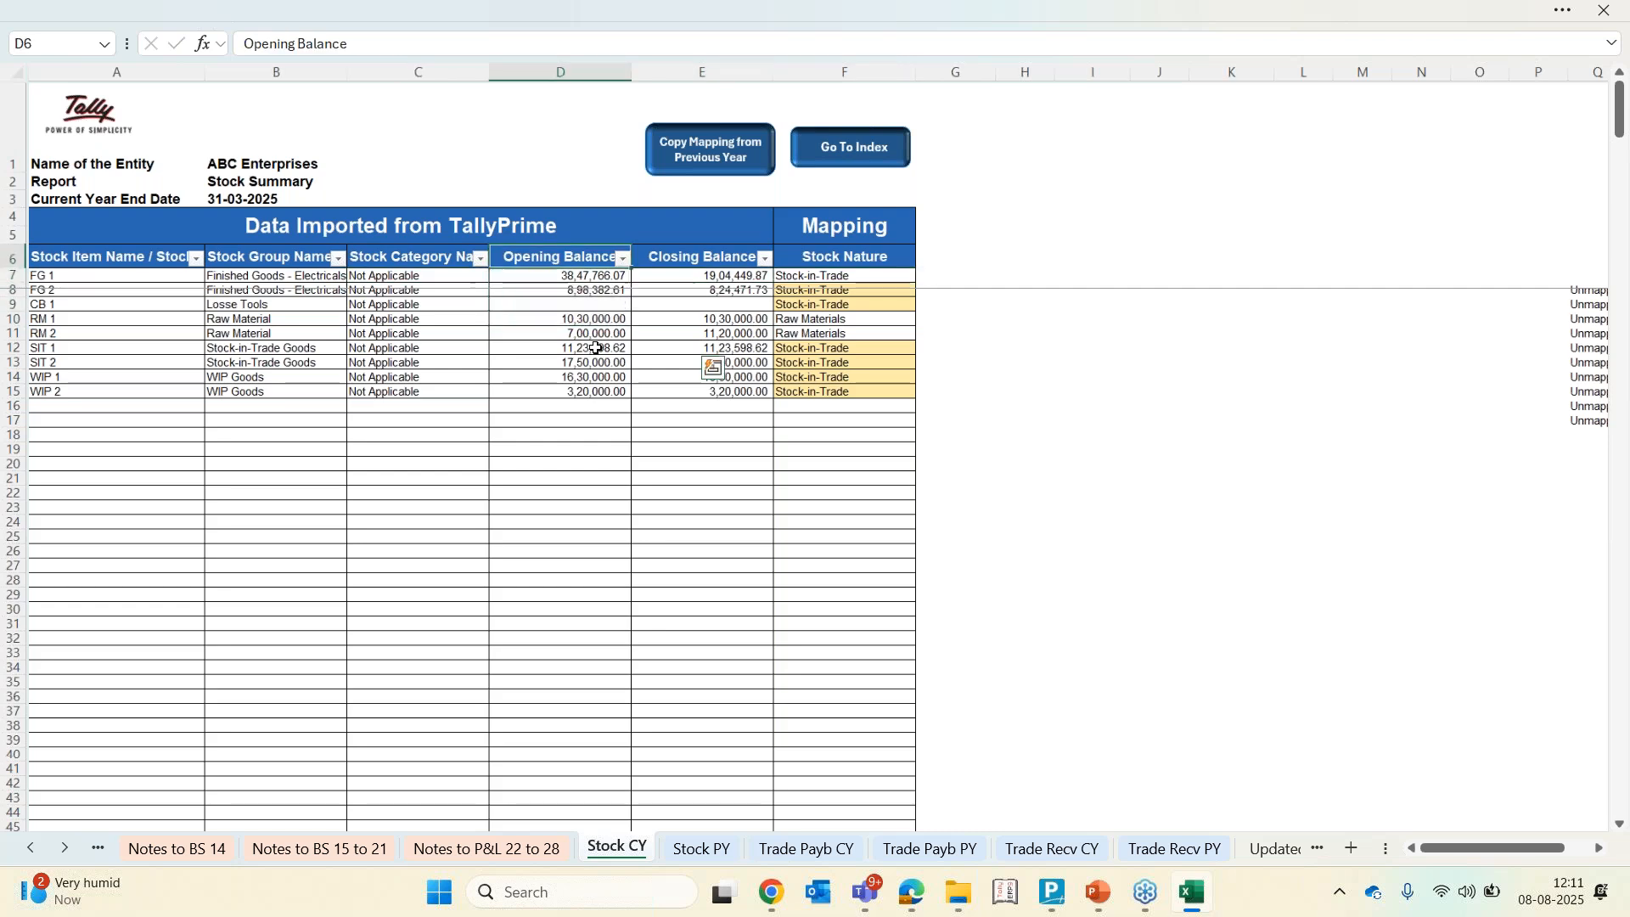
pyautogui.press('Down')
pyautogui.hotkey('shift', 'Down')
pyautogui.hotkey('shift', 'Down')
pyautogui.hotkey('shift', 'Down')
pyautogui.hotkey('shift', 'Down')
pyautogui.hotkey('shift', 'Down')
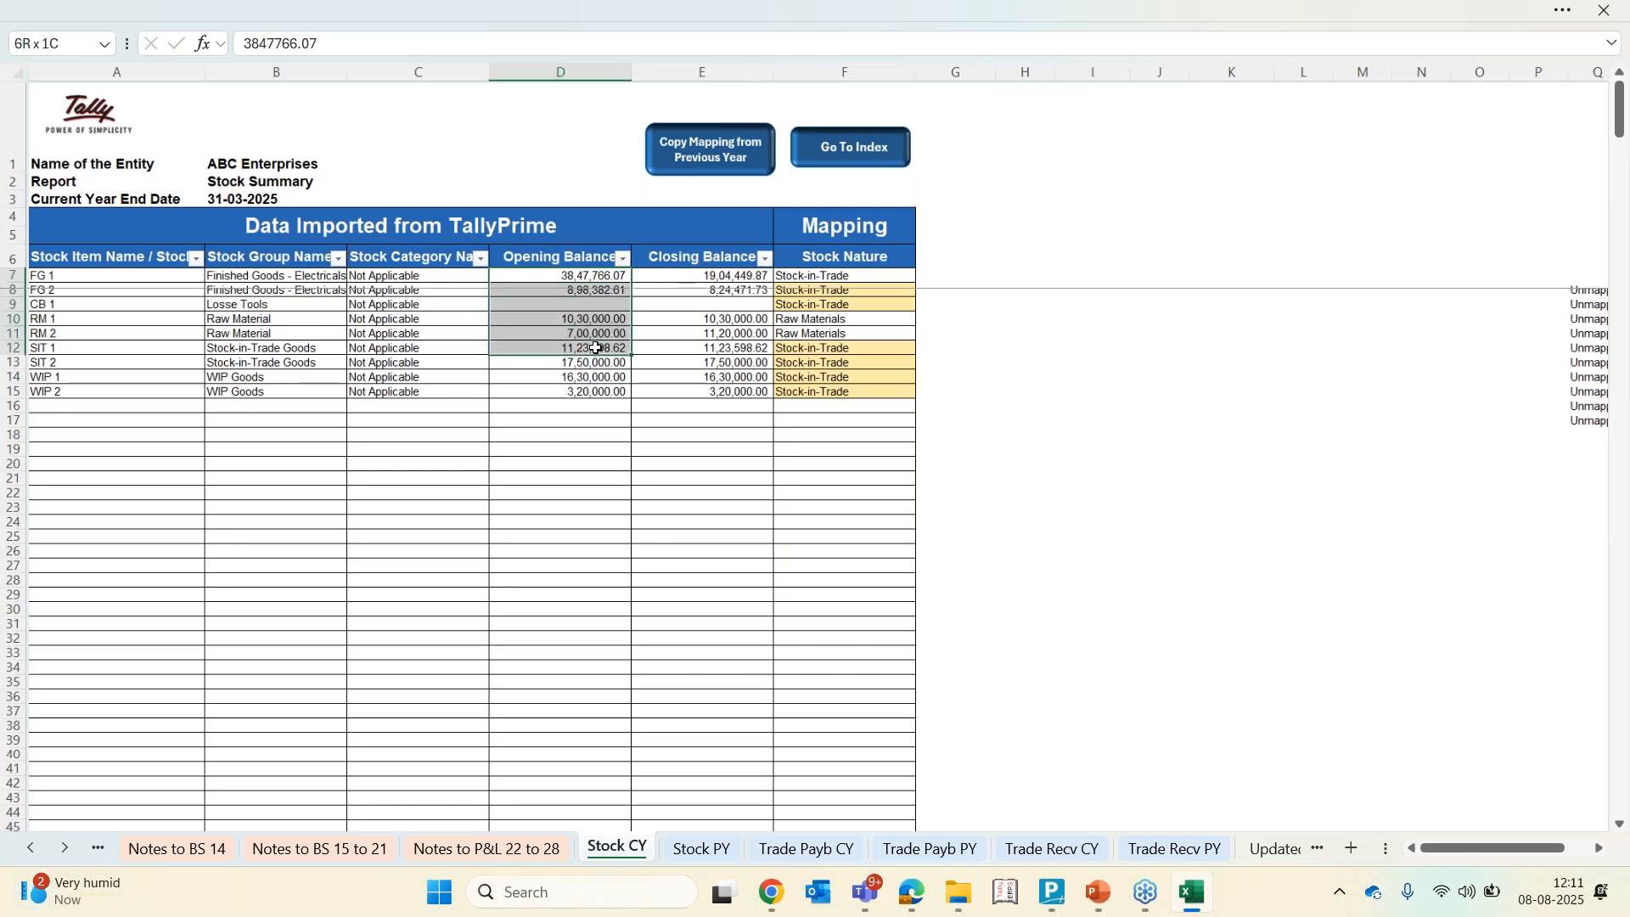
pyautogui.hotkey('shift', 'Down')
pyautogui.hotkey('shift', 'Down')
pyautogui.hotkey('shift', 'Down')
pyautogui.press('Delete')
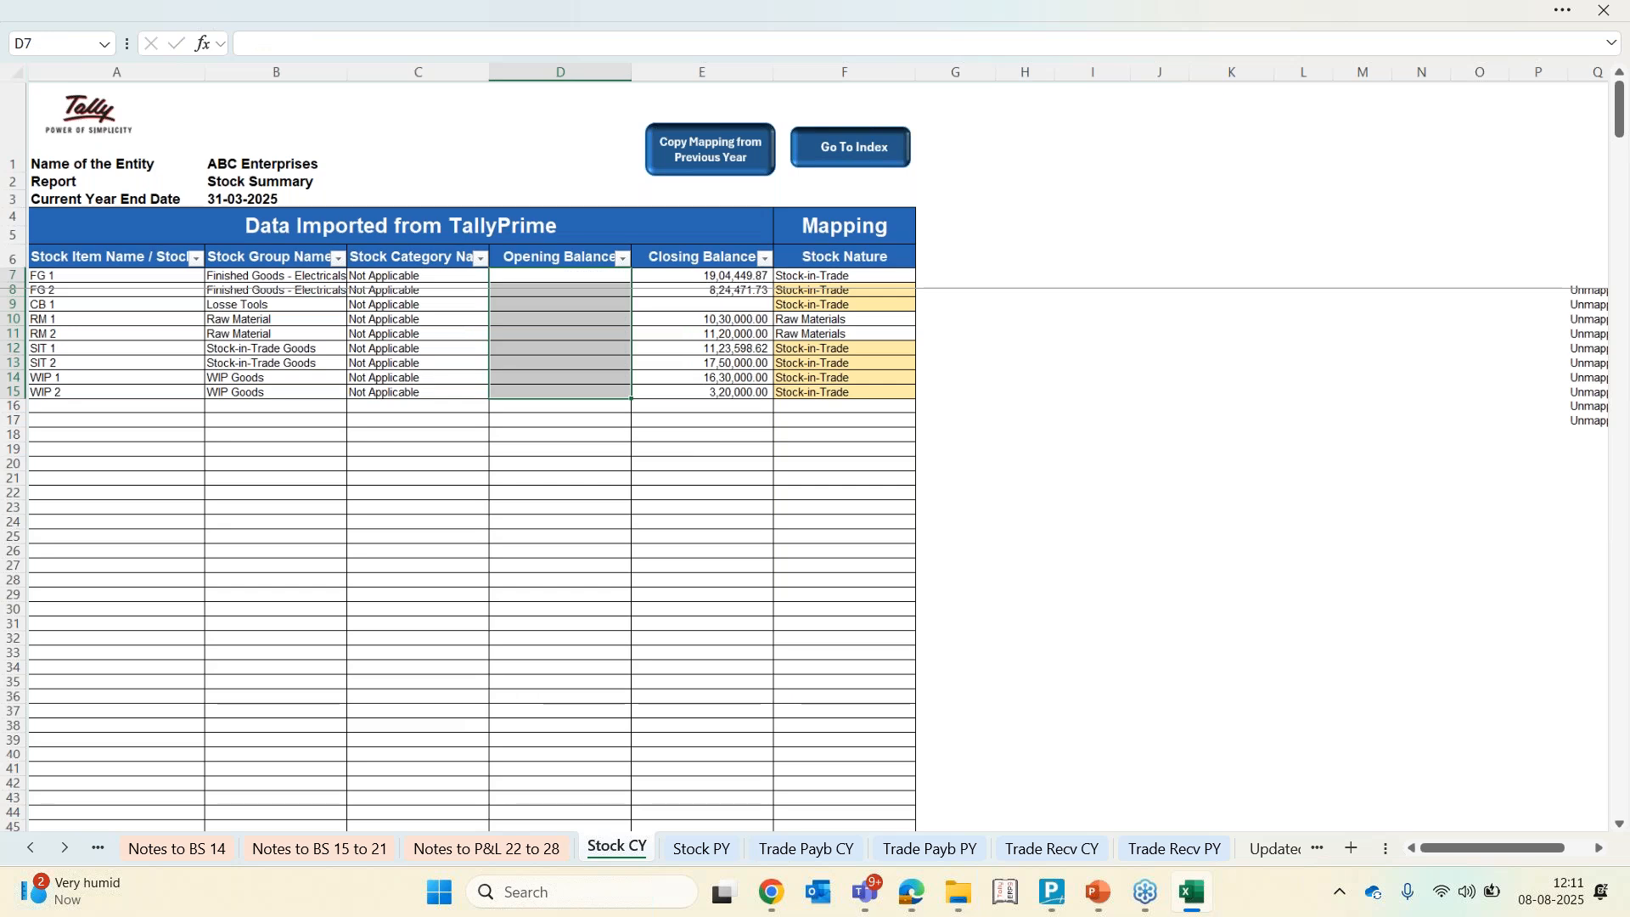
# Review the changes in inventories section in Notes to P&L 22 to 28
pyautogui.click(99, 848)
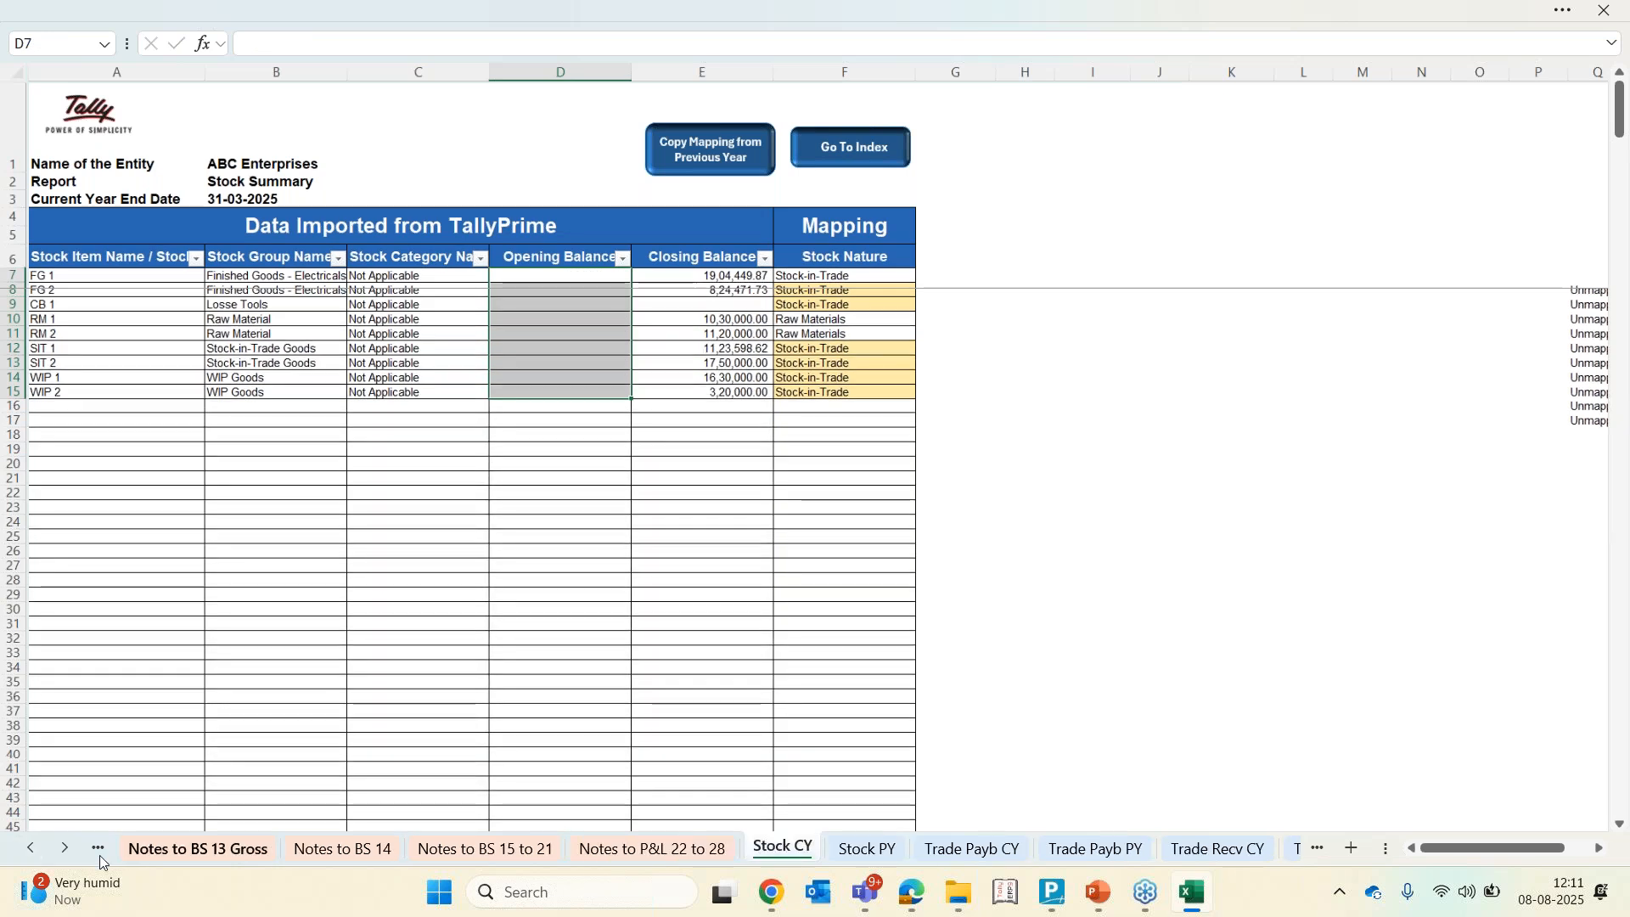
pyautogui.click(64, 848)
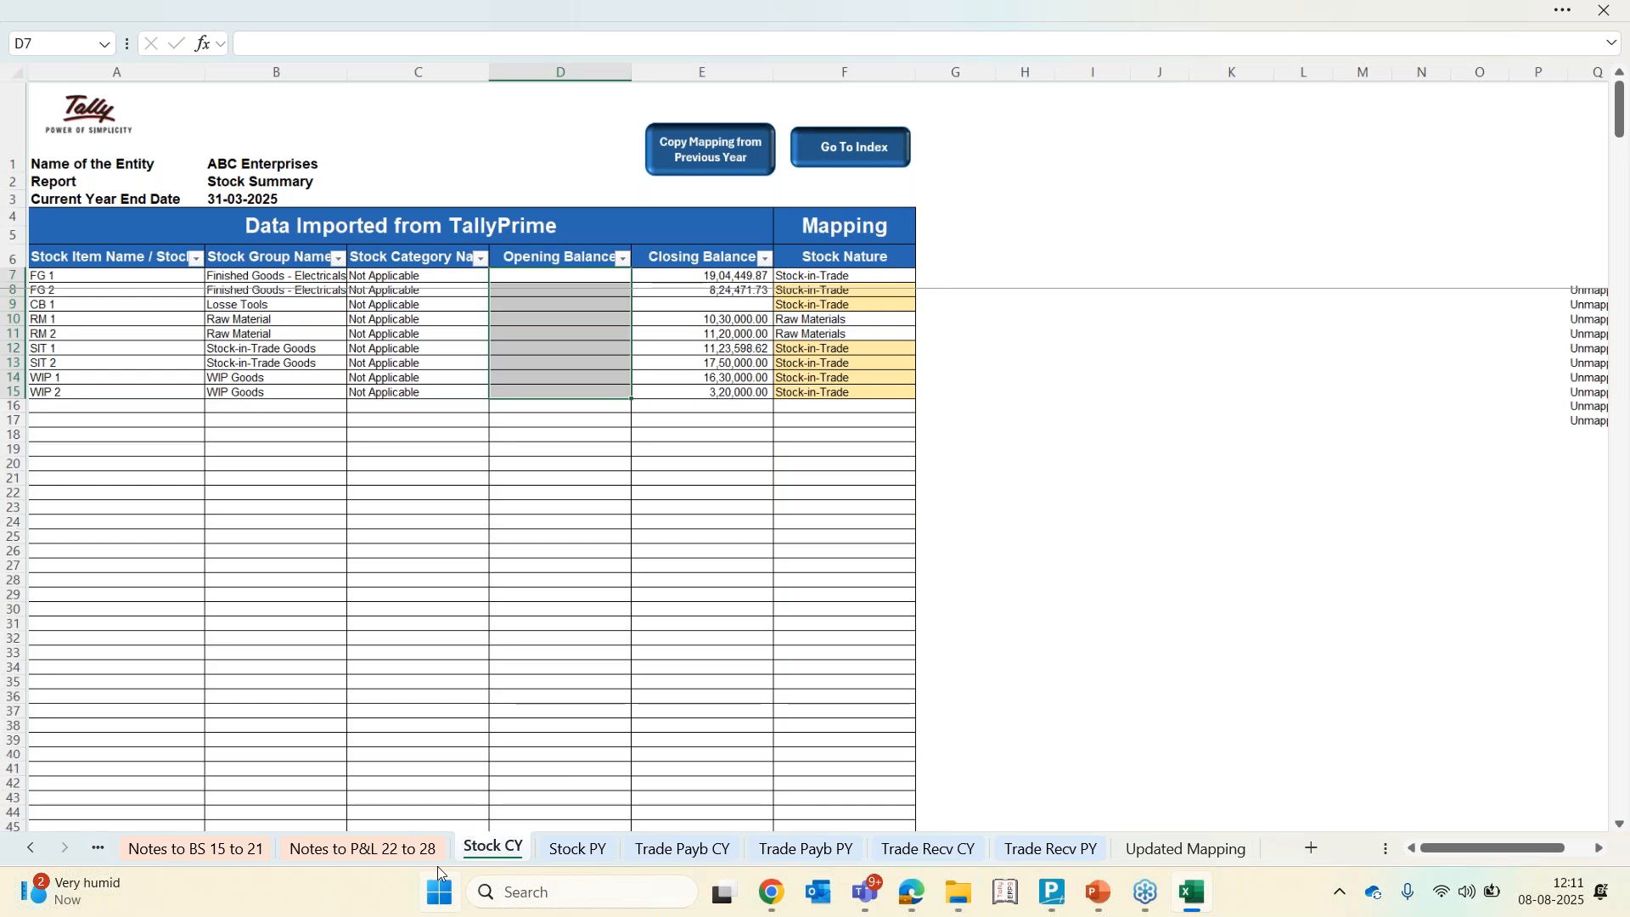
pyautogui.click(363, 848)
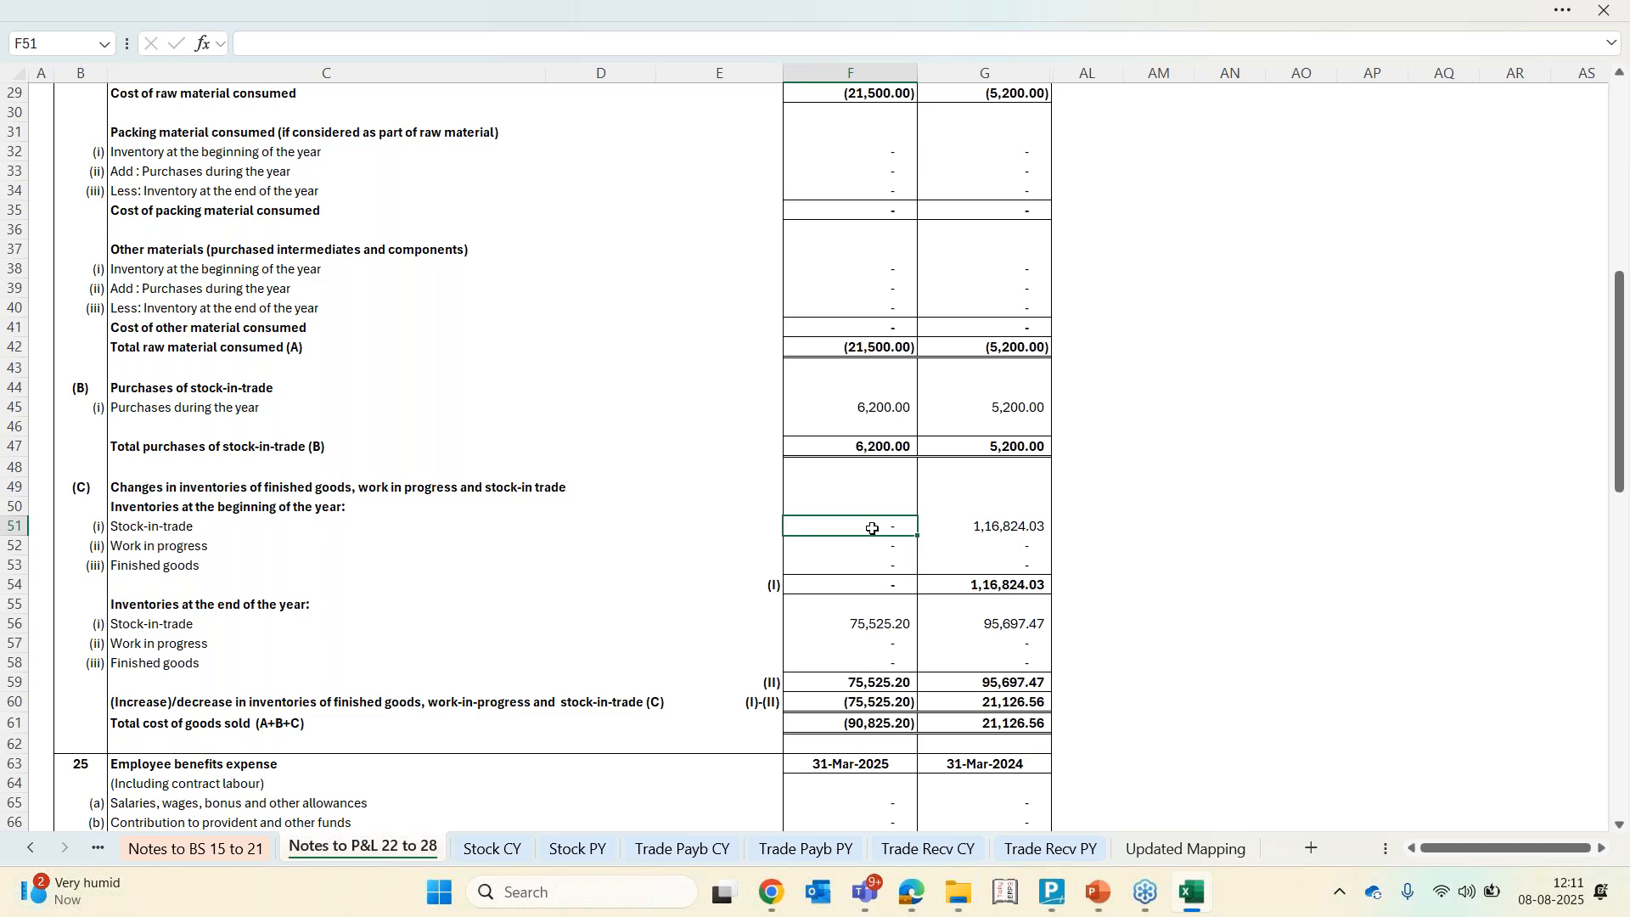
pyautogui.click(162, 513)
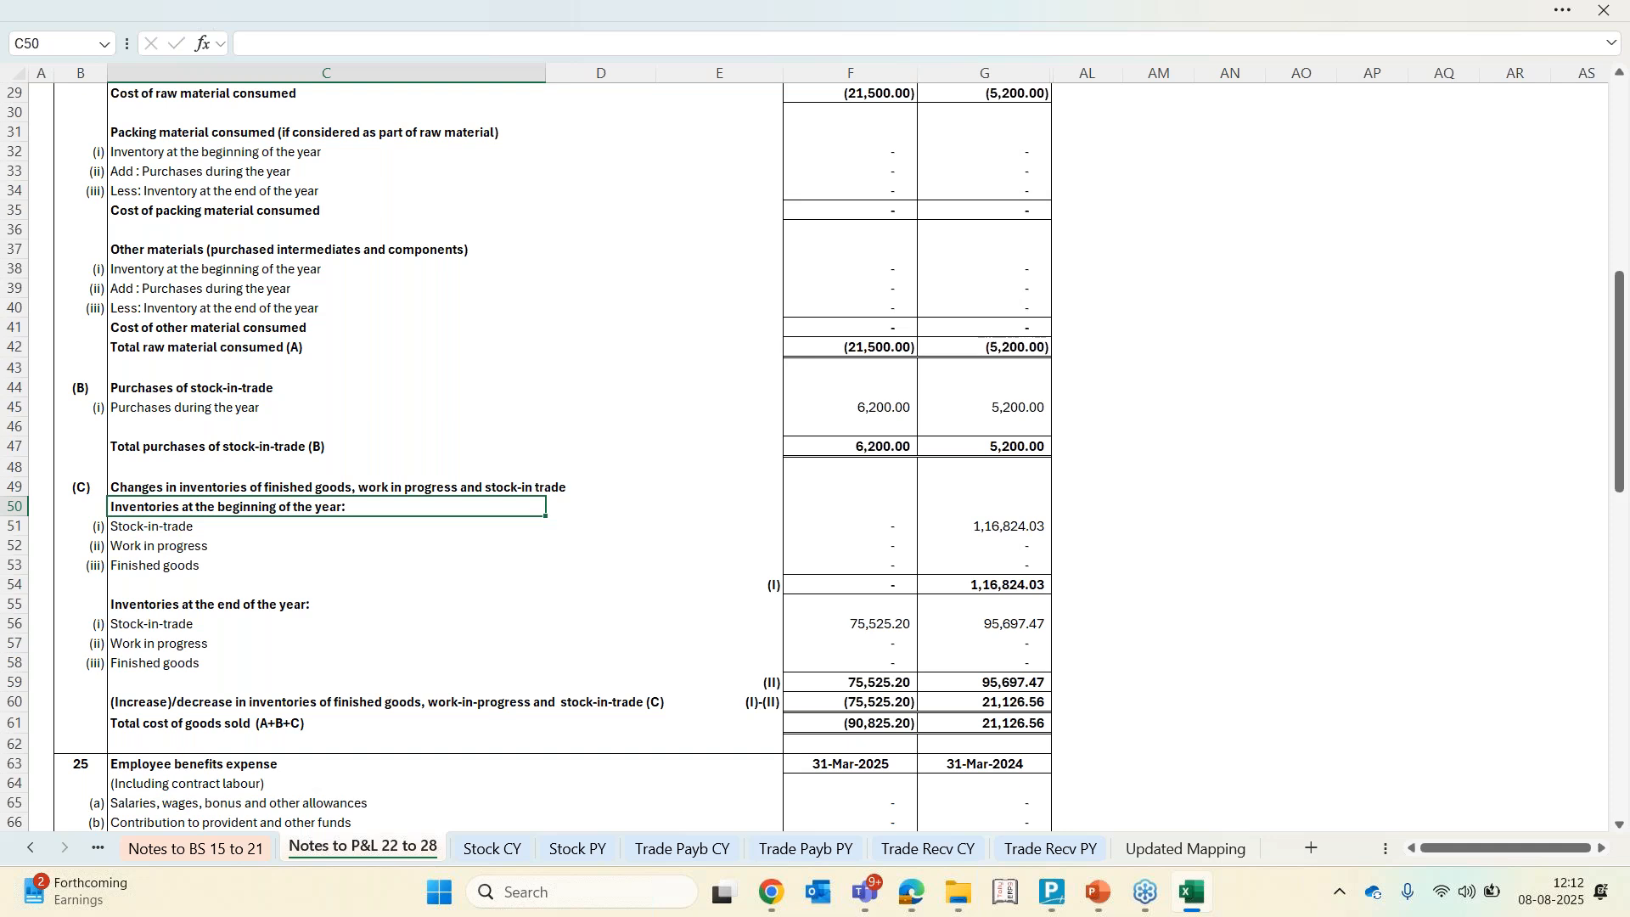
# Select the current-year inventory cells at the beginning of the year under changes in inventories
pyautogui.press('Right')
pyautogui.press('Right')
pyautogui.press('Right')
pyautogui.press('Down')
pyautogui.hotkey('shift', 'Down')
pyautogui.hotkey('shift', 'Down')
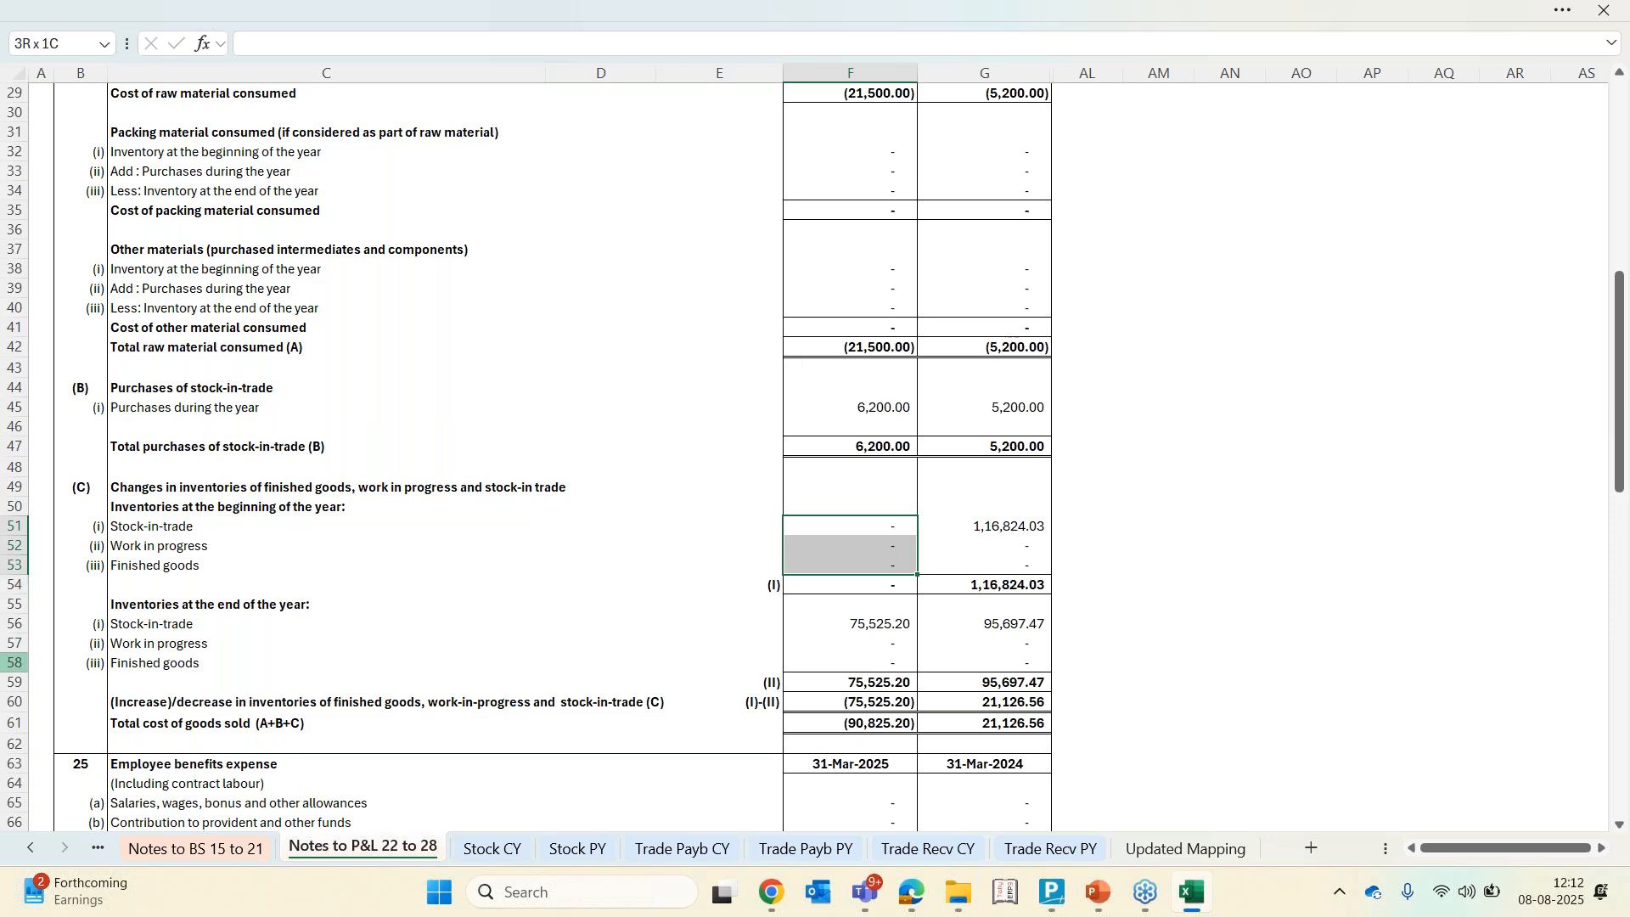
# Open the TB CY sheet and examine the difference total, opening stock balance and mapping details
pyautogui.click(29, 849)
pyautogui.click(30, 849)
pyautogui.click(30, 850)
pyautogui.click(30, 849)
pyautogui.click(29, 849)
pyautogui.click(30, 849)
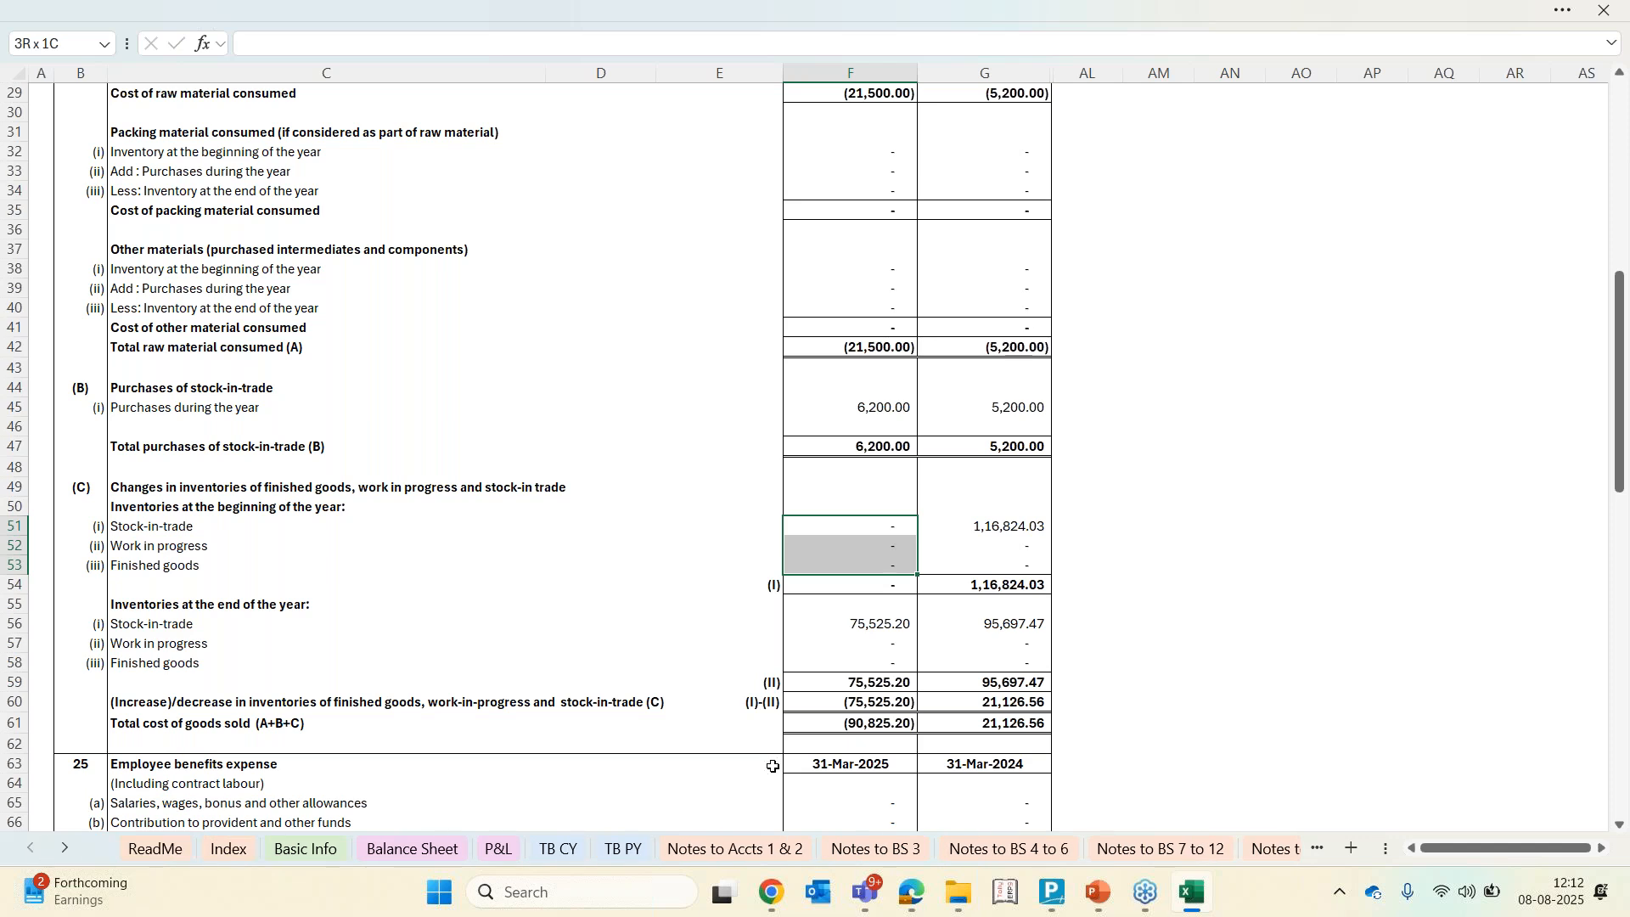
pyautogui.click(560, 849)
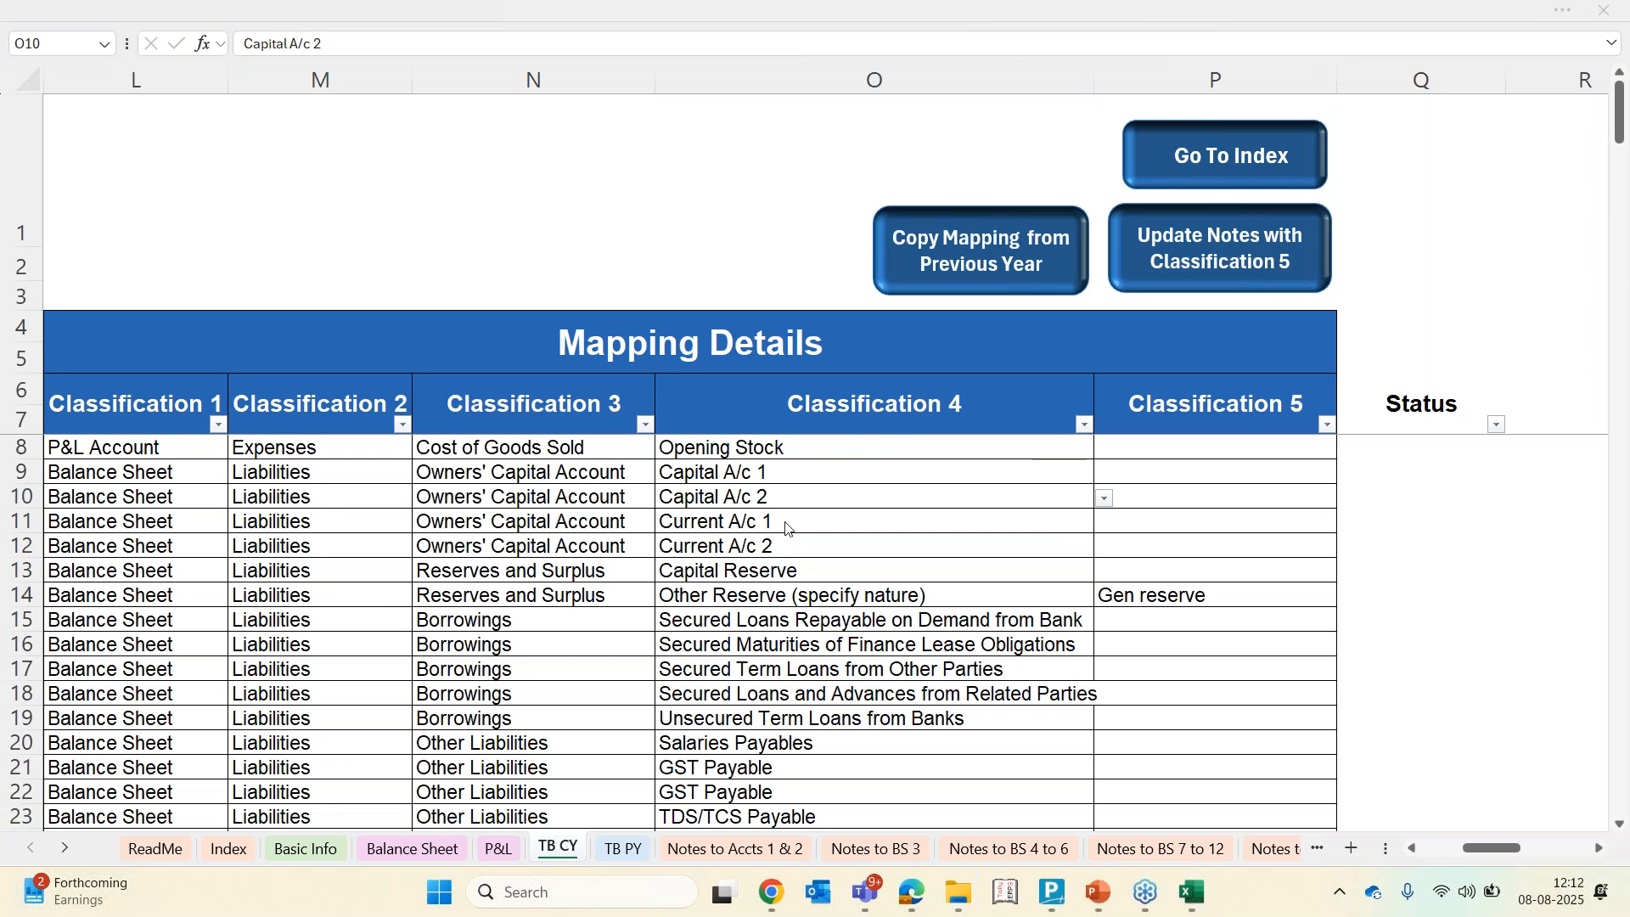
pyautogui.hscroll(-5, 786, 528)
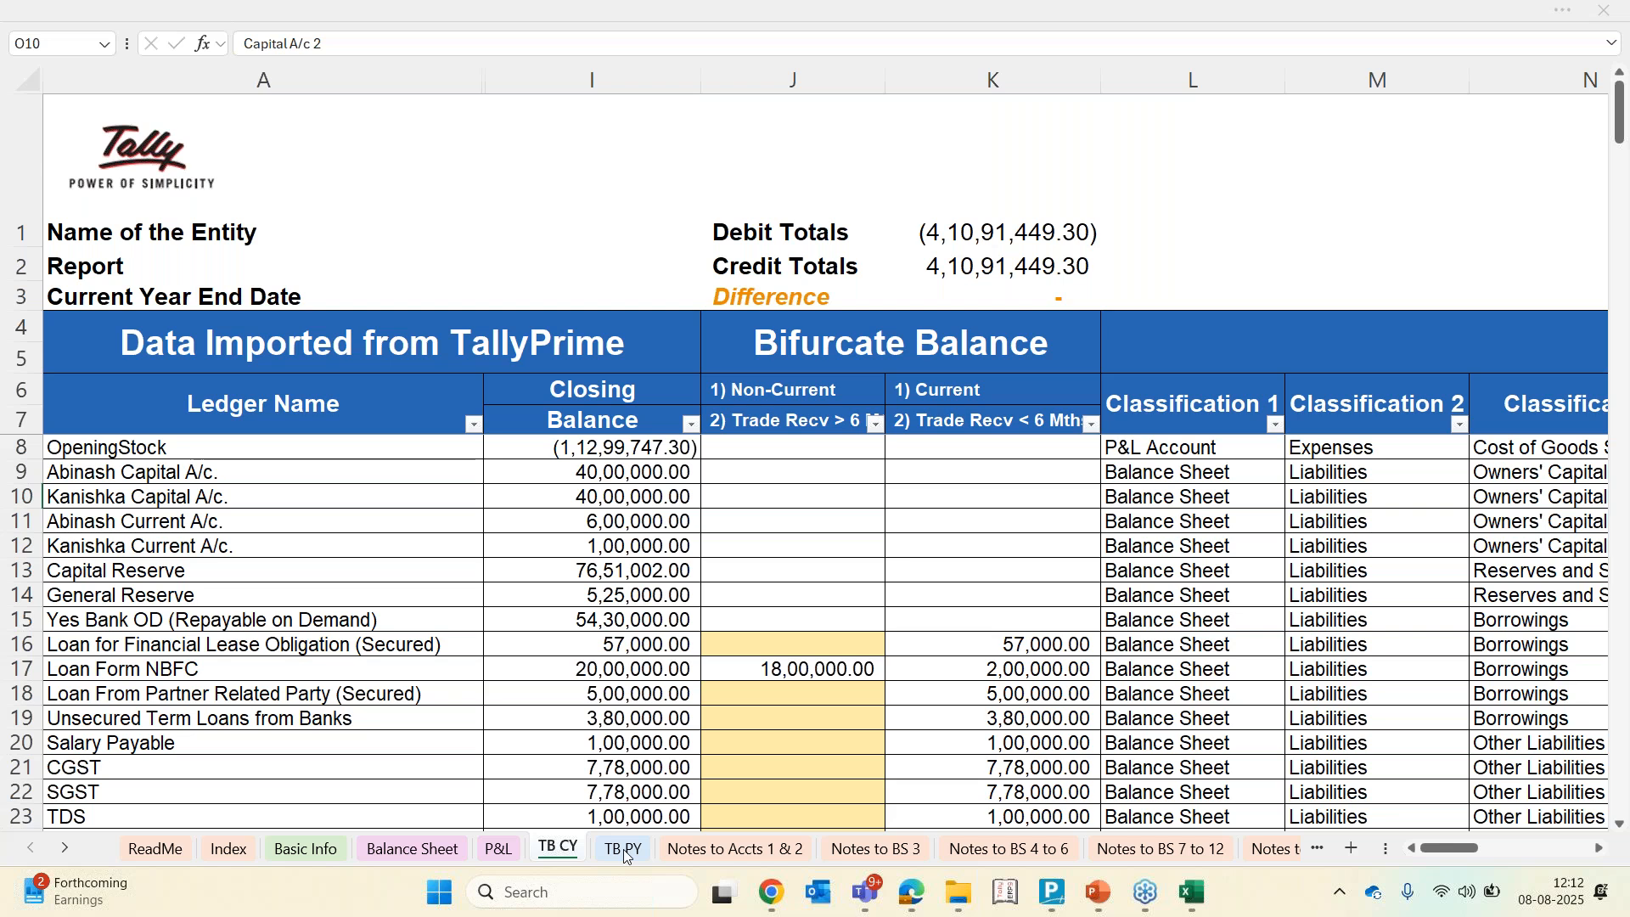
pyautogui.click(1001, 304)
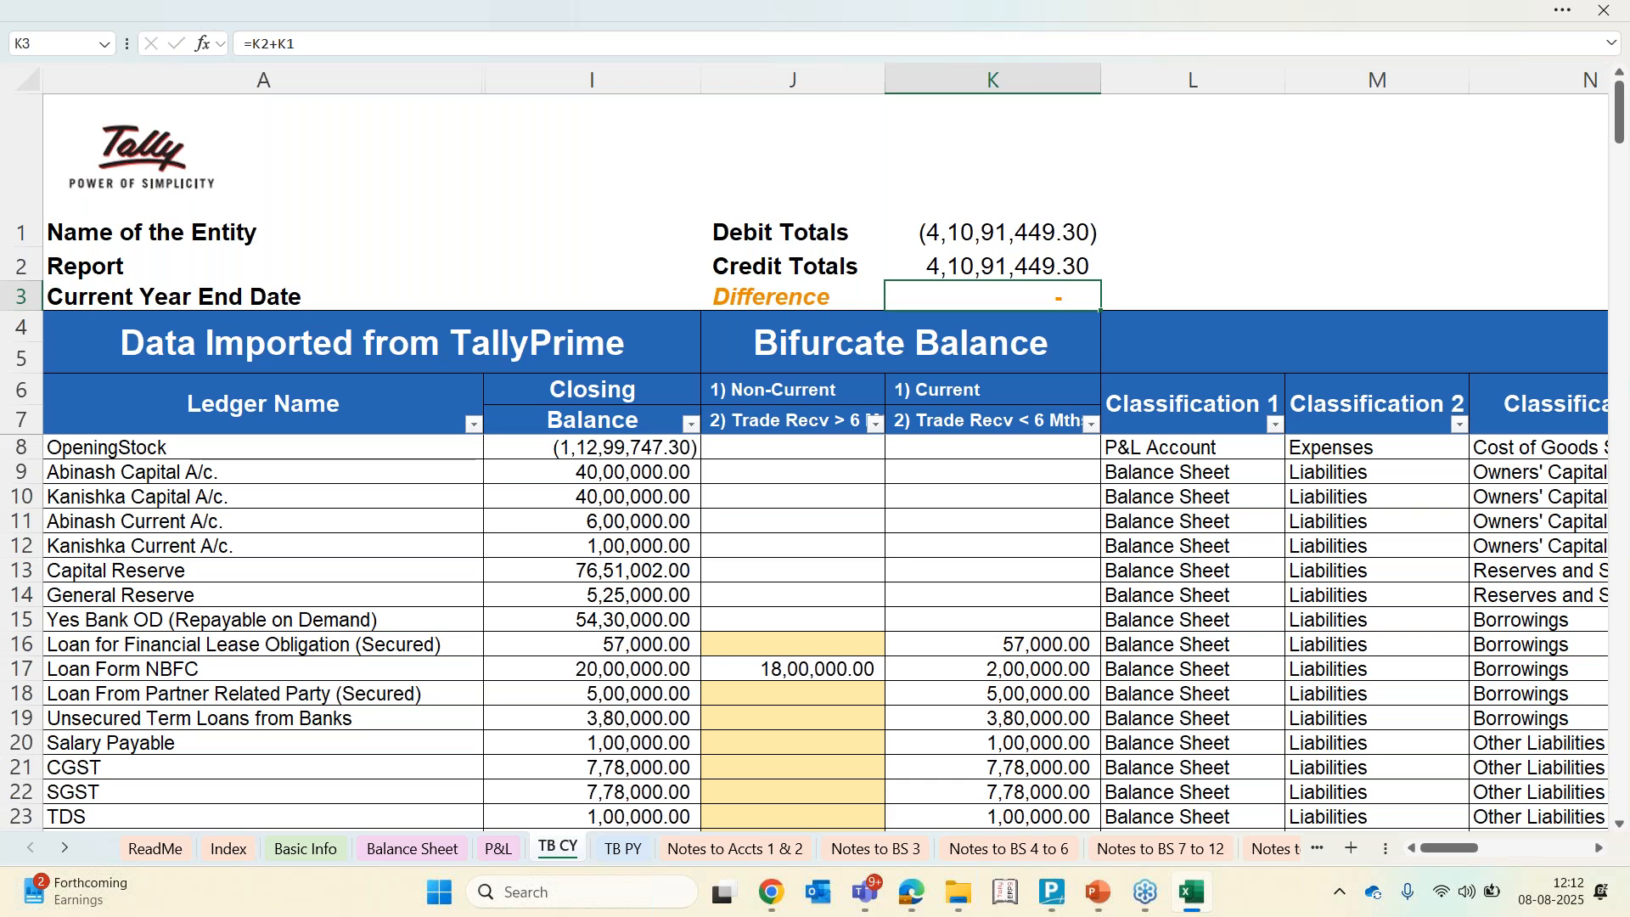
pyautogui.click(680, 444)
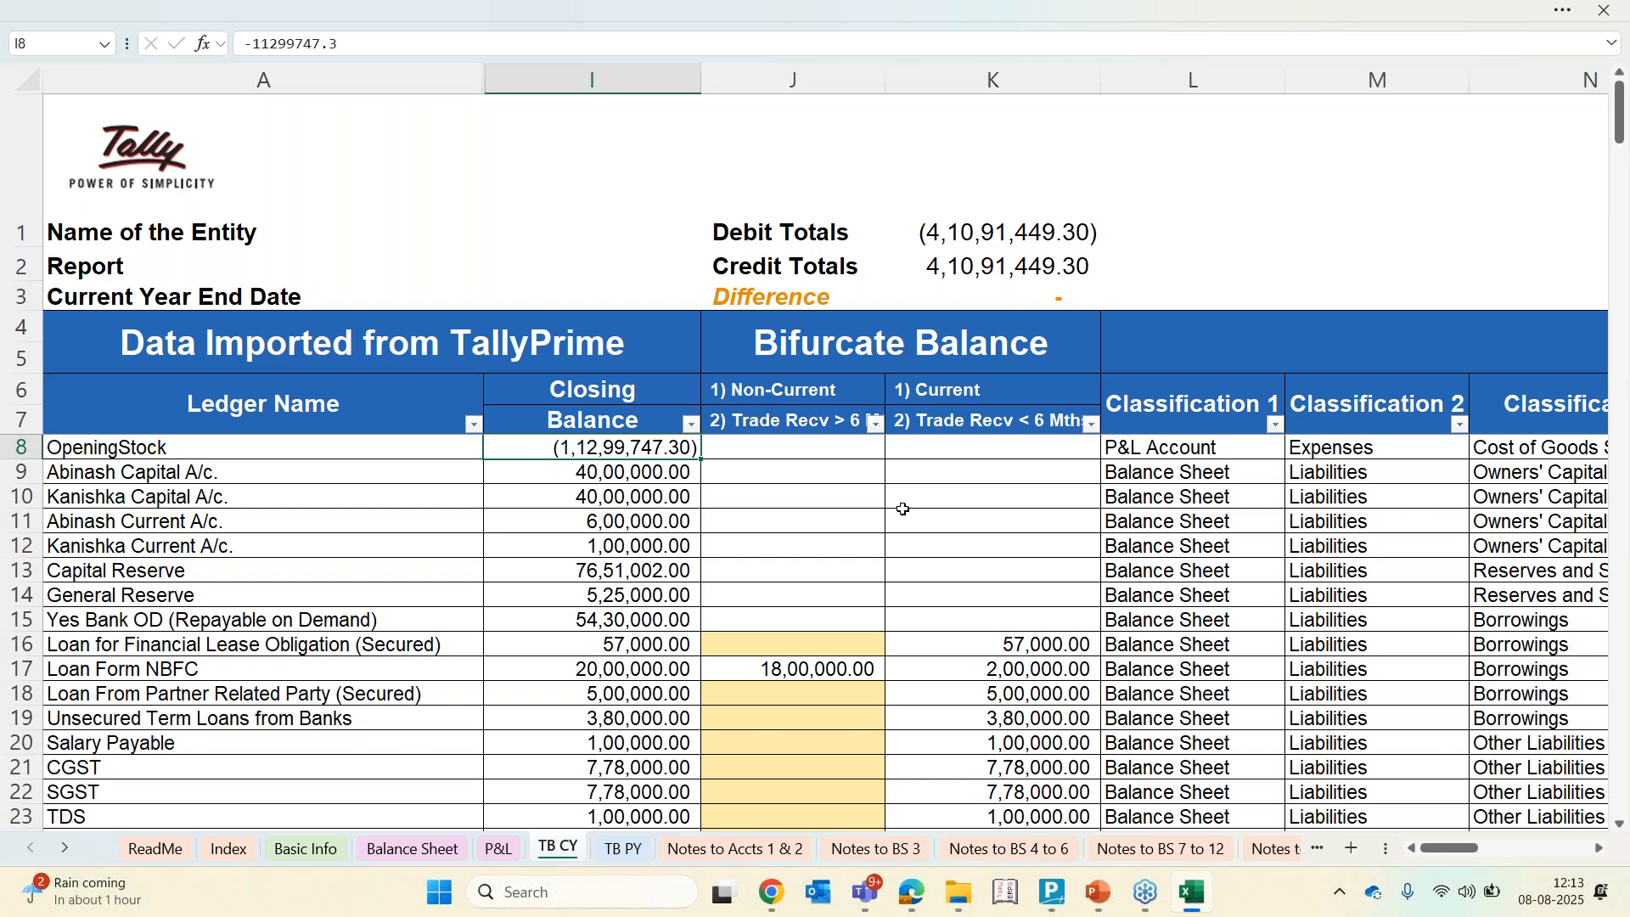
pyautogui.hscroll(6, 904, 509)
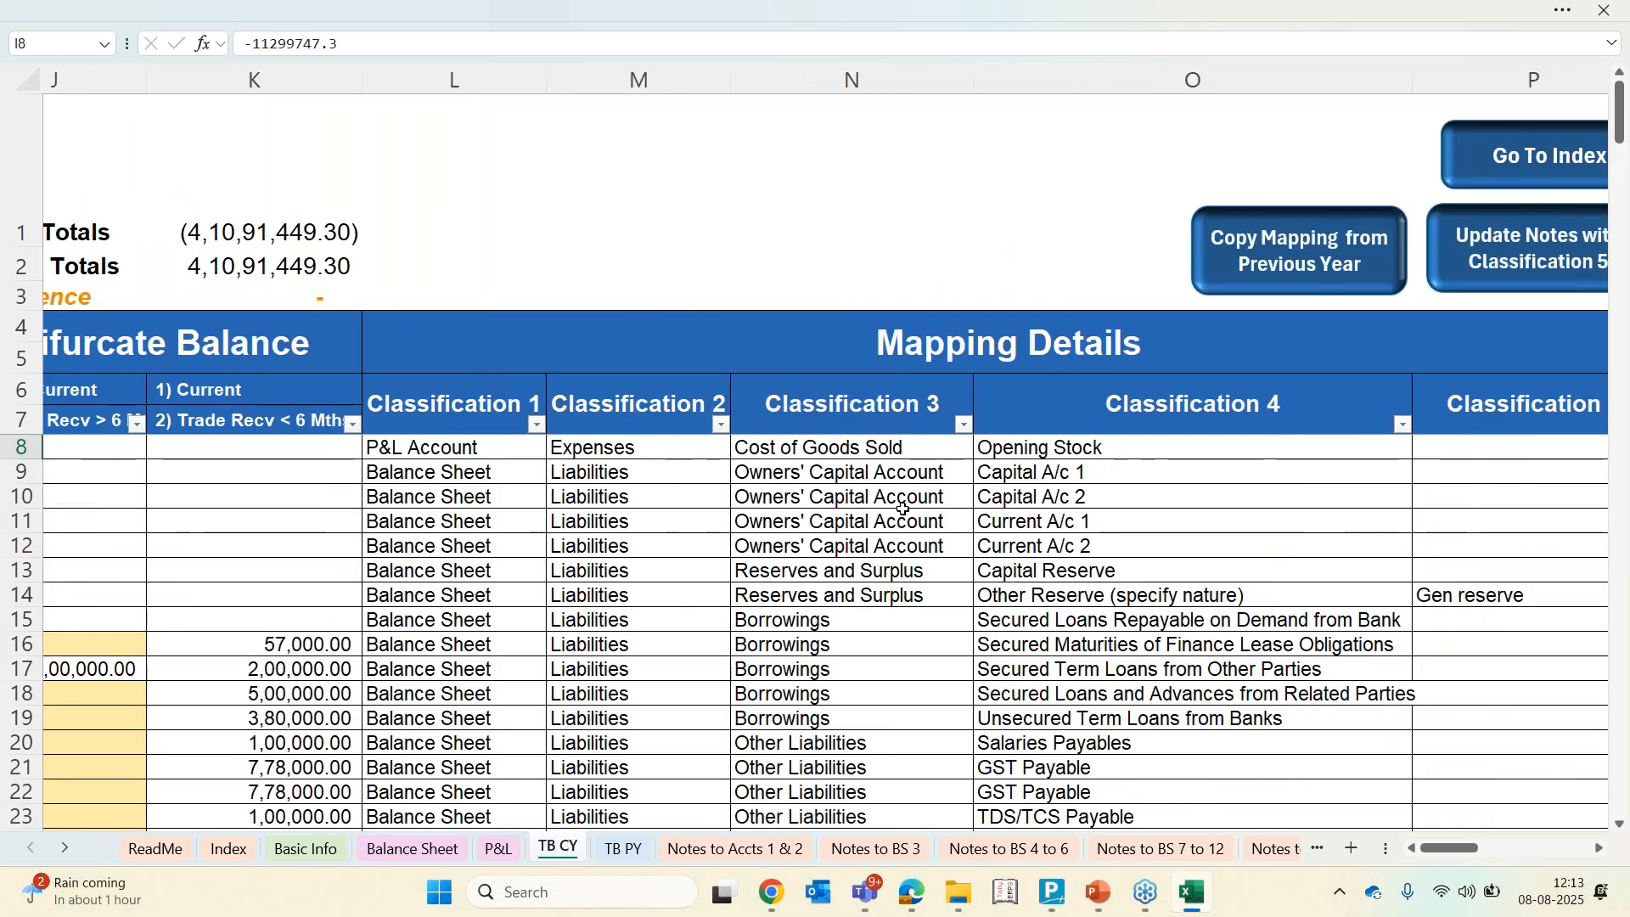
pyautogui.click(904, 510)
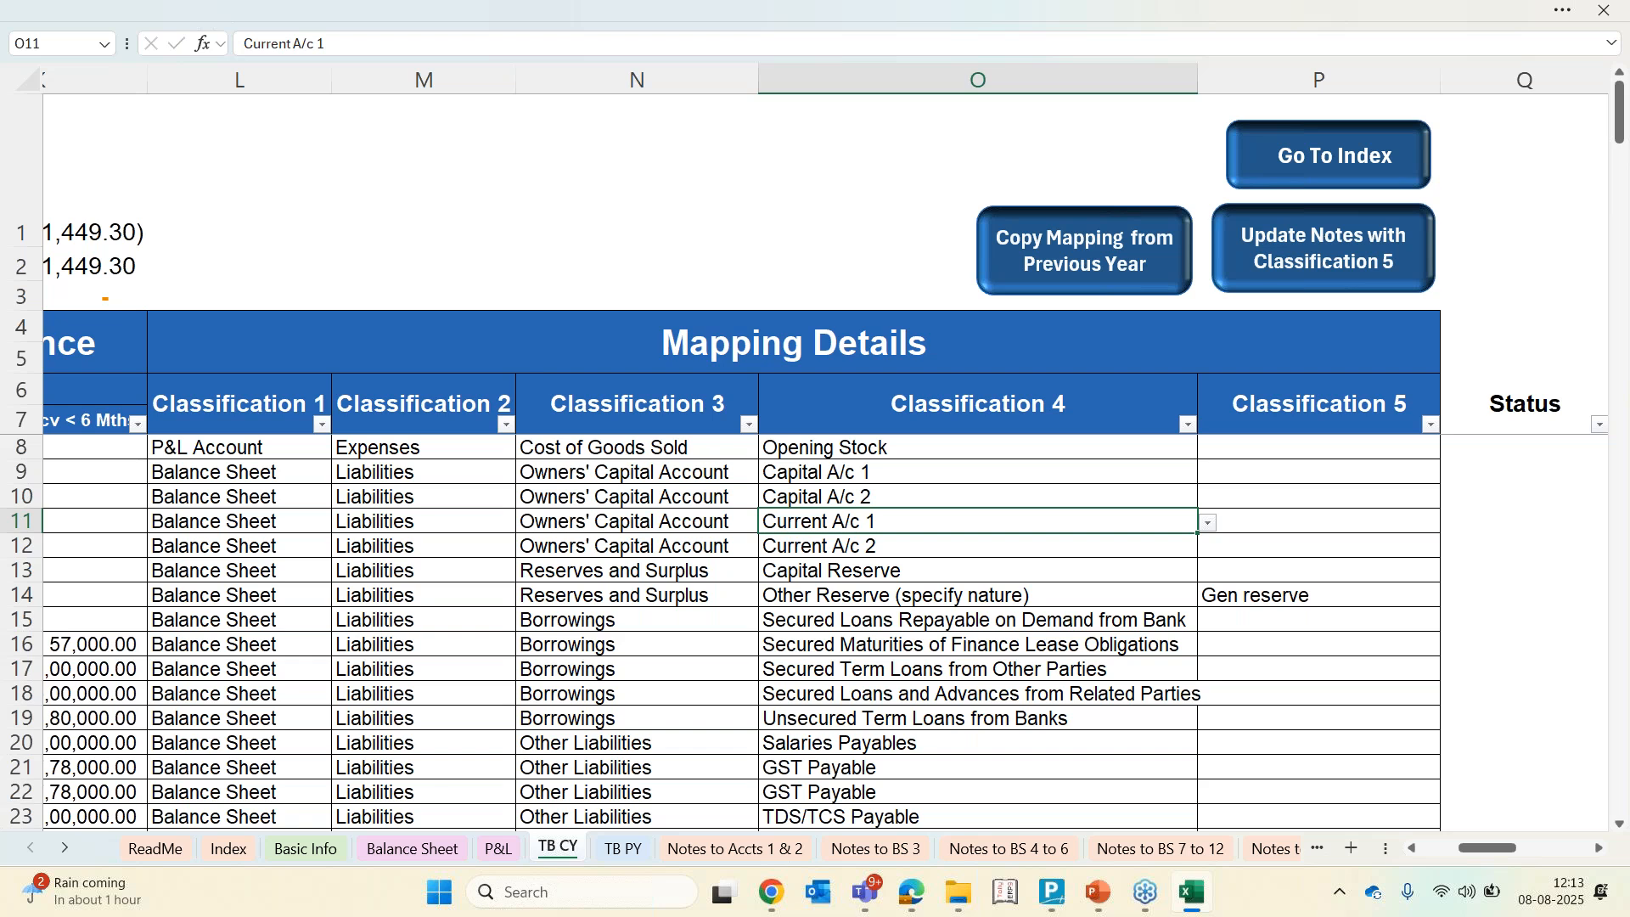
pyautogui.hscroll(-8, 826, 459)
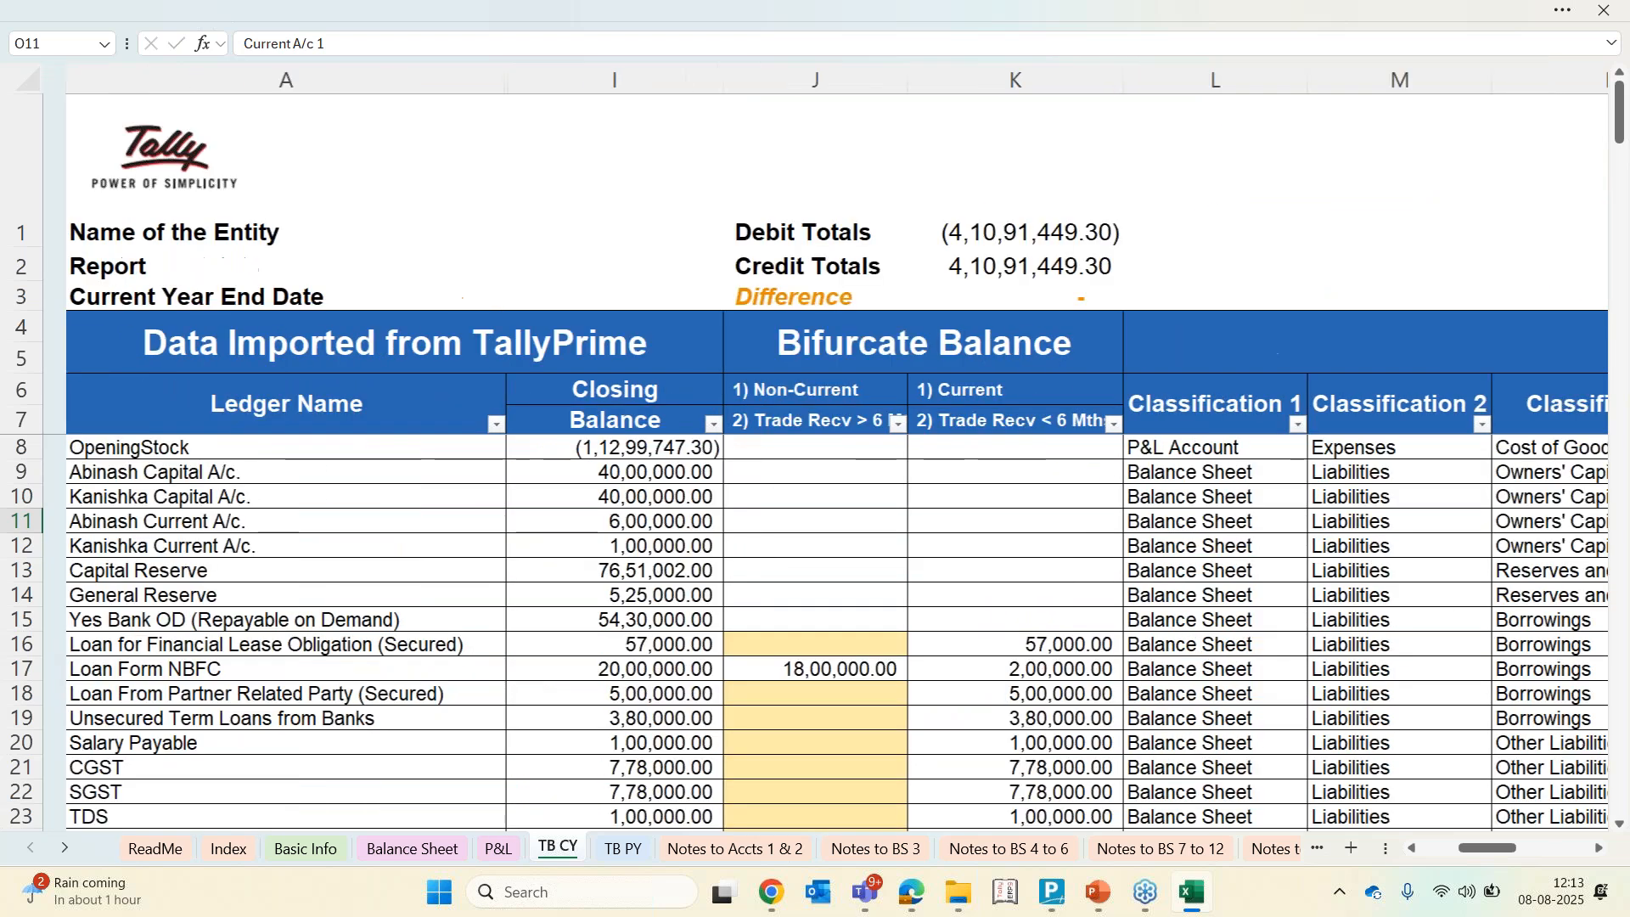
# Unhide the hidden columns between Ledger Name and Closing Balance on the TB CY sheet
pyautogui.moveTo(592, 79); pyautogui.dragTo(801, 72)
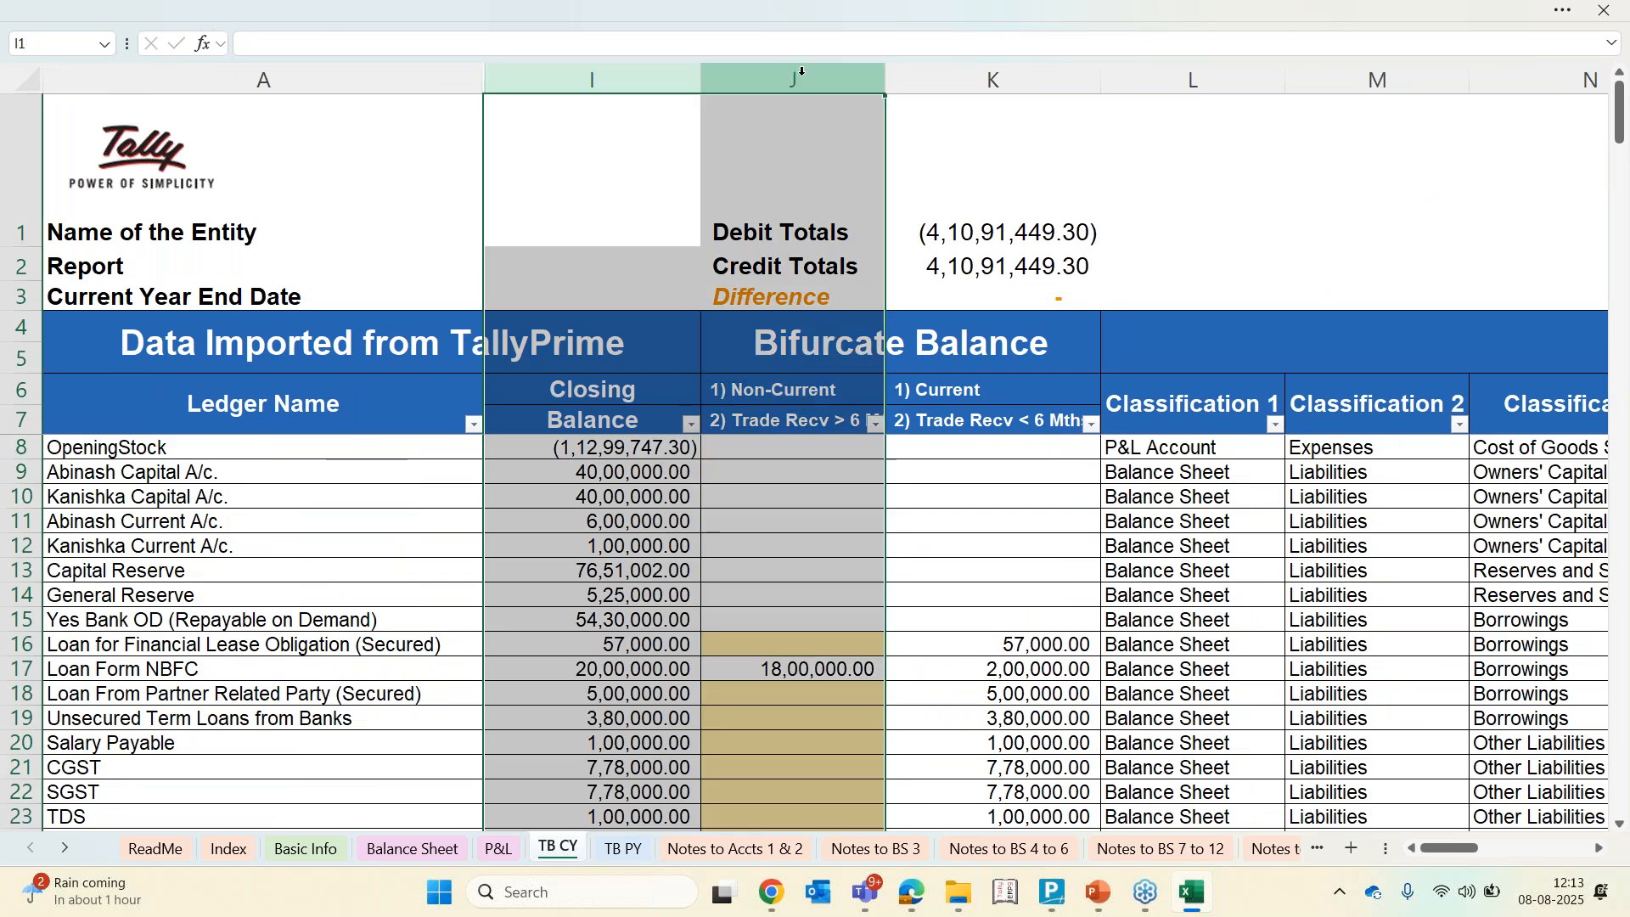
pyautogui.rightClick(802, 75)
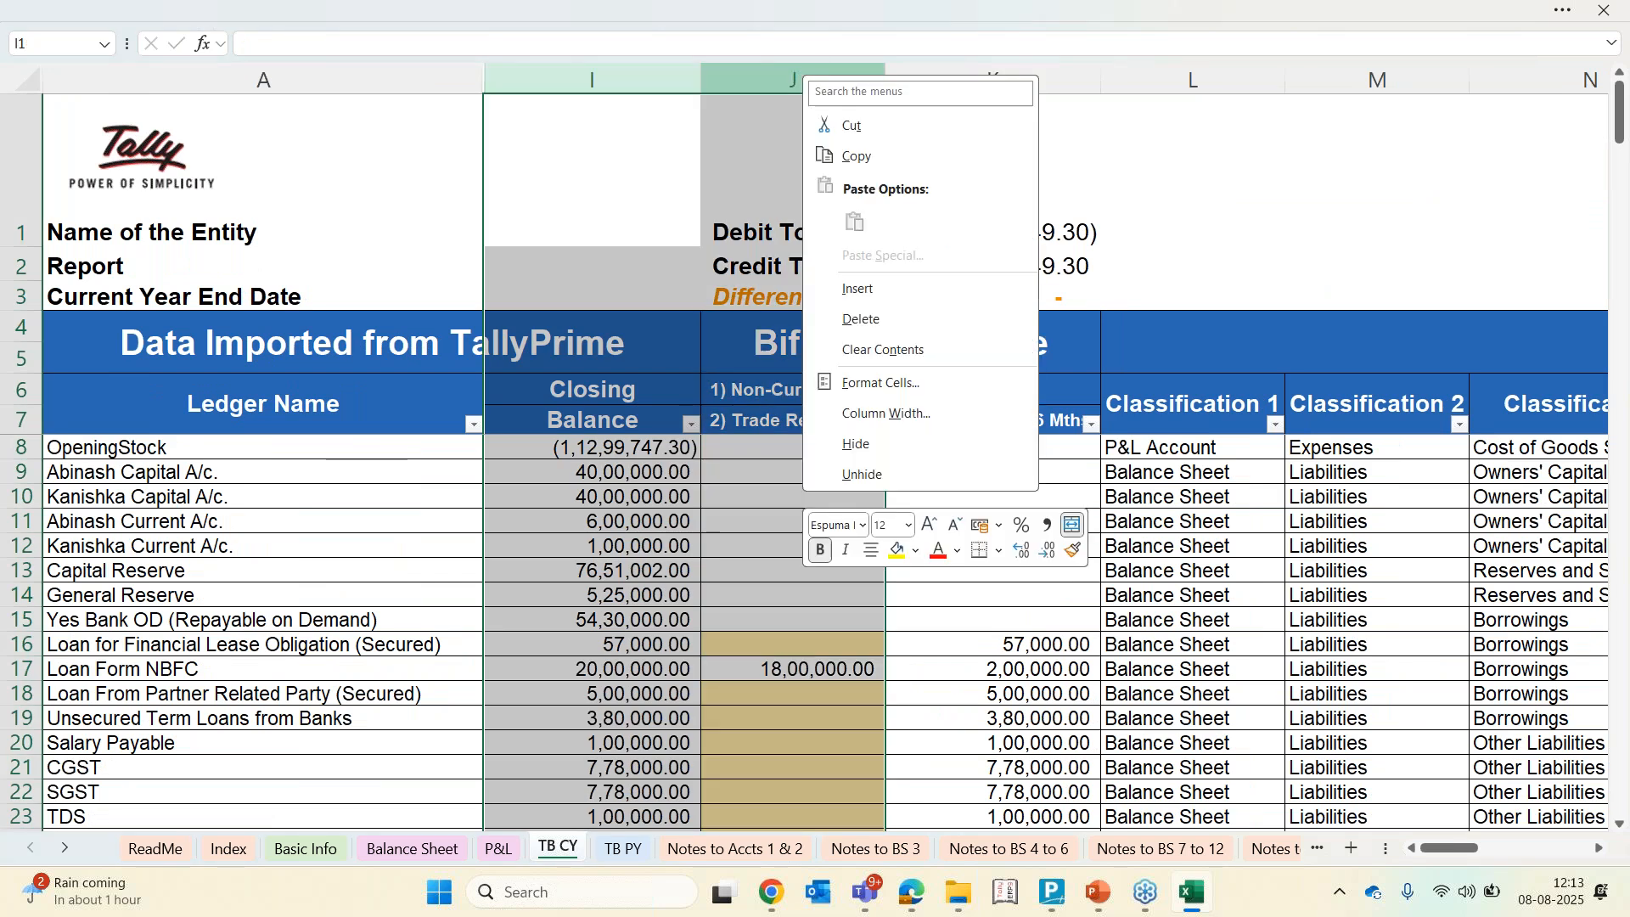
pyautogui.click(854, 477)
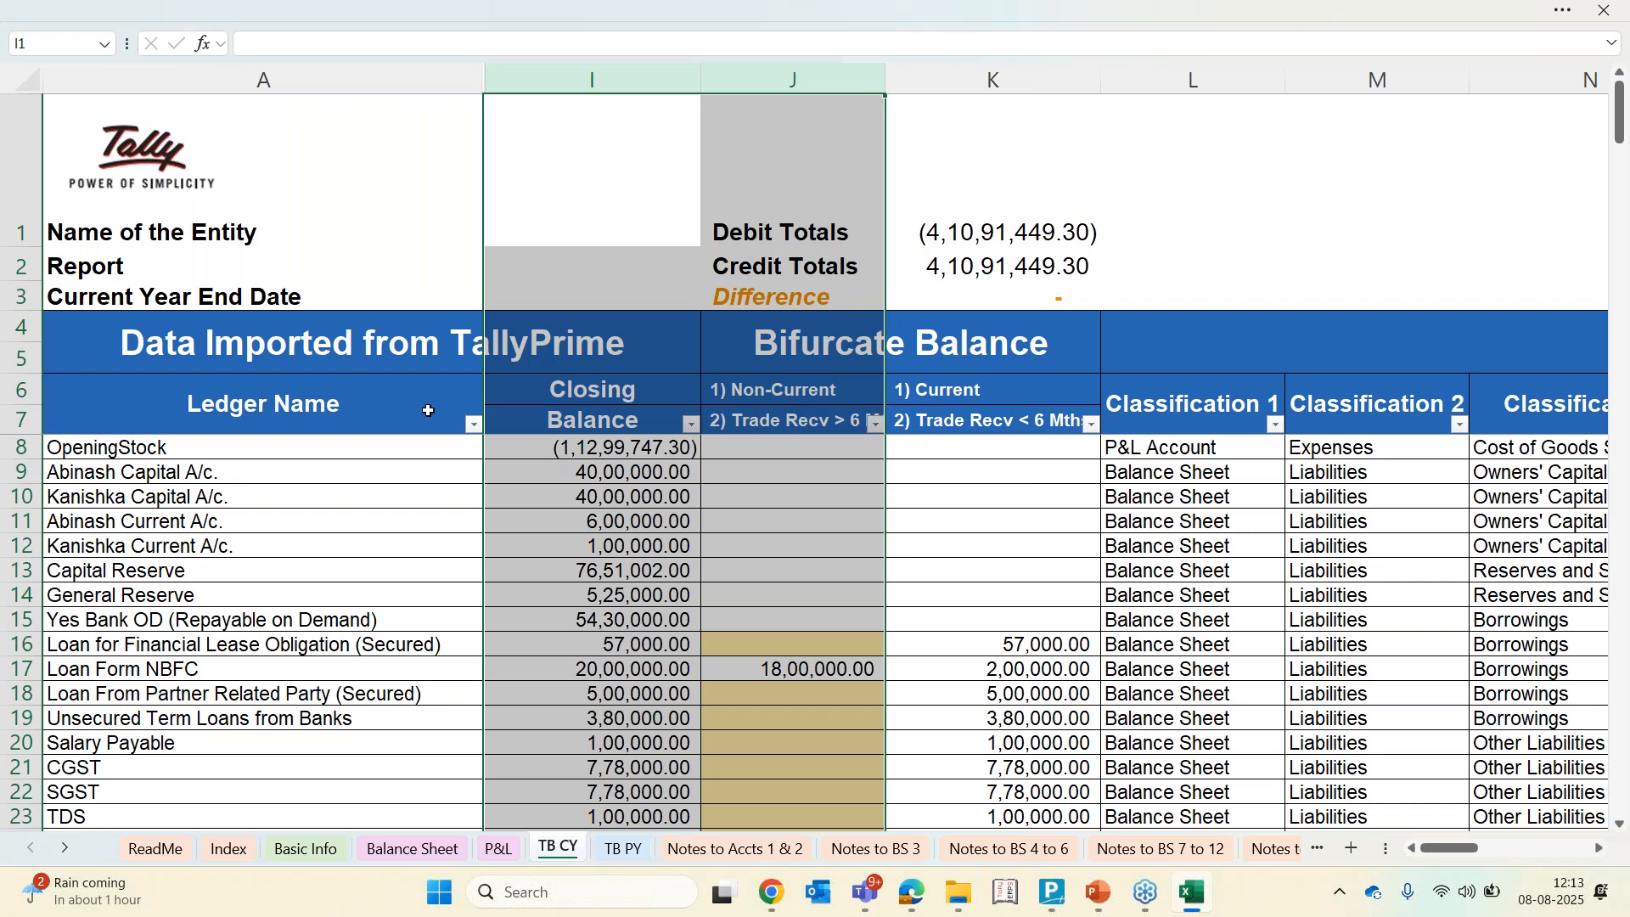
pyautogui.moveTo(427, 79); pyautogui.dragTo(592, 79)
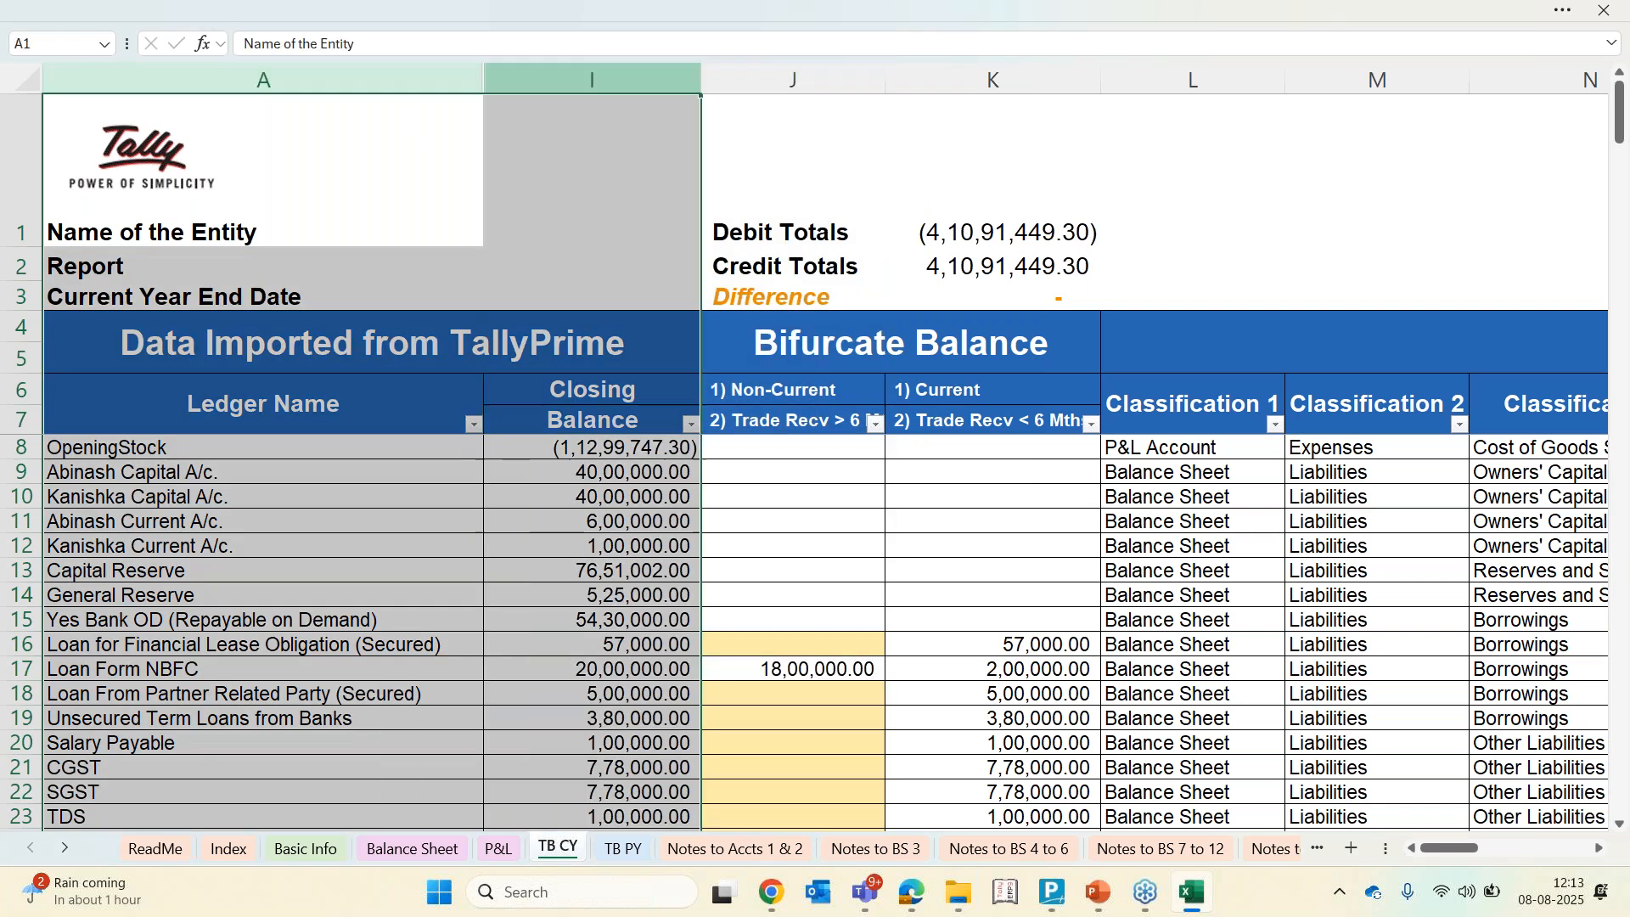
pyautogui.rightClick(582, 80)
pyautogui.click(638, 484)
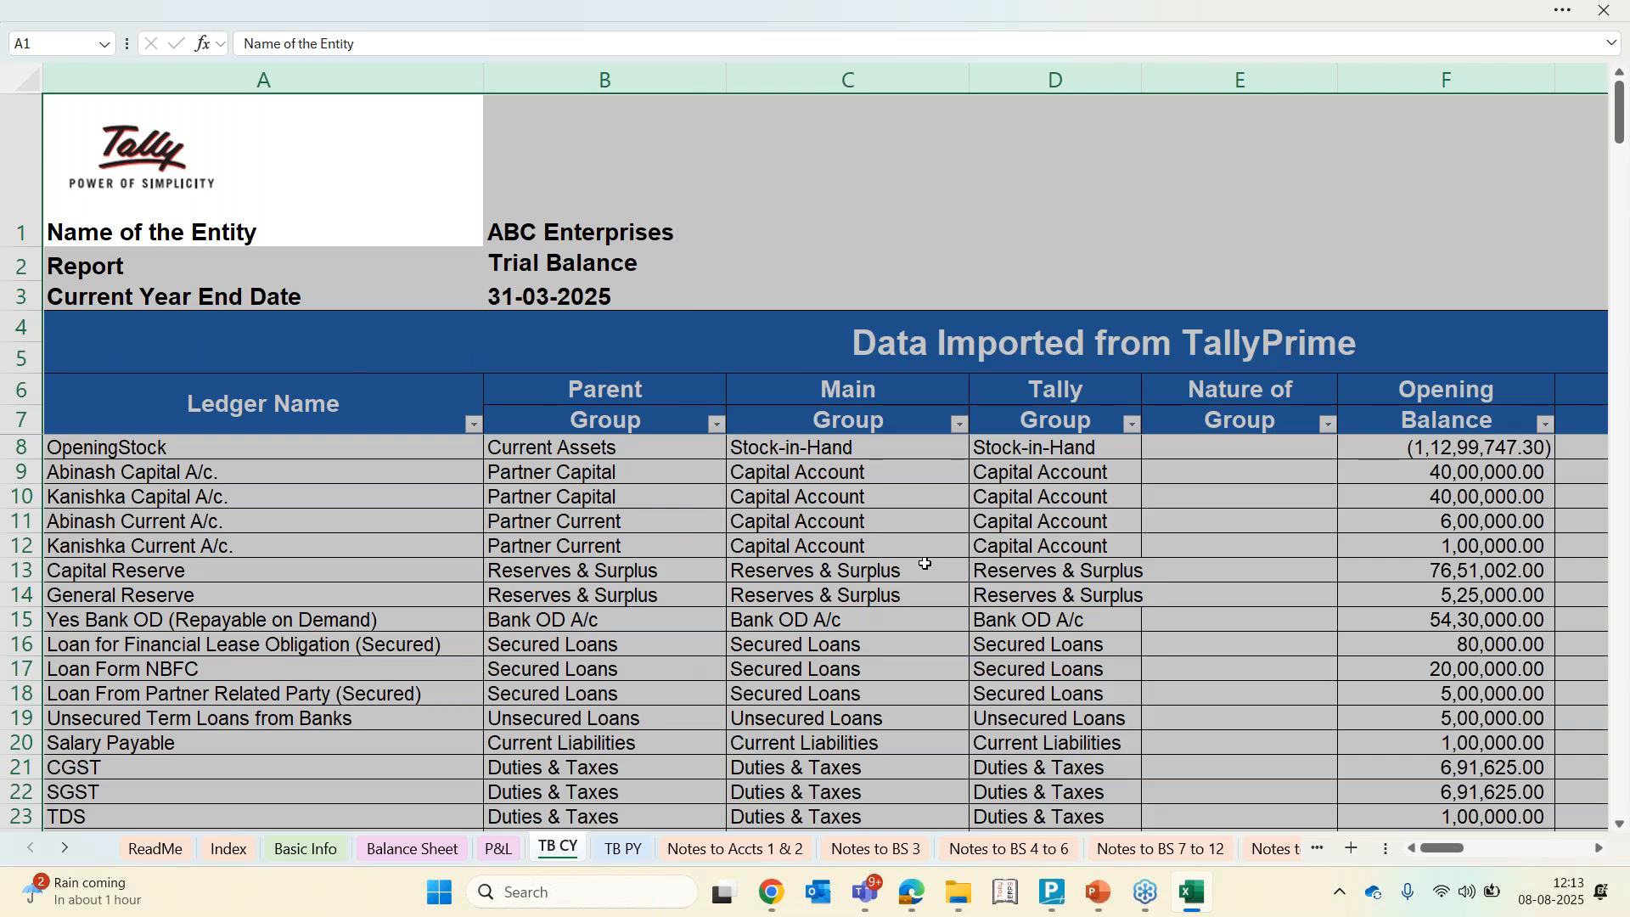
pyautogui.click(941, 571)
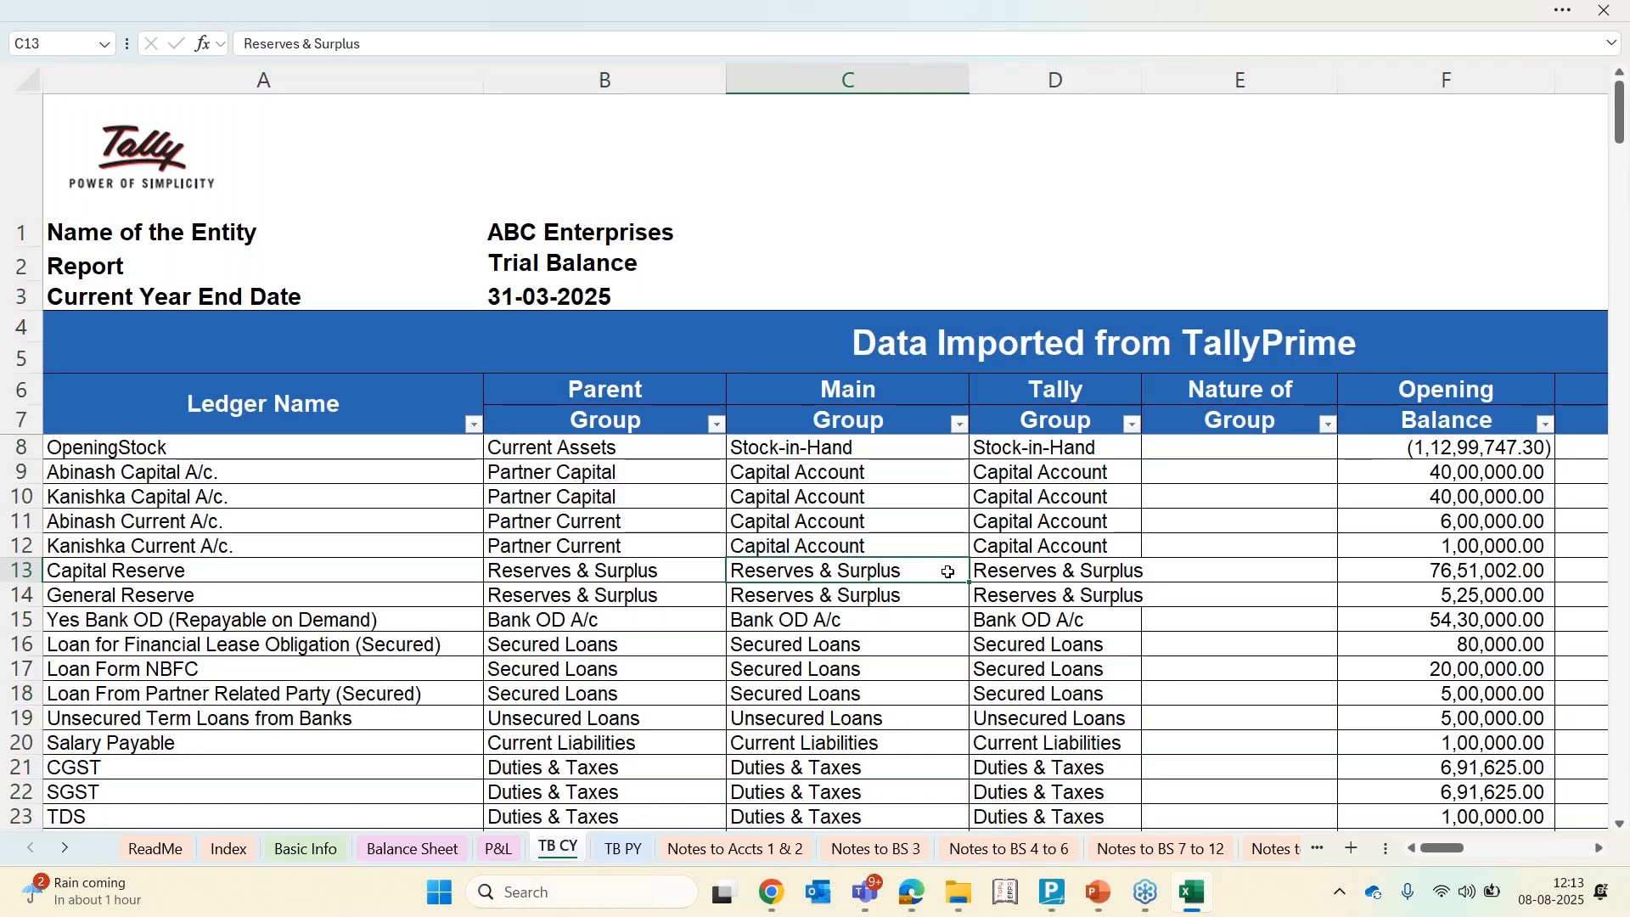
# Examine the opening, debit, credit and closing balances of the finance lease obligation loan row
pyautogui.hscroll(3, 948, 572)
pyautogui.hscroll(2, 945, 571)
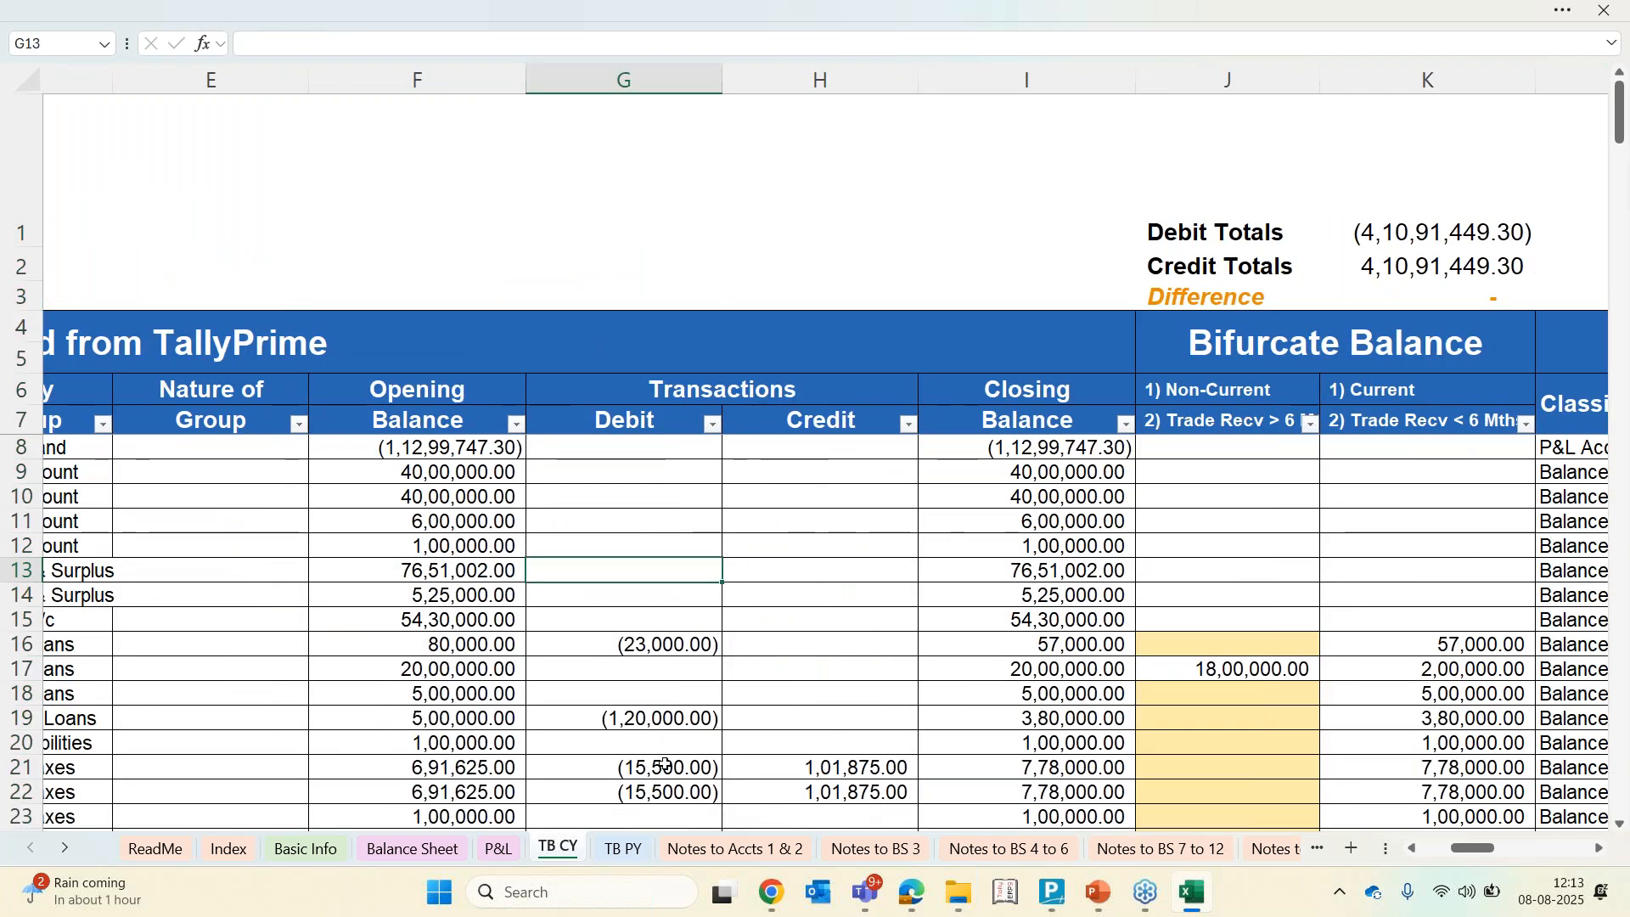
pyautogui.press('Right')
pyautogui.press('Right')
pyautogui.press('Right')
pyautogui.press('Down')
pyautogui.press('Down')
pyautogui.press('Down')
pyautogui.press('Right')
pyautogui.press('Right')
pyautogui.press('Right')
pyautogui.press('Right')
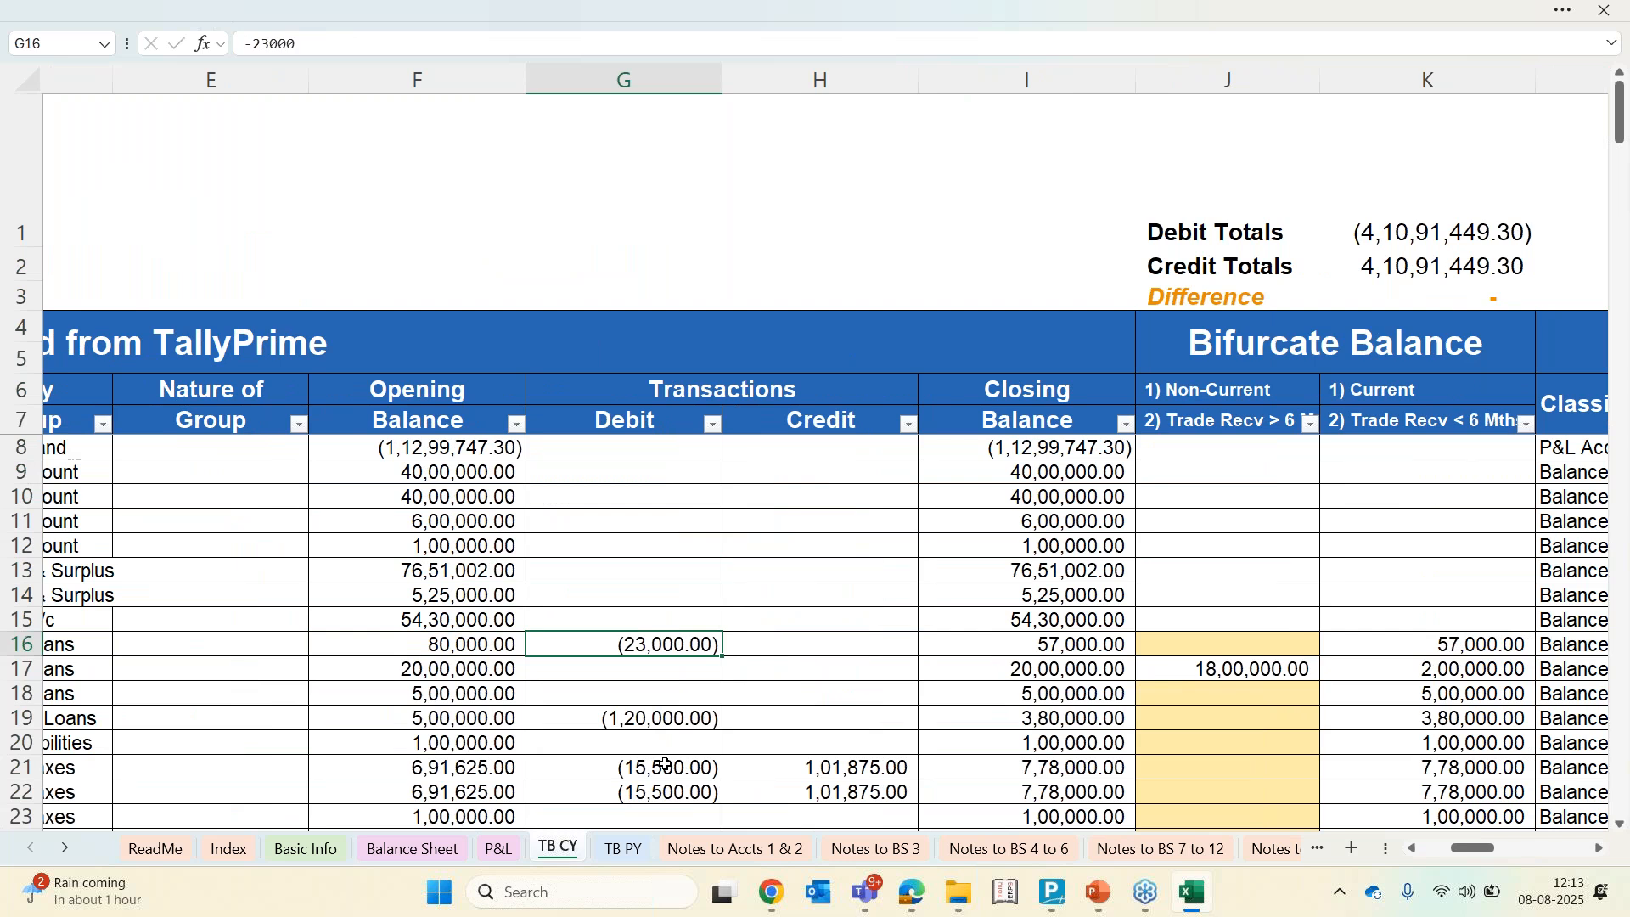
pyautogui.press('Left')
pyautogui.press('Up')
pyautogui.press('Up')
pyautogui.press('Up')
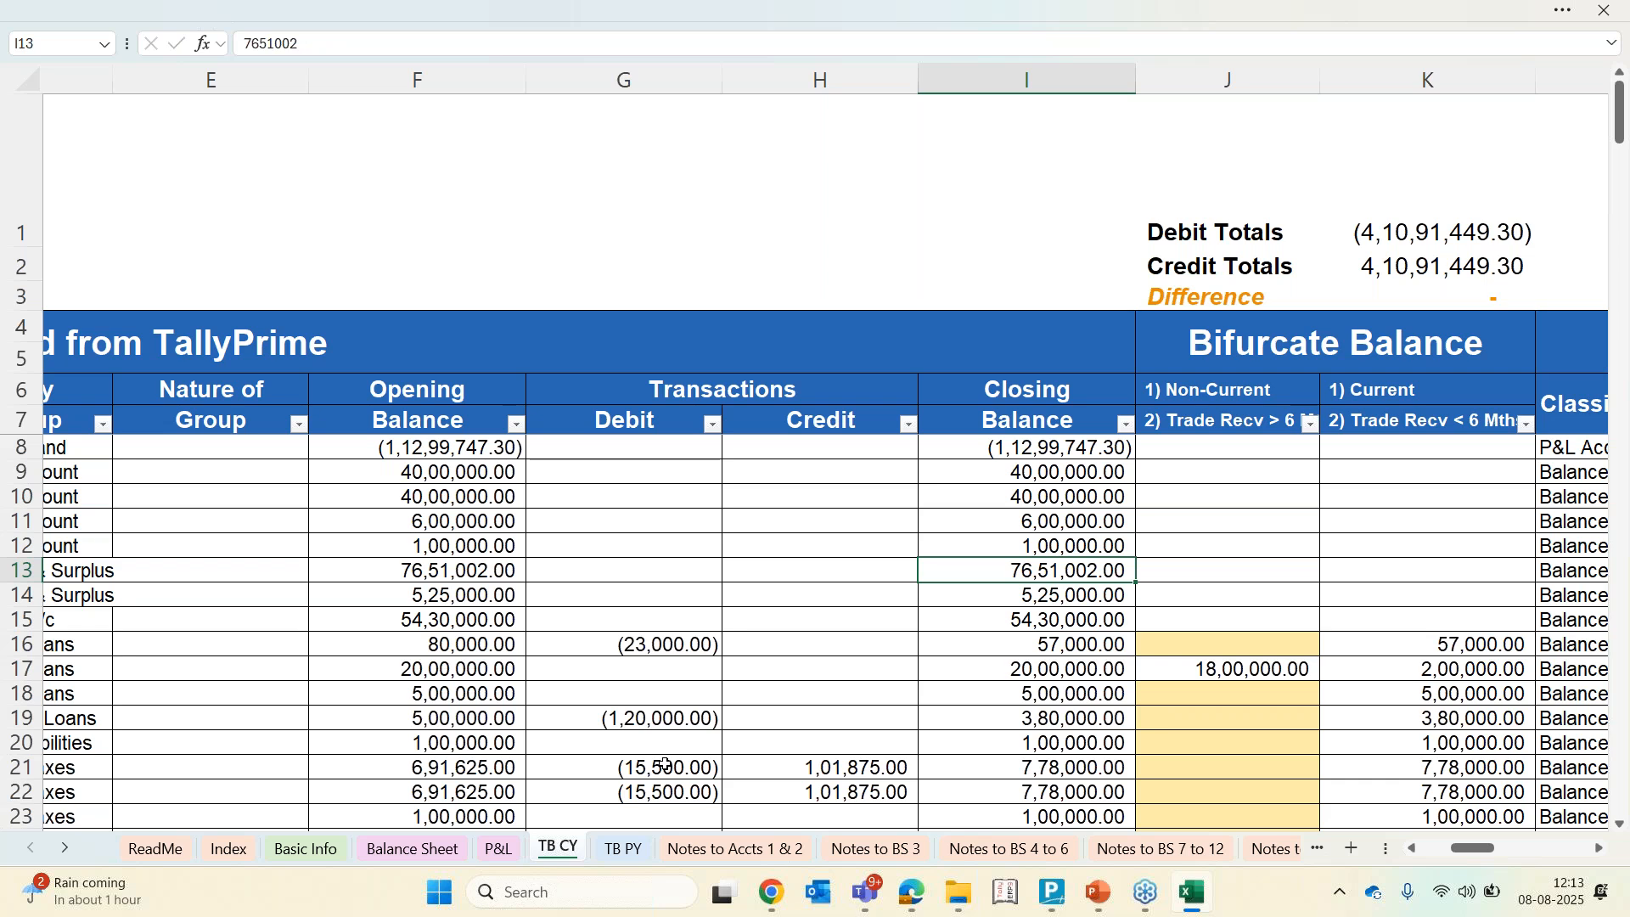
pyautogui.press('Down')
pyautogui.press('Down')
pyautogui.press('Down')
pyautogui.press('Left')
pyautogui.press('Left')
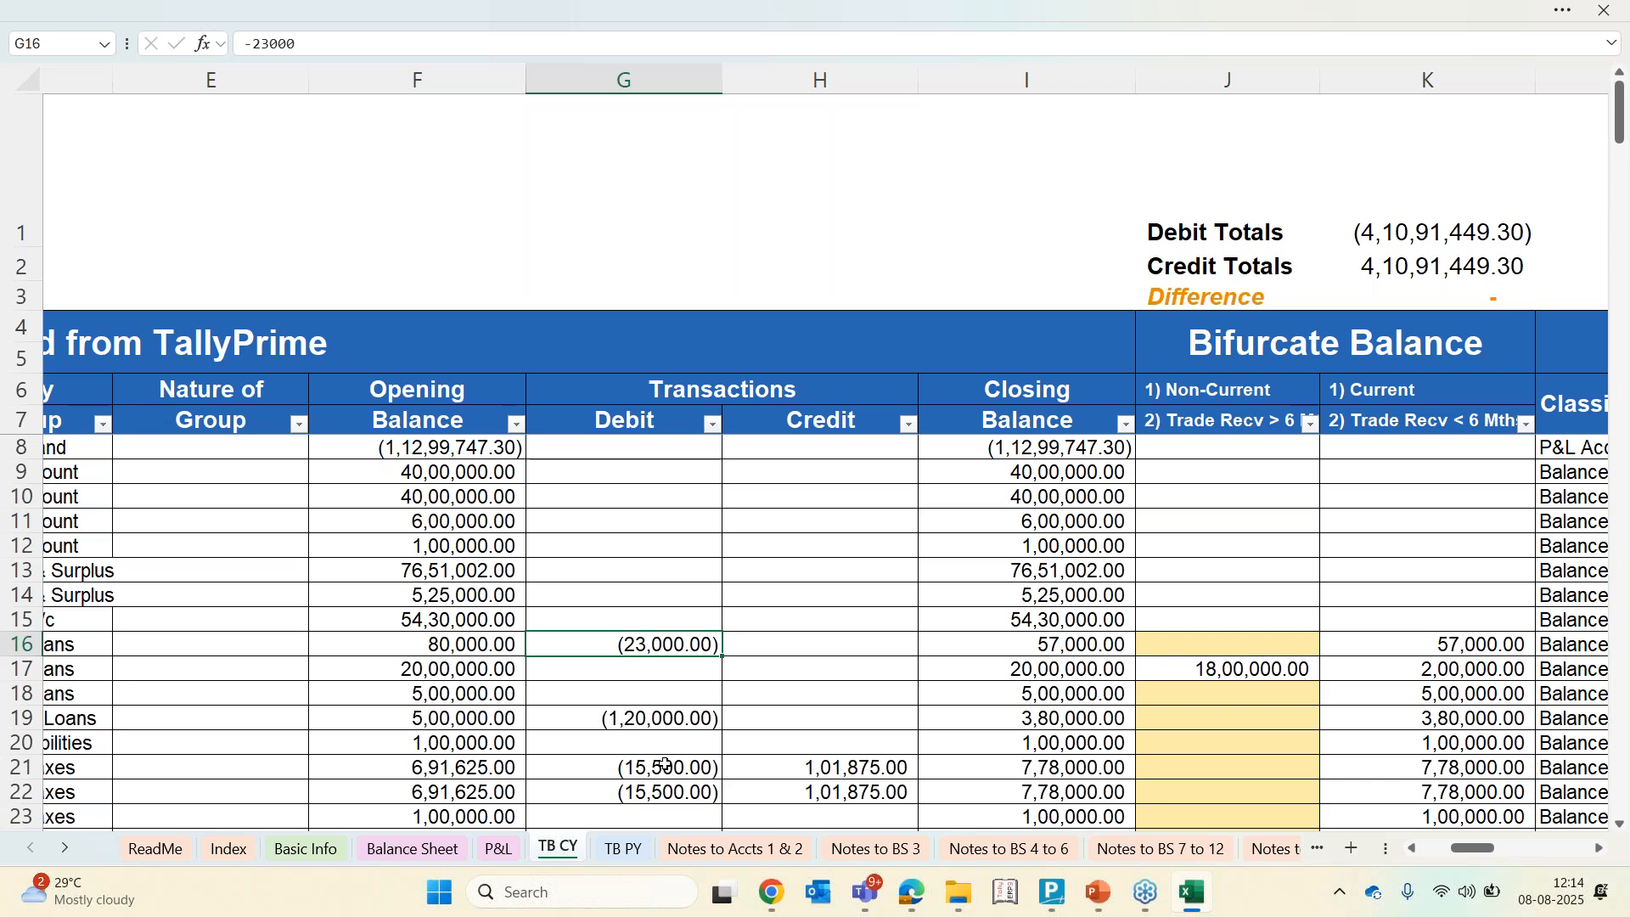
pyautogui.press('Right')
pyautogui.press('Right')
pyautogui.press('Right')
pyautogui.press('Right')
pyautogui.press('Right')
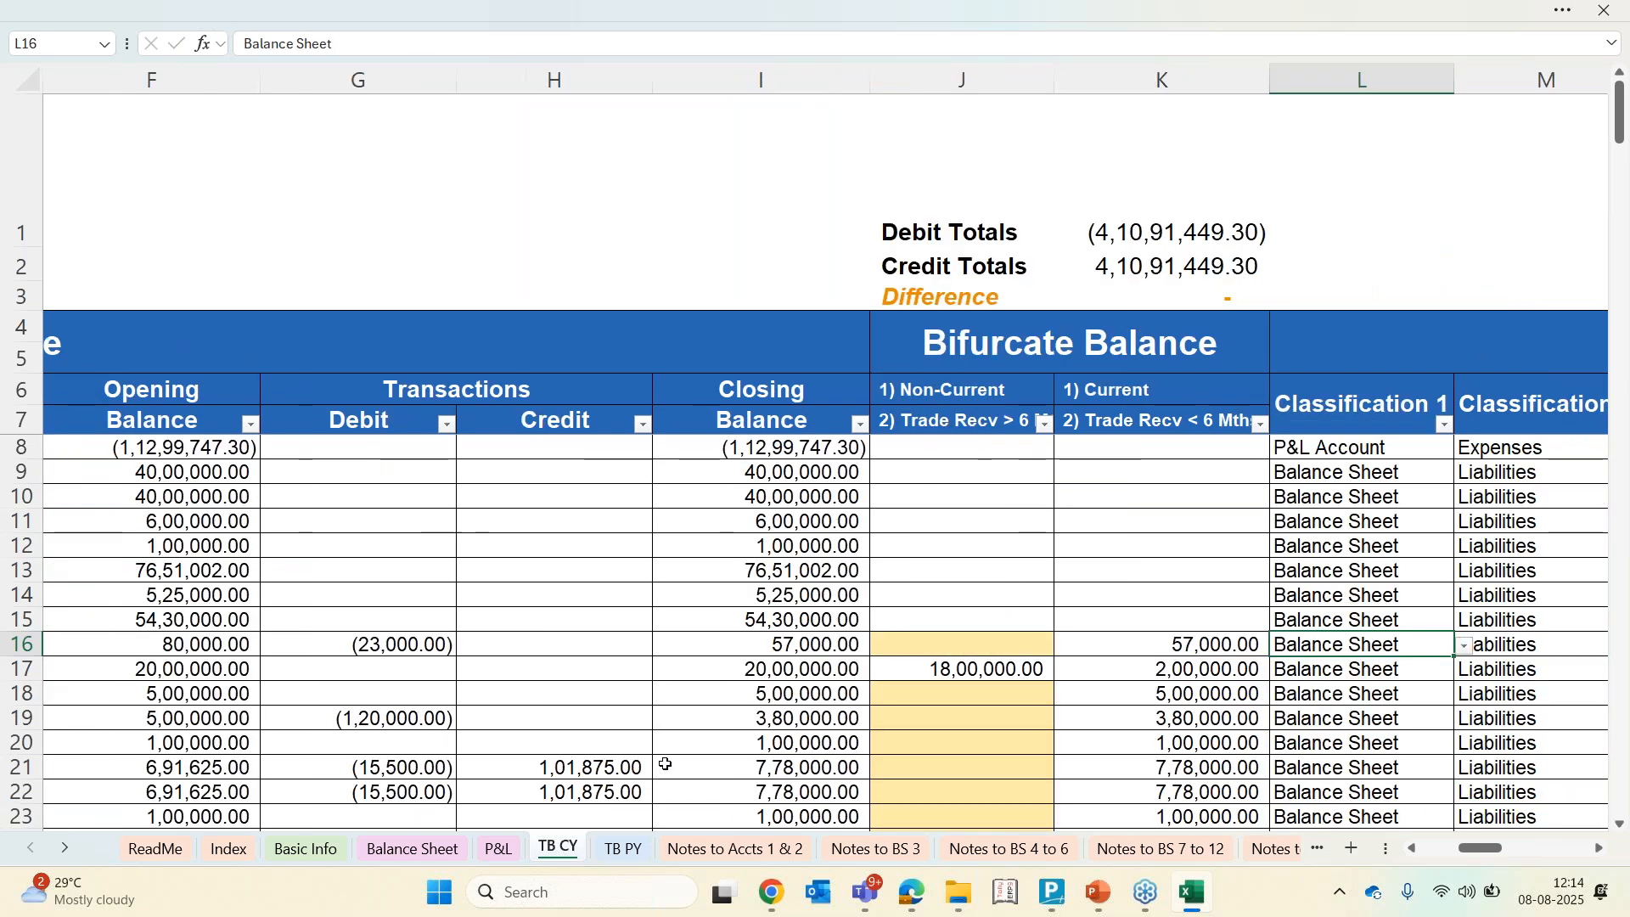
pyautogui.press('Left')
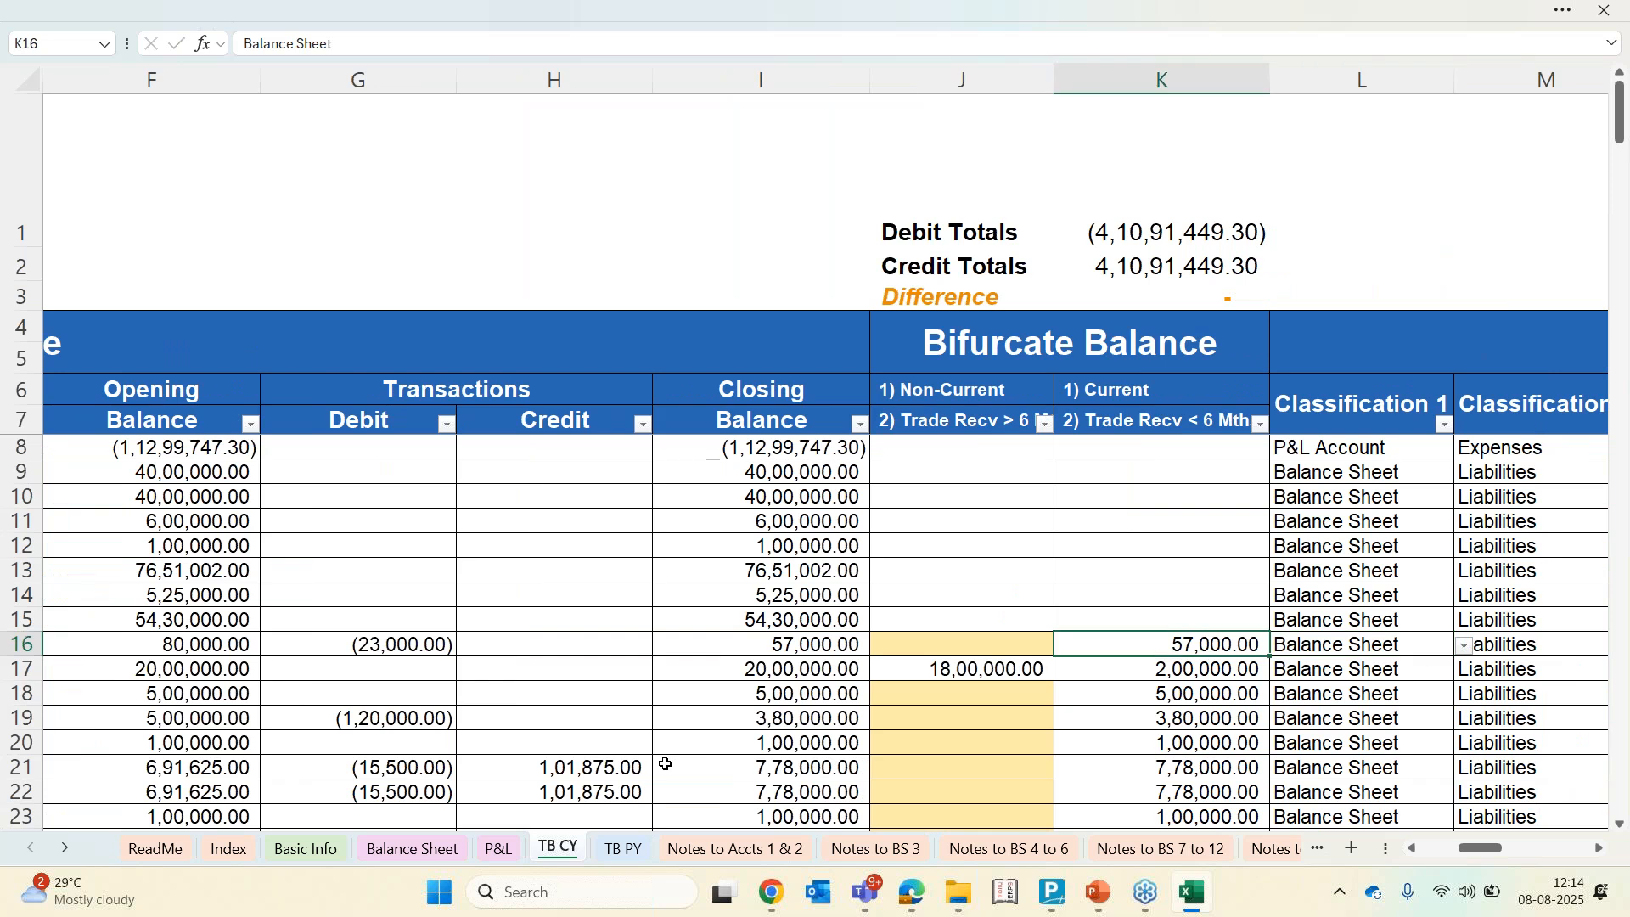
pyautogui.press('Left')
pyautogui.press('Left')
pyautogui.press('Left')
pyautogui.press('Left')
pyautogui.press('Left')
pyautogui.press('Left')
pyautogui.press('Left')
pyautogui.press('Left')
pyautogui.press('Left')
pyautogui.press('Left')
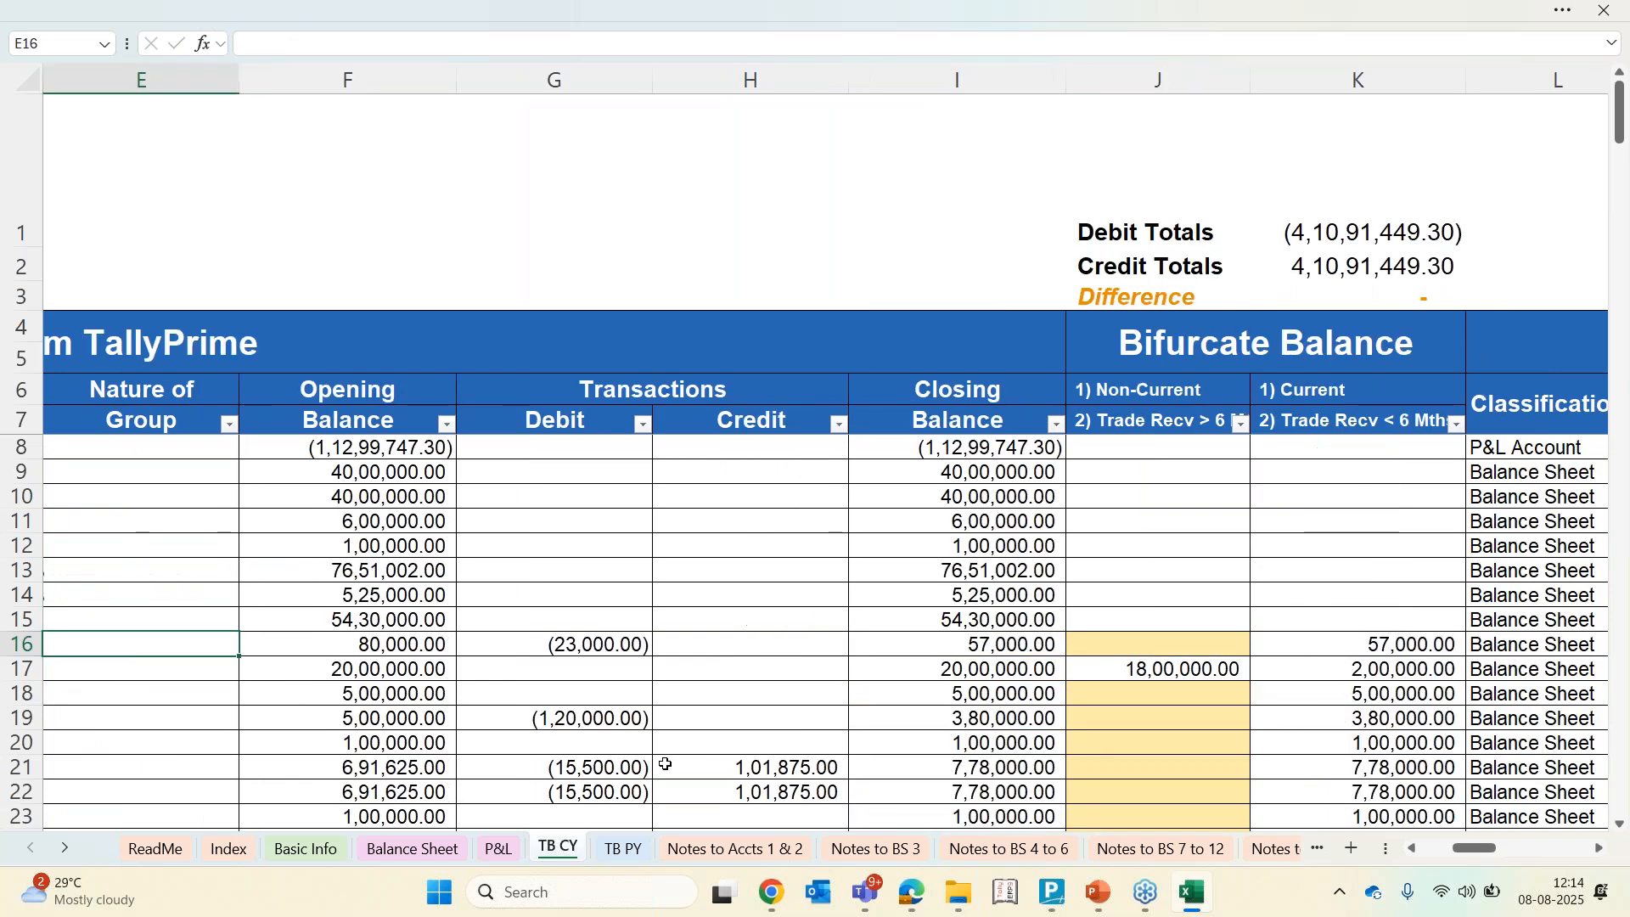
pyautogui.press('Right')
pyautogui.press('Right')
pyautogui.press('Right')
pyautogui.press('Right')
pyautogui.press('Right')
pyautogui.press('Right')
pyautogui.press('Right')
pyautogui.press('Right')
pyautogui.press('Right')
pyautogui.press('Right')
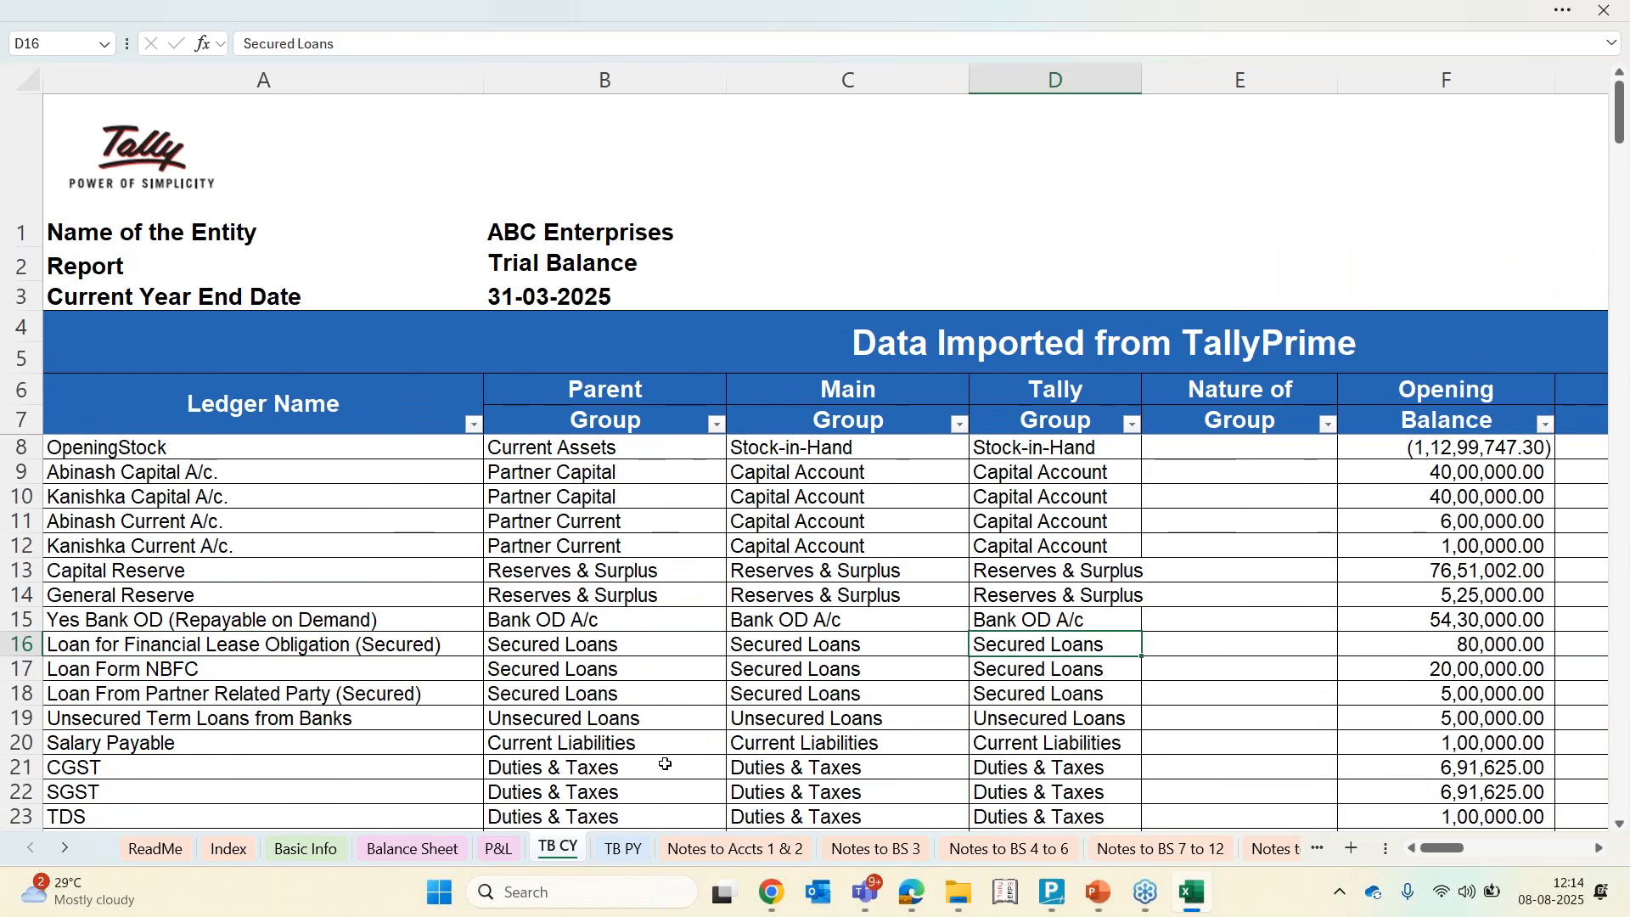
pyautogui.press('Left')
pyautogui.press('Left')
pyautogui.press('Left')
pyautogui.press('Left')
pyautogui.press('Left')
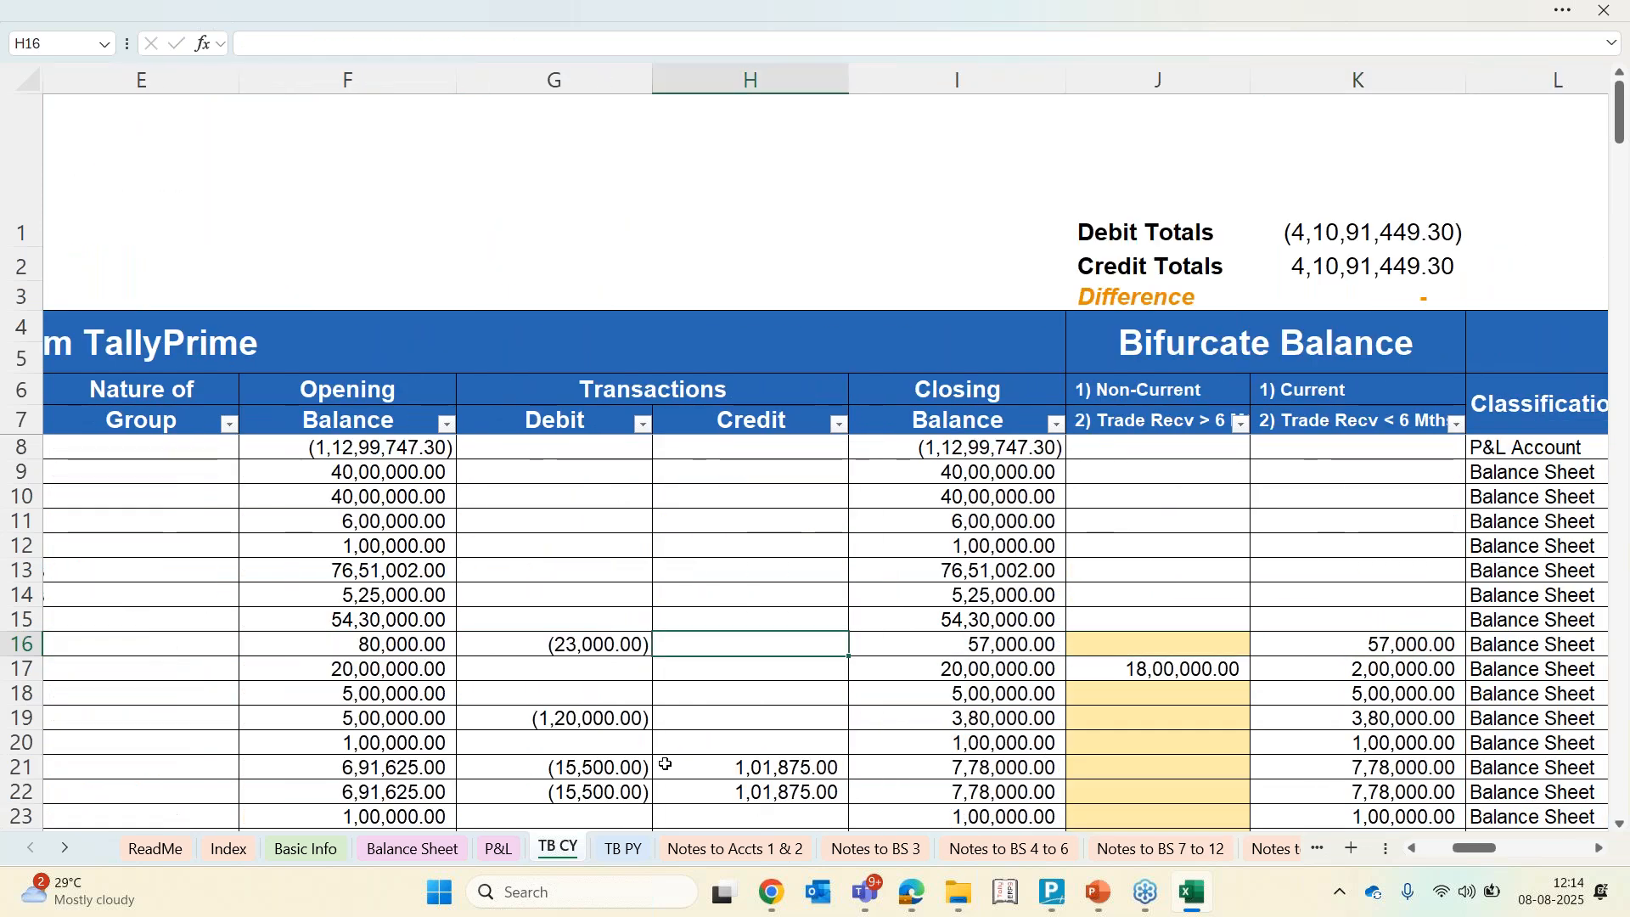
pyautogui.press('Right')
pyautogui.press('Right')
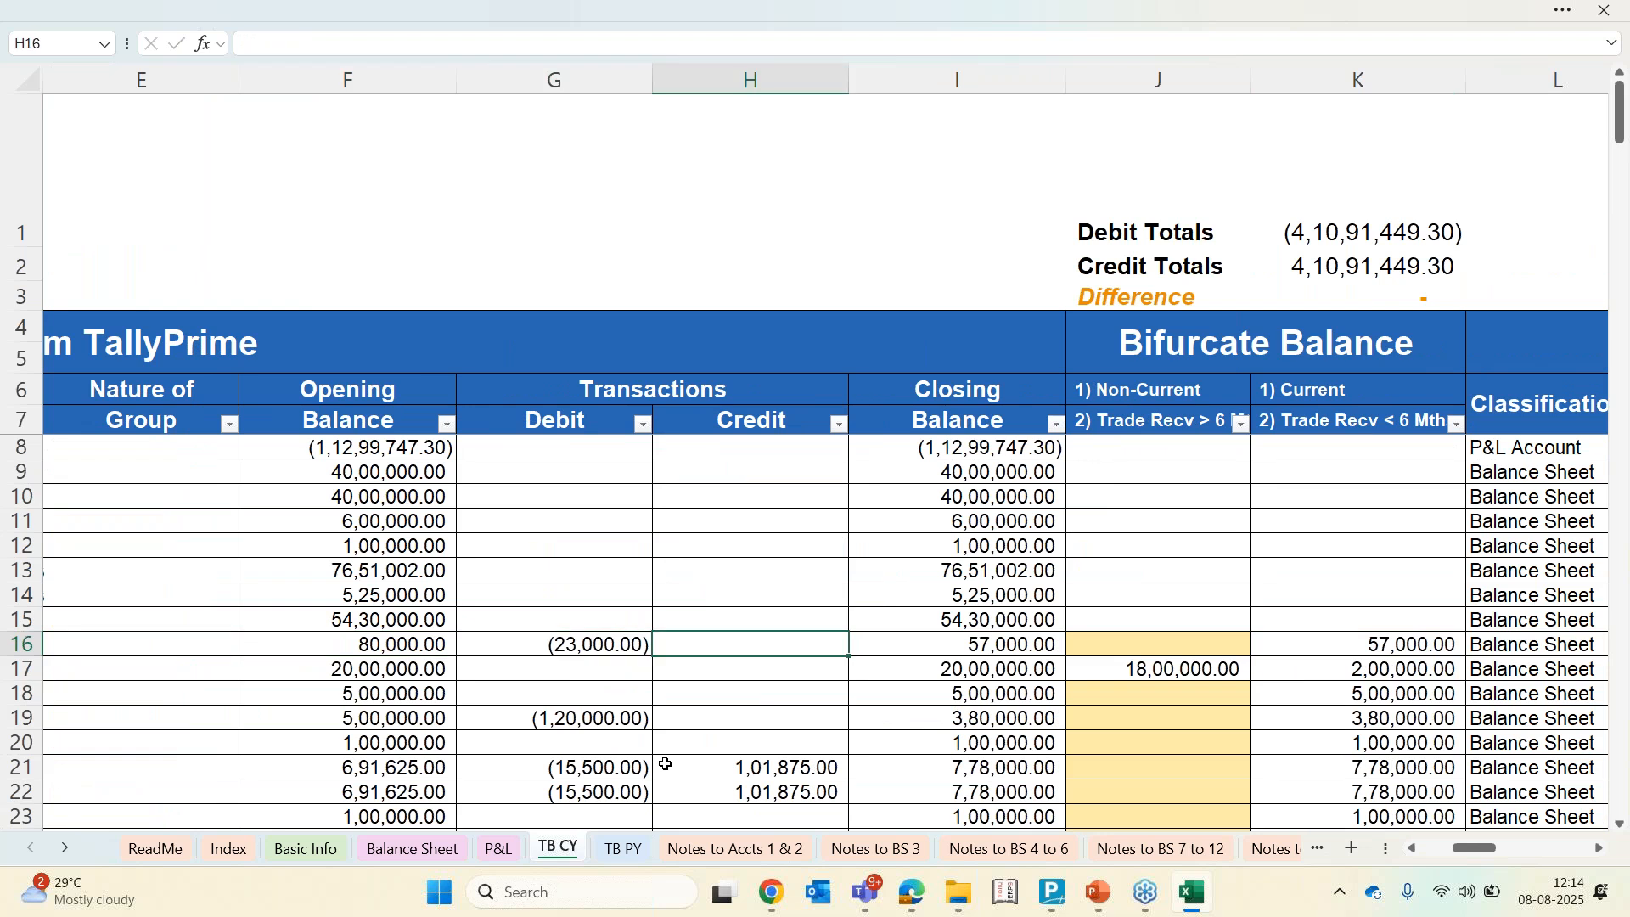
pyautogui.press('Left')
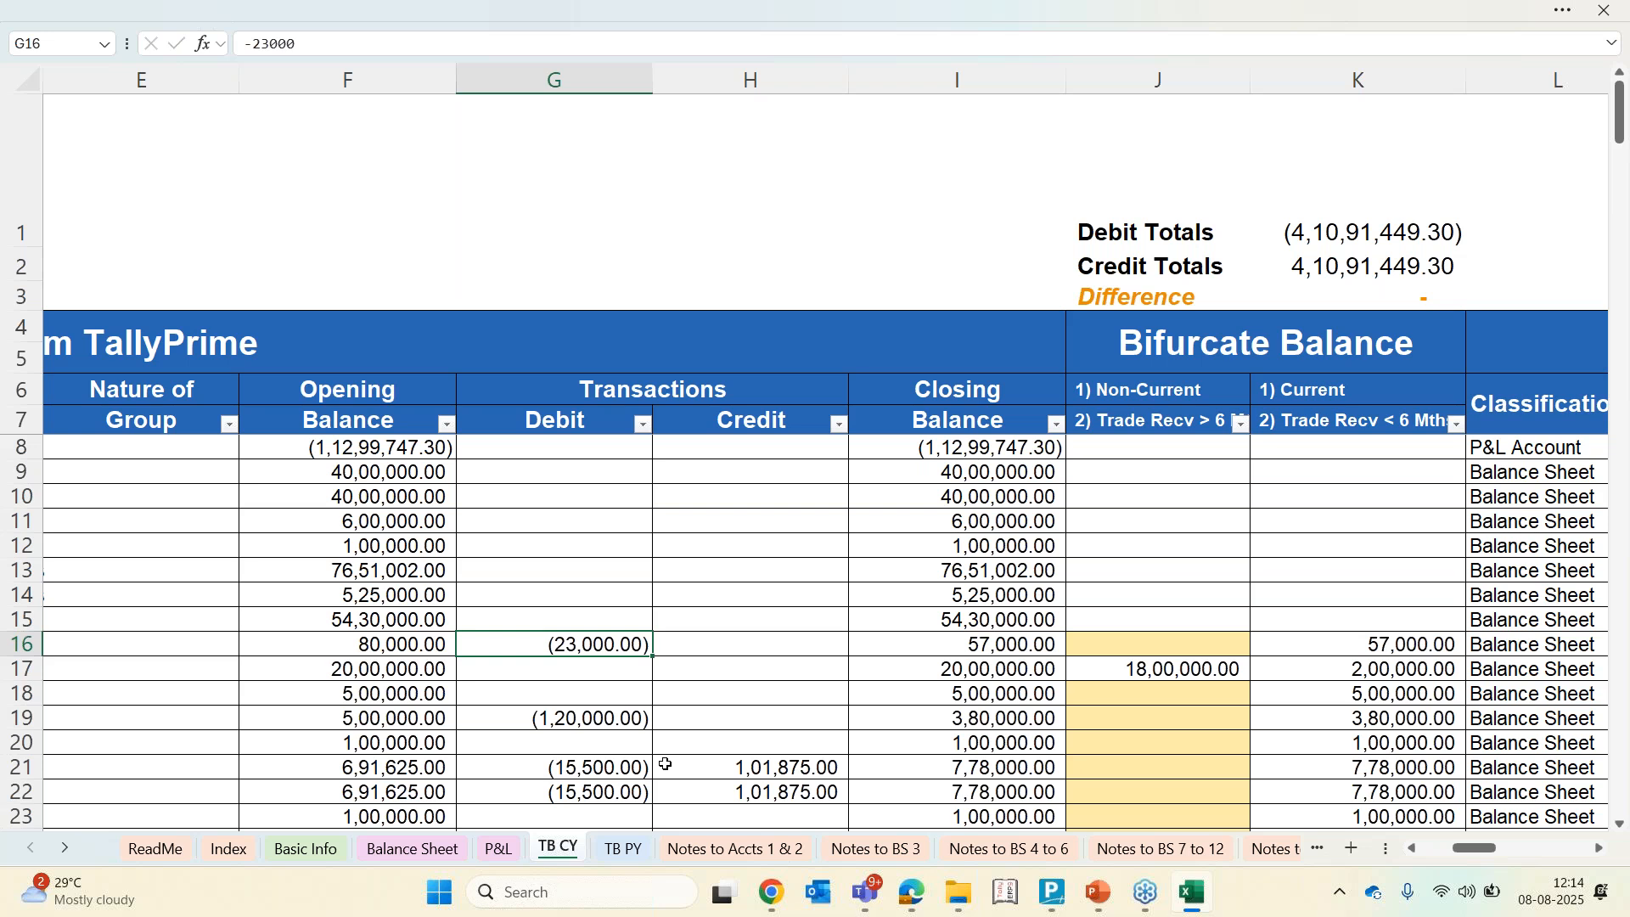
pyautogui.press('Left')
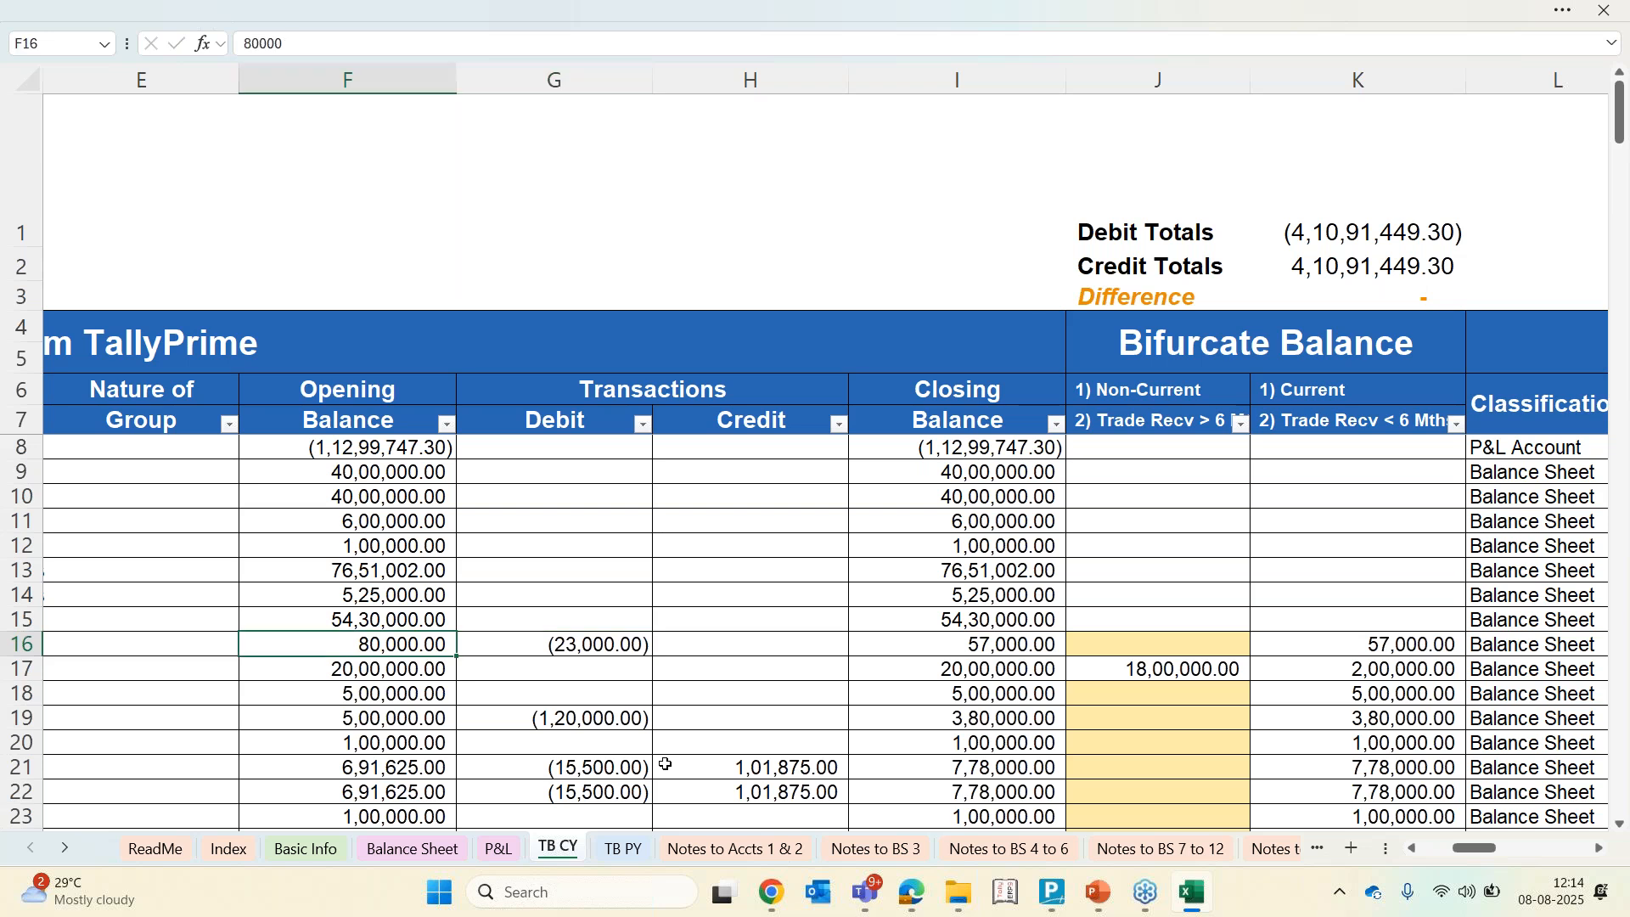
# Select the loan row's opening balance through closing balance cells to review their total
pyautogui.hotkey('shift', 'Right')
pyautogui.hotkey('shift', 'Right')
pyautogui.hotkey('shift', 'Right')
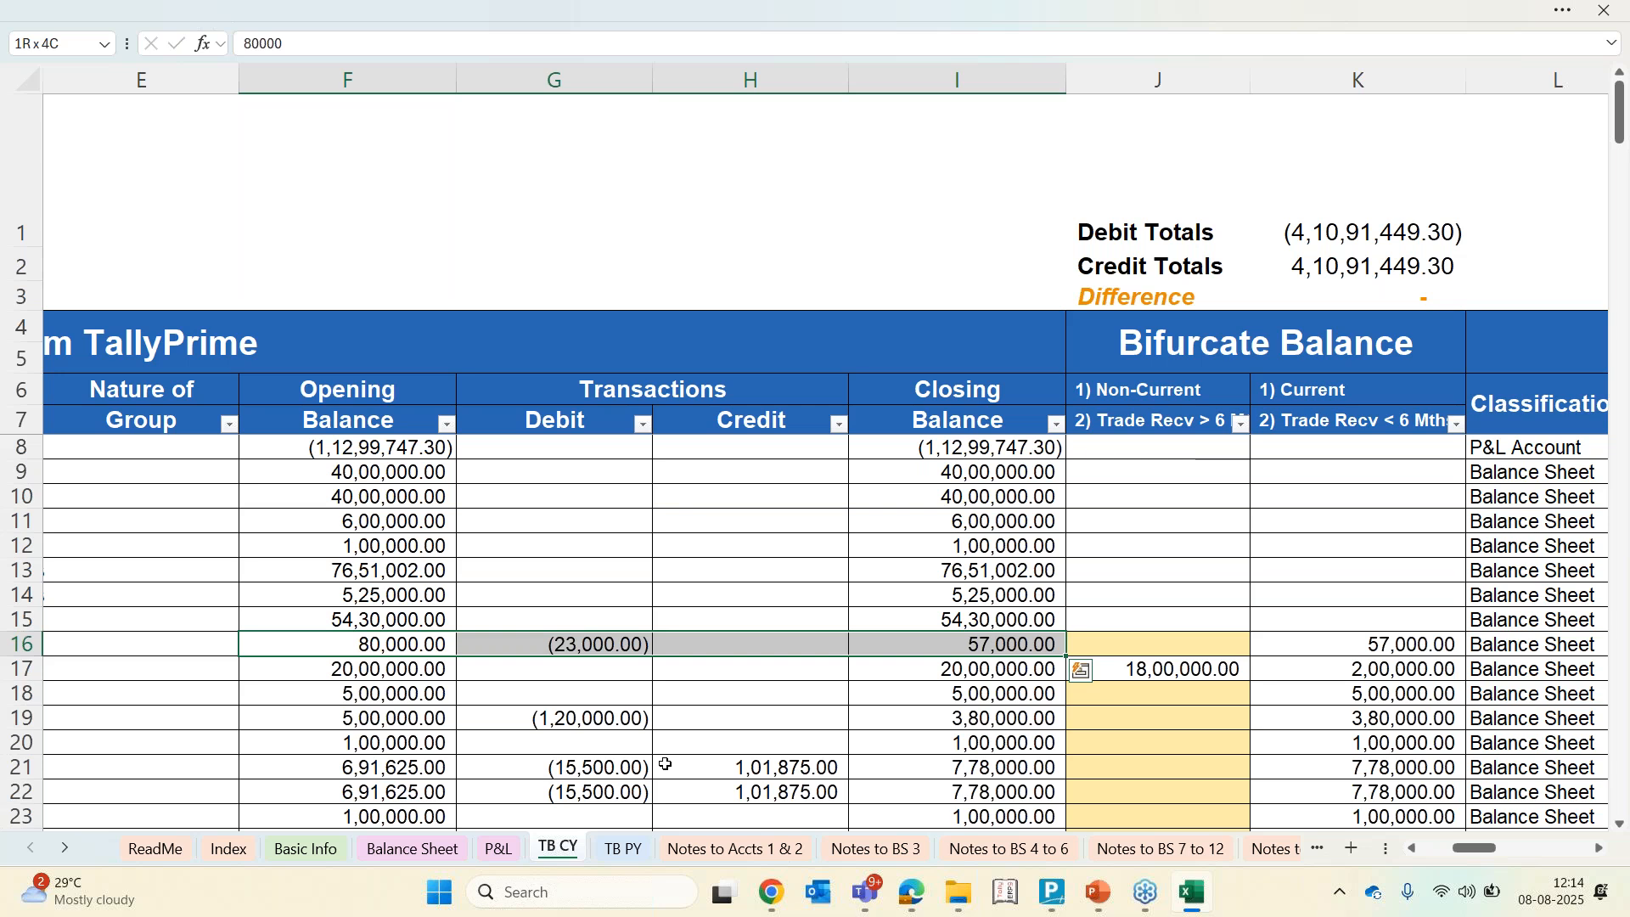
pyautogui.hotkey('shift', 'Left')
pyautogui.hotkey('shift', 'Left')
pyautogui.hotkey('shift', 'Left')
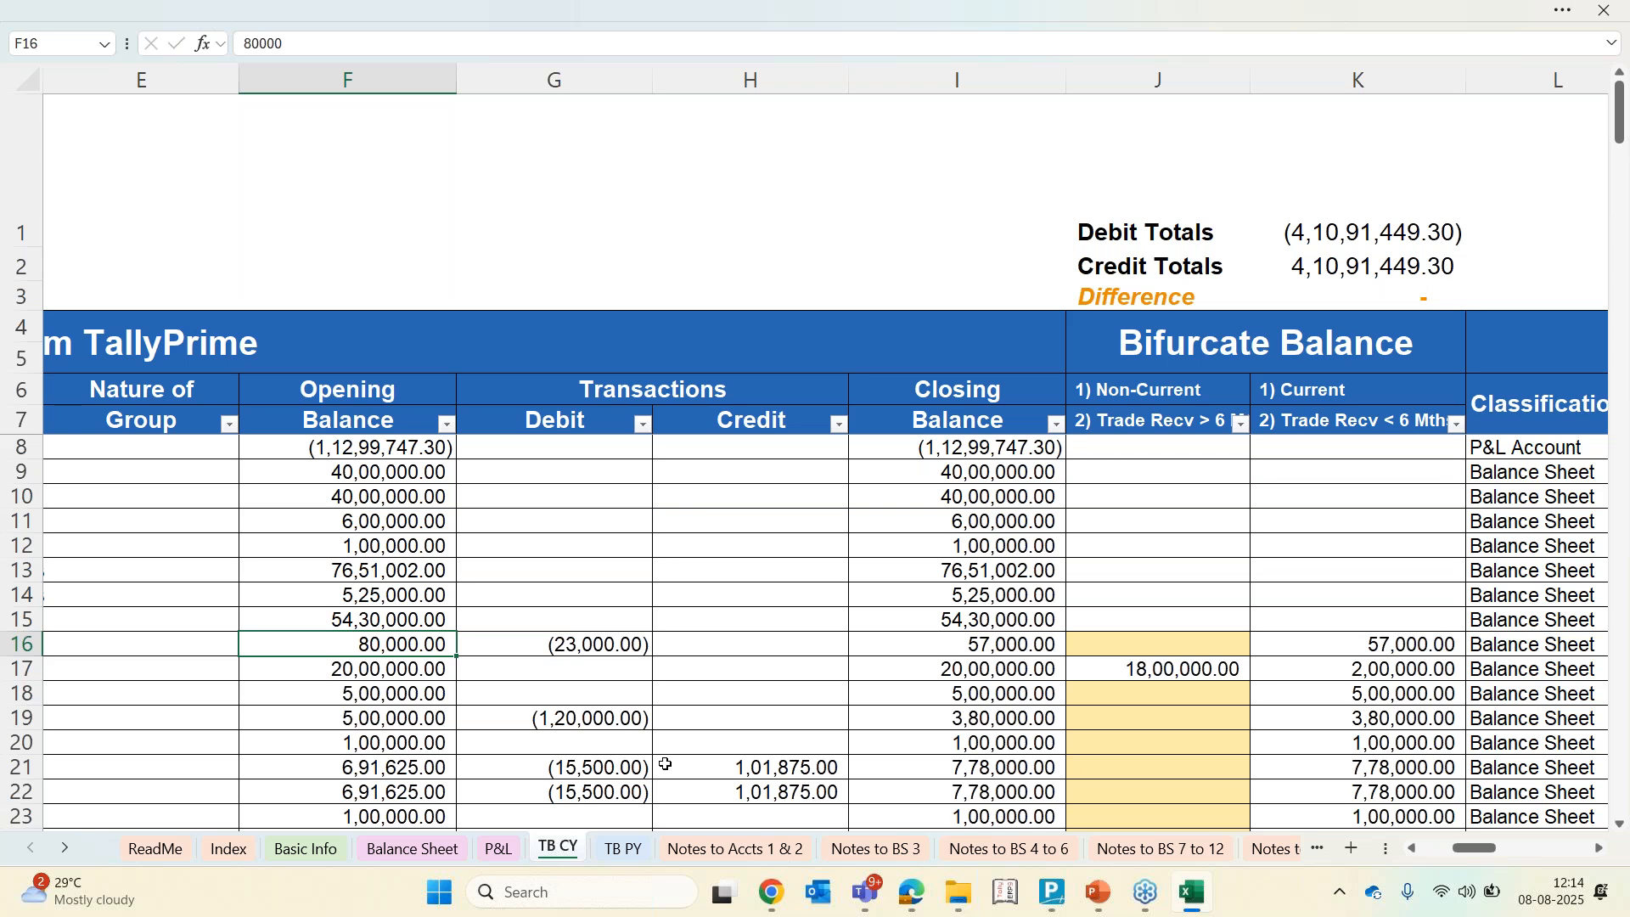
pyautogui.press('Right')
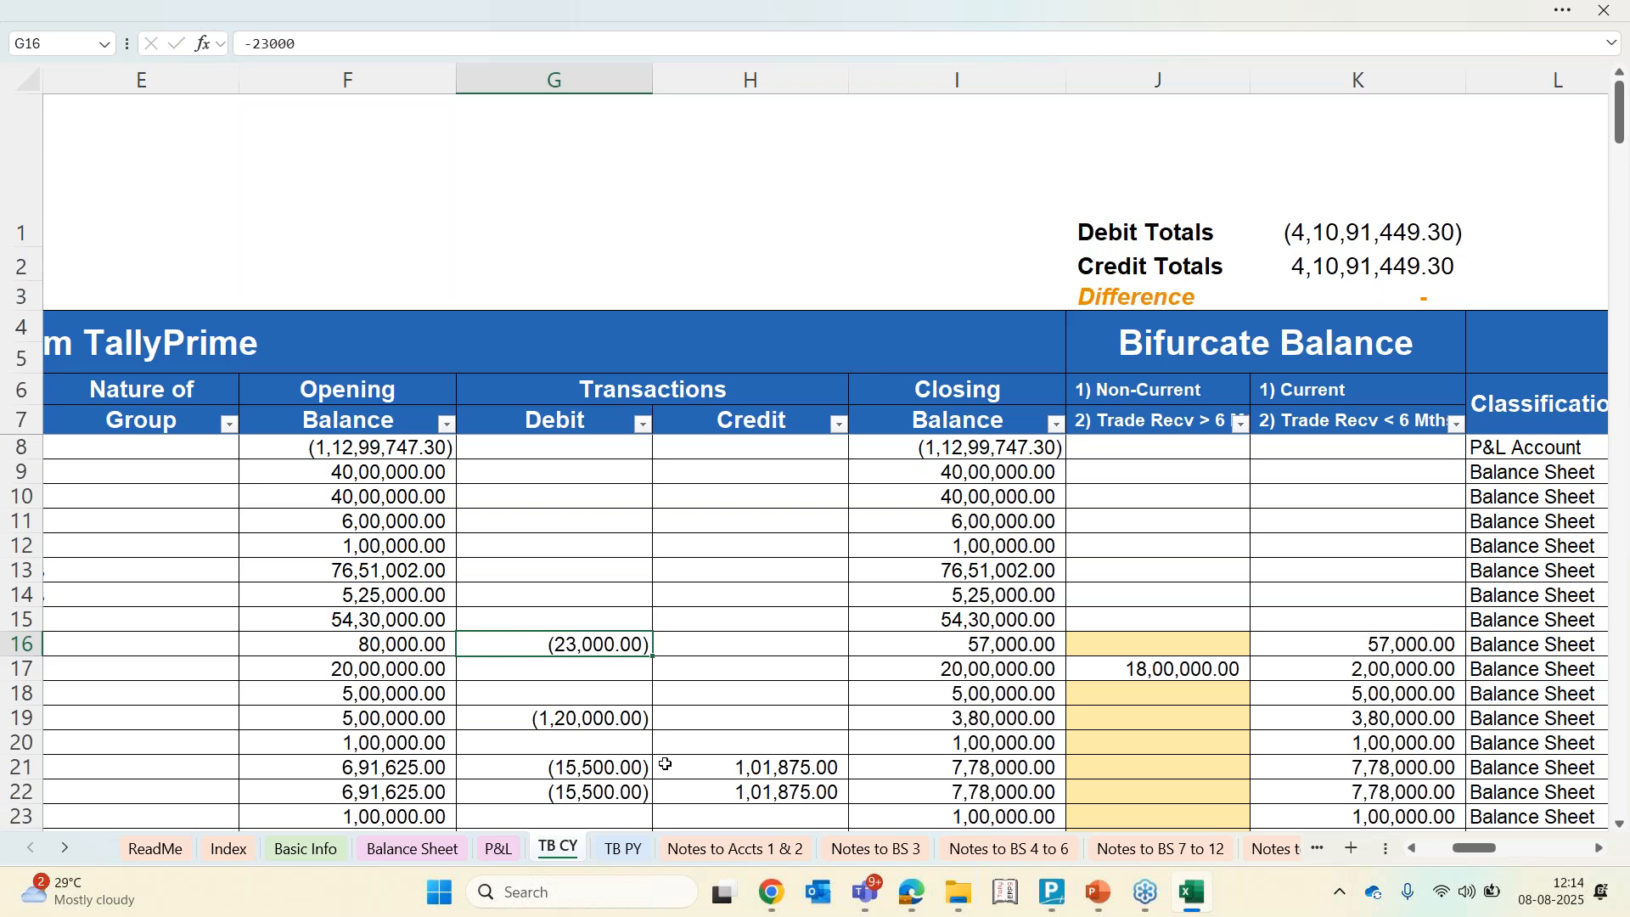
pyautogui.press('Left')
pyautogui.hotkey('shift', 'Right')
pyautogui.hotkey('shift', 'Right')
pyautogui.hotkey('shift', 'Right')
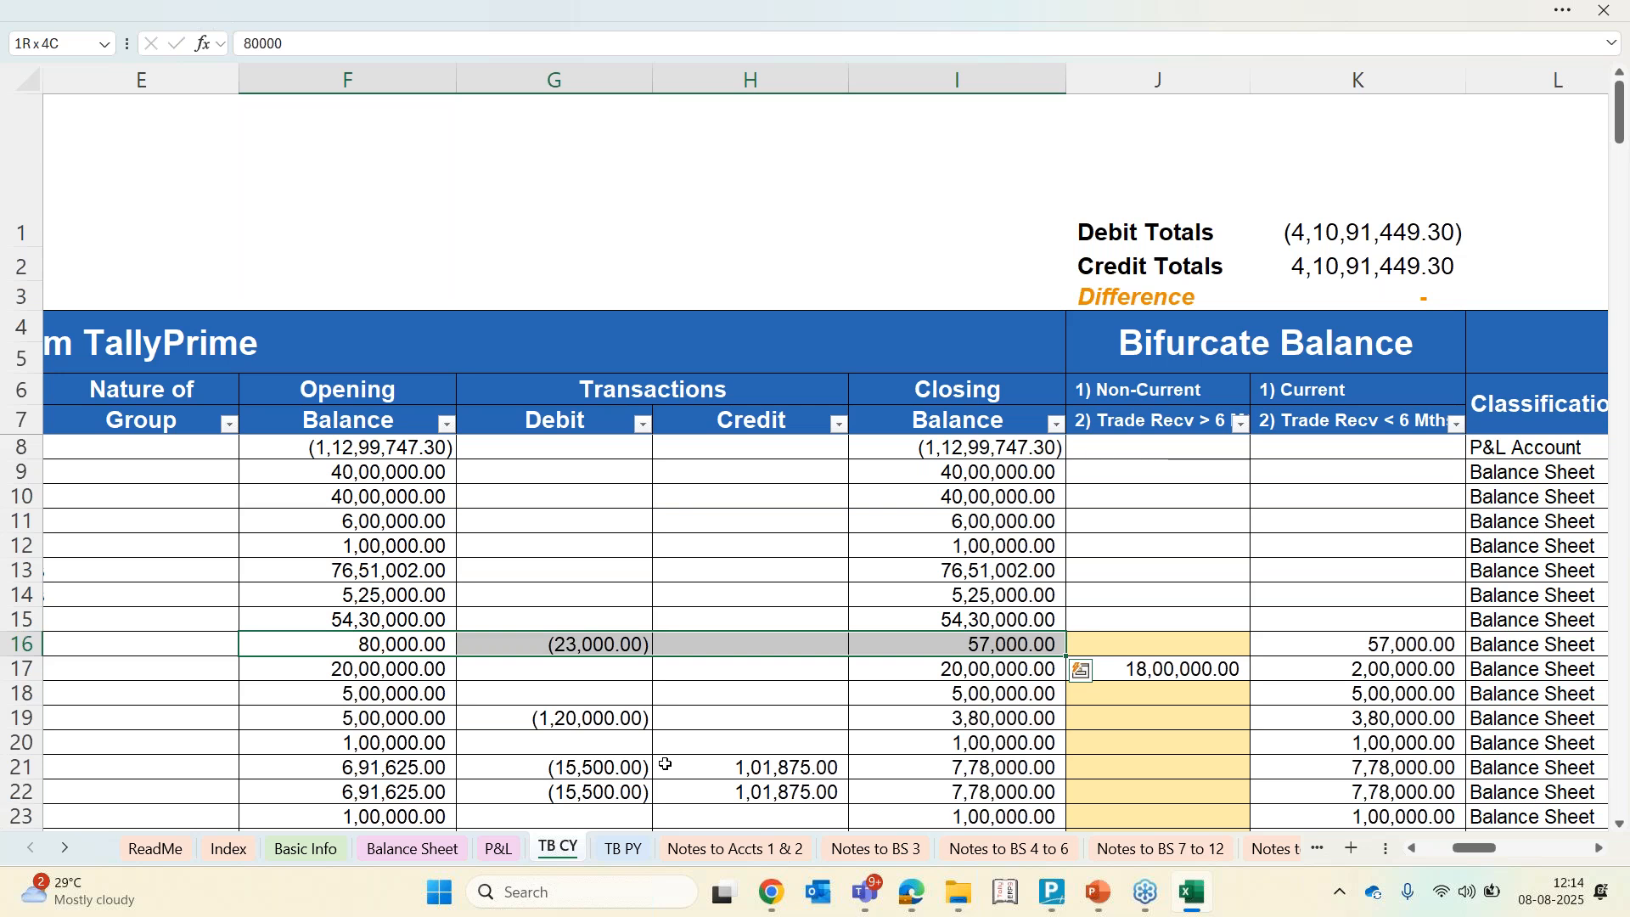
pyautogui.press('Down')
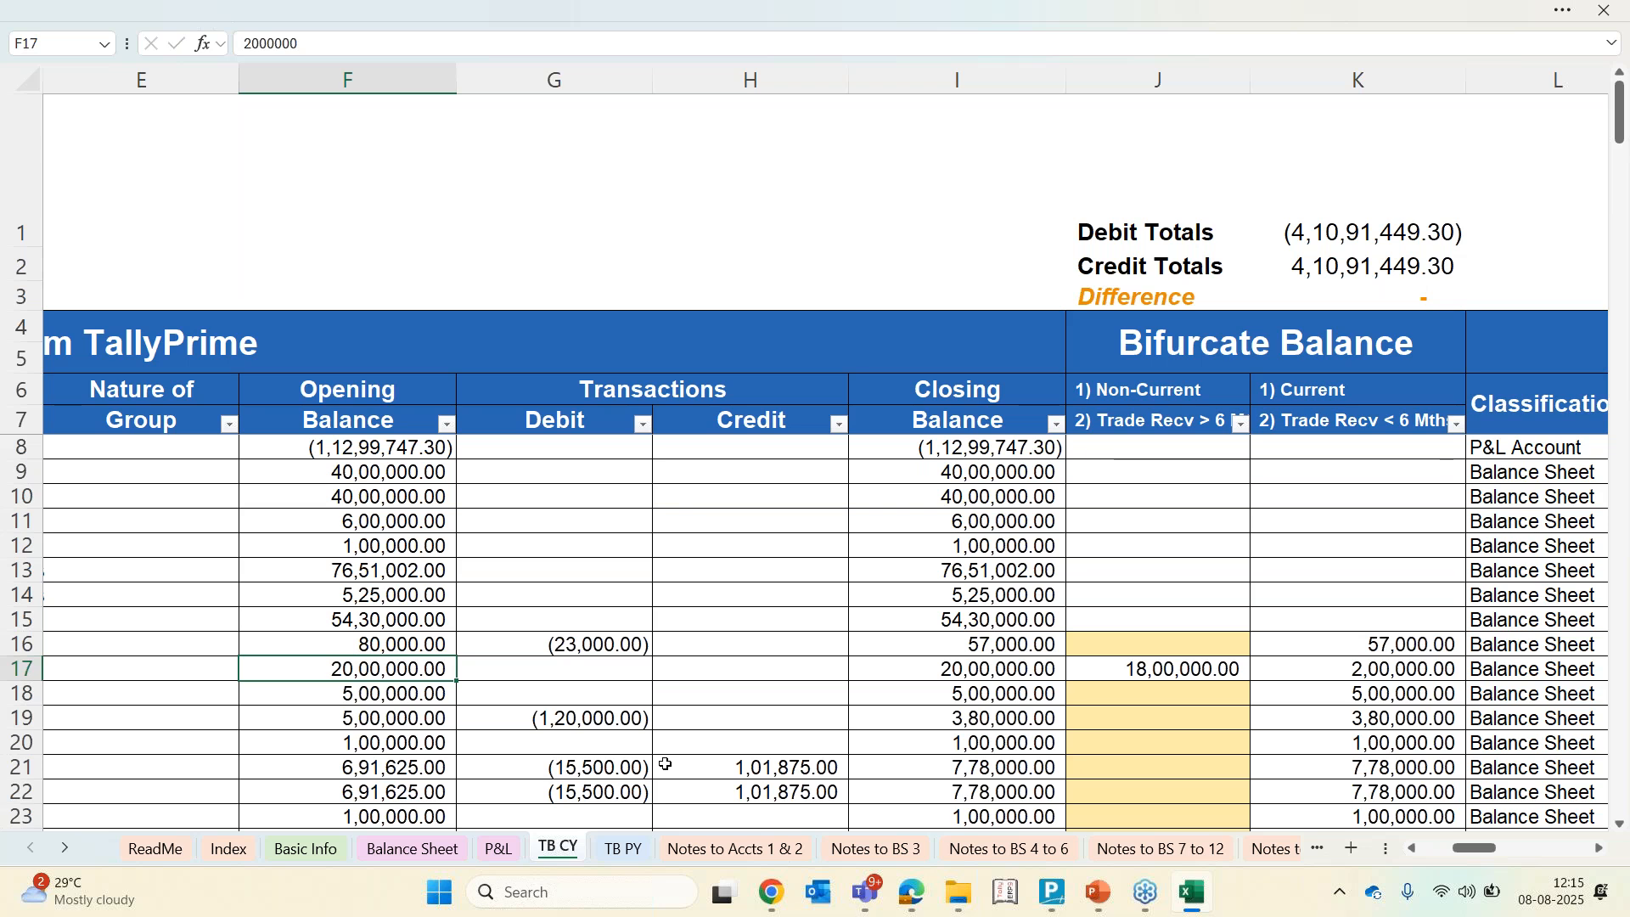
# Browse down the opening balance and transaction columns of the remaining ledgers
pyautogui.press('Down')
pyautogui.press('Down')
pyautogui.press('Down')
pyautogui.press('Down')
pyautogui.press('Down')
pyautogui.press('Down')
pyautogui.press('Down')
pyautogui.press('Down')
pyautogui.press('Down')
pyautogui.press('Down')
pyautogui.press('Down')
pyautogui.press('Down')
pyautogui.press('Down')
pyautogui.press('Down')
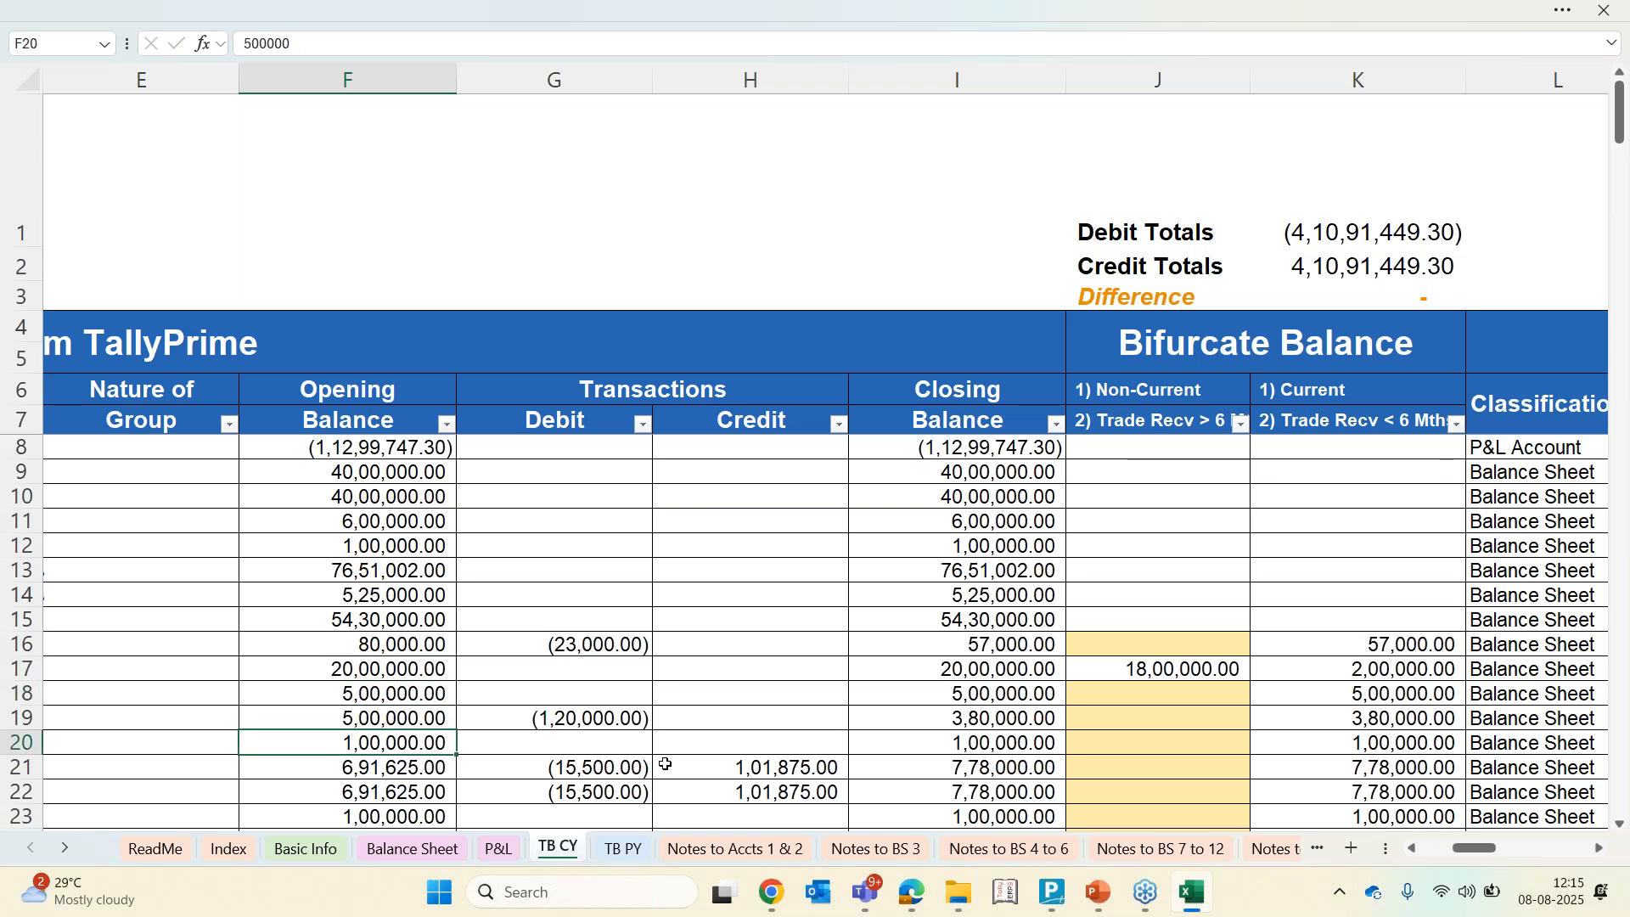
pyautogui.press('Down')
pyautogui.press('Down')
pyautogui.press('Down')
pyautogui.press('Down')
pyautogui.press('Down')
pyautogui.press('Down')
pyautogui.press('Down')
pyautogui.press('Down')
pyautogui.press('Down')
pyautogui.press('Down')
pyautogui.press('Down')
pyautogui.press('Down')
pyautogui.press('Down')
pyautogui.press('Down')
pyautogui.press('Down')
pyautogui.press('Down')
pyautogui.press('Down')
pyautogui.press('Down')
pyautogui.press('Down')
pyautogui.press('Down')
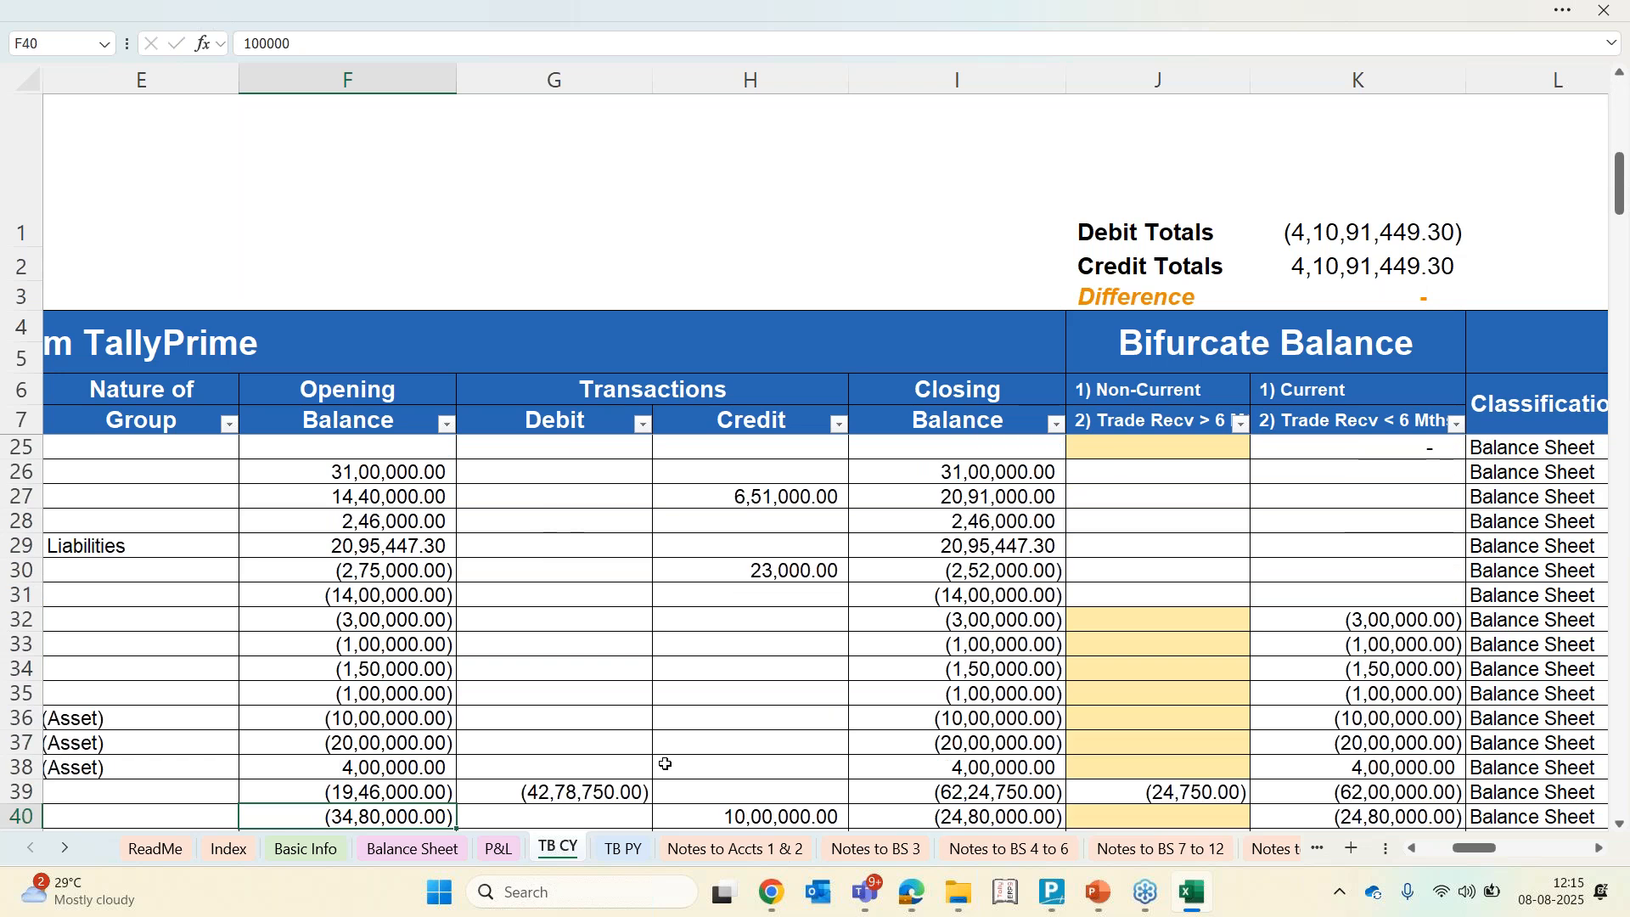
pyautogui.press('Right')
pyautogui.press('Right')
pyautogui.press('Up')
pyautogui.press('Up')
pyautogui.press('Up')
pyautogui.press('Up')
pyautogui.press('Up')
pyautogui.press('Up')
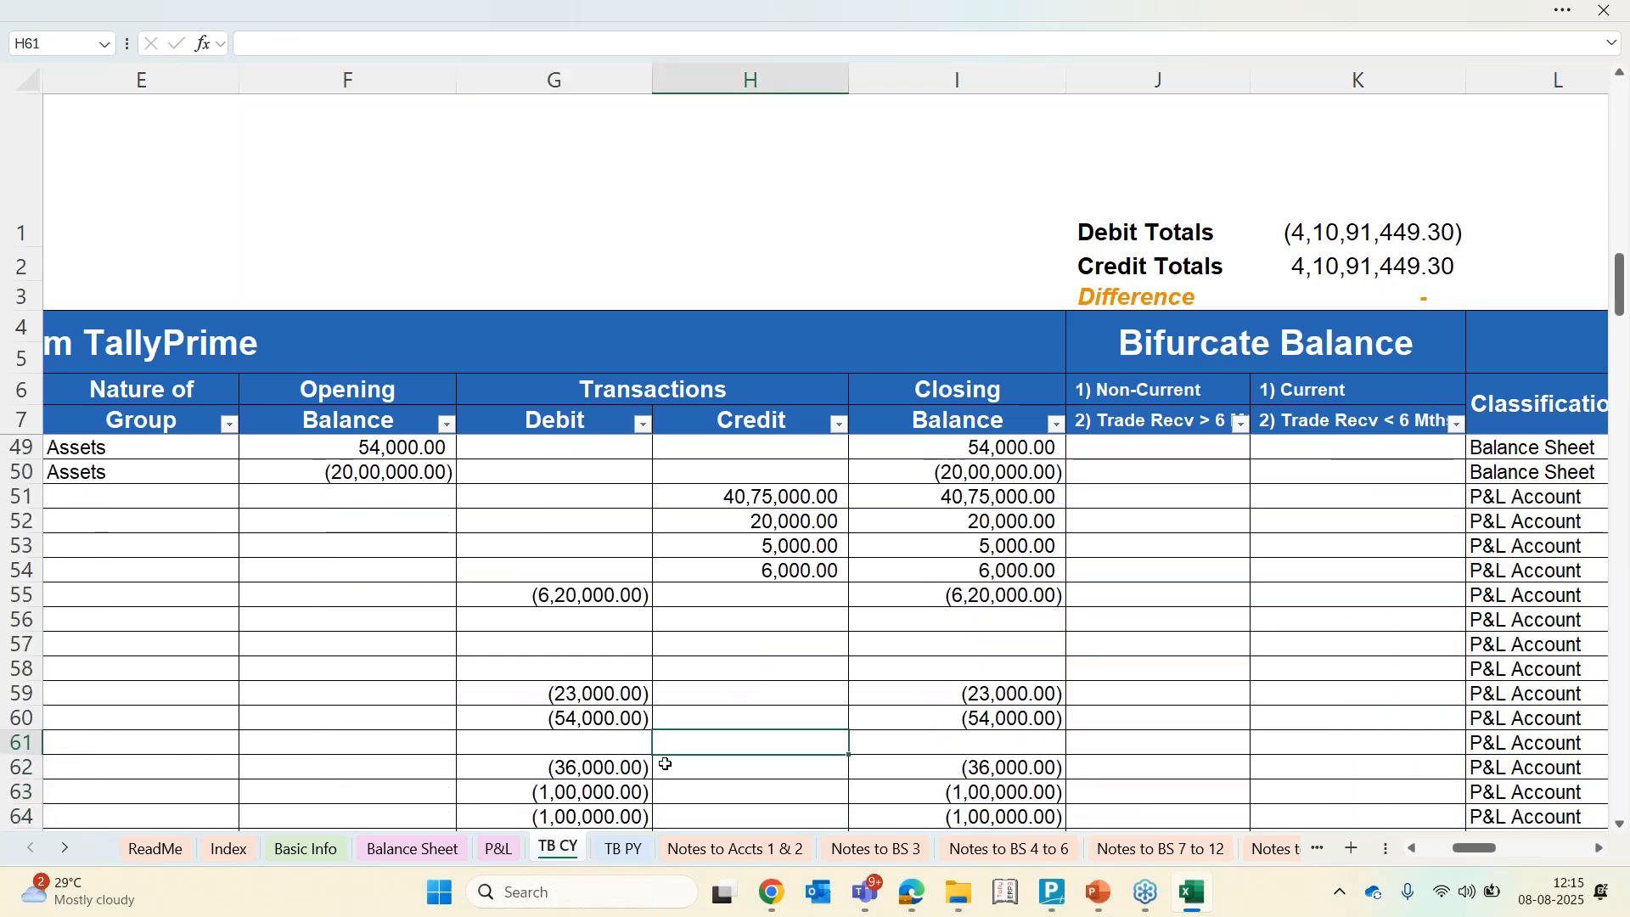
# Examine the closing balance cells of the profit and loss ledger rows on the TB CY sheet
pyautogui.press('Left')
pyautogui.press('Right')
pyautogui.press('Right')
pyautogui.press('Down')
pyautogui.press('Down')
pyautogui.press('Up')
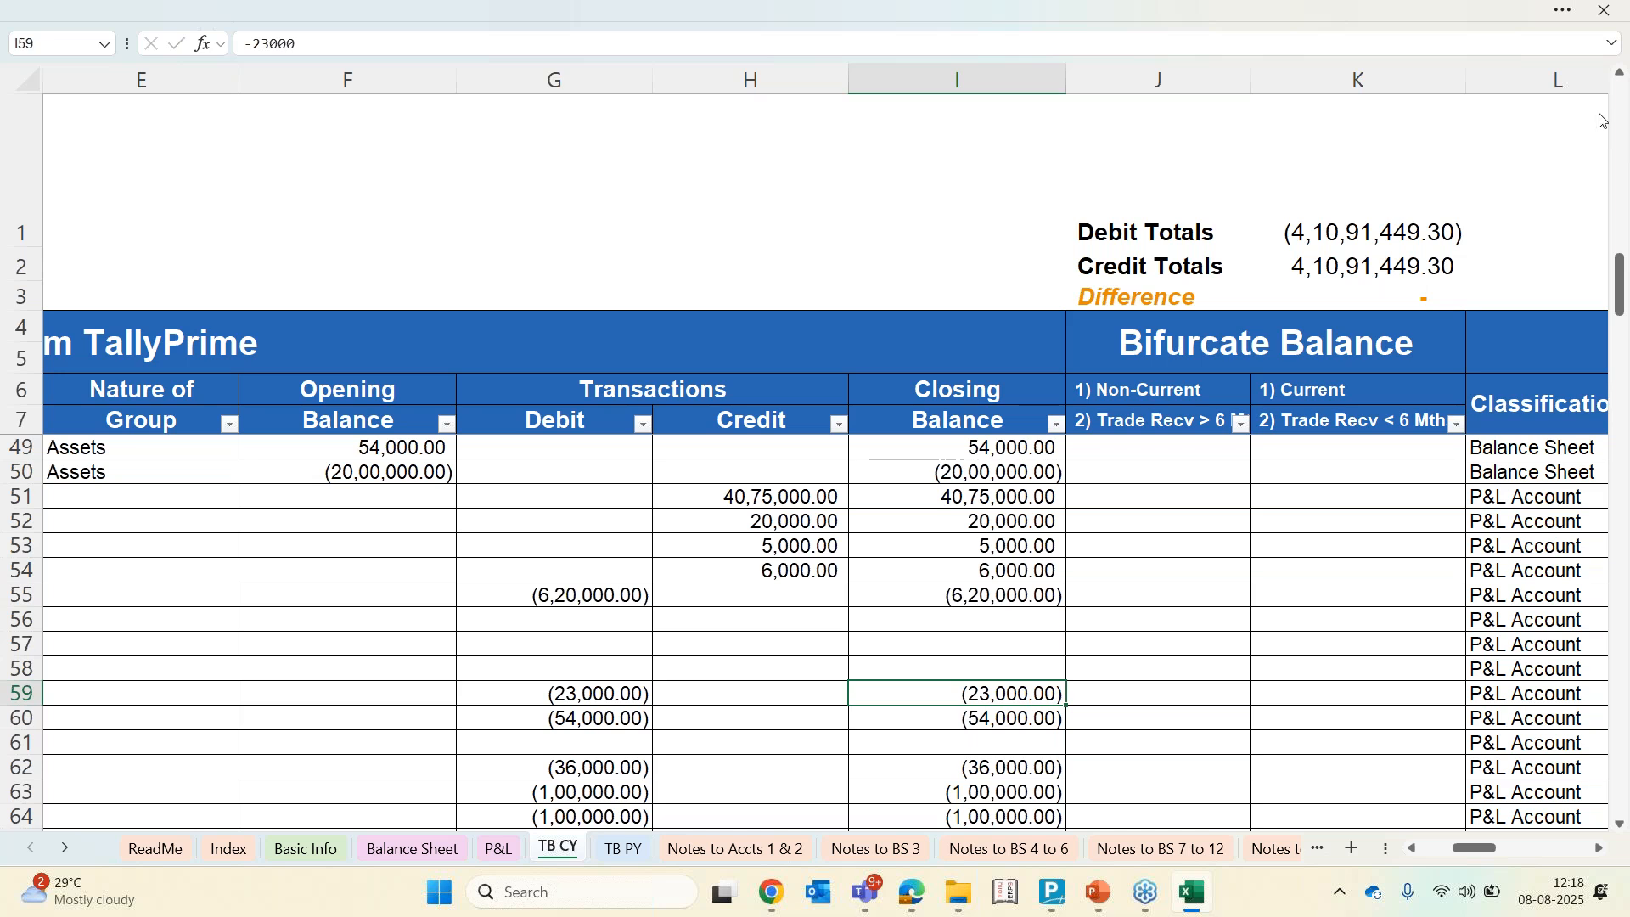
pyautogui.click(1607, 59)
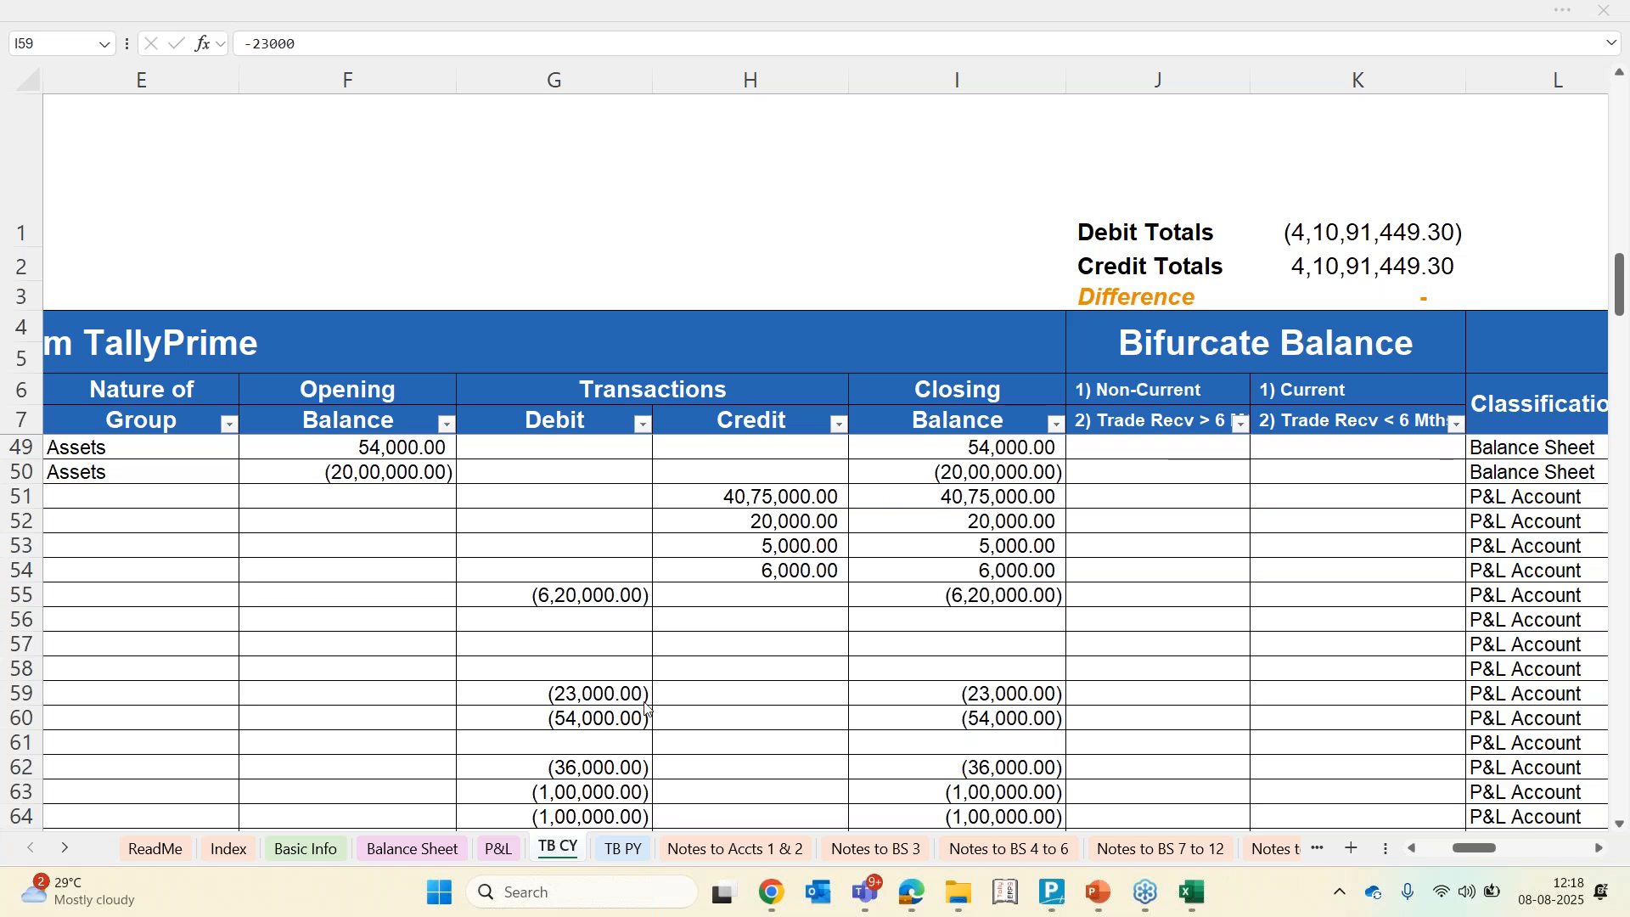
# Review the generated Balance Sheet from the top, then return to the Basic Info sheet
pyautogui.click(430, 849)
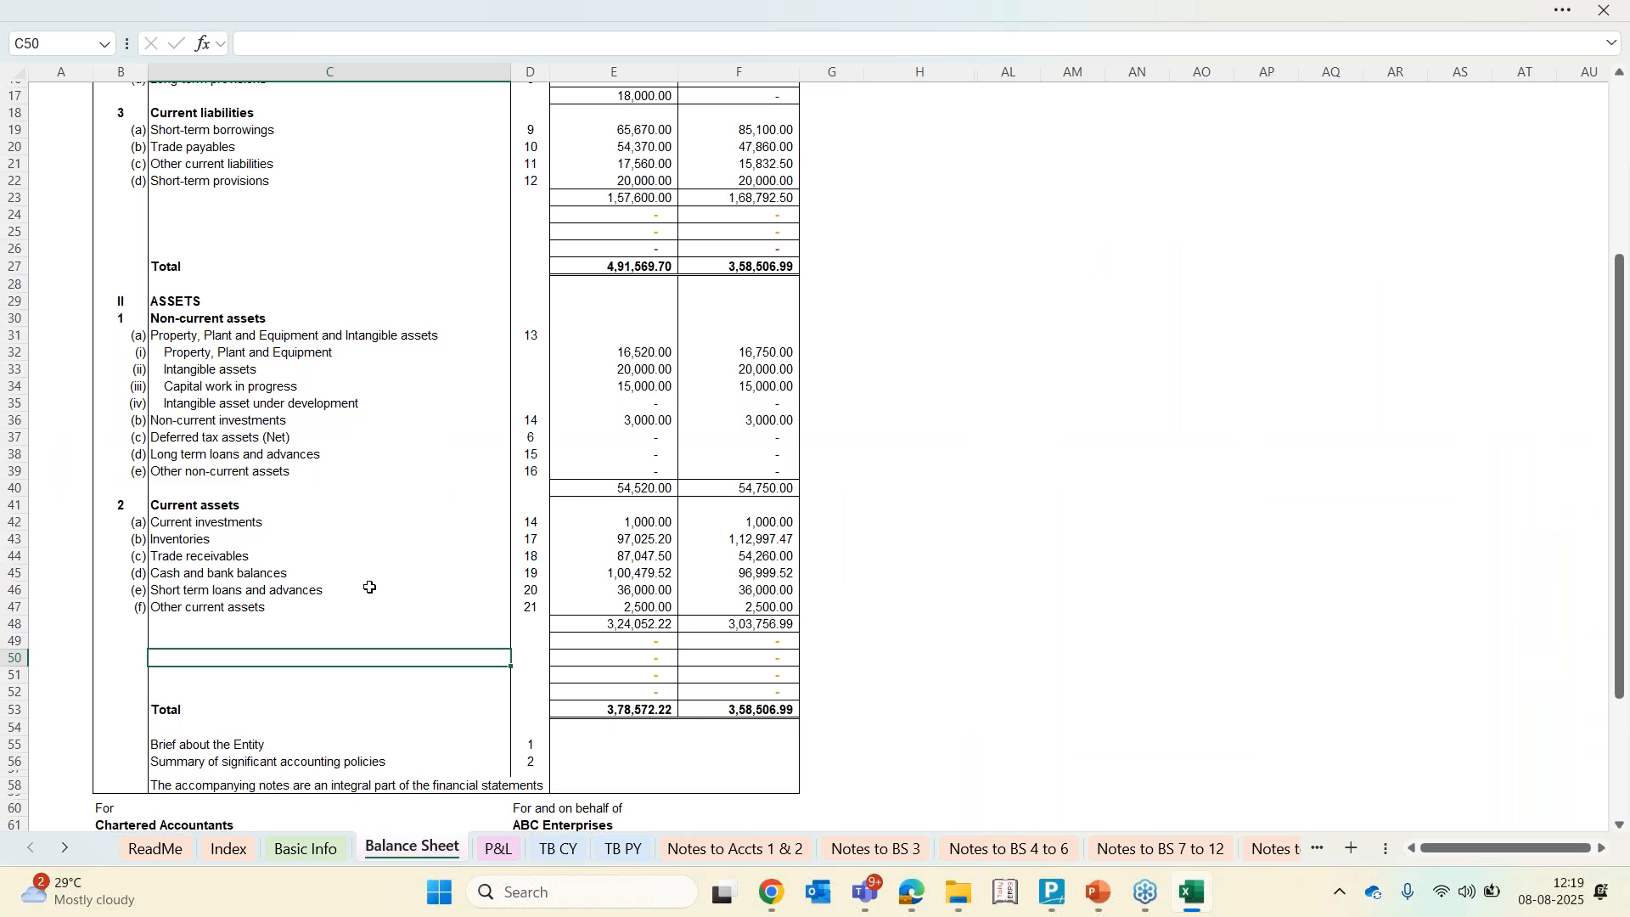
pyautogui.scroll(6, 370, 587)
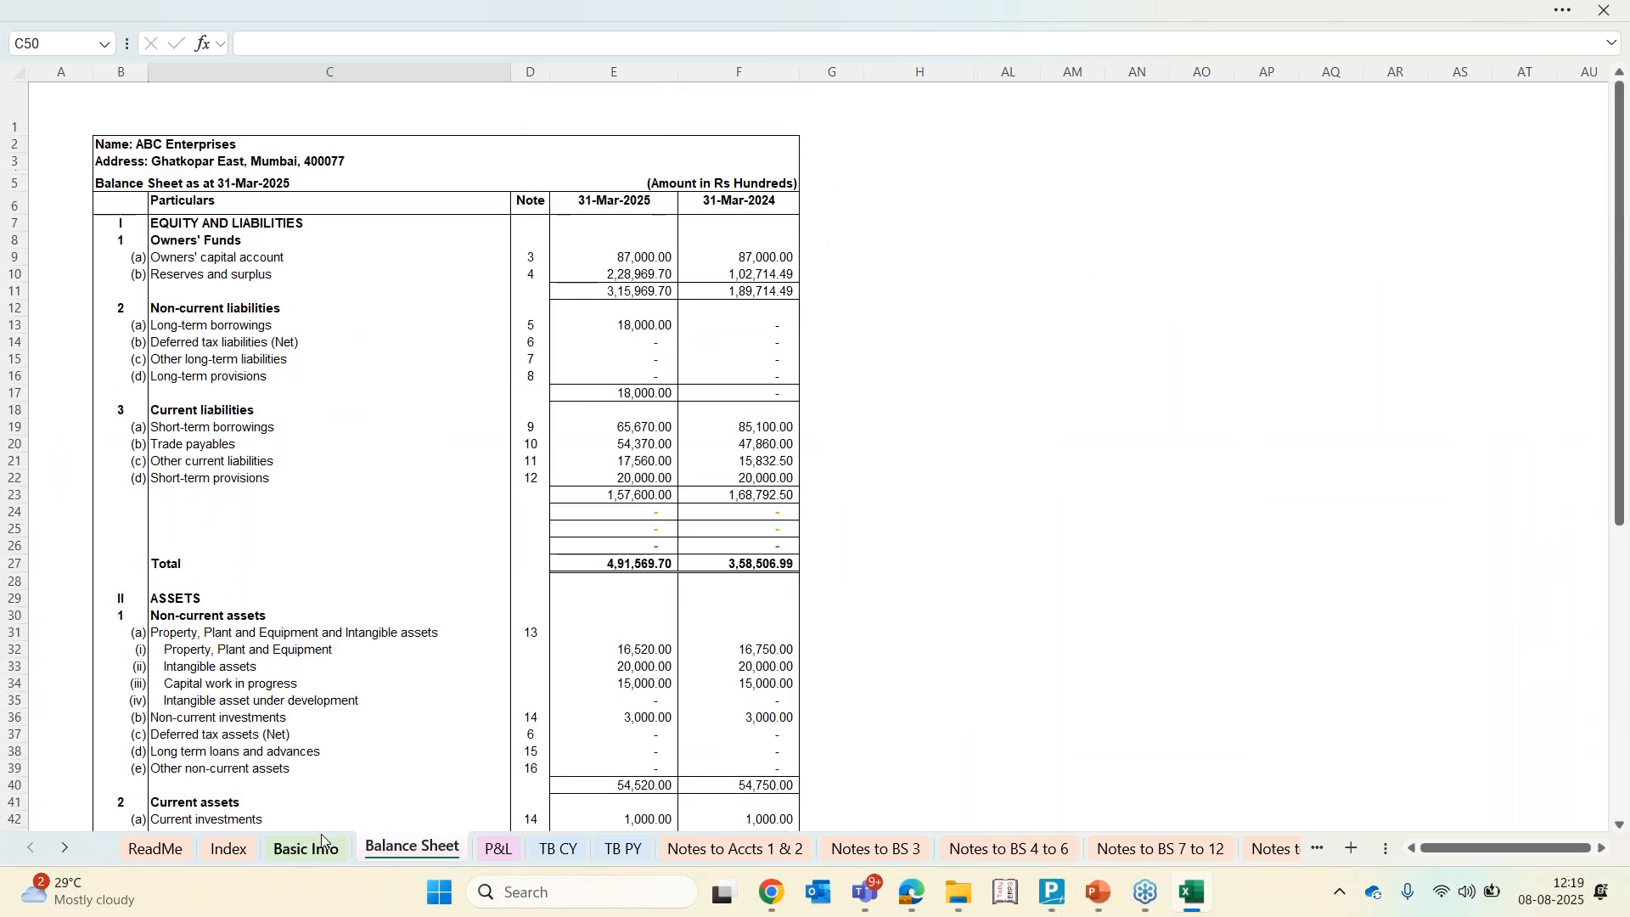
pyautogui.click(321, 848)
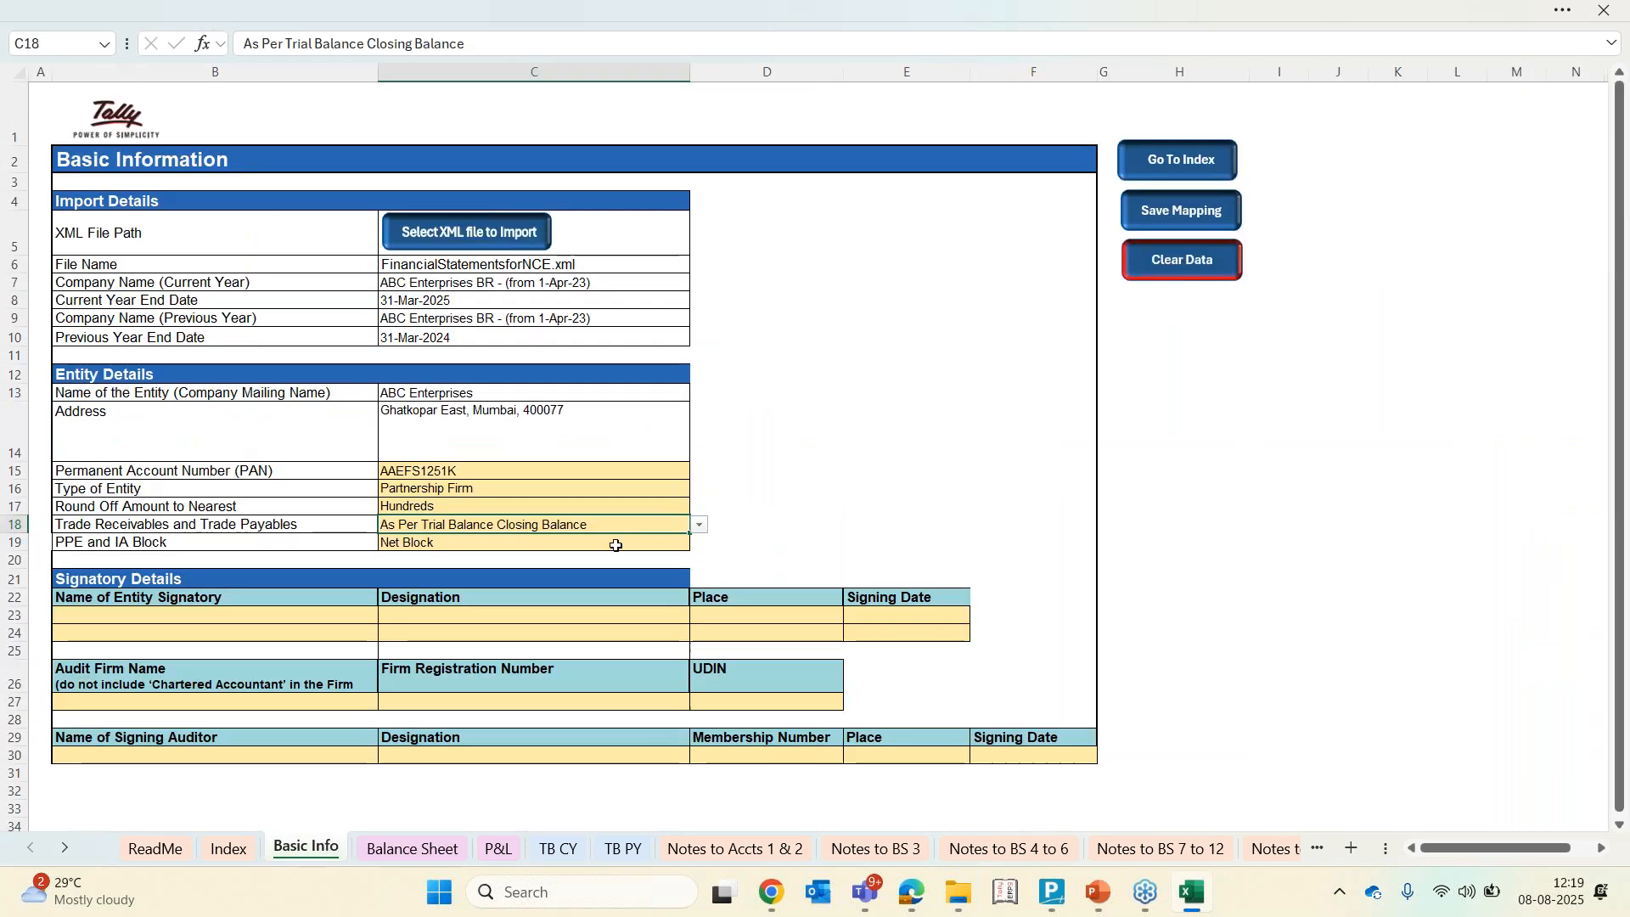
pyautogui.click(1318, 59)
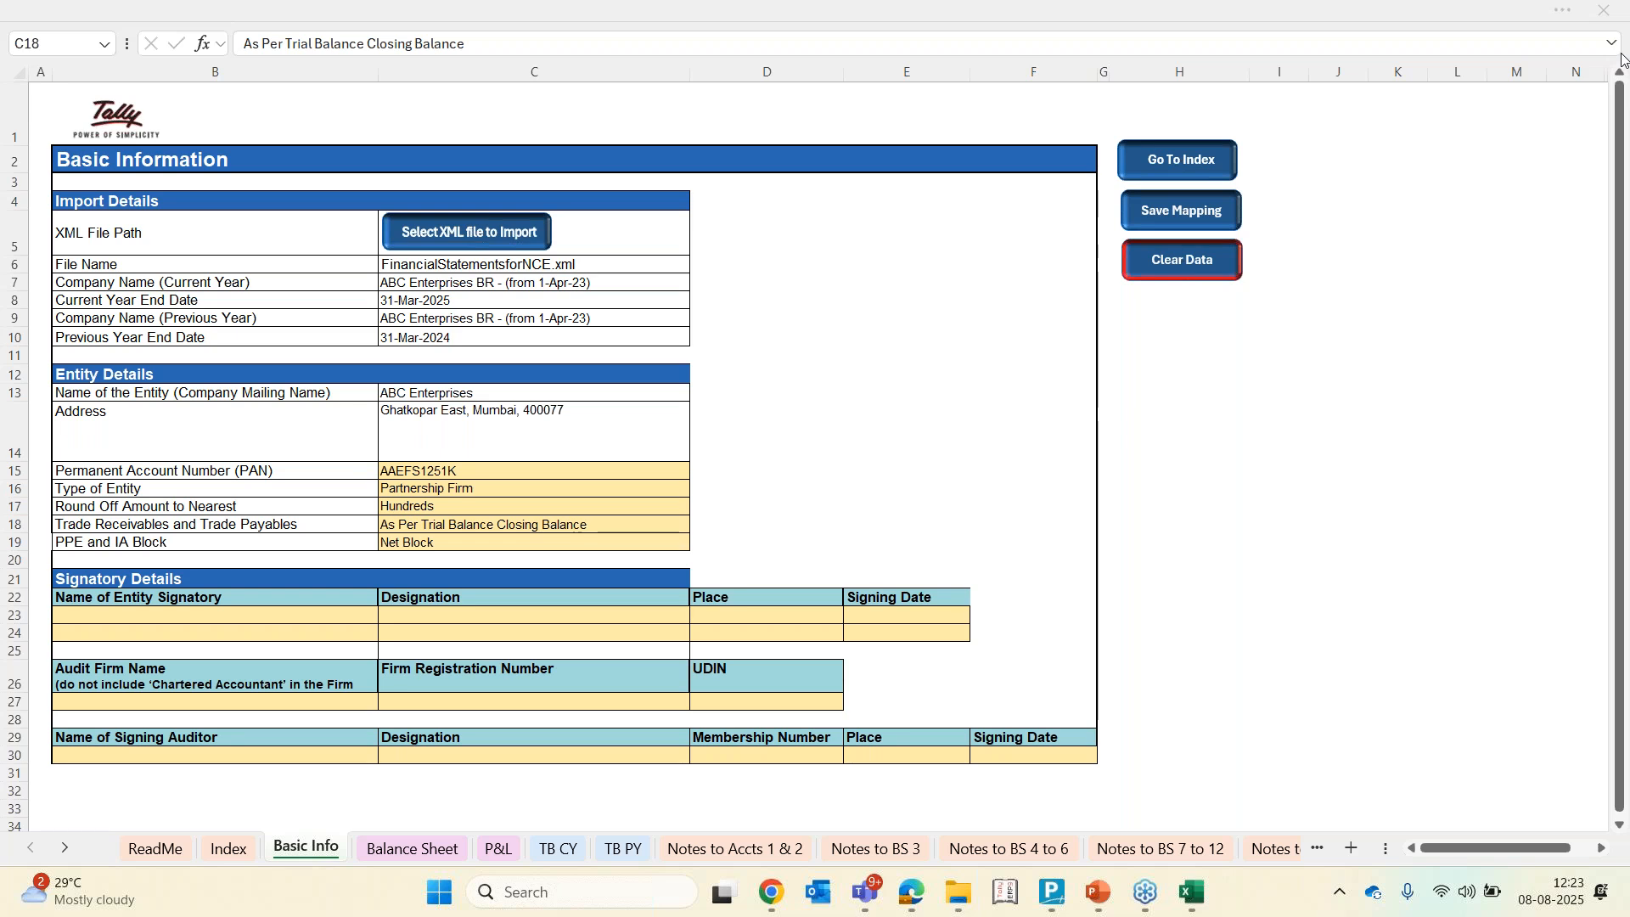
# Review the reserves and surplus note, checking the general reserve line and its current-year amount, then return to Basic Info
pyautogui.click(1008, 856)
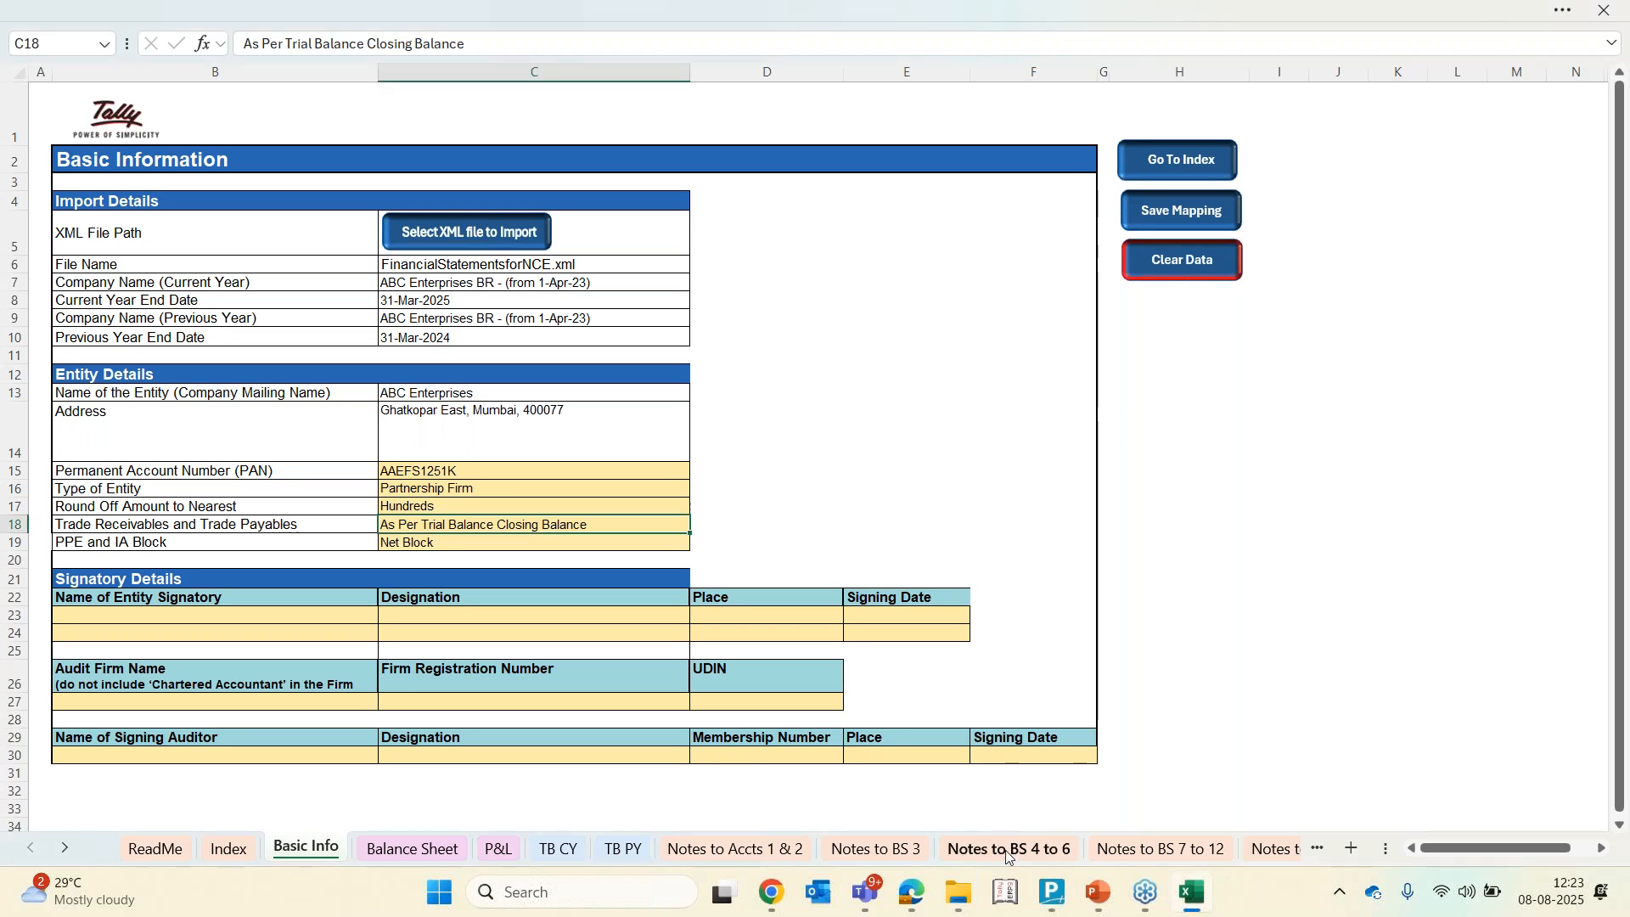
pyautogui.click(1008, 850)
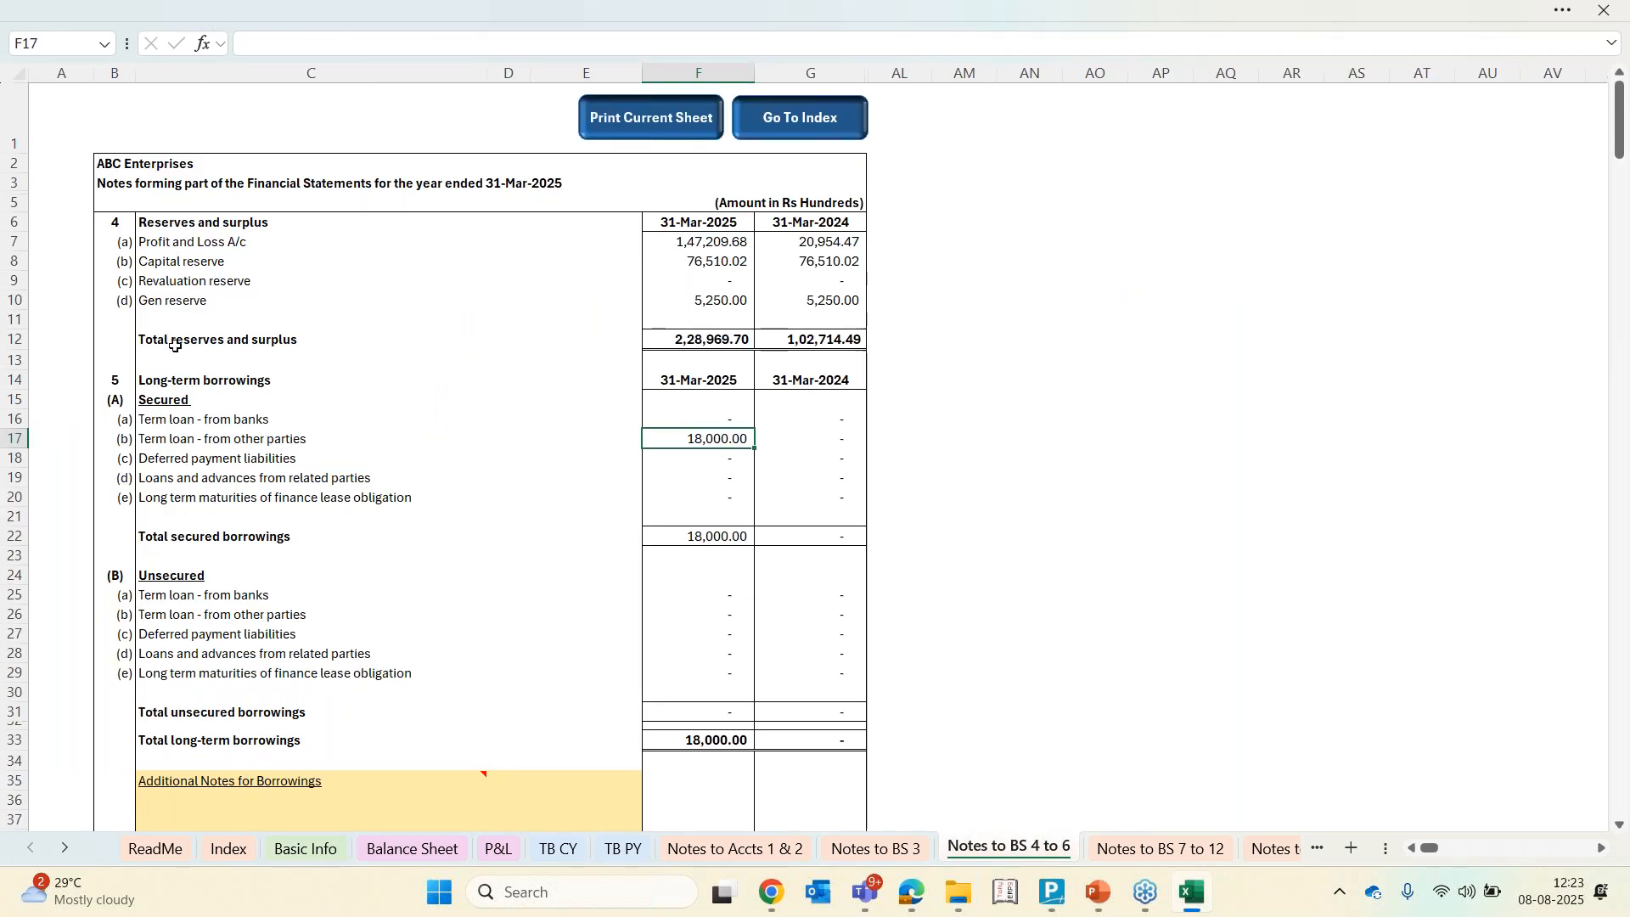
pyautogui.click(137, 304)
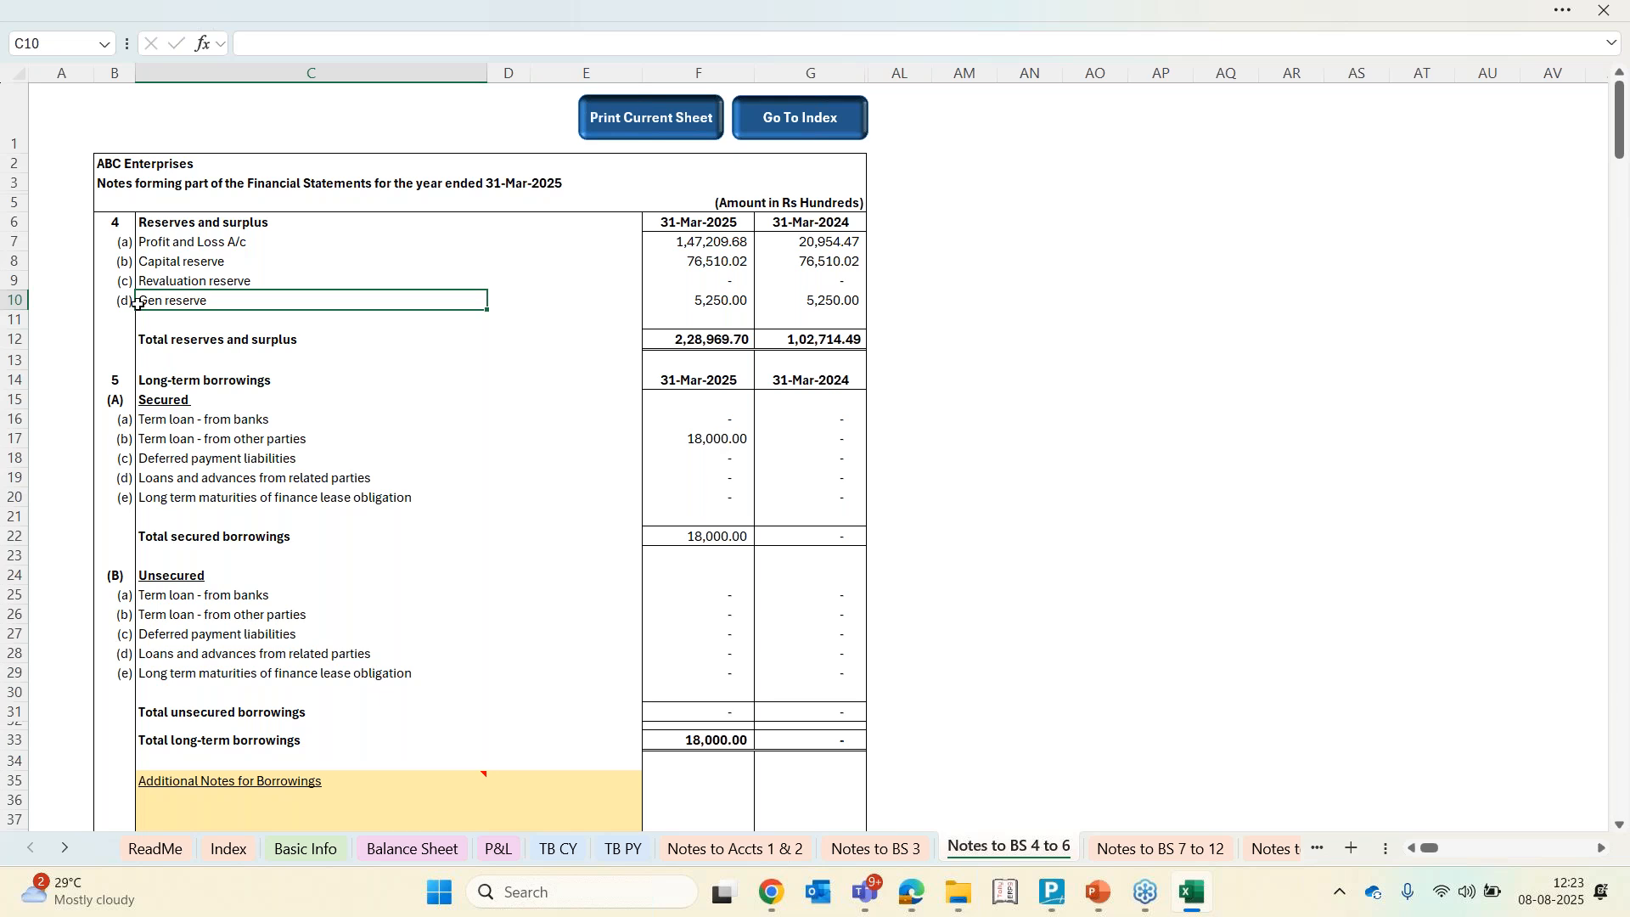
pyautogui.click(732, 303)
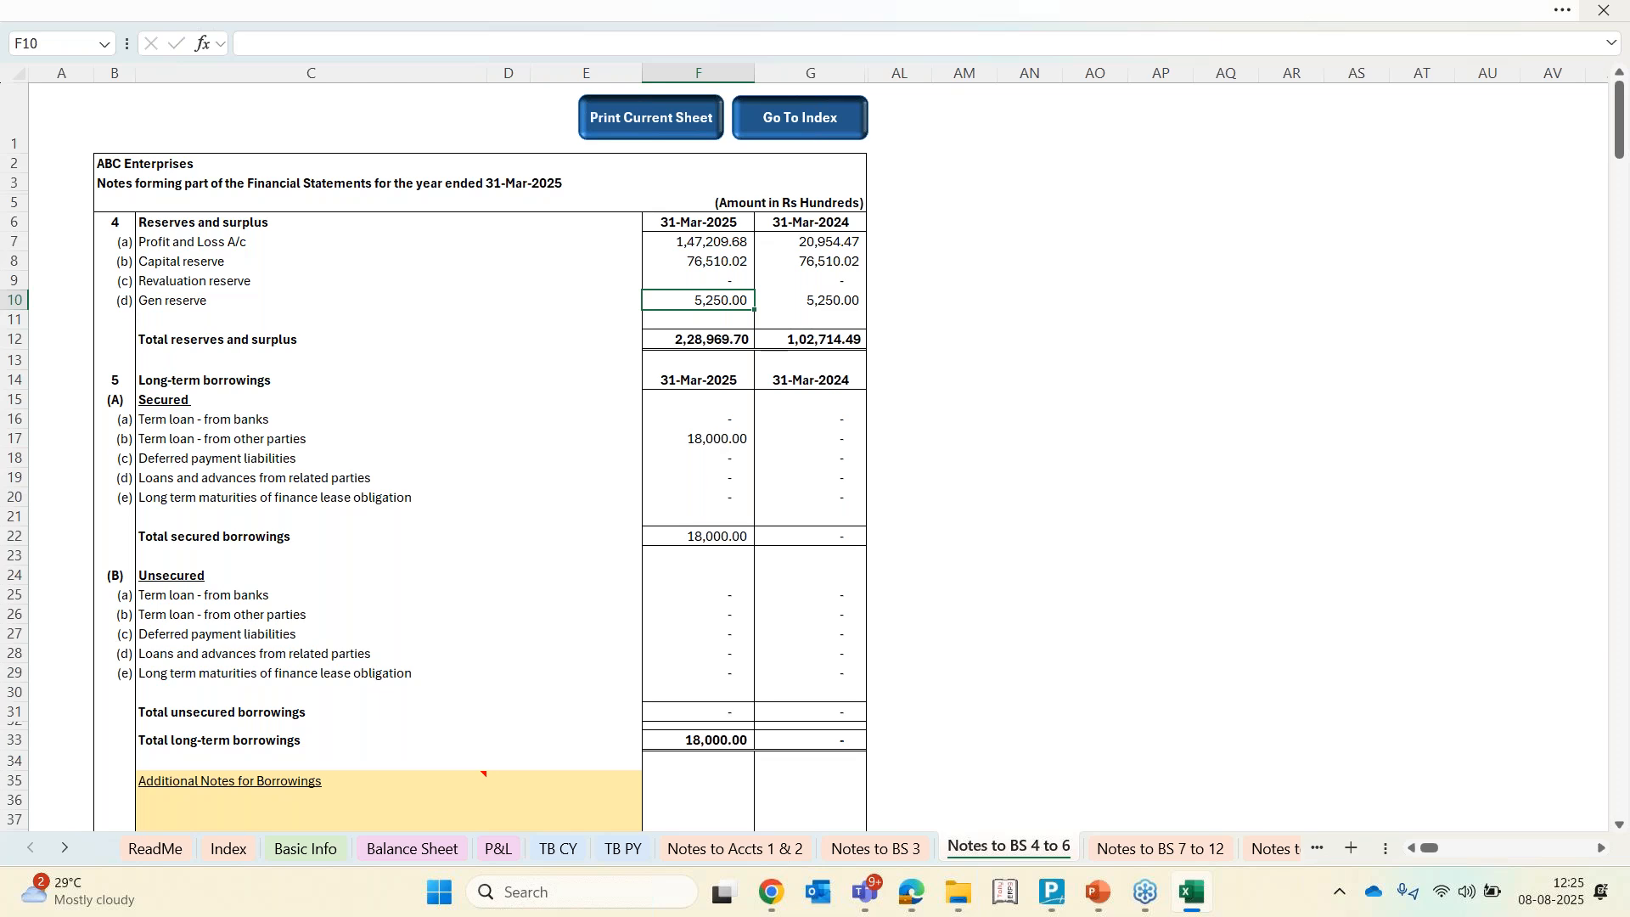
pyautogui.click(1611, 55)
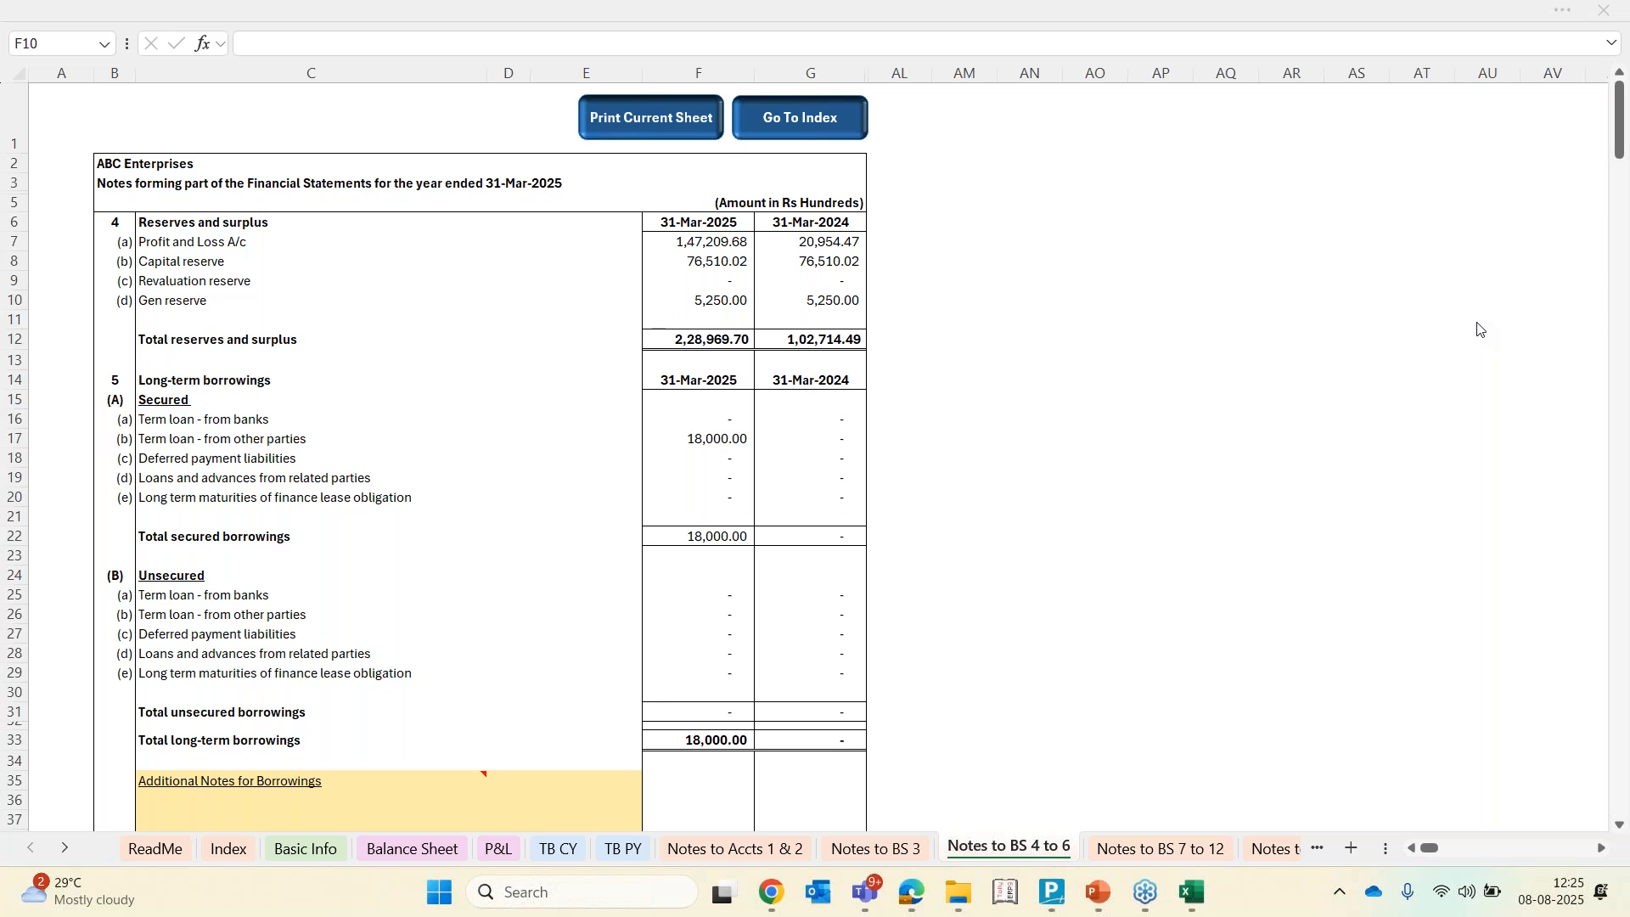
pyautogui.click(286, 854)
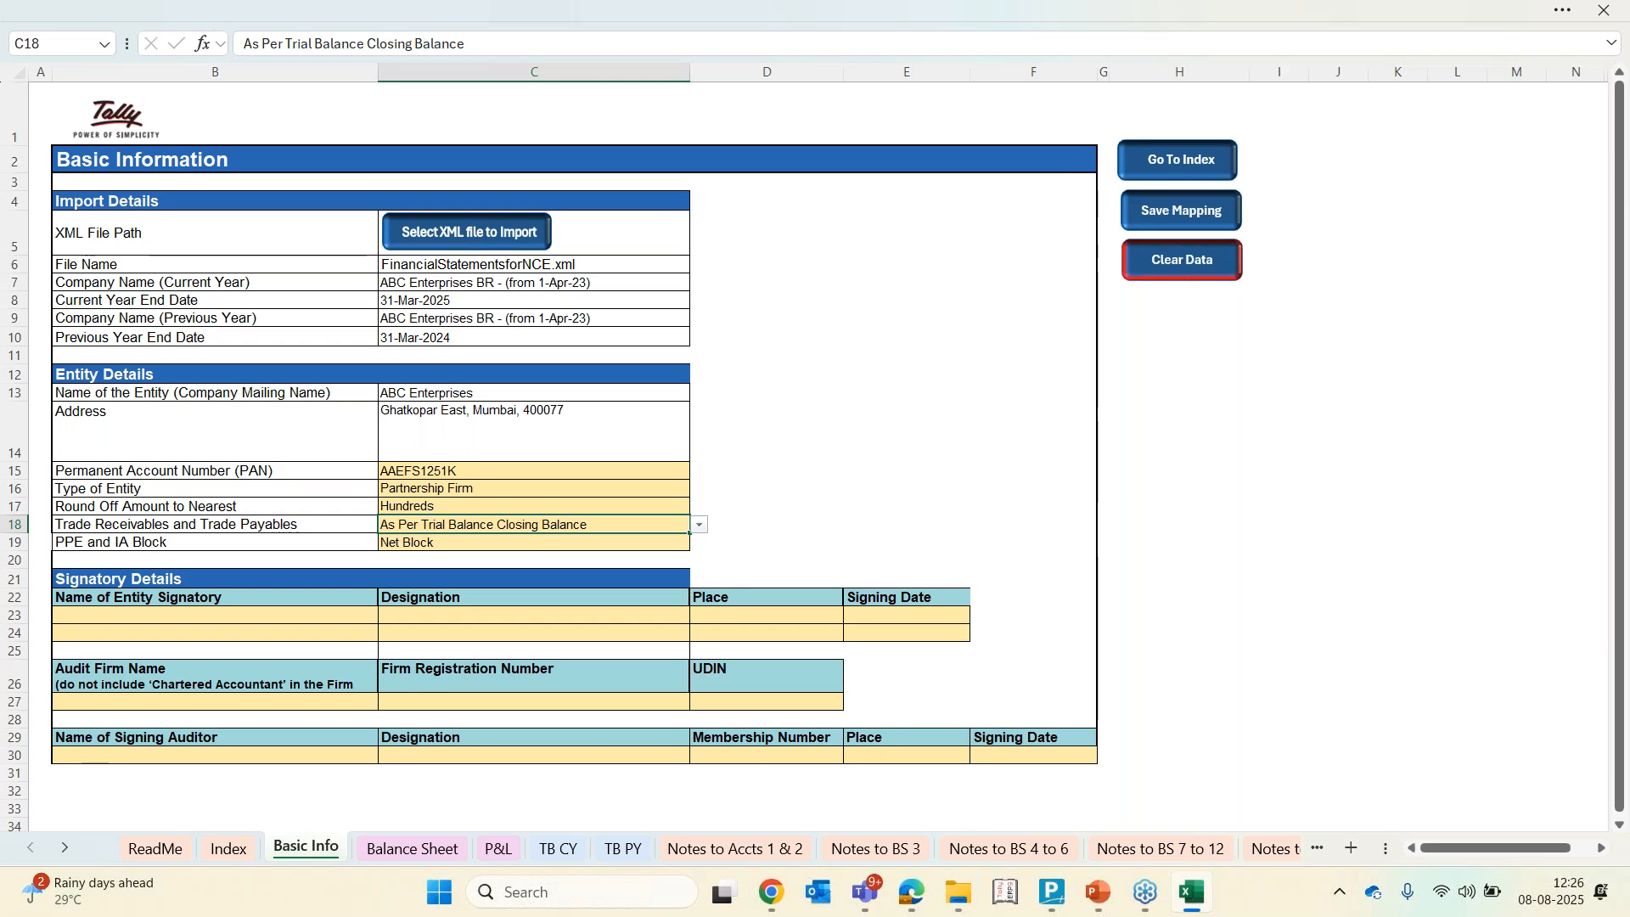
# Switch to TallyPrime, back out of the licence information and Balance Sheet to the Gateway of Tally, and close the program
pyautogui.click(1053, 905)
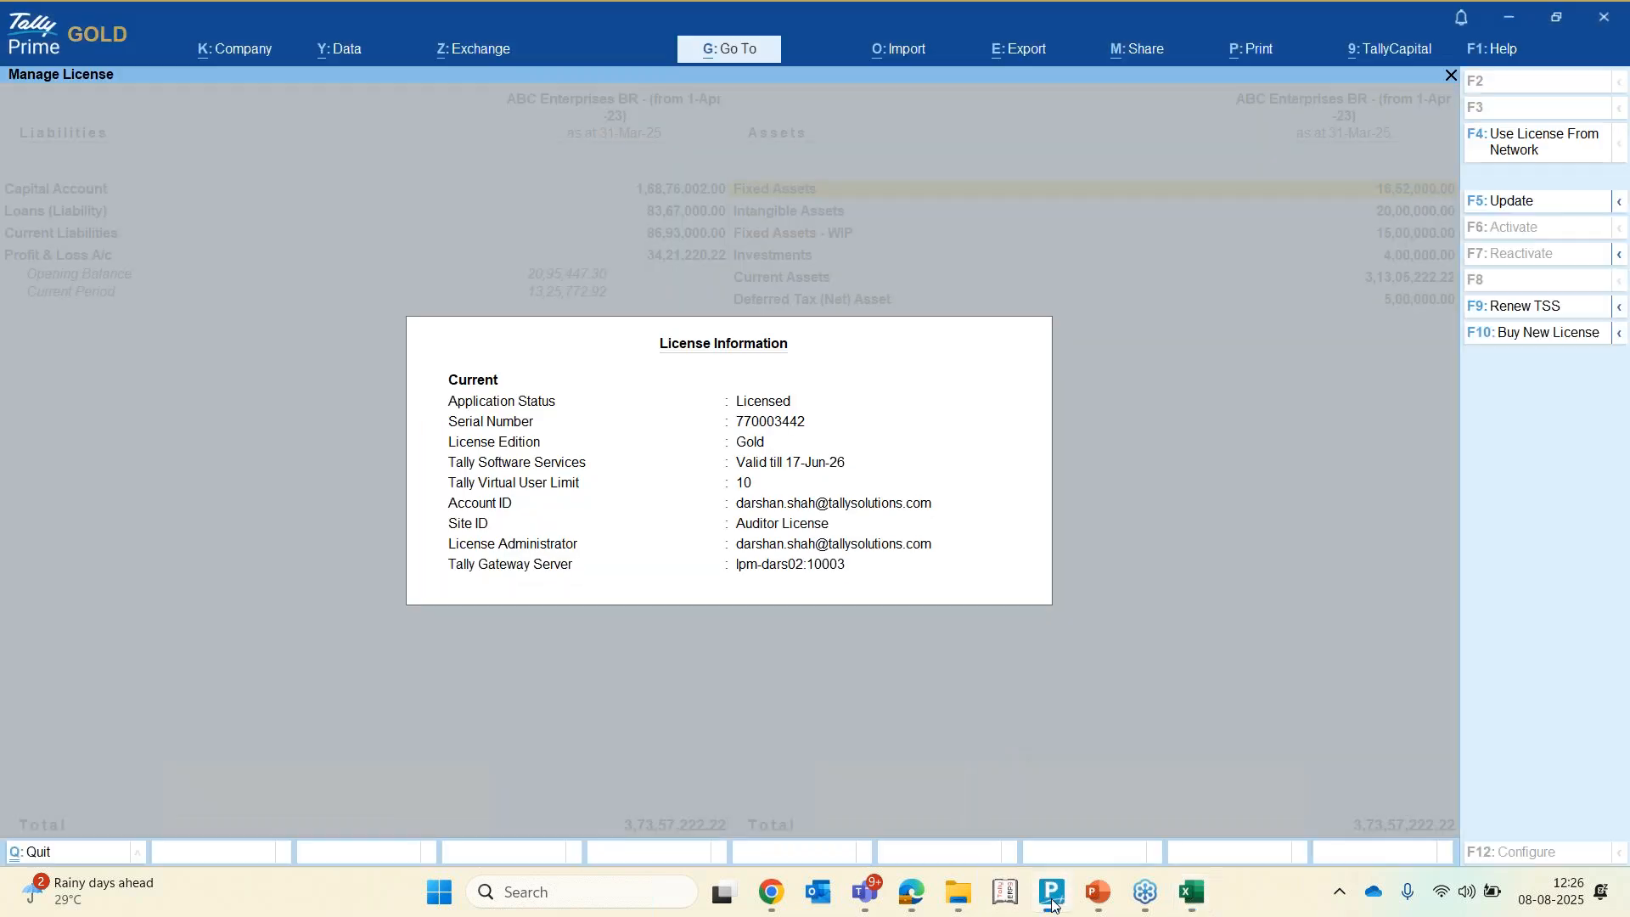
pyautogui.press('Escape')
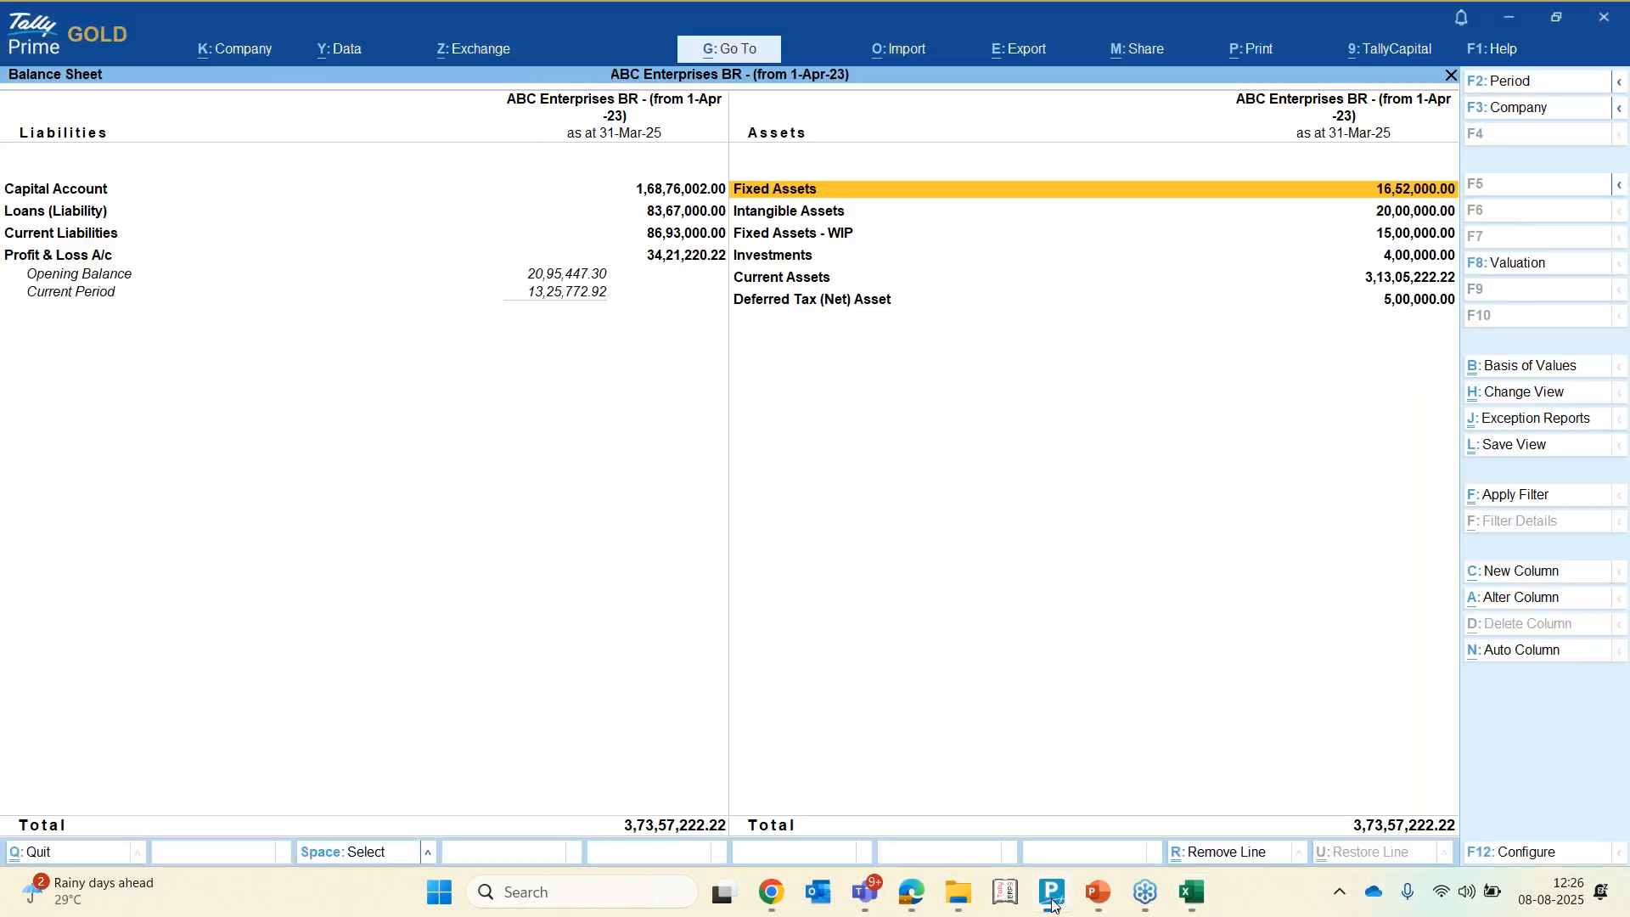
pyautogui.press('Escape')
pyautogui.press('Home')
pyautogui.press('Escape')
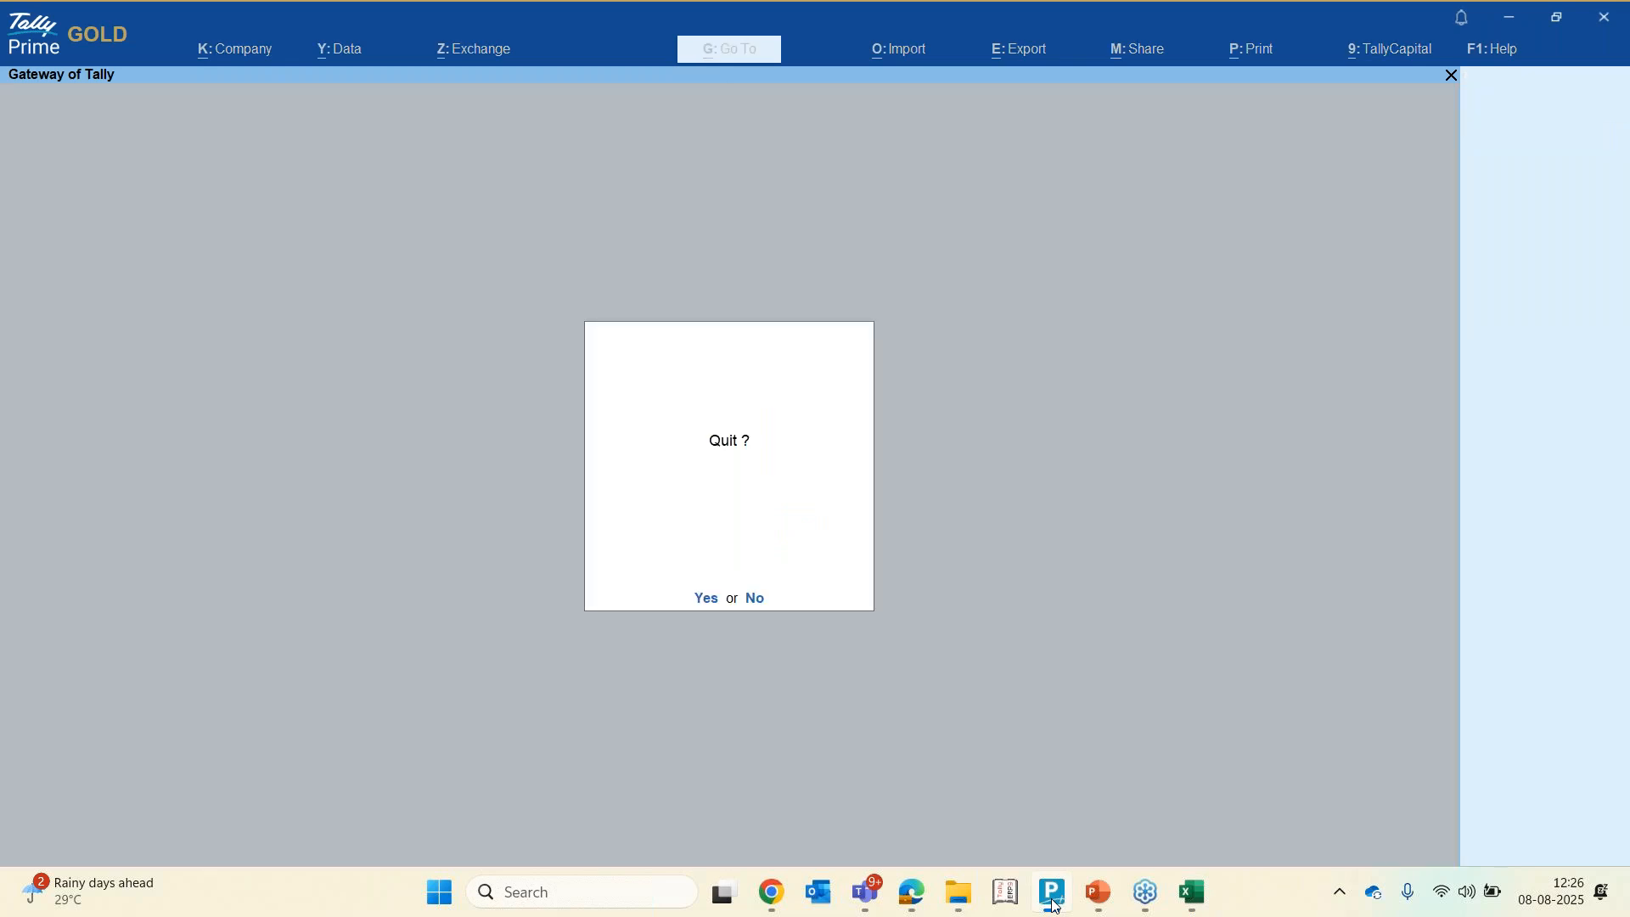
pyautogui.press('Escape')
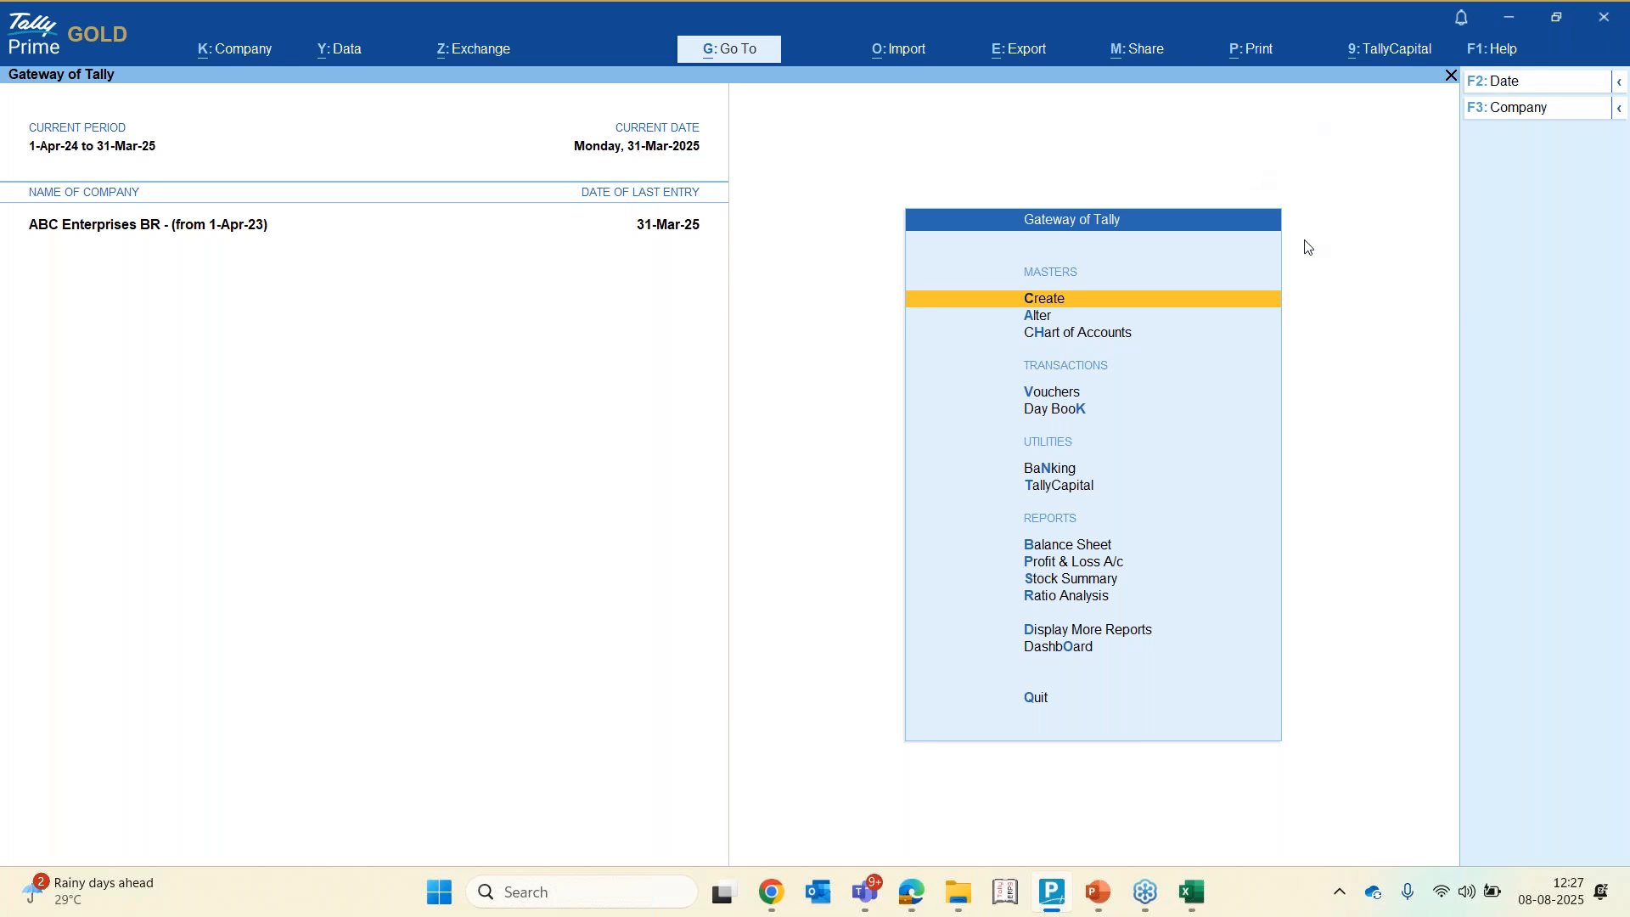
pyautogui.click(1617, 31)
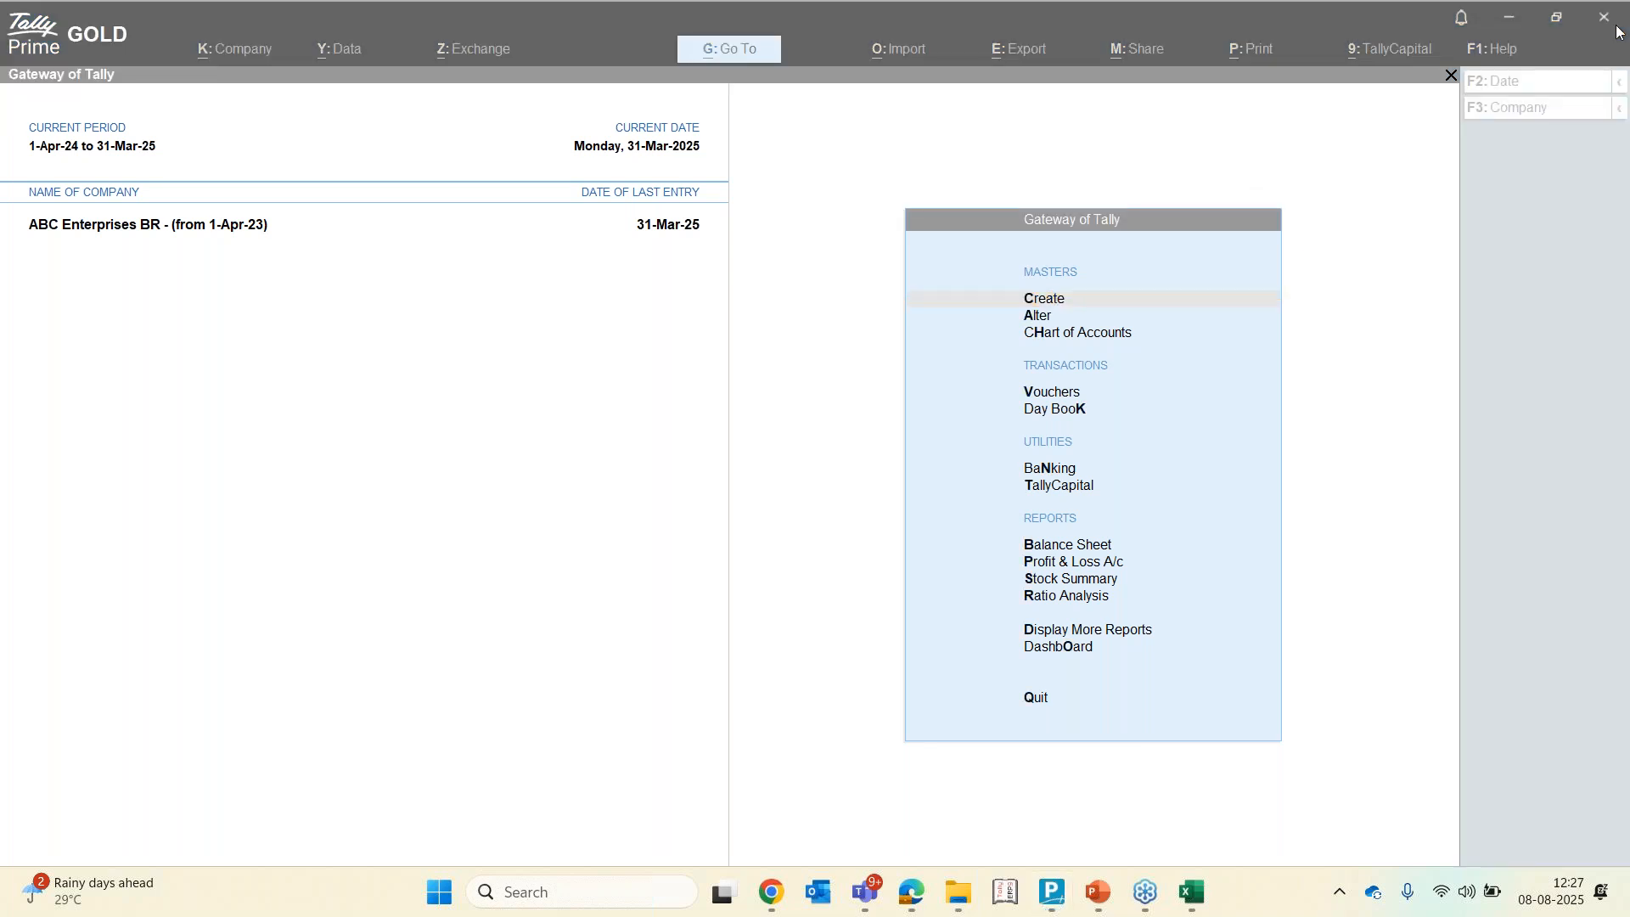